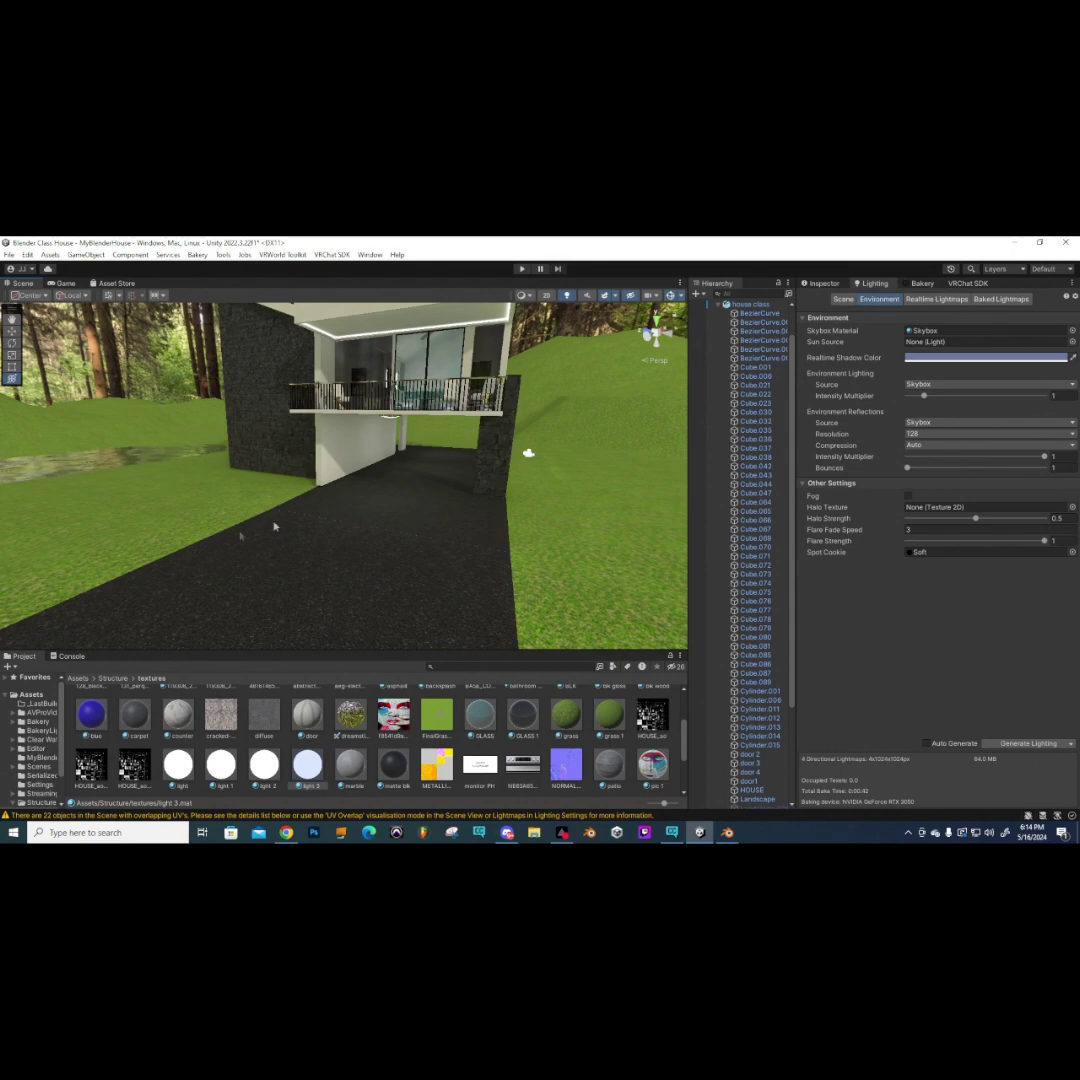
- Tour the house exterior from the pond and trees over to the balcony
right_click_drag(350, 484, 330, 510)
scroll(330, 508, "up", 3)
scroll(330, 508, "down", 10)
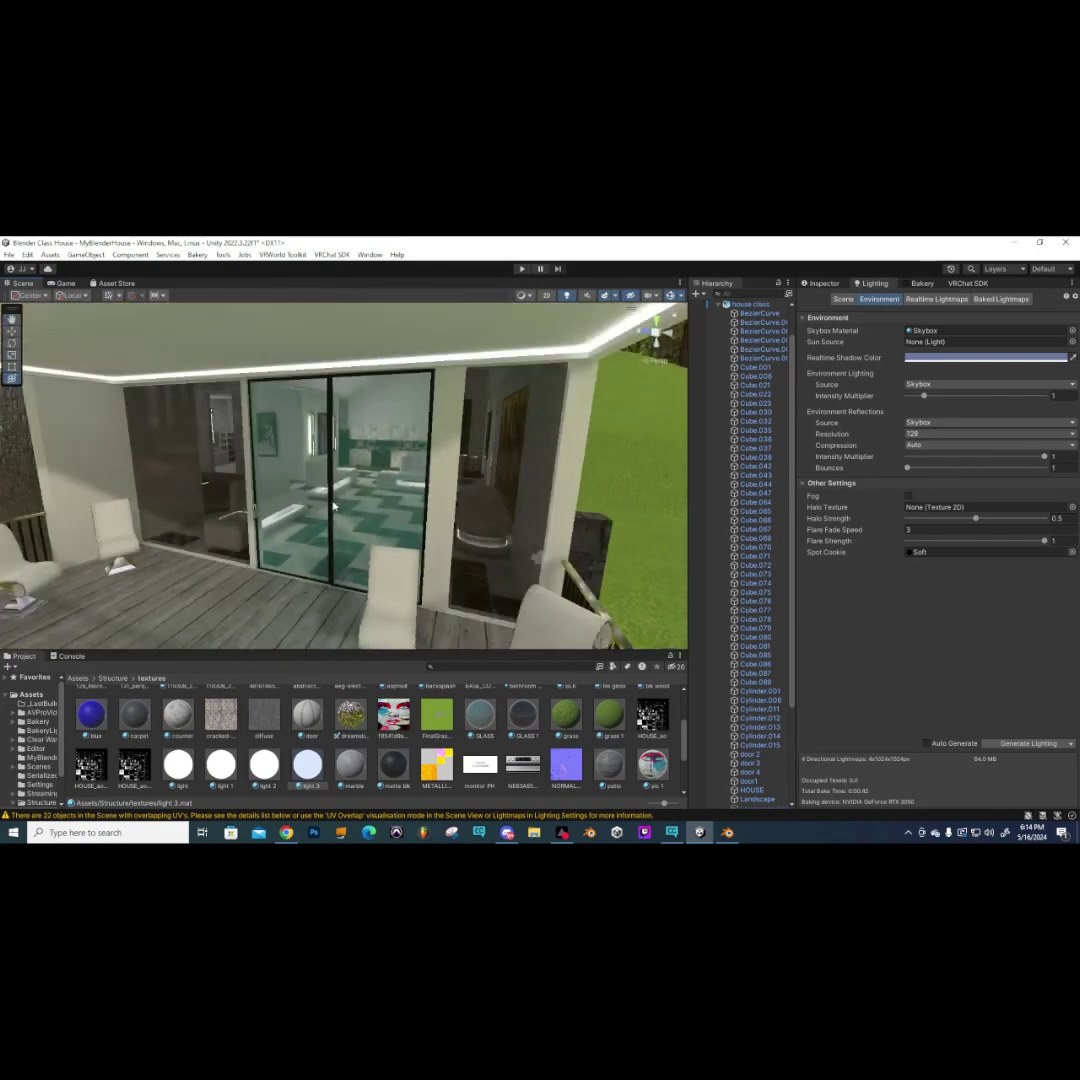
mouse_move(330, 508)
middle_mouse_down()
mouse_move(369, 487)
mouse_move(323, 486)
middle_mouse_up()
scroll(322, 486, "down", 3)
scroll(322, 486, "up", 4)
mouse_move(323, 487)
right_mouse_down()
mouse_move(440, 495)
mouse_move(340, 491)
right_mouse_up()
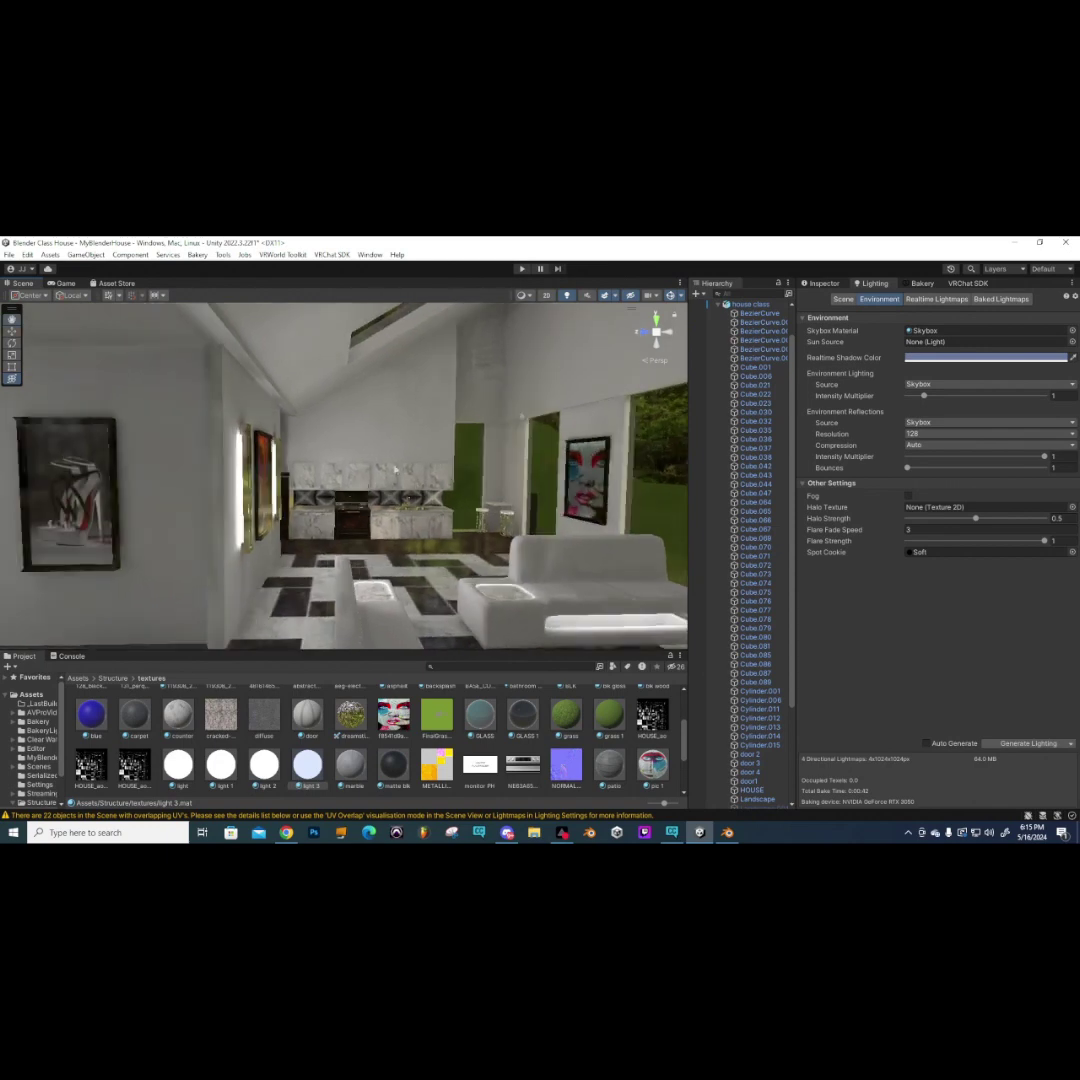
- Show the Lighting Scene lightmap settings, fly through the living room, and select the house model
left_click(843, 299)
mouse_move(432, 476)
right_mouse_down()
mouse_move(352, 508)
mouse_move(430, 484)
mouse_move(318, 497)
mouse_move(291, 484)
mouse_move(298, 491)
right_mouse_up()
left_click(285, 455)
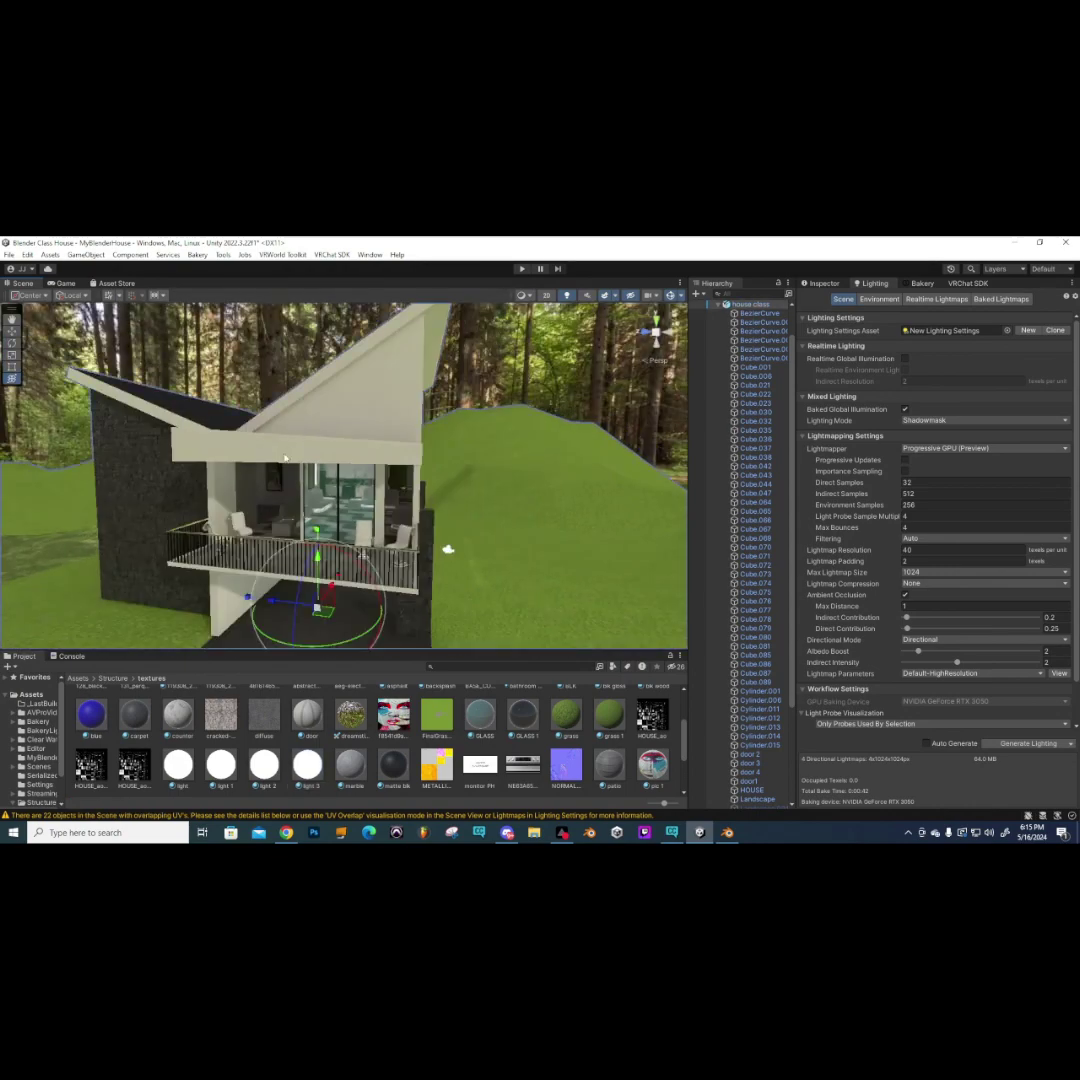
left_click(285, 457)
right_click_drag(518, 445, 428, 480)
left_click_drag(427, 480, 326, 510, "alt")
left_click(247, 544)
left_click(246, 544)
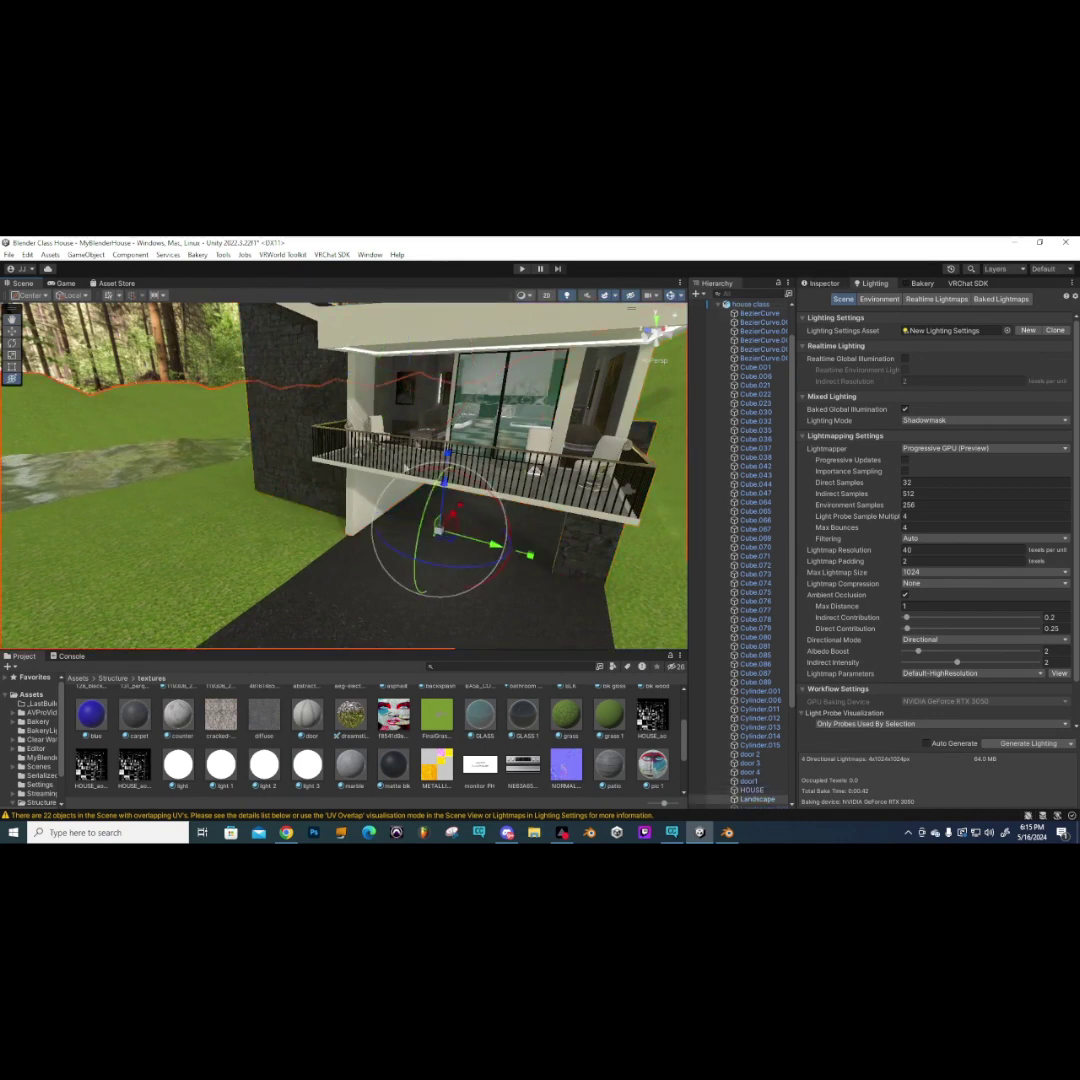
left_click_drag(168, 405, 228, 471, "alt")
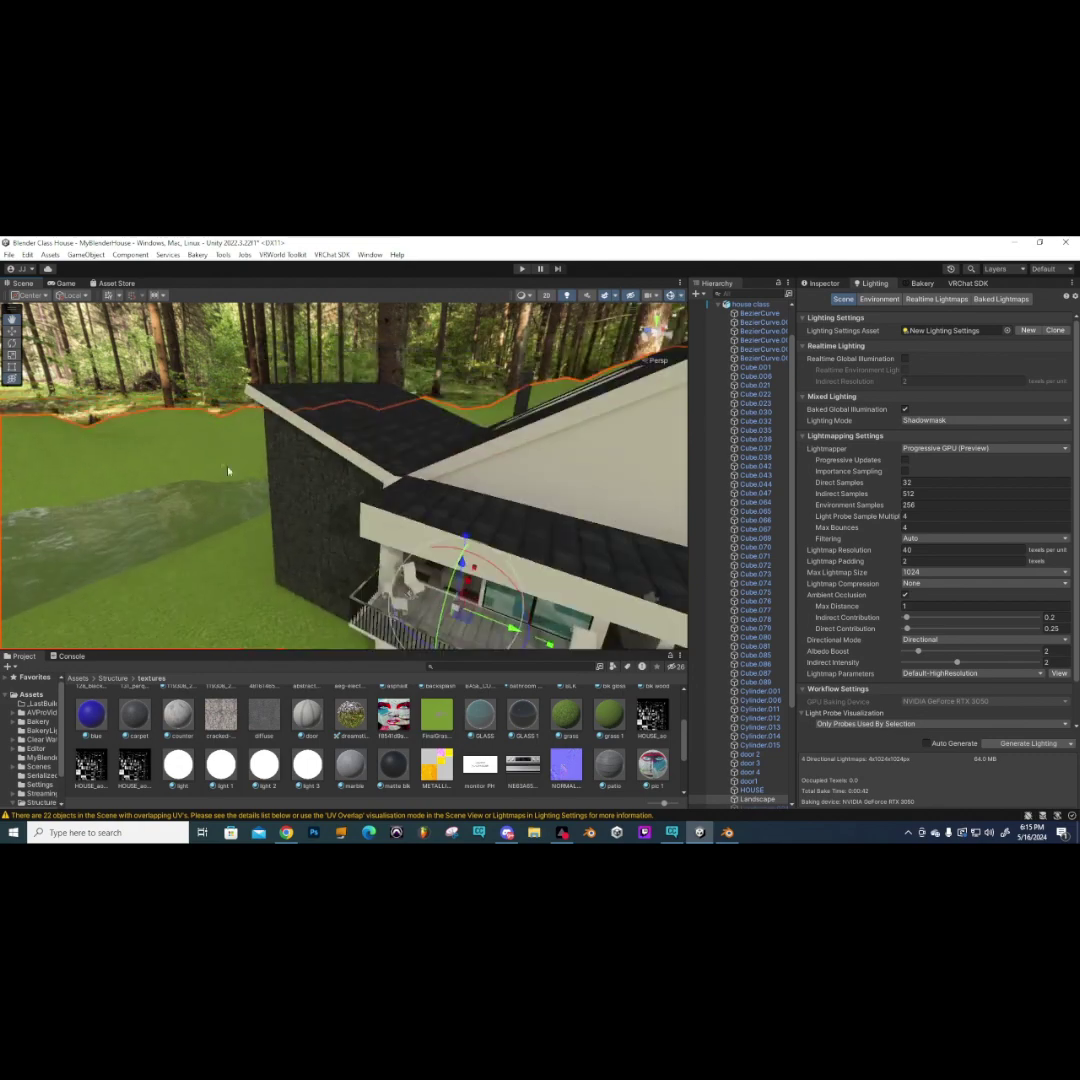
left_click(335, 445)
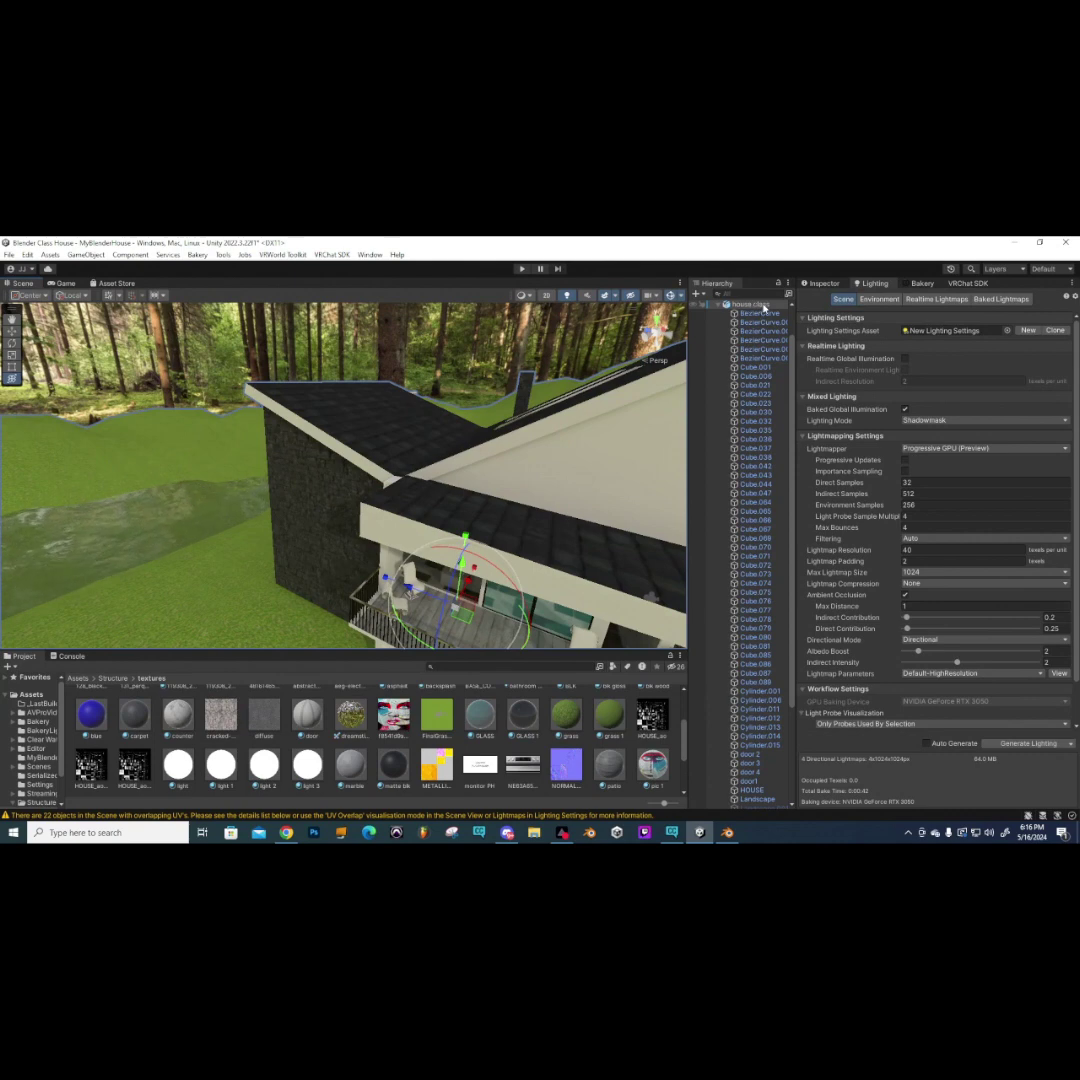
- Inspect the house root, HOUSE mesh and roof Cube.021, then select the Landscape terrain
left_click(824, 285)
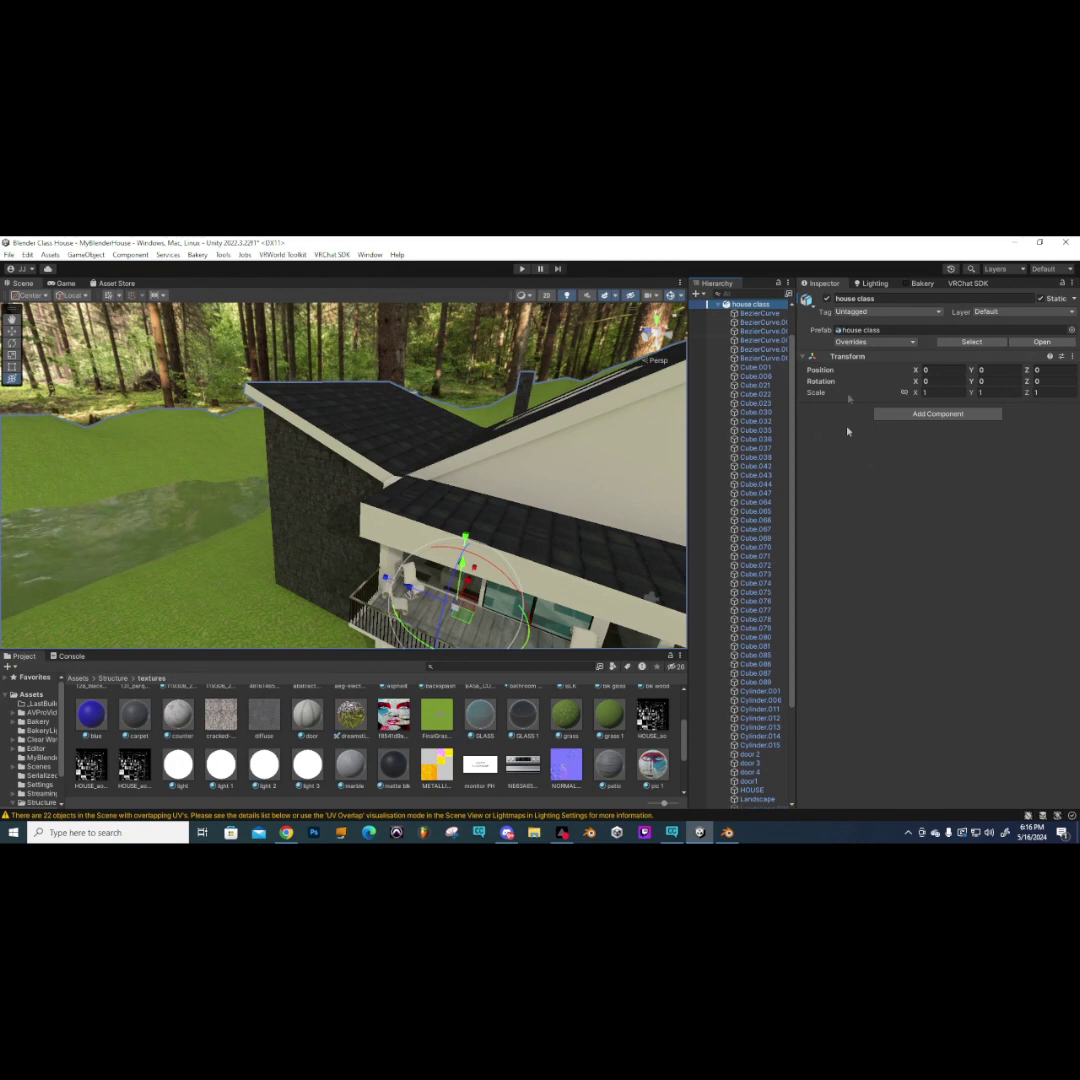
left_click(334, 473)
middle_click_drag(350, 485, 294, 485)
scroll(300, 487, "down", 3)
scroll(362, 502, "up", 4)
middle_click_drag(362, 502, 425, 510)
left_click(185, 588)
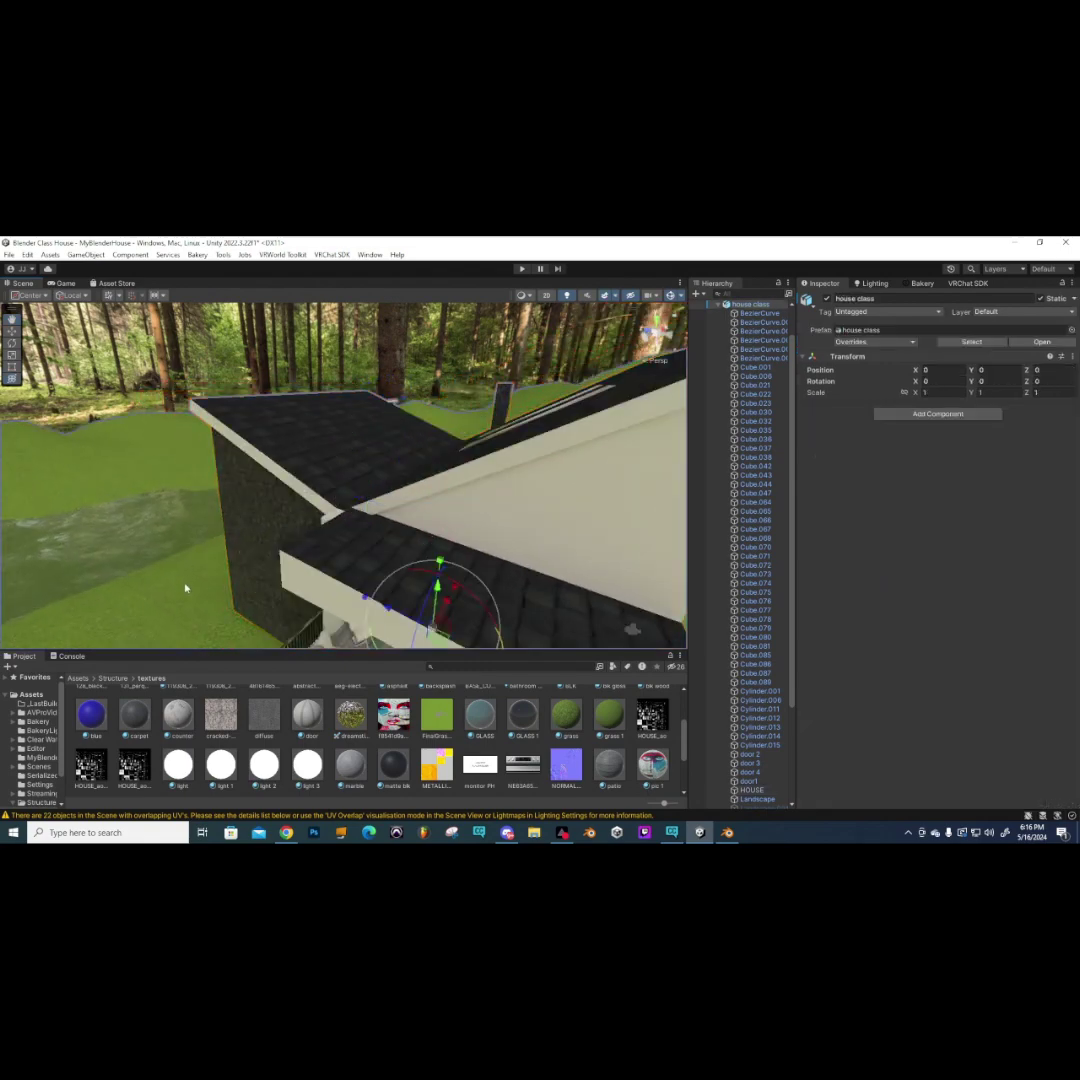
left_click(185, 588)
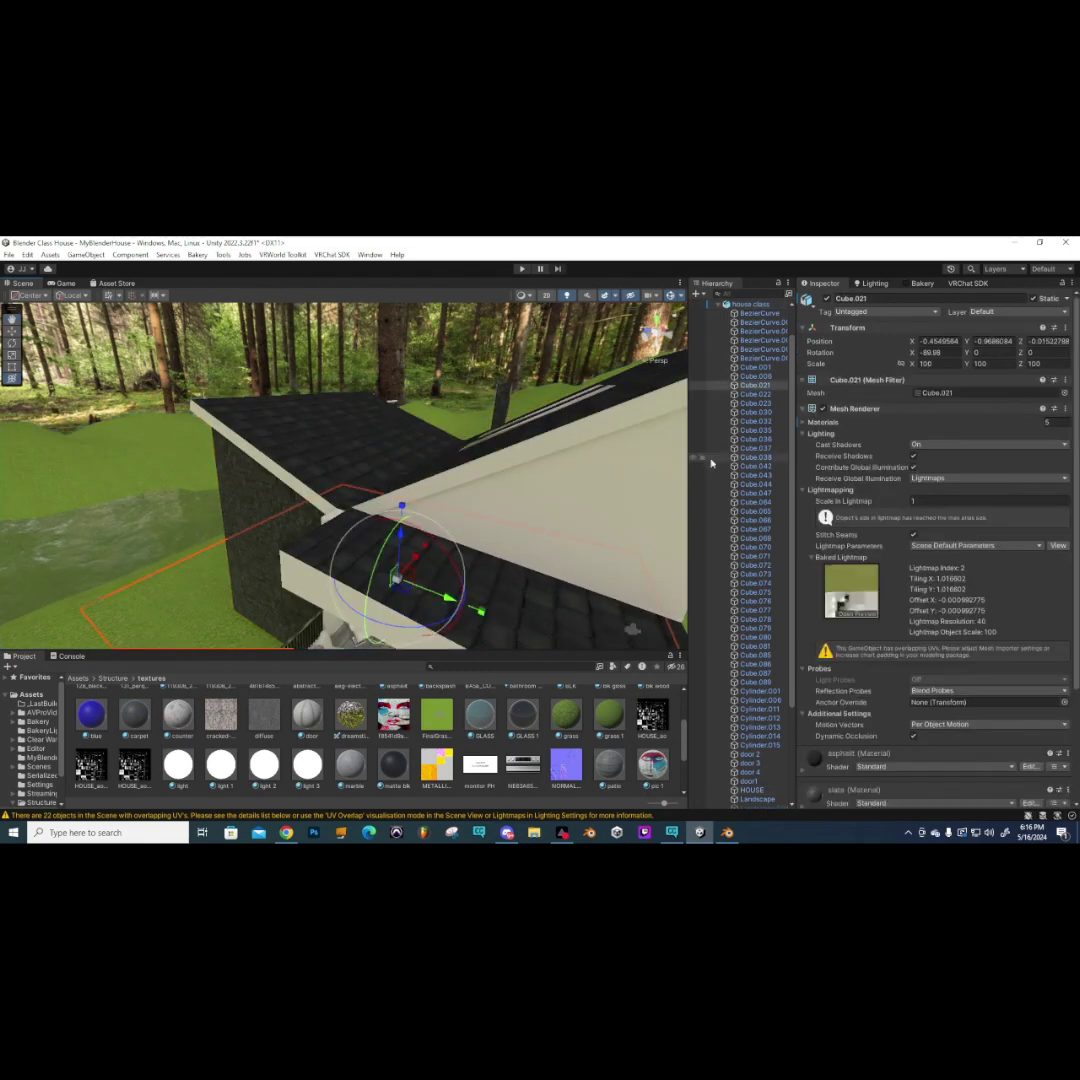
left_click(73, 627)
left_click(73, 627)
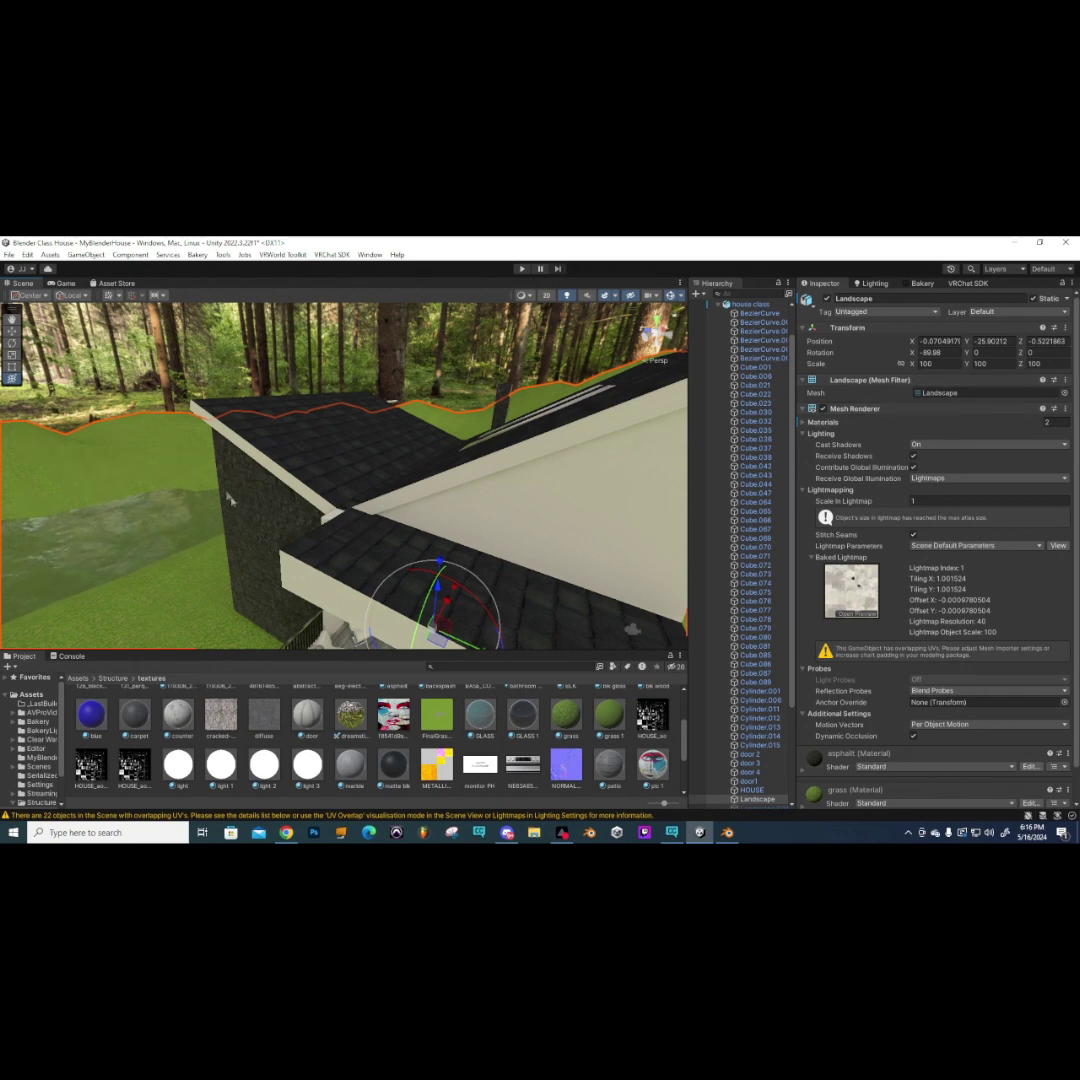
- View the stone wall and check the Landscape's Scale In Lightmap (100) and baked lightmap details
scroll(215, 480, "down", 1)
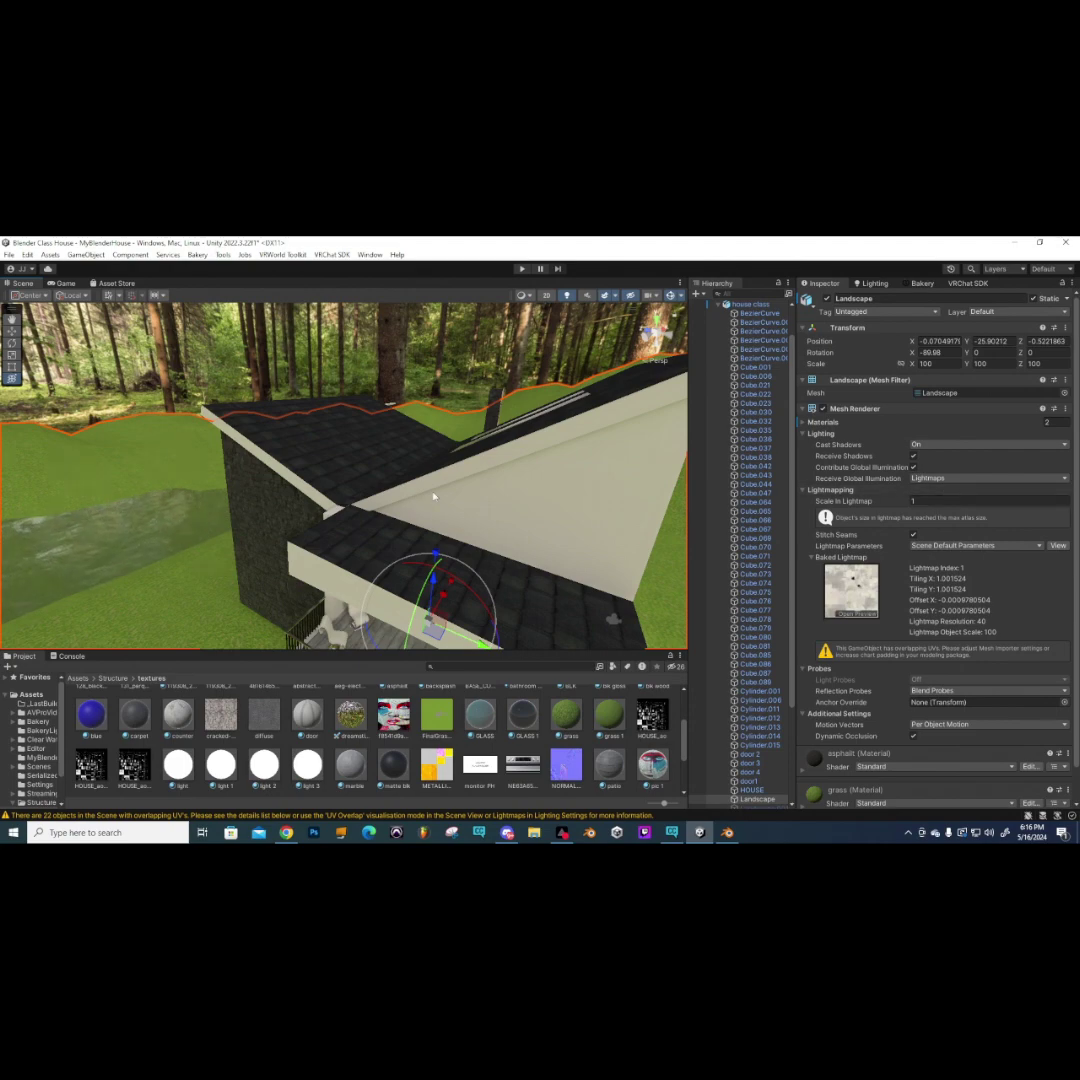
middle_click_drag(176, 586, 244, 492)
scroll(343, 530, "up", 6)
middle_click_drag(342, 517, 309, 605)
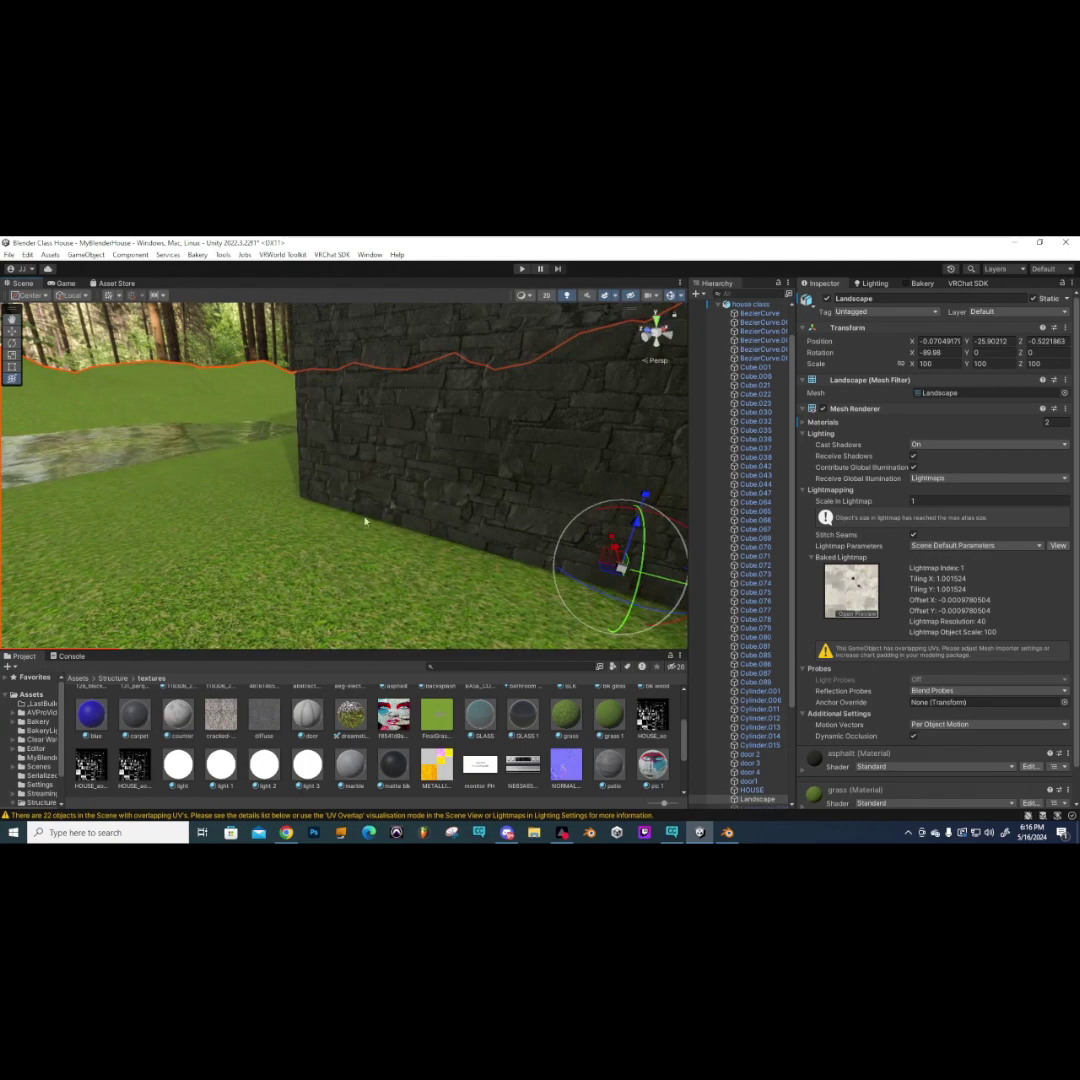
right_click_drag(433, 439, 349, 487)
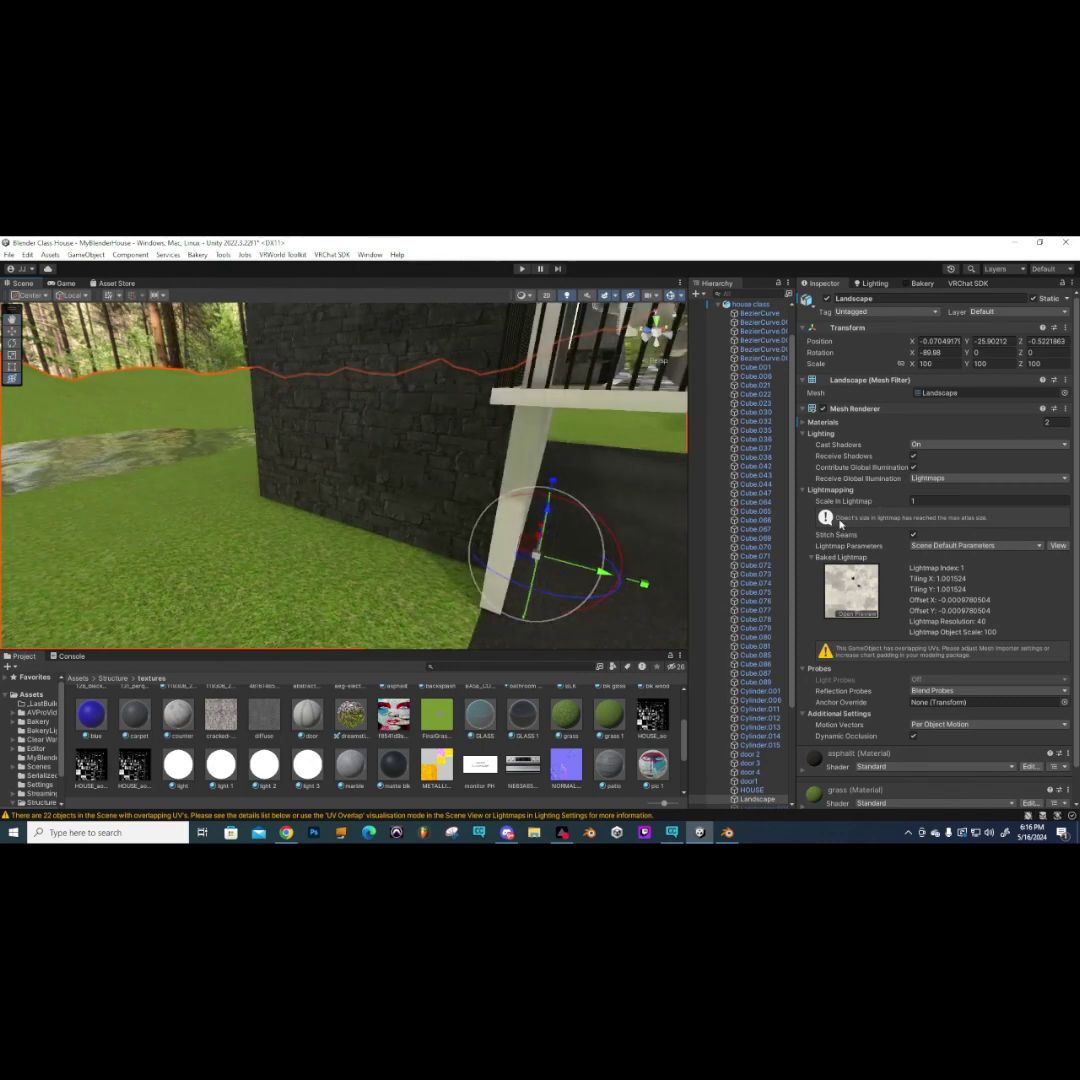
left_click(915, 502)
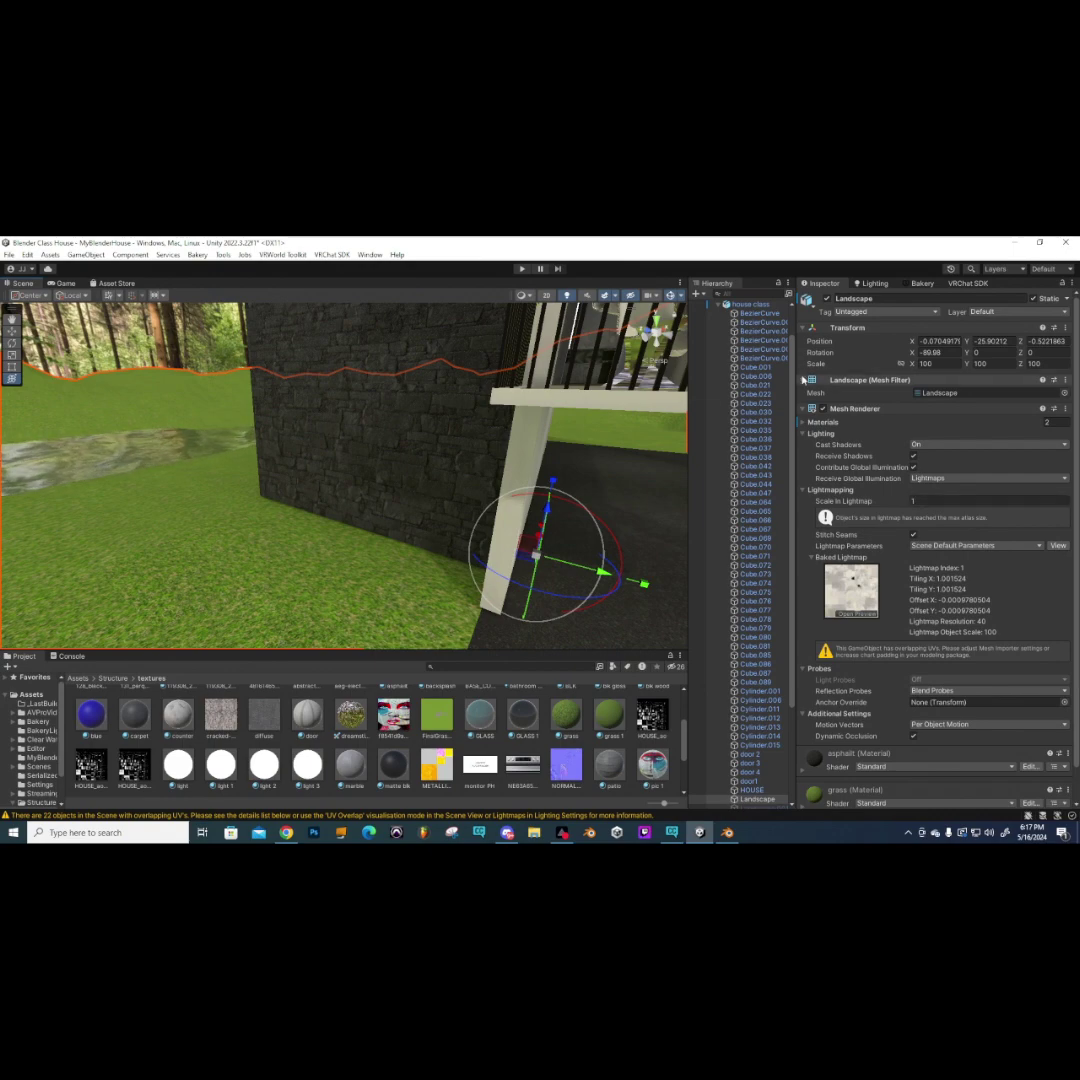
scroll(285, 468, "down", 10)
middle_click_drag(285, 468, 400, 478)
right_click_drag(272, 475, 525, 488)
middle_click_drag(347, 497, 477, 489)
right_click_drag(477, 489, 420, 480)
middle_click_drag(420, 480, 265, 563)
scroll(398, 460, "up", 5)
right_click_drag(374, 462, 493, 448)
middle_click_drag(398, 458, 646, 472)
right_click_drag(215, 486, 395, 484)
middle_click_drag(165, 478, 260, 467)
right_click_drag(260, 468, 400, 457)
scroll(343, 460, "up", 3)
middle_click_drag(335, 492, 360, 432)
scroll(345, 475, "down", 2)
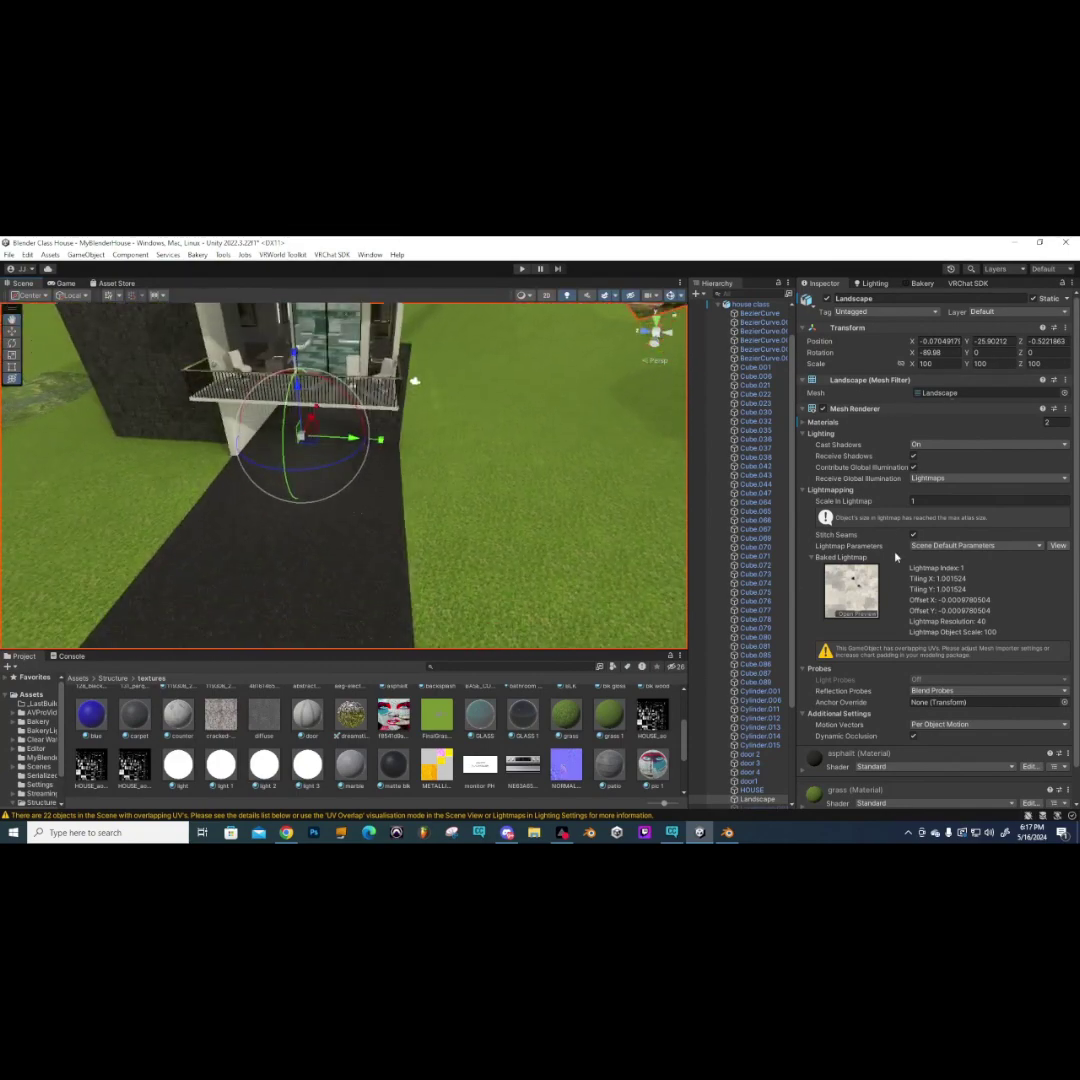
scroll(896, 557, "down", 2)
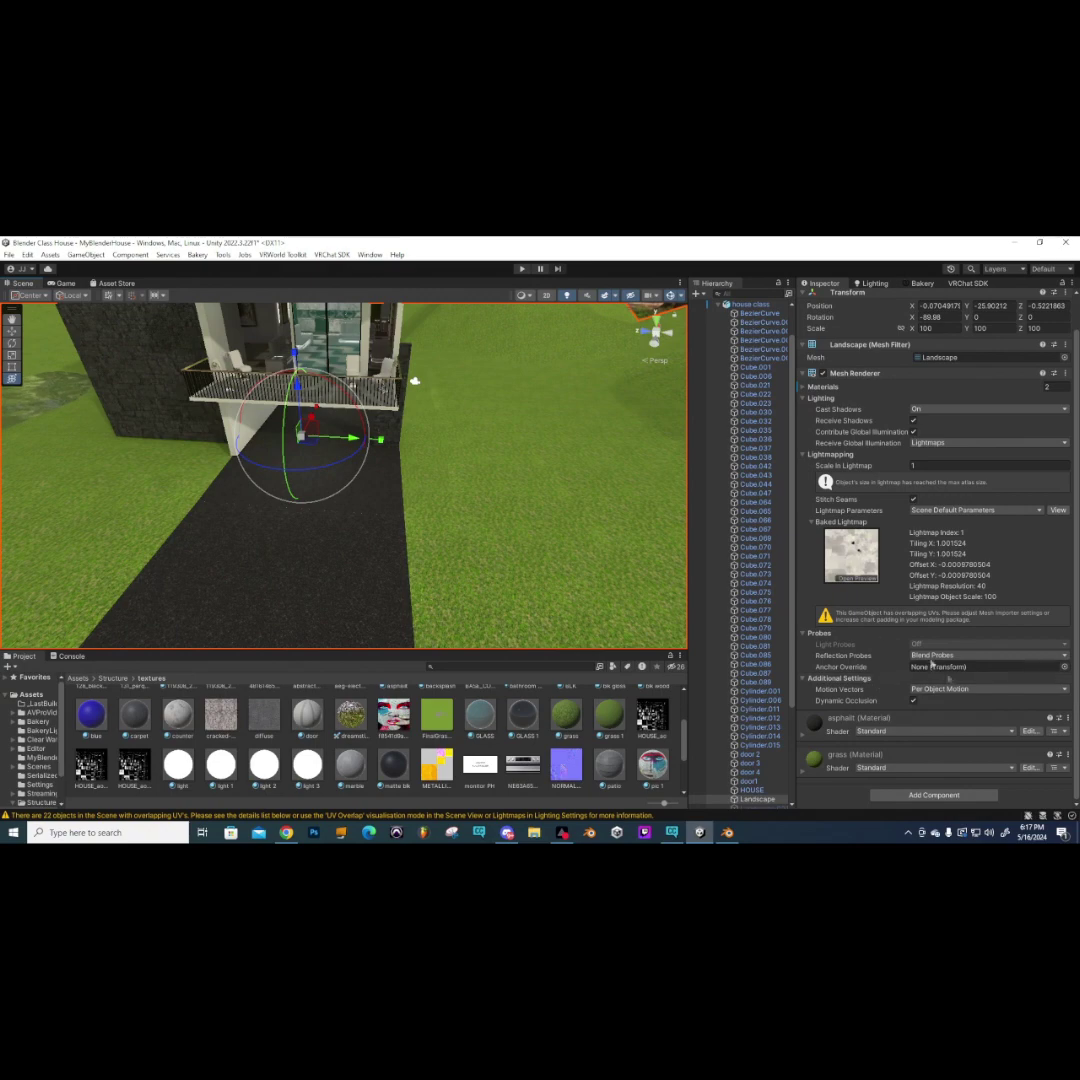
scroll(375, 556, "up", 3)
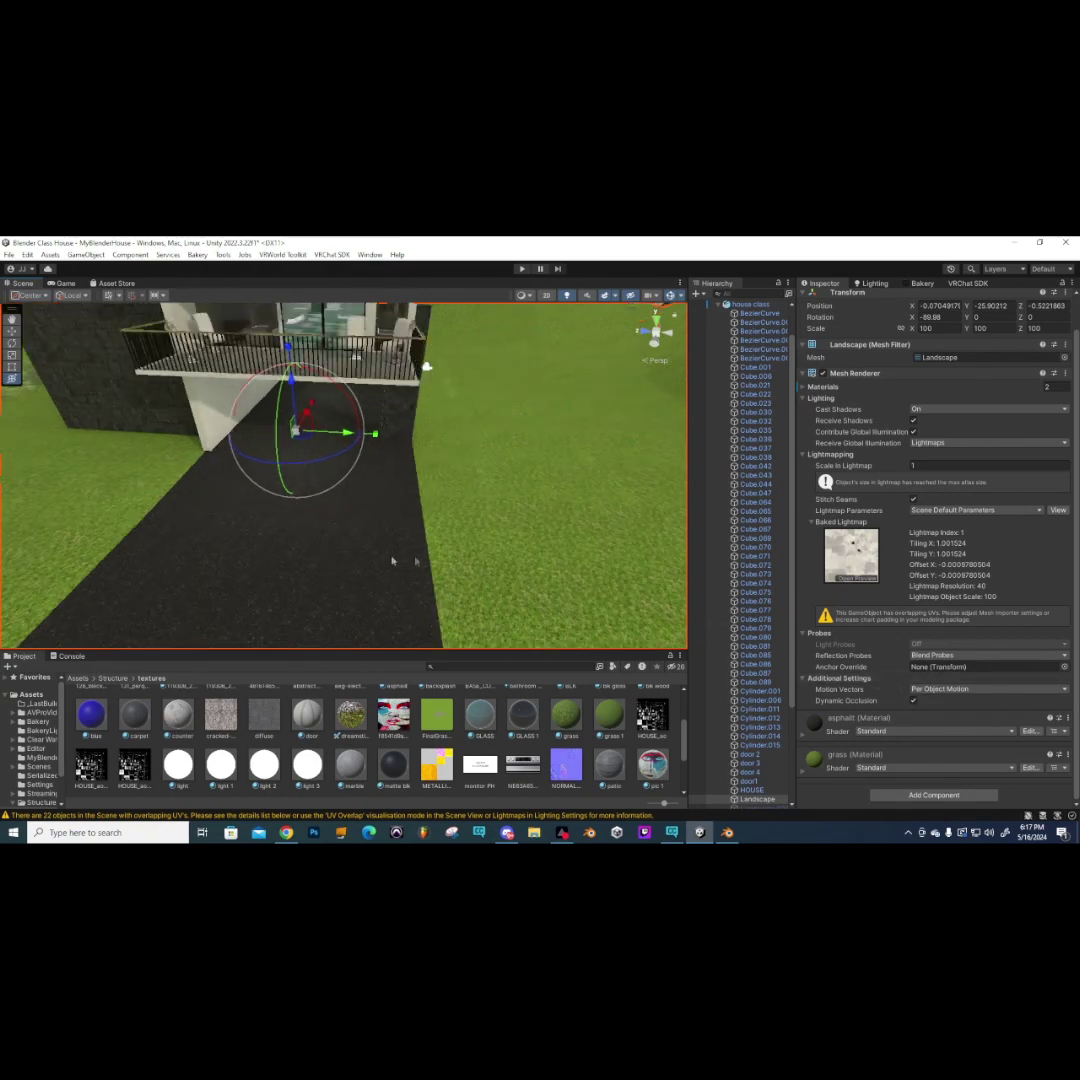
right_click_drag(393, 562, 309, 485)
scroll(393, 516, "up", 2)
scroll(388, 503, "up", 4)
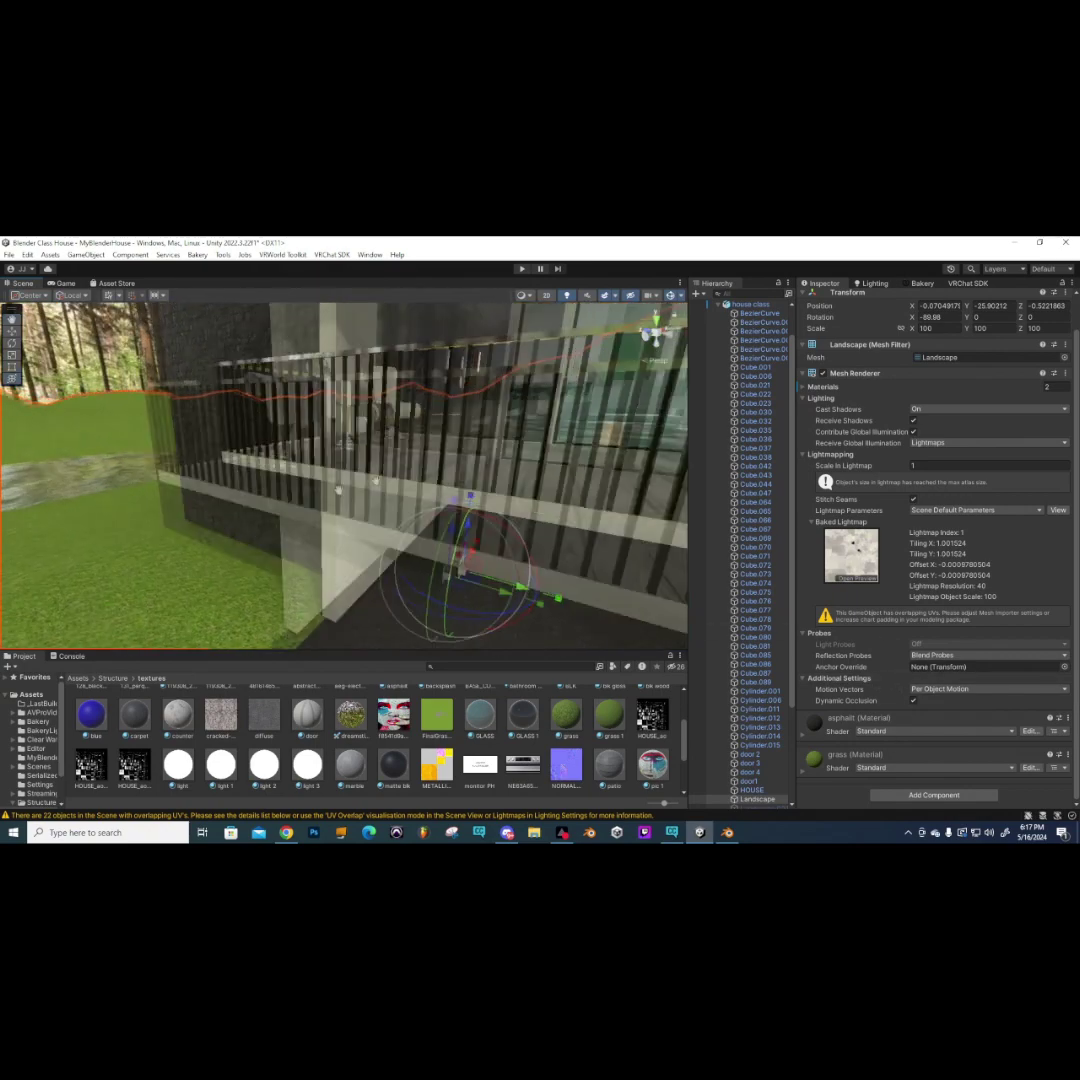
middle_click_drag(338, 489, 268, 603)
scroll(456, 501, "up", 3)
right_click_drag(455, 500, 230, 496)
right_click_drag(386, 496, 318, 501)
key("d")
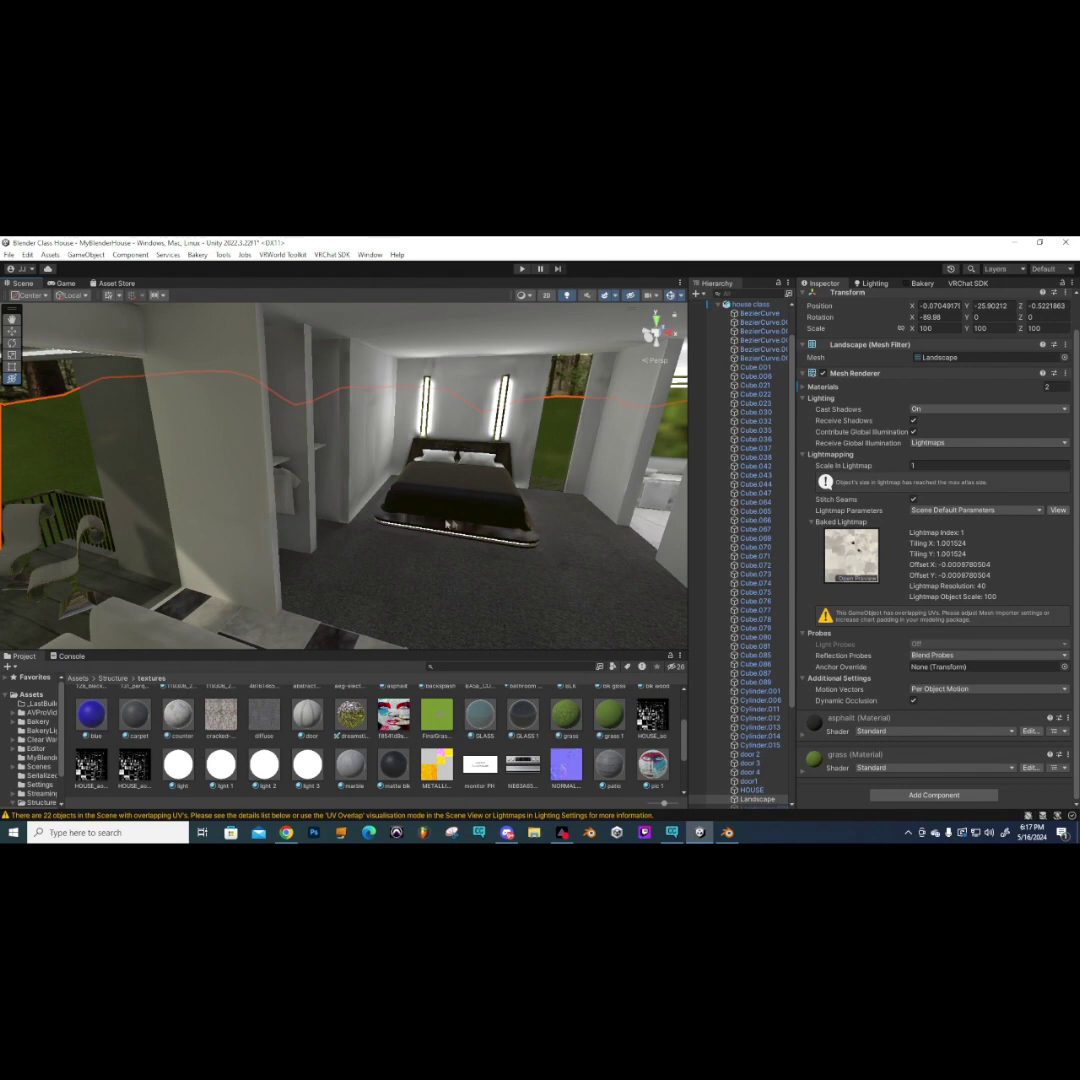
right_click_drag(453, 524, 528, 542)
mouse_move(443, 542)
right_mouse_down()
mouse_move(501, 526)
mouse_move(409, 496)
right_mouse_up()
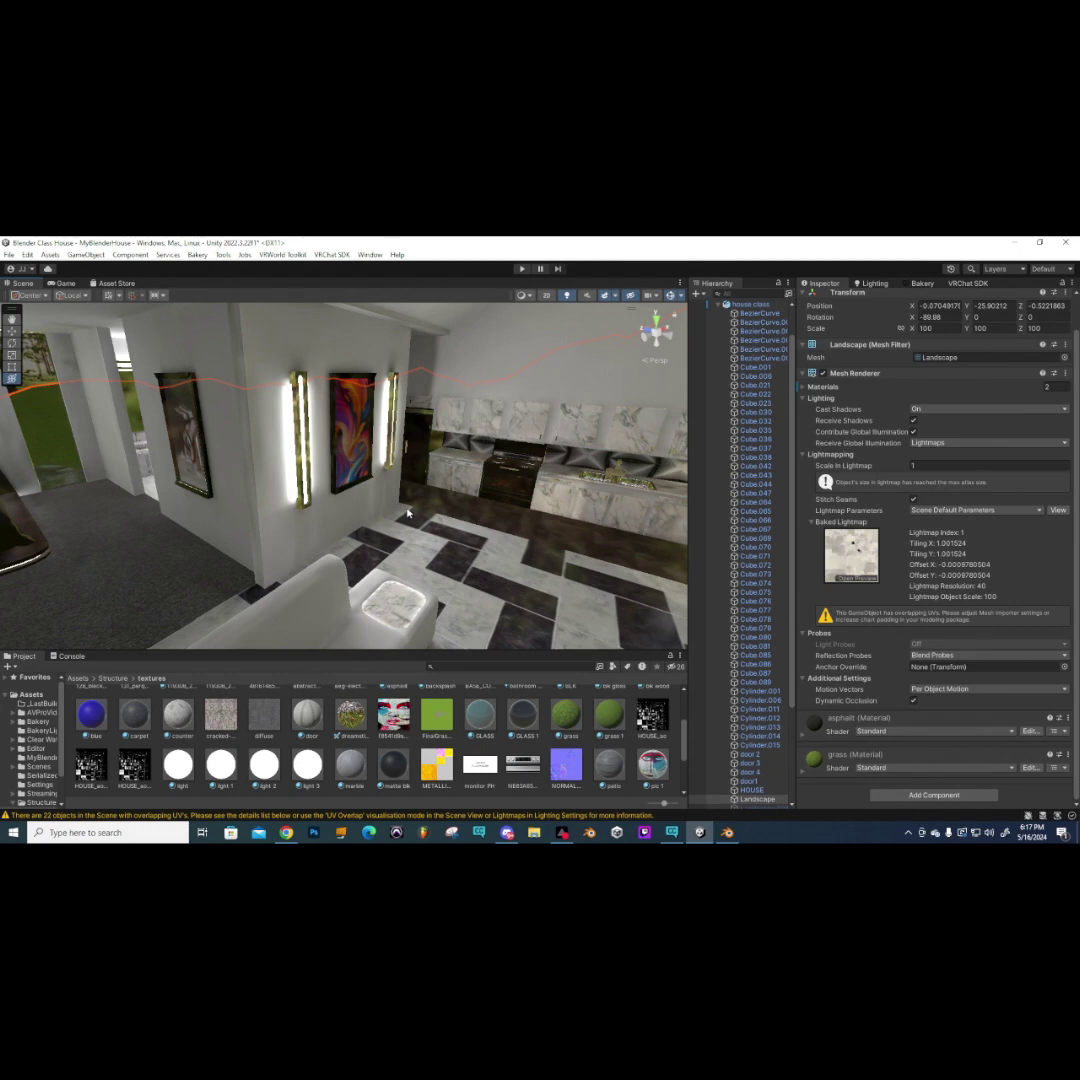
right_click_drag(440, 498, 377, 518)
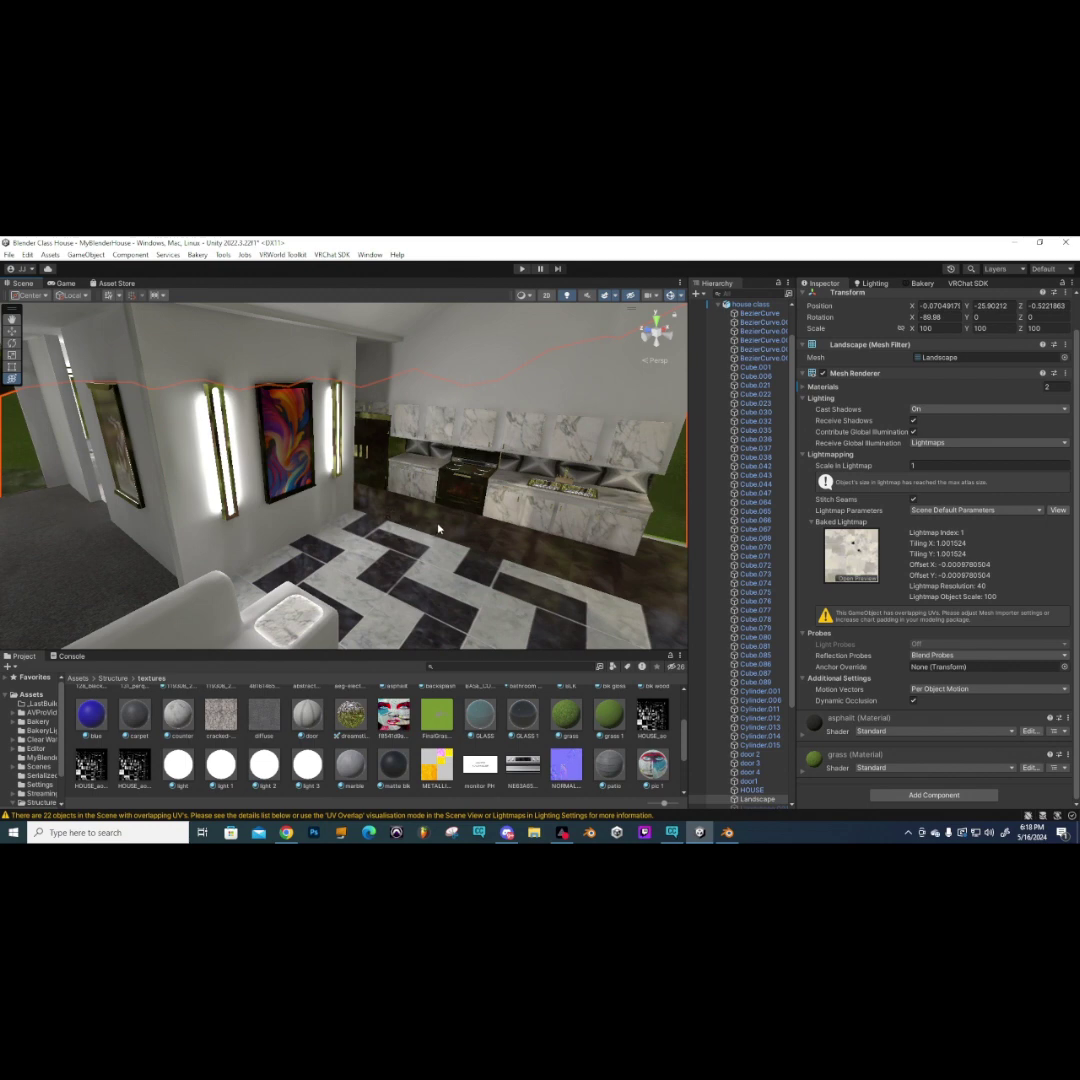
right_click_drag(395, 541, 335, 495)
scroll(335, 495, "down", 7)
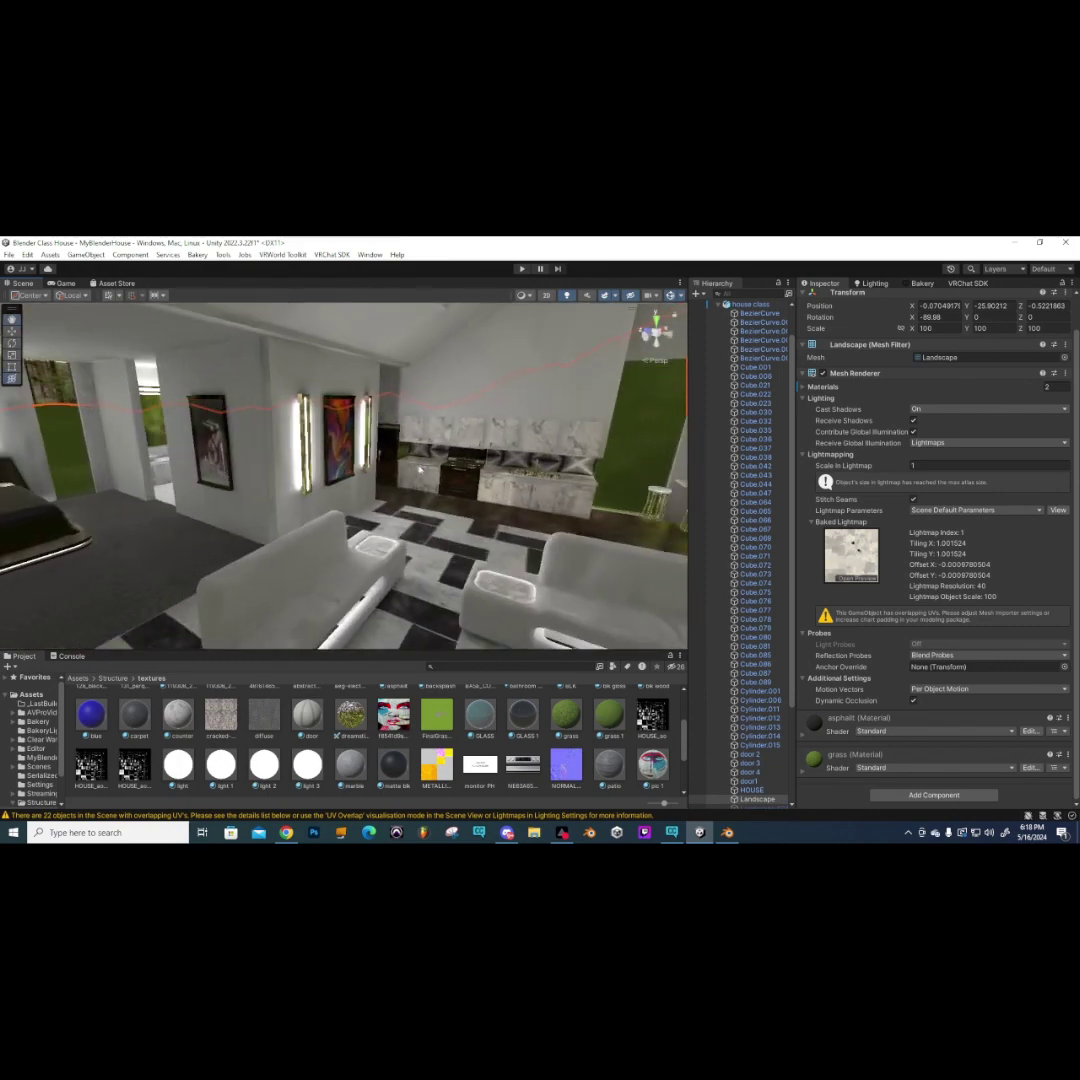
scroll(393, 483, "down", 8)
left_click_drag(393, 484, 438, 503, "alt")
scroll(400, 505, "up", 6)
left_click_drag(345, 500, 345, 430, "alt")
scroll(400, 490, "up", 7)
right_click_drag(398, 486, 573, 504)
right_click_drag(407, 498, 480, 508)
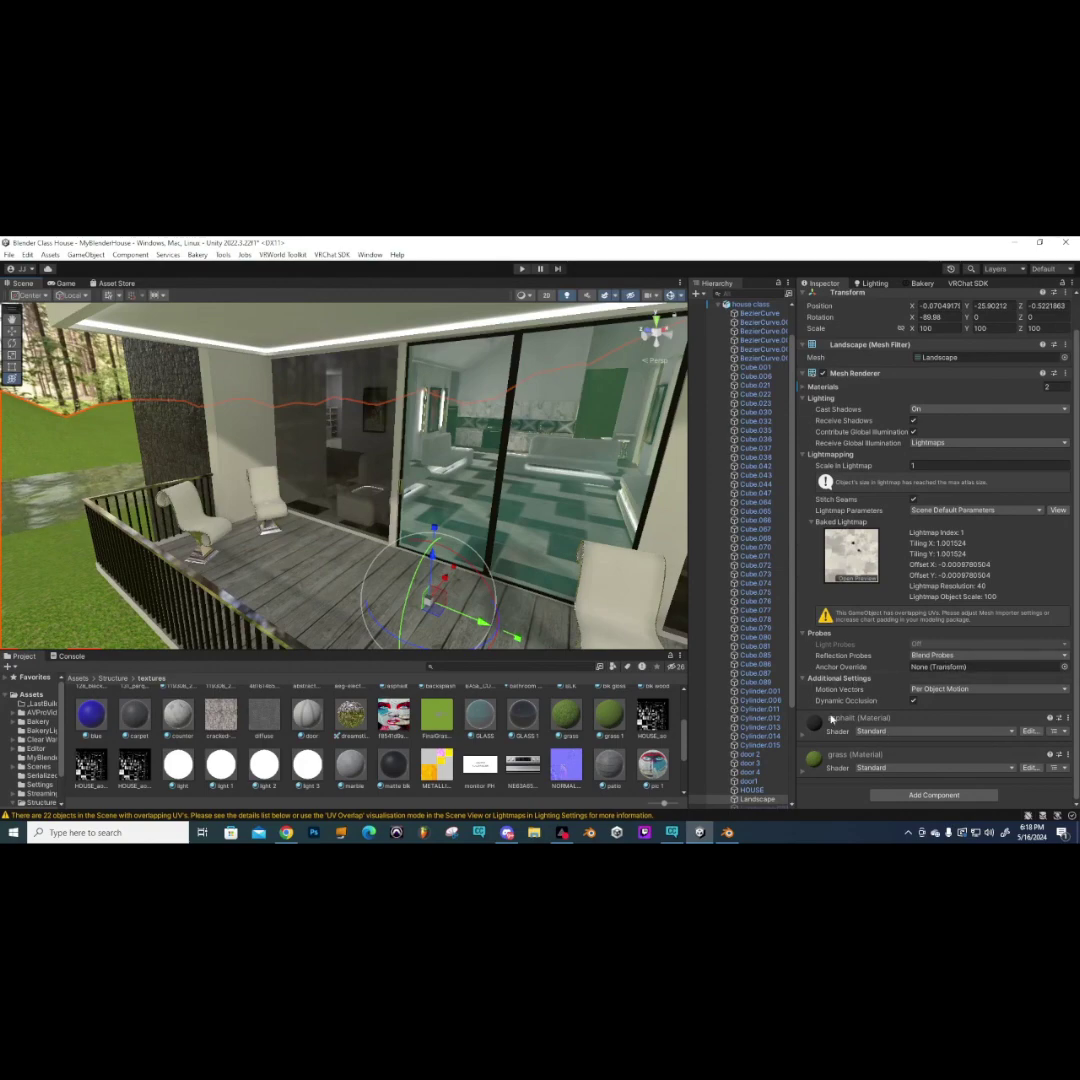
middle_click_drag(255, 527, 390, 532)
scroll(390, 532, "down", 3)
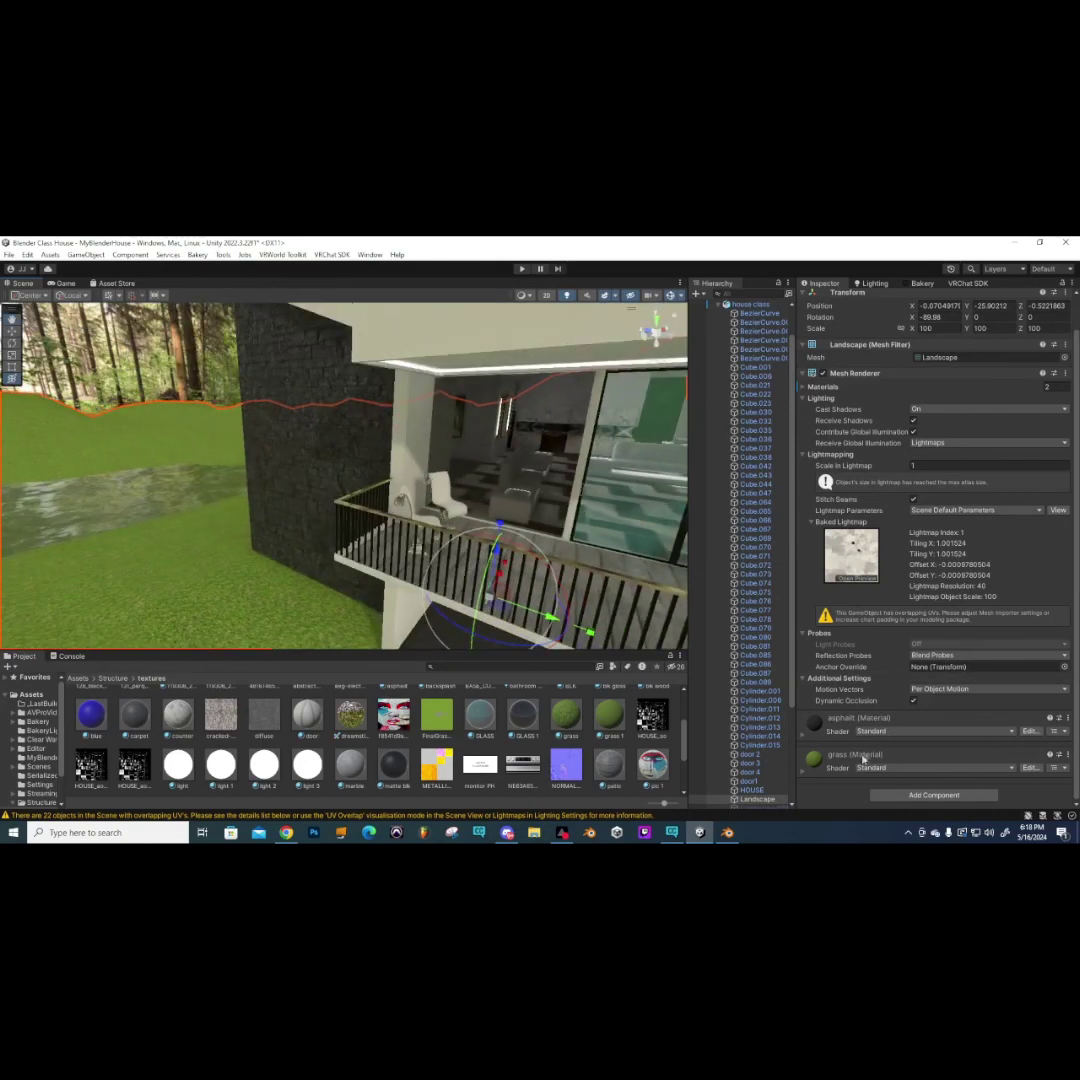
scroll(221, 538, "down", 2)
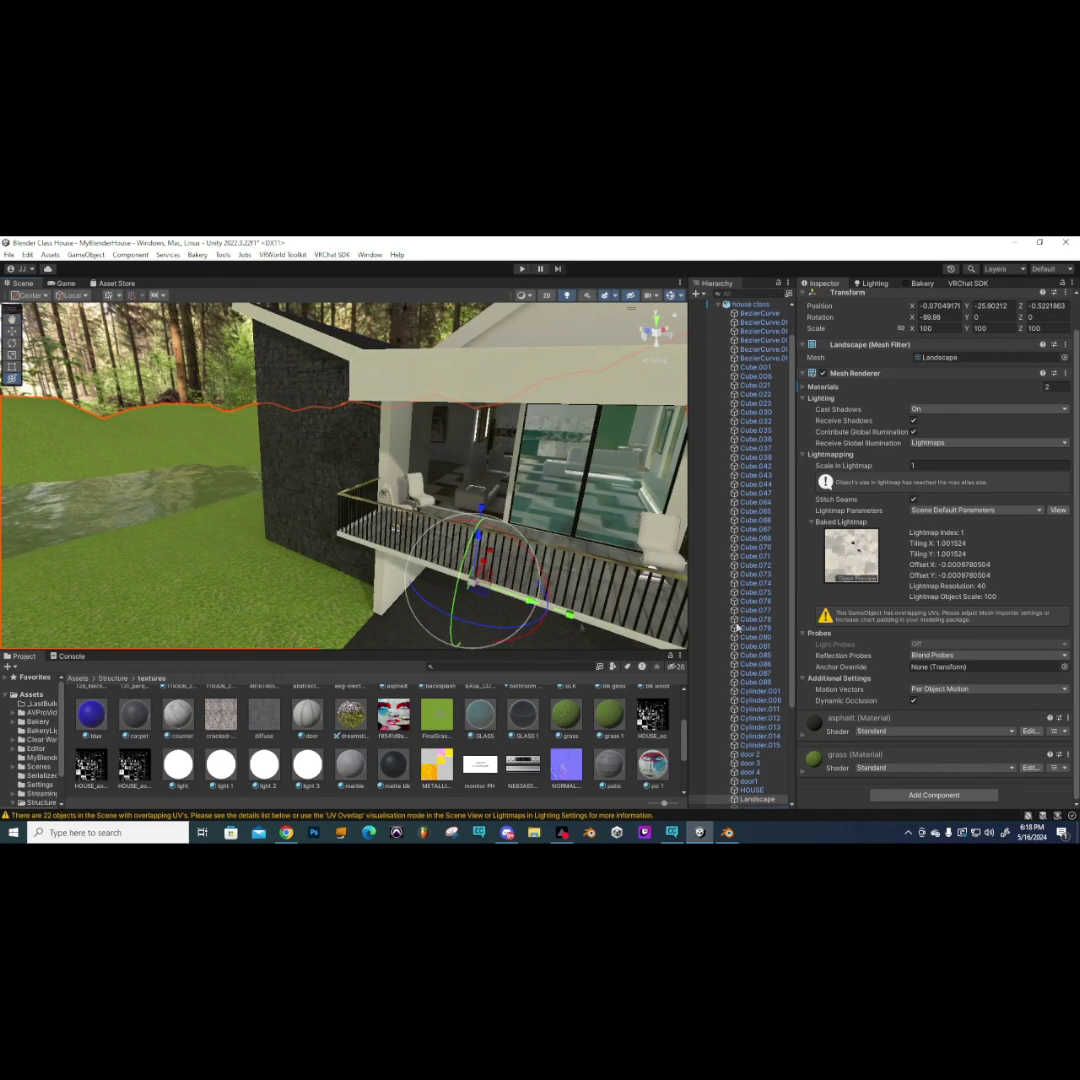
scroll(810, 440, "up", 2)
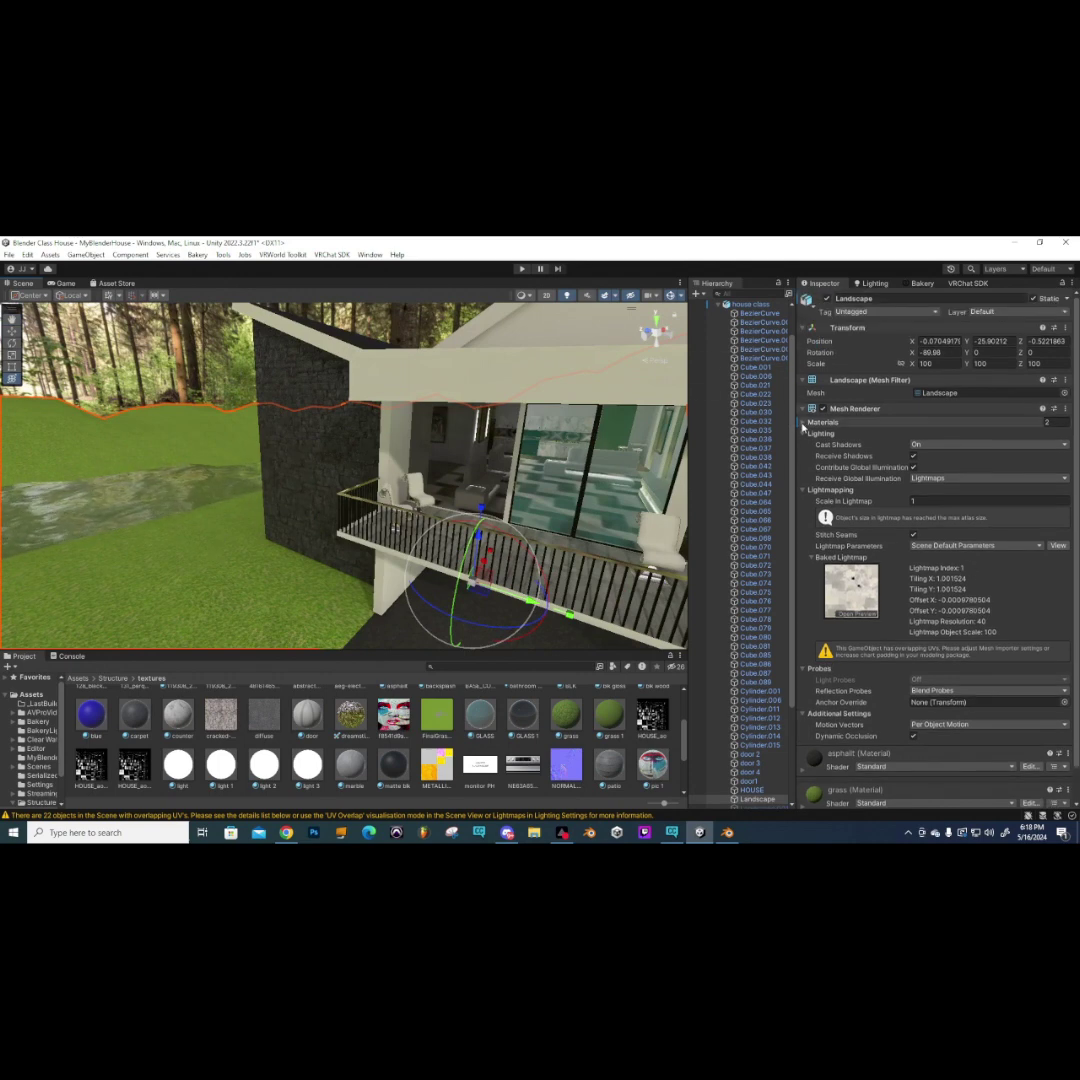
left_click(805, 423)
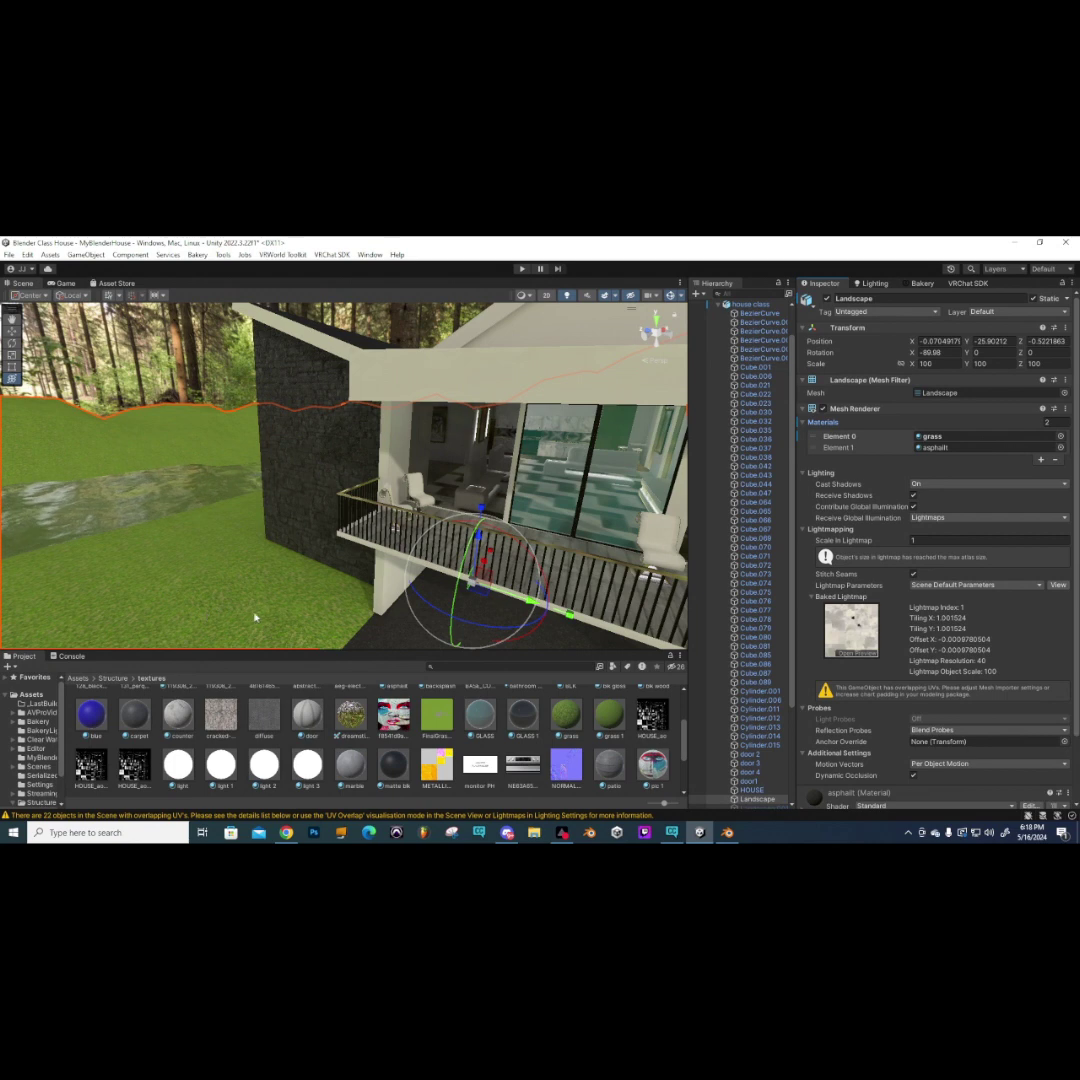
- Assign the grass material to the Landscape's Element 0, then bring up the Add Component list
left_click_drag(568, 715, 938, 441)
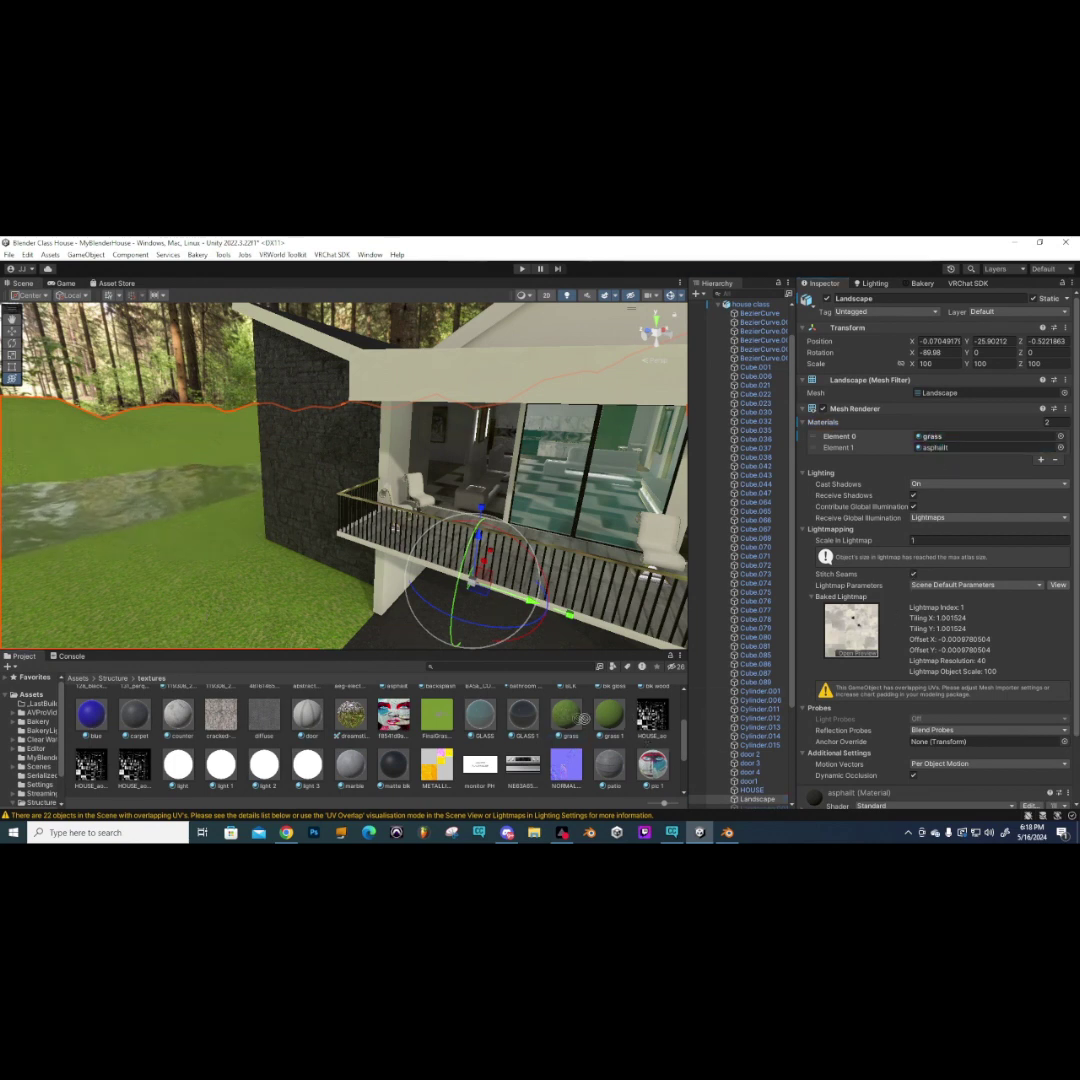
scroll(212, 504, "down", 5)
mouse_move(270, 532)
middle_mouse_down()
mouse_move(342, 533)
mouse_move(263, 527)
middle_mouse_up()
left_click_drag(329, 541, 131, 437, "alt")
right_click_drag(80, 473, 175, 480)
scroll(888, 596, "down", 3)
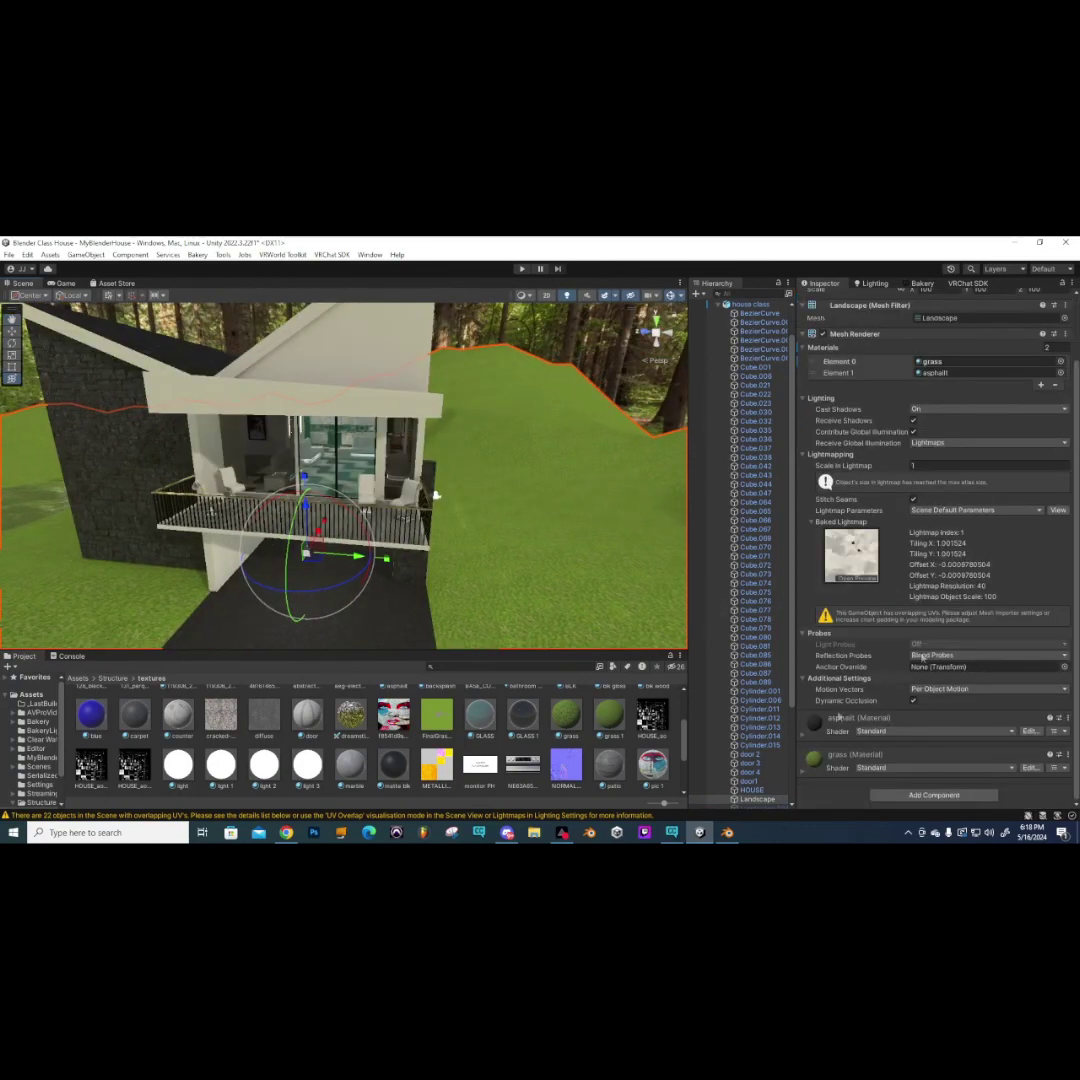
left_click(904, 793)
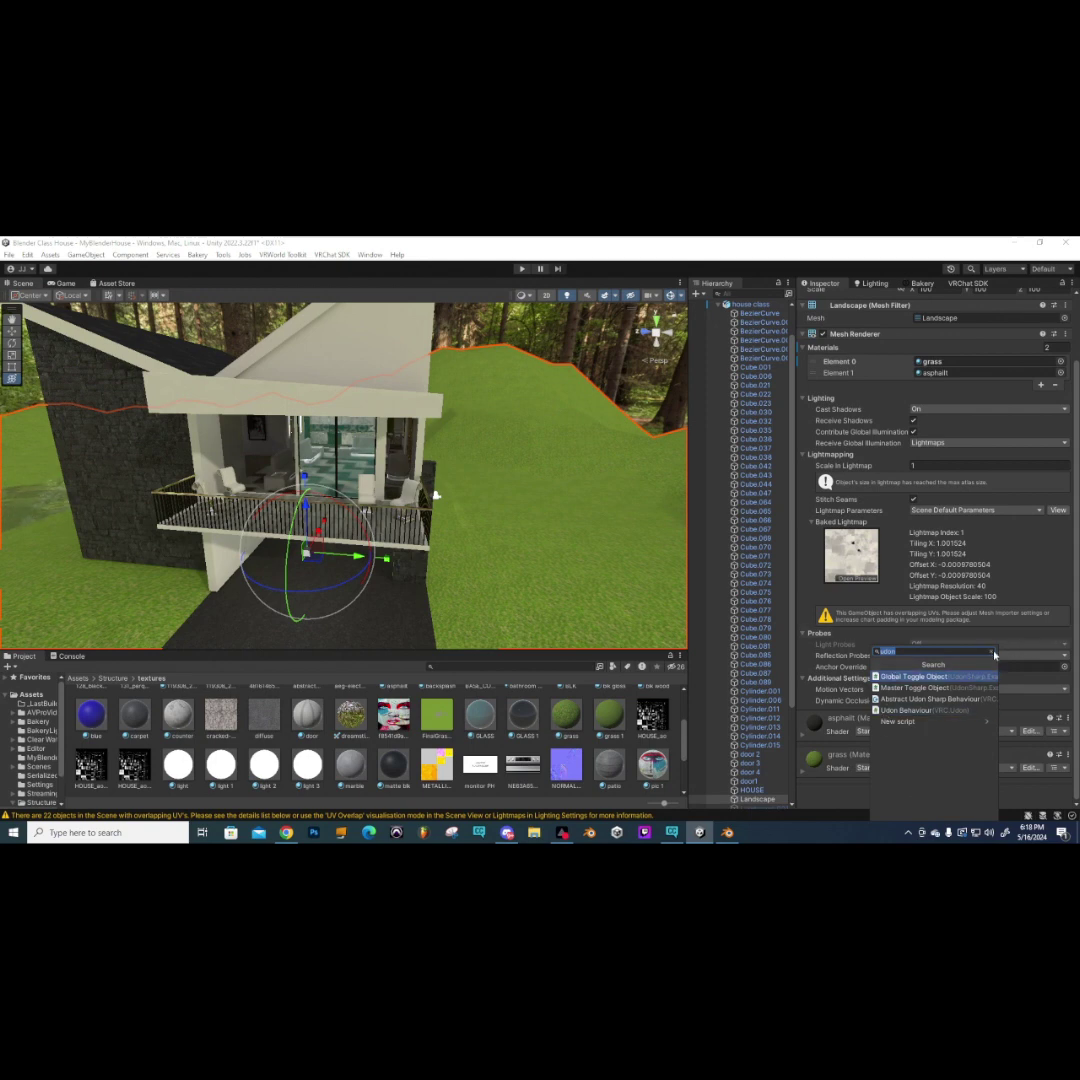
- Add a Mesh Collider to the Landscape through a 'collider' search, then remove it
key("BackSpace")
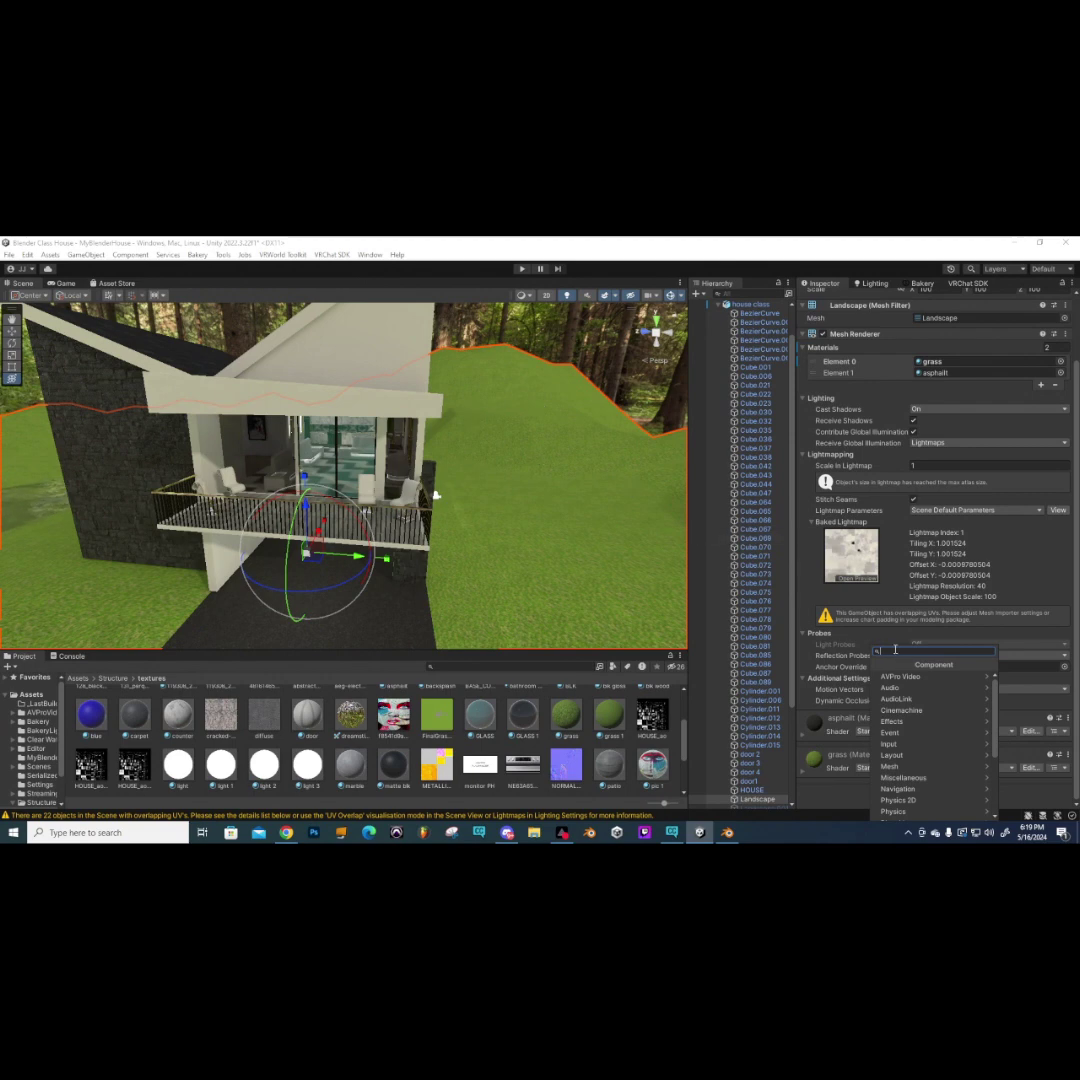
type("m")
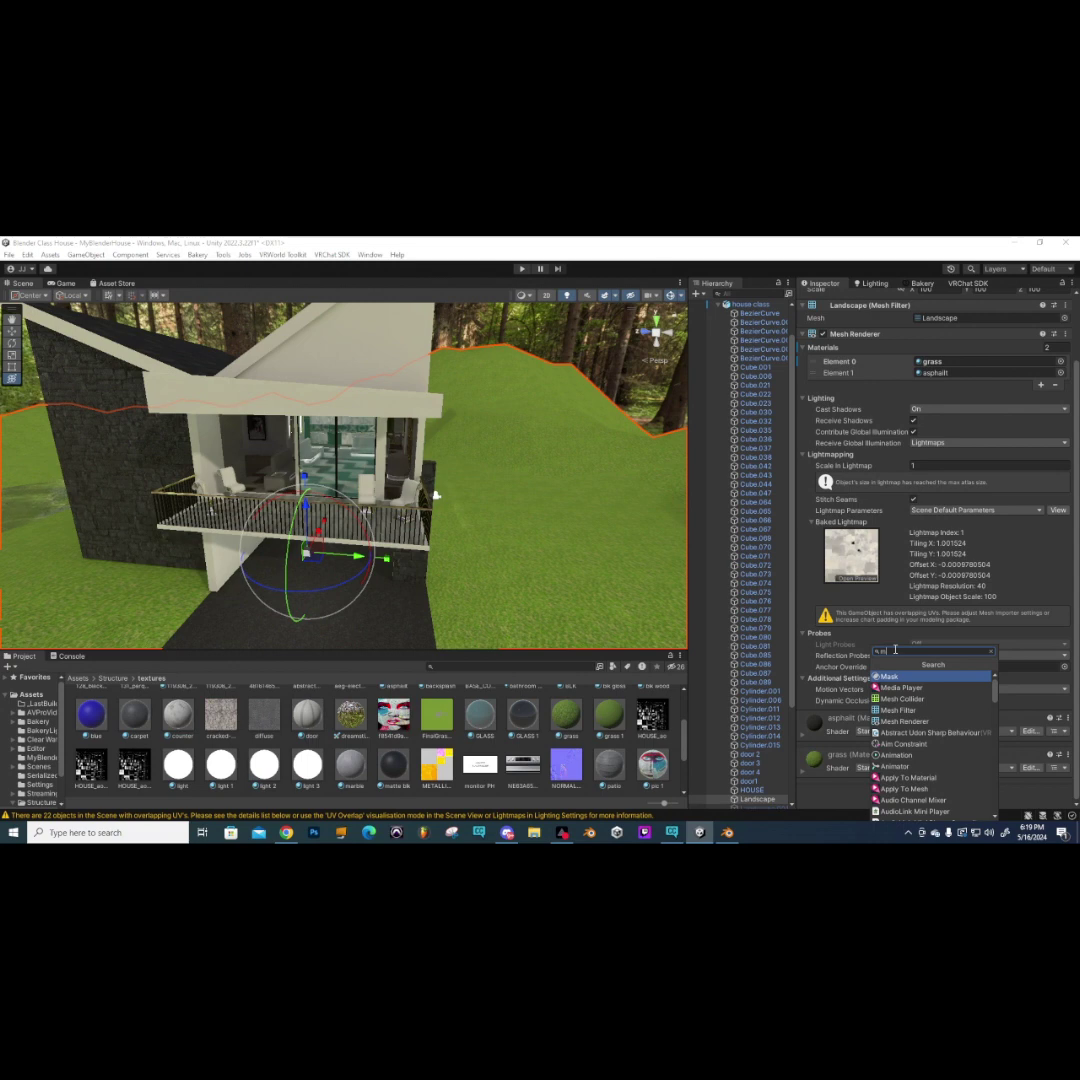
key("BackSpace")
type("c")
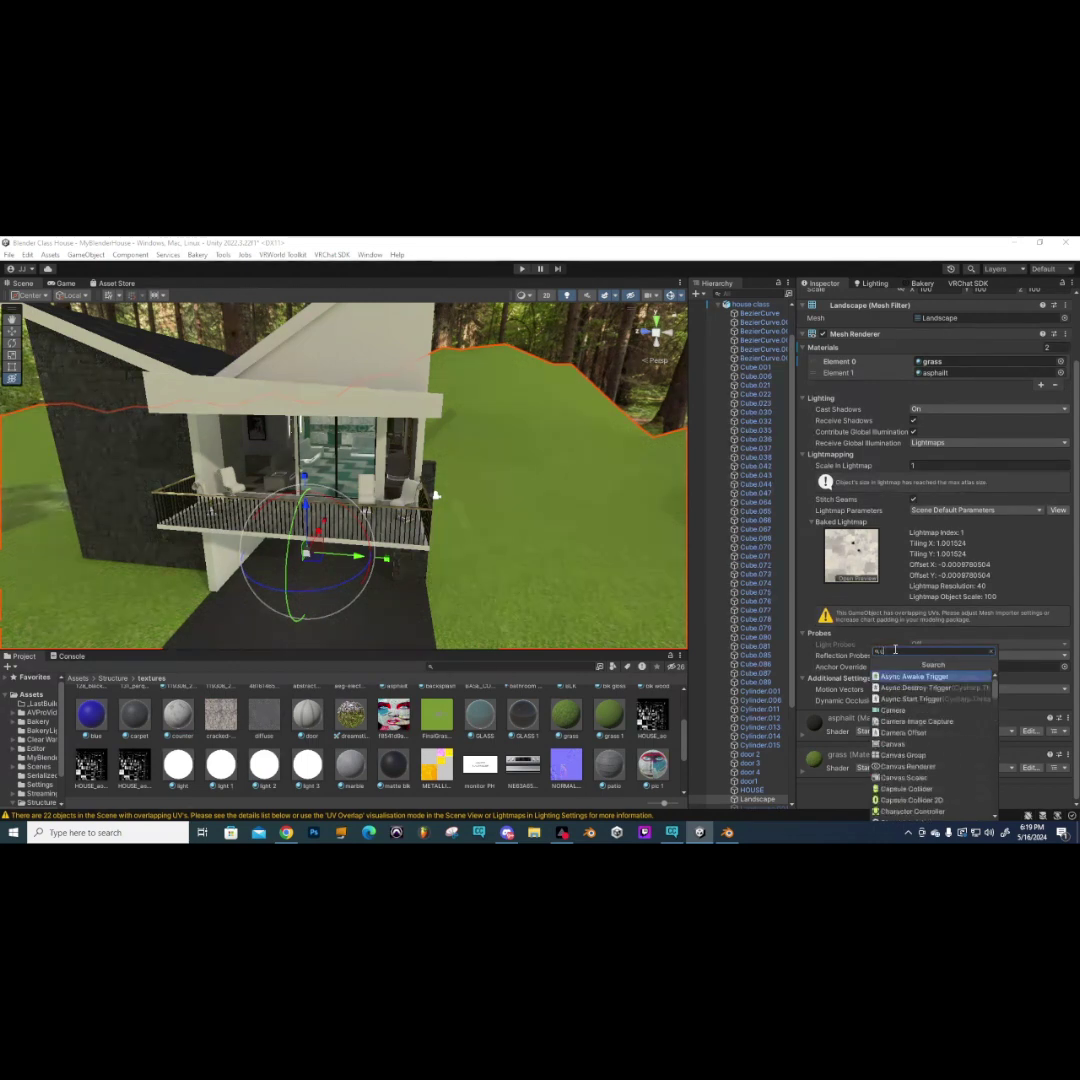
type("ollider")
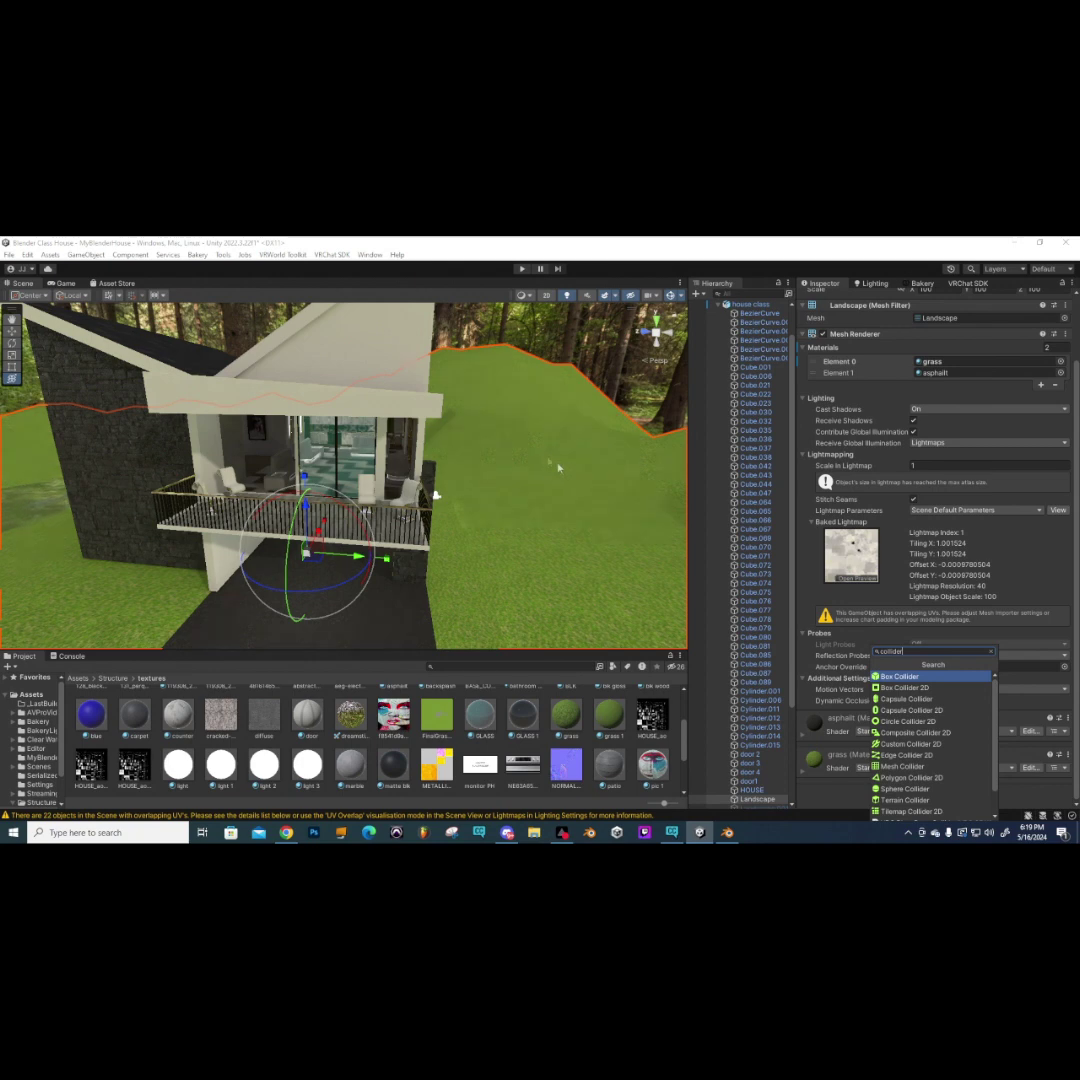
left_click(897, 767)
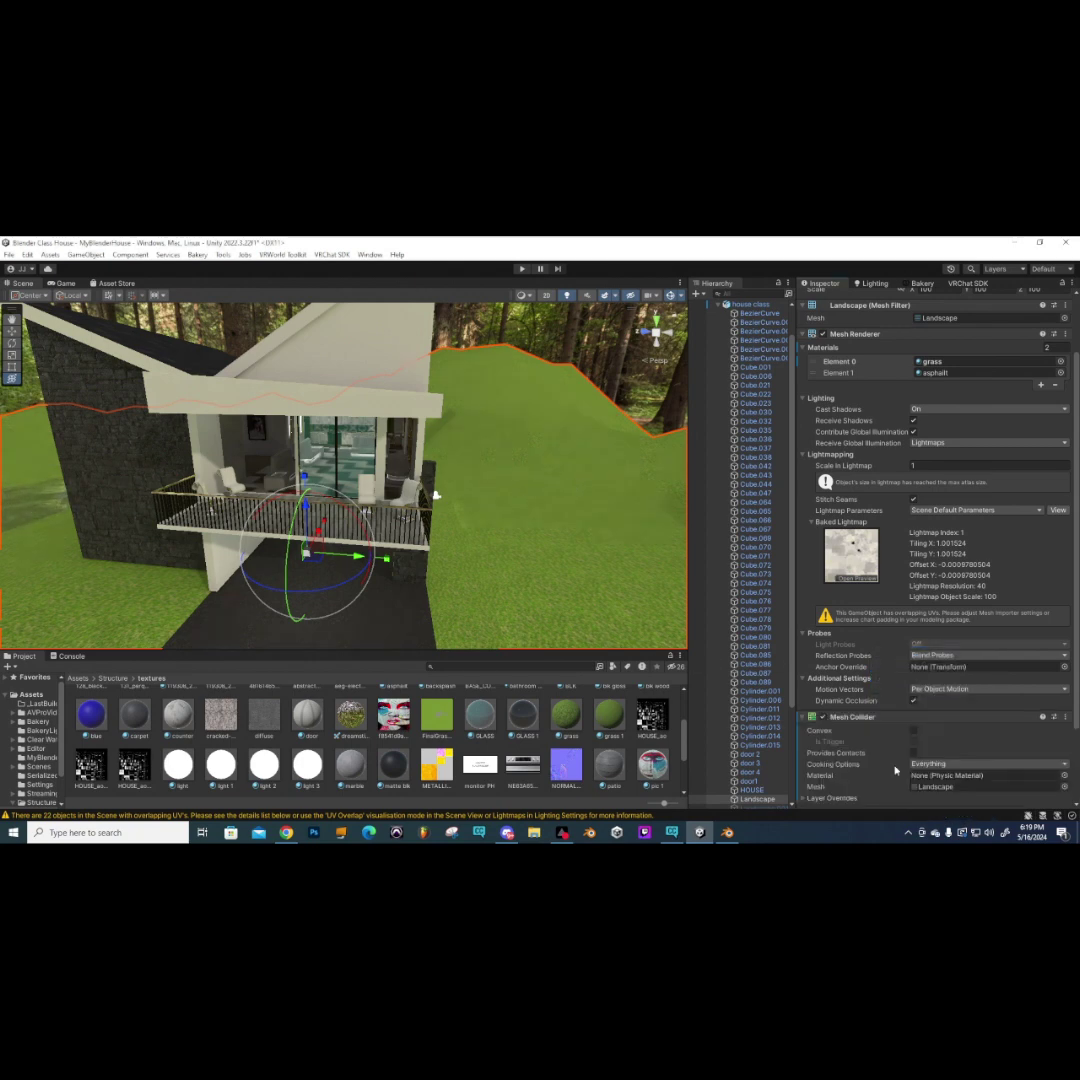
right_click(1025, 720)
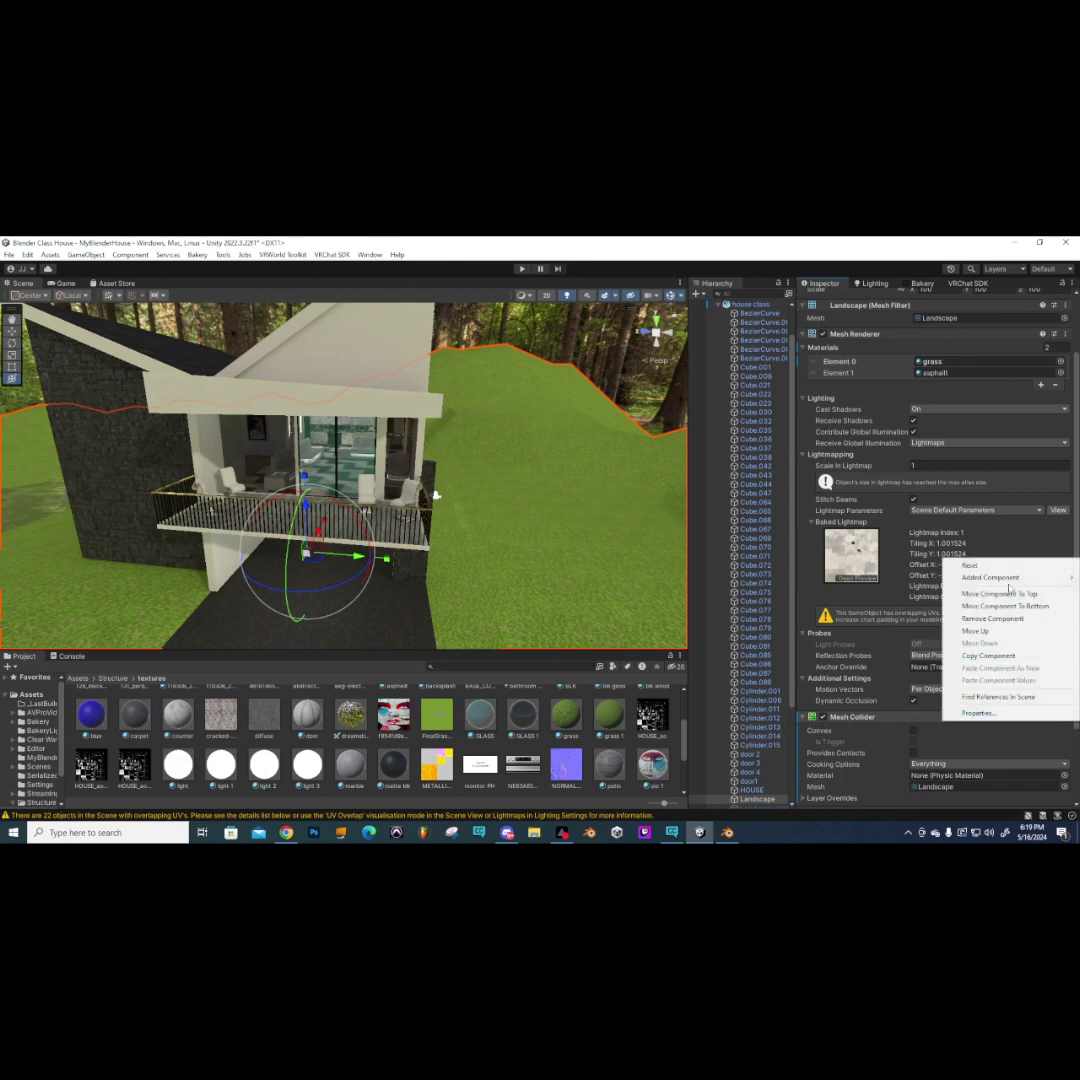
left_click(992, 618)
- Re-add a Mesh Collider to the Landscape through a 'mesh' component search
left_click(918, 795)
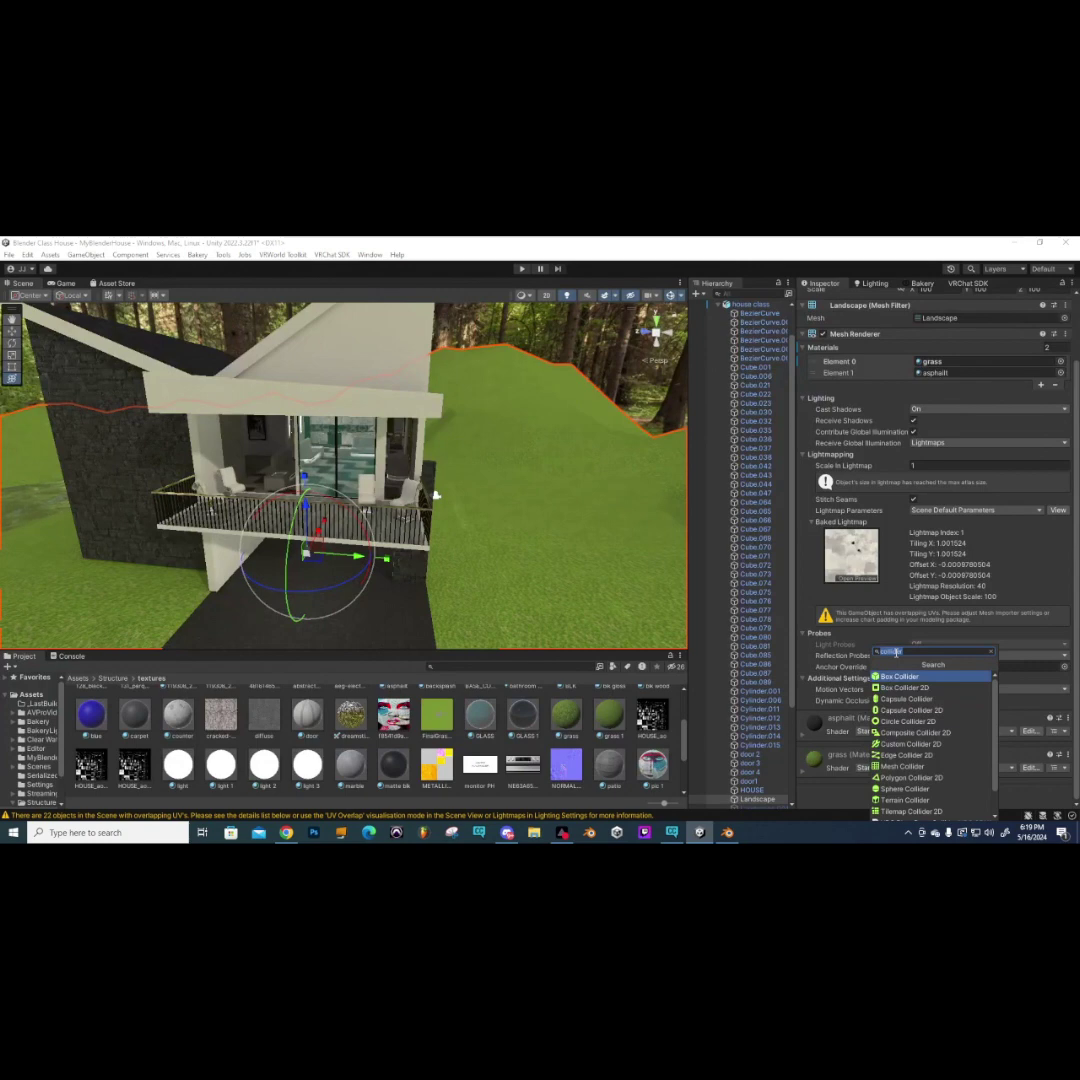
type("mesh")
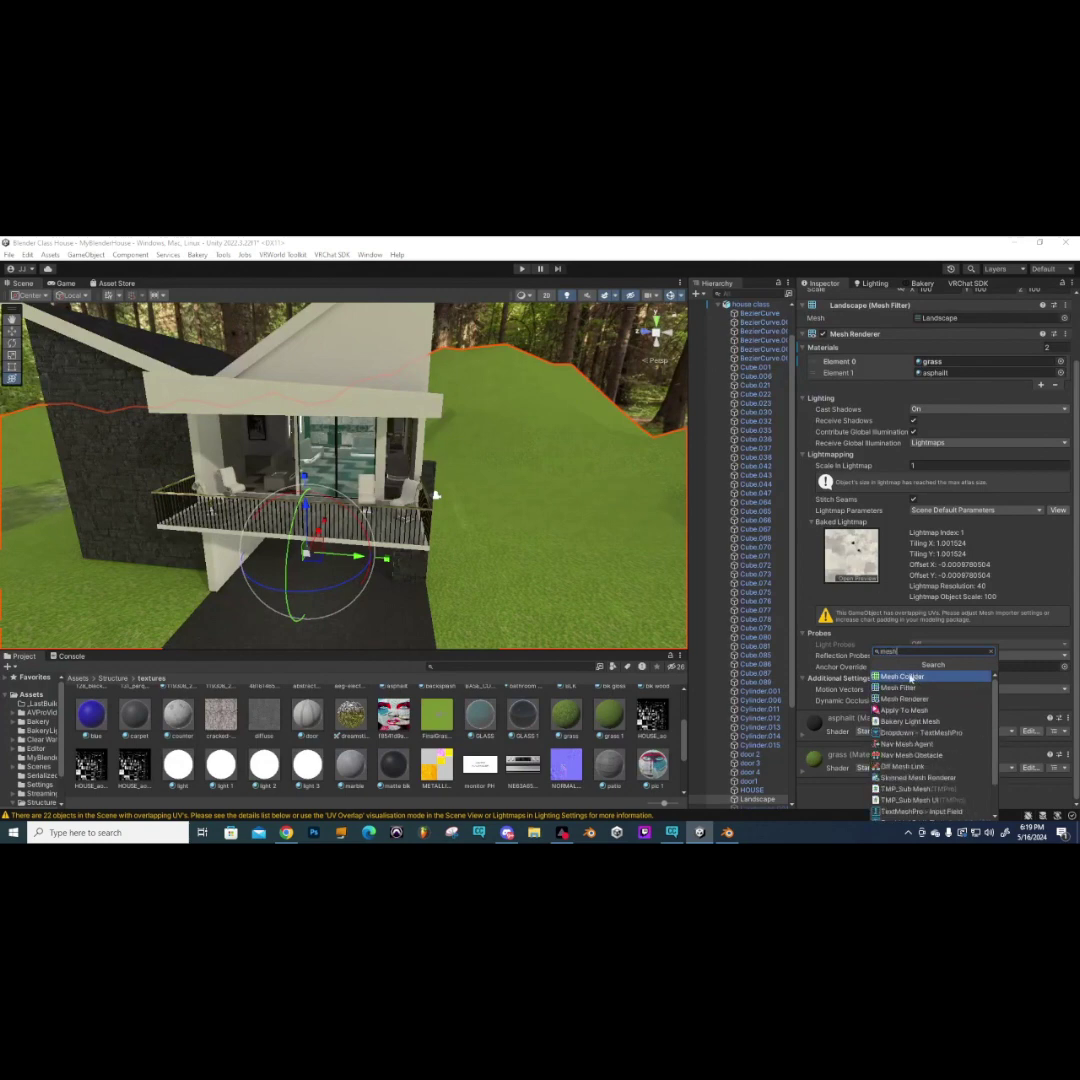
left_click(910, 677)
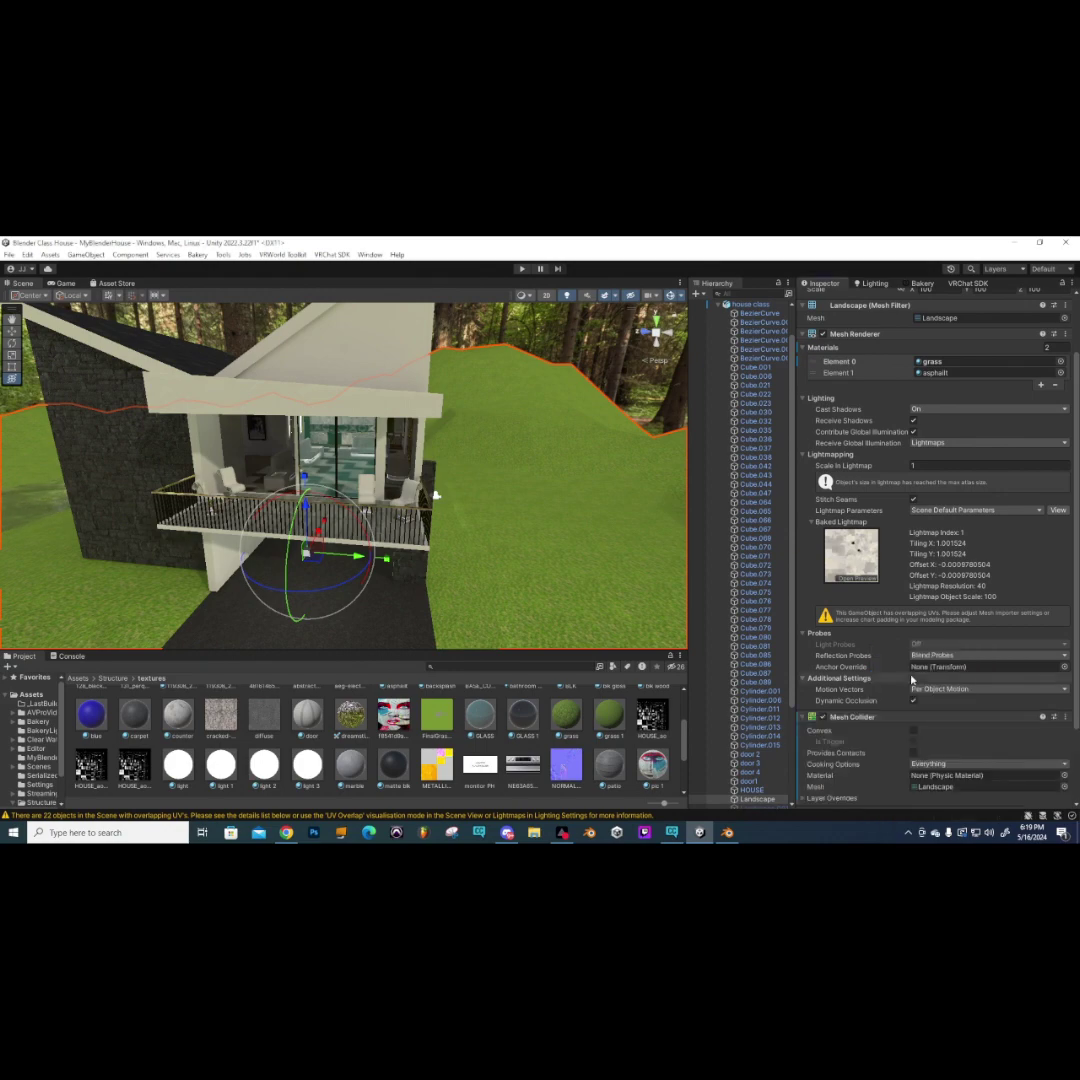
scroll(361, 531, "down", 5)
right_click_drag(536, 485, 381, 528)
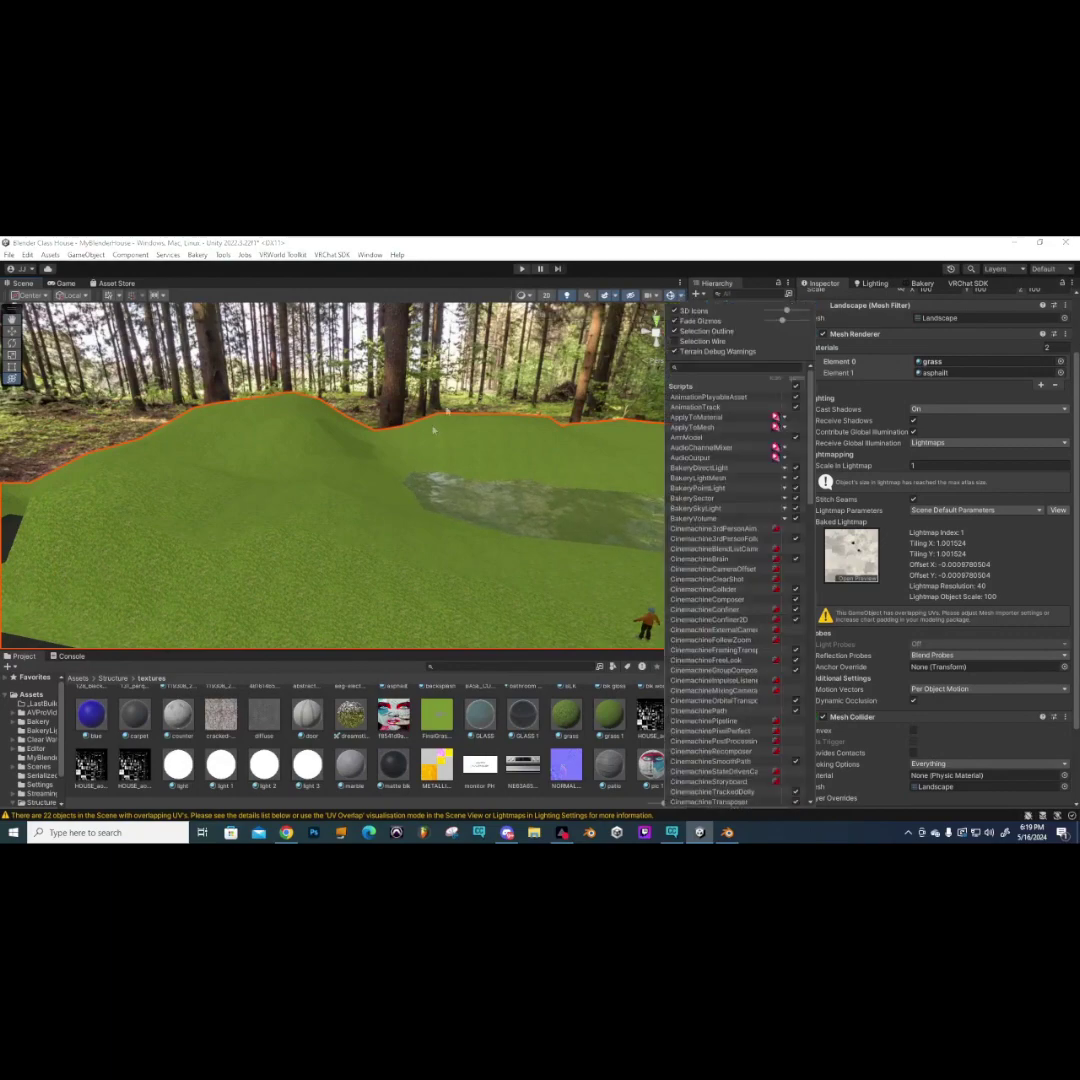
right_click_drag(306, 470, 463, 502)
middle_click_drag(318, 496, 408, 573)
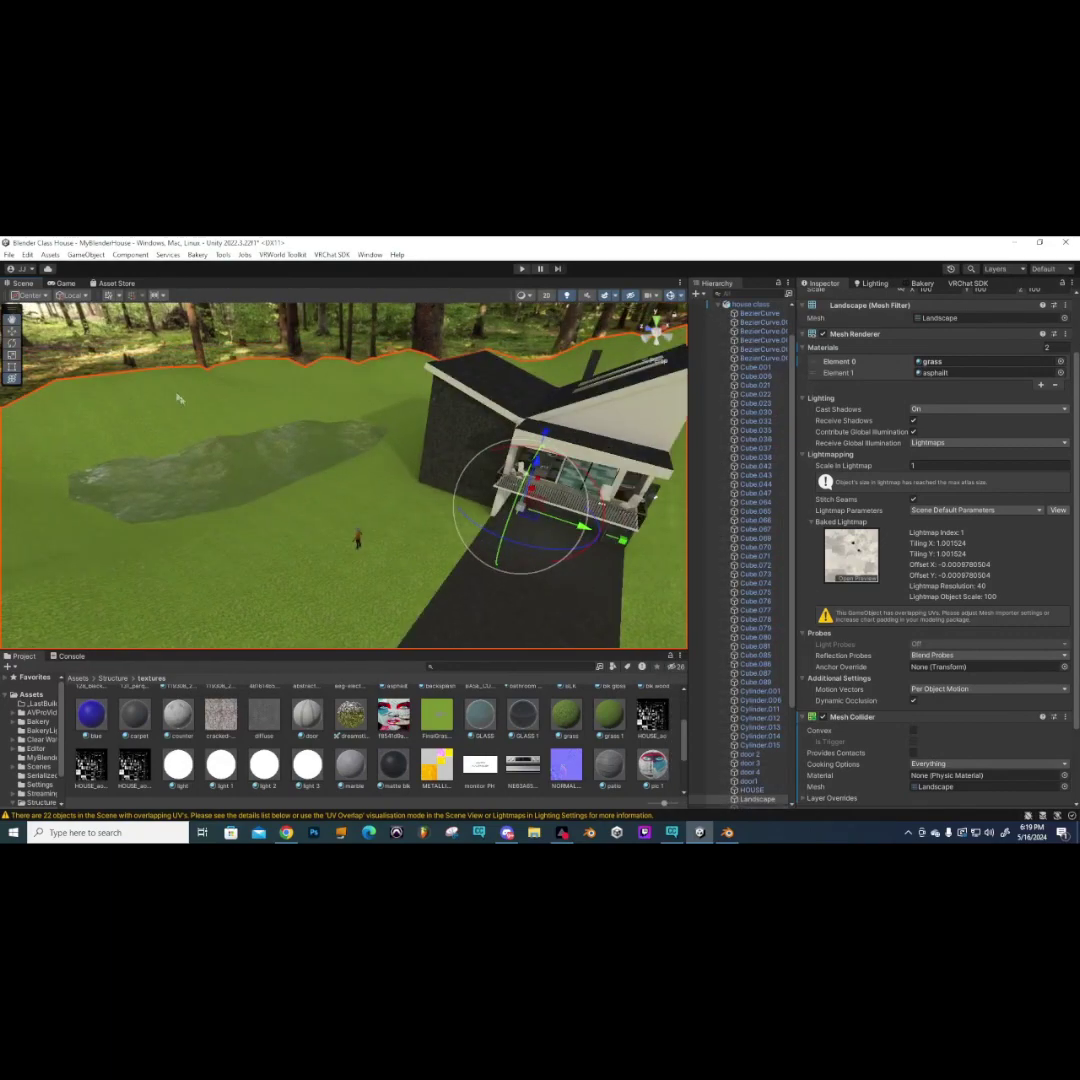
middle_click_drag(183, 400, 400, 468)
right_click_drag(374, 402, 502, 486)
middle_click_drag(503, 486, 397, 466)
scroll(395, 465, "up", 6)
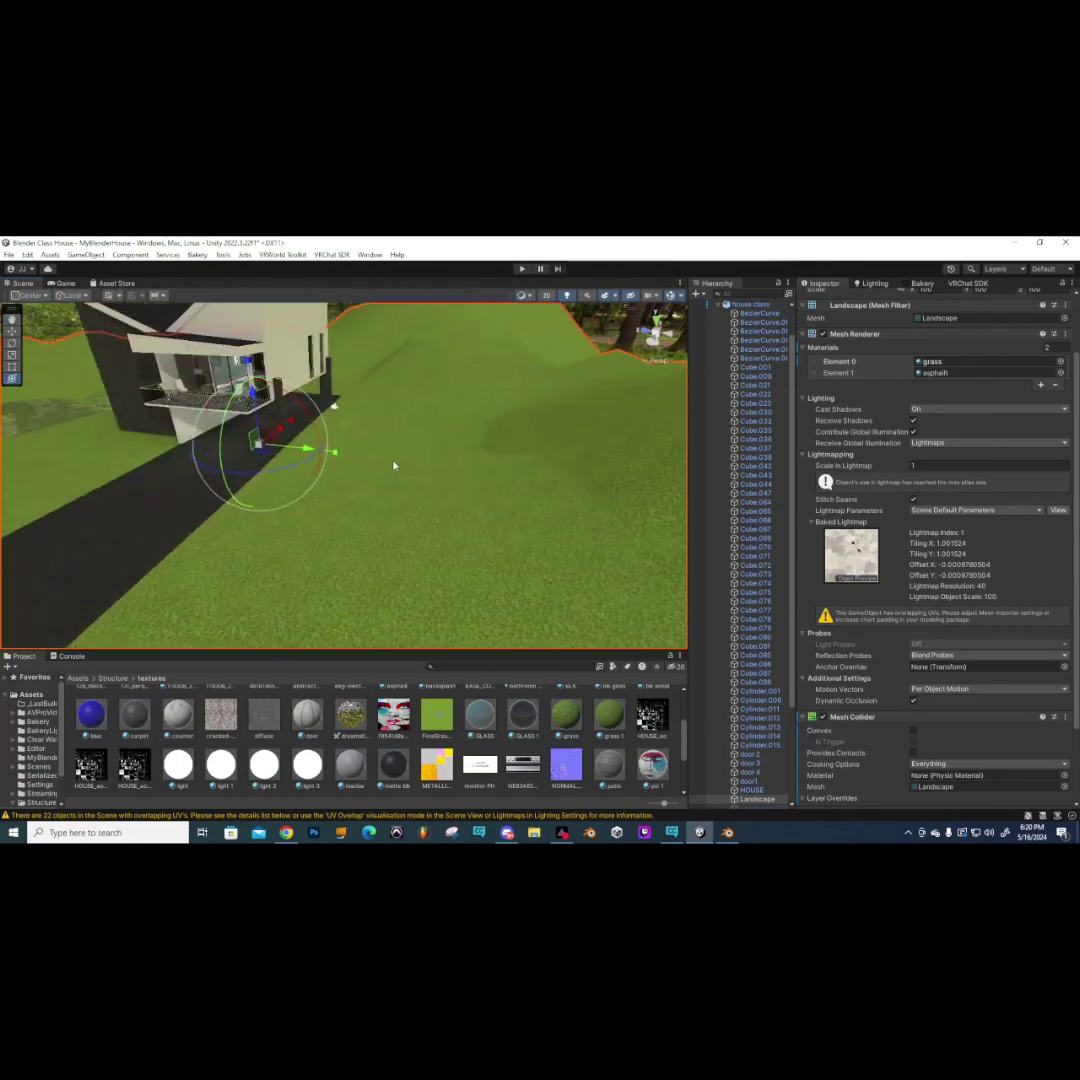
middle_click_drag(485, 476, 523, 532)
scroll(297, 536, "down", 5)
right_click_drag(522, 532, 428, 470)
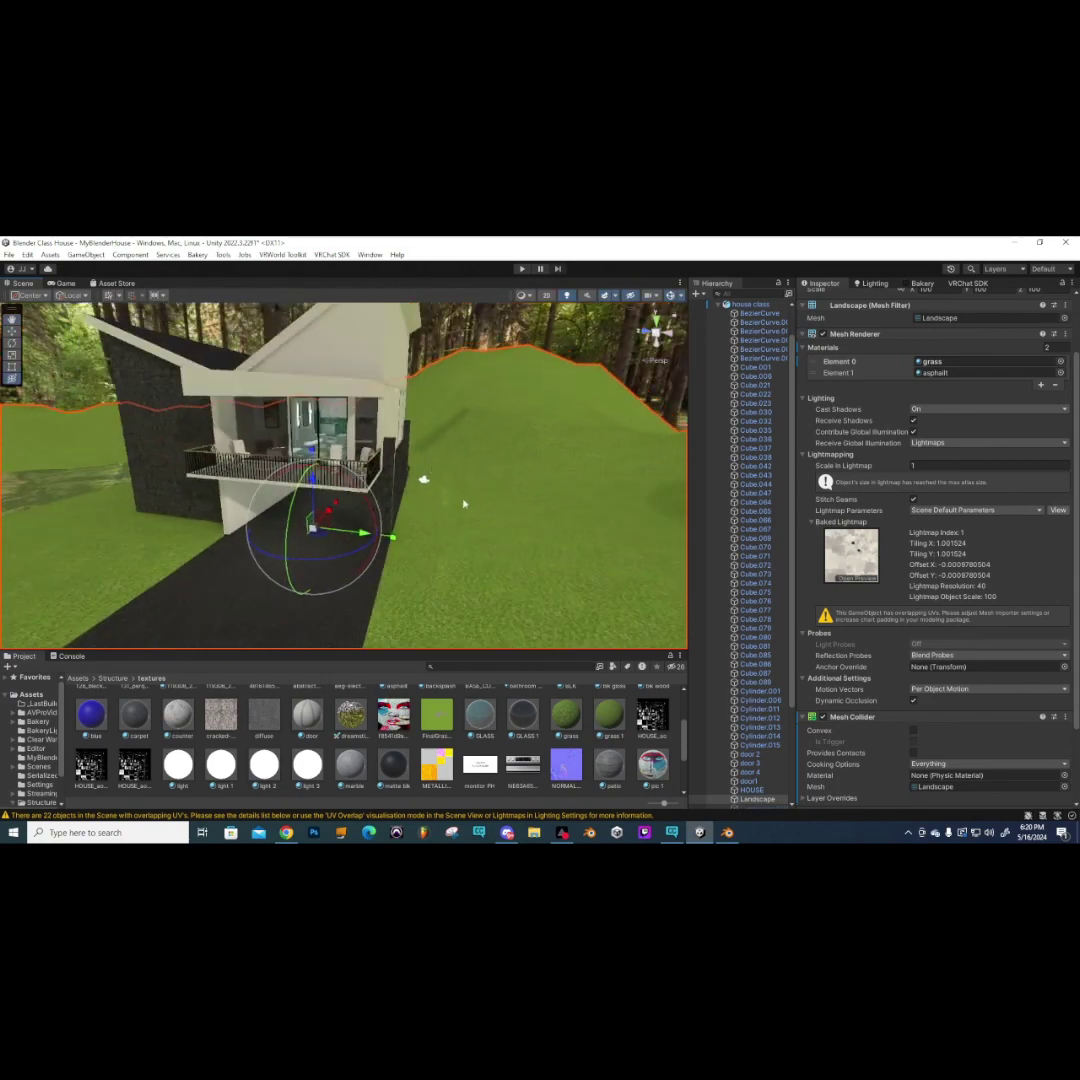
right_click_drag(596, 534, 530, 497)
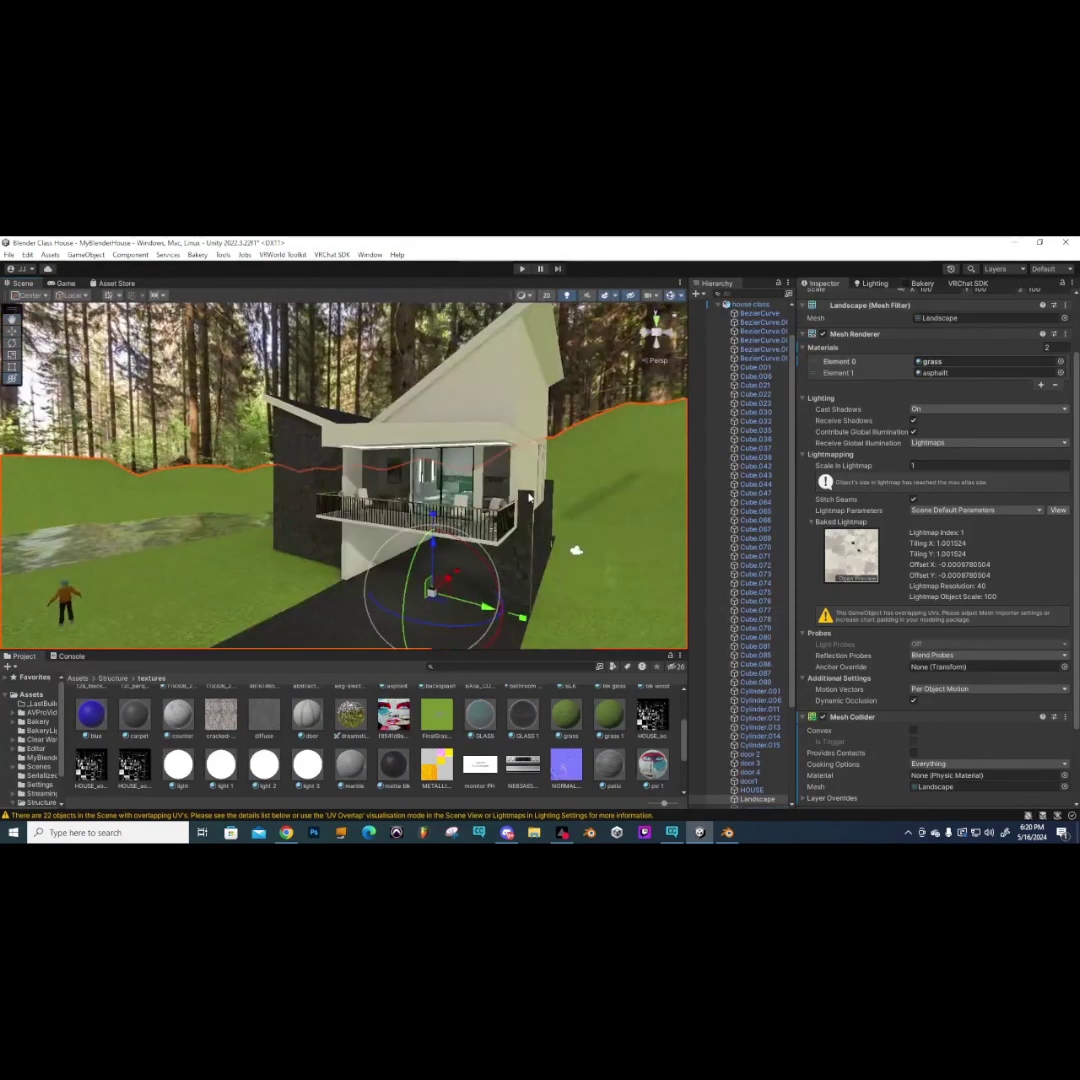
scroll(549, 484, "down", 5)
middle_click_drag(549, 484, 381, 503)
right_click_drag(383, 503, 305, 447)
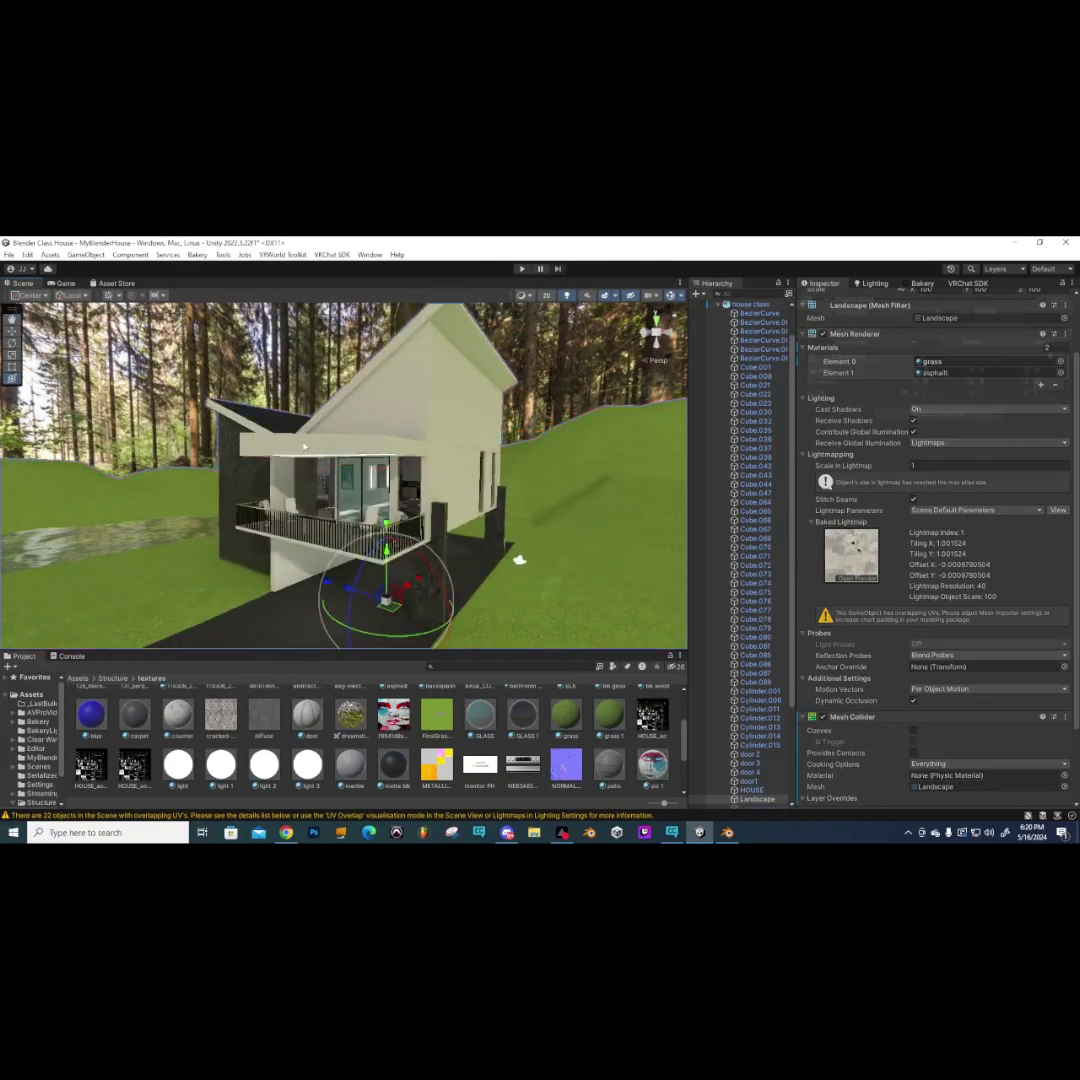
- Select the HOUSE mesh and give it a Mesh Collider
left_click(305, 447)
left_click(305, 447)
scroll(857, 722, "down", 3)
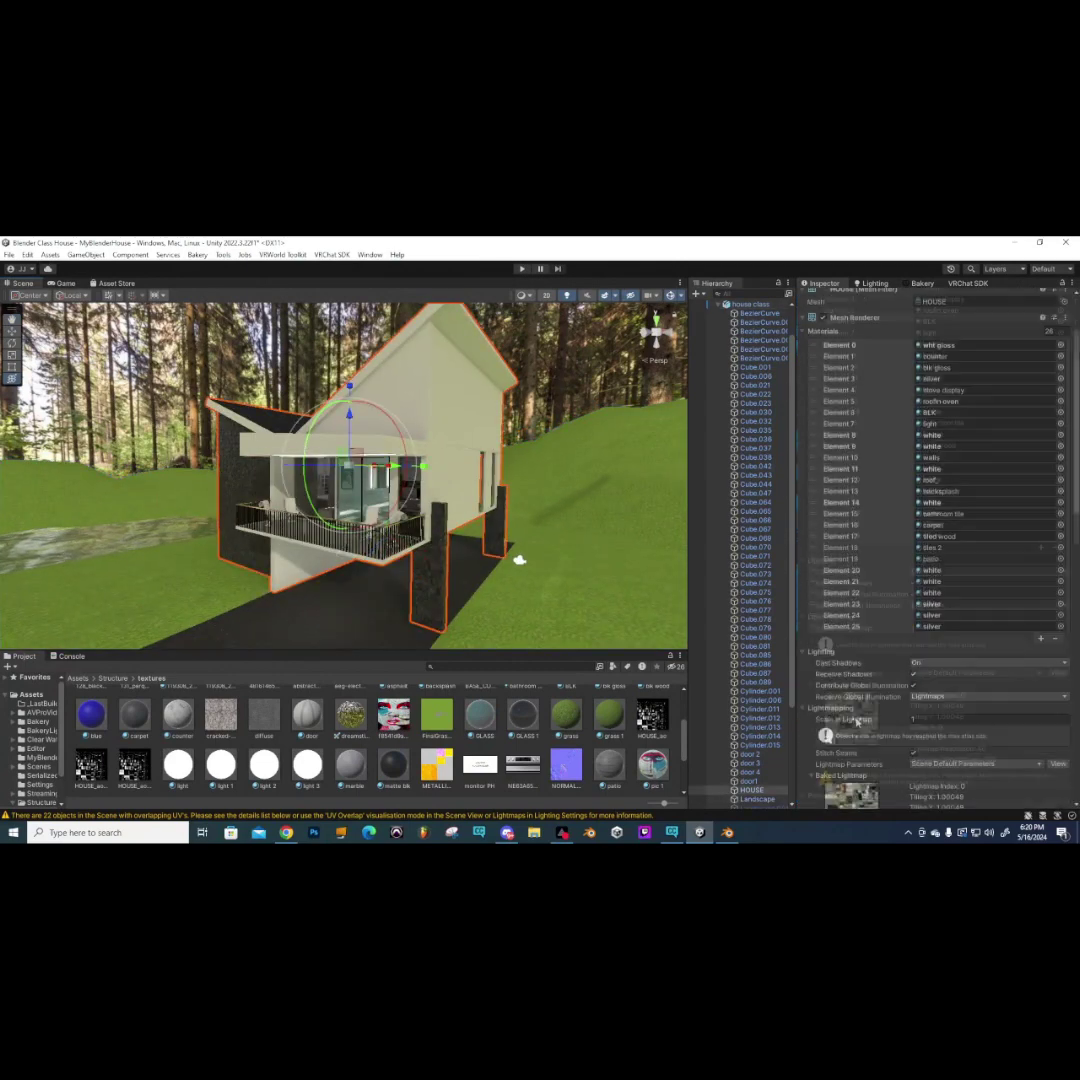
scroll(857, 722, "down", 15)
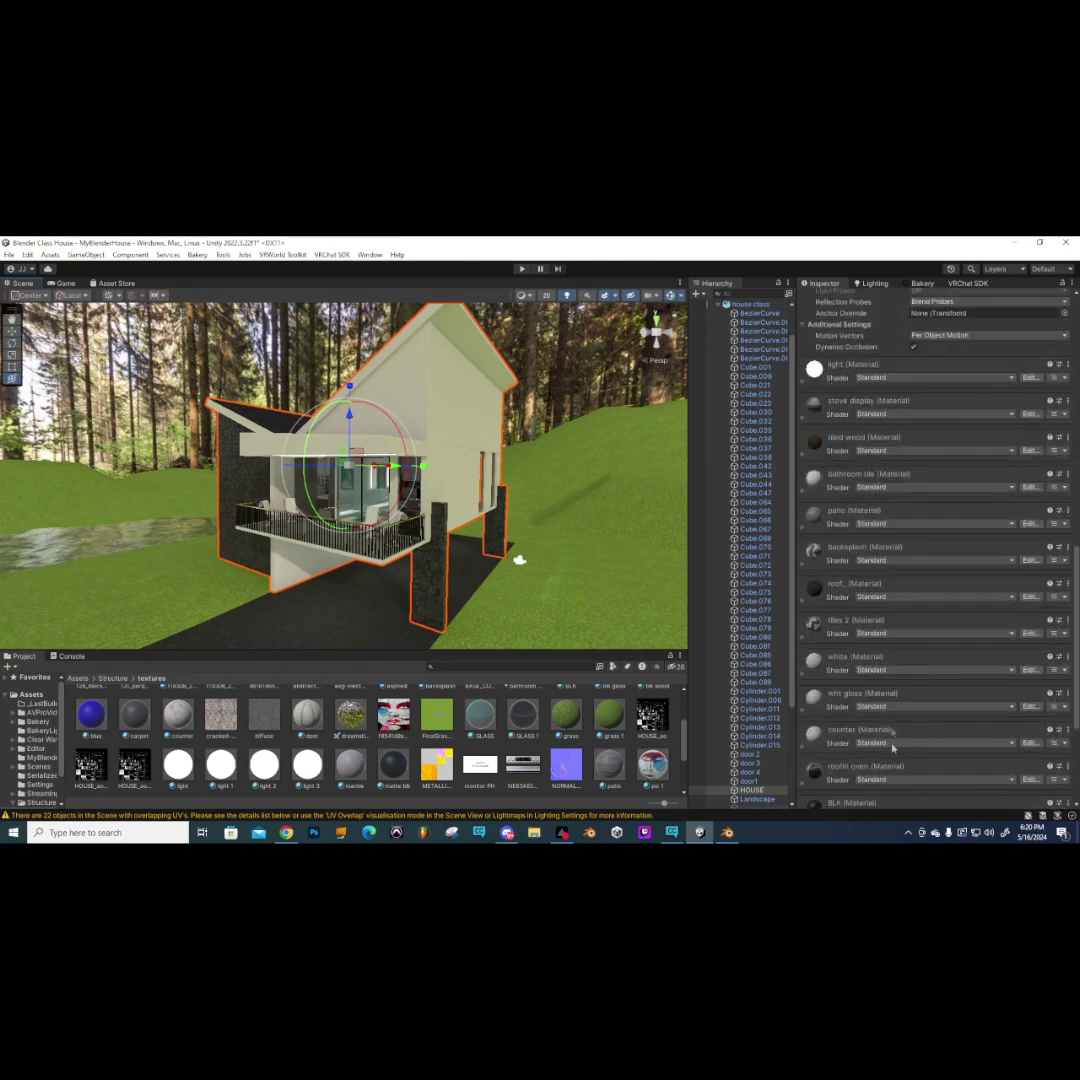
scroll(893, 746, "down", 5)
left_click(937, 793)
type("mesh")
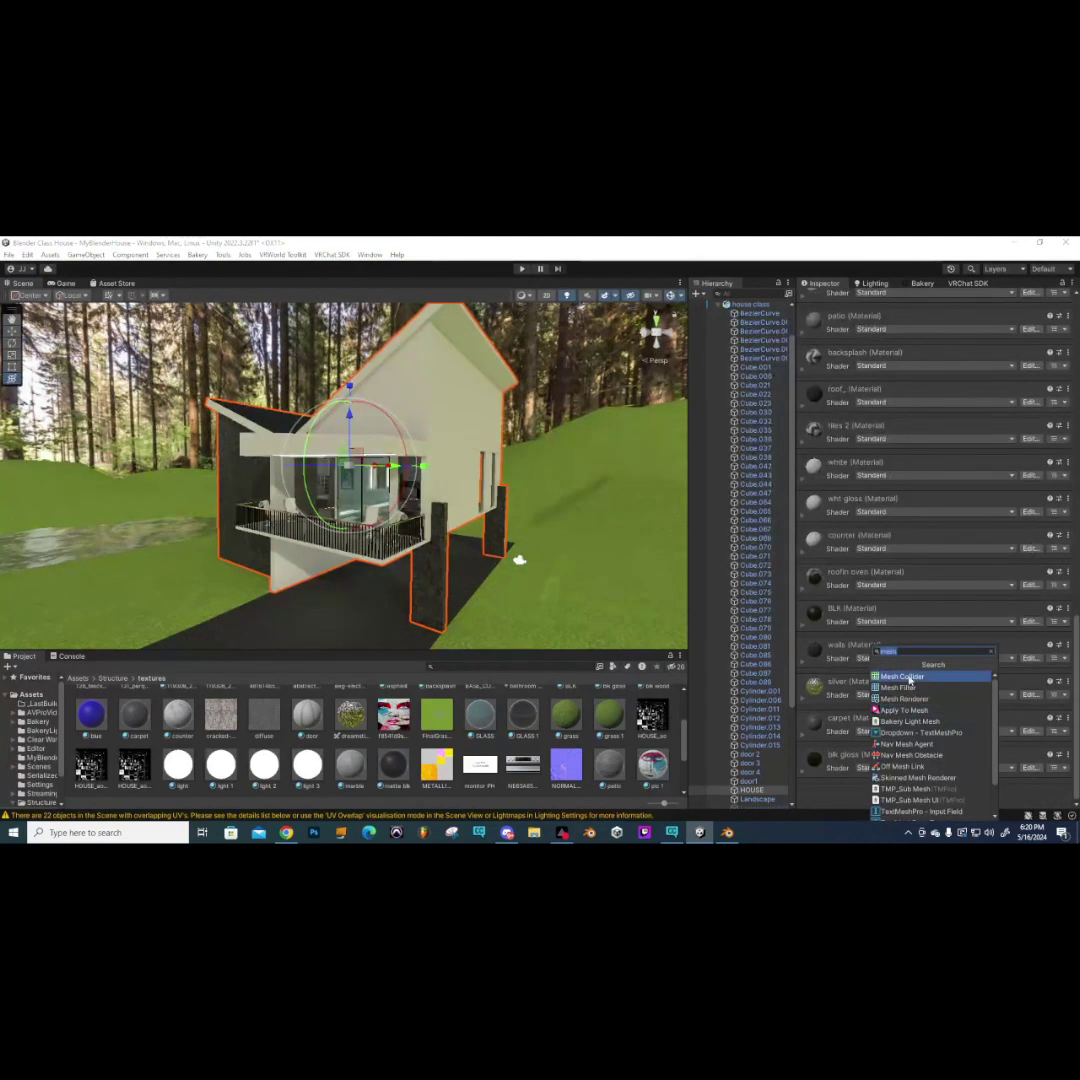
left_click(910, 681)
- Click through the balcony chairs, HOUSE mesh and glass windows objects in the Scene view
scroll(382, 545, "up", 6)
middle_click_drag(382, 545, 352, 515)
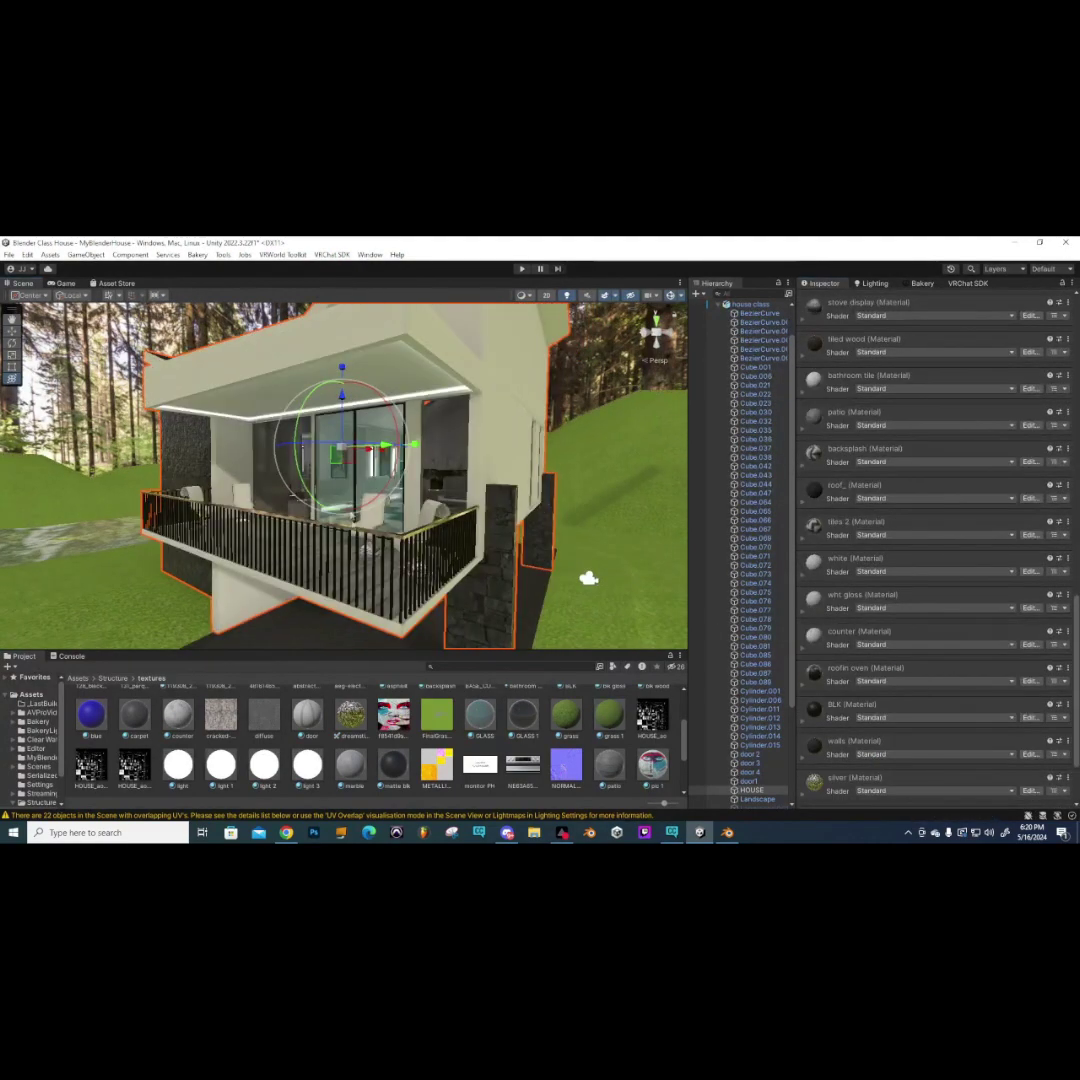
left_click(396, 540)
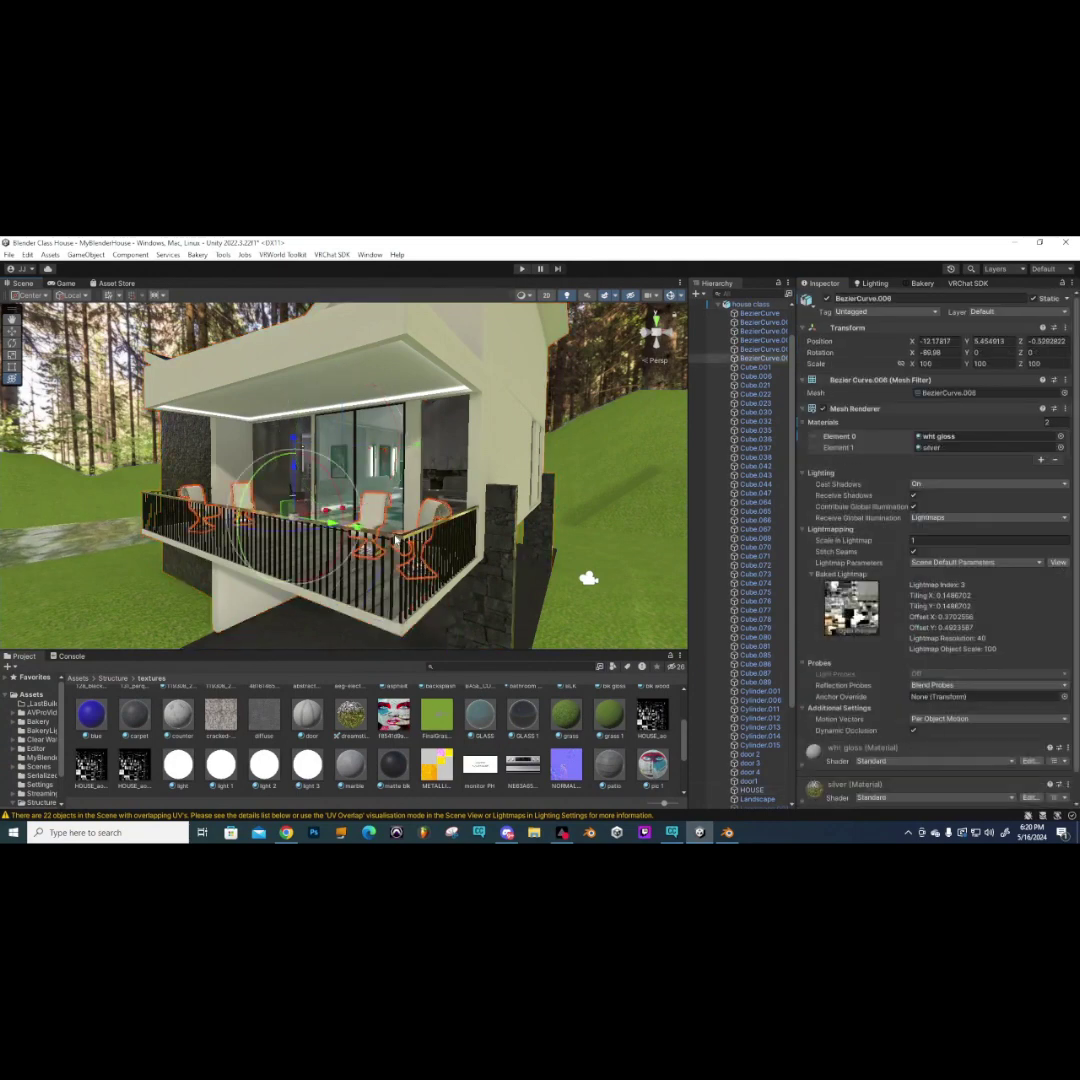
left_click(426, 532)
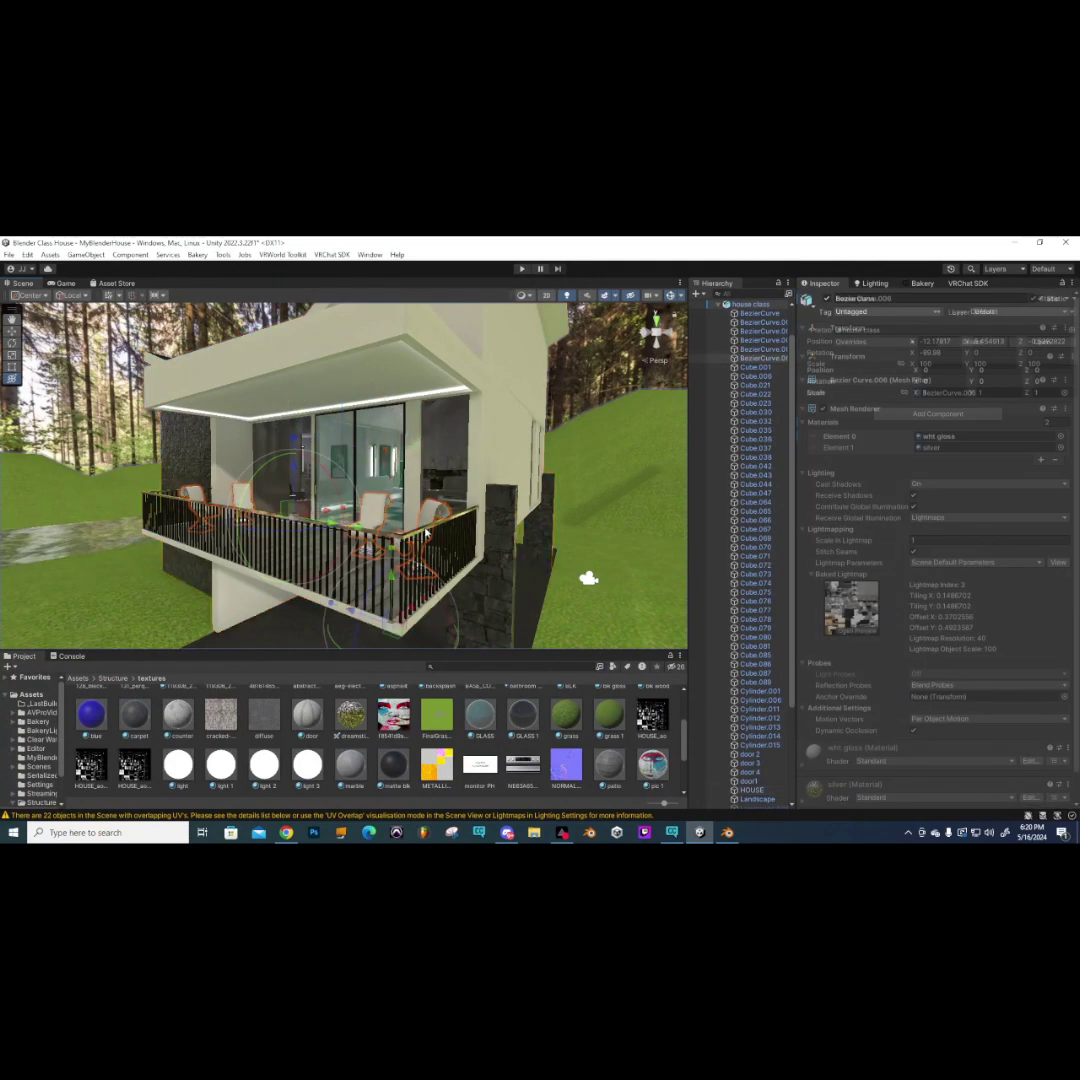
left_click(426, 532)
left_click(426, 532)
left_click(437, 468)
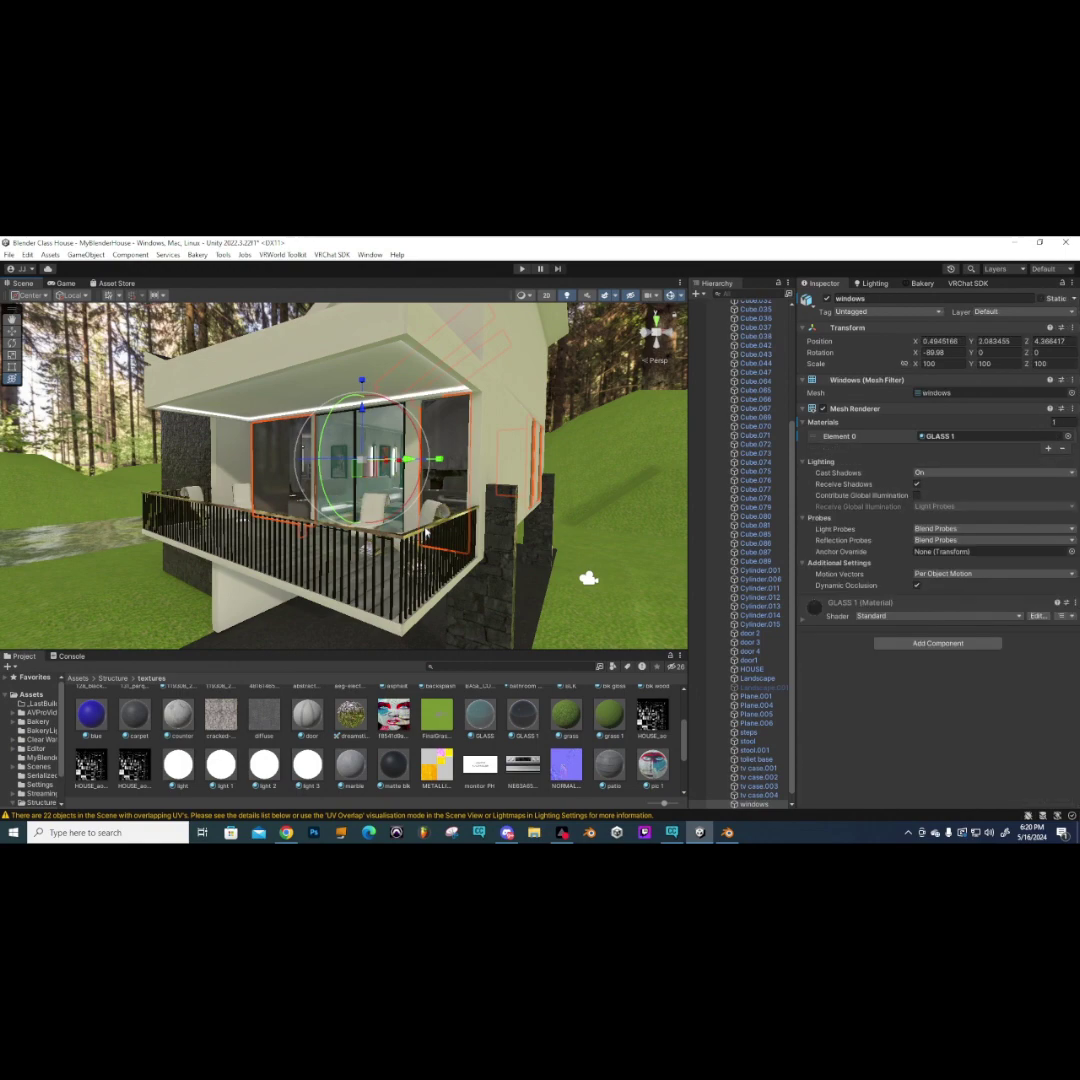
- Reselect the HOUSE mesh from the railing and orbit to a frontal view of the balcony
scroll(437, 468, "up", 3)
right_click_drag(437, 480, 265, 537)
middle_click_drag(265, 537, 103, 570)
middle_click_drag(325, 535, 262, 487)
left_click(186, 493)
left_click(186, 493)
middle_click_drag(187, 493, 250, 516)
scroll(362, 506, "down", 2)
right_click_drag(250, 516, 361, 518)
middle_click_drag(361, 518, 420, 536)
left_click_drag(611, 559, 547, 536, "alt")
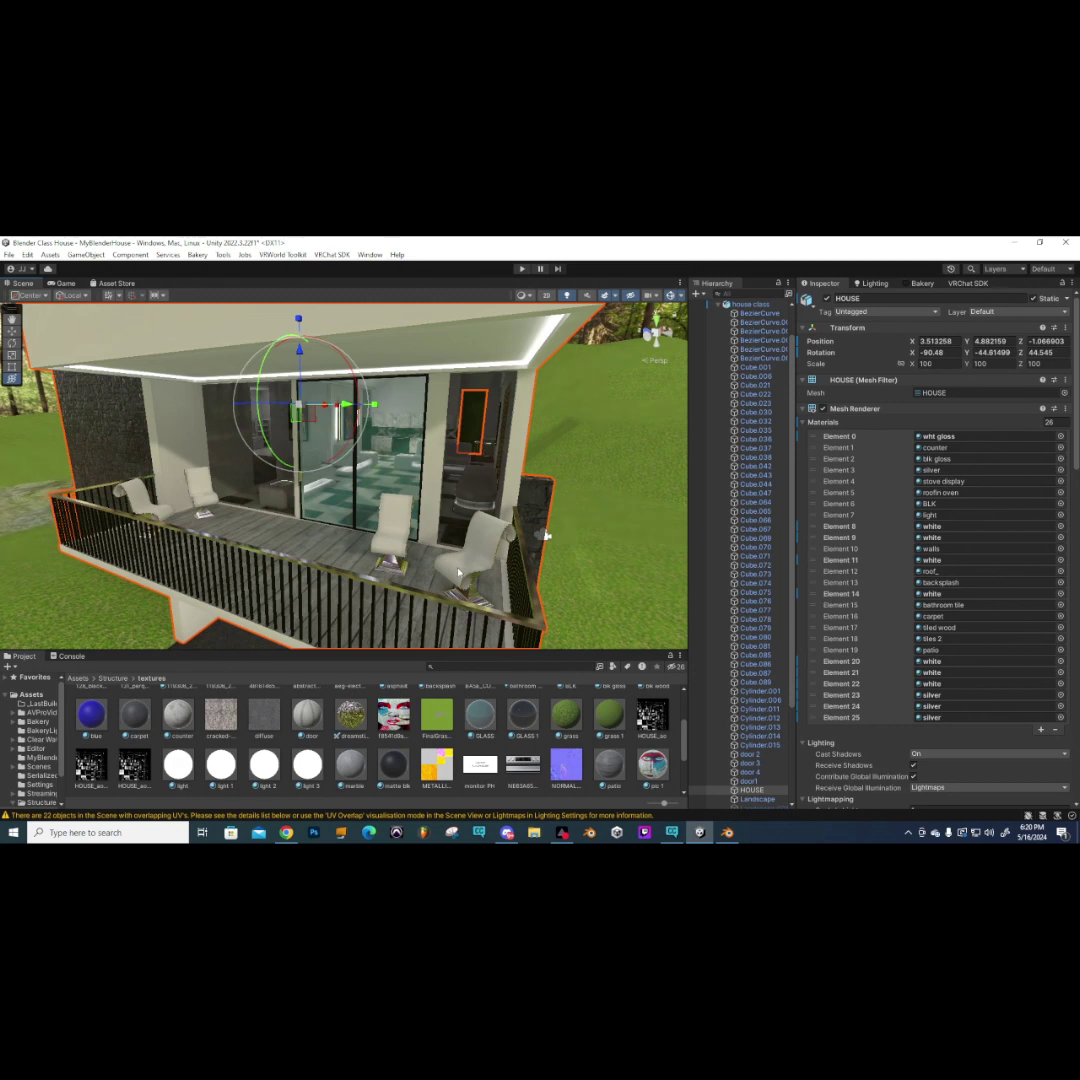
- Give the balcony chairs object BezierCurve.006 a Mesh Collider
left_click(459, 567)
left_click(459, 567)
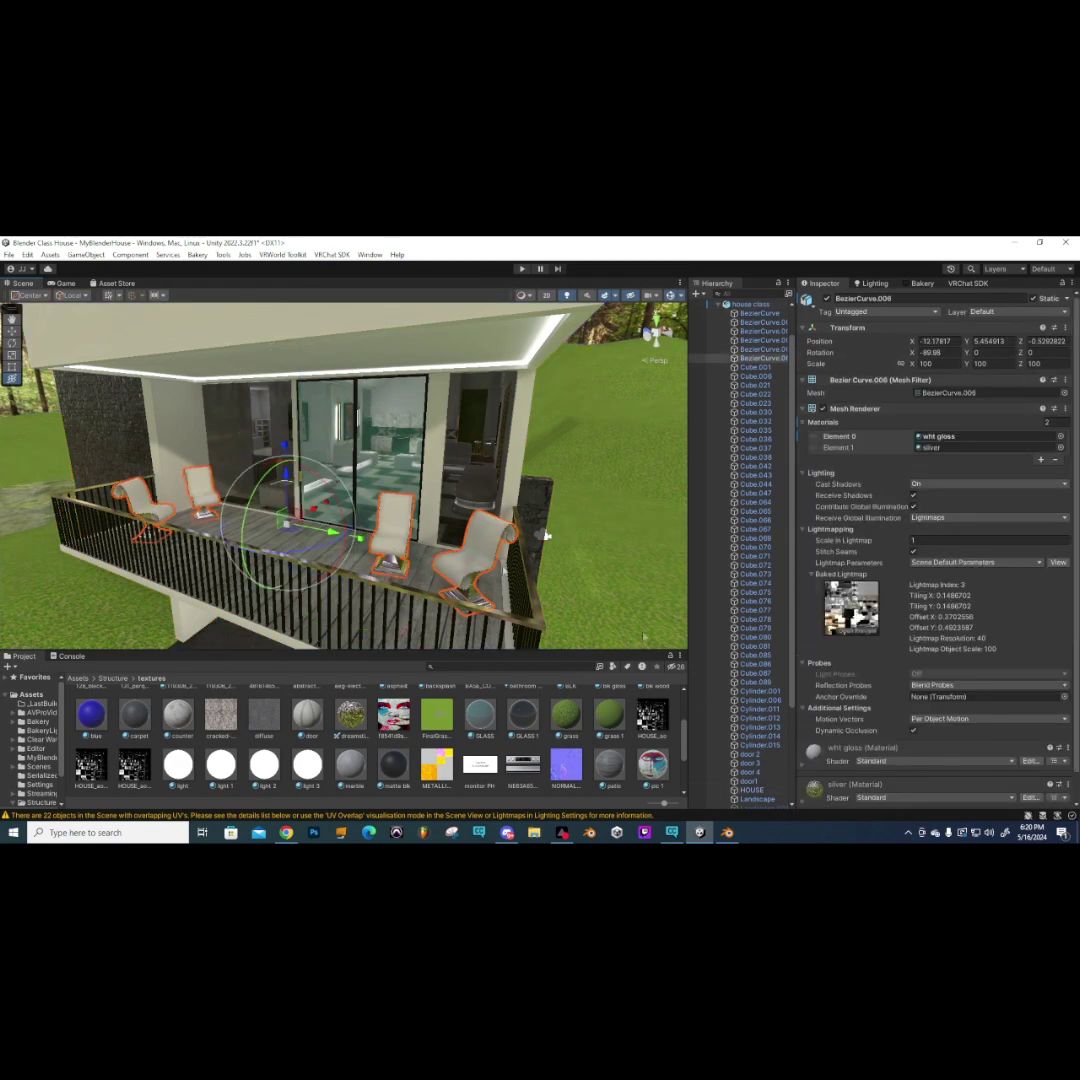
scroll(870, 716, "down", 2)
left_click(933, 795)
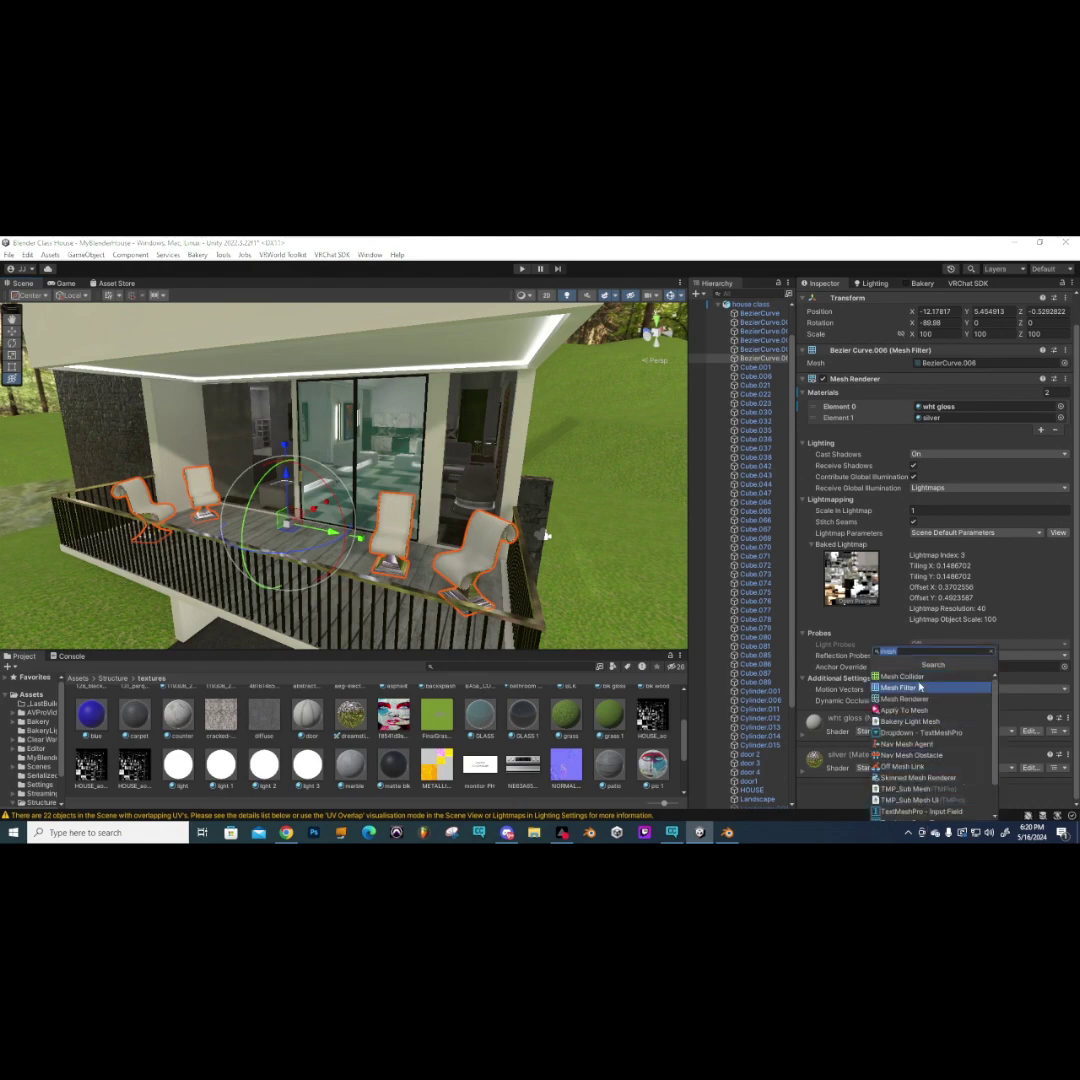
left_click(914, 678)
scroll(354, 556, "up", 6)
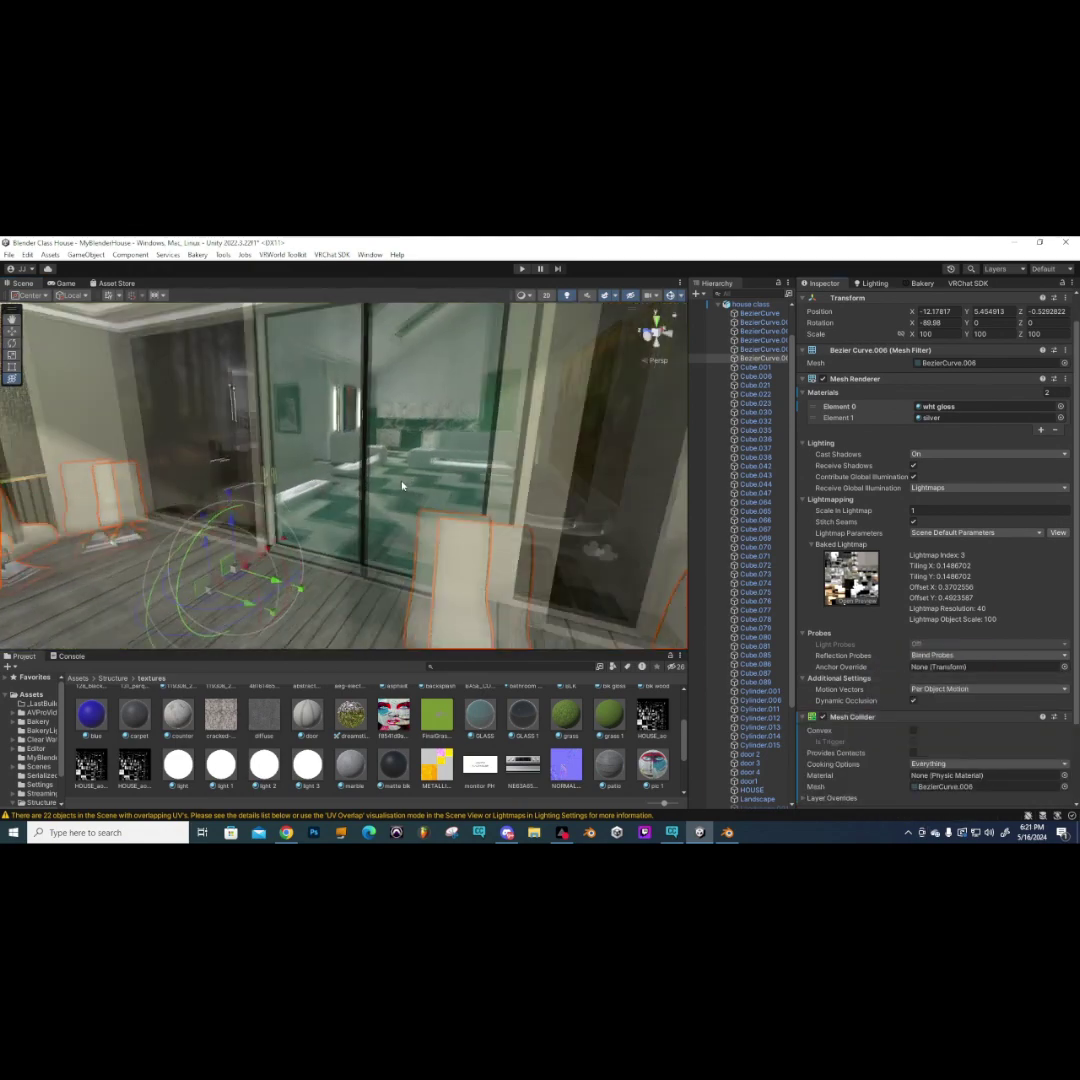
- Fly inside and give the Cube.080 sofas a Mesh Collider, framing them with F
right_click_drag(354, 555, 377, 497)
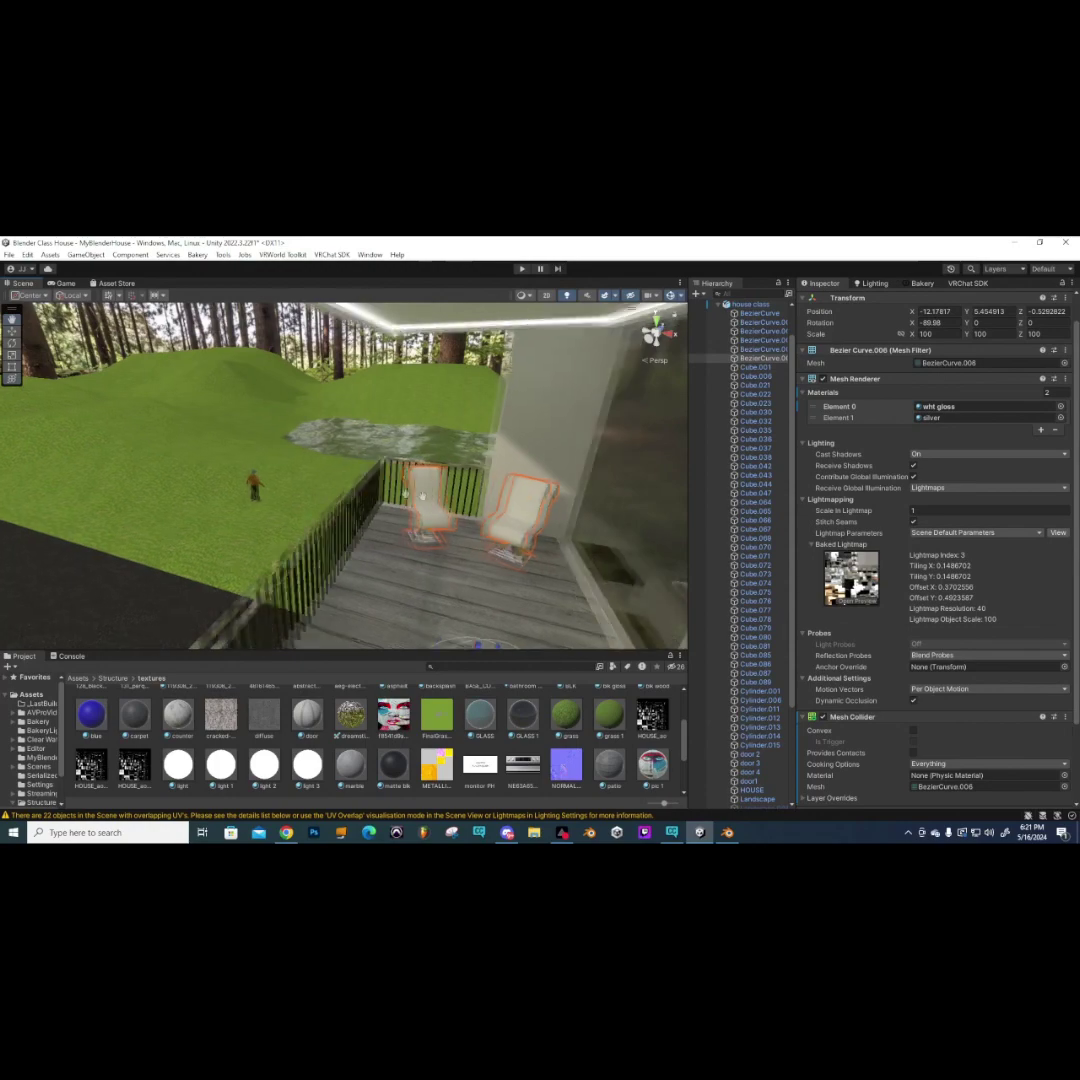
middle_click_drag(422, 496, 210, 443)
right_click_drag(210, 443, 439, 485)
middle_click_drag(439, 485, 266, 513)
right_click_drag(266, 513, 297, 553)
left_click(297, 553)
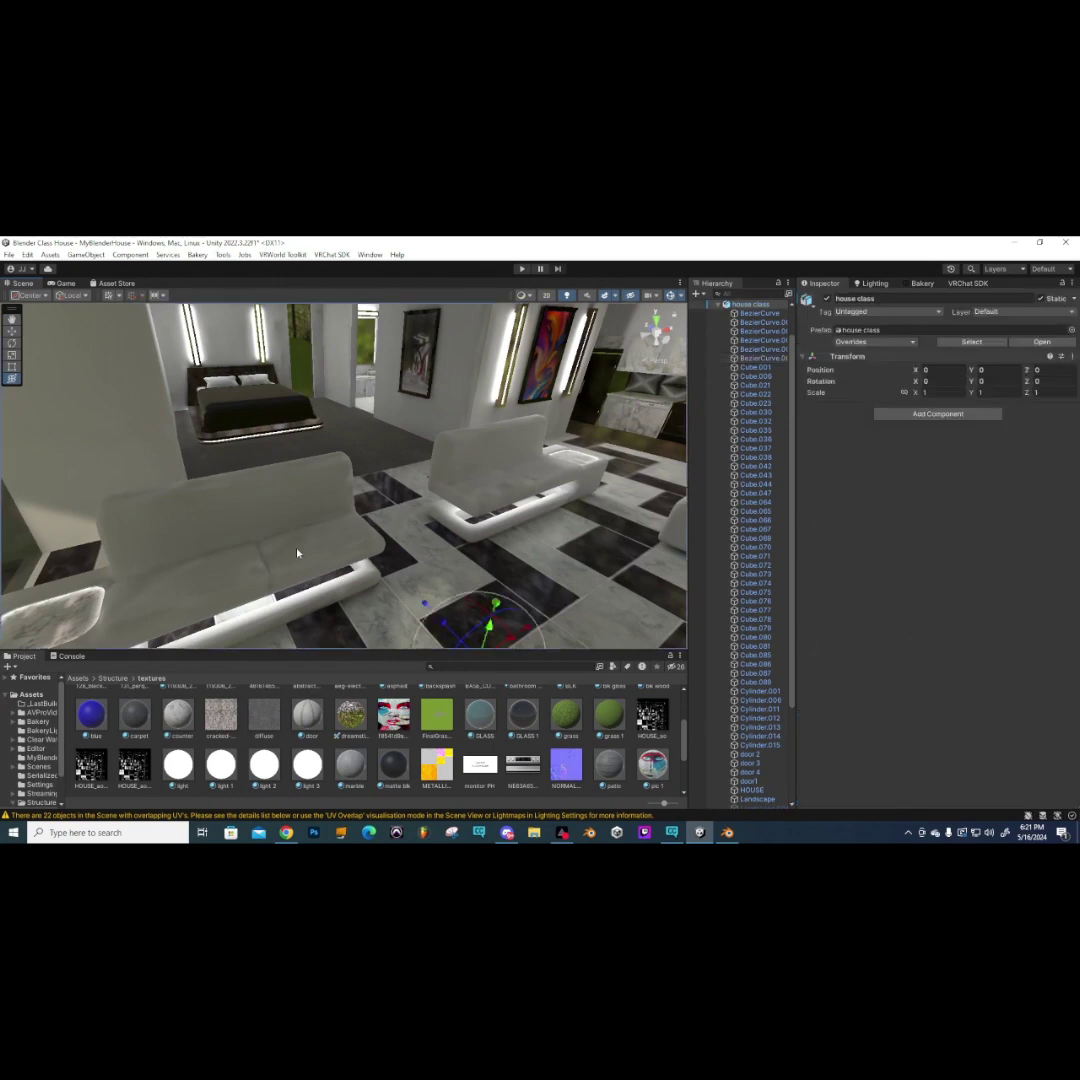
left_click(297, 553)
scroll(912, 705, "down", 3)
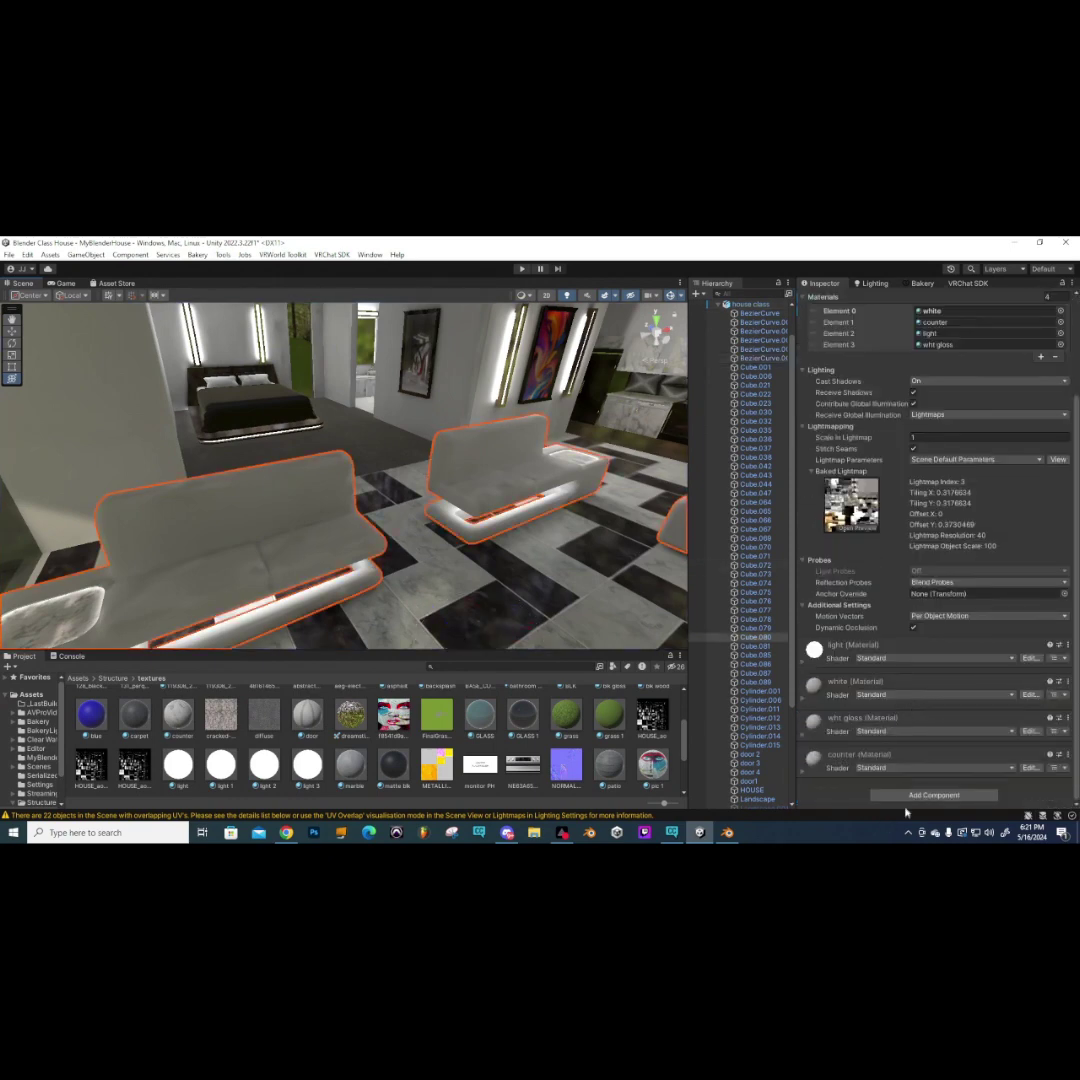
left_click(913, 795)
left_click(902, 676)
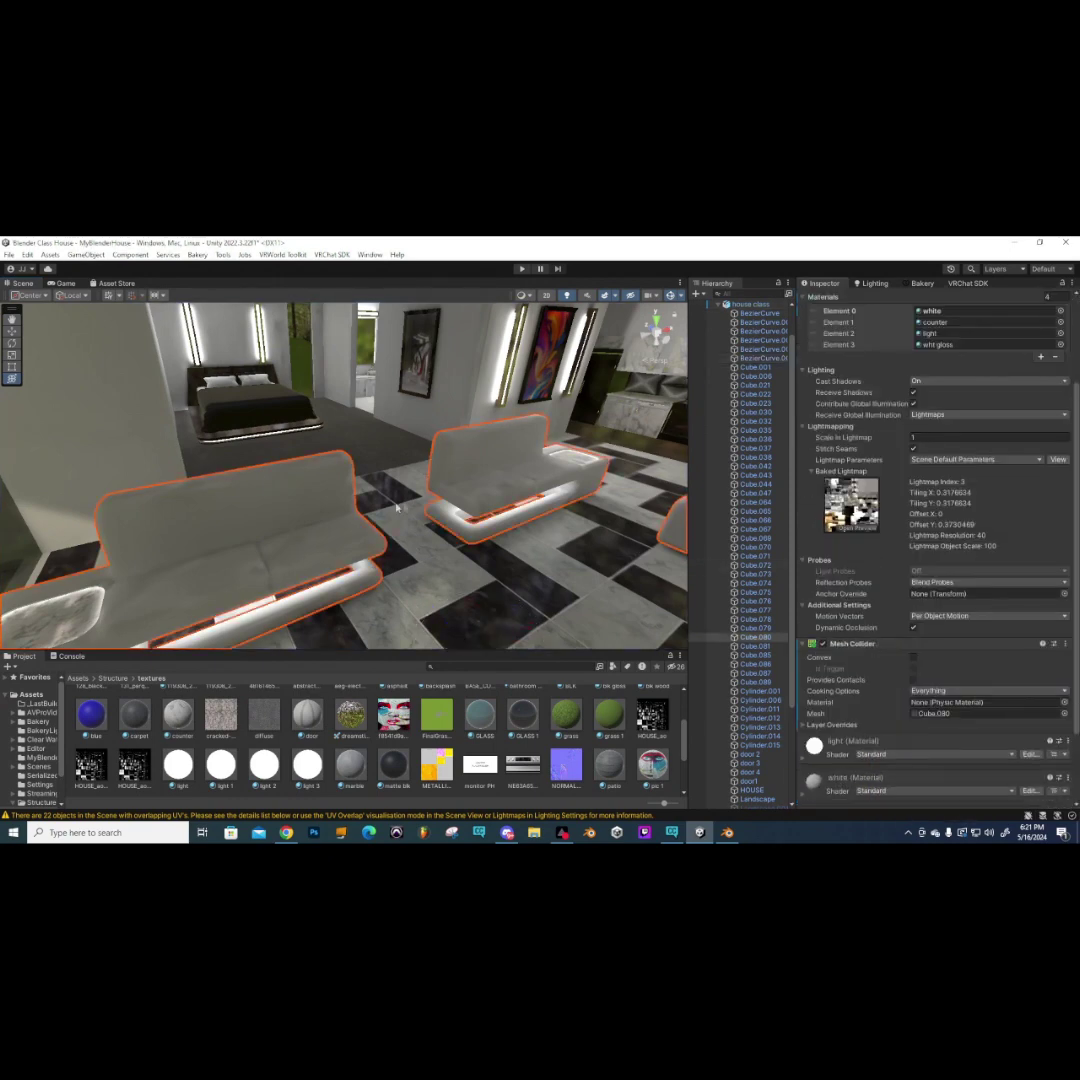
key("f")
- Look around the wall art and bedroom, then select the HOUSE mesh in the kitchen
scroll(365, 525, "up", 4)
mouse_move(365, 525)
right_mouse_down()
mouse_move(340, 522)
mouse_move(570, 514)
mouse_move(360, 503)
right_mouse_up()
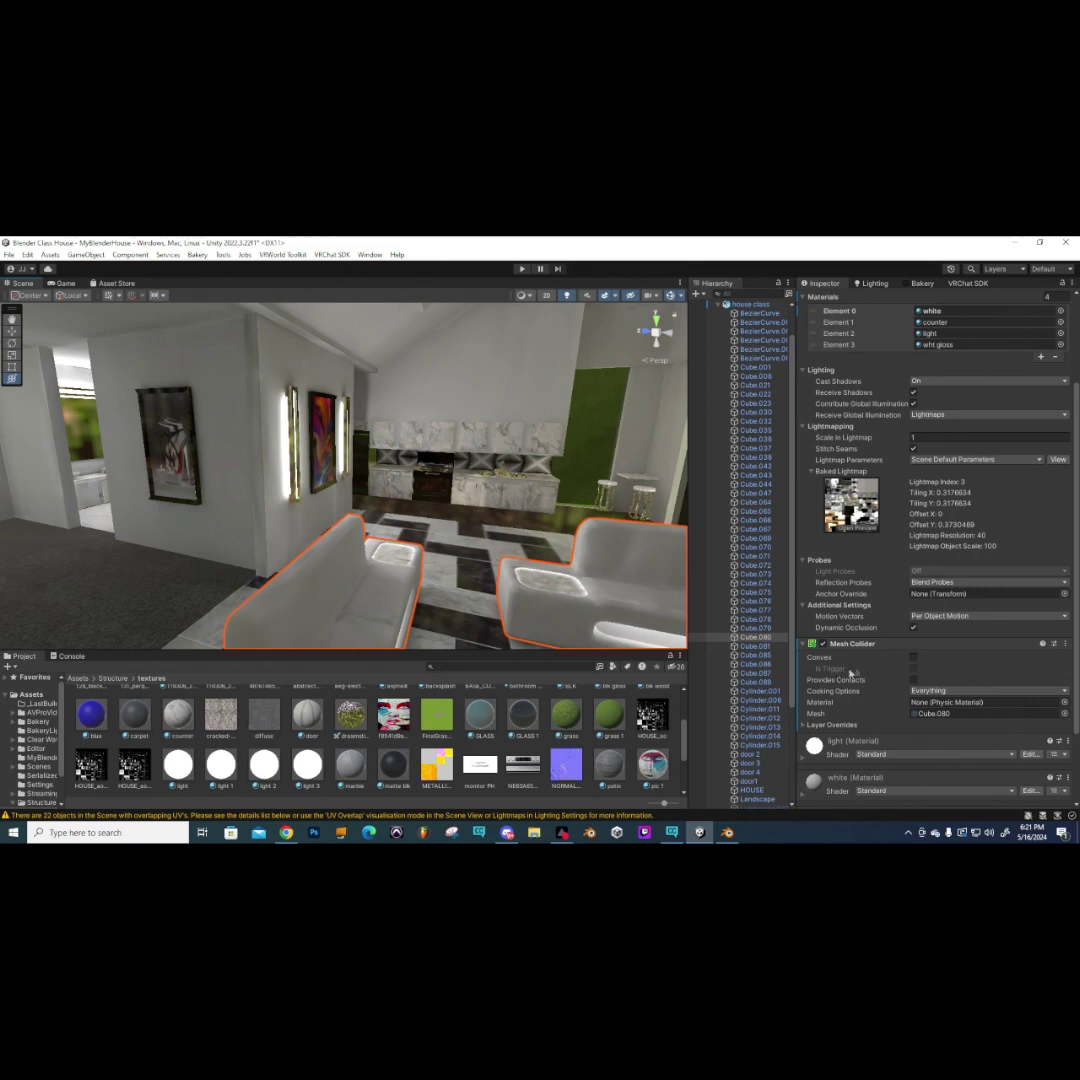
right_click_drag(421, 537, 221, 511)
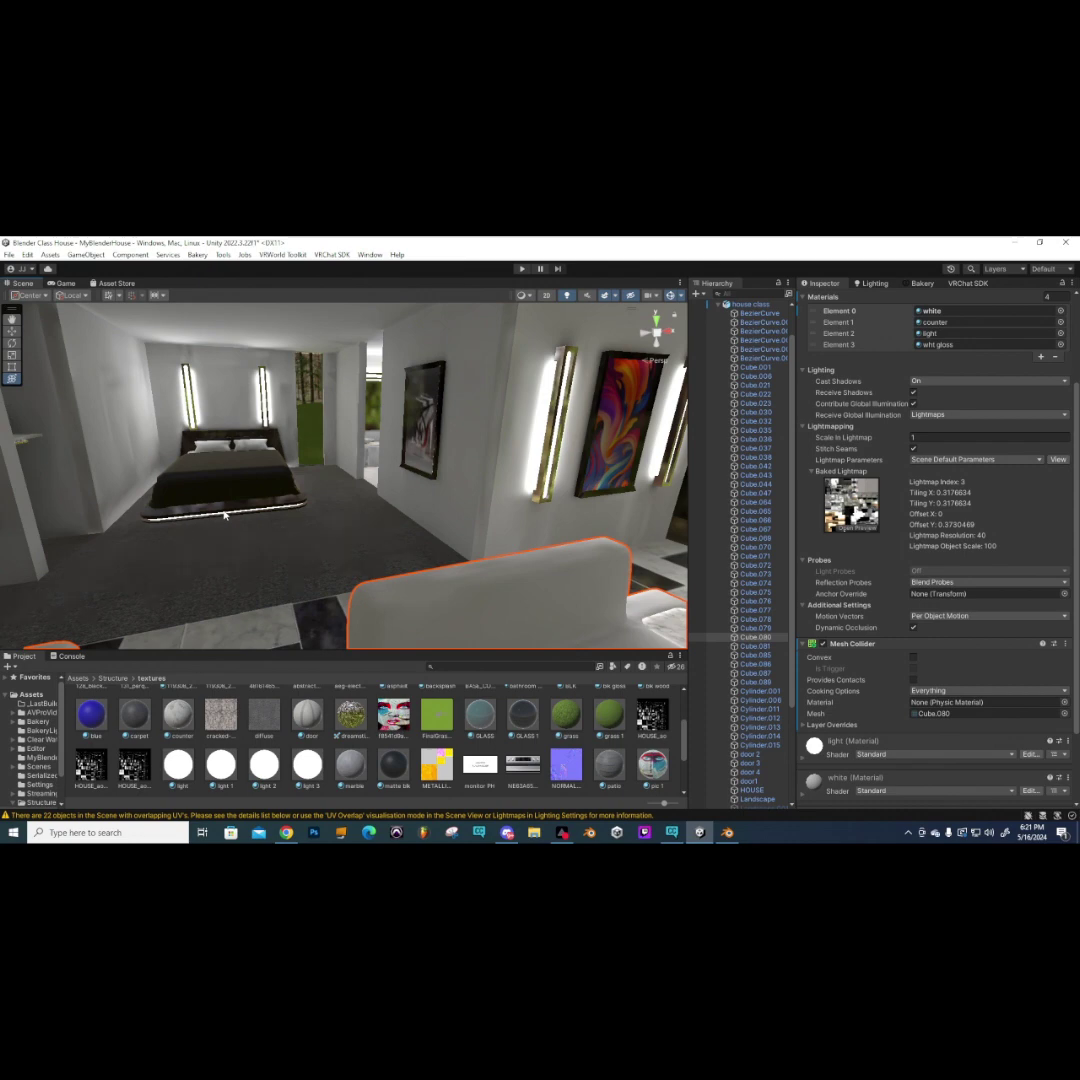
right_click_drag(416, 494, 504, 487)
right_click_drag(318, 495, 392, 474)
left_click(349, 463)
scroll(391, 475, "up", 6)
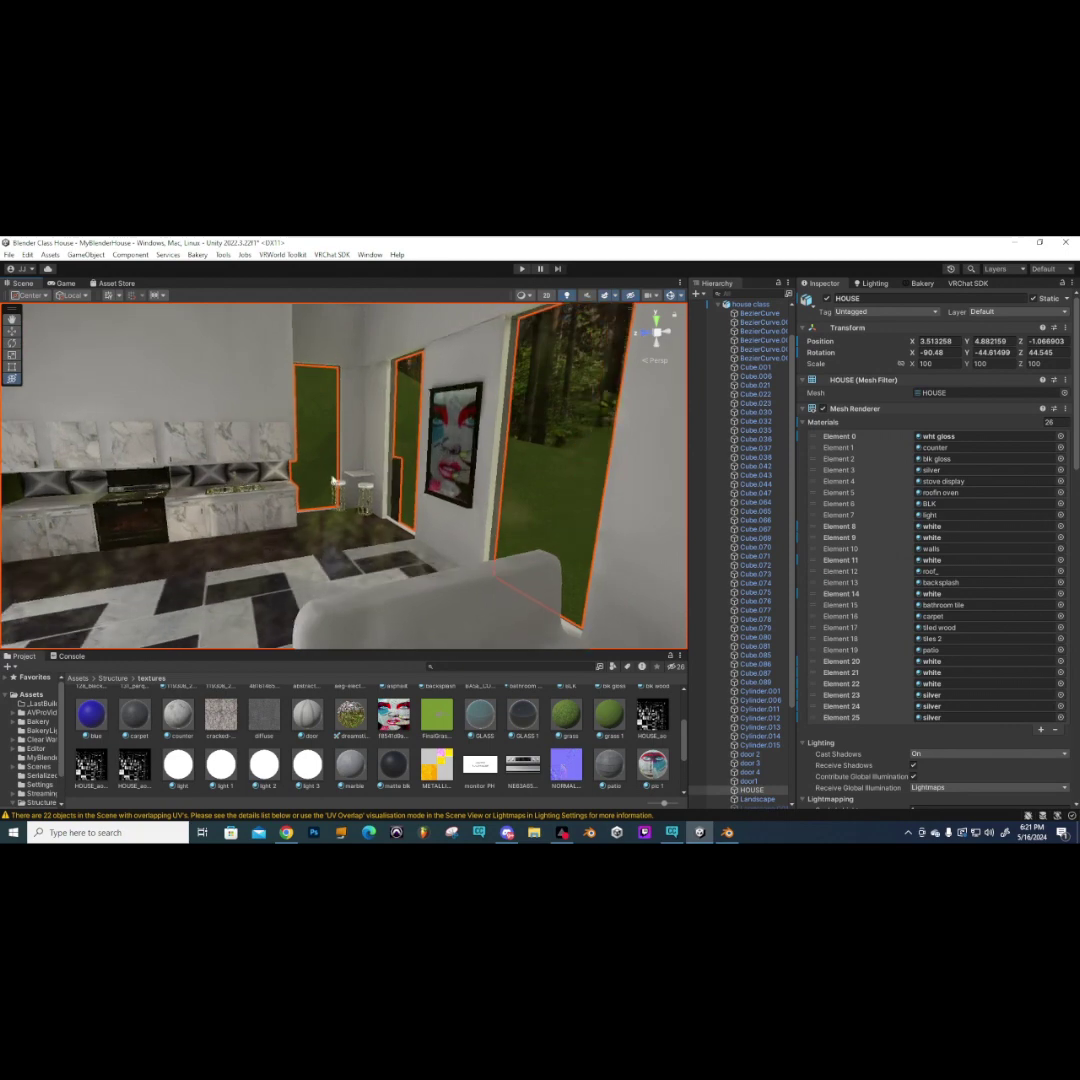
- Add a Mesh Collider to the glass windows object
left_click(465, 441)
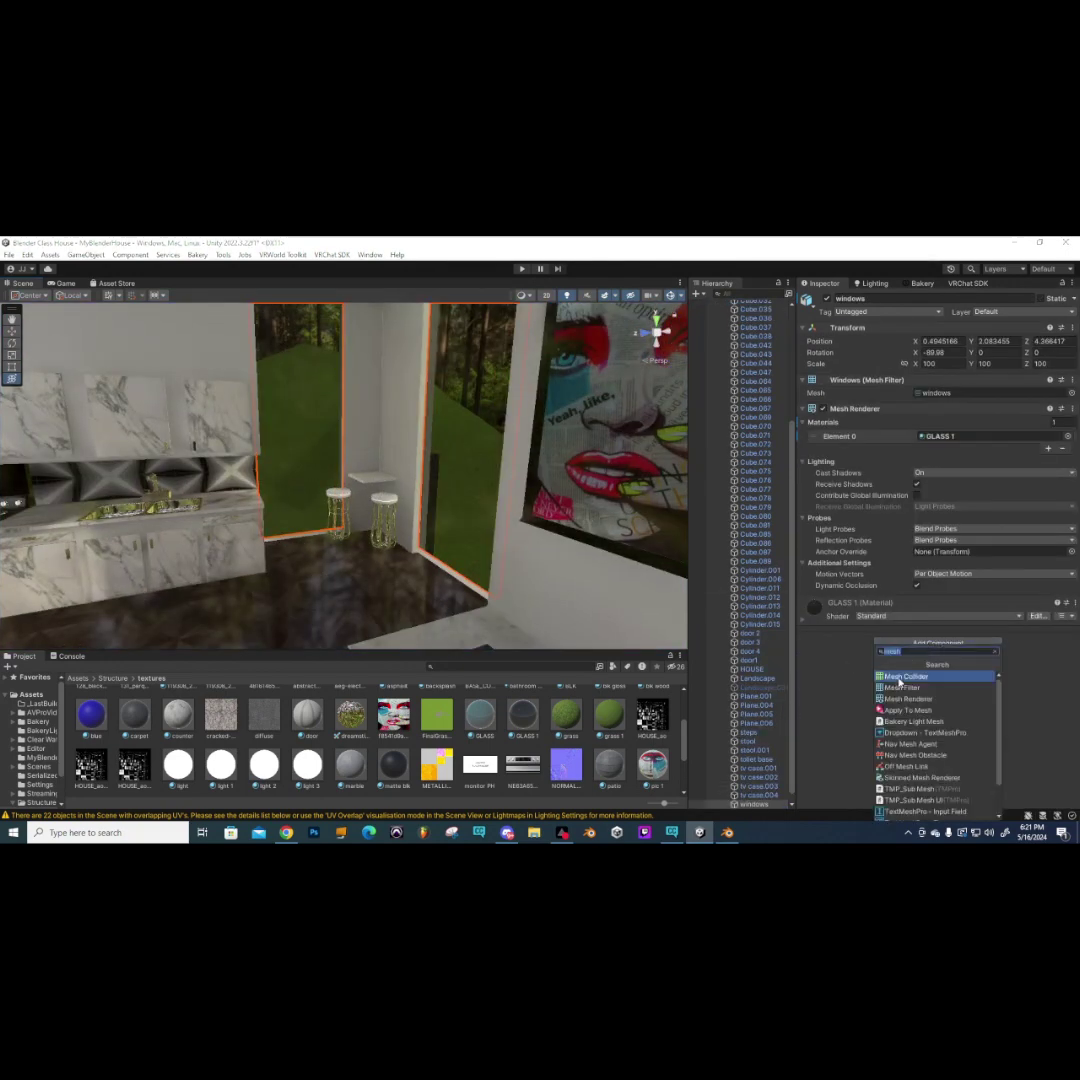
left_click(899, 683)
right_click_drag(440, 490, 300, 492)
scroll(300, 492, "up", 3)
middle_click_drag(300, 492, 340, 551)
right_click_drag(340, 552, 370, 528)
- Fly into the bedroom and select the bed frame Cube.079
left_click(370, 528)
left_click(370, 528)
left_click(370, 528)
left_click(370, 528)
right_click_drag(370, 528, 446, 552)
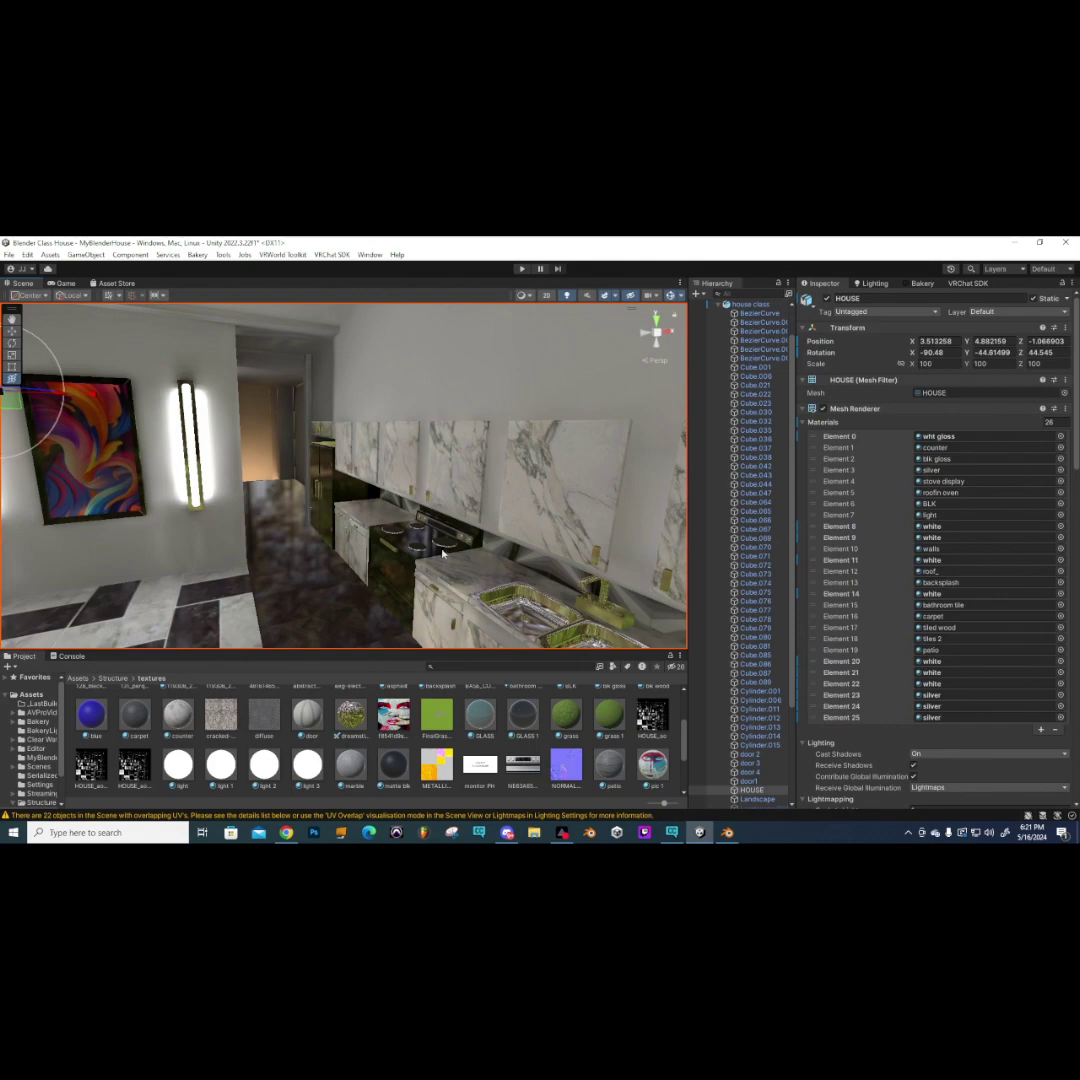
right_click_drag(380, 503, 321, 540)
left_click(321, 540)
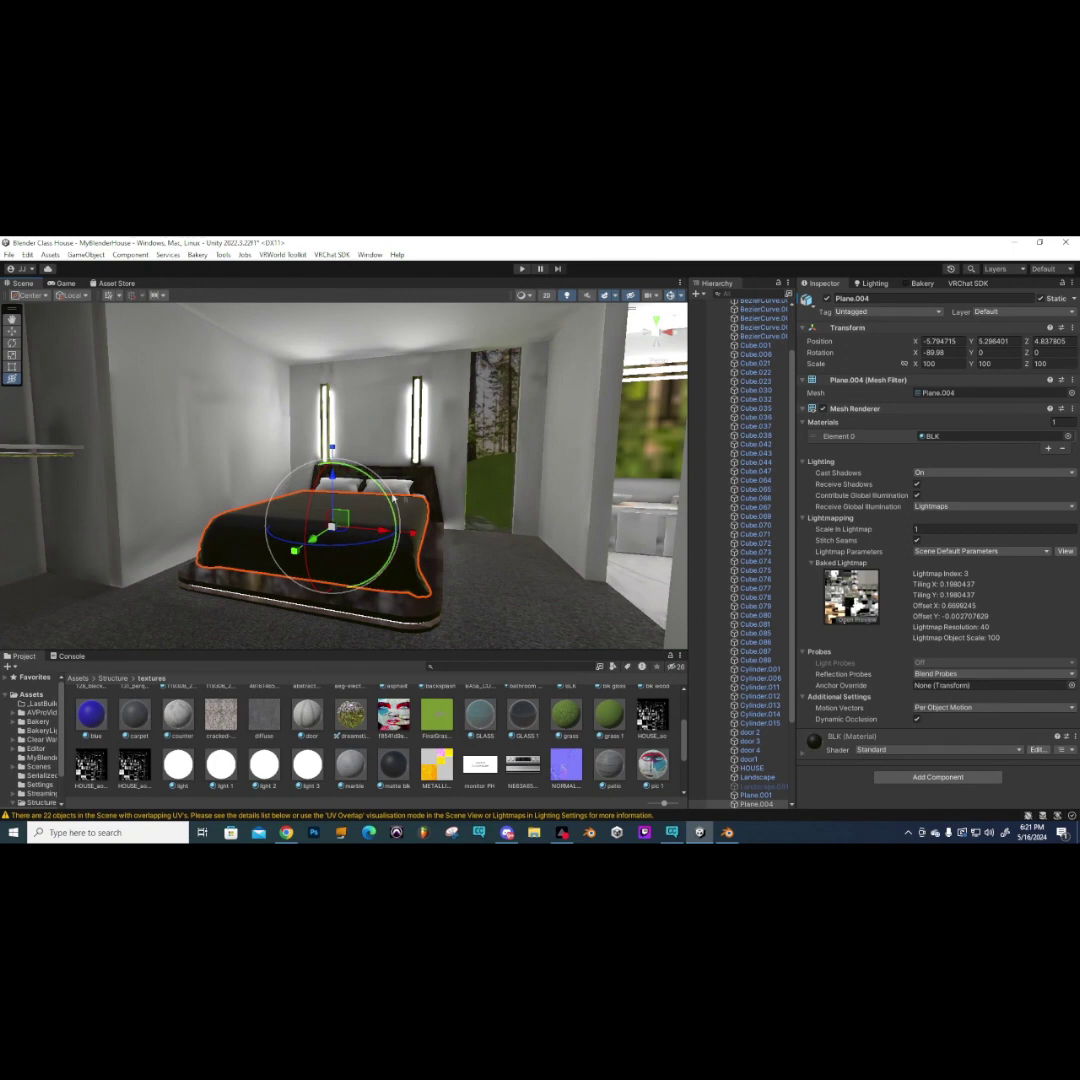
right_click_drag(443, 538, 331, 520)
left_click(386, 515)
left_click(380, 514)
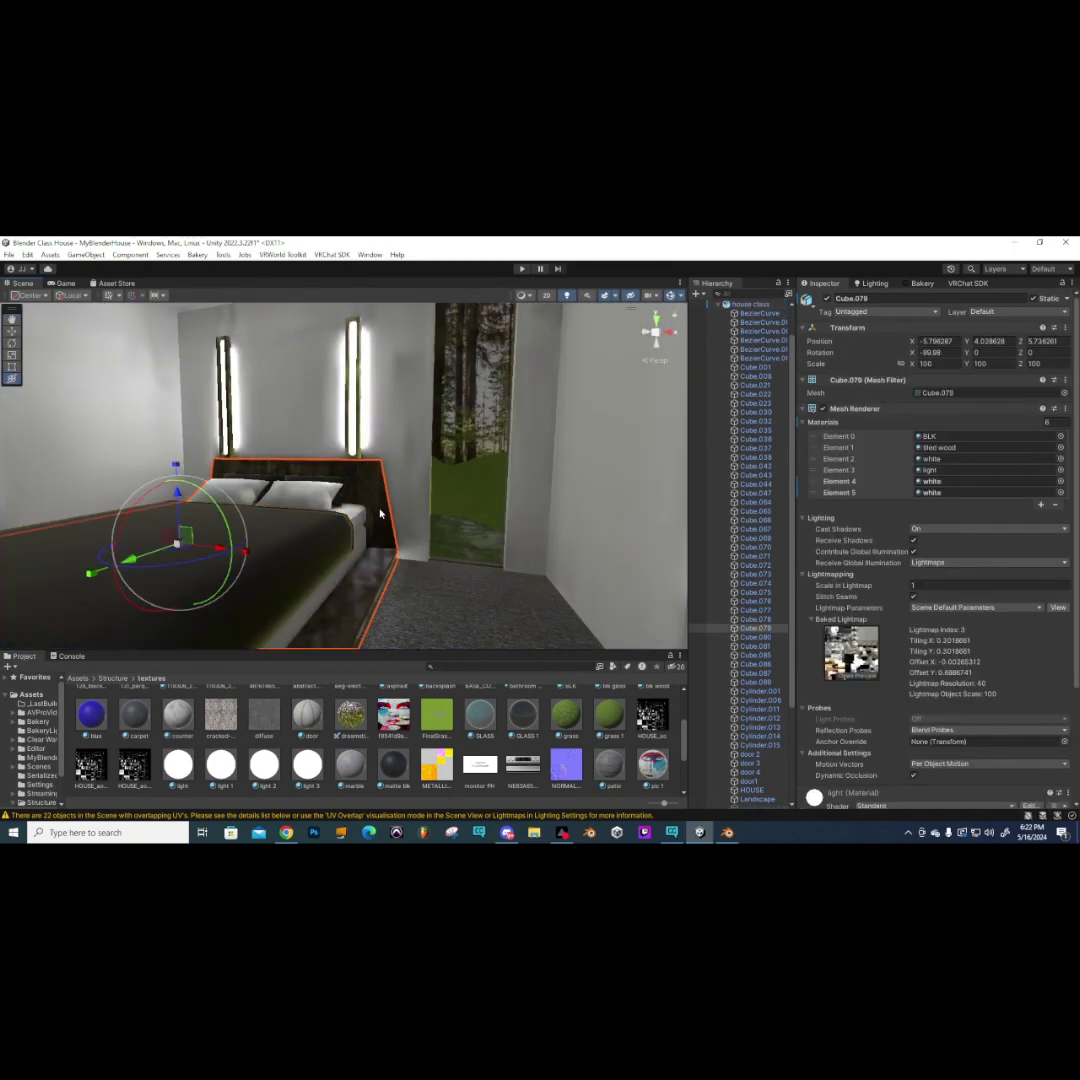
- Give the bed frame Cube.079 its own Mesh Collider
right_click_drag(380, 514, 226, 427)
middle_click_drag(226, 427, 181, 403)
right_click_drag(181, 403, 155, 393)
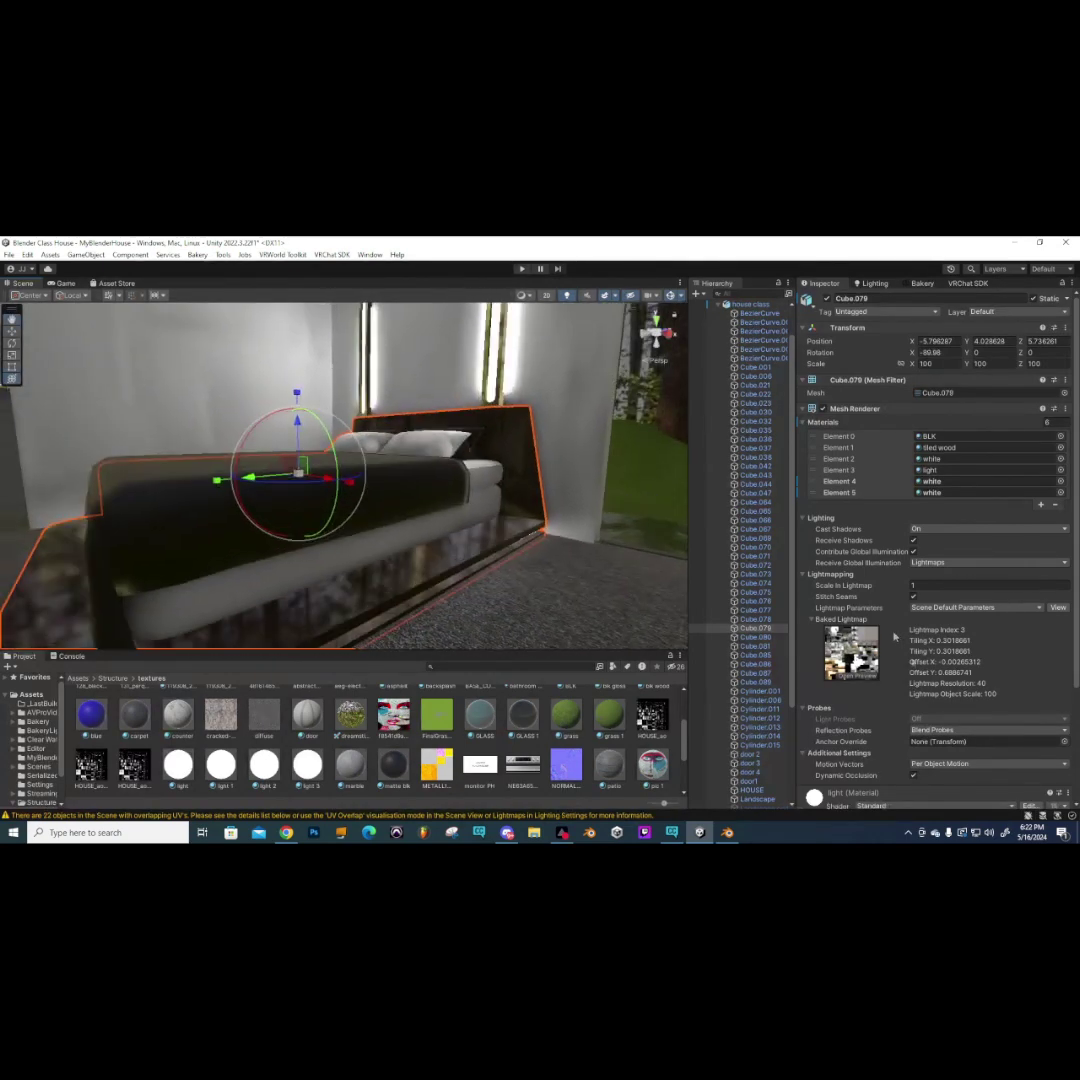
scroll(932, 711, "down", 3)
left_click(932, 796)
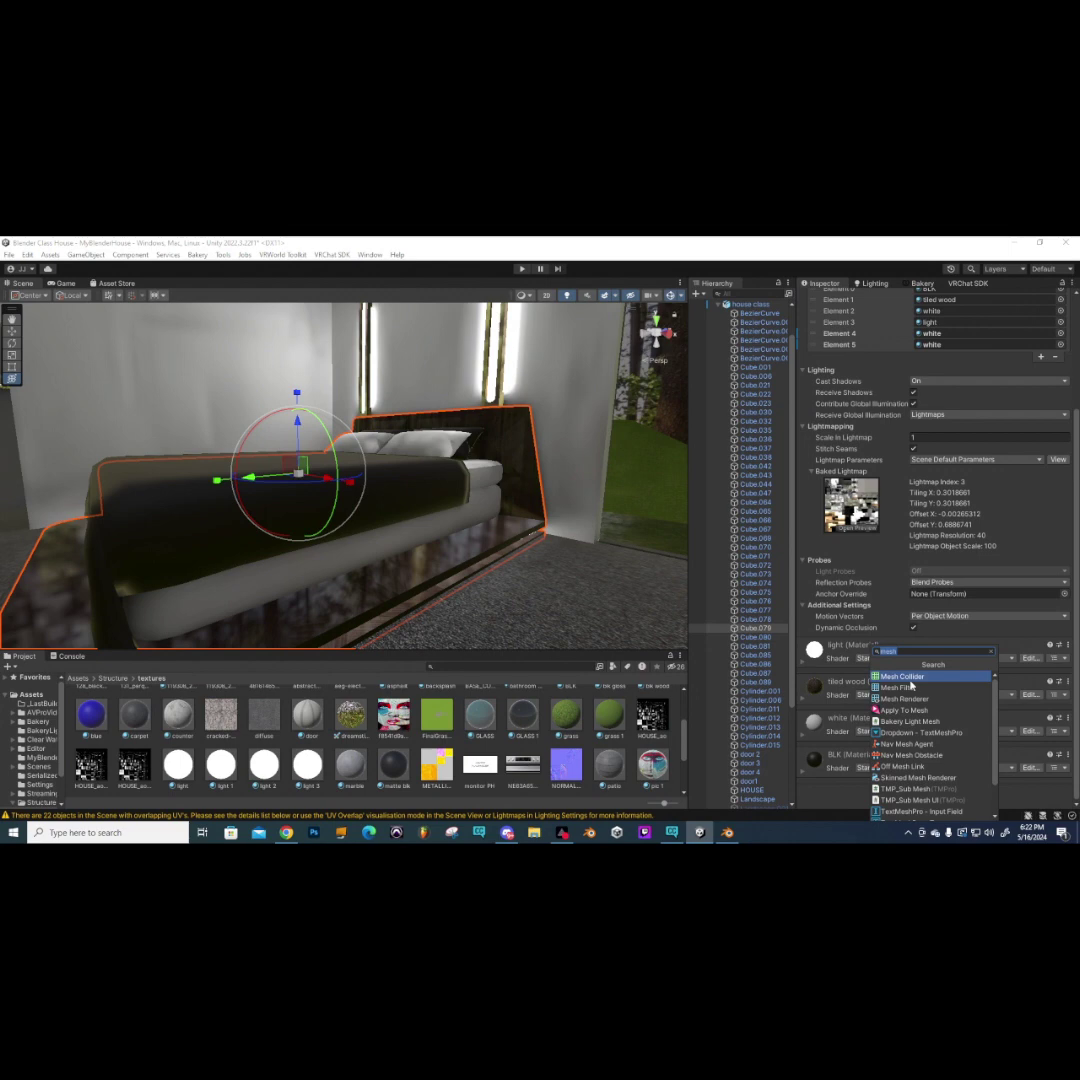
left_click(911, 681)
- Fly from the bedroom into the bathroom and select the glass shower panel Cube.074
right_click_drag(308, 492, 370, 548)
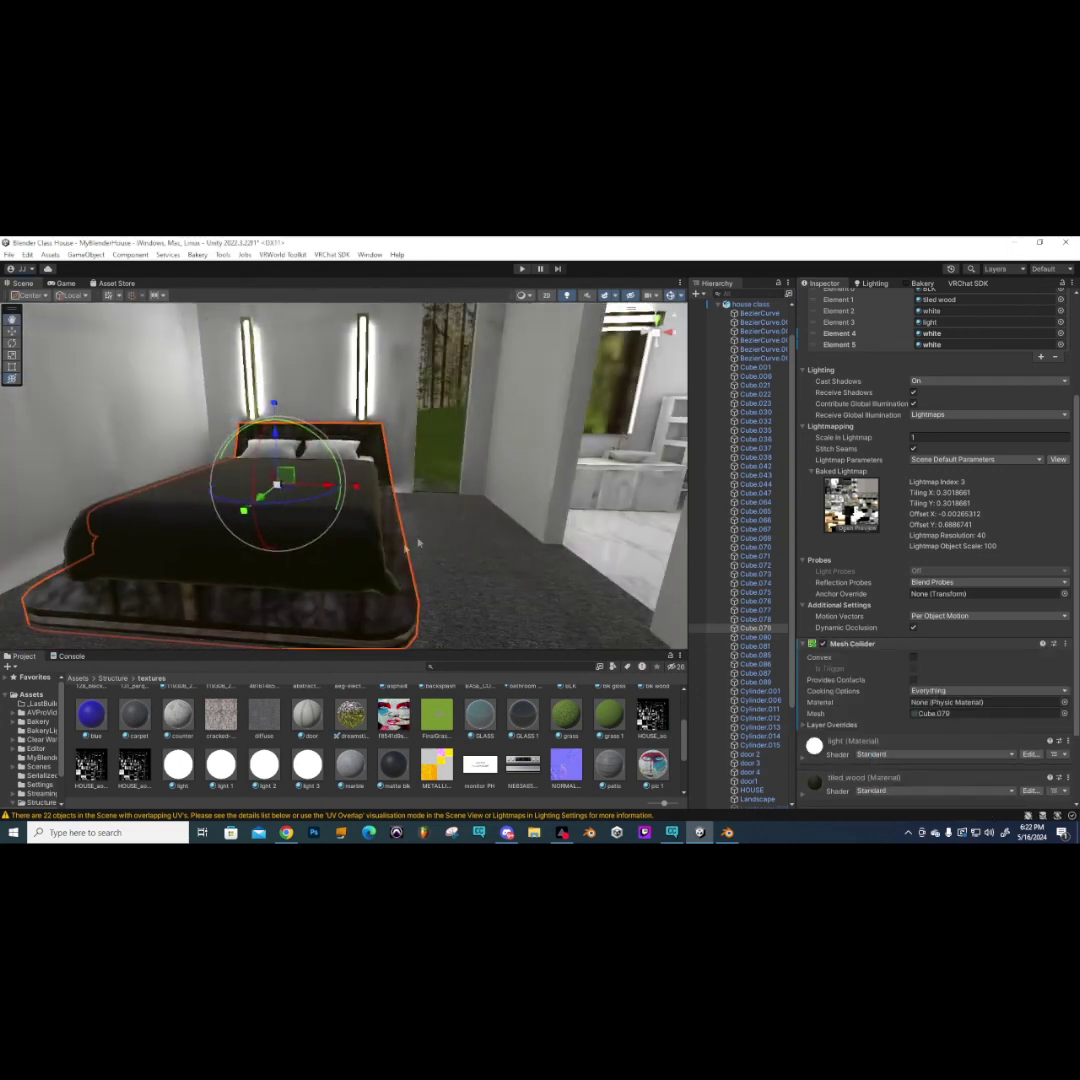
right_click_drag(238, 566, 294, 530)
middle_click_drag(294, 530, 291, 567)
mouse_move(291, 567)
right_mouse_down()
mouse_move(251, 545)
mouse_move(280, 540)
right_mouse_up()
middle_click_drag(280, 540, 367, 538)
right_click_drag(366, 538, 525, 531)
left_click(412, 527)
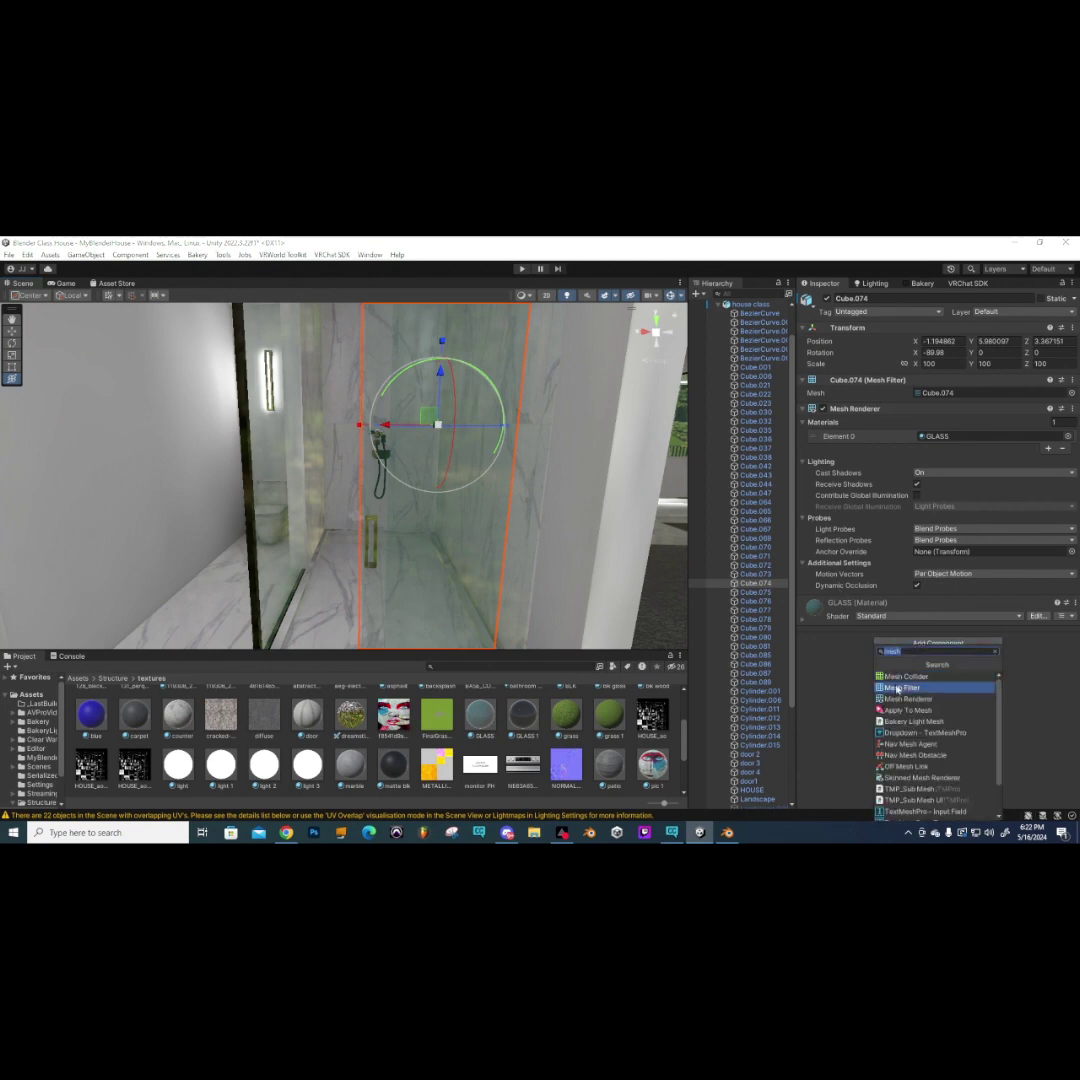
- Add Mesh Colliders to the glass shower panels Cube.074, Cube.075 and Cube.073
left_click(900, 677)
left_click(407, 556)
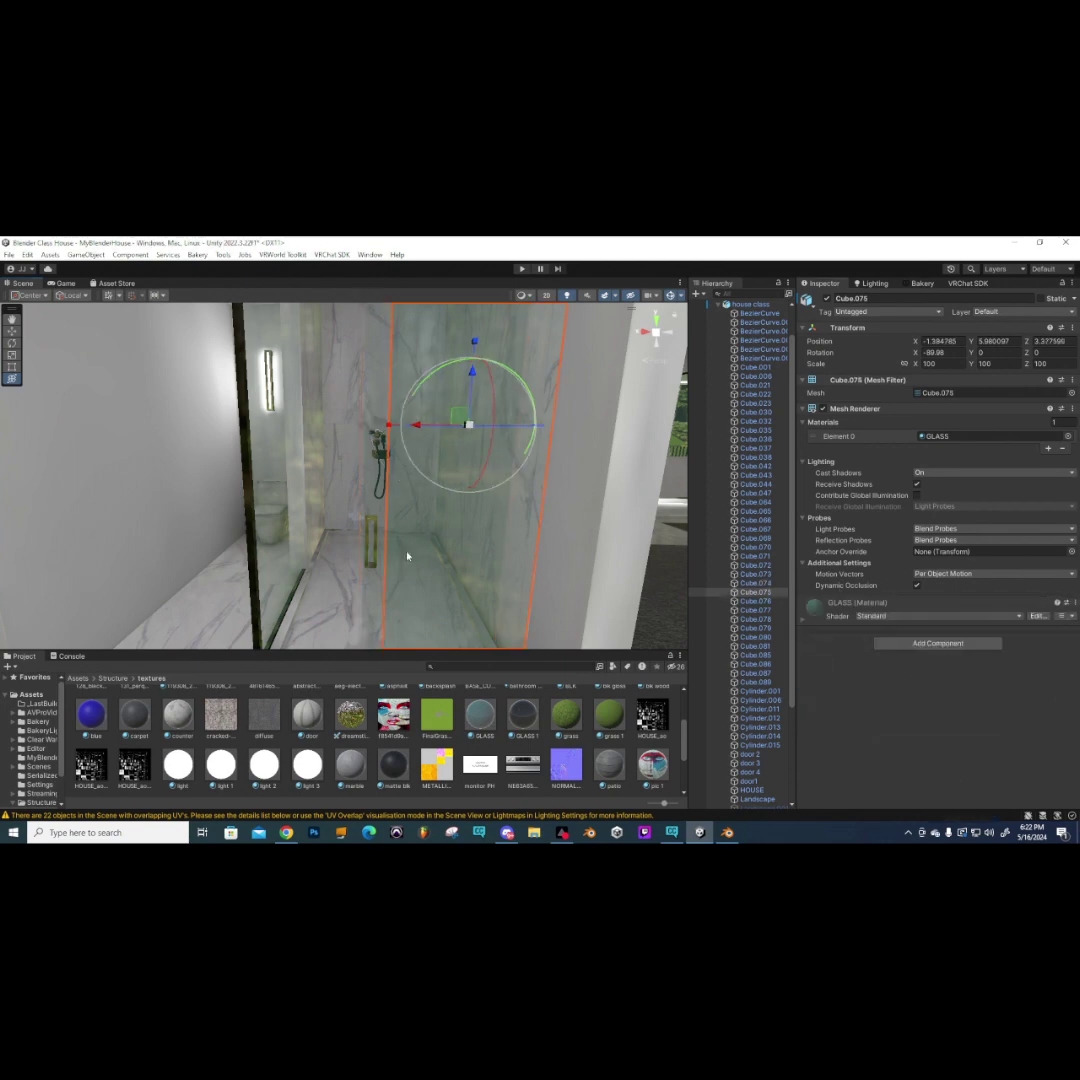
left_click(905, 677)
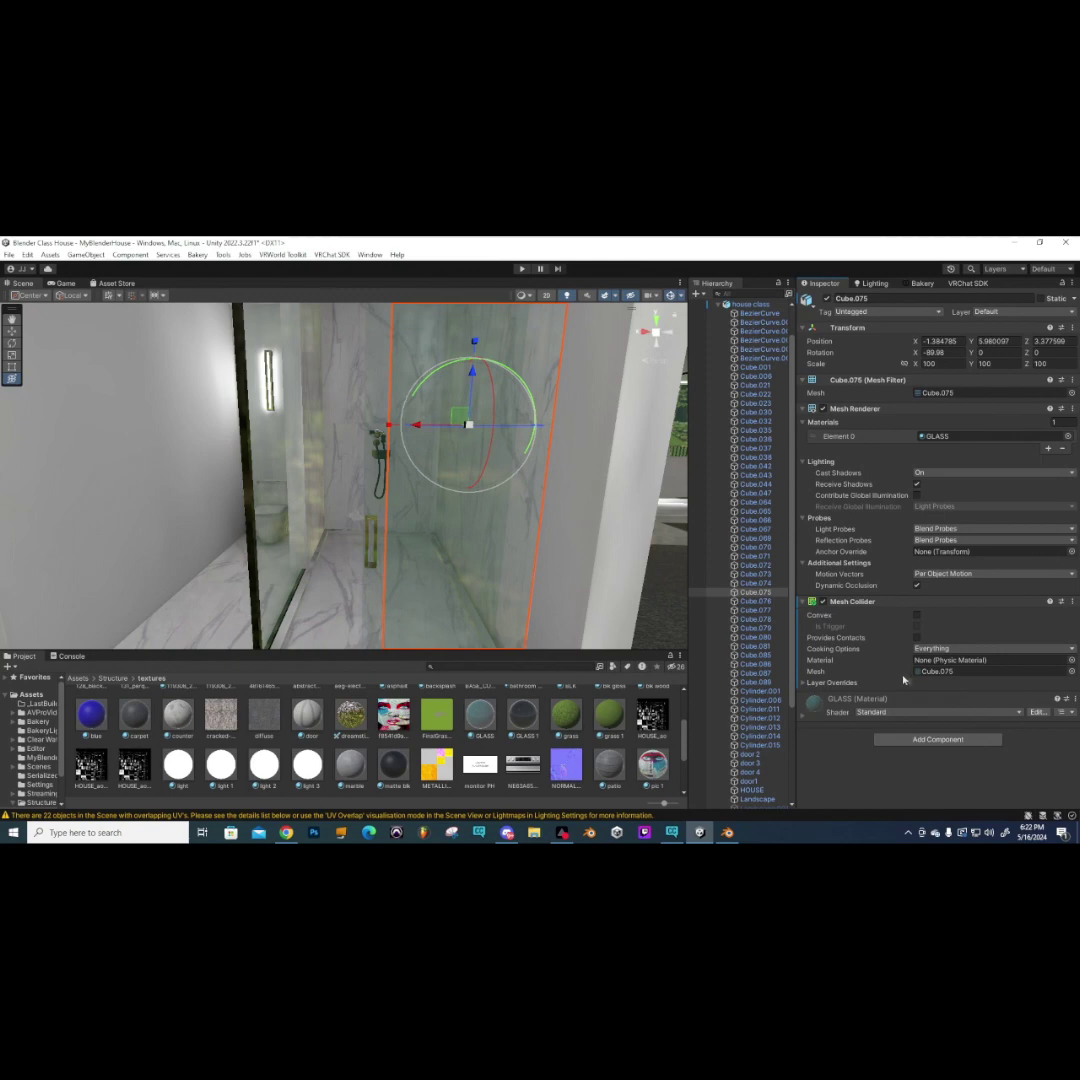
middle_click_drag(347, 510, 226, 520)
left_click(148, 525)
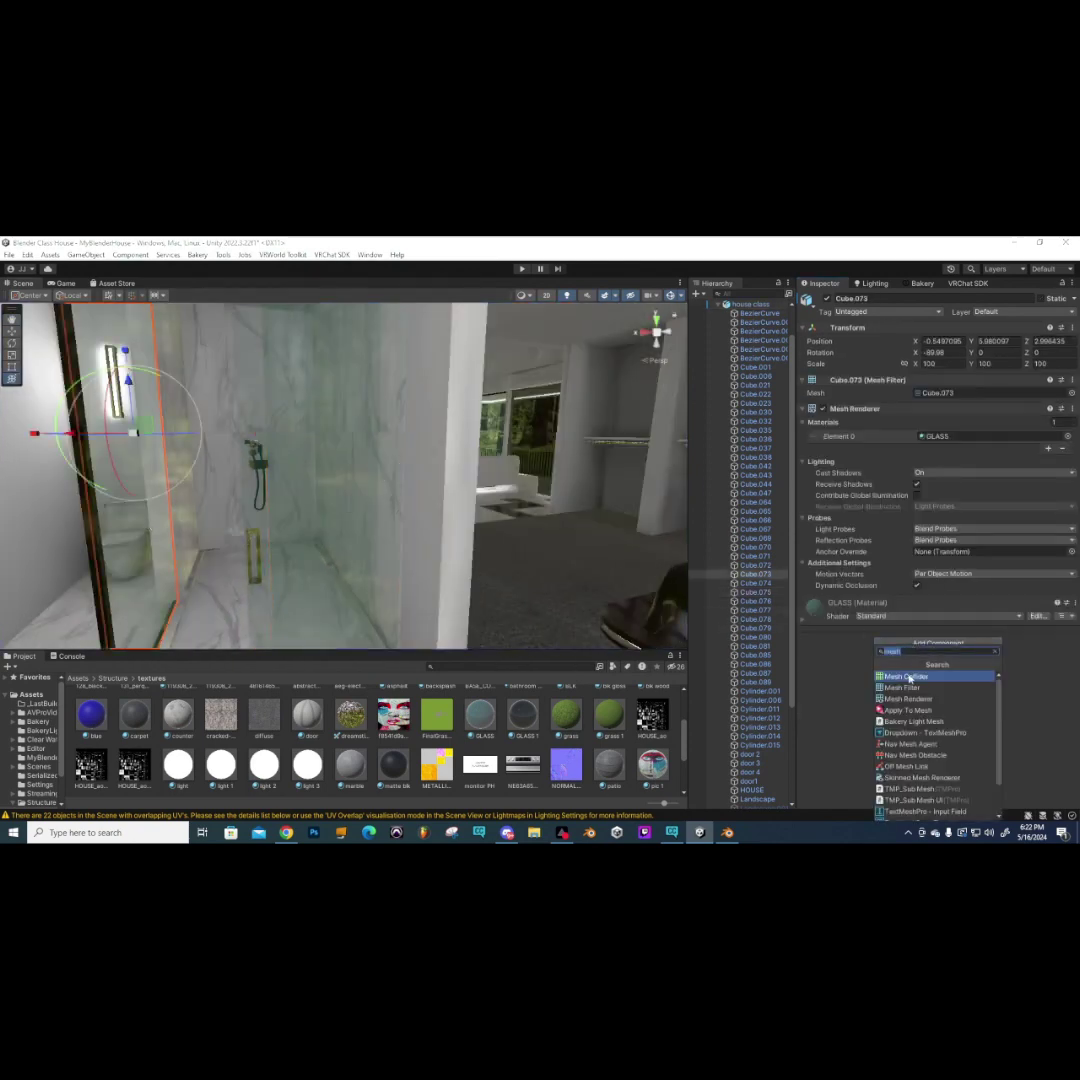
left_click(905, 677)
- Turn toward the shower corner and give the black shower frame Cube.072 a Mesh Collider
middle_click_drag(112, 498, 282, 536)
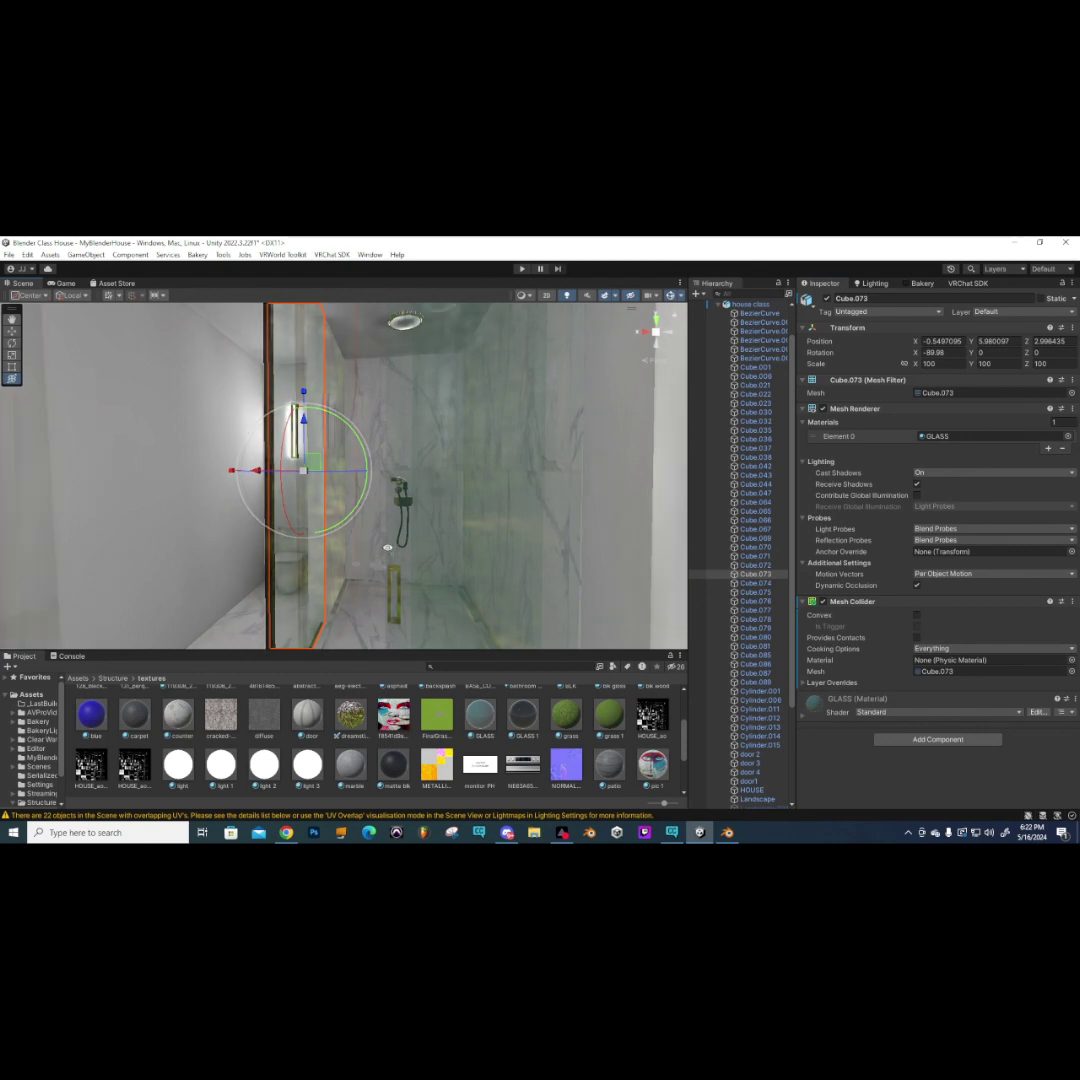
right_click_drag(386, 550, 313, 552)
middle_click_drag(313, 552, 265, 548)
left_click(265, 598)
left_click(266, 599)
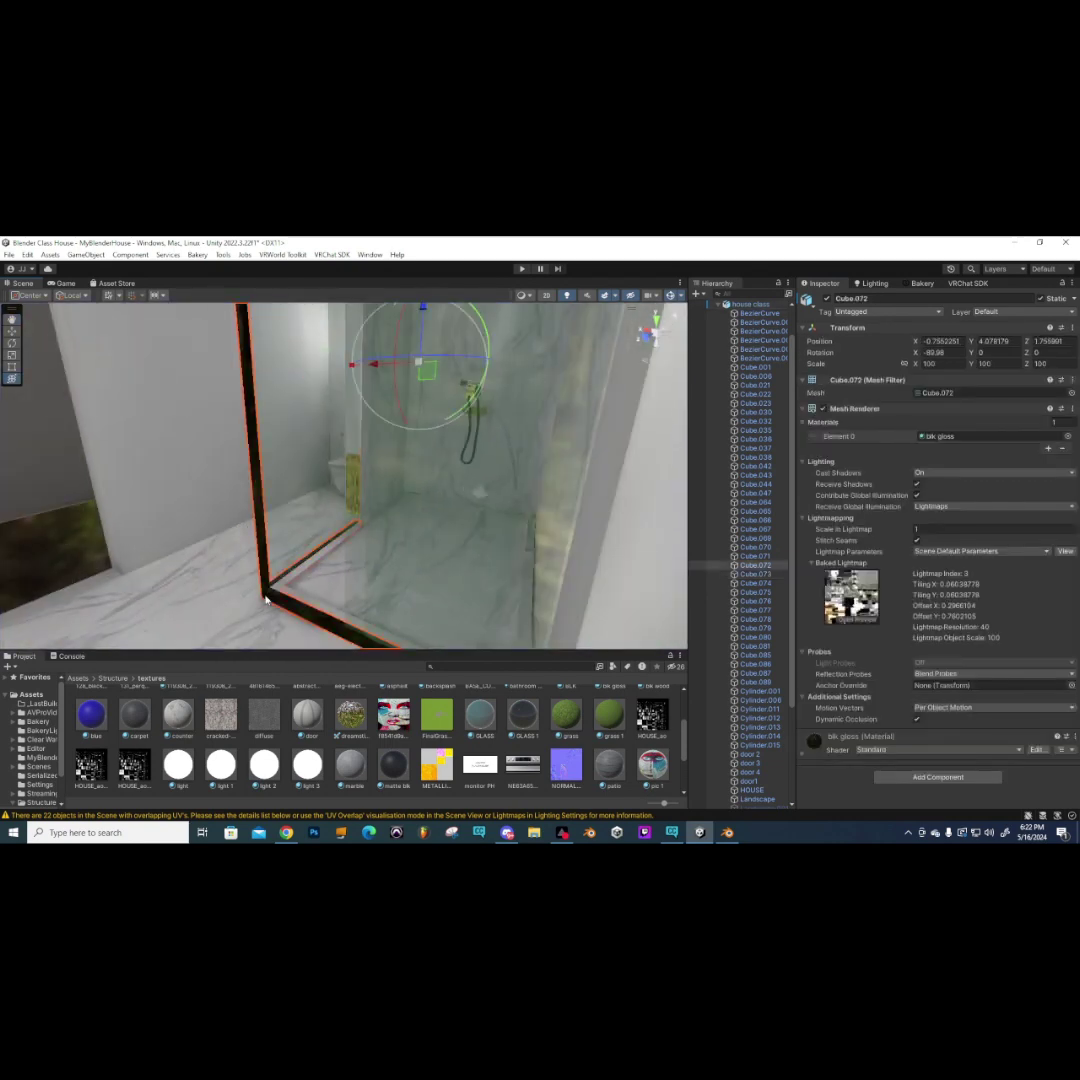
left_click(895, 779)
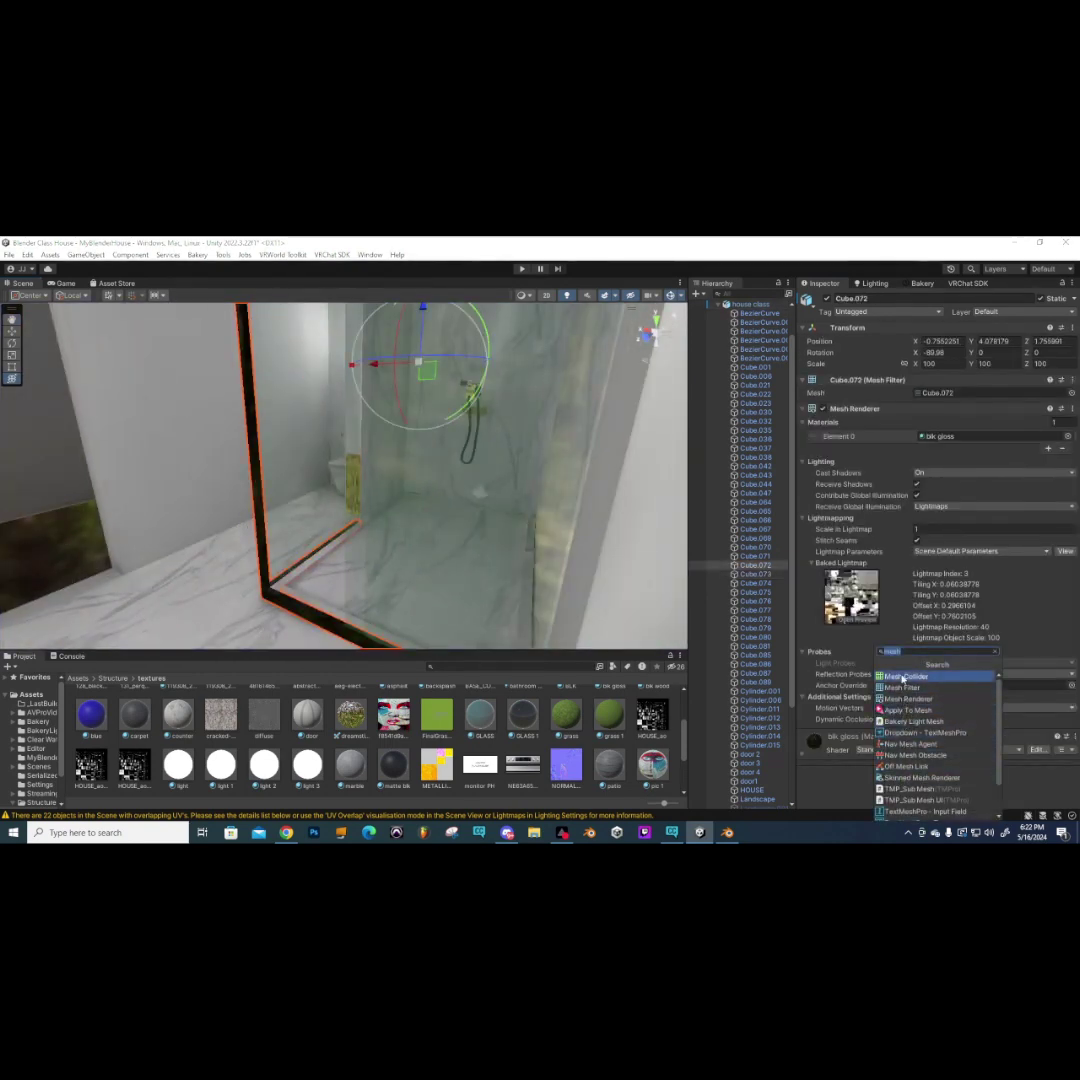
left_click(903, 677)
- Add Mesh Colliders to the vanity counter Cube.030 and the towel shelf Cube.035
left_click_drag(392, 487, 417, 485, "alt")
left_click(296, 586)
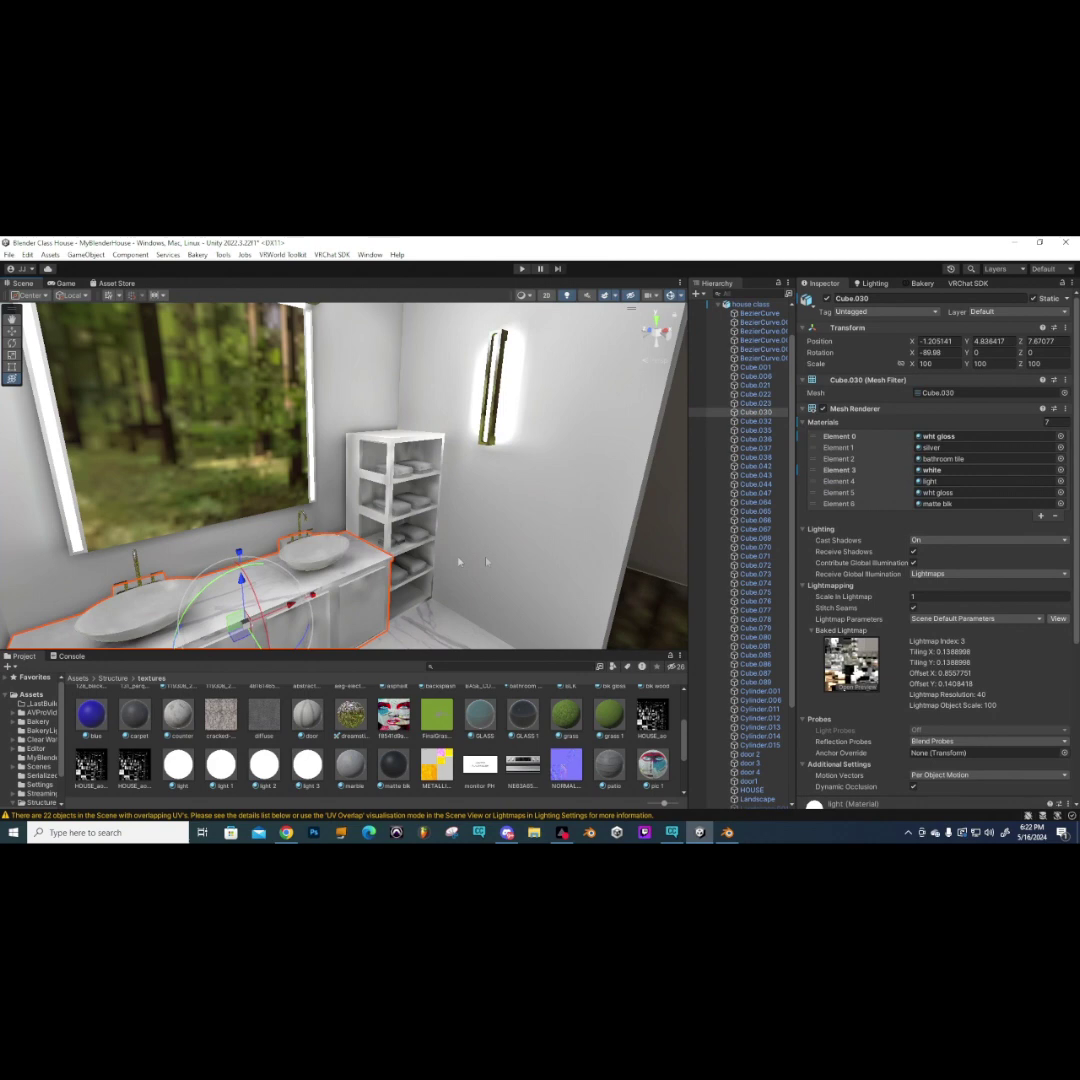
scroll(886, 732, "down", 5)
left_click(885, 792)
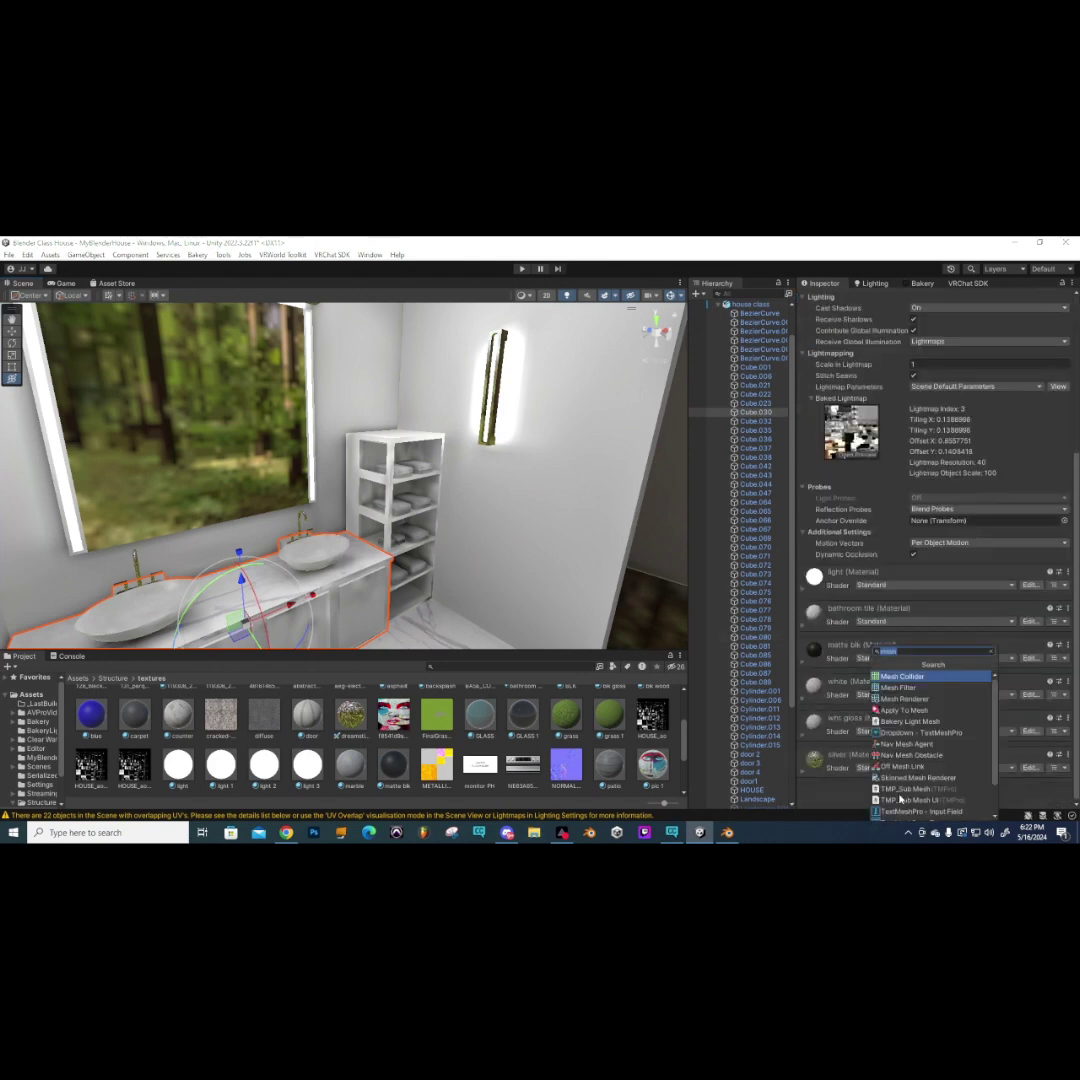
left_click(901, 677)
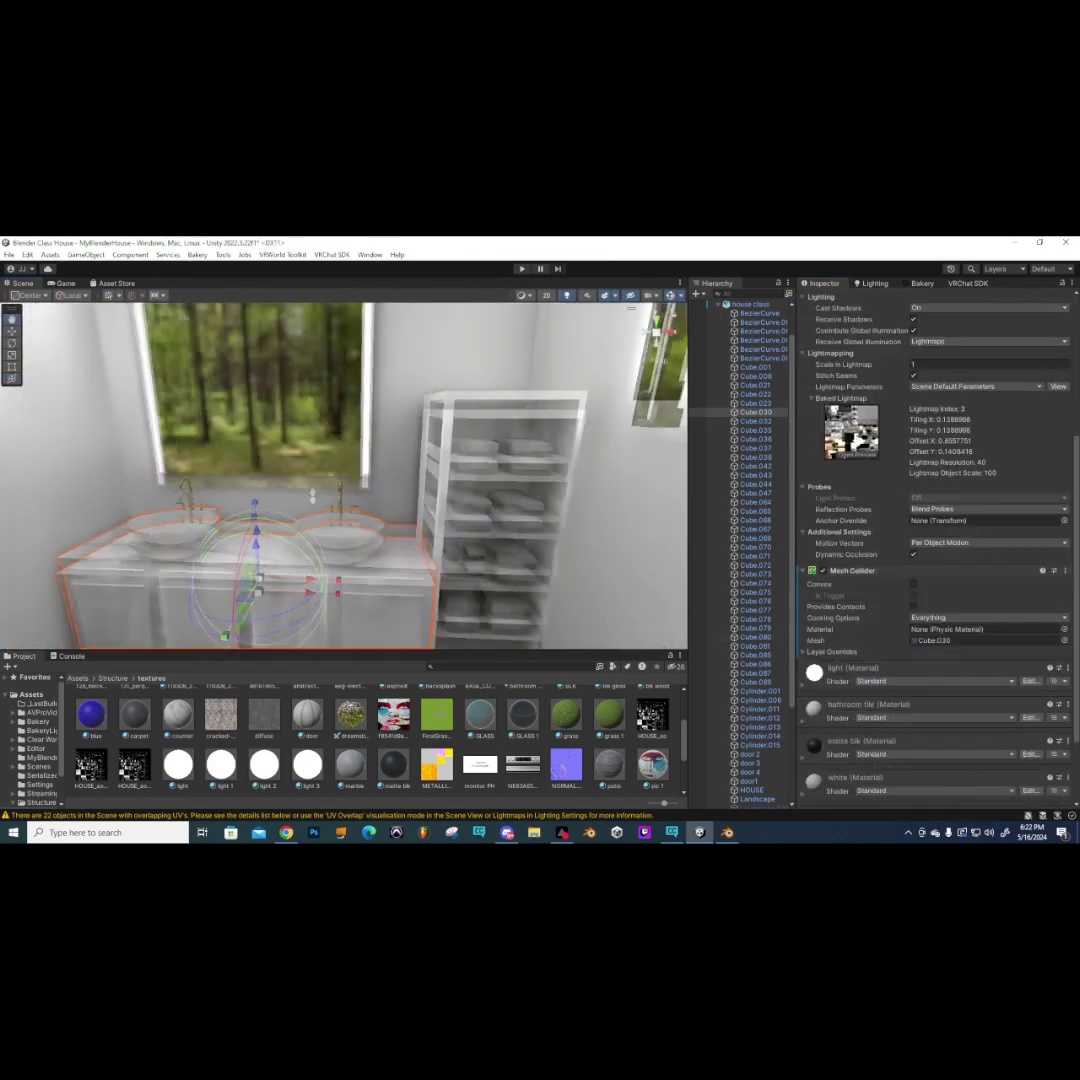
left_click(471, 510)
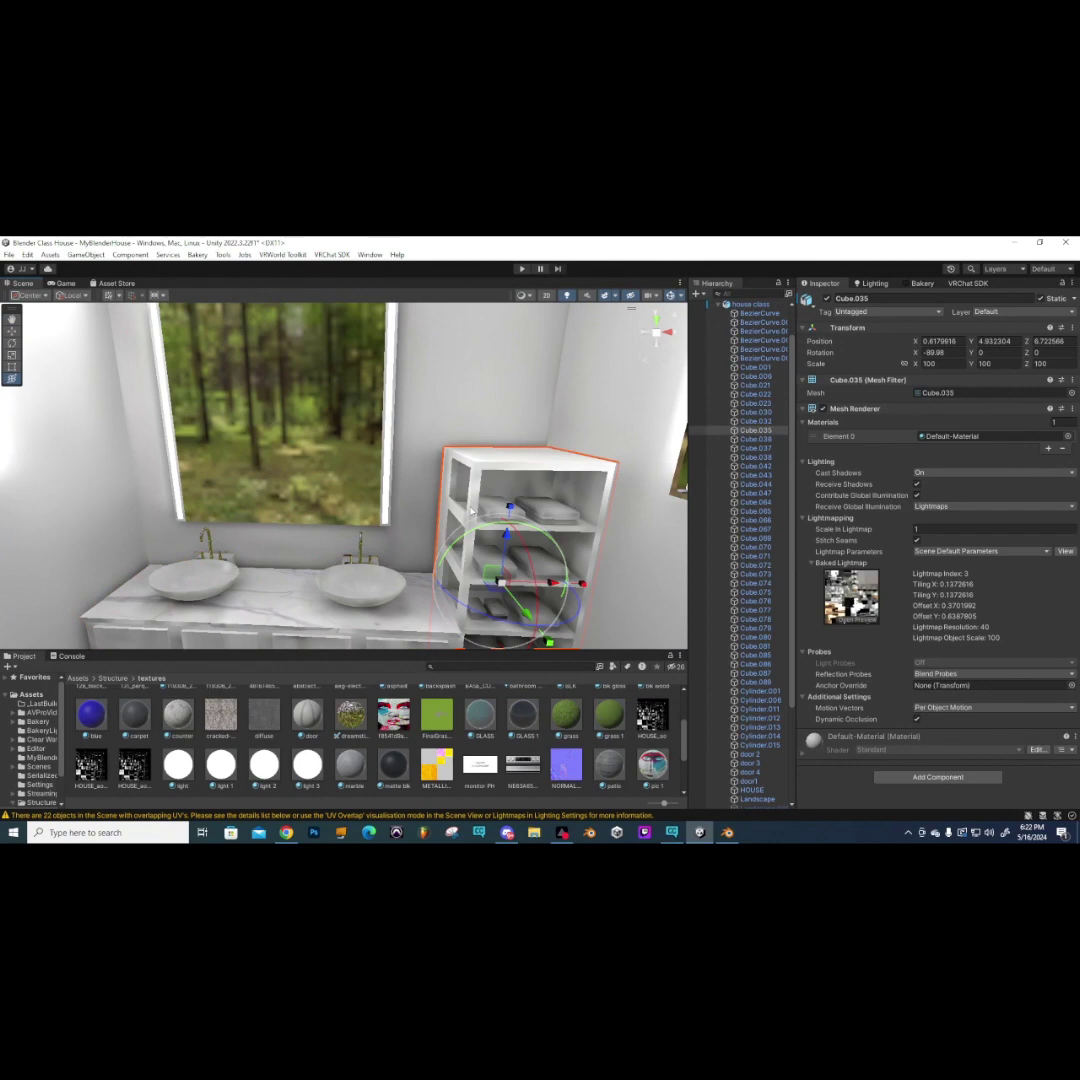
left_click(932, 779)
left_click(911, 679)
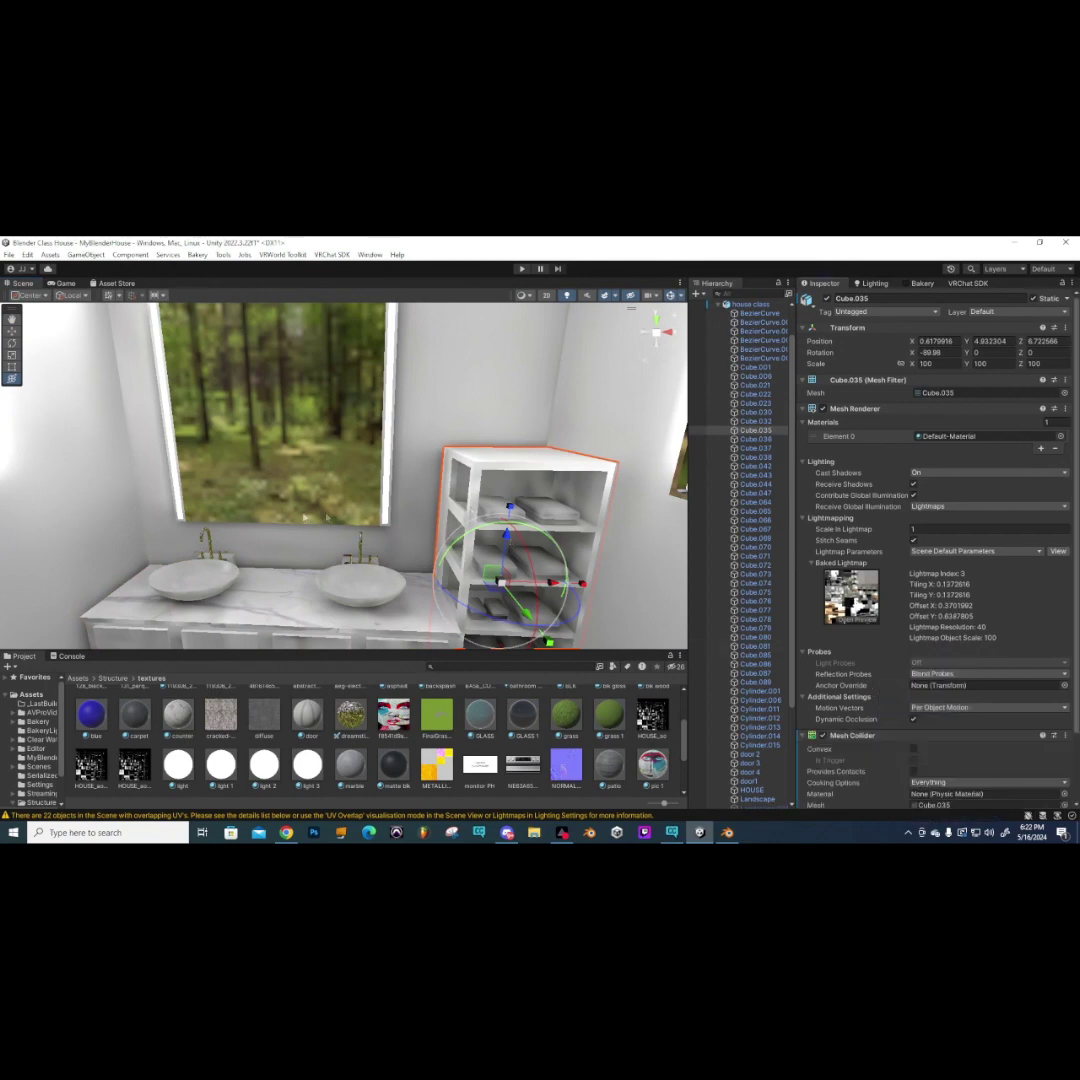
right_click_drag(306, 492, 451, 522)
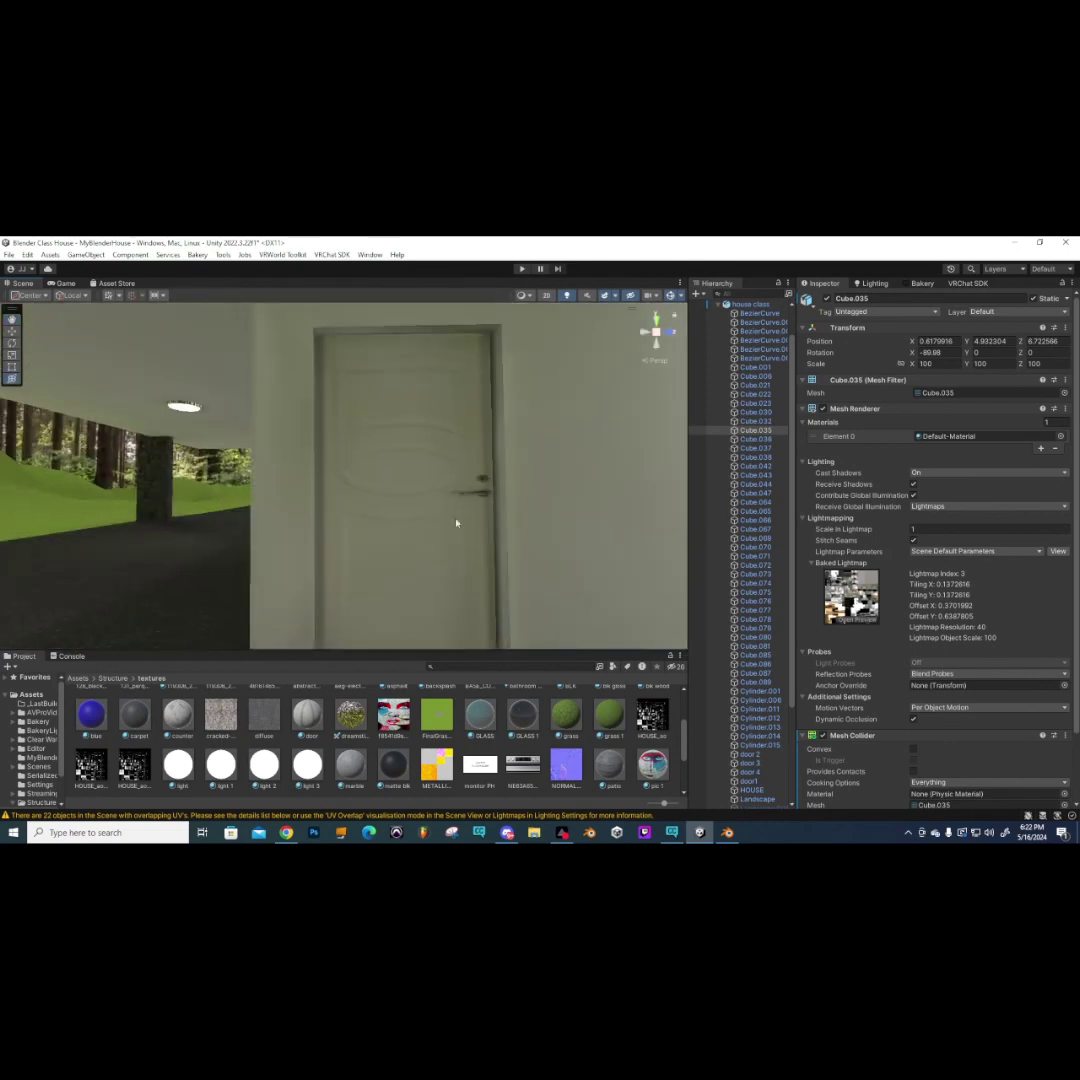
- Give door 2 and door1 each a Mesh Collider
left_click(440, 537)
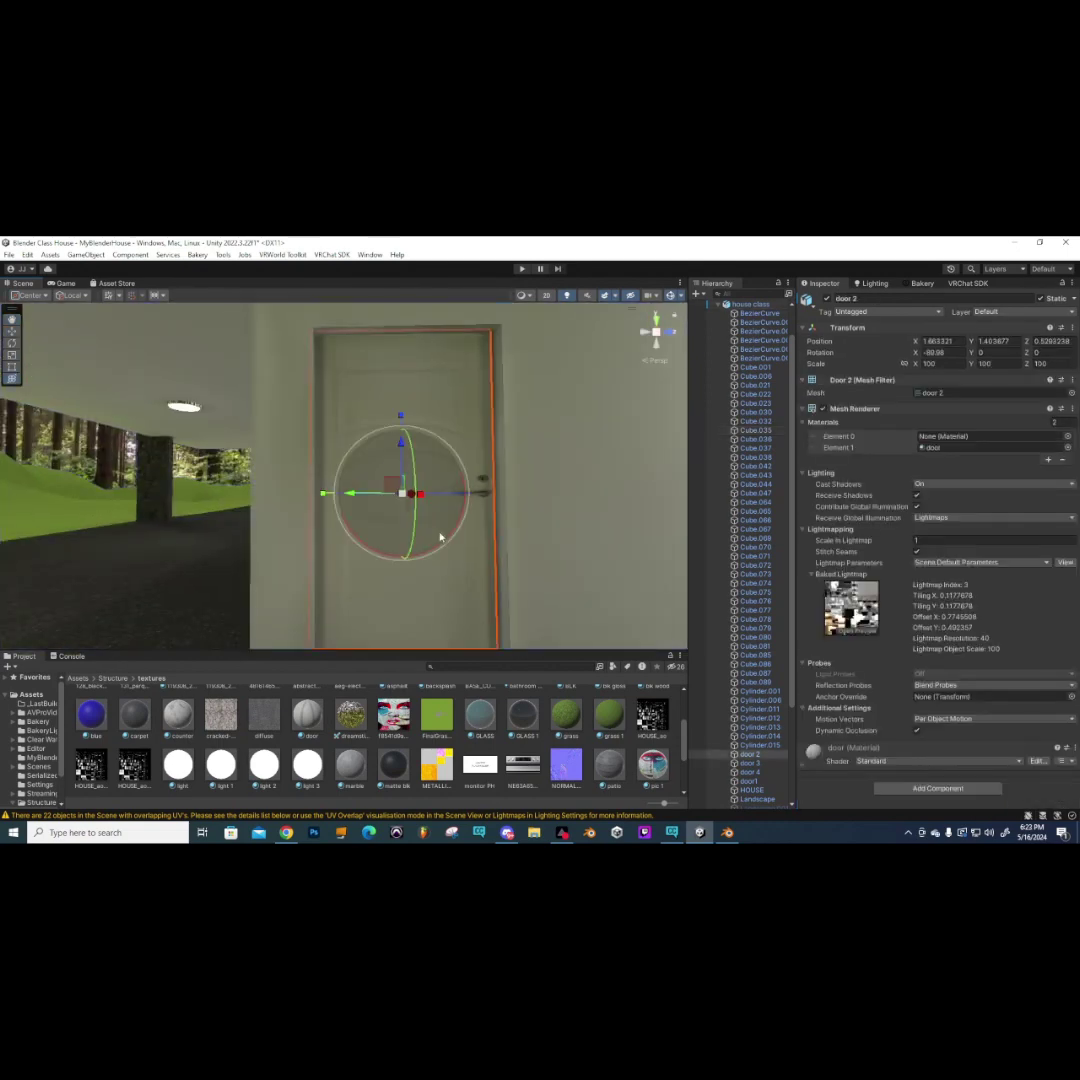
left_click(890, 792)
left_click(914, 678)
right_click_drag(490, 590, 361, 562)
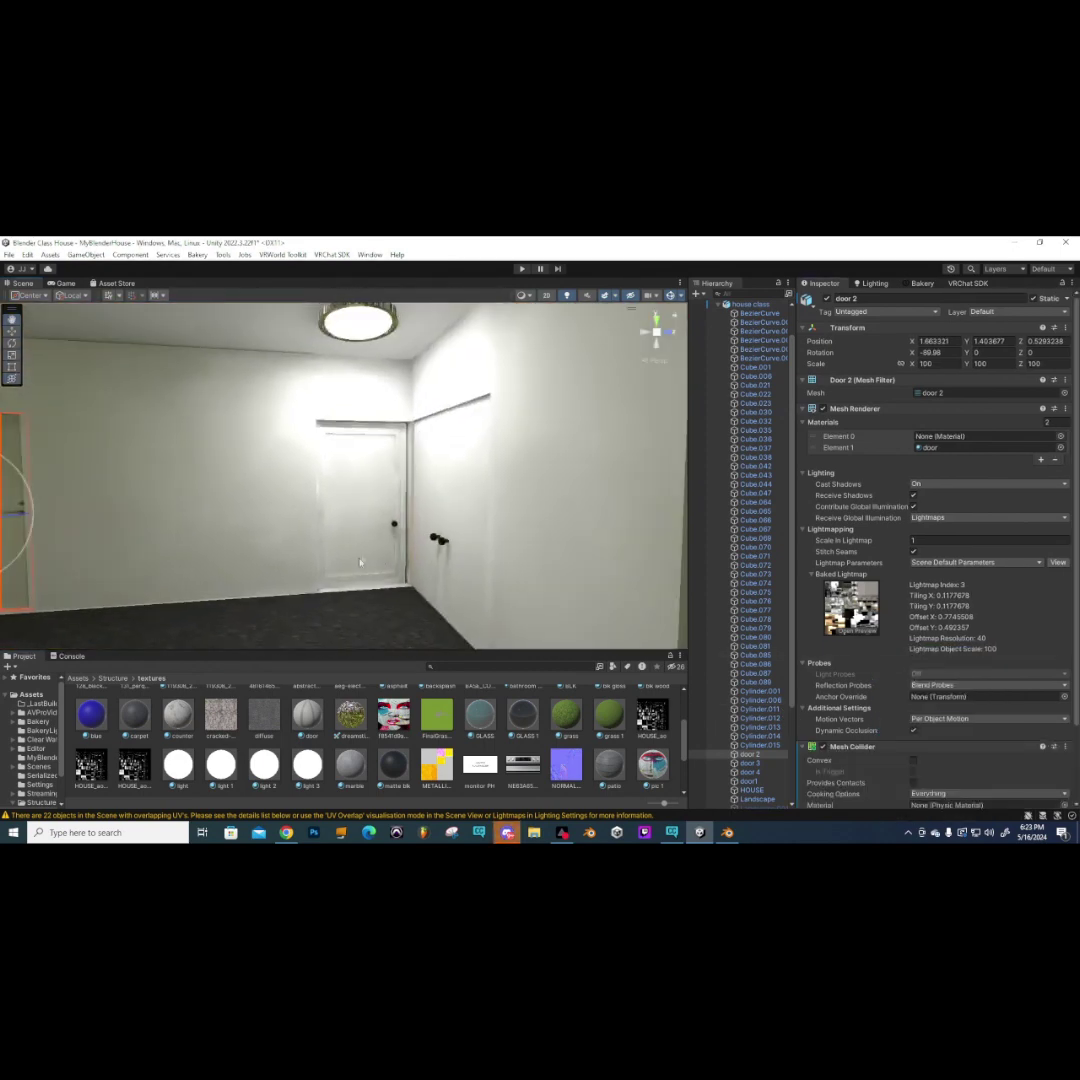
left_click(360, 562)
left_click(360, 540)
scroll(888, 775, "down", 1)
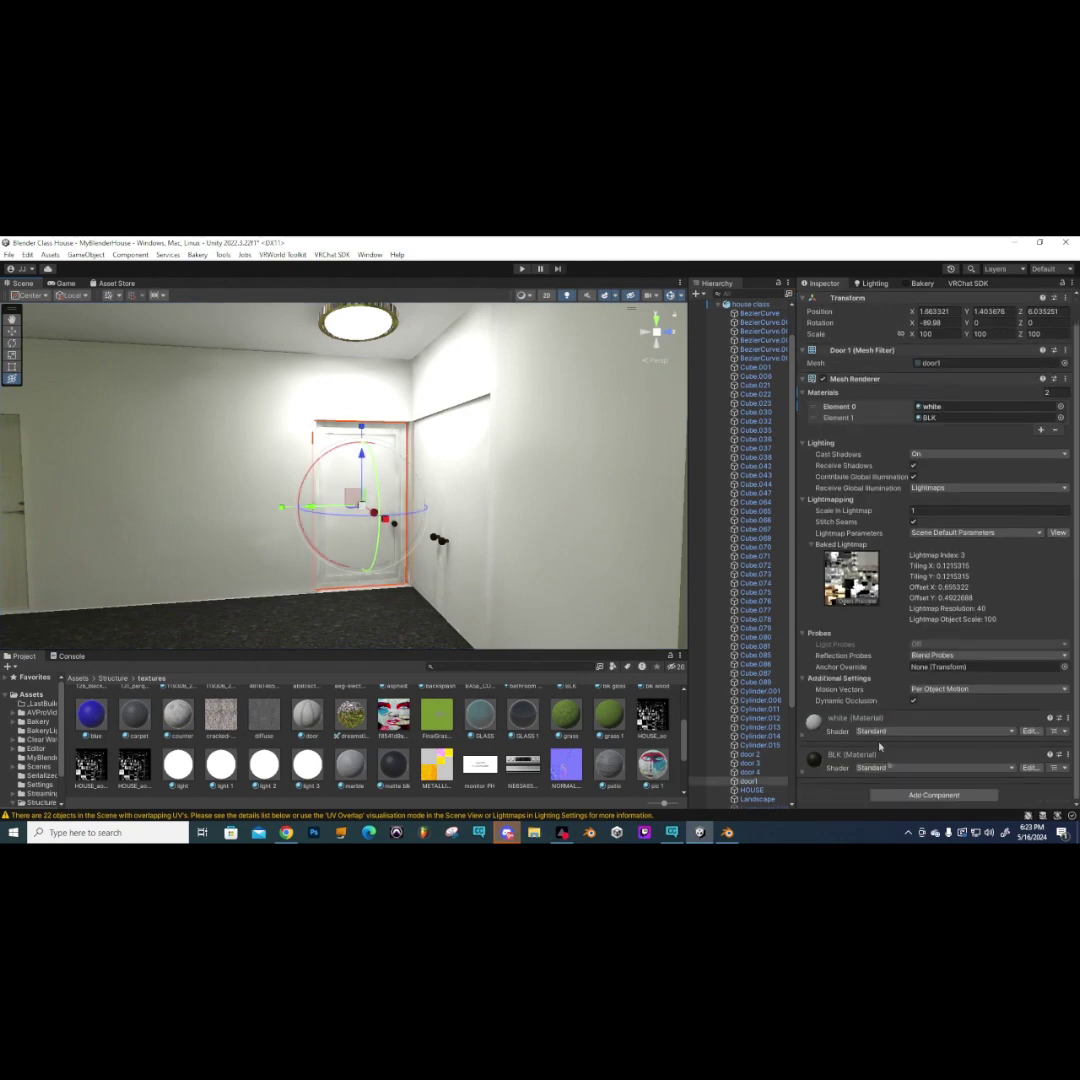
left_click(933, 795)
left_click(901, 679)
- Select door 3, then the door 4 panel, and add a Mesh Collider to door 4
right_click_drag(309, 610, 448, 574)
key("a")
double_click(449, 572)
left_click(449, 572)
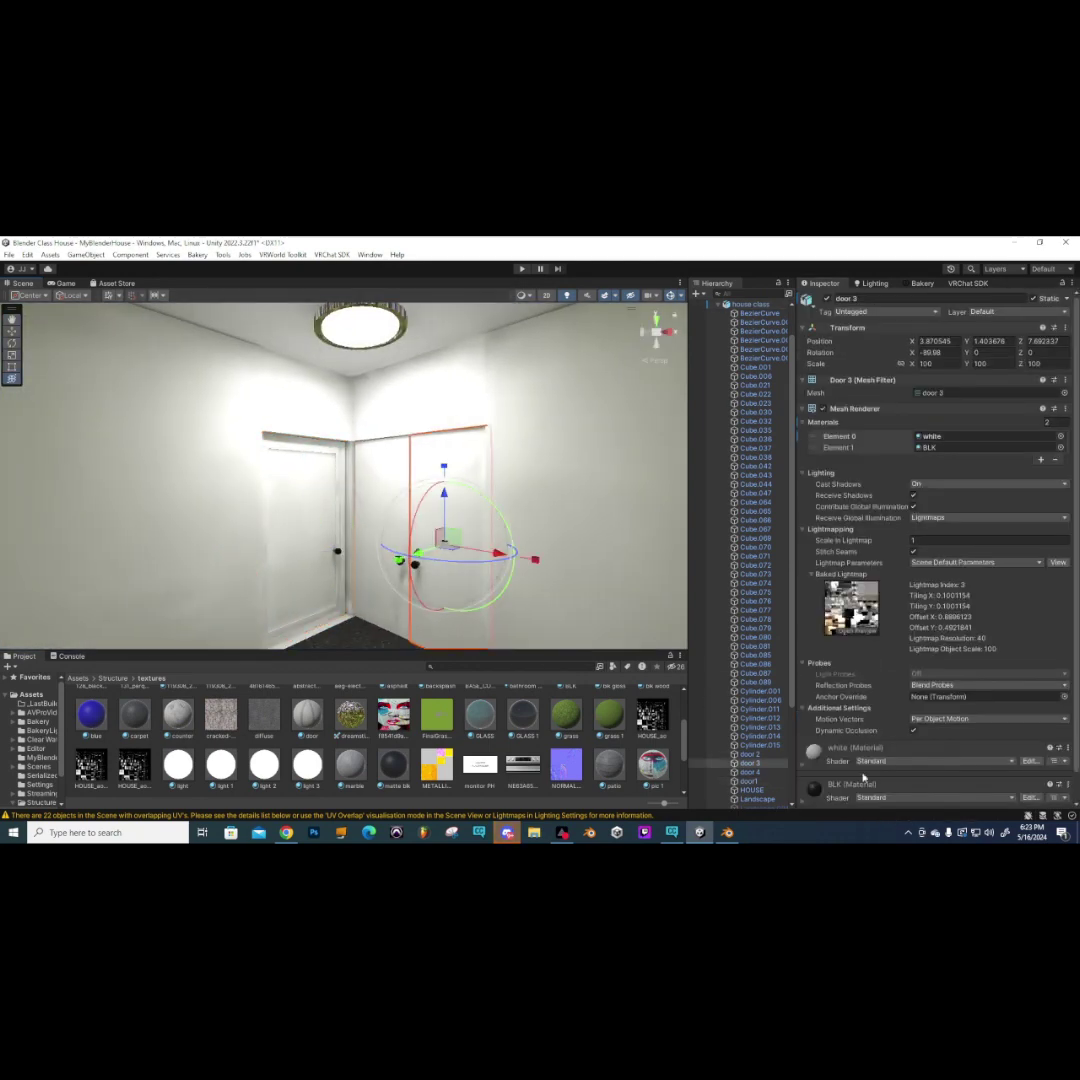
scroll(878, 760, "down", 3)
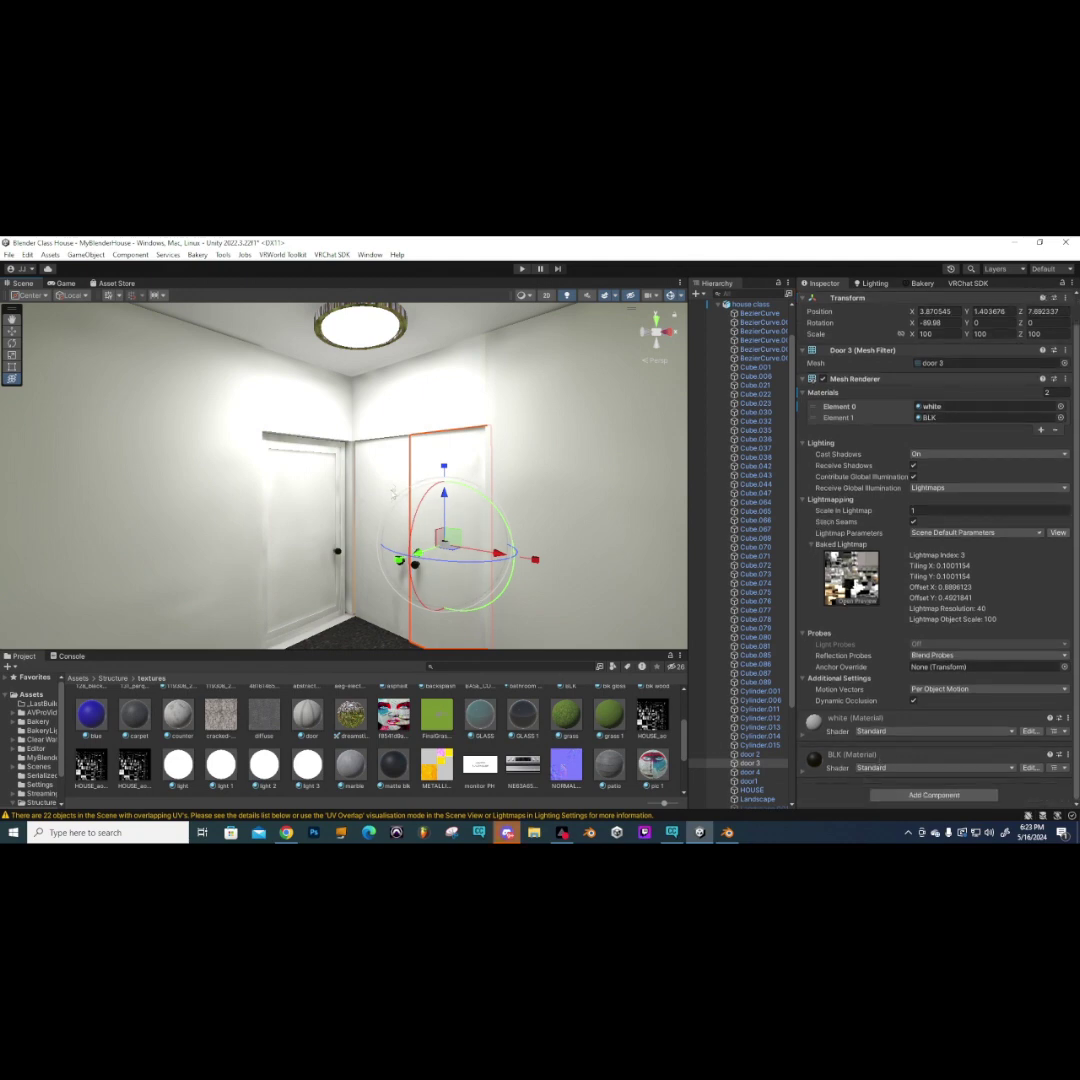
left_click(389, 474)
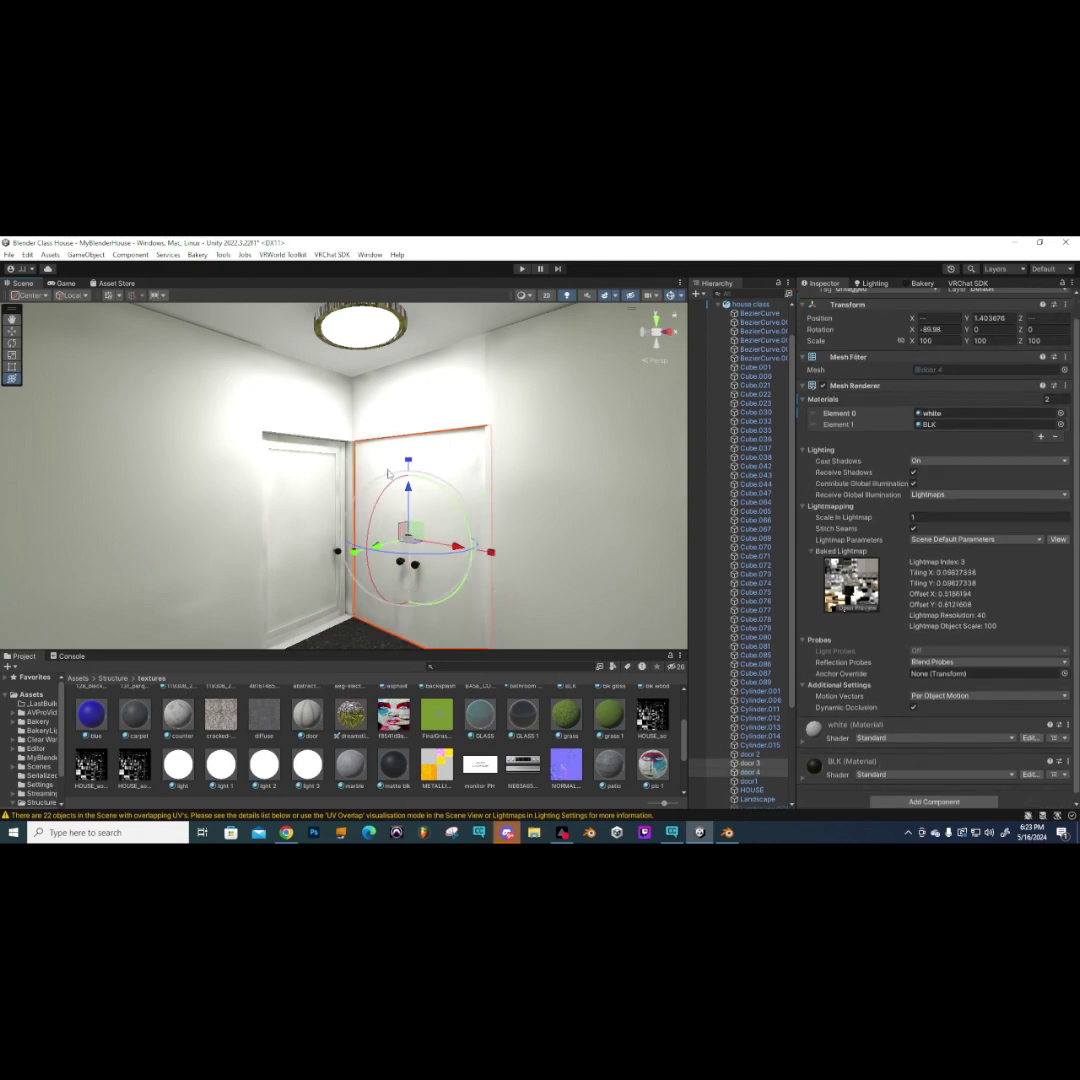
left_click(899, 803)
left_click(889, 678)
- Turn the view toward the stone wall and select the HOUSE mesh
scroll(294, 528, "up", 6)
scroll(243, 537, "down", 5)
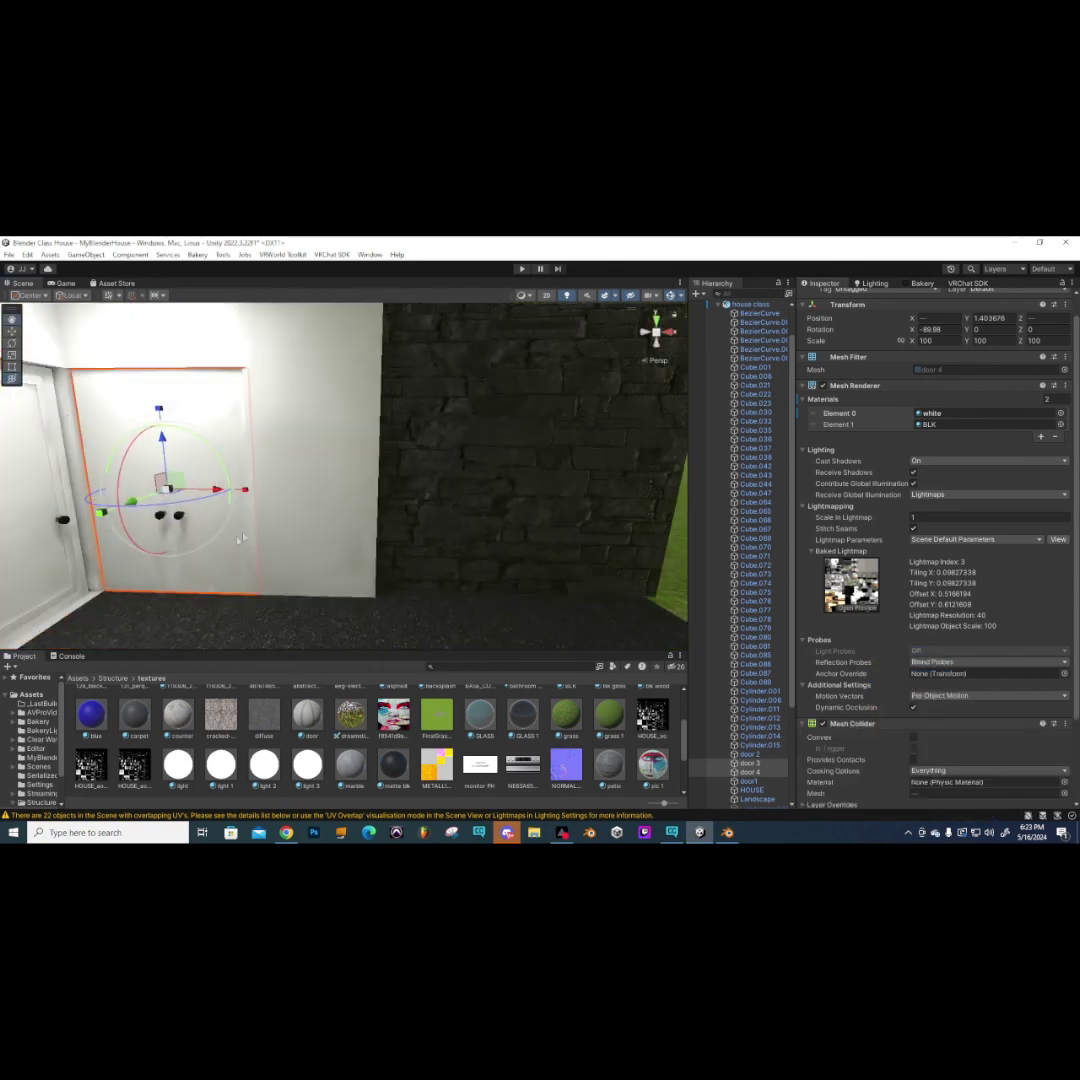
mouse_move(254, 565)
right_mouse_down()
mouse_move(451, 528)
mouse_move(258, 554)
right_mouse_up()
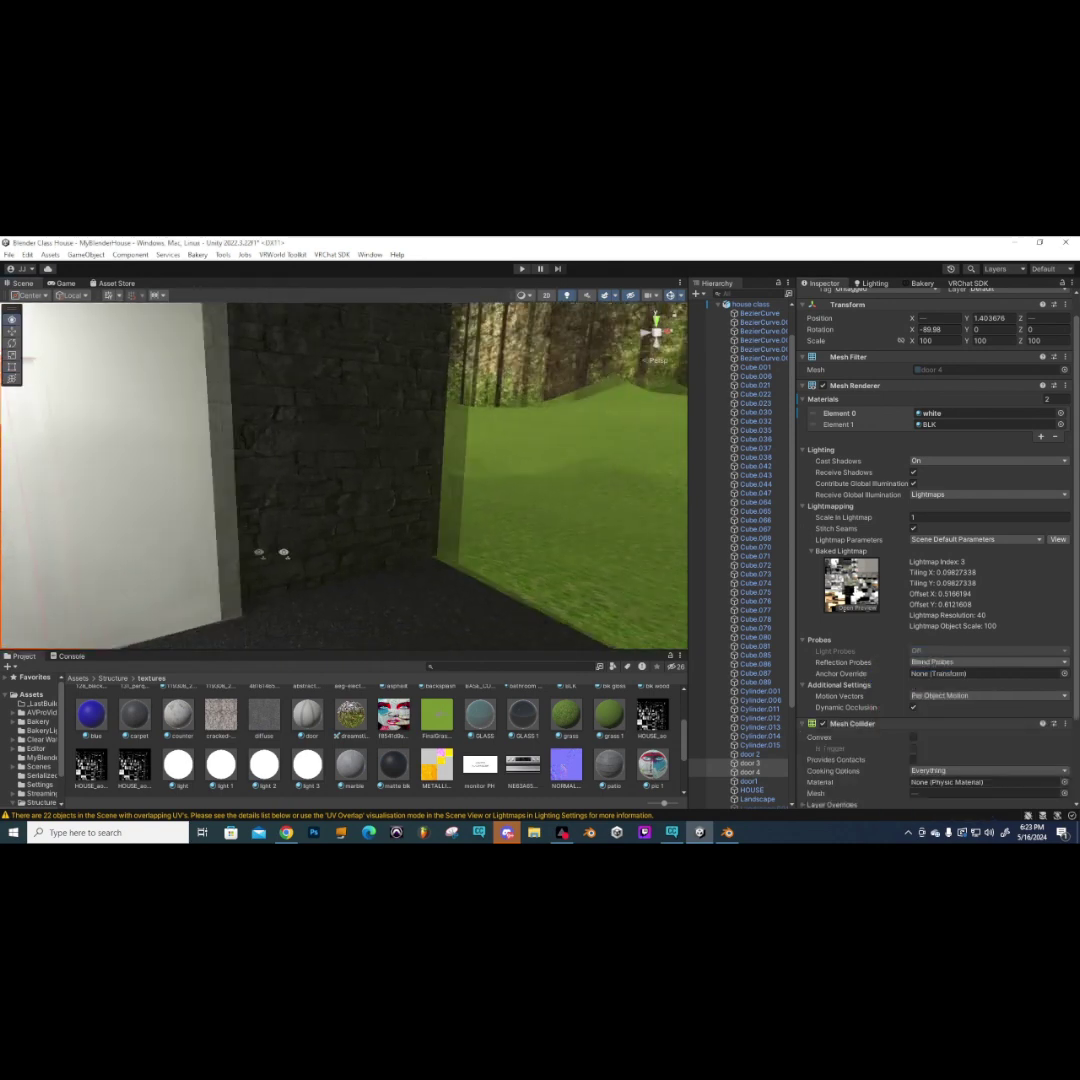
scroll(229, 547, "up", 3)
middle_click_drag(229, 547, 238, 538)
right_click_drag(238, 538, 328, 513)
left_click(328, 513)
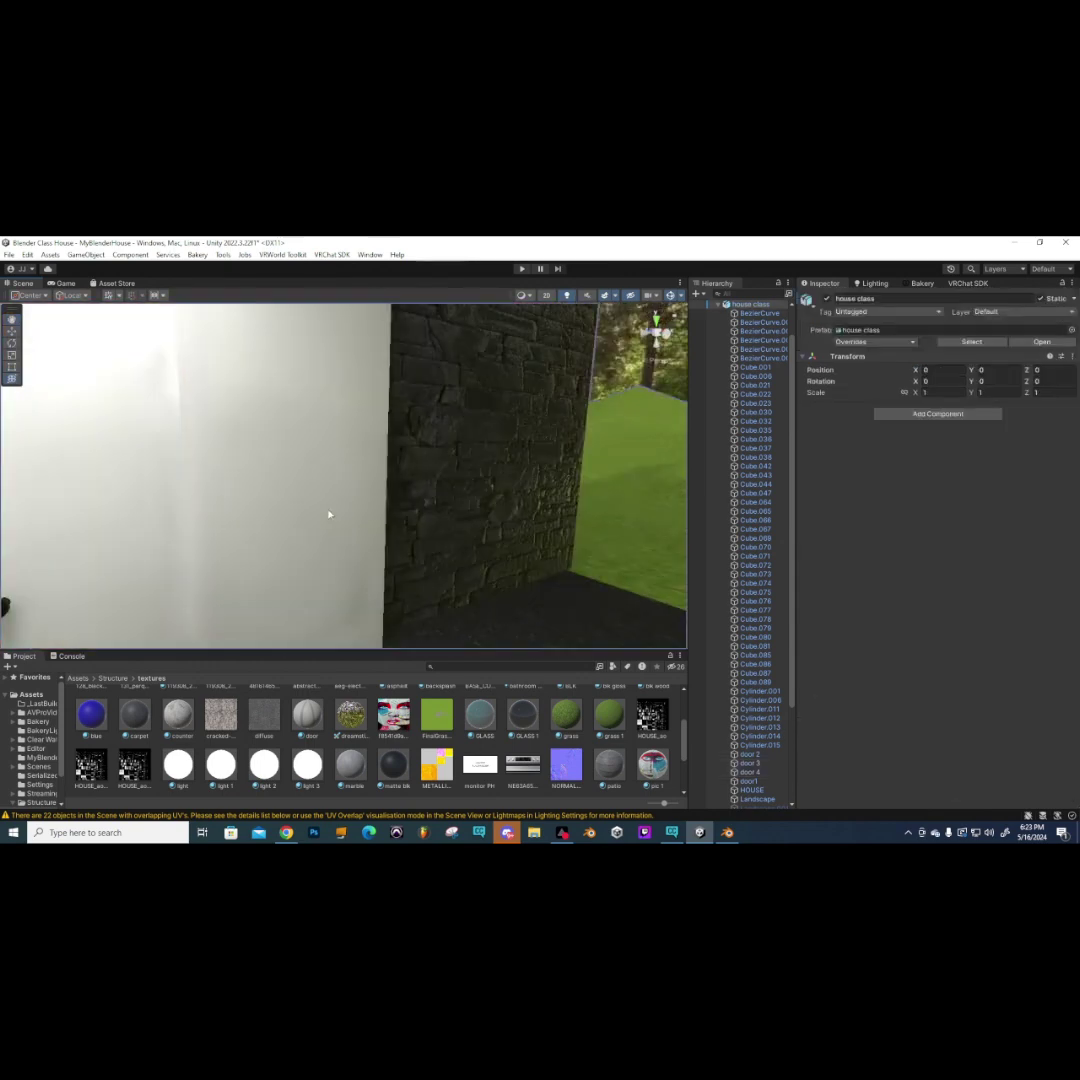
left_click(328, 513)
- Move outside the house, select the staircase 'steps' and add a Mesh Collider to it
scroll(427, 530, "down", 3)
middle_click_drag(427, 530, 431, 501)
scroll(251, 528, "down", 8)
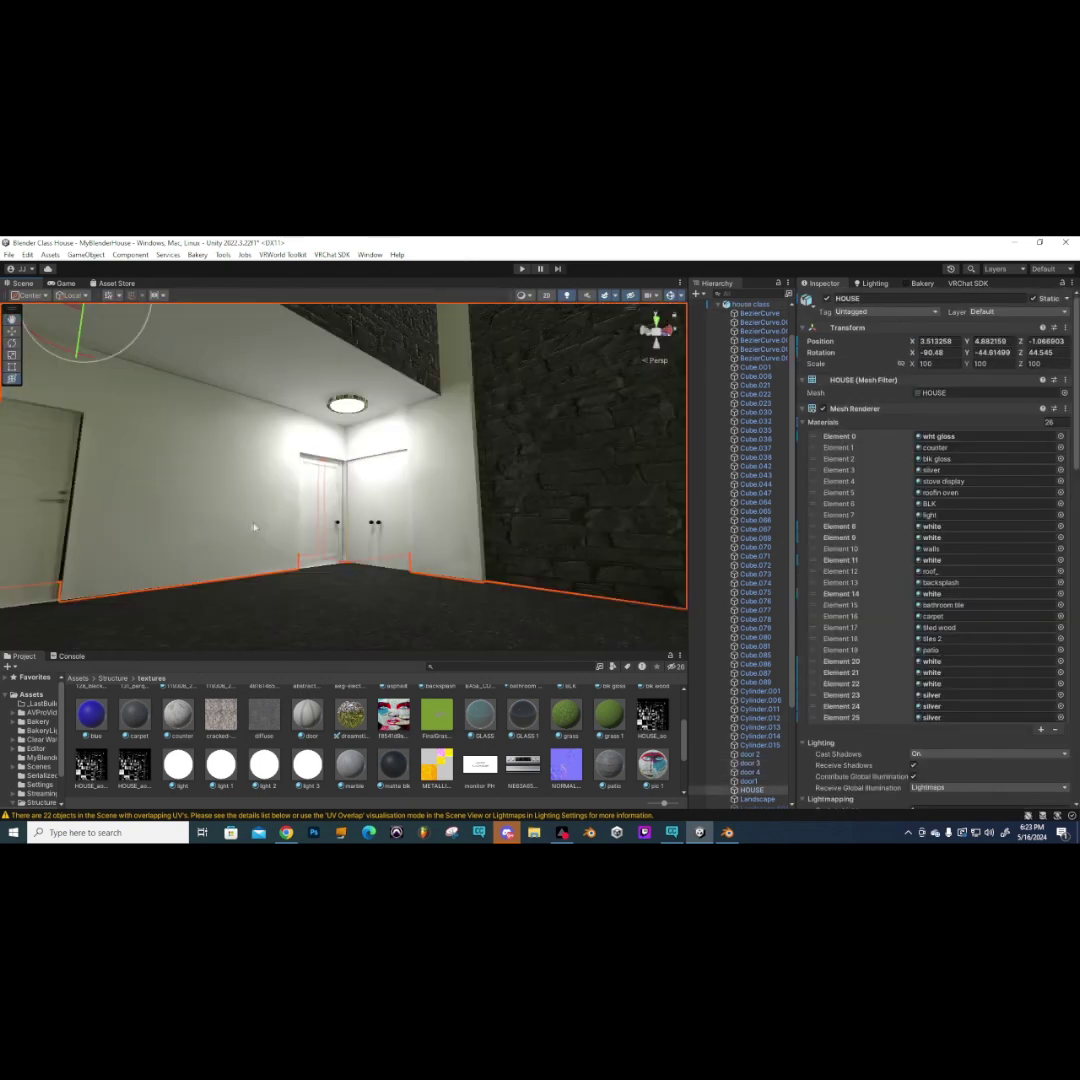
middle_click_drag(294, 452, 268, 513)
scroll(268, 513, "up", 6)
right_click_drag(340, 545, 422, 569)
right_click_drag(195, 540, 462, 595)
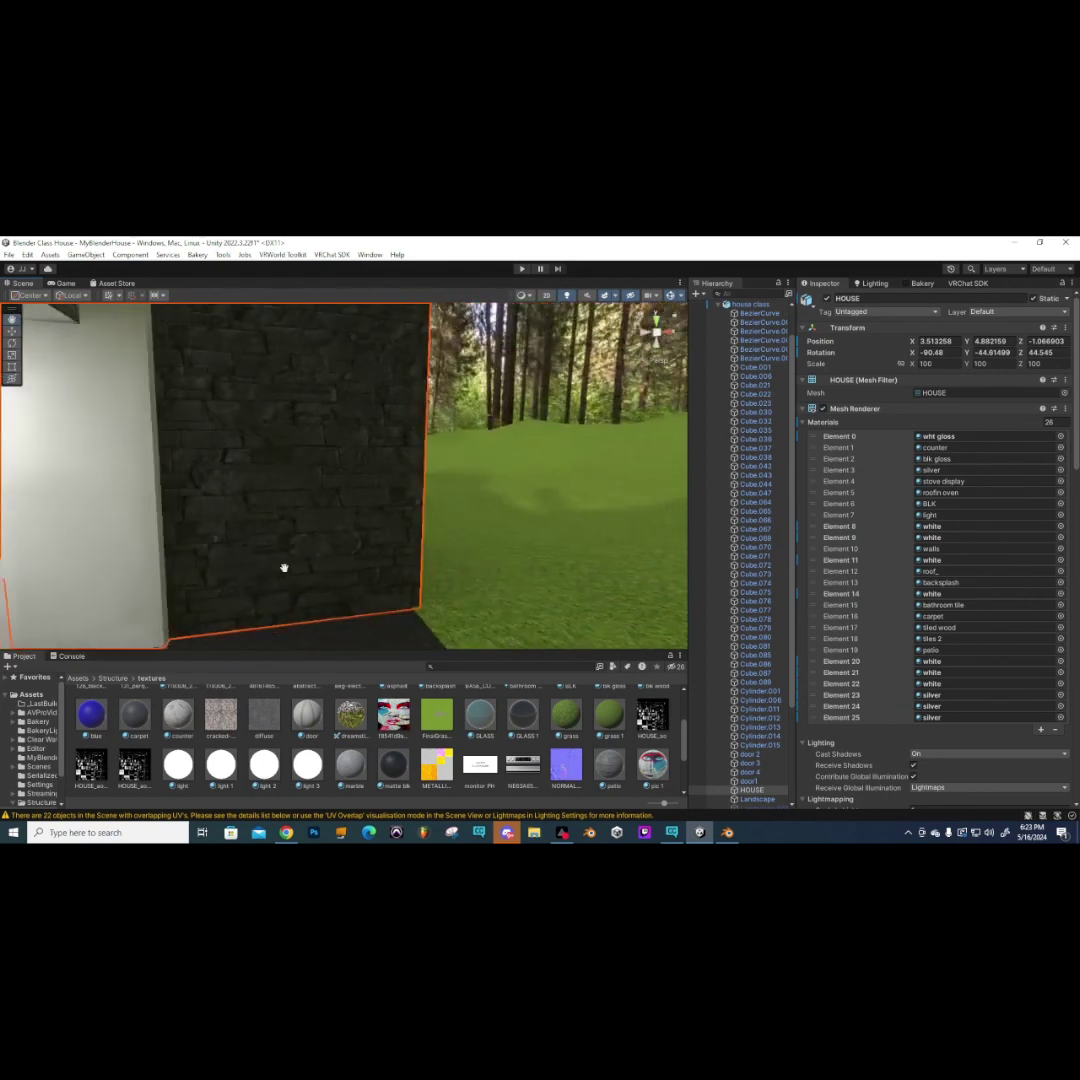
scroll(323, 574, "down", 5)
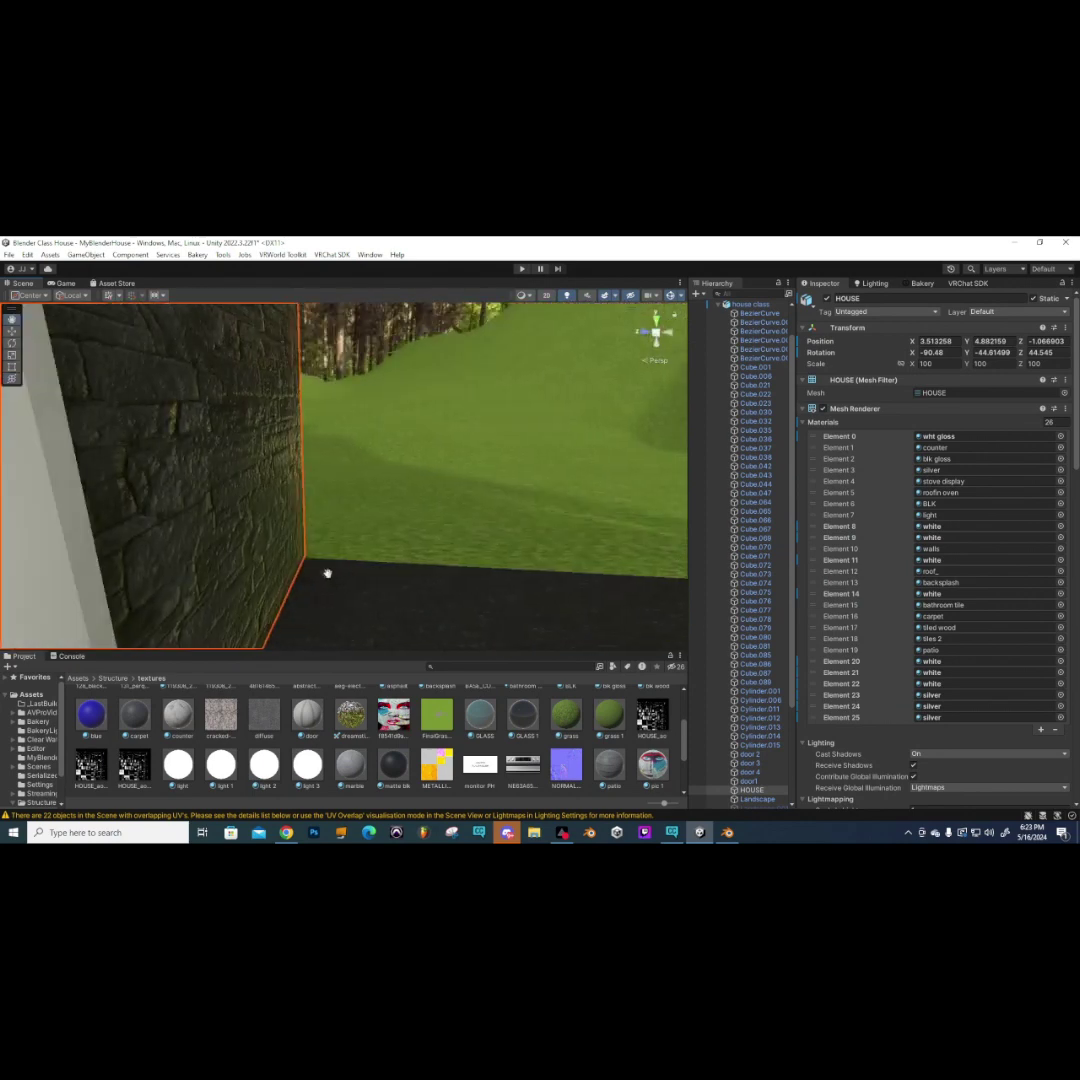
left_click(300, 532)
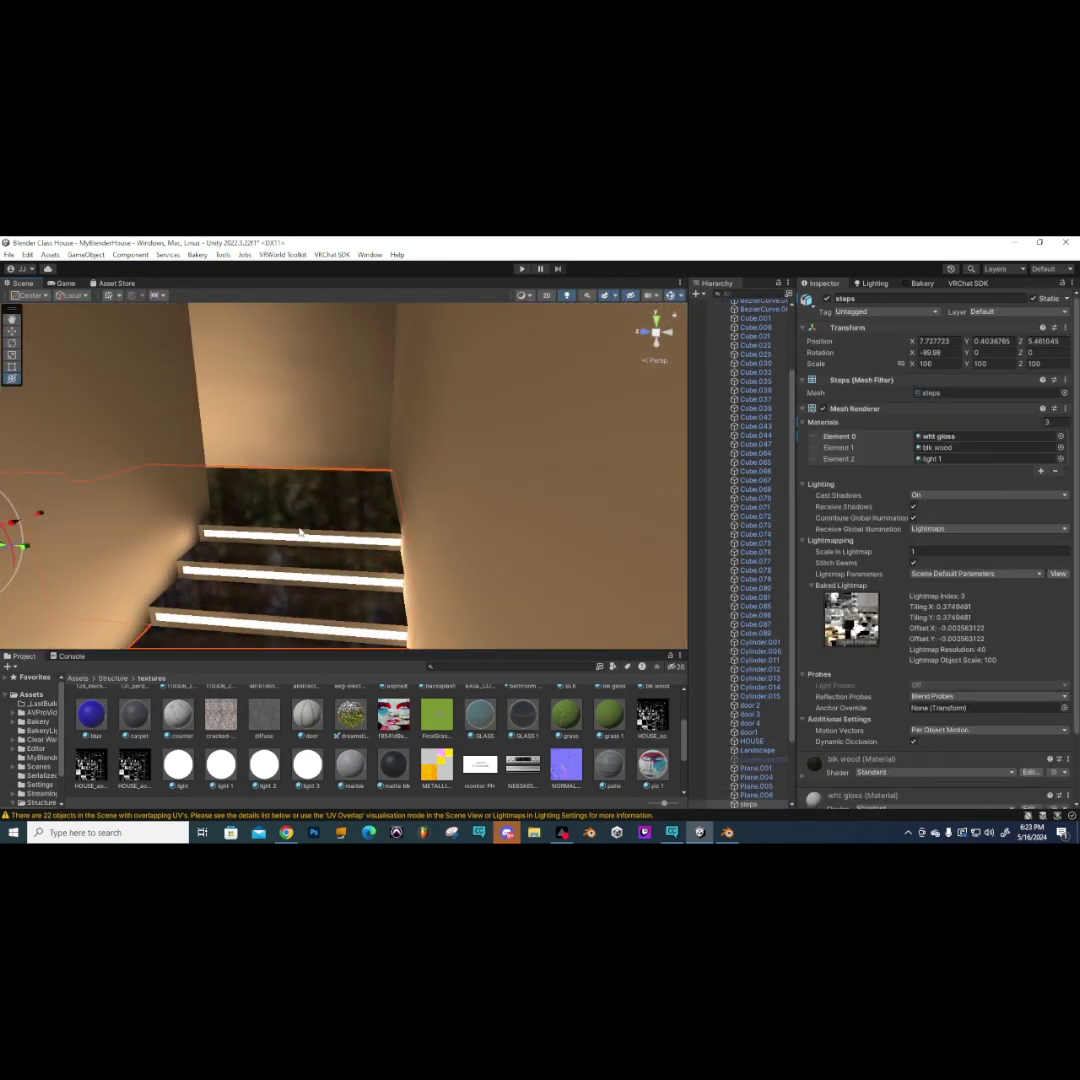
scroll(901, 743, "down", 3)
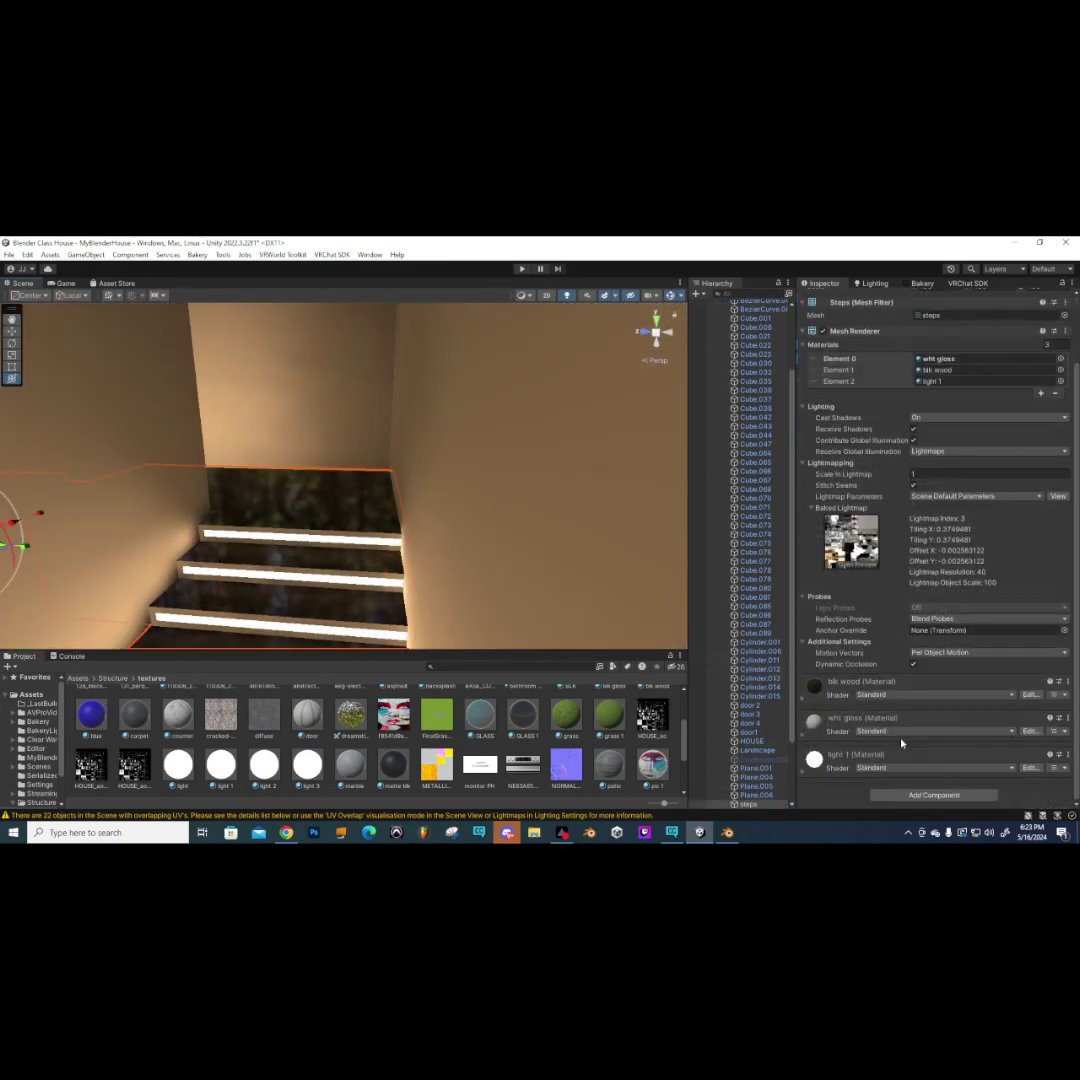
left_click(891, 796)
left_click(905, 681)
- Fly back through the house and select the sofa Cube.080
right_click_drag(545, 480, 306, 509)
middle_click_drag(550, 510, 432, 499)
right_click_drag(432, 499, 336, 563)
left_click(323, 592)
left_click(324, 592)
middle_click_drag(330, 600, 299, 564)
right_click_drag(298, 564, 443, 598)
left_click(447, 521)
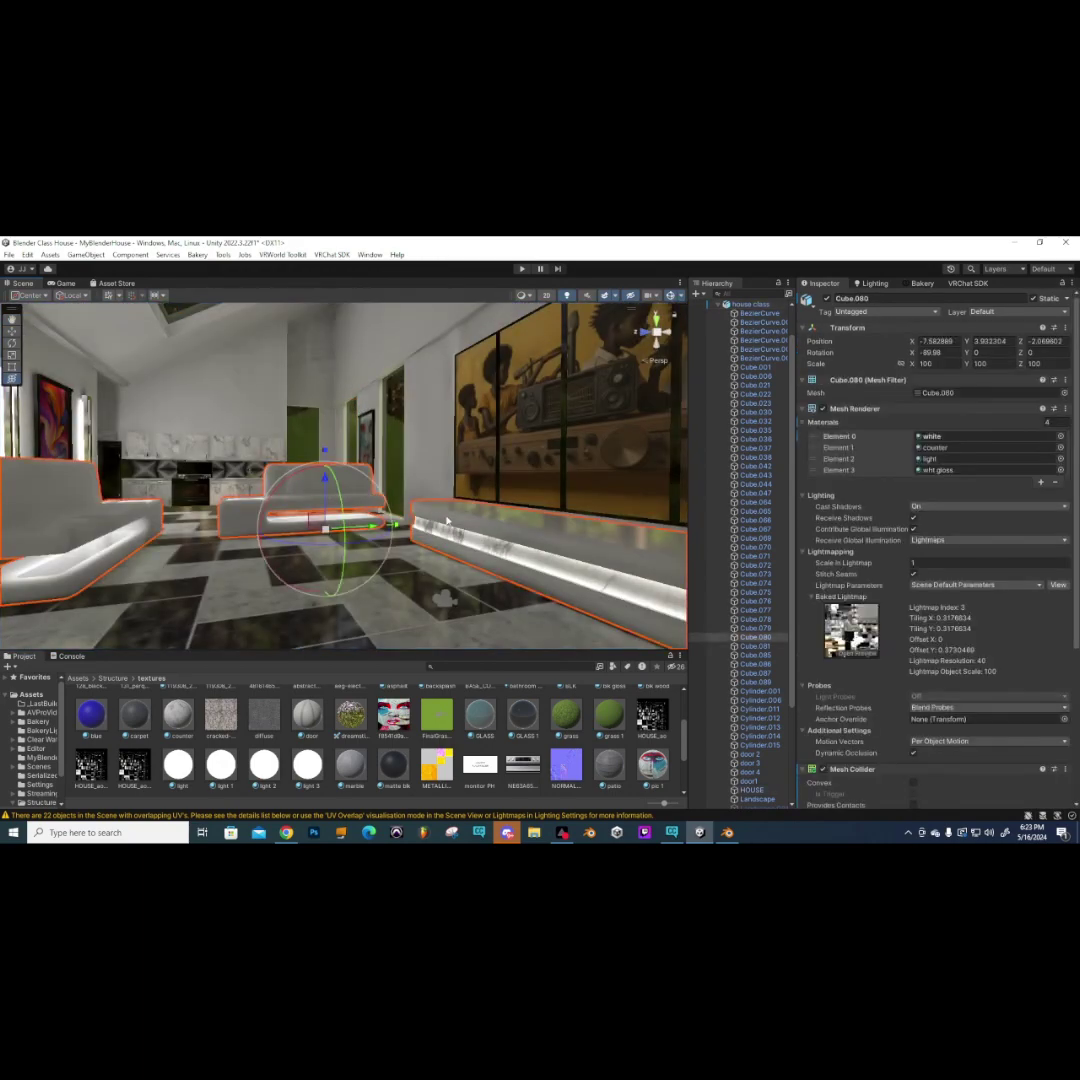
- Fly the view from the sofa to the living-room wall art and select its black frame Cube.086
right_click_drag(460, 512, 573, 488)
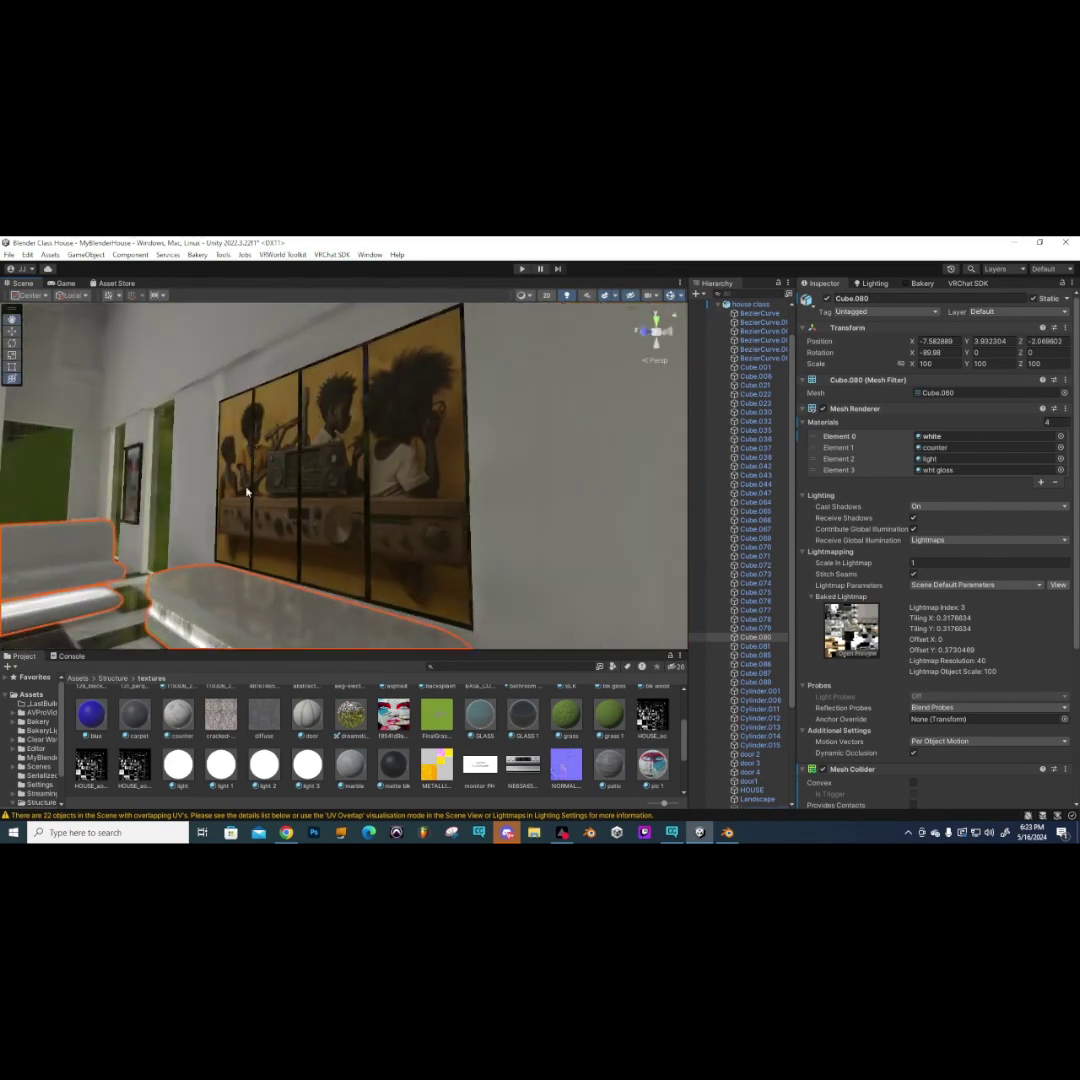
right_click_drag(222, 486, 408, 516)
right_click_drag(273, 501, 286, 577)
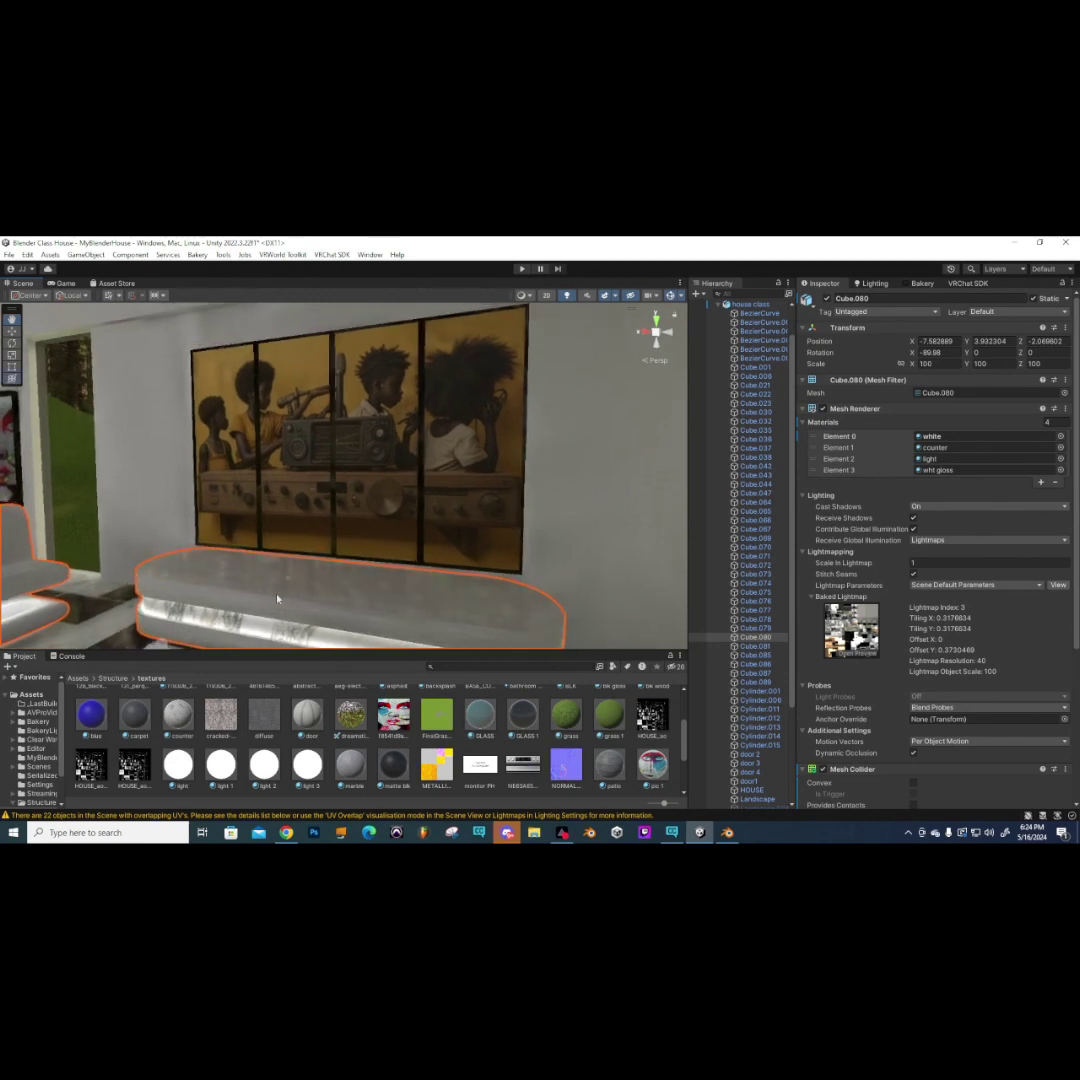
right_click_drag(447, 452, 353, 478)
left_click(280, 459)
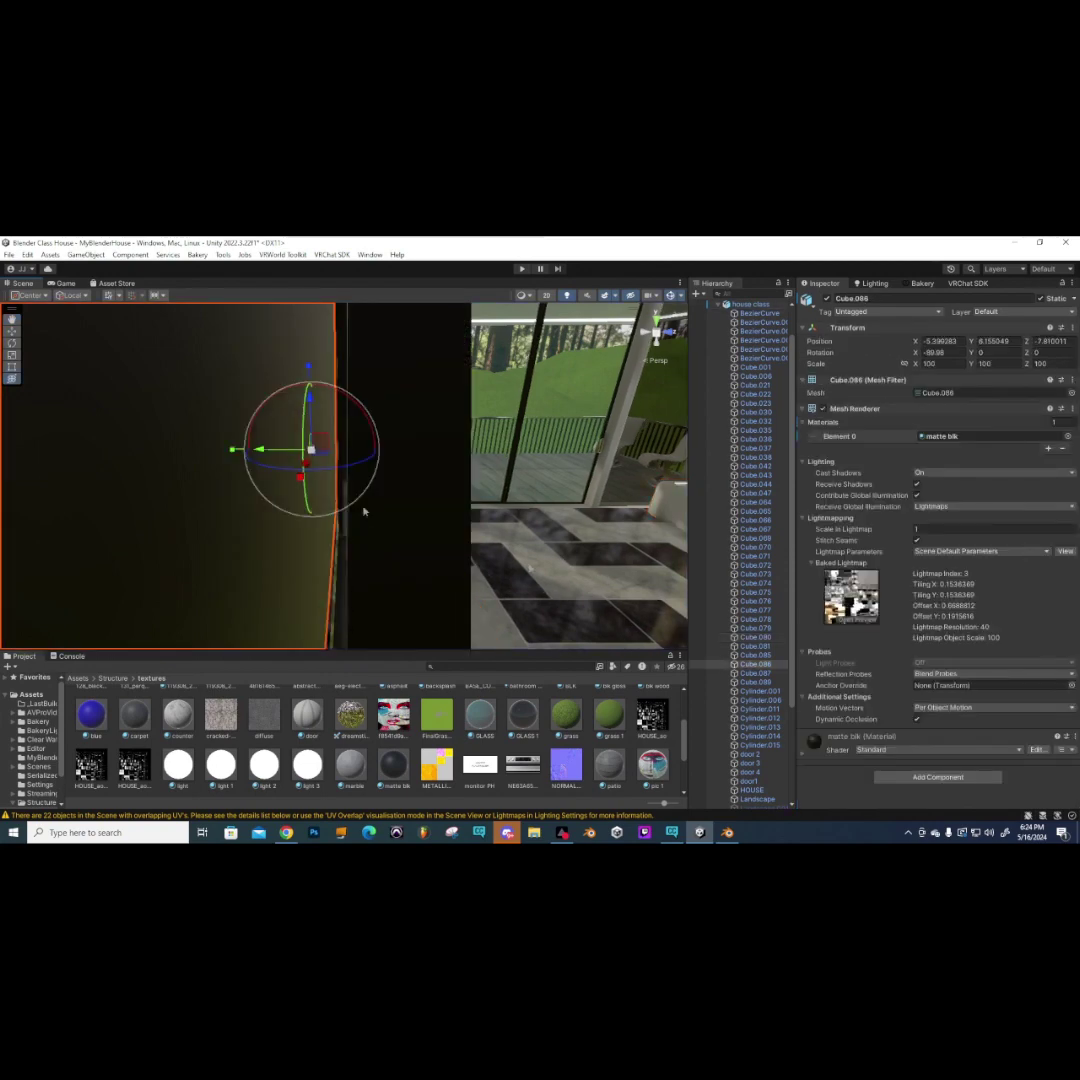
- Add a Mesh Collider to Cube.086 and orbit around the mural to check it
left_click(945, 772)
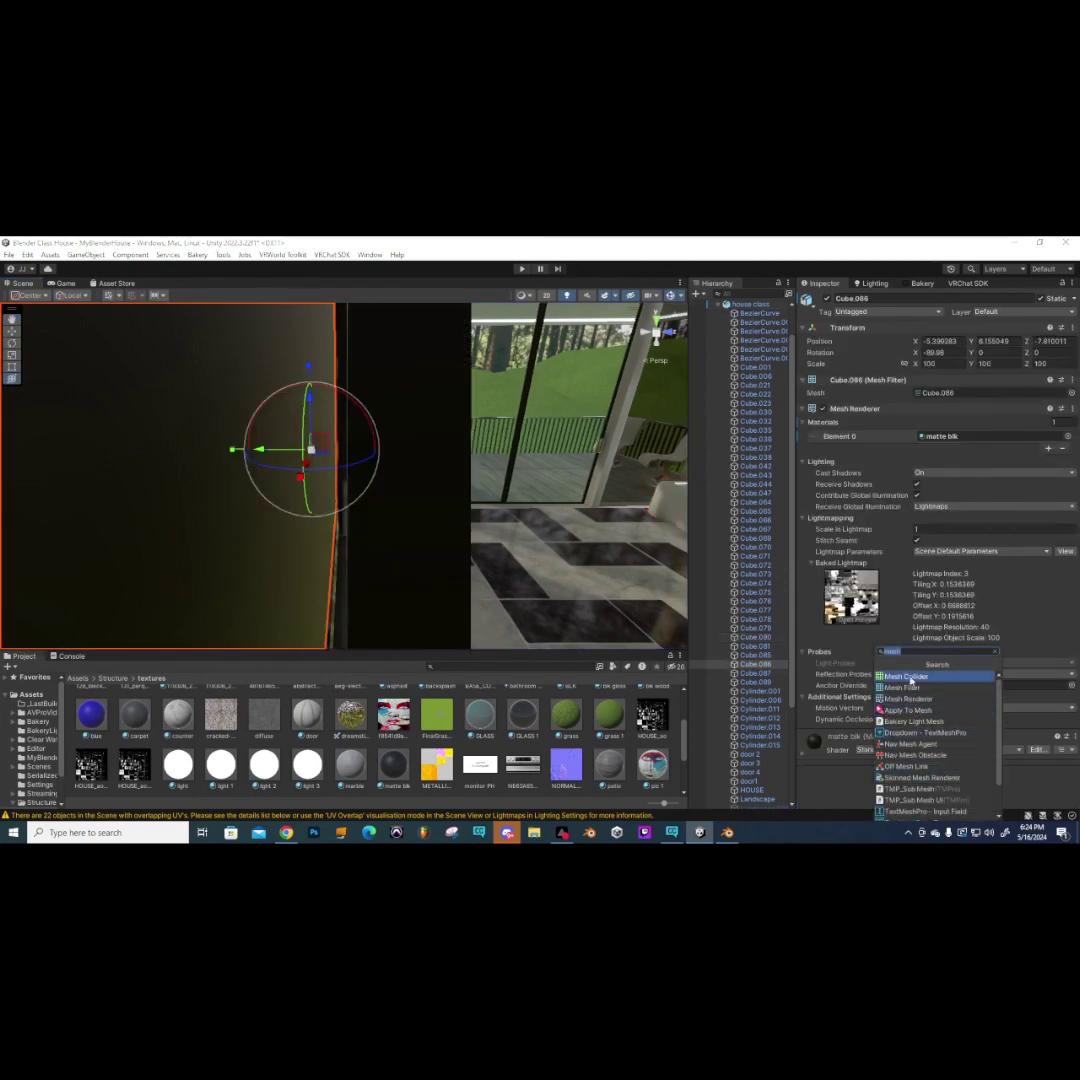
left_click(906, 677)
right_click_drag(541, 504, 421, 477)
left_click_drag(449, 521, 378, 523, "alt")
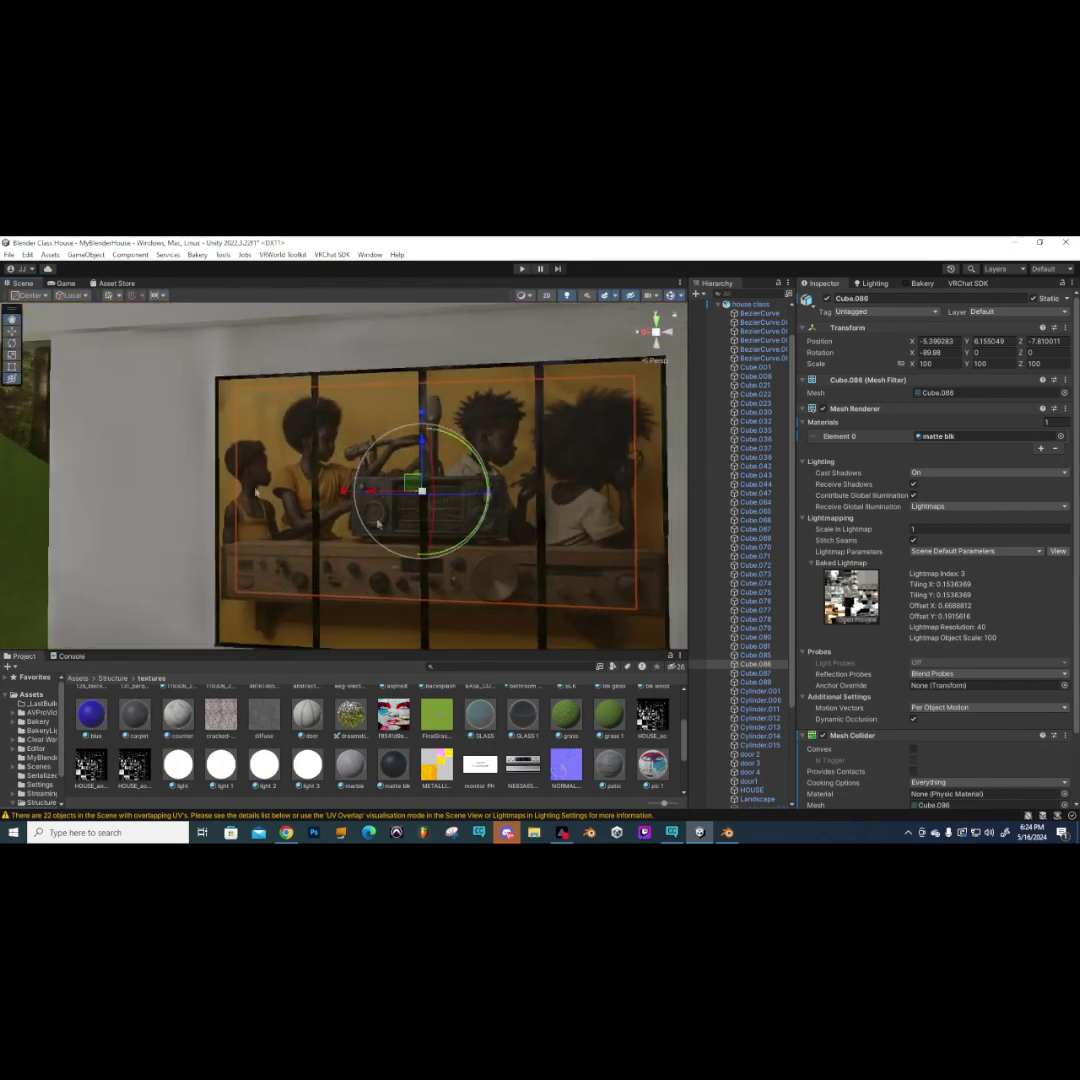
left_click_drag(620, 533, 393, 538, "alt")
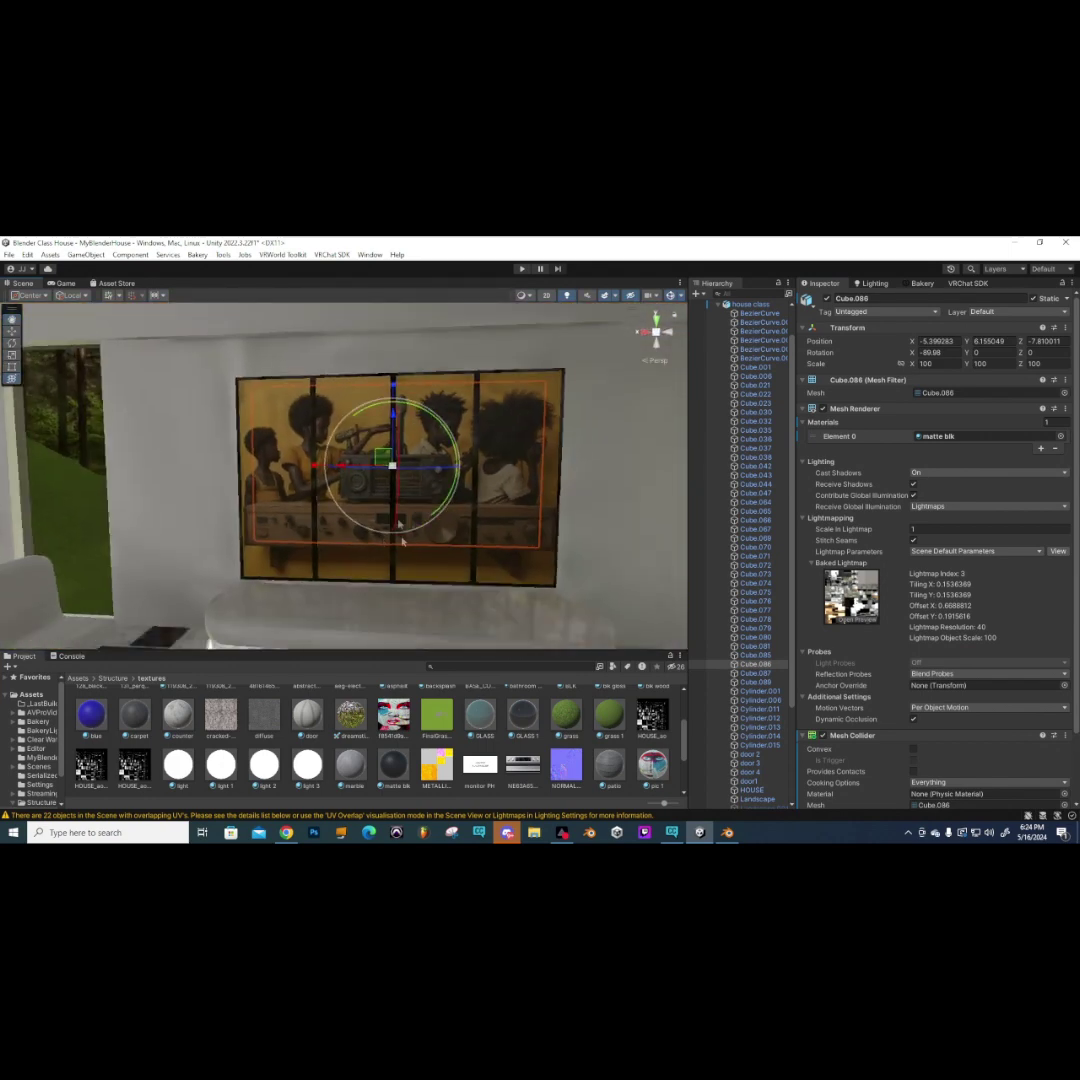
right_click_drag(424, 457, 550, 462)
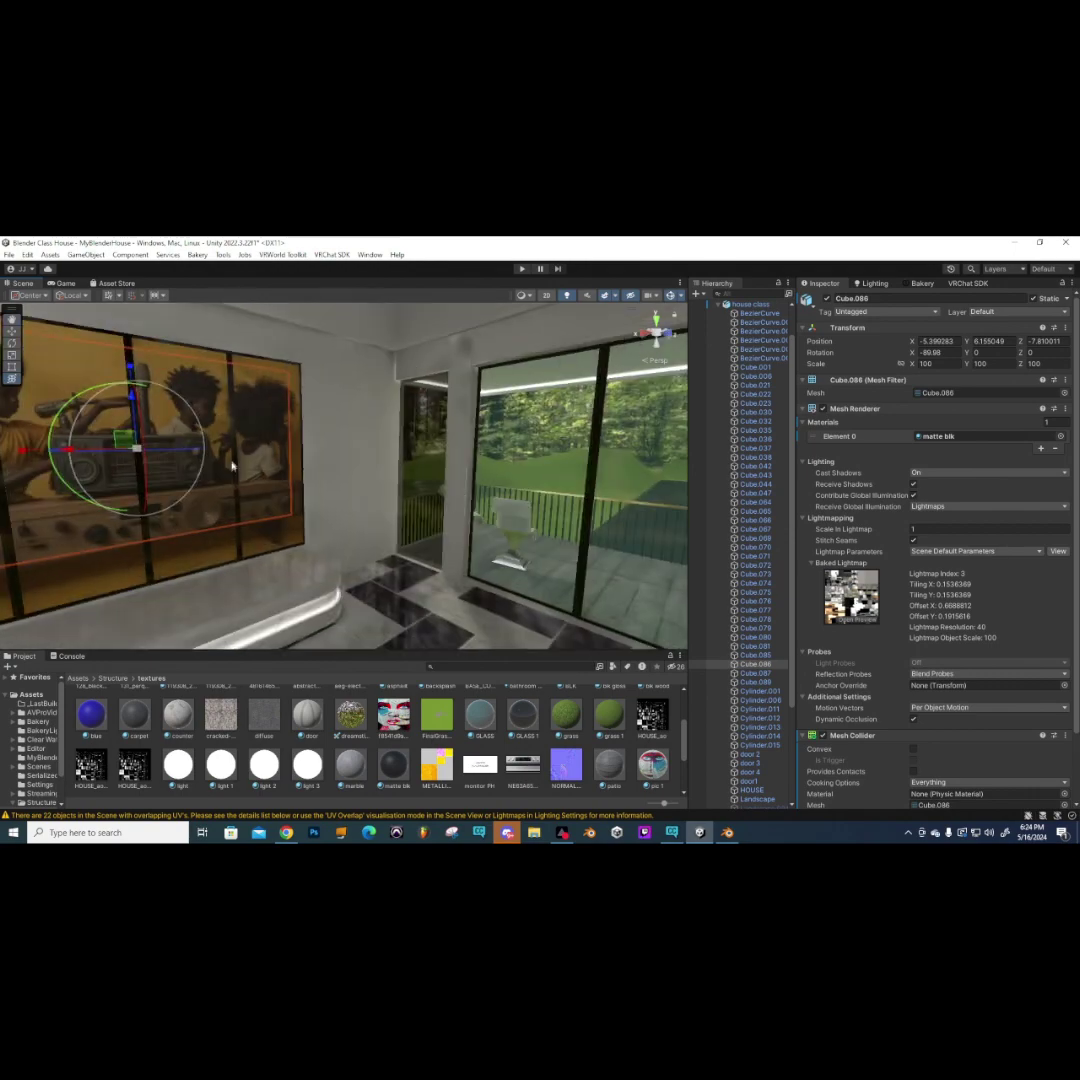
middle_click_drag(231, 465, 335, 469)
right_click_drag(335, 469, 460, 474)
mouse_move(236, 477)
middle_mouse_down()
mouse_move(345, 475)
mouse_move(275, 471)
middle_mouse_up()
mouse_move(275, 471)
left_mouse_down("alt")
mouse_move(352, 490)
mouse_move(507, 467)
left_mouse_up("alt")
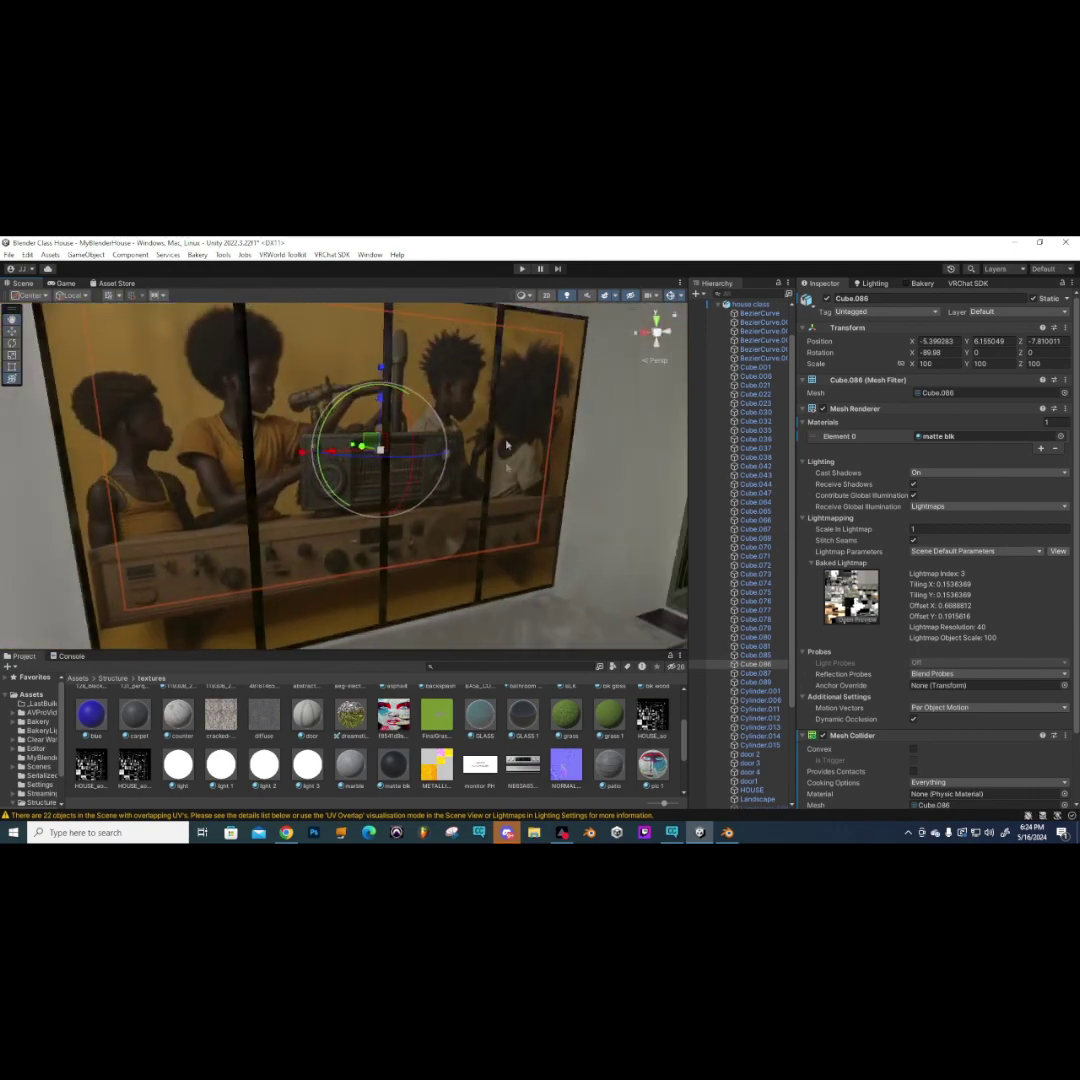
left_click_drag(230, 448, 376, 470, "alt")
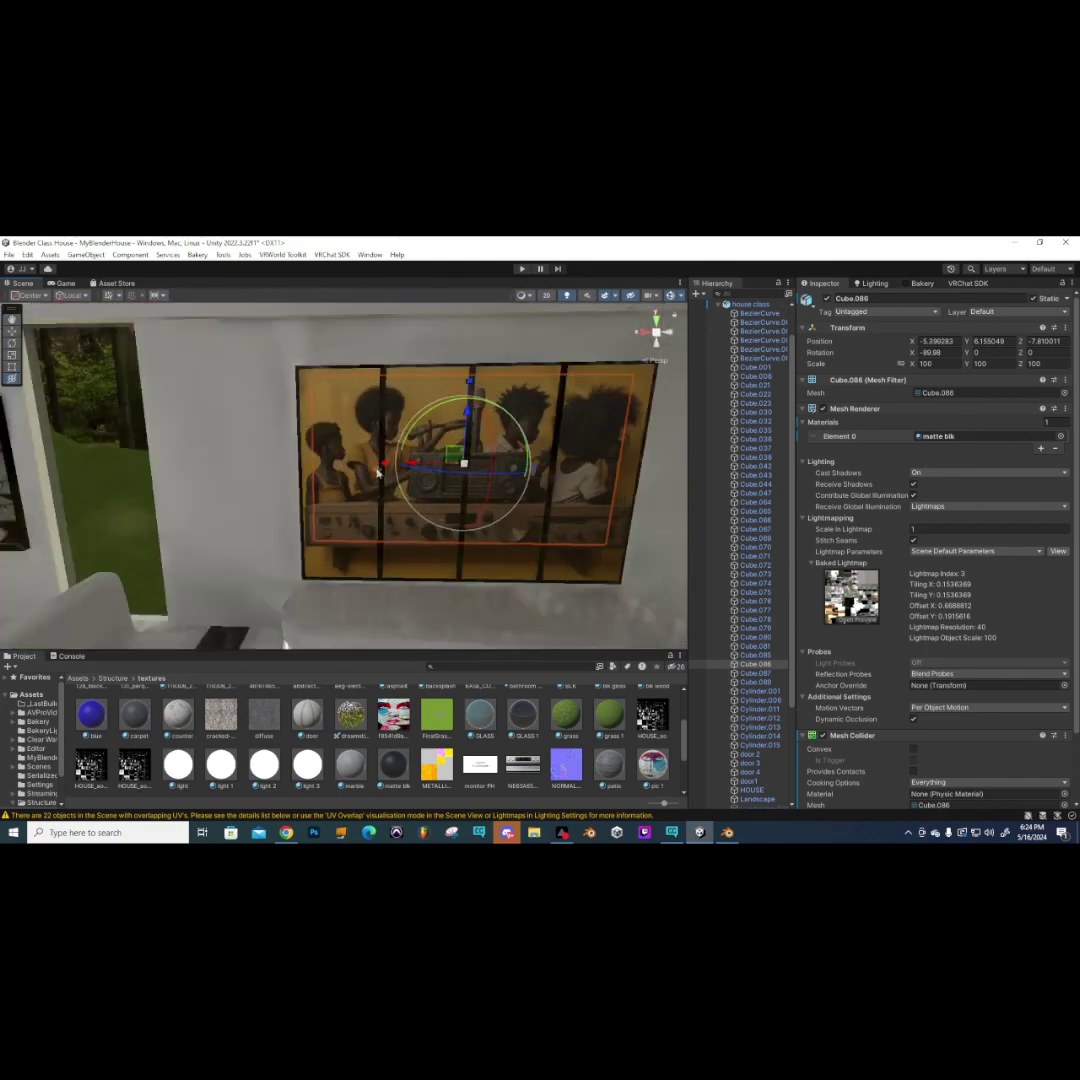
- Swing out across the living room to the house's front exterior and select the house root object
middle_click_drag(376, 470, 293, 454)
mouse_move(293, 454)
left_mouse_down("alt")
mouse_move(422, 477)
mouse_move(240, 471)
left_mouse_up("alt")
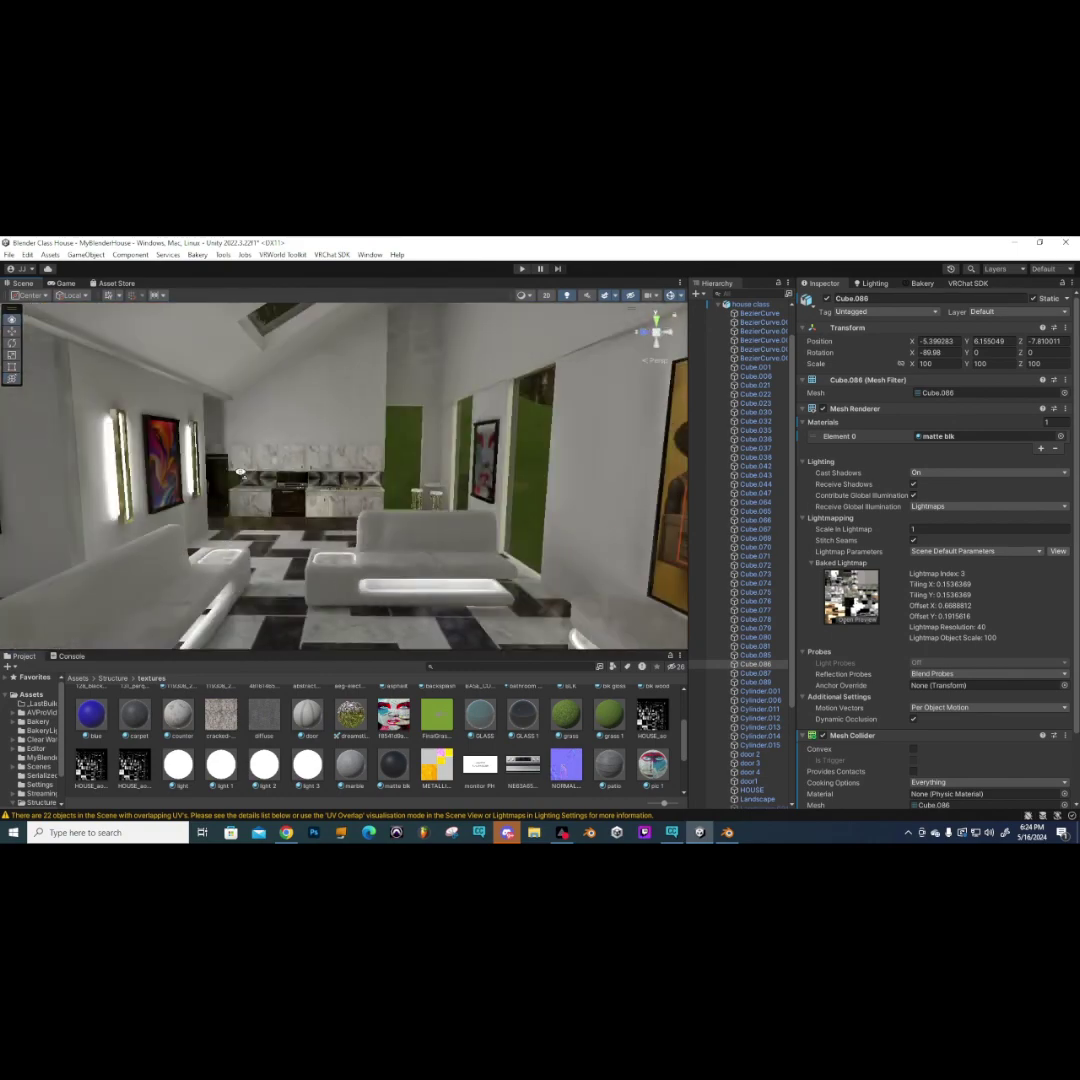
mouse_move(459, 468)
right_mouse_down()
mouse_move(277, 472)
mouse_move(250, 484)
mouse_move(401, 491)
mouse_move(472, 477)
mouse_move(340, 466)
mouse_move(323, 440)
right_mouse_up()
scroll(323, 440, "down", 6)
middle_click_drag(325, 440, 270, 412)
scroll(336, 476, "down", 4)
left_click(211, 541)
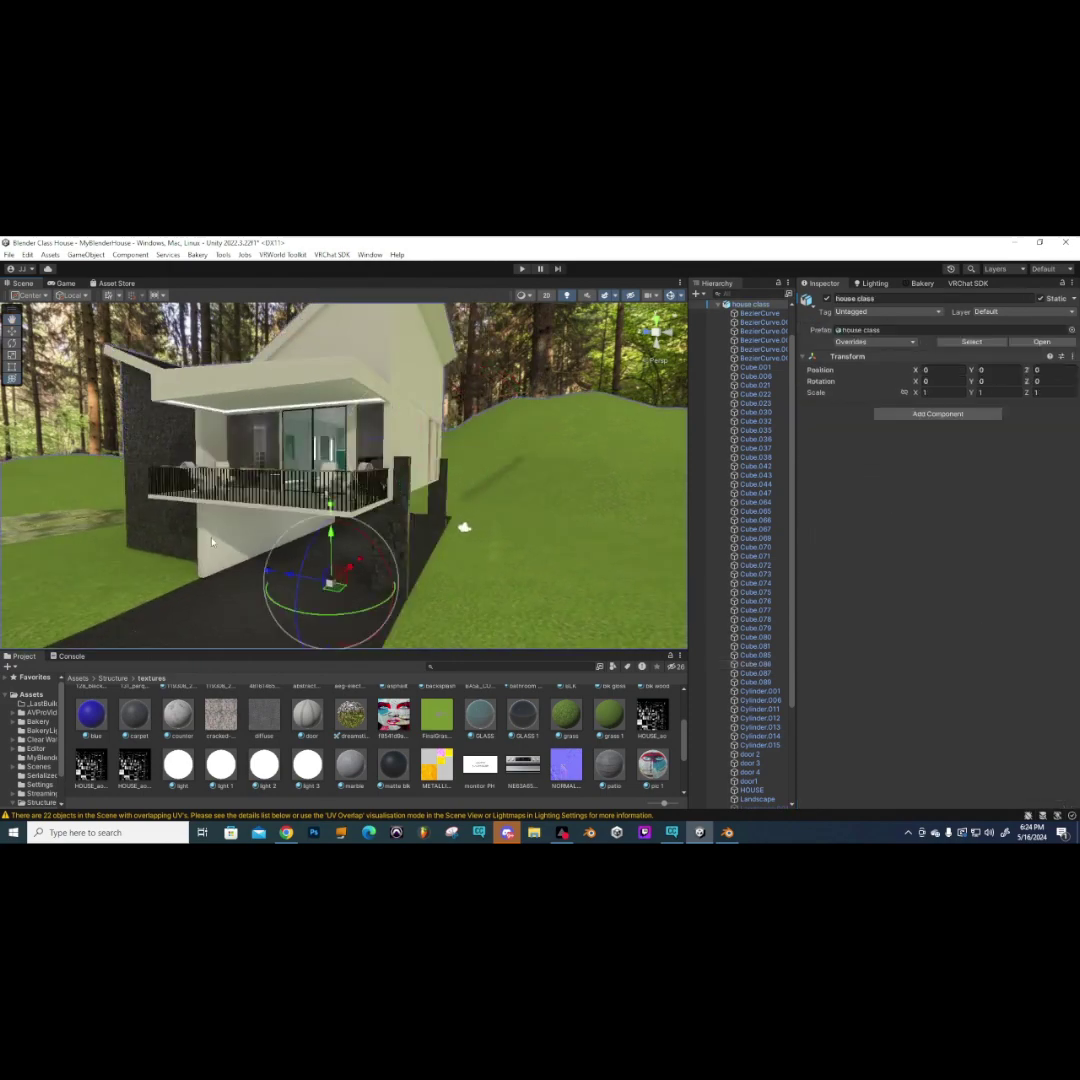
- Select the Wolf3D_Avatar figure on the grass, deactivate it, and clear the selection
left_click(211, 542)
left_click_drag(464, 527, 626, 583, "alt")
left_click_drag(467, 541, 254, 528, "alt")
left_click(249, 524)
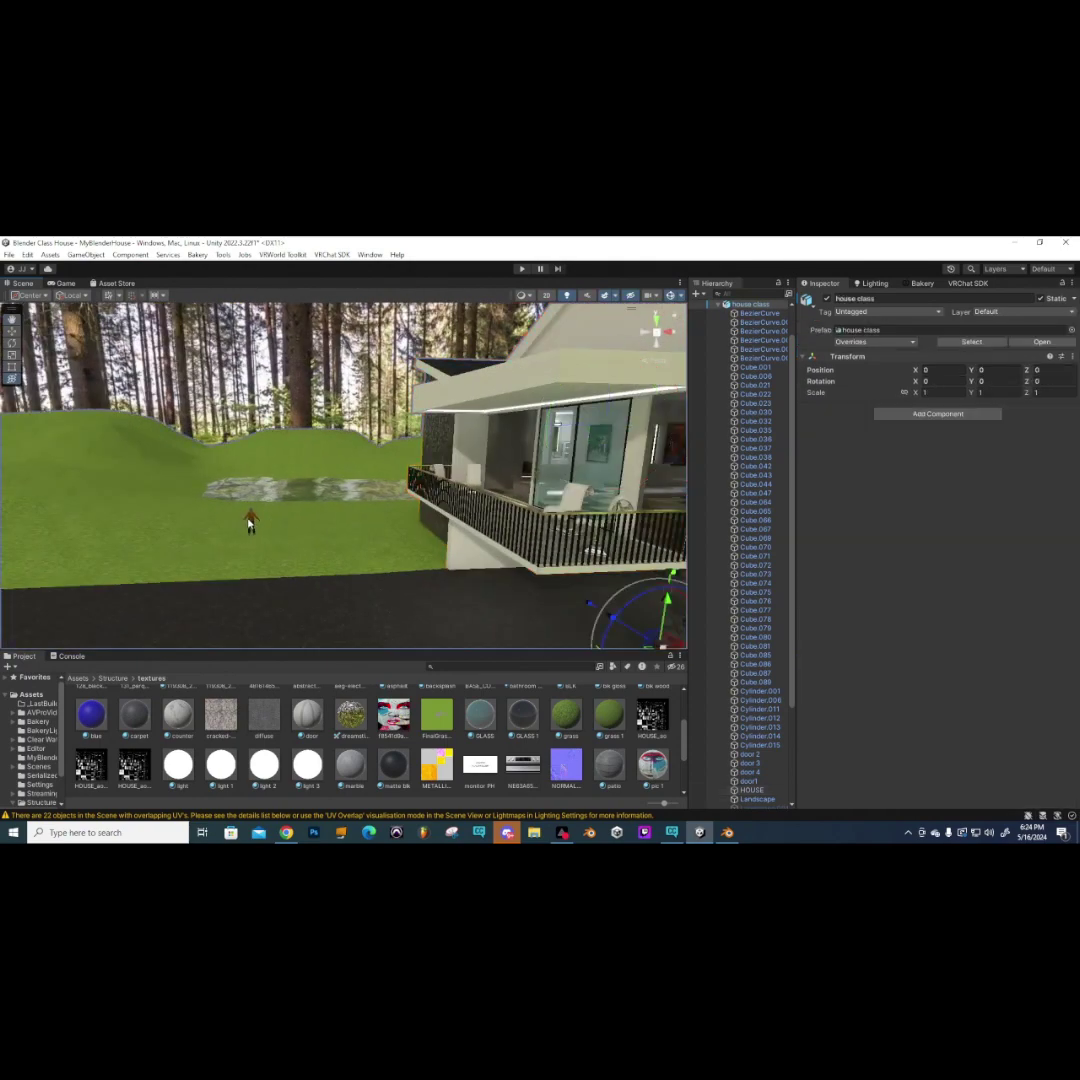
left_click(249, 524)
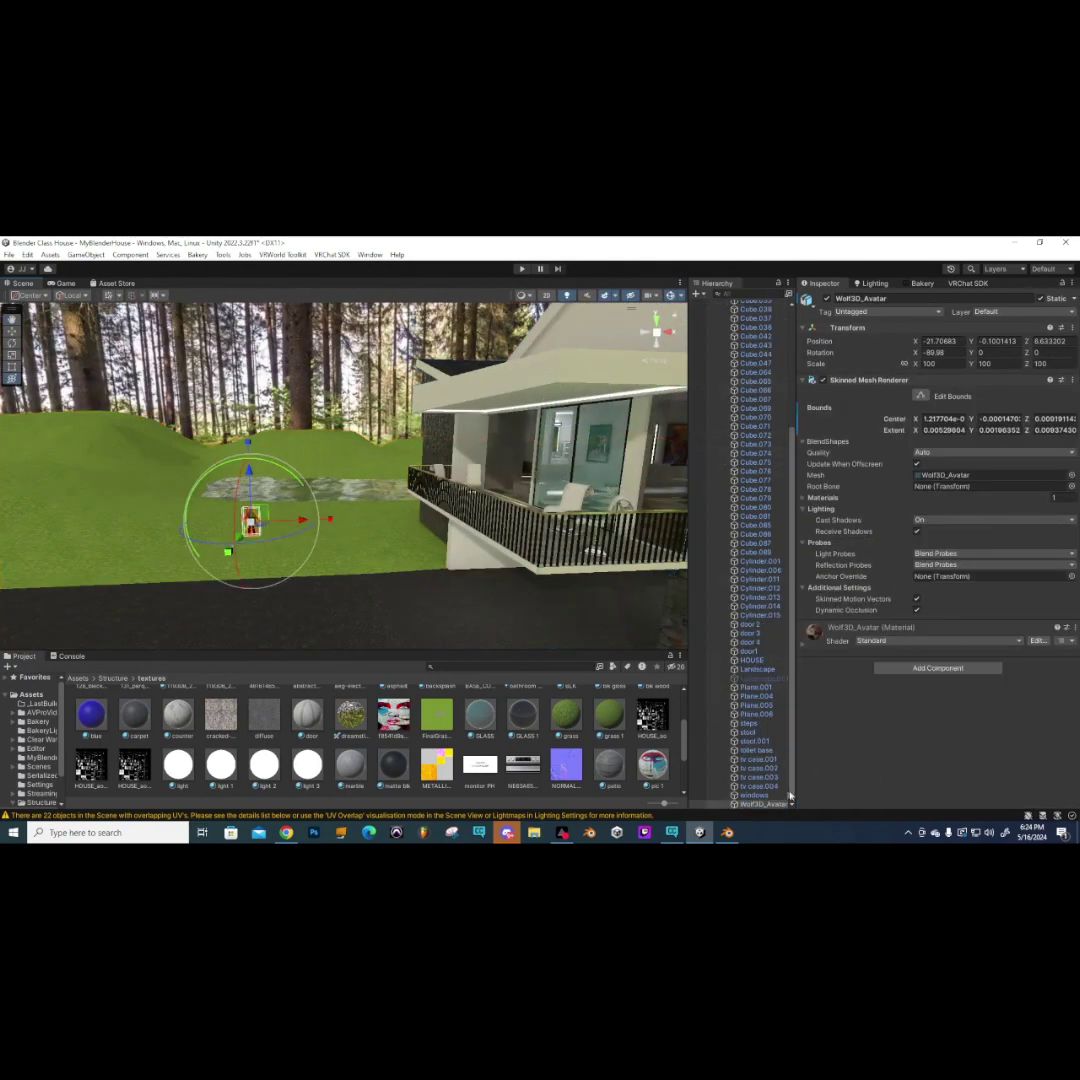
left_click(827, 299)
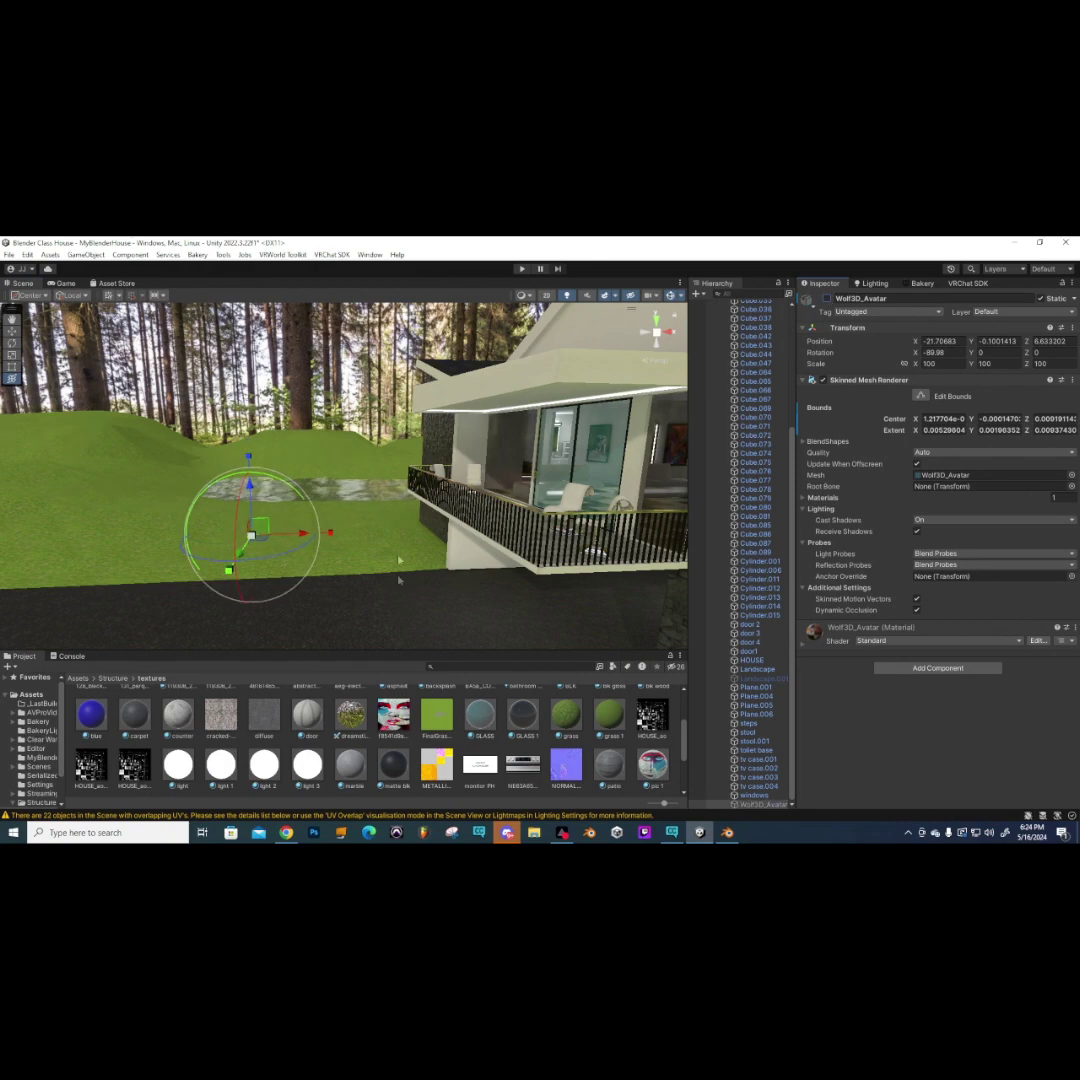
left_click(354, 612)
- Frame the house's front balcony and glass doors head-on
right_click_drag(354, 612, 415, 515)
middle_click_drag(415, 515, 381, 518)
scroll(384, 510, "up", 10)
scroll(387, 496, "down", 5)
scroll(364, 500, "down", 5)
scroll(362, 500, "up", 8)
scroll(354, 502, "down", 14)
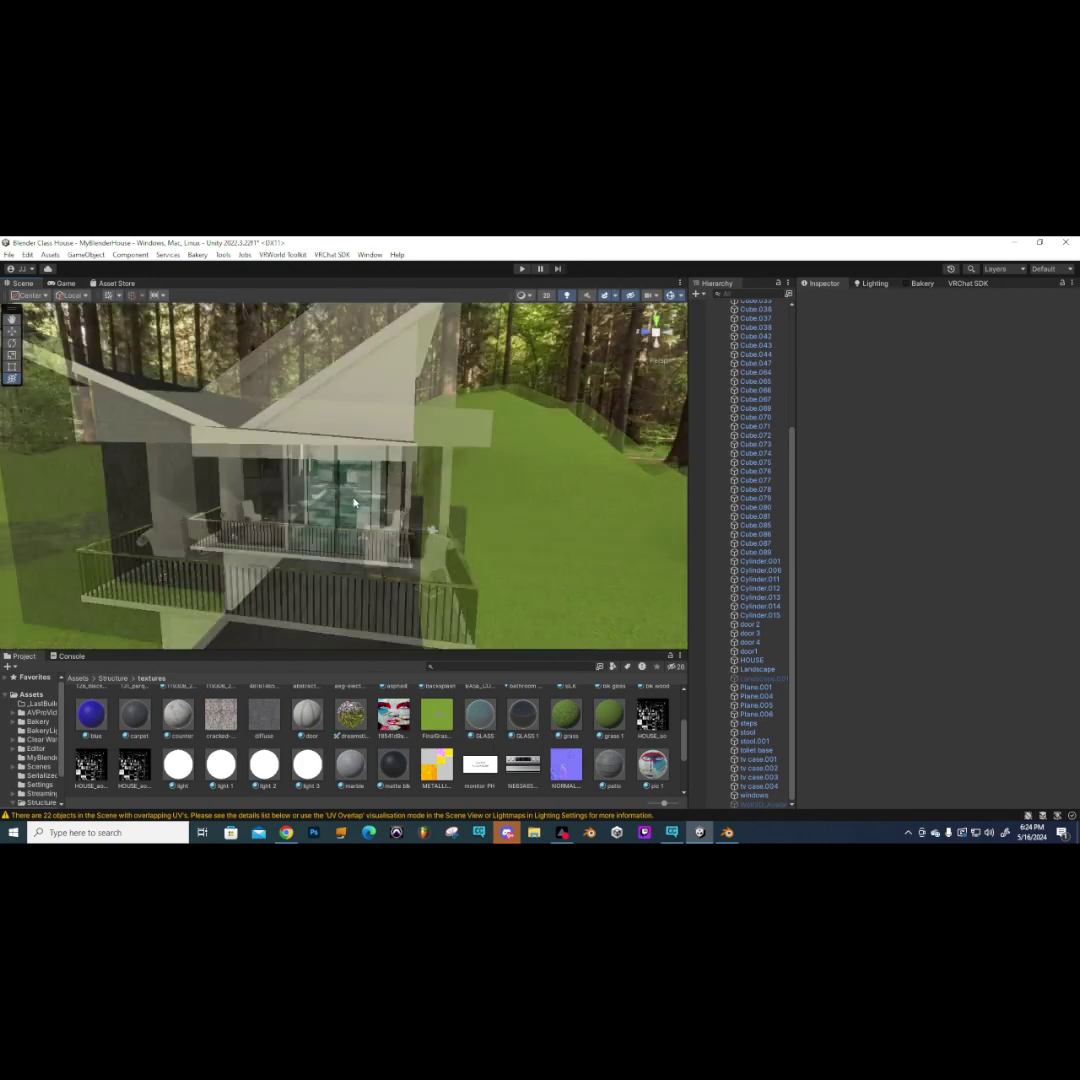
right_click_drag(345, 506, 607, 435)
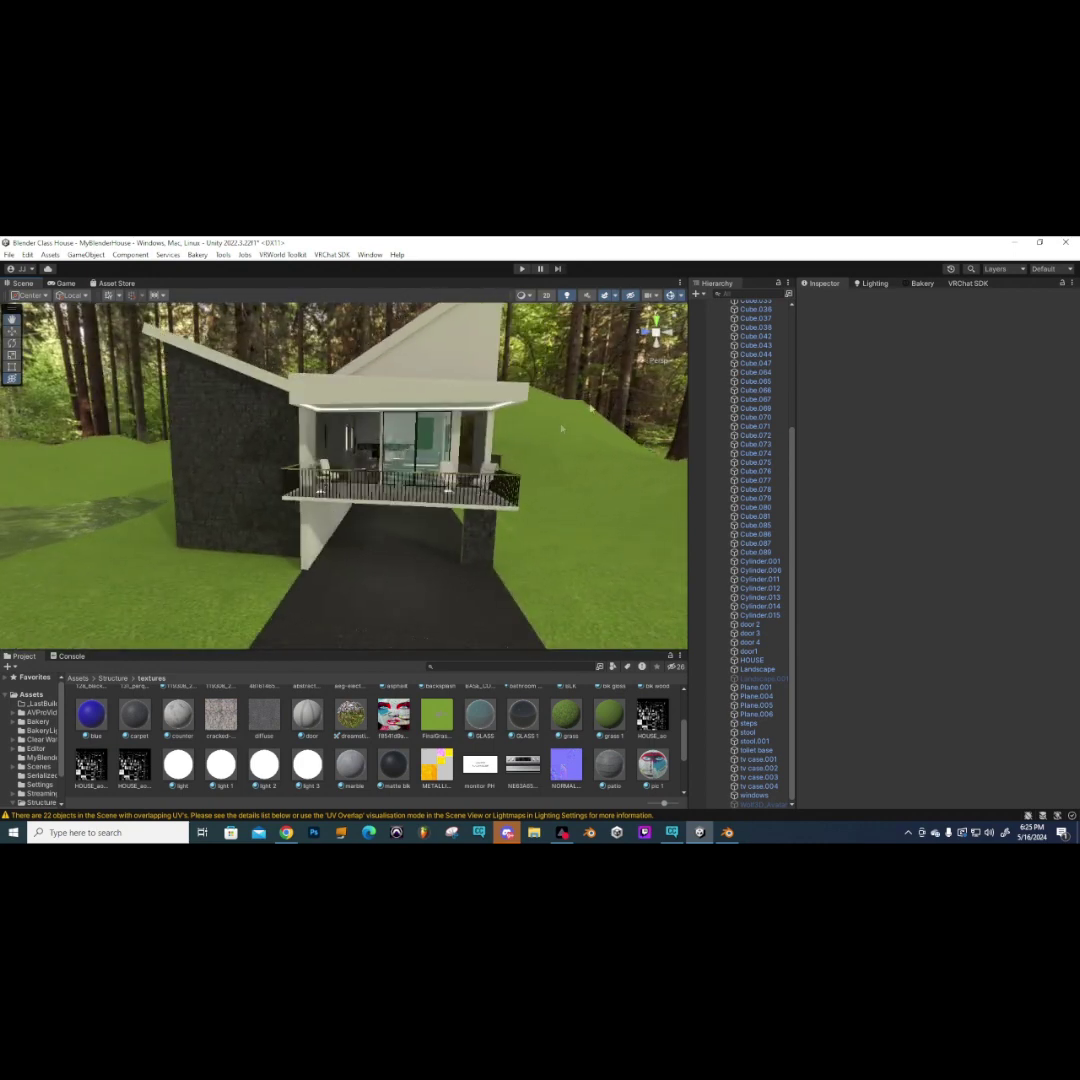
- Toggle the Scene view between isometric and perspective projection
left_click(654, 362)
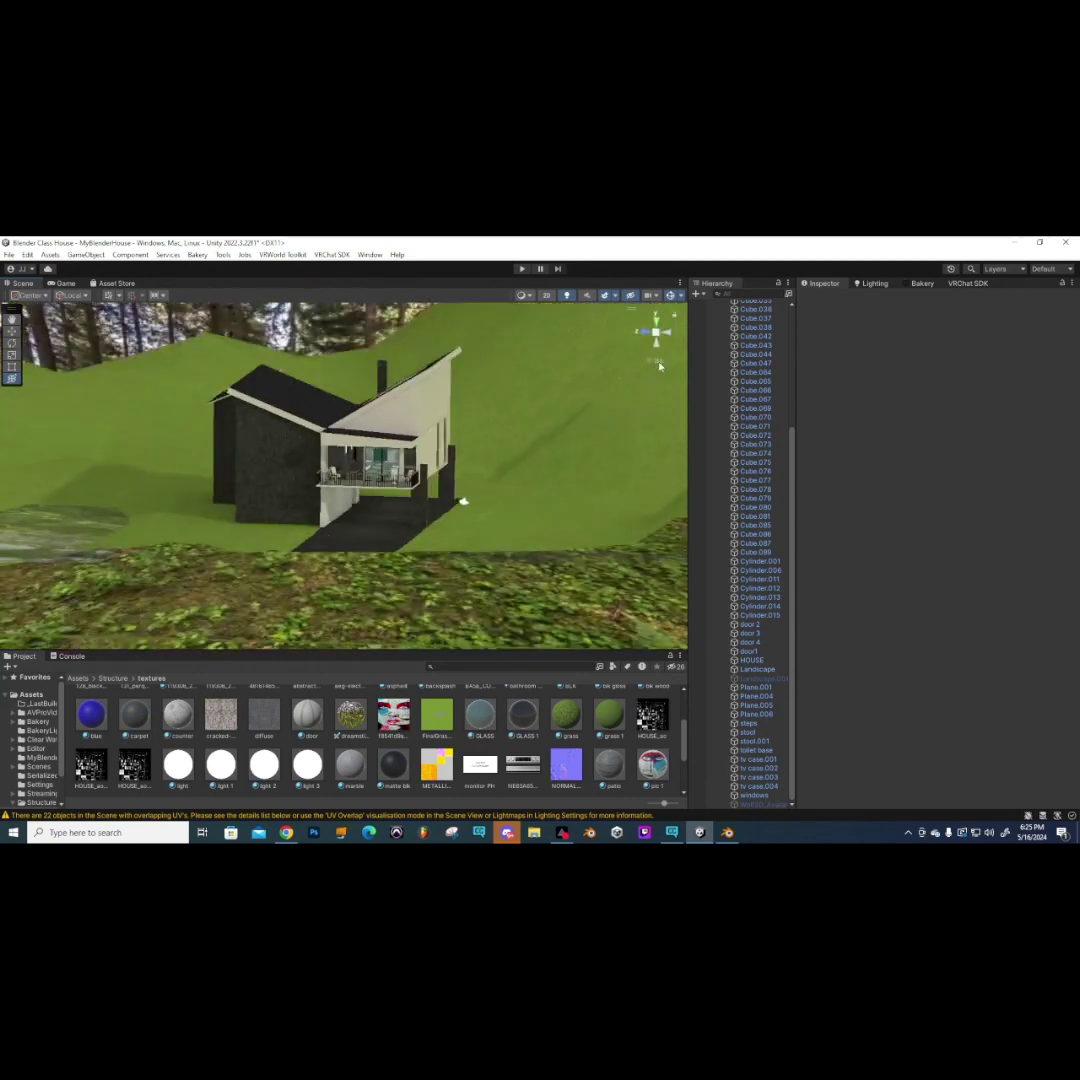
left_click(655, 362)
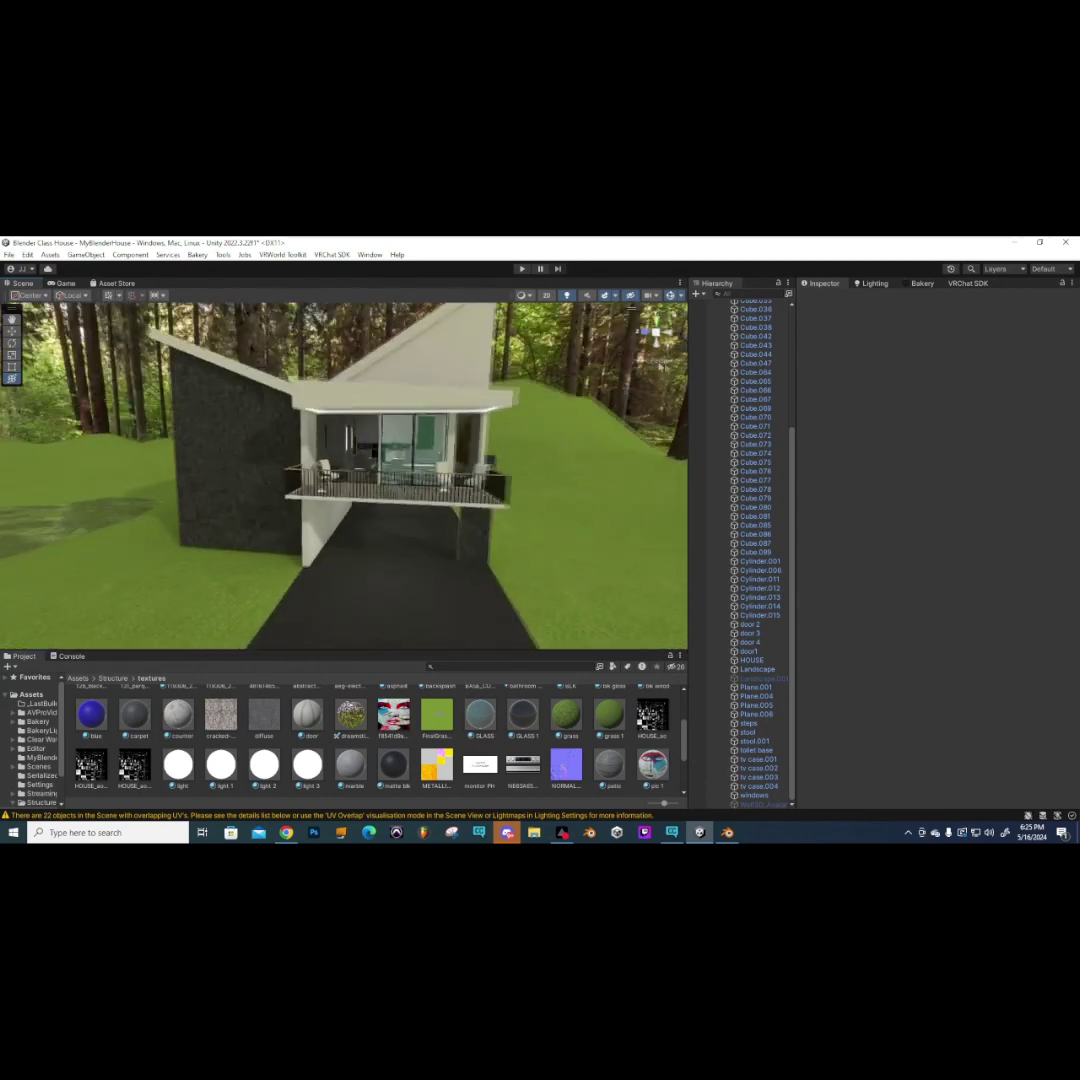
left_click(657, 363)
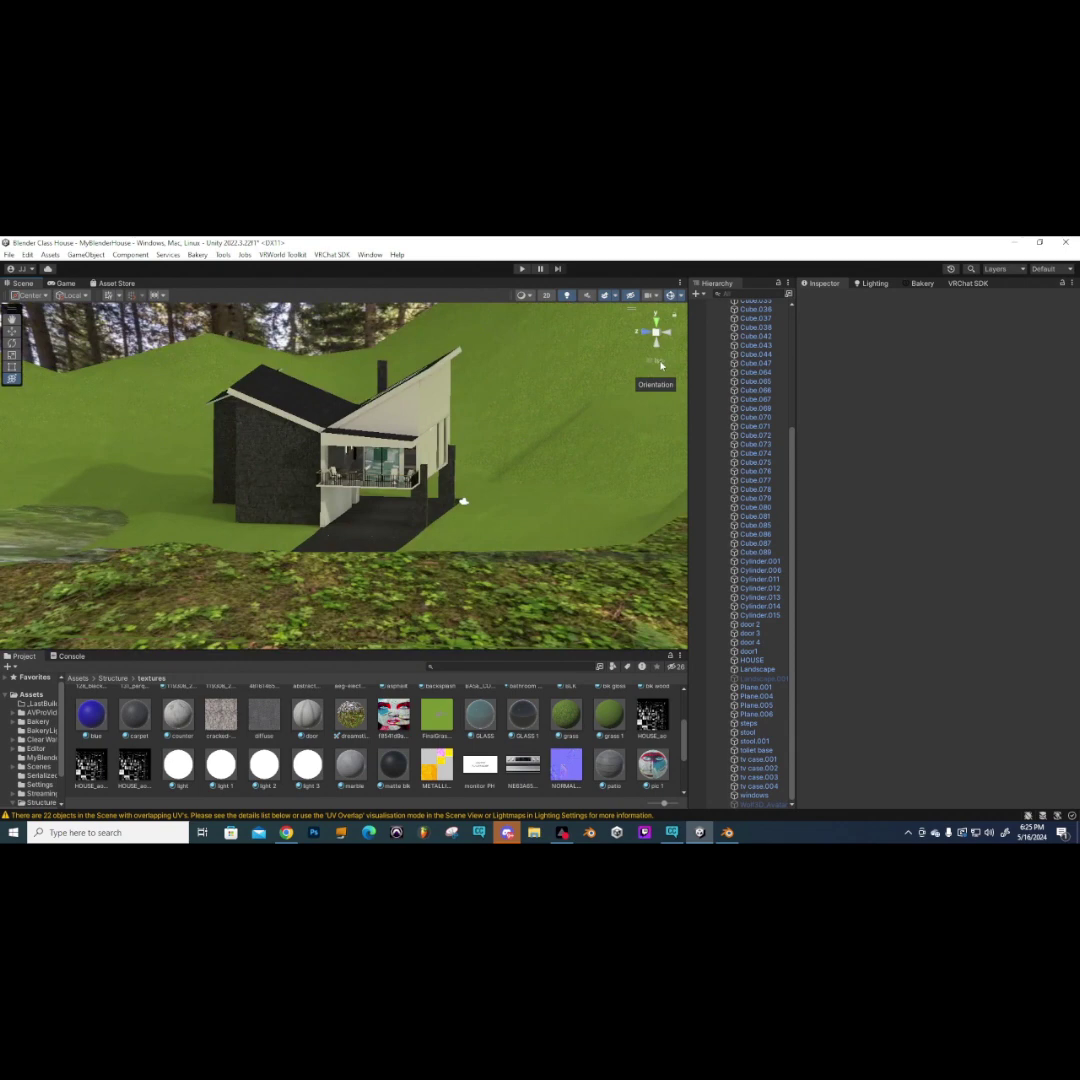
left_click(657, 363)
left_click(658, 363)
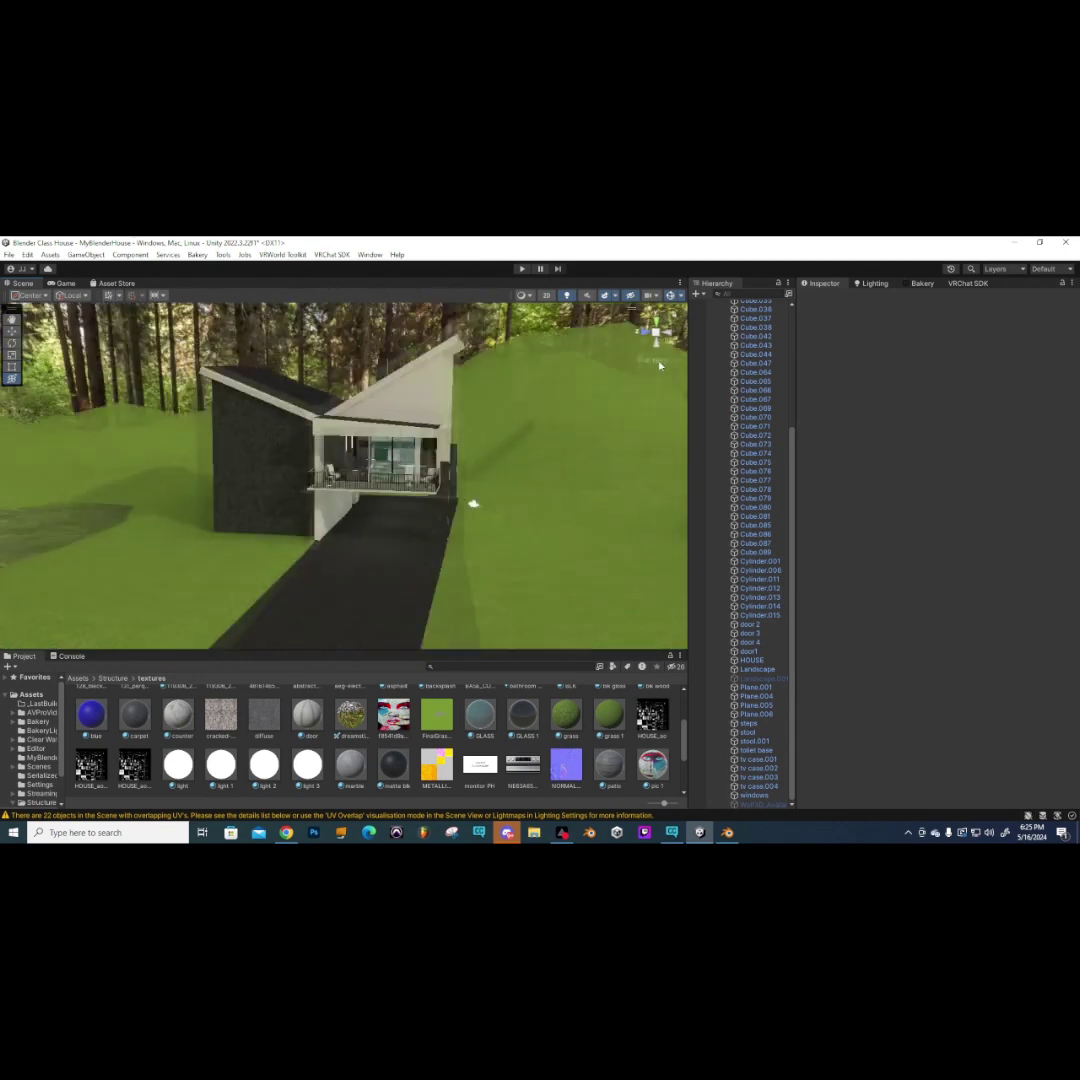
left_click(659, 363)
left_click(659, 365)
left_click(659, 365)
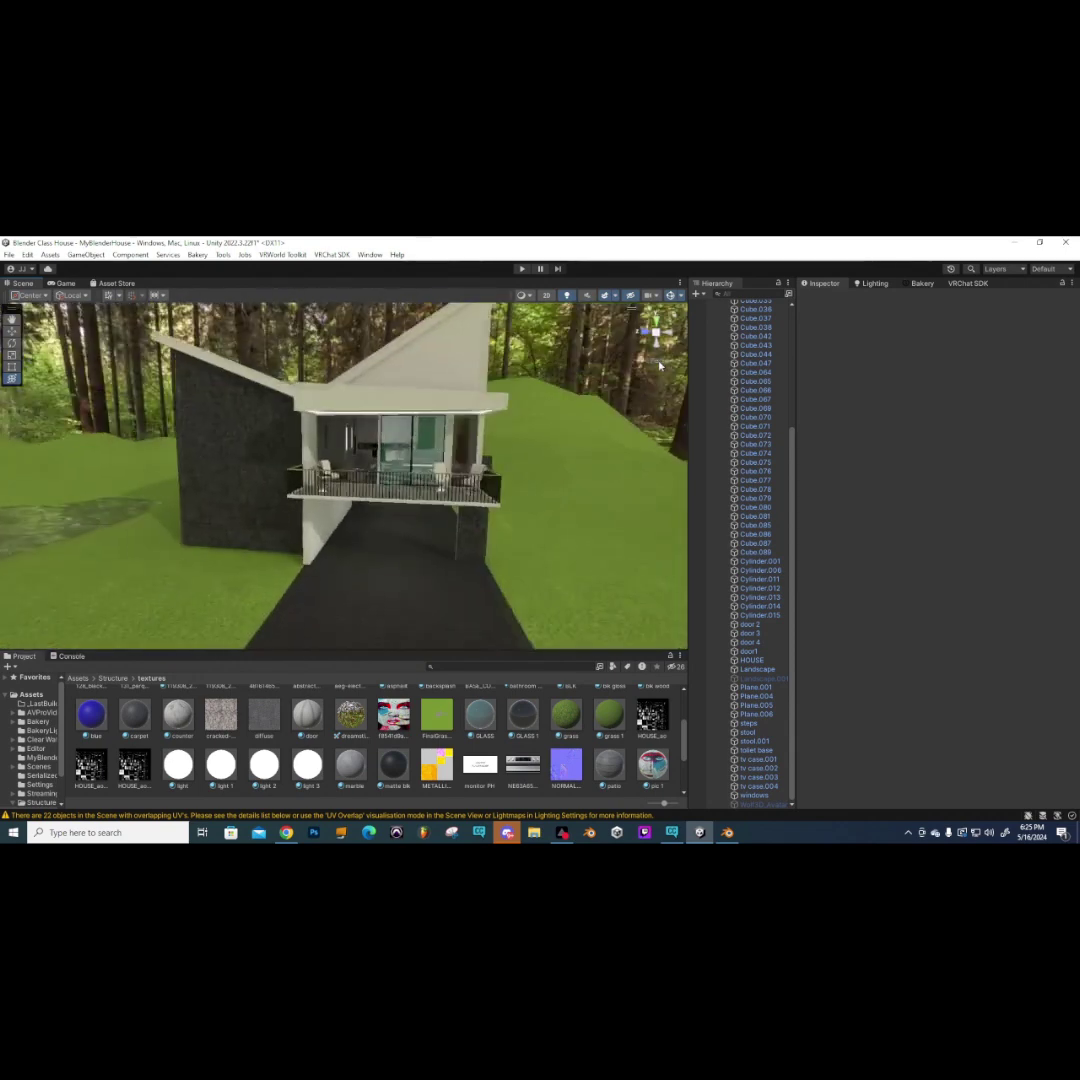
left_click(659, 365)
left_click(659, 365)
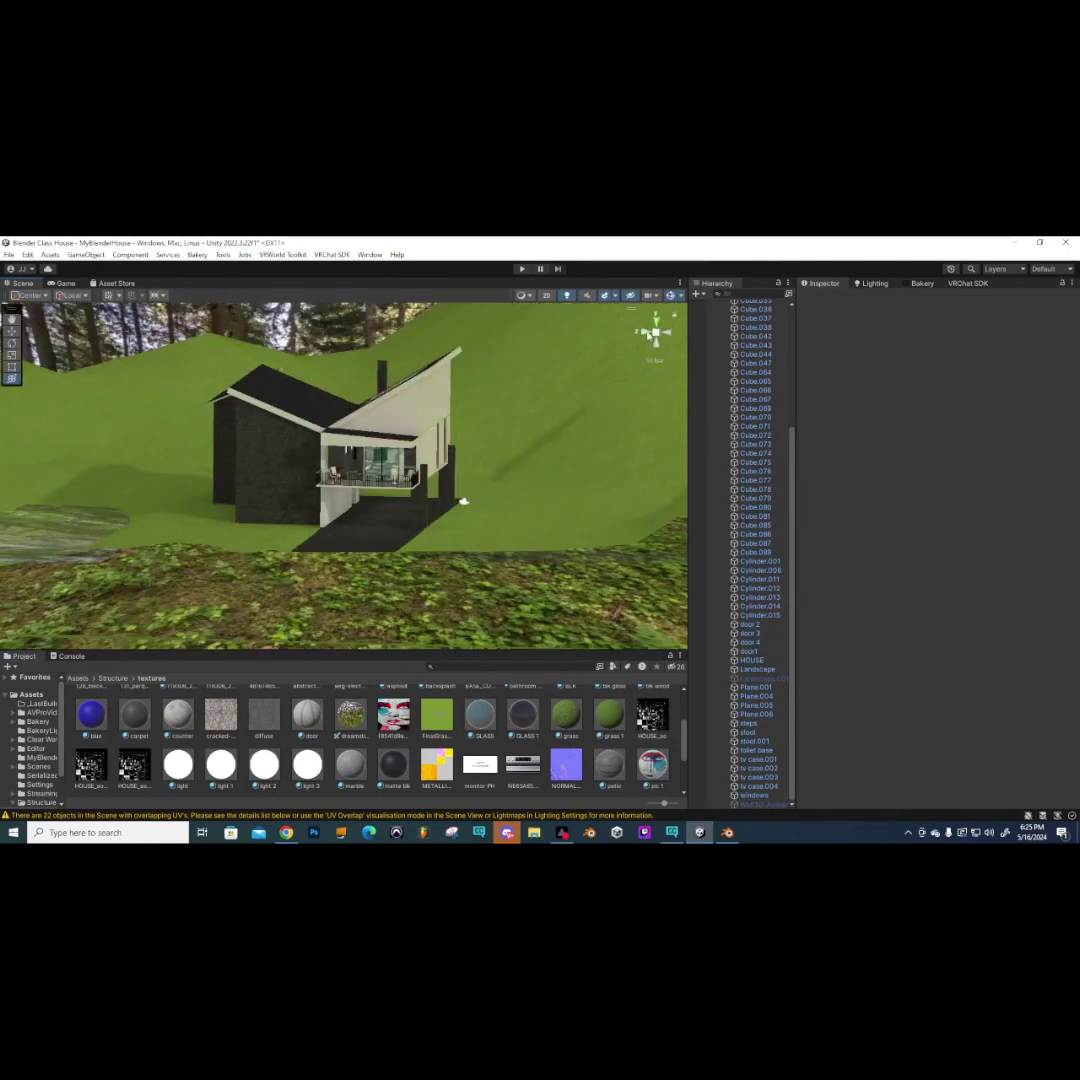
- Snap the scene gizmo to the straight-on Left view, zoom in, and open the GameObject menu
left_click(656, 334)
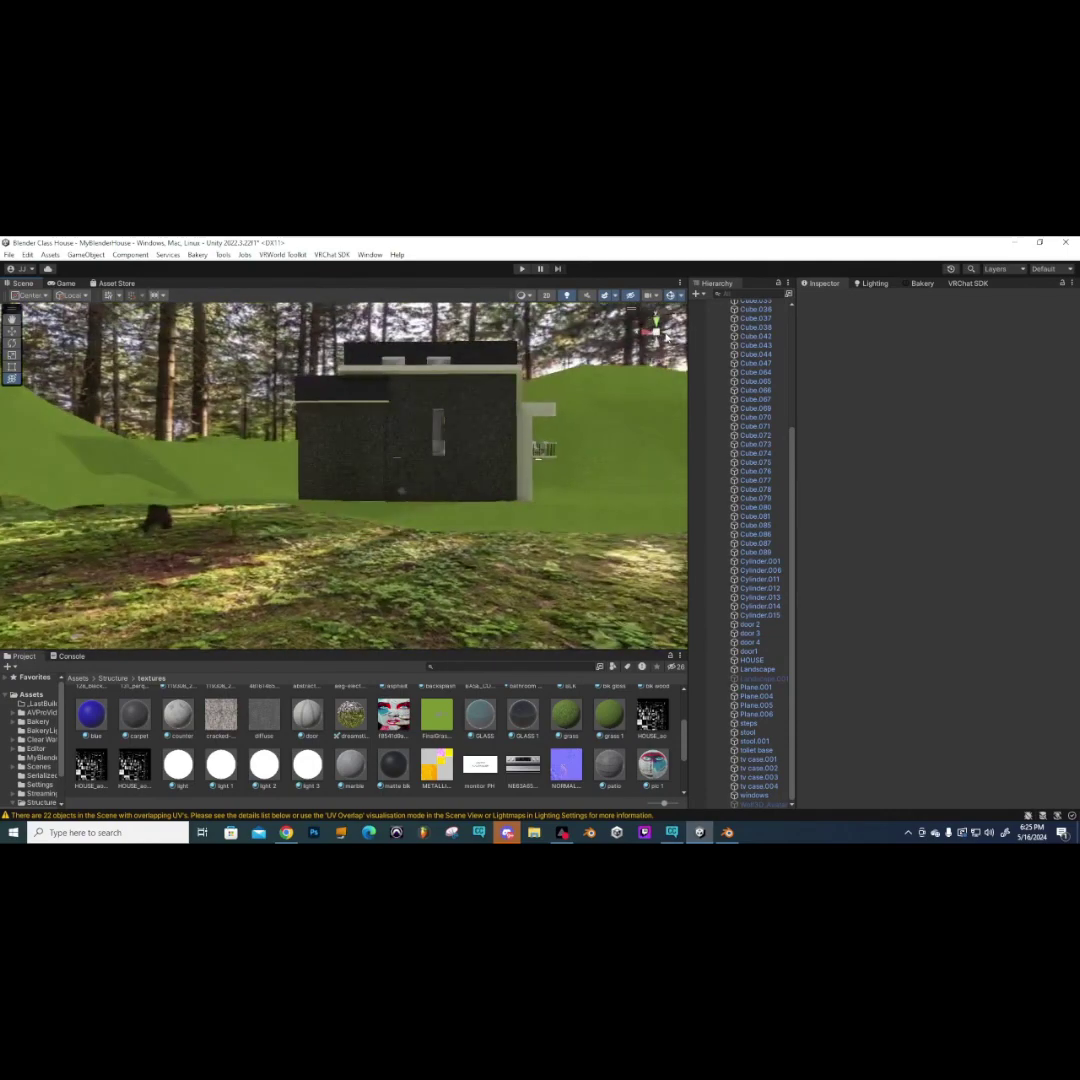
left_click(665, 338)
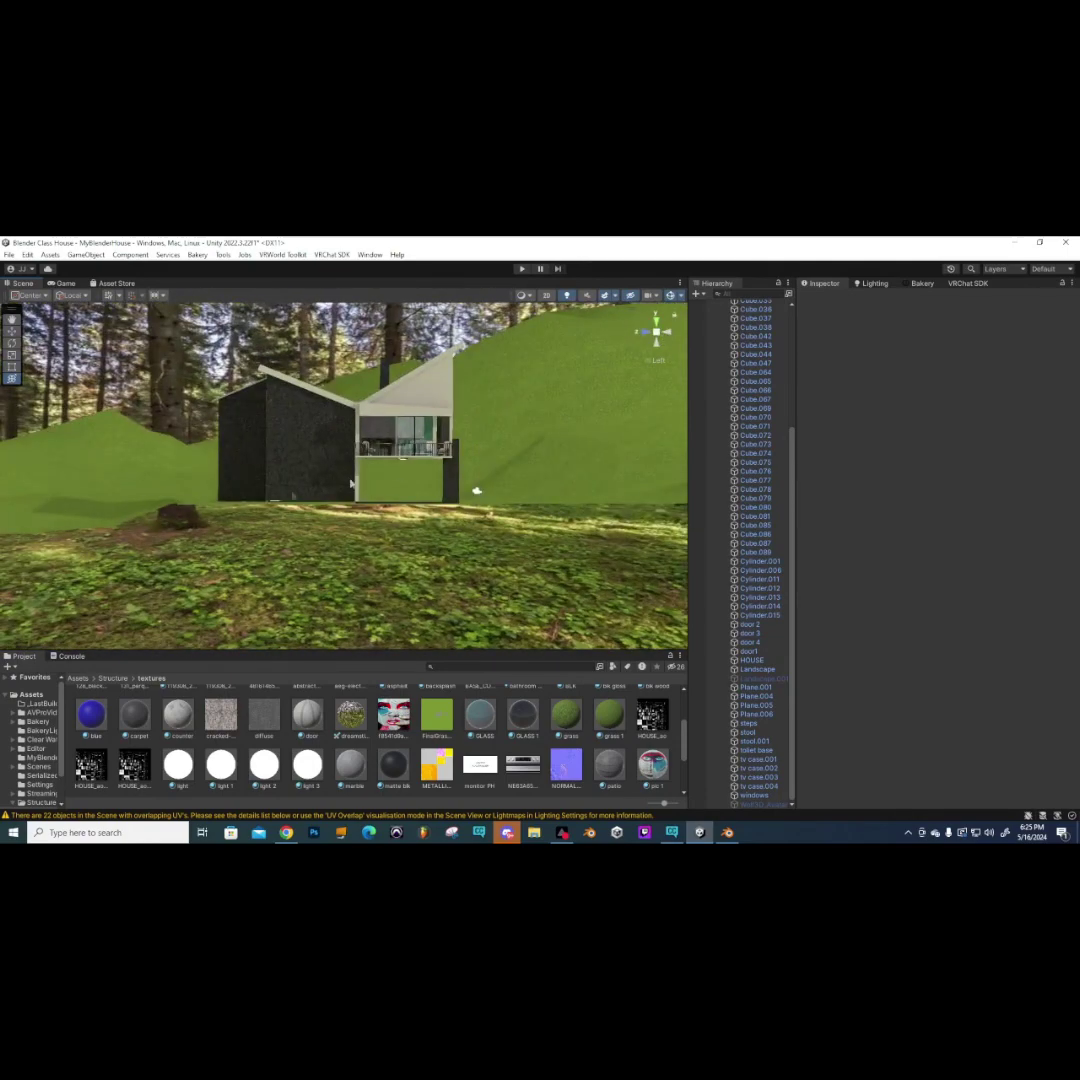
scroll(340, 495, "up", 3)
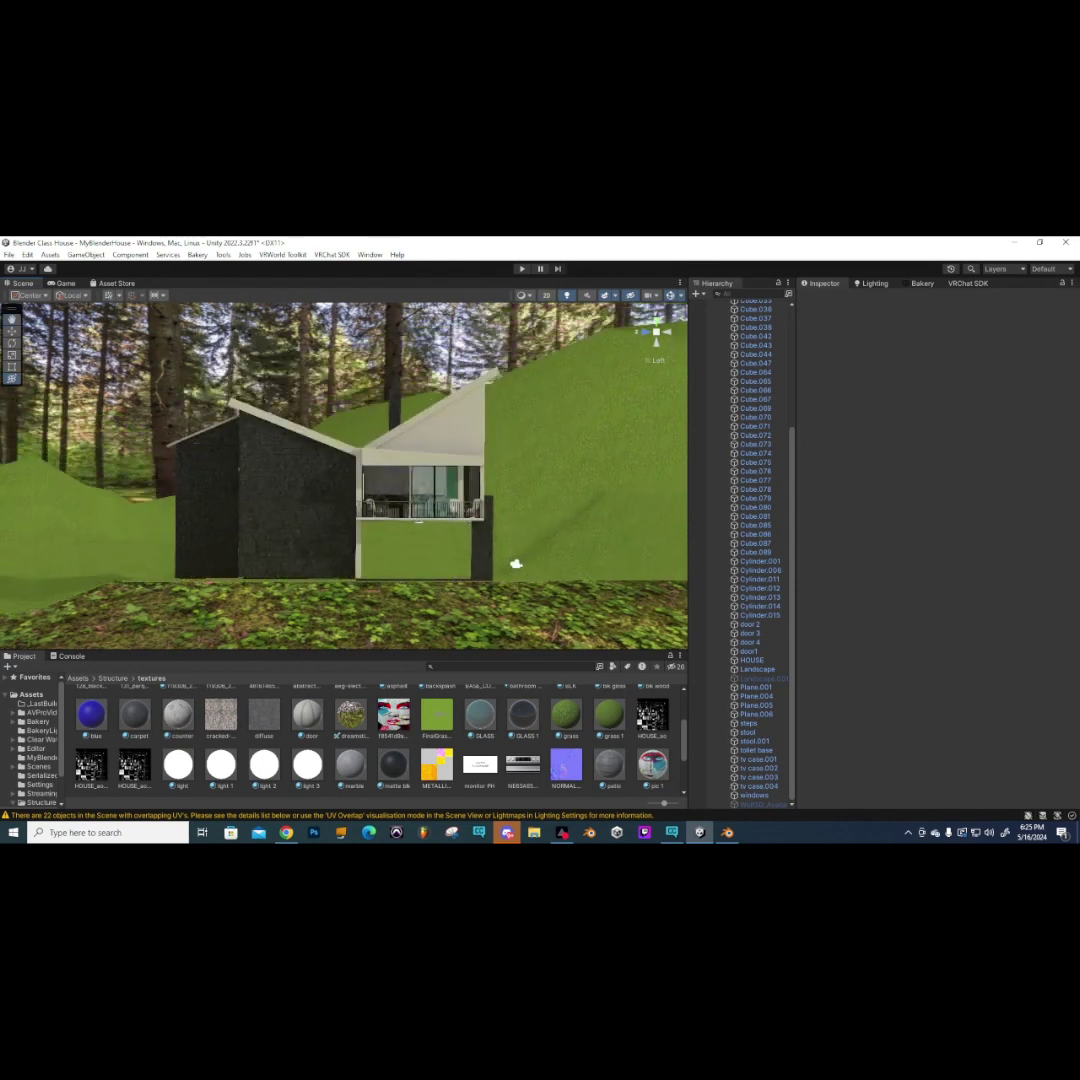
left_click(86, 255)
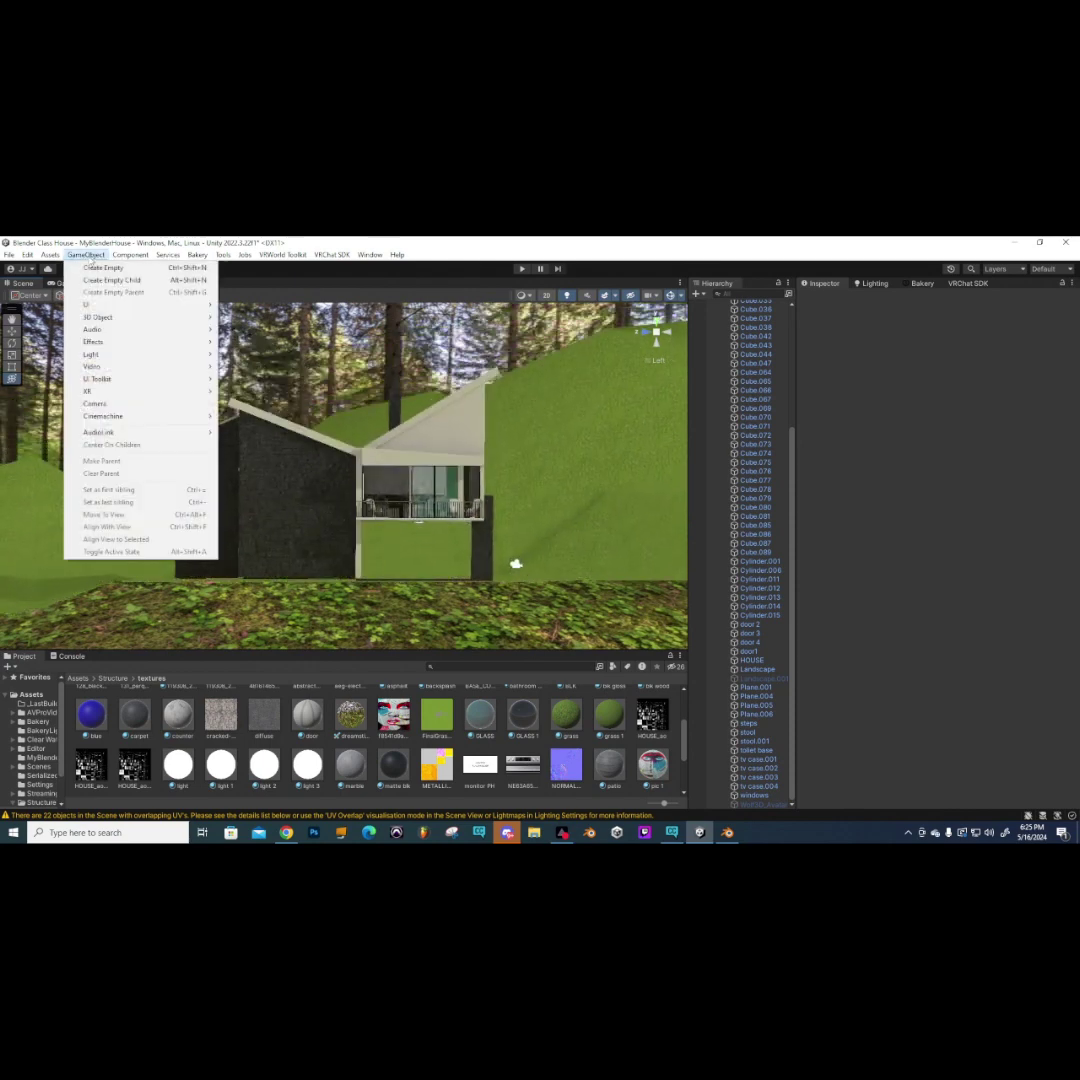
- Create a Reflection Probe from GameObject > Light and drag it toward the house front at Z -4.14
mouse_move(118, 358)
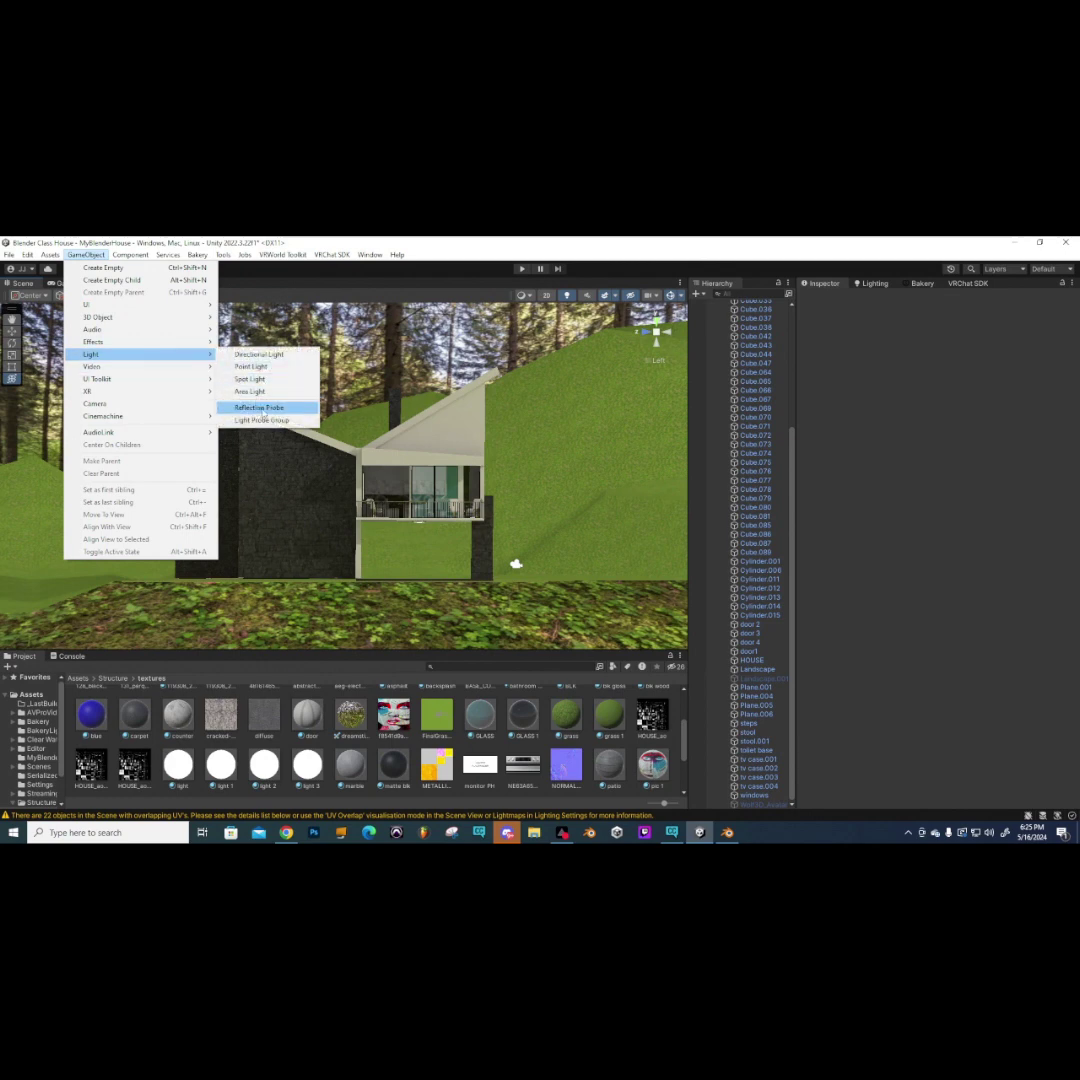
left_click(264, 408)
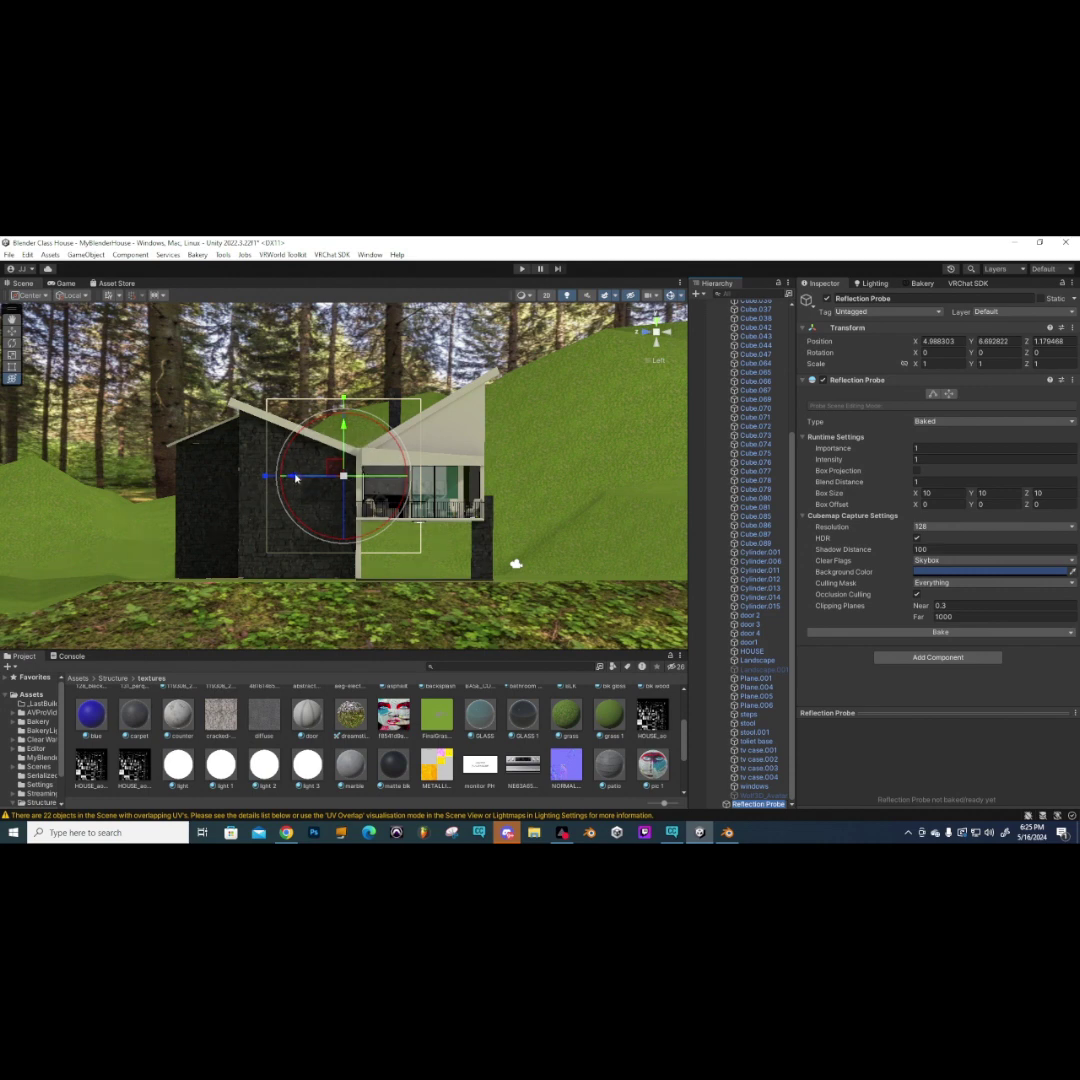
left_click_drag(296, 481, 385, 480)
- Zoom in on the probe at the balcony windows and turn on editing of its box bounds
scroll(407, 503, "up", 2)
middle_click_drag(407, 503, 313, 454)
scroll(284, 499, "up", 3)
scroll(284, 499, "down", 1)
scroll(341, 470, "up", 4)
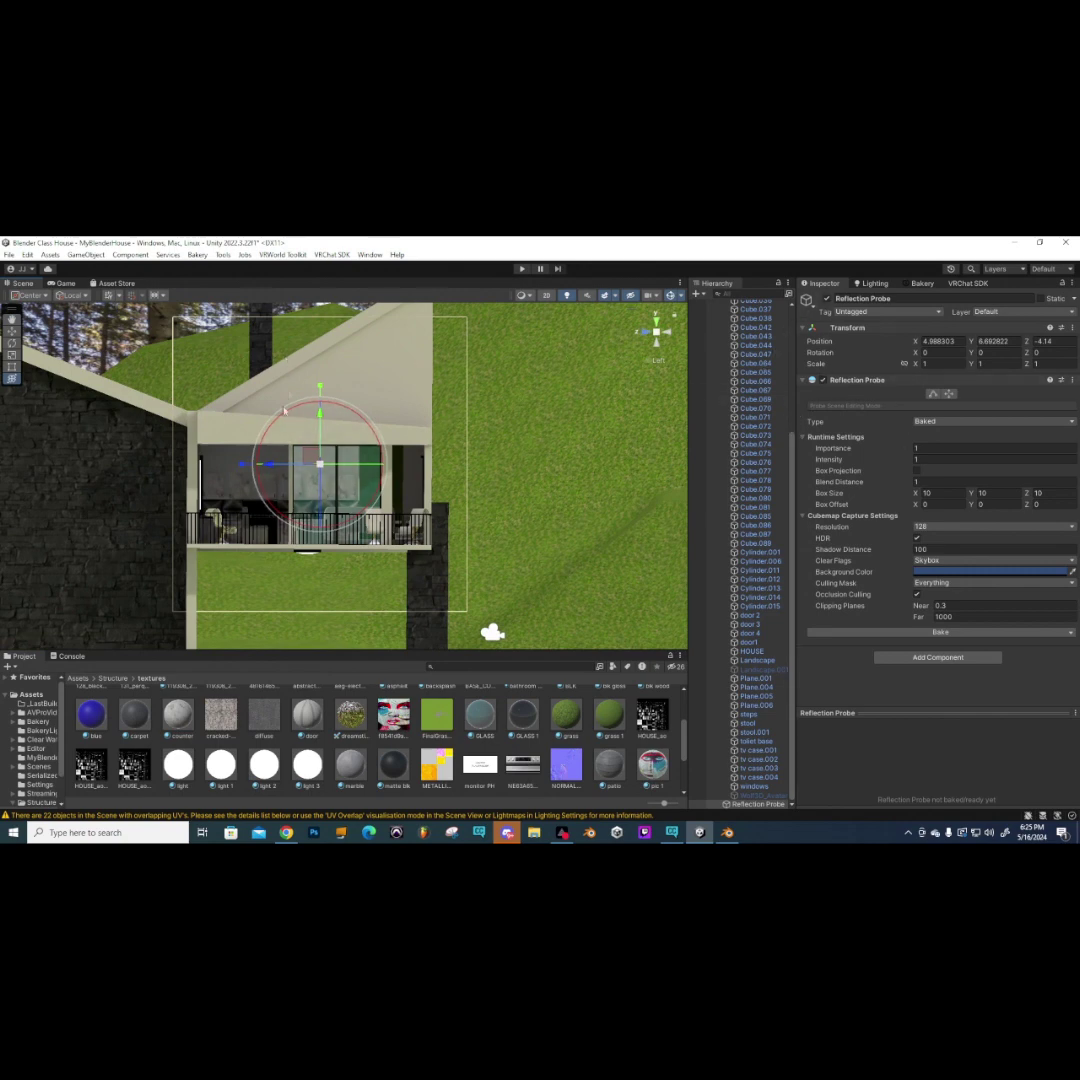
scroll(289, 395, "down", 1)
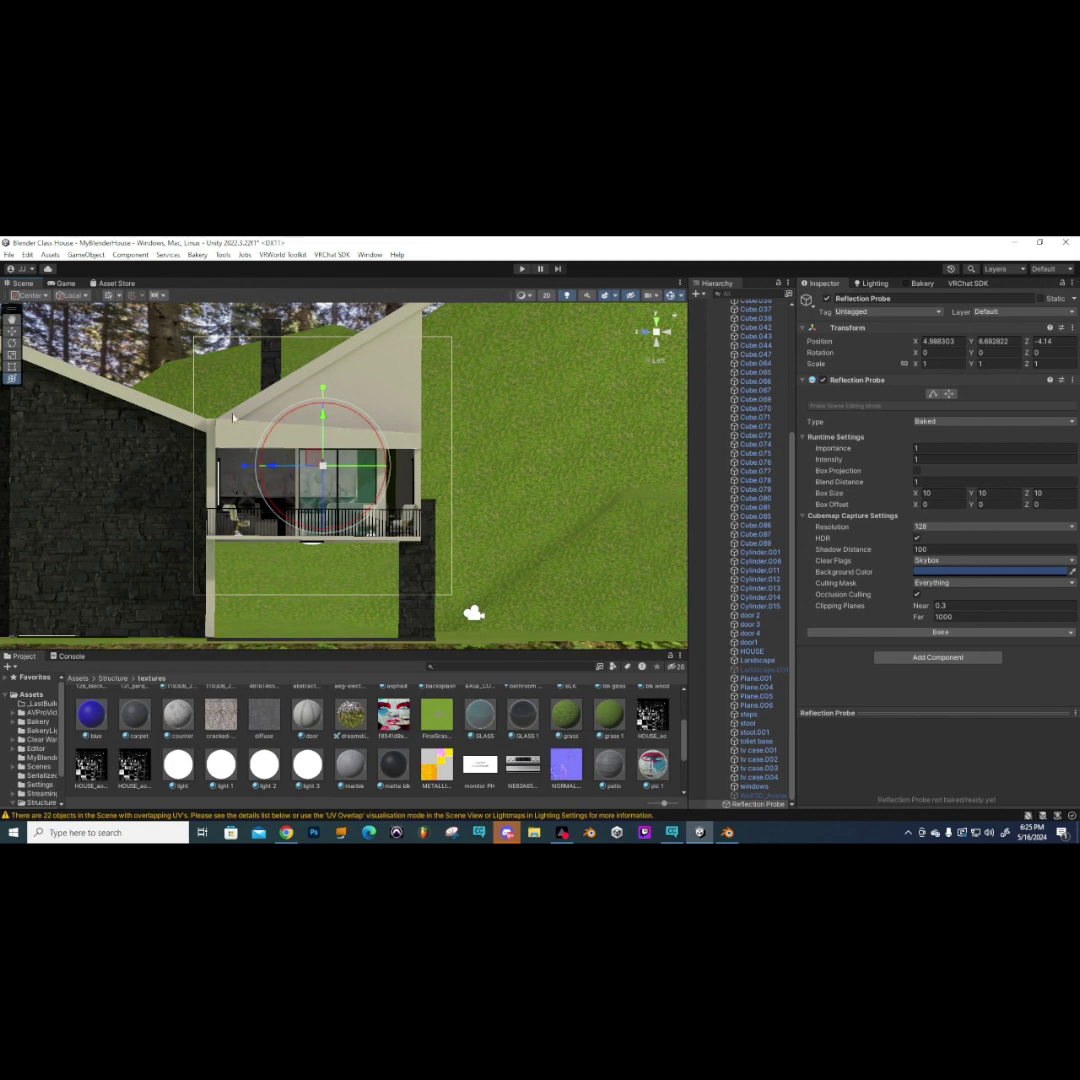
left_click(932, 395)
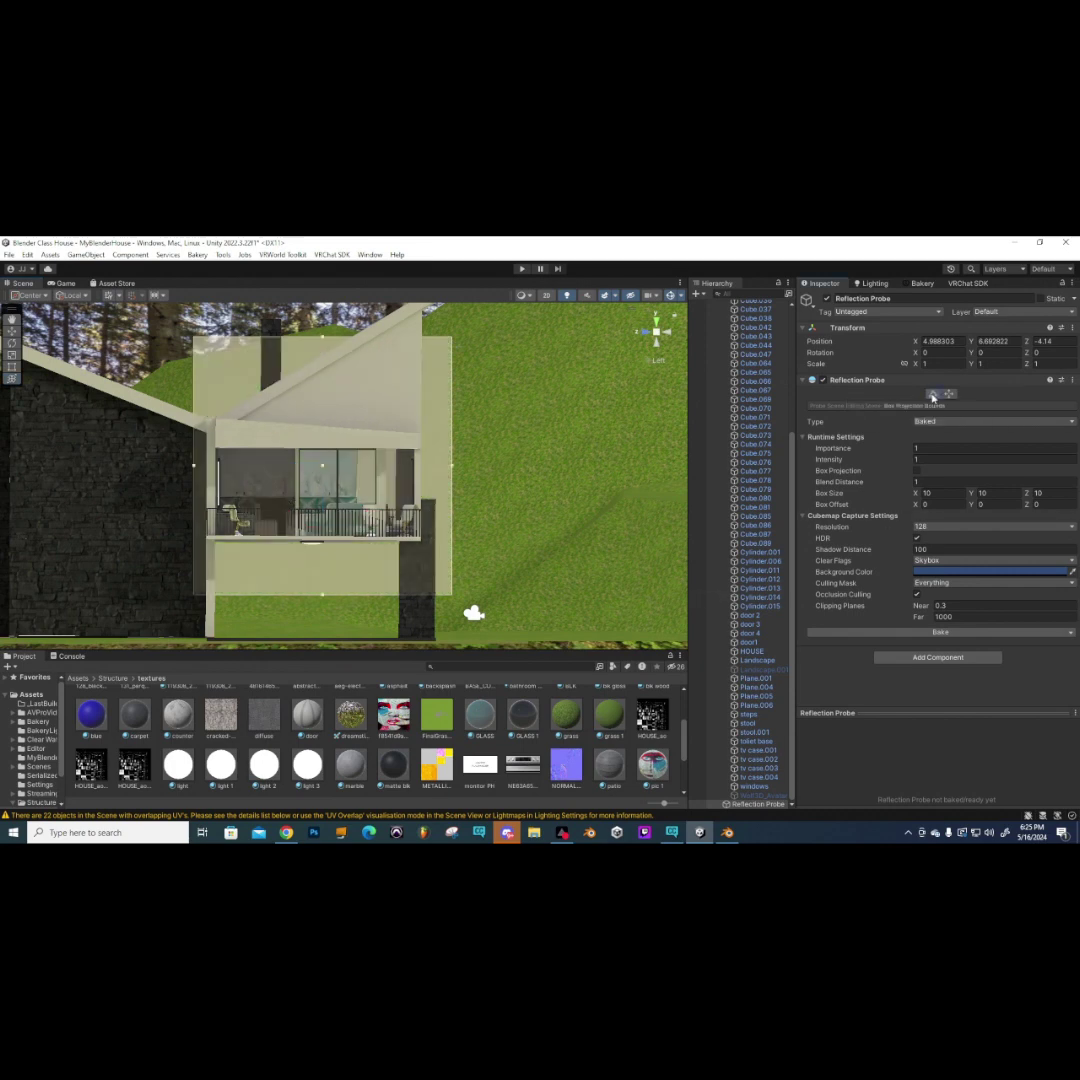
- Raise the probe box's bottom face and pull both side faces inward to fit the house
left_click_drag(322, 598, 328, 541)
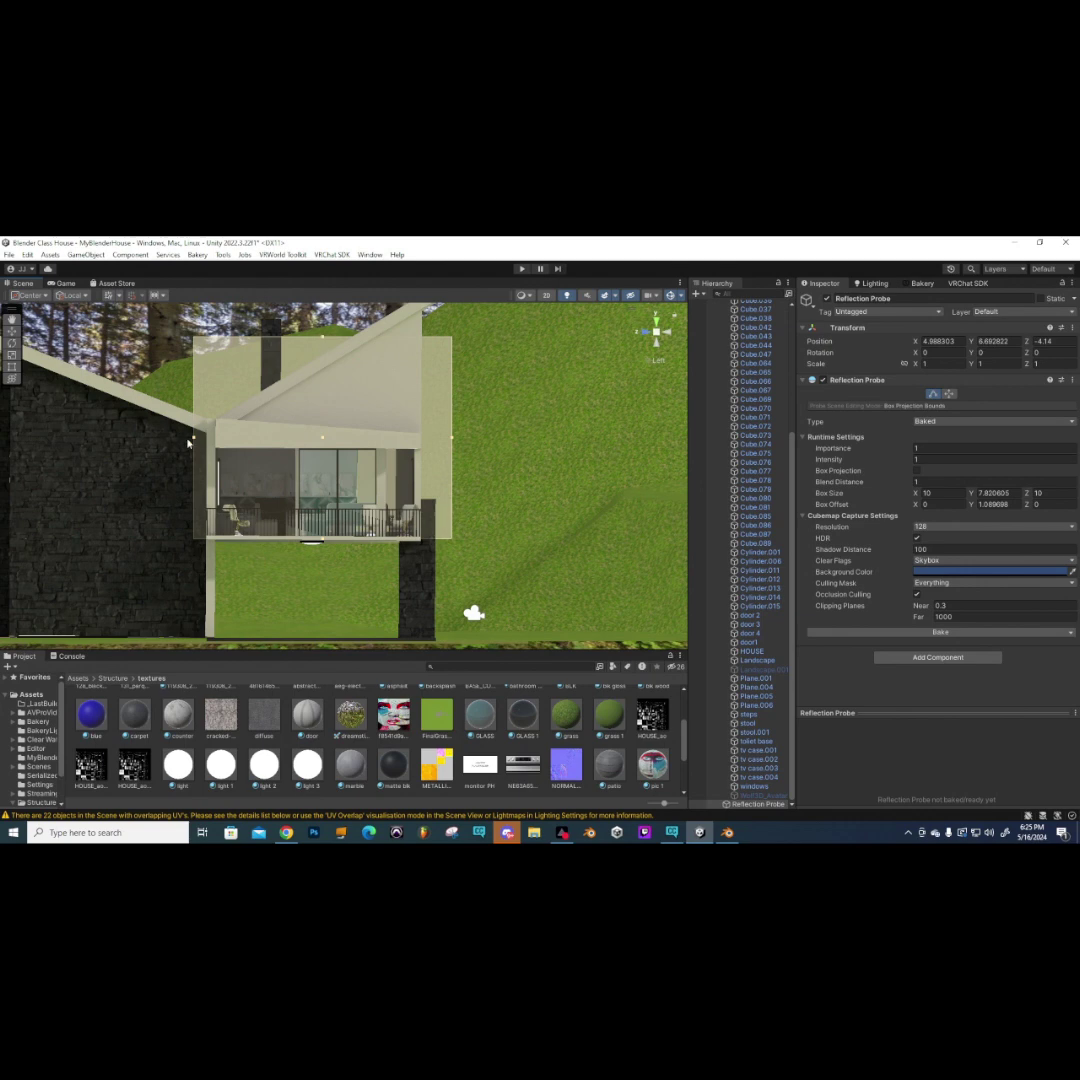
left_click_drag(195, 440, 210, 440)
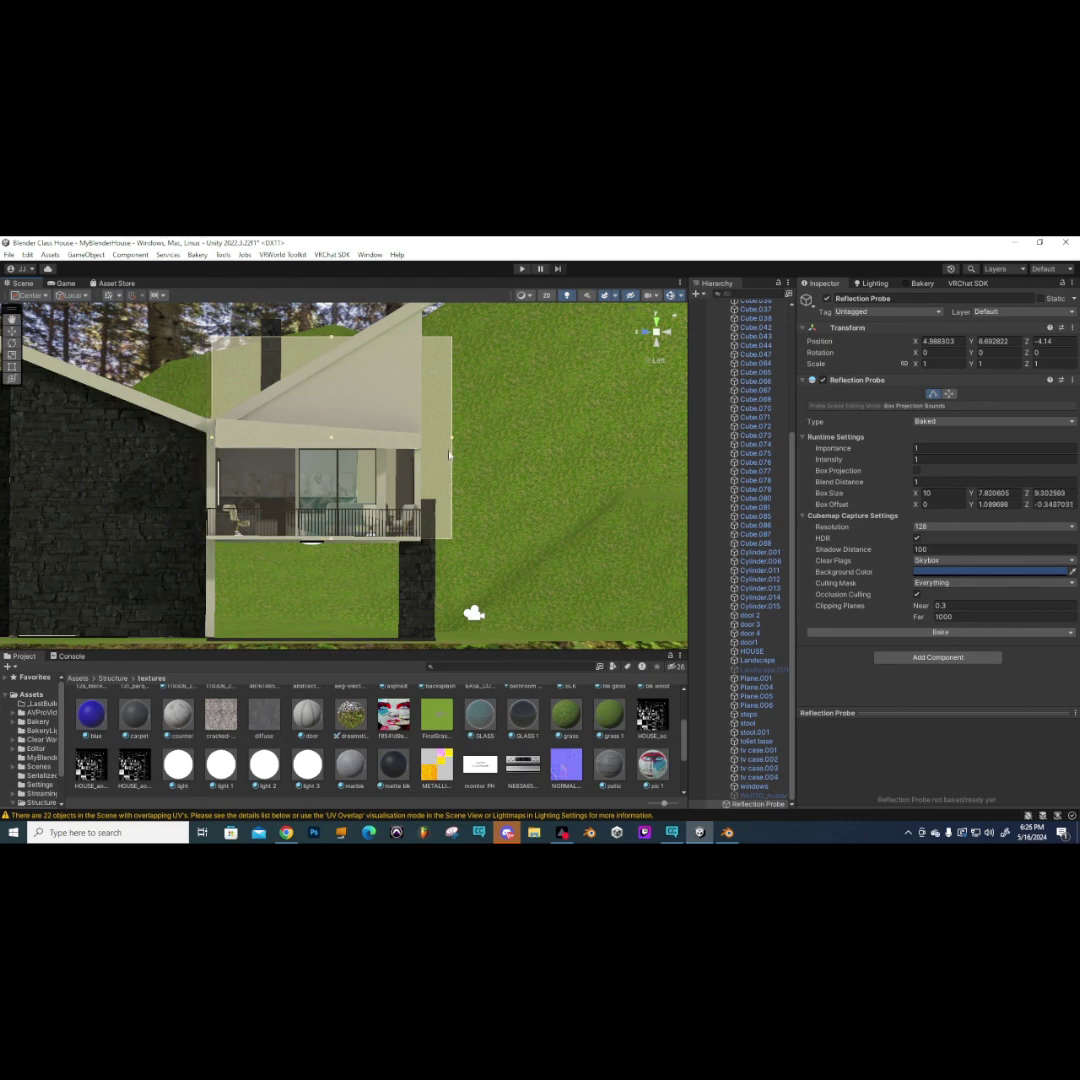
left_click_drag(453, 443, 422, 443)
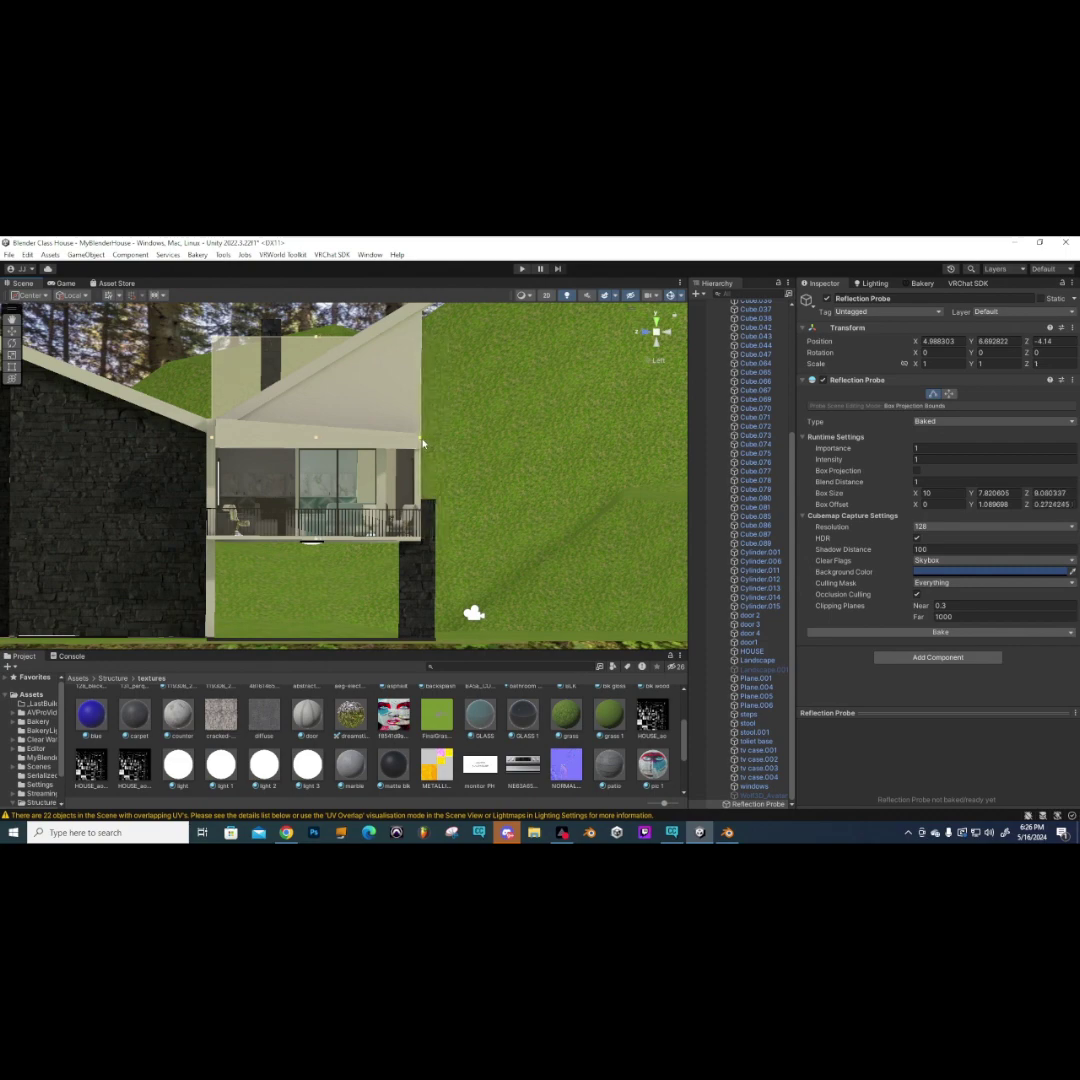
- Turn off box editing and move the Reflection Probe left along X
left_click(667, 335)
scroll(400, 460, "down", 5)
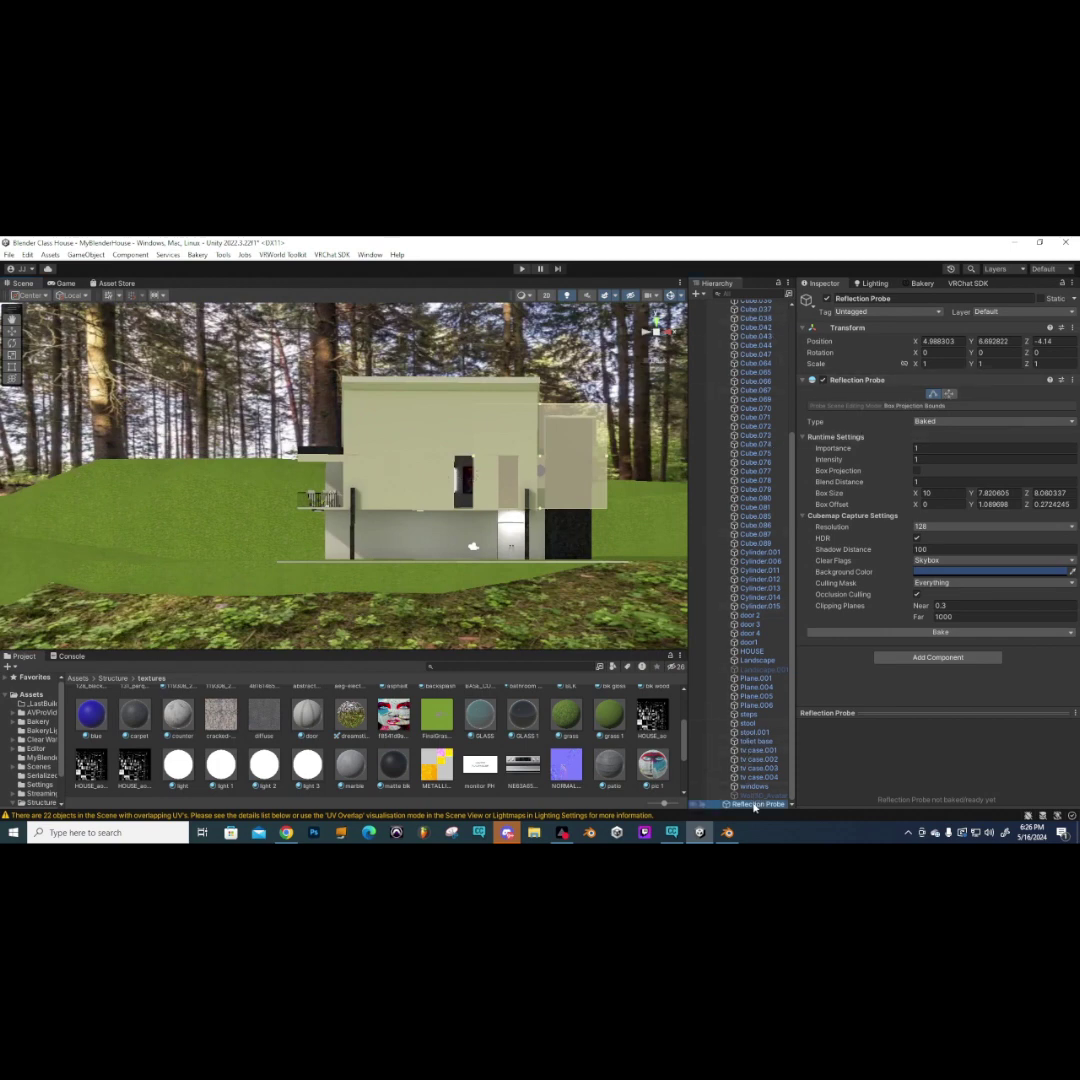
left_click(934, 394)
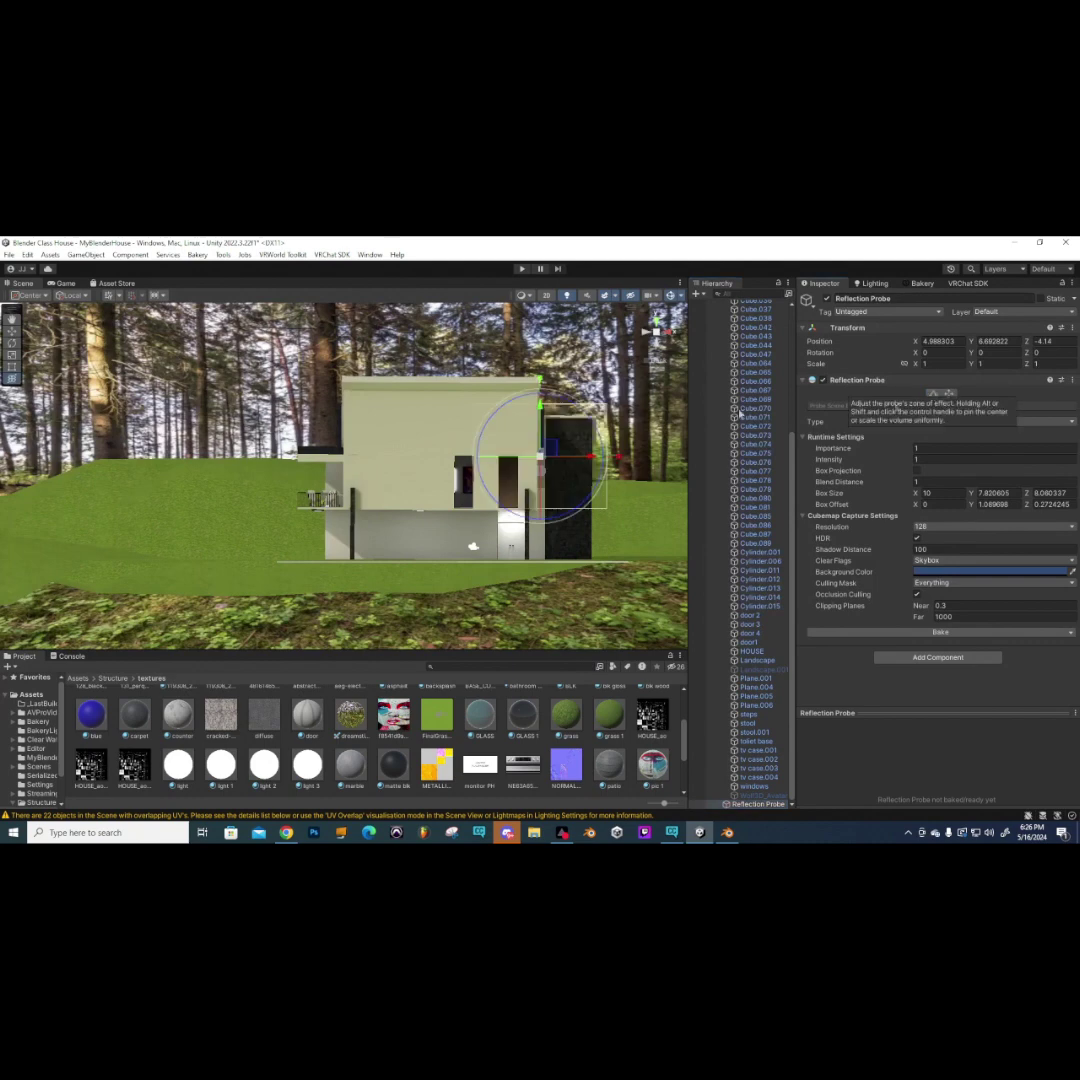
left_click_drag(593, 458, 487, 459)
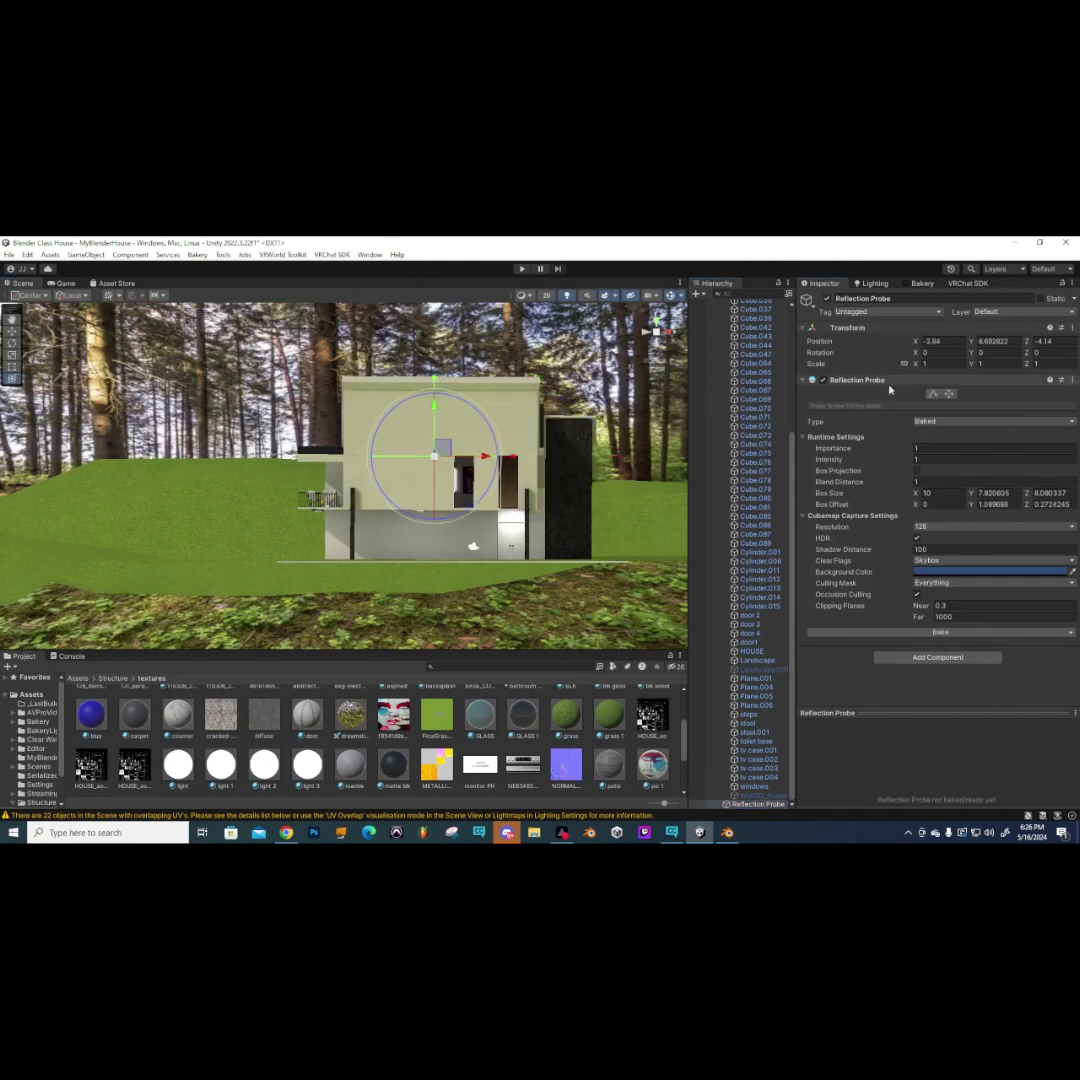
- Re-enable box editing and stretch the probe box right and left across the house
left_click(933, 394)
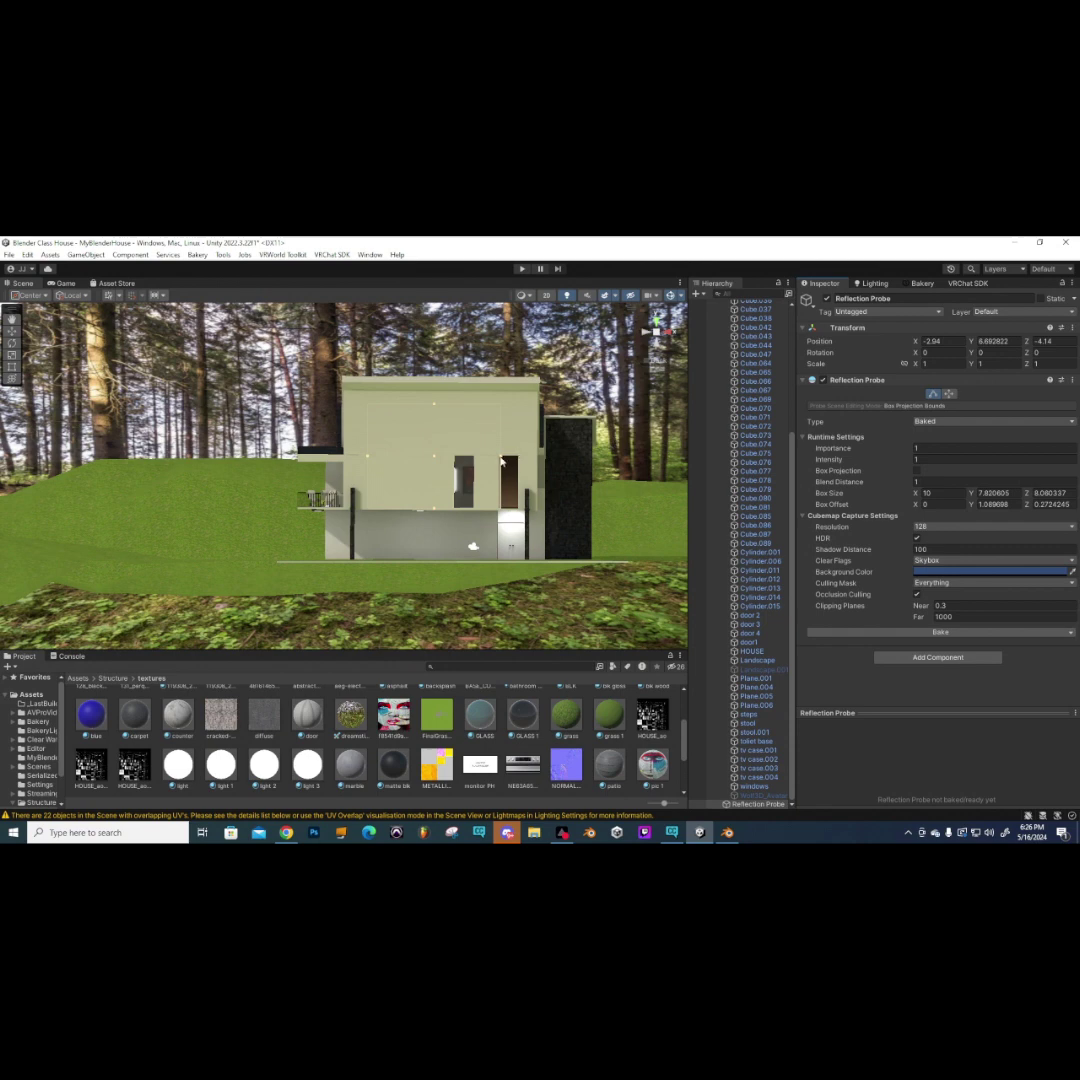
left_click_drag(502, 461, 511, 461)
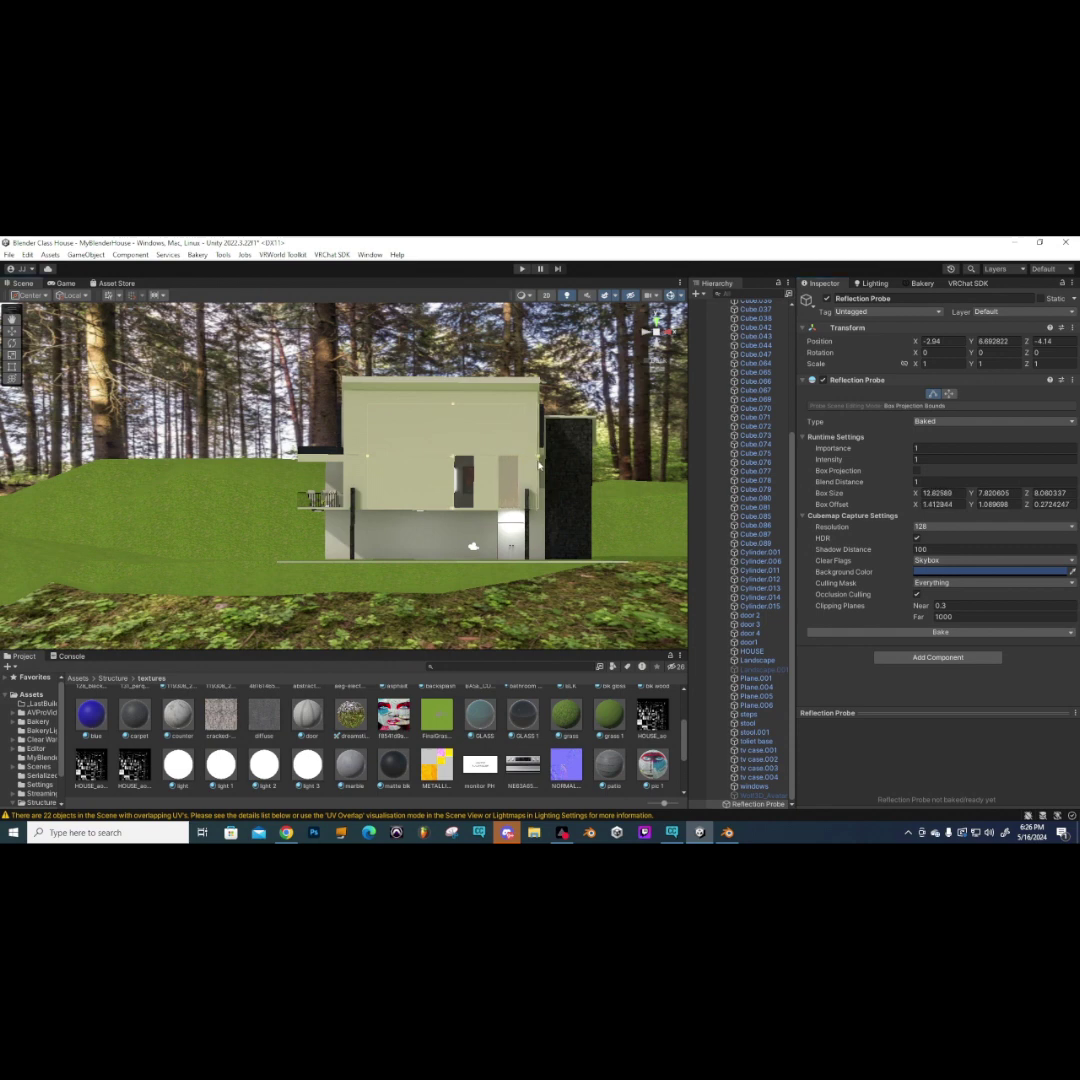
left_click_drag(366, 460, 297, 459)
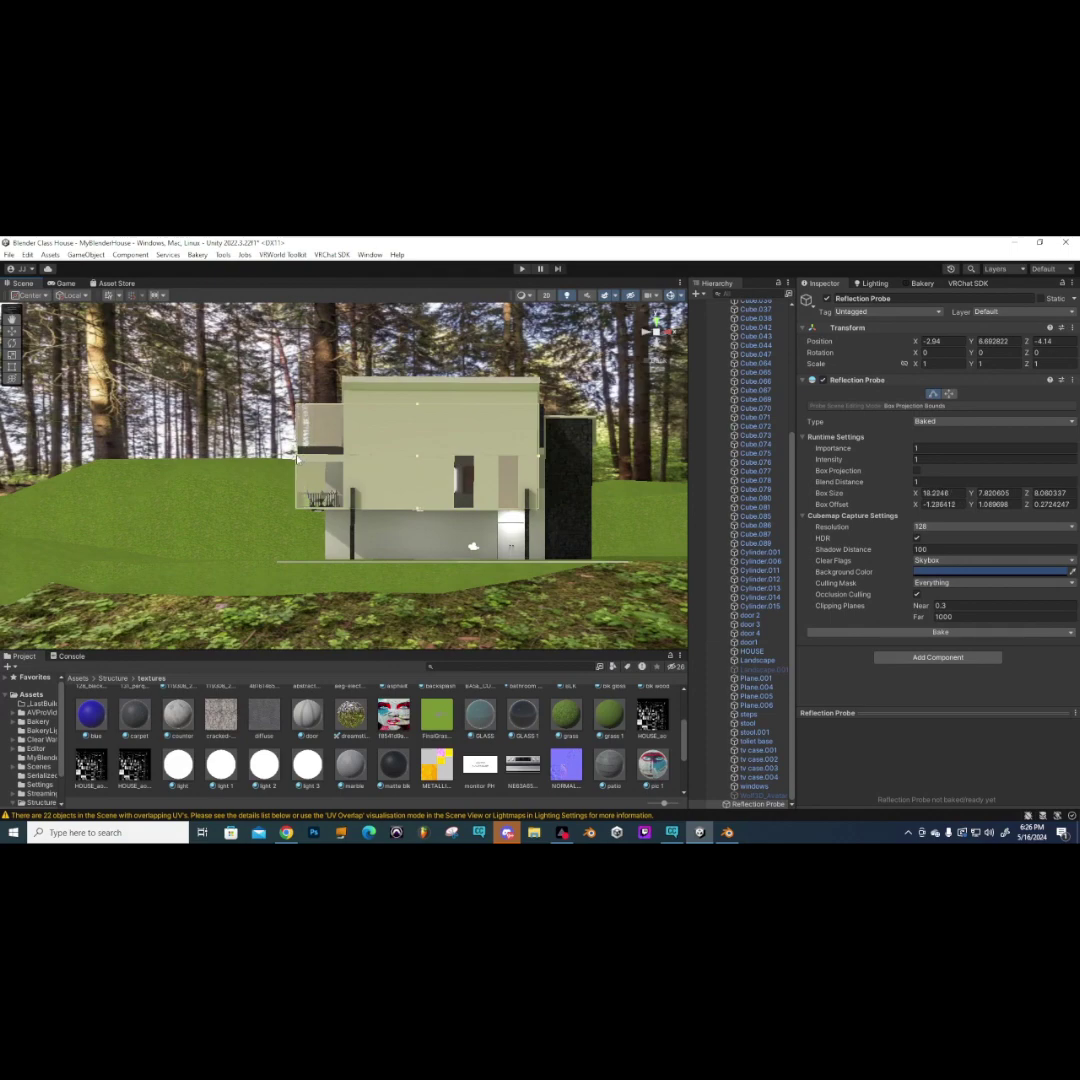
- In perspective view, orbit toward the bedroom glass wall and lower the probe's origin into the living room
left_click(656, 366)
left_click_drag(340, 458, 473, 492, "alt")
scroll(397, 471, "up", 5)
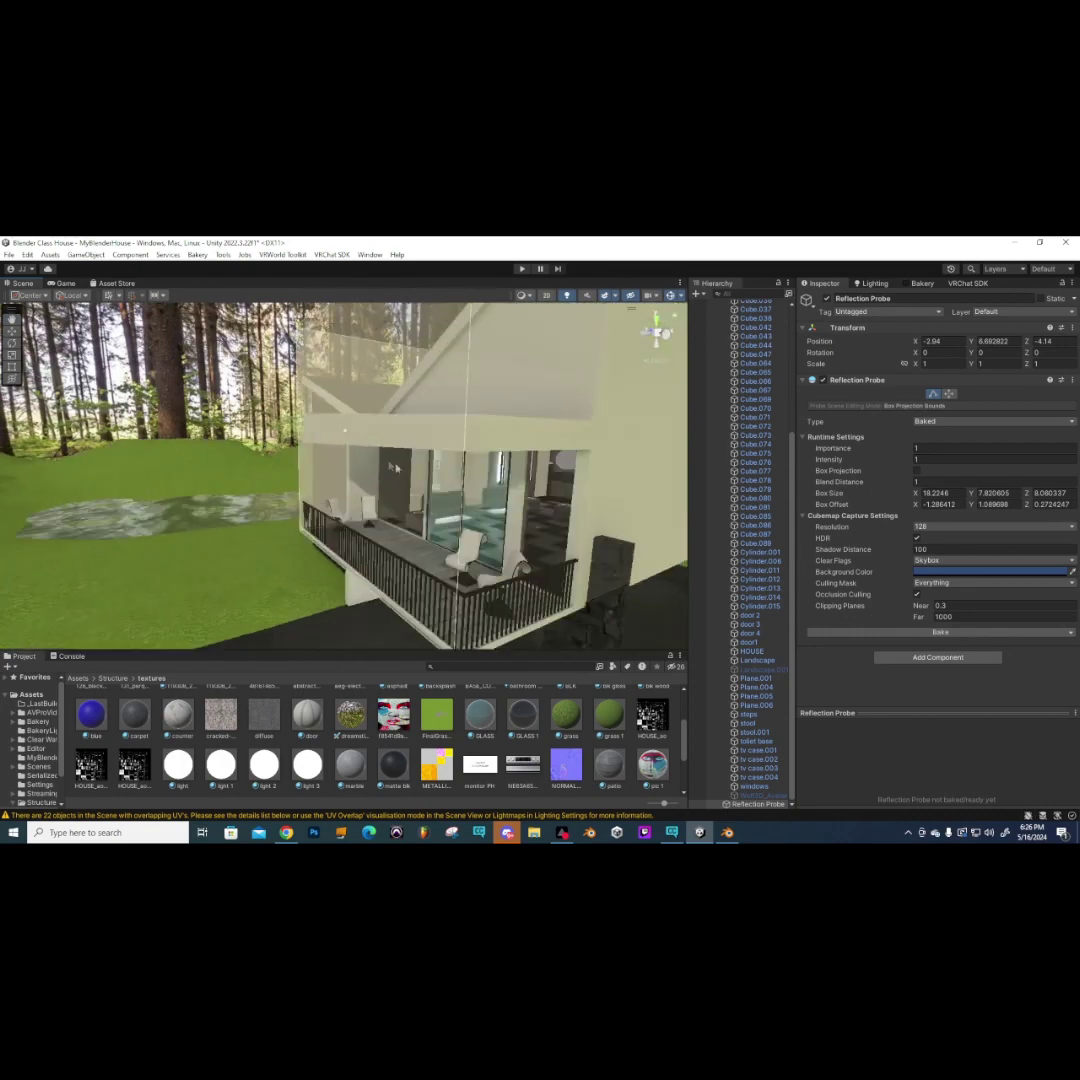
left_click_drag(397, 471, 452, 480, "alt")
middle_click_drag(390, 482, 414, 491)
scroll(414, 491, "up", 4)
scroll(485, 455, "up", 10)
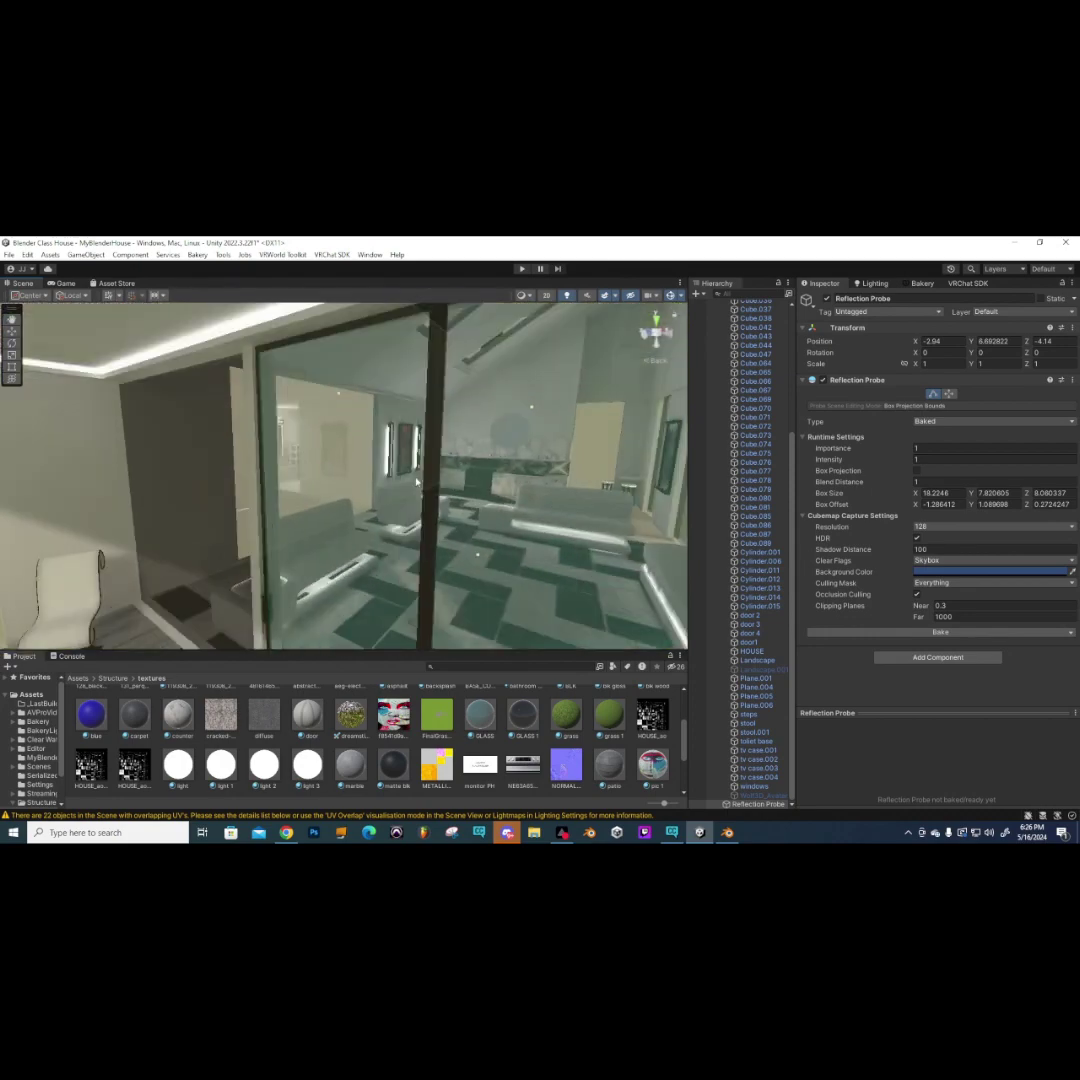
left_click_drag(540, 440, 385, 445, "alt")
middle_click_drag(385, 445, 290, 450)
left_click_drag(290, 450, 258, 450, "alt")
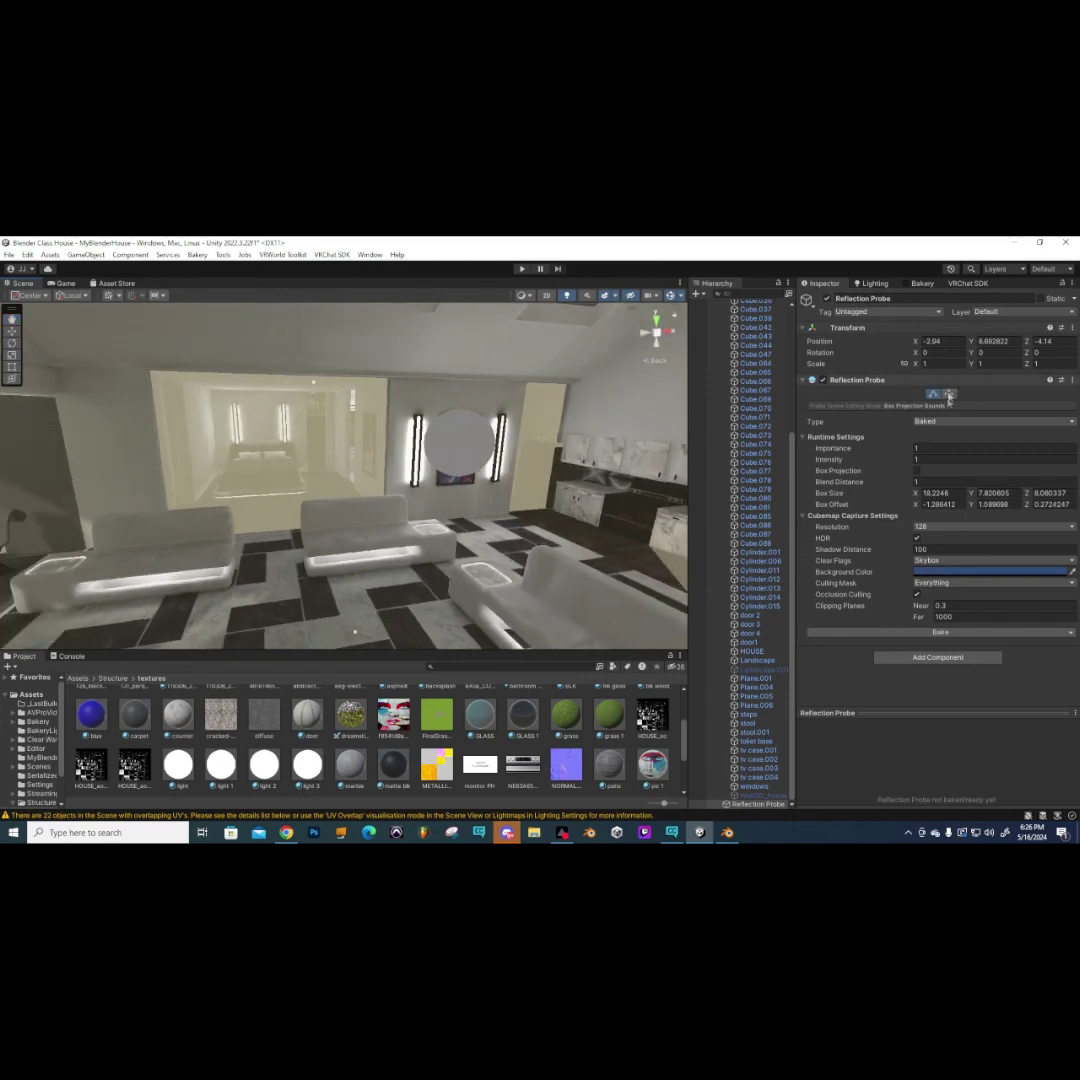
left_click(949, 395)
left_click_drag(462, 404, 471, 487)
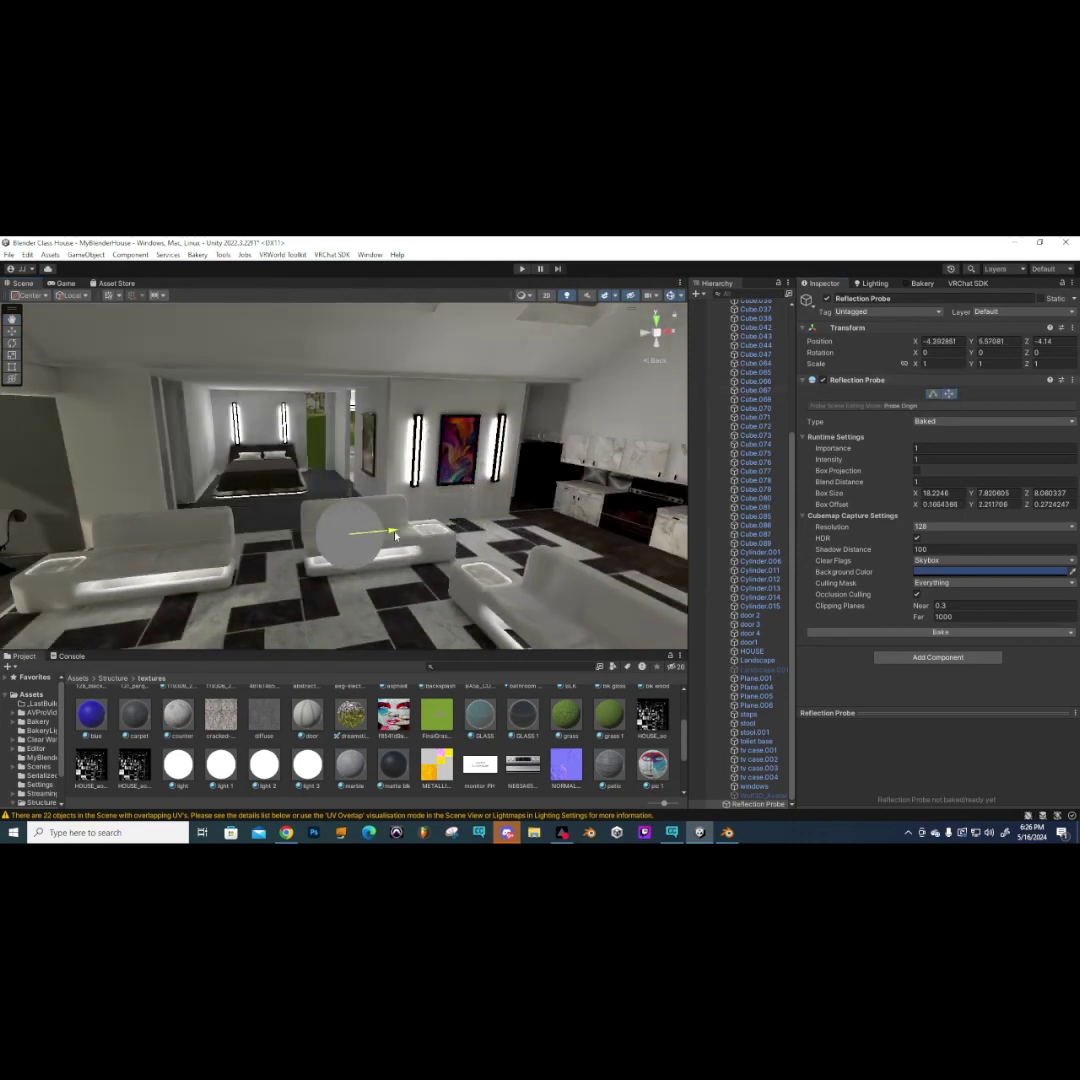
- Bake the Reflection Probe's cubemap from inside the living room
mouse_move(440, 530)
left_mouse_down("alt")
mouse_move(611, 463)
mouse_move(268, 467)
left_mouse_up("alt")
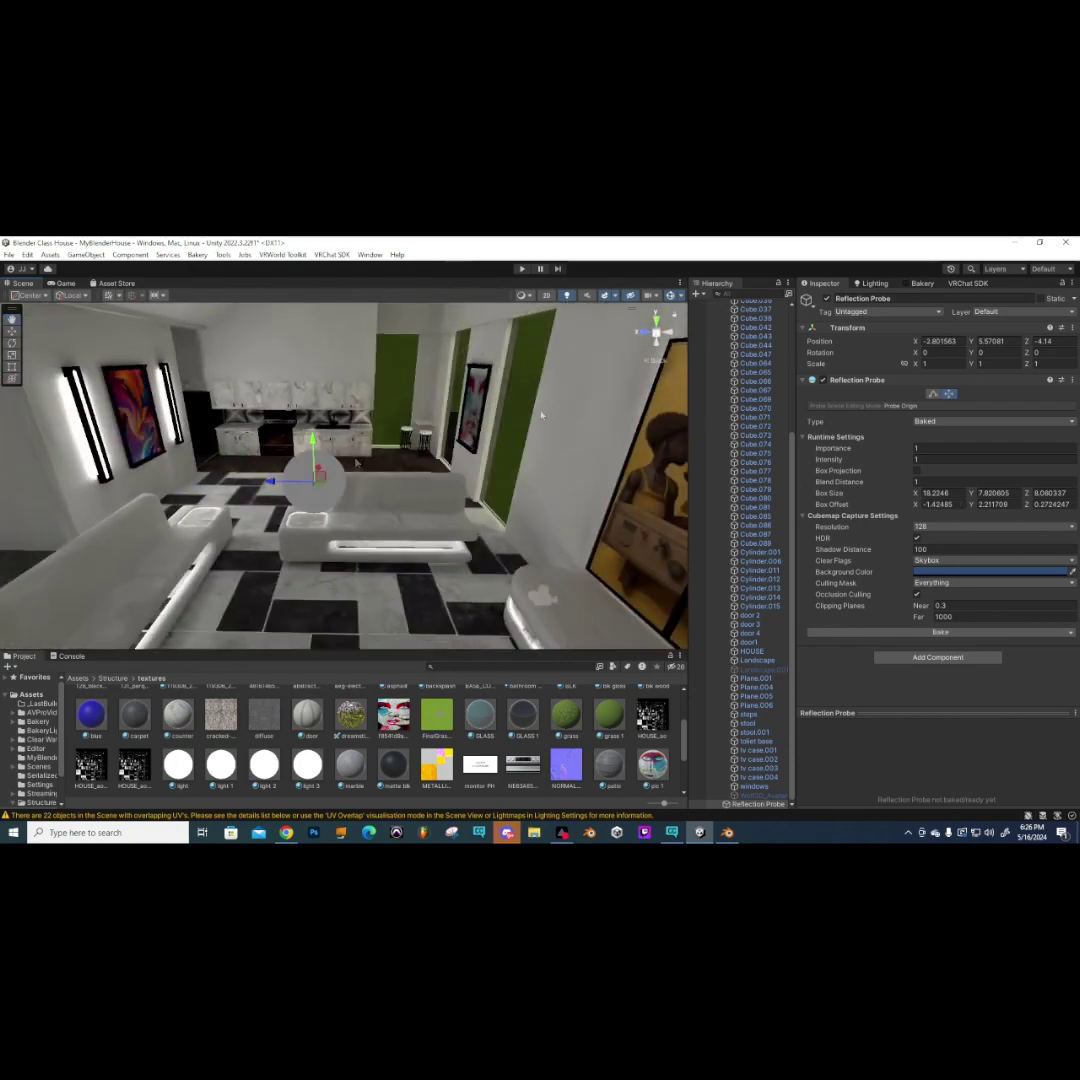
right_click_drag(356, 463, 198, 474)
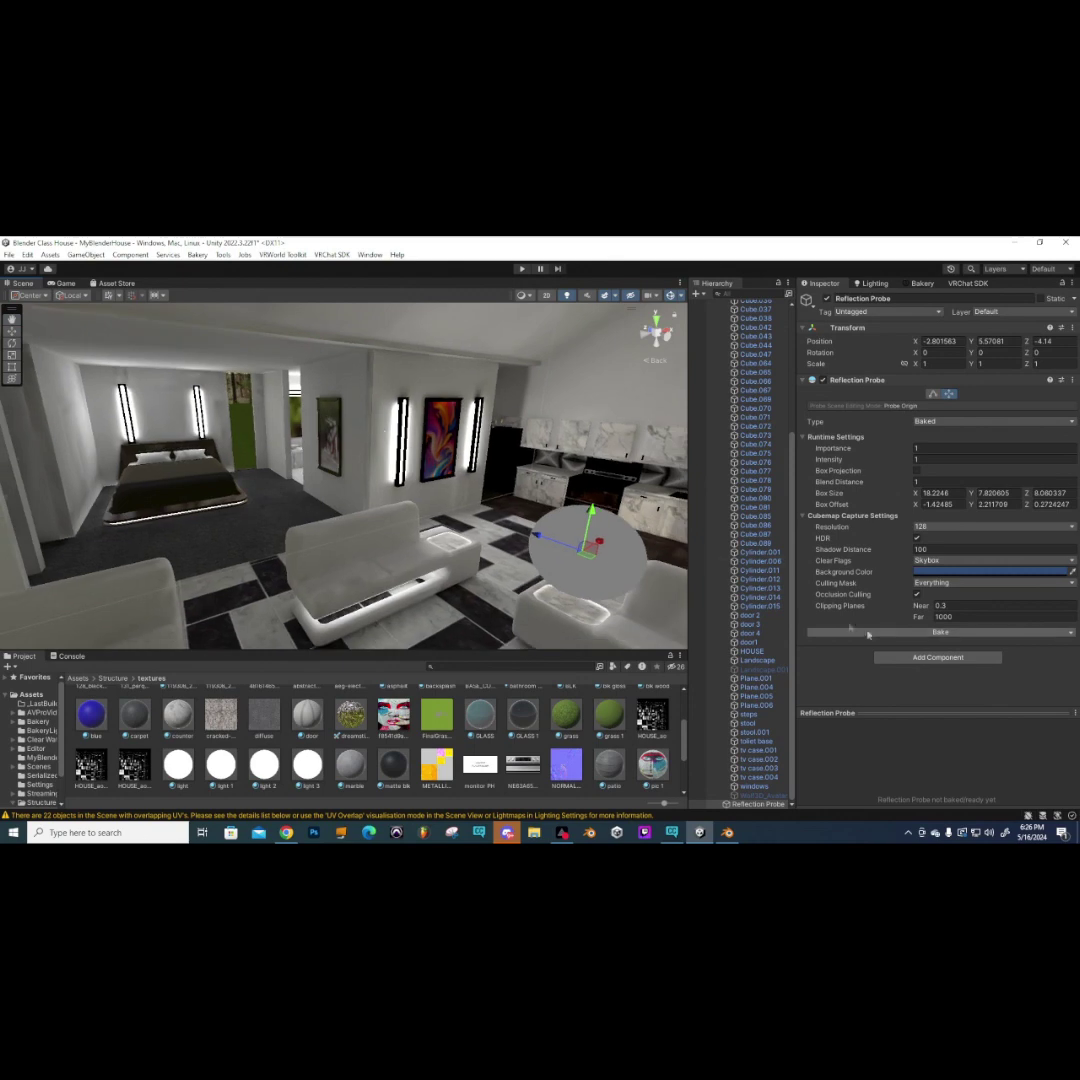
left_click(940, 632)
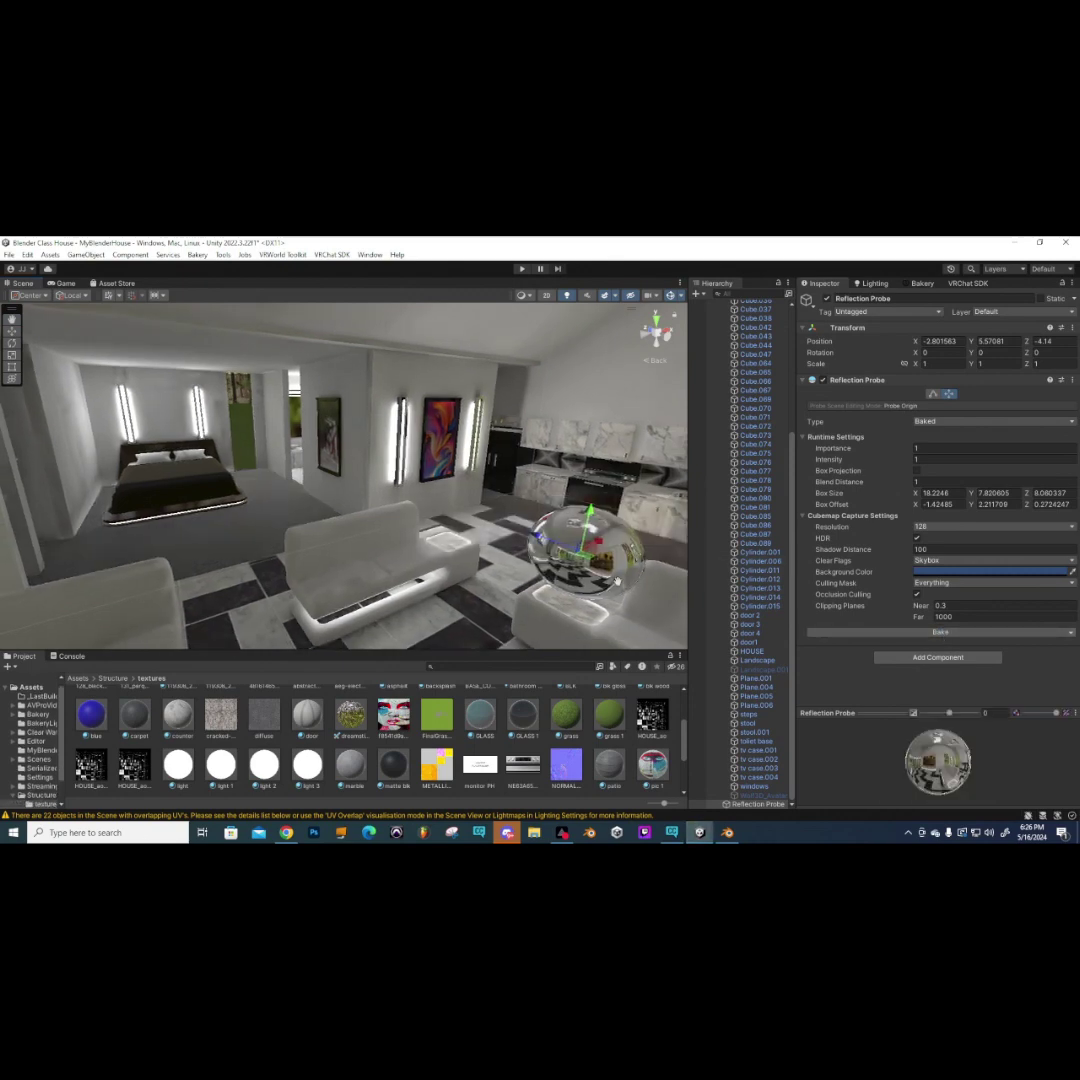
- Inspect the baked reflections around the living room, framing the probe with F
middle_click_drag(622, 586, 400, 455)
right_click_drag(310, 525, 370, 490)
middle_click_drag(345, 490, 414, 371)
mouse_move(414, 371)
right_mouse_down()
mouse_move(417, 492)
mouse_move(485, 521)
mouse_move(362, 593)
mouse_move(308, 521)
mouse_move(321, 451)
mouse_move(277, 485)
mouse_move(341, 402)
mouse_move(345, 444)
mouse_move(241, 470)
mouse_move(317, 449)
mouse_move(229, 485)
mouse_move(300, 468)
right_mouse_up()
key("f")
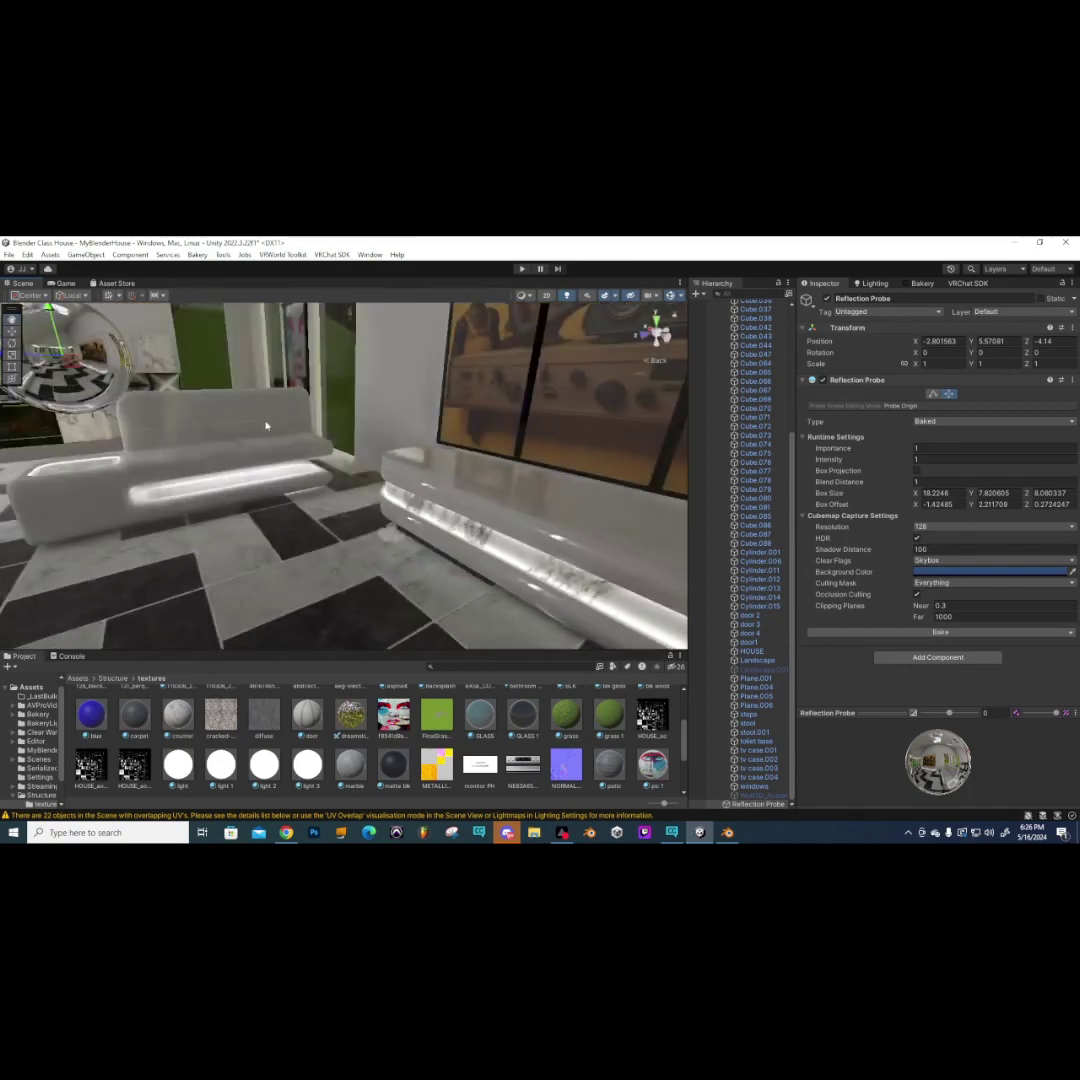
right_click_drag(338, 437, 434, 467)
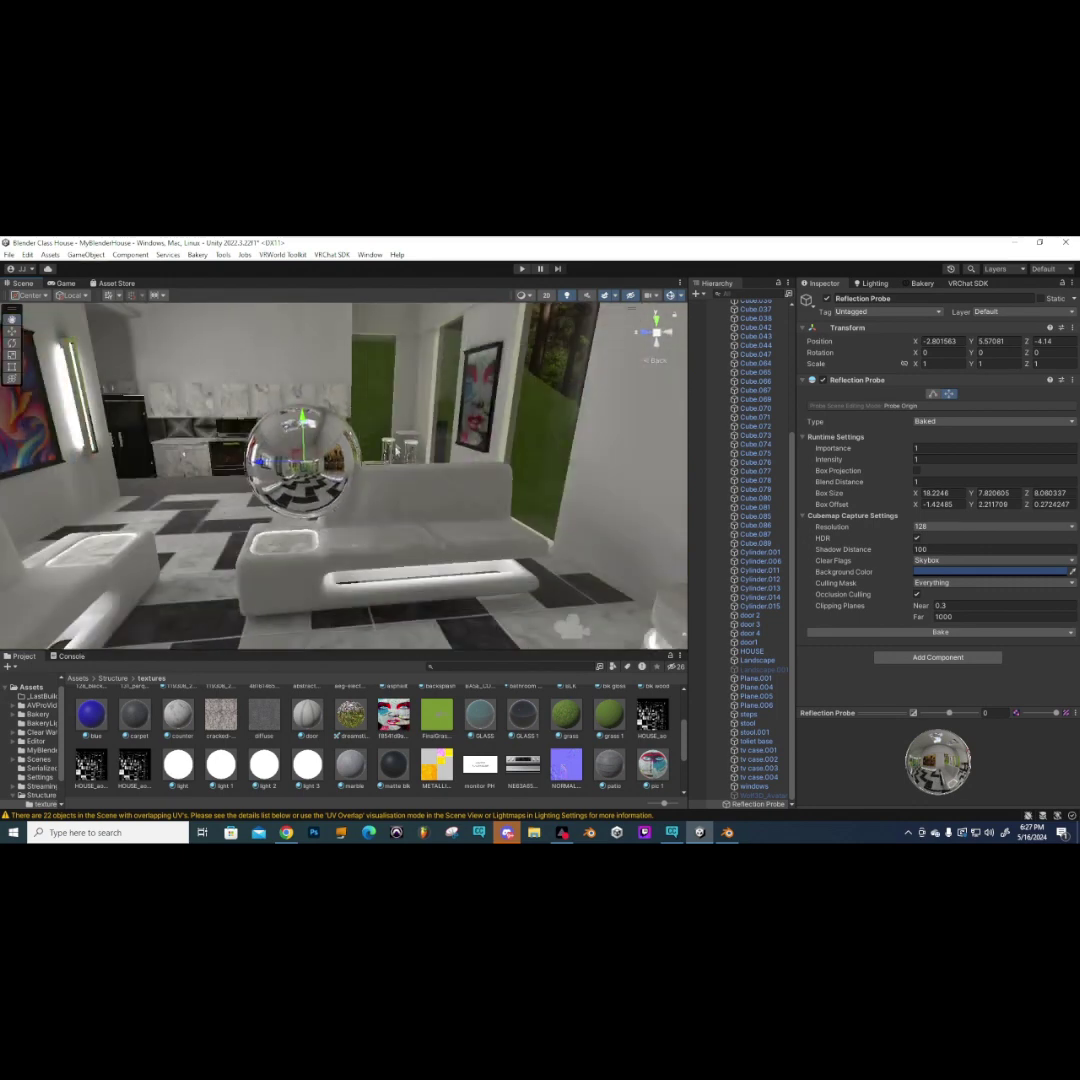
right_click_drag(406, 463, 373, 463)
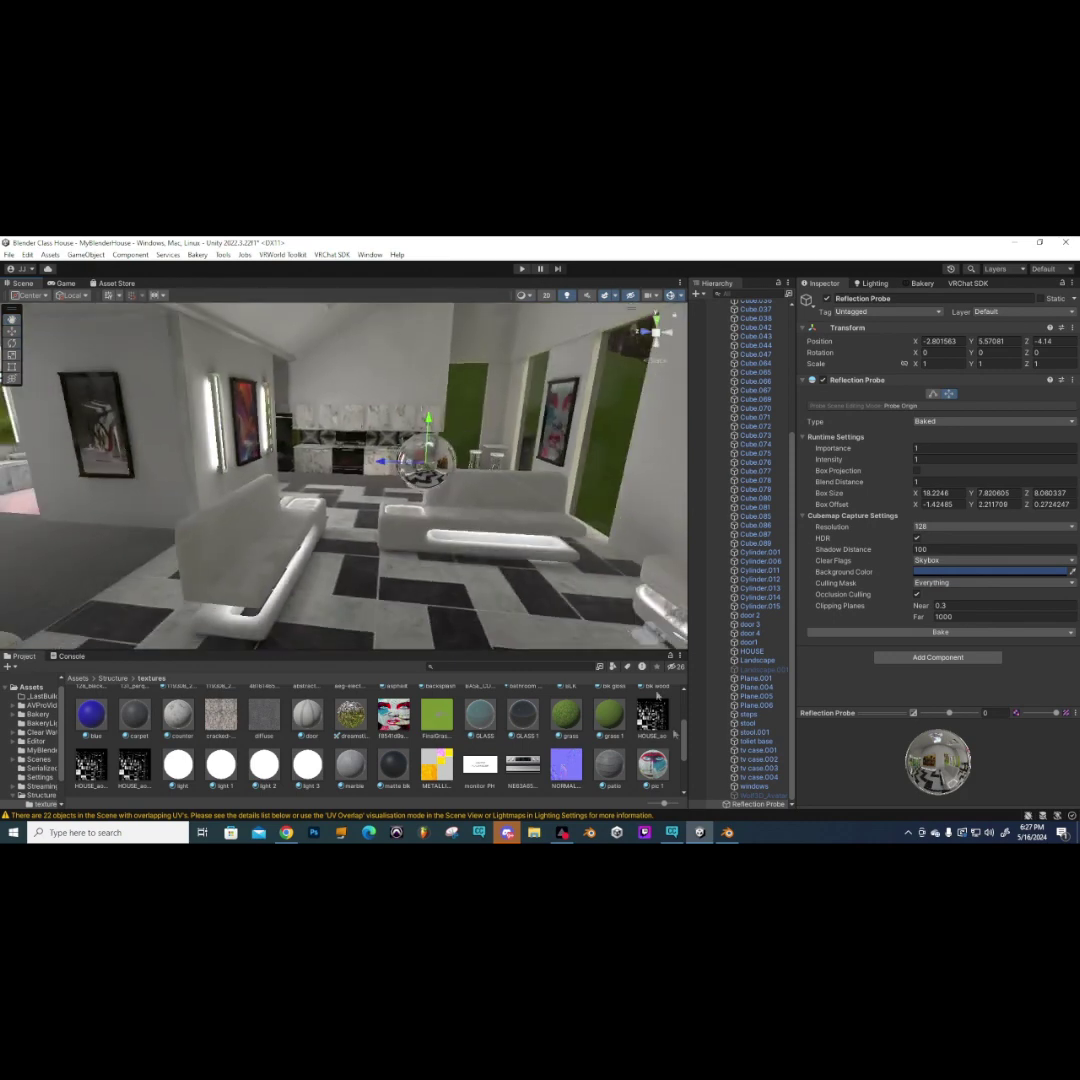
key("f")
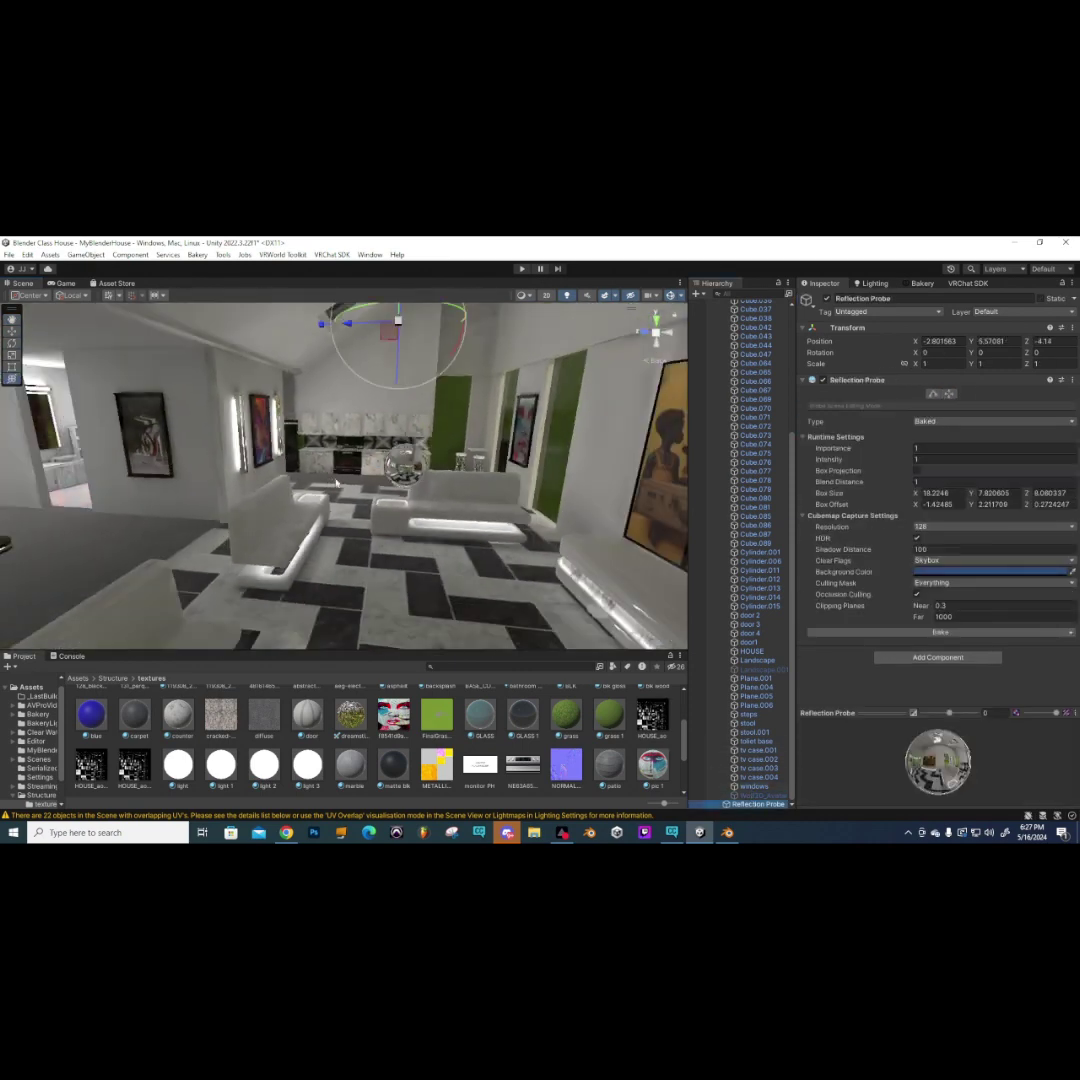
middle_click_drag(347, 438, 365, 402)
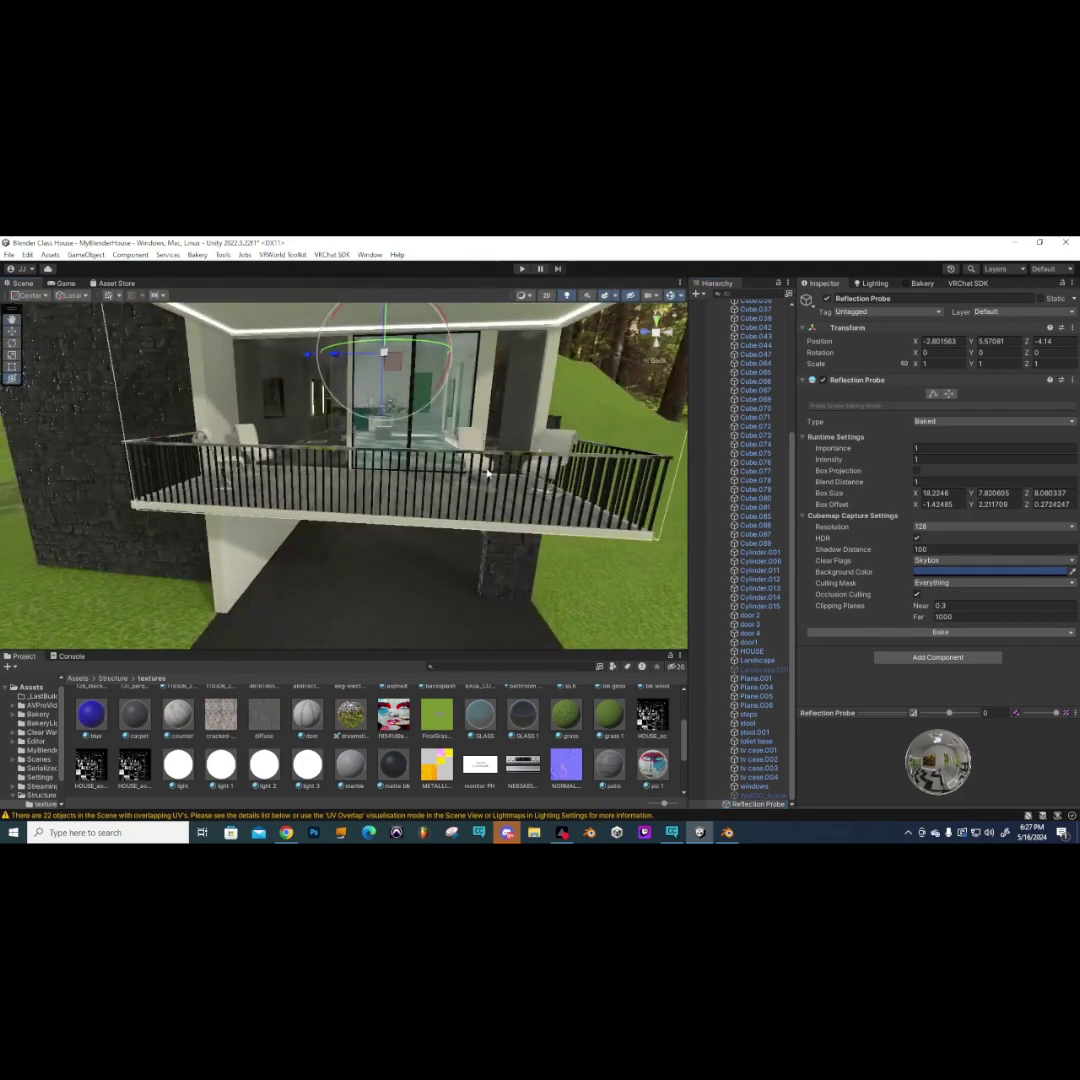
- Duplicate the probe as Reflection Probe (1) and move it along Z toward the back rooms
key("ctrl+d")
scroll(393, 475, "up", 8)
scroll(393, 475, "up", 3)
middle_click_drag(393, 475, 418, 567)
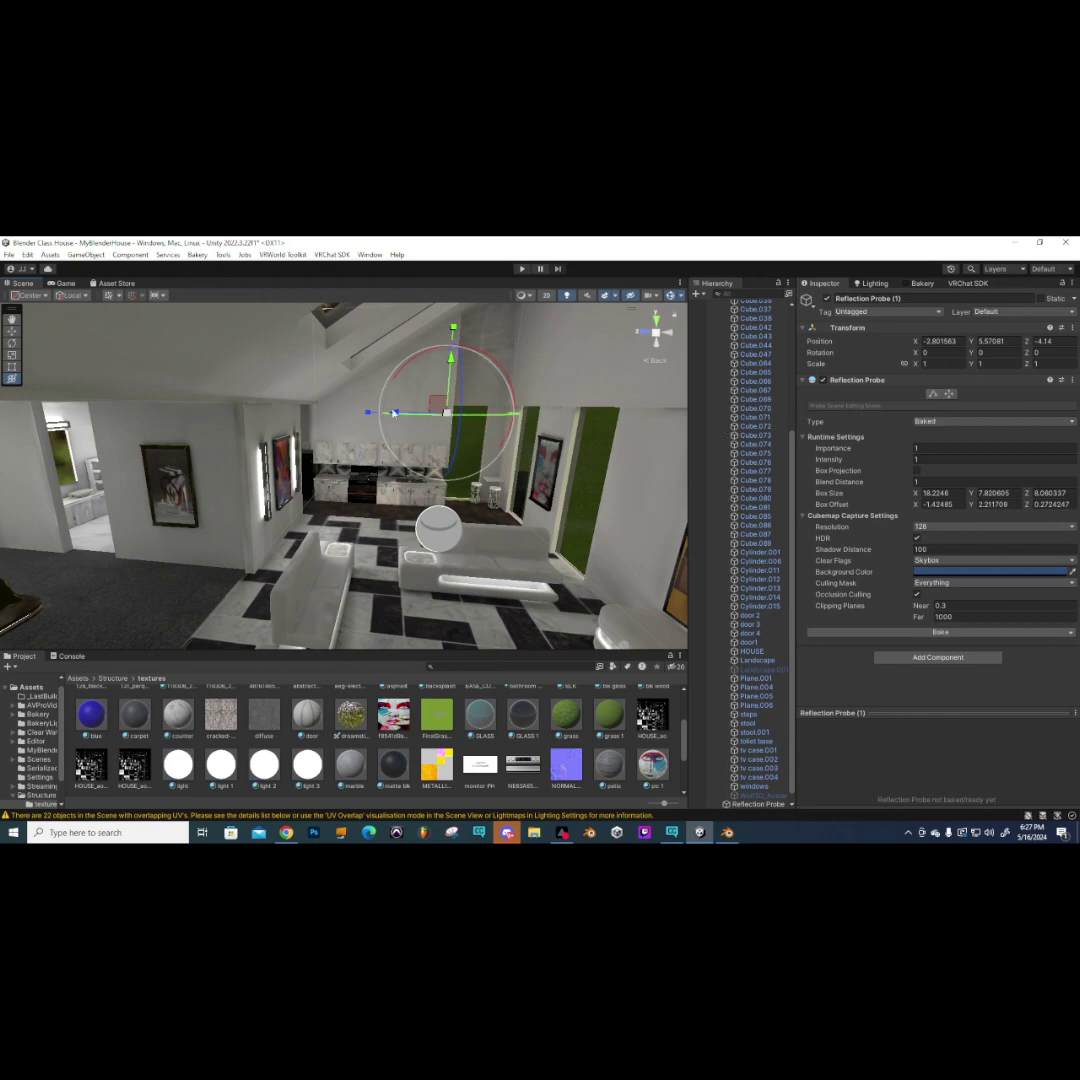
left_click_drag(399, 415, 22, 406)
right_click_drag(505, 432, 338, 460)
- Bring the bathroom into view and move the new probe into the shower area
left_click_drag(295, 441, 507, 398)
right_click_drag(507, 398, 610, 403)
middle_click_drag(376, 430, 648, 421)
right_click_drag(330, 427, 400, 430)
middle_click_drag(355, 432, 615, 485)
right_click_drag(190, 330, 234, 415)
middle_click_drag(234, 415, 362, 488)
right_click_drag(262, 418, 300, 432)
middle_click_drag(280, 434, 341, 473)
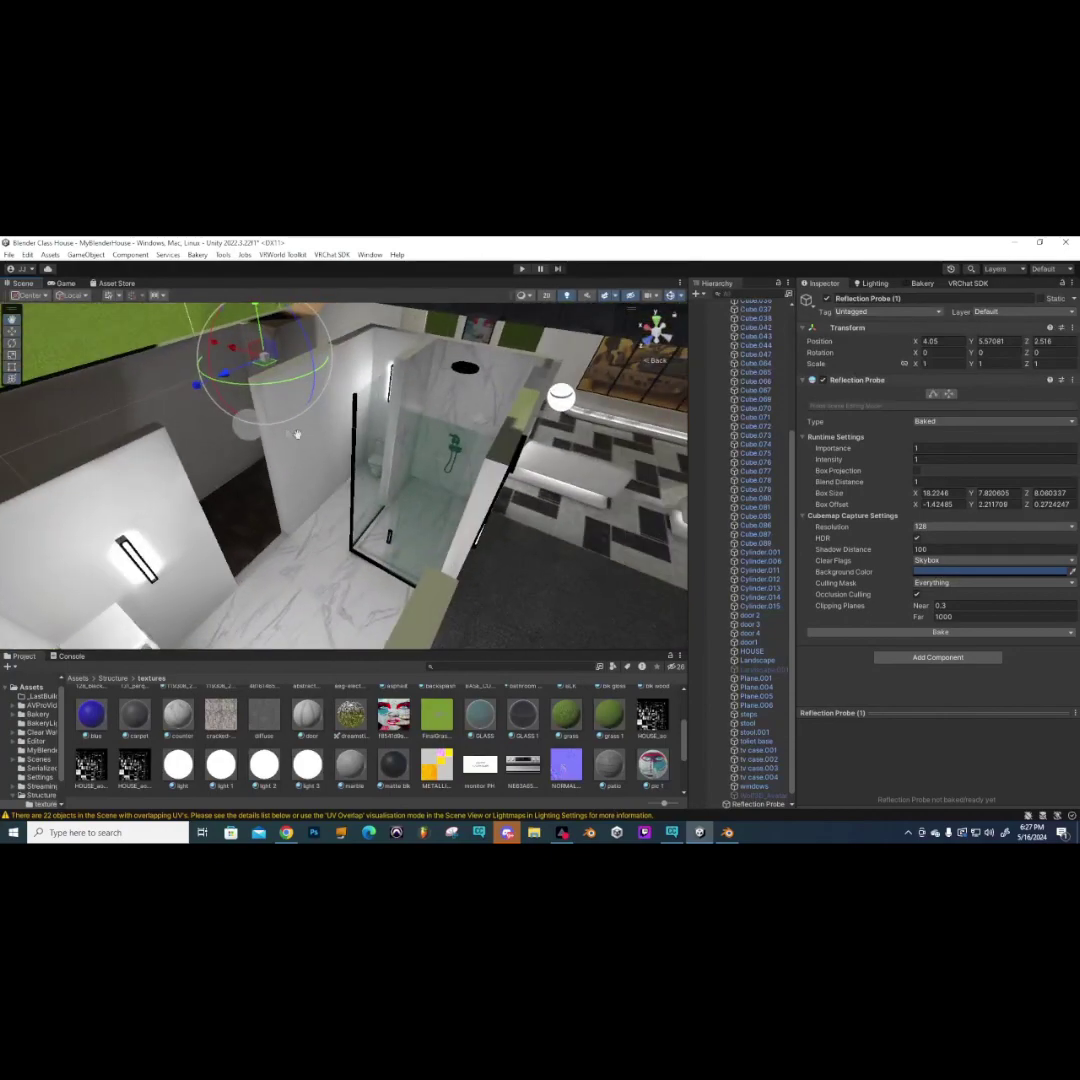
left_click_drag(298, 401, 458, 573)
- Look down on the bathroom and nudge the new probe slightly along Z
right_click_drag(165, 438, 210, 463)
middle_click_drag(210, 463, 318, 494)
right_click_drag(318, 494, 361, 452)
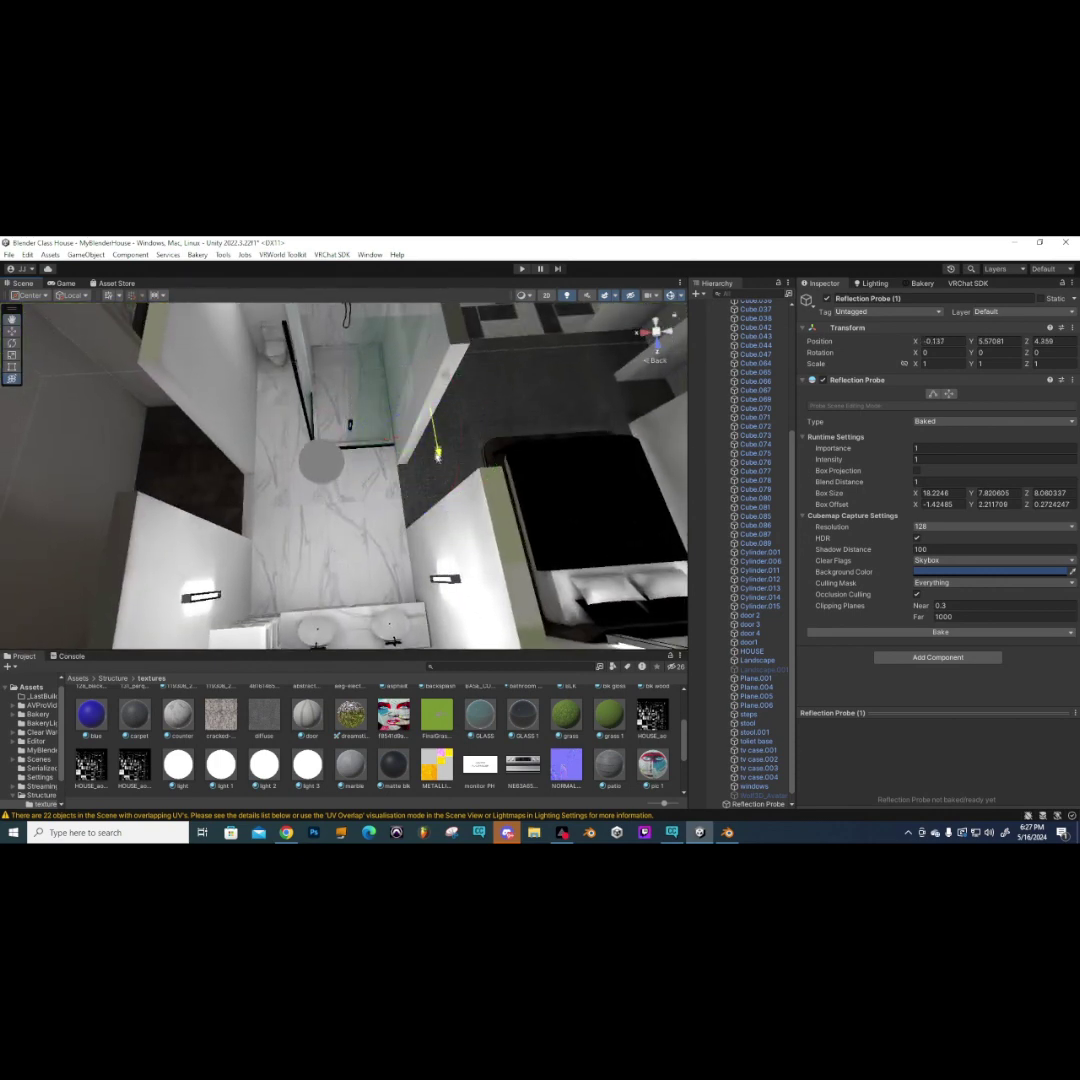
left_click_drag(438, 455, 415, 453)
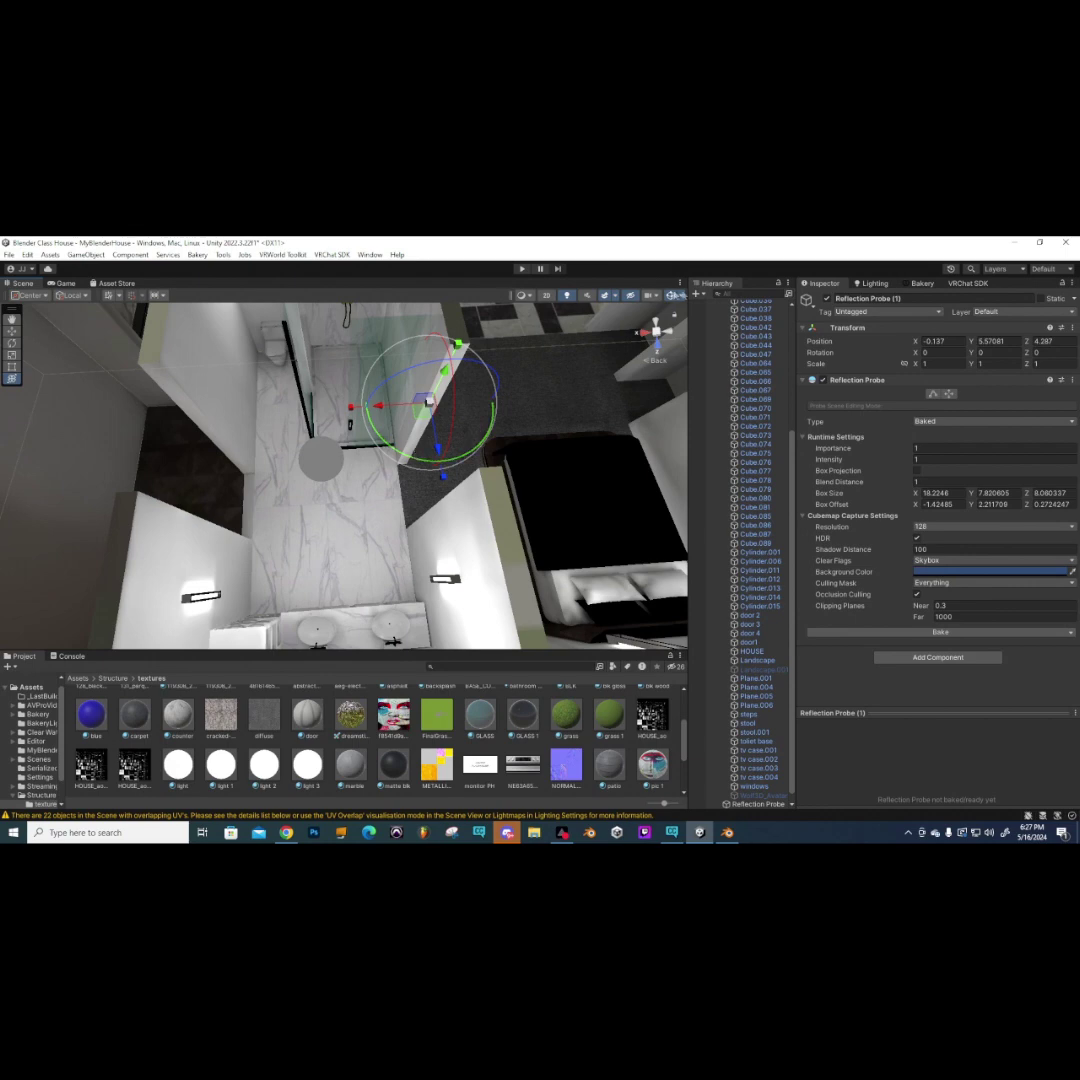
- Switch to a Top view centred on the bathroom and turn on box-bounds editing
left_click(657, 362)
left_click(668, 331)
left_click(656, 322)
left_click(654, 322)
scroll(265, 510, "up", 5)
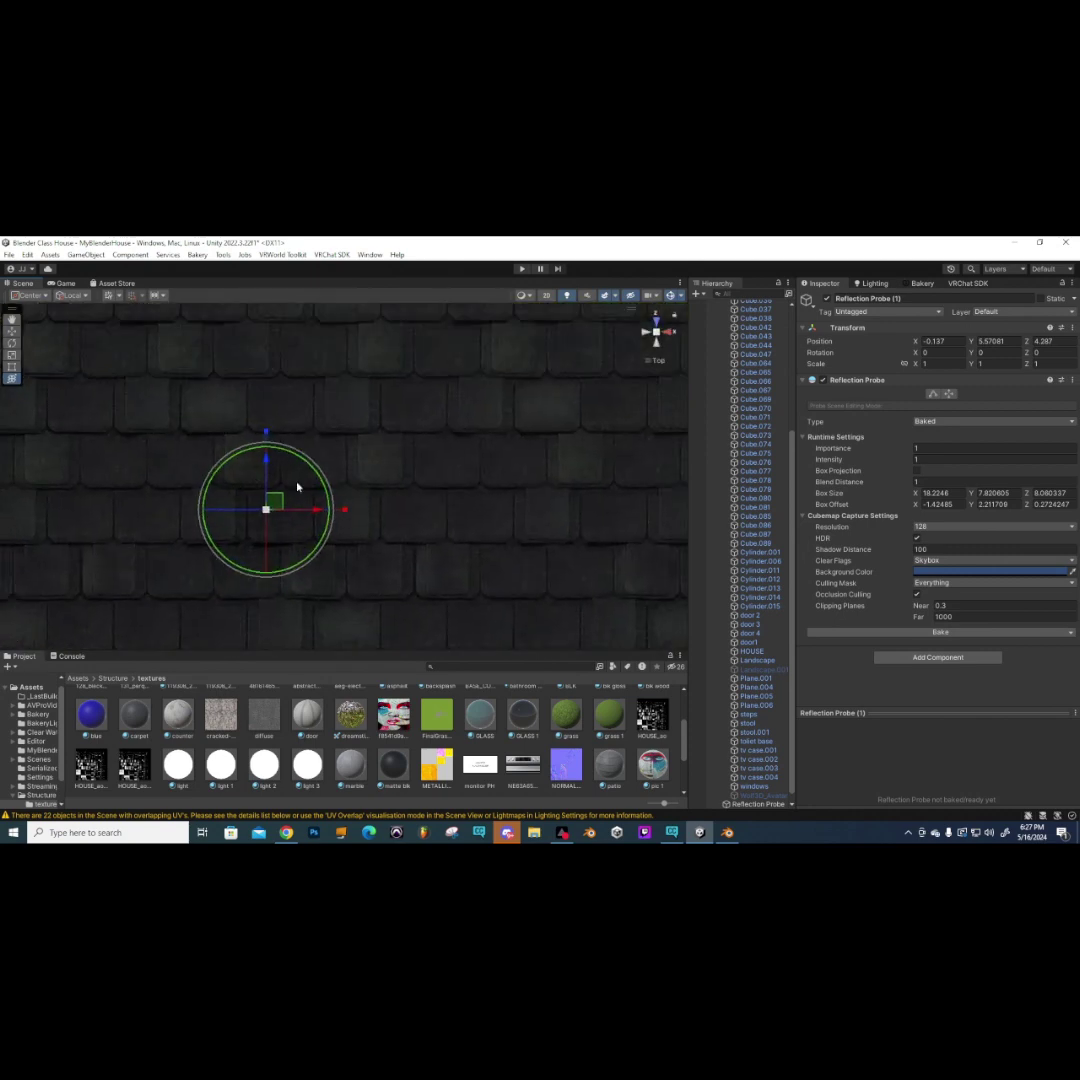
scroll(337, 447, "down", 4)
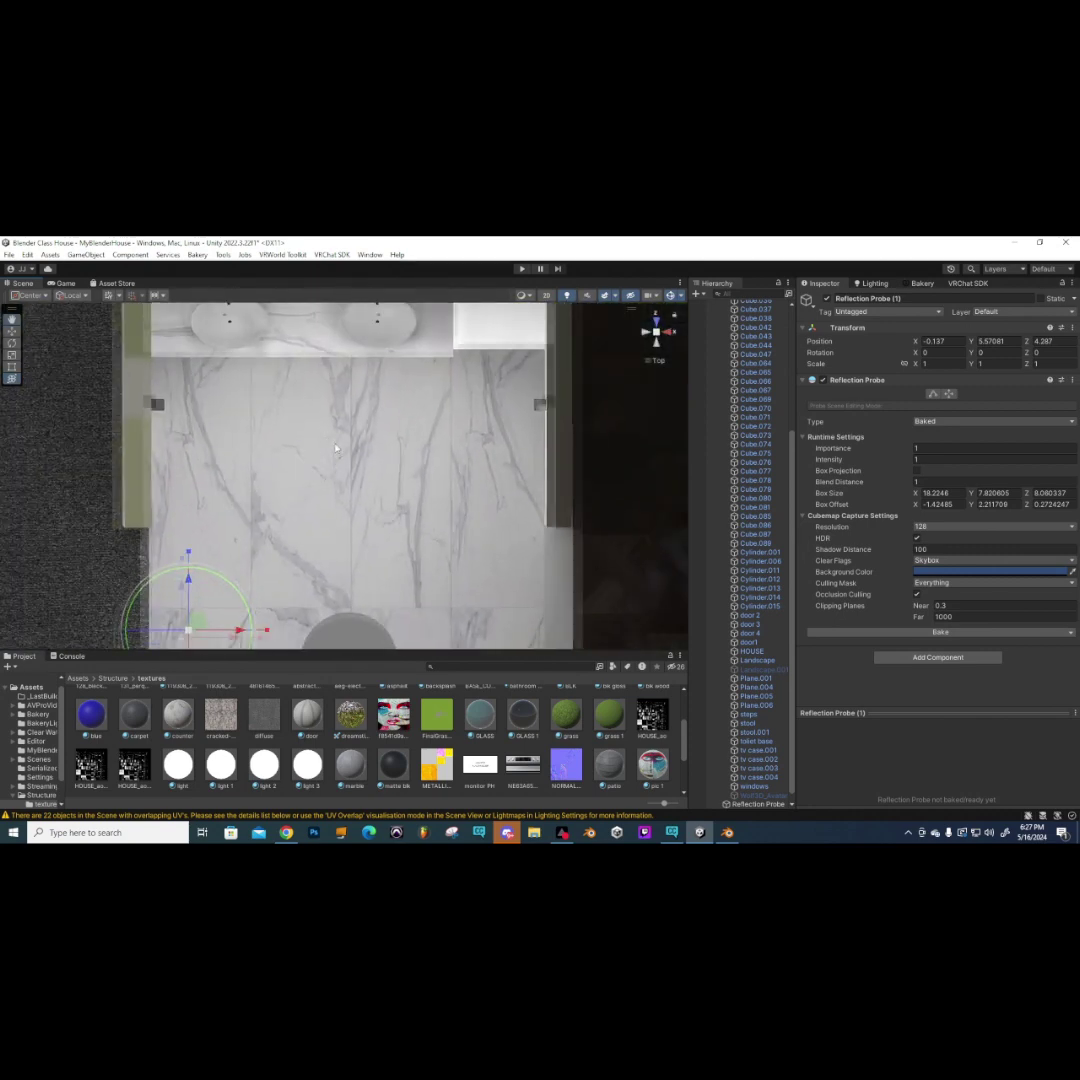
scroll(337, 447, "down", 1)
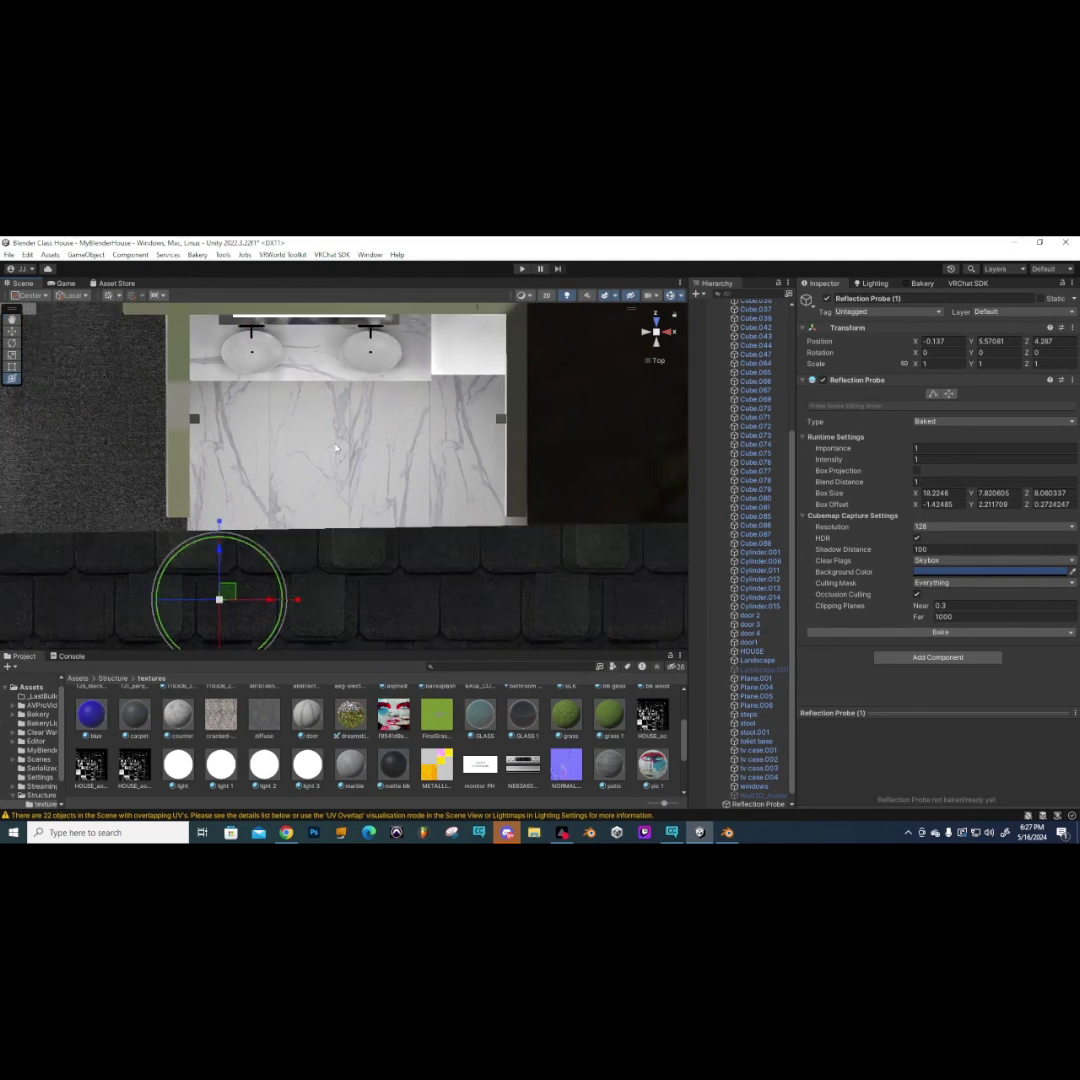
middle_click_drag(358, 397, 357, 436)
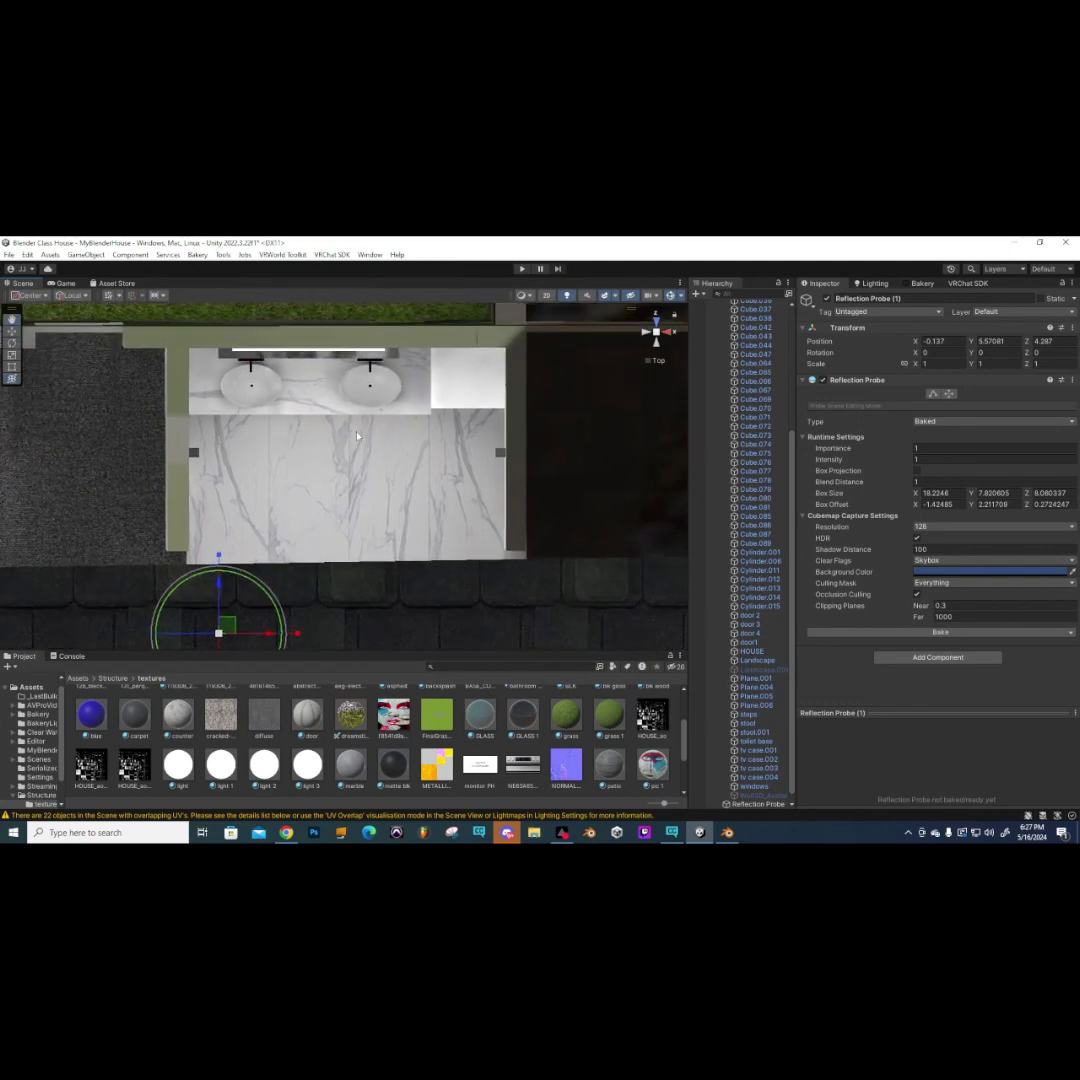
scroll(345, 460, "up", 3)
scroll(356, 525, "down", 1)
middle_click_drag(355, 521, 336, 438)
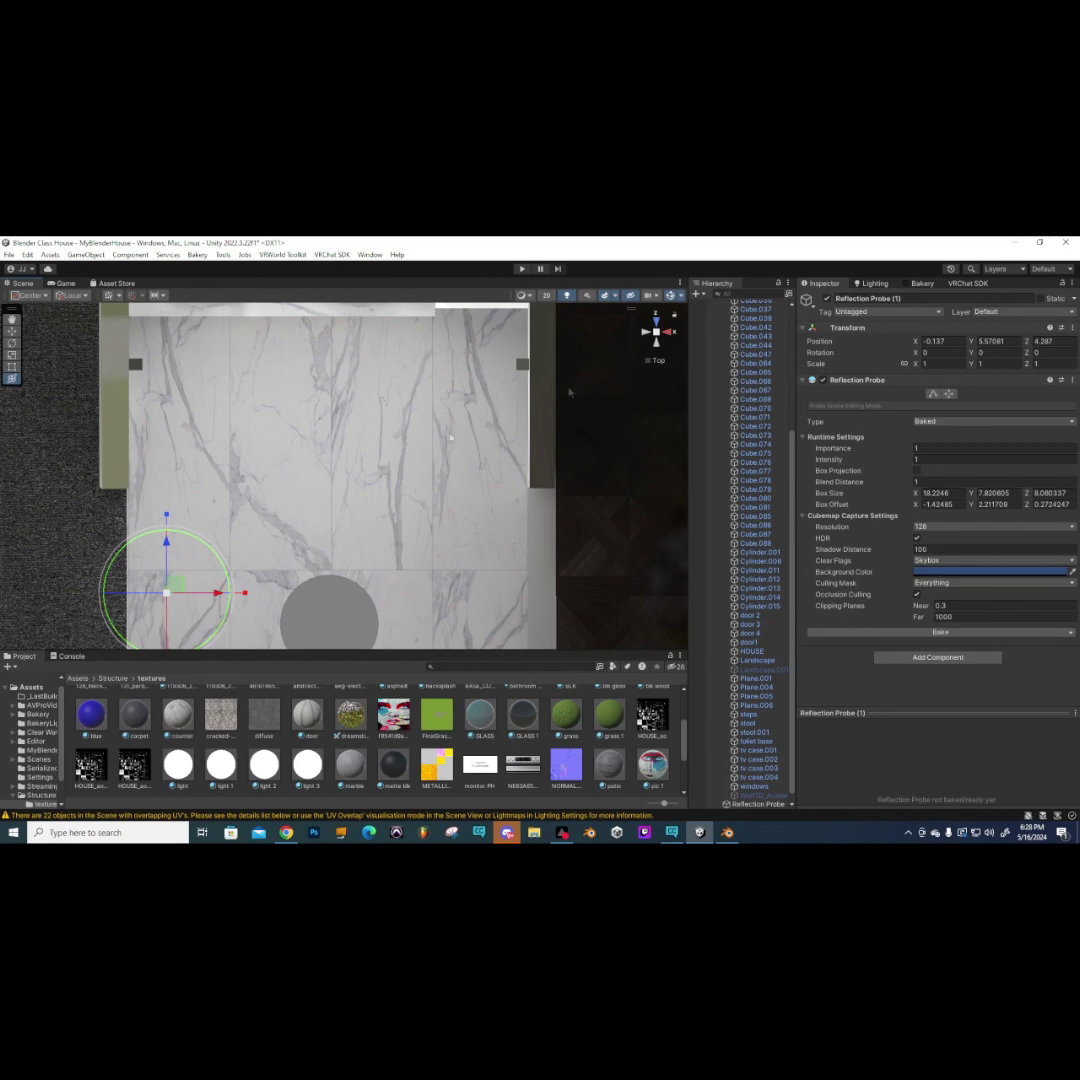
left_click(933, 396)
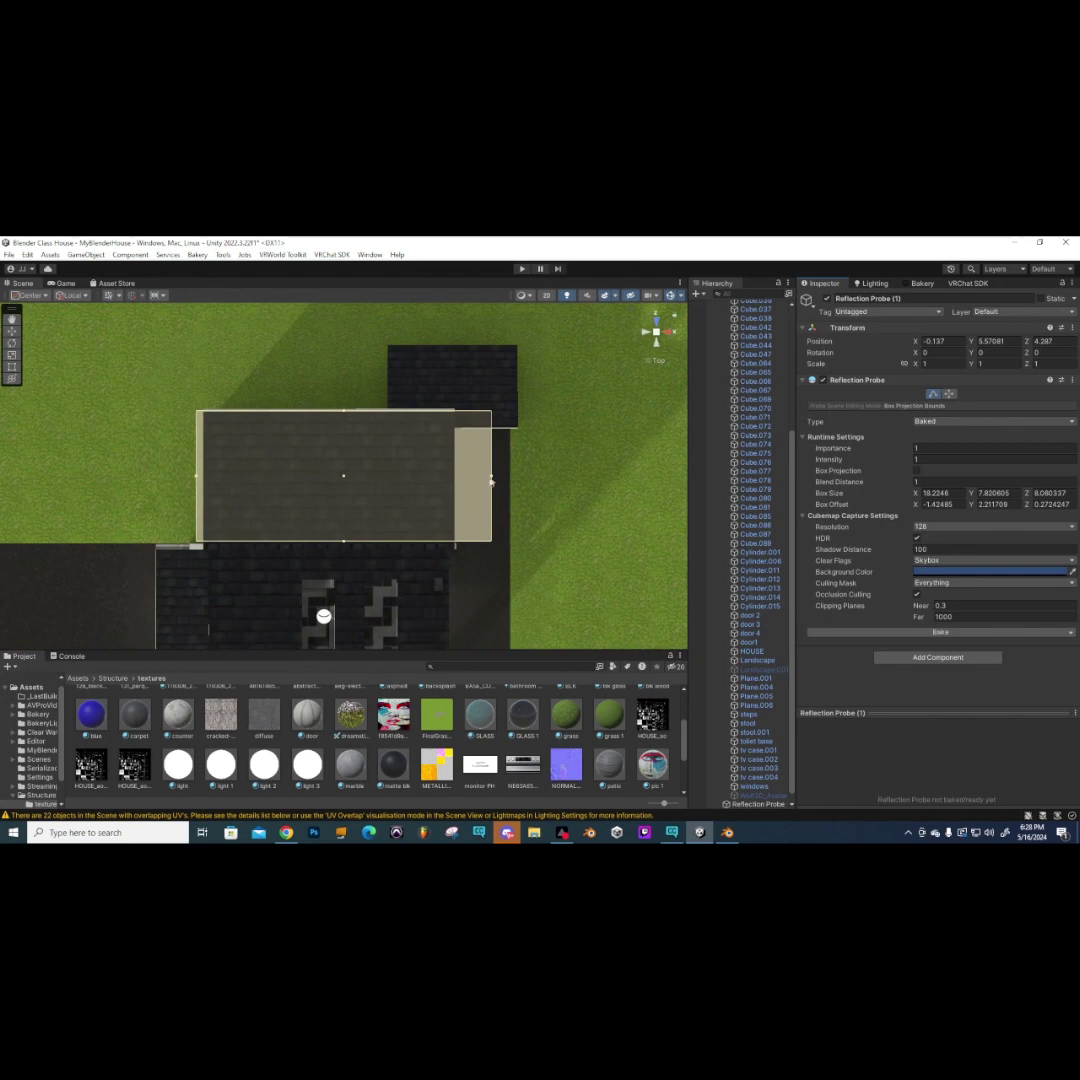
- Shrink the new probe's box from its right side in the top view
left_click_drag(493, 480, 391, 480)
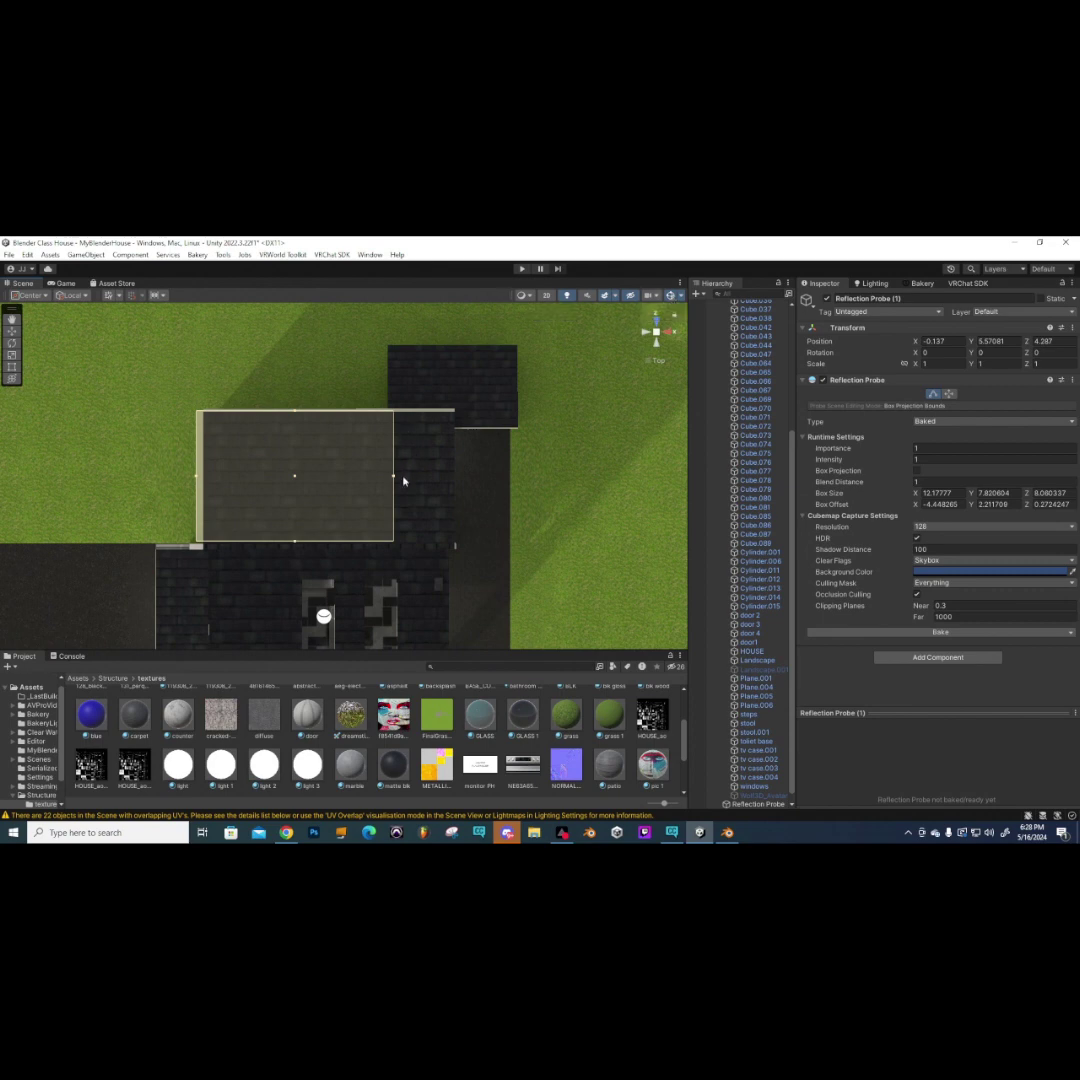
scroll(377, 477, "up", 5)
scroll(240, 487, "down", 2)
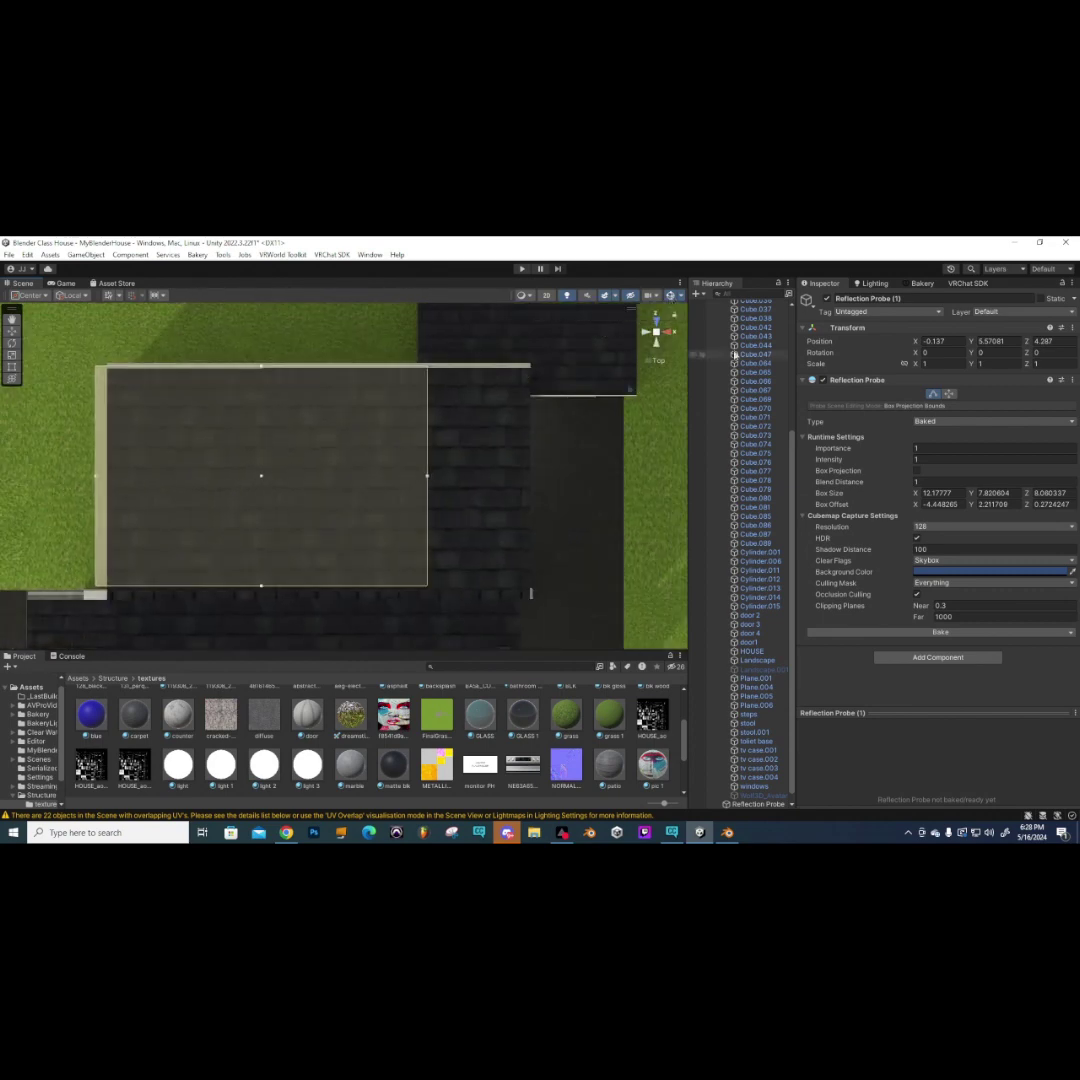
- From a perspective side view, pull the probe box's side inward to shorten it
left_click(663, 362)
right_click_drag(305, 480, 362, 415)
middle_click_drag(262, 504, 482, 323)
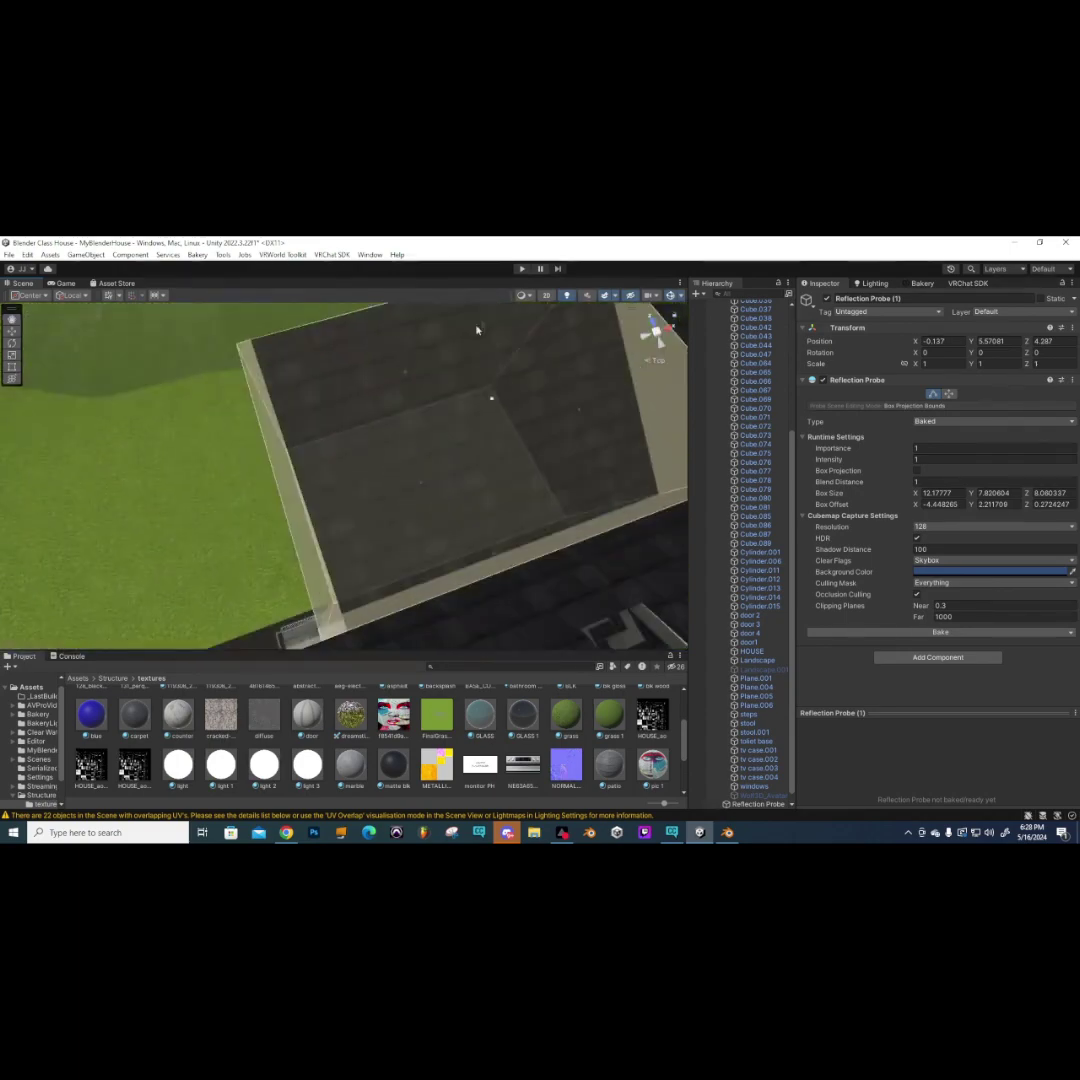
right_click_drag(276, 511, 346, 466)
left_click_drag(344, 465, 374, 433, "alt")
scroll(375, 436, "up", 5)
middle_click_drag(374, 440, 341, 458)
left_click_drag(427, 373, 346, 443, "alt")
scroll(345, 440, "up", 5)
middle_click_drag(335, 430, 165, 457)
- Lower the probe box's top face down to the bathroom ceiling
left_click_drag(463, 420, 414, 423, "alt")
middle_click_drag(414, 423, 278, 480)
middle_click_drag(539, 406, 502, 378)
left_click_drag(509, 437, 560, 440, "alt")
middle_click_drag(500, 455, 572, 455)
middle_click_drag(345, 455, 429, 468)
scroll(424, 512, "up", 4)
left_click_drag(424, 514, 415, 436, "alt")
scroll(415, 437, "down", 4)
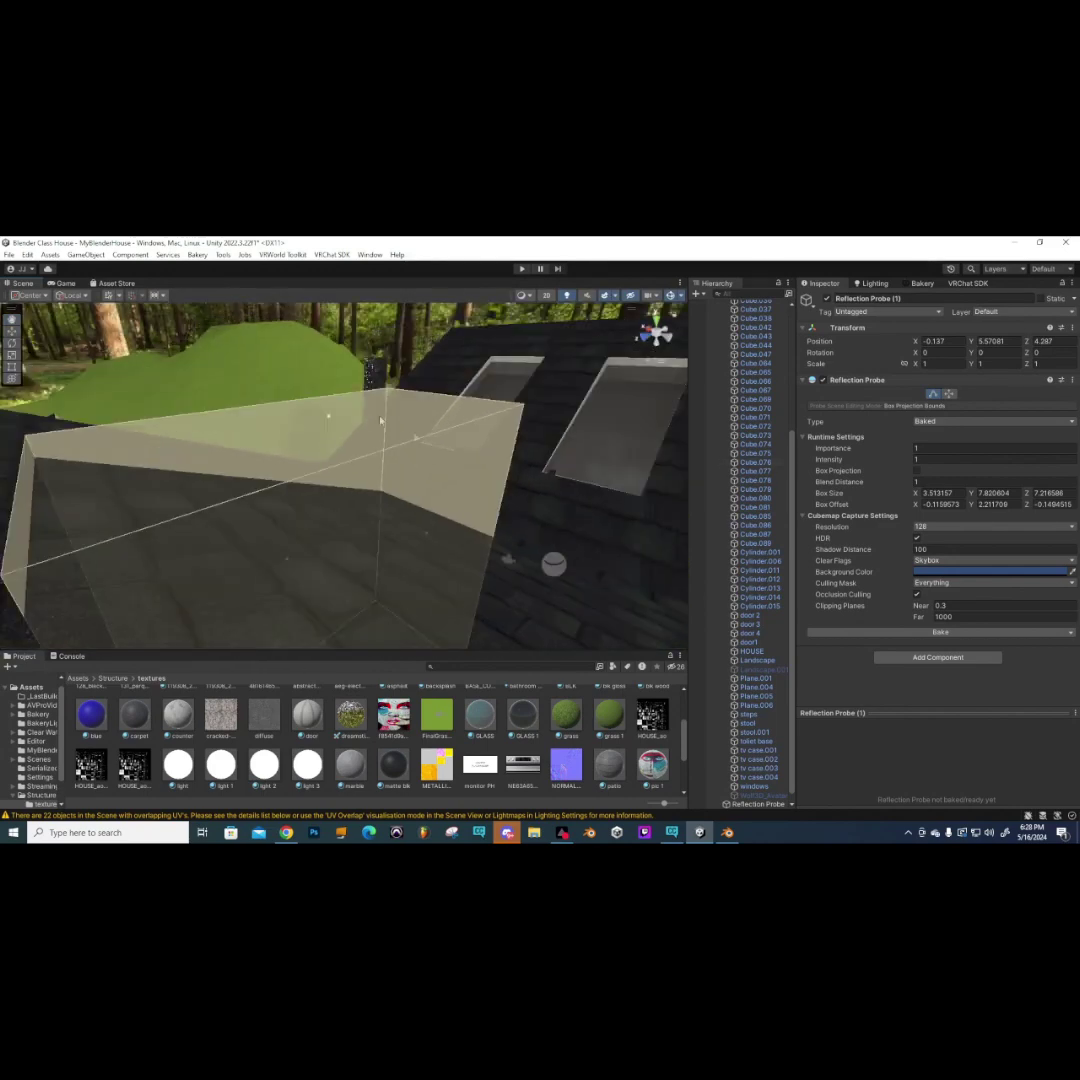
left_click_drag(332, 420, 360, 596)
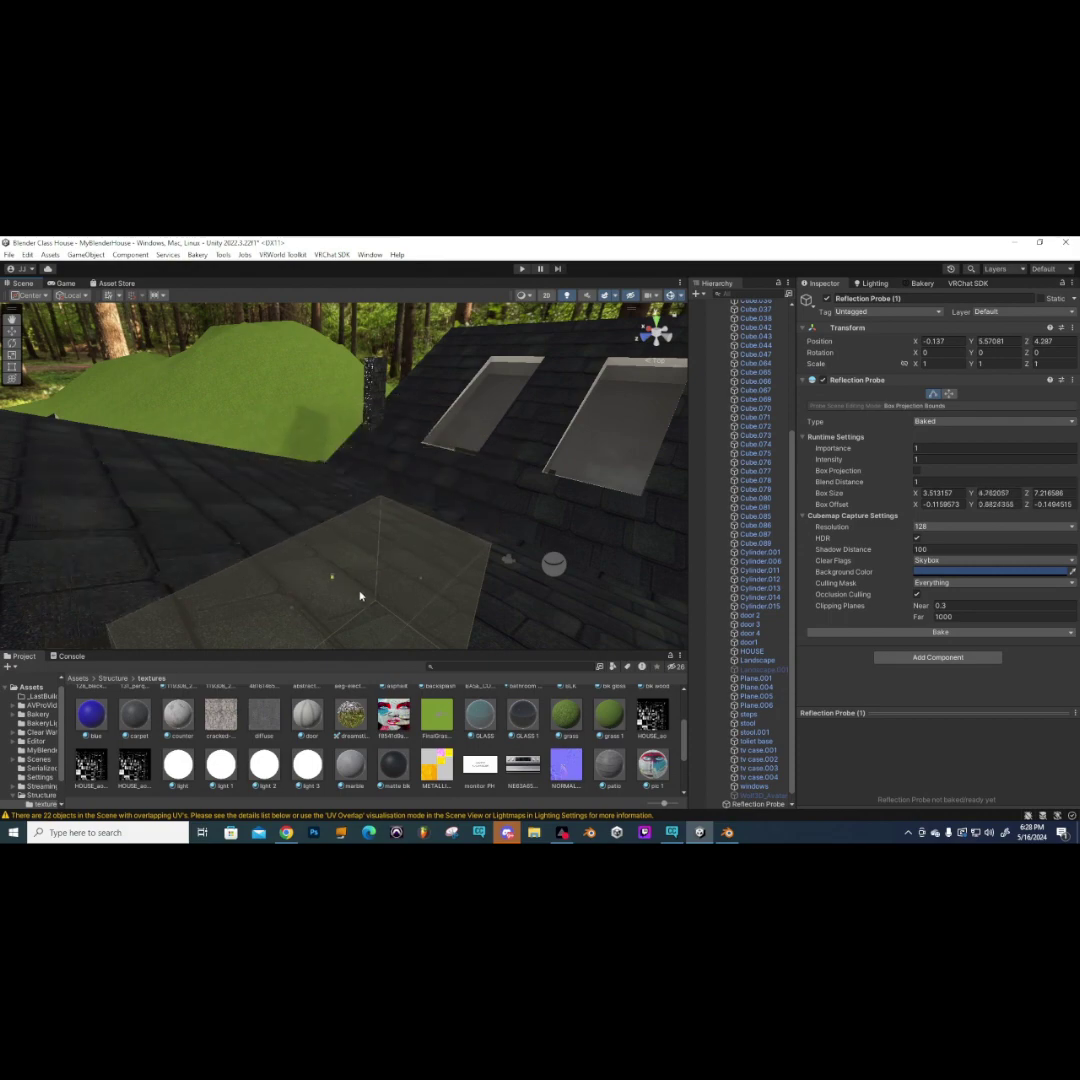
- Nudge the box's left face inward by the vanity and bake the bathroom probe
middle_click_drag(362, 599, 403, 489)
scroll(400, 485, "up", 2)
left_click_drag(401, 488, 446, 489, "alt")
scroll(446, 489, "up", 2)
middle_click_drag(446, 489, 351, 500)
left_click_drag(195, 578, 381, 586)
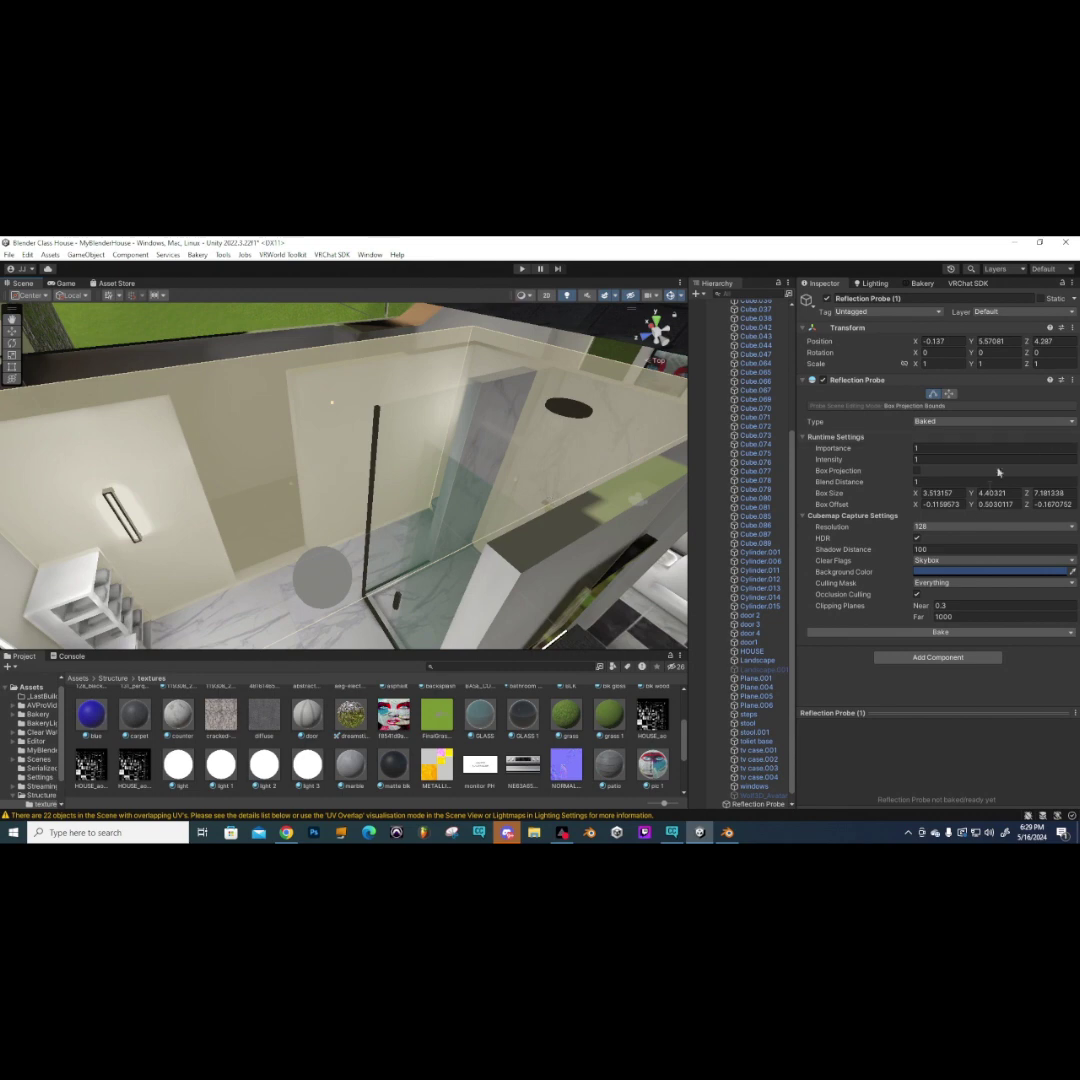
left_click(940, 634)
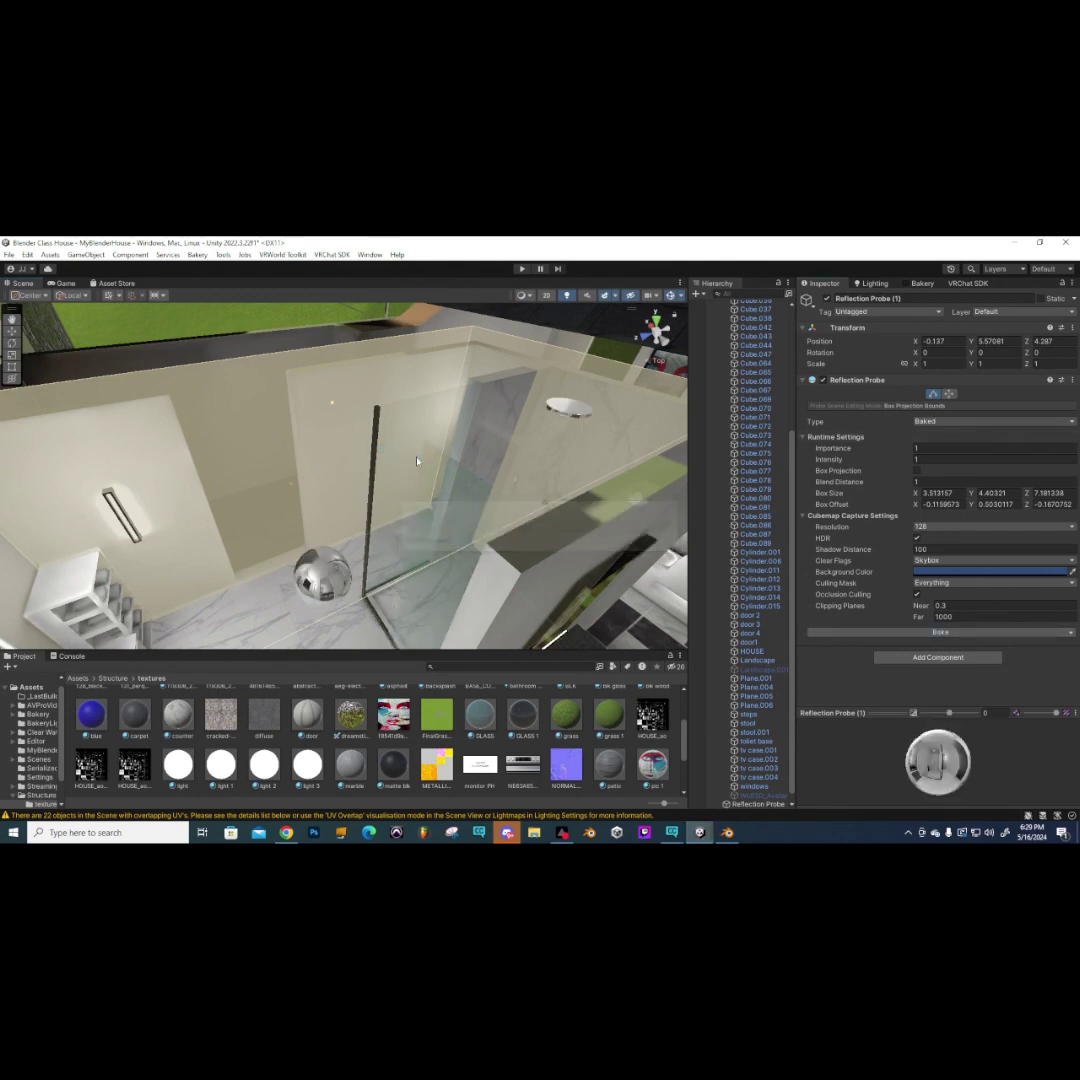
- Fly into the bathroom to check the double-sink vanity mirror from several angles
right_click_drag(494, 479, 180, 382)
middle_click_drag(310, 511, 254, 429)
scroll(262, 445, "up", 4)
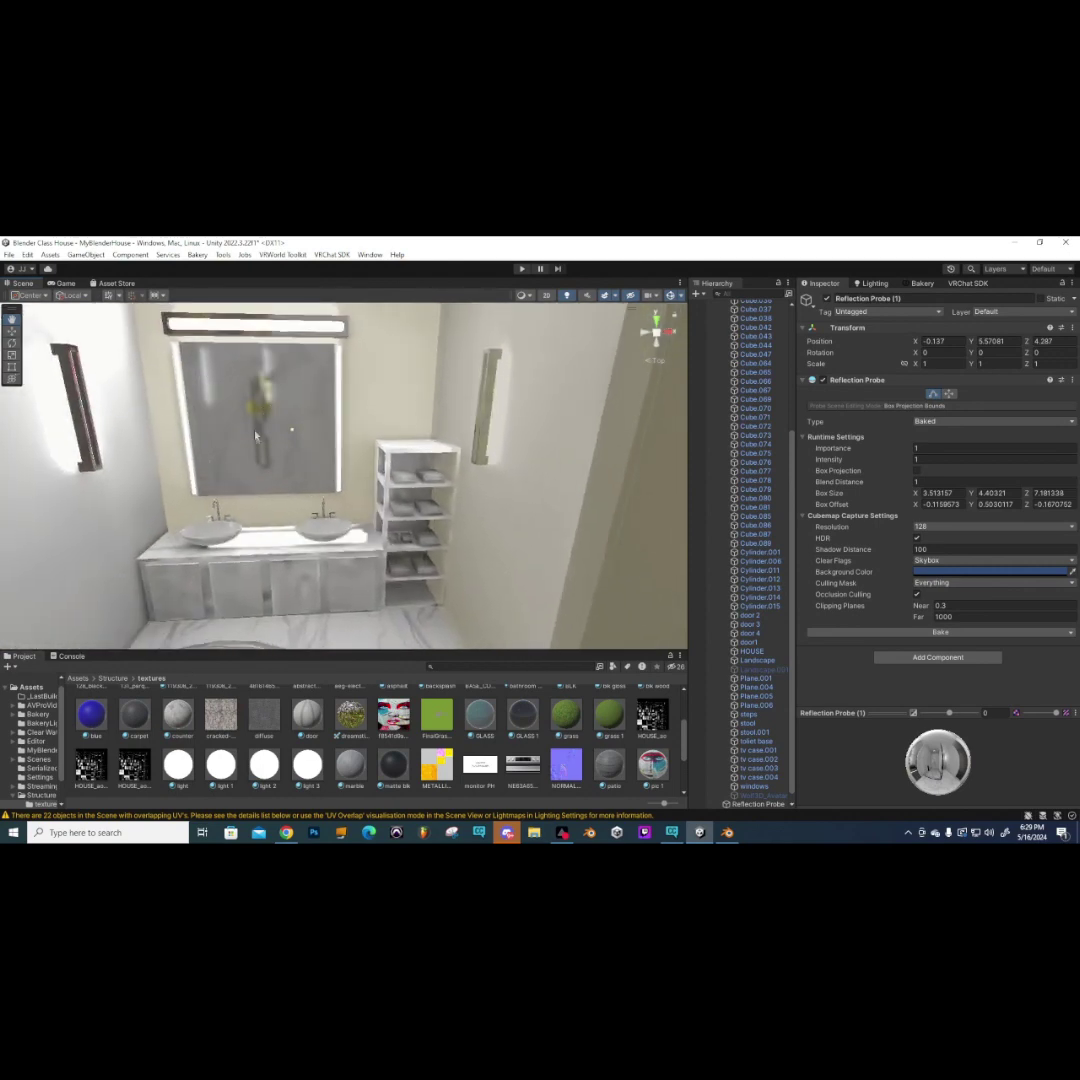
right_click_drag(263, 445, 570, 440)
middle_click_drag(570, 440, 339, 440)
scroll(339, 440, "down", 2)
left_click_drag(339, 440, 469, 471, "alt")
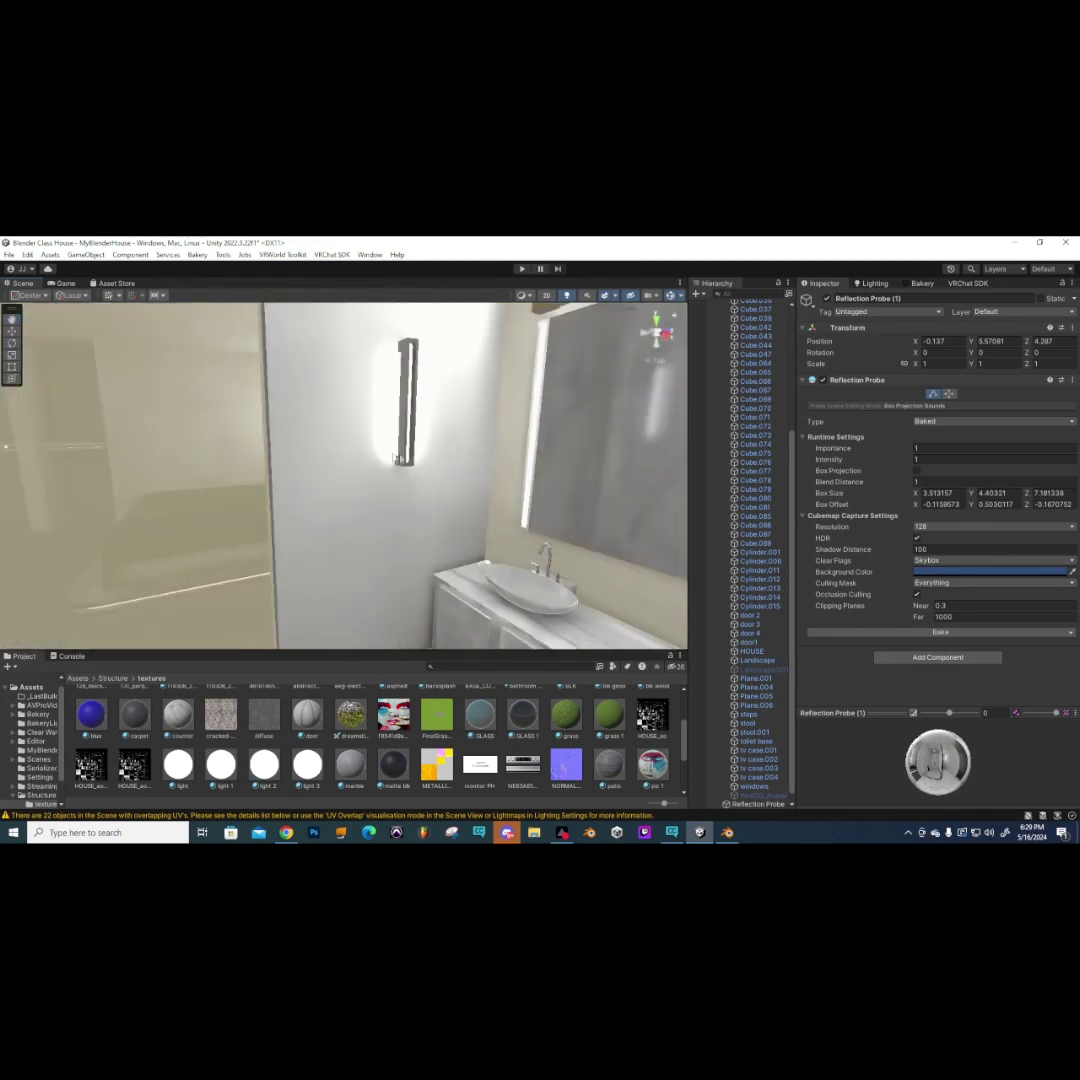
mouse_move(363, 464)
left_mouse_down("alt")
mouse_move(332, 441)
mouse_move(376, 461)
left_mouse_up("alt")
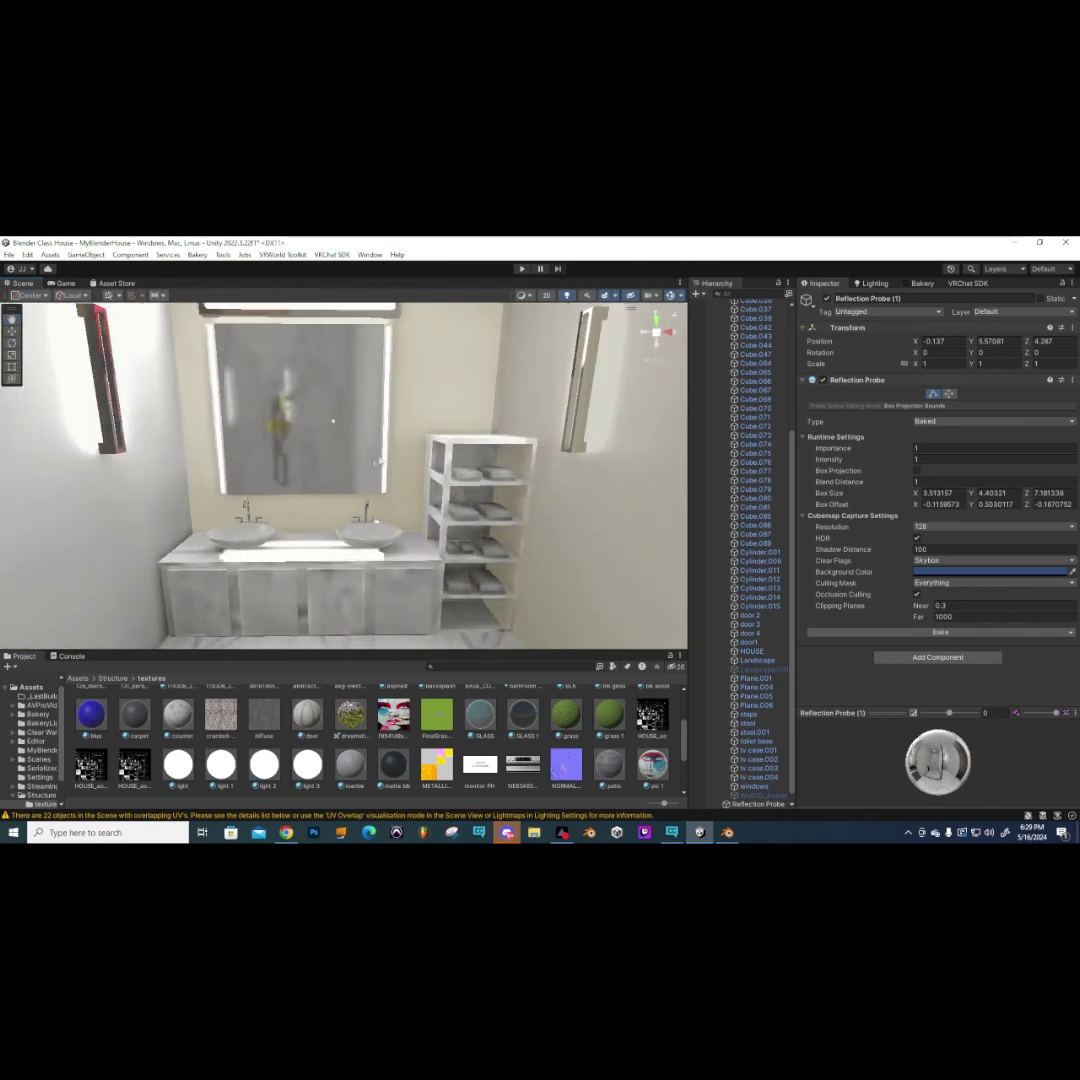
- Enable Box Projection so the vanity mirror shows a sharp reflection
left_click(916, 471)
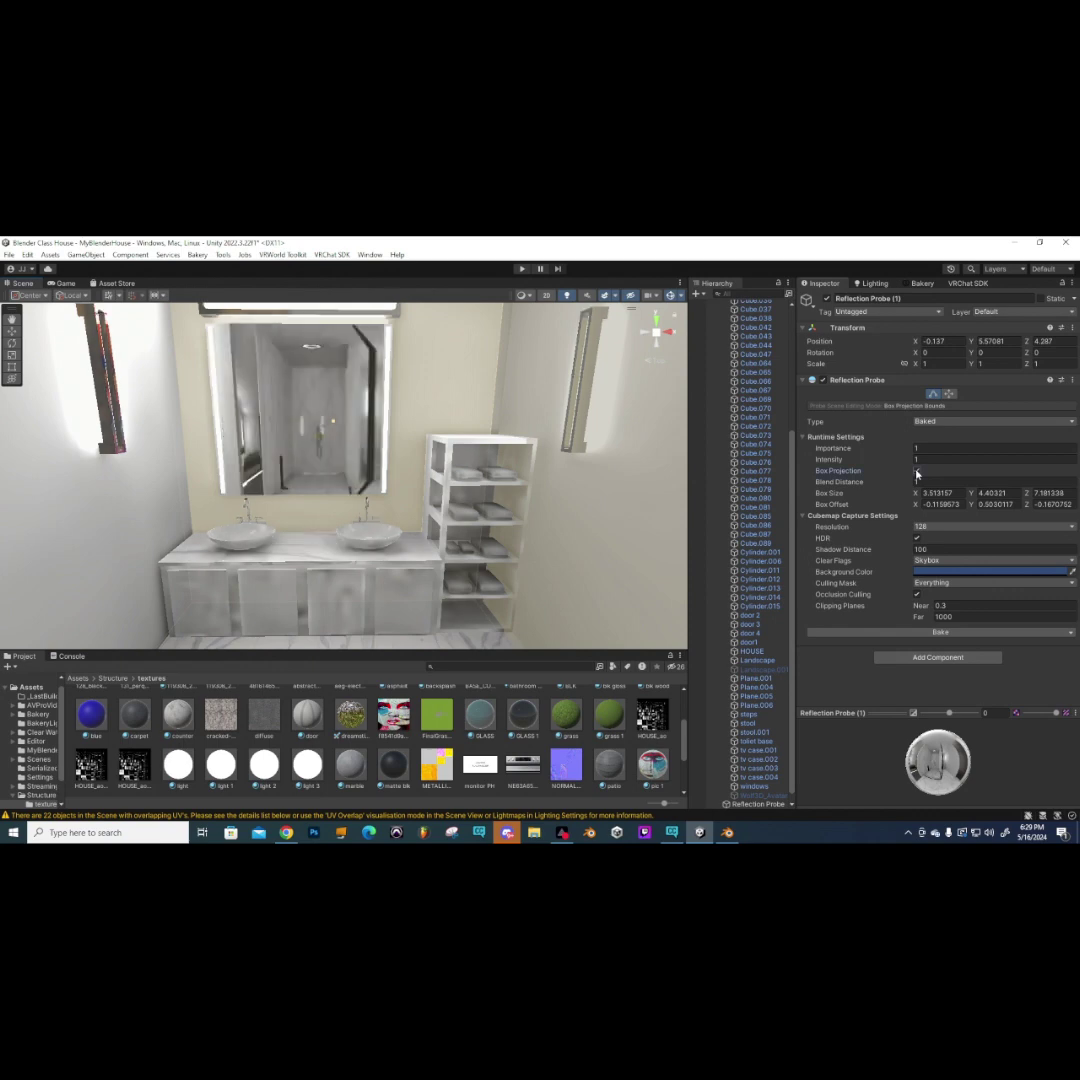
scroll(319, 480, "up", 3)
mouse_move(320, 478)
middle_mouse_down()
mouse_move(464, 474)
mouse_move(311, 464)
middle_mouse_up()
right_click_drag(311, 463, 527, 530)
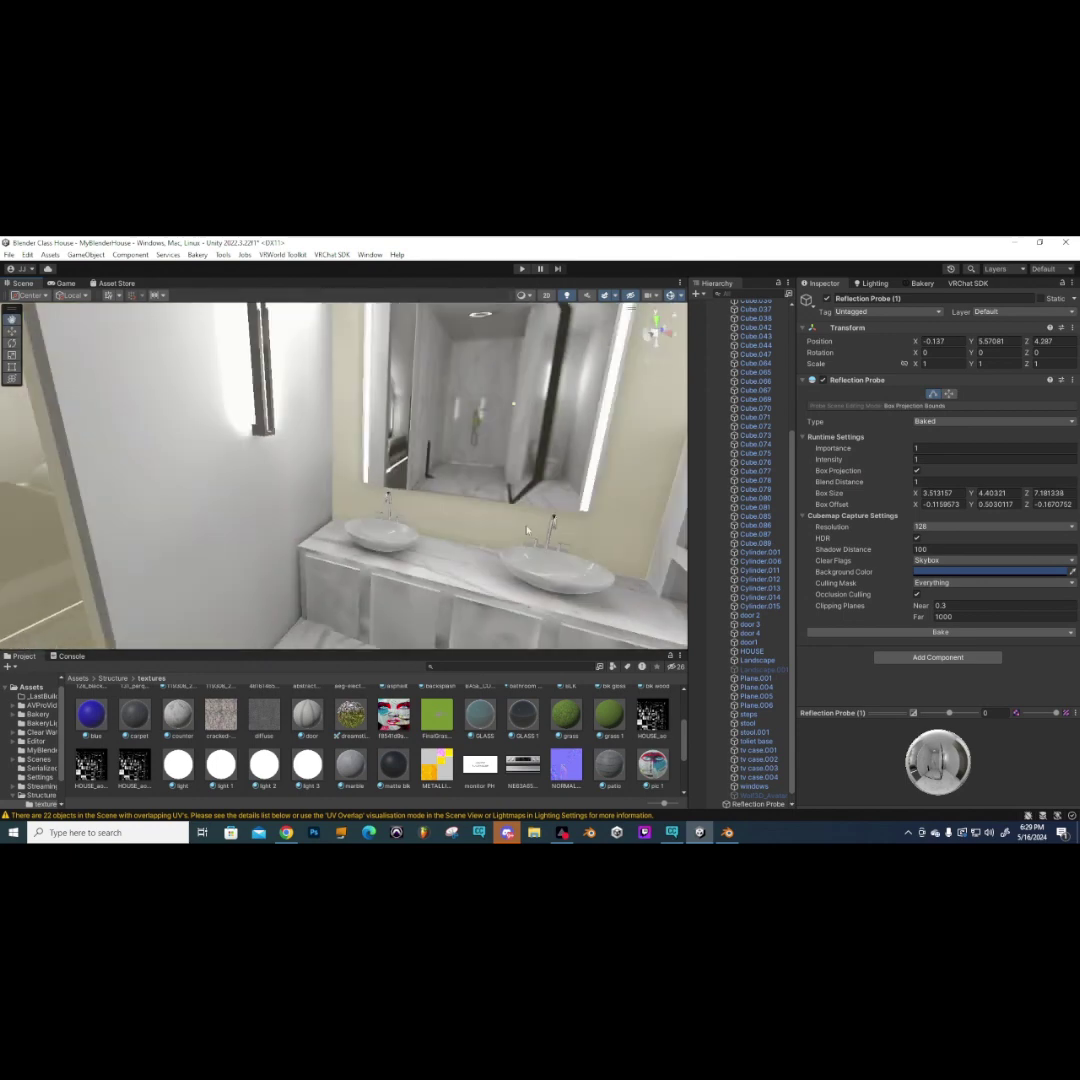
- Deselect the probe, fly toward the sofas, and reselect the bathroom reflection probe
left_click(378, 741)
mouse_move(450, 505)
right_mouse_down()
mouse_move(482, 488)
mouse_move(450, 487)
mouse_move(511, 499)
mouse_move(316, 492)
mouse_move(405, 473)
mouse_move(380, 480)
mouse_move(434, 504)
mouse_move(188, 515)
mouse_move(200, 510)
mouse_move(179, 491)
mouse_move(308, 506)
right_mouse_up()
right_click_drag(383, 548, 508, 562)
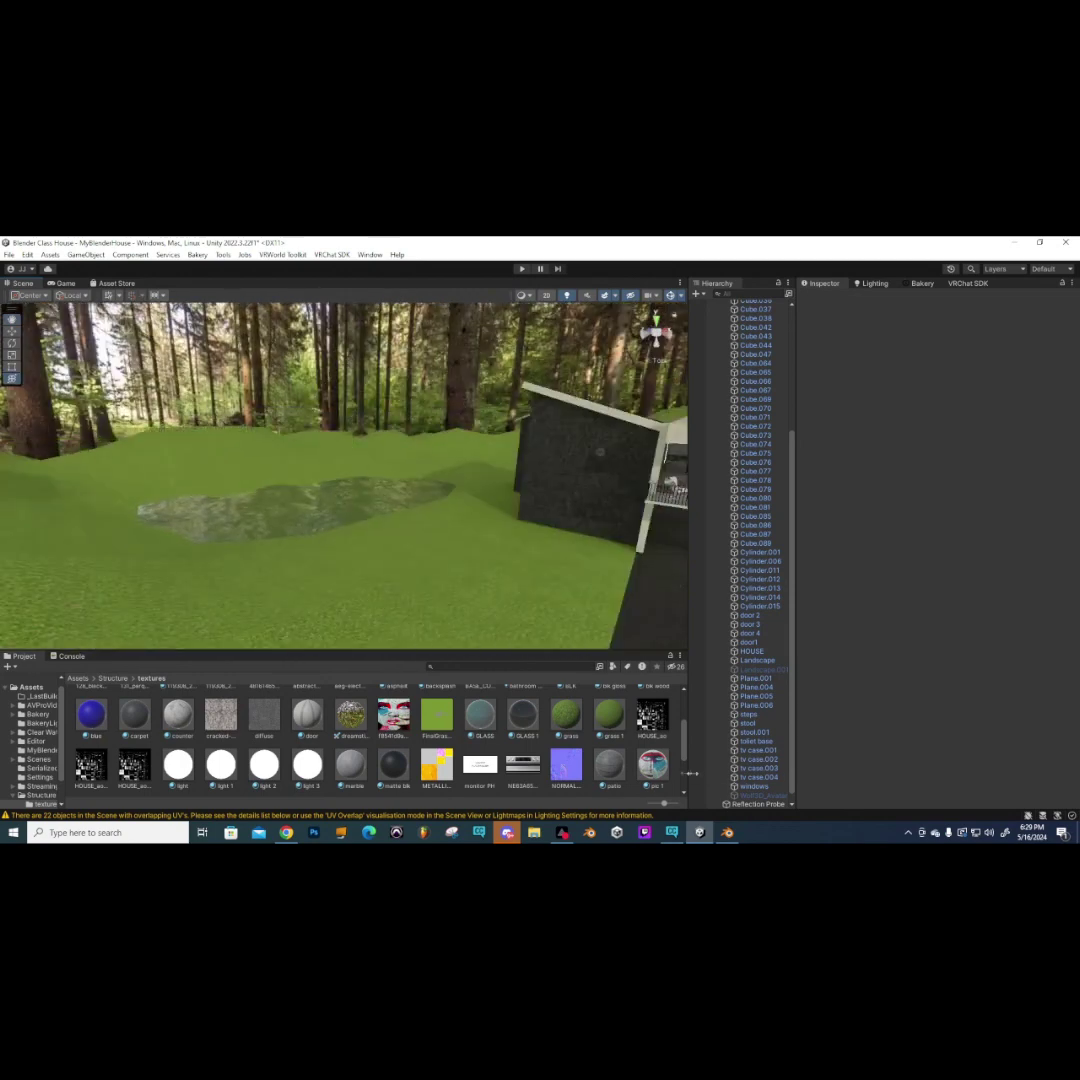
left_click(757, 804)
- Duplicate the reflection probe and move the copy out onto the left lawn
middle_click_drag(502, 488, 533, 501)
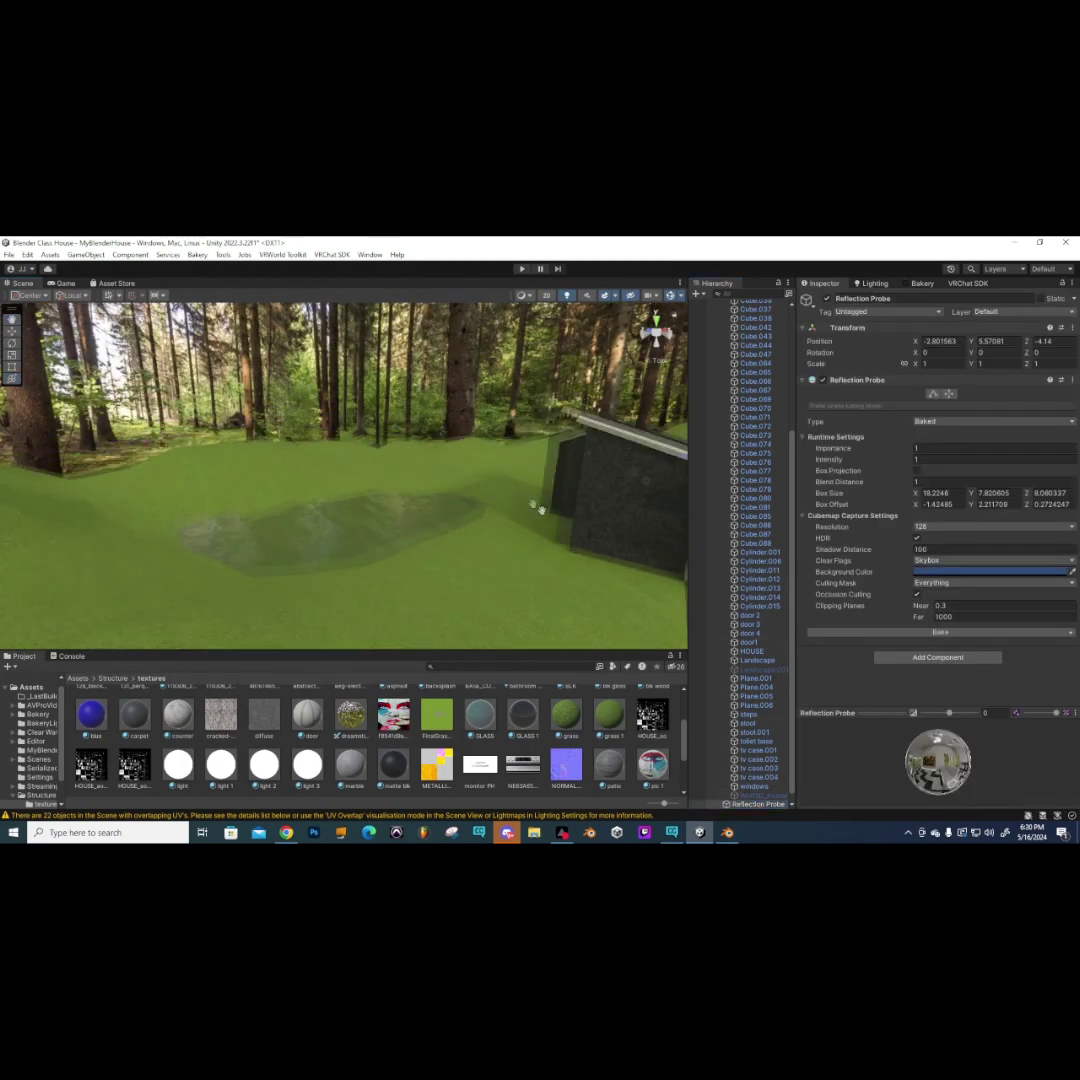
right_click_drag(315, 476, 430, 464)
middle_click_drag(358, 446, 380, 456)
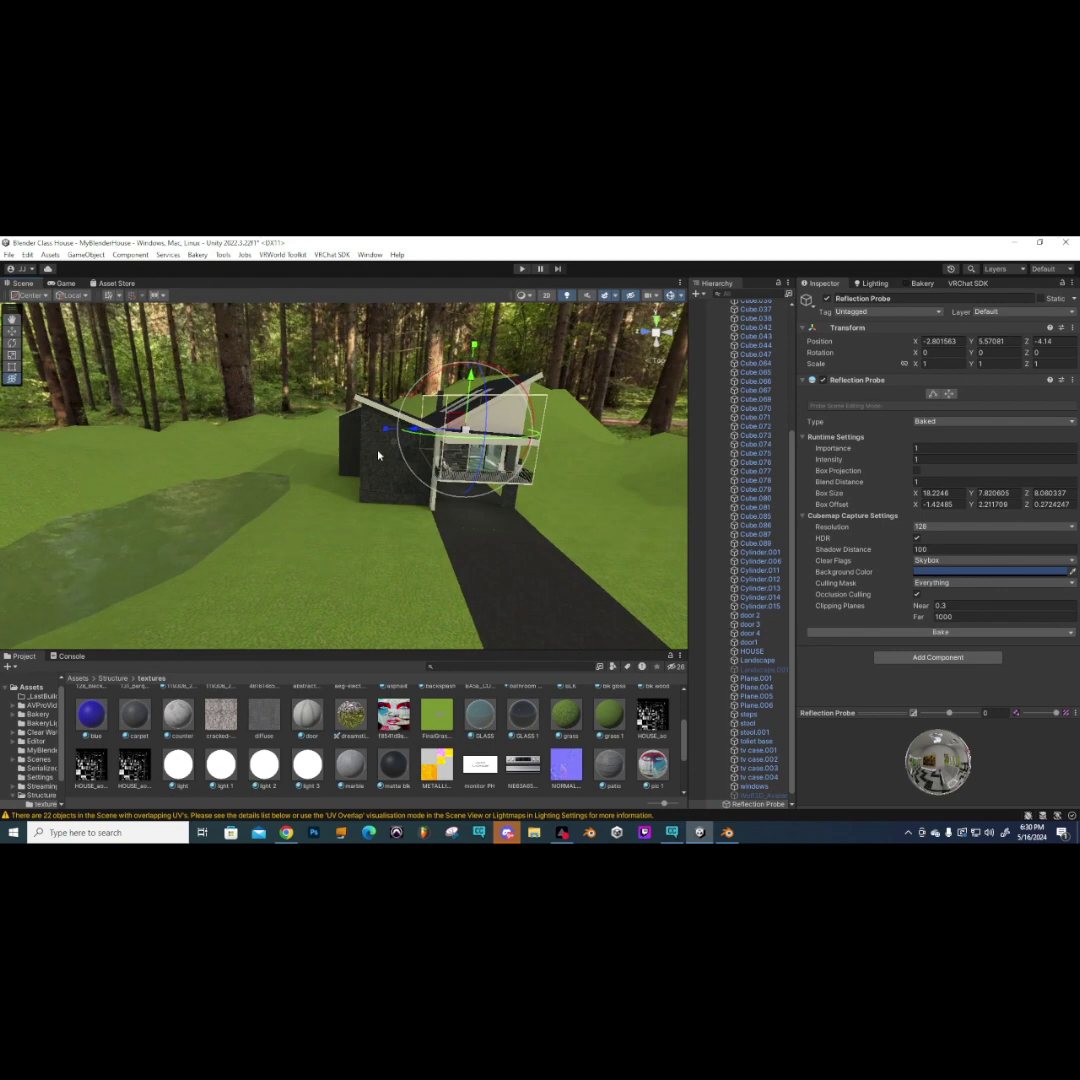
key("ctrl+d")
right_click_drag(378, 456, 460, 488)
middle_click_drag(460, 488, 396, 535)
left_click_drag(497, 362, 188, 374)
right_click_drag(188, 374, 316, 429)
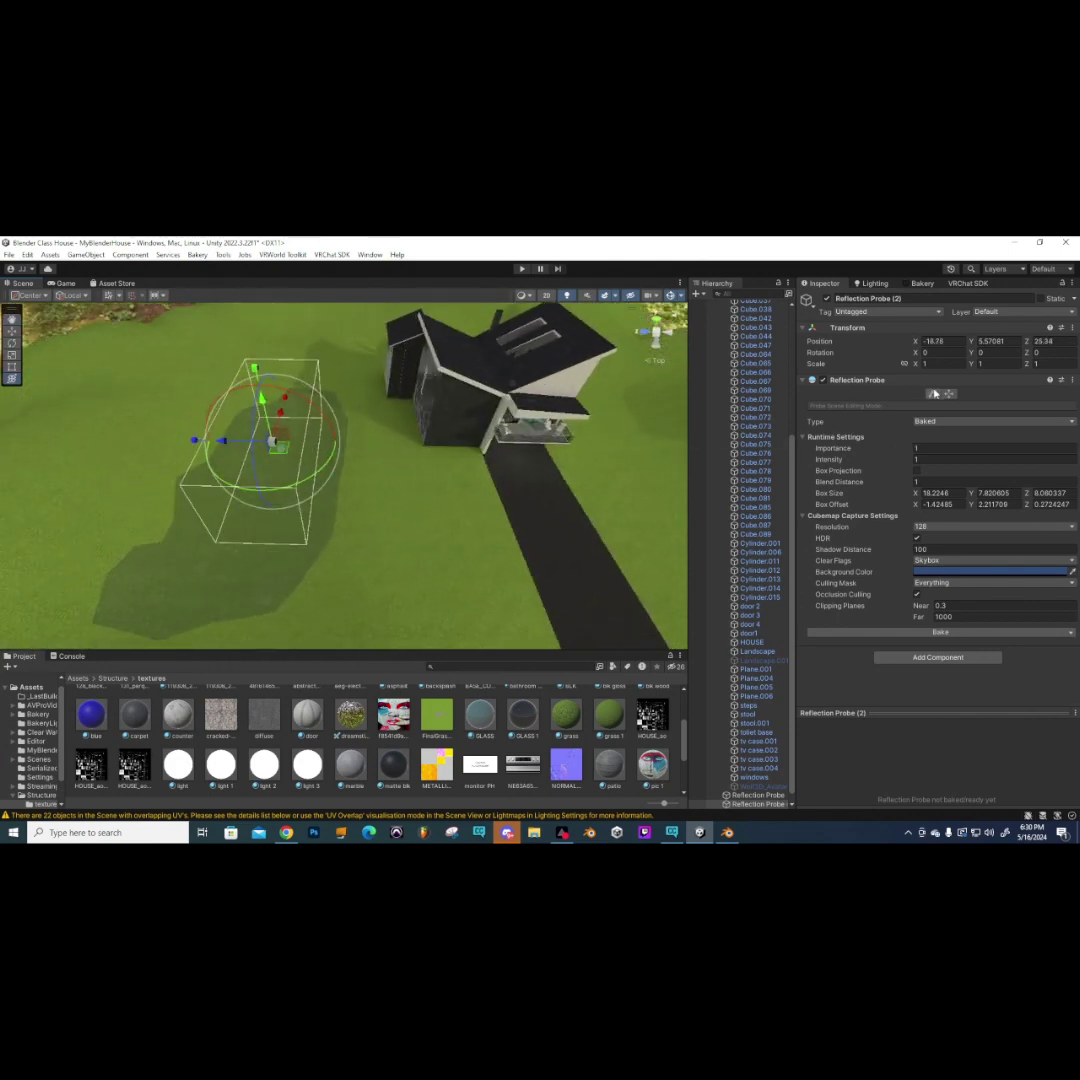
- Shrink the lawn probe's bounds by pulling its near, right and upper-left faces inward
left_click(933, 393)
right_click_drag(339, 447, 307, 460)
left_click_drag(287, 510, 324, 447)
right_click_drag(440, 415, 362, 461)
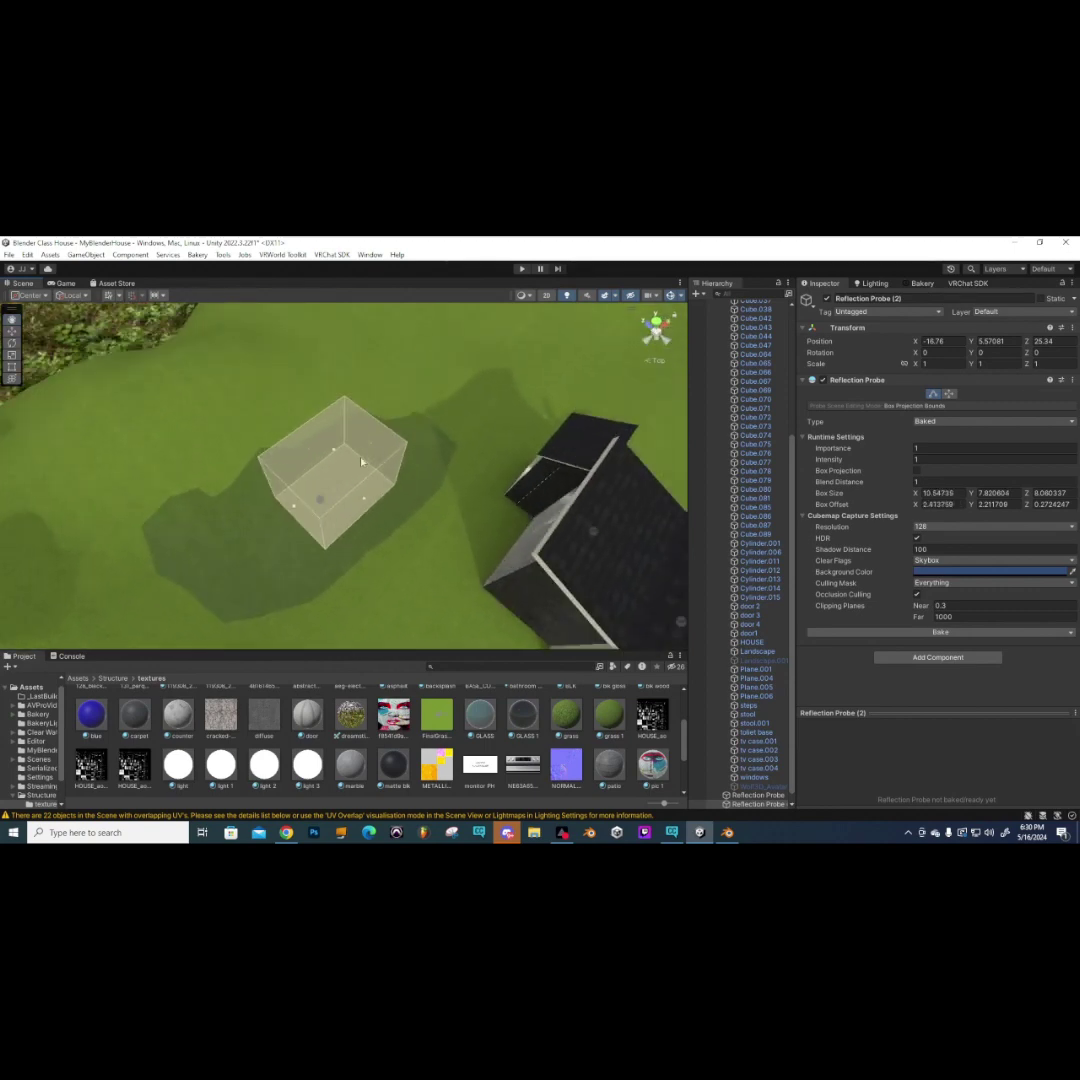
left_click_drag(374, 448, 336, 515)
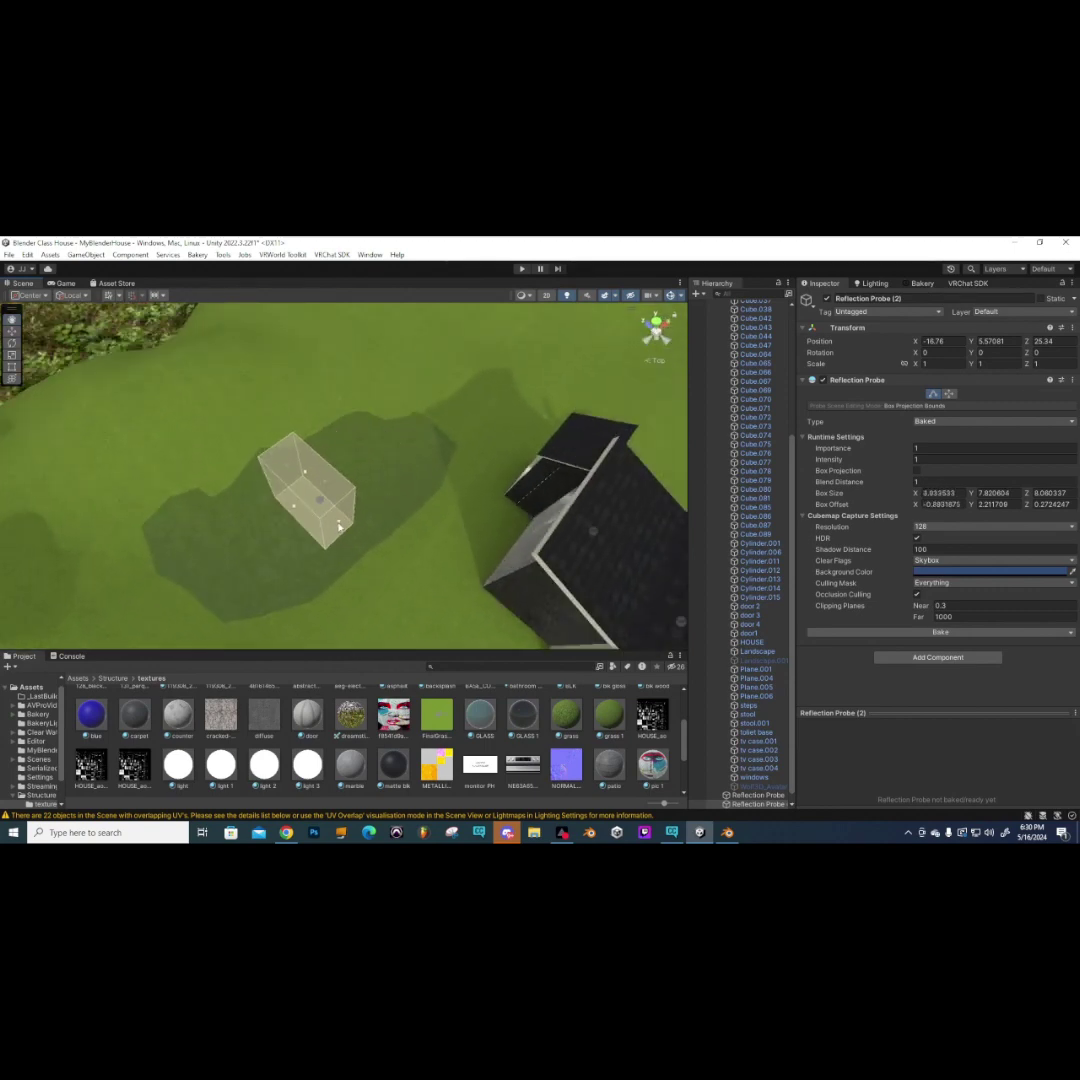
left_click_drag(286, 471, 313, 483)
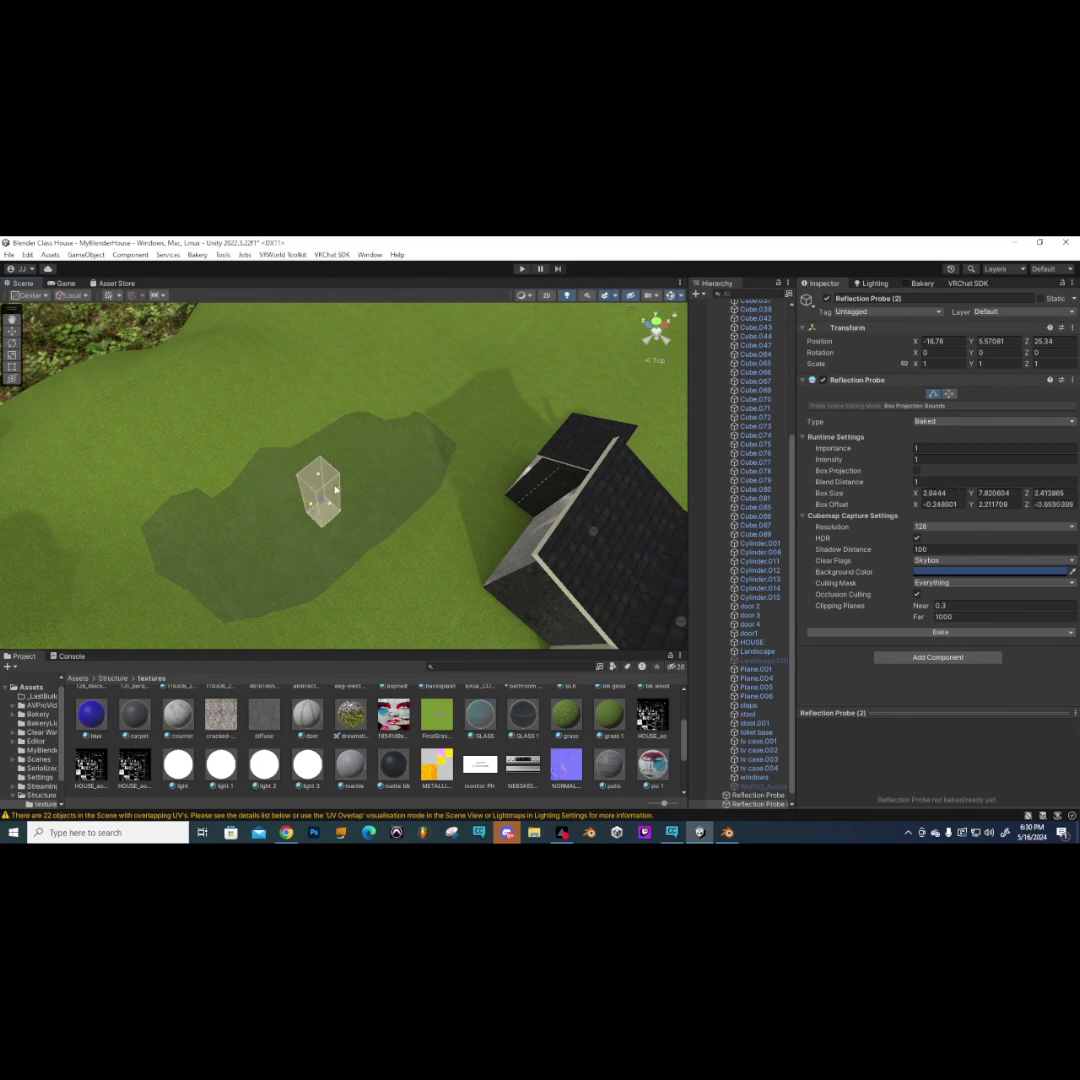
mouse_move(325, 493)
right_mouse_down()
mouse_move(159, 533)
mouse_move(325, 492)
mouse_move(341, 499)
right_mouse_up()
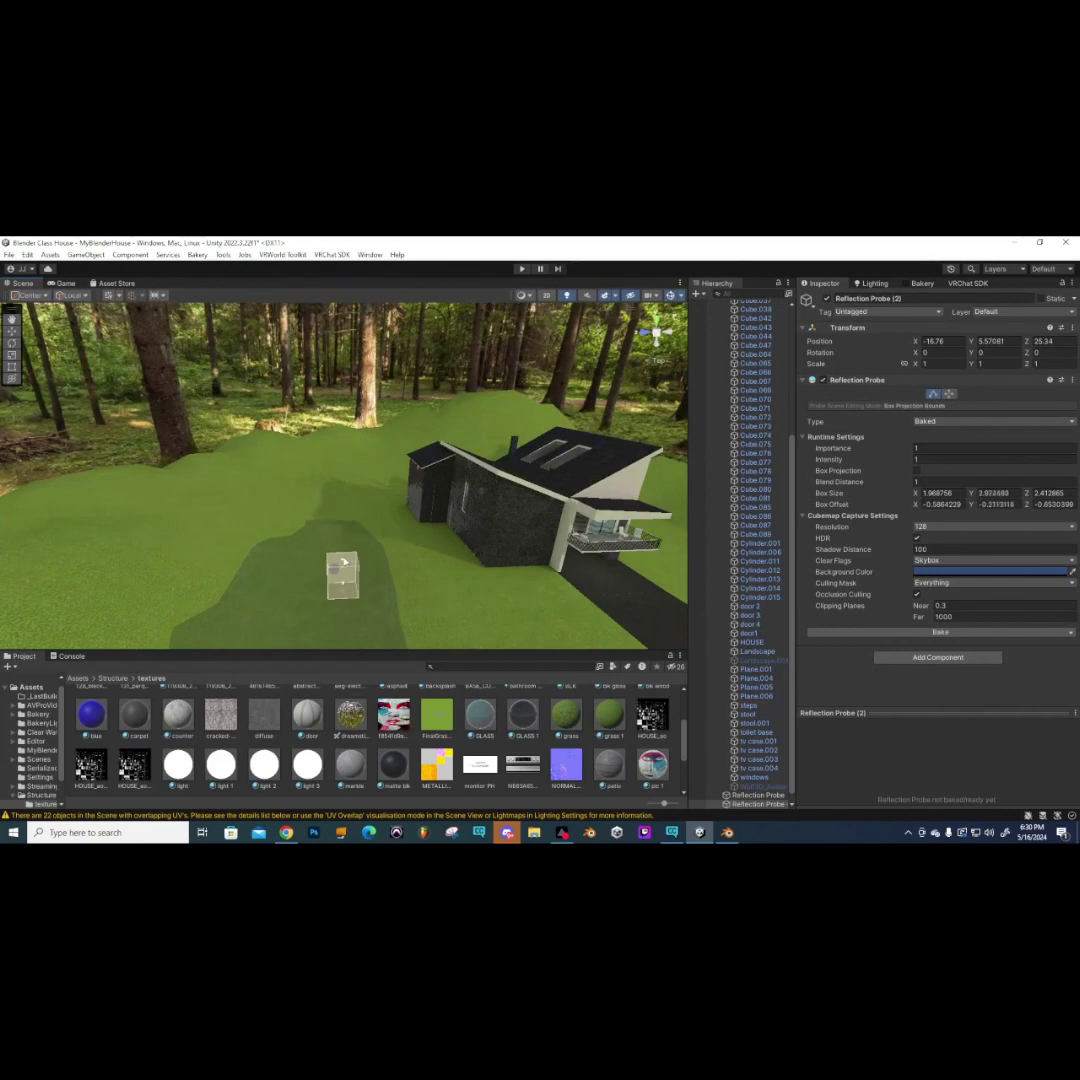
middle_click_drag(343, 563, 342, 510)
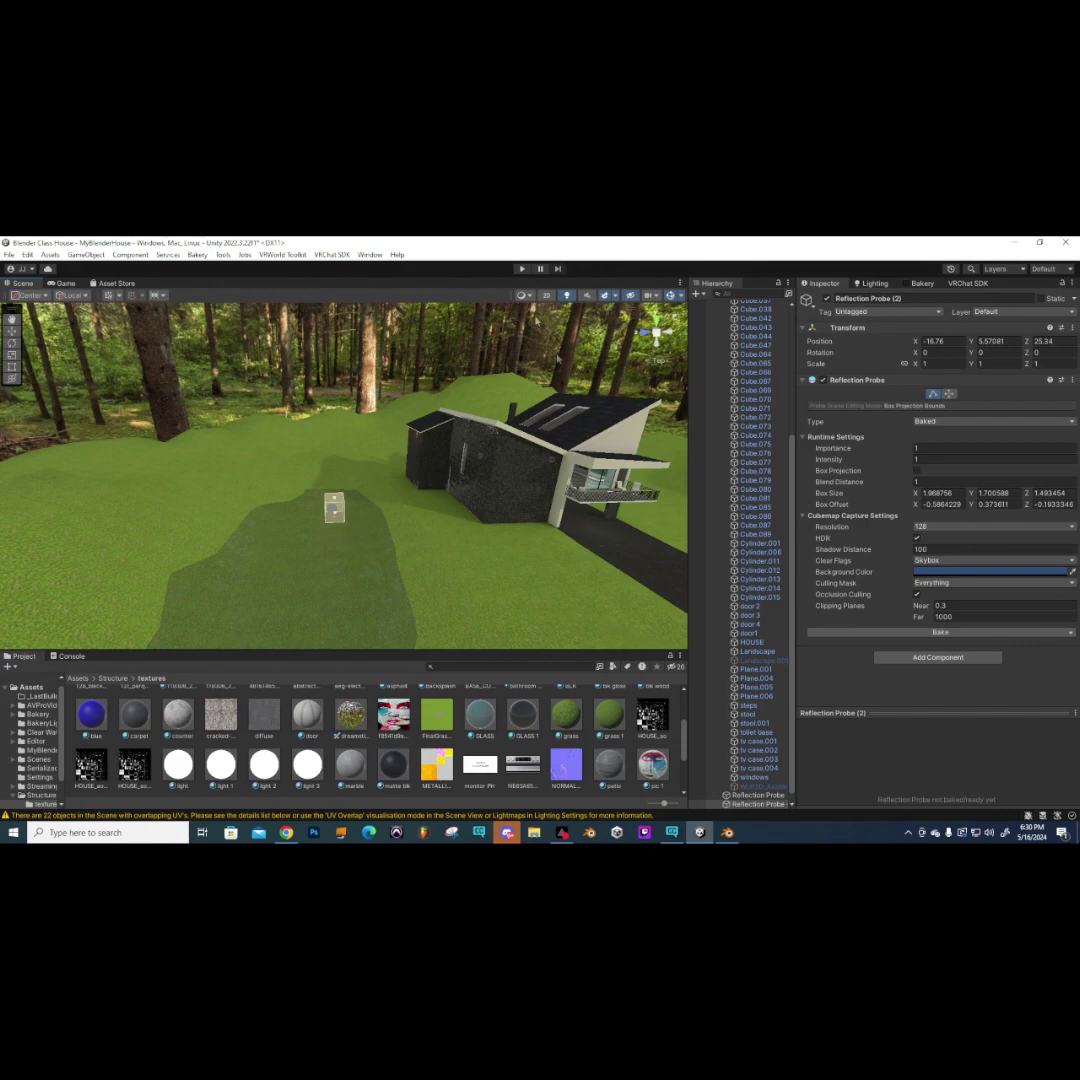
- Lower Reflection Probe (2) and push it farther back on the lawn
left_click(743, 797)
left_click(747, 804)
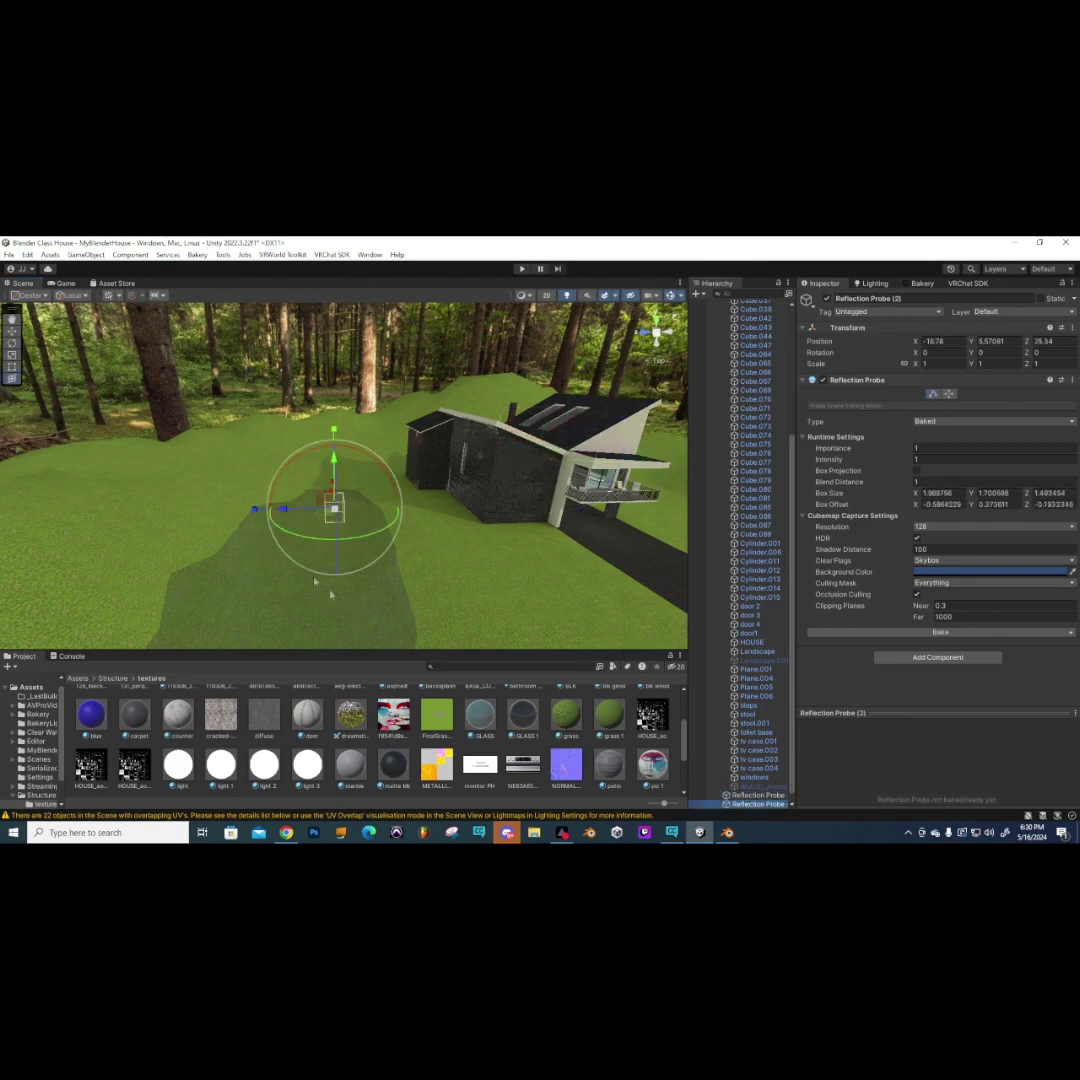
right_click_drag(331, 595, 325, 578)
middle_click_drag(325, 578, 351, 474)
left_click_drag(368, 448, 270, 573)
scroll(346, 532, "down", 3)
middle_click_drag(362, 526, 300, 530)
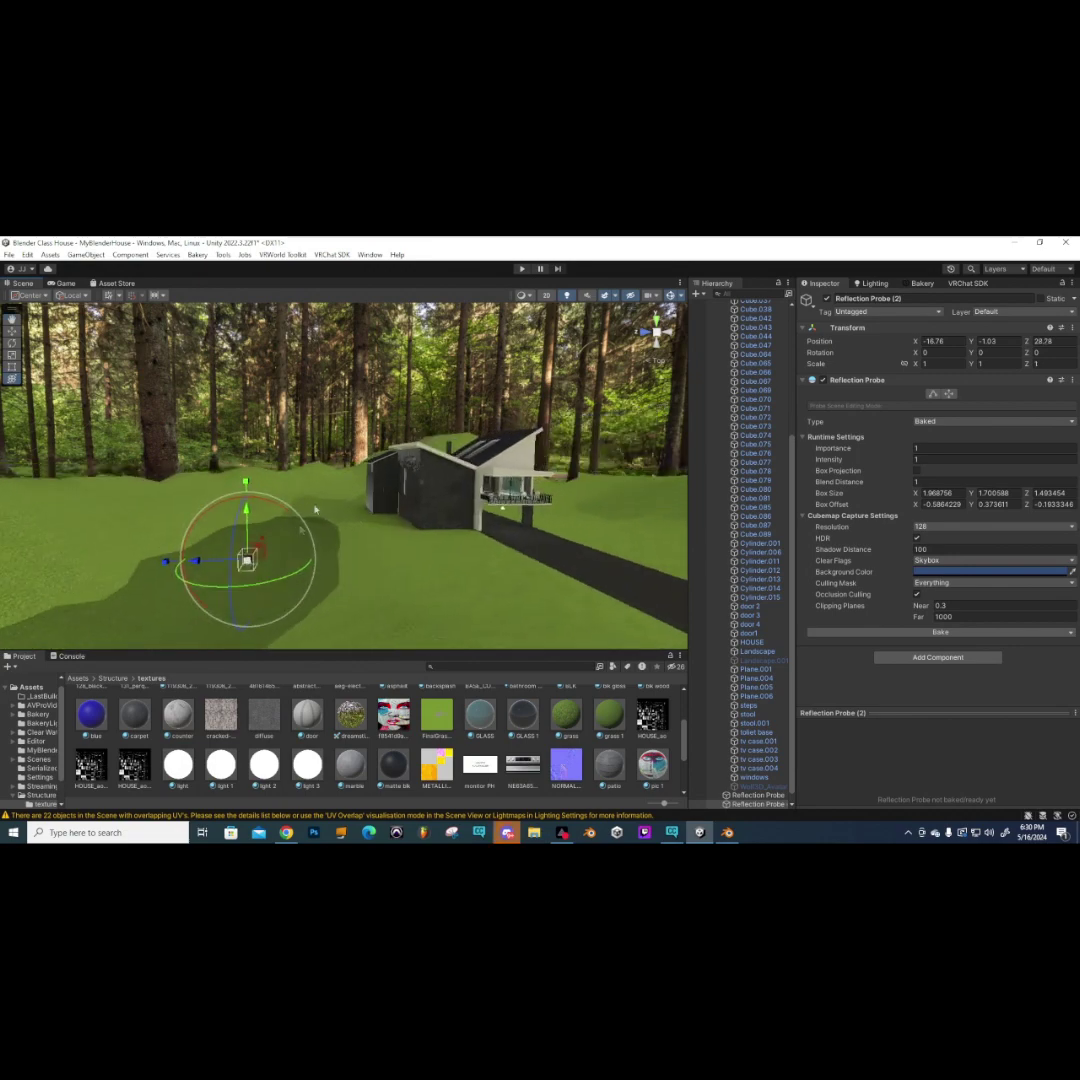
right_click_drag(350, 425, 417, 480)
scroll(417, 480, "down", 3)
middle_click_drag(417, 480, 332, 494)
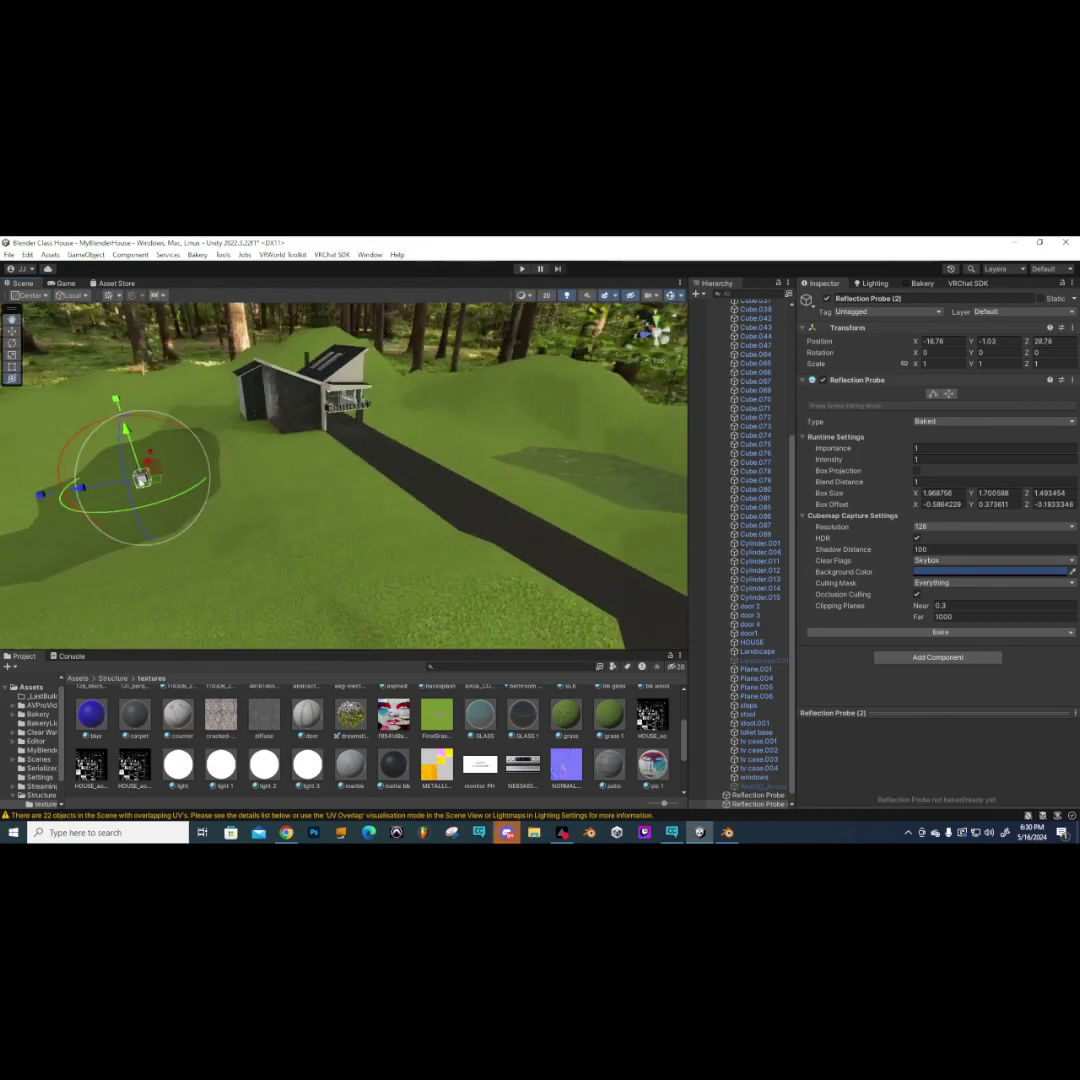
- Duplicate it as Reflection Probe (3) on the grass across the road, at -41.83, -1.03, -27.41
key("ctrl+d")
left_click_drag(155, 481, 621, 475)
middle_click_drag(621, 475, 553, 467)
right_click_drag(289, 472, 262, 472)
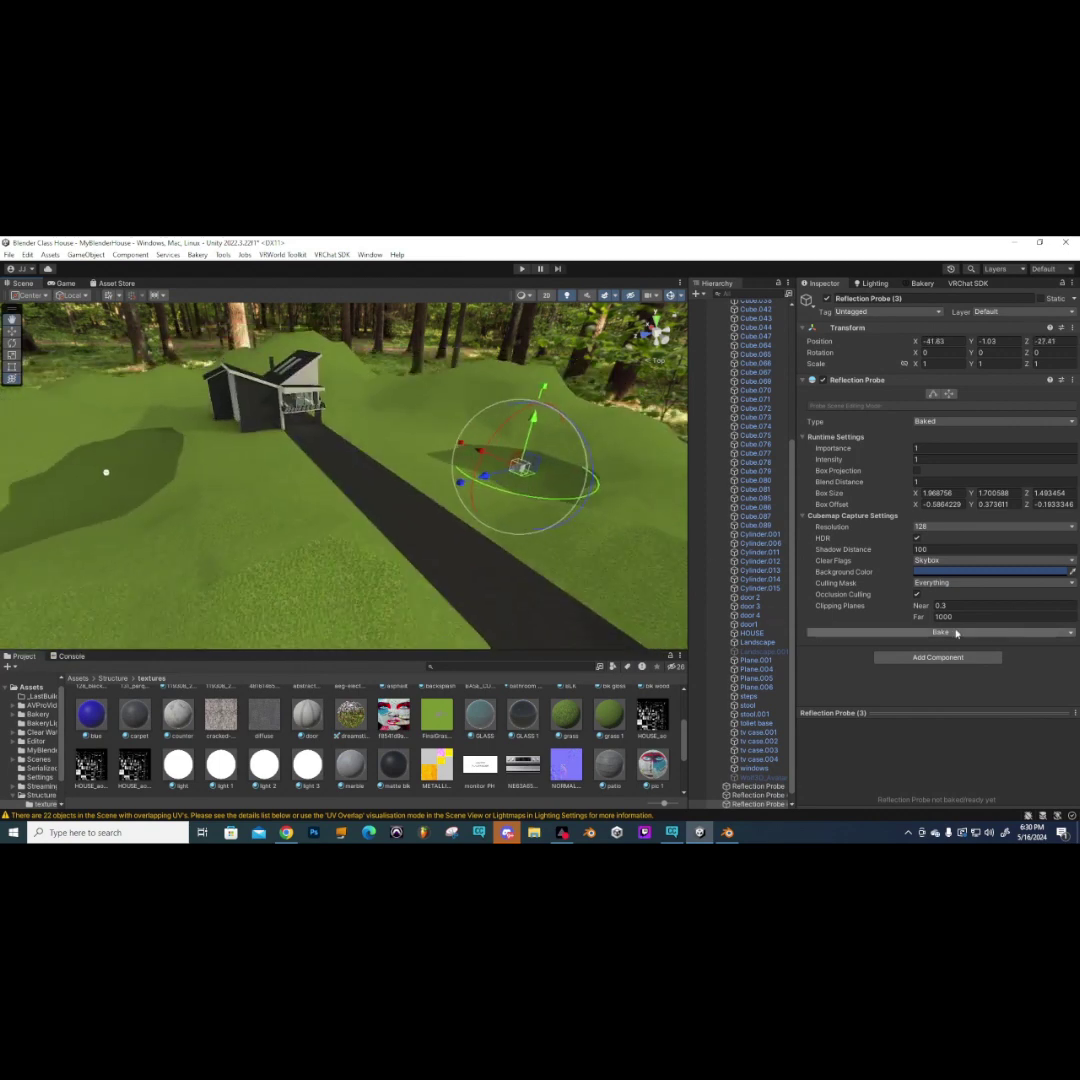
- Bake Reflection Probe (3) and Reflection Probe (2), then inspect them over the lawn
left_click(1041, 632)
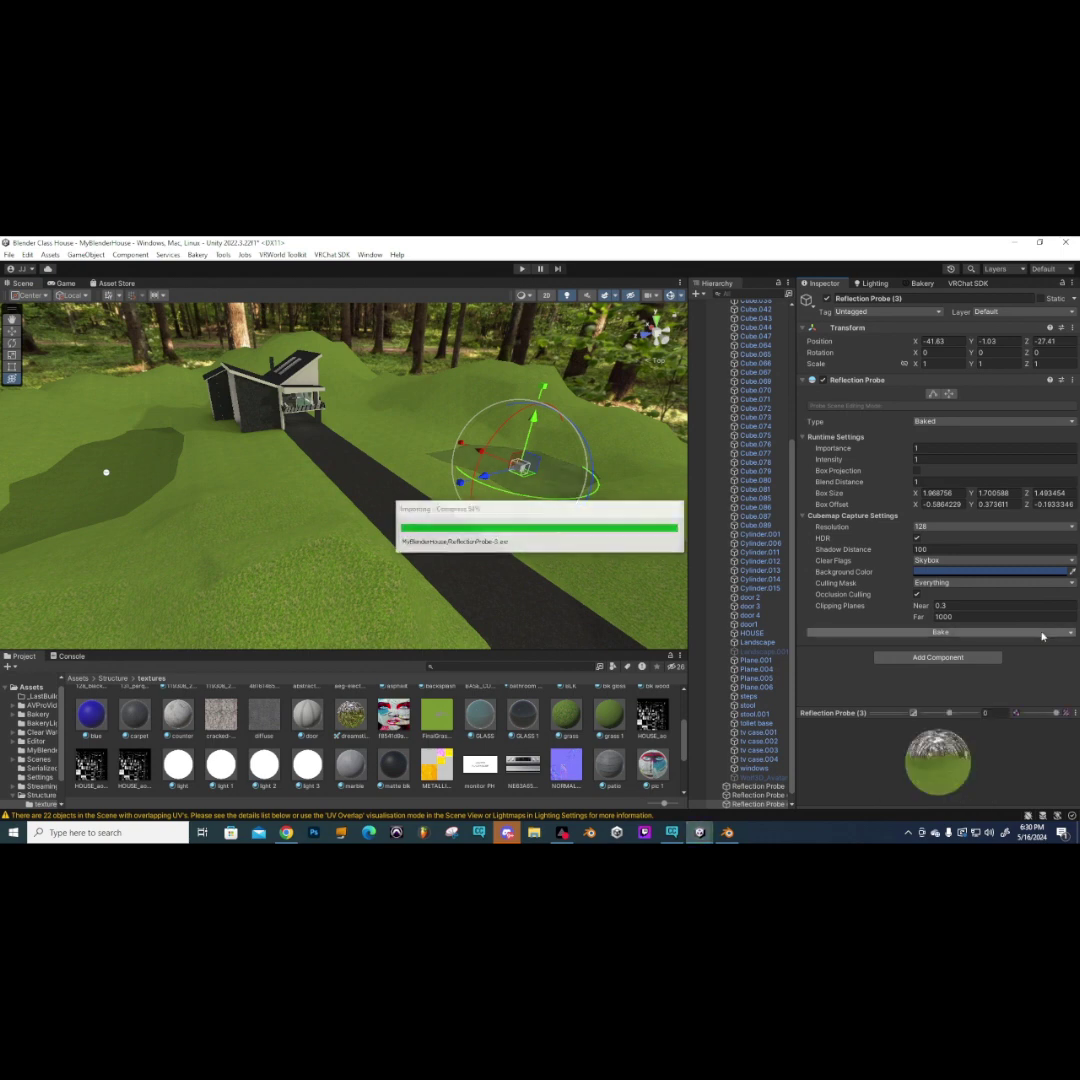
left_click(763, 795)
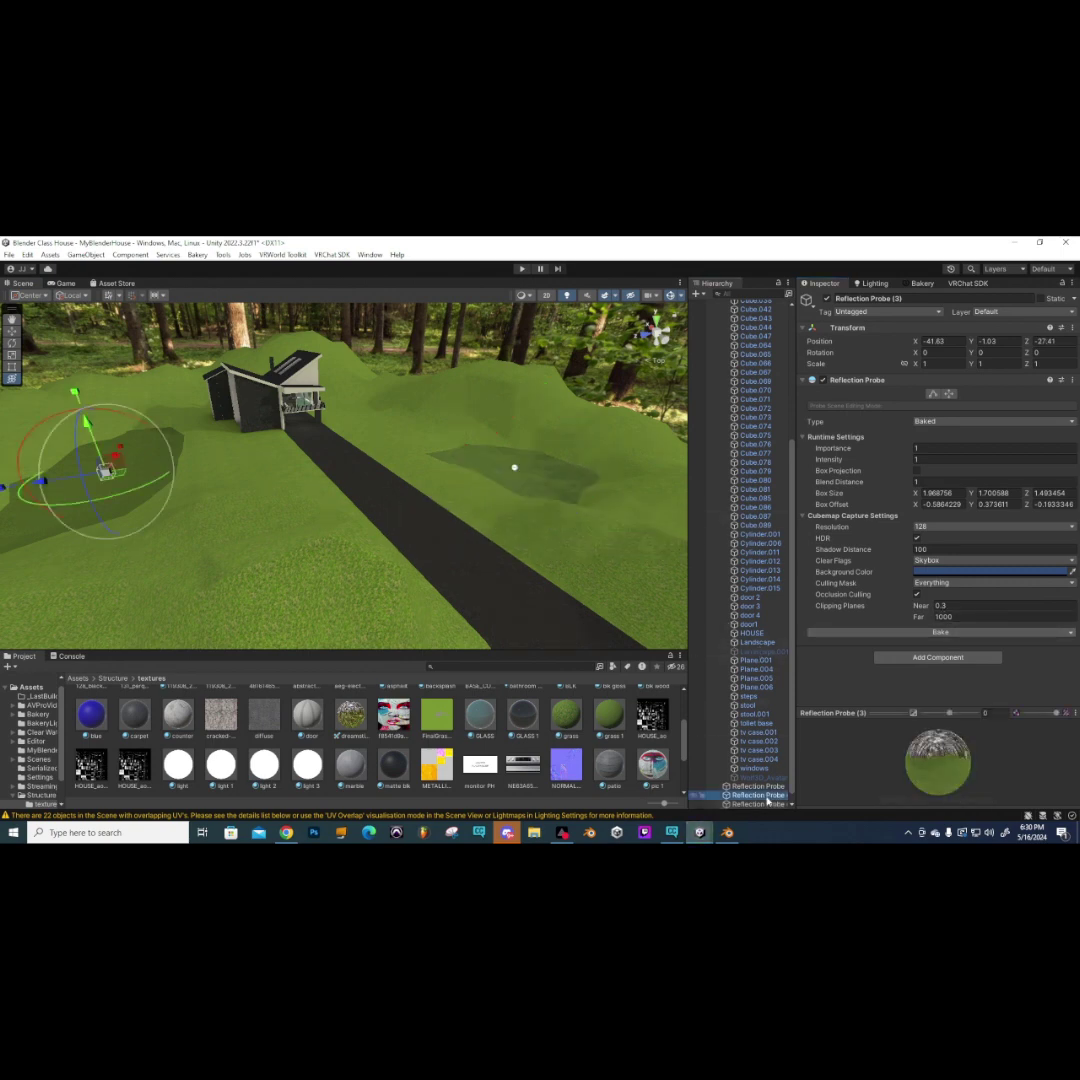
left_click(970, 633)
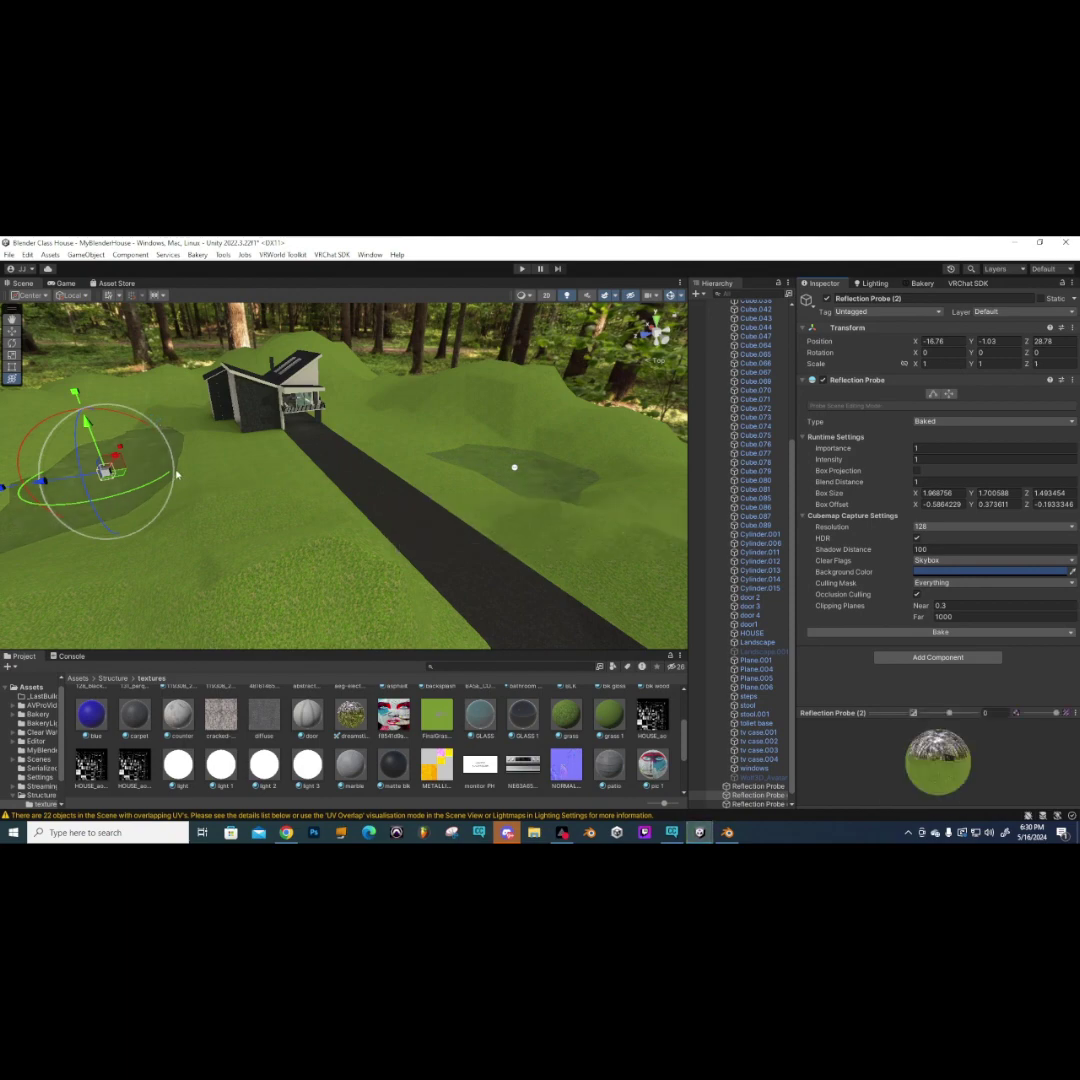
key("f")
scroll(380, 481, "up", 5)
middle_click_drag(381, 485, 339, 452)
right_click_drag(340, 450, 424, 425)
middle_click_drag(450, 420, 461, 419)
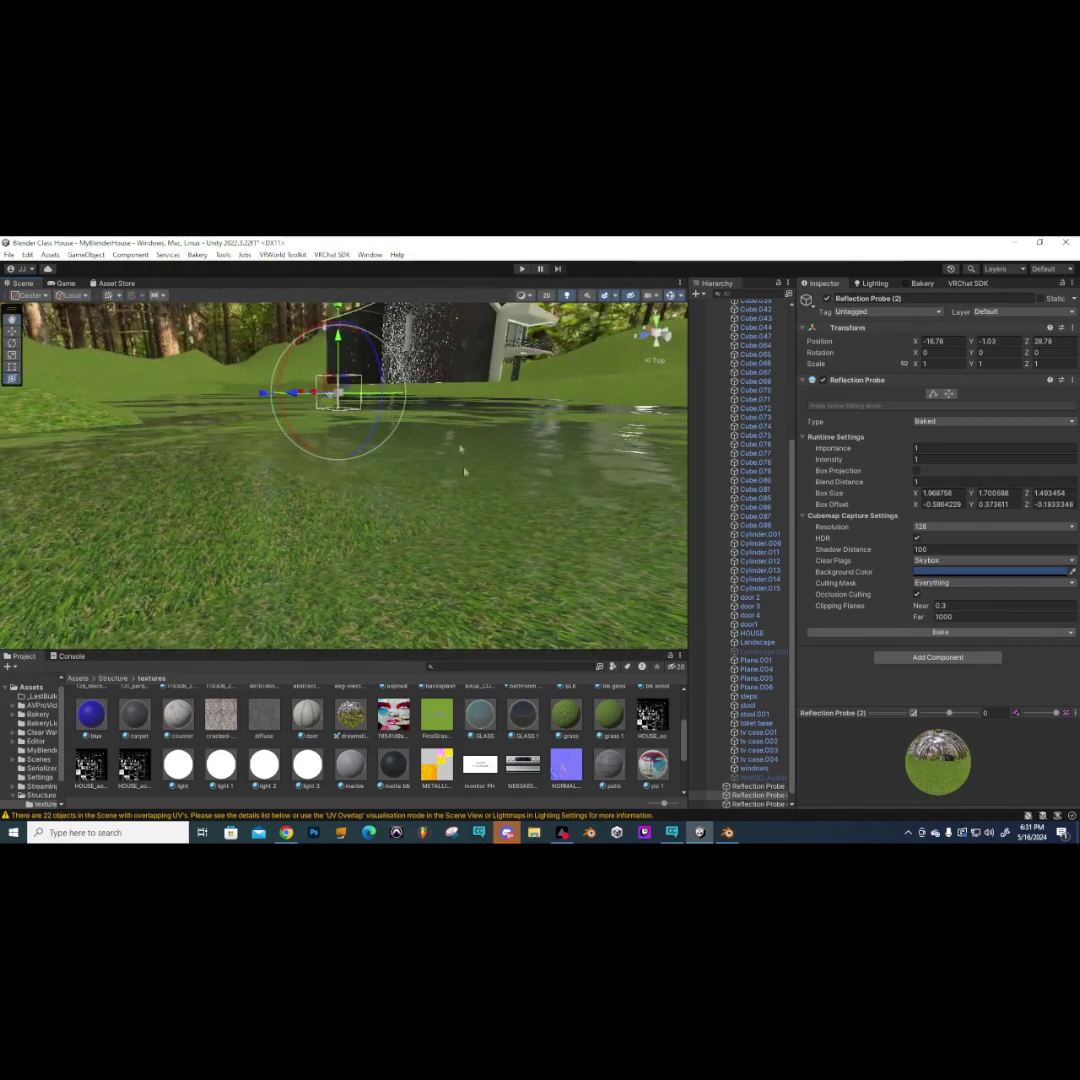
middle_click_drag(494, 386, 183, 371)
right_click_drag(183, 371, 432, 512)
- Deselect the probe and collapse the house class group in the Hierarchy
left_click(411, 701)
right_click_drag(300, 525, 374, 487)
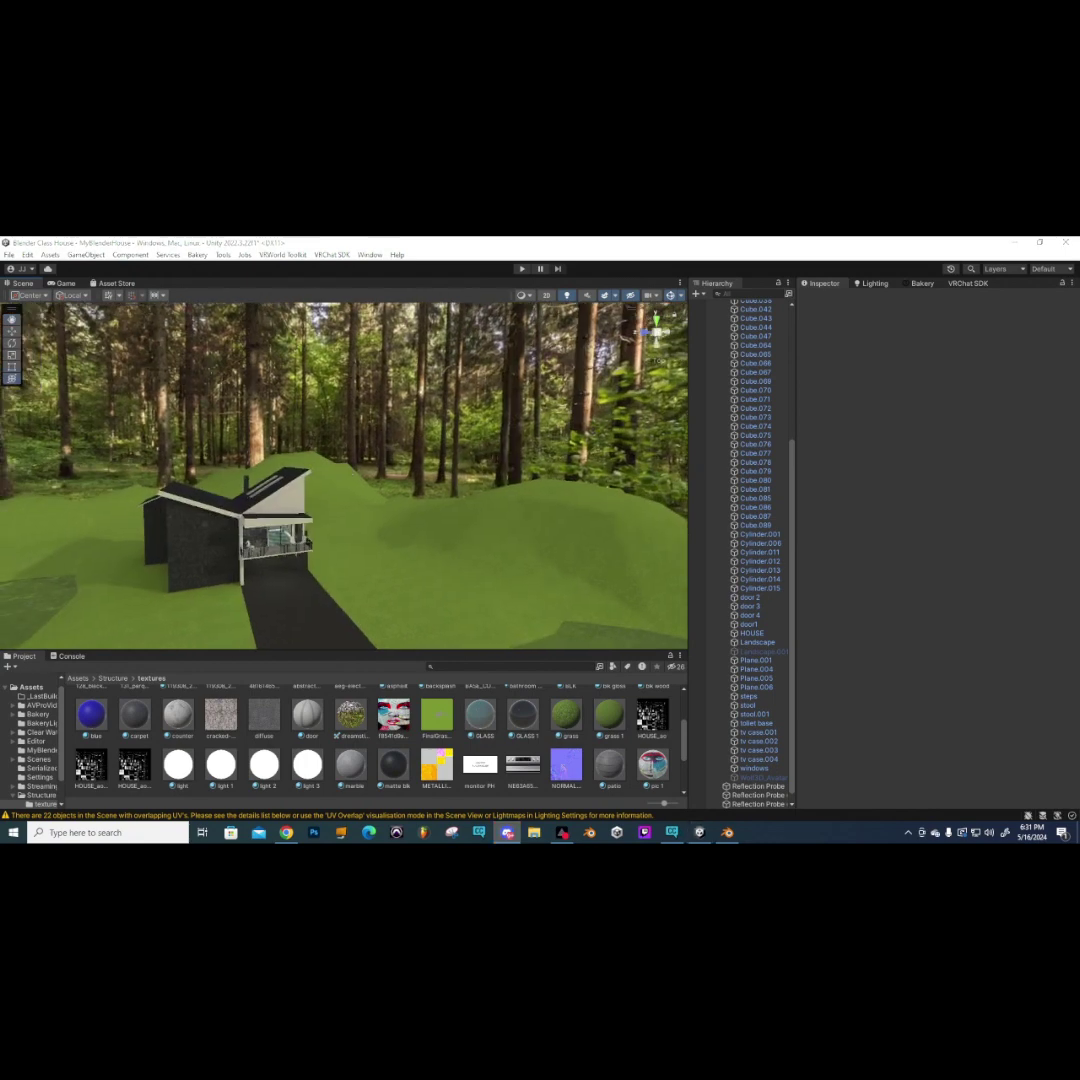
right_click_drag(294, 524, 306, 472)
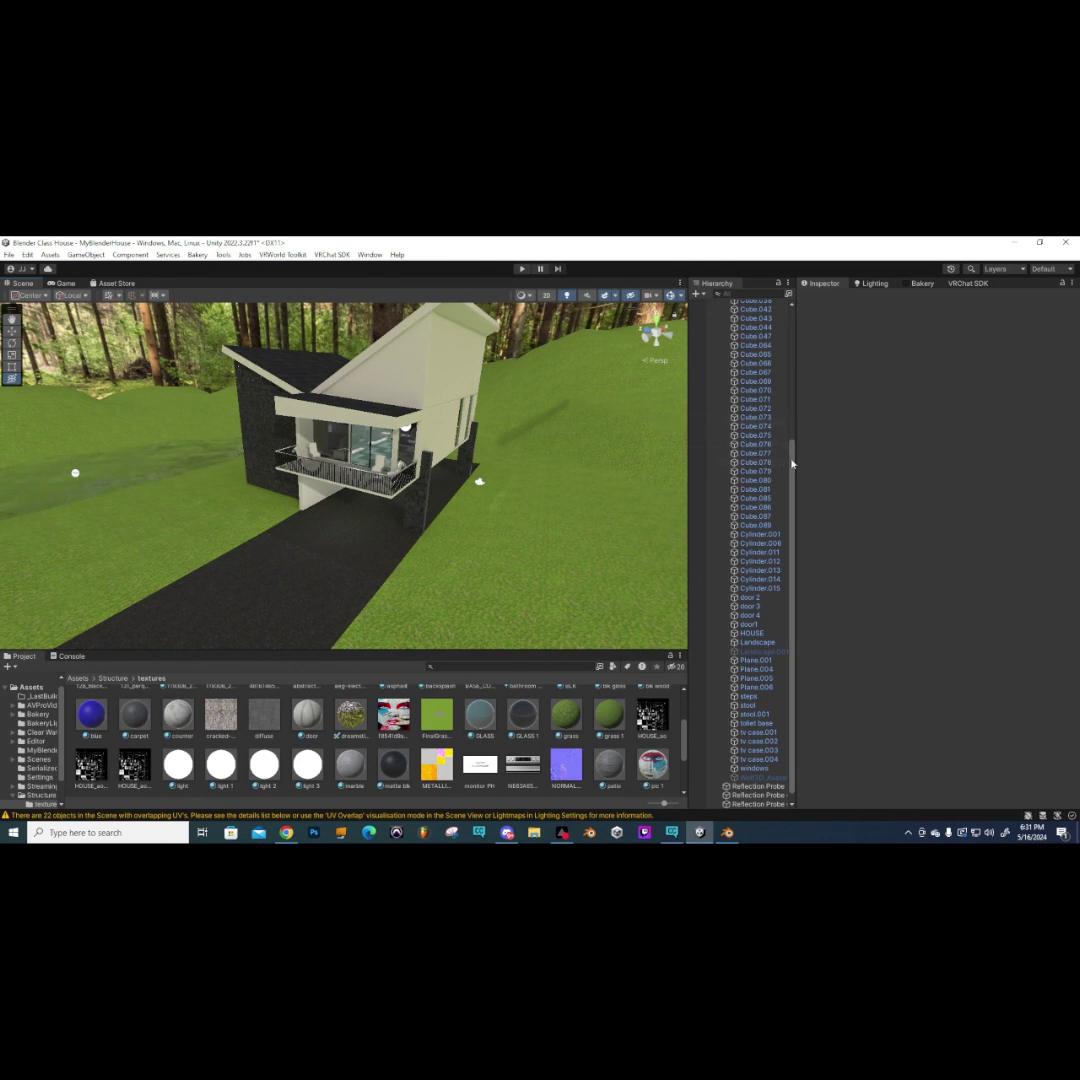
scroll(729, 339, "up", 7)
left_click(727, 340)
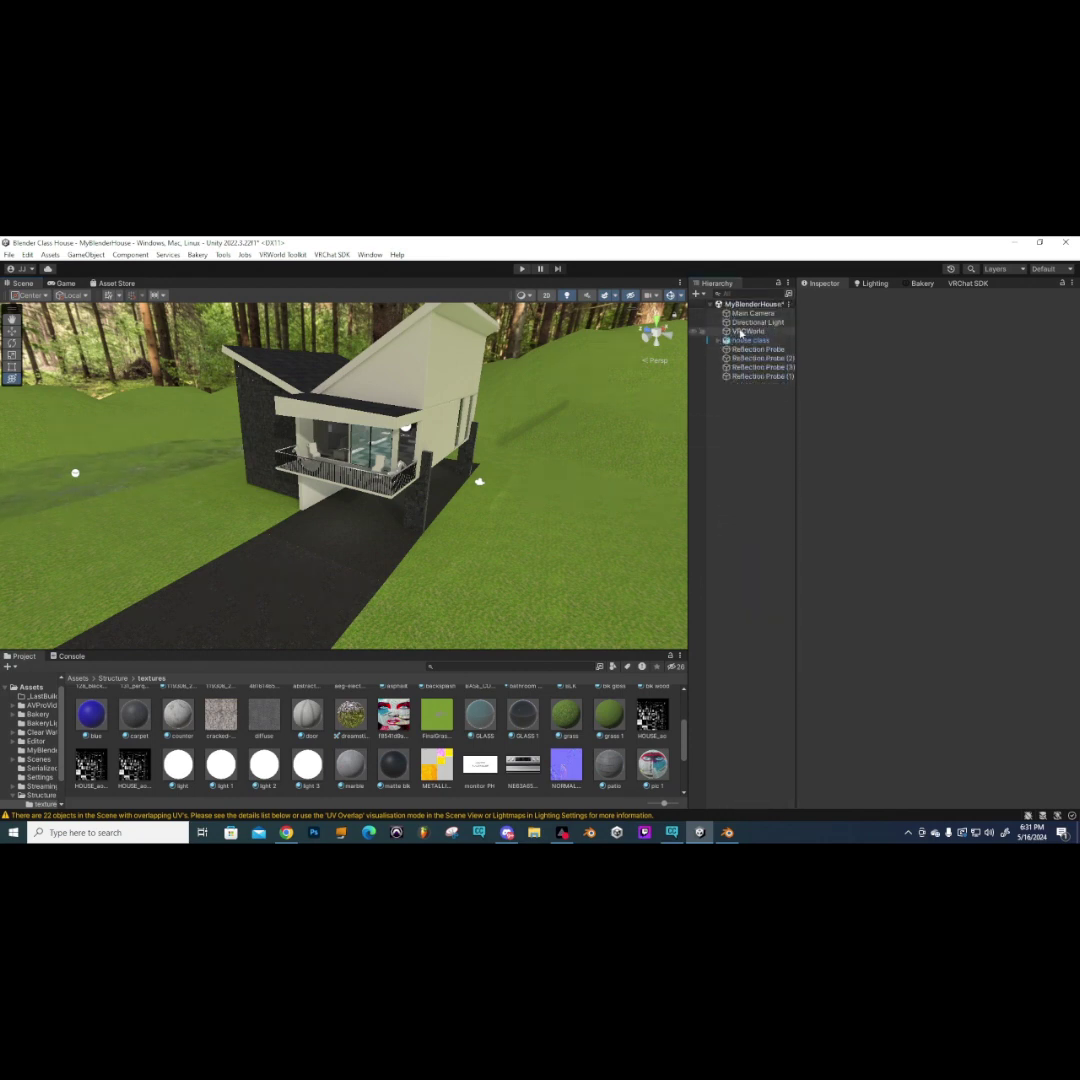
- Move the VRCWorld spawn point along X to -21.49 and roughly turn it around Y
left_click(748, 331)
key("f")
key("d")
right_click_drag(377, 419, 536, 453)
left_click_drag(536, 454, 334, 482)
key("f")
left_click_drag(427, 485, 379, 539)
scroll(369, 502, "up", 7)
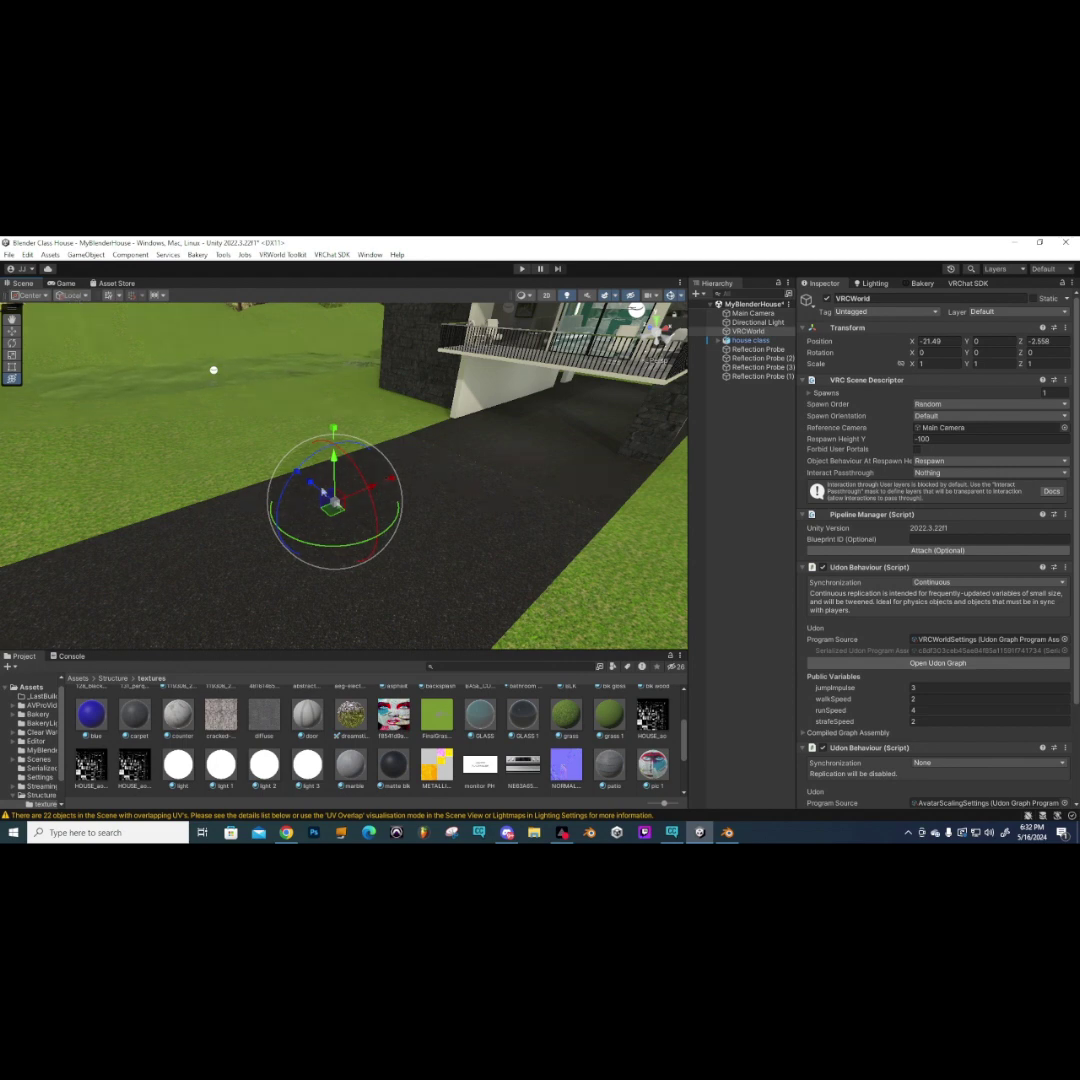
left_click_drag(388, 505, 159, 535)
- Set the spawn point's Y rotation to exactly 90 in the Inspector
left_click(1008, 356)
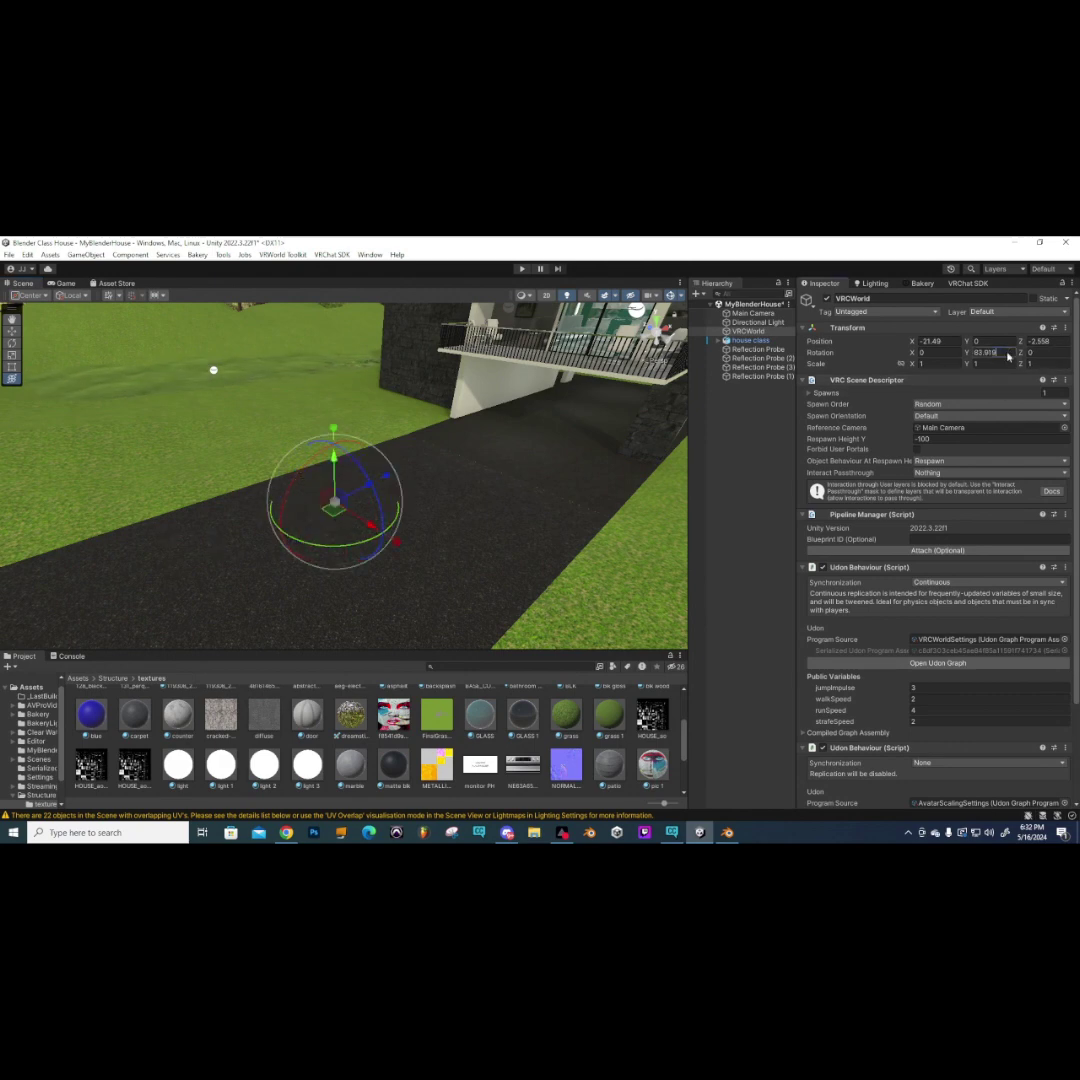
type("90")
right_click_drag(423, 536, 270, 610)
middle_click_drag(270, 610, 372, 512)
right_click_drag(372, 512, 331, 541)
middle_click_drag(331, 541, 357, 533)
right_click_drag(357, 533, 378, 482)
middle_click_drag(378, 482, 395, 440)
right_click_drag(395, 440, 393, 436)
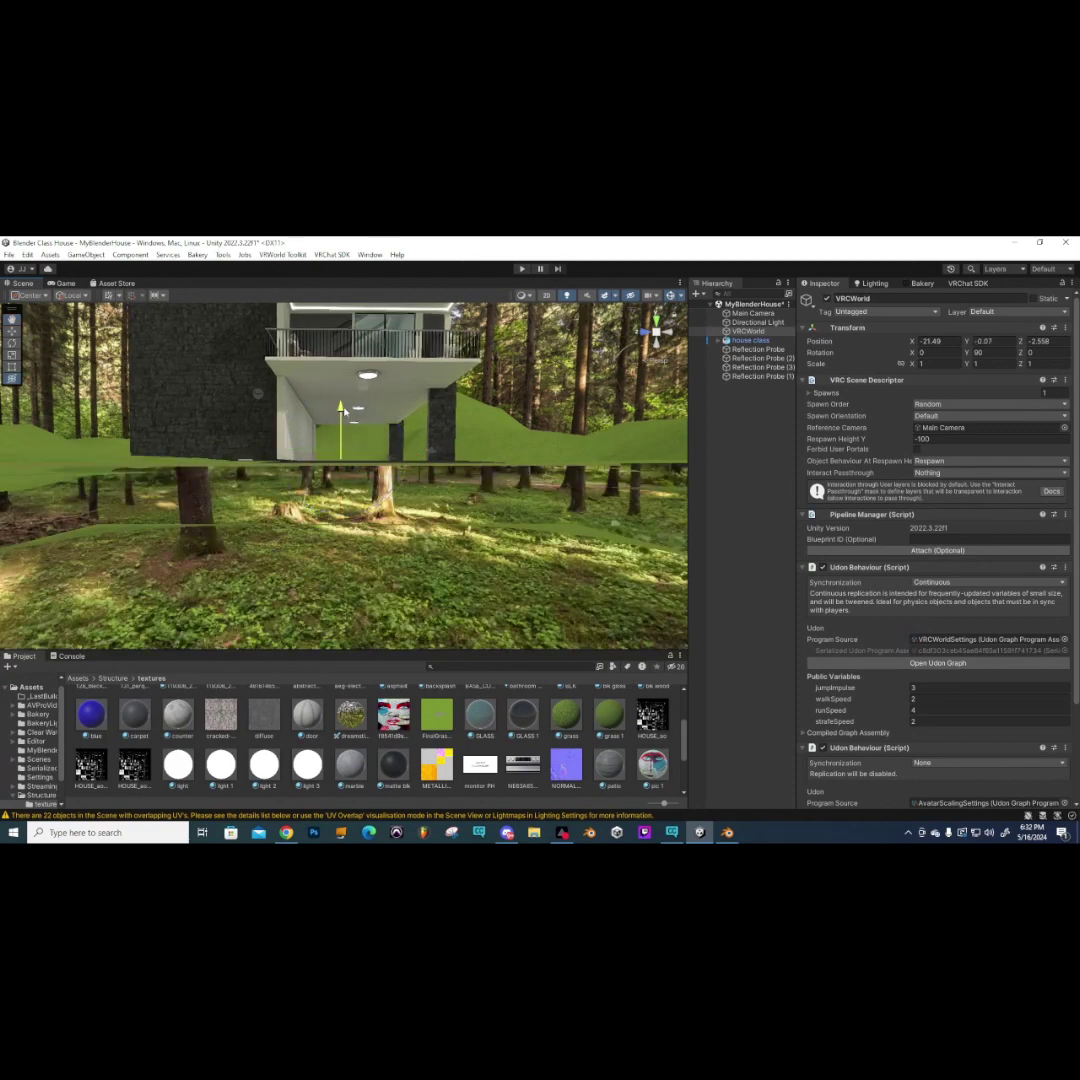
- Lower the spawn point slightly and move it along Z to -3.581 inside the living room
left_click_drag(349, 408, 350, 411)
middle_click_drag(362, 408, 343, 504)
right_click_drag(341, 504, 376, 556)
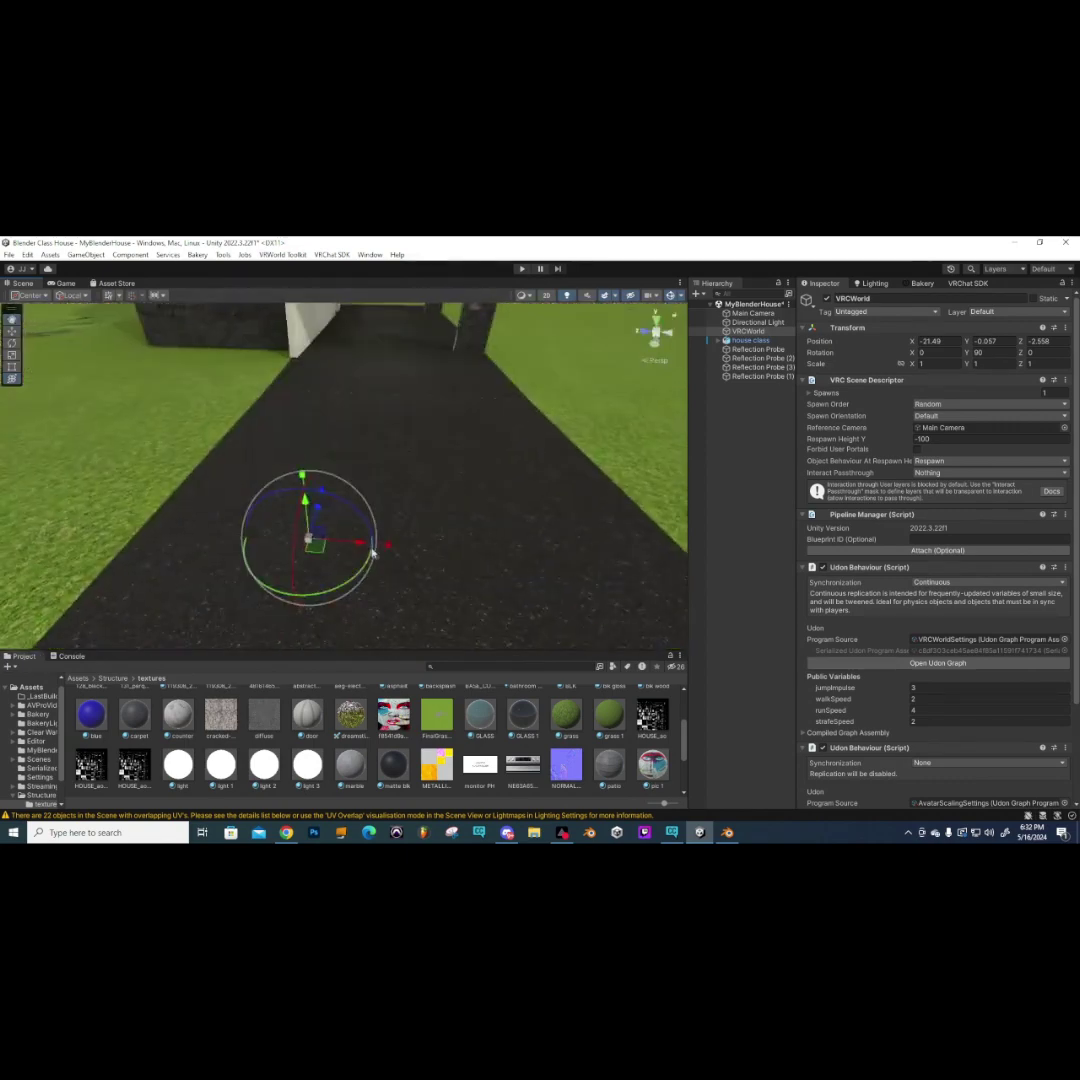
left_click_drag(360, 545, 423, 552)
mouse_move(427, 571)
right_mouse_down()
mouse_move(434, 485)
mouse_move(422, 470)
mouse_move(398, 506)
mouse_move(272, 504)
mouse_move(251, 493)
mouse_move(221, 506)
mouse_move(236, 504)
mouse_move(234, 518)
mouse_move(68, 494)
mouse_move(316, 485)
mouse_move(393, 511)
mouse_move(319, 445)
mouse_move(391, 528)
mouse_move(330, 505)
mouse_move(269, 519)
mouse_move(281, 502)
mouse_move(243, 498)
right_mouse_up()
mouse_move(480, 480)
right_mouse_down()
mouse_move(292, 490)
mouse_move(406, 489)
right_mouse_up()
right_click_drag(237, 492, 348, 491)
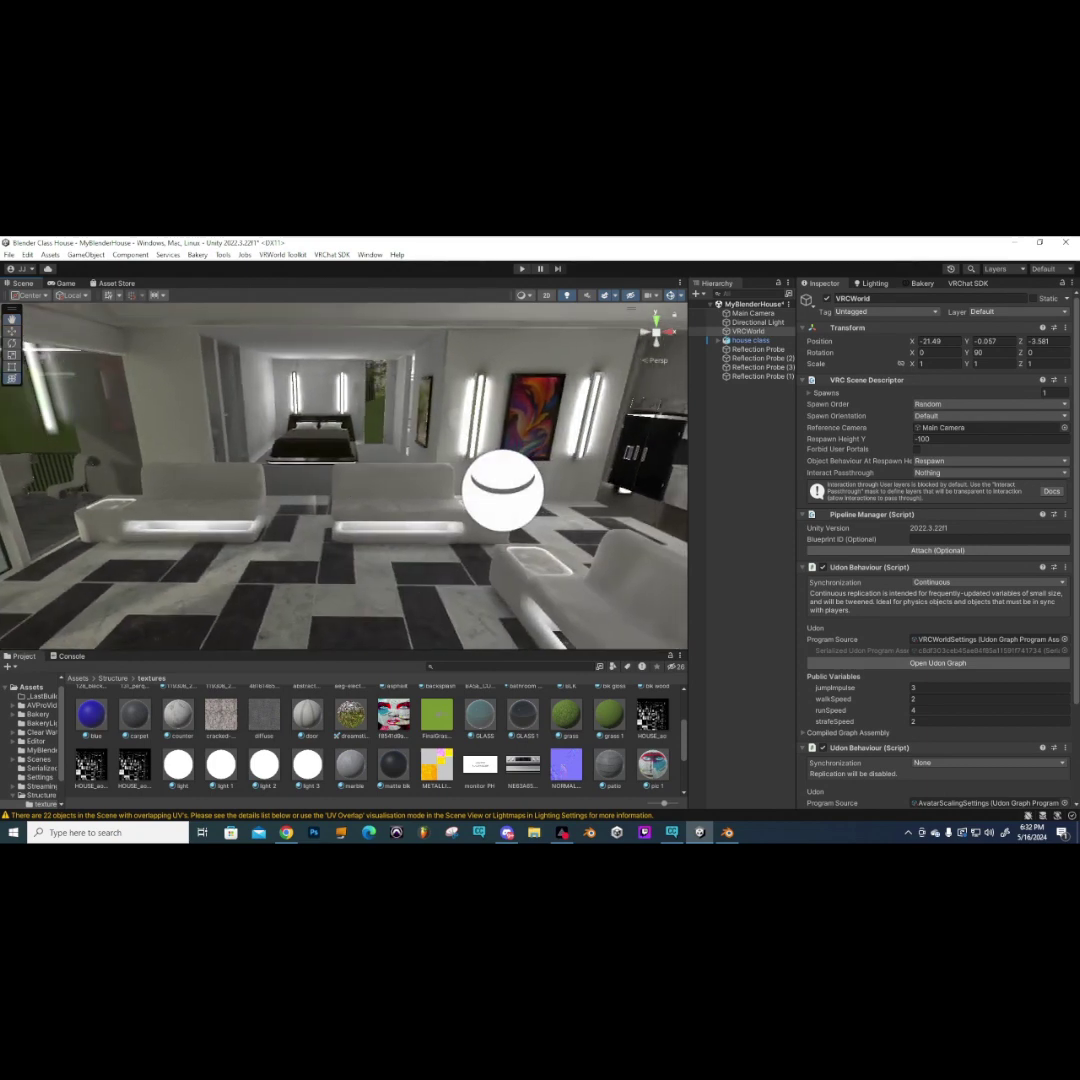
- Return the Project panel to the top-level Assets folder and adjust the panel split
left_click(78, 678)
left_click_drag(152, 648, 165, 559)
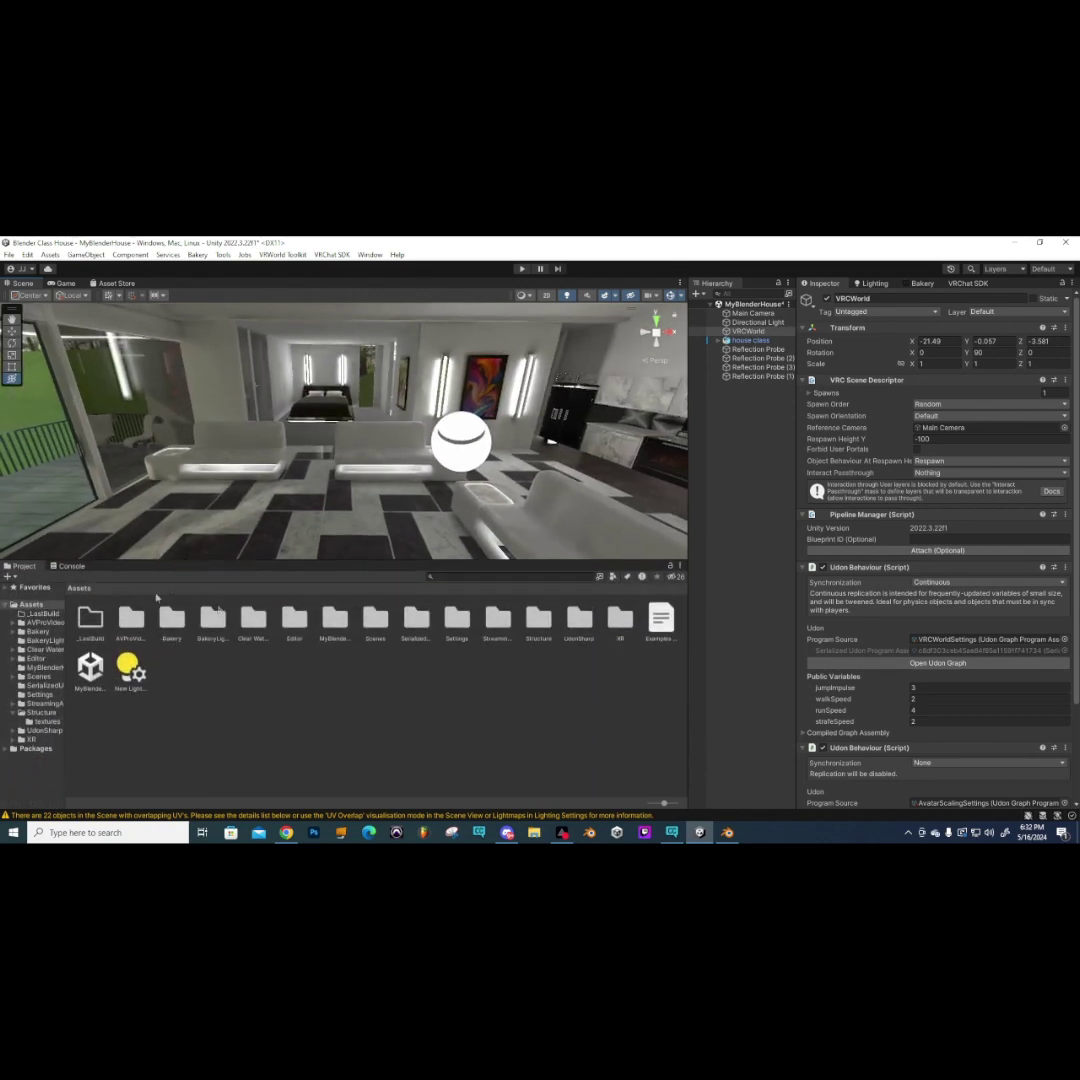
left_click_drag(281, 562, 282, 648)
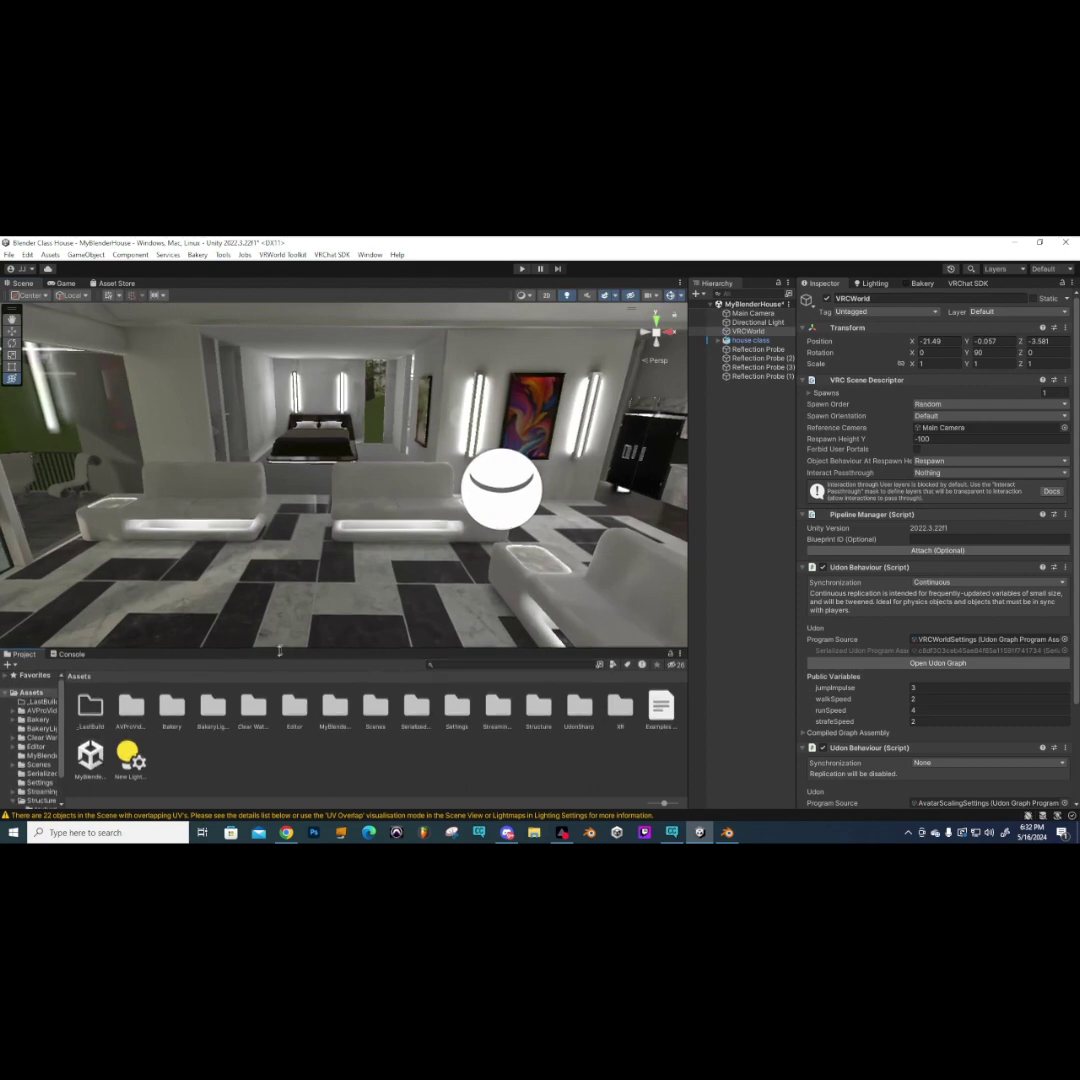
- Turn the Scene view to face the four-panel picture beside the glass balcony door
right_click_drag(278, 533, 528, 516)
middle_click_drag(222, 533, 413, 512)
right_click_drag(412, 512, 467, 518)
right_click_drag(410, 485, 367, 487)
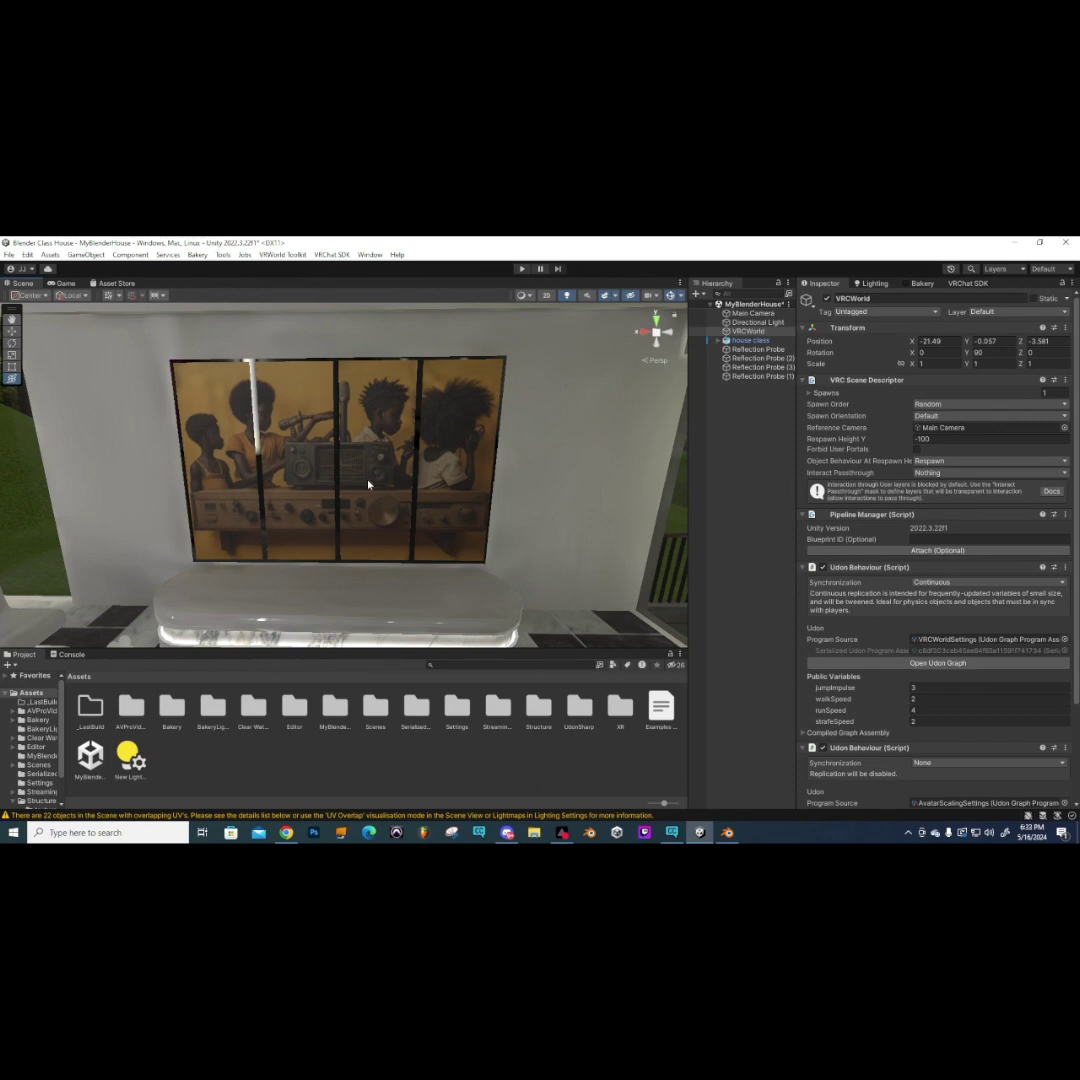
right_click_drag(368, 485, 398, 440)
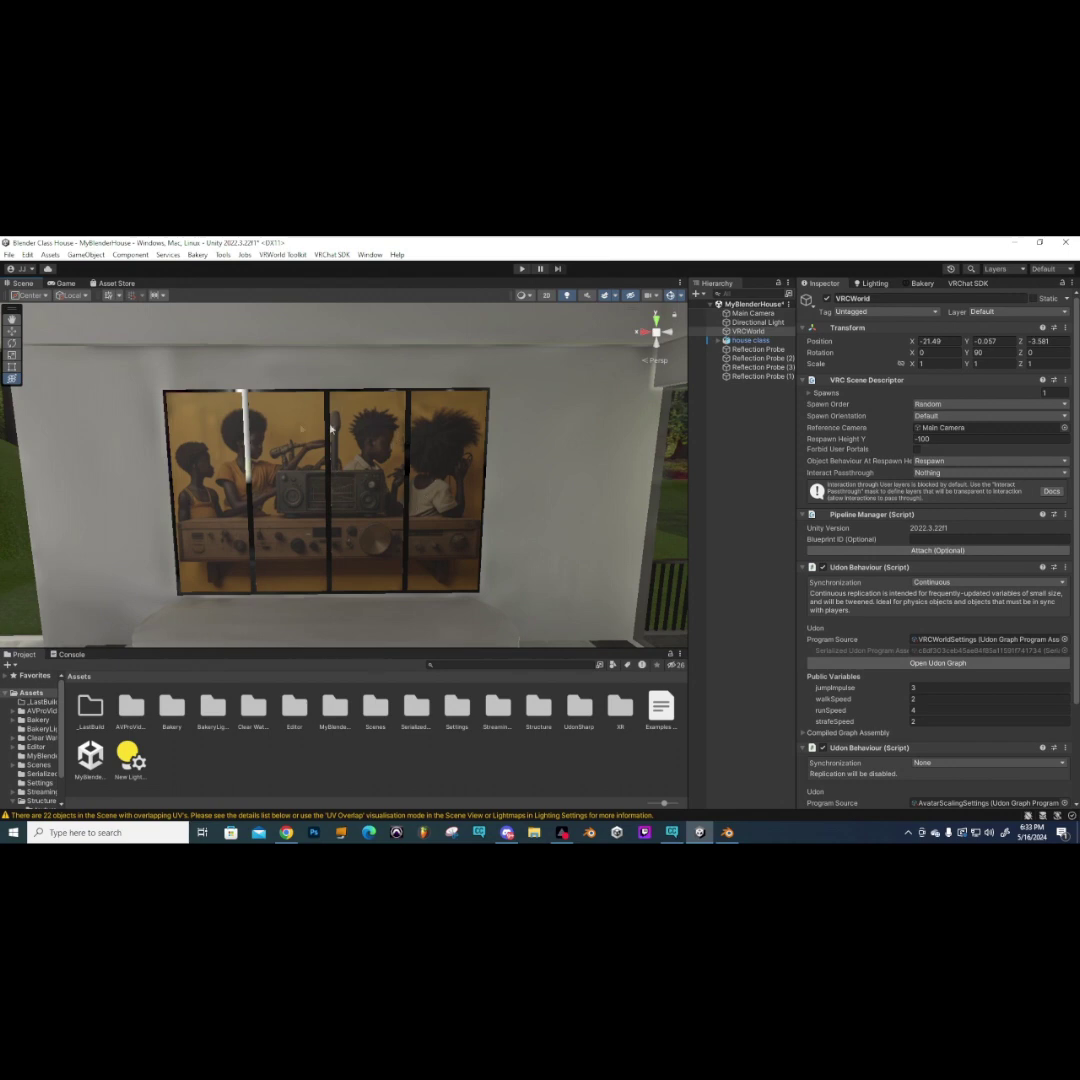
mouse_move(262, 467)
right_mouse_down()
mouse_move(321, 501)
mouse_move(380, 497)
right_mouse_up()
mouse_move(268, 497)
right_mouse_down()
mouse_move(112, 506)
mouse_move(106, 478)
mouse_move(84, 483)
right_mouse_up()
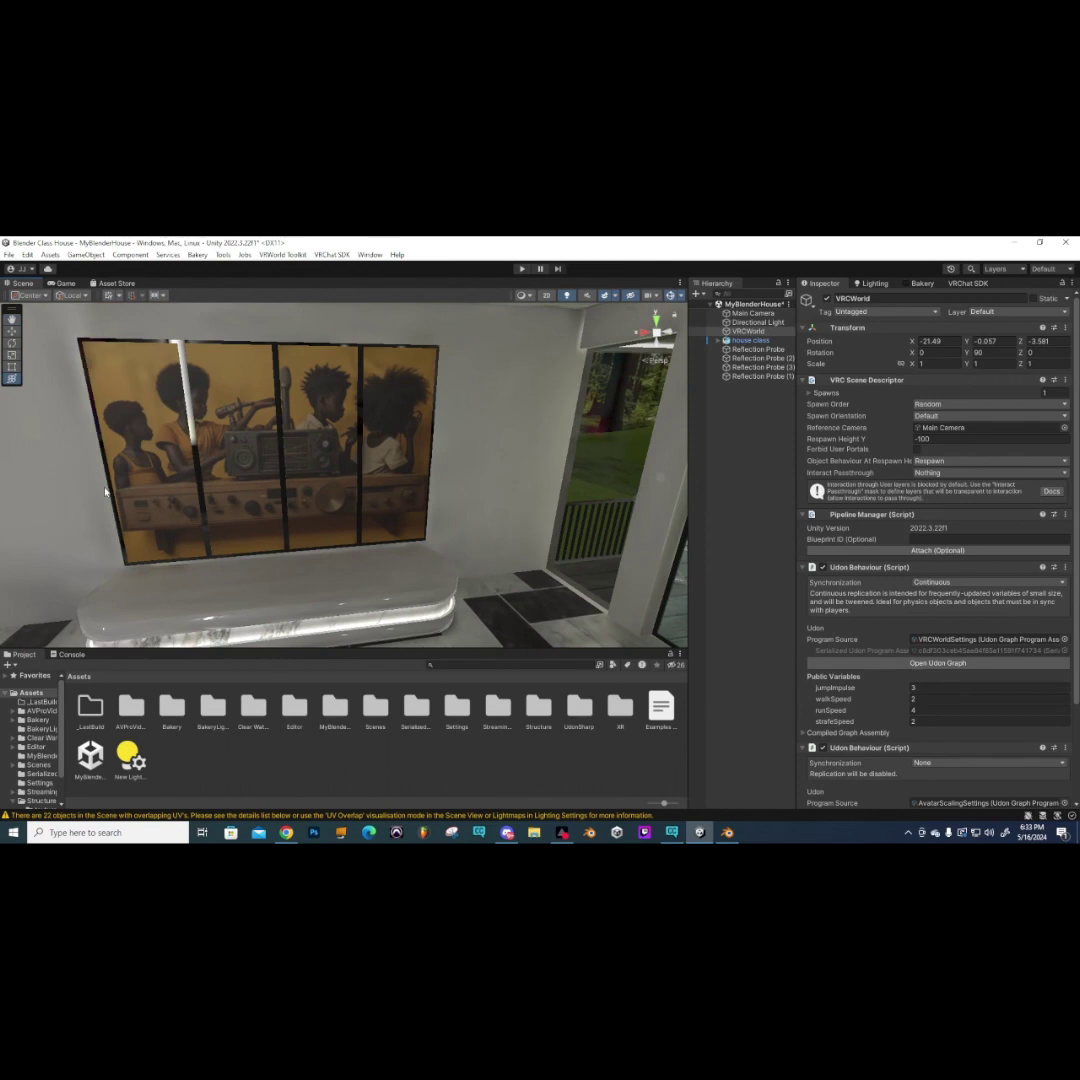
scroll(288, 494, "down", 5)
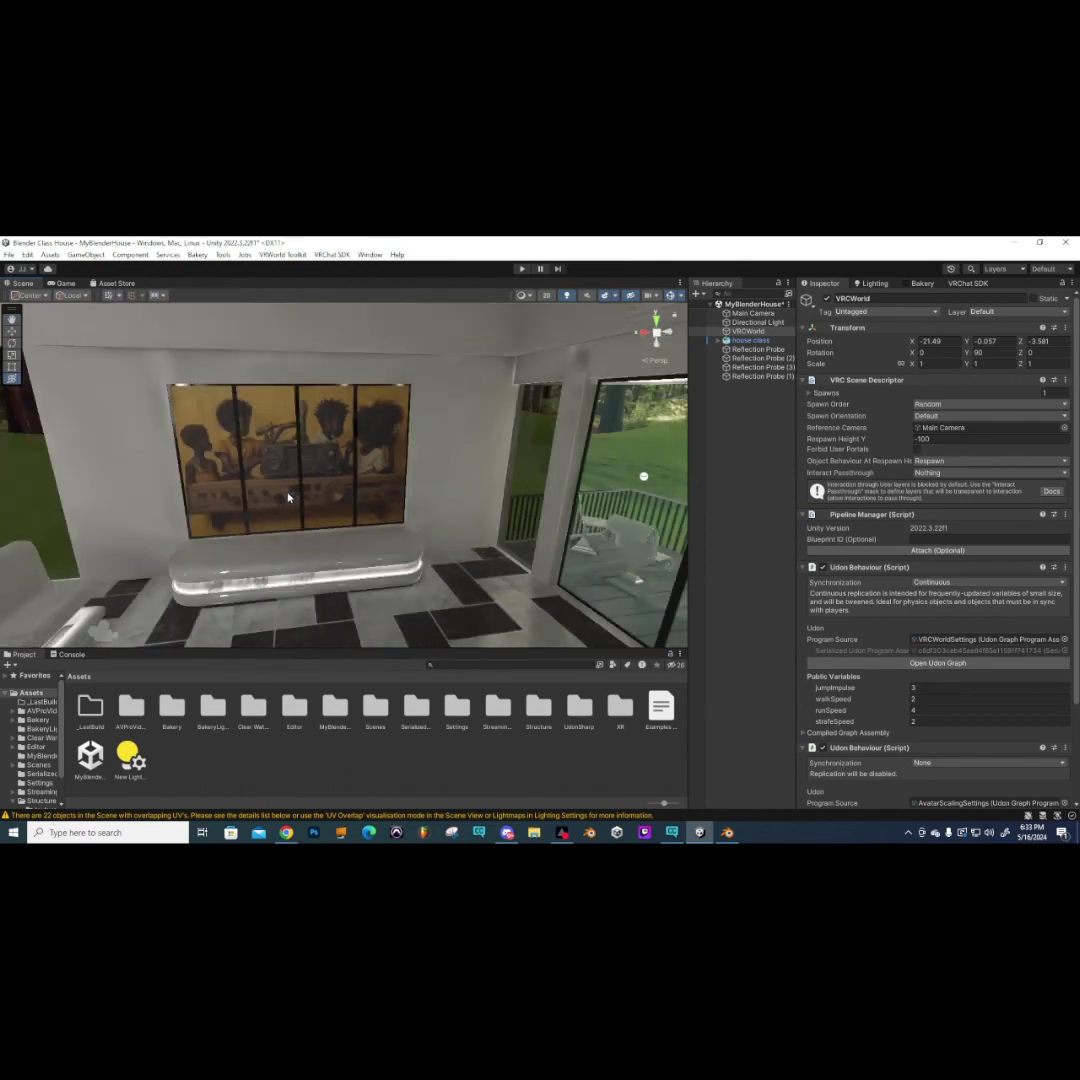
scroll(288, 497, "up", 3)
scroll(288, 497, "down", 3)
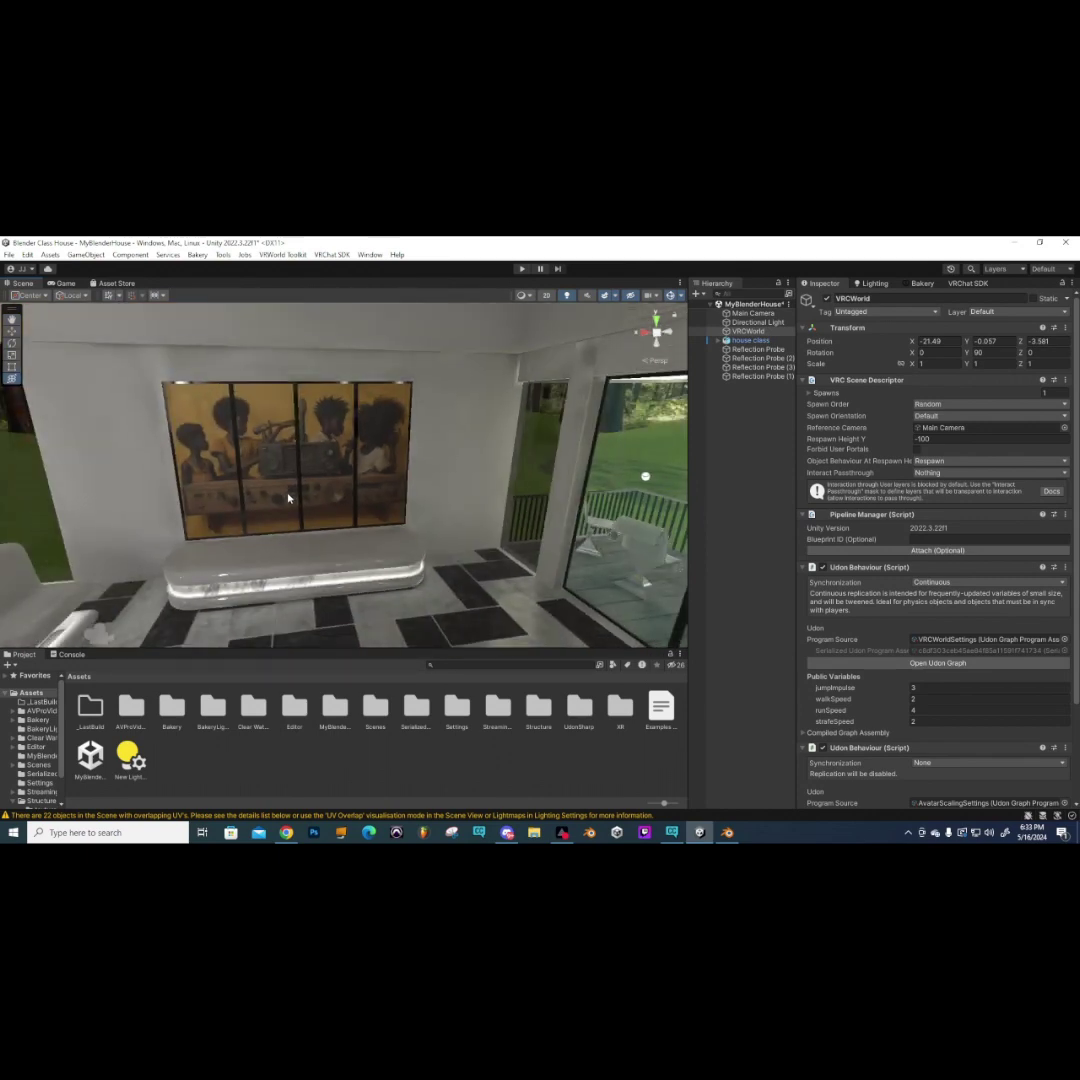
scroll(289, 498, "up", 4)
mouse_move(289, 498)
right_mouse_down()
mouse_move(243, 499)
mouse_move(387, 503)
mouse_move(282, 509)
mouse_move(268, 535)
mouse_move(286, 473)
right_mouse_up()
scroll(307, 501, "down", 3)
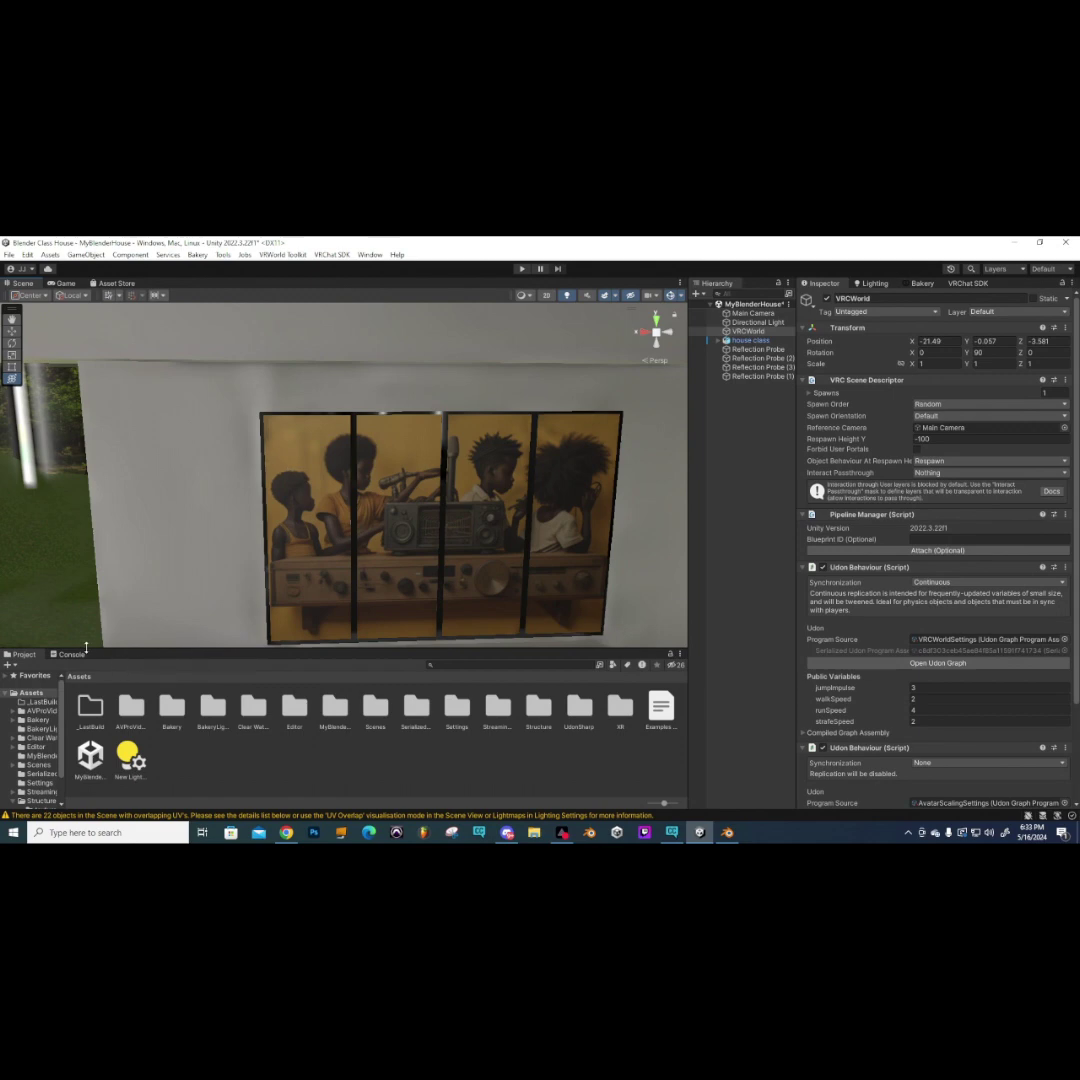
left_click(370, 254)
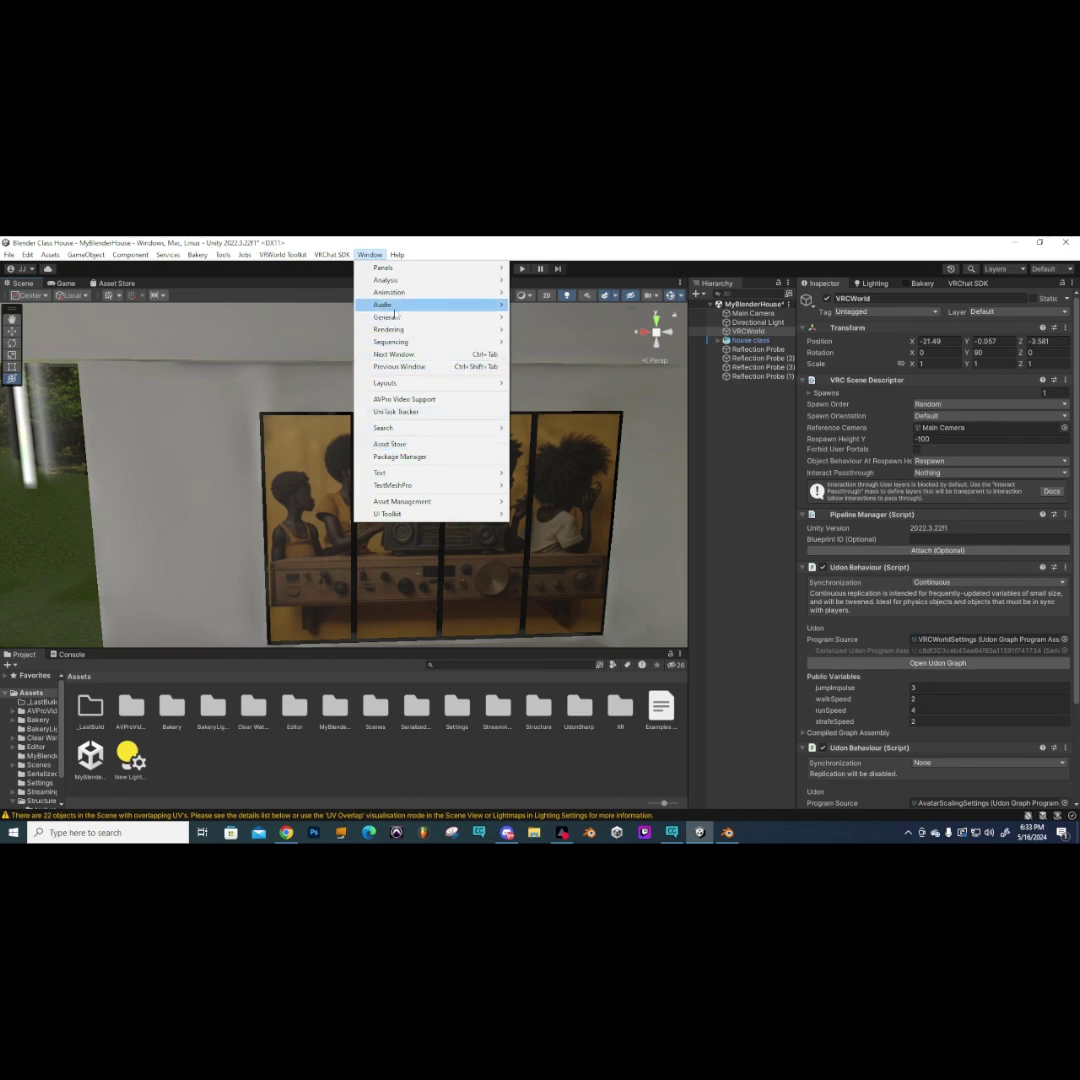
- Open the Animation view docked next to Console, plus an Animator window
mouse_move(420, 292)
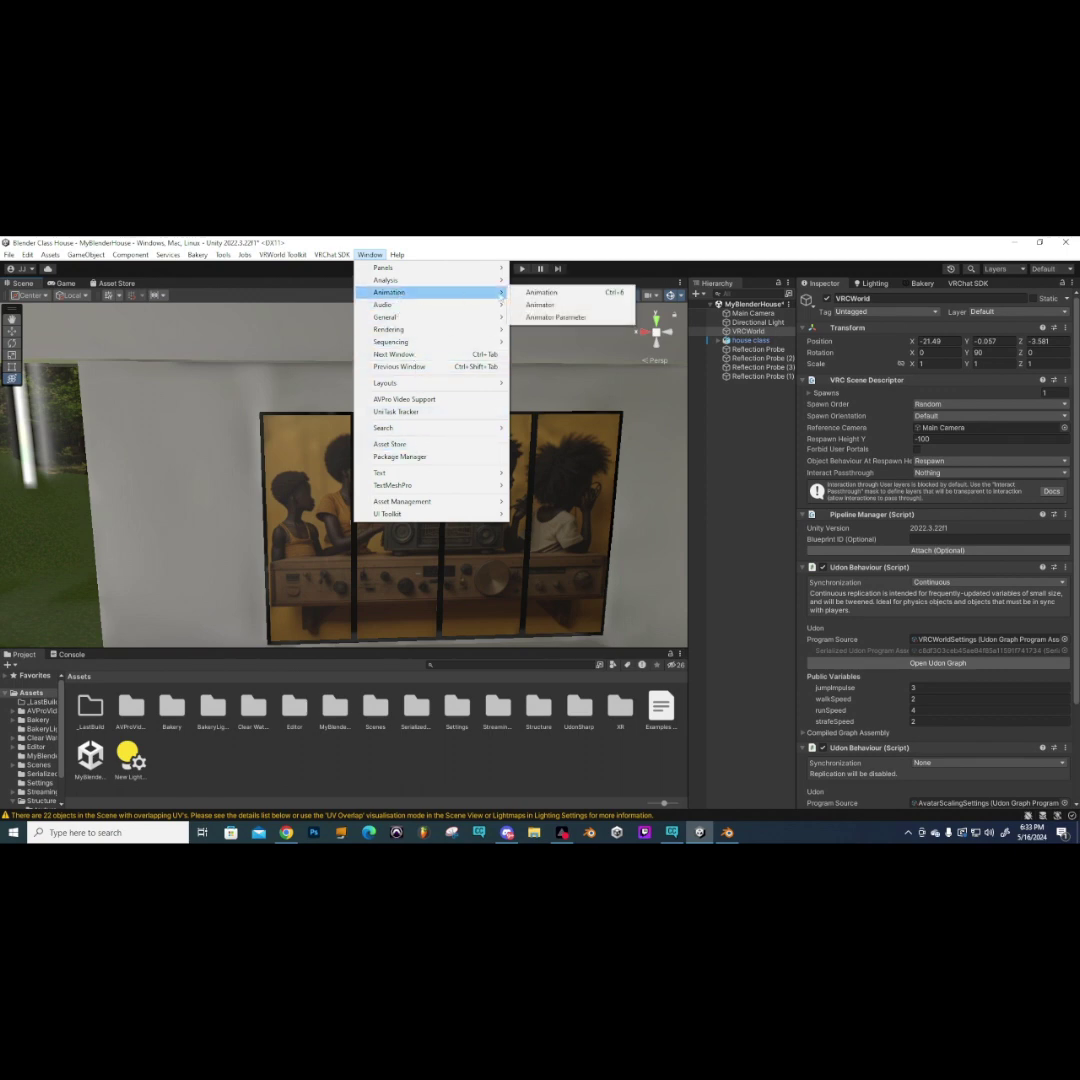
left_click(548, 296)
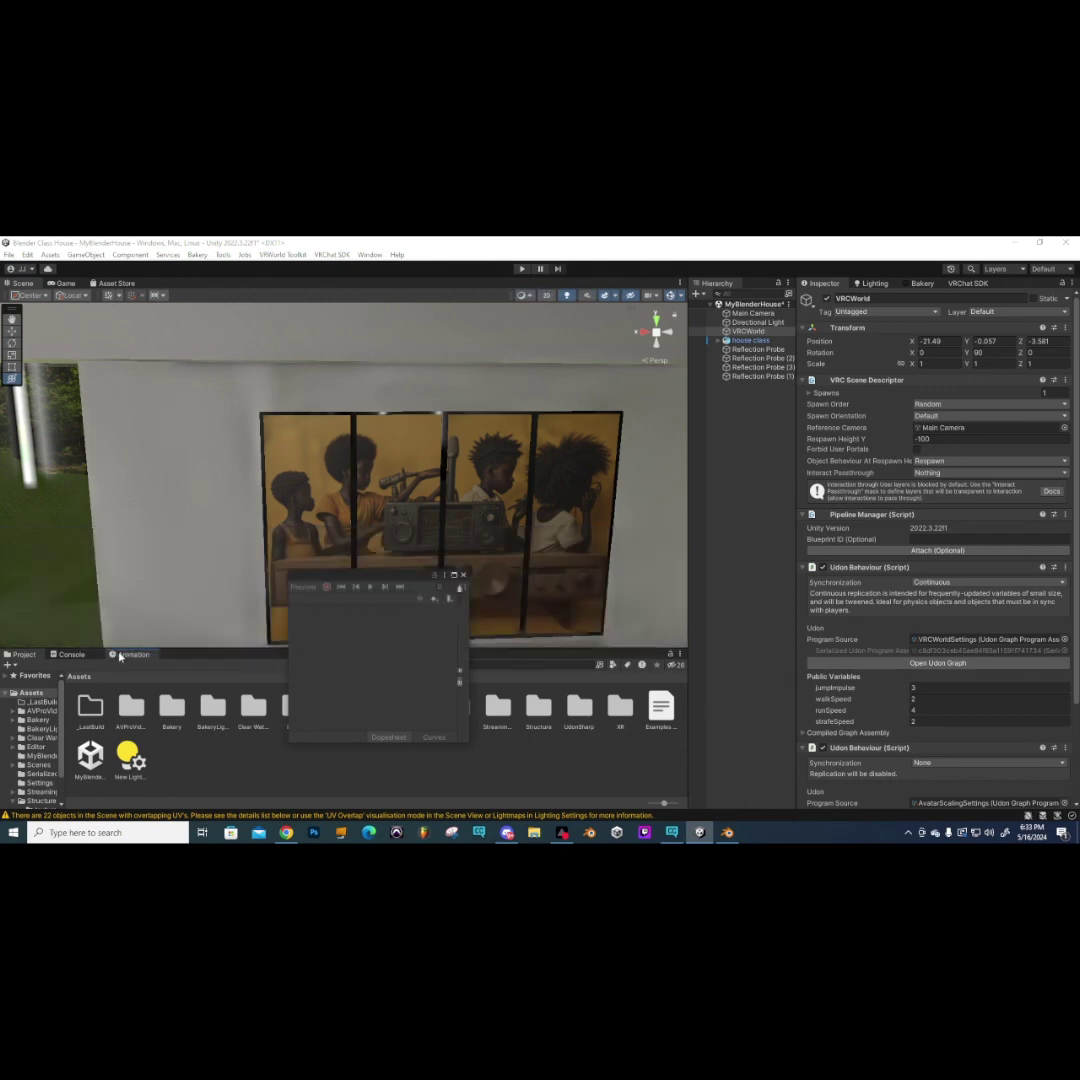
left_click_drag(317, 577, 122, 657)
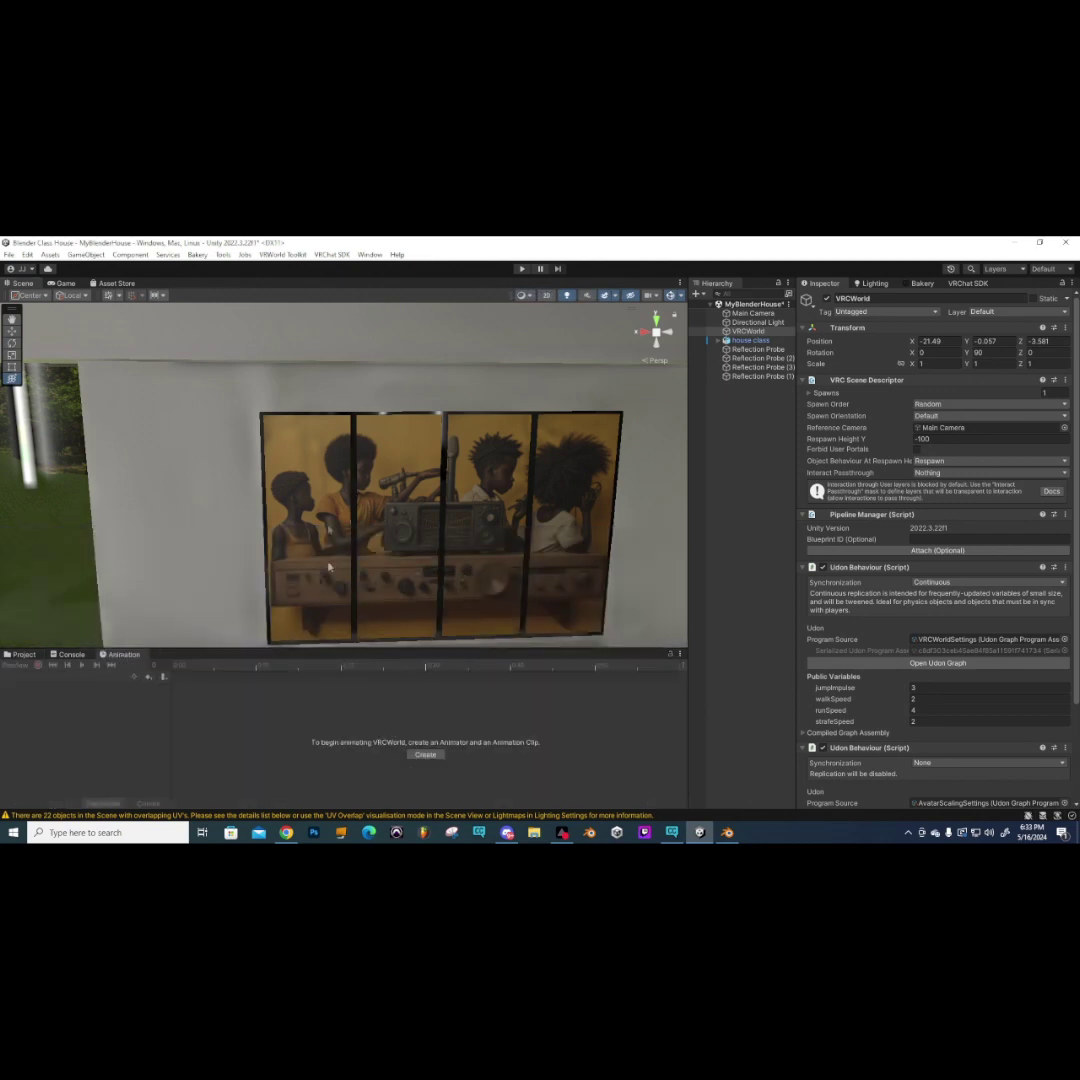
left_click(370, 255)
mouse_move(409, 296)
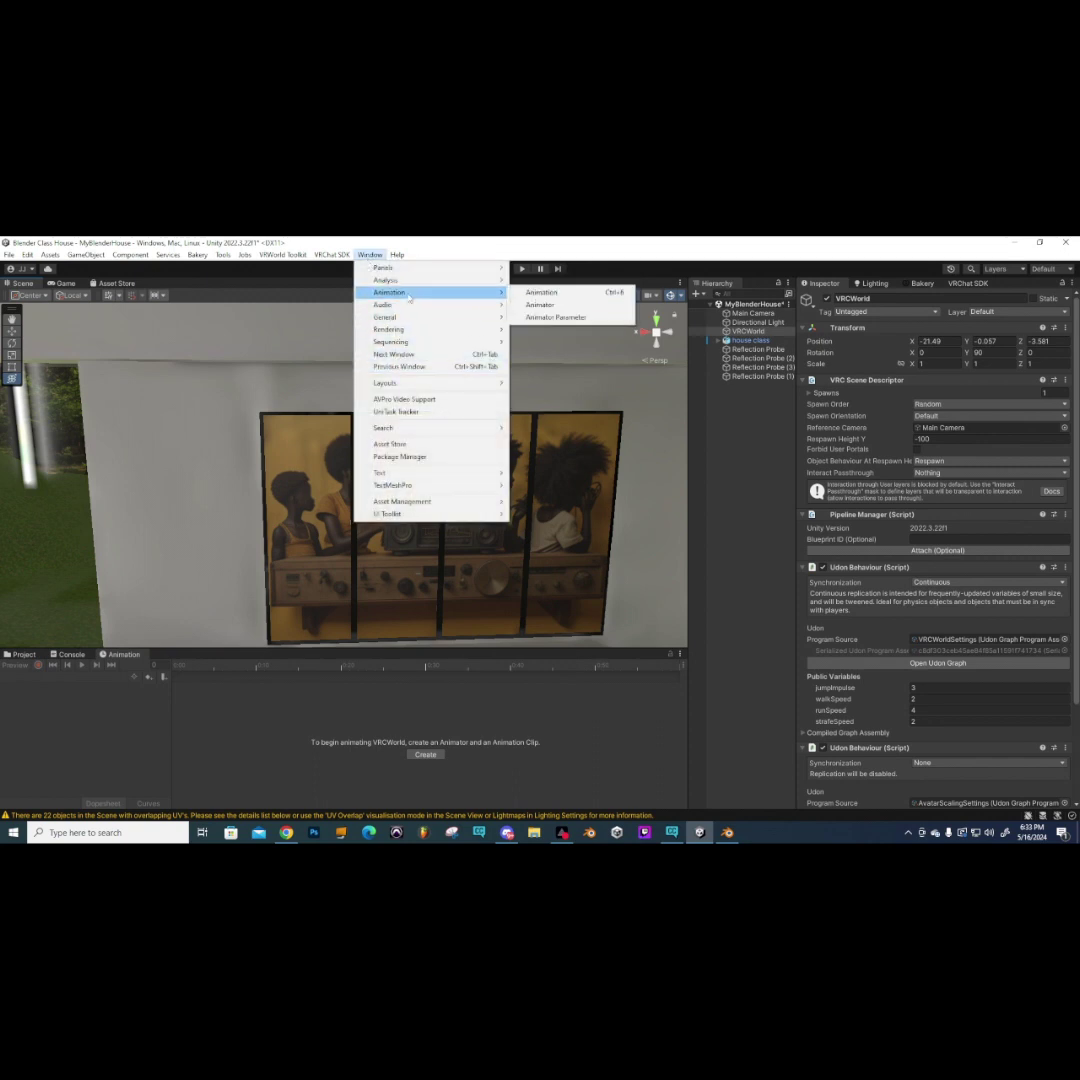
left_click(549, 306)
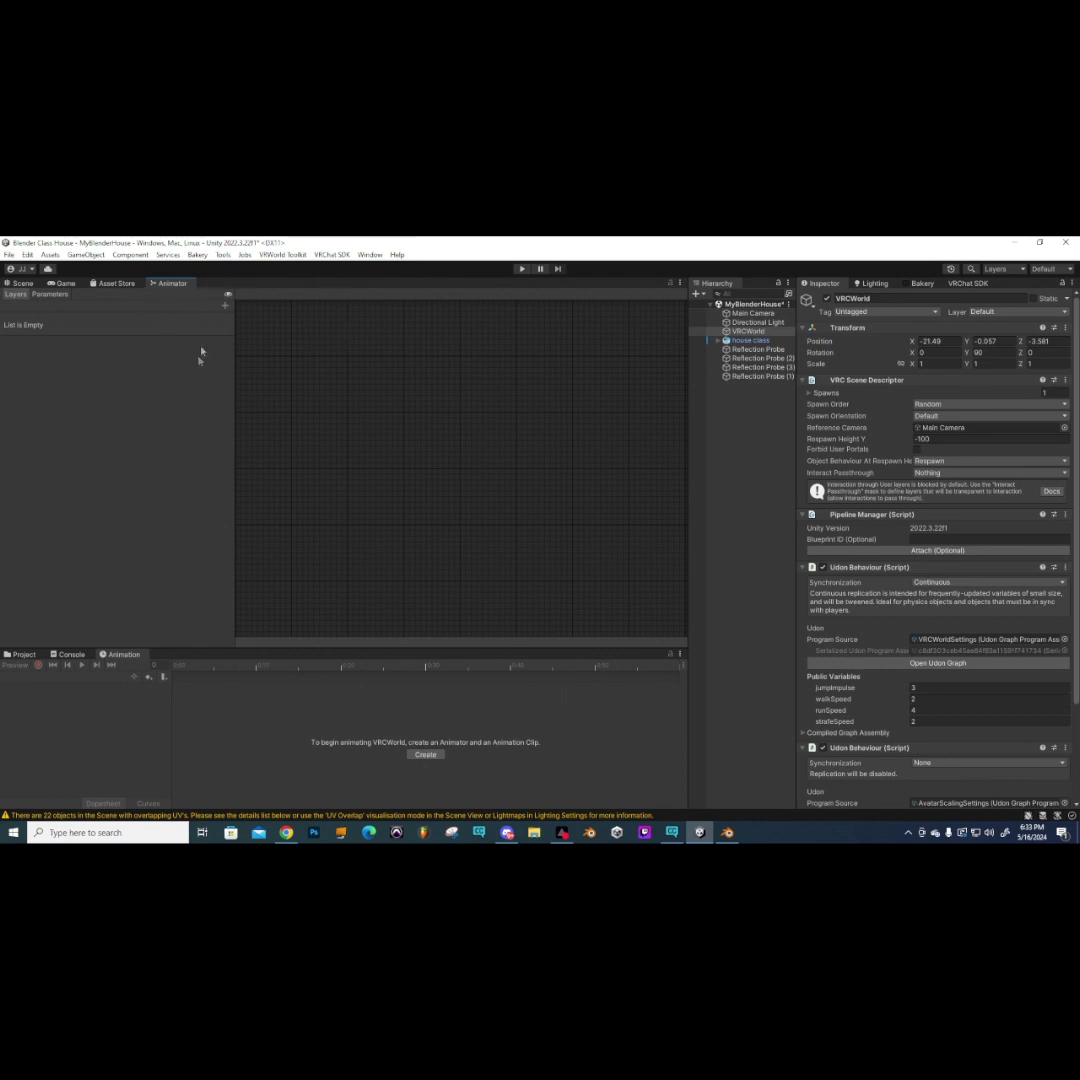
- Back in the Scene view, select the third picture panel, tv case.003
left_click(22, 283)
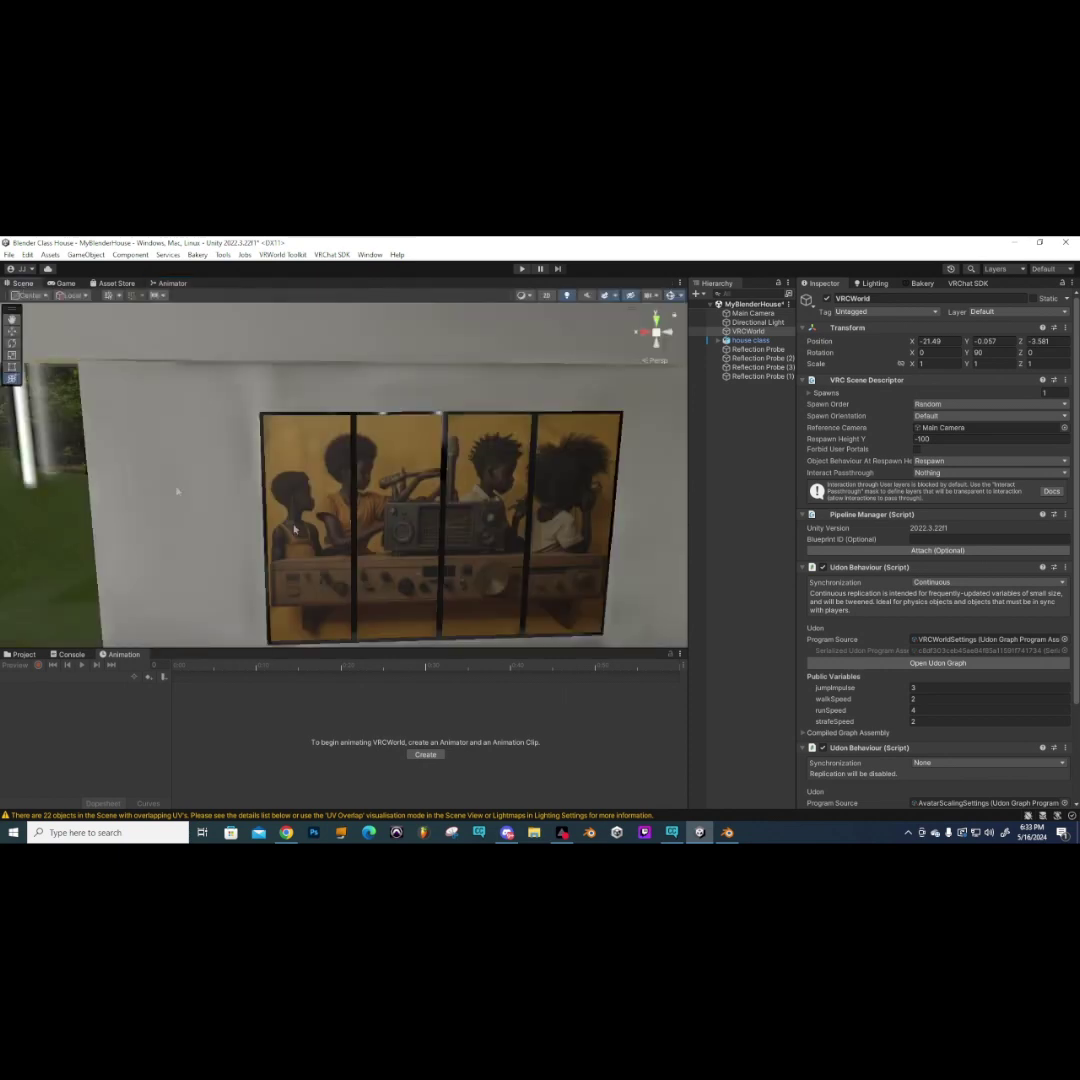
middle_click_drag(382, 523, 323, 491)
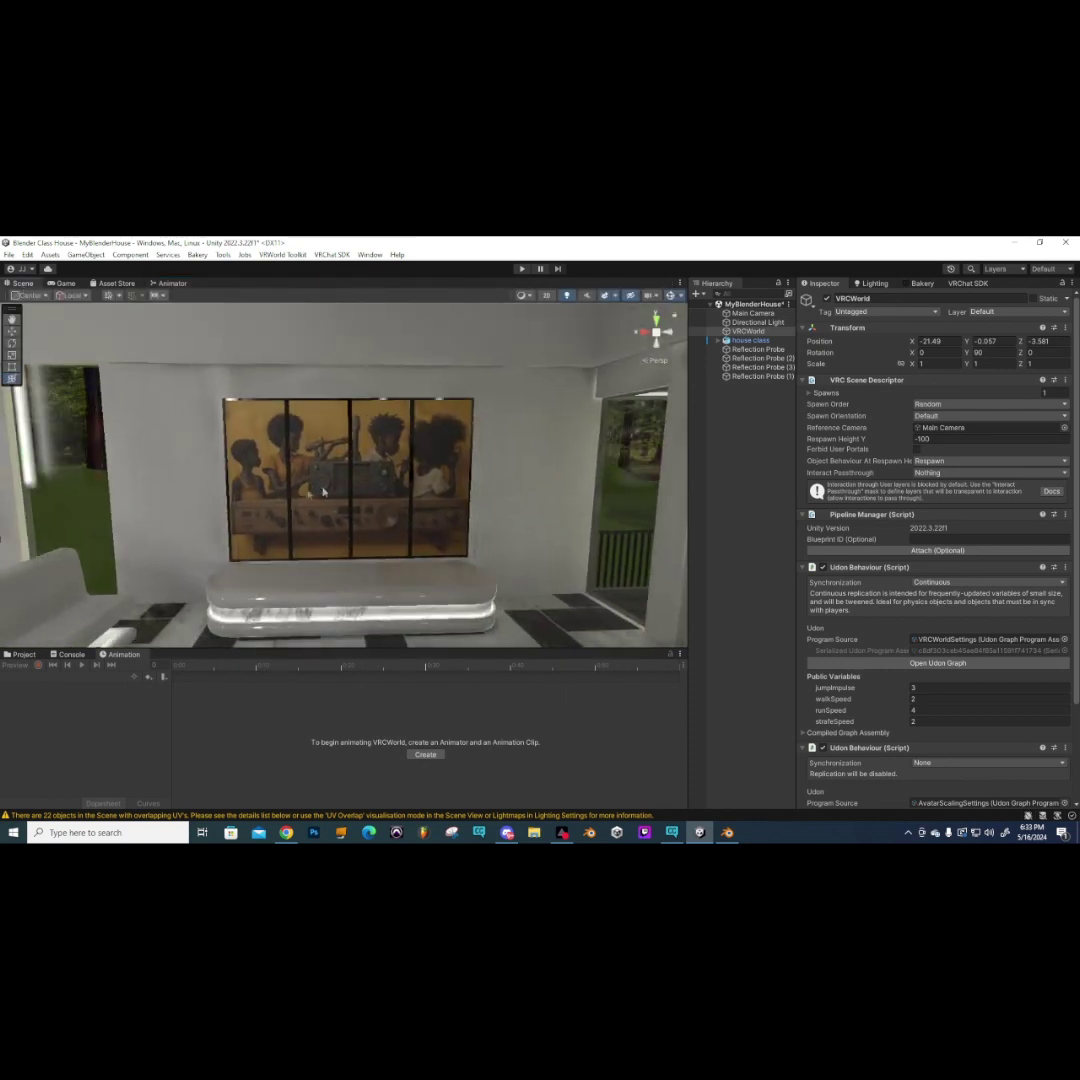
left_click(257, 462)
left_click(355, 438)
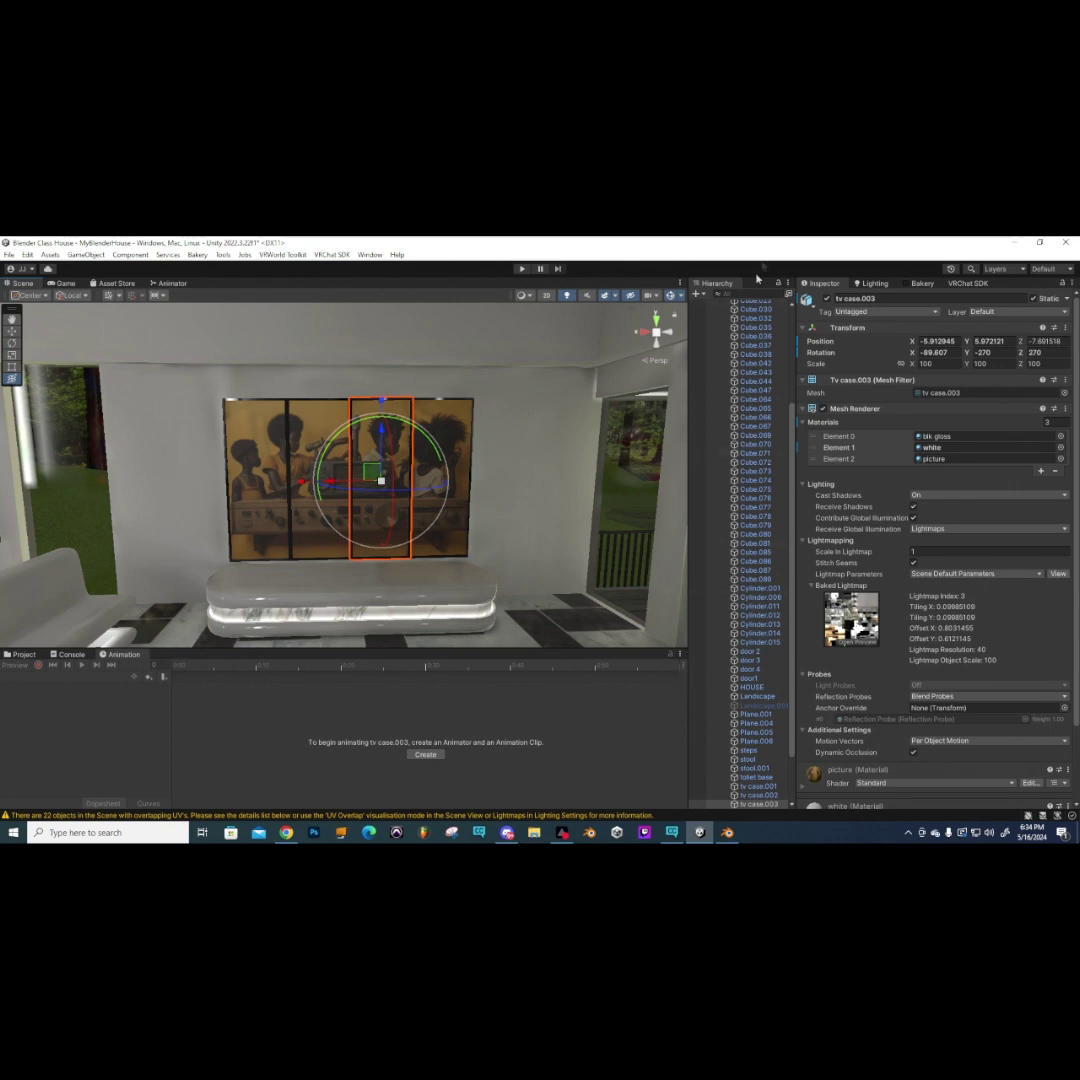
- Zoom in for a close oblique look at the picture panels around tv case.003
left_click_drag(792, 448, 799, 352)
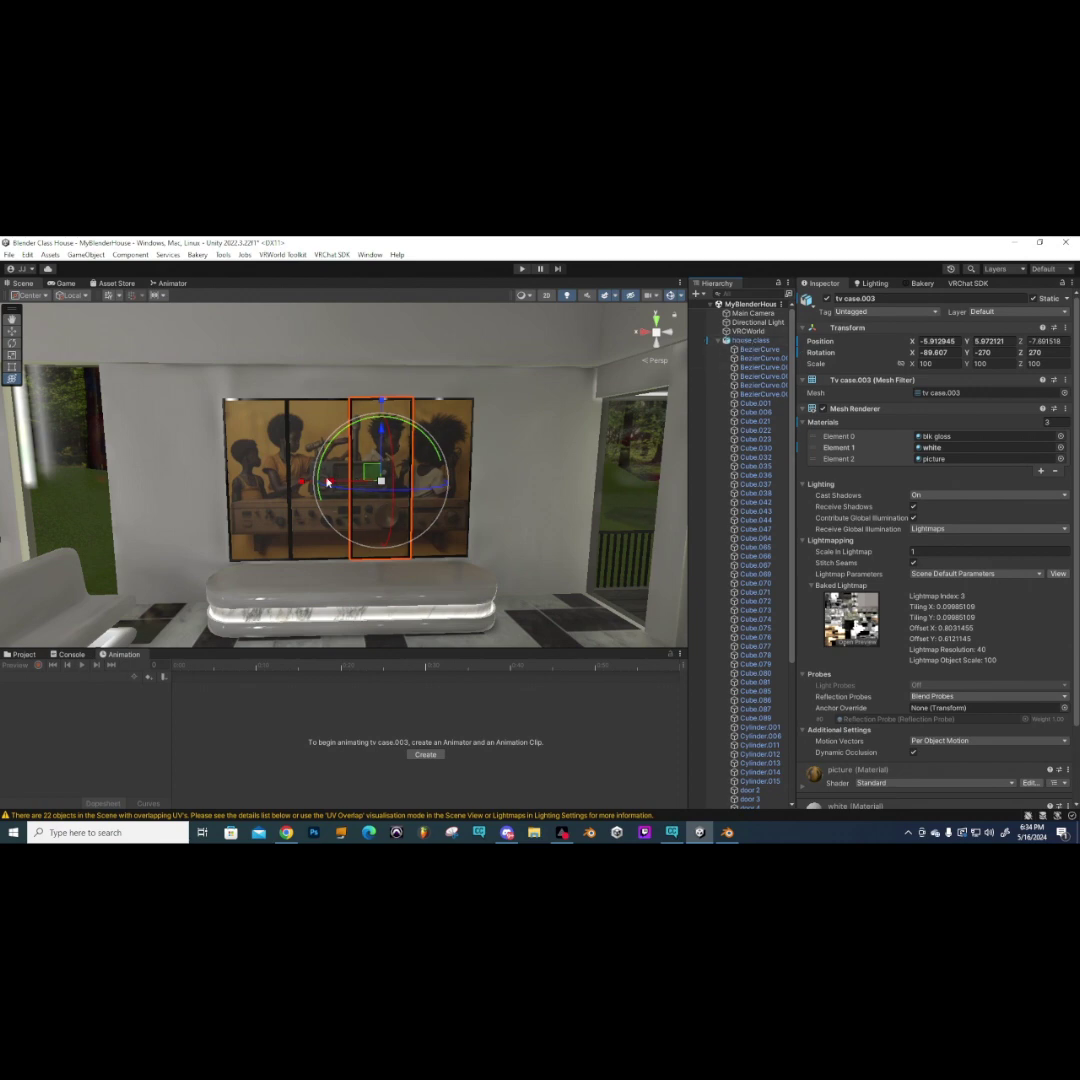
scroll(327, 482, "up", 3)
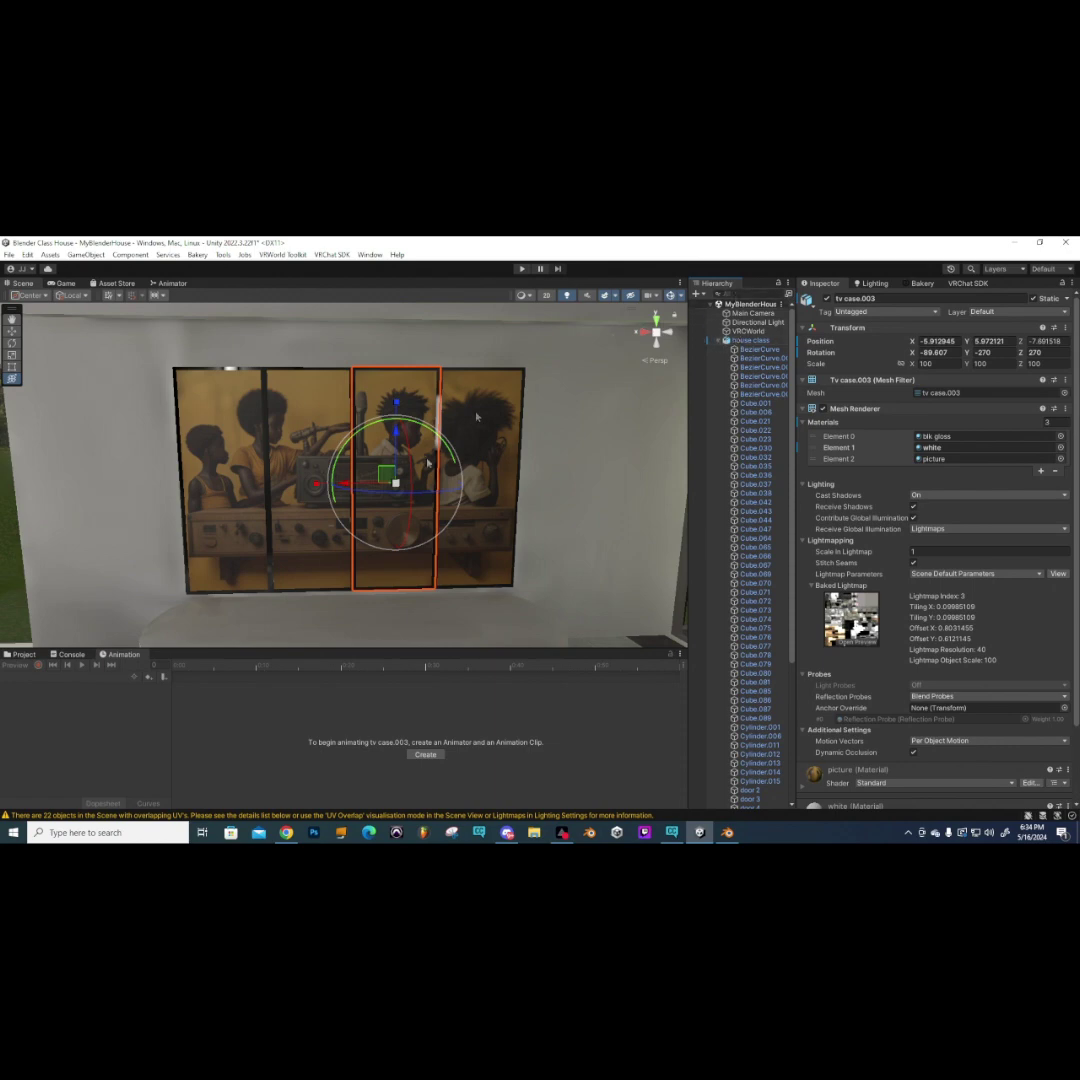
scroll(385, 483, "up", 4)
mouse_move(385, 483)
right_mouse_down()
mouse_move(421, 477)
mouse_move(277, 465)
mouse_move(419, 467)
mouse_move(410, 477)
right_mouse_up()
middle_click_drag(410, 477, 401, 527)
right_click_drag(401, 527, 422, 534)
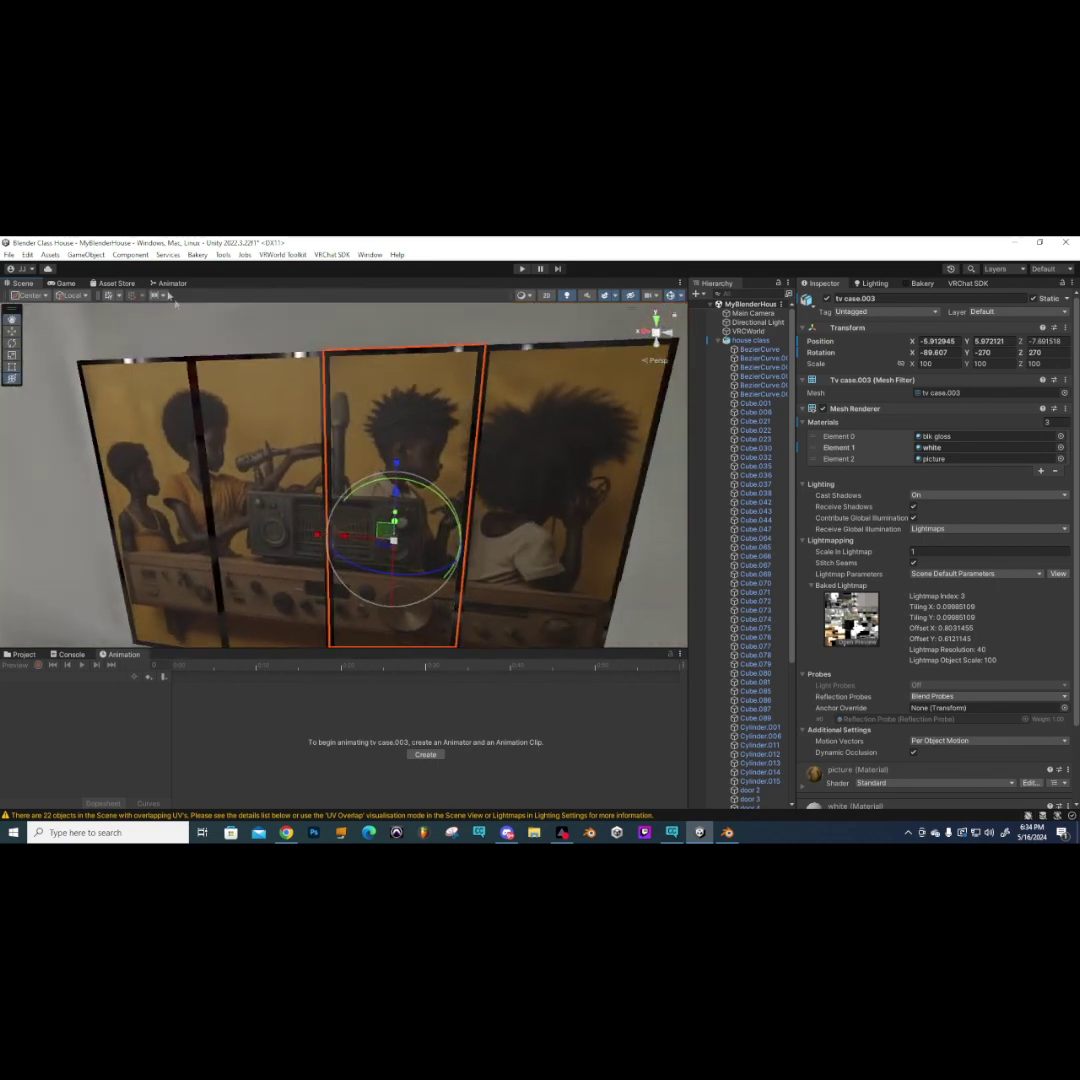
left_click(86, 256)
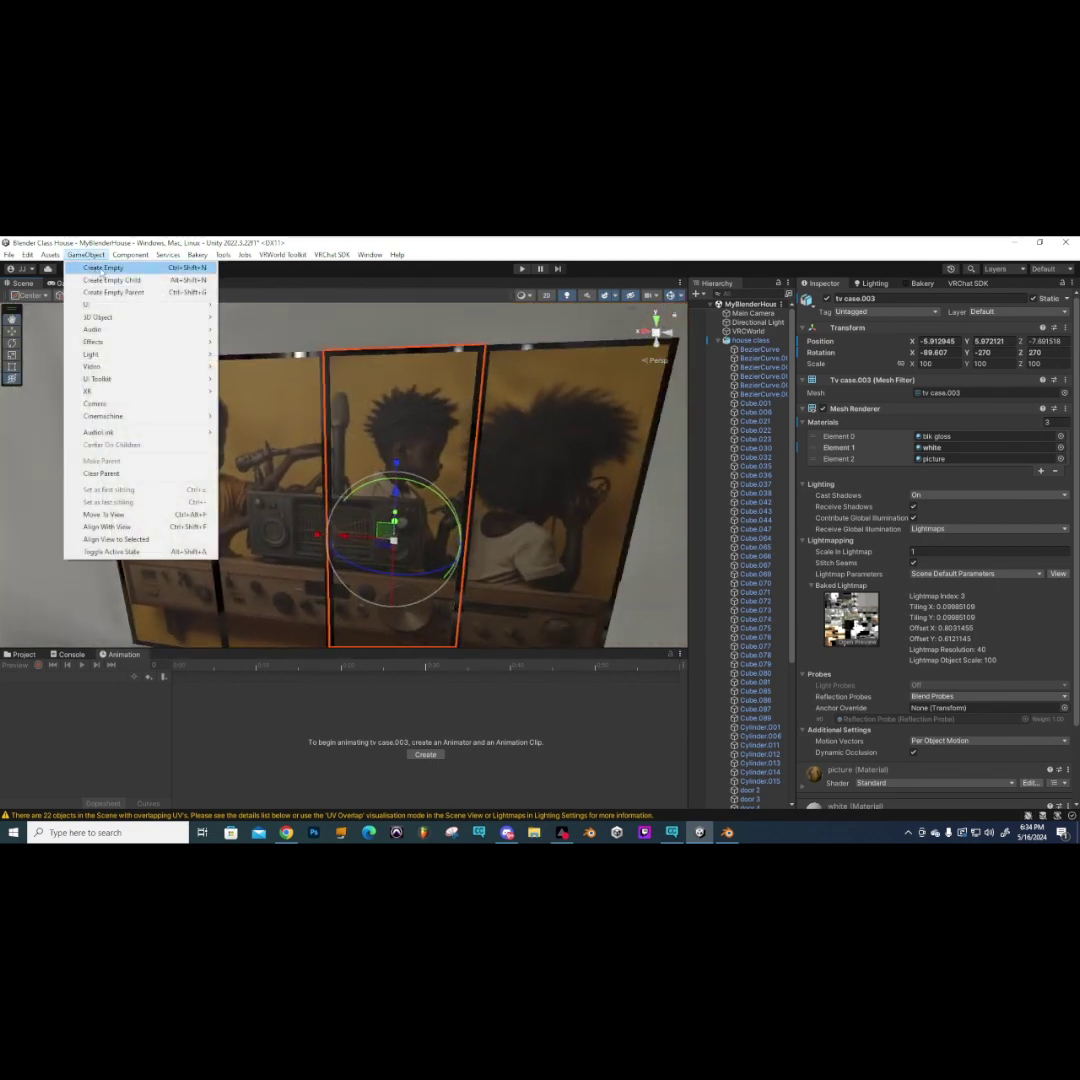
- Create an empty GameObject and place it at the picture panels, about -5.39, 6.23, -7.74
left_click(101, 268)
right_click_drag(330, 480, 298, 519)
middle_click_drag(443, 482, 395, 506)
left_click_drag(452, 487, 356, 505)
right_click_drag(358, 505, 468, 528)
middle_click_drag(468, 528, 566, 430)
left_click_drag(304, 450, 307, 450)
- Rename the new empty object to MonitorDoors
double_click(750, 805)
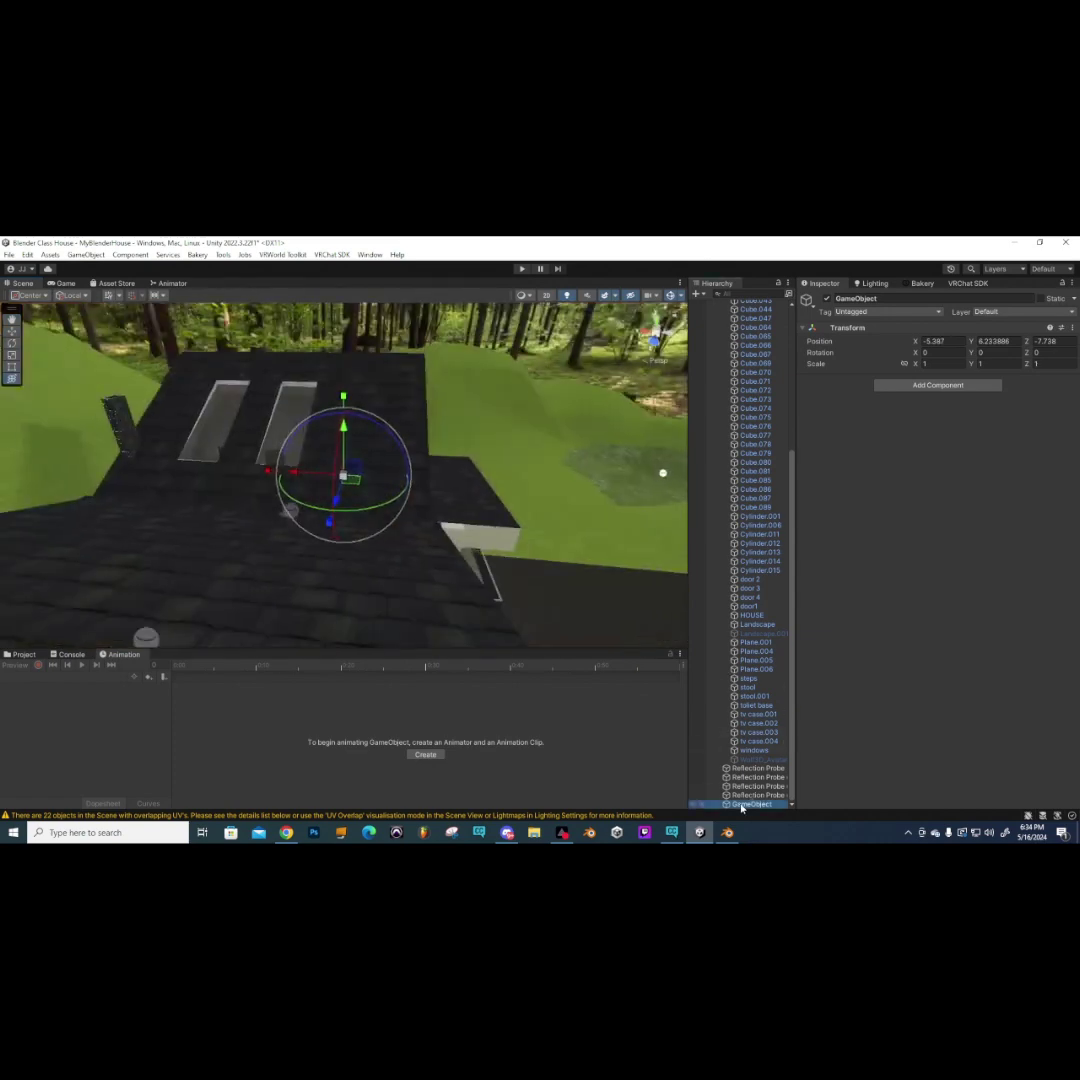
left_click(741, 805)
key("BackSpace")
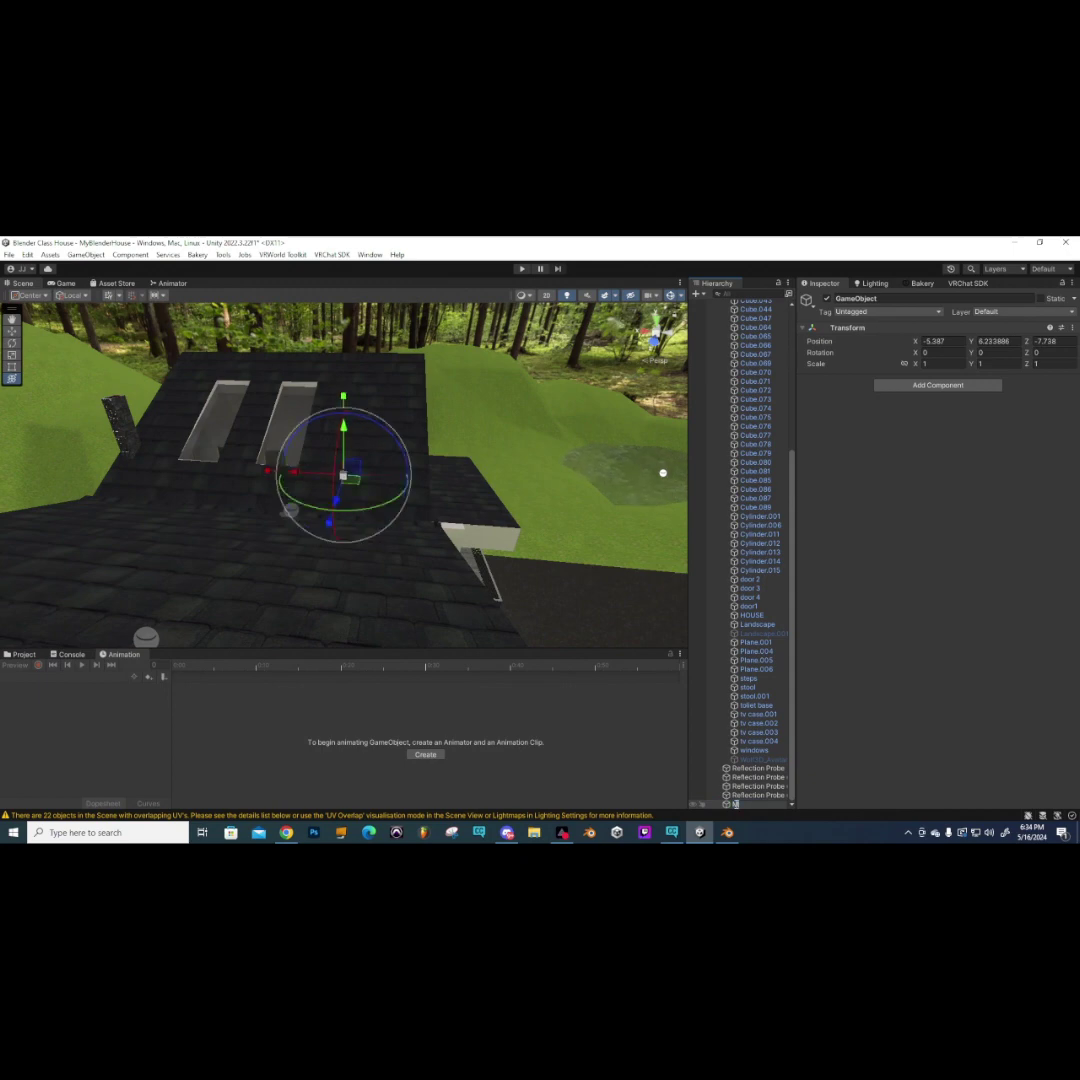
type("MonitorDoors")
key("Return")
- Drag MonitorDoors into the house class group in the Hierarchy
scroll(381, 541, "up", 6)
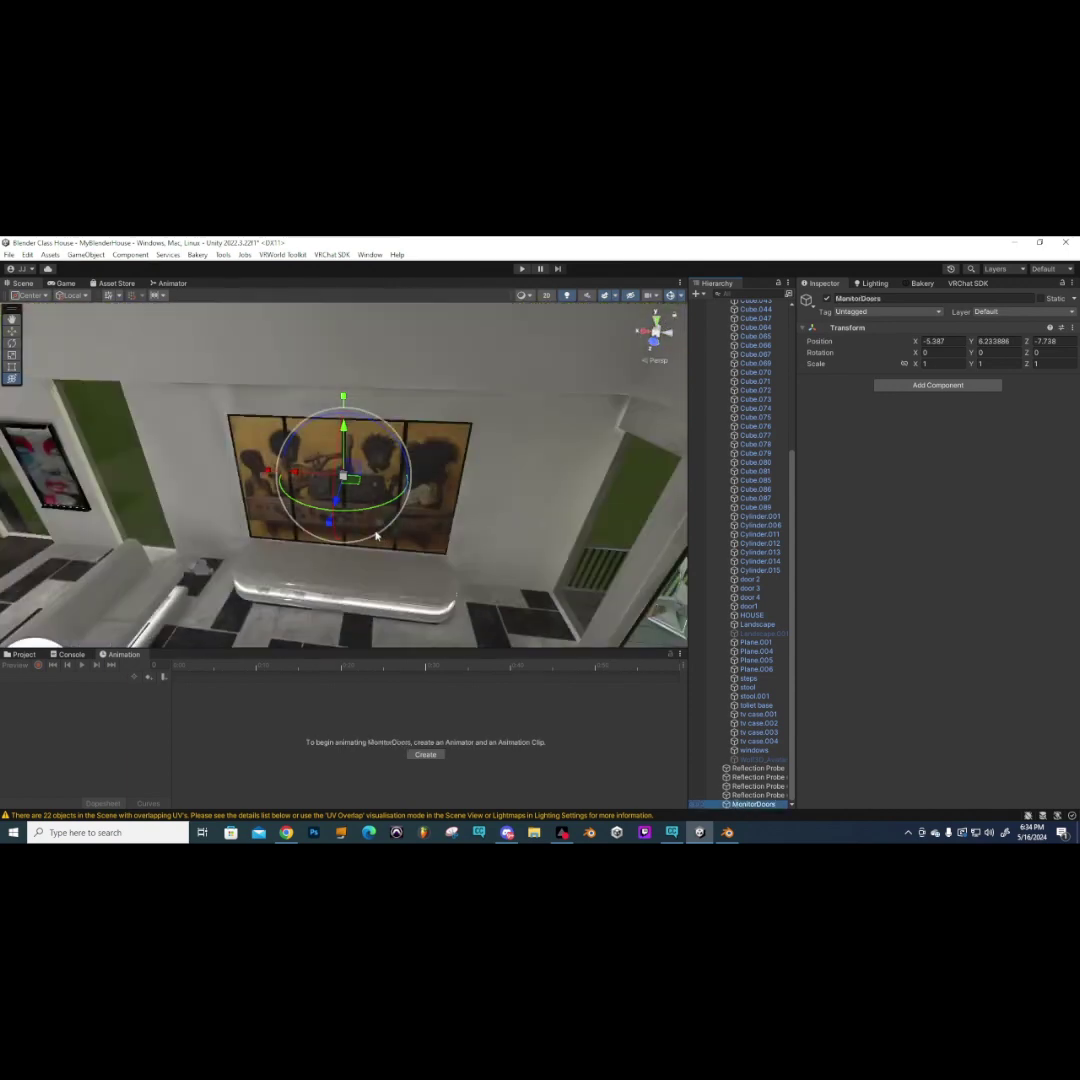
scroll(376, 537, "up", 5)
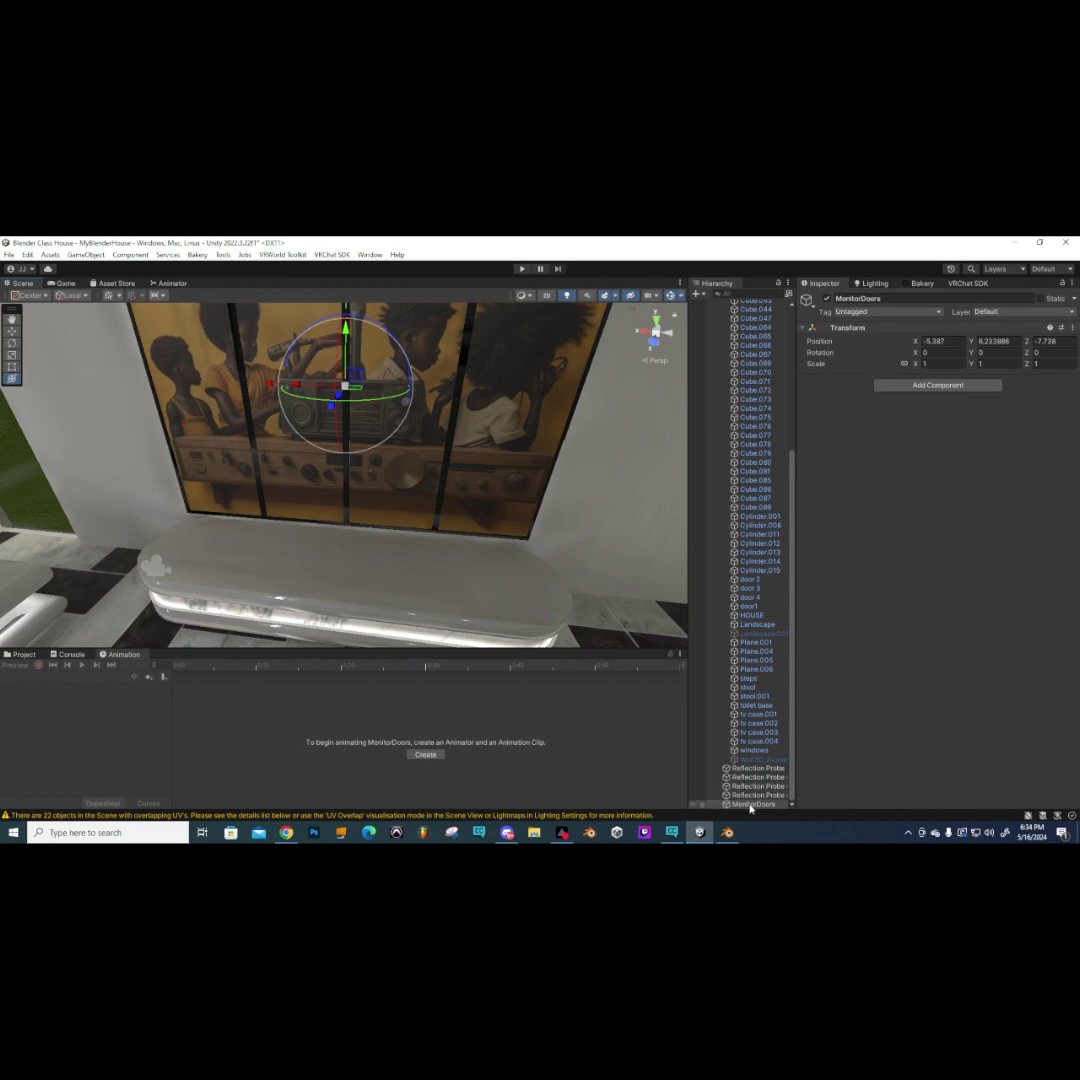
left_click_drag(750, 806, 765, 509)
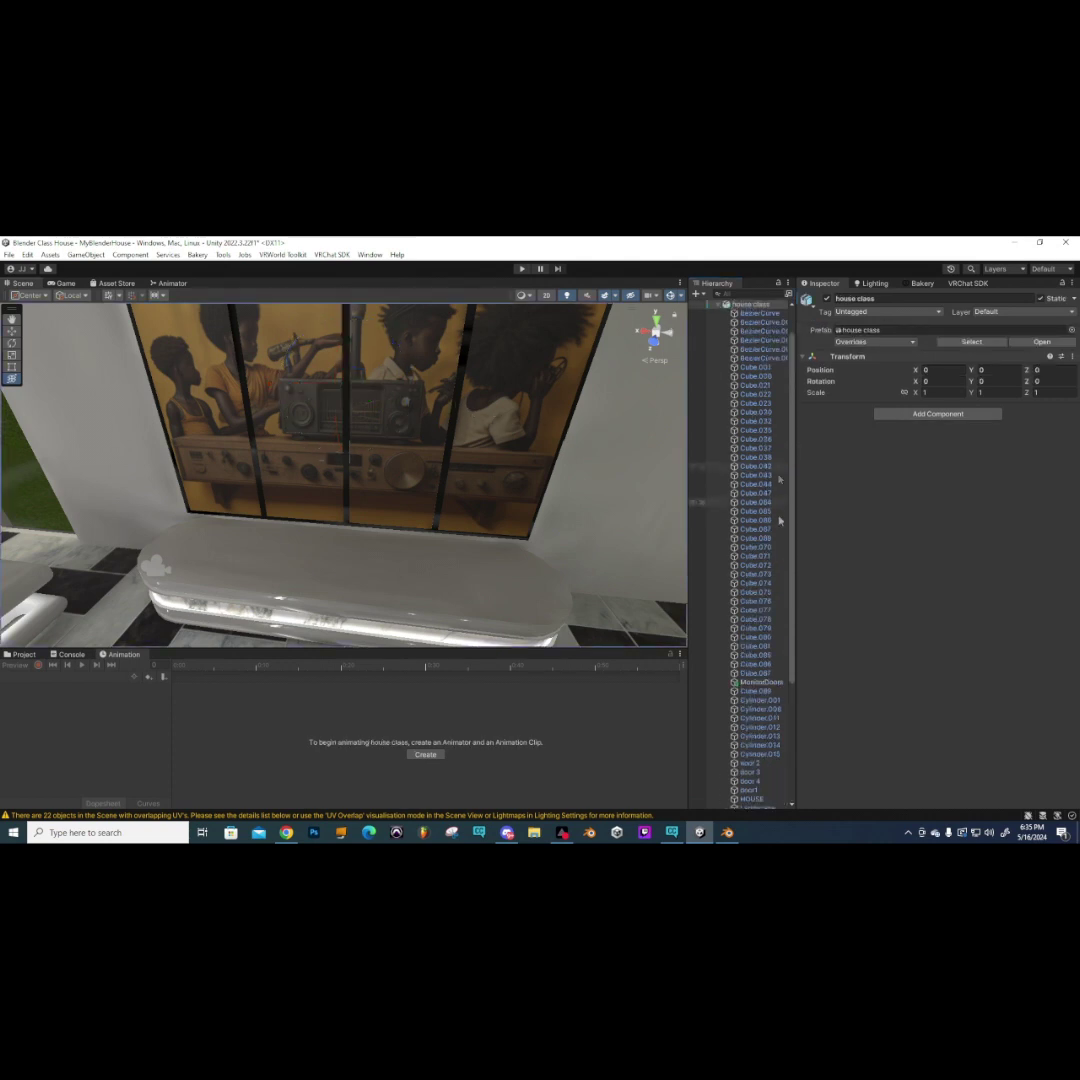
left_click(514, 410)
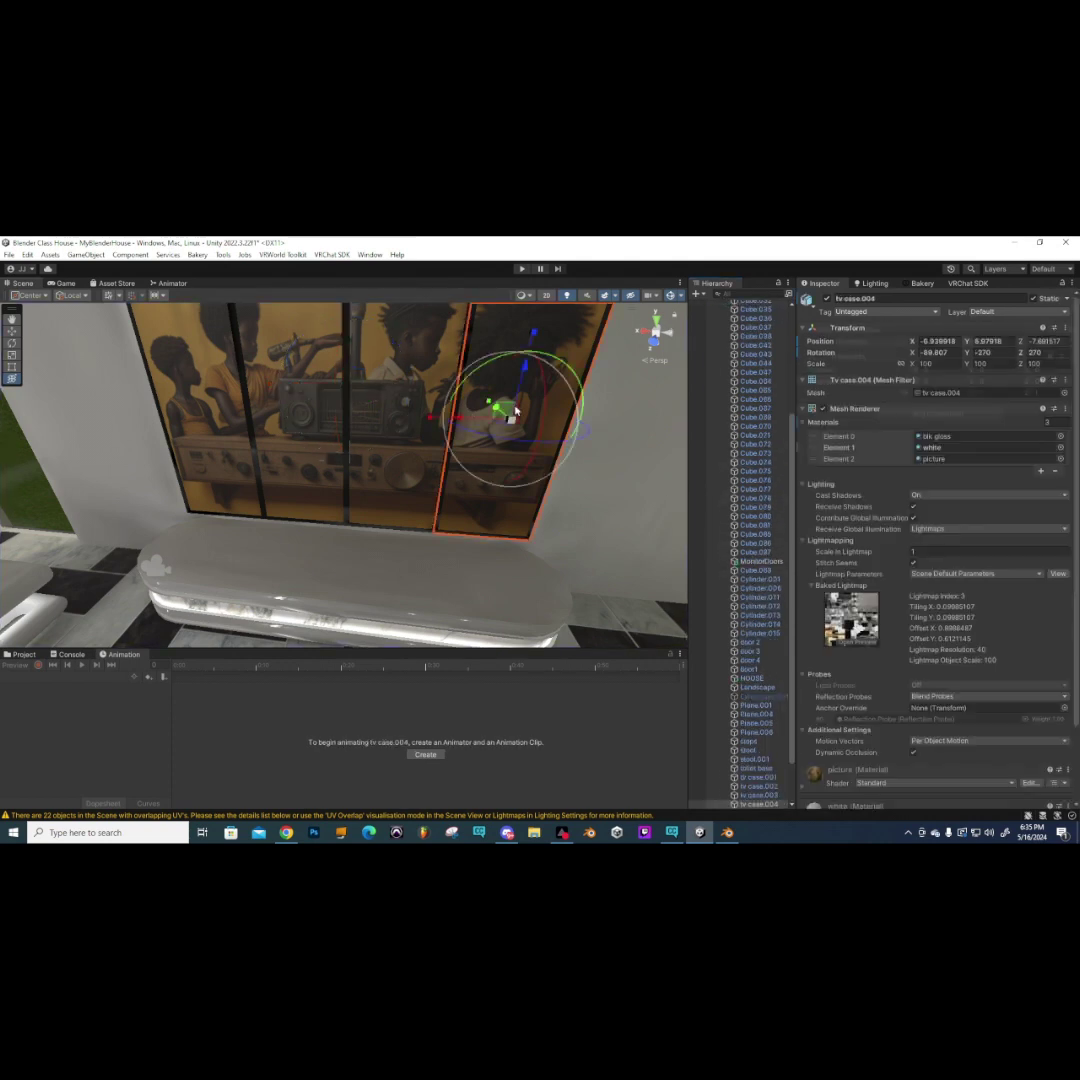
- Move MonitorDoors out of the house prefab after the parenting warning blocks the panels
left_click(380, 410, "shift")
left_click(300, 415, "shift")
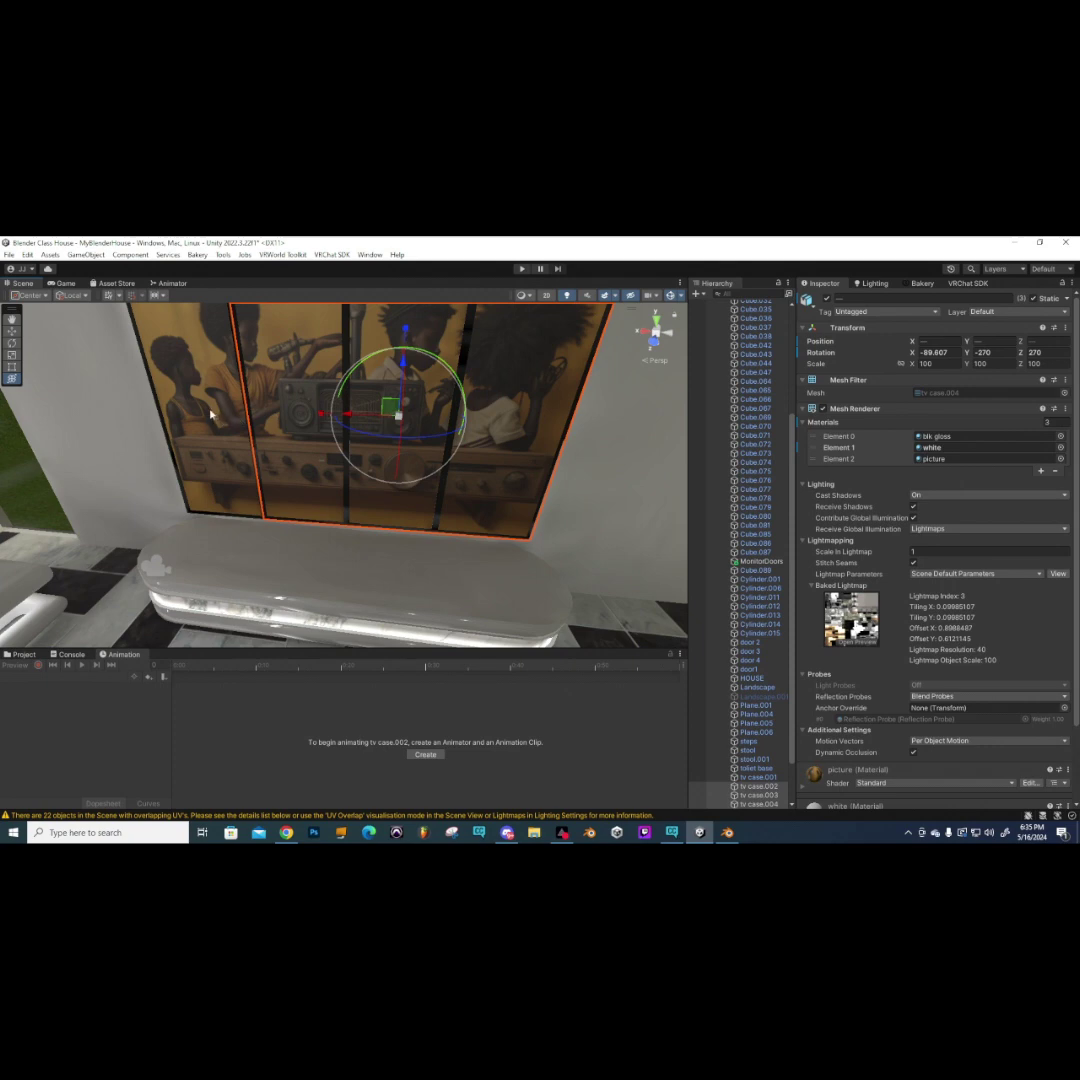
left_click(211, 413, "shift")
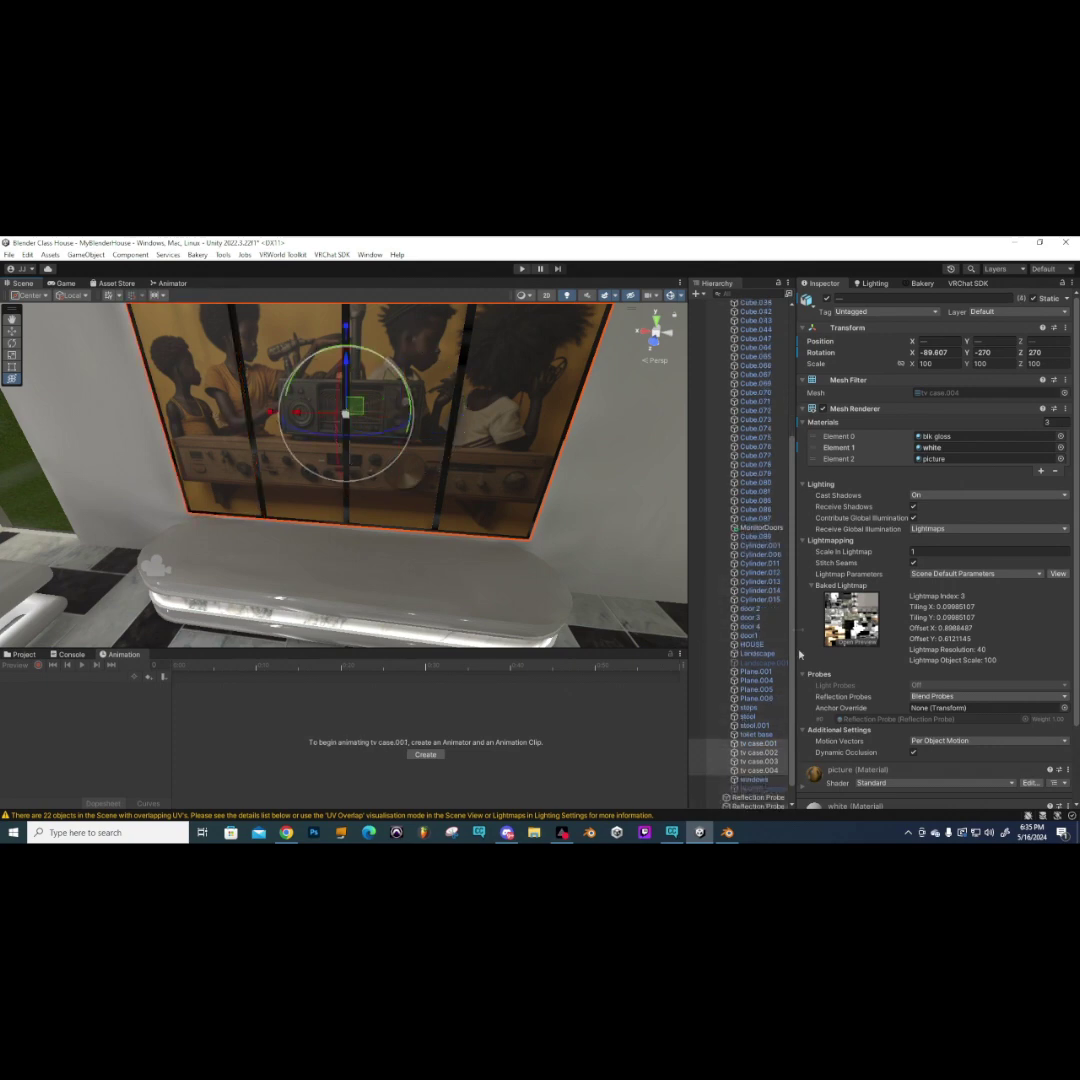
left_click_drag(755, 745, 762, 533)
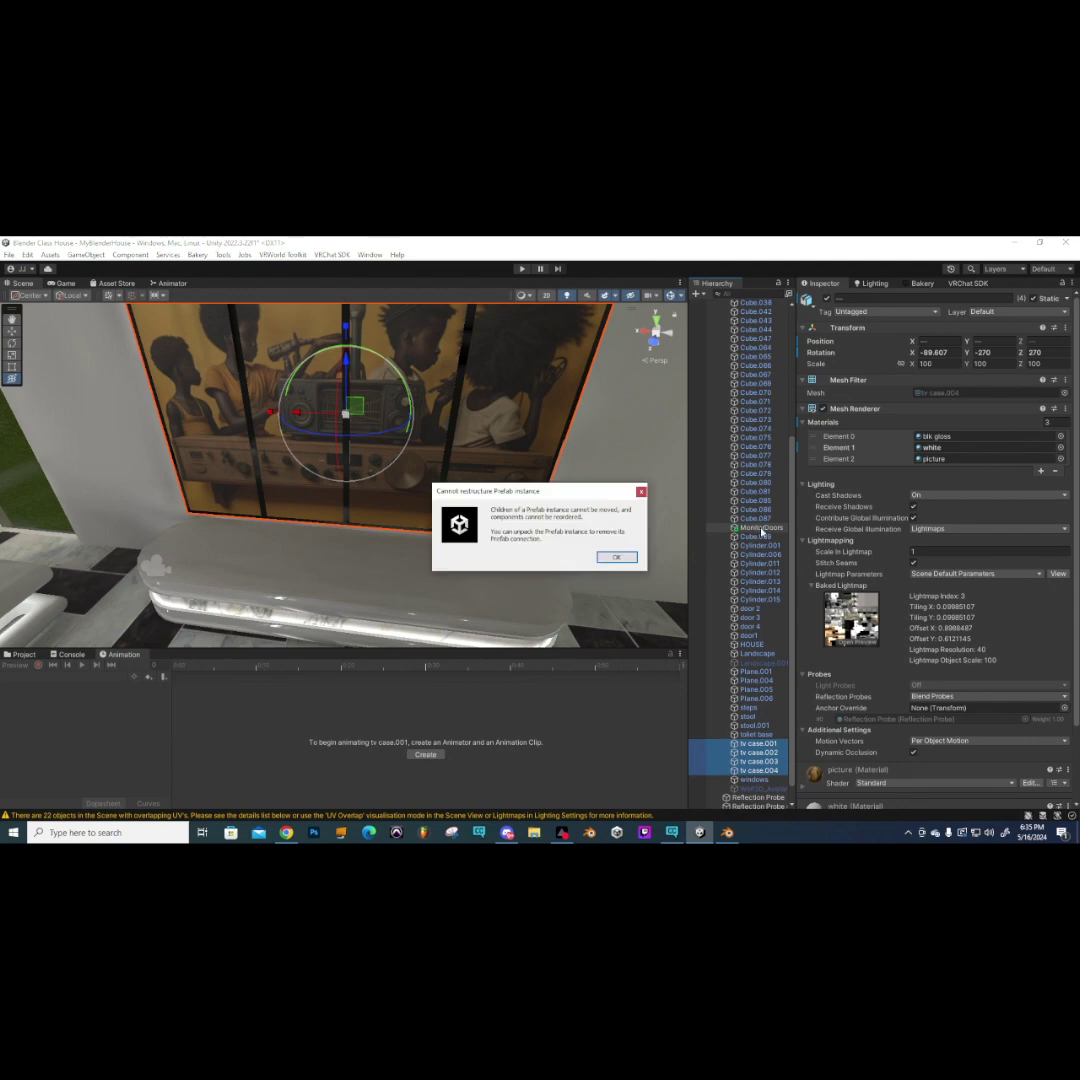
left_click(618, 558)
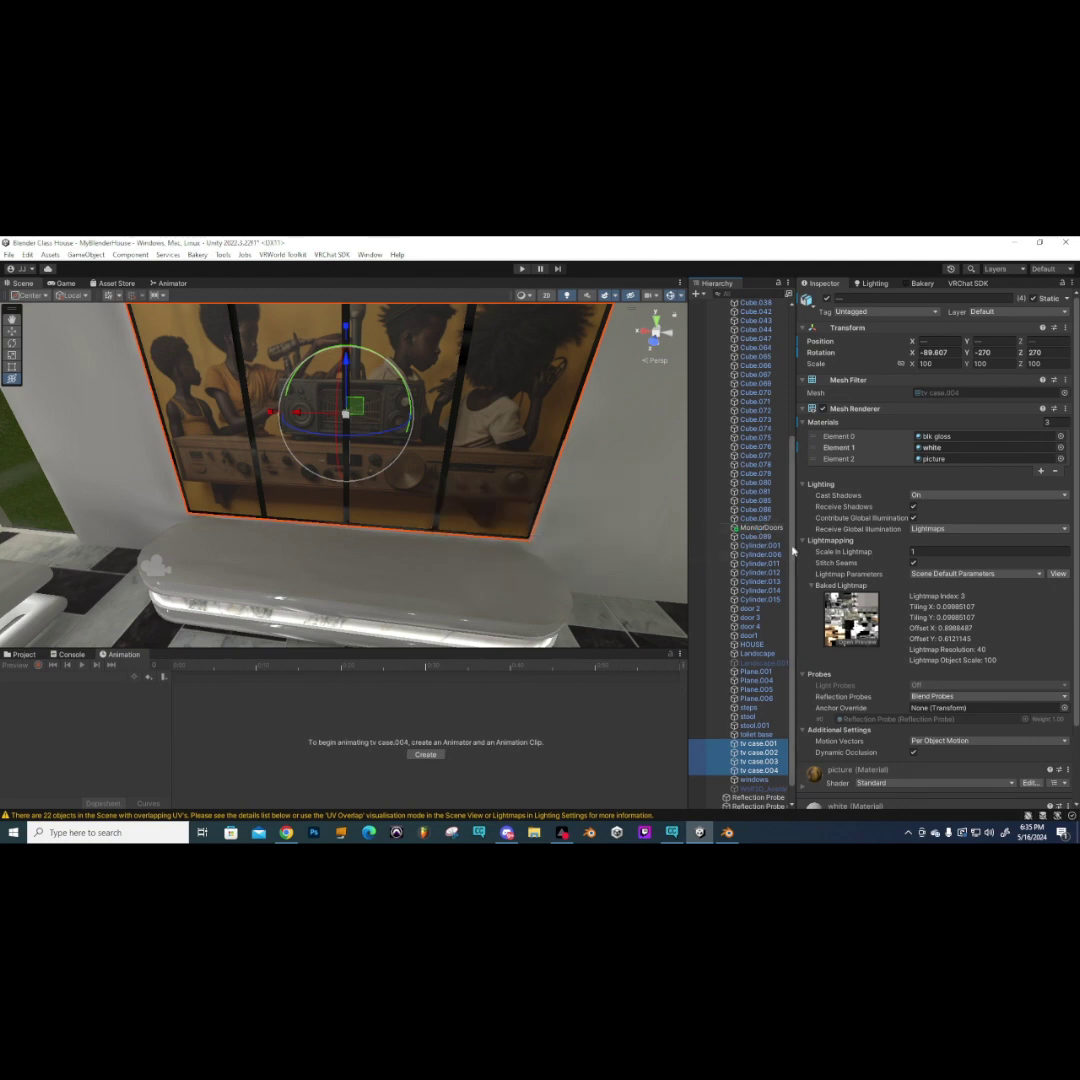
left_click(755, 518)
left_click(757, 528)
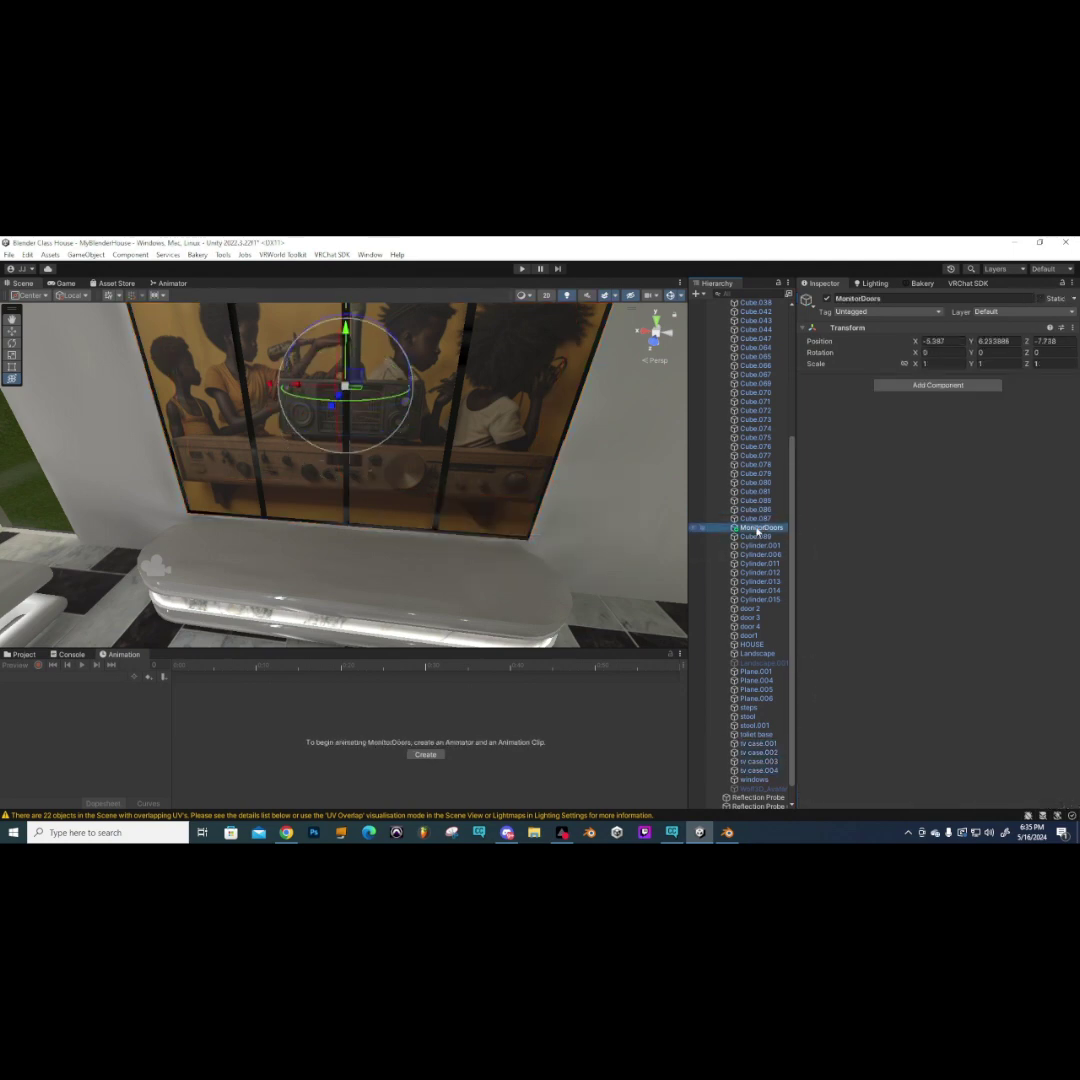
scroll(760, 520, "down", 1)
left_click_drag(765, 762, 762, 786)
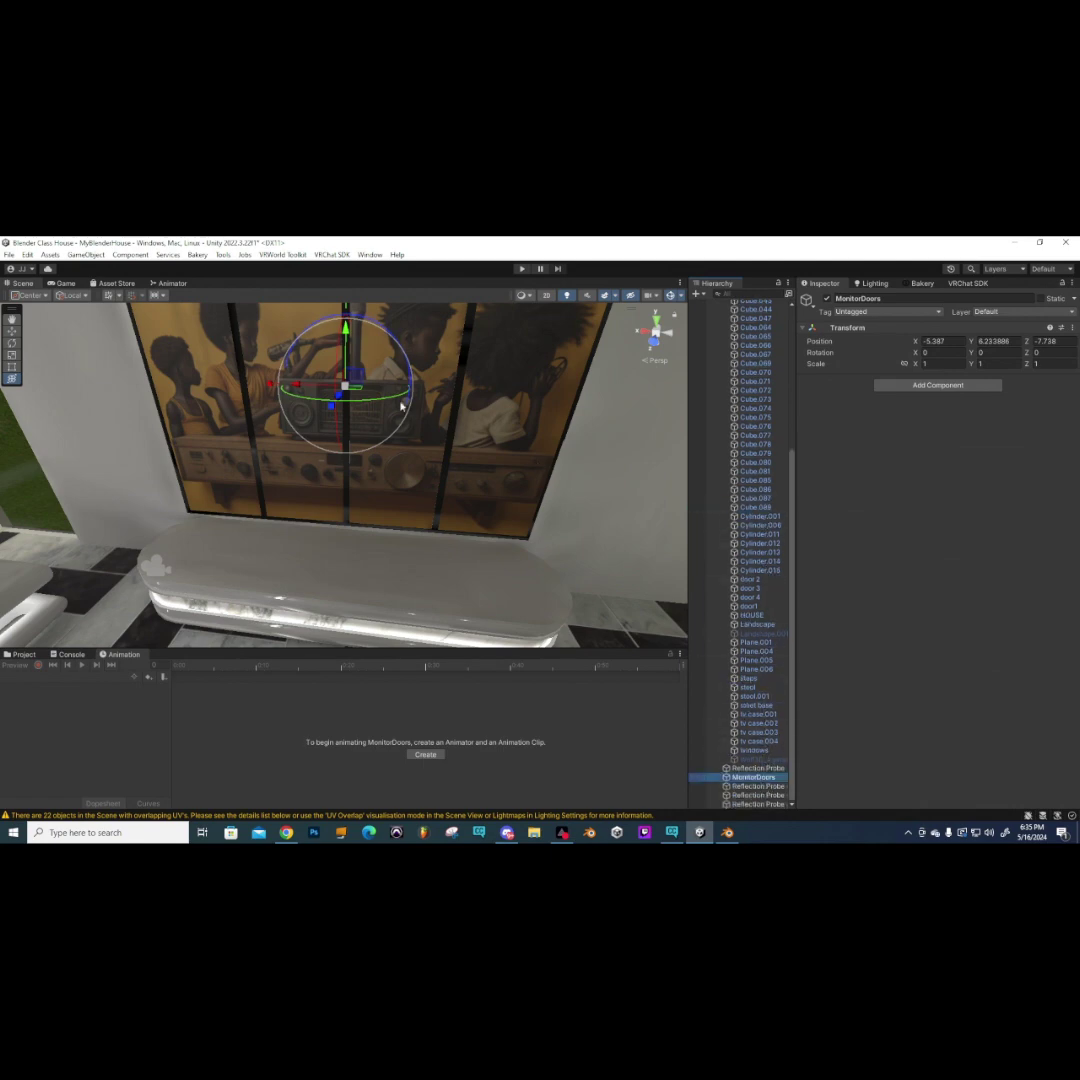
- Duplicate the four picture panels tv case.001–004 with Ctrl+D
left_click(482, 400)
left_click(469, 423)
left_click(400, 424, "shift")
left_click(293, 429, "shift")
left_click(224, 440, "shift")
scroll(770, 723, "down", 3)
key("ctrl+d")
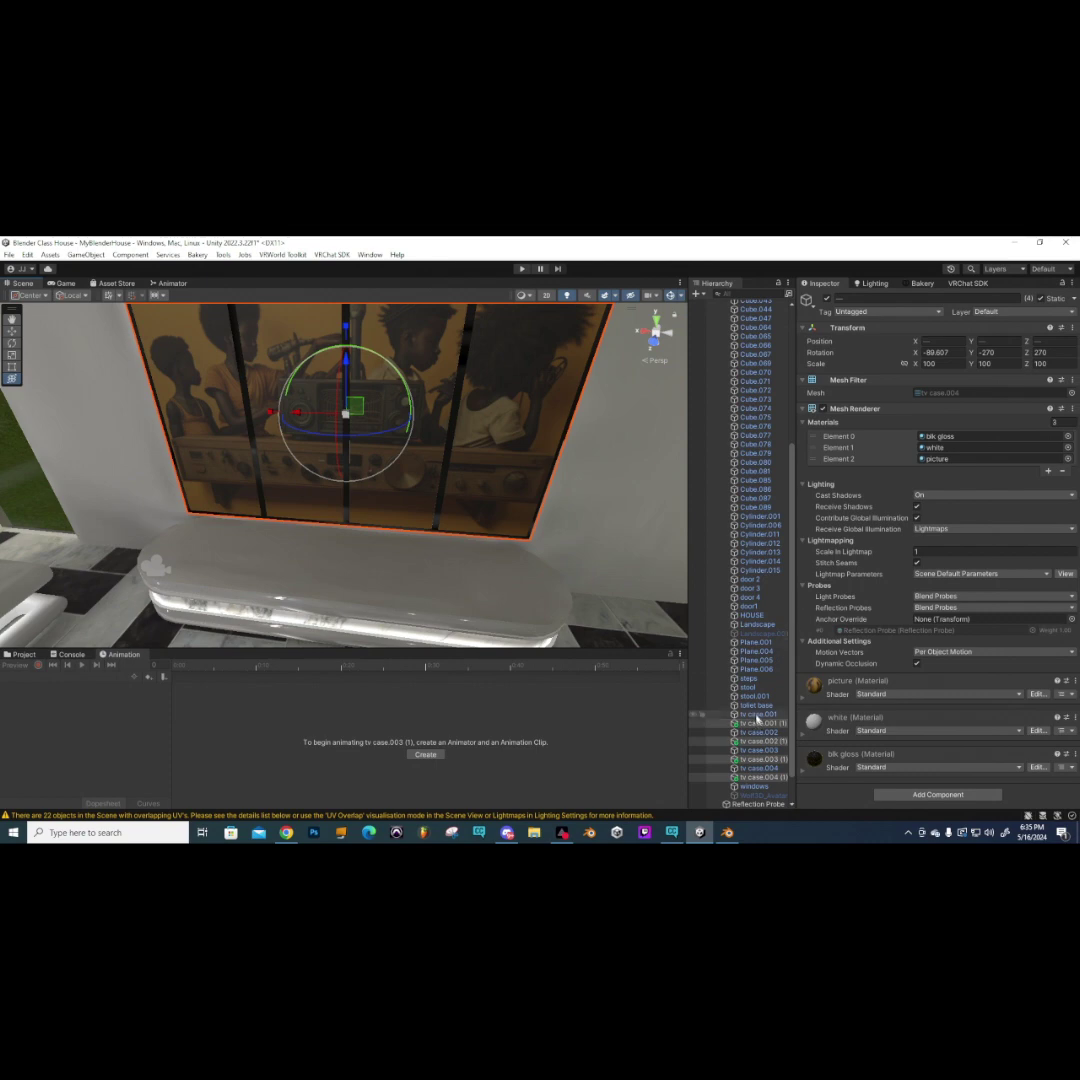
- Deactivate the four original panels tv case.001–004
left_click(758, 714)
left_click(756, 732, "ctrl")
left_click(755, 750, "ctrl")
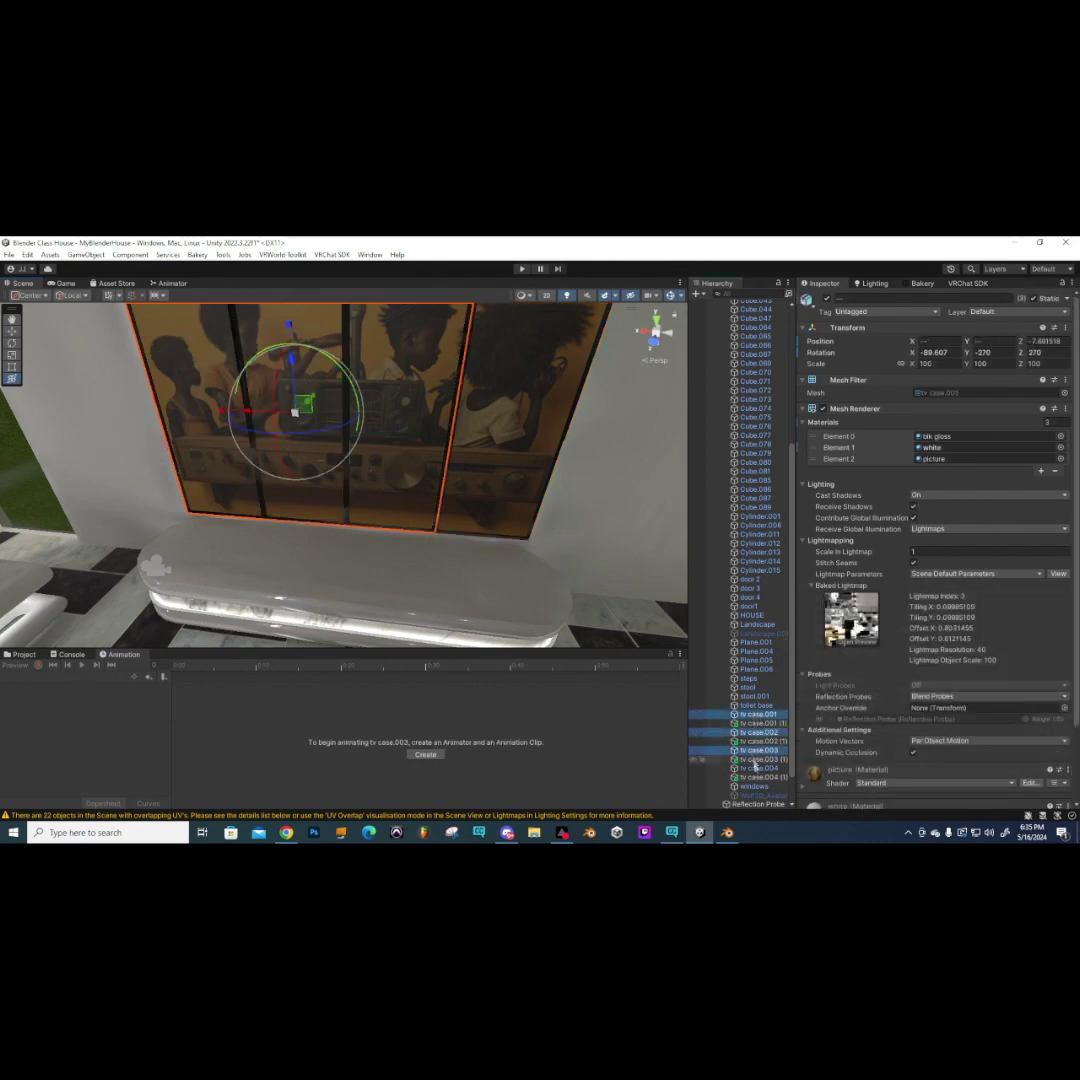
left_click(757, 768, "ctrl")
left_click(826, 302)
- Parent the four panel copies, tv case.001 (1)–004 (1), under MonitorDoors
left_click(752, 723)
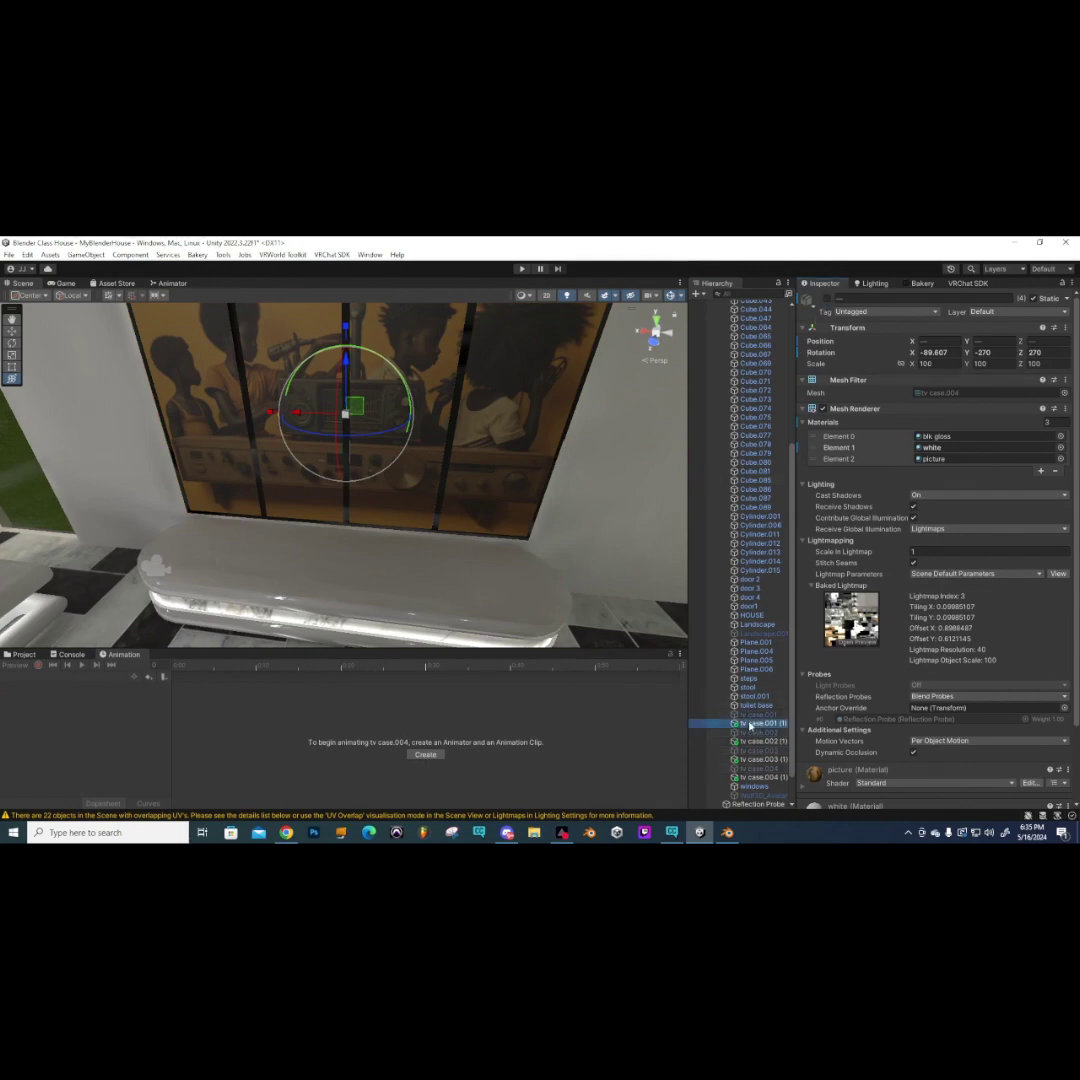
left_click(755, 741, "ctrl")
left_click(755, 759, "ctrl")
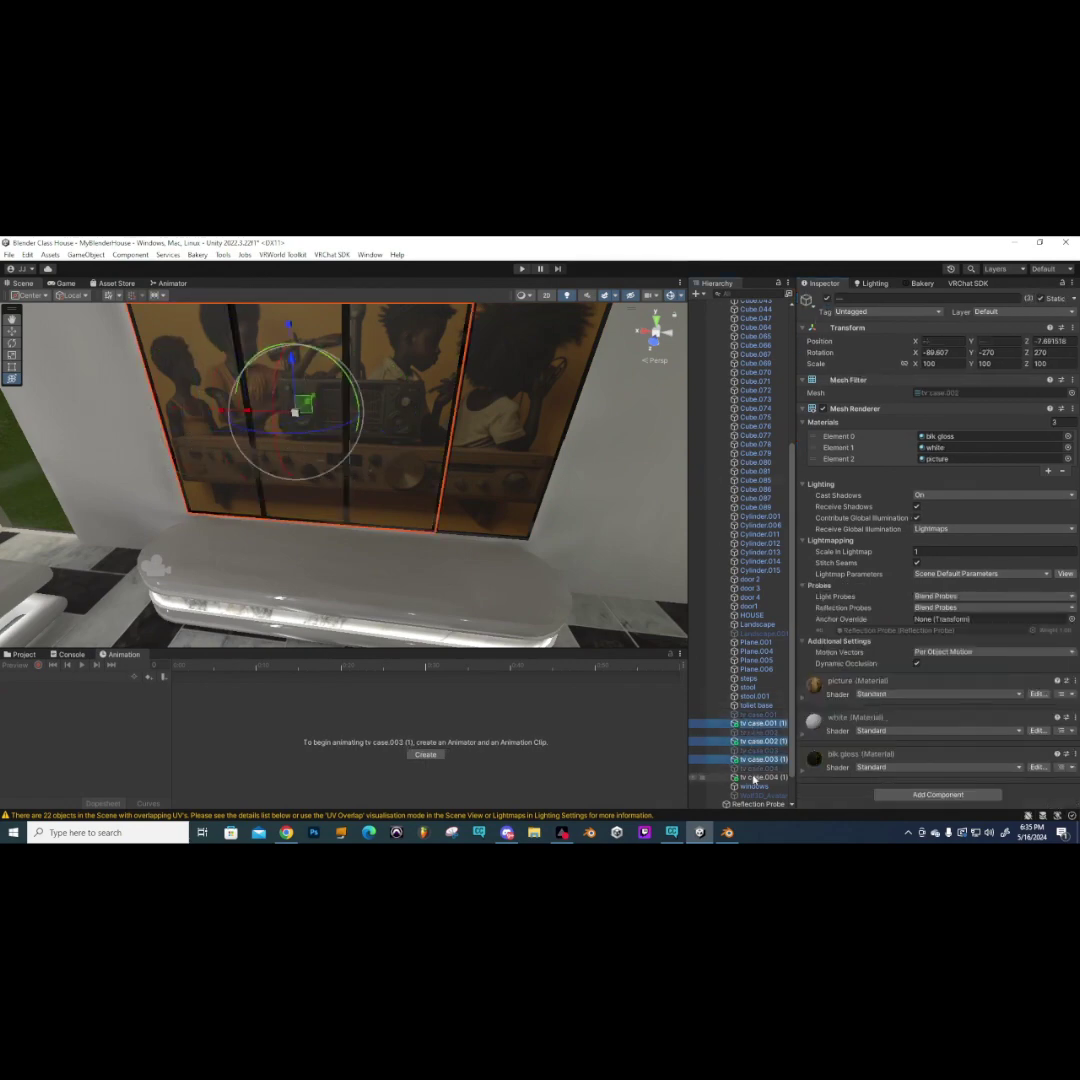
left_click(757, 777, "ctrl")
scroll(735, 620, "down", 2)
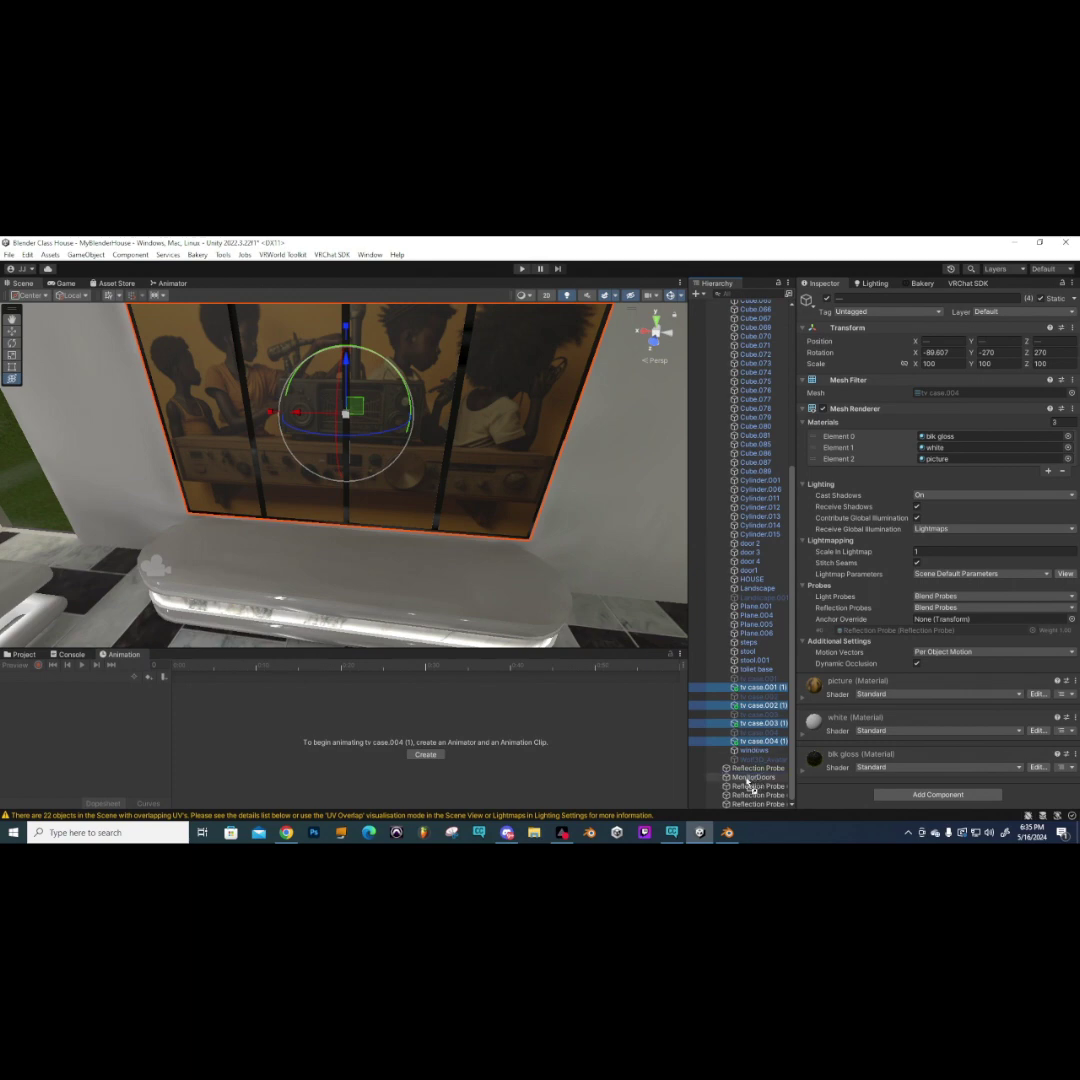
left_click_drag(748, 783, 748, 779)
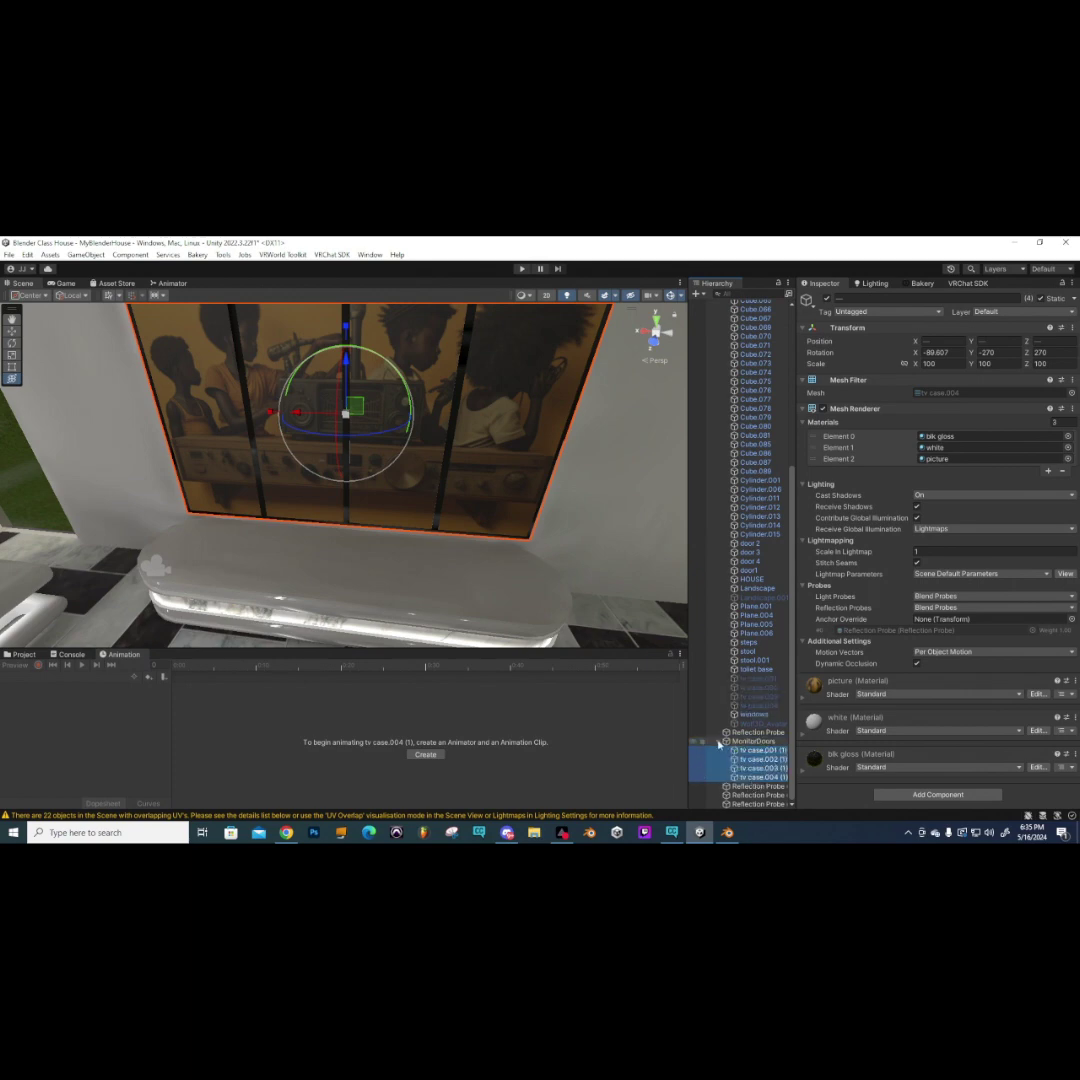
- Frame MonitorDoors in the scene view and orbit around the picture
left_click(721, 741)
left_click(748, 778)
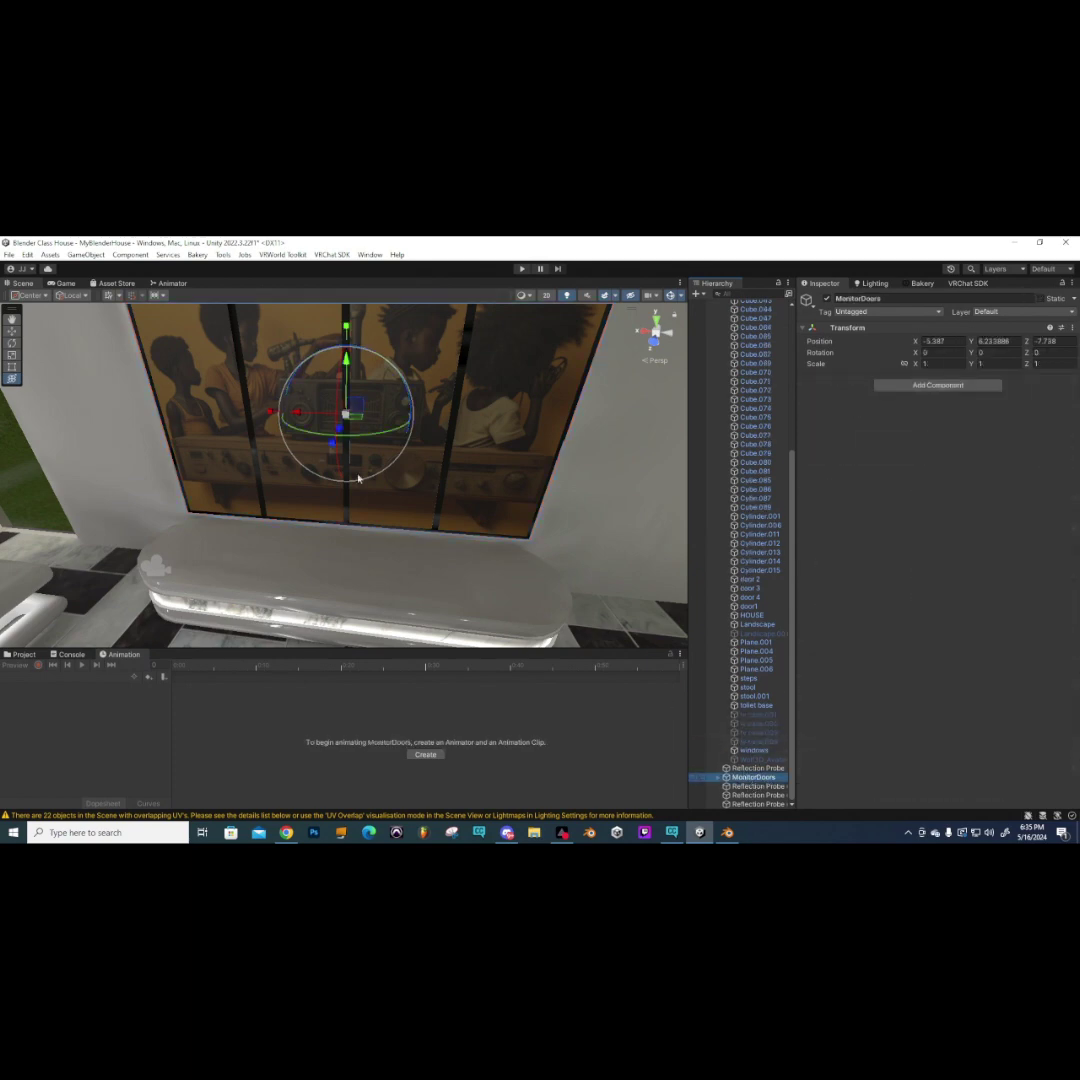
key("f")
scroll(292, 520, "down", 3)
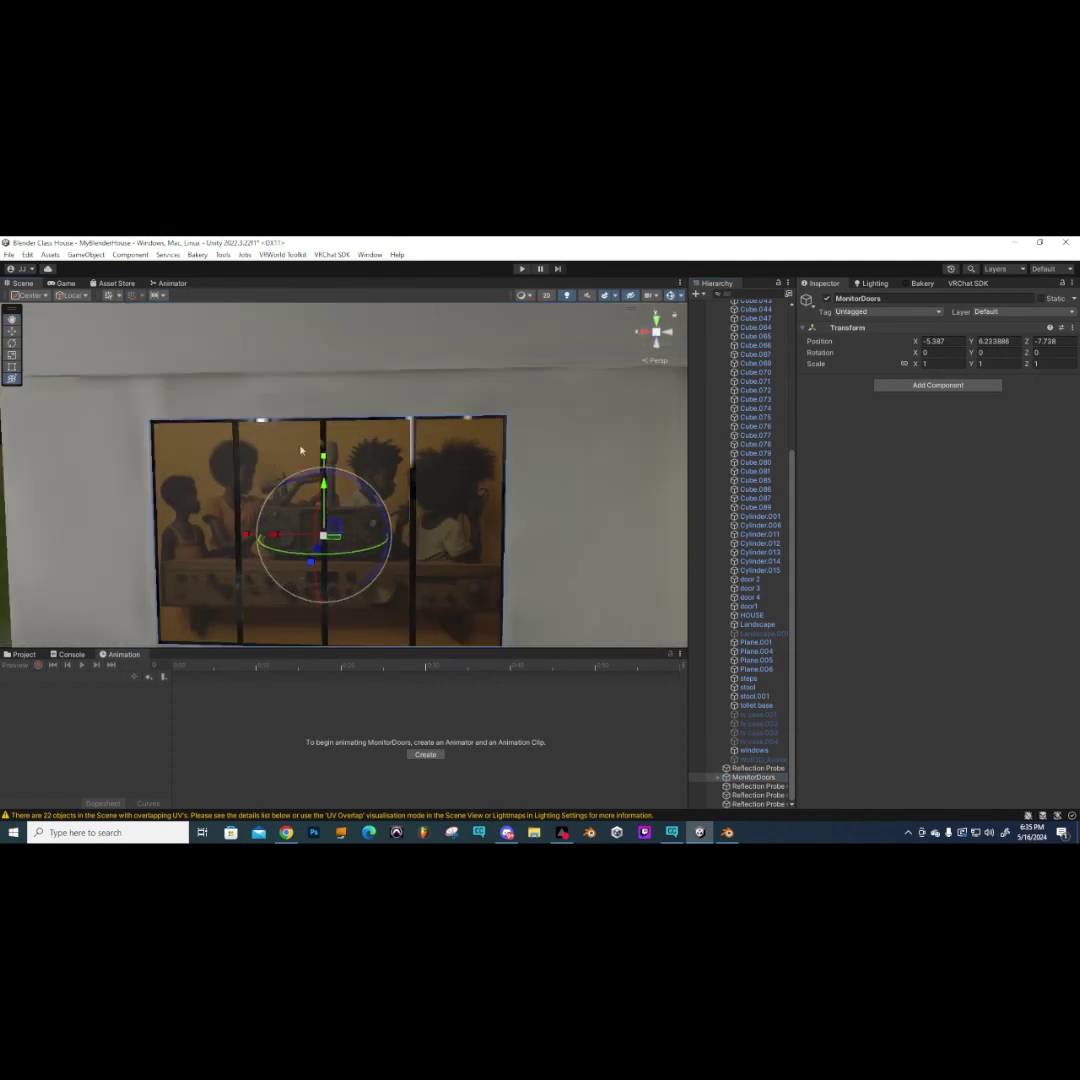
right_click_drag(301, 451, 400, 470)
mouse_move(400, 470)
middle_mouse_down()
mouse_move(388, 446)
mouse_move(416, 451)
mouse_move(398, 446)
middle_mouse_up()
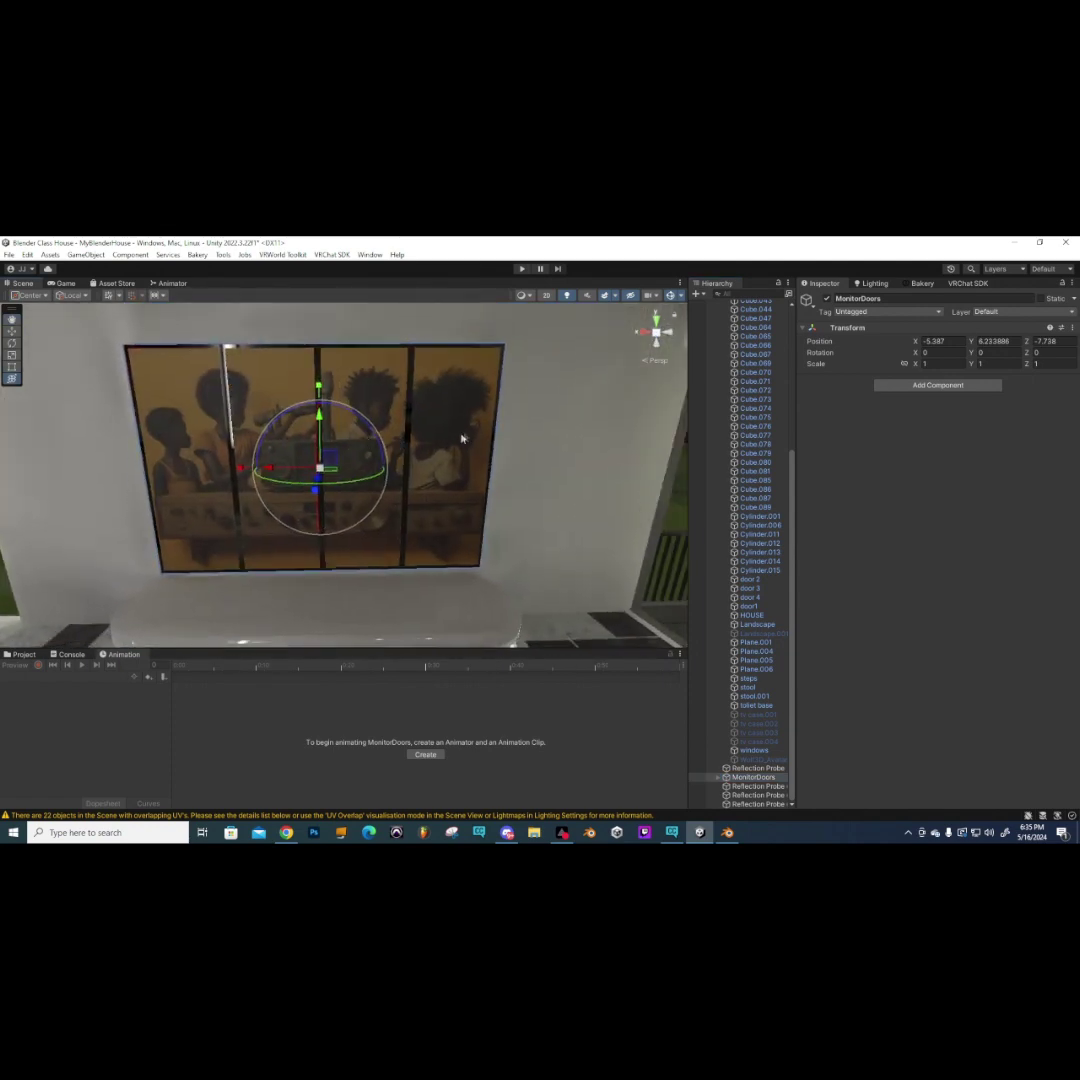
right_click_drag(464, 438, 446, 458)
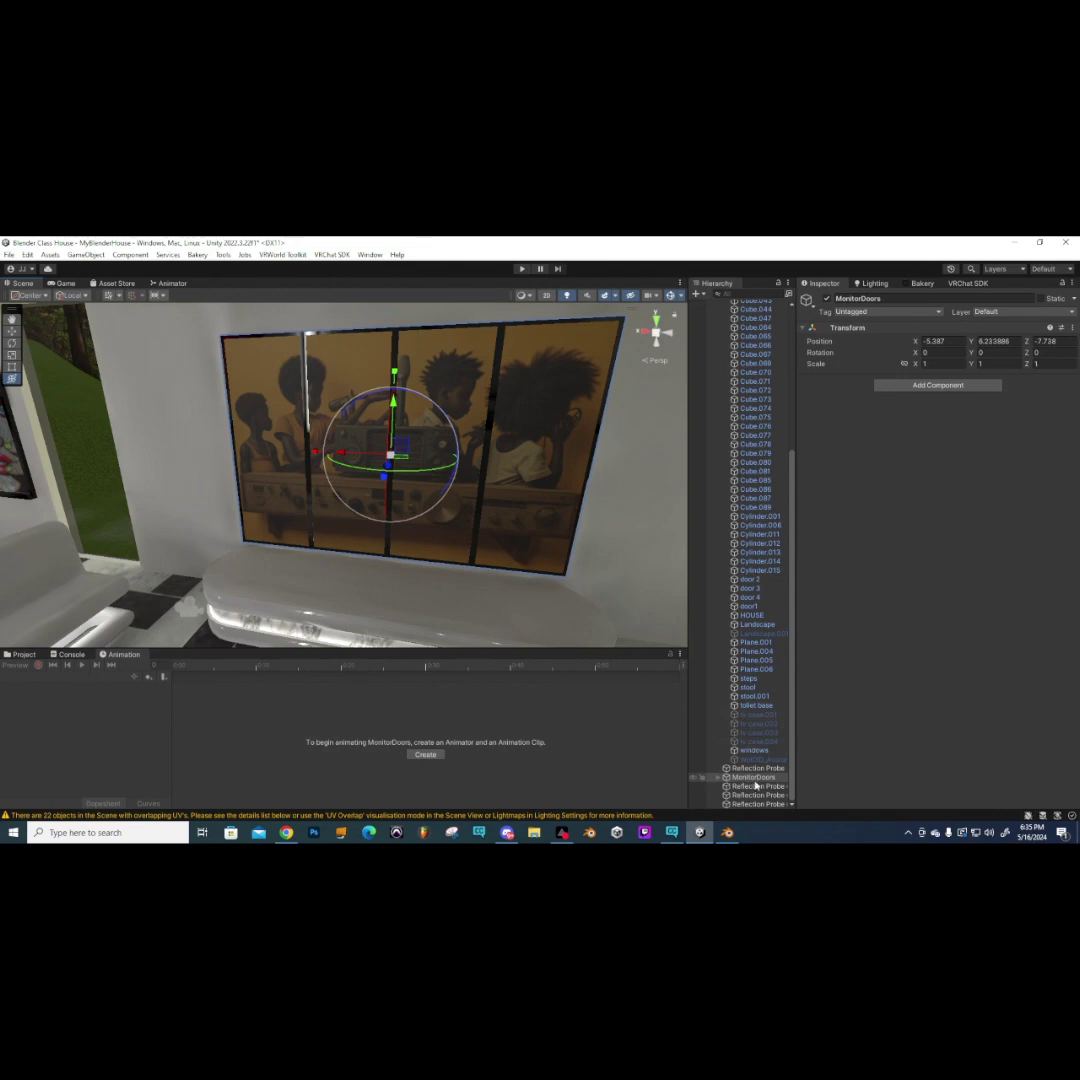
- Reselect MonitorDoors and begin creating an animation clip for it
left_click(717, 778)
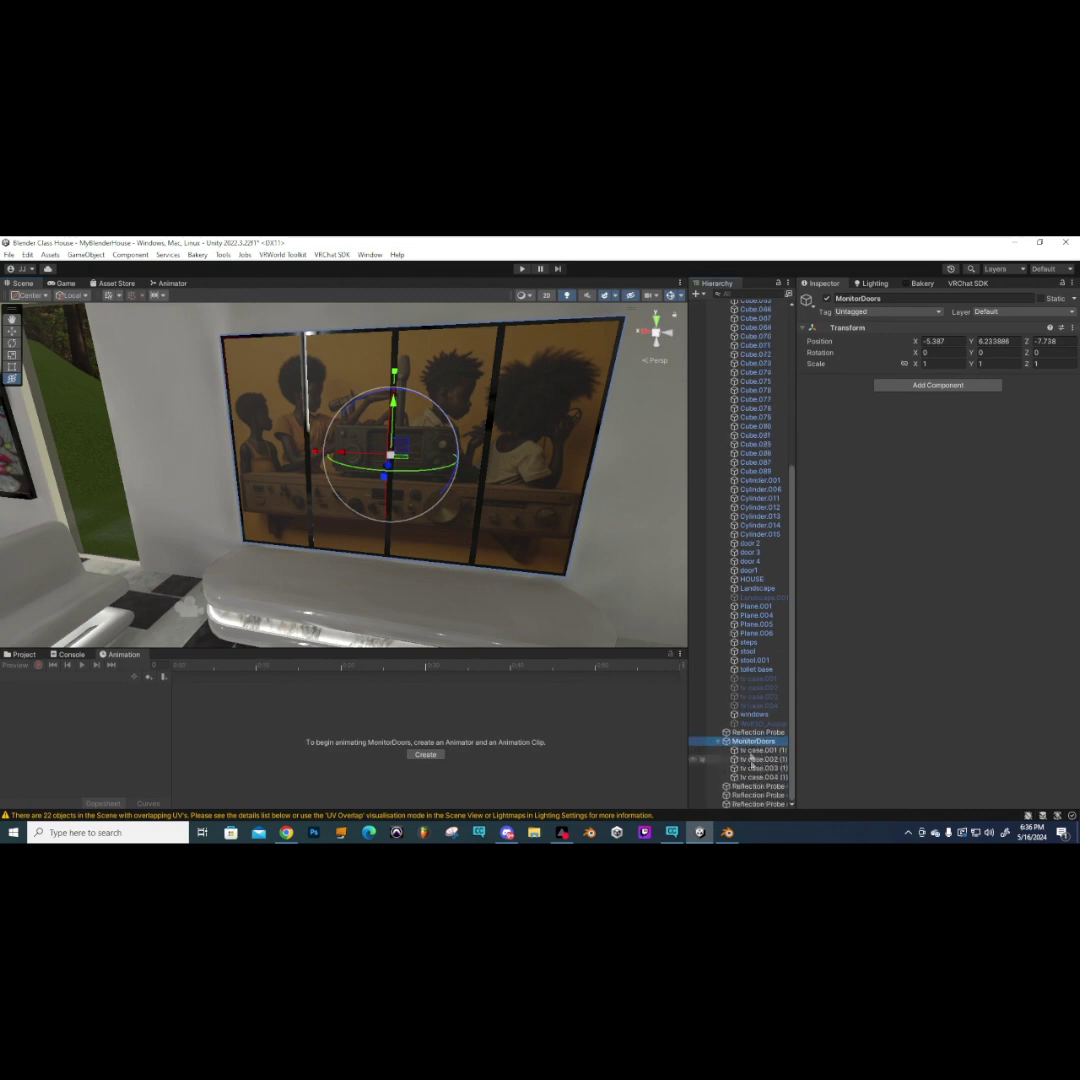
left_click(745, 732)
left_click(750, 741)
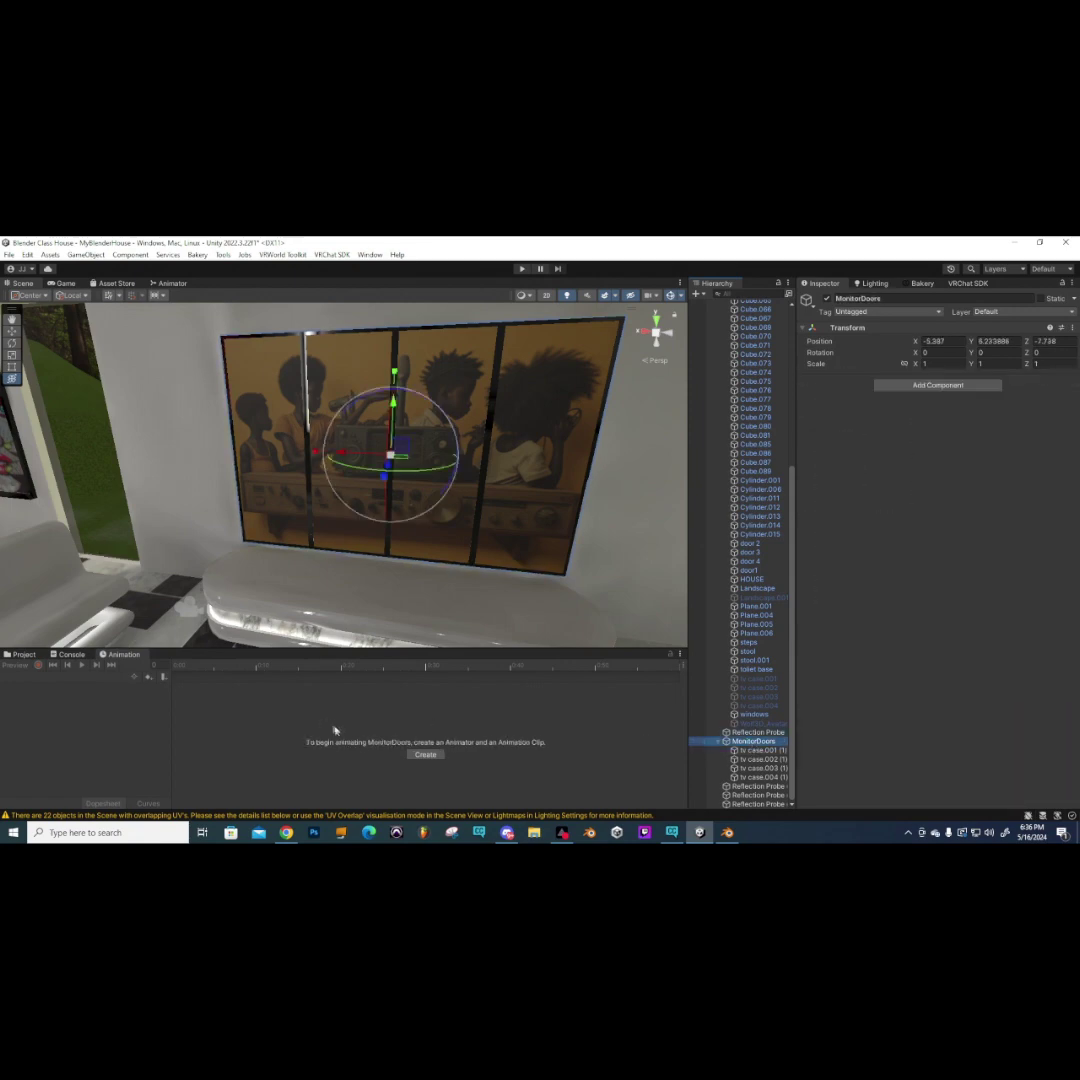
left_click(425, 755)
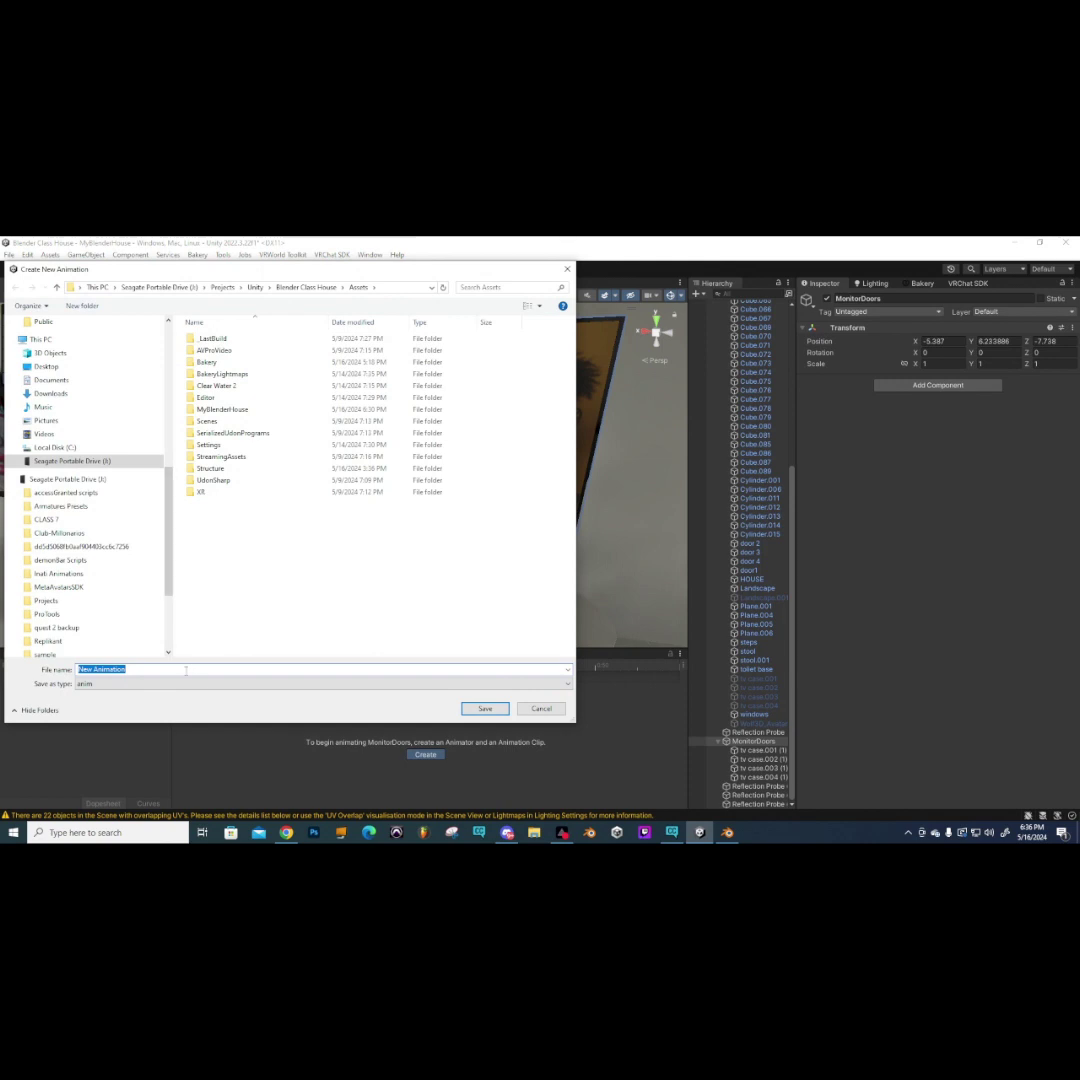
- Save the new clip as Monitor Open, enlarge the timeline, and switch on keyframe recording
type("Monitor Open")
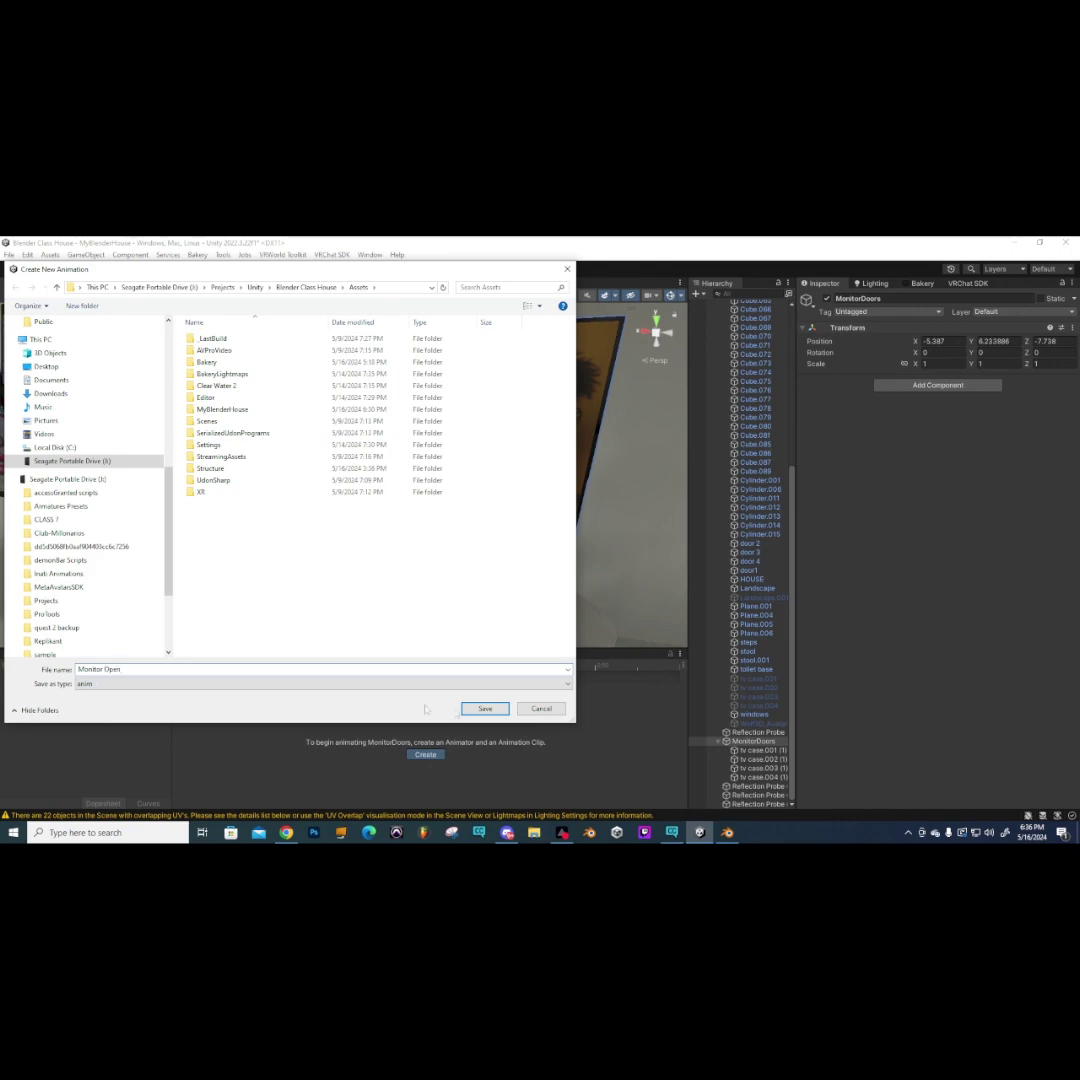
key("Return")
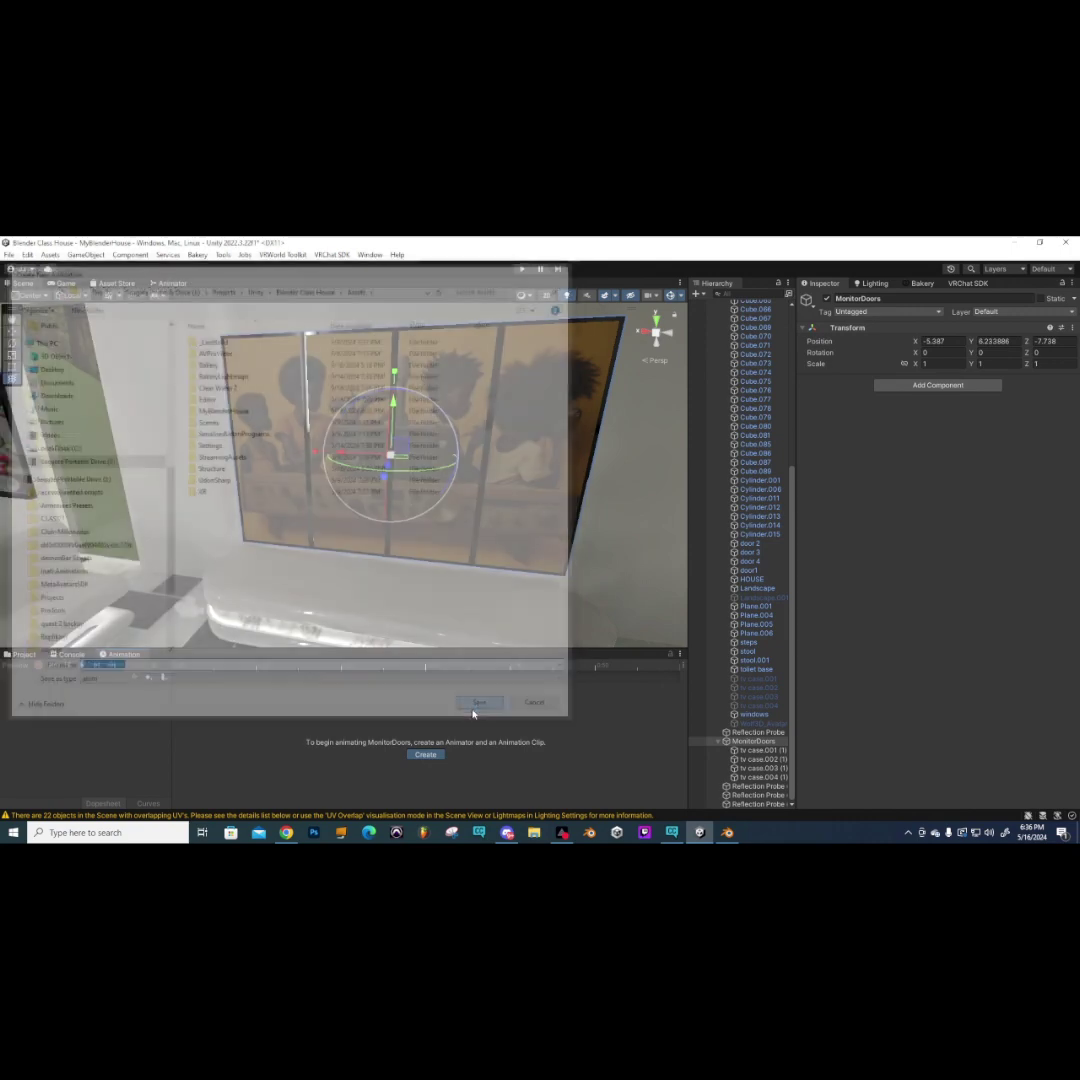
left_click_drag(339, 649, 339, 560)
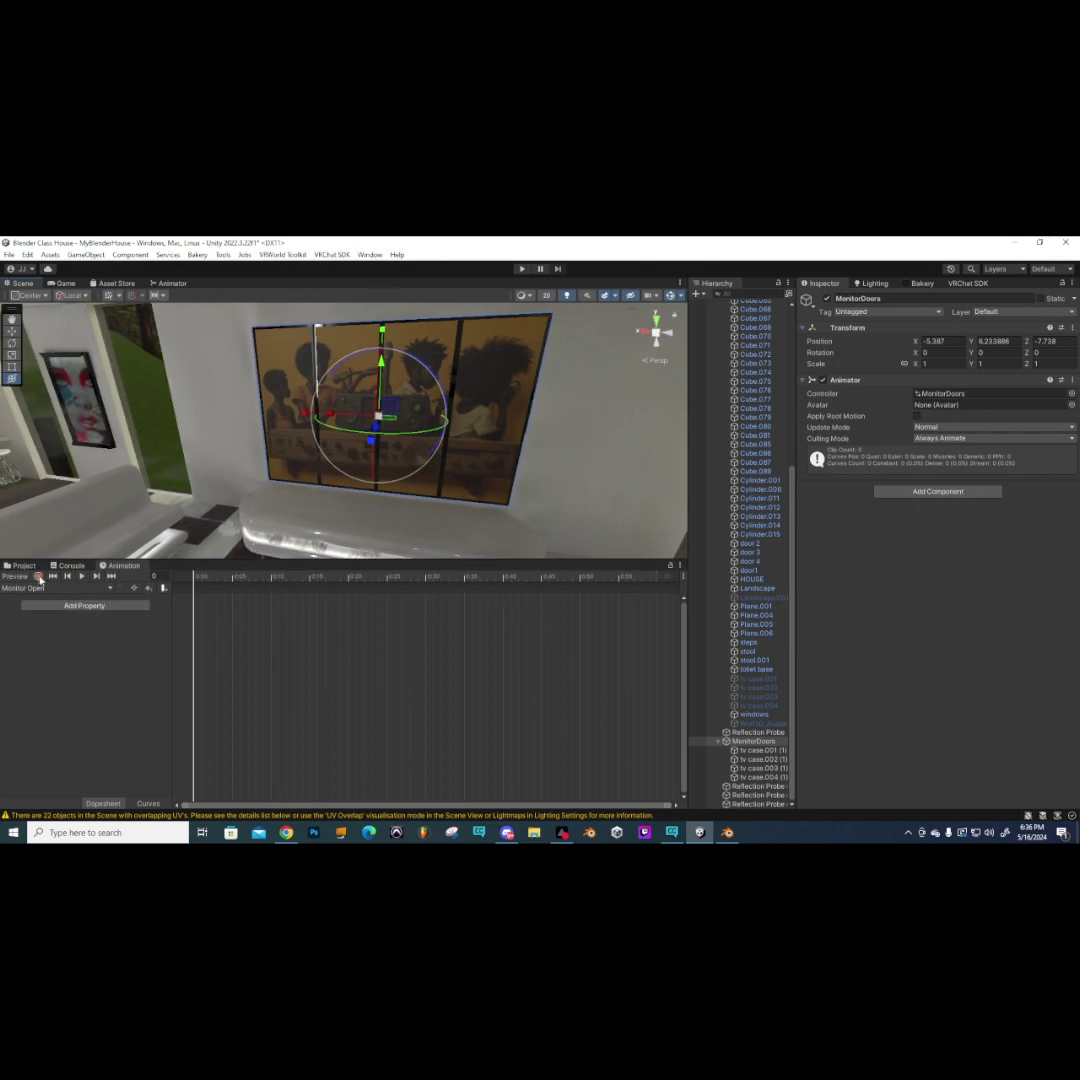
left_click(38, 577)
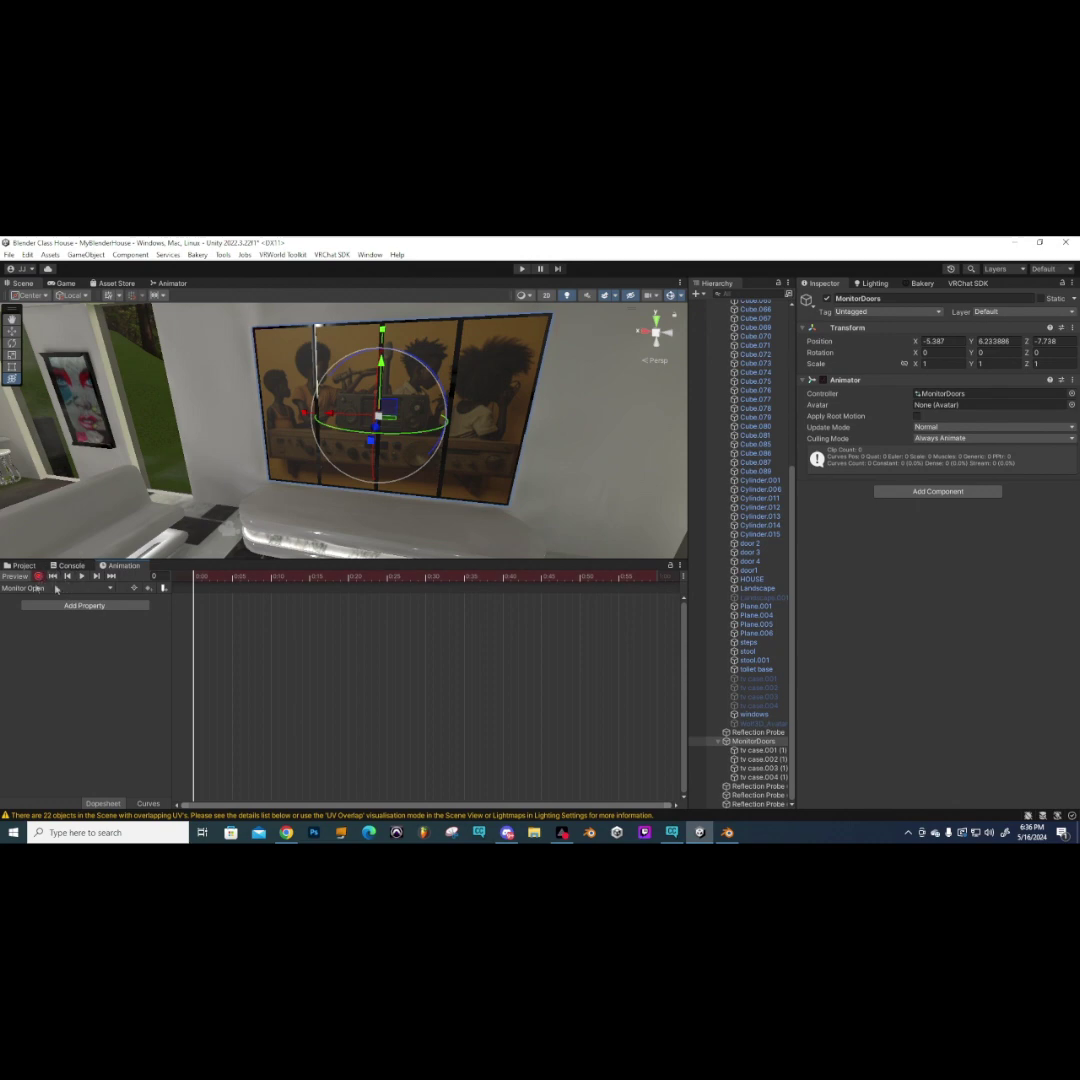
right_click_drag(388, 413, 455, 458)
left_click(757, 750)
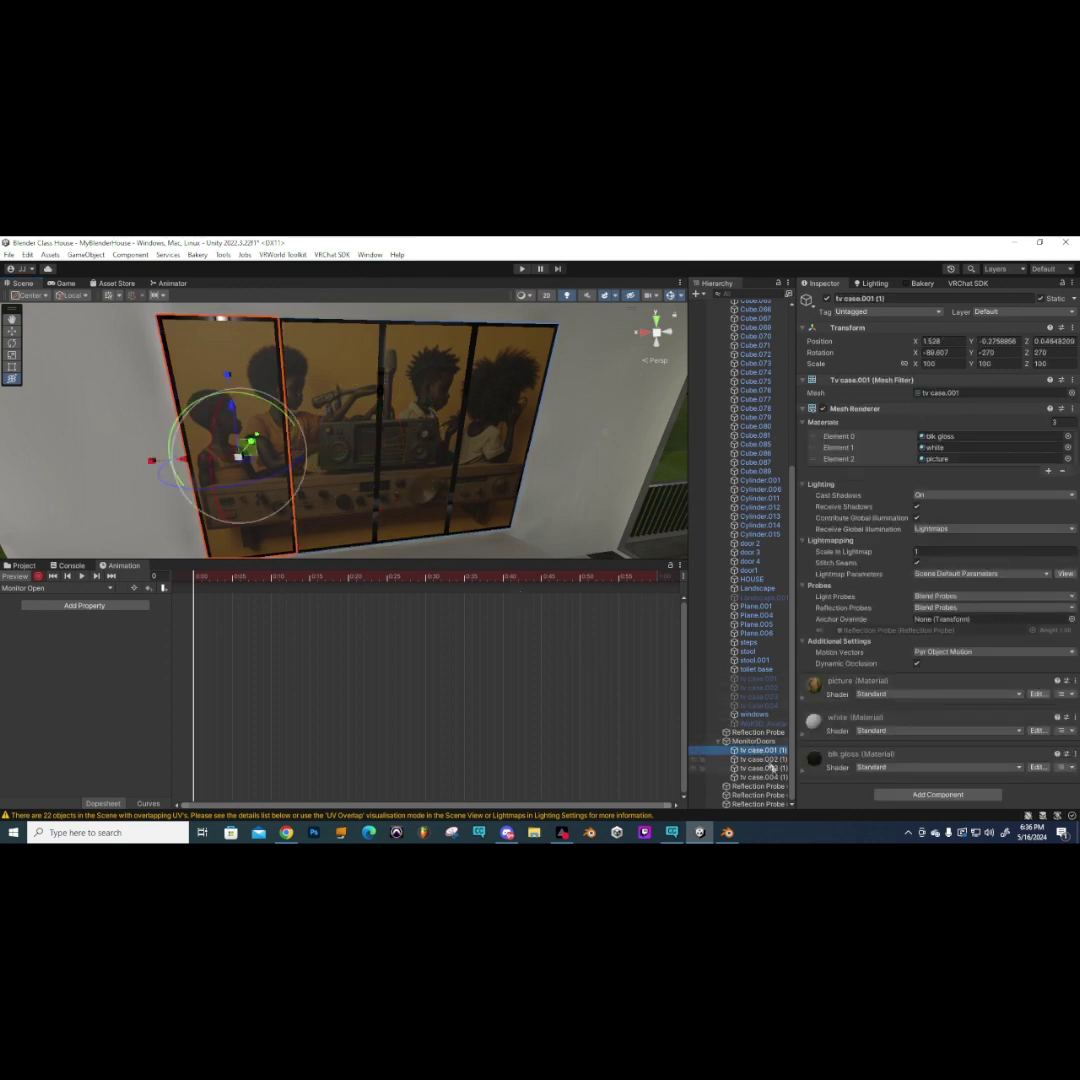
- Select the middle panels tv case.002 (1) and tv case.003 (1), orbiting to face them
left_click(765, 760)
middle_click_drag(400, 441, 470, 523)
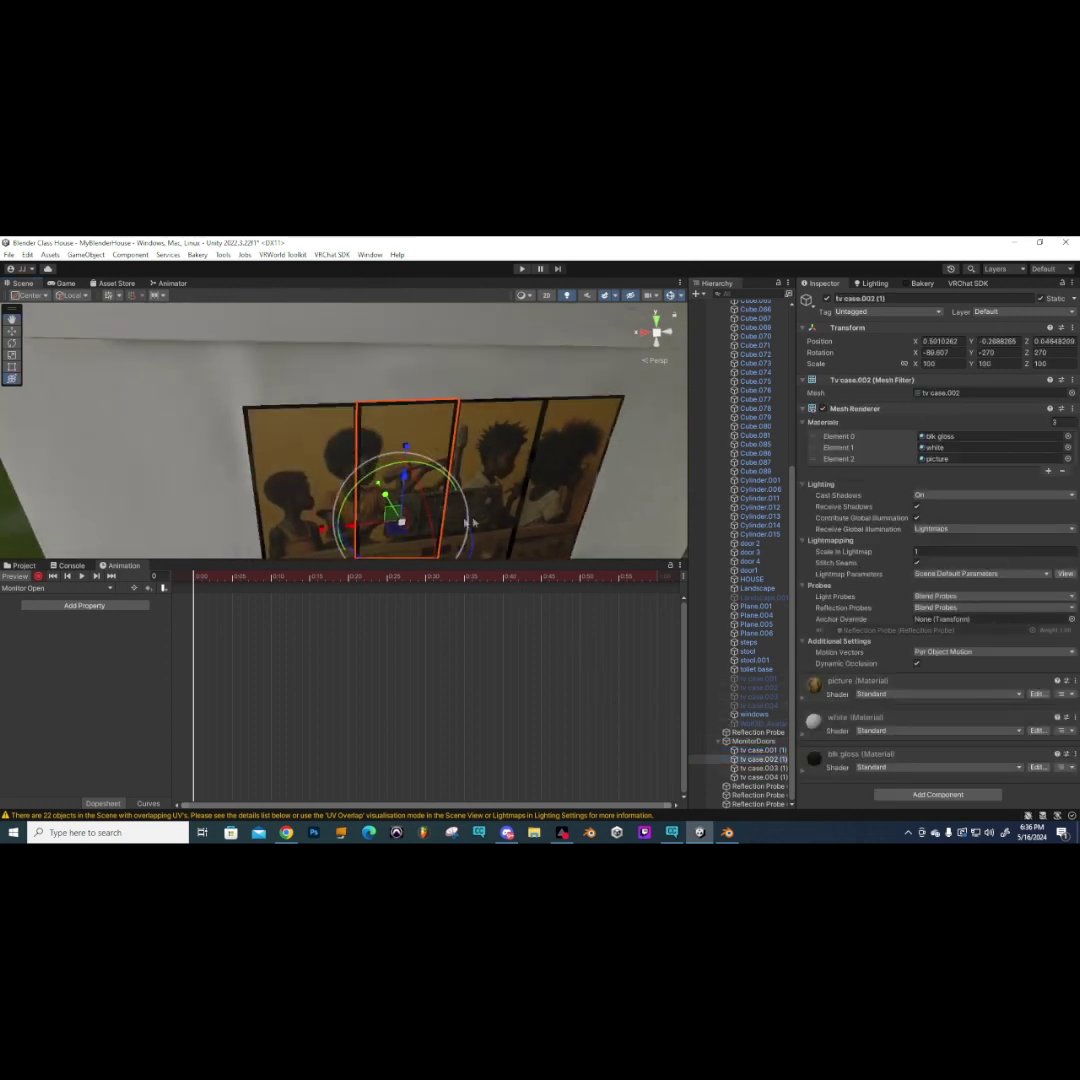
scroll(470, 520, "up", 4)
right_click_drag(470, 500, 590, 530)
right_click_drag(277, 452, 400, 420)
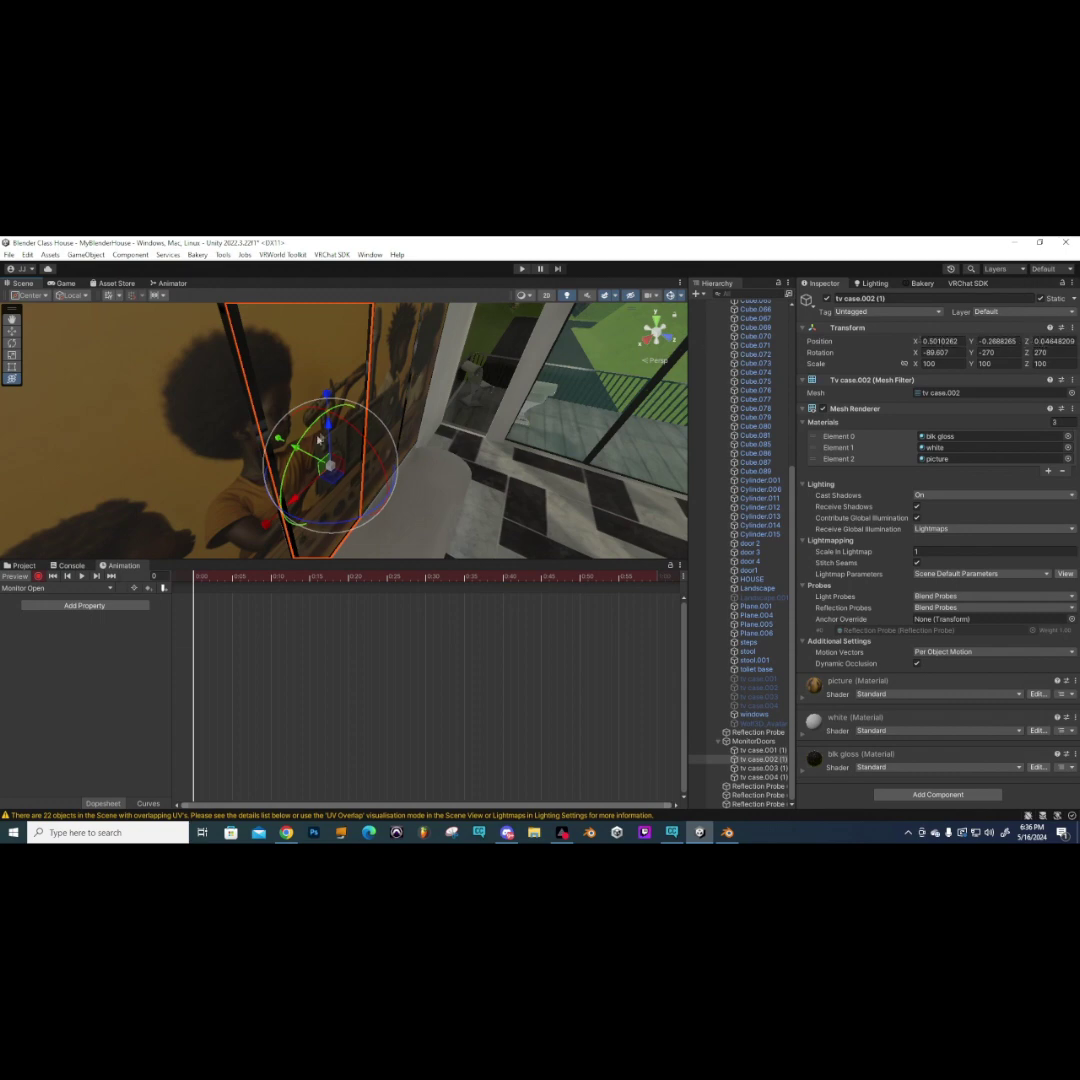
right_click_drag(297, 450, 331, 399)
left_click(341, 394, "shift")
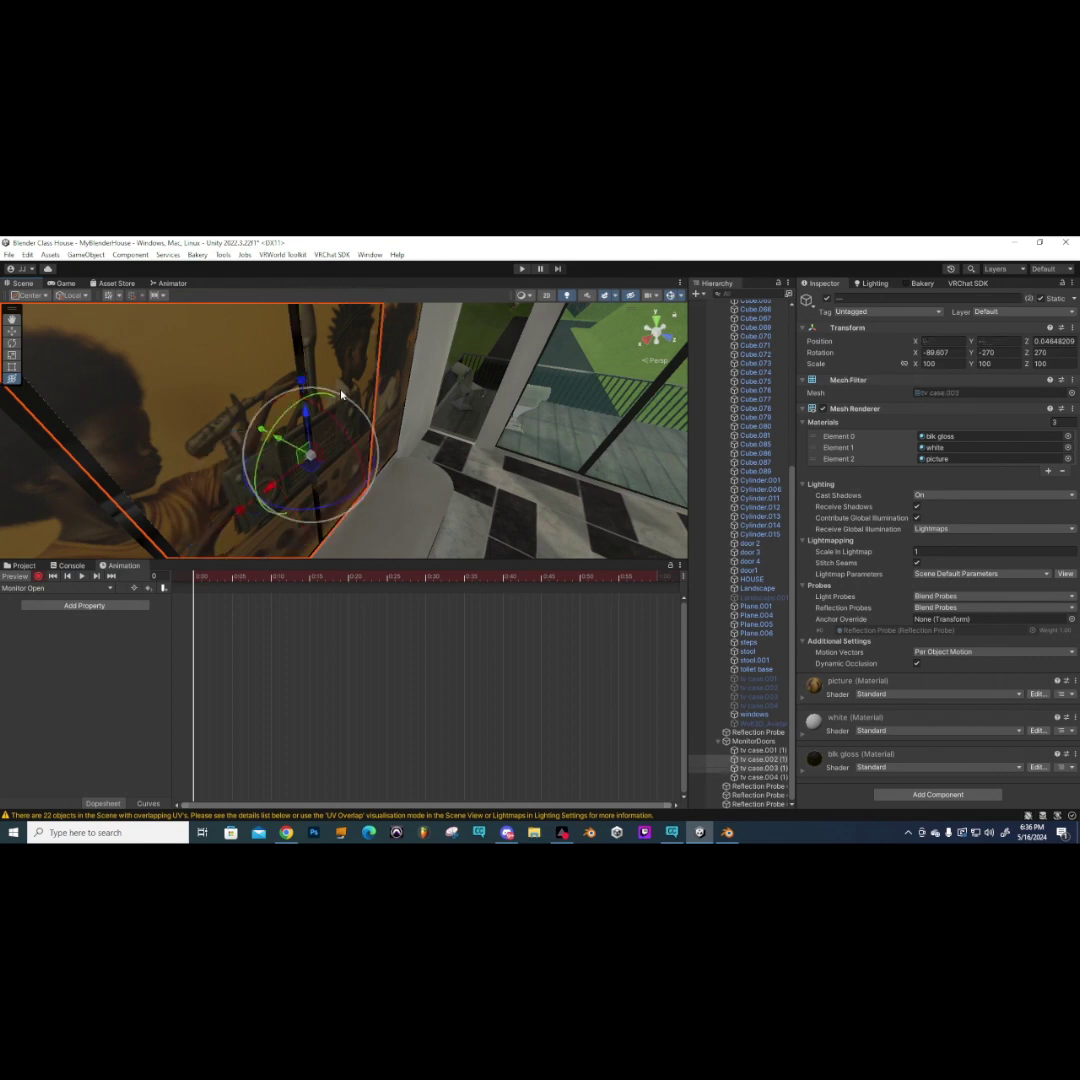
right_click_drag(341, 394, 403, 427)
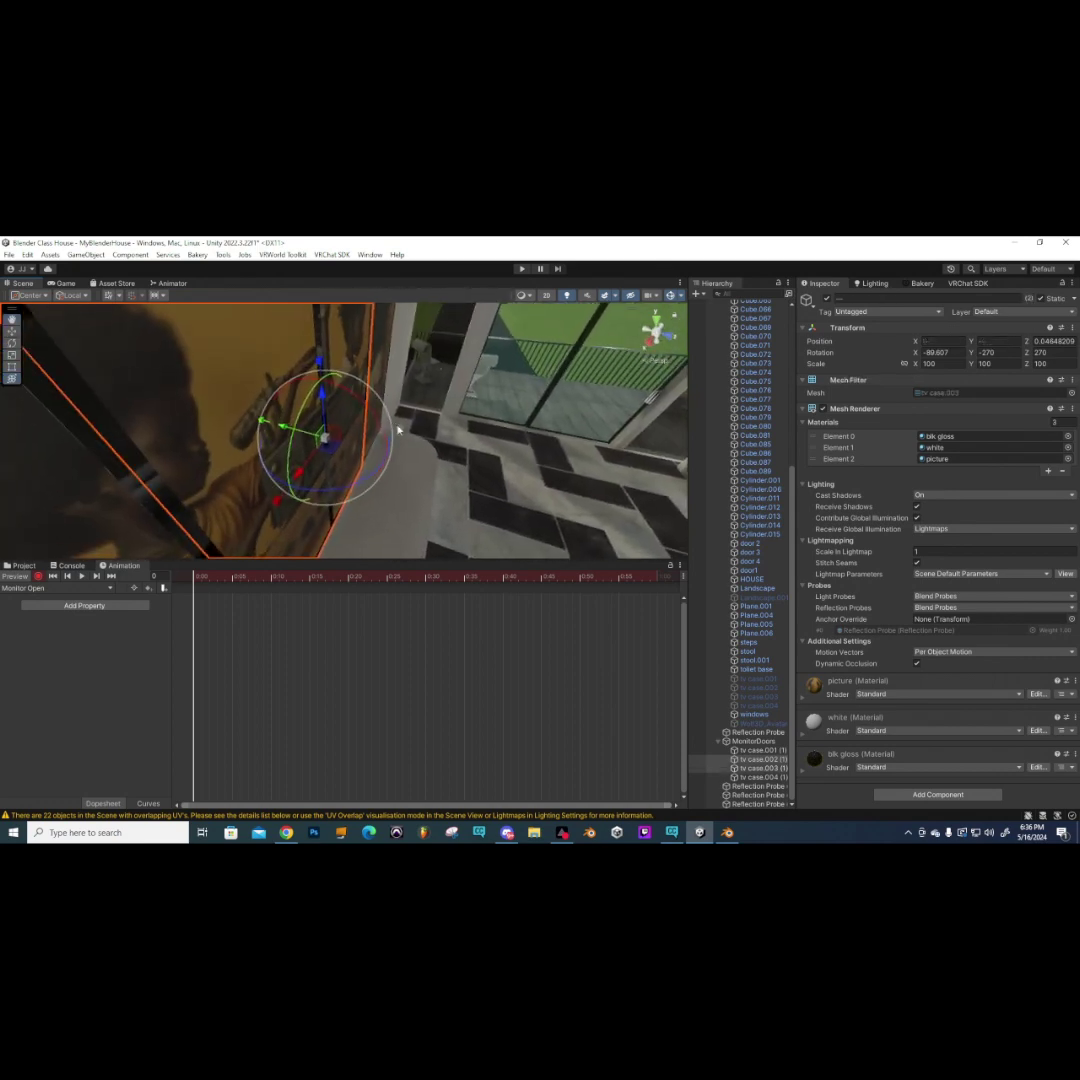
- At frame 10, slide the two middle panels to their open position and preview the motion
left_click_drag(283, 430, 280, 430)
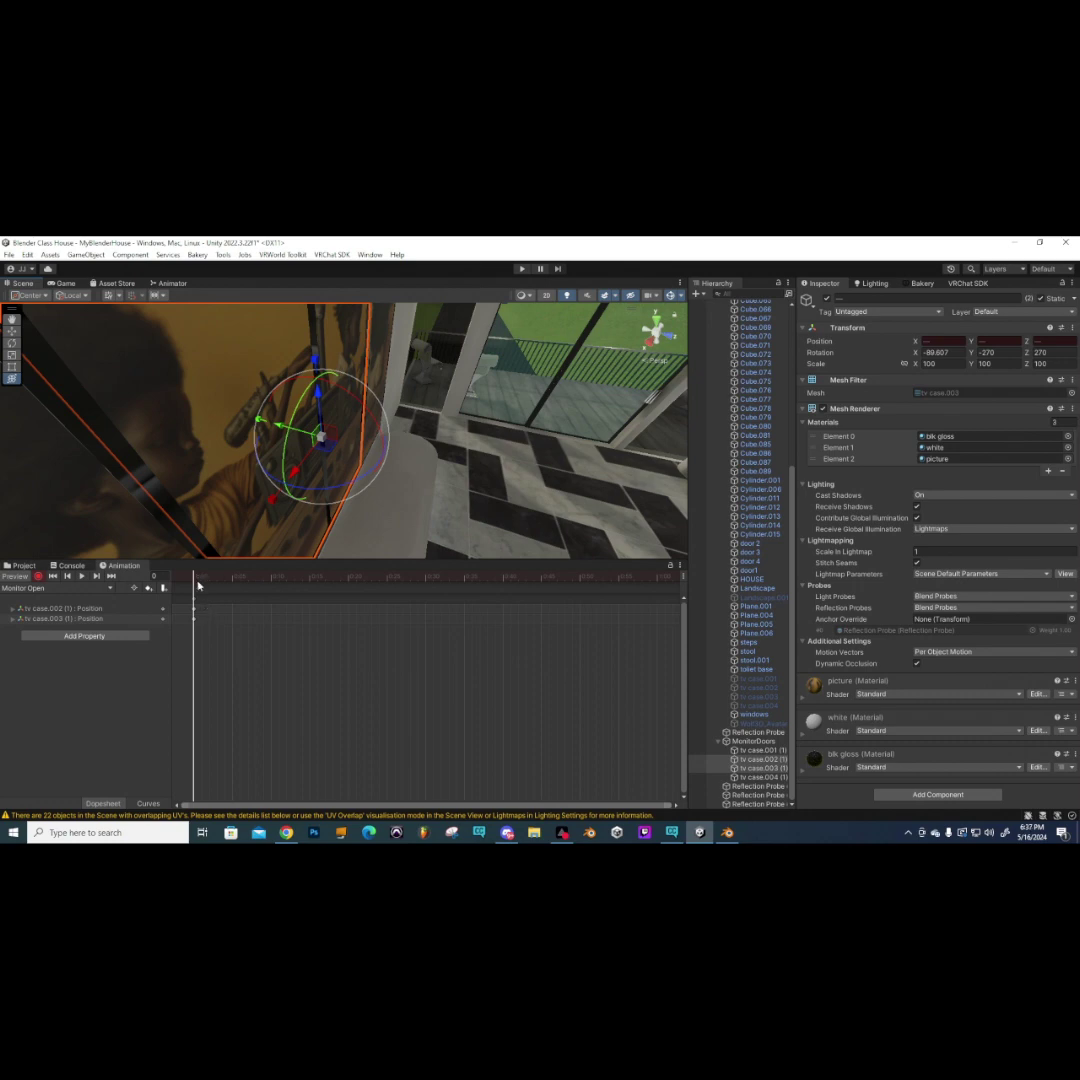
key("ctrl+z")
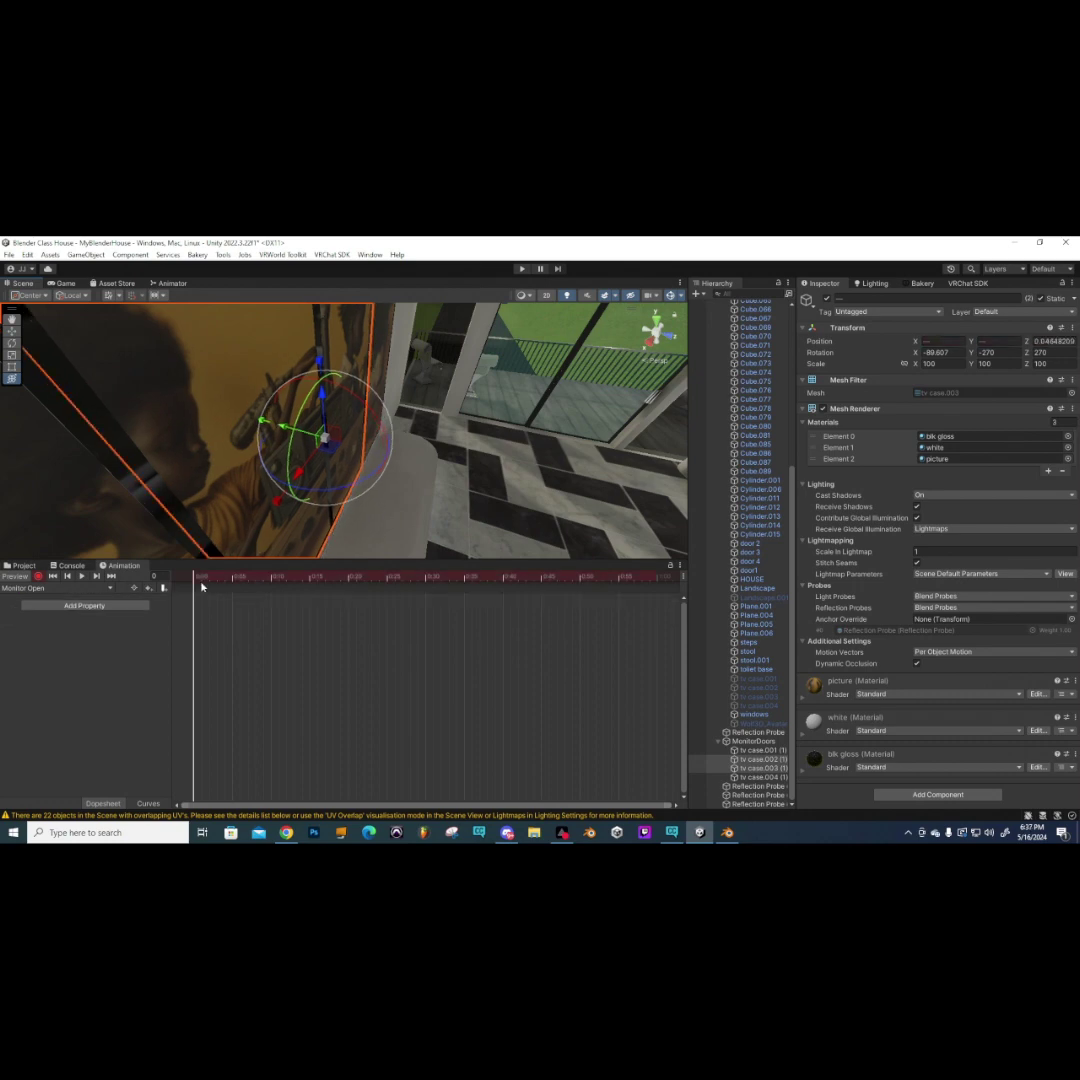
left_click(272, 579)
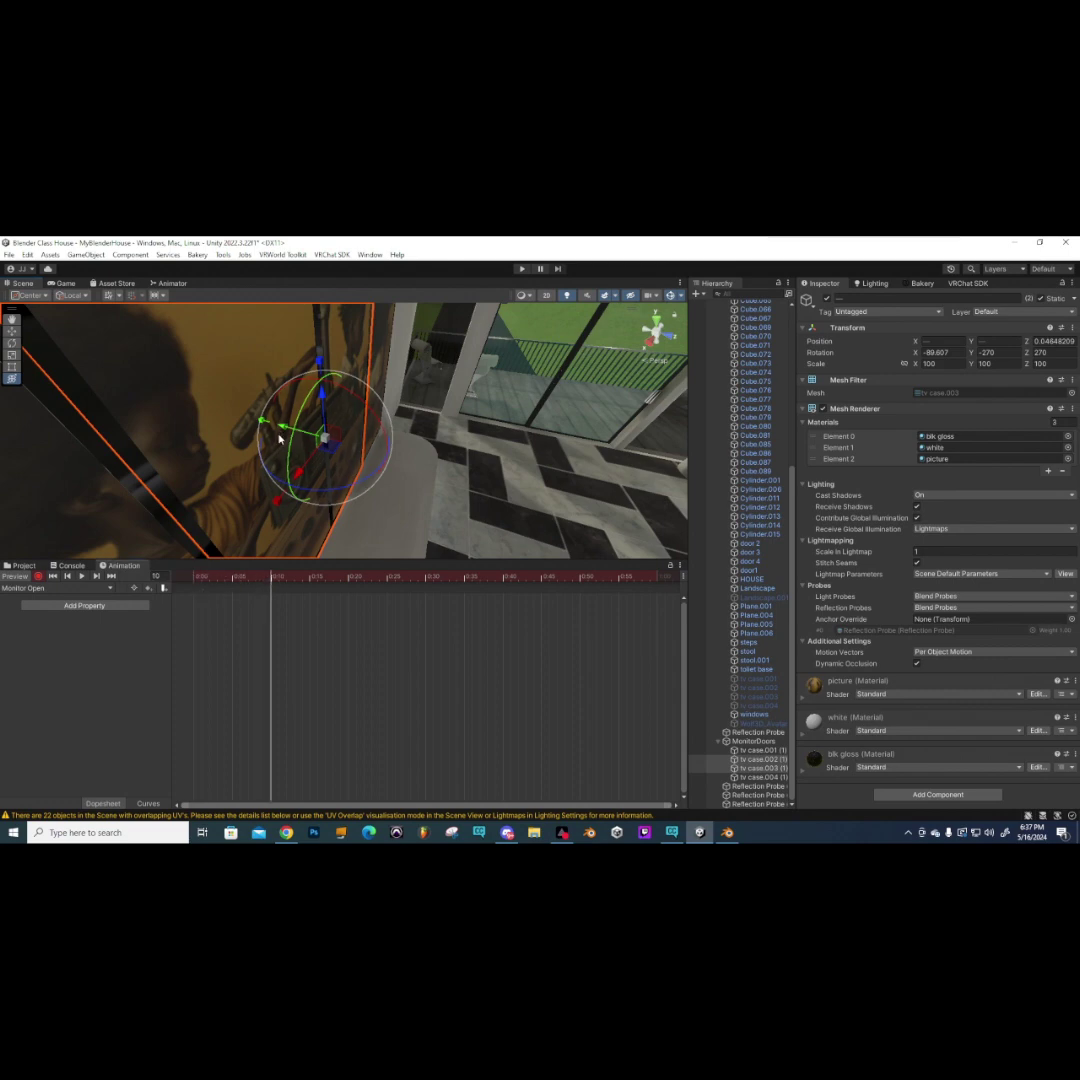
left_click_drag(283, 430, 278, 428)
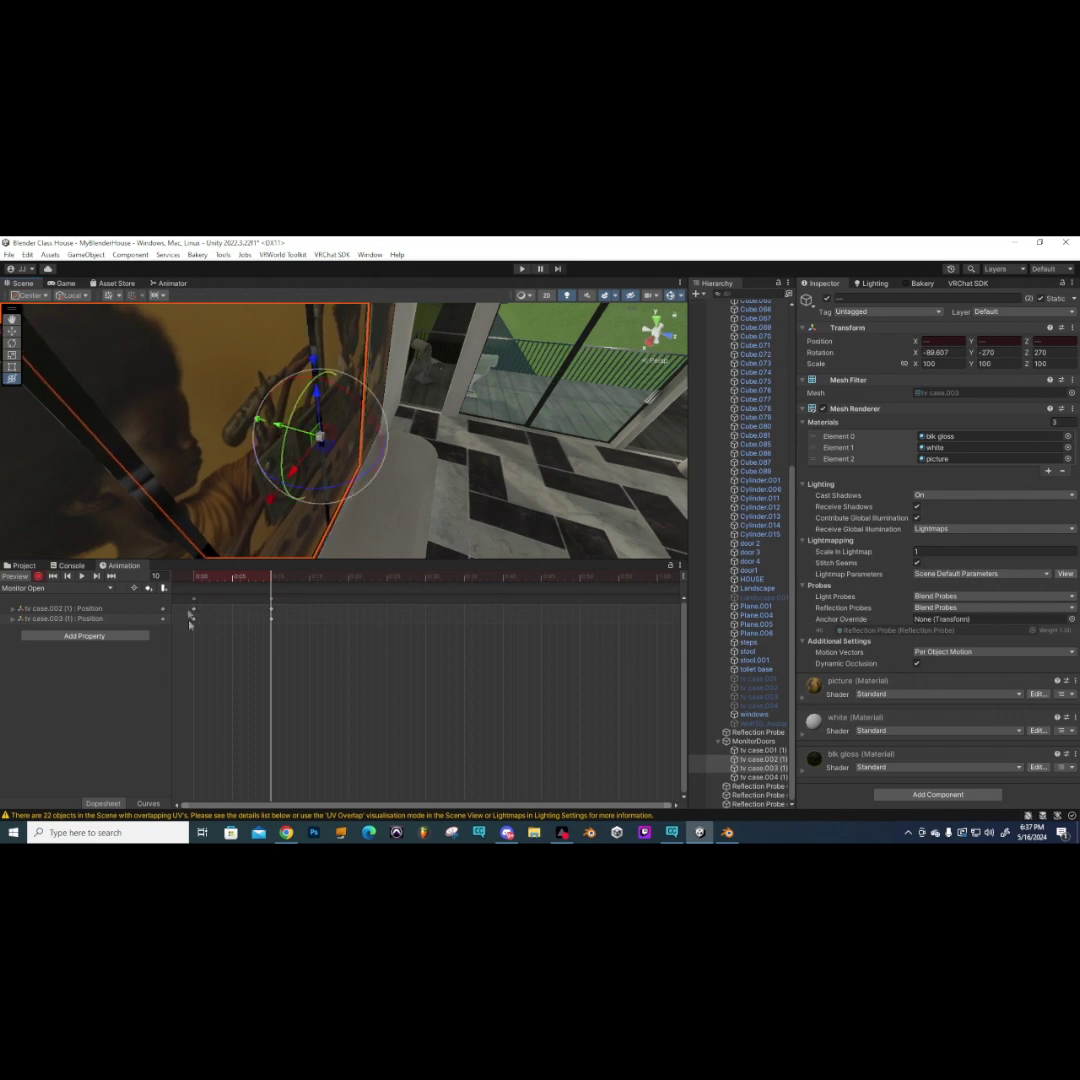
mouse_move(268, 578)
left_mouse_down()
mouse_move(193, 577)
mouse_move(270, 578)
left_mouse_up()
left_click_drag(484, 441, 376, 446, "alt")
left_click_drag(543, 540, 380, 420, "alt")
left_click(765, 760)
left_click_drag(324, 494, 371, 376, "alt")
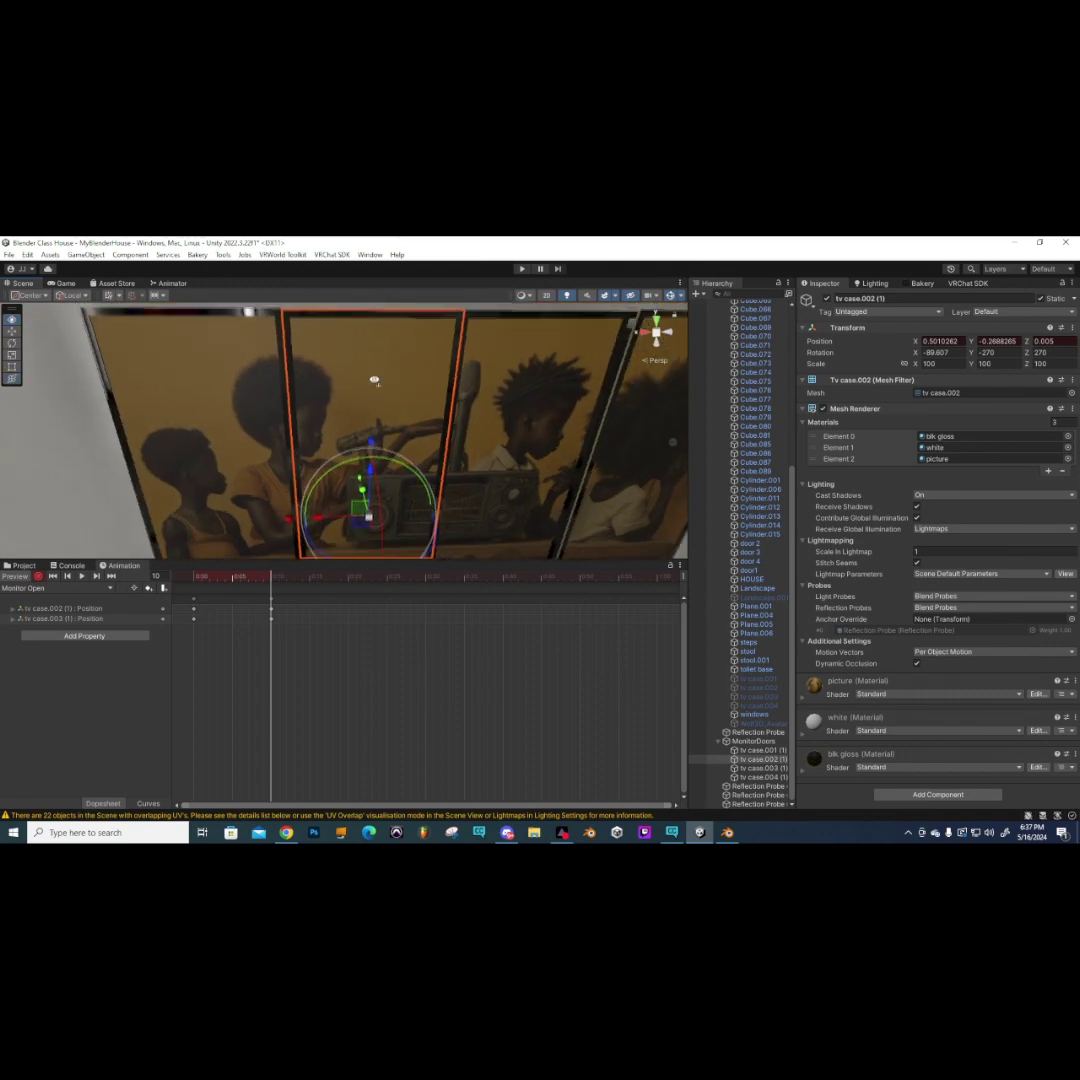
- At frame 20, shift tv case.002 (1) to X 1.432 and slide tv case.003 (1) further right
left_click(348, 577)
left_click_drag(318, 521, 187, 521)
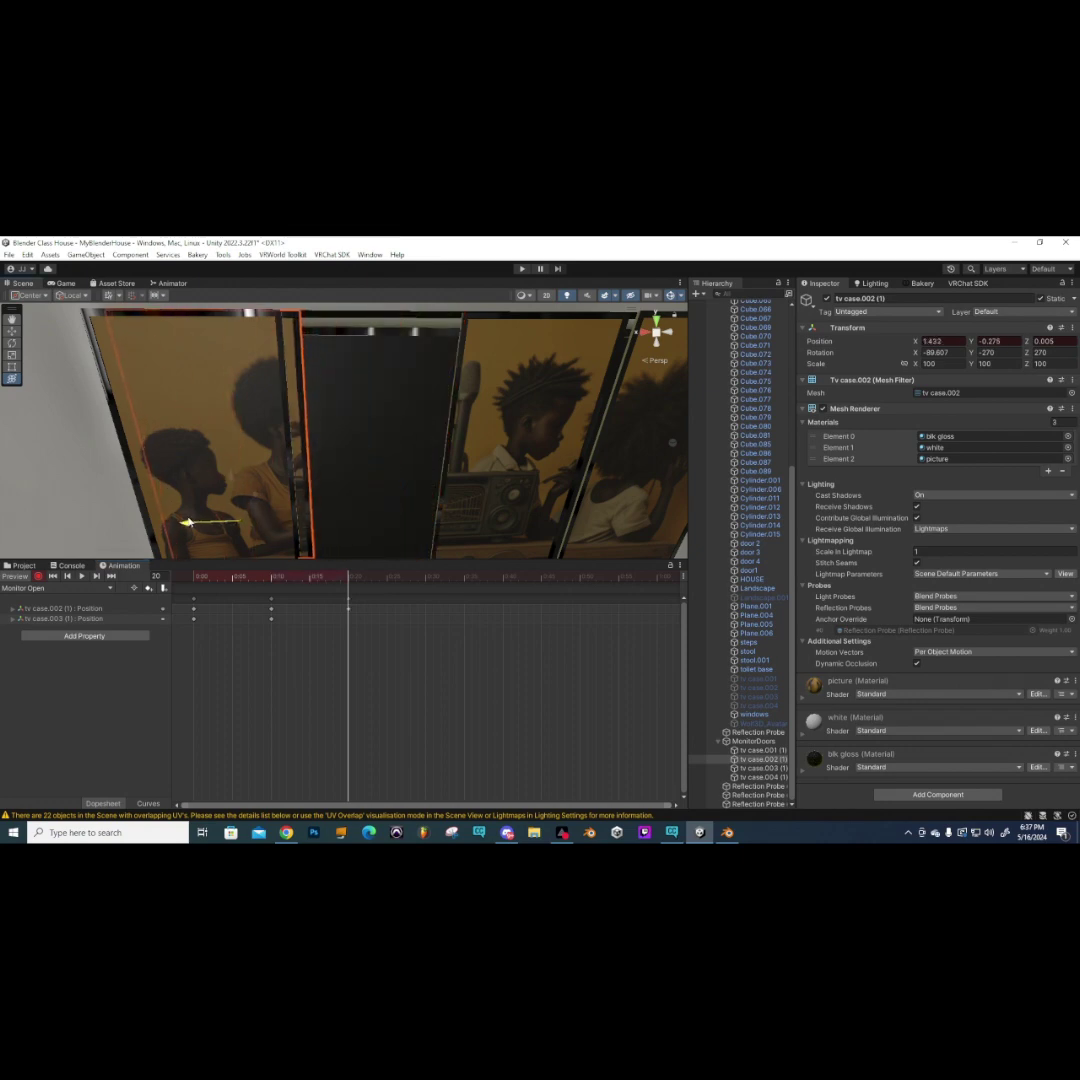
left_click(757, 768)
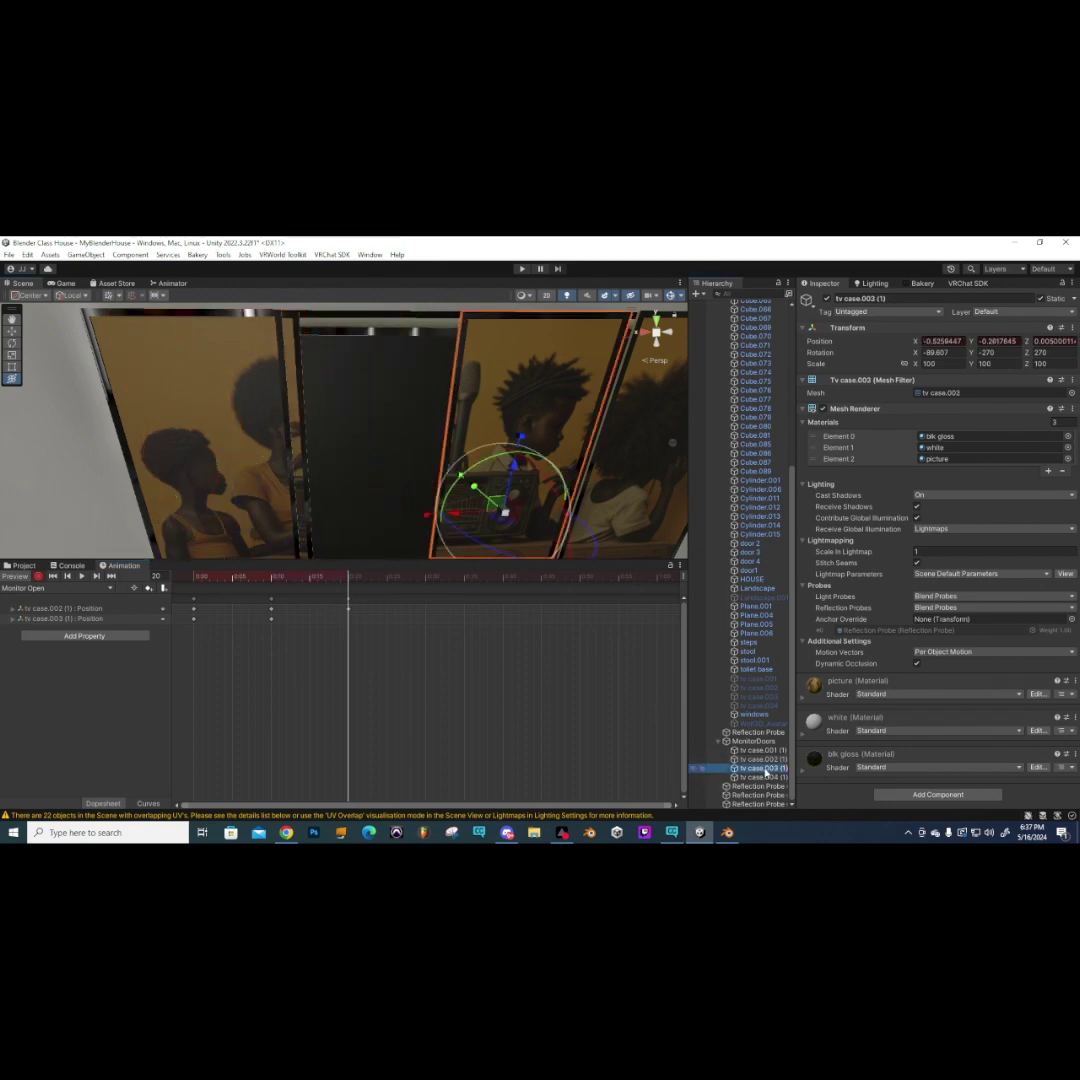
middle_click_drag(423, 466, 344, 477)
left_click_drag(374, 511, 490, 508)
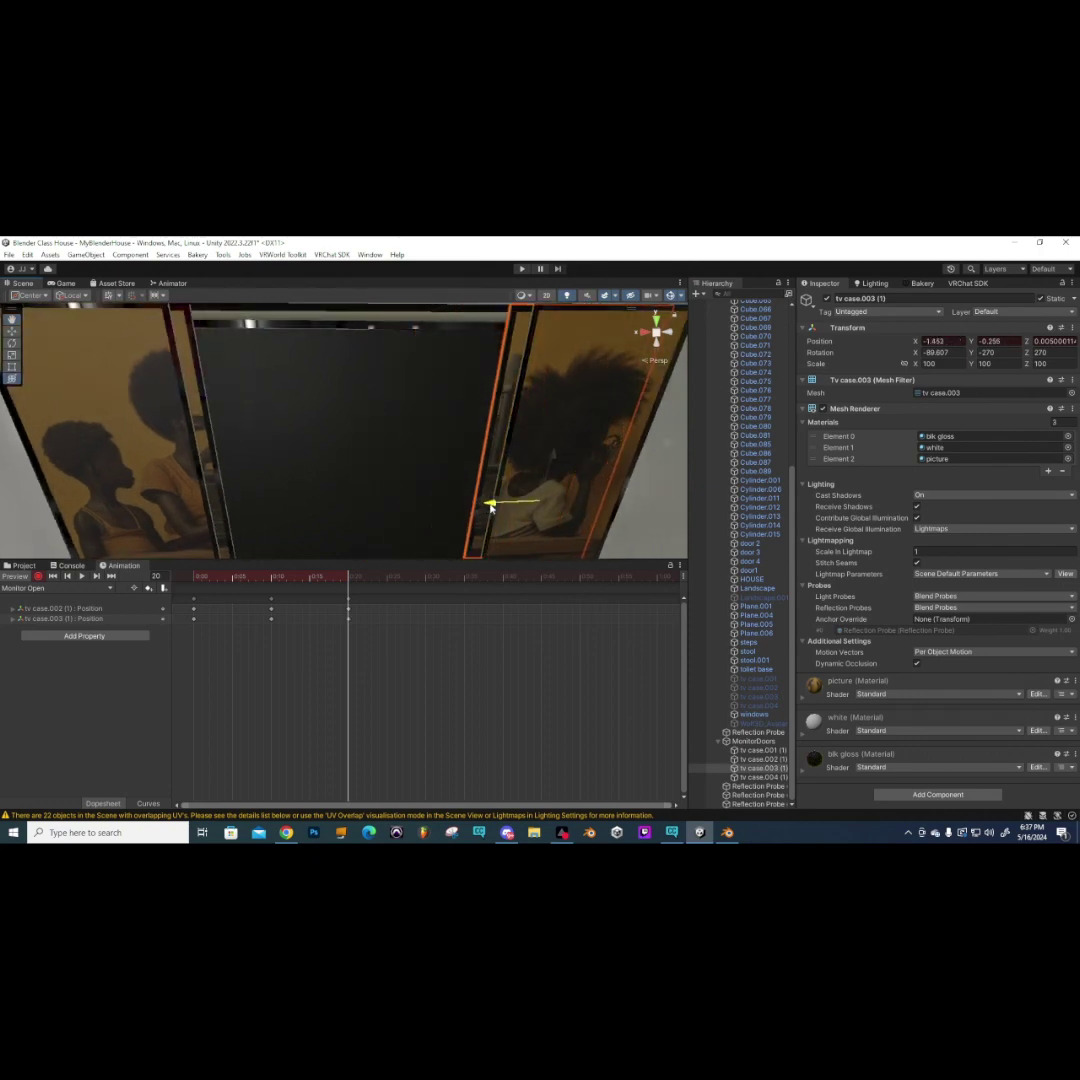
key("e")
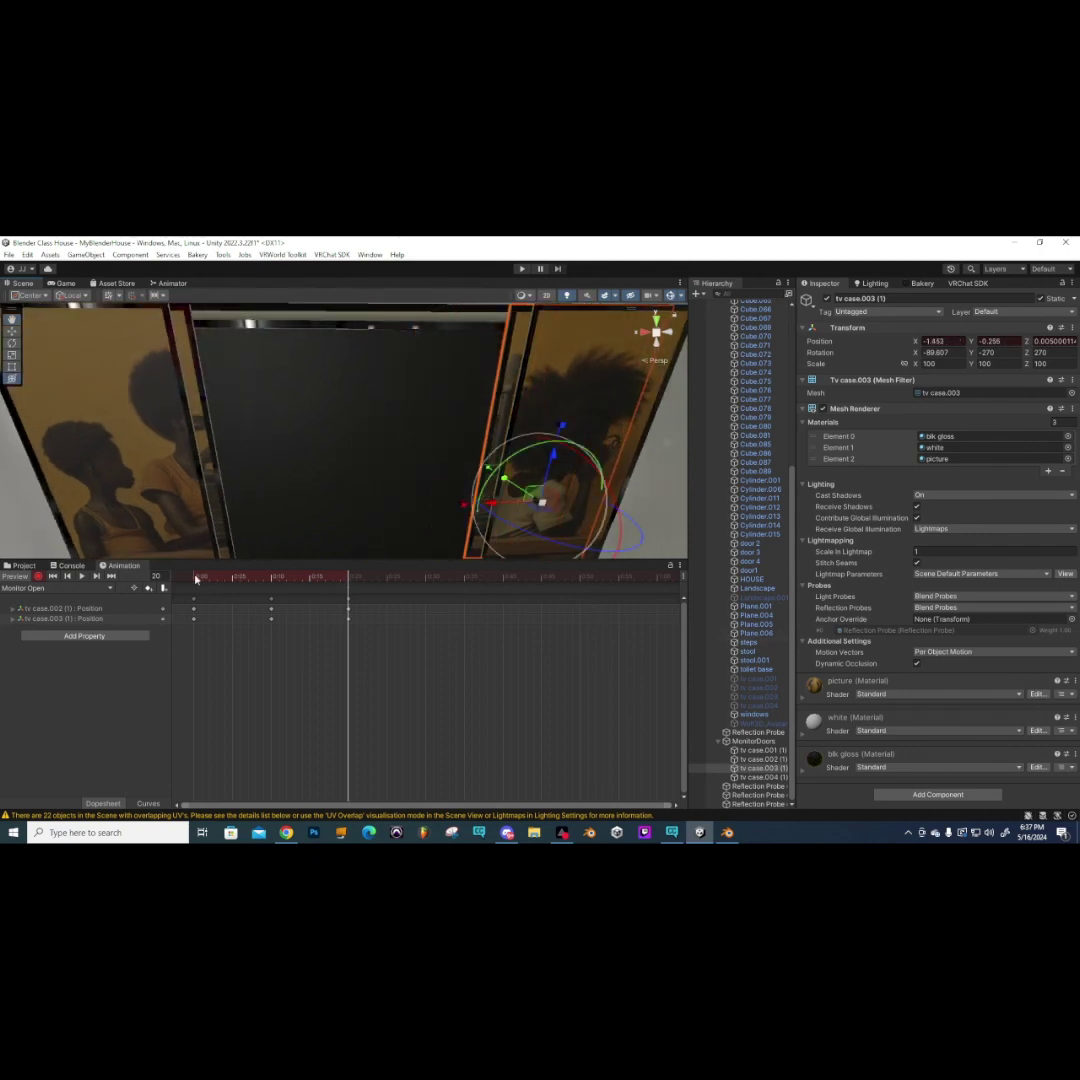
mouse_move(347, 580)
left_mouse_down()
mouse_move(193, 582)
mouse_move(349, 582)
left_mouse_up()
- Try sliding tv case.003 (1) and tv case.004 (1) right at frame 30, then undo
left_click(425, 578)
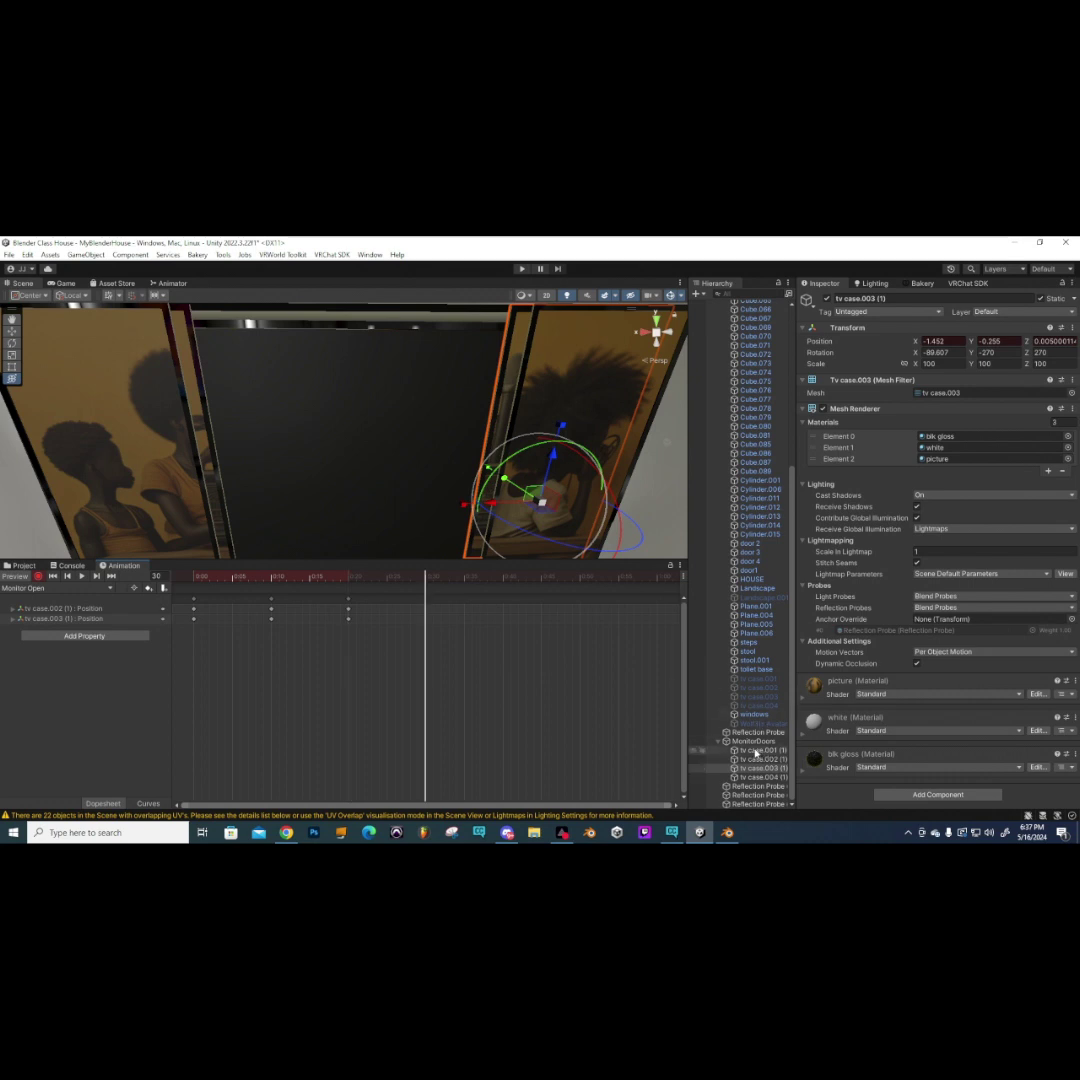
left_click(758, 767)
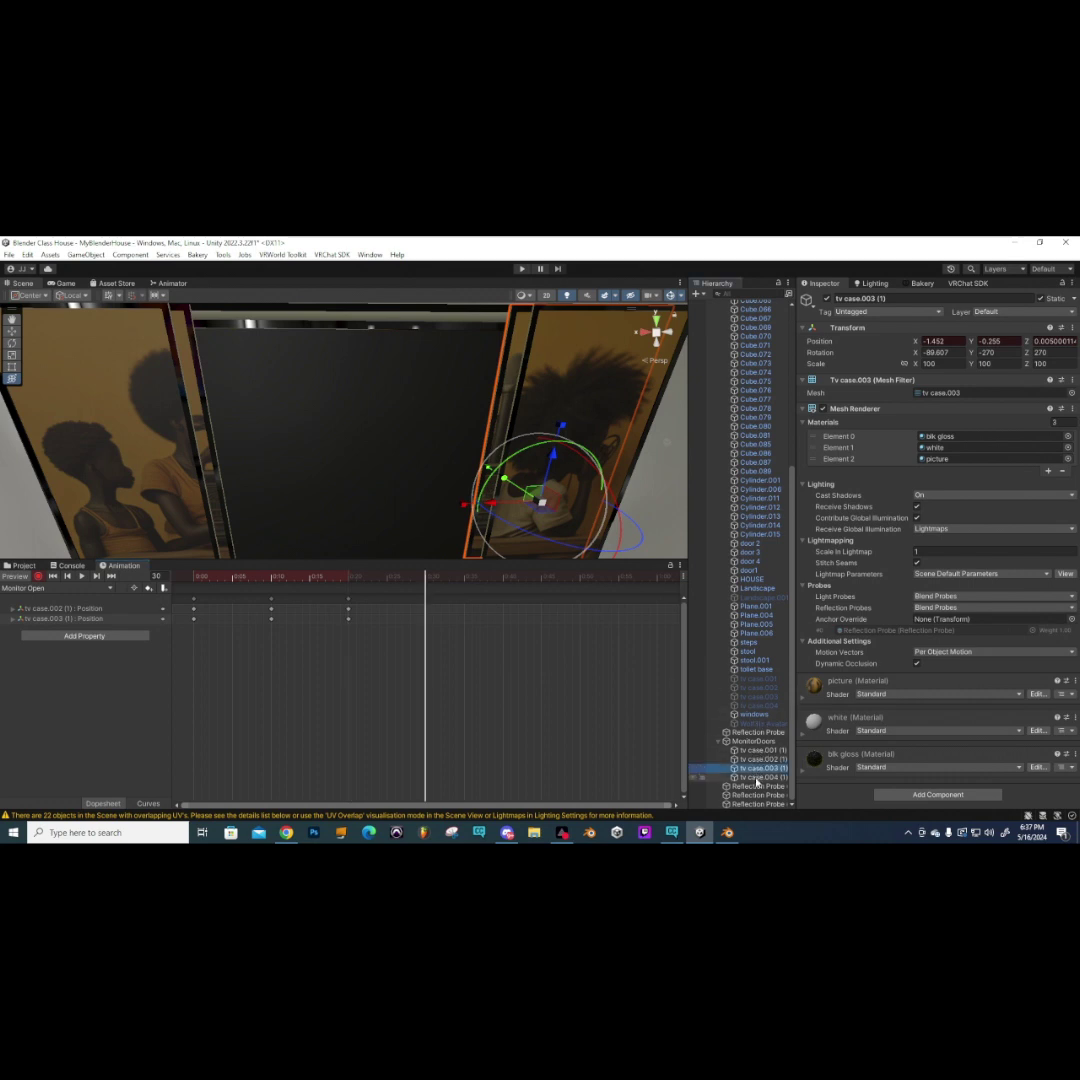
left_click(760, 777, "ctrl")
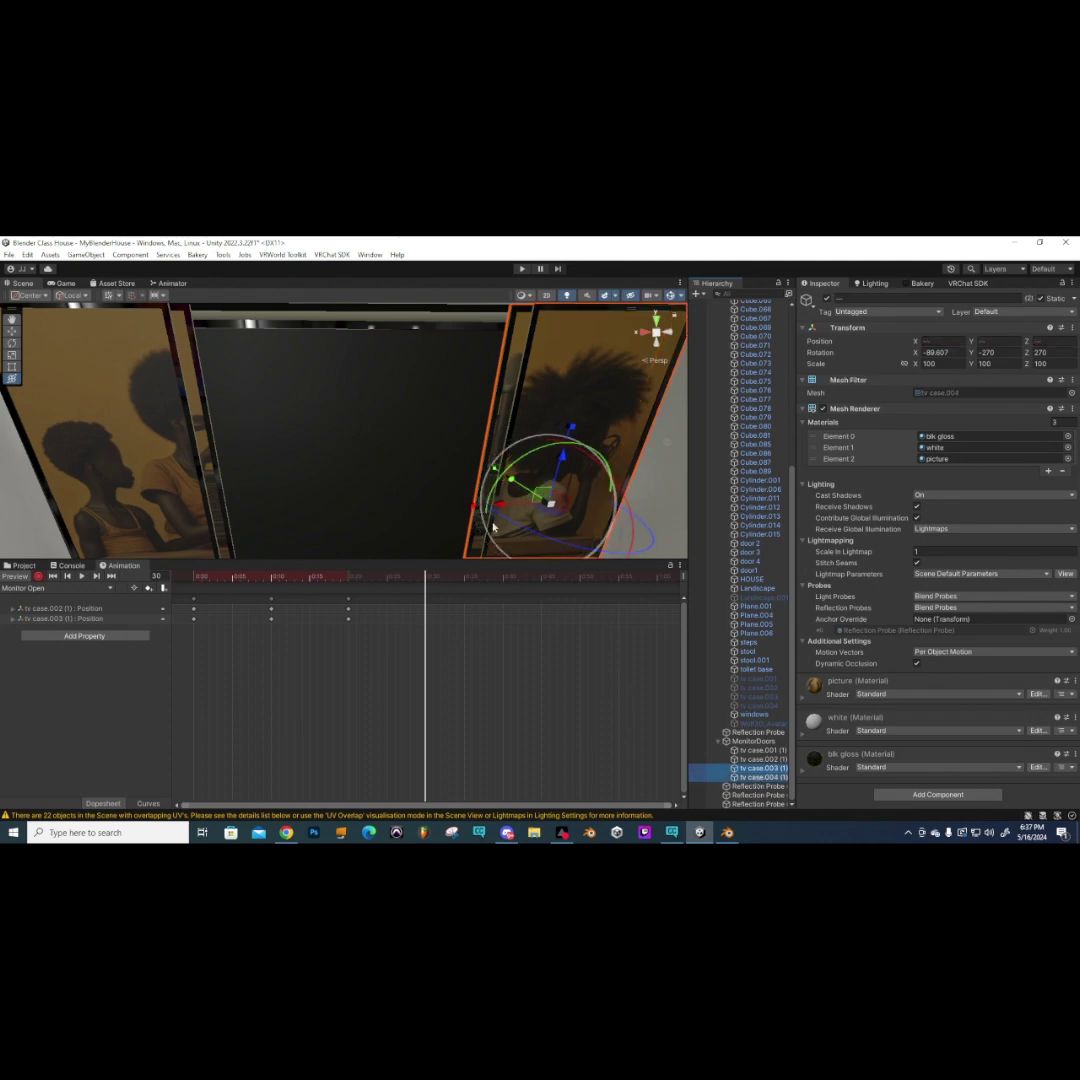
key("f")
left_click_drag(414, 519, 447, 519)
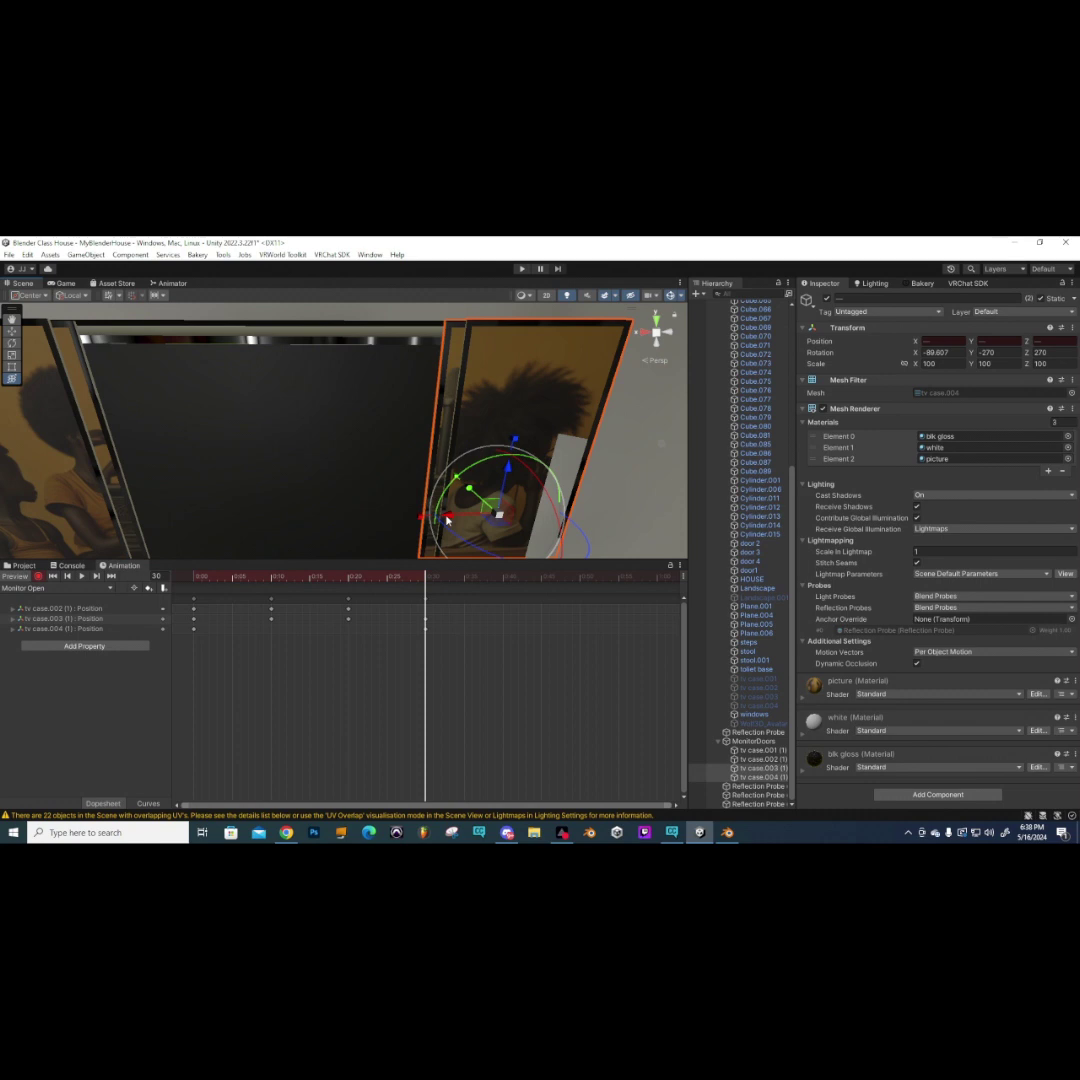
key("ctrl+z")
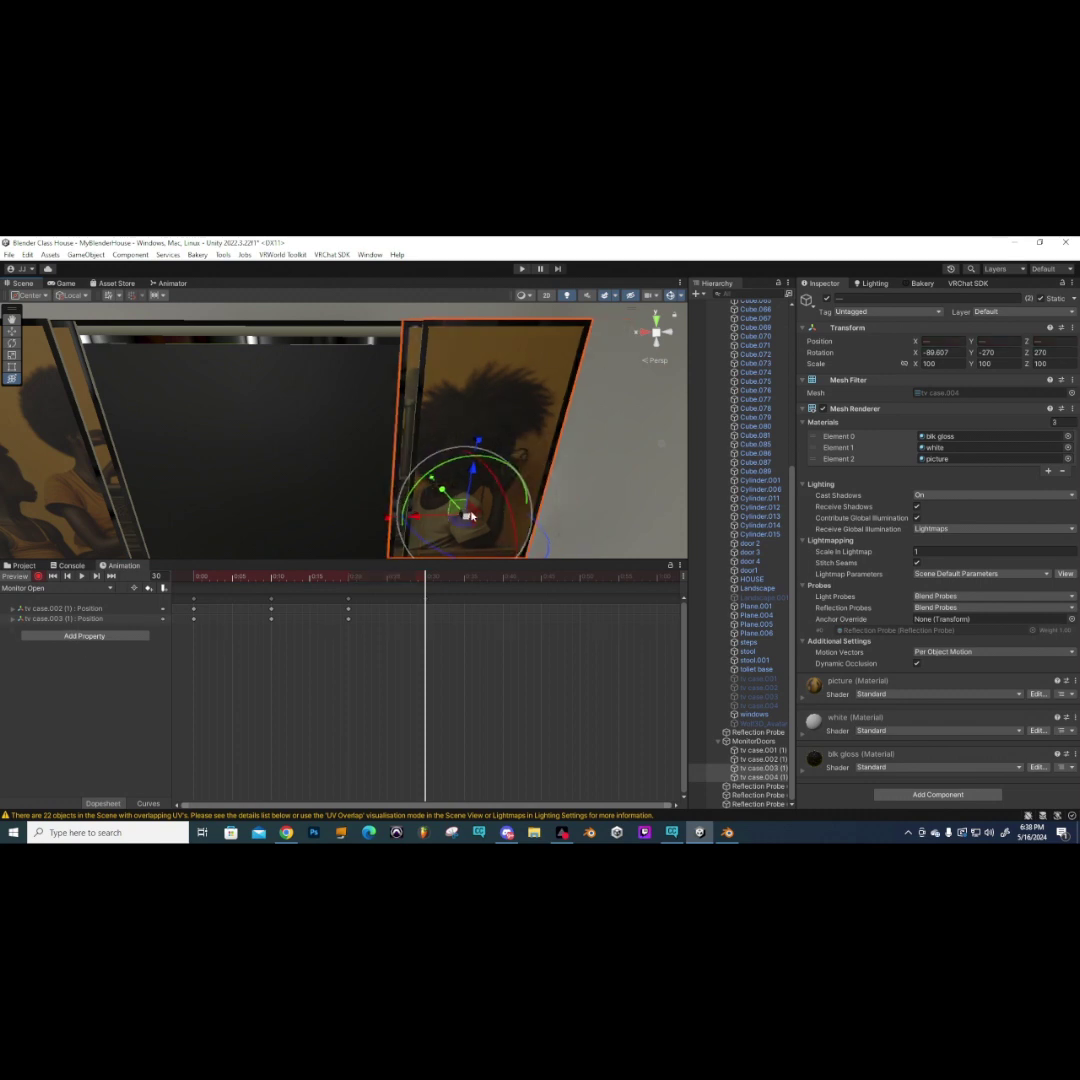
- Select all four TV picture panels and frame them in view
left_click(758, 750)
left_click(758, 777, "shift")
right_click_drag(347, 487, 453, 452)
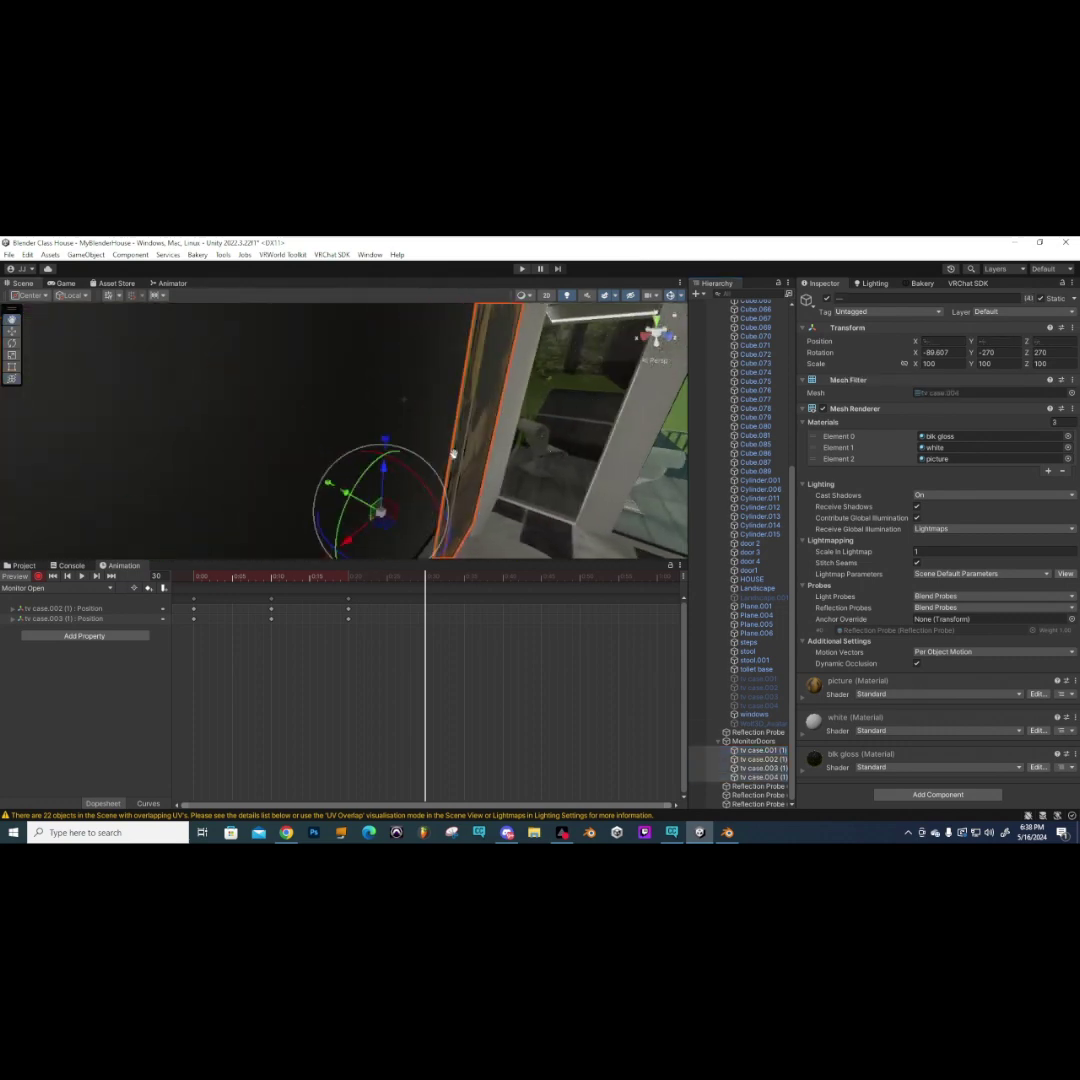
left_click_drag(346, 494, 343, 496)
right_click_drag(343, 496, 406, 425)
key("a")
scroll(406, 425, "down", 3)
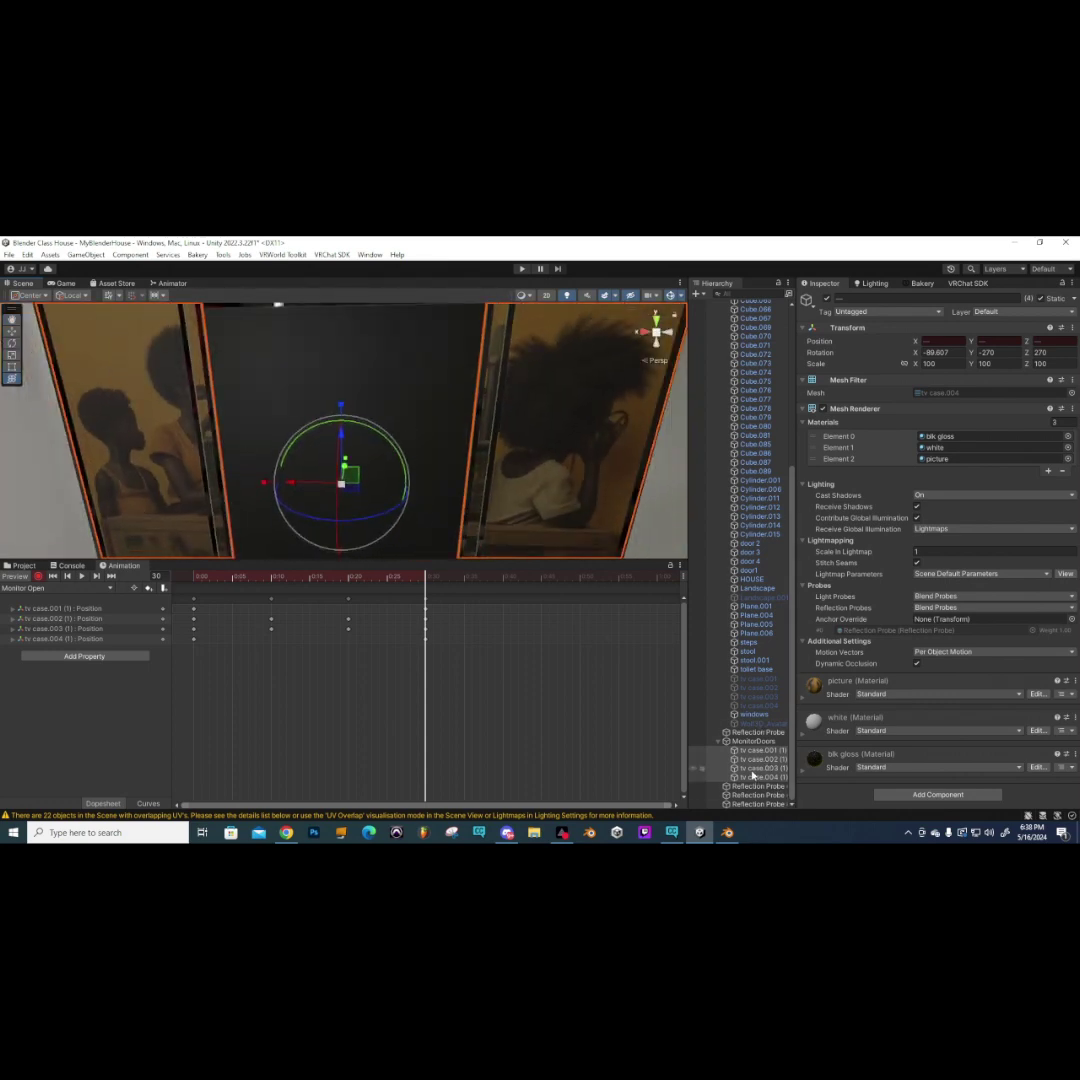
- At frame 35, slide tv case.003 (1) and tv case.004 (1) to the right
left_click(465, 582)
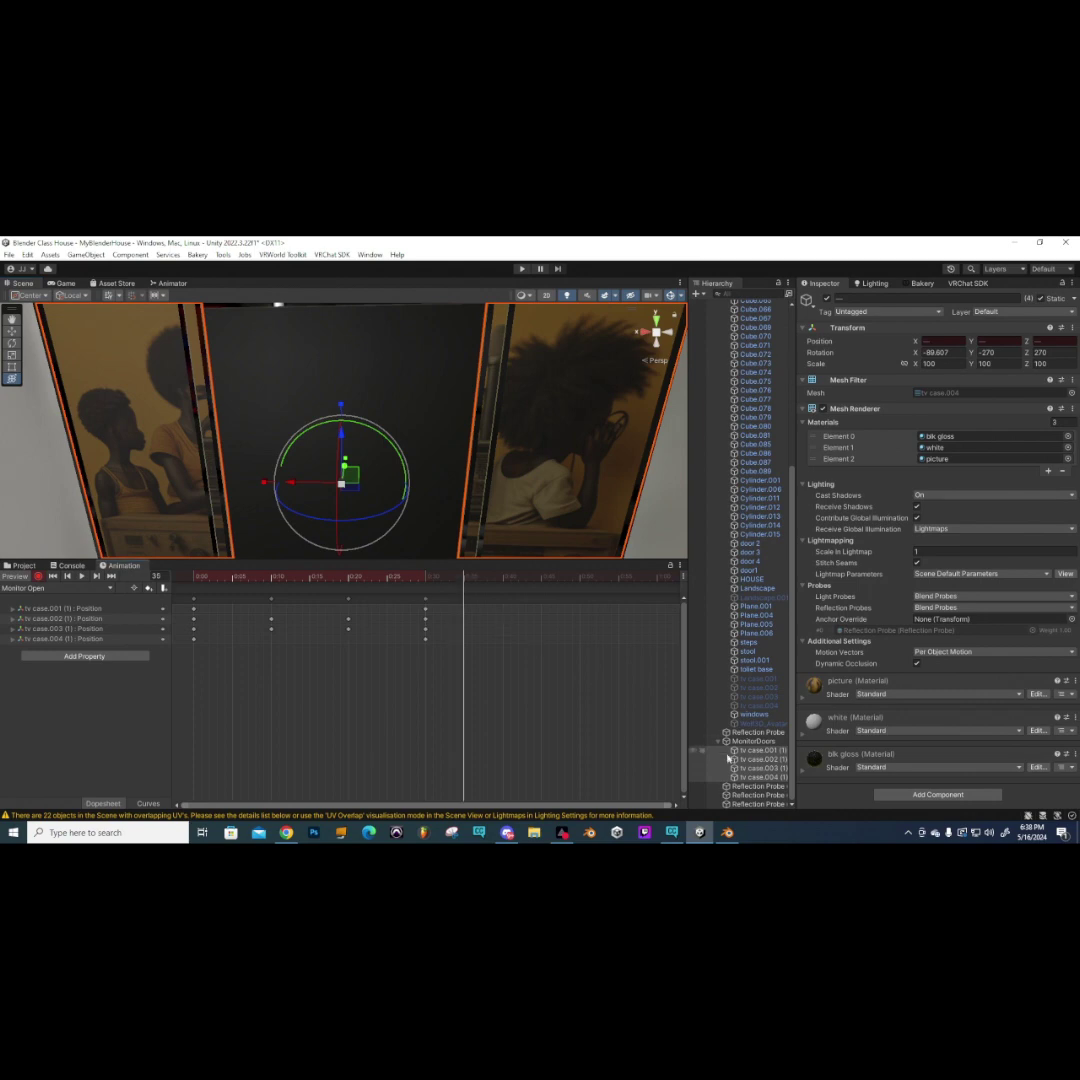
left_click(757, 769)
left_click(757, 777, "shift")
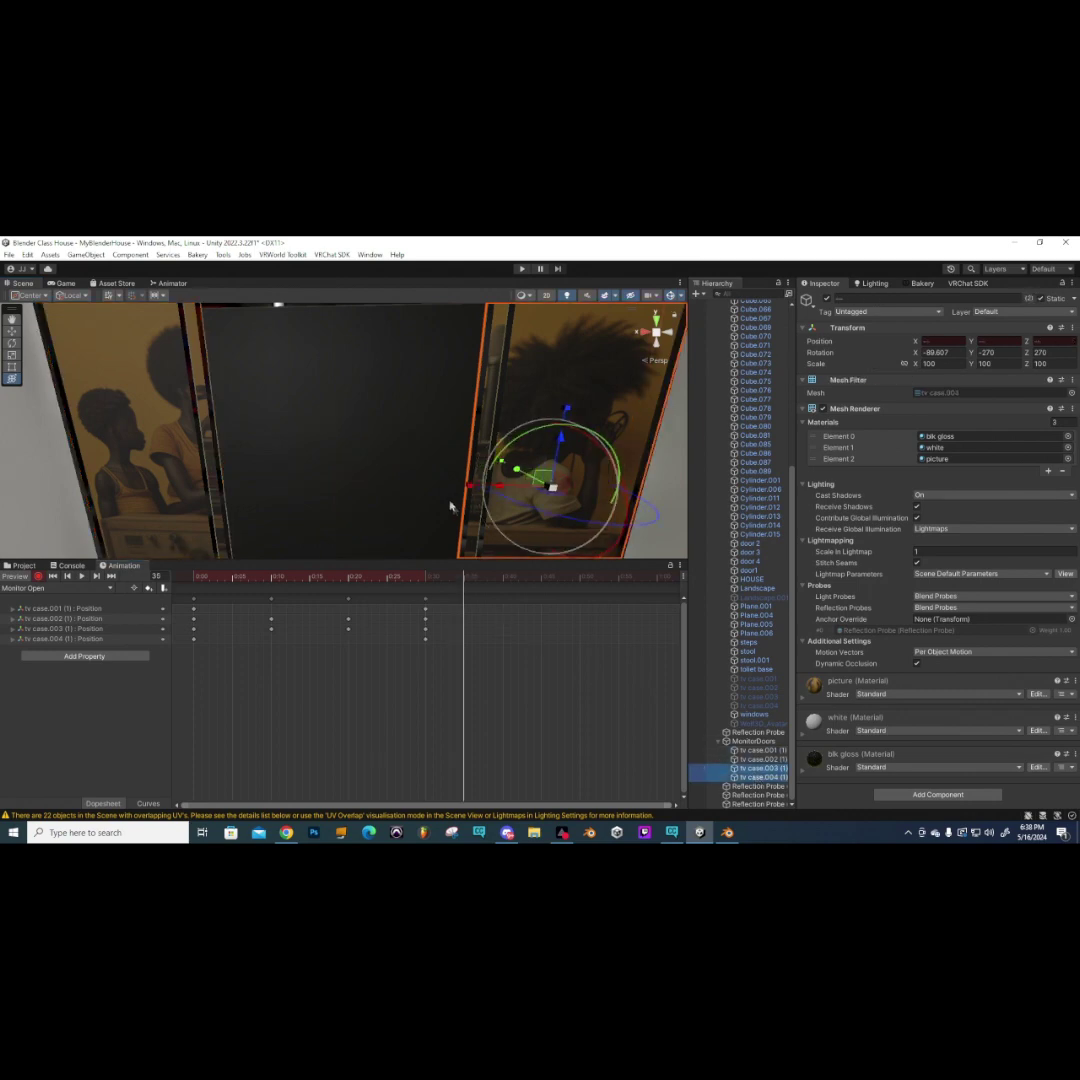
key("f")
left_click_drag(290, 487, 425, 489)
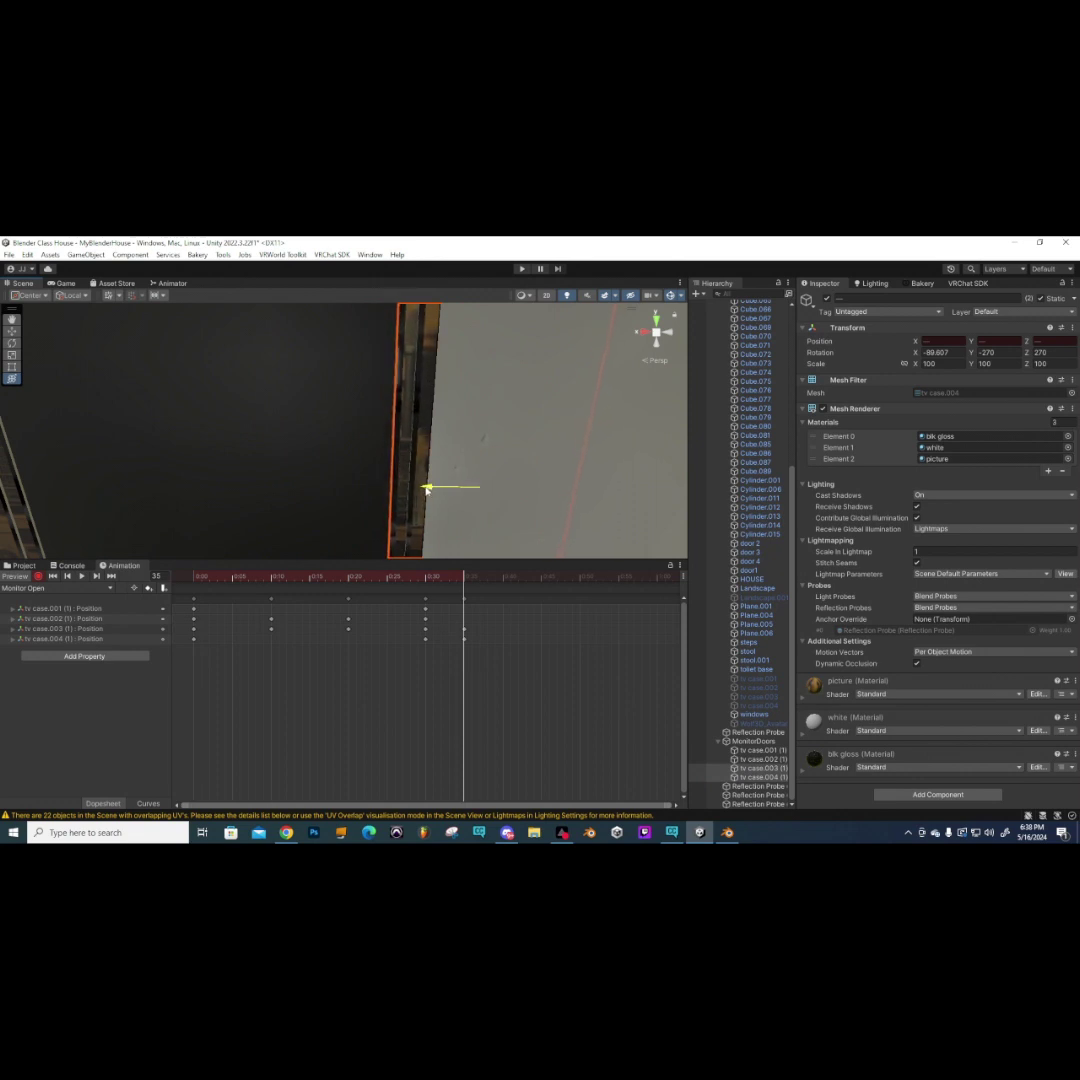
- Slide the left-hand panels tv case.001 (1) and tv case.002 (1) left at frame 35
scroll(262, 440, "down", 3)
middle_click_drag(260, 440, 440, 431)
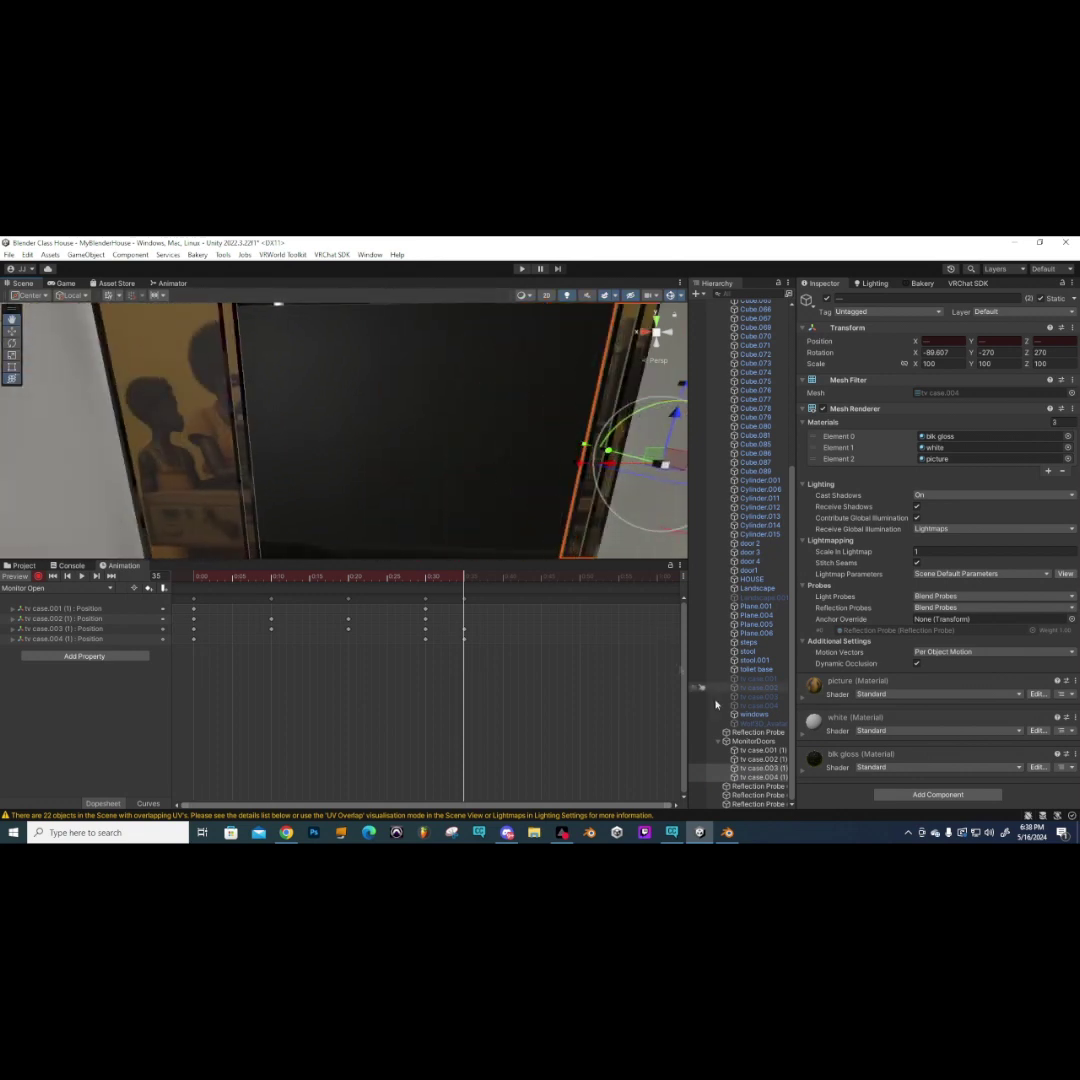
left_click(752, 759)
key("f")
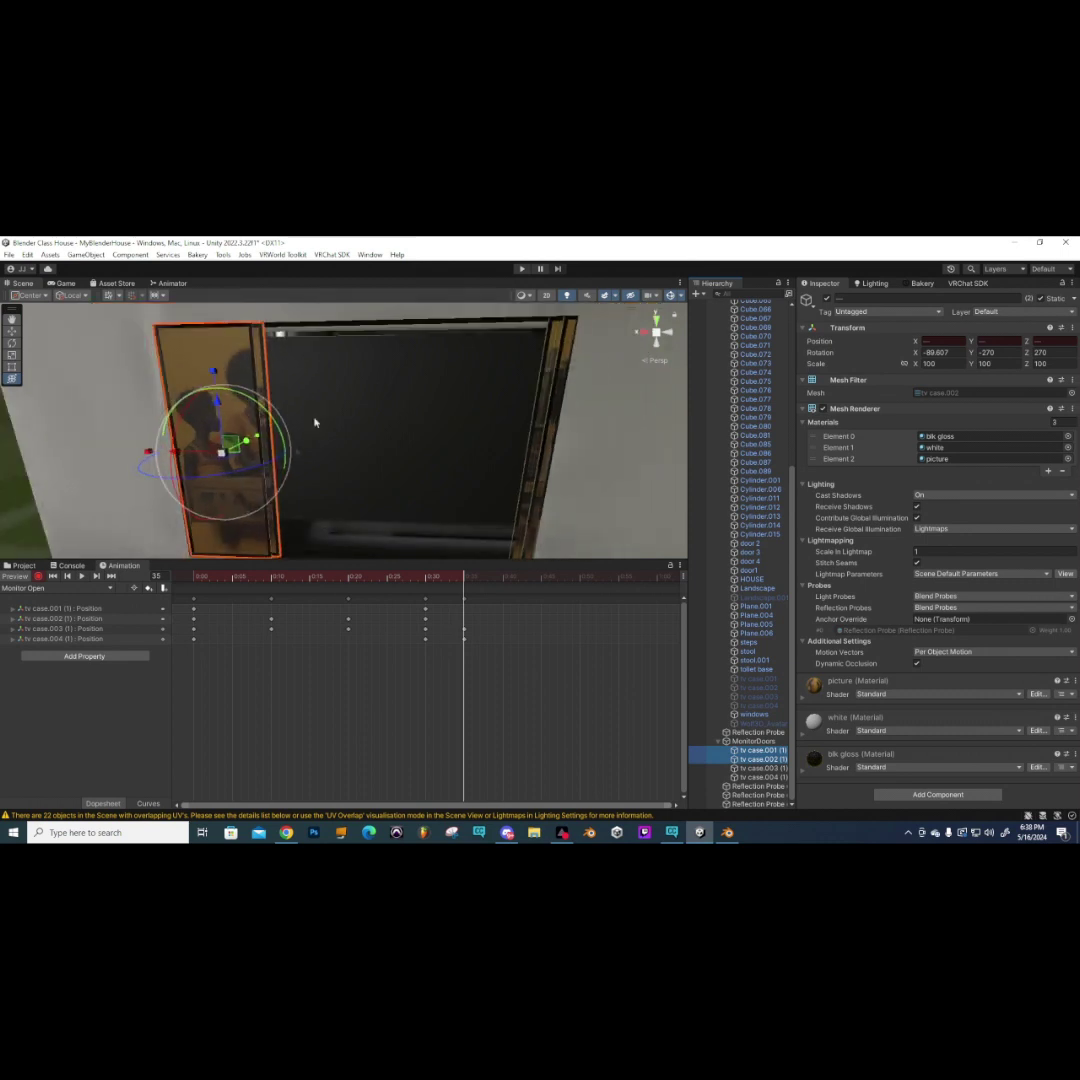
left_click_drag(163, 443, 115, 443)
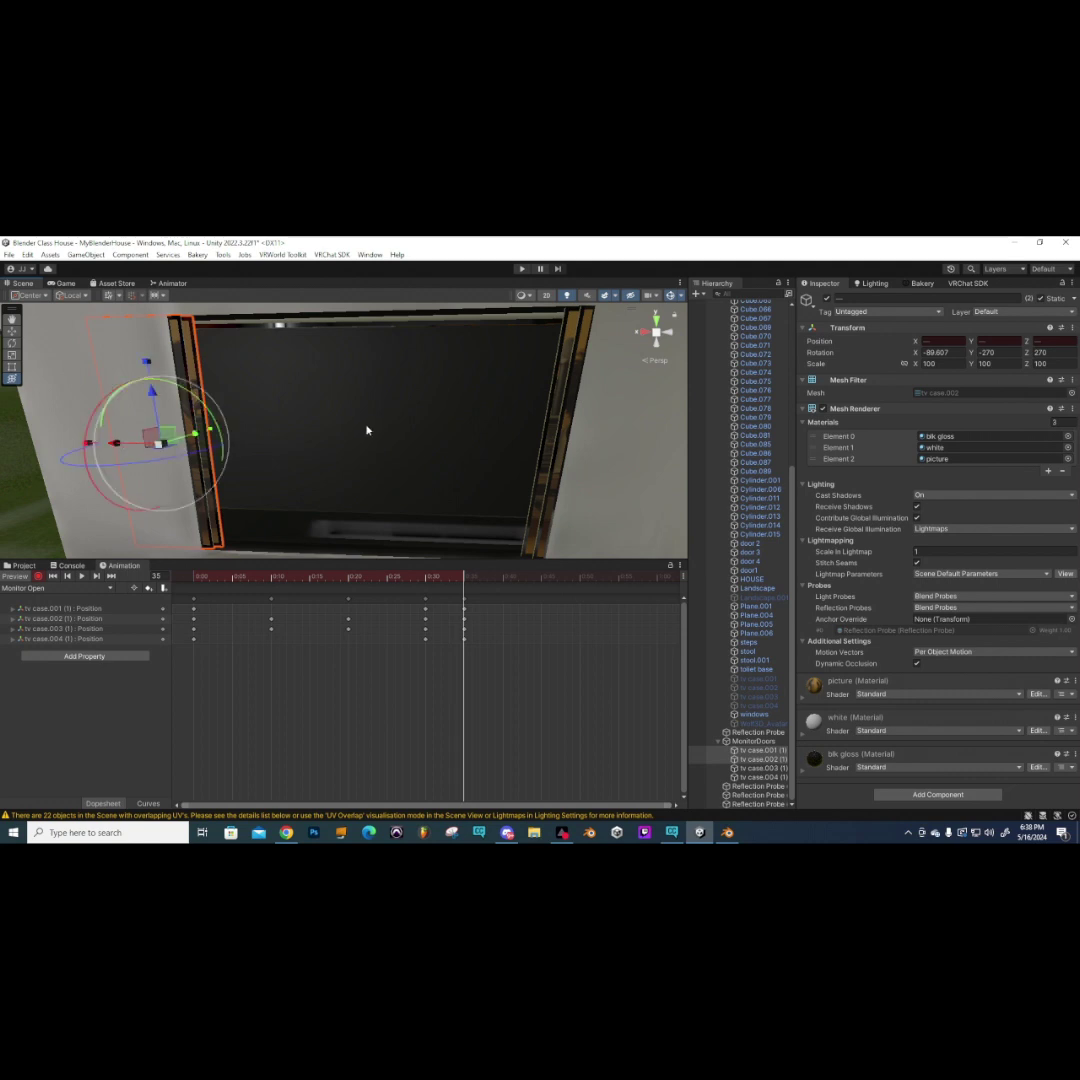
- Scrub back to preview the panels opening, then select every keyframe in Monitor Open
left_click_drag(463, 580, 198, 584)
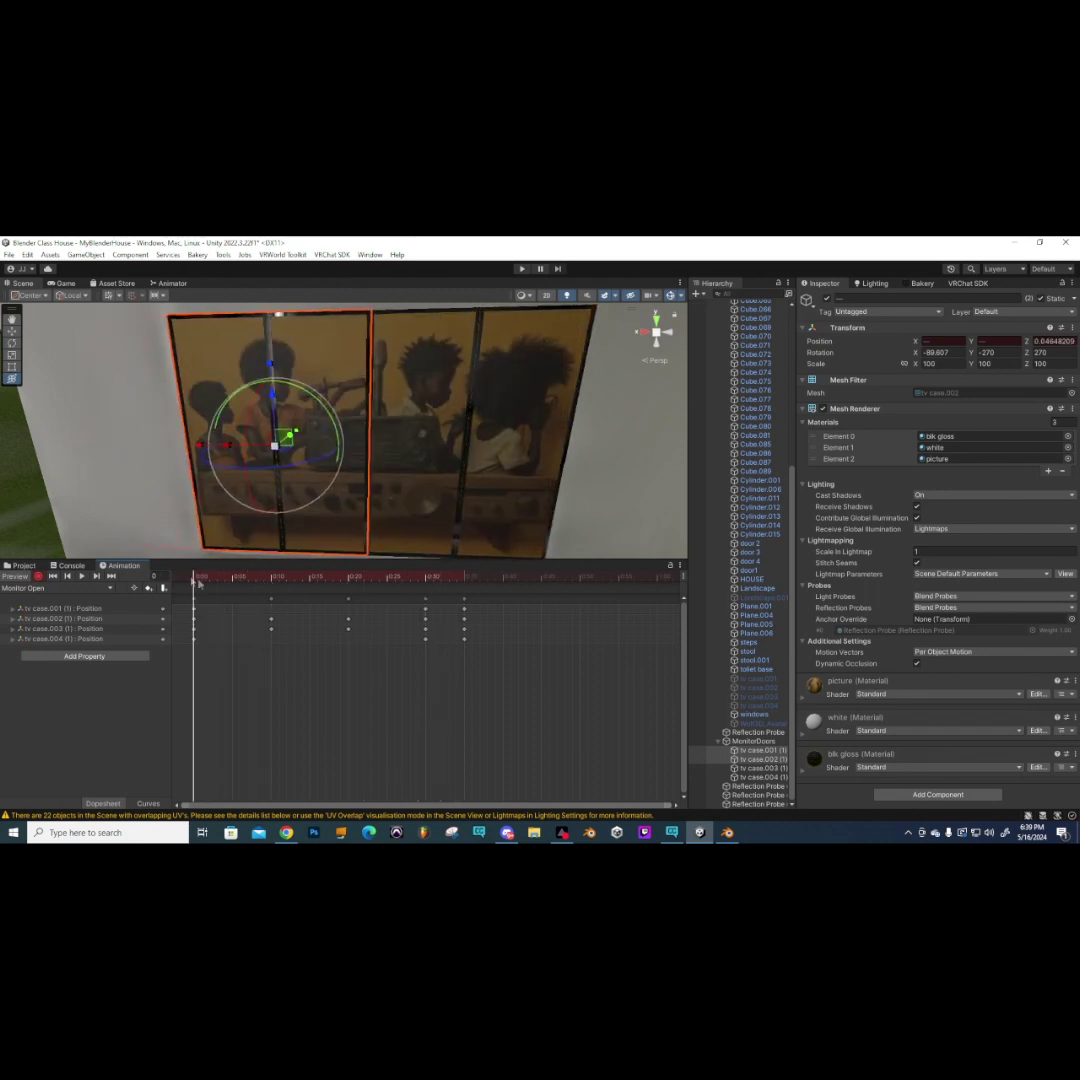
left_click(490, 608)
left_click_drag(480, 595, 179, 658)
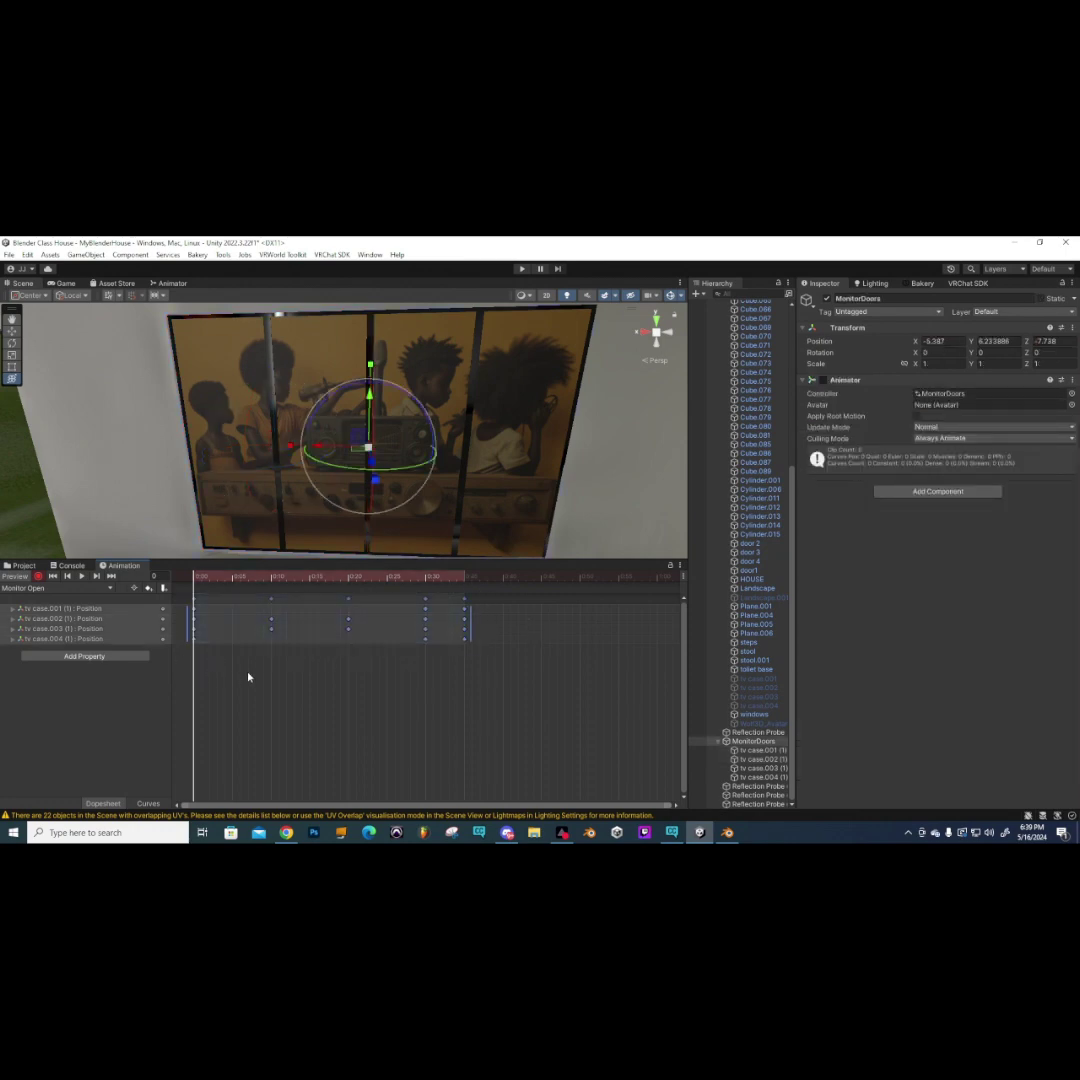
left_click(109, 589)
- Create a clip named Monitor Closed and paste the copied panel keyframes into it
left_click(45, 616)
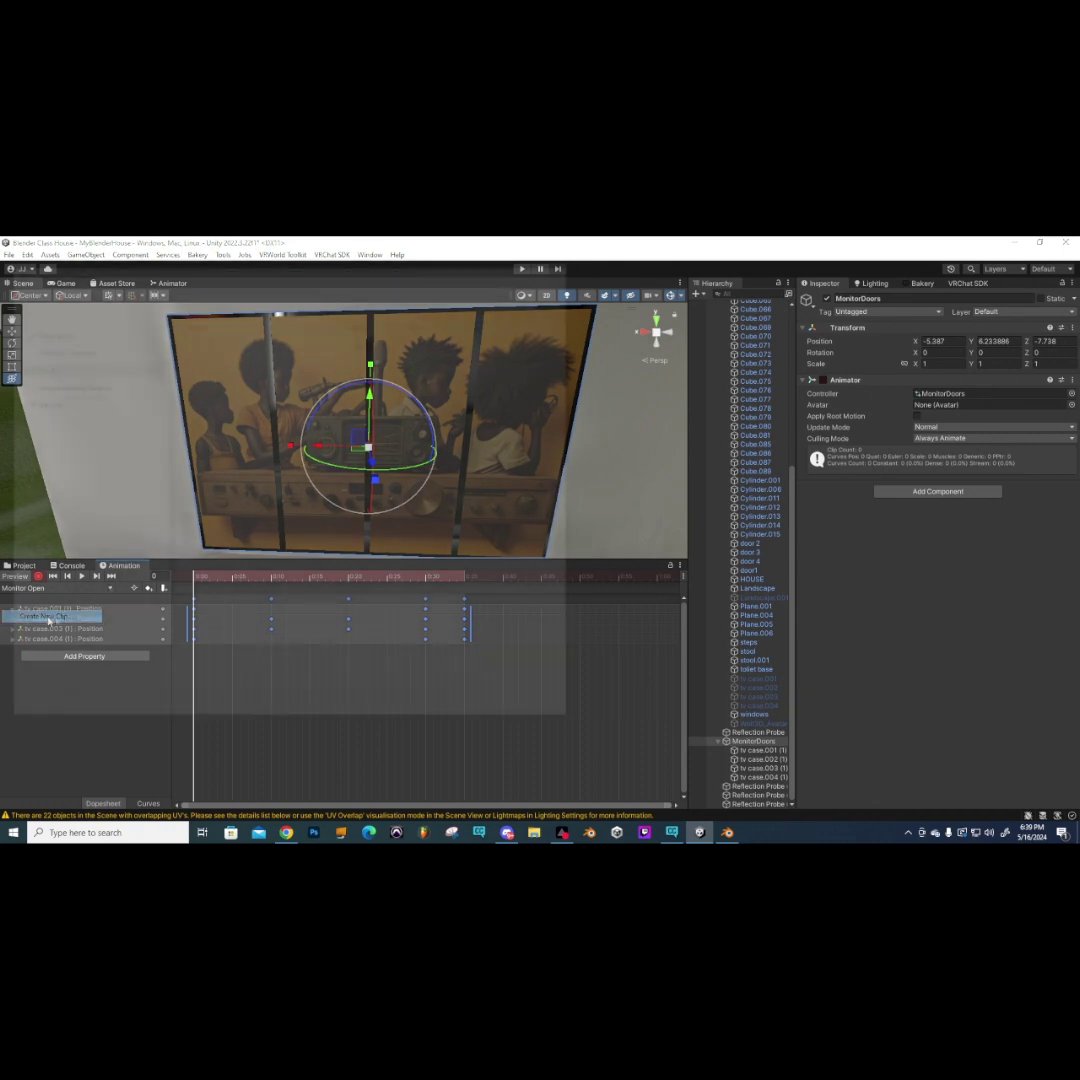
left_click(227, 506)
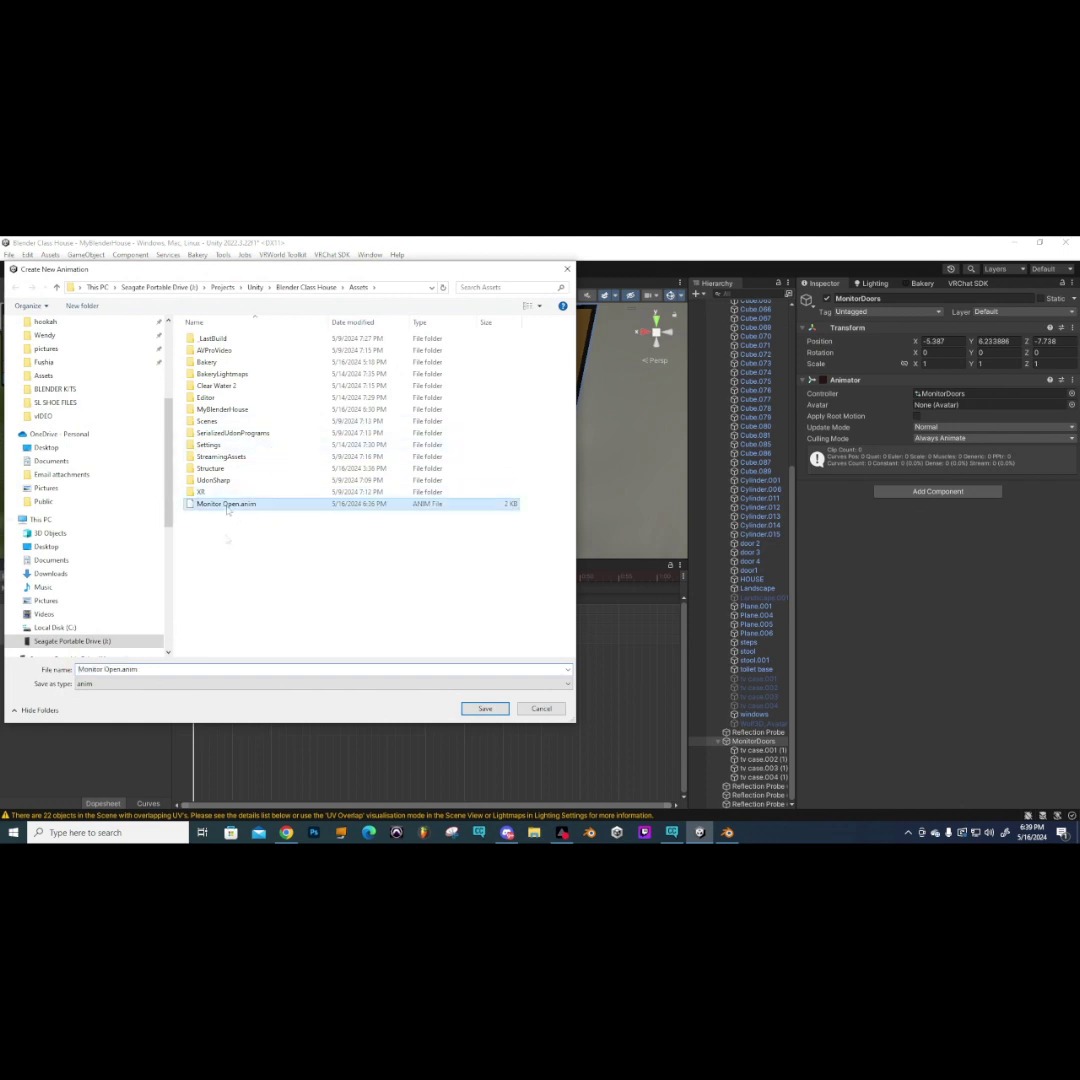
left_click_drag(173, 669, 118, 670)
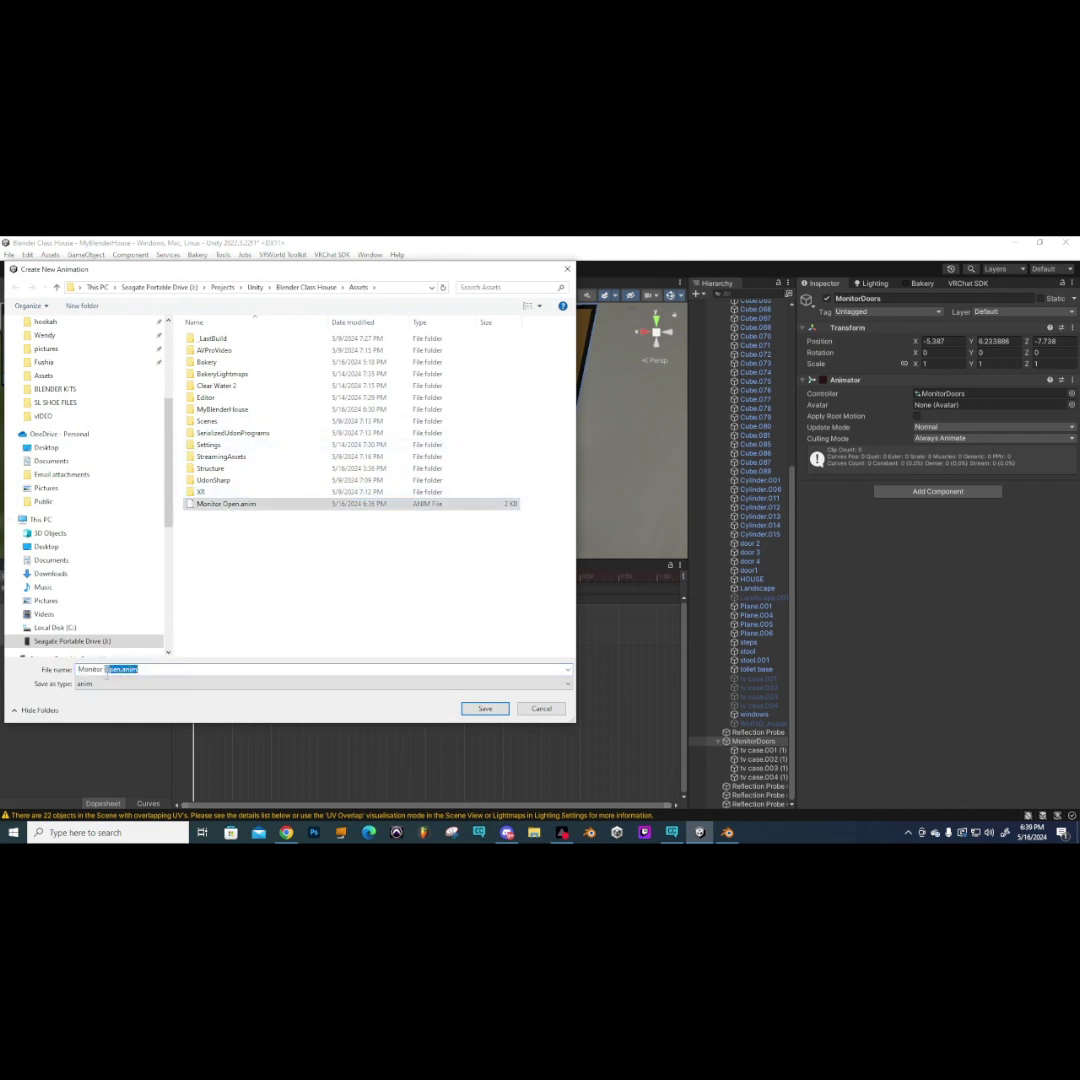
type("Closed")
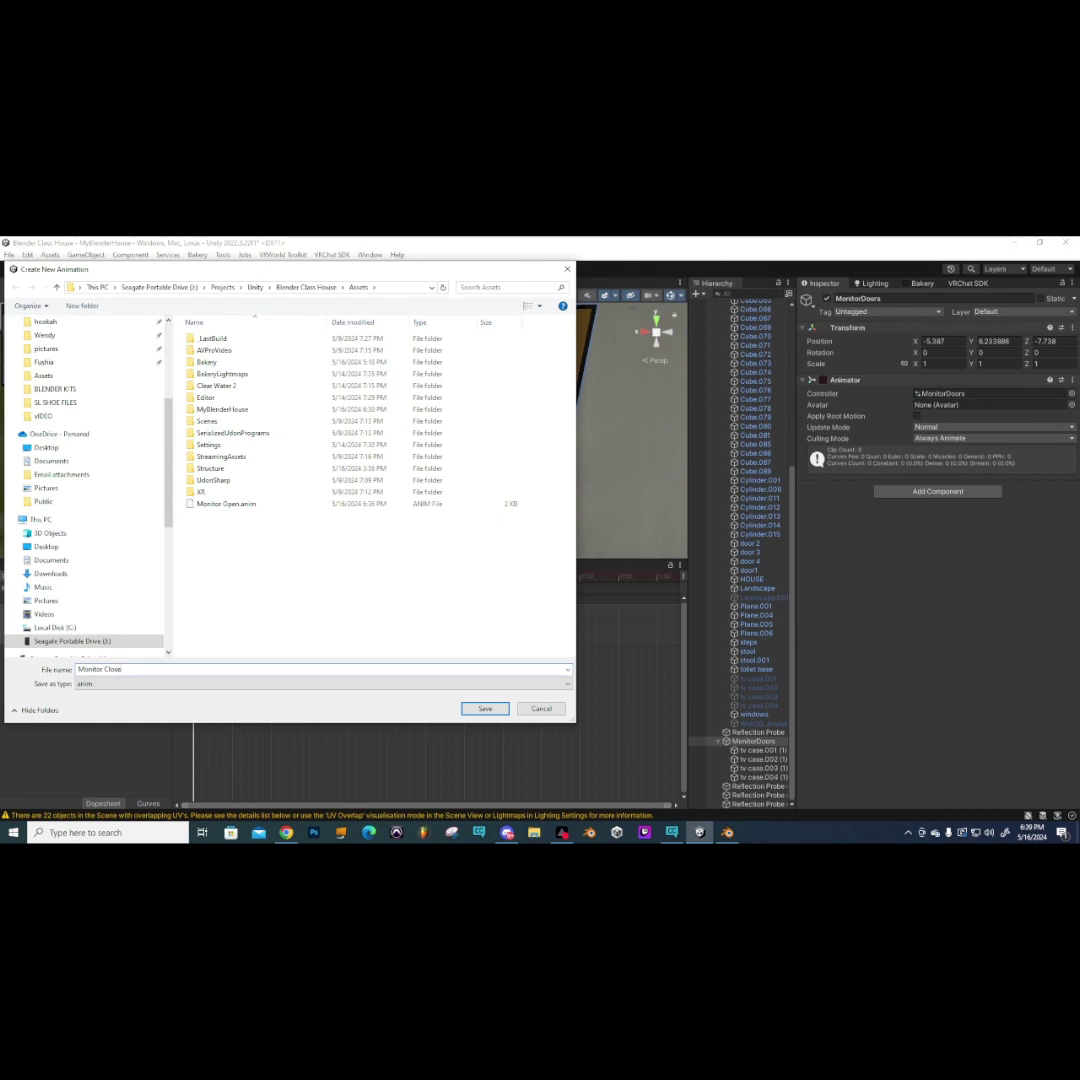
left_click(484, 709)
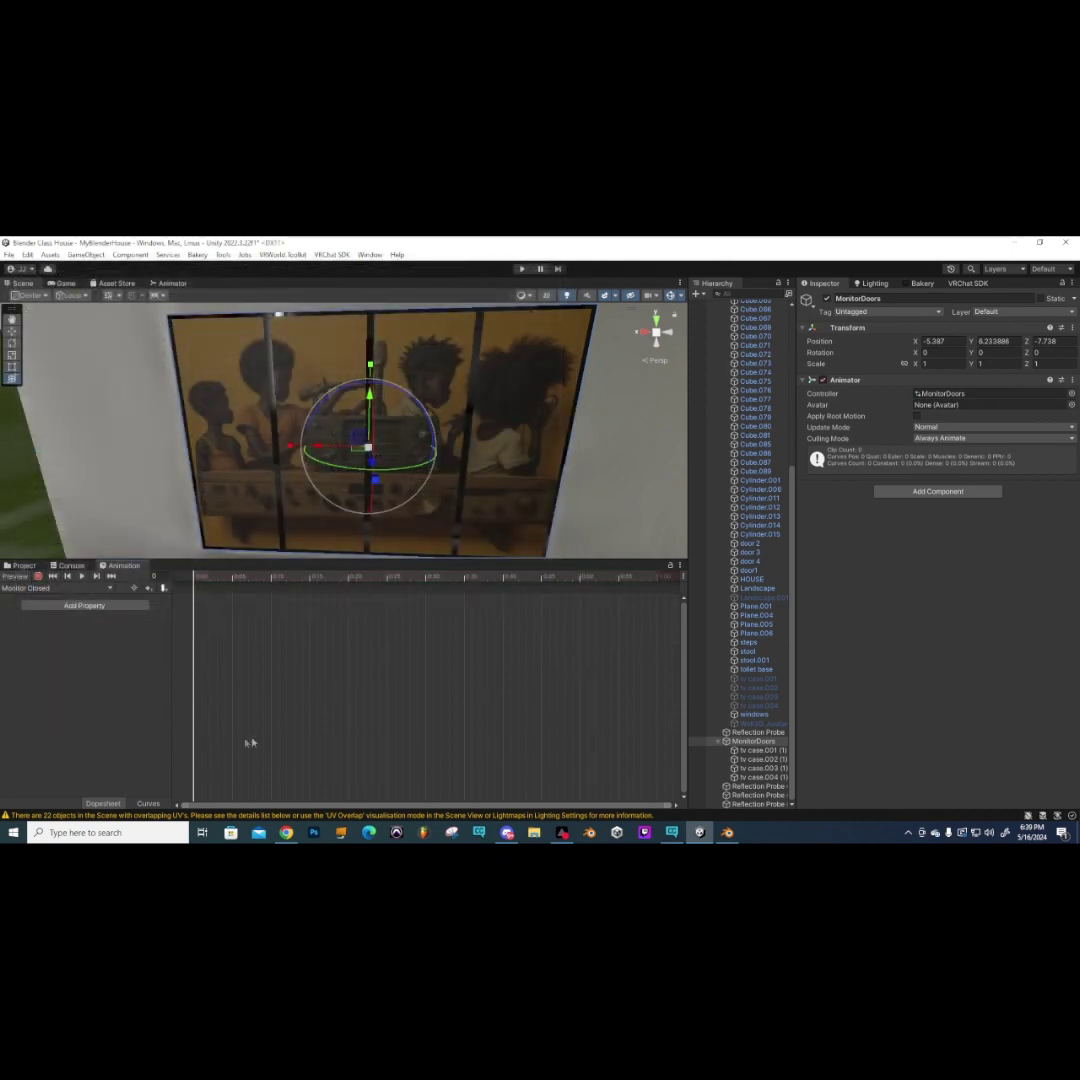
key("ctrl+v")
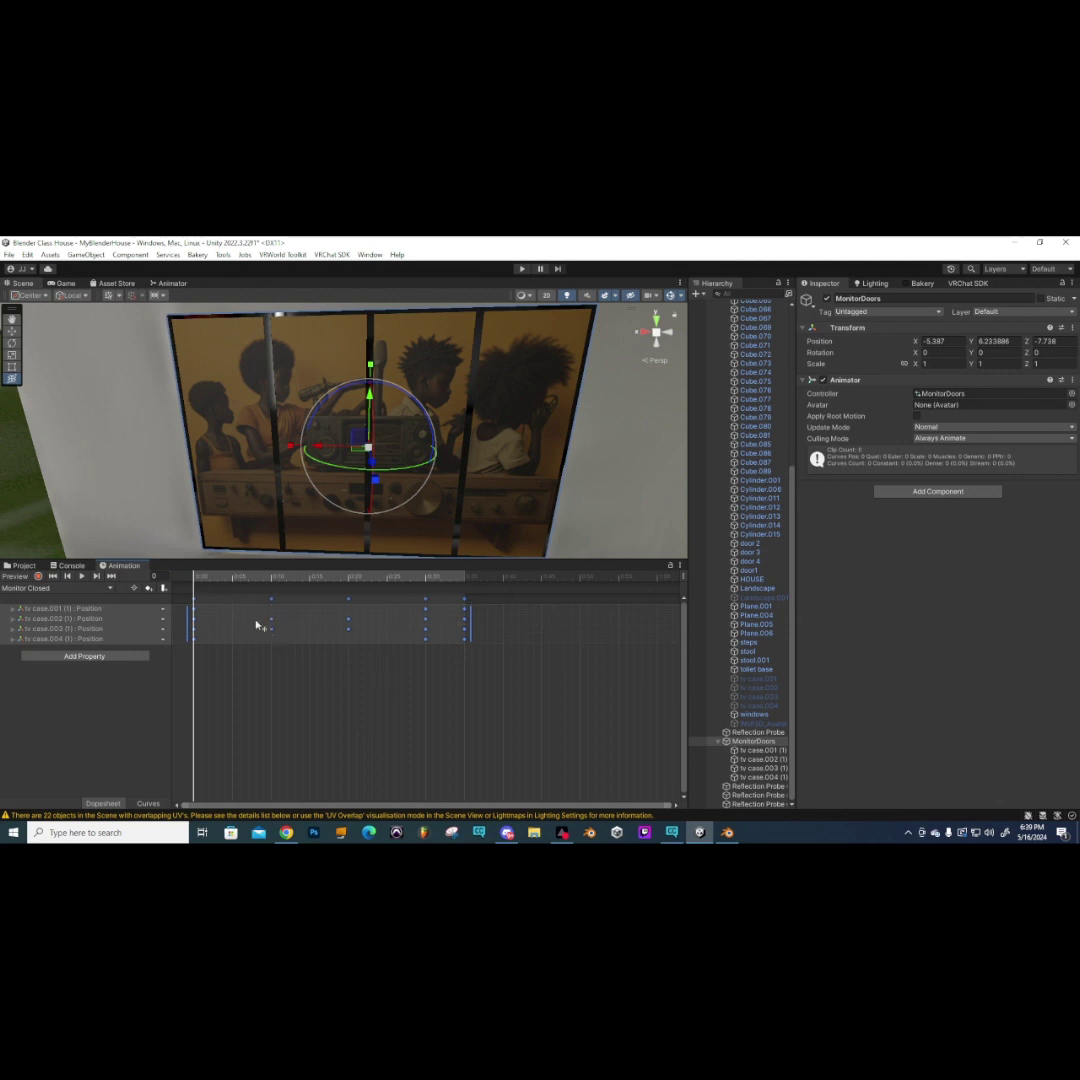
- Stagger the tv case position keyframes: 0:05 keys to the start, tv case.002/.003 keys to 0:25
left_click_drag(313, 644, 383, 641)
left_click(547, 649)
left_click_drag(541, 594, 193, 644)
left_click_drag(517, 596, 235, 642)
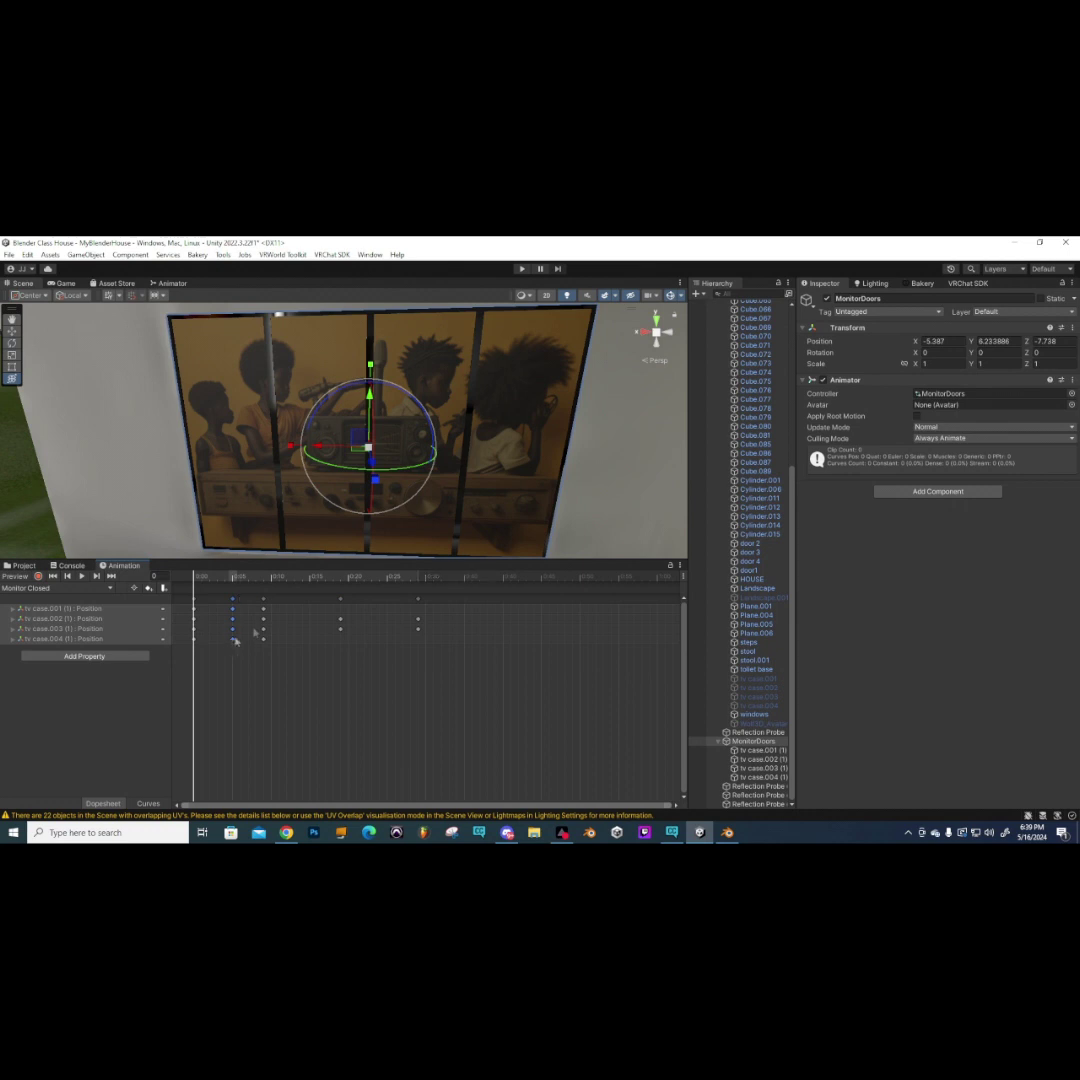
left_click_drag(439, 598, 494, 641)
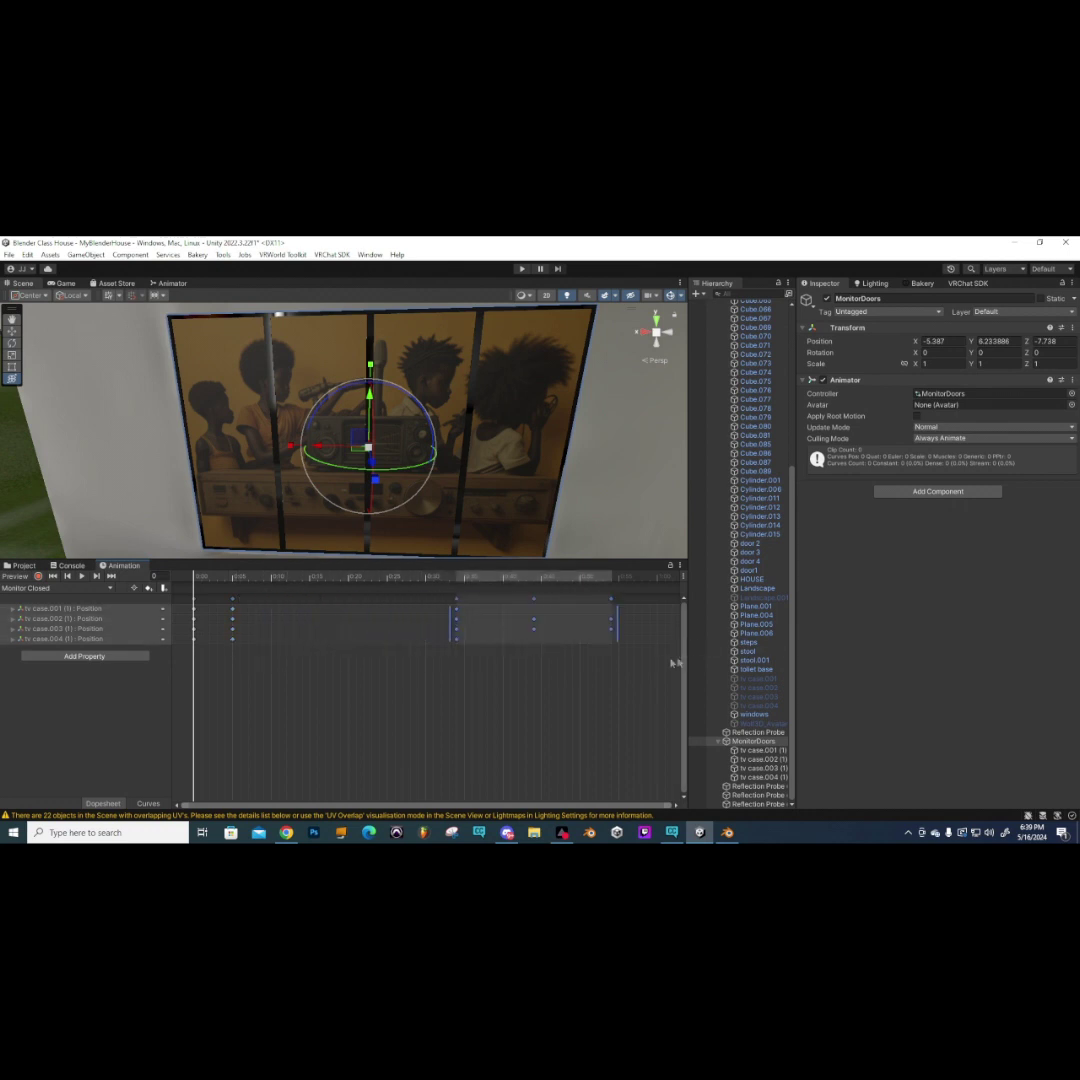
left_click(628, 609)
left_click_drag(628, 609, 313, 640)
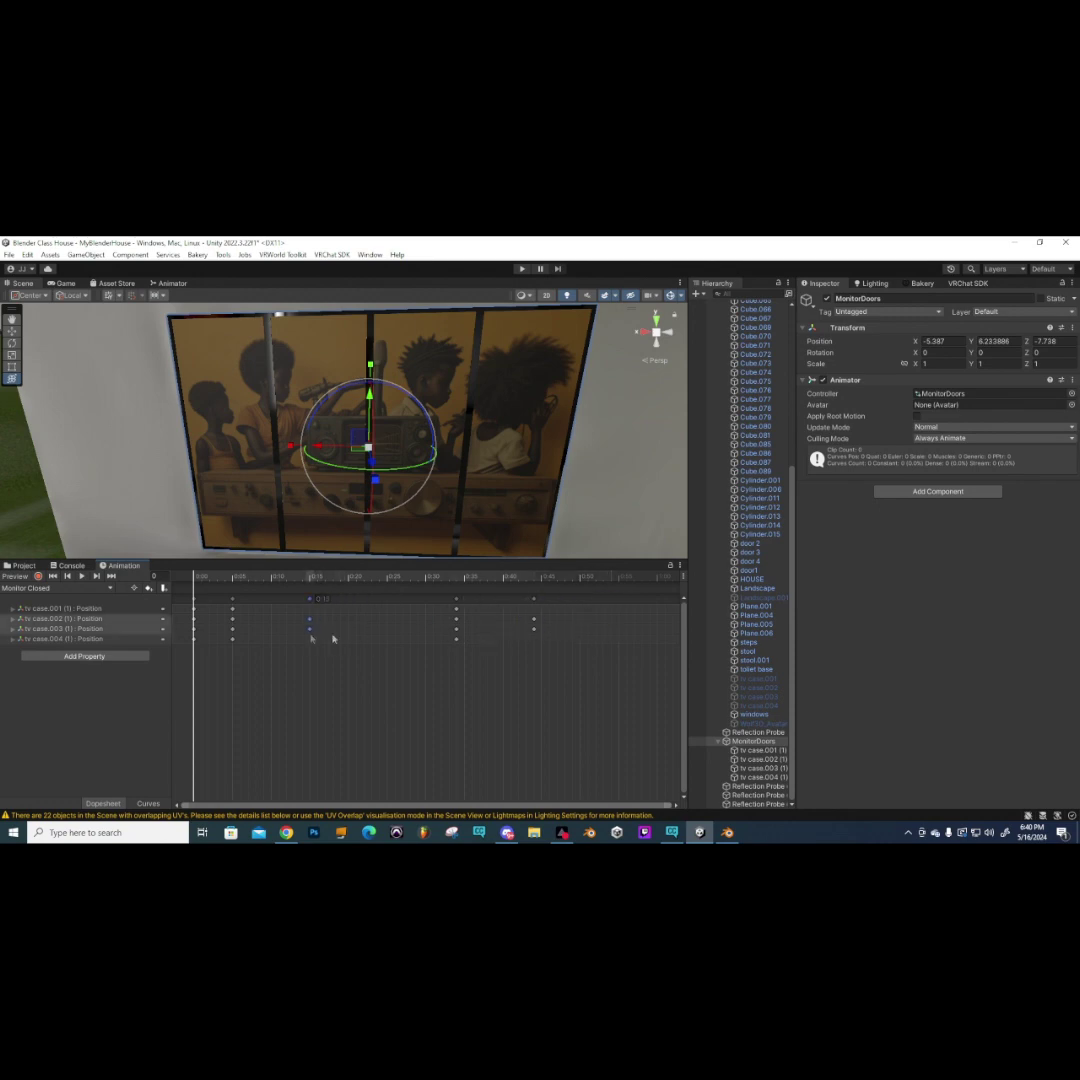
left_click_drag(550, 598, 353, 633)
left_click_drag(351, 632, 389, 635)
left_click_drag(488, 597, 460, 641)
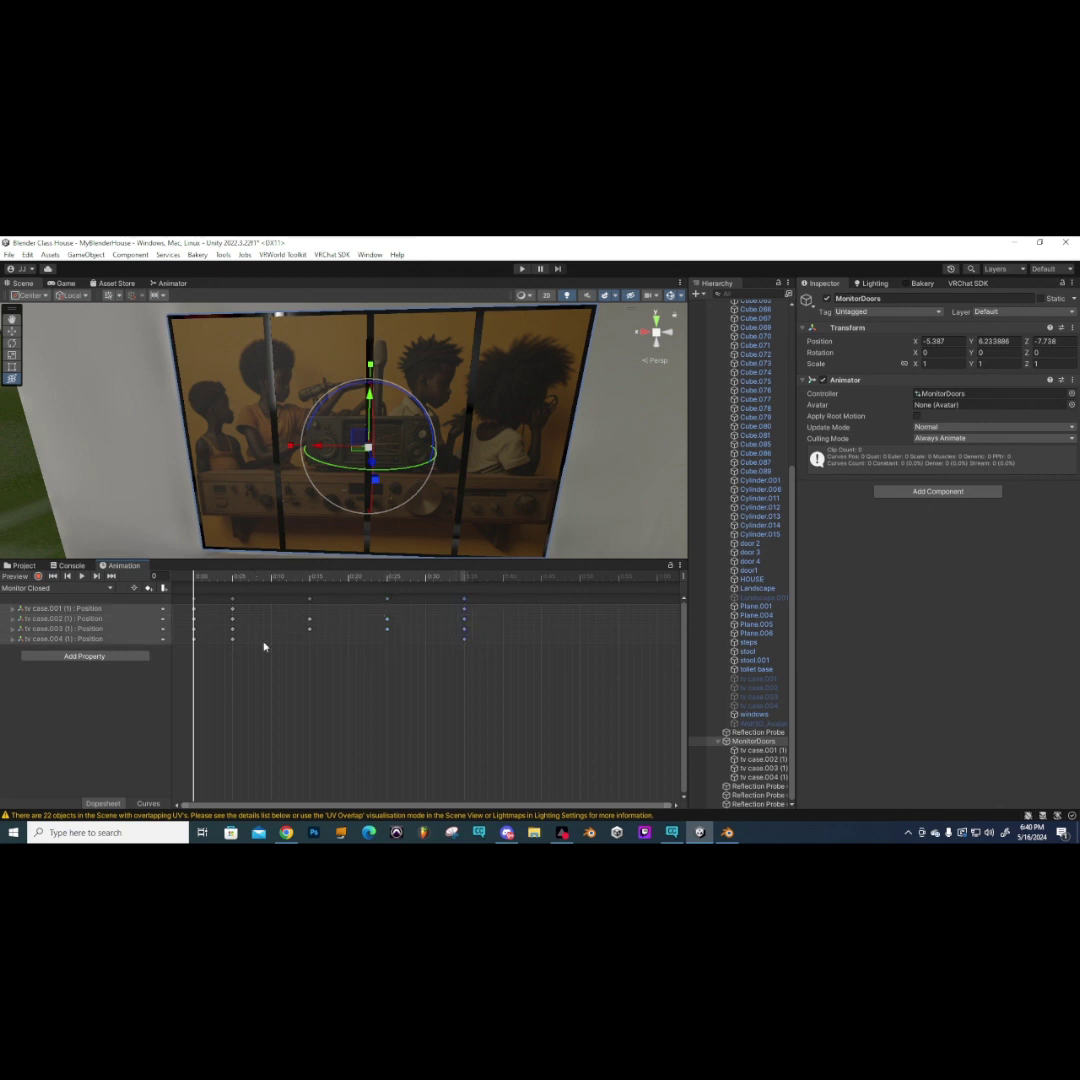
- Switch the Animation window to the Monitor Open clip to review its keyframes
left_click(88, 588)
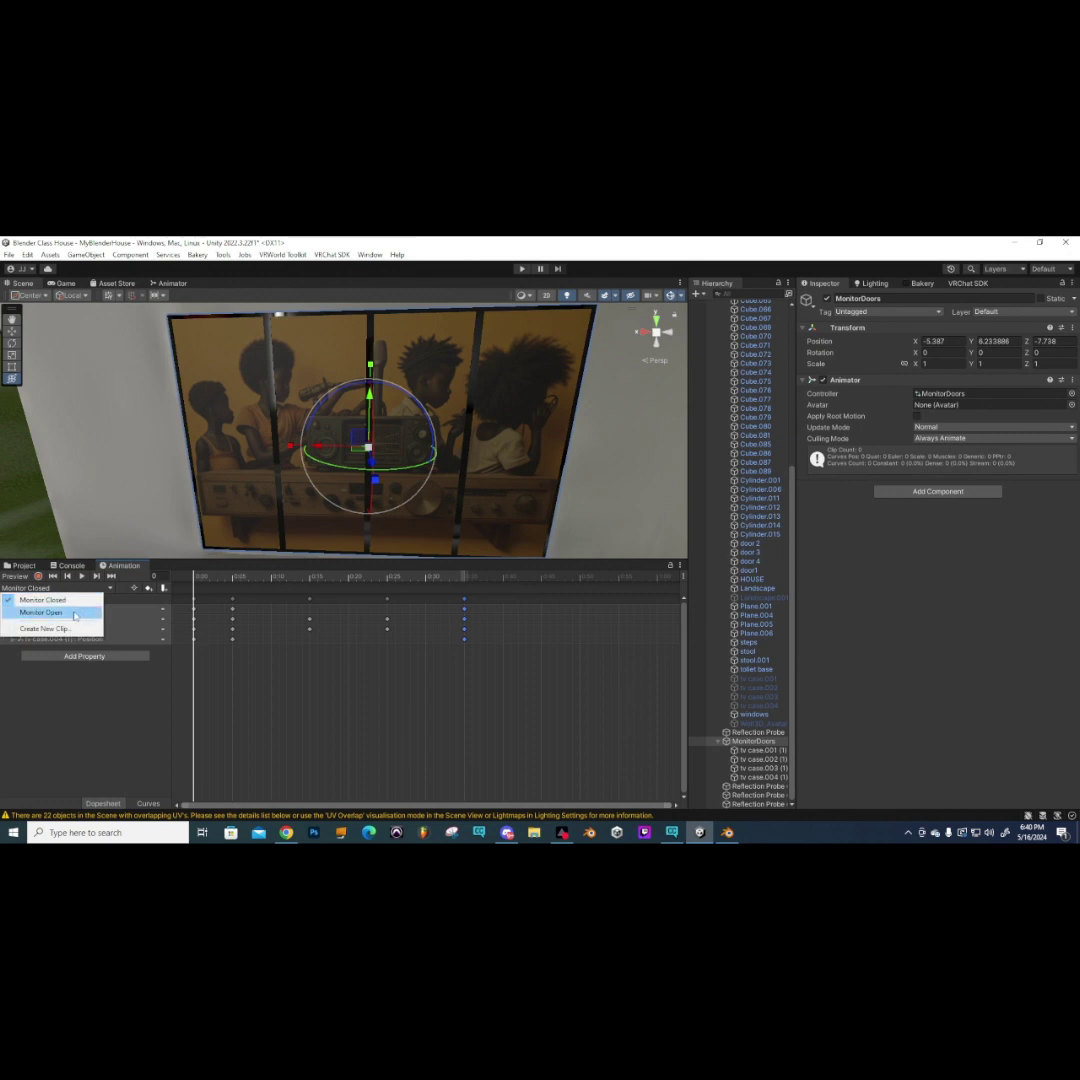
left_click(73, 614)
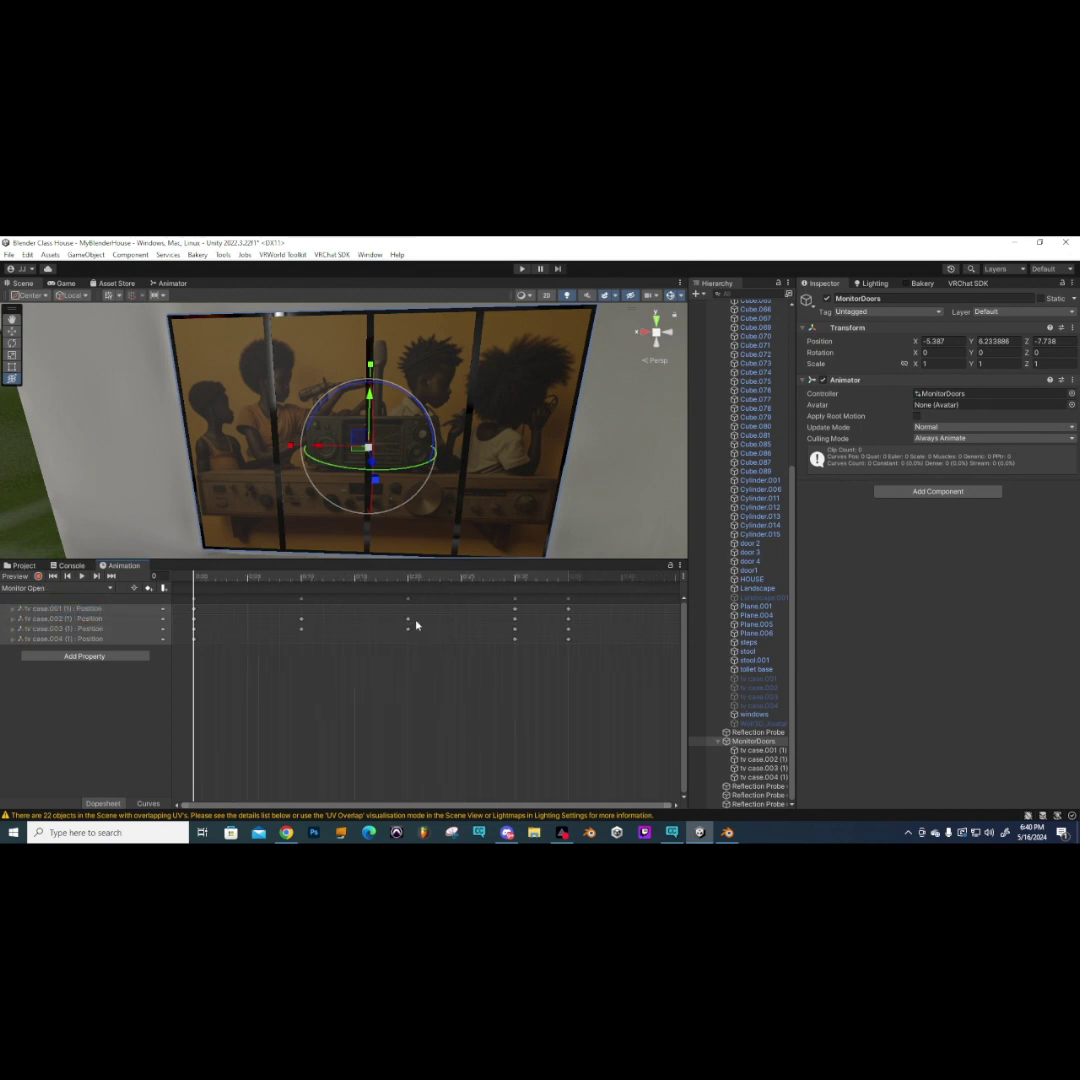
scroll(306, 643, "down", 2)
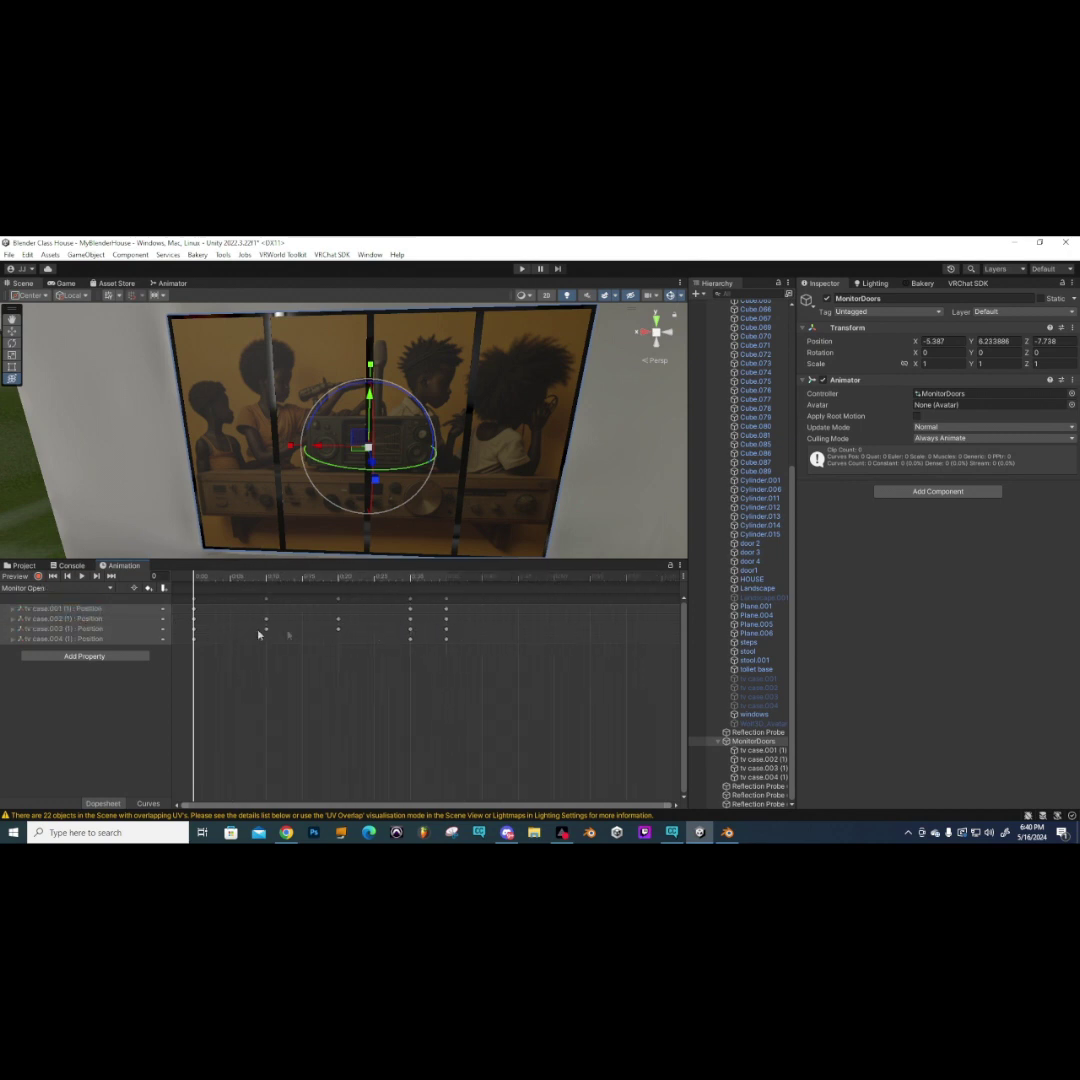
- Return to the Monitor Closed clip and scrub the playhead to preview the doors sliding
left_click(66, 589)
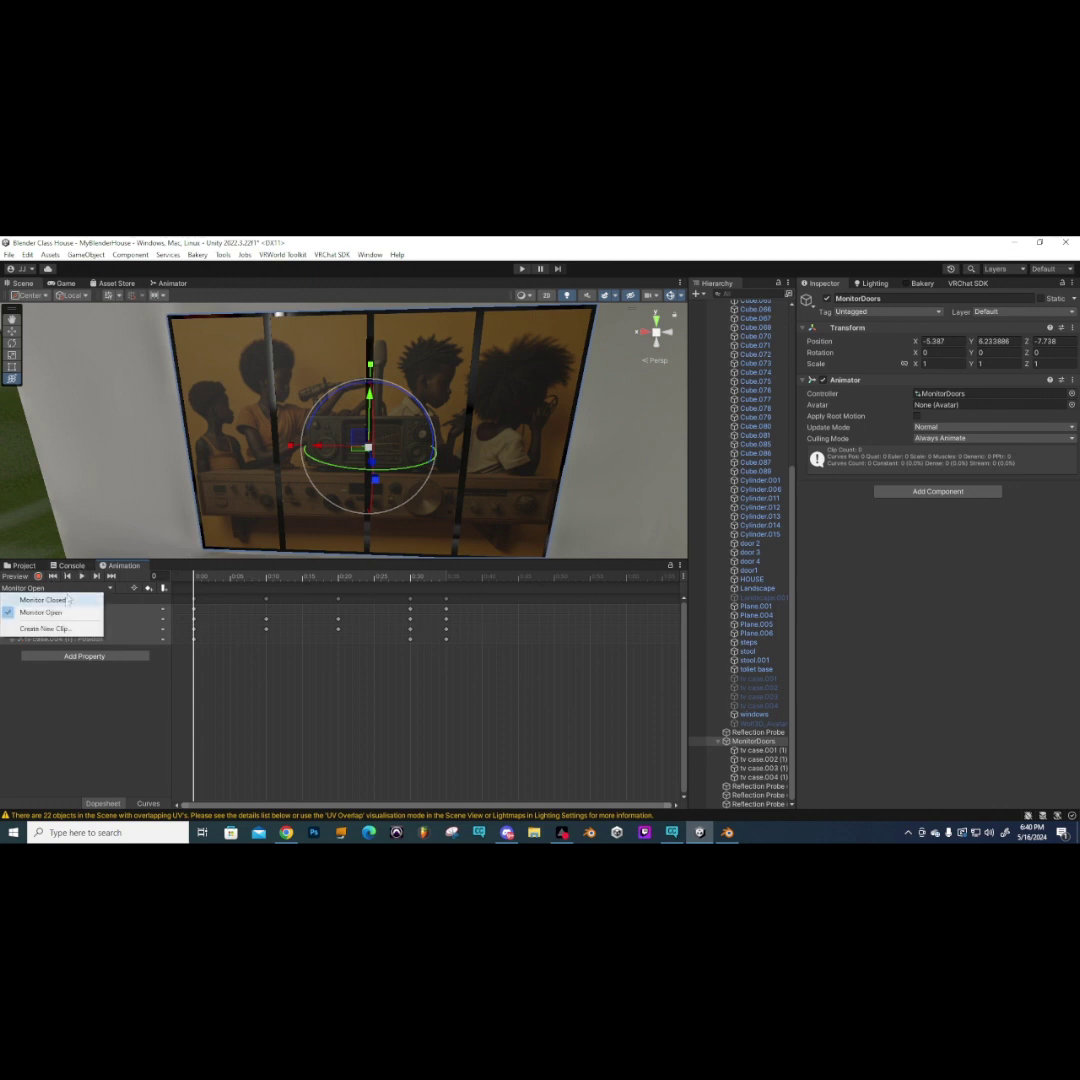
left_click(55, 600)
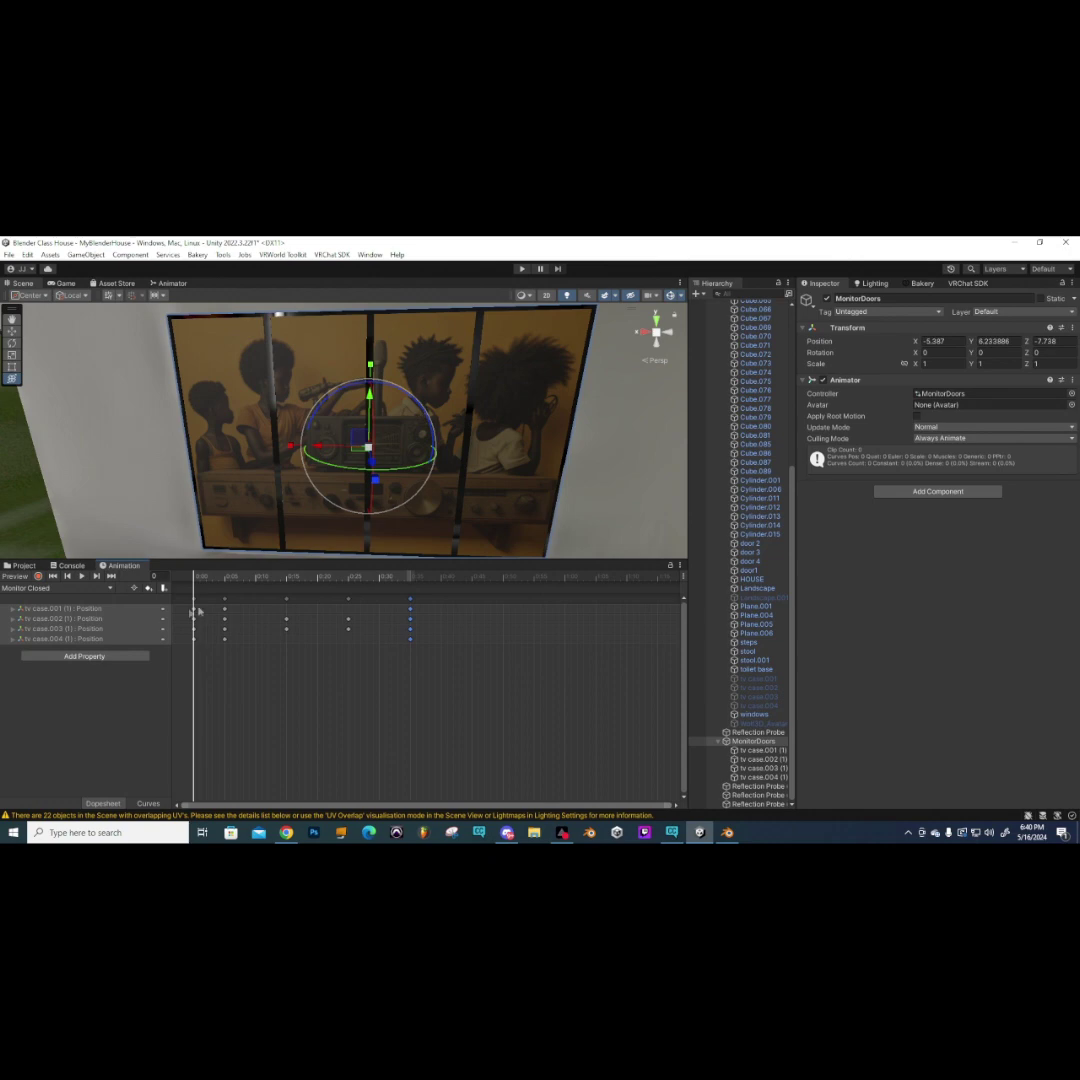
mouse_move(197, 580)
left_mouse_down()
mouse_move(410, 577)
mouse_move(193, 577)
left_mouse_up()
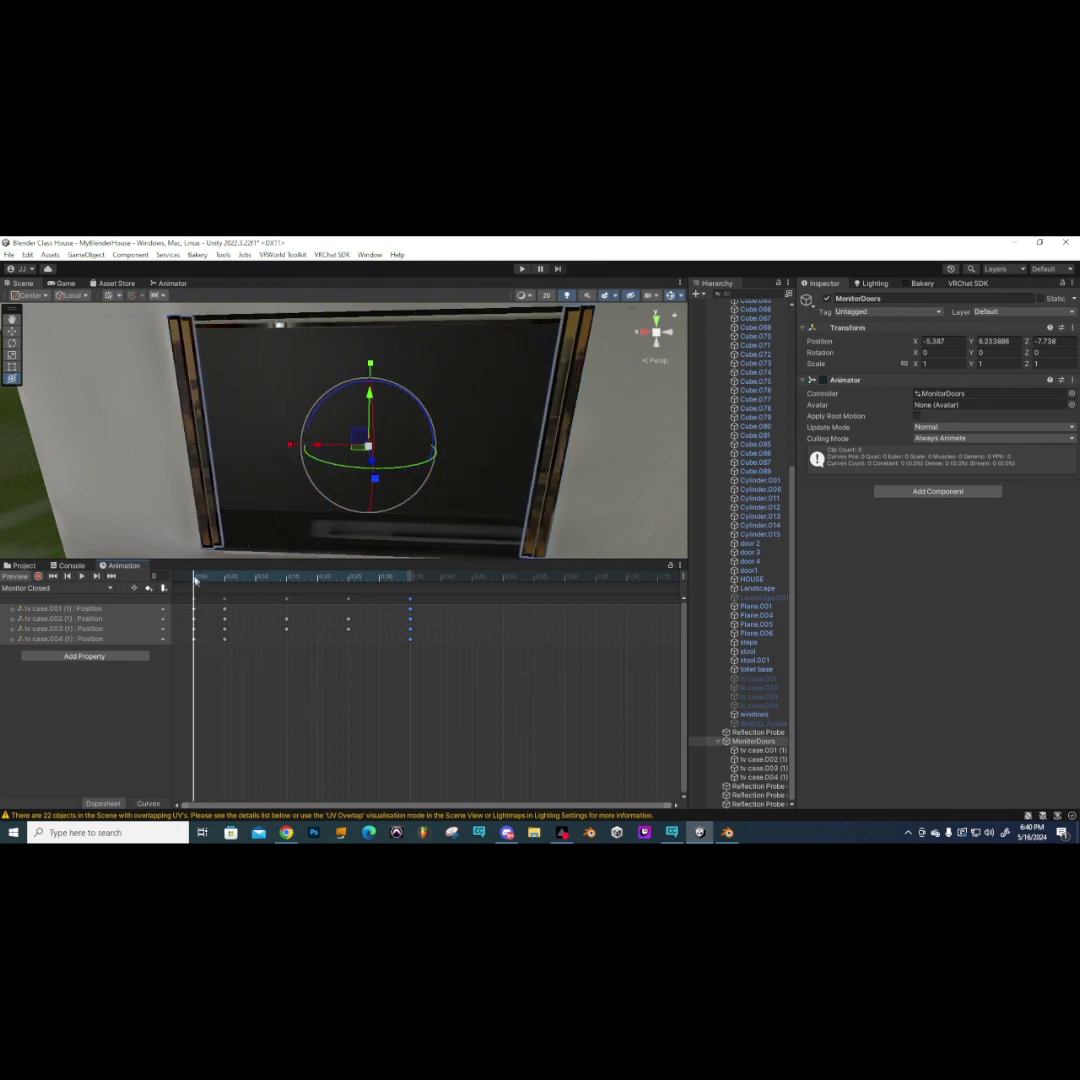
mouse_move(196, 581)
left_mouse_down()
mouse_move(413, 595)
mouse_move(191, 585)
left_mouse_up()
- Arrange the Monitor Open and Monitor Closed state nodes in the Animator graph
left_click(180, 283)
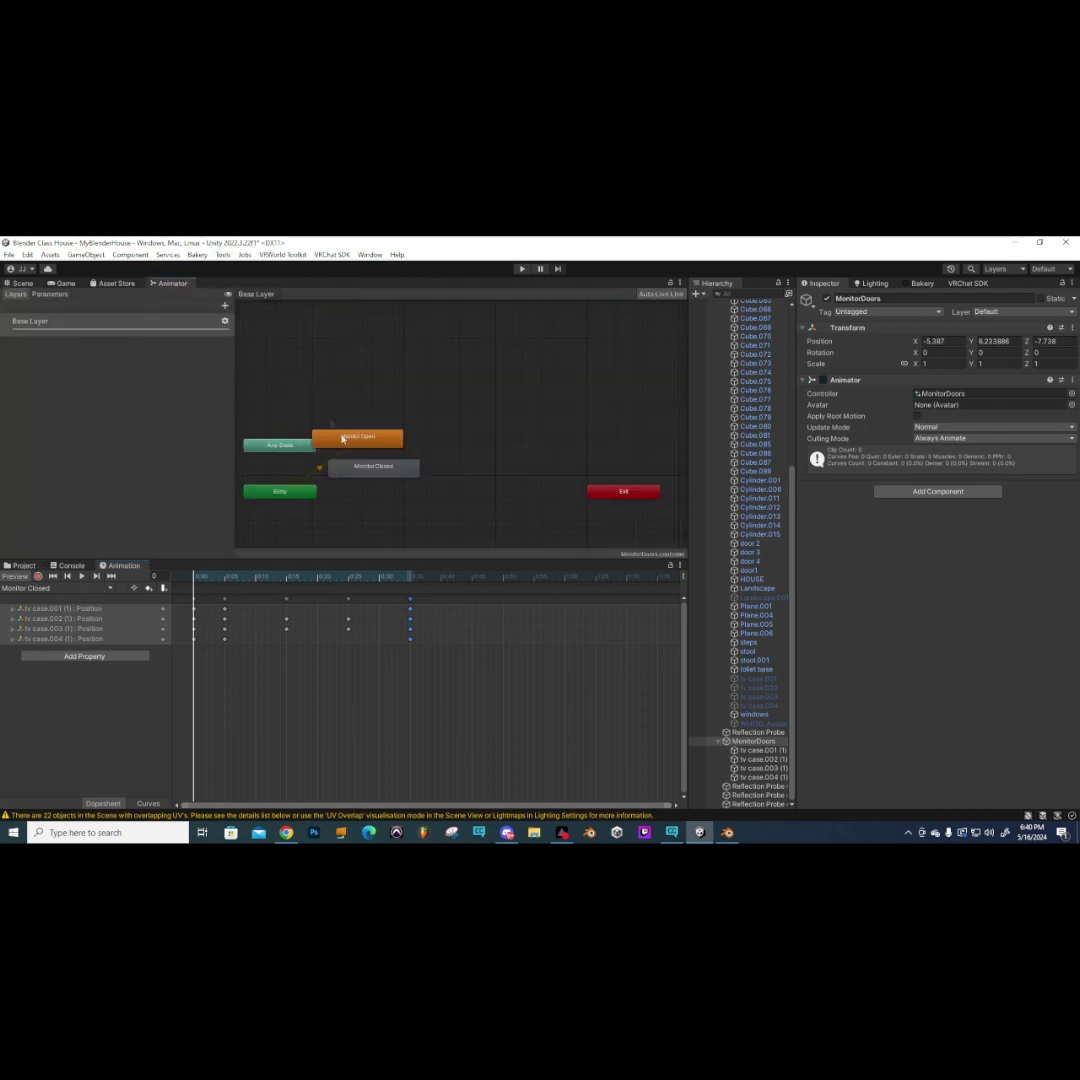
left_click_drag(386, 444, 420, 509)
left_click_drag(410, 418, 432, 420)
left_click_drag(410, 507, 443, 453)
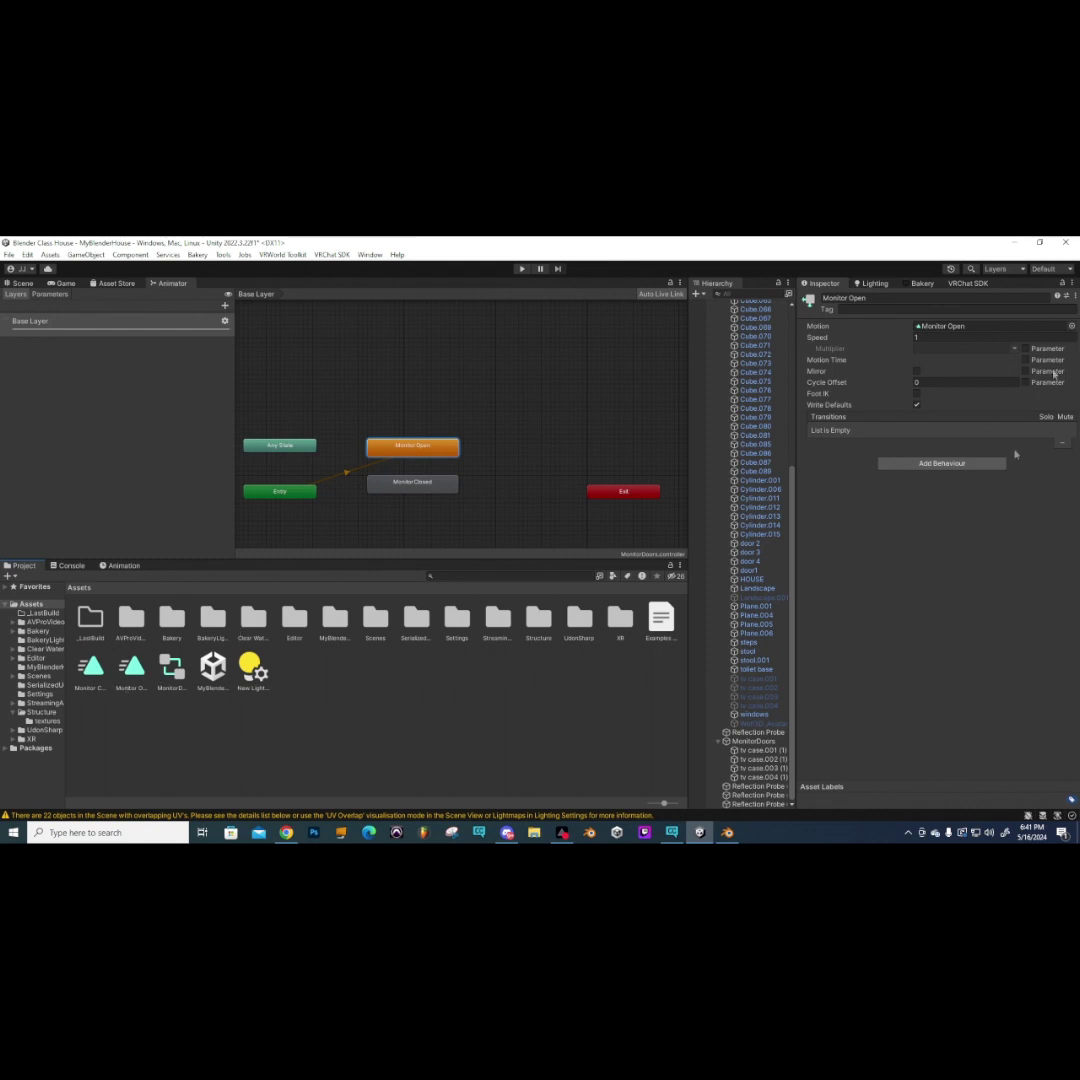
- Turn off Loop Time on both the Monitor Open and Monitor Closed clip assets
left_click(956, 327)
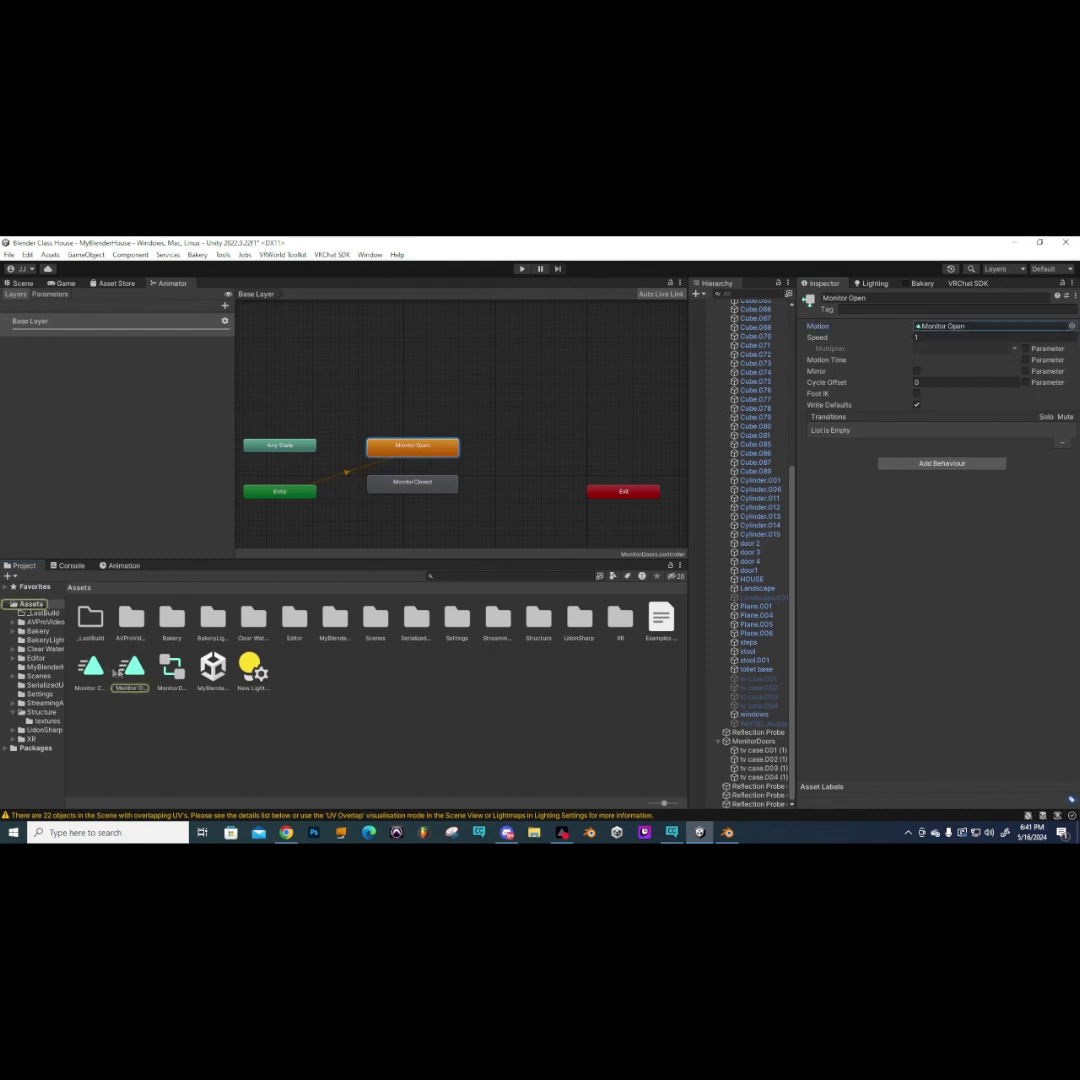
left_click(128, 670)
left_click(918, 336)
left_click(87, 671)
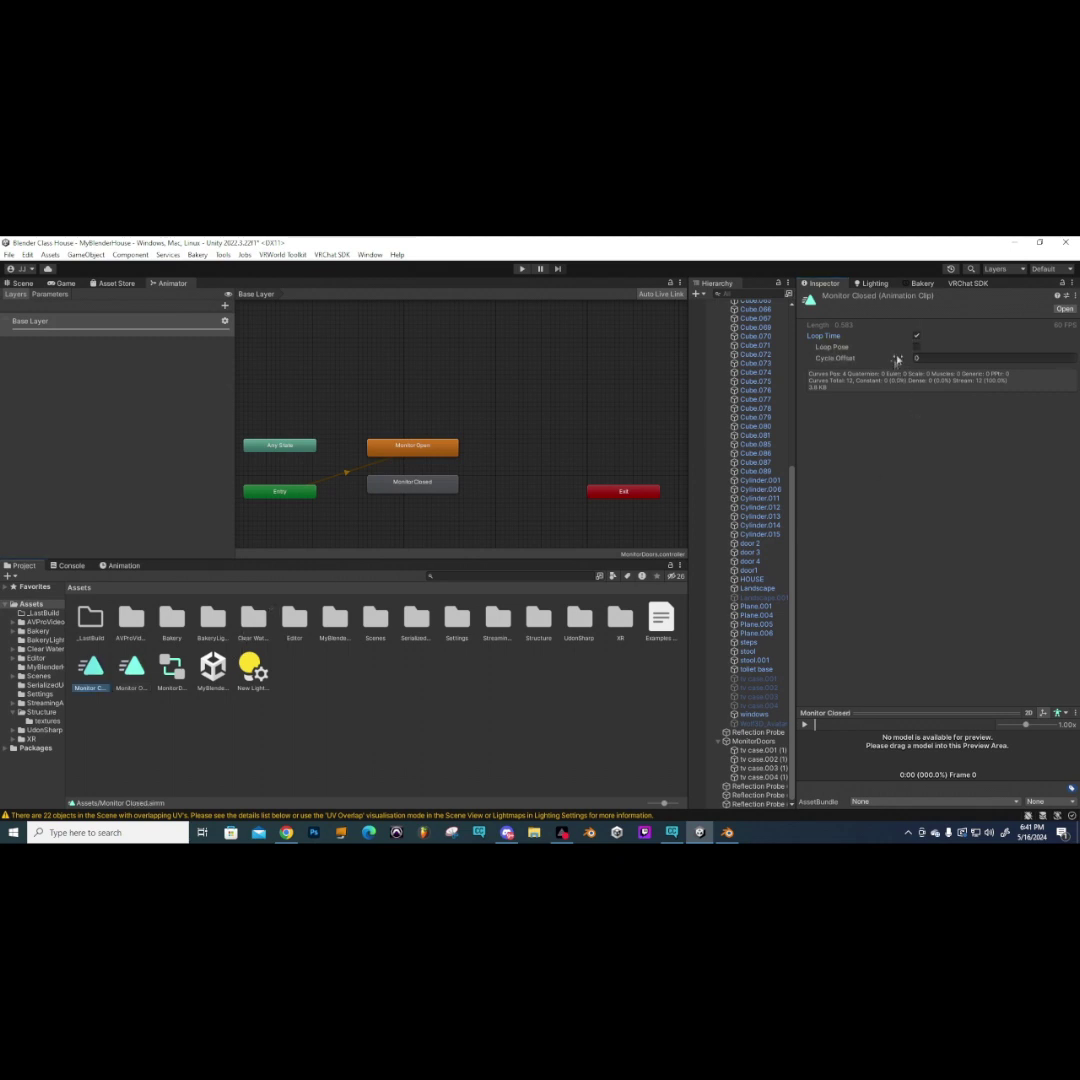
left_click(917, 336)
- Create an empty Animator state named Idle
right_click(391, 399)
mouse_move(436, 406)
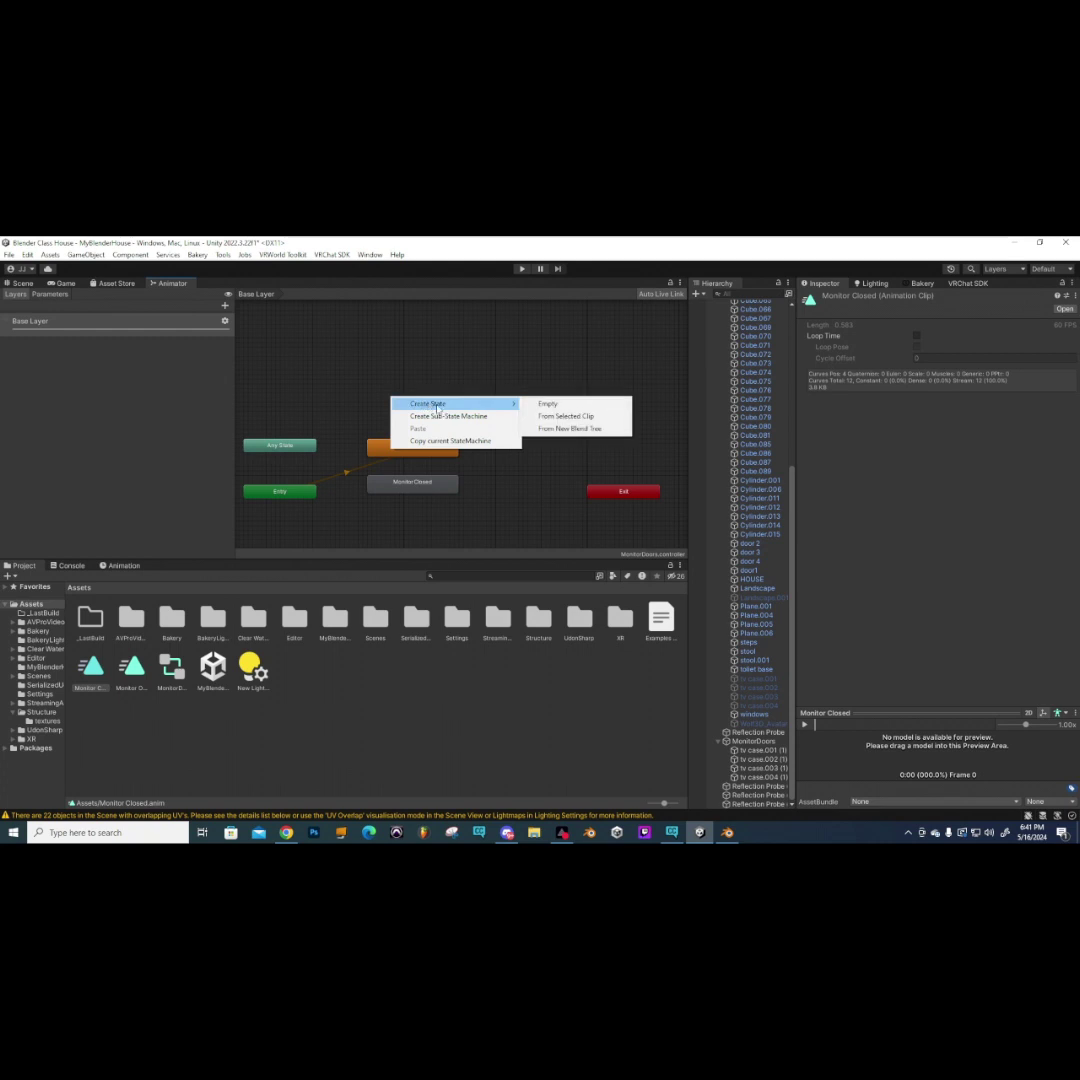
left_click(563, 405)
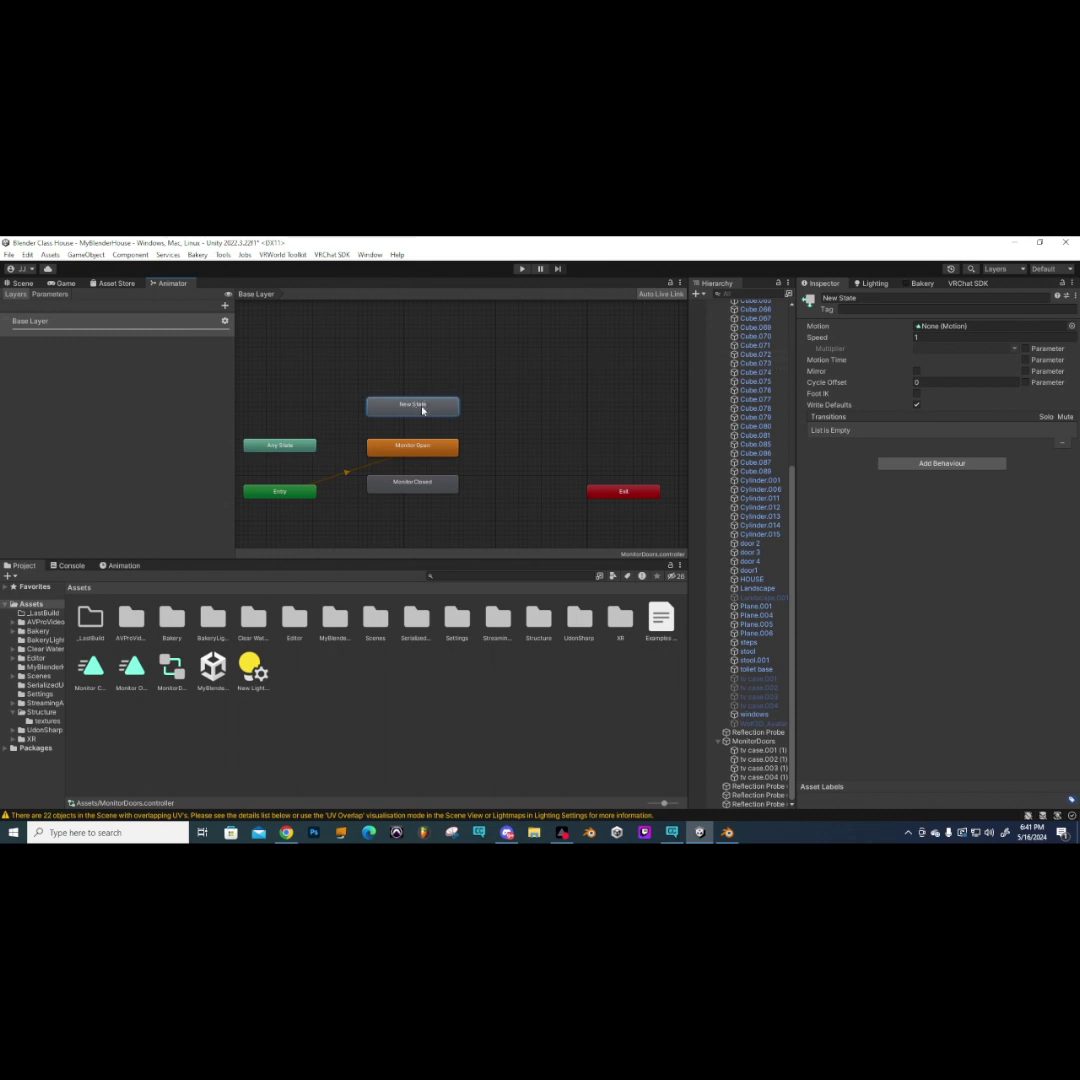
left_click(857, 298)
left_click(861, 297)
type("idle")
key("Return")
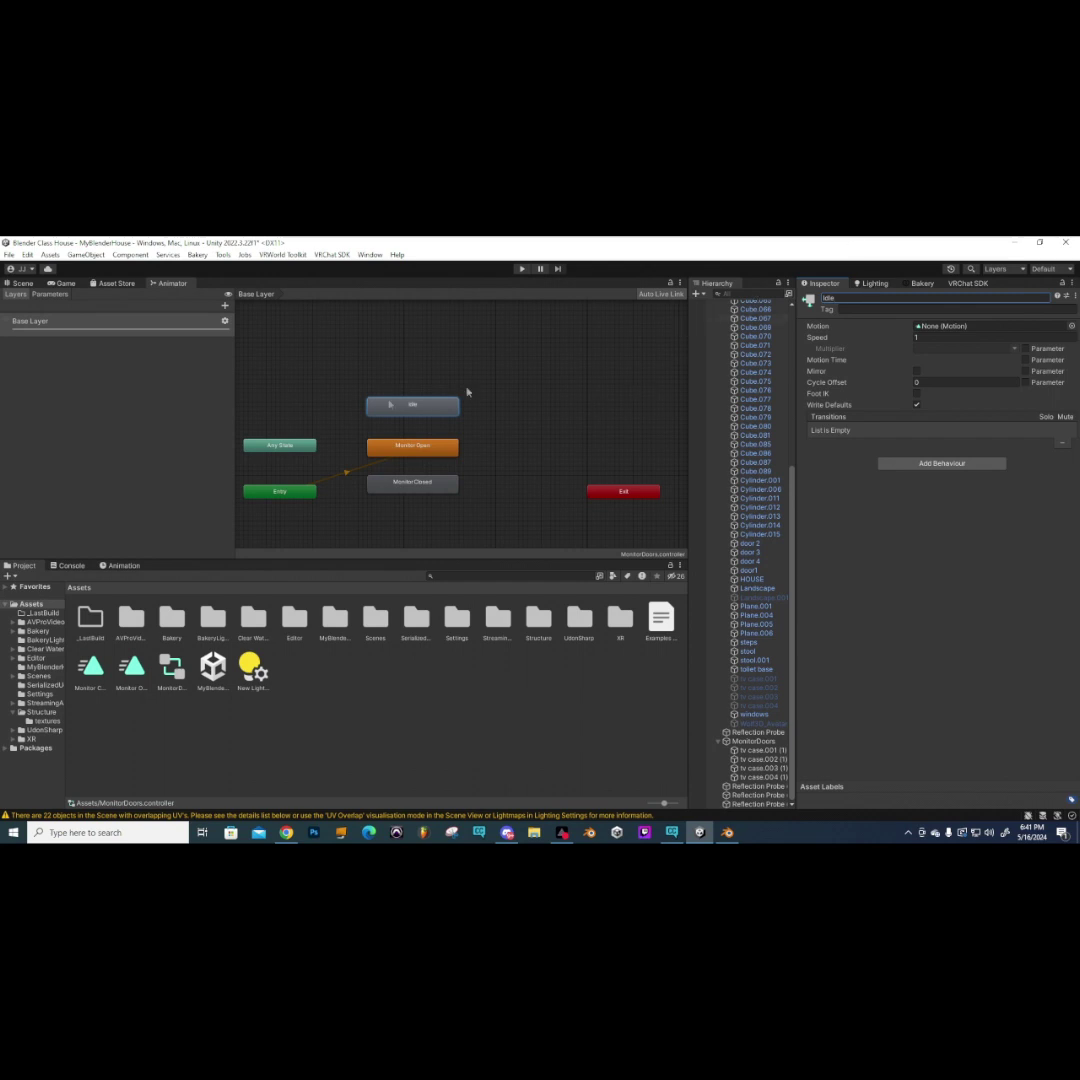
- Set Idle as the layer default state and move Monitor Closed lower in the graph
right_click(406, 410)
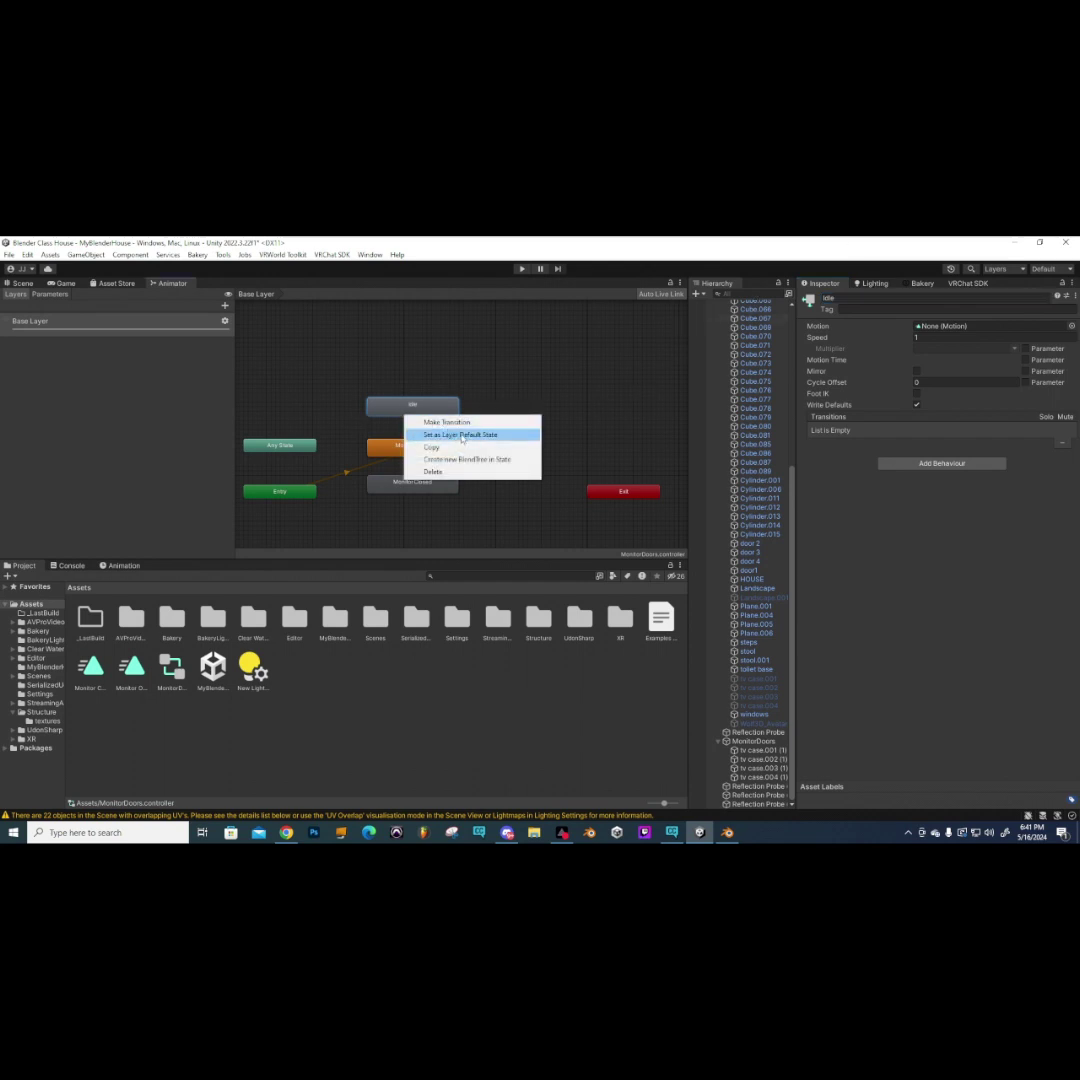
left_click(462, 436)
right_click(414, 406)
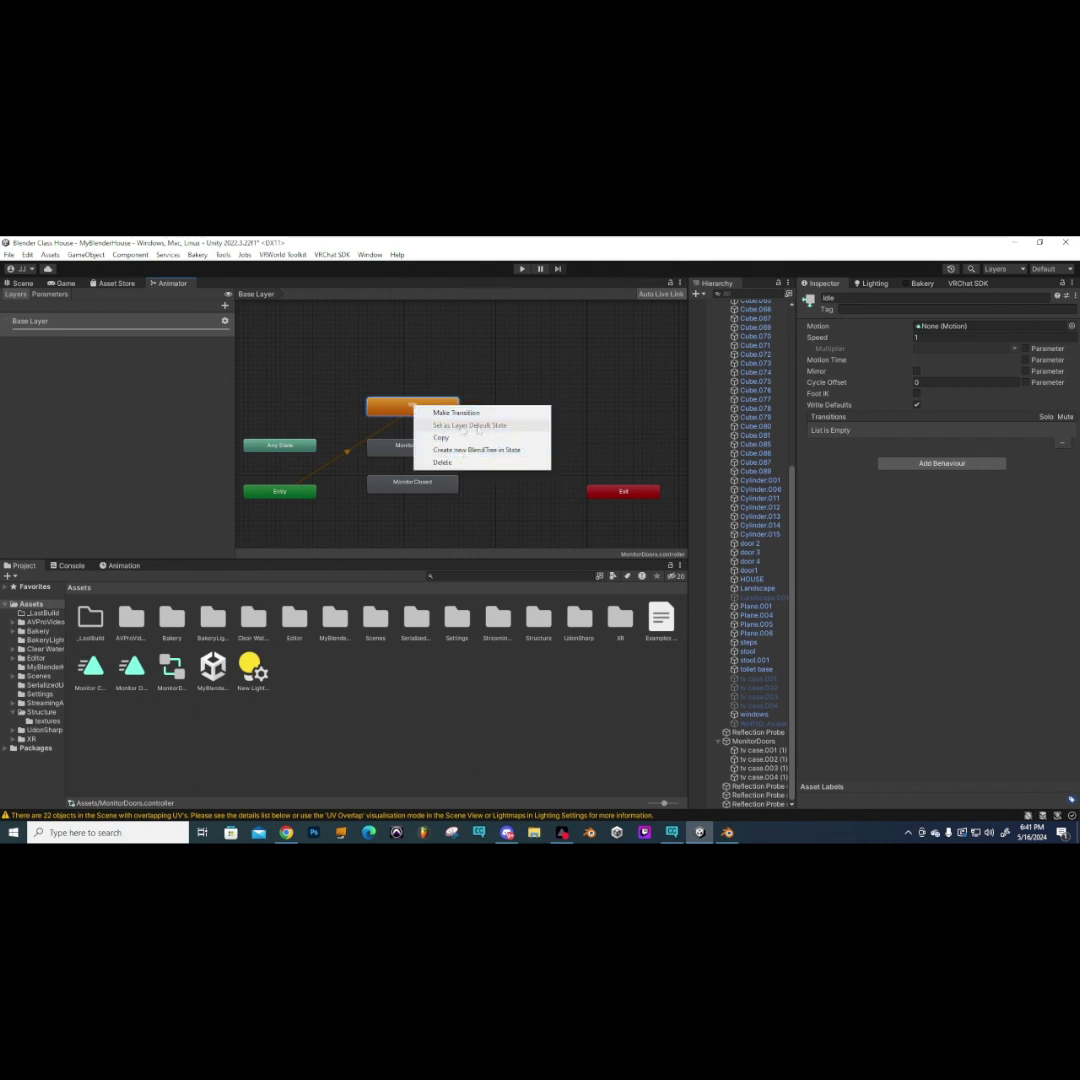
left_click(406, 409)
left_click_drag(415, 448, 409, 507)
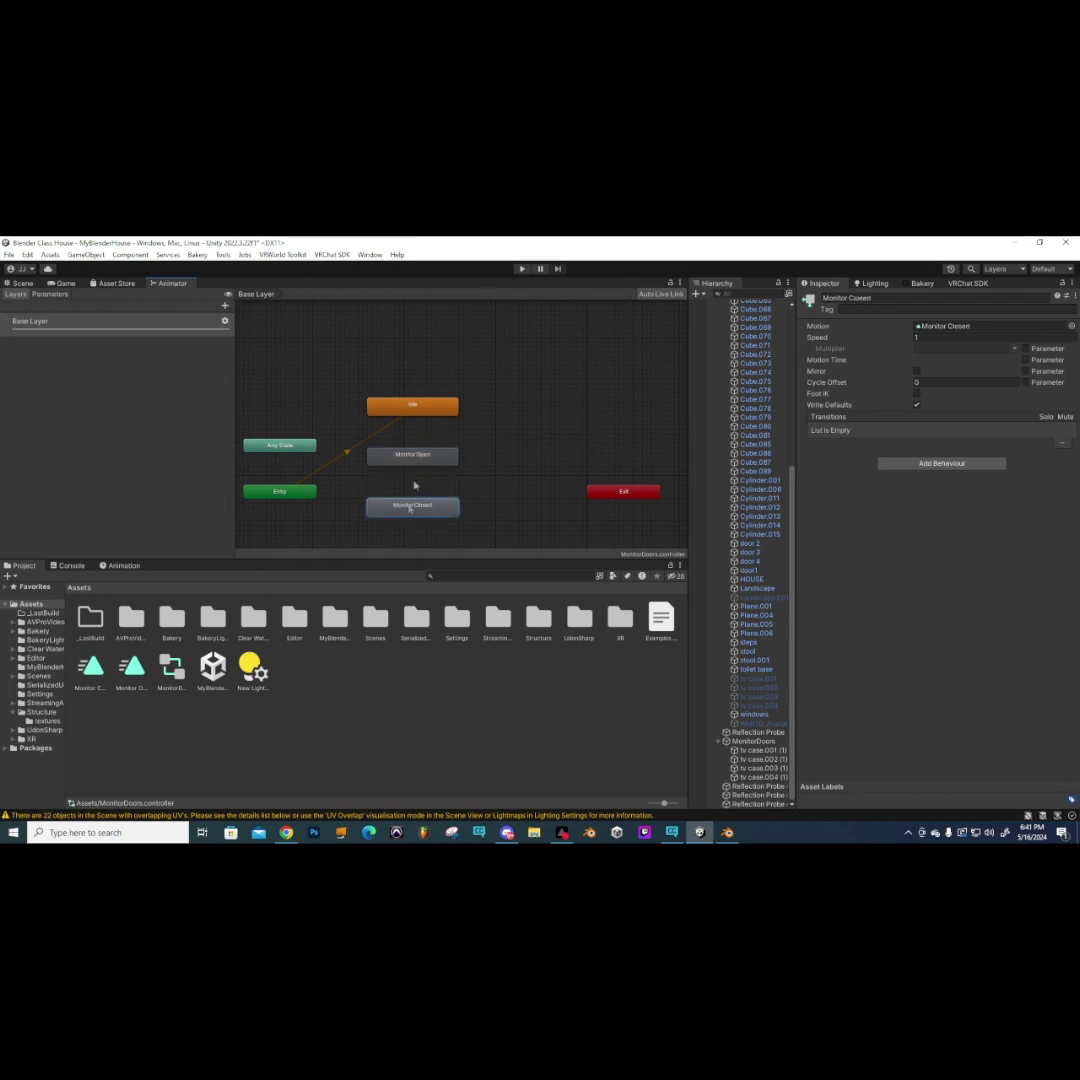
- Add transitions Idle → Monitor Open, Monitor Open → Monitor Closed, and Monitor Closed → Monitor Open
right_click(411, 412)
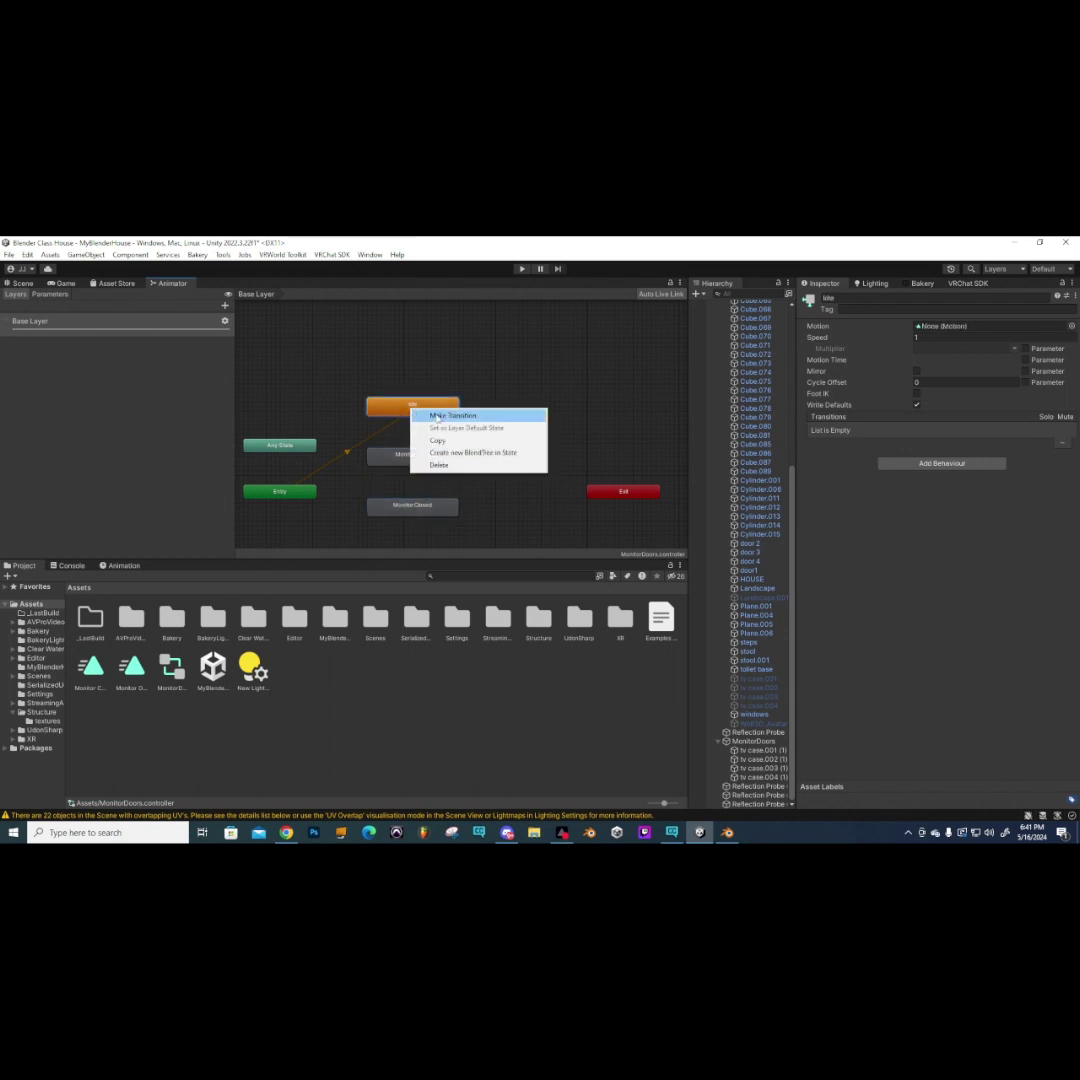
left_click(420, 415)
left_click(408, 456)
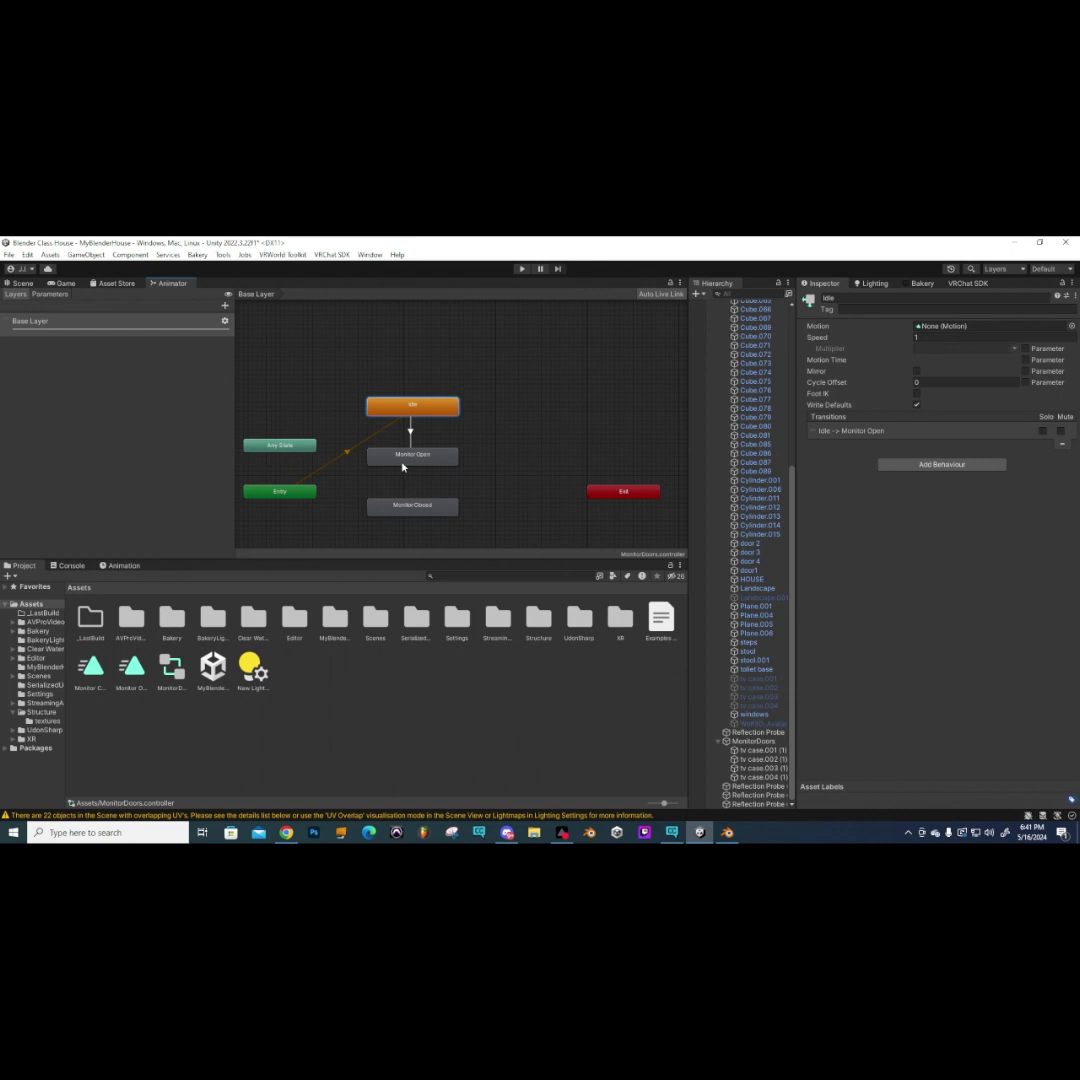
right_click(416, 461)
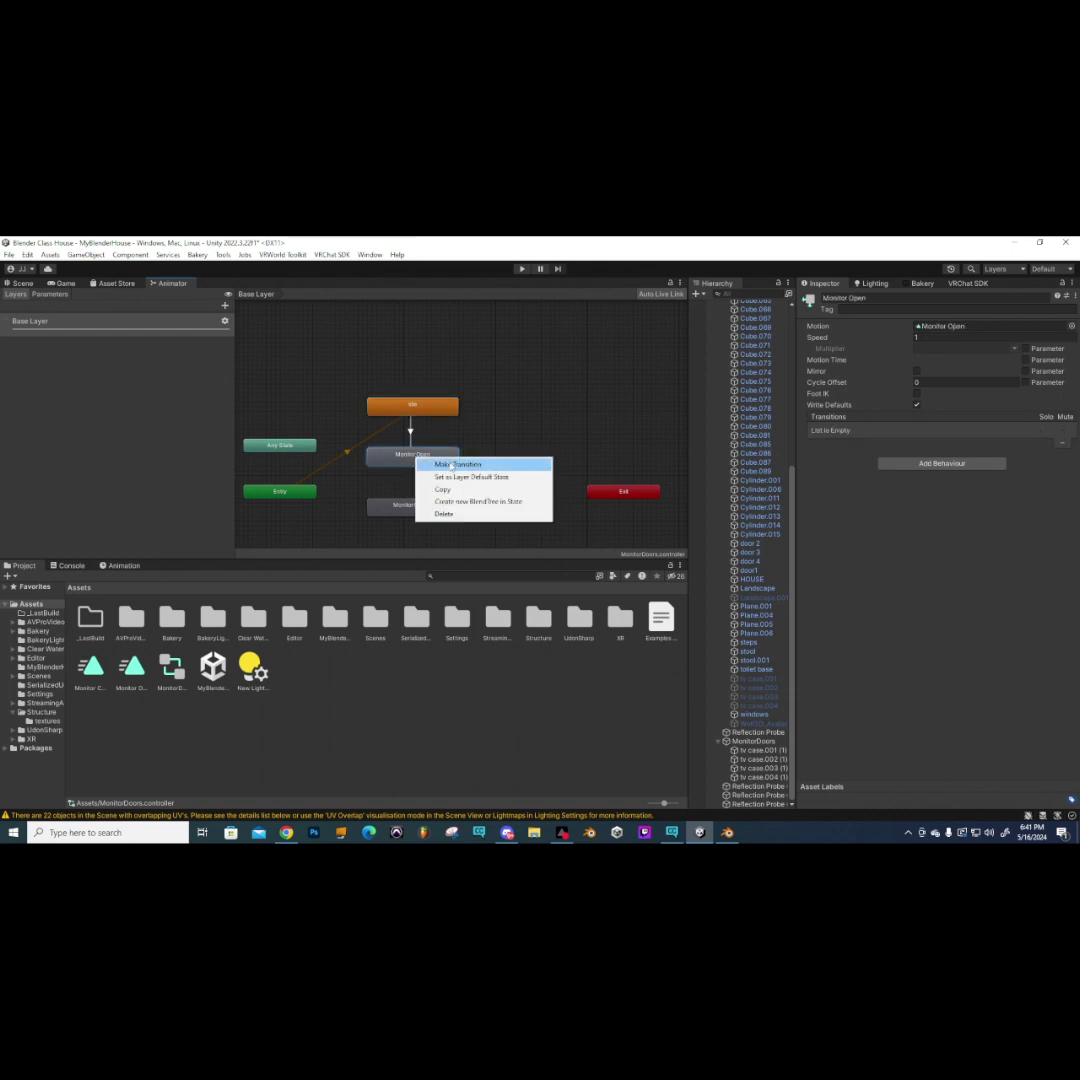
left_click(426, 466)
left_click(405, 507)
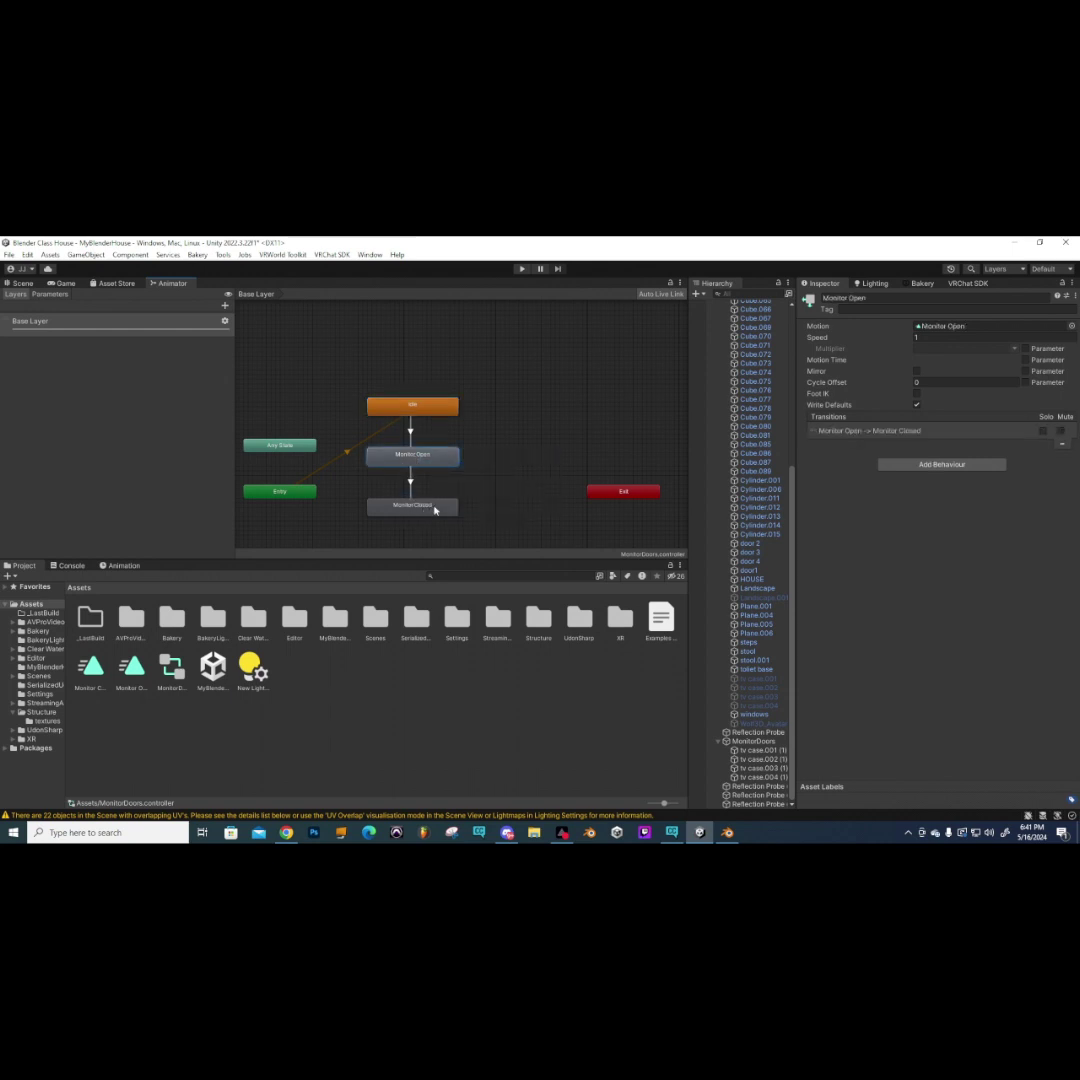
right_click(434, 510)
left_click(462, 518)
left_click(443, 461)
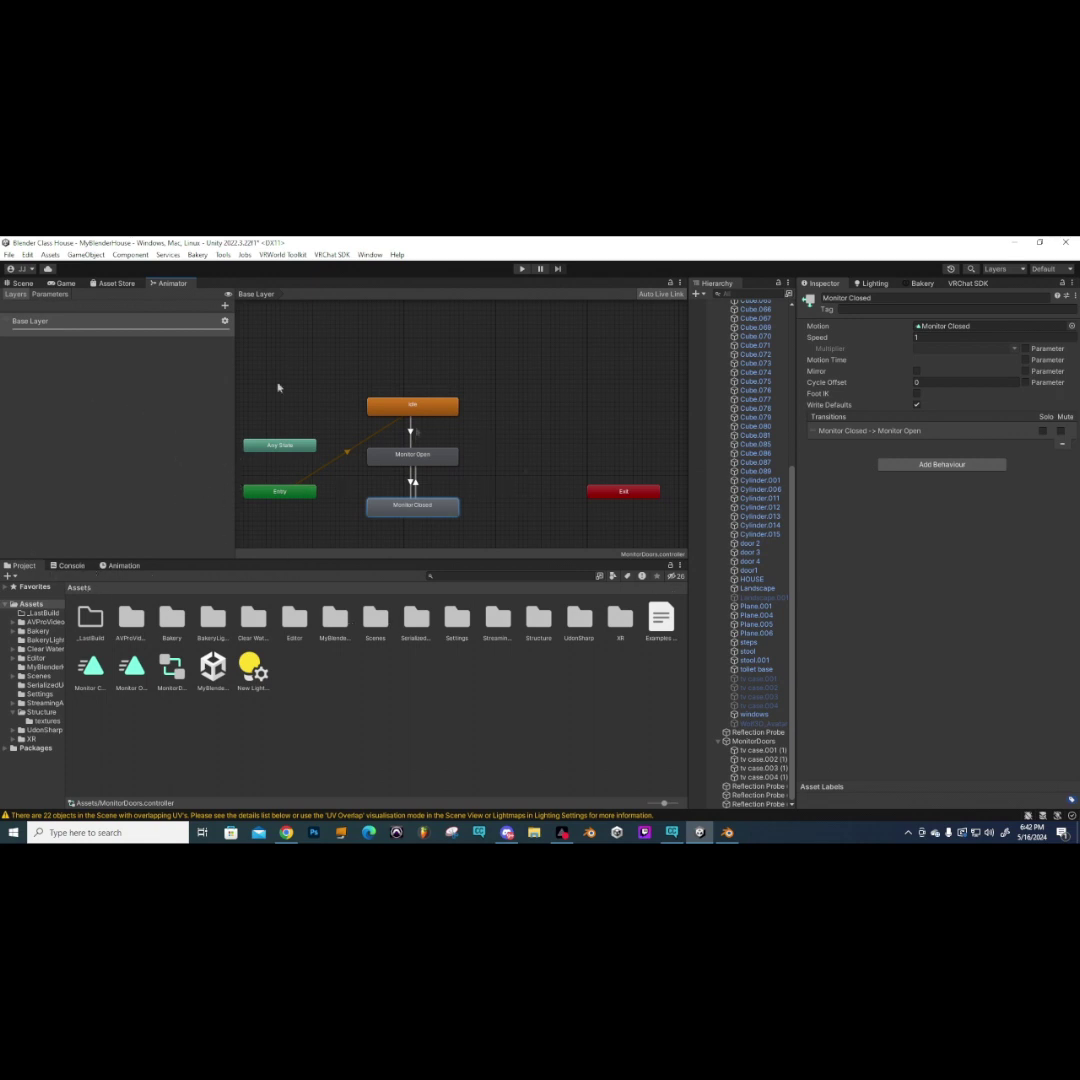
- Back in the Scene view, zoom out to the living room and preview Monitor Open on the monitor
left_click(21, 284)
scroll(420, 440, "down", 3)
scroll(408, 450, "down", 3)
middle_click_drag(408, 450, 295, 498)
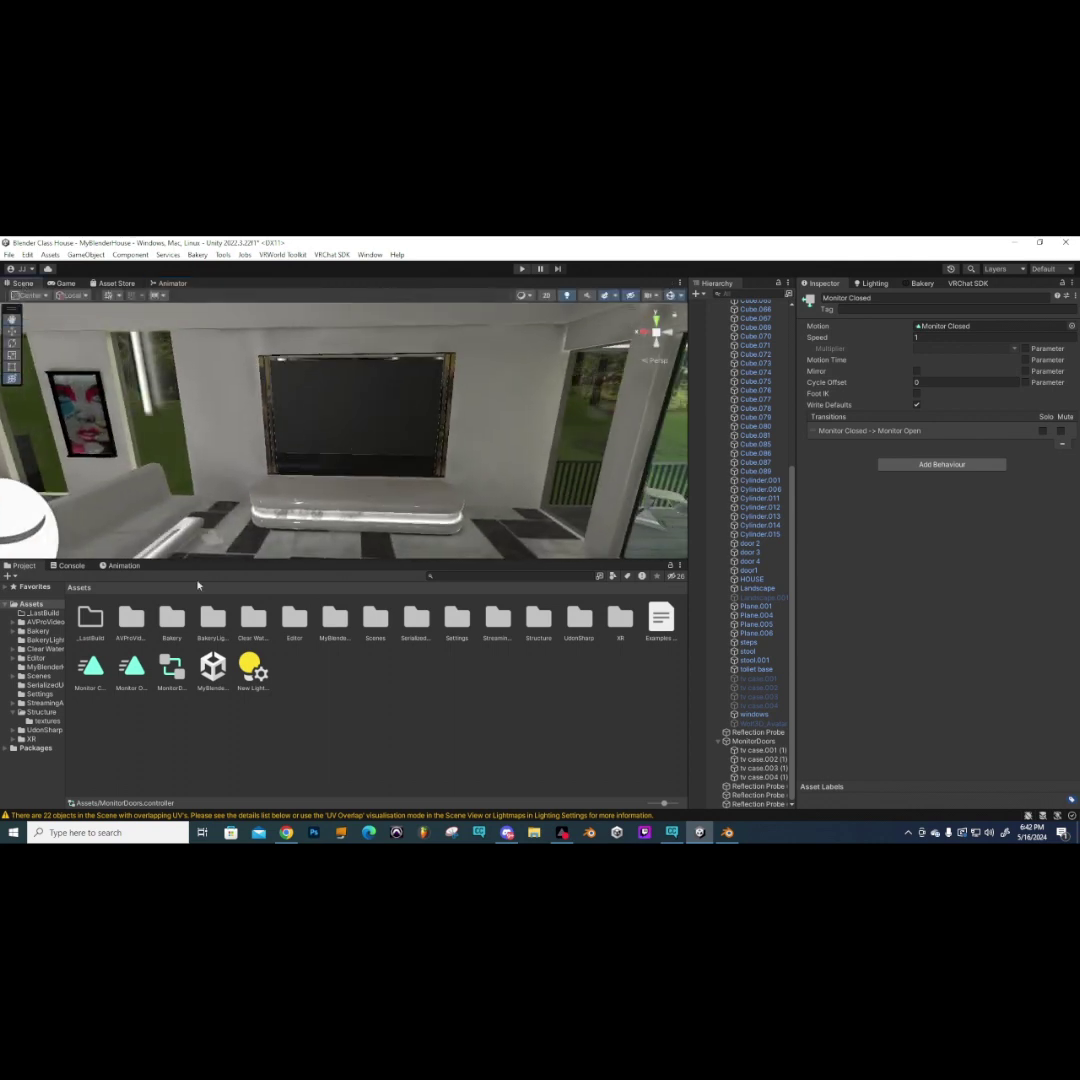
left_click(120, 565)
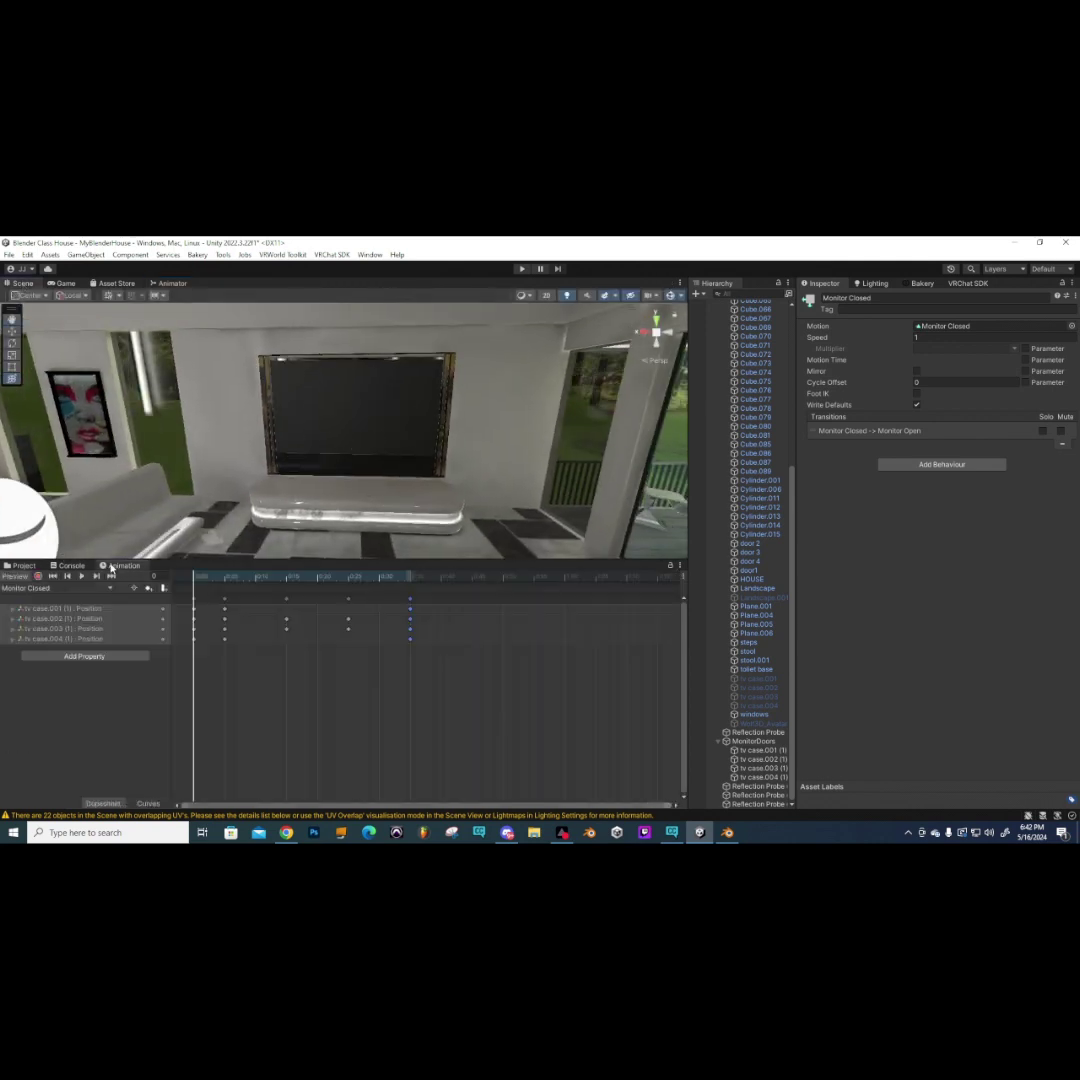
left_click(45, 588)
left_click(42, 612)
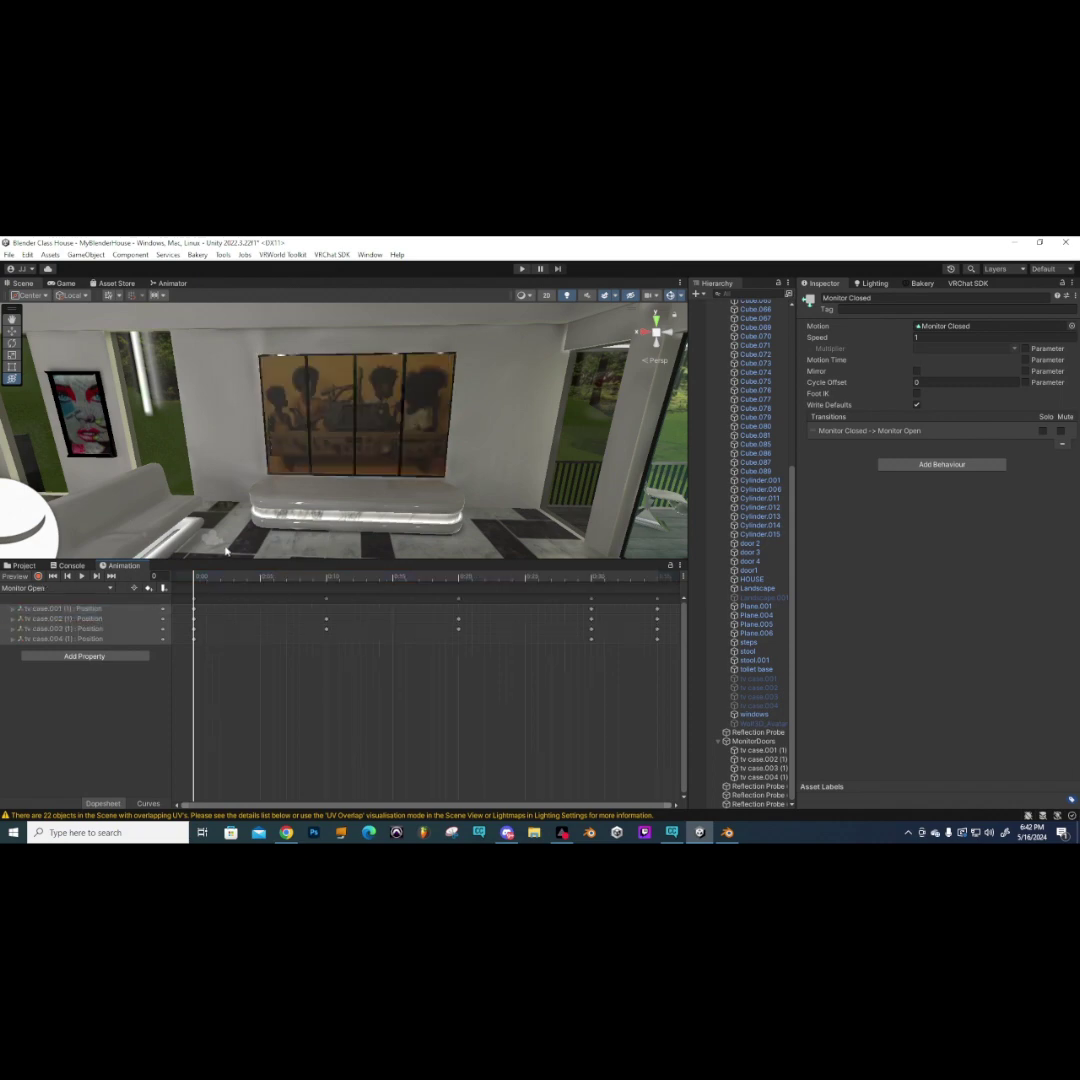
- Pan and tilt the Scene view toward the deck and floor
left_click(24, 566)
scroll(460, 434, "up", 3)
middle_click_drag(463, 434, 277, 443)
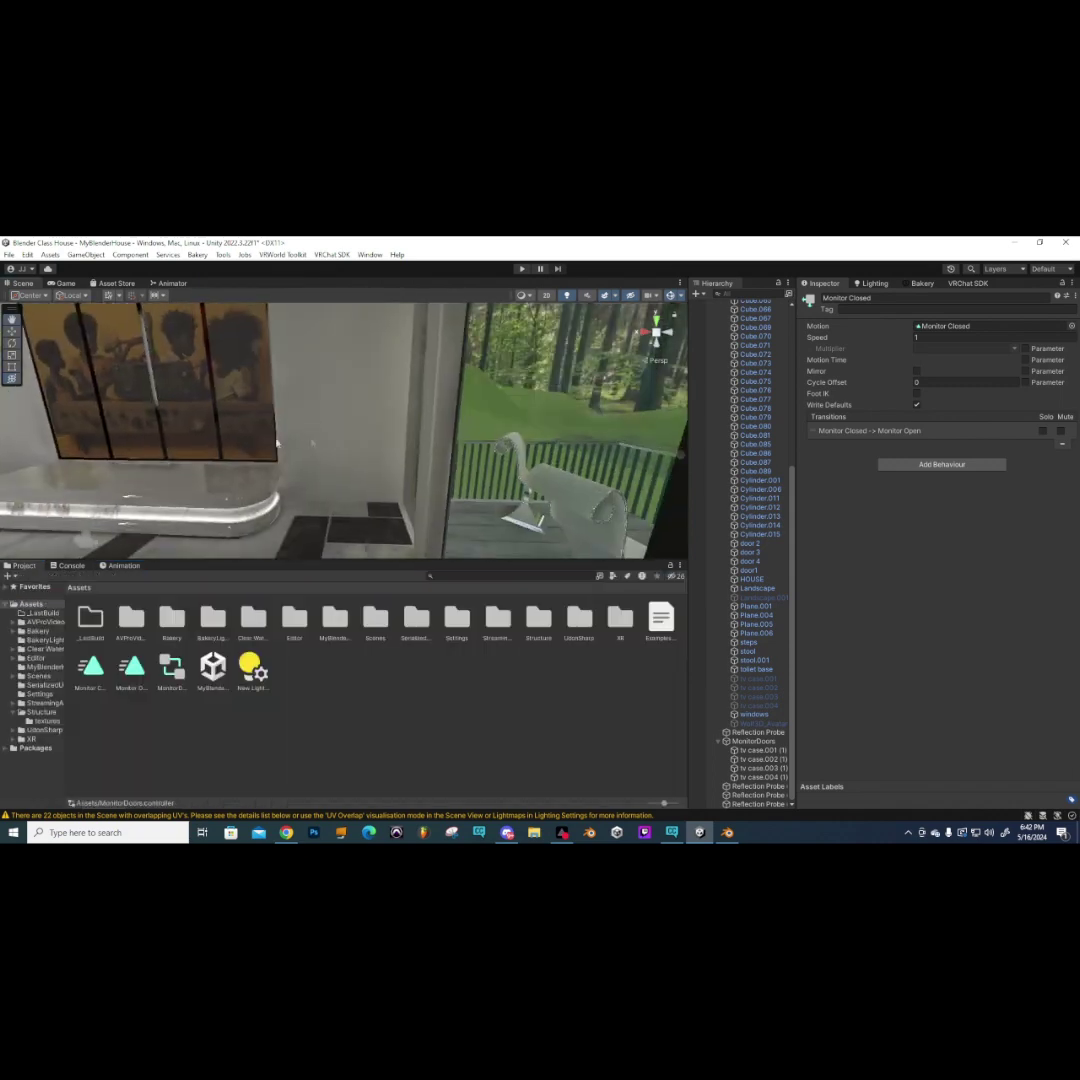
scroll(299, 440, "up", 3)
right_click_drag(299, 439, 203, 423)
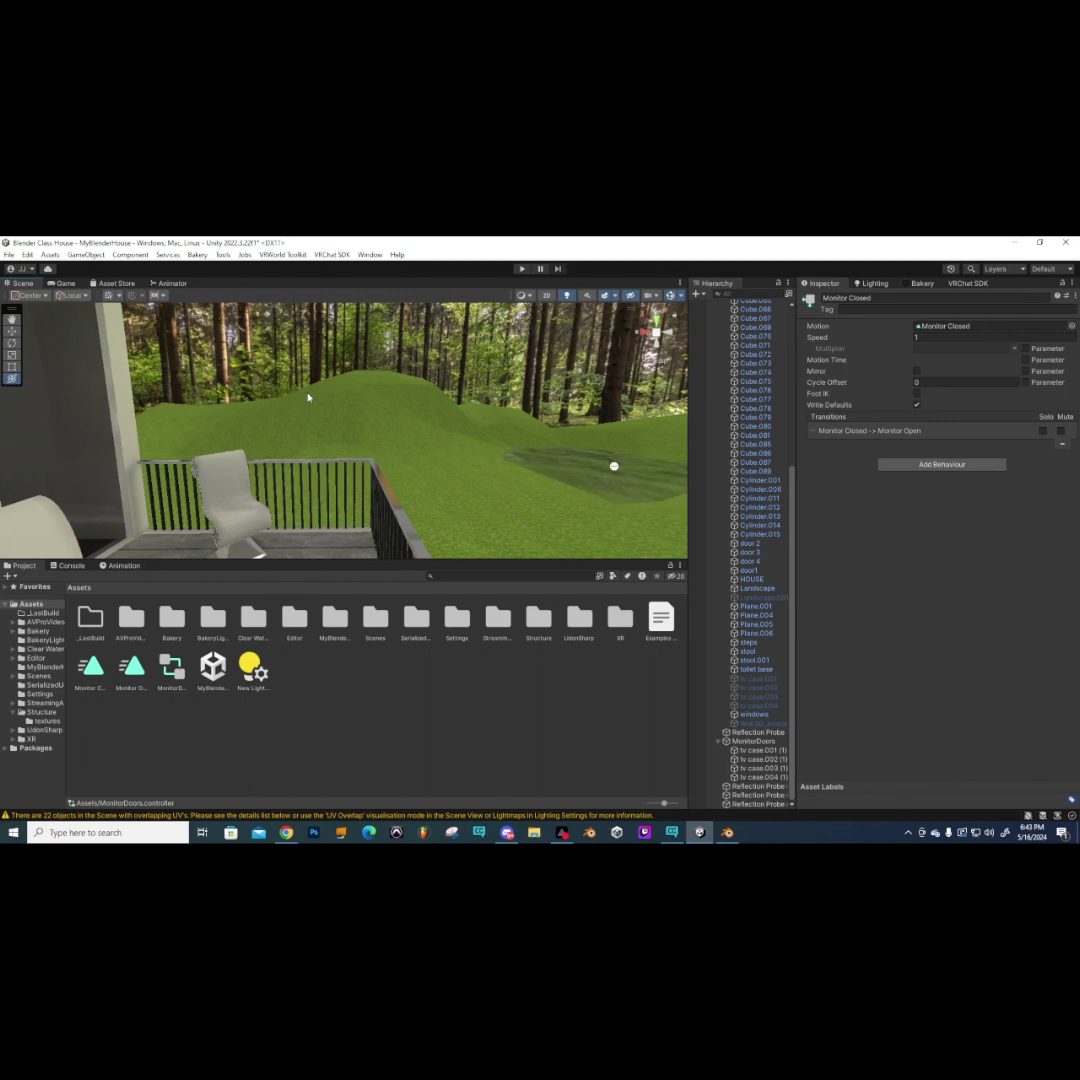
- Add a UI Canvas via GameObject > UI > Canvas and name it Canvas-Monitor
left_click(96, 256)
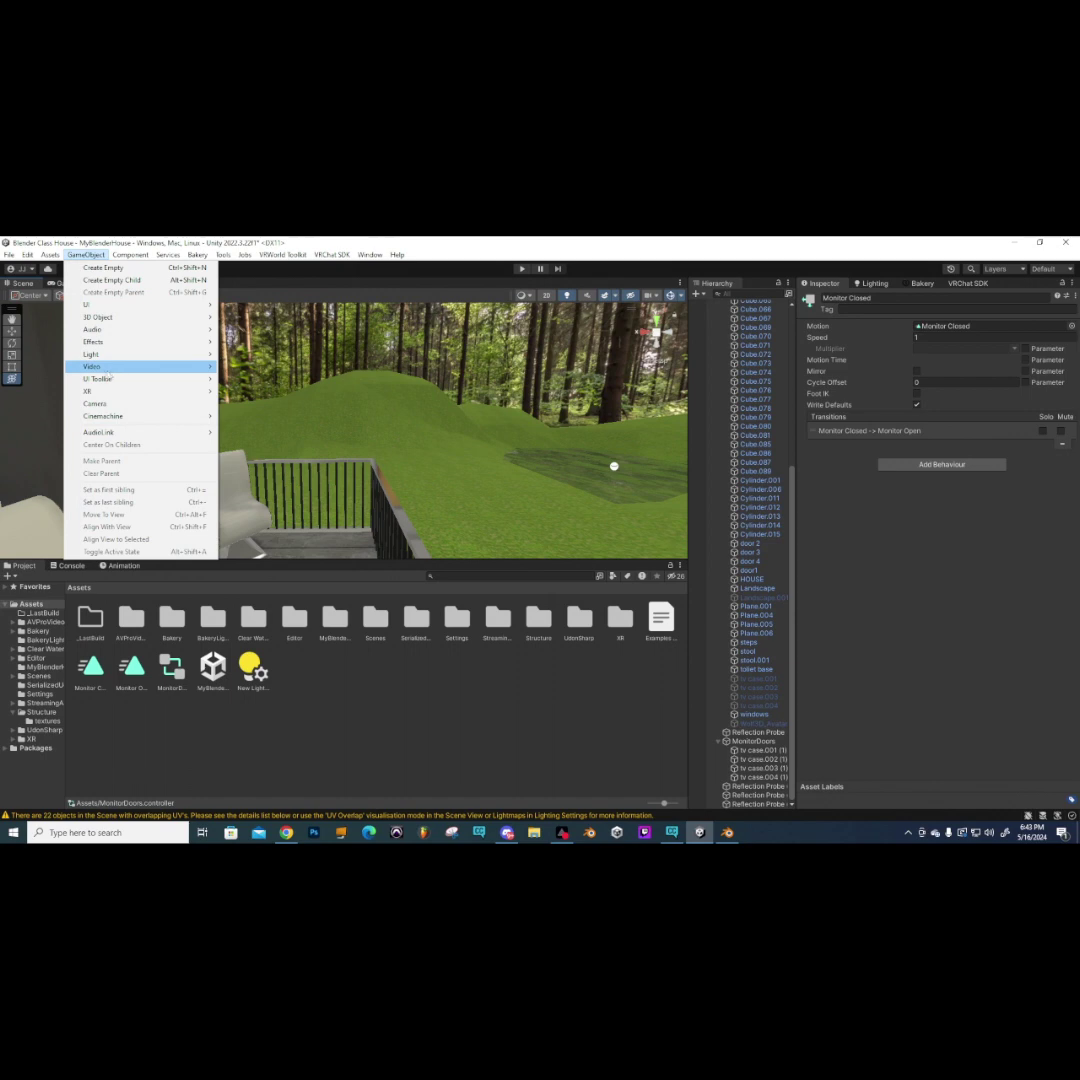
mouse_move(90, 304)
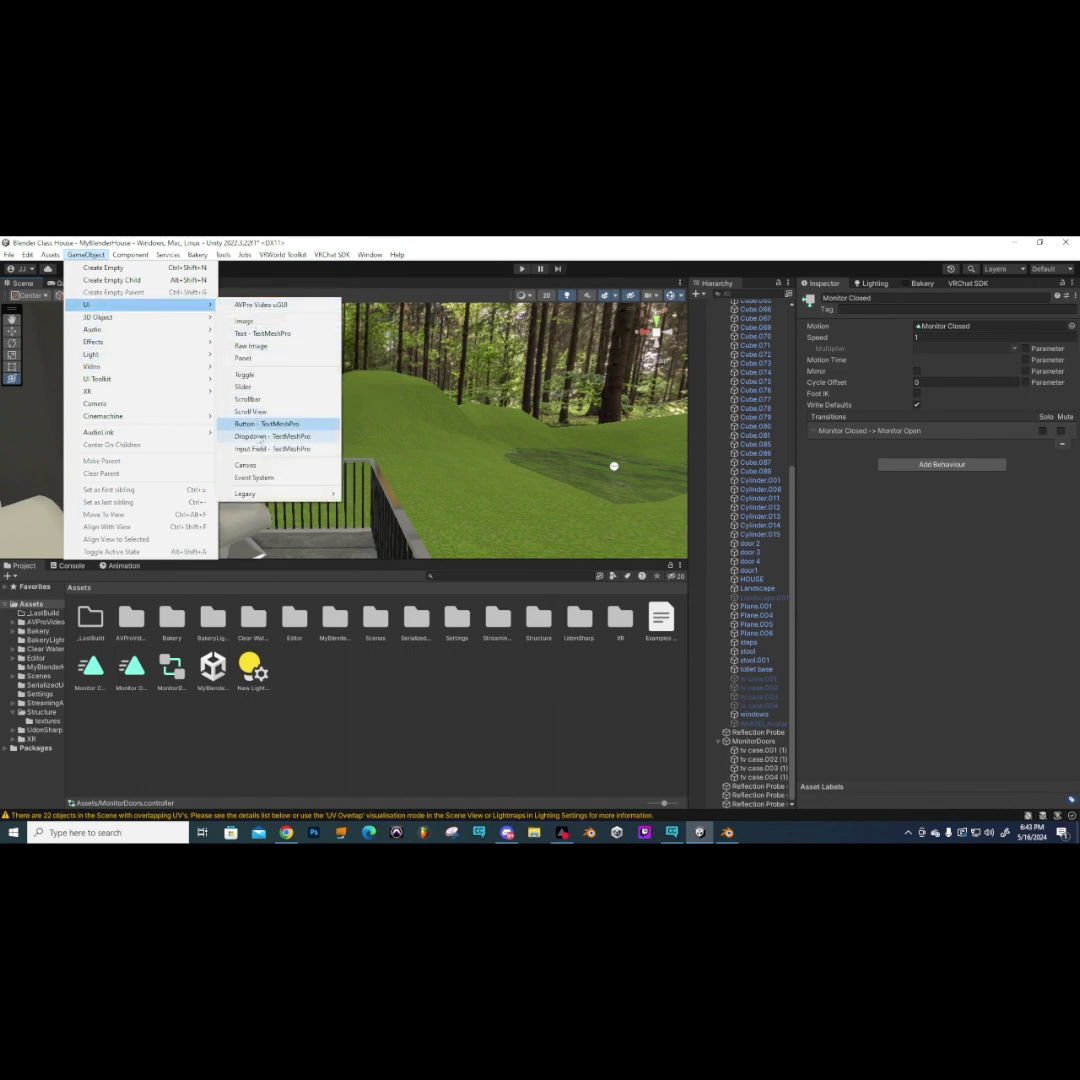
left_click(245, 465)
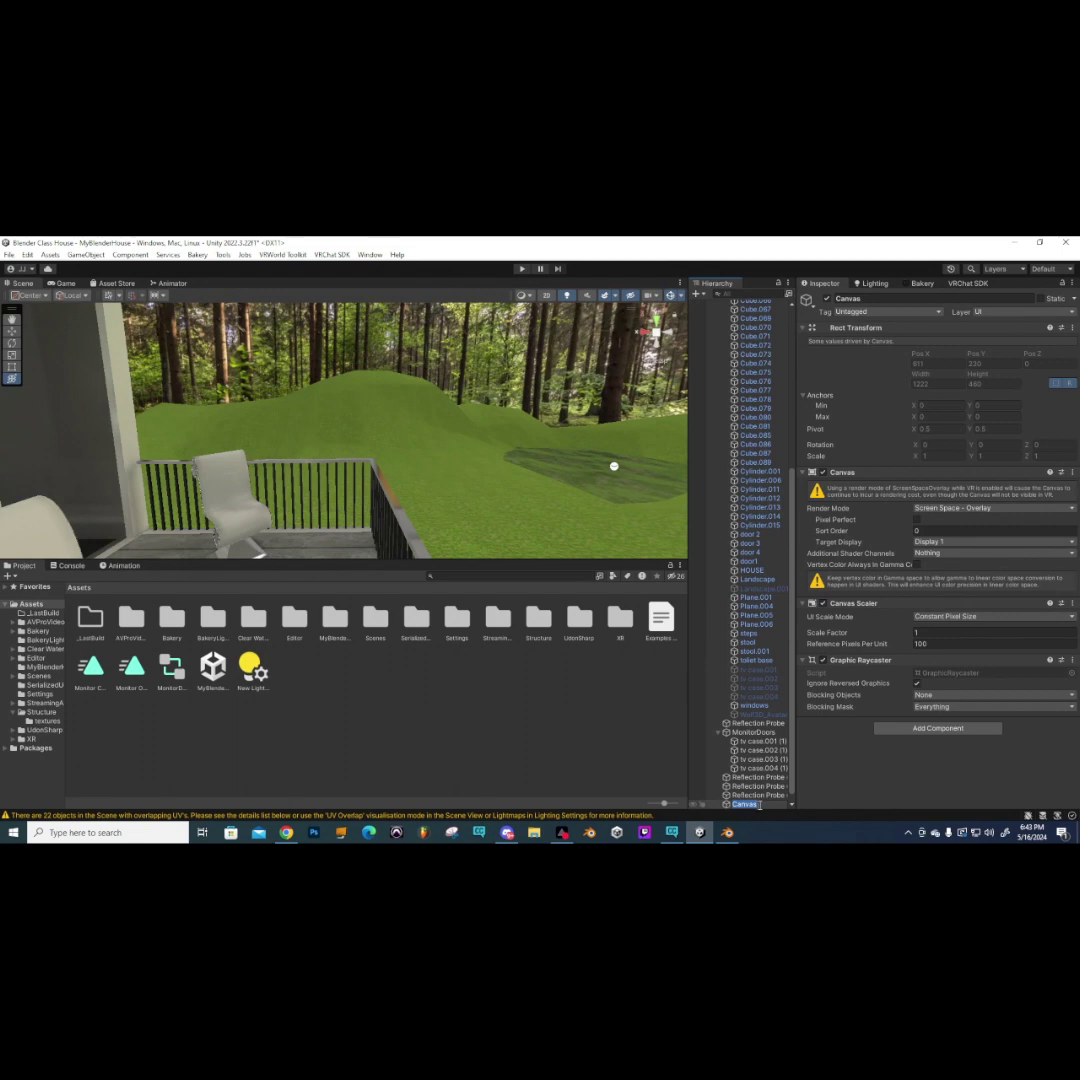
key("Return")
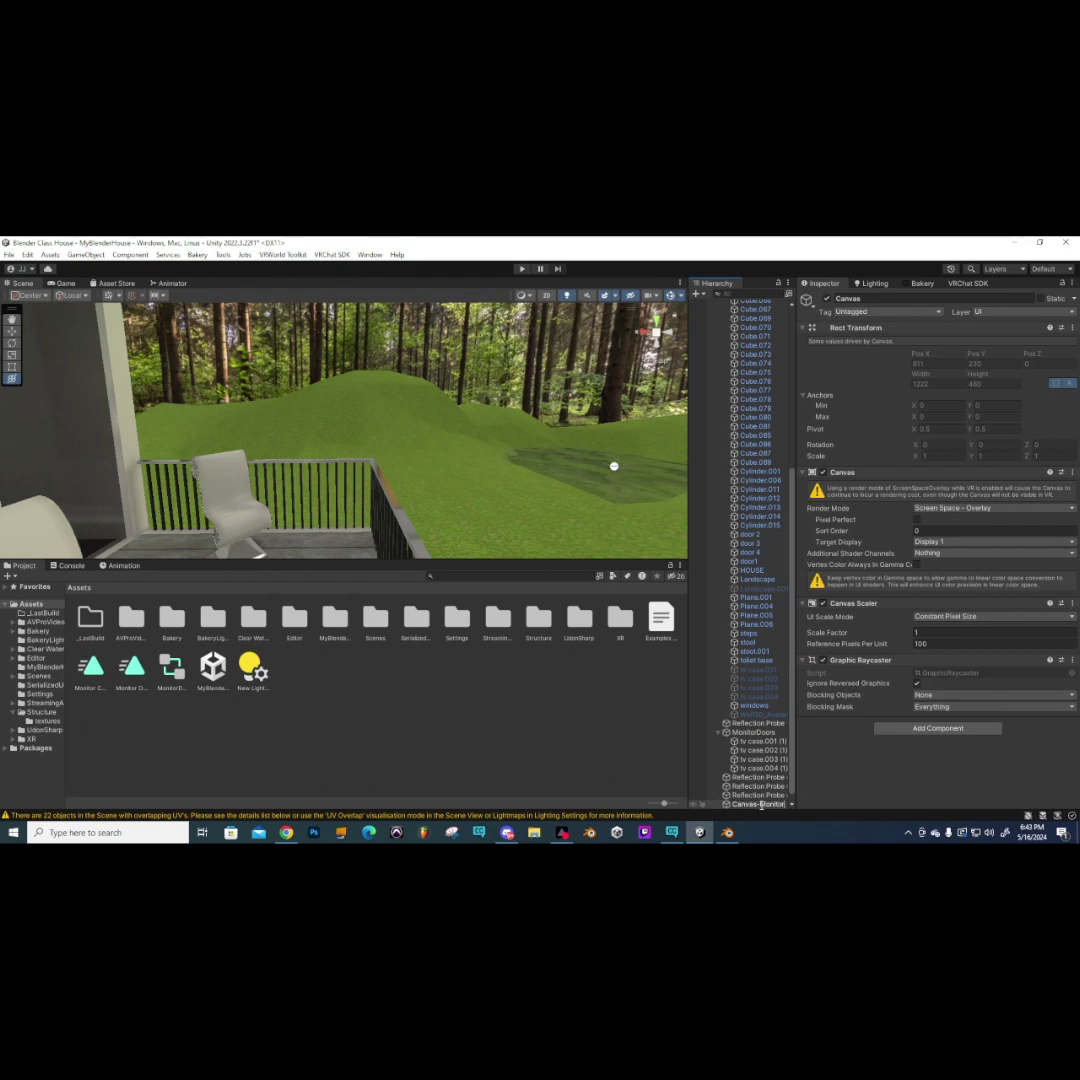
key("Return")
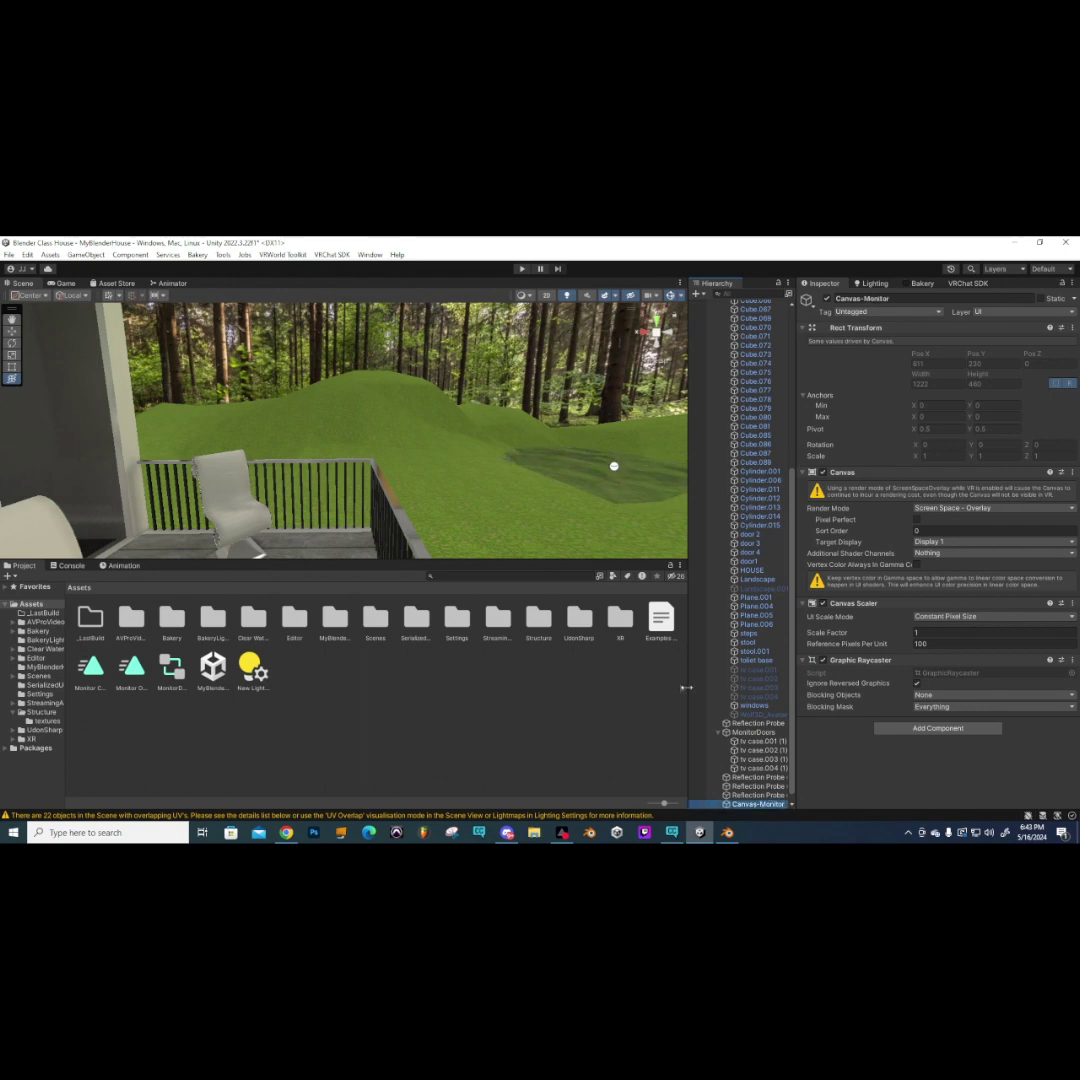
- Collapse house class and MonitorDoors in the Hierarchy, then open the canvas Layer dropdown
scroll(745, 420, "up", 10)
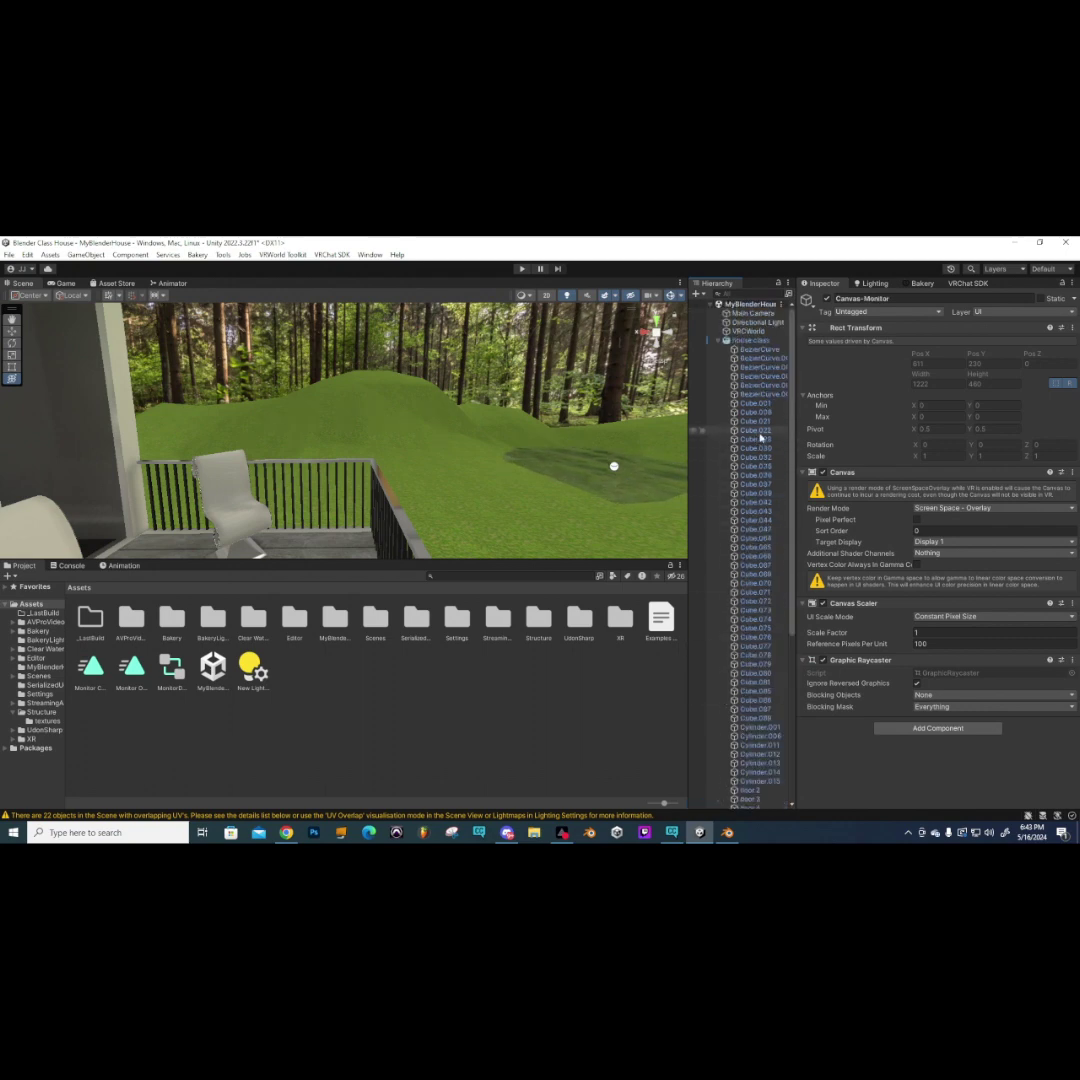
left_click(719, 341)
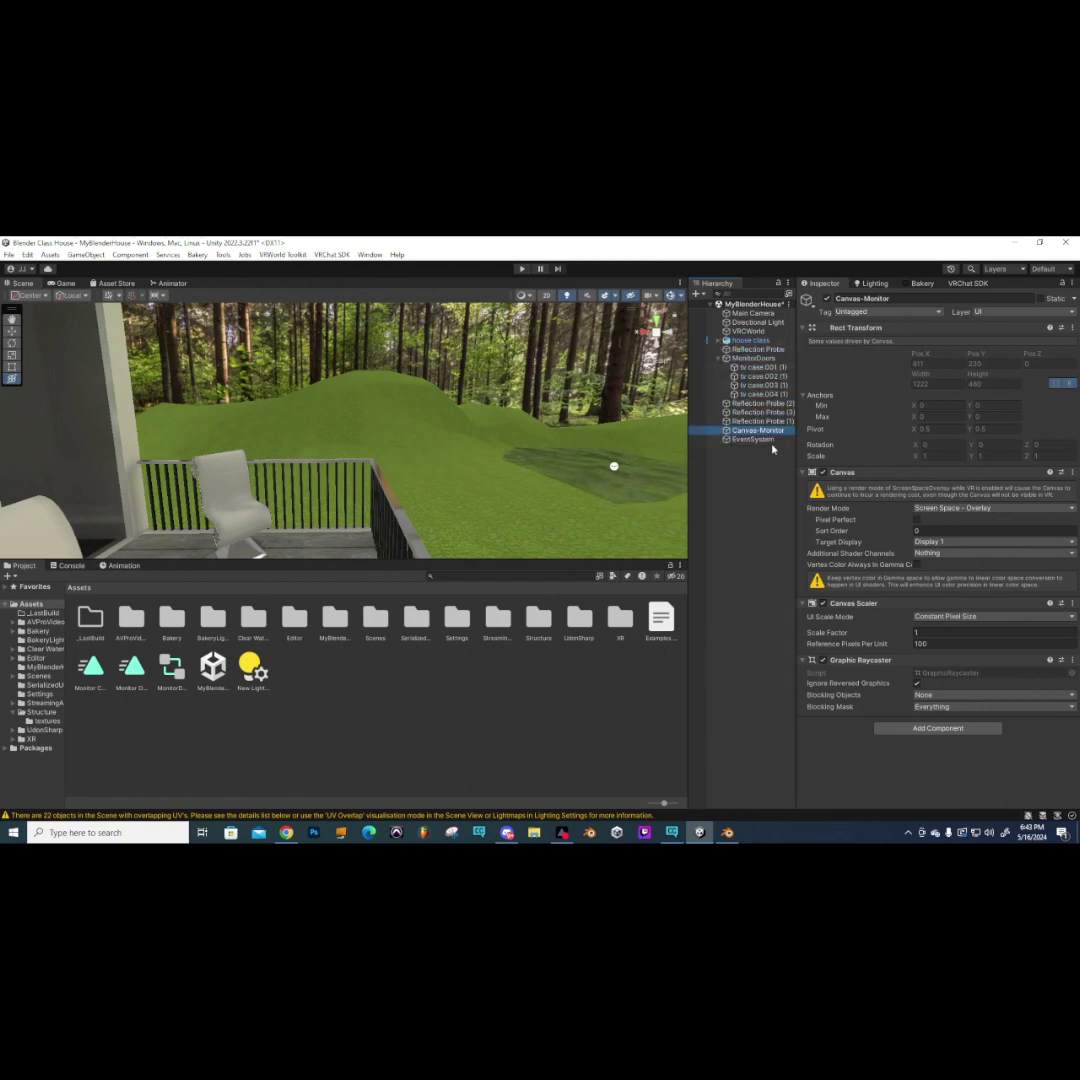
left_click(719, 358)
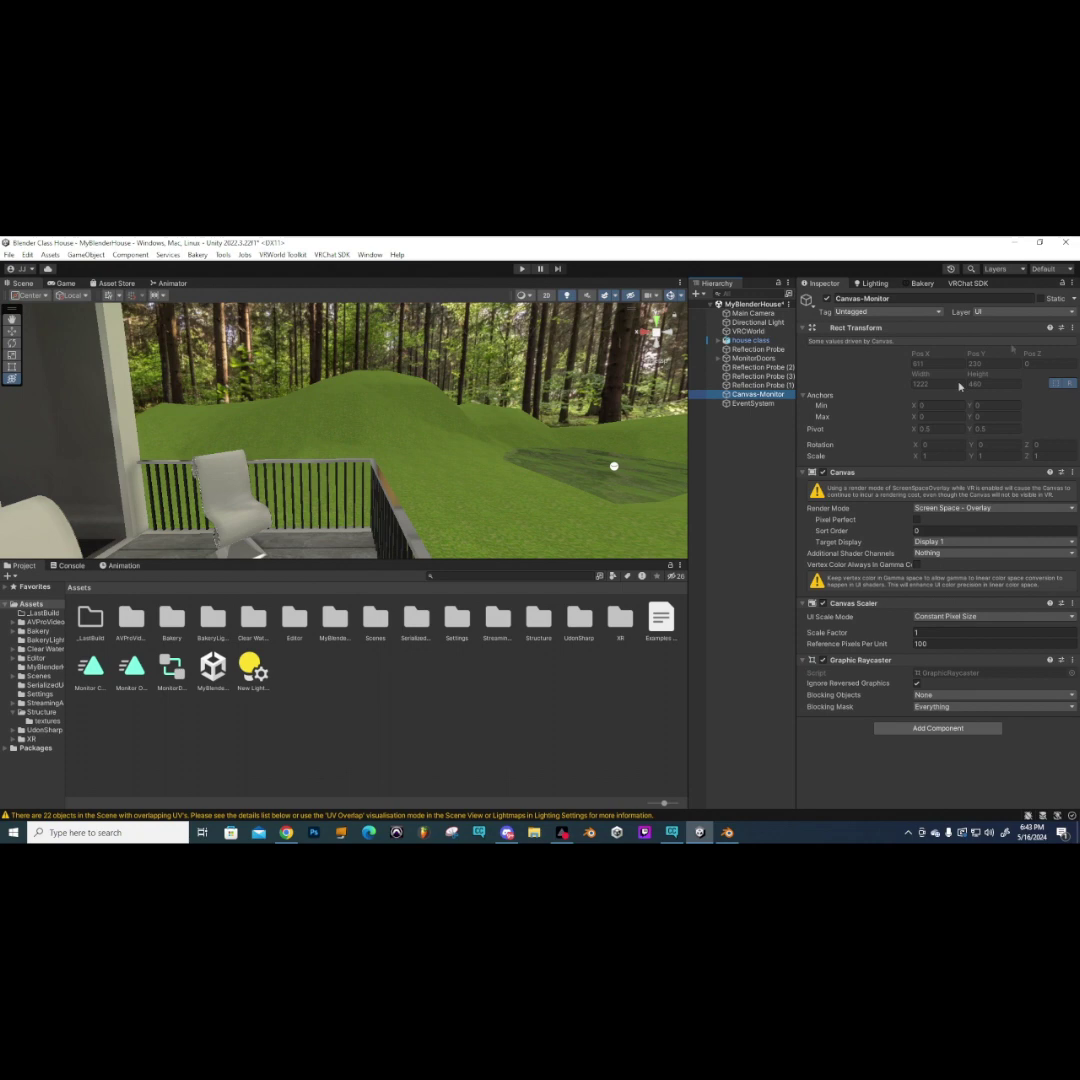
left_click(989, 316)
- Put Canvas-Monitor on the Default layer with Render Mode set to World Space
left_click(985, 328)
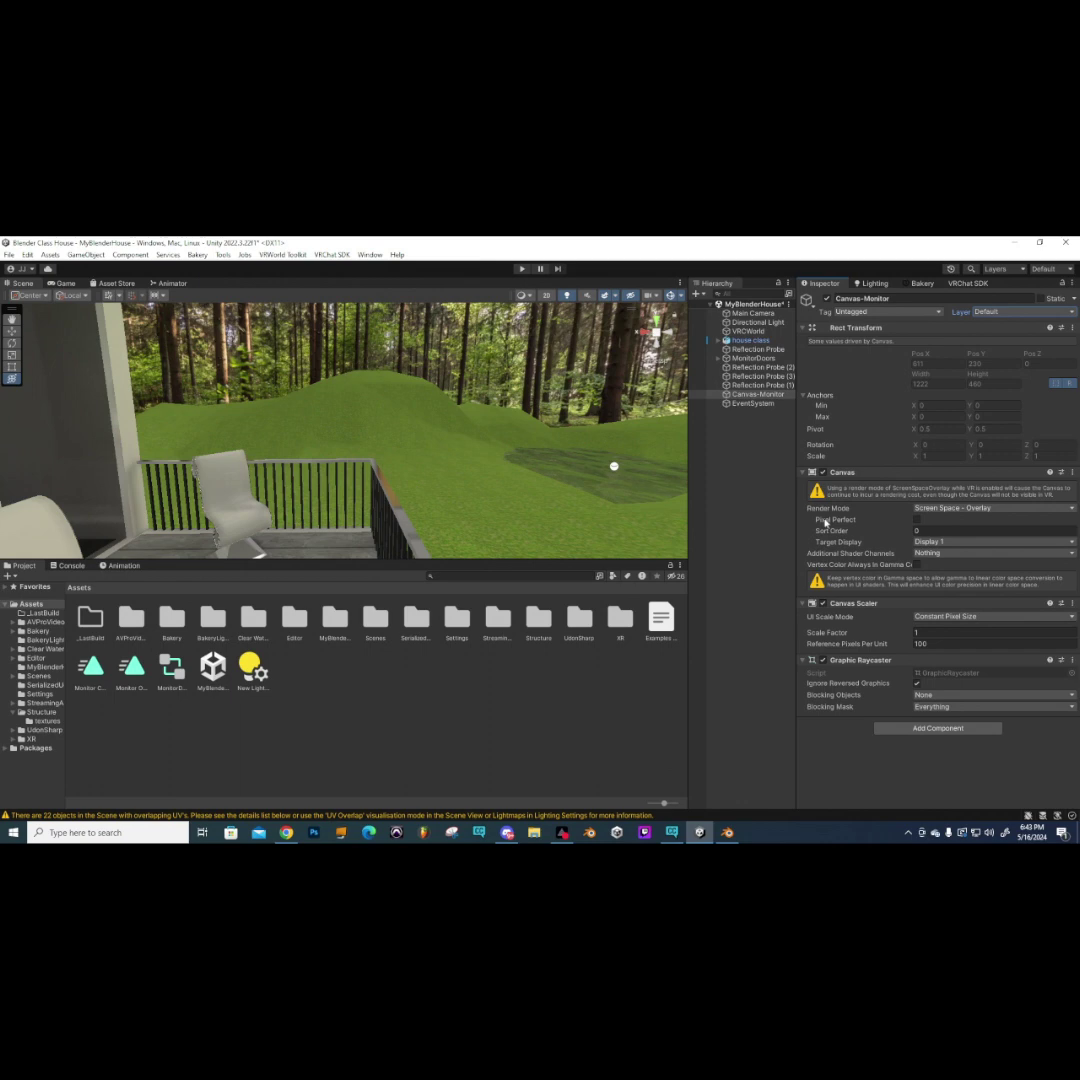
left_click(950, 508)
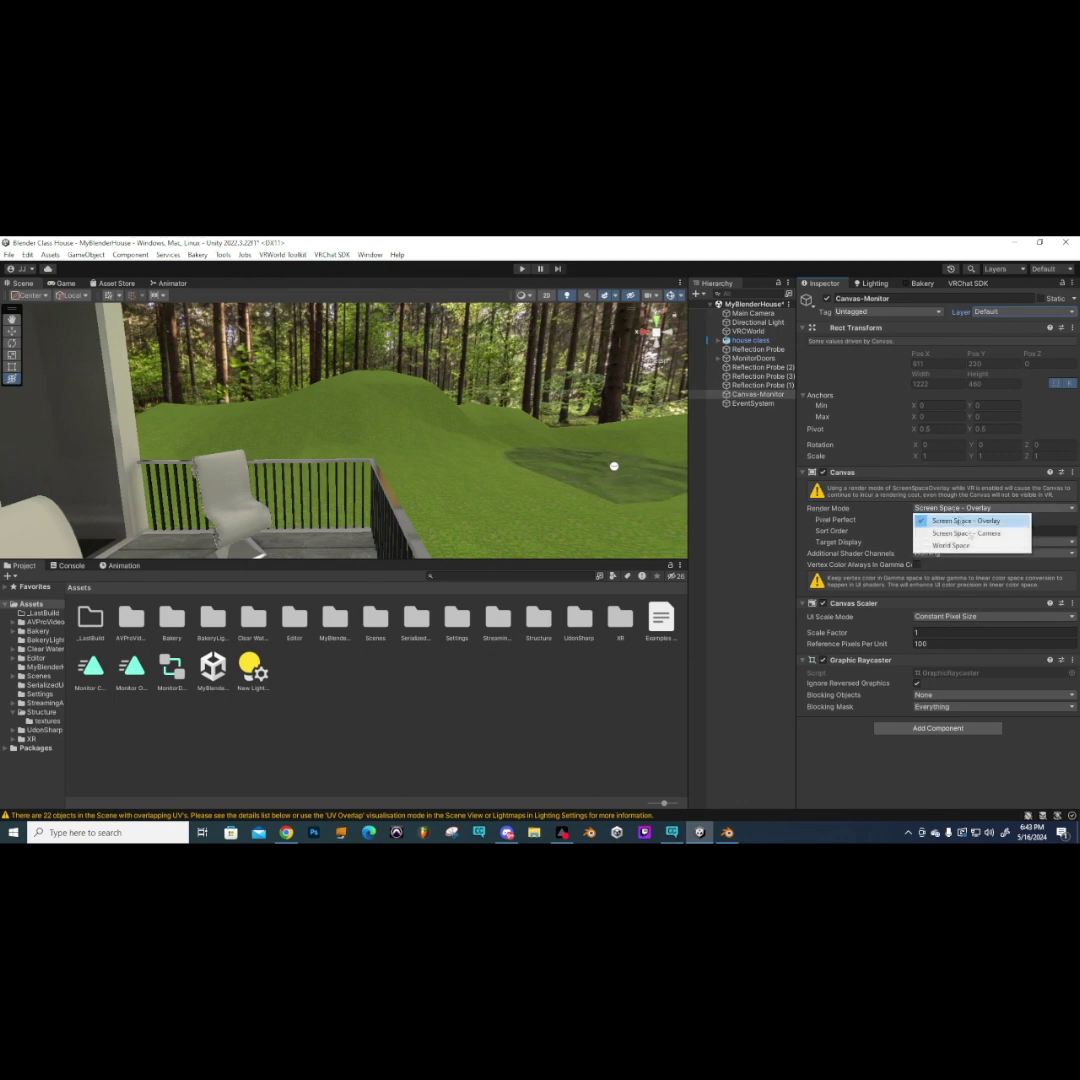
left_click(966, 546)
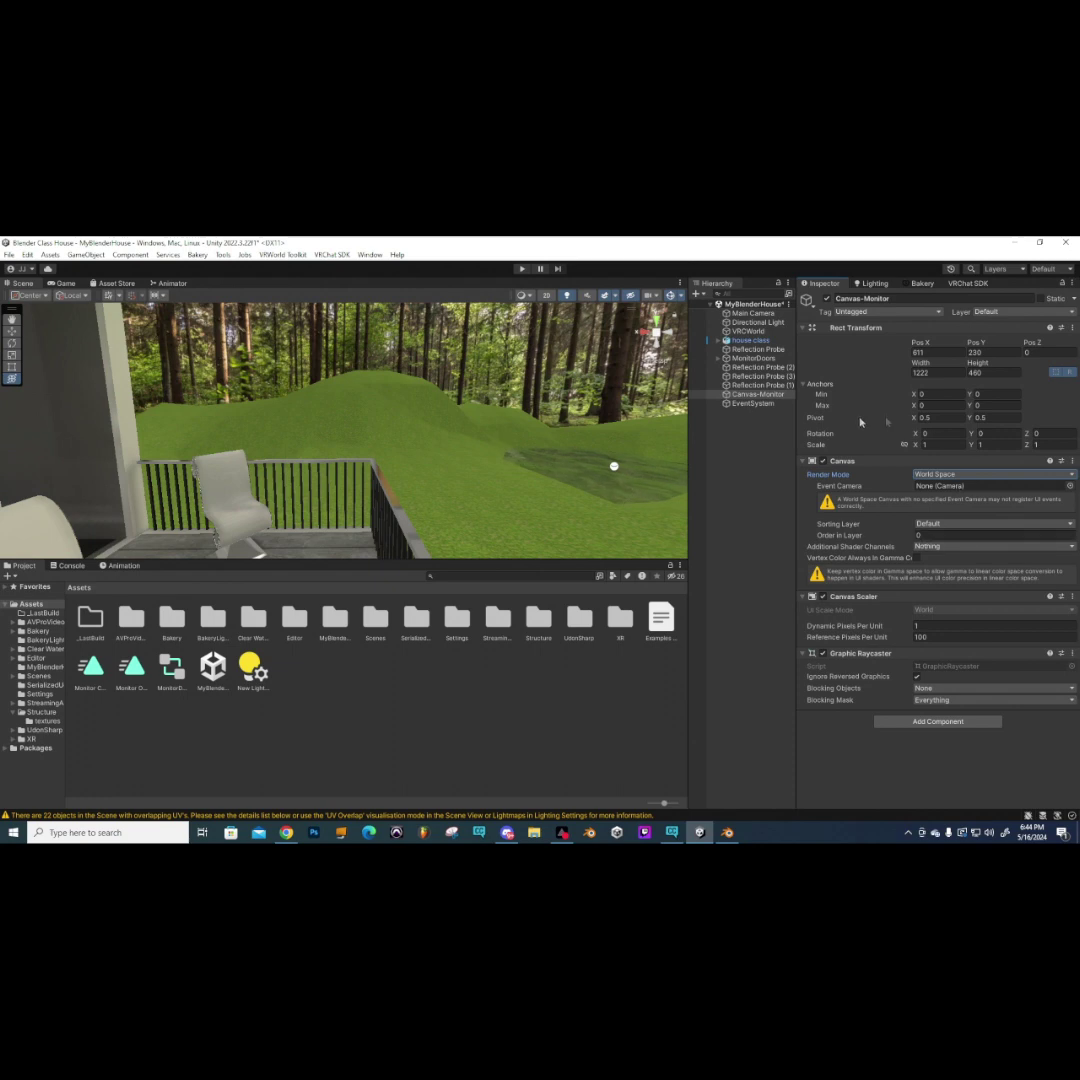
- Add a VRC UI Shape component to Canvas-Monitor
left_click(922, 727)
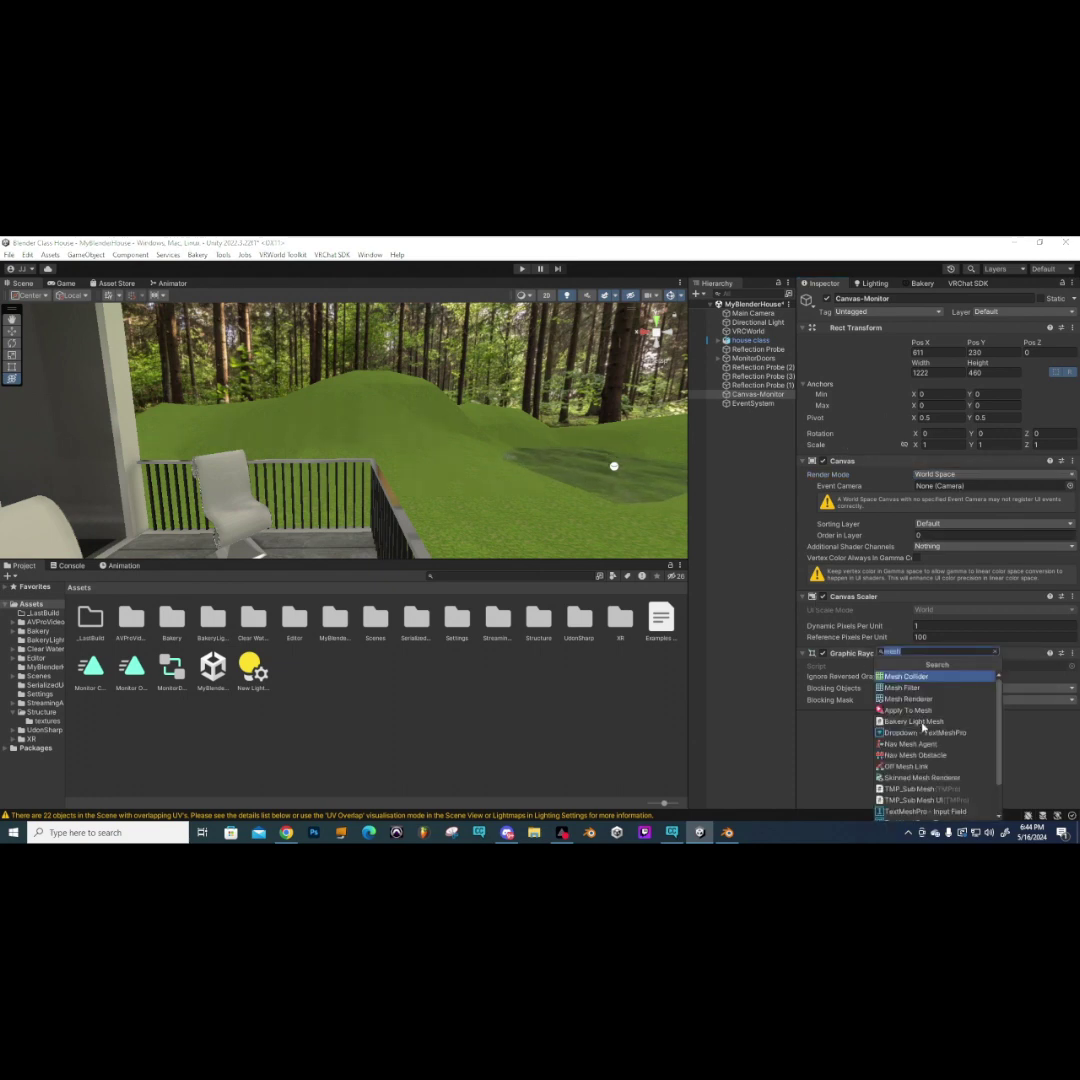
left_click(1034, 743)
left_click(938, 728)
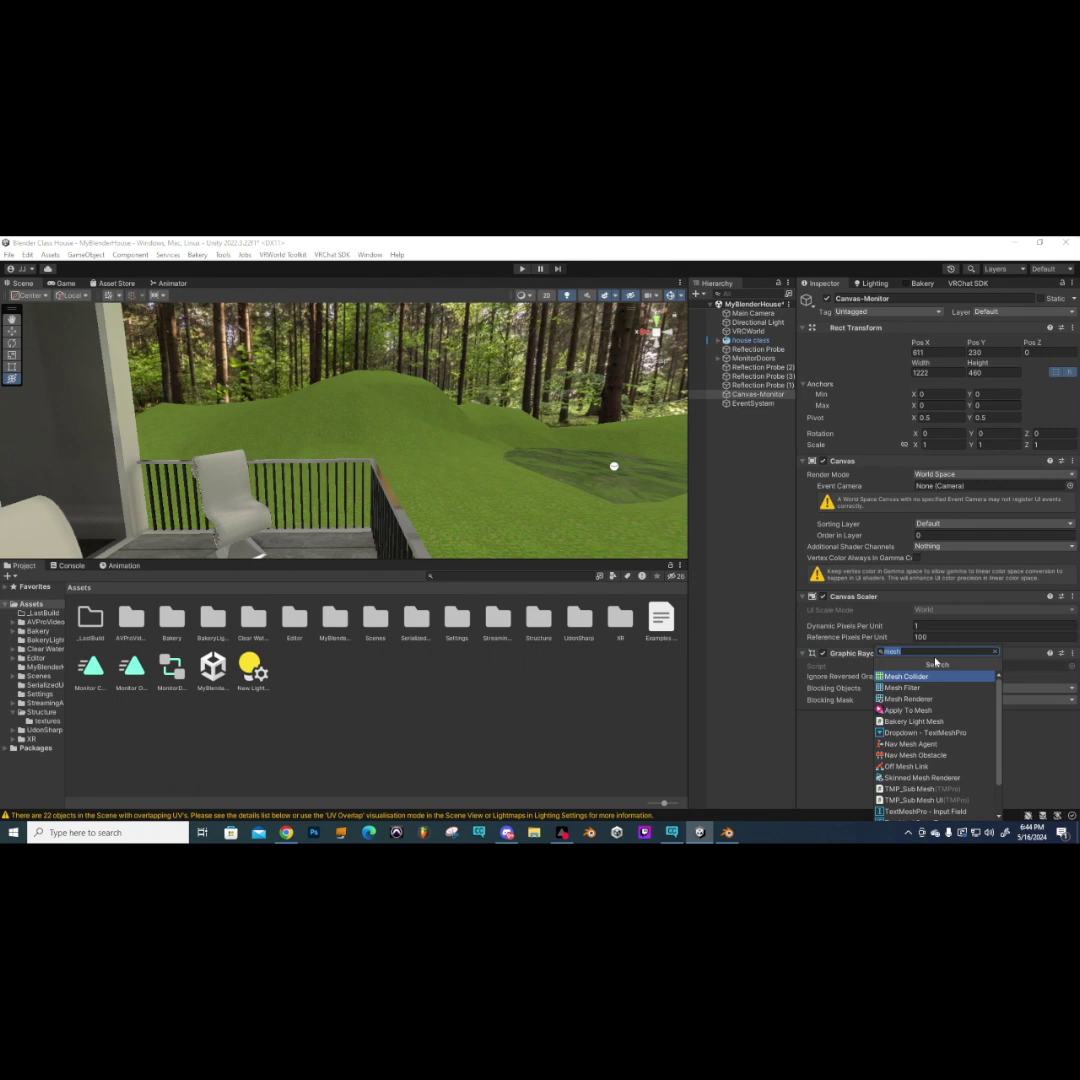
type("vrc")
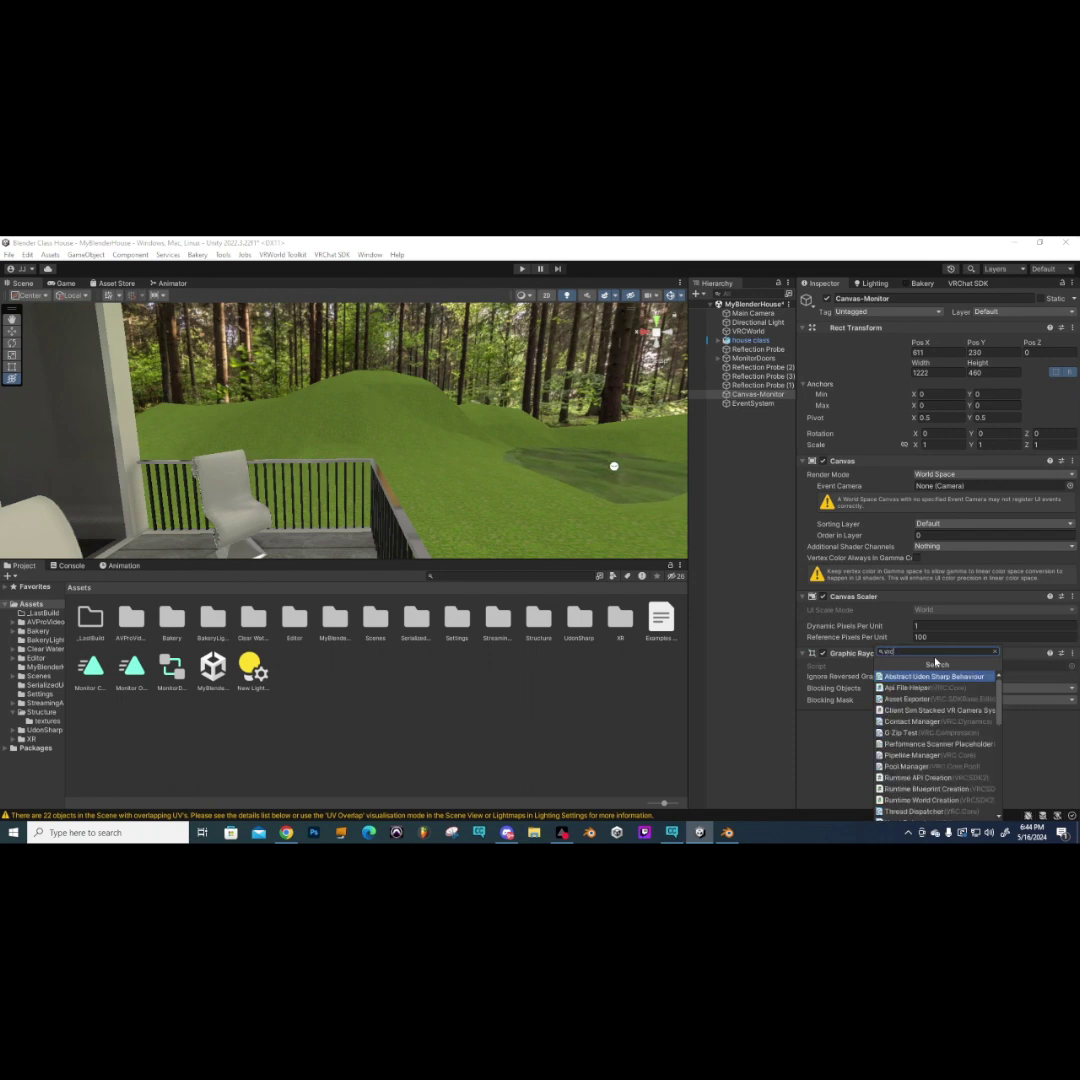
type("ui")
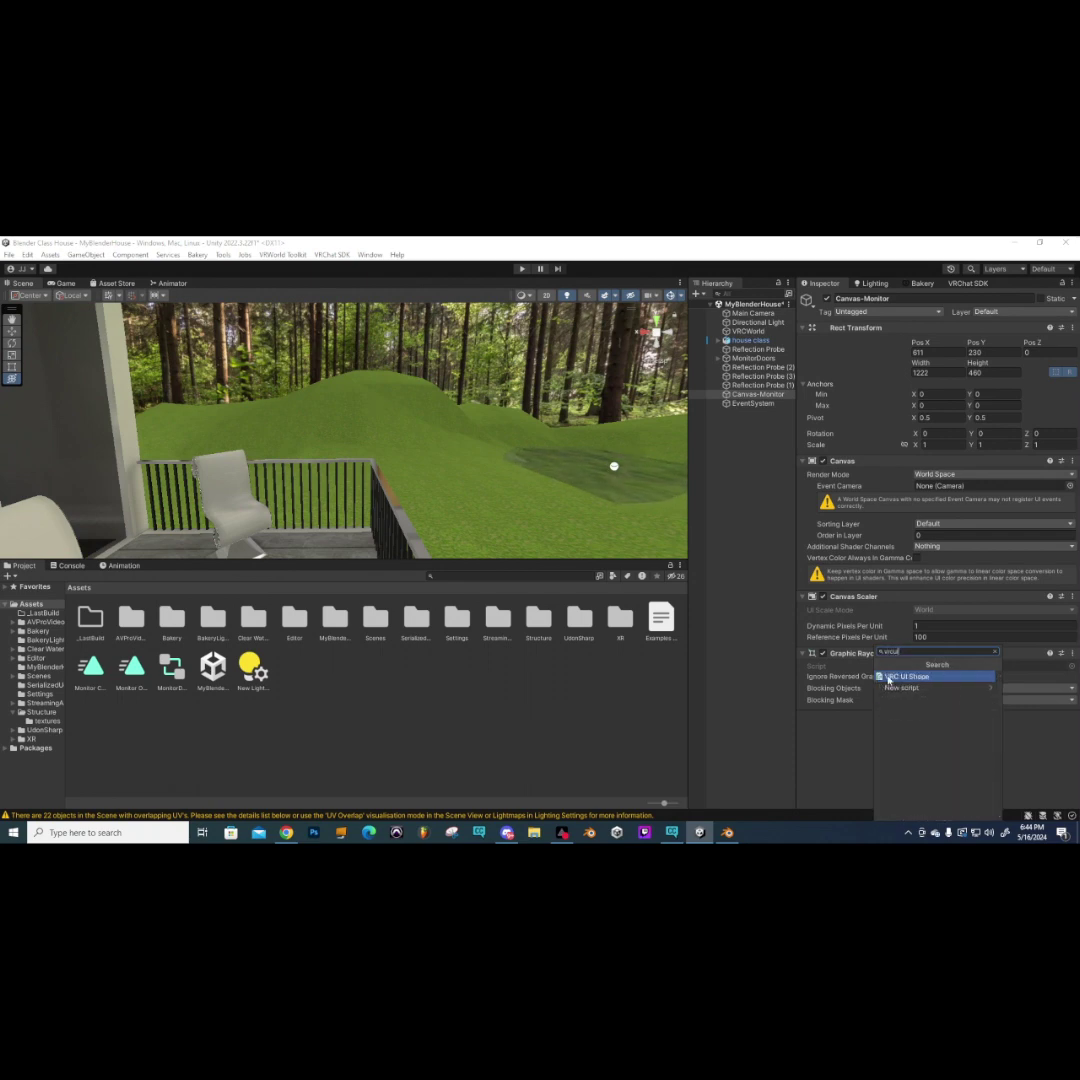
left_click(910, 677)
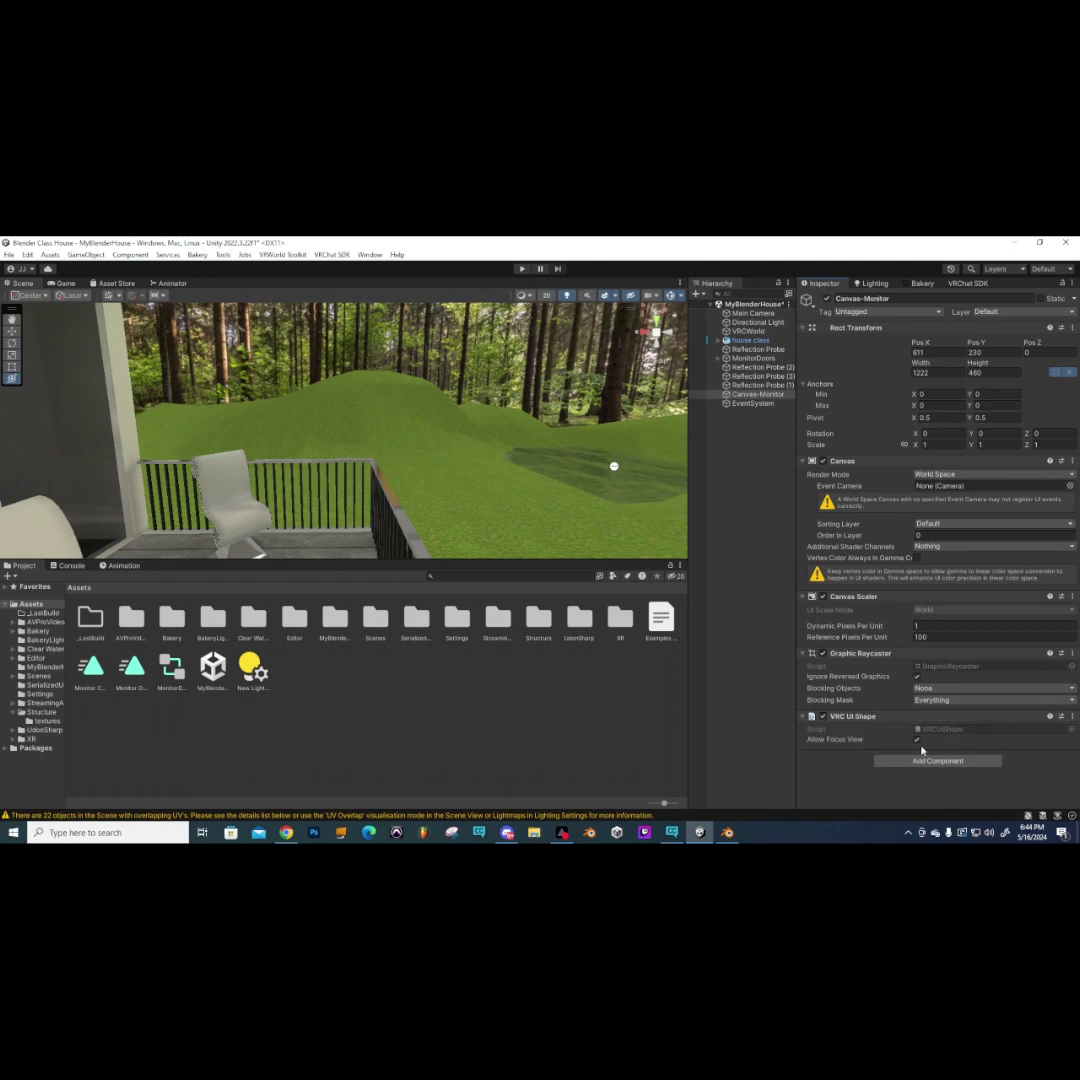
- Add a Box Collider to the canvas, then remove it again
left_click(938, 761)
type("b")
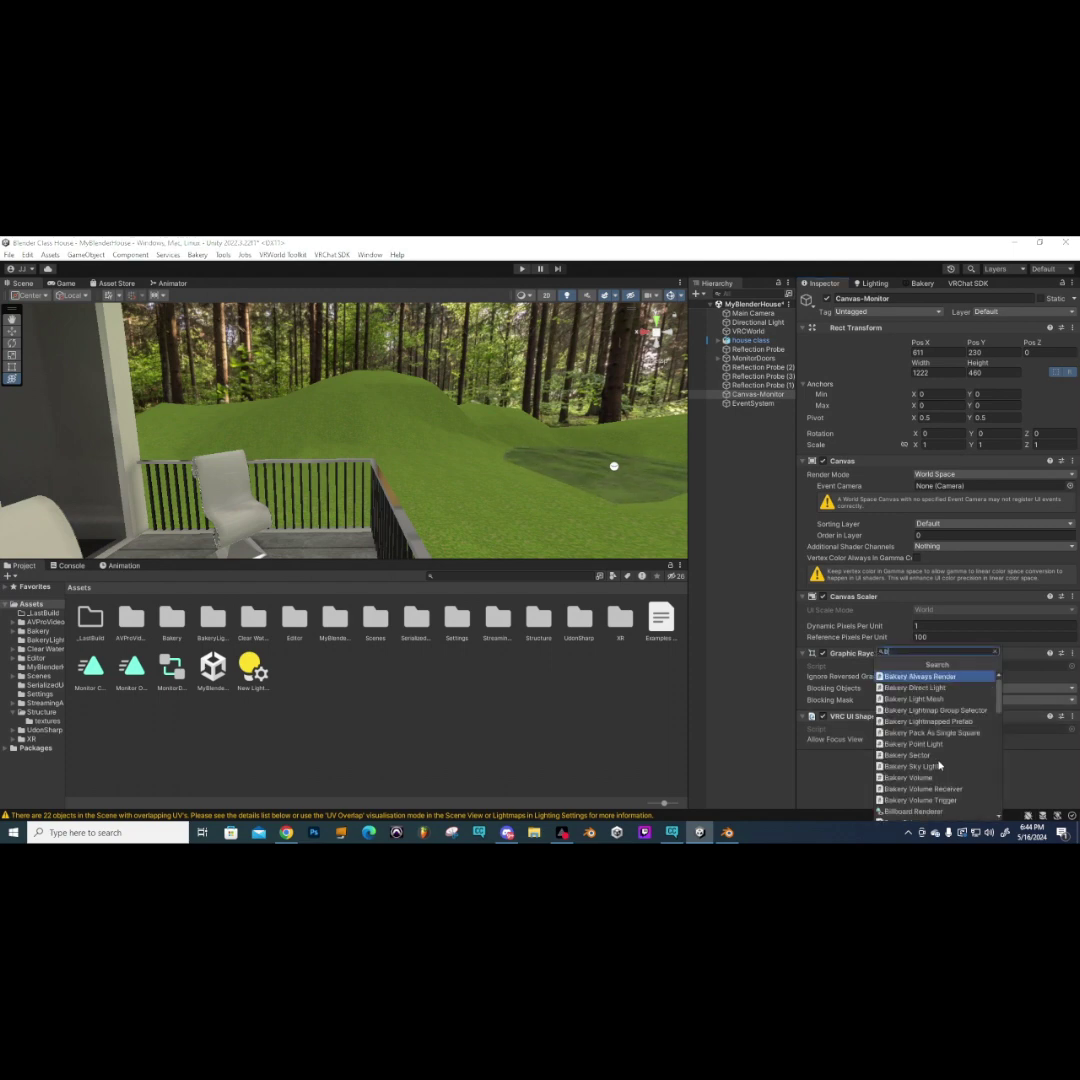
type("ox")
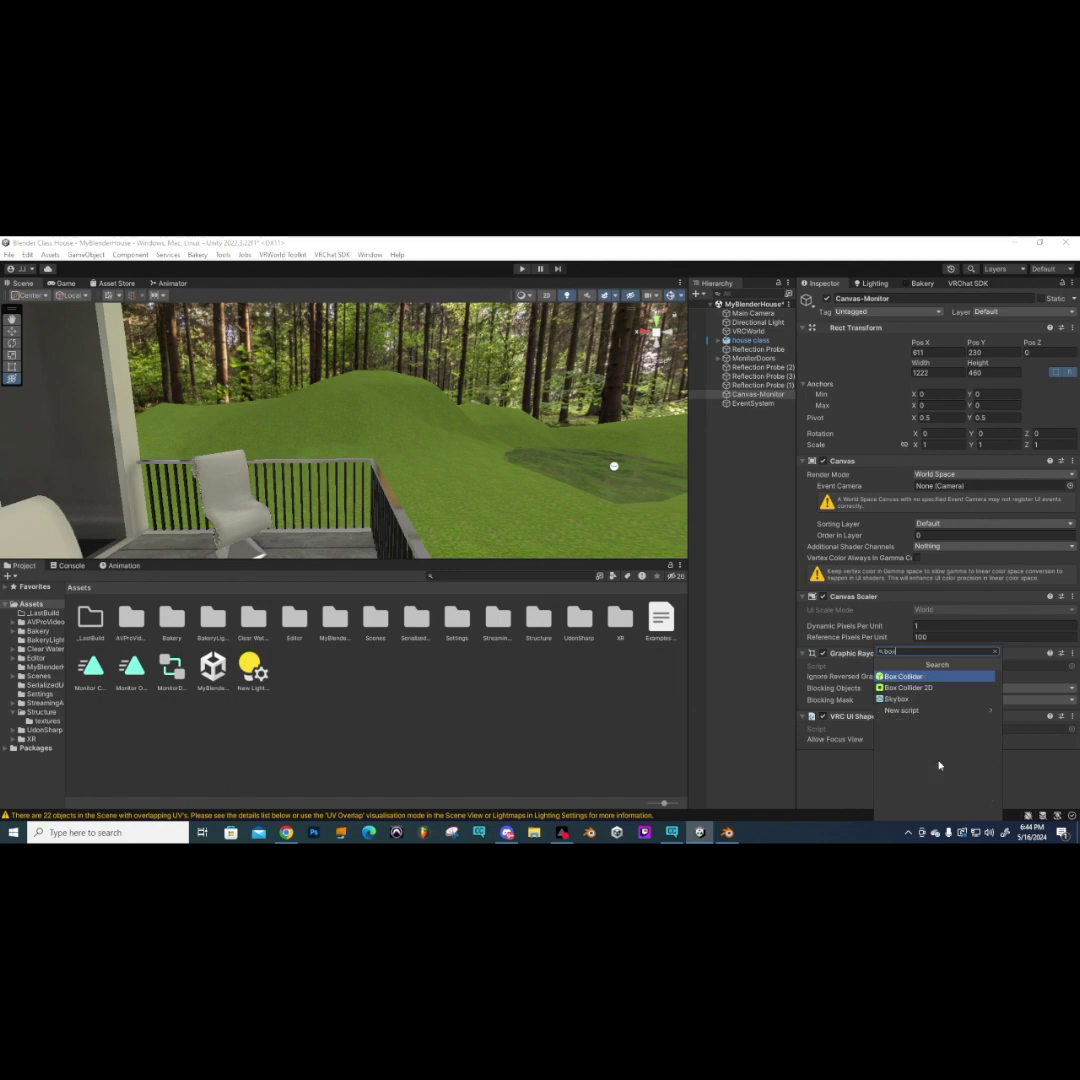
left_click(903, 676)
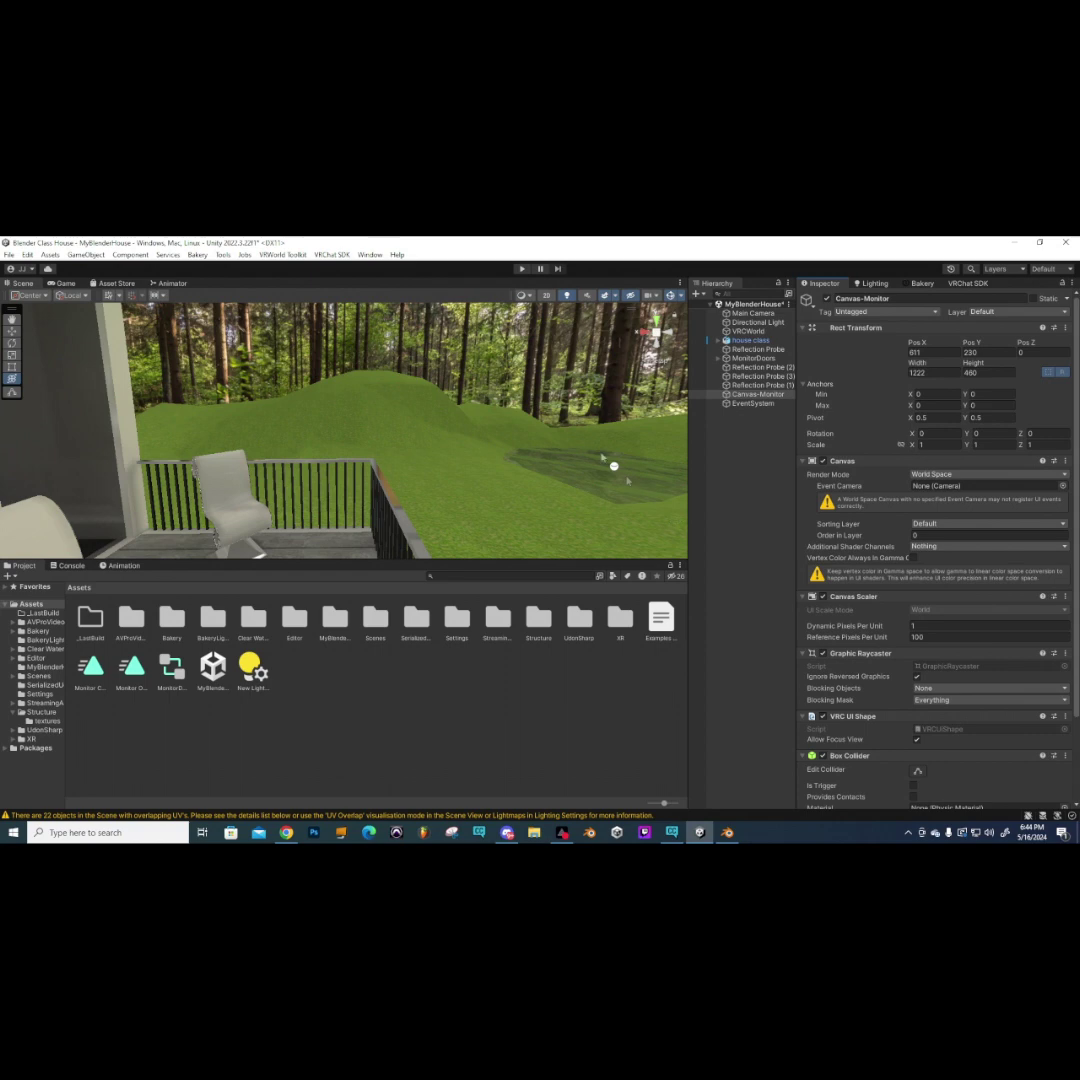
left_click(1065, 717)
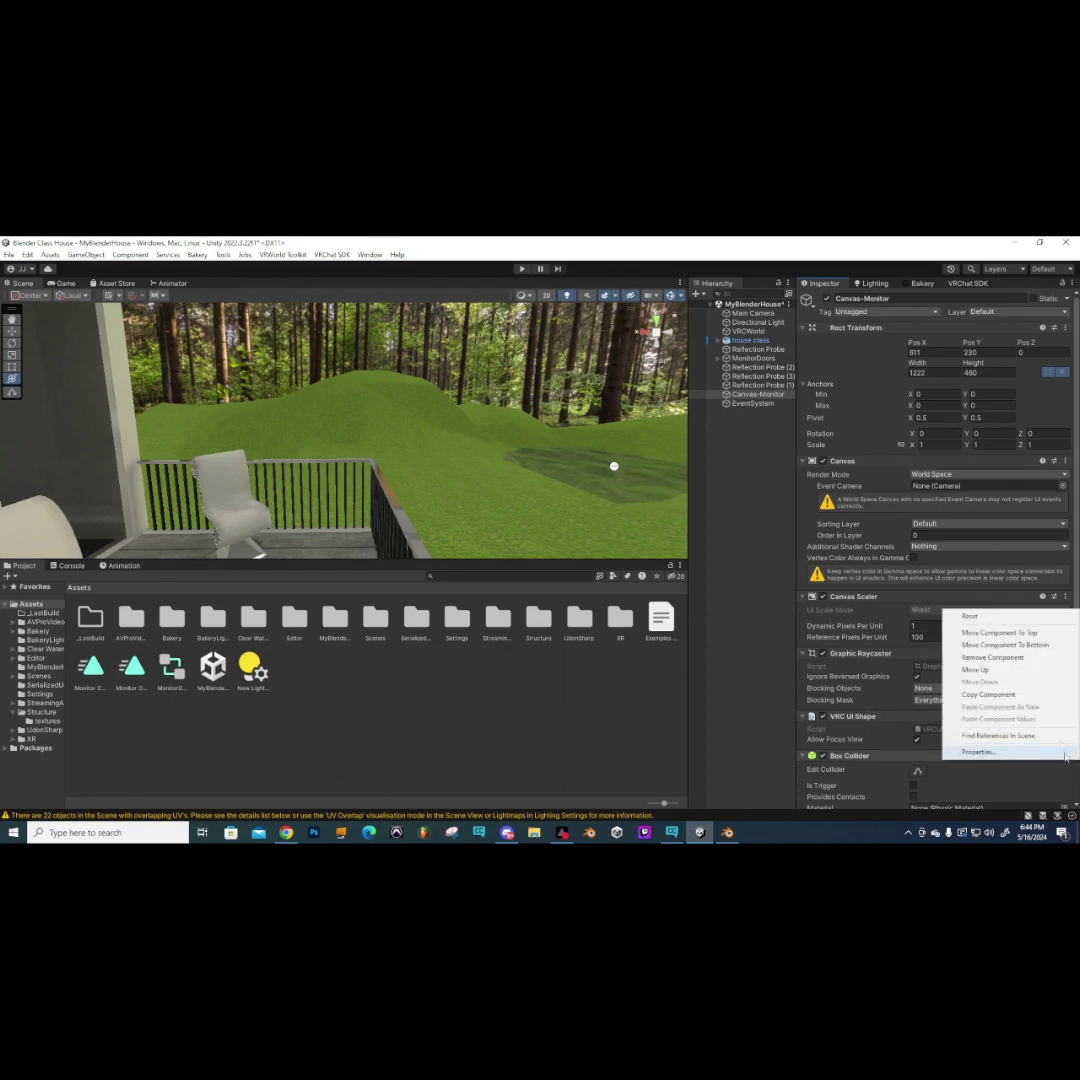
left_click(993, 658)
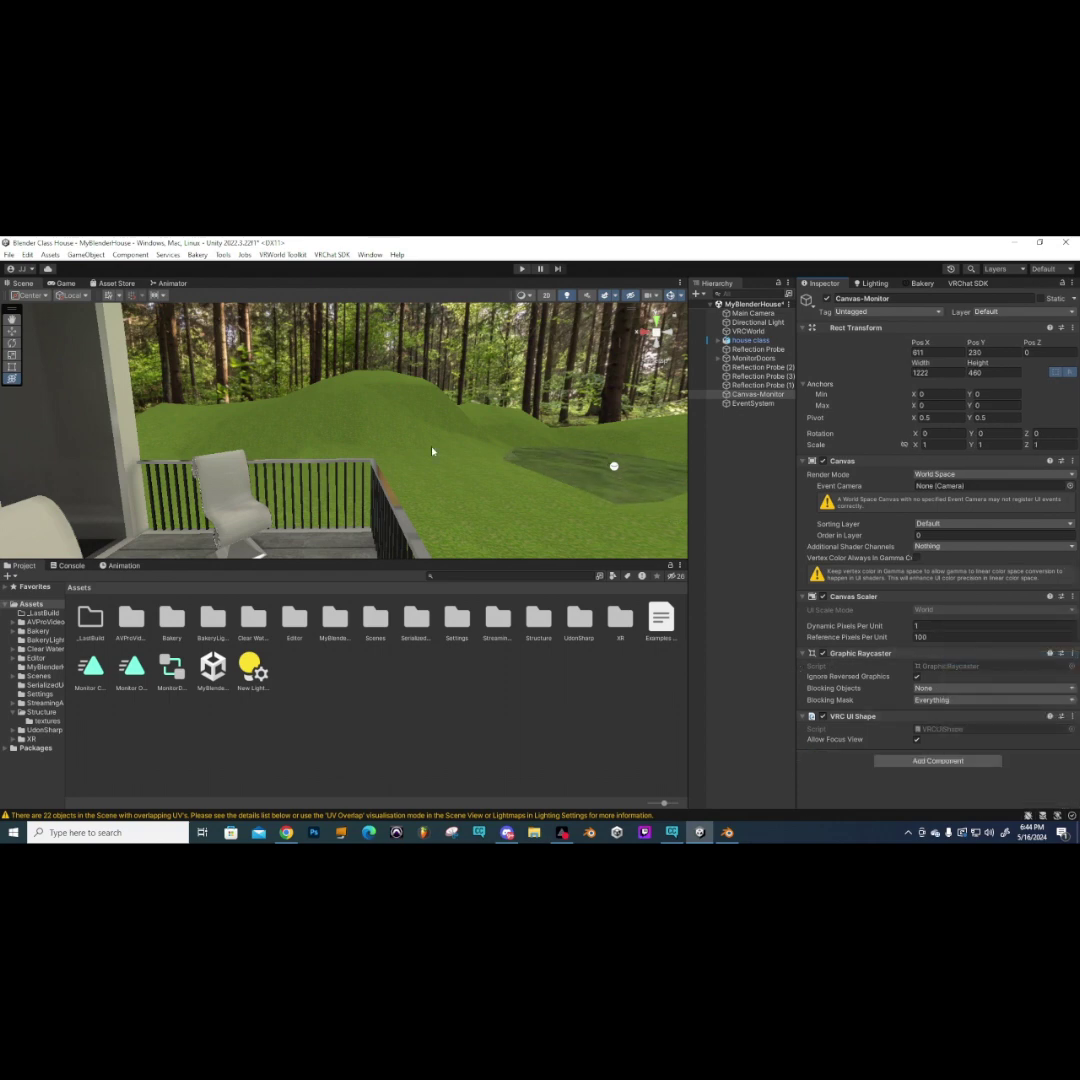
scroll(441, 417, "down", 3)
- Orbit the Scene view to bring the house balcony and canvas into view
middle_click_drag(441, 415, 225, 484)
right_click_drag(292, 470, 520, 363)
right_click_drag(416, 426, 575, 420)
right_click_drag(160, 465, 358, 412)
middle_click_drag(334, 438, 331, 403)
mouse_move(330, 402)
right_mouse_down()
mouse_move(336, 412)
mouse_move(322, 372)
mouse_move(358, 527)
mouse_move(296, 358)
mouse_move(475, 463)
mouse_move(330, 458)
mouse_move(320, 452)
mouse_move(343, 410)
mouse_move(318, 412)
right_mouse_up()
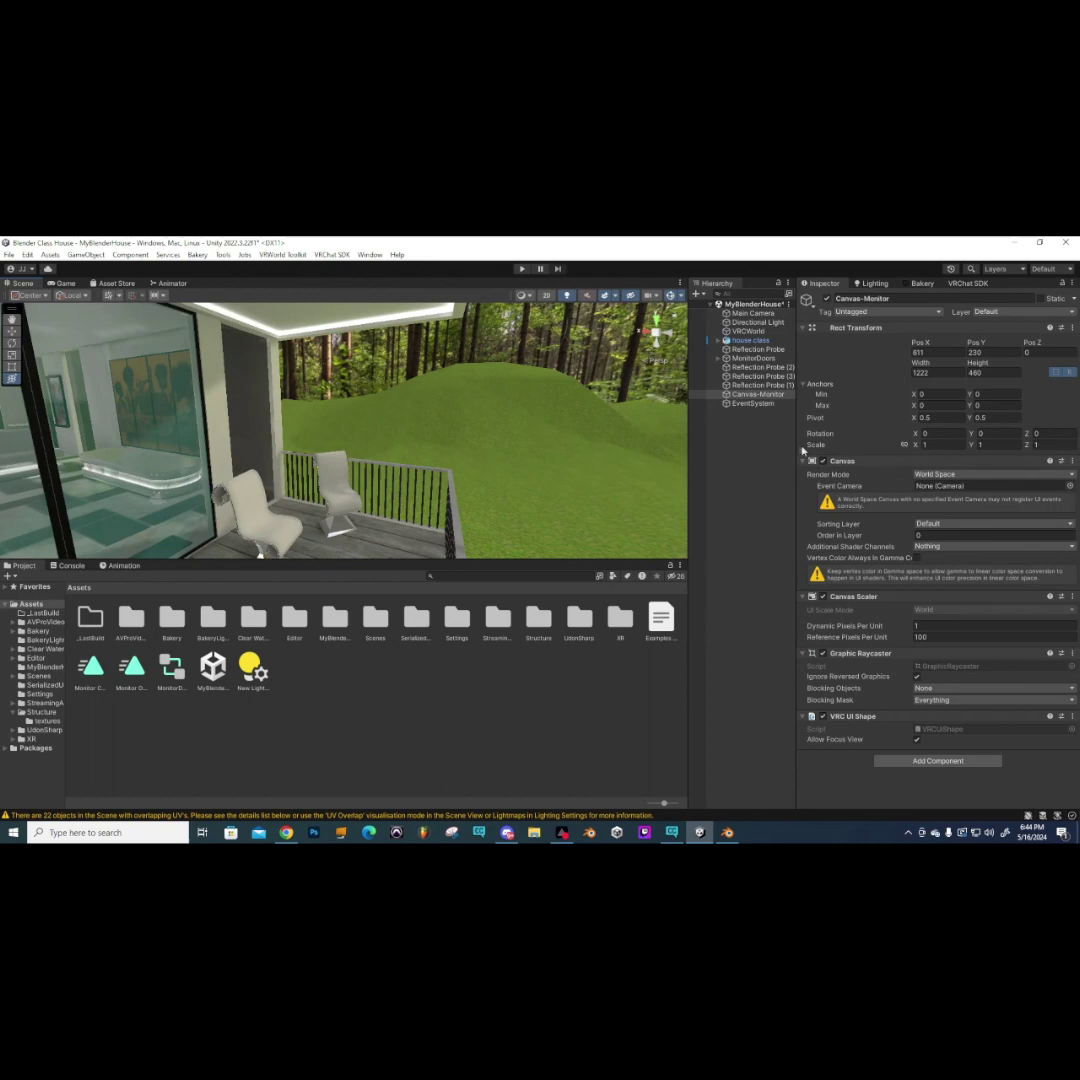
- Set Canvas-Monitor's scale to 0.001 on X, Y and Z and frame it
left_click(945, 450)
left_click(997, 445)
type("0.001")
left_click(1046, 445)
key("Return")
key("f")
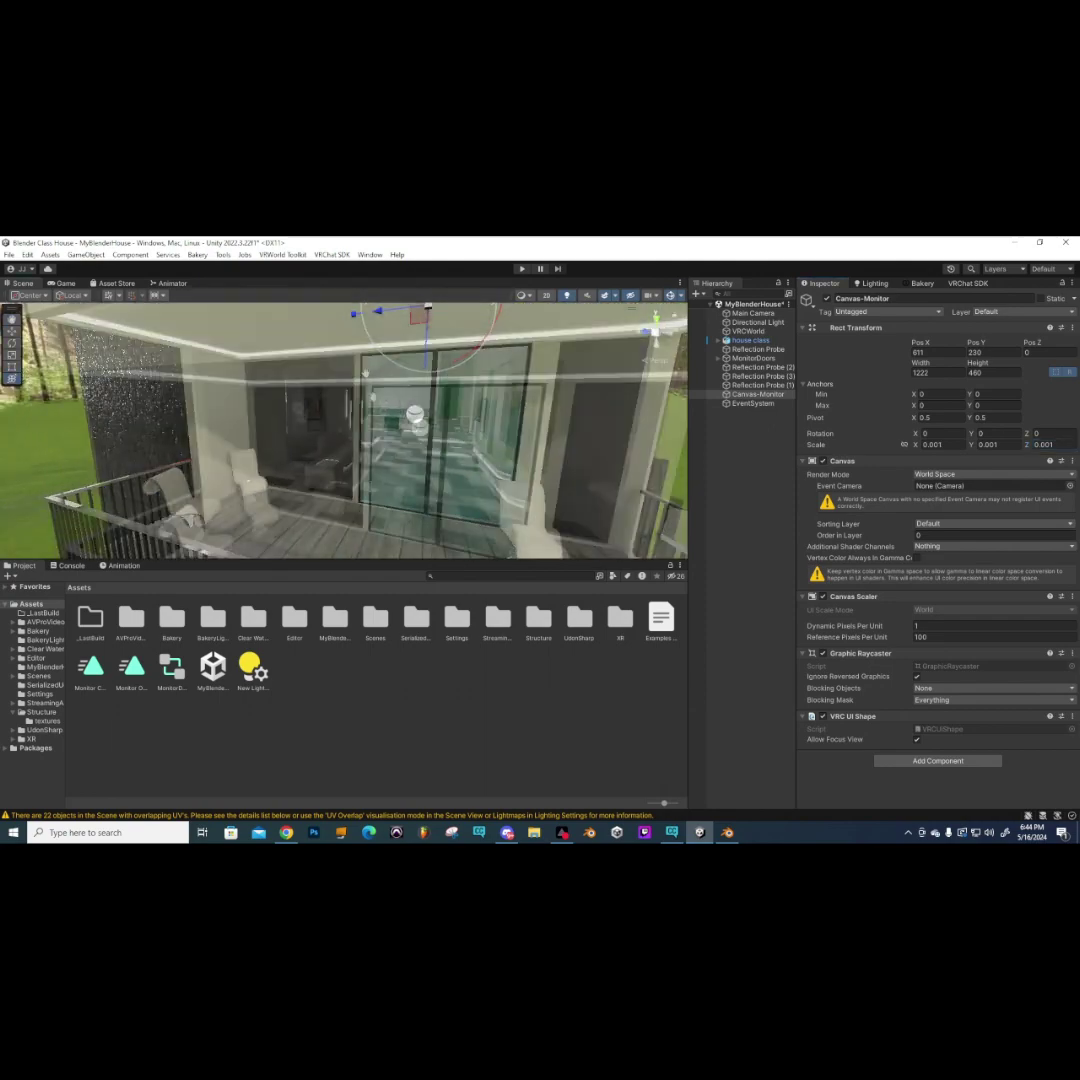
- Fly the Scene view past the patio glass doors to the interior wall painting
mouse_move(400, 398)
middle_mouse_down()
mouse_move(475, 441)
mouse_move(404, 420)
middle_mouse_up()
right_click_drag(480, 417, 455, 441)
middle_click_drag(455, 441, 350, 400)
scroll(349, 404, "up", 3)
scroll(349, 404, "up", 8)
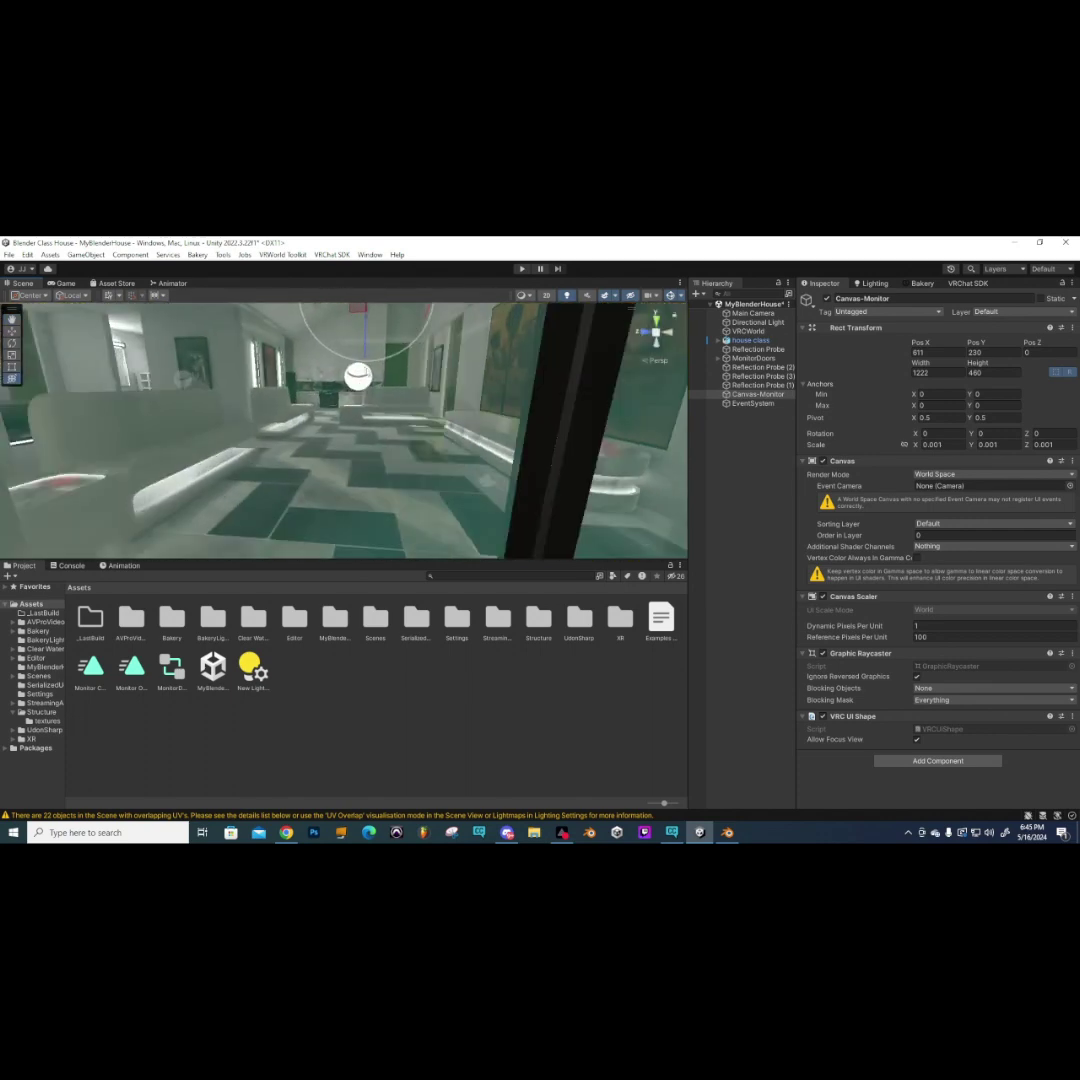
right_click_drag(349, 404, 392, 384)
middle_click_drag(392, 384, 413, 457)
scroll(413, 457, "down", 3)
mouse_move(413, 457)
right_mouse_down()
mouse_move(515, 445)
mouse_move(470, 488)
mouse_move(492, 441)
mouse_move(420, 434)
mouse_move(387, 458)
mouse_move(366, 448)
mouse_move(378, 415)
right_mouse_up()
scroll(470, 488, "up", 4)
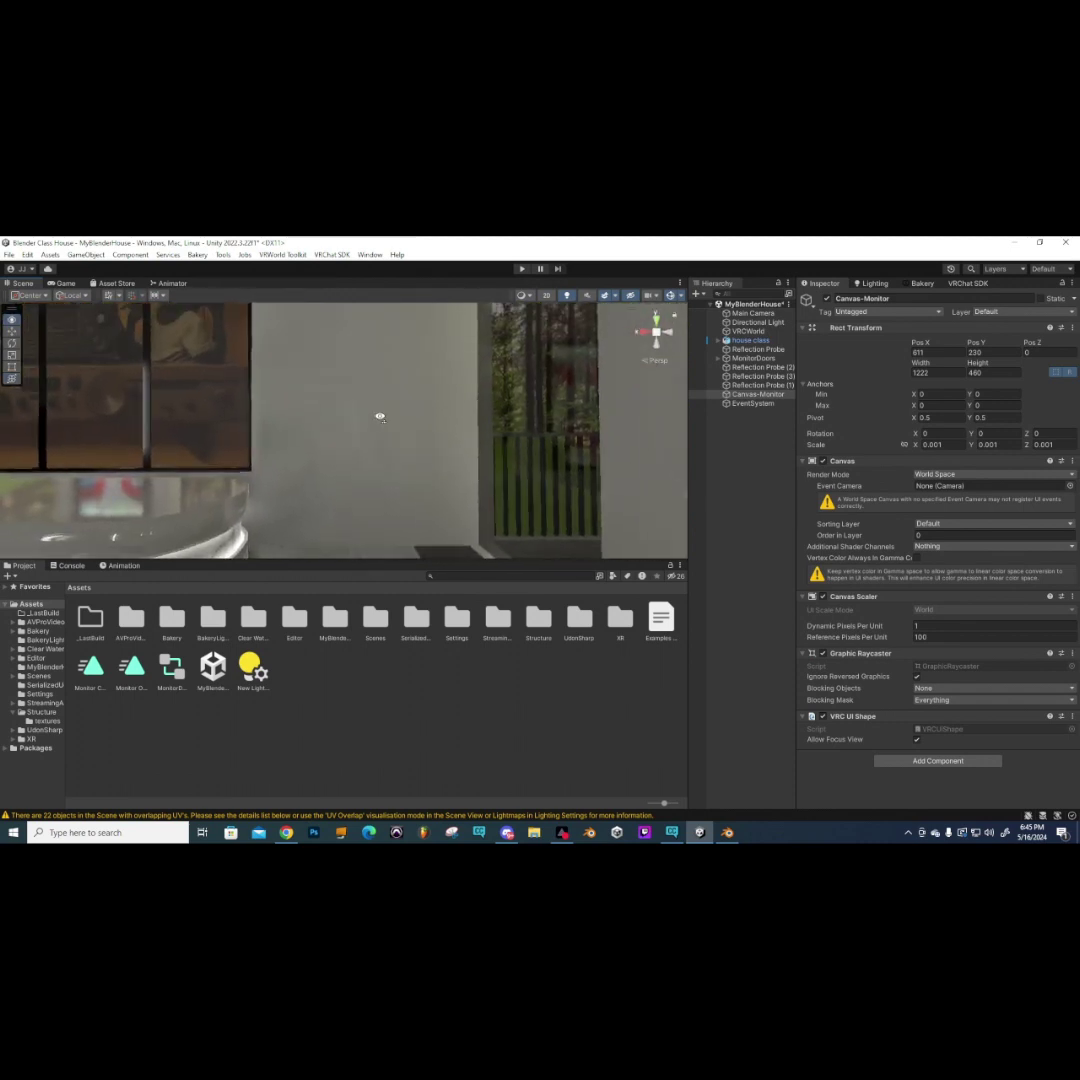
right_click(755, 396)
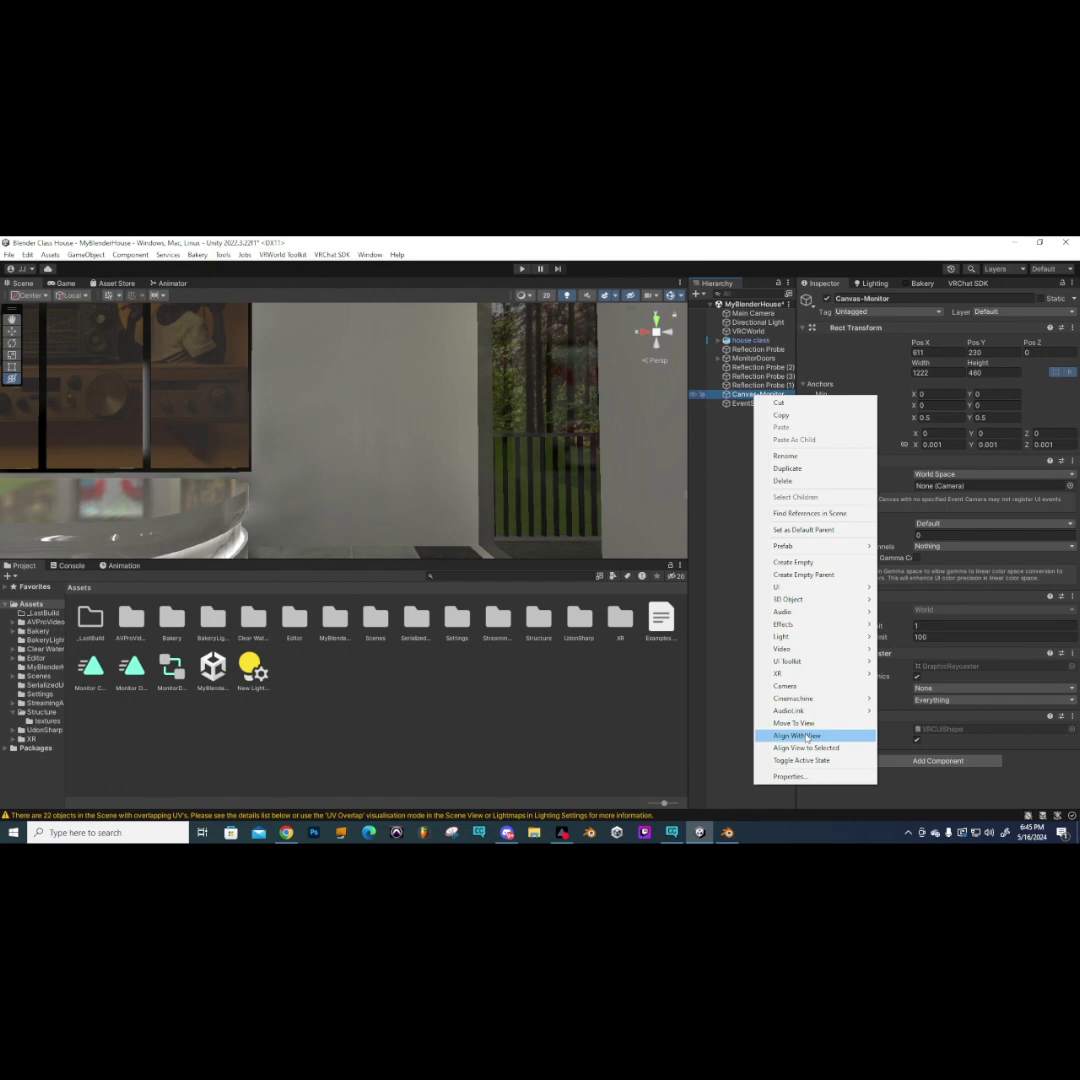
- Align Canvas-Monitor with the current Scene view inside the room
left_click(800, 736)
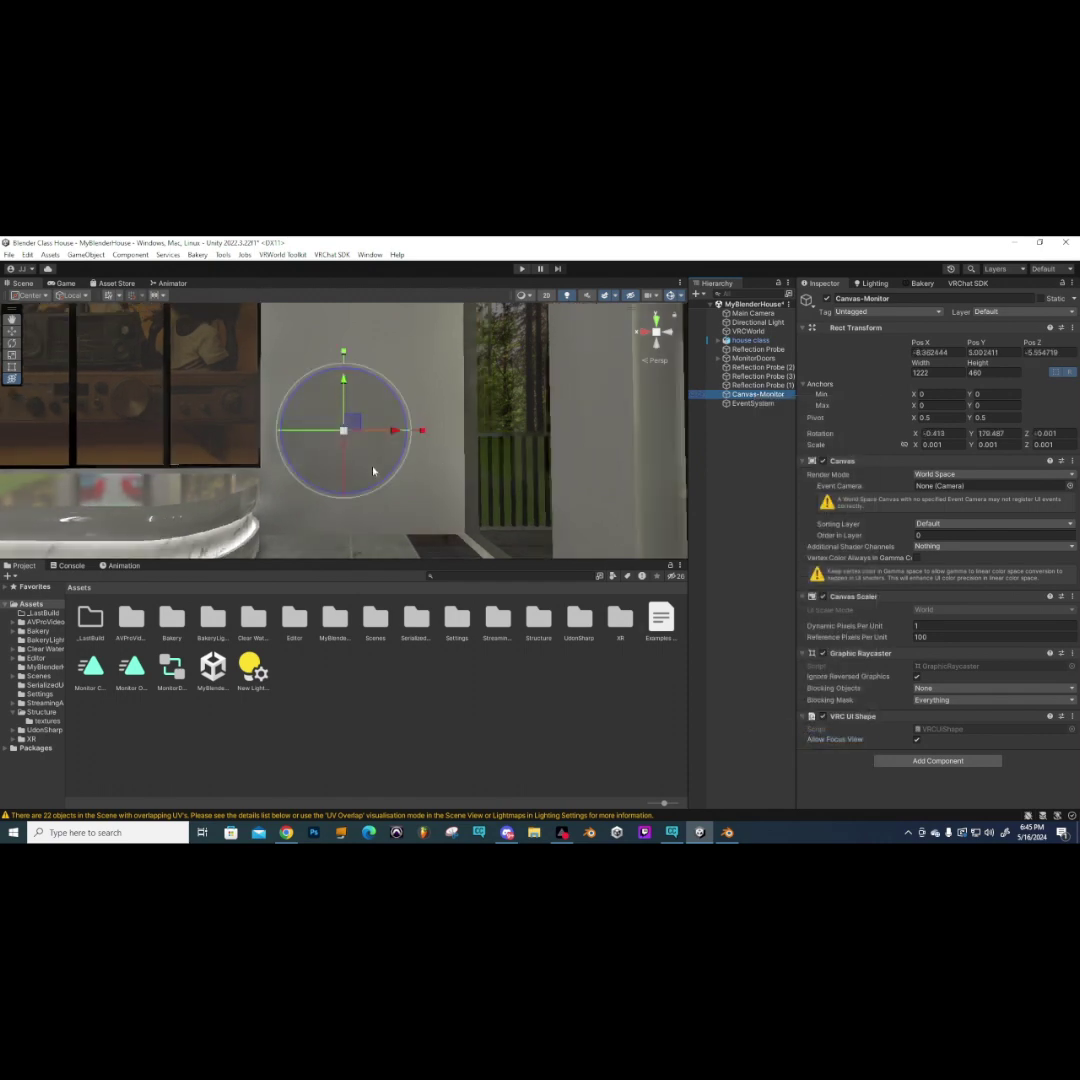
scroll(373, 470, "down", 4)
key("a")
right_click_drag(291, 443, 390, 438)
key("d")
- Set Canvas-Monitor's rotation to 0, 180, 0
left_click(951, 434)
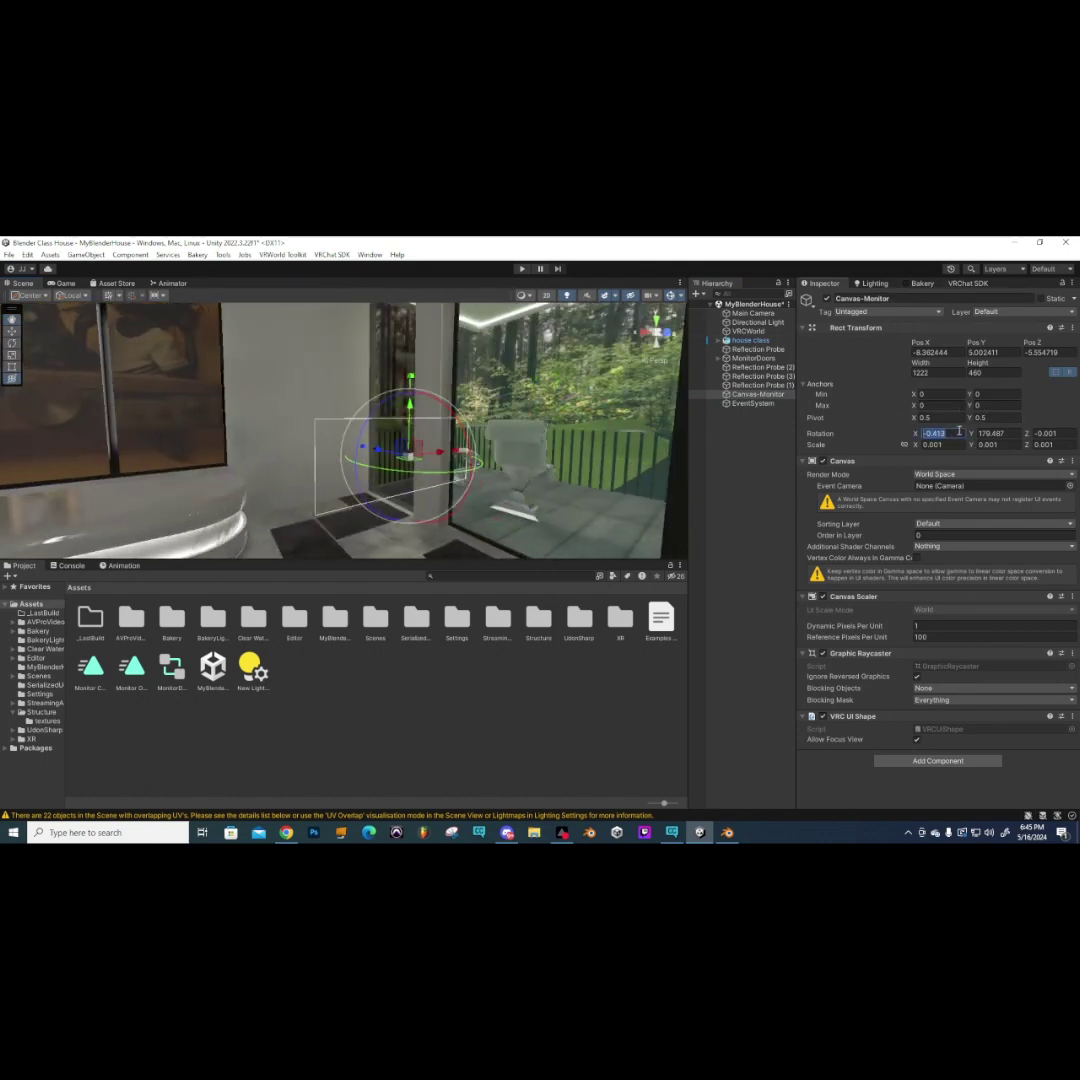
type("0")
left_click(1053, 434)
type("0")
left_click(1009, 433)
type("180")
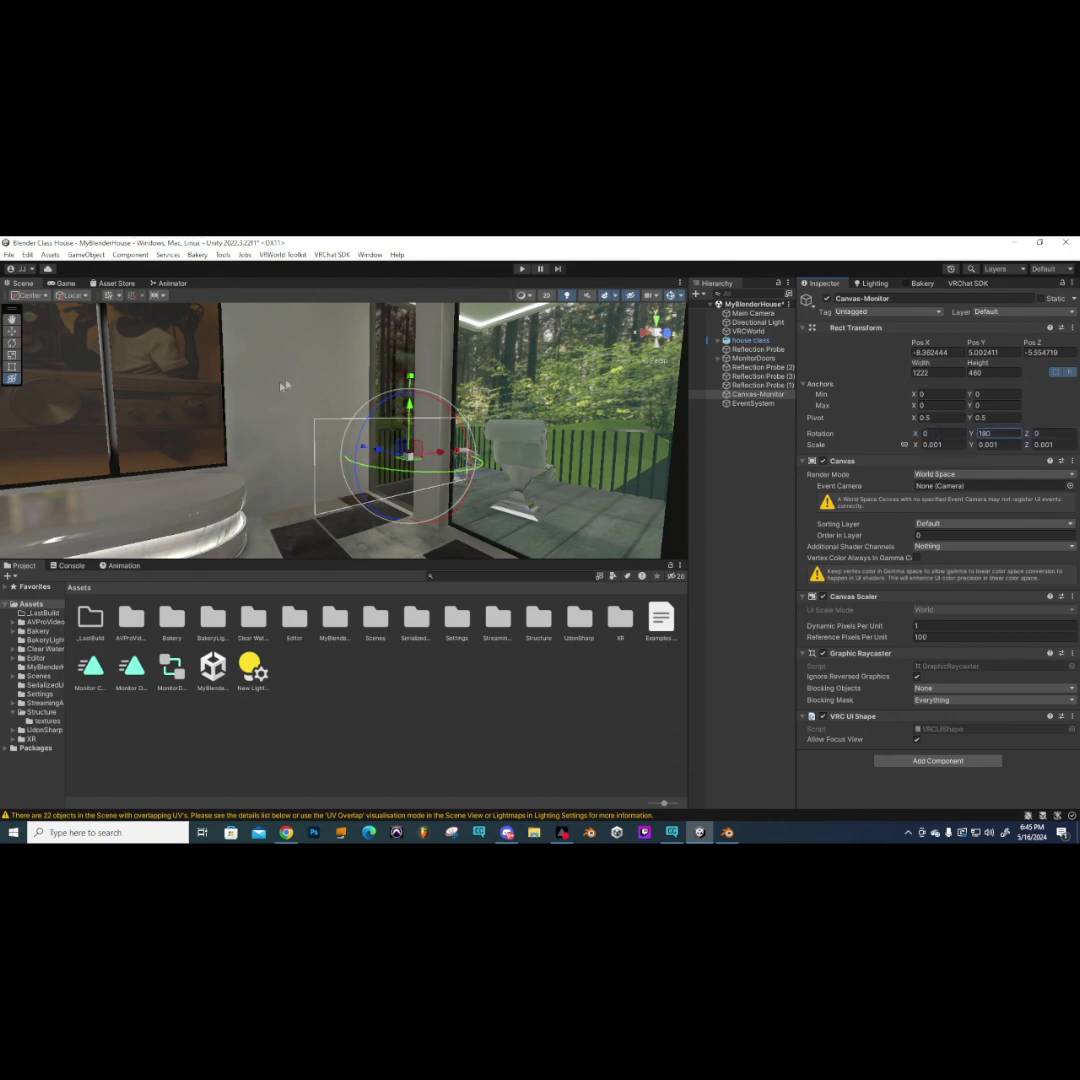
- Drag Canvas-Monitor along its Z axis until it sits flat against the wall
right_click_drag(284, 386, 365, 438)
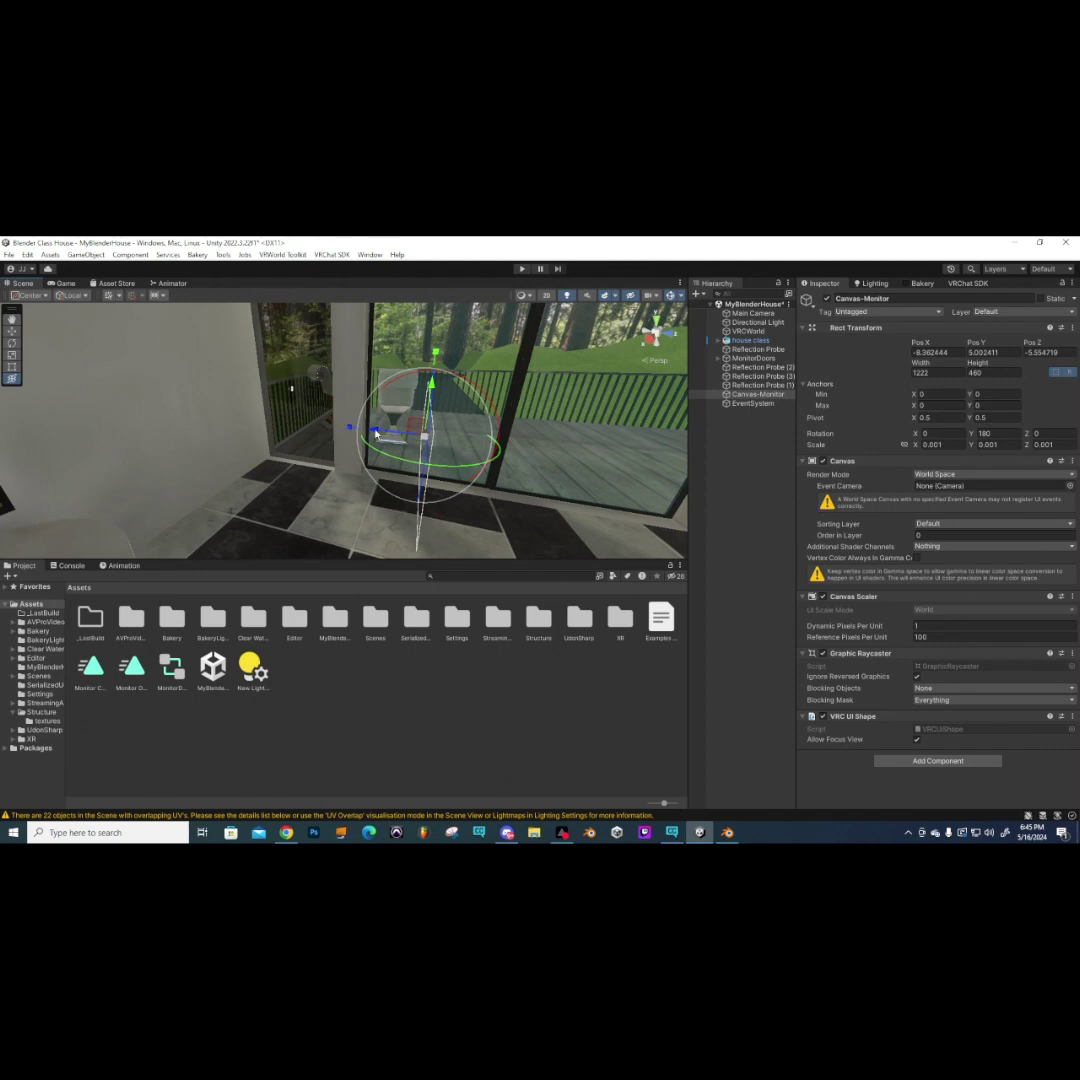
left_click_drag(376, 433, 170, 404)
key("w")
right_click_drag(322, 401, 243, 391)
key("a")
- Shrink the canvas with the scale handles to about 0.00034 X and 0.00054 Y/Z
left_click_drag(337, 440, 301, 444)
key("y")
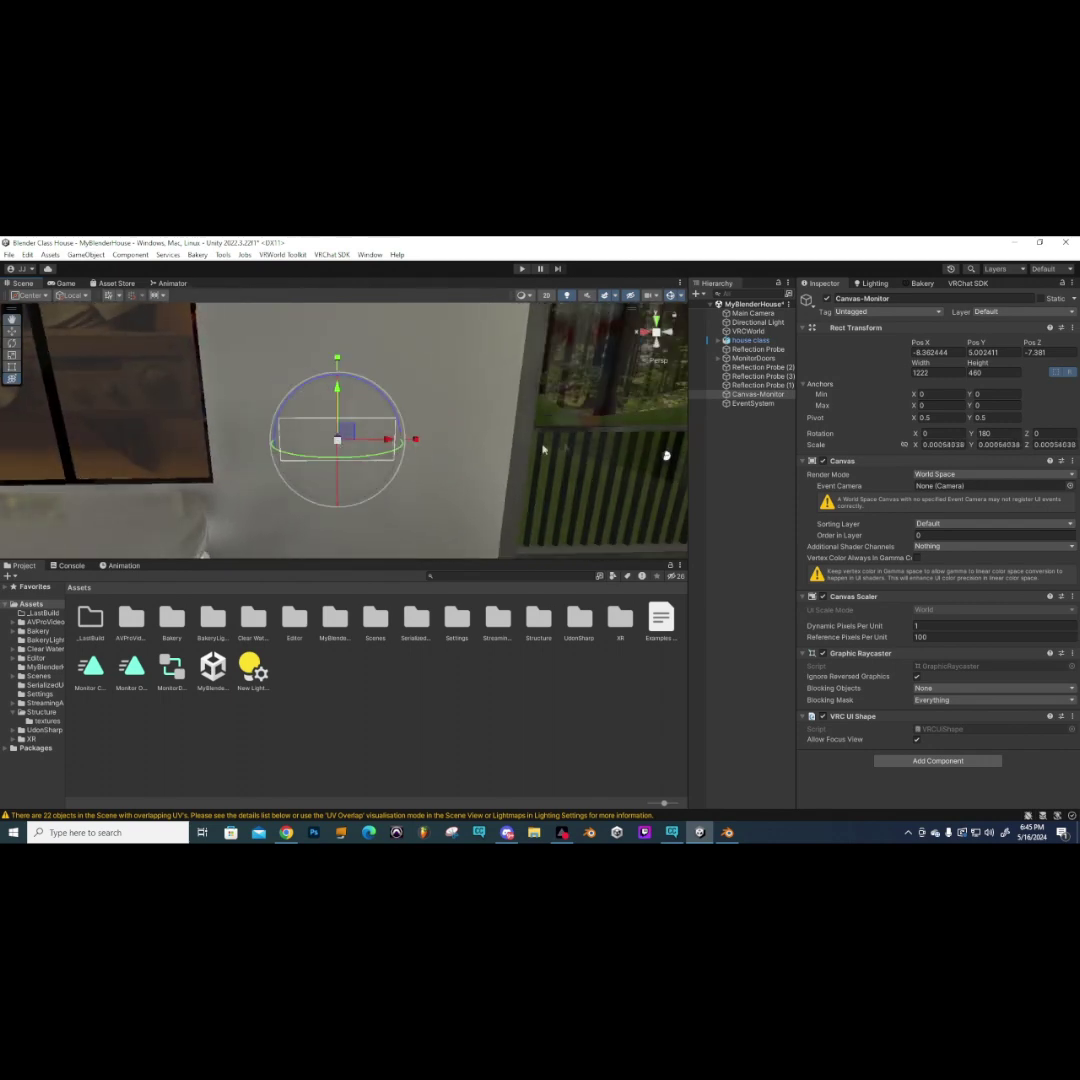
left_click_drag(415, 439, 401, 444)
right_click_drag(332, 441, 365, 425)
left_click_drag(365, 425, 557, 385, "alt")
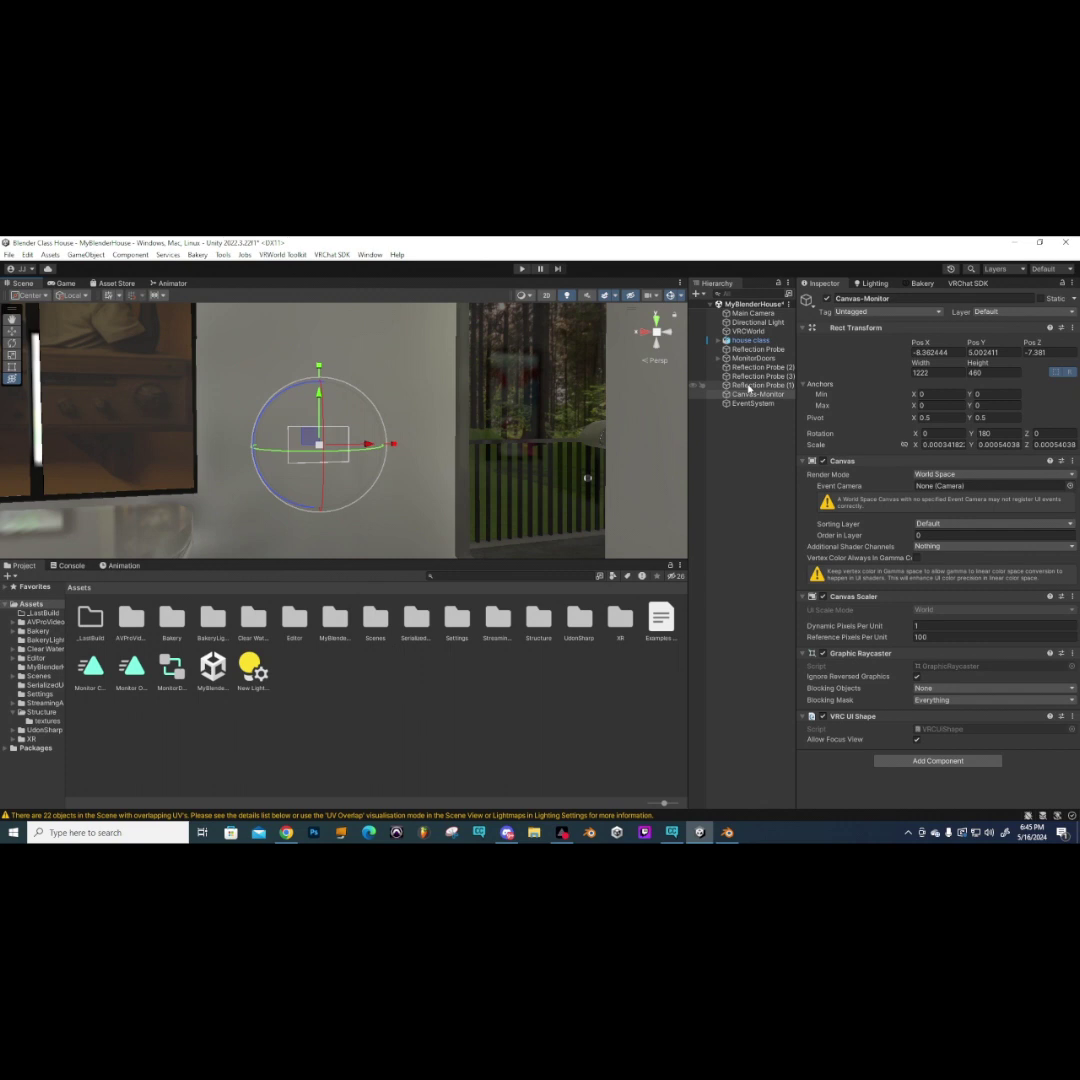
- Add a UI Panel inside Canvas-Monitor coloured black with alpha 174
right_click(748, 396)
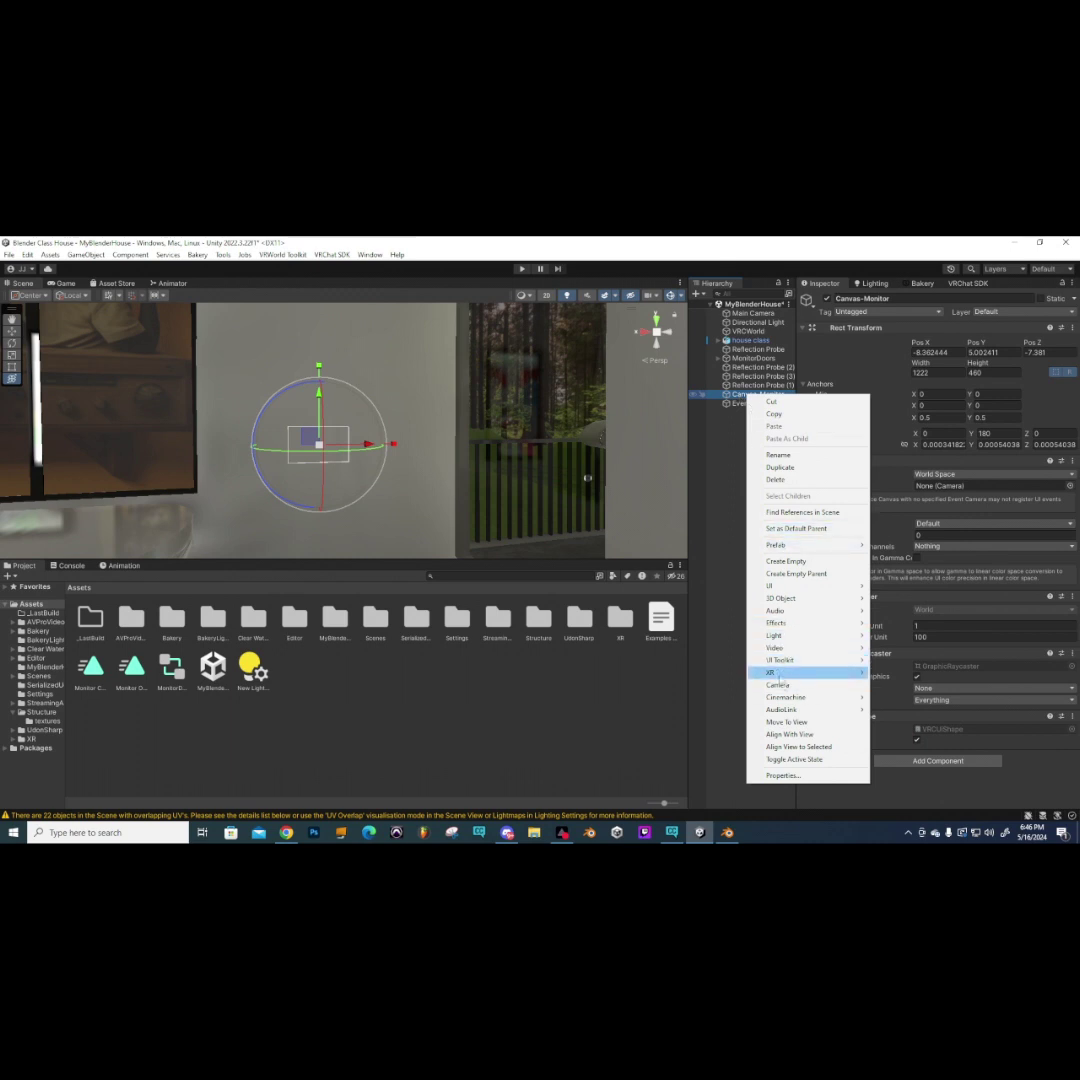
mouse_move(781, 588)
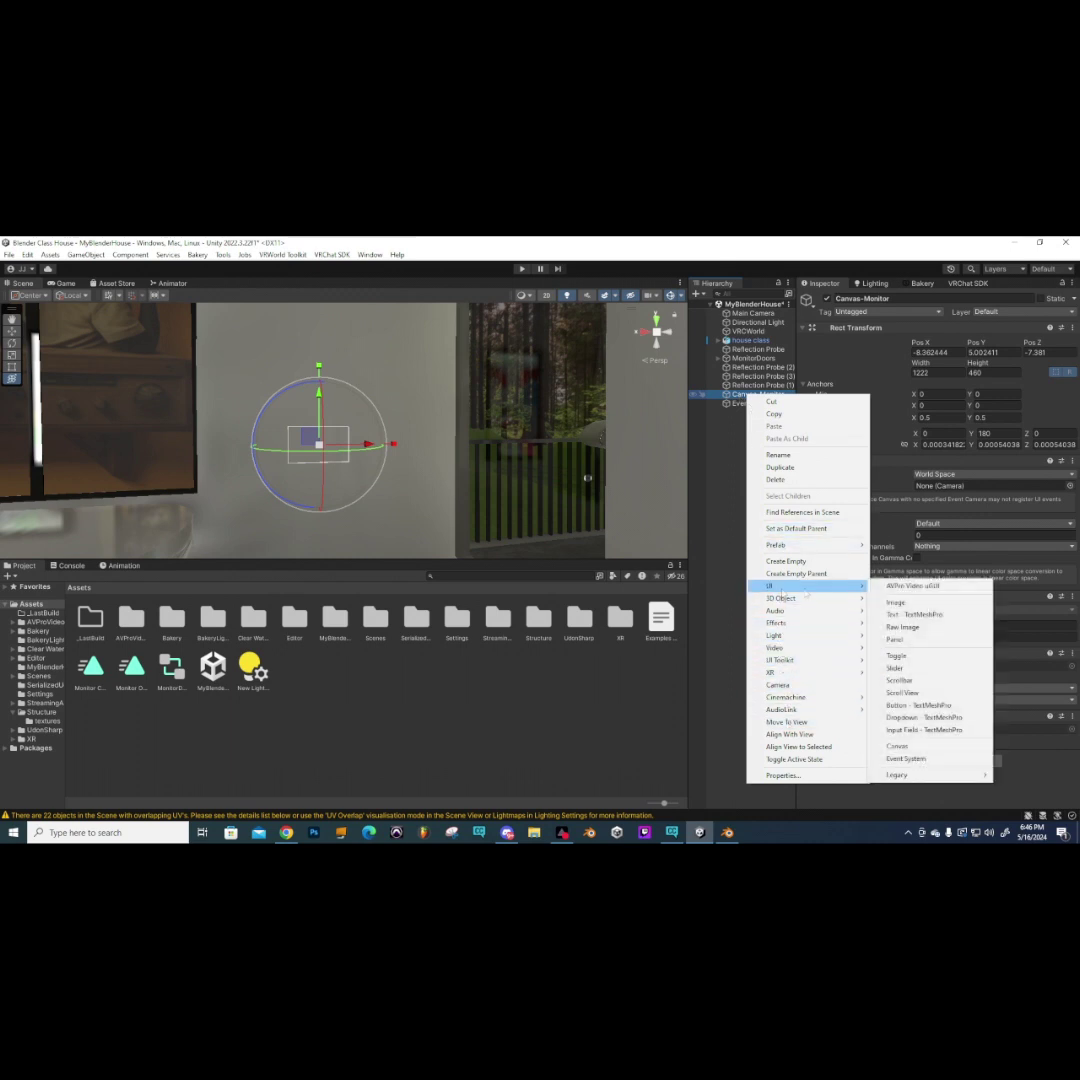
left_click(901, 642)
scroll(323, 421, "up", 3)
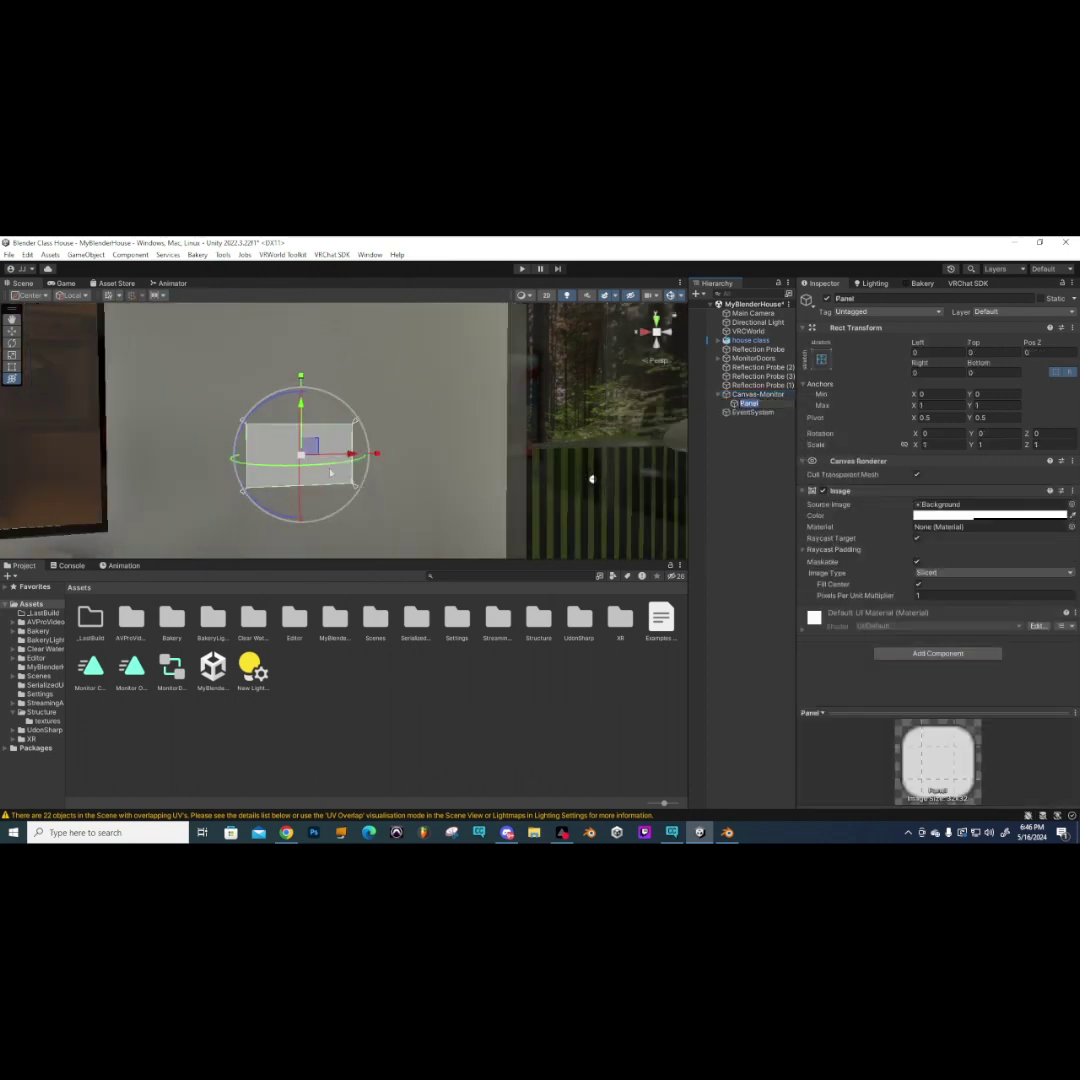
left_click(945, 516)
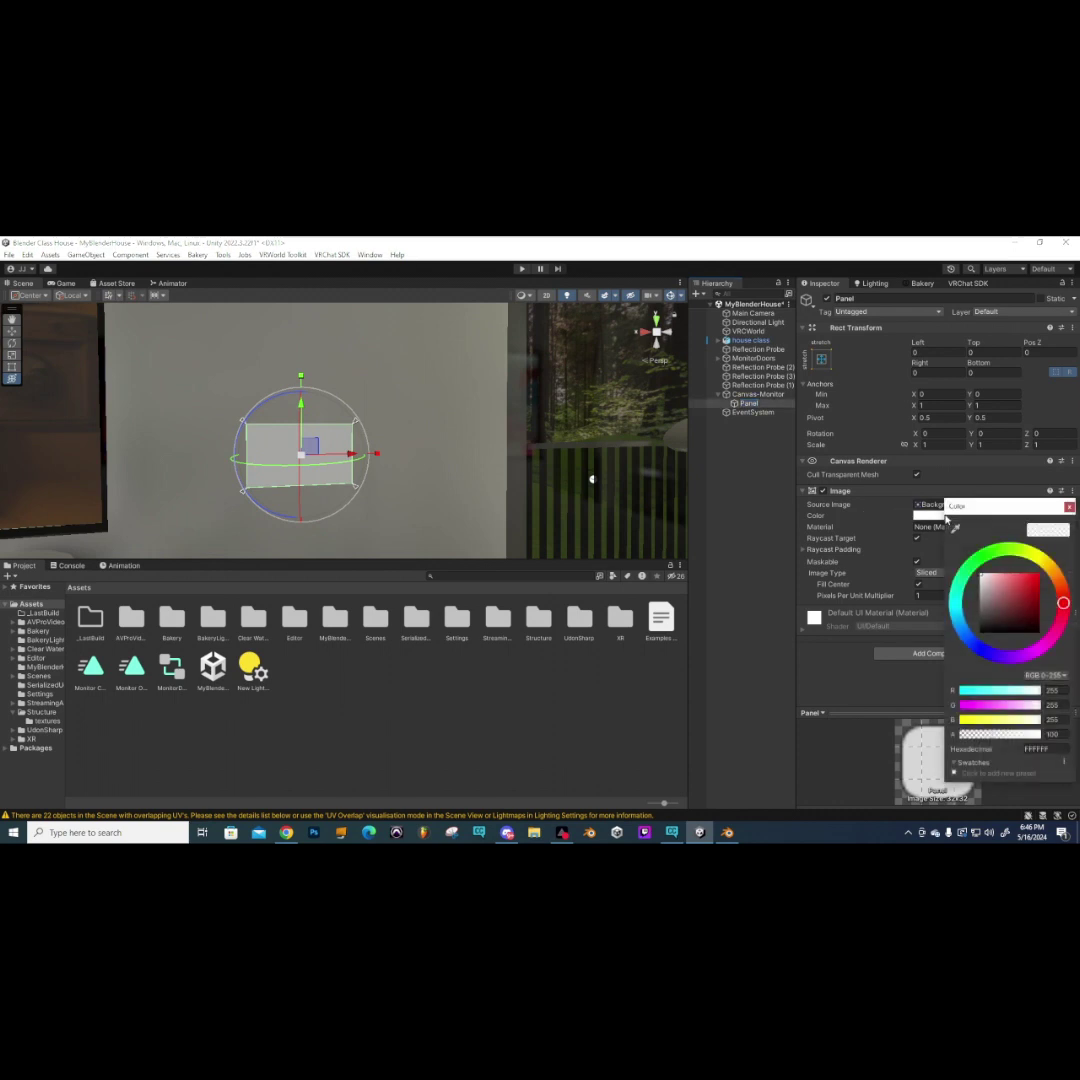
left_click_drag(990, 620, 967, 658)
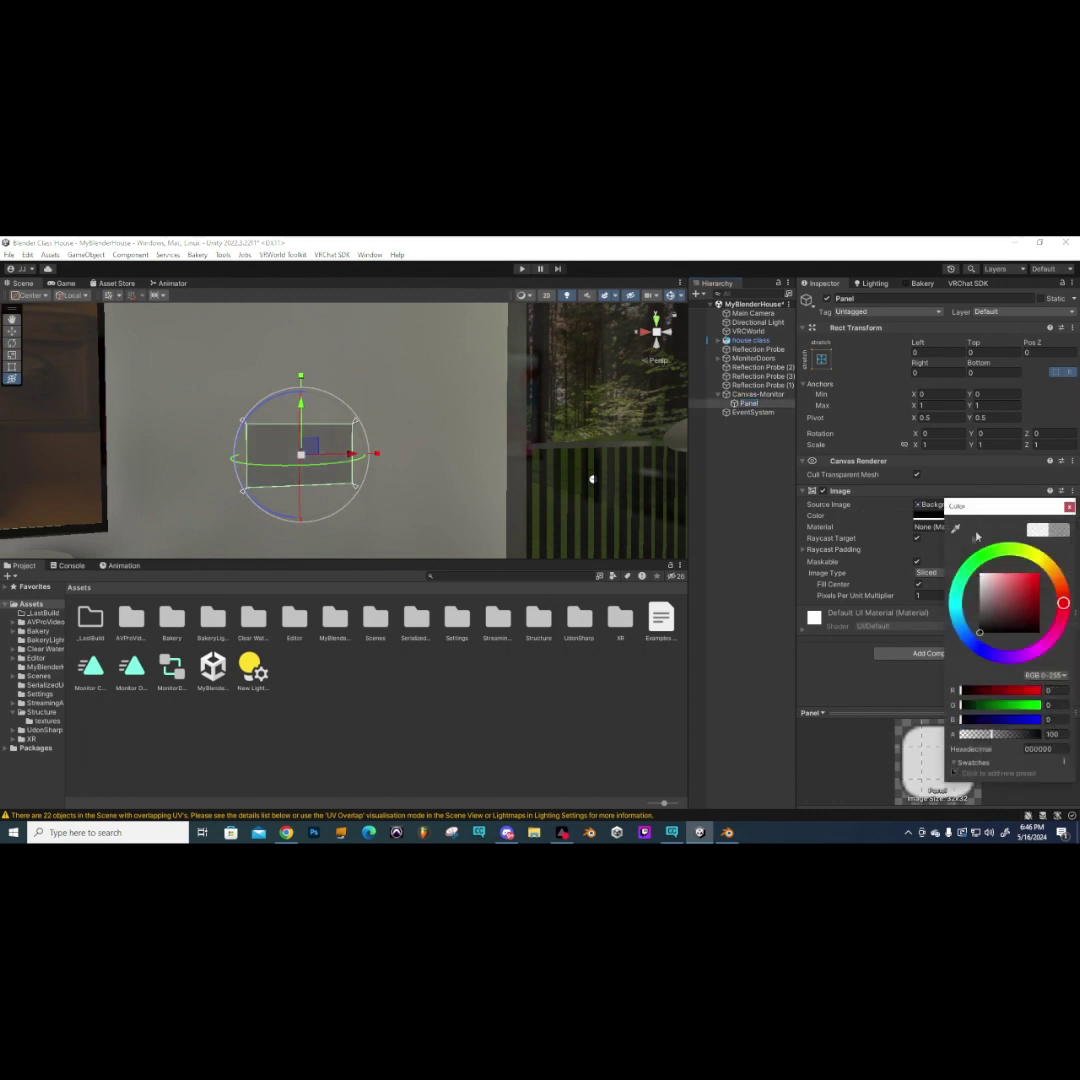
left_click_drag(992, 737, 1014, 740)
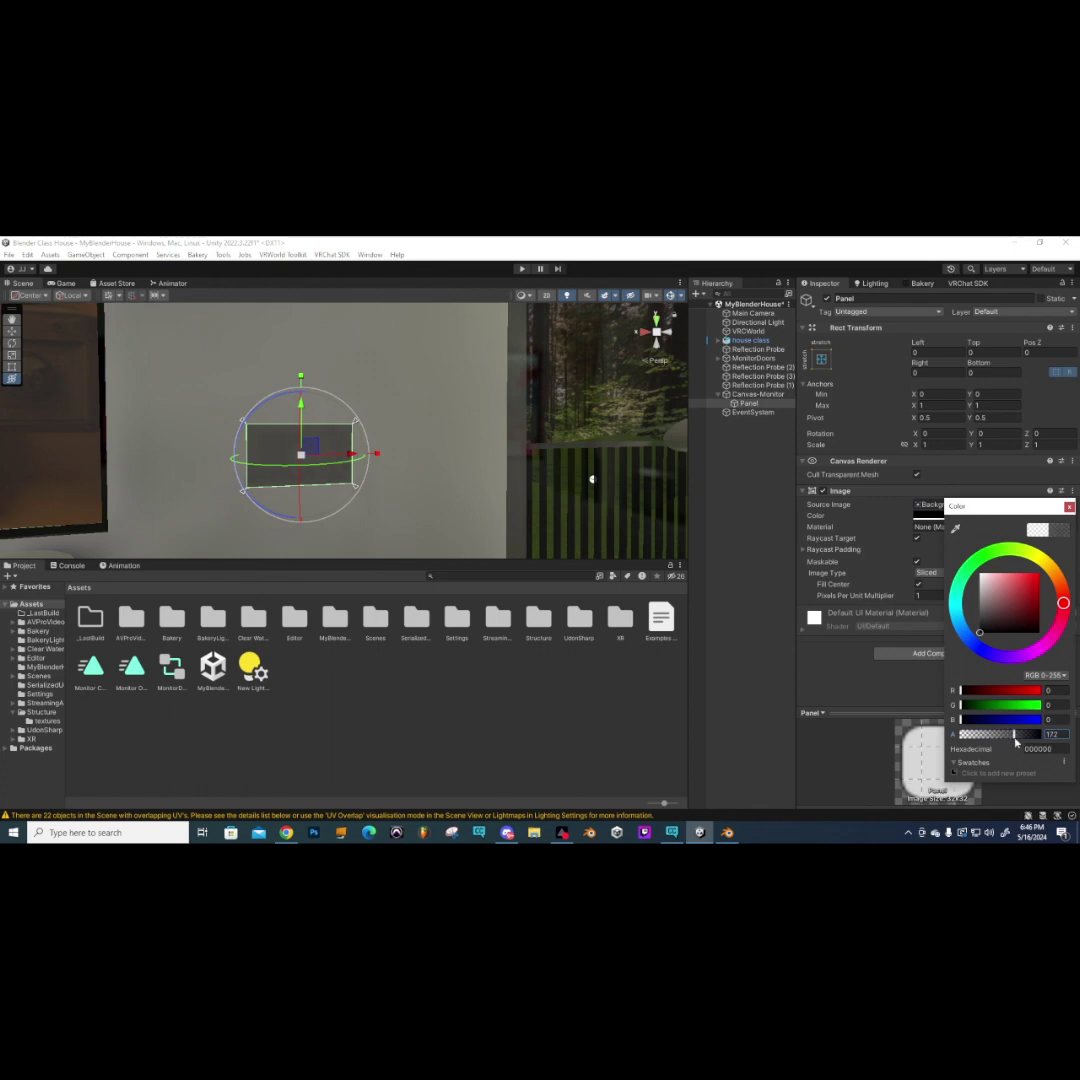
left_click(1069, 508)
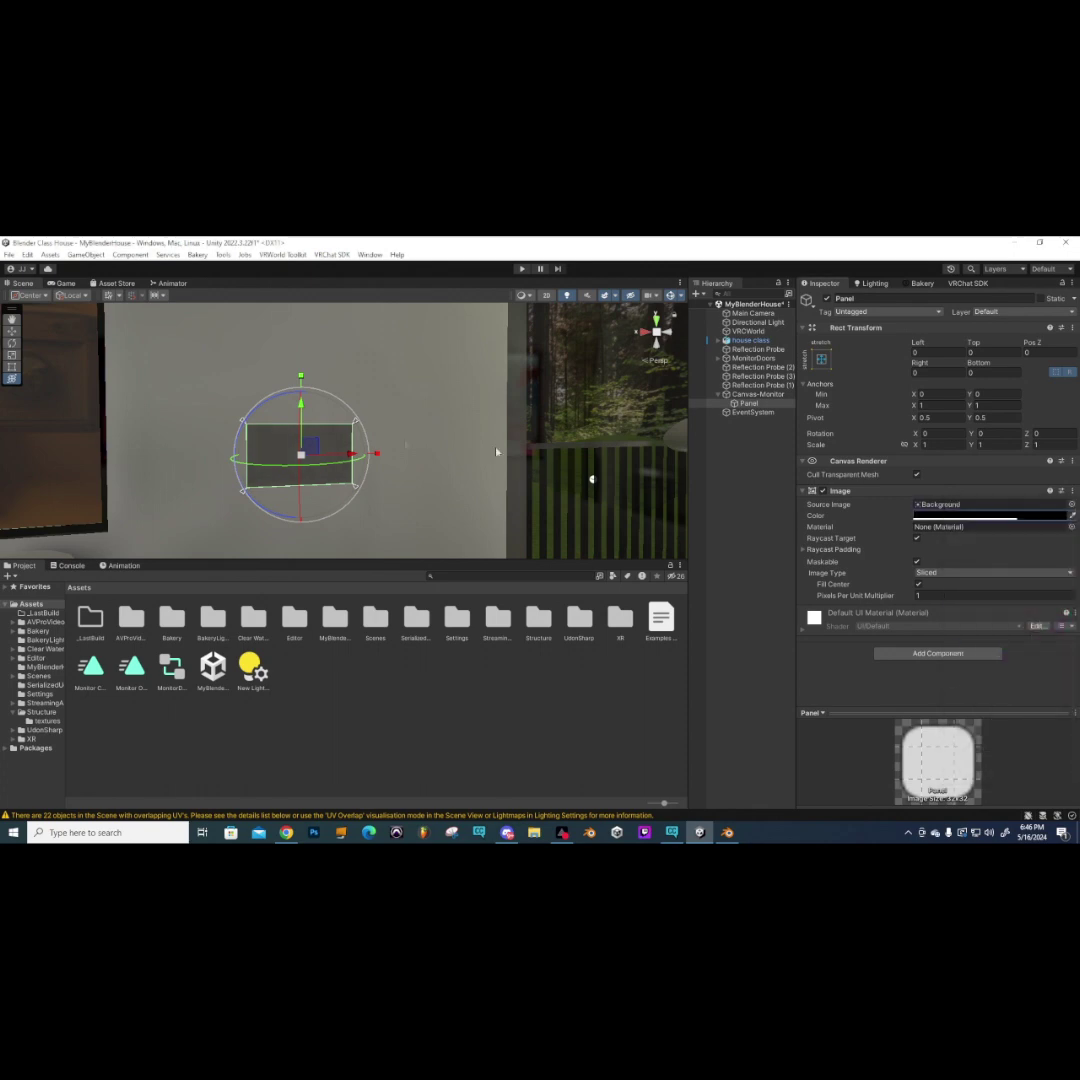
- Nudge the panel slightly forward along Z and reselect Canvas-Monitor
right_click_drag(419, 477, 340, 443)
middle_click_drag(340, 443, 397, 469)
left_click_drag(380, 475, 372, 474)
right_click_drag(372, 474, 368, 475)
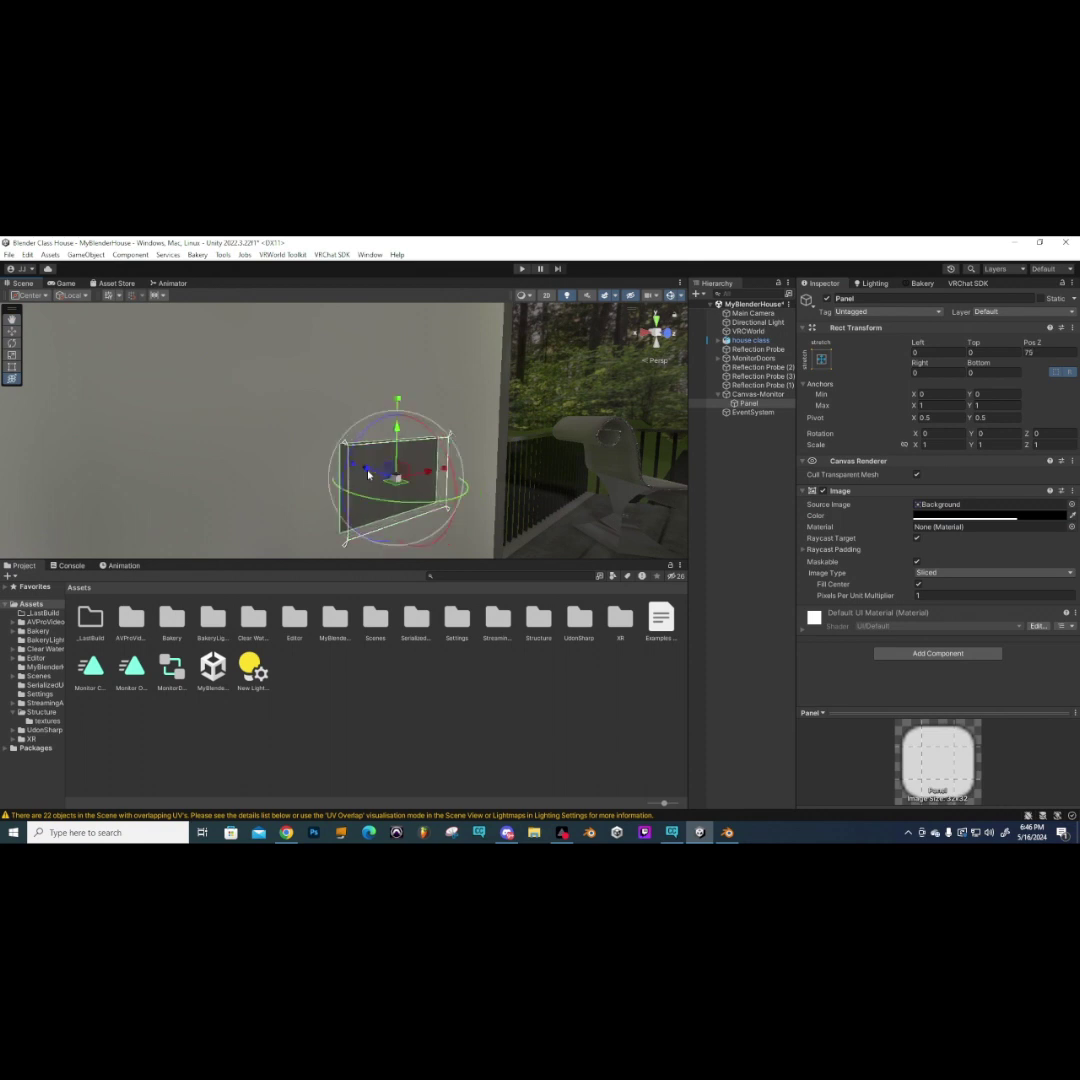
left_click(745, 396)
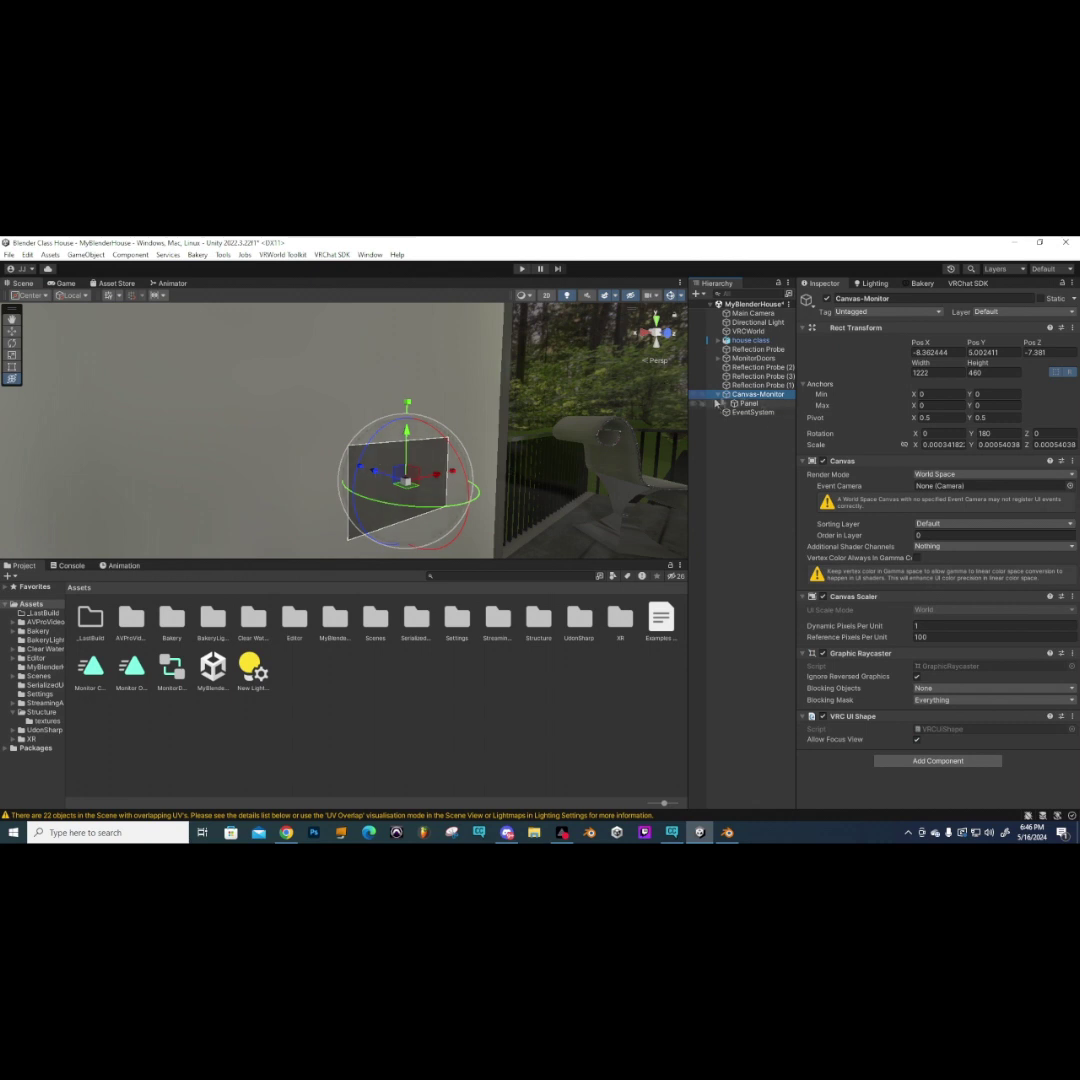
- Push Canvas-Monitor back against the wall and raise it (Pos Y about 5.218, Pos Z about -7.647)
left_click_drag(373, 474, 328, 472)
right_click_drag(328, 472, 283, 406)
key("d")
key("s")
right_click_drag(497, 438, 416, 437)
left_click_drag(413, 402, 411, 374)
right_click_drag(411, 374, 497, 397)
left_click_drag(397, 377, 393, 374)
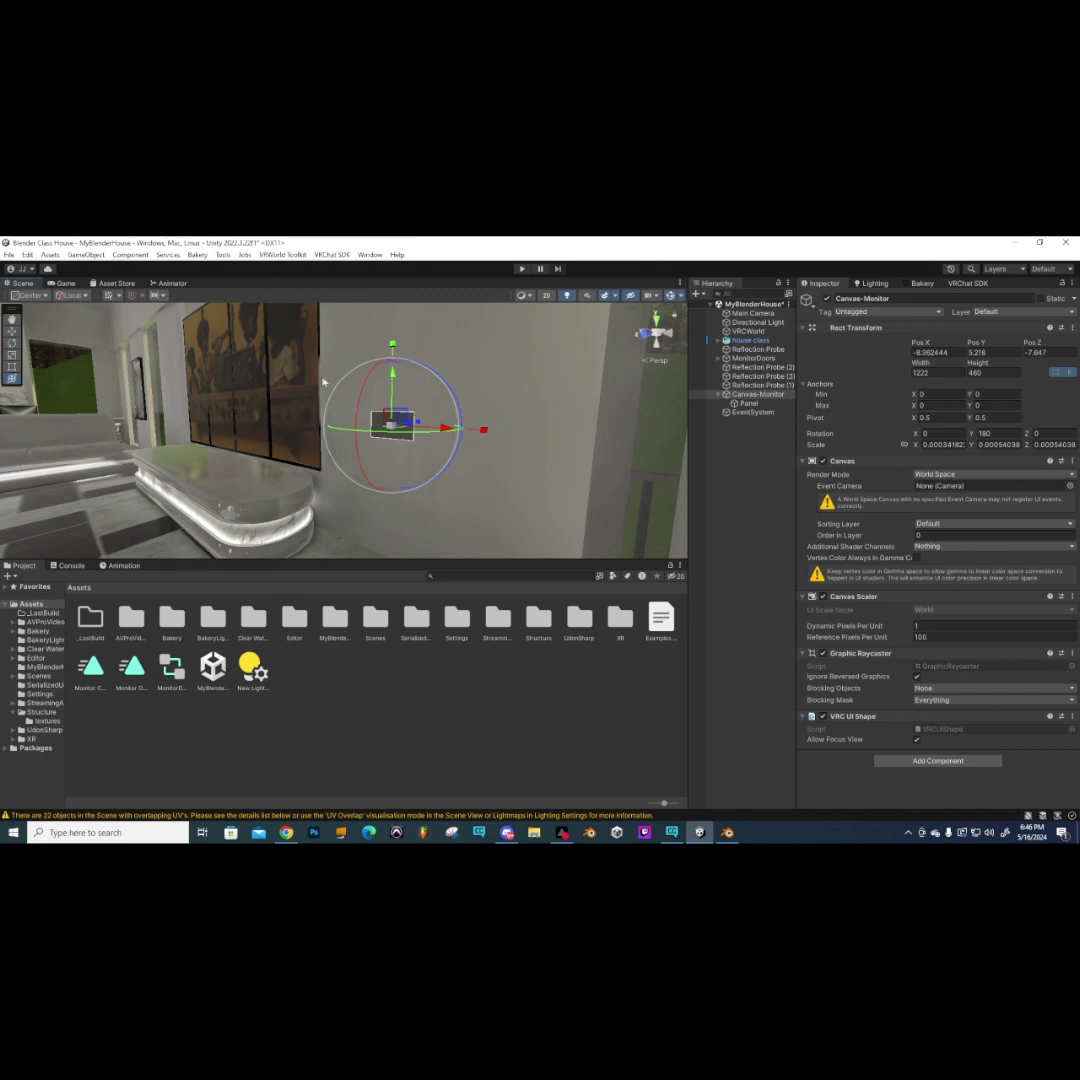
- Reframe the Scene view on the wall-mounted canvas and select its Panel
left_click_drag(463, 437, 520, 445, "alt")
scroll(410, 436, "up", 3)
middle_click_drag(410, 436, 410, 388)
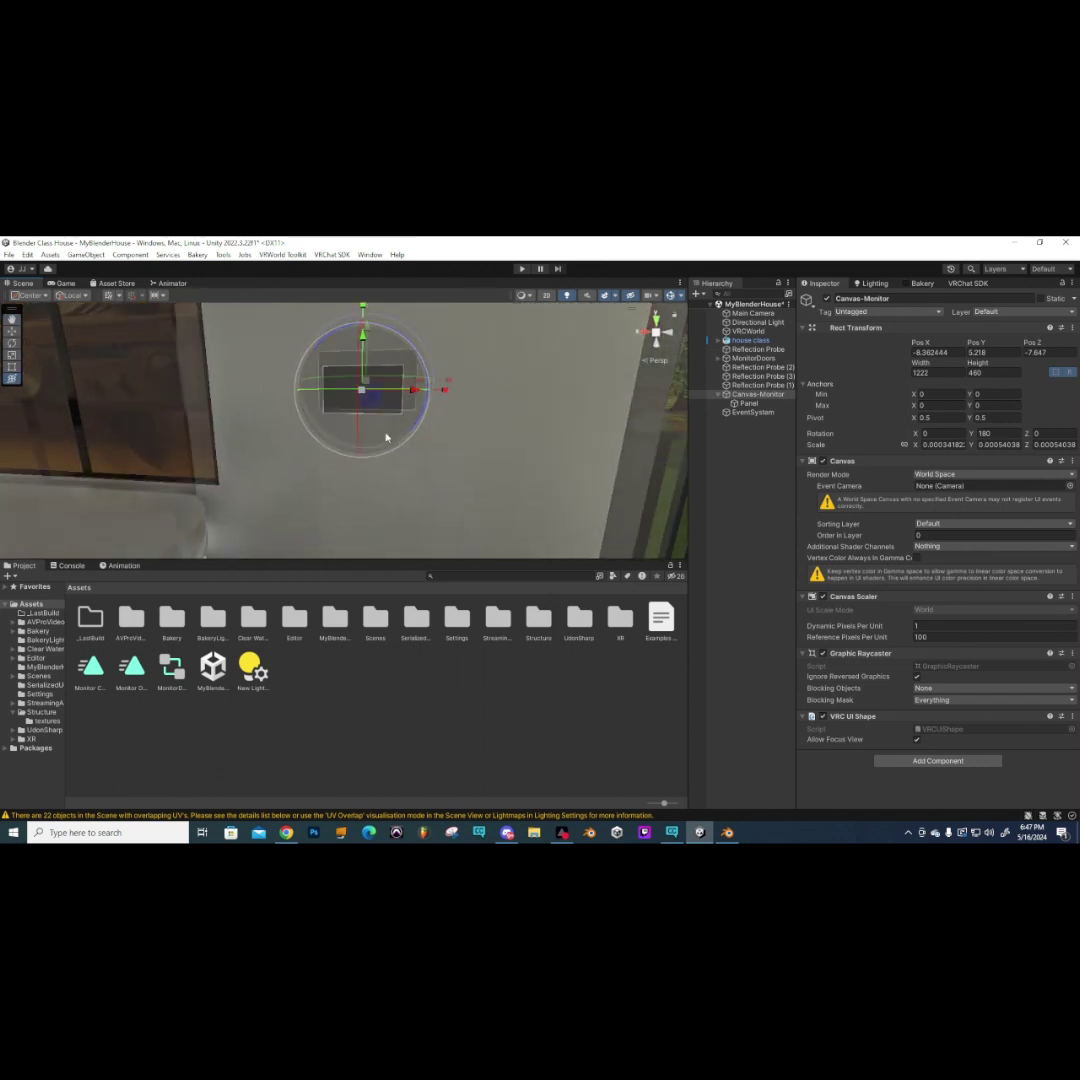
left_click_drag(386, 436, 407, 415, "alt")
scroll(407, 415, "up", 2)
middle_click_drag(407, 415, 409, 451)
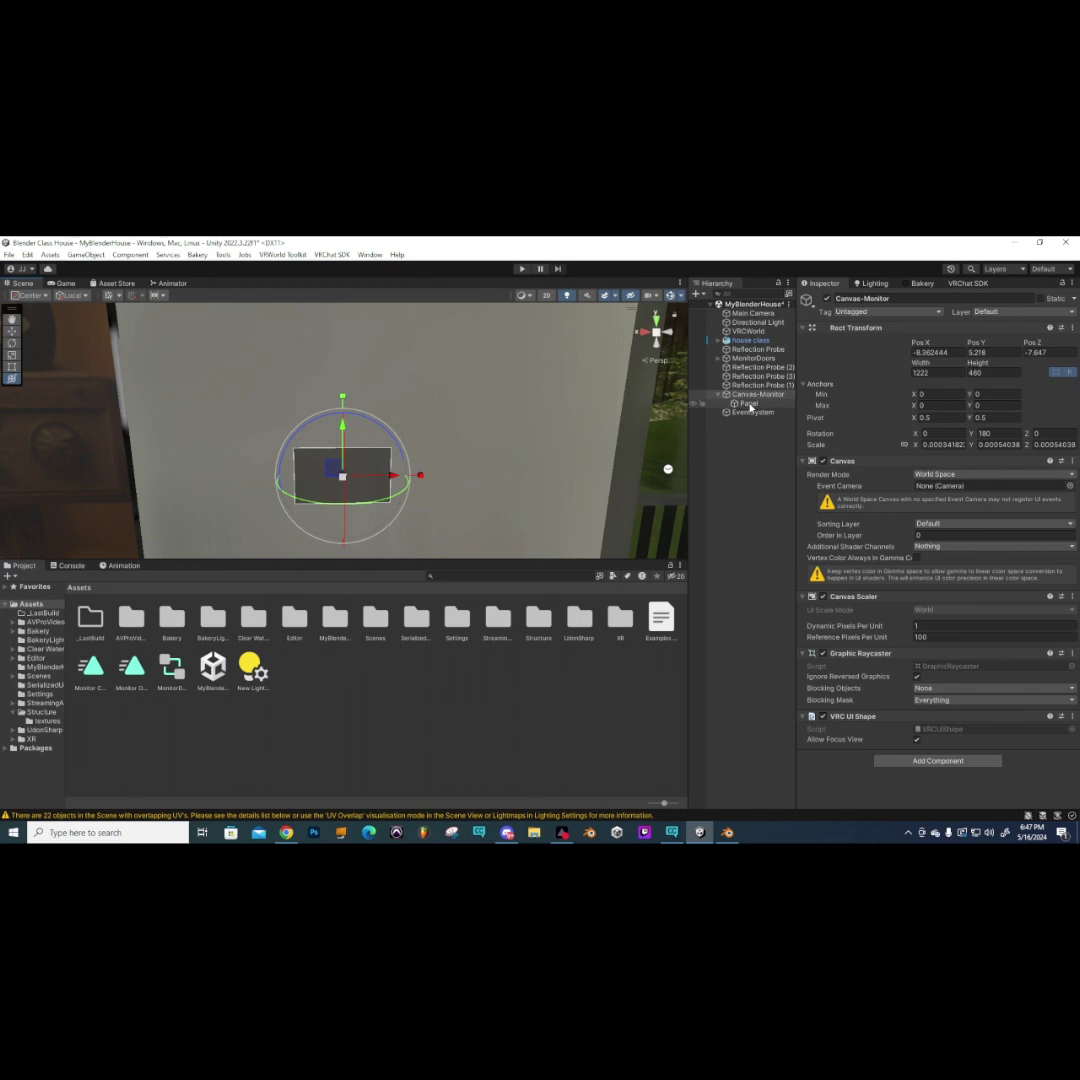
left_click(749, 404)
right_click(750, 404)
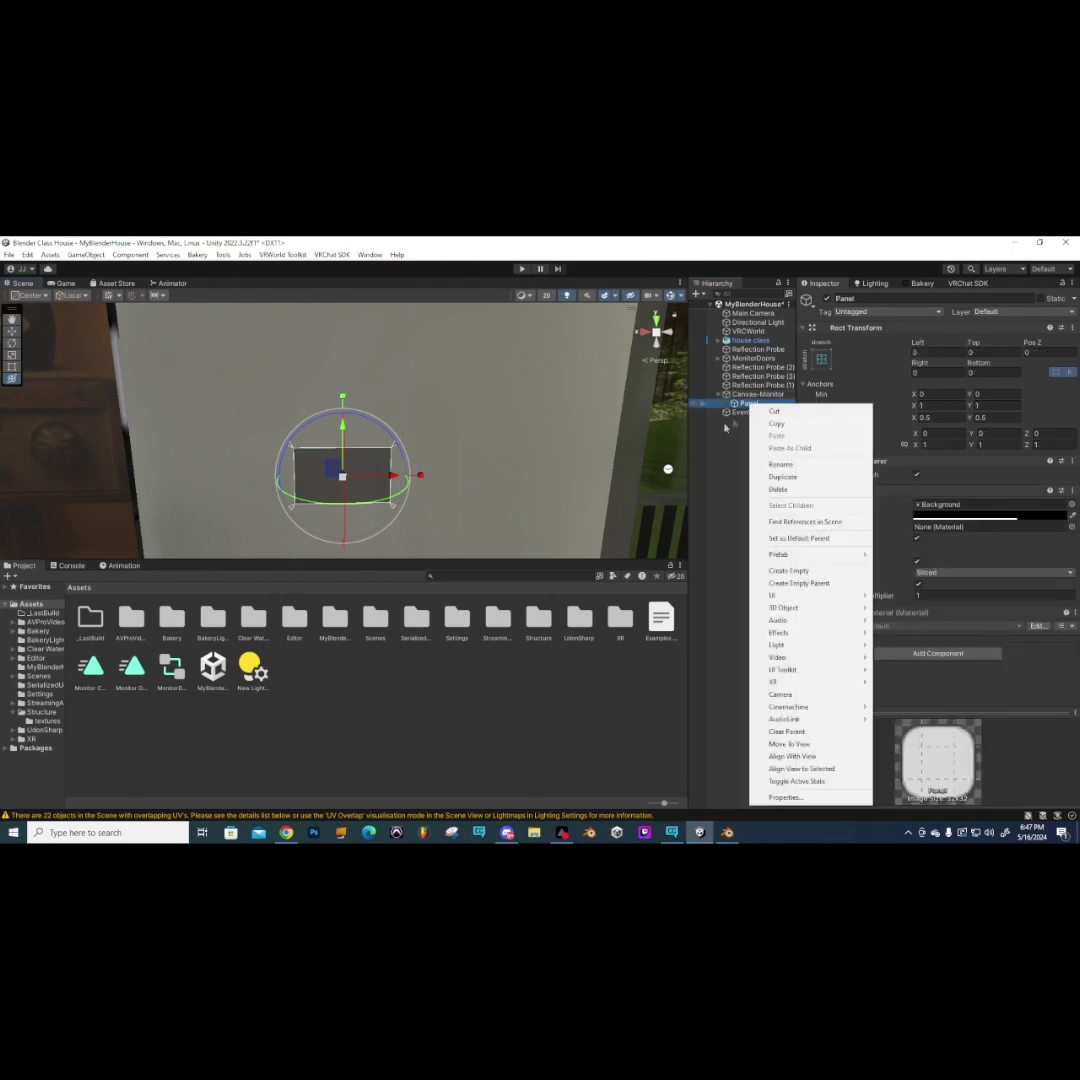
- Add a UI Toggle inside the Panel and stretch it wider along X
mouse_move(820, 595)
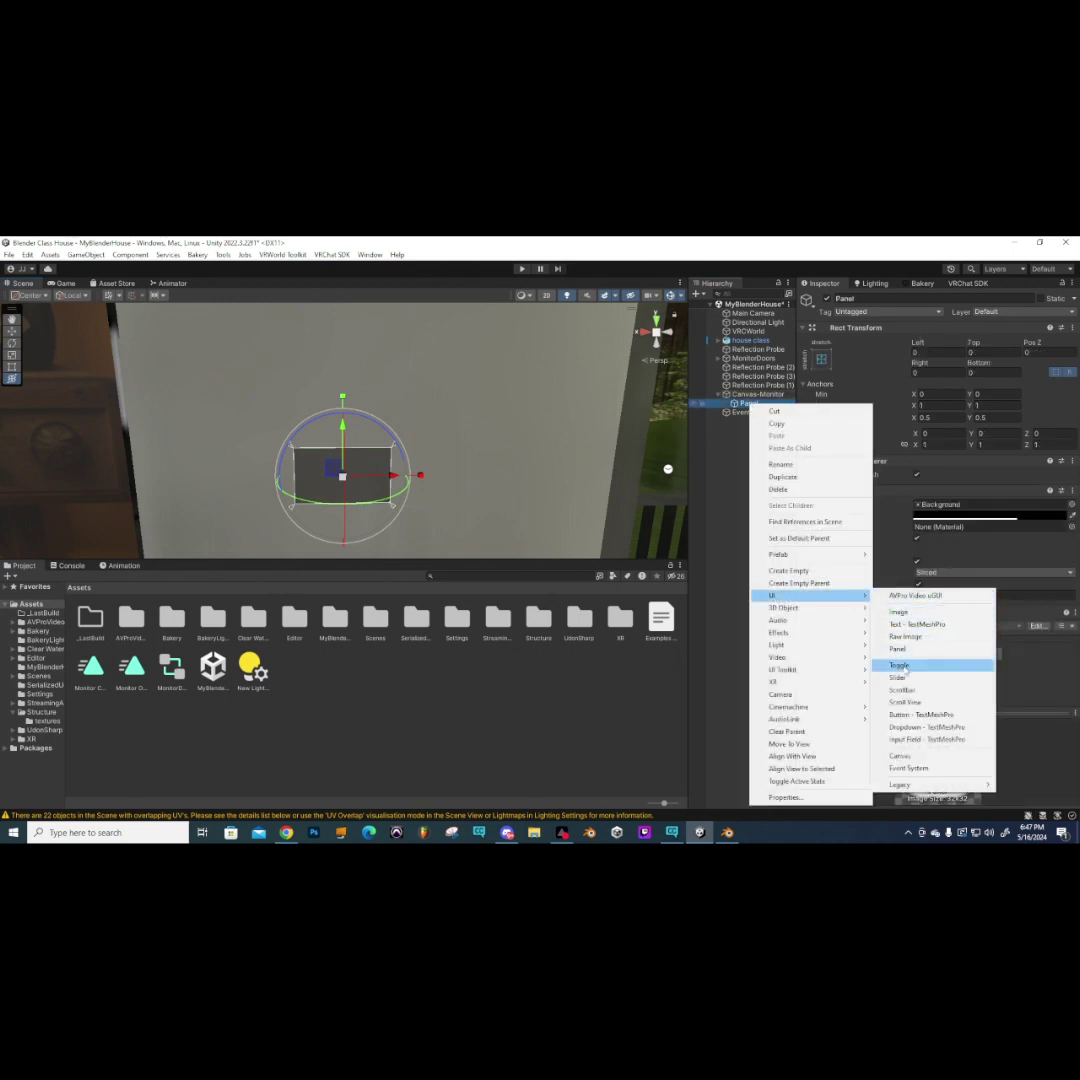
left_click(902, 666)
scroll(290, 459, "up", 3)
scroll(292, 460, "up", 2)
middle_click_drag(331, 525, 330, 446)
left_click_drag(337, 426, 613, 422)
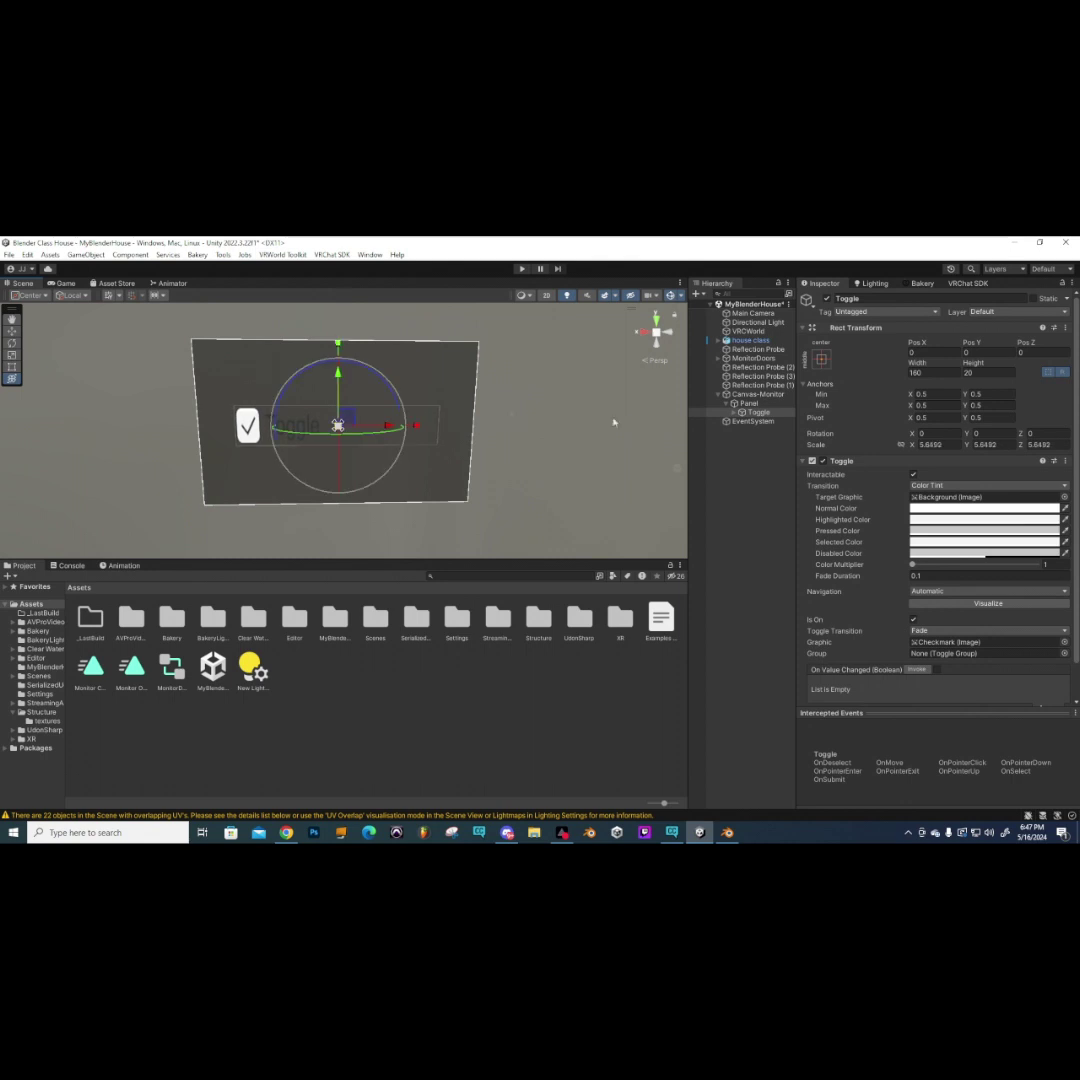
left_click_drag(420, 429, 461, 428)
- Centre the toggle across the panel at Pos X 236 and expand it in the Hierarchy
key("e")
key("w")
key("e")
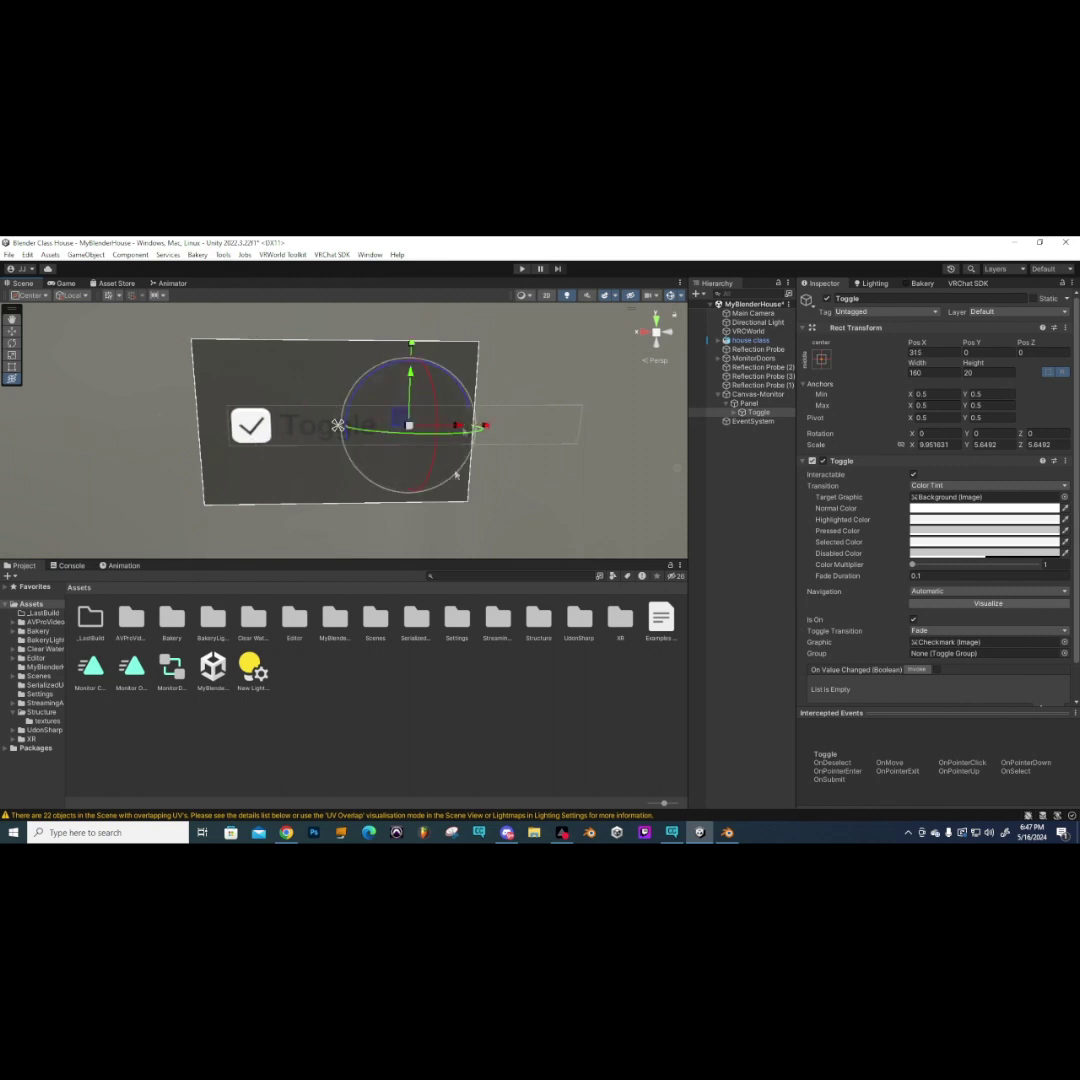
key("w")
left_click_drag(458, 426, 235, 427)
left_click_drag(183, 426, 443, 432)
key("e")
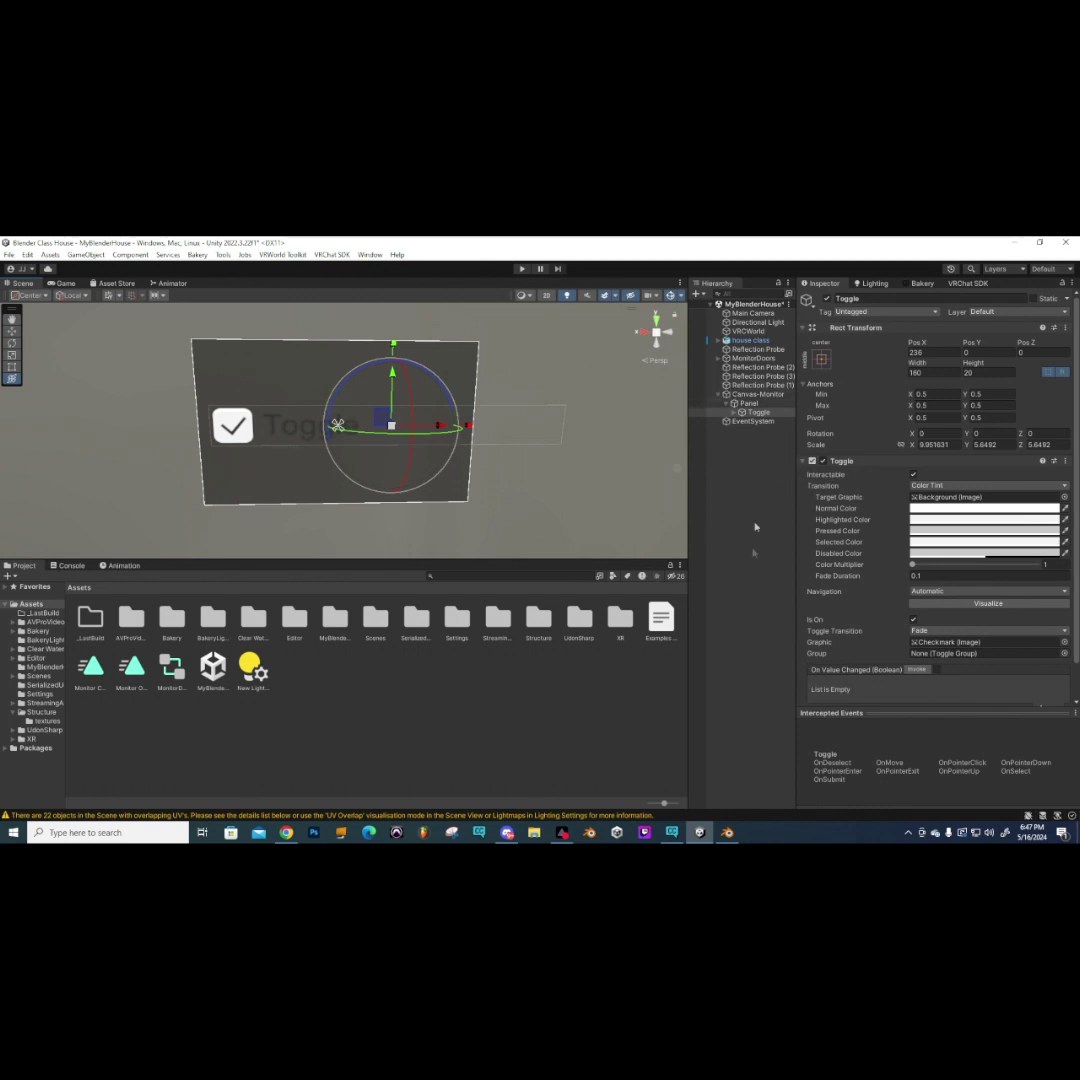
left_click(731, 413)
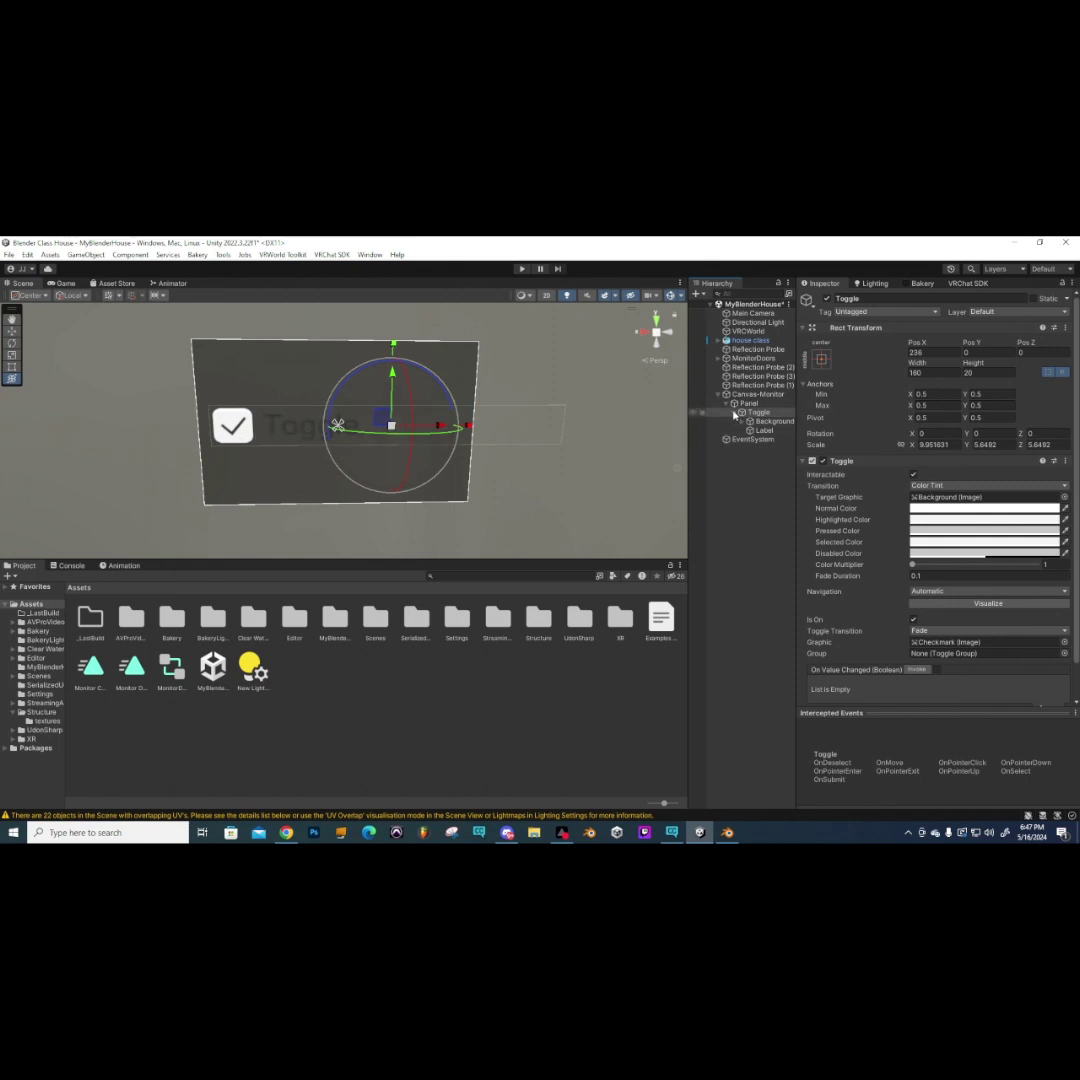
- Change the Label text to 'Toggle' / 'Monitor' on two lines with font size 30
left_click(760, 430)
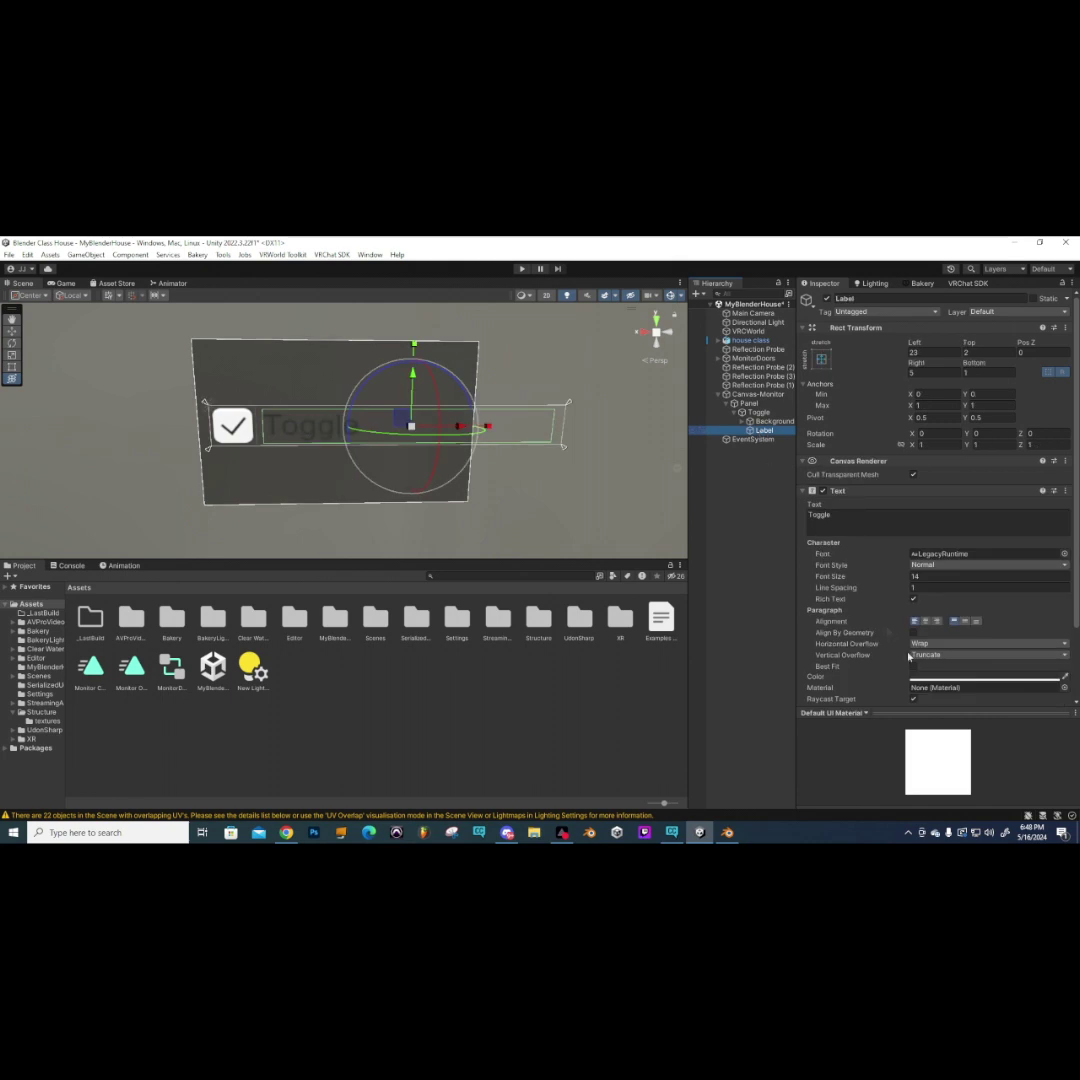
left_click(838, 515)
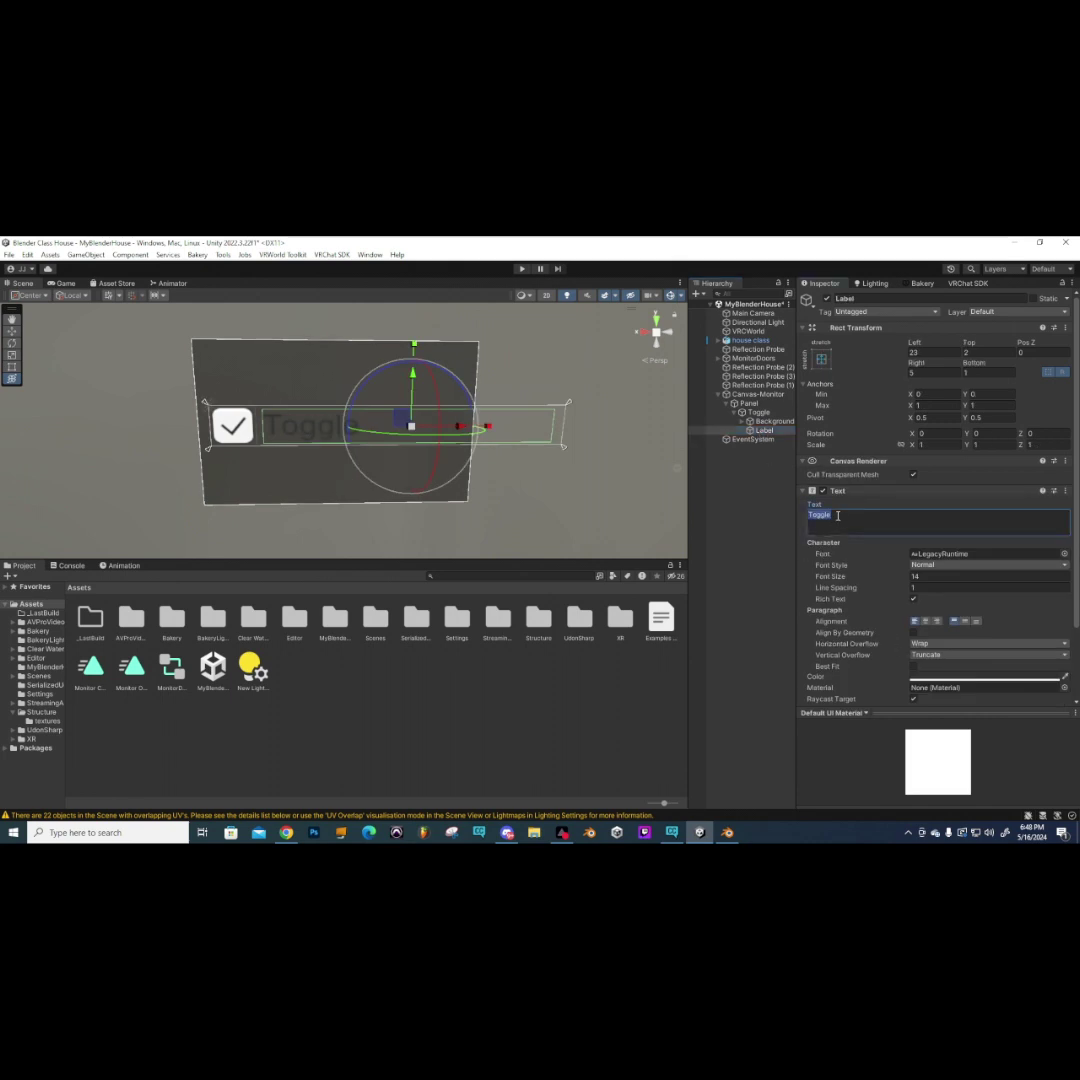
type("Mon")
key("BackSpace")
key("BackSpace")
key("BackSpace")
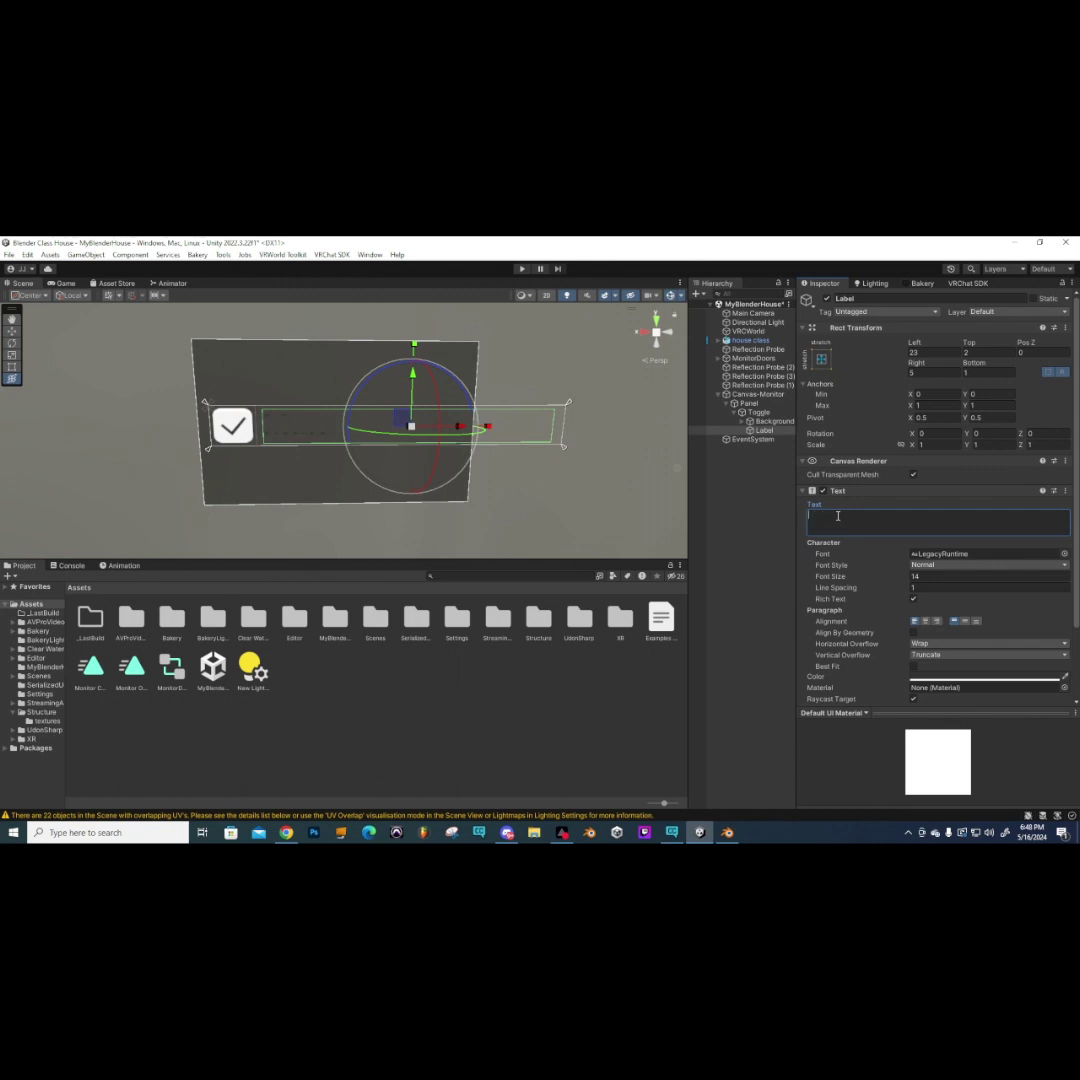
type("Toggl")
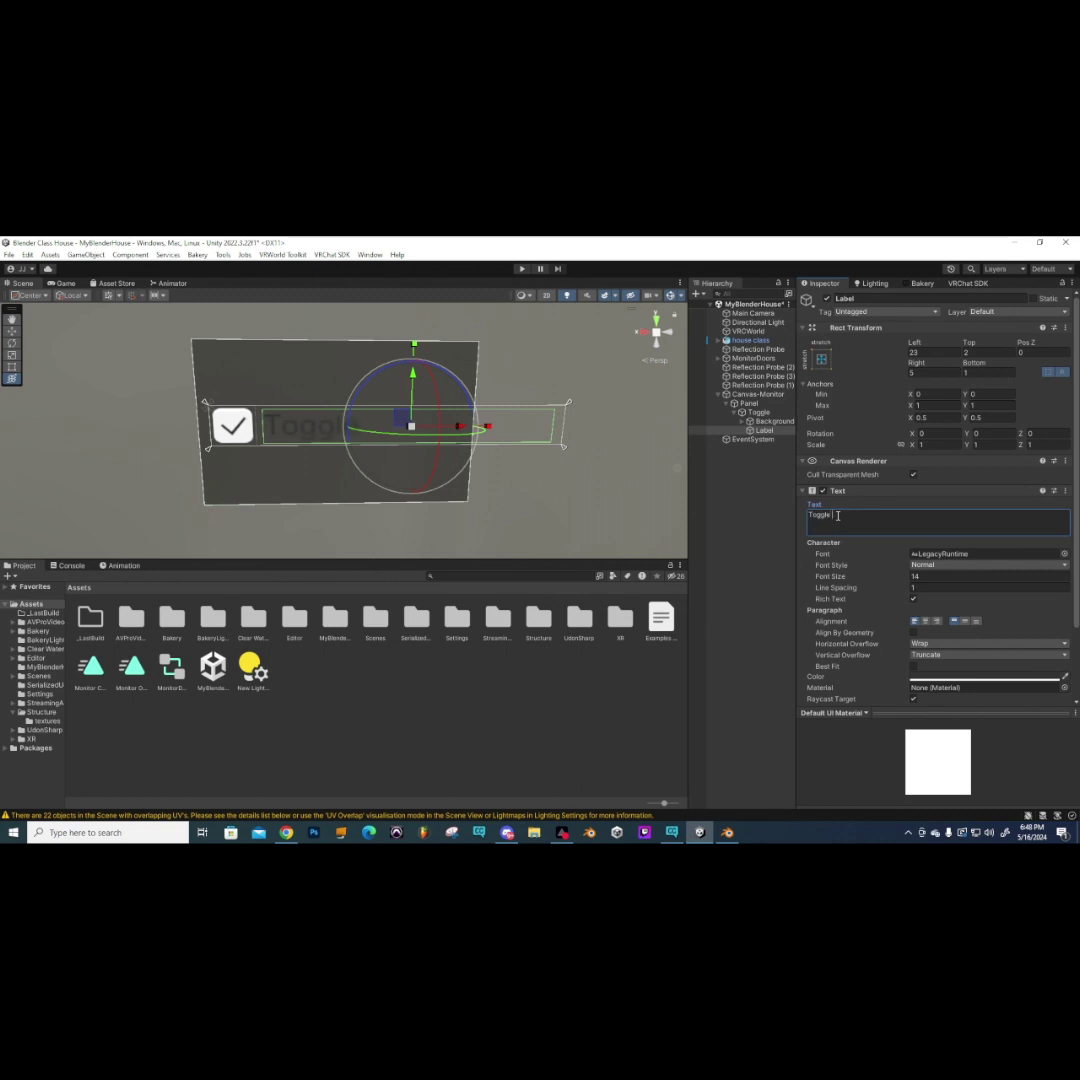
type("e")
key("Return")
type("Monitor")
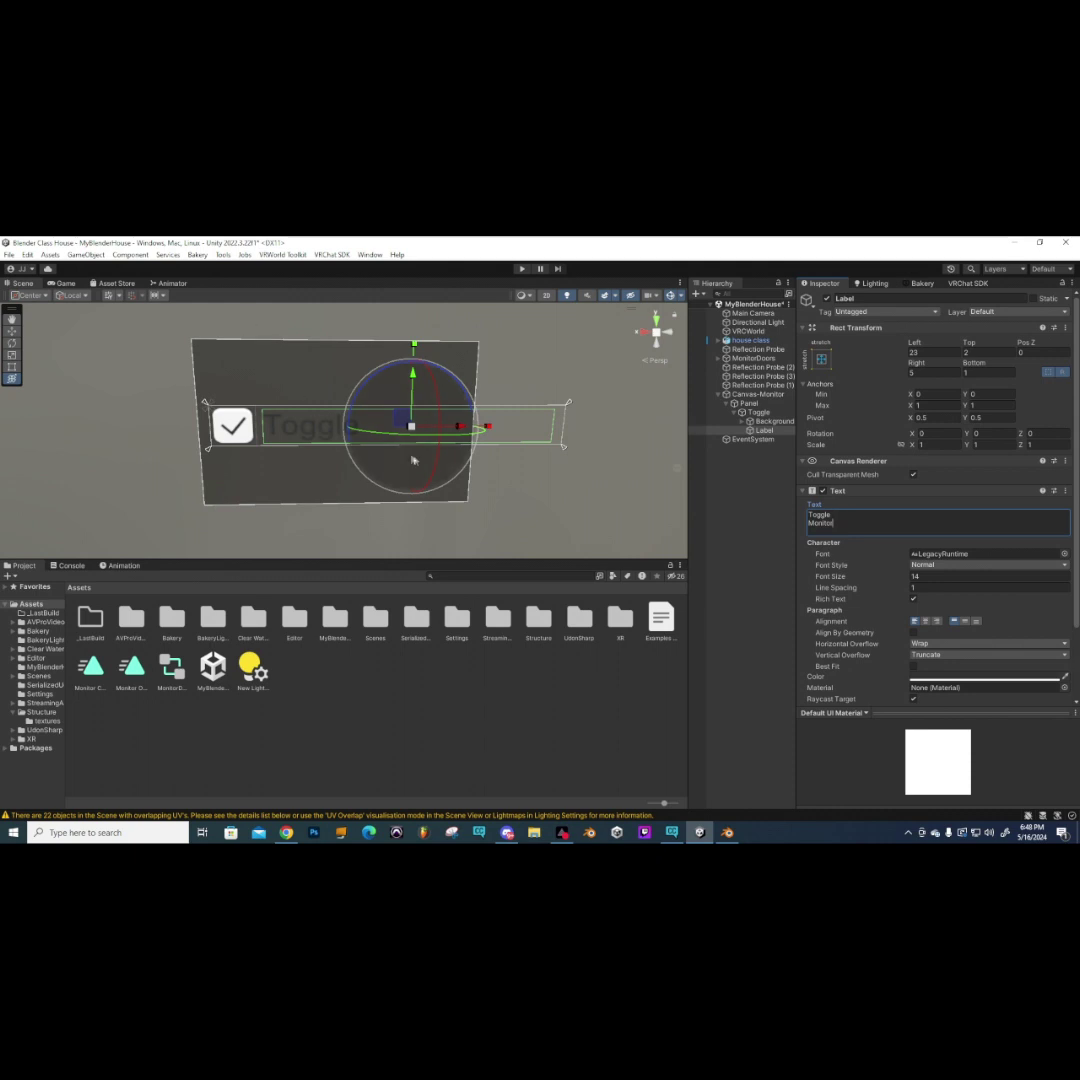
left_click(877, 572)
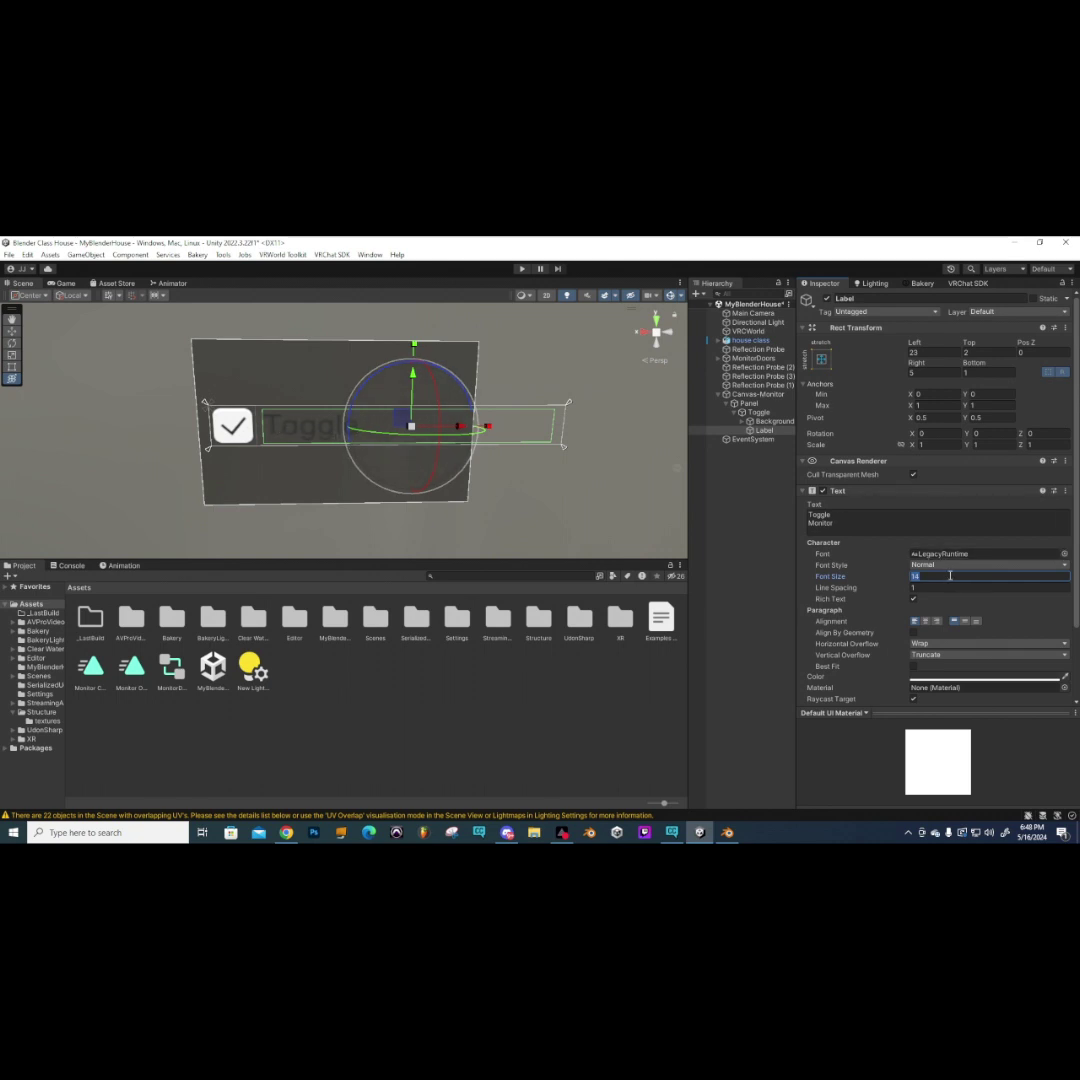
type("30")
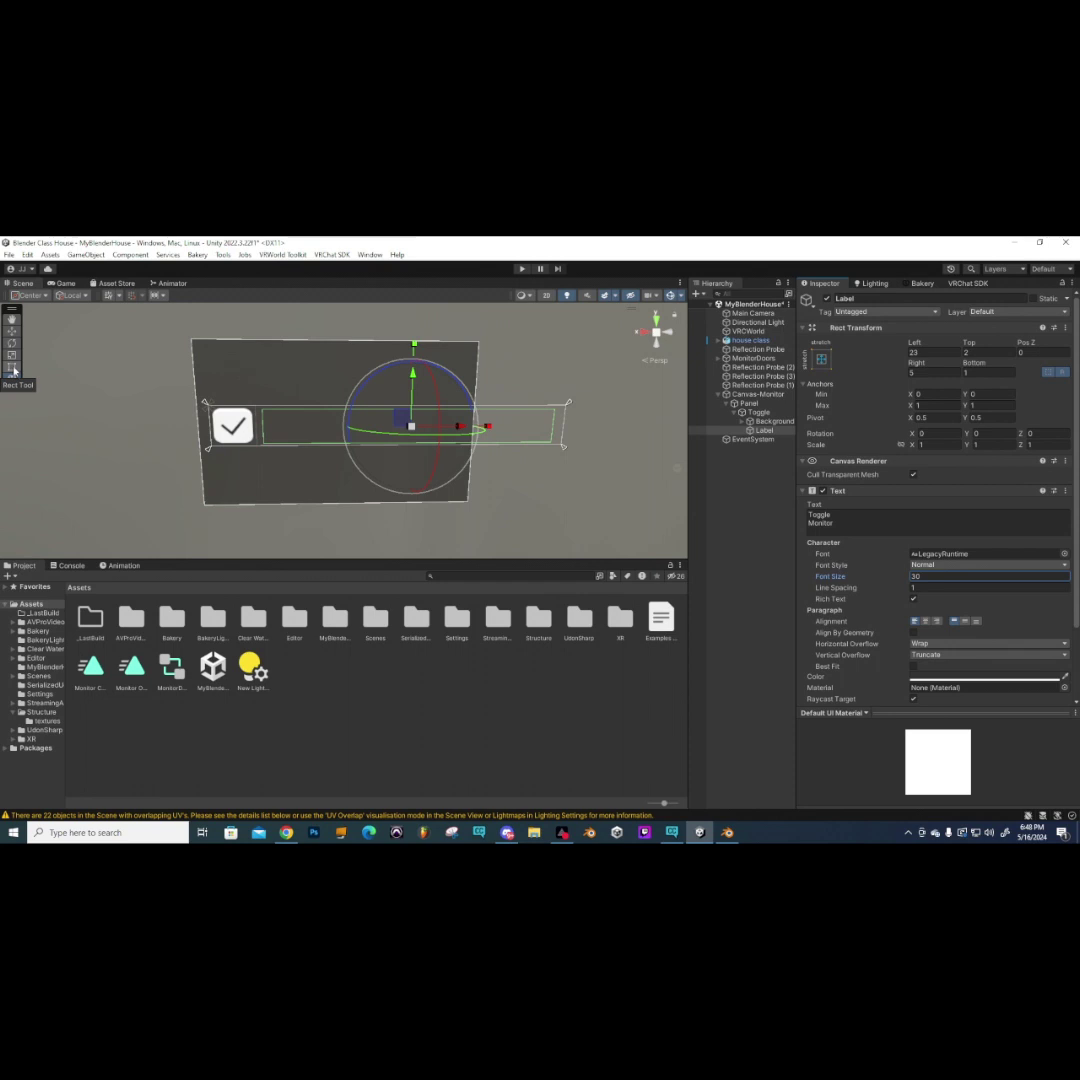
- Enlarge the label's rect box and make its text colour white
left_click(13, 370)
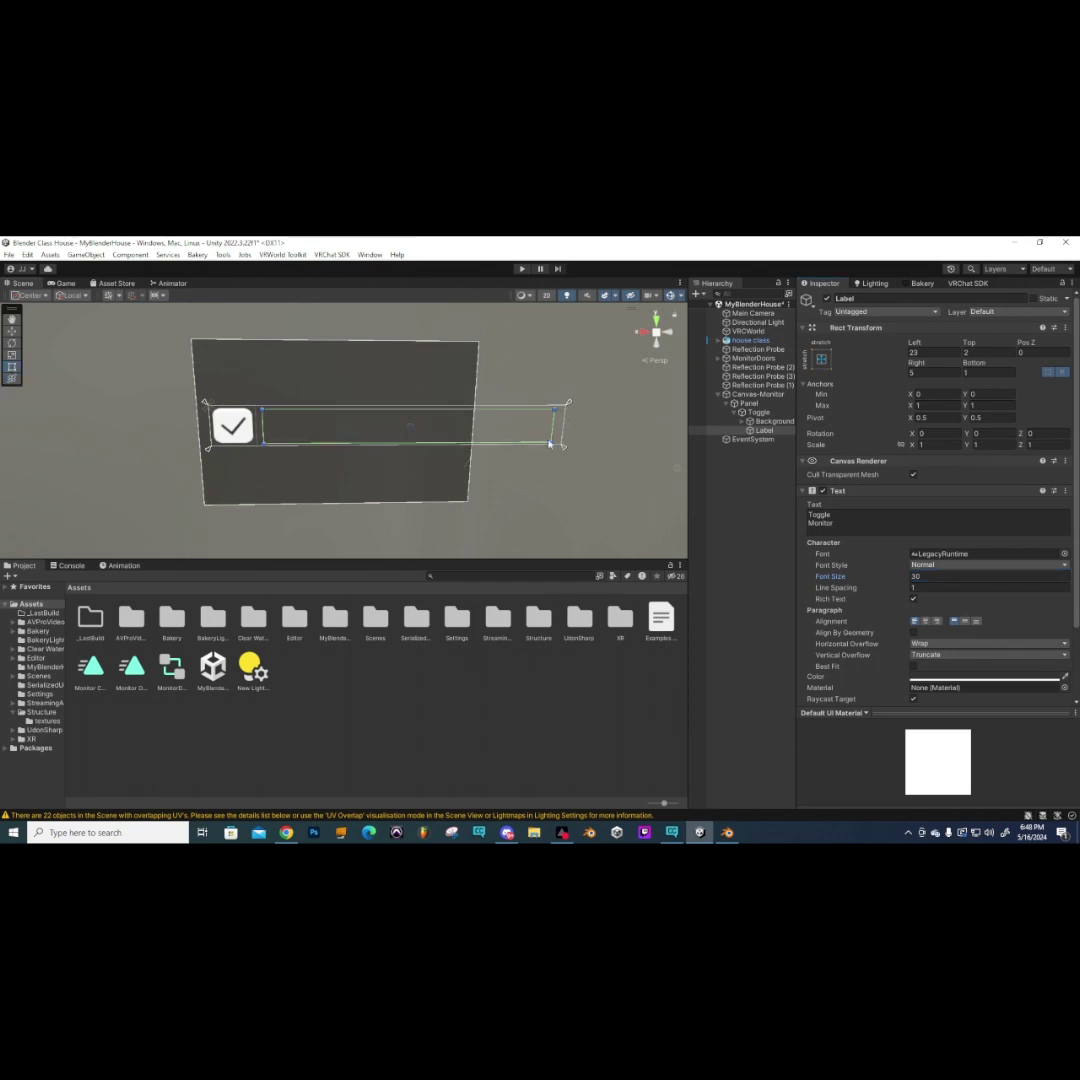
left_click_drag(551, 442, 568, 455)
scroll(533, 434, "down", 5)
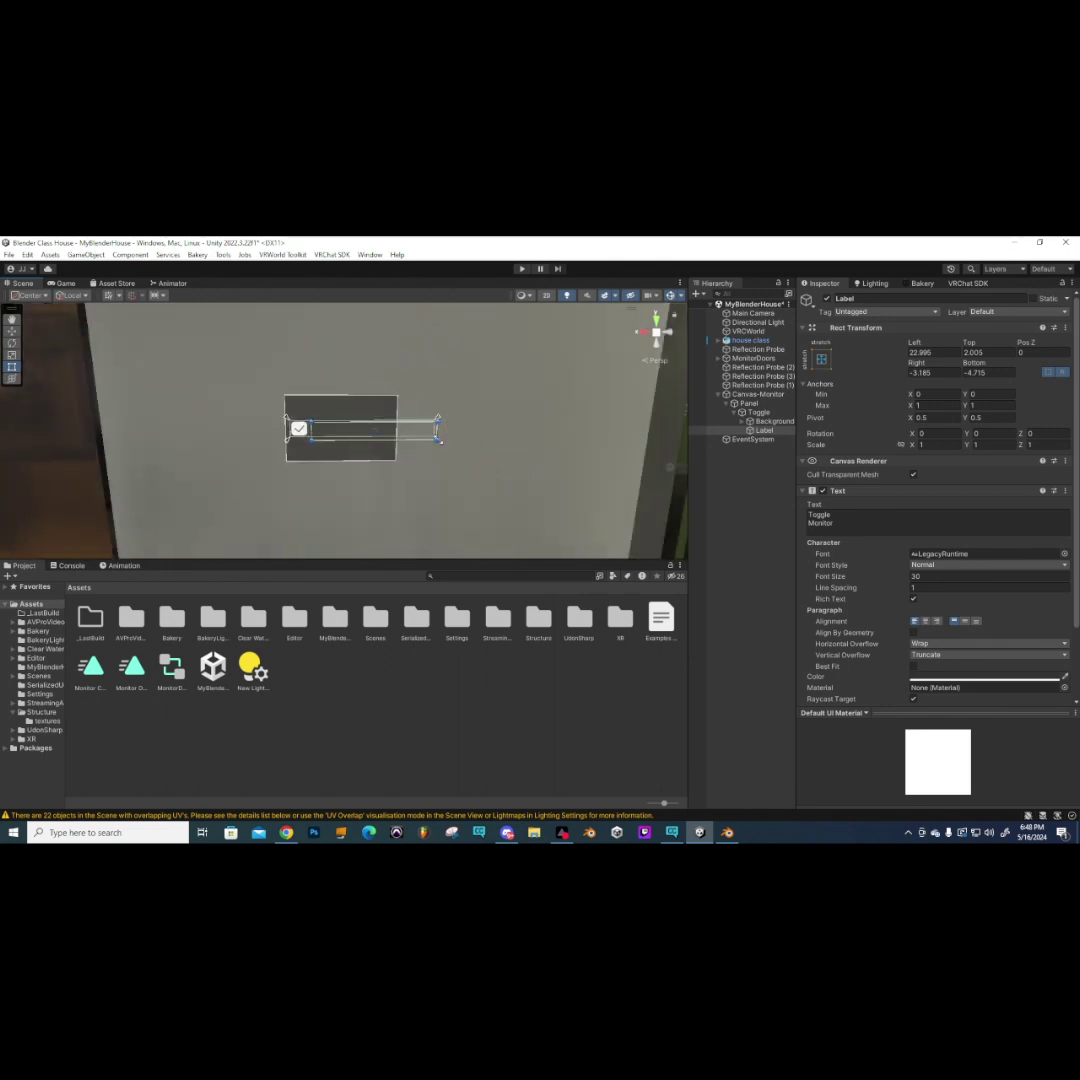
left_click_drag(437, 440, 406, 484)
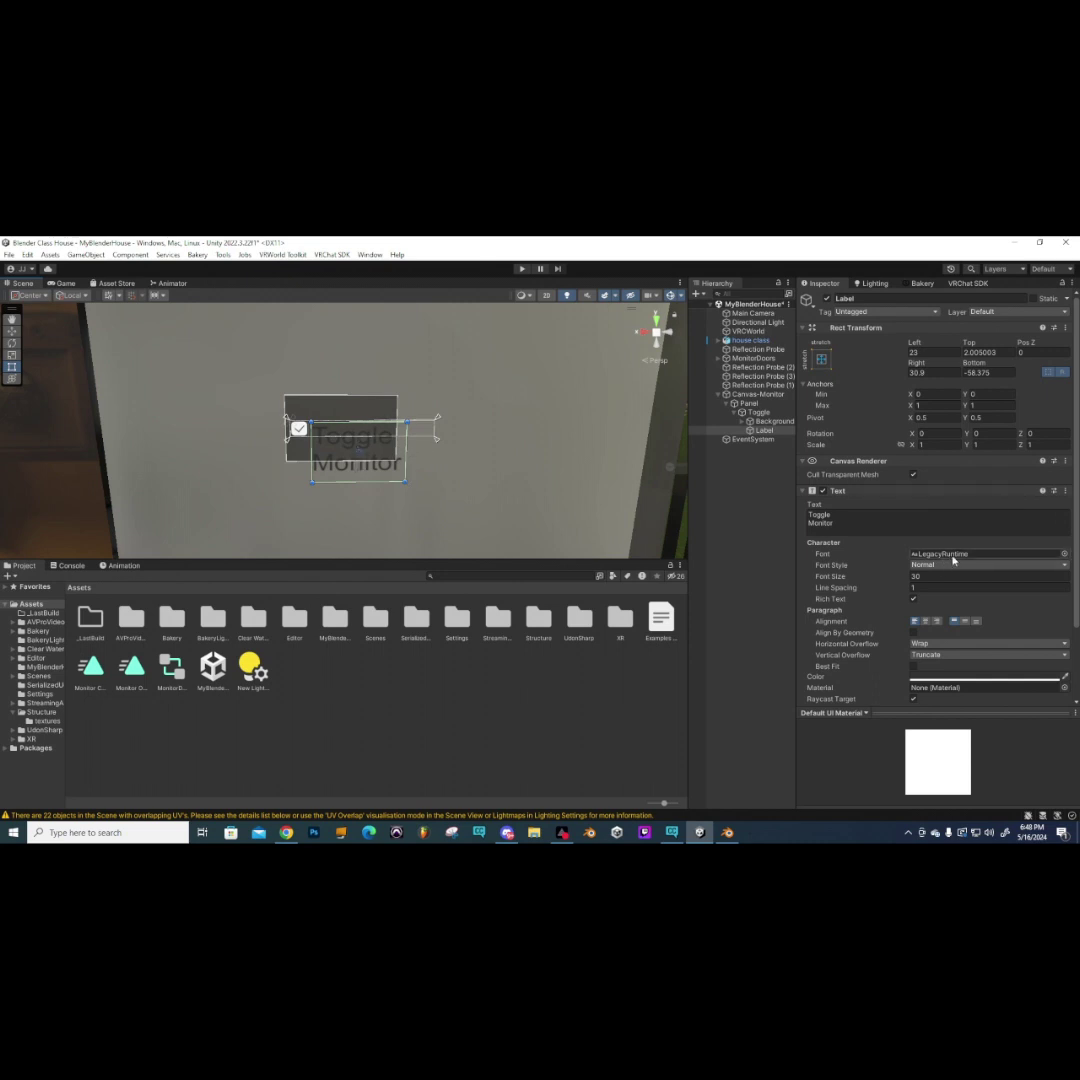
left_click(1065, 554)
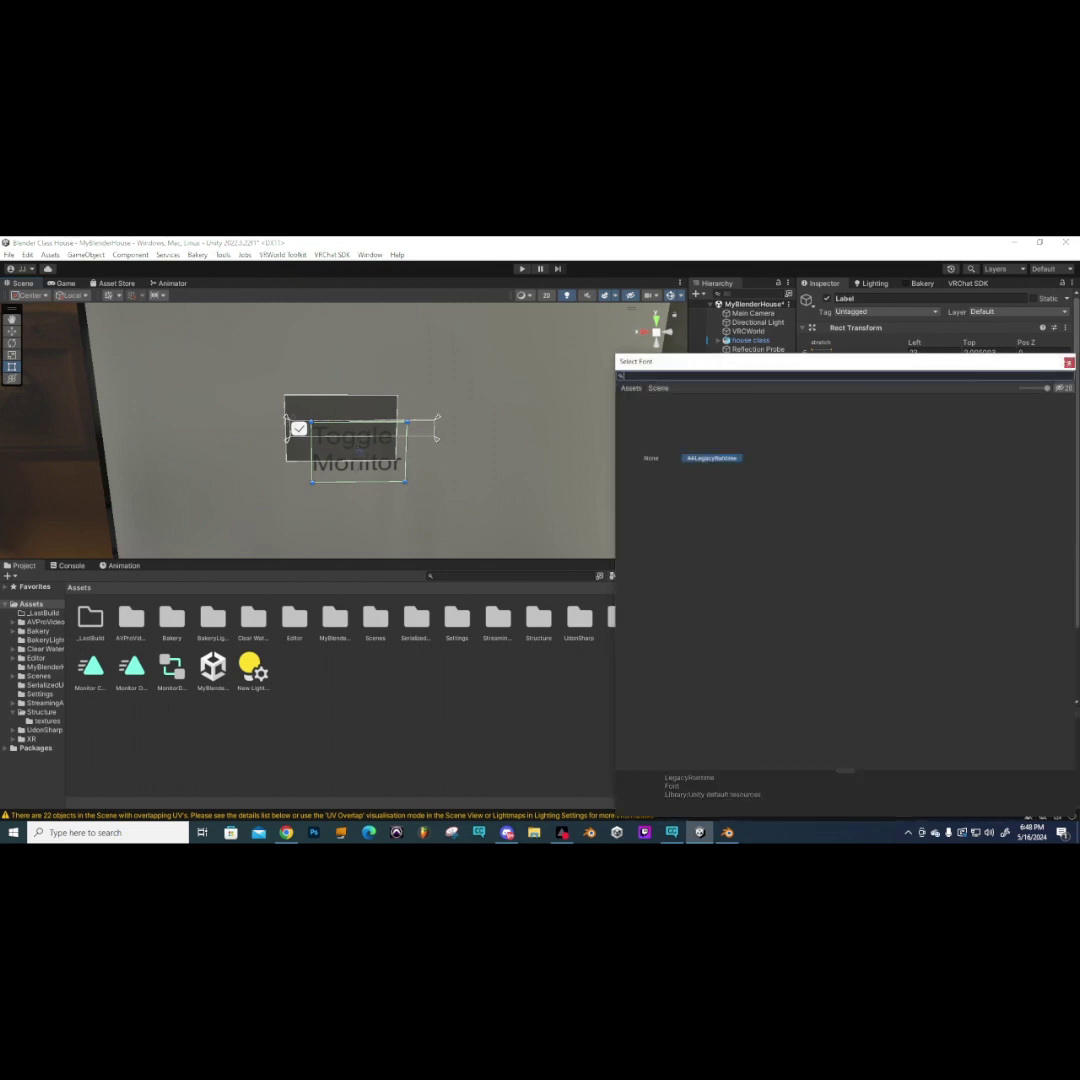
left_click(1069, 362)
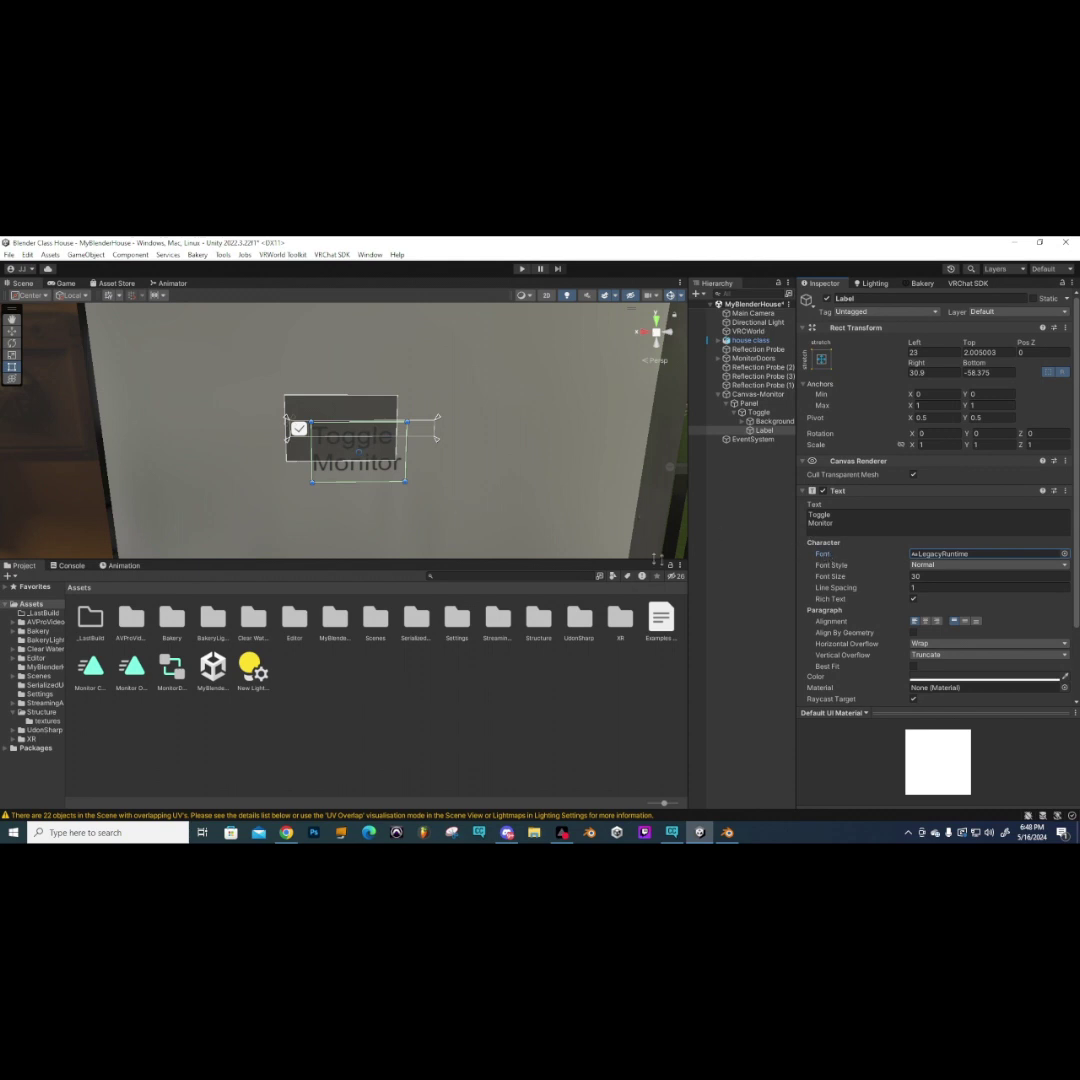
left_click(953, 680)
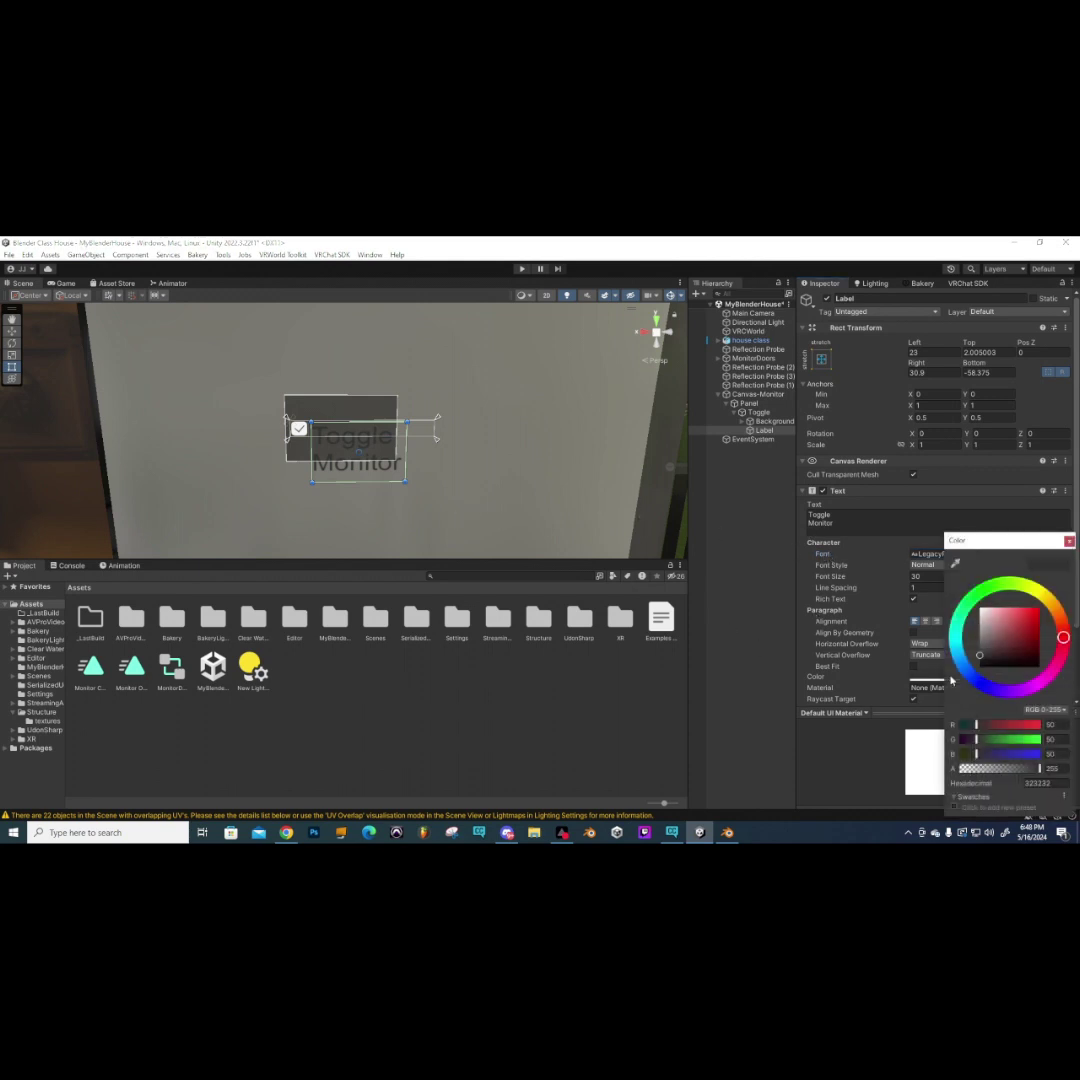
left_click_drag(987, 620, 971, 607)
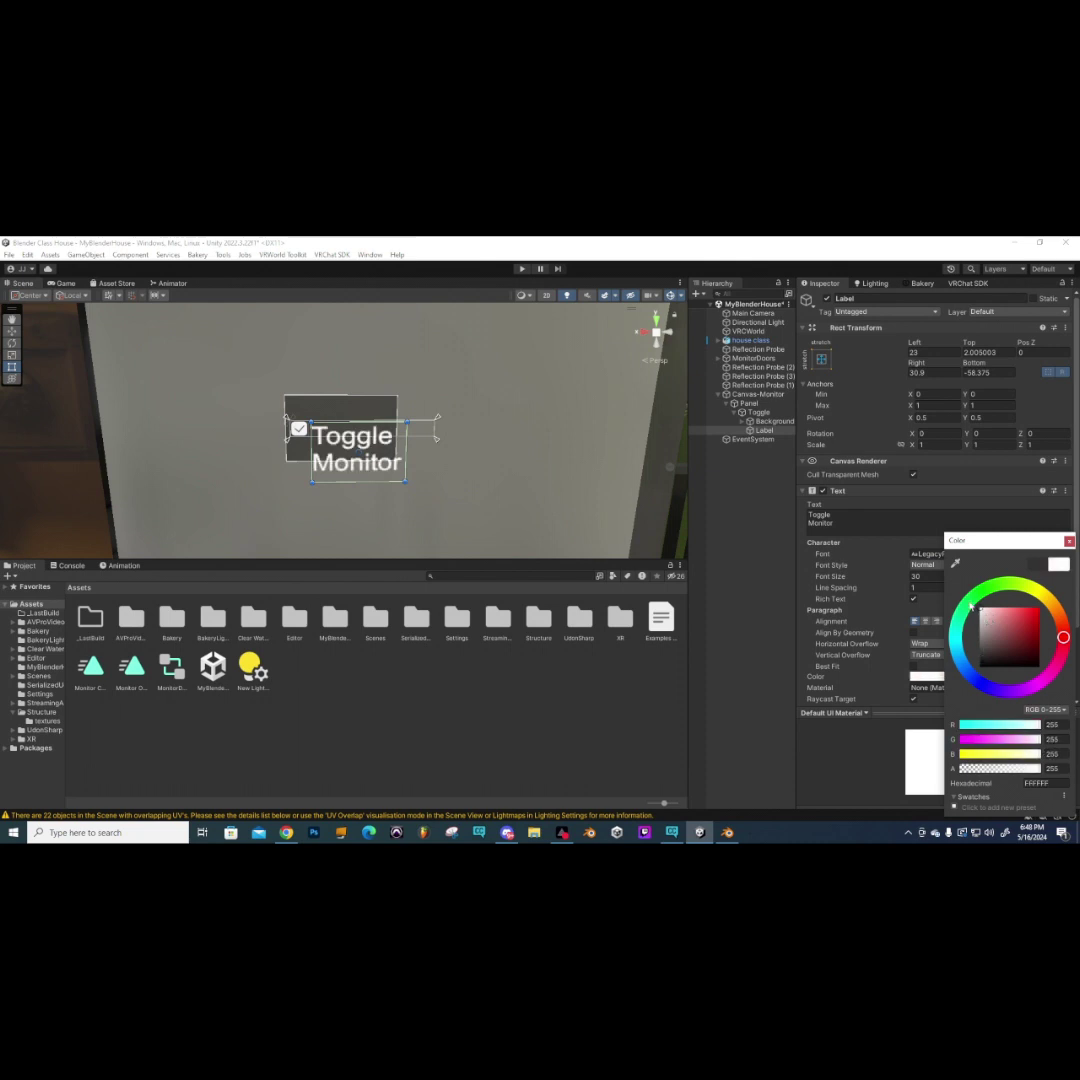
left_click(1069, 542)
- Scale the label down to about 0.46 and slide it left beside the checkbox
left_click(12, 378)
scroll(360, 455, "up", 3)
left_click_drag(368, 463, 367, 379)
mouse_move(416, 432)
left_mouse_down()
mouse_move(385, 432)
mouse_move(405, 431)
left_mouse_up()
scroll(306, 427, "up", 3)
scroll(306, 427, "down", 2)
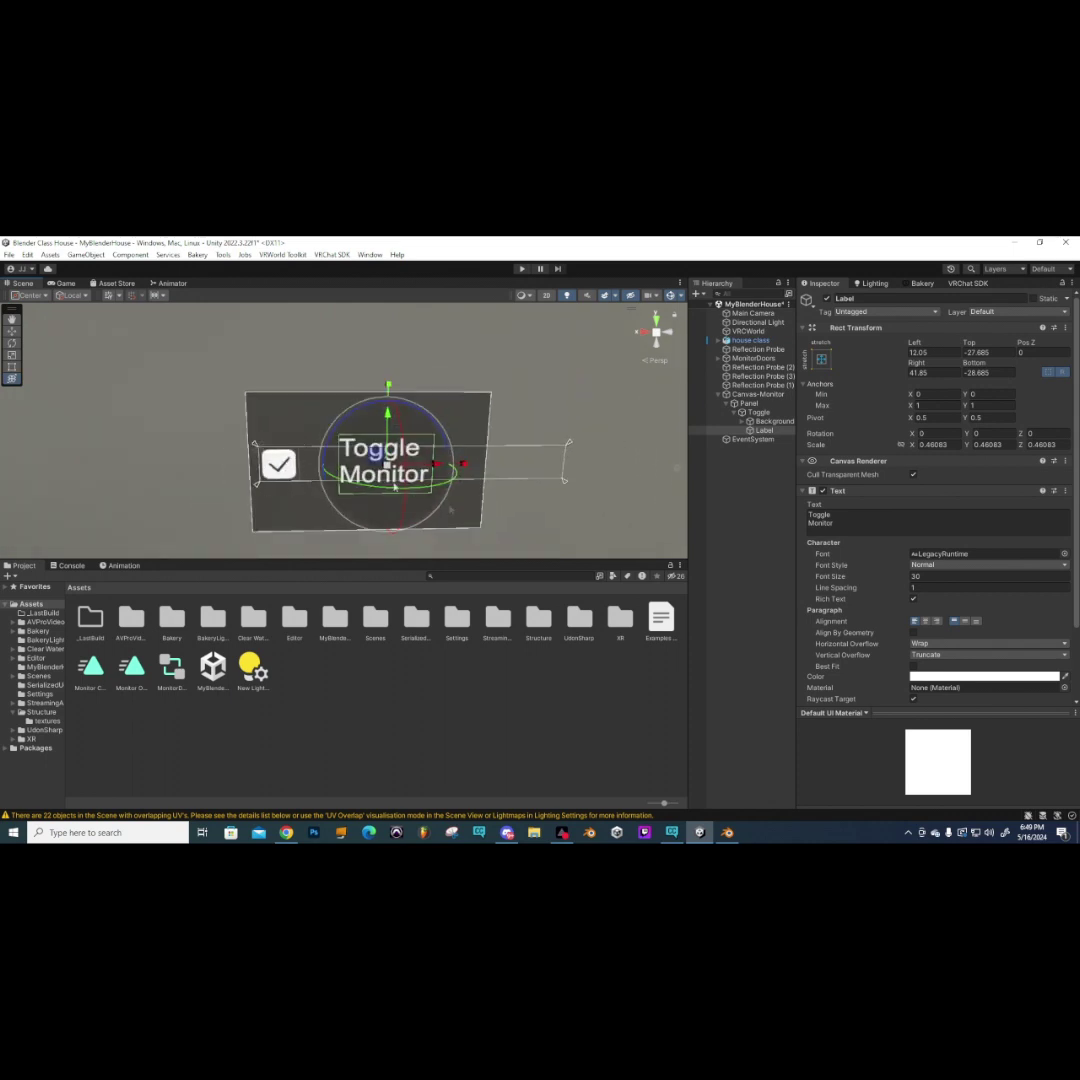
- Set the toggle Background's Source Image to the round Knob sprite
left_click(767, 422)
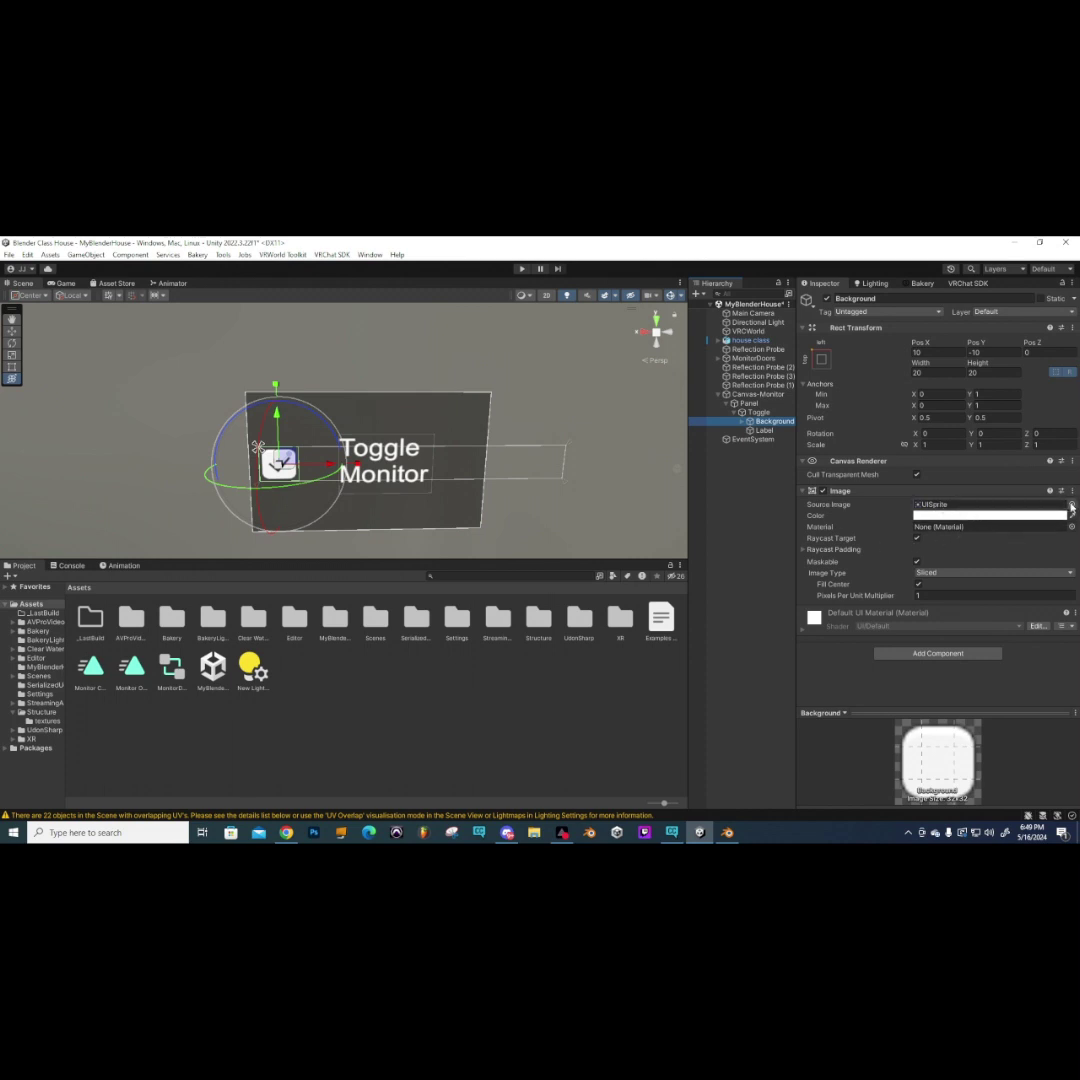
left_click(1071, 507)
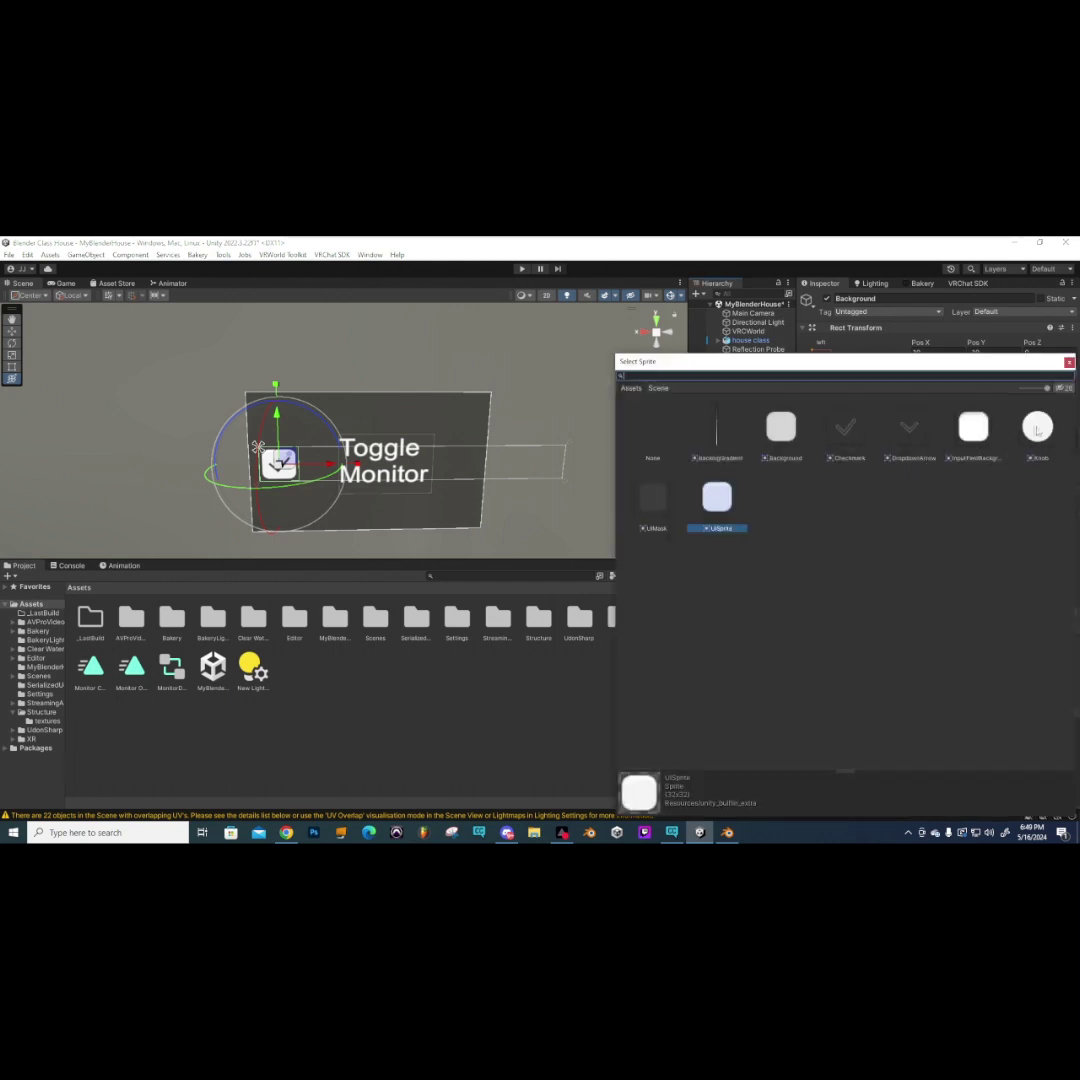
left_click(1041, 432)
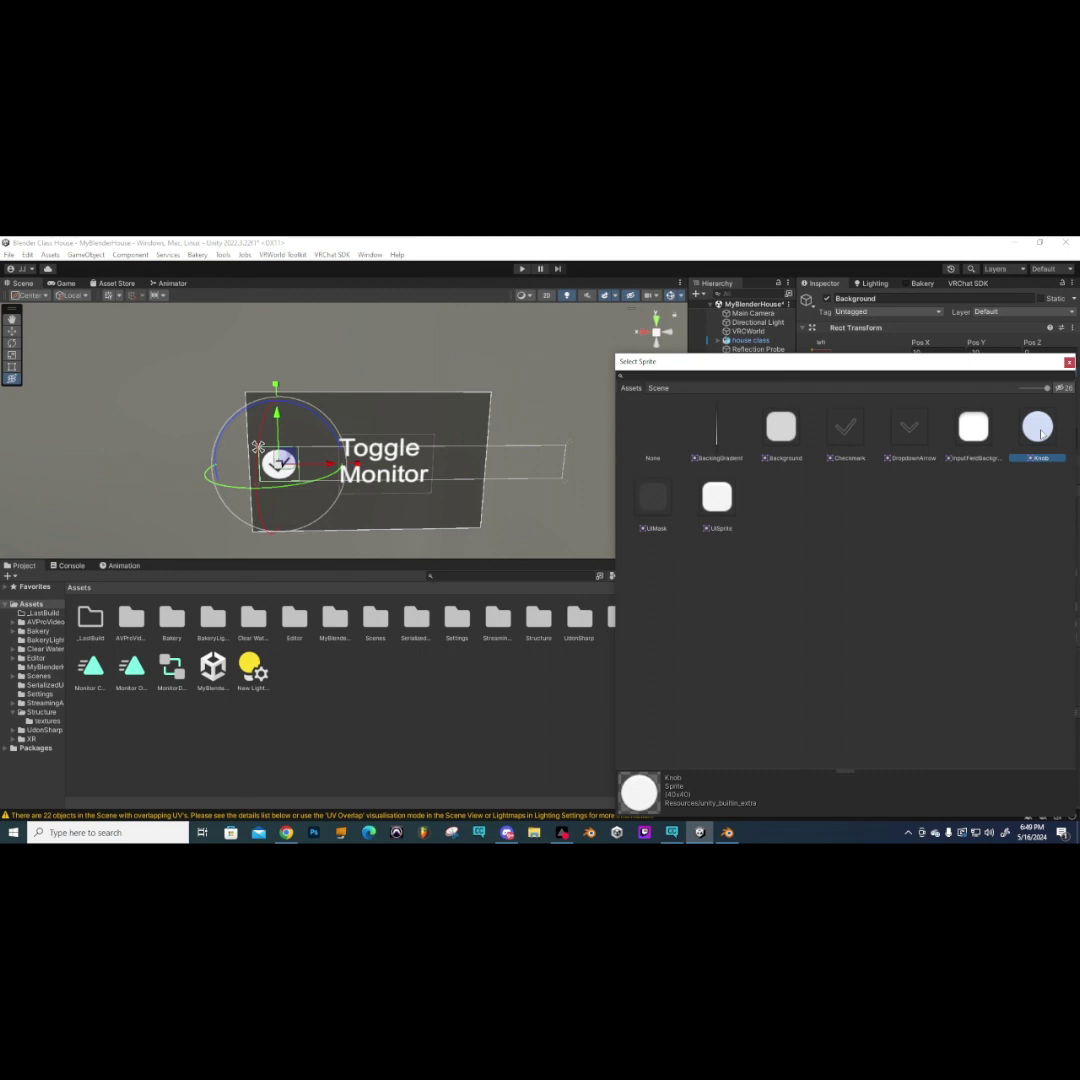
left_click(1070, 362)
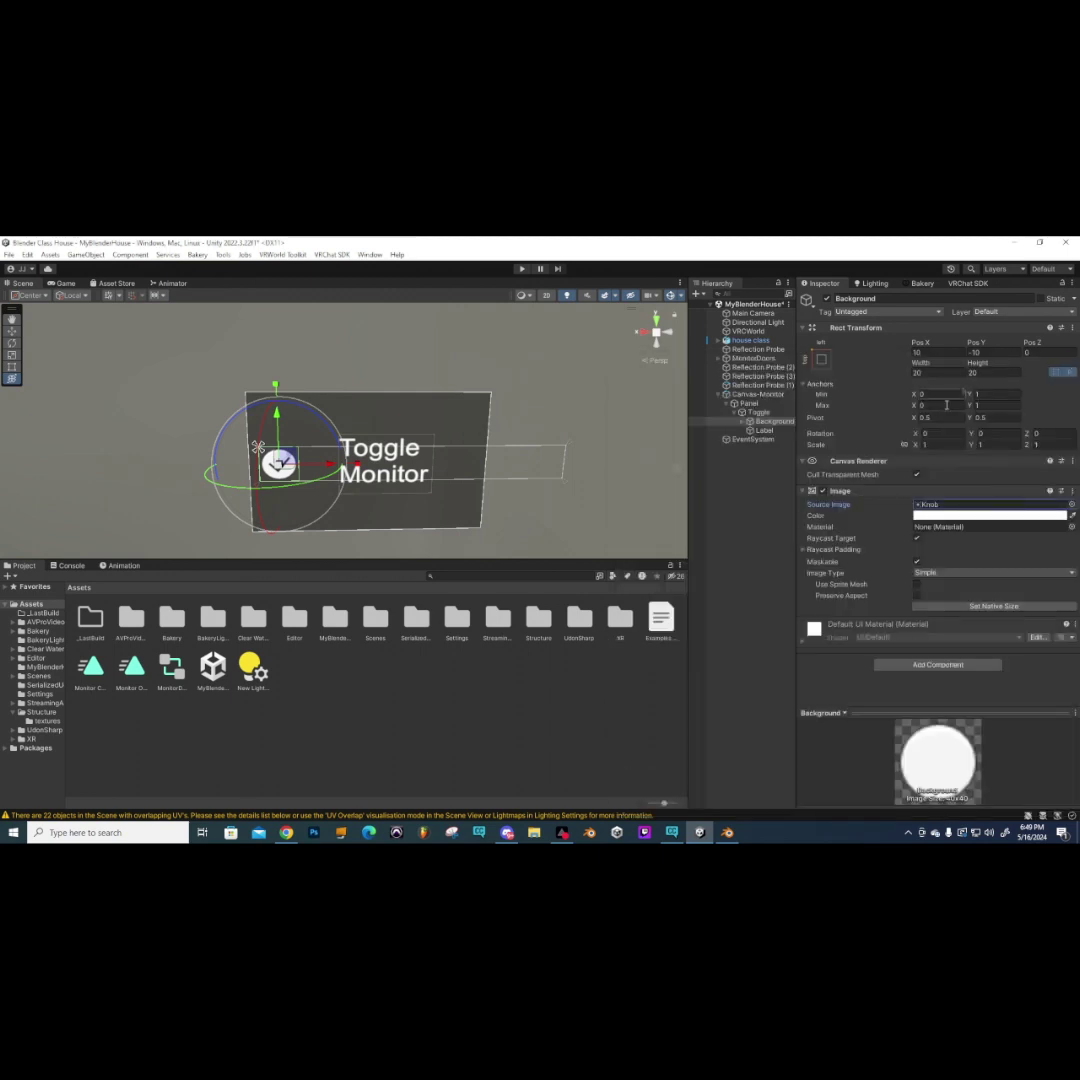
- Set the Checkmark's Source Image to the Knob sprite as well
left_click(742, 422)
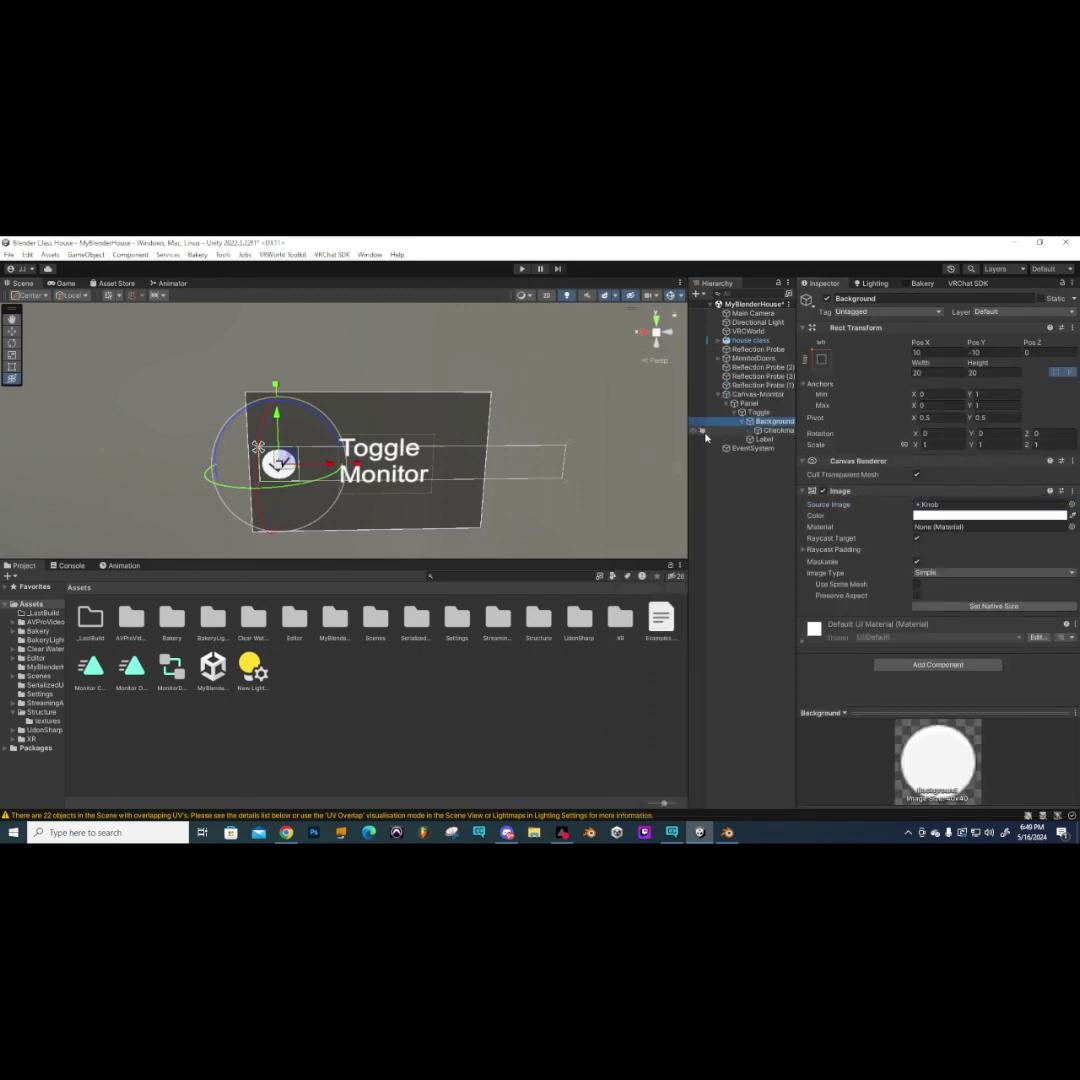
left_click_drag(688, 428, 597, 428)
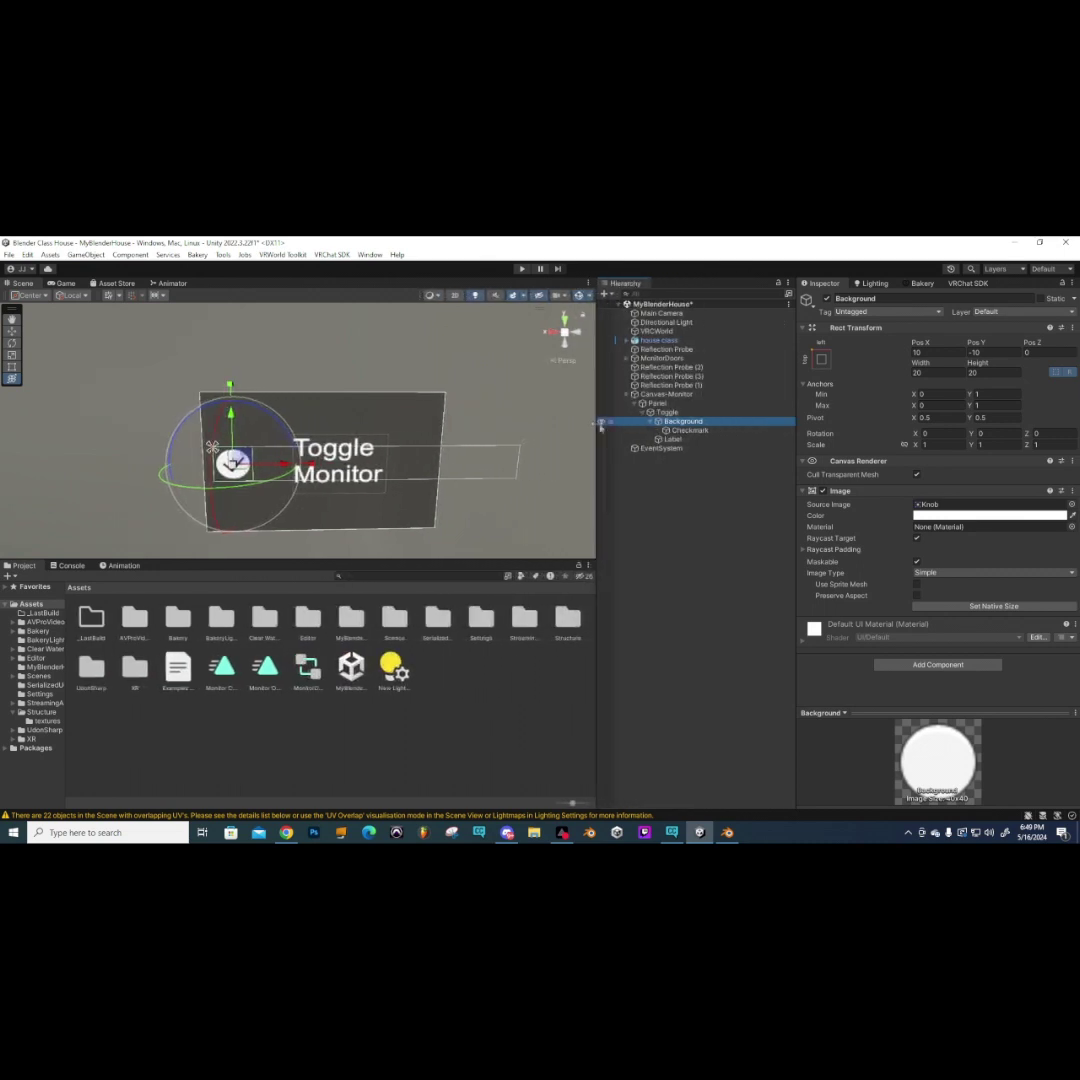
left_click(697, 431)
left_click(1072, 504)
left_click(1041, 432)
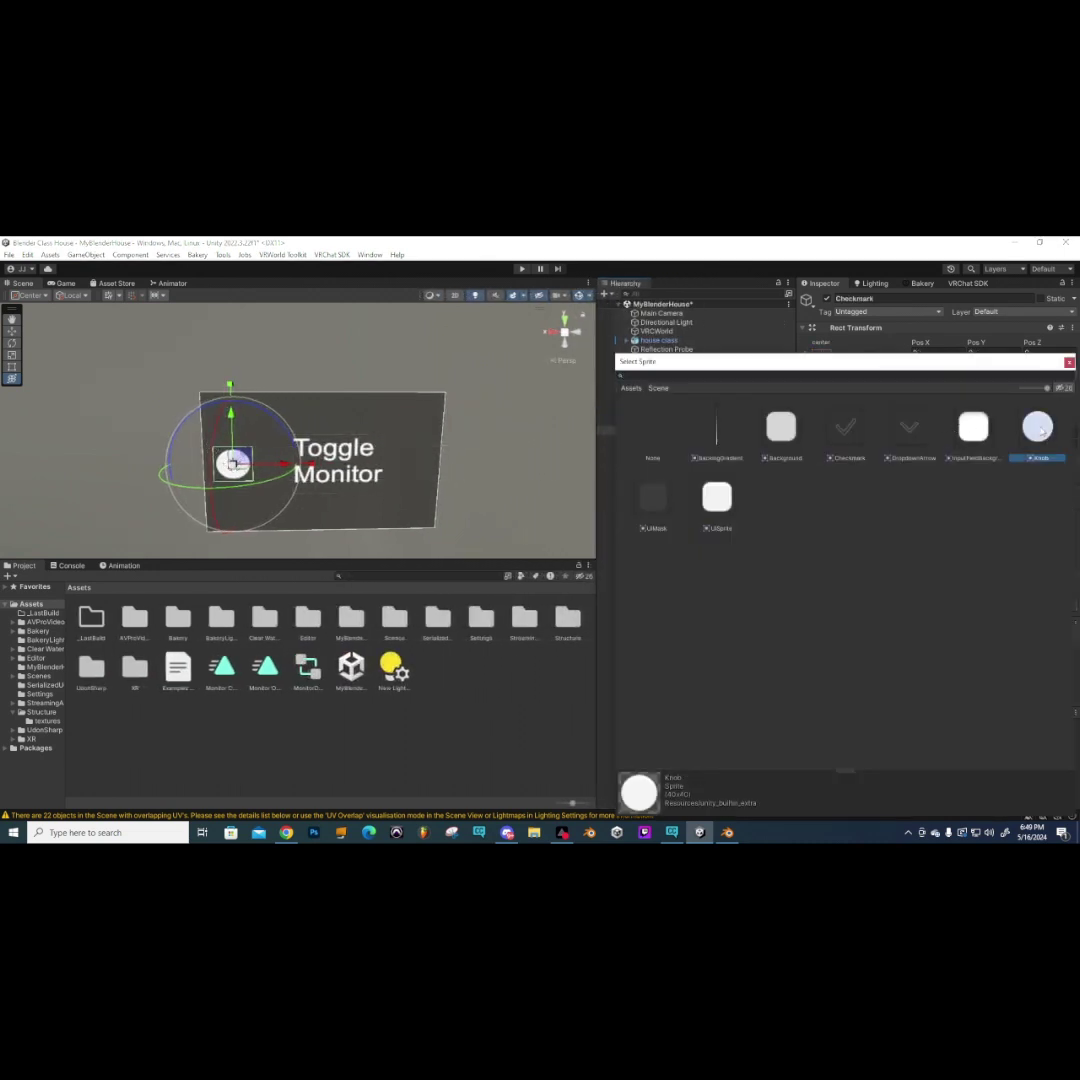
left_click(1069, 363)
- Colour the Checkmark black and scale it down to about 0.73
left_click(1000, 515)
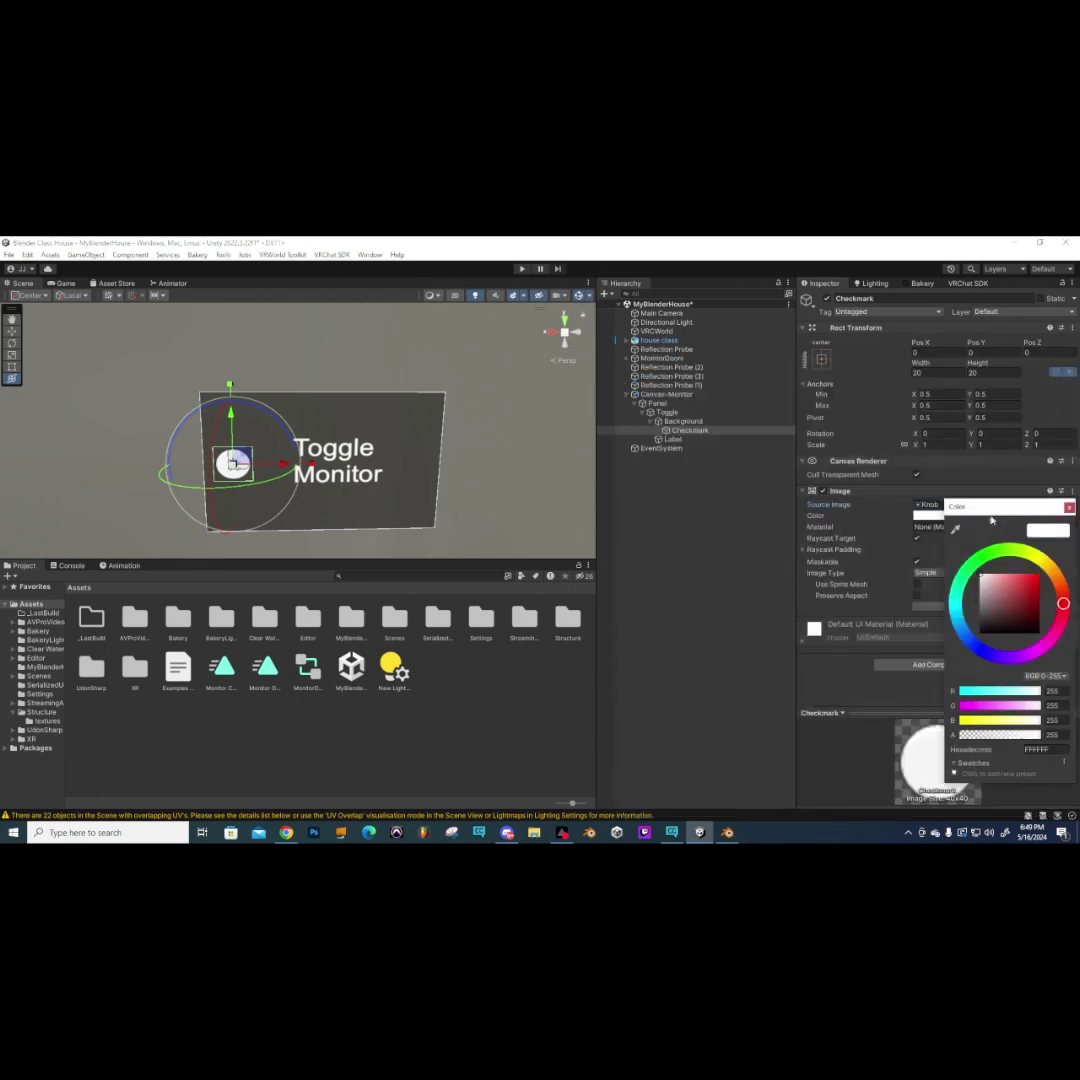
left_click_drag(984, 627, 974, 652)
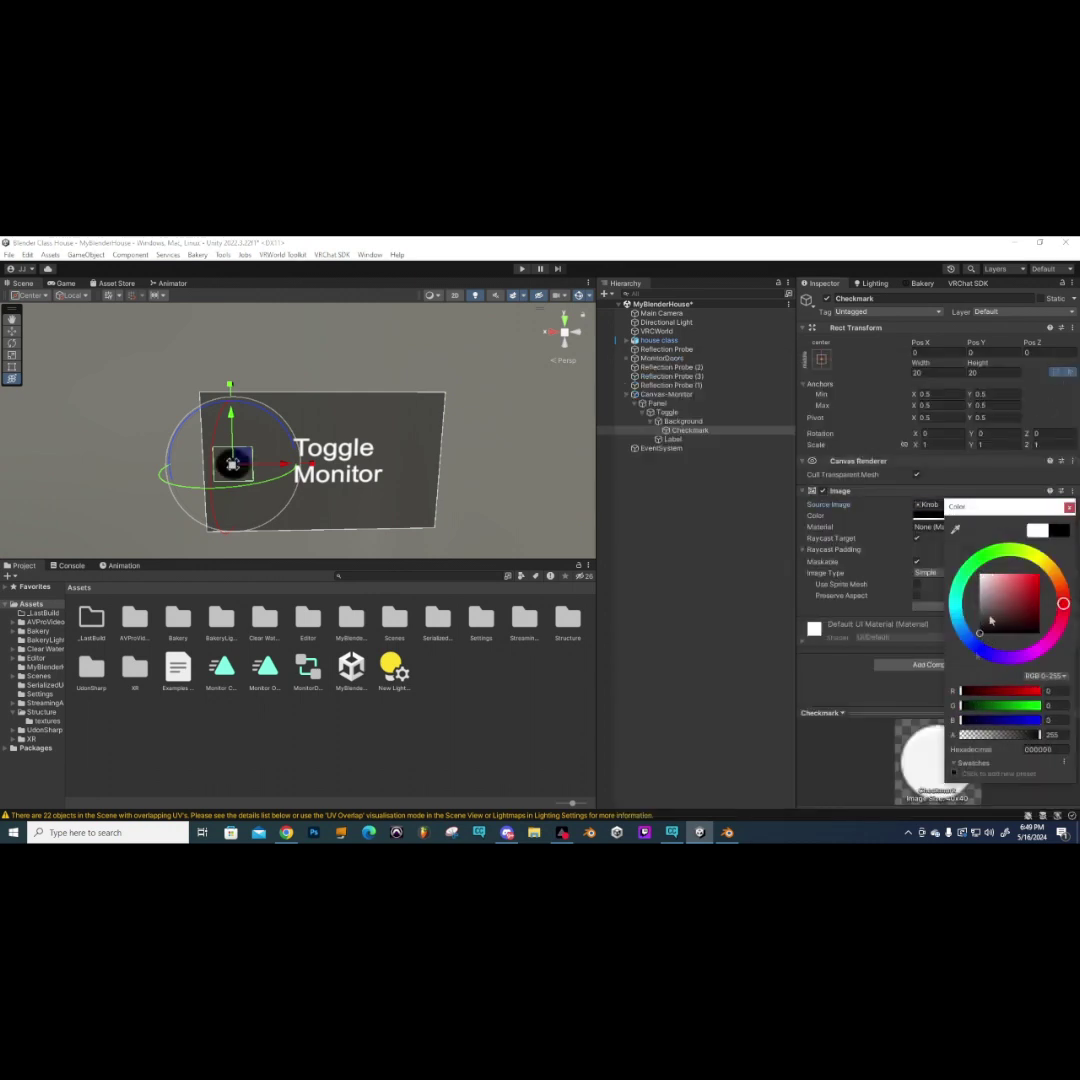
left_click(1069, 507)
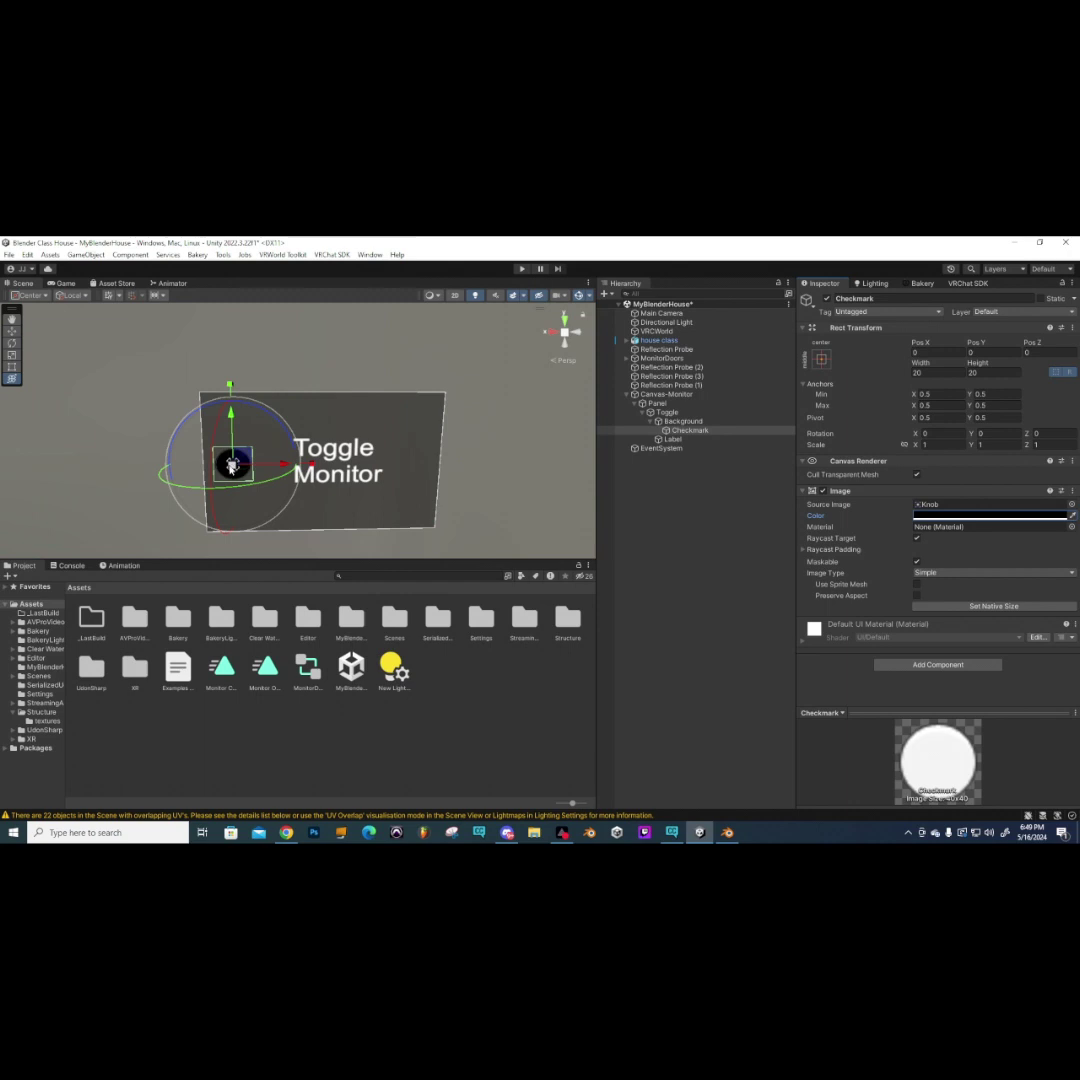
left_click_drag(231, 469, 213, 471)
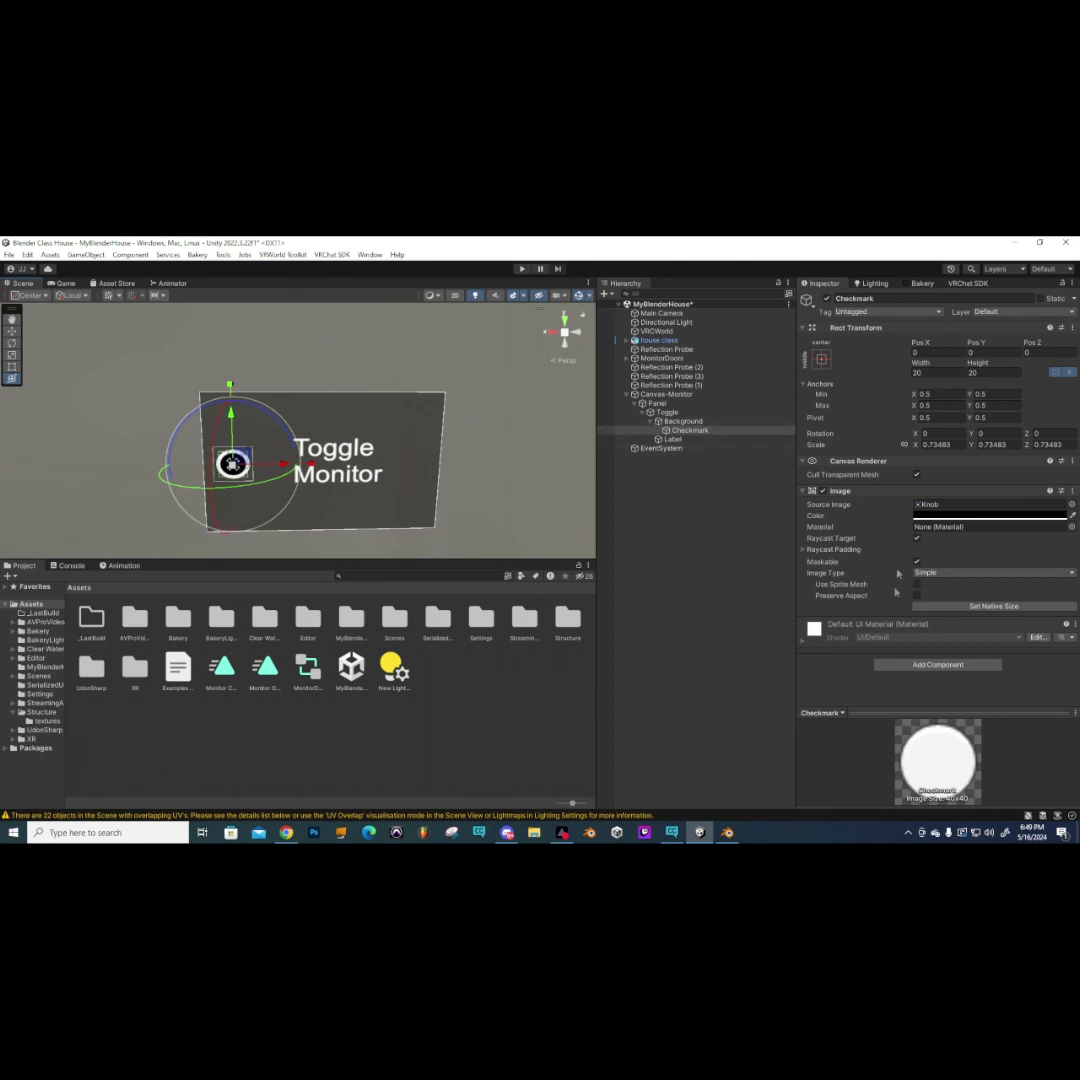
left_click(667, 412)
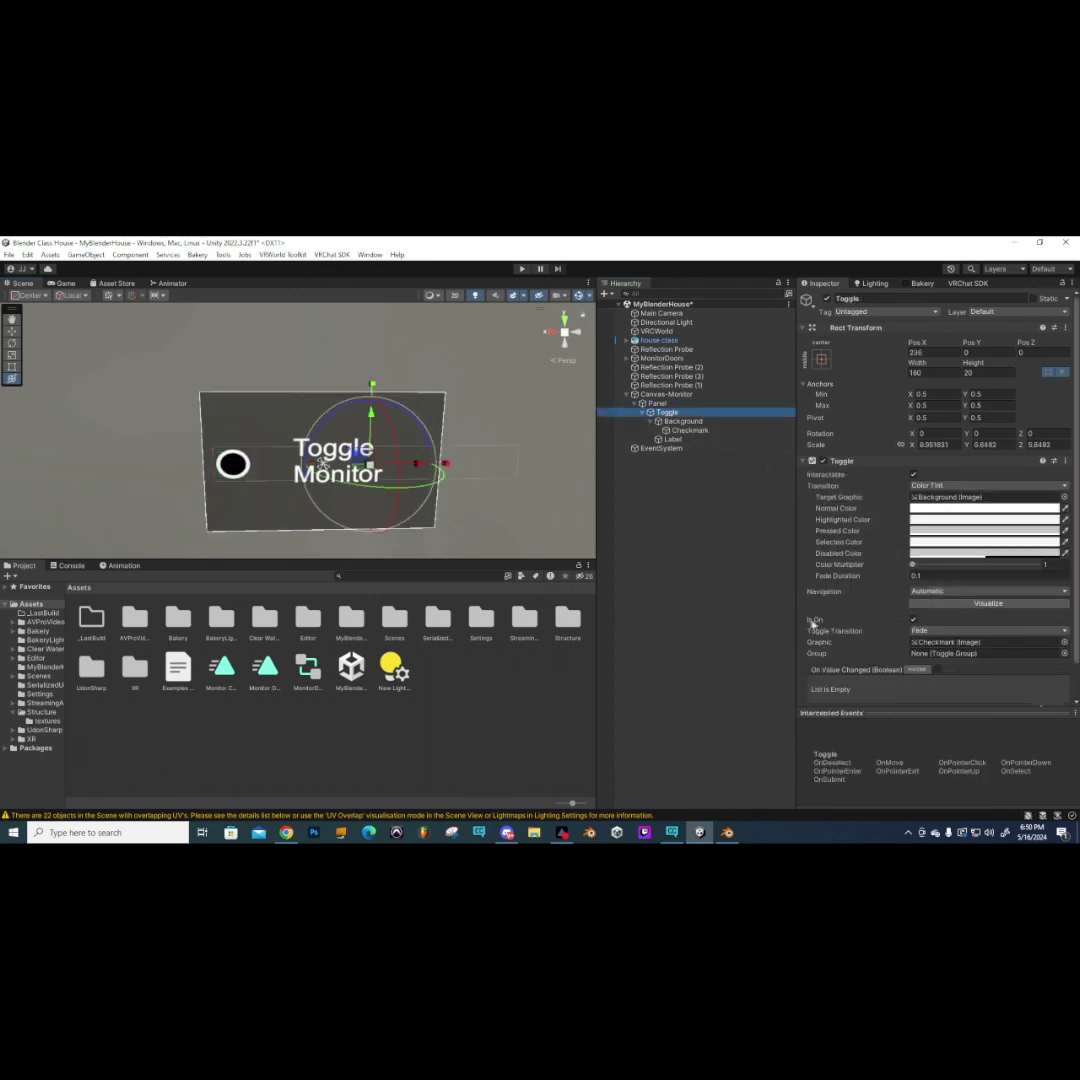
- Flip the Toggle's Is On setting several times to preview, leaving it unchecked
left_click(914, 621)
left_click(914, 621)
left_click(914, 621)
left_click(914, 621)
left_click(914, 621)
left_click(914, 621)
left_click(914, 621)
left_click(914, 621)
left_click(914, 621)
left_click(914, 621)
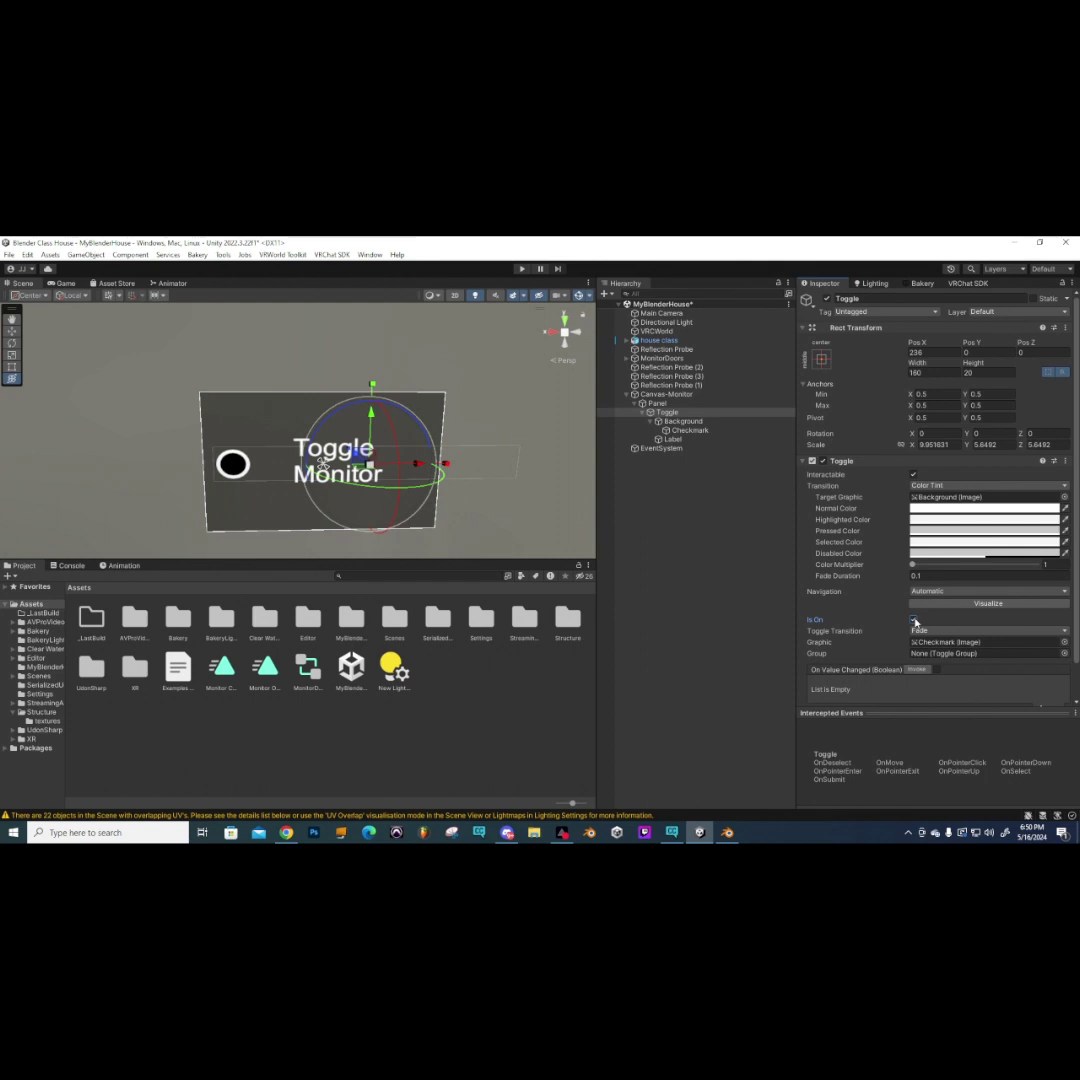
left_click(914, 621)
scroll(213, 427, "down", 3)
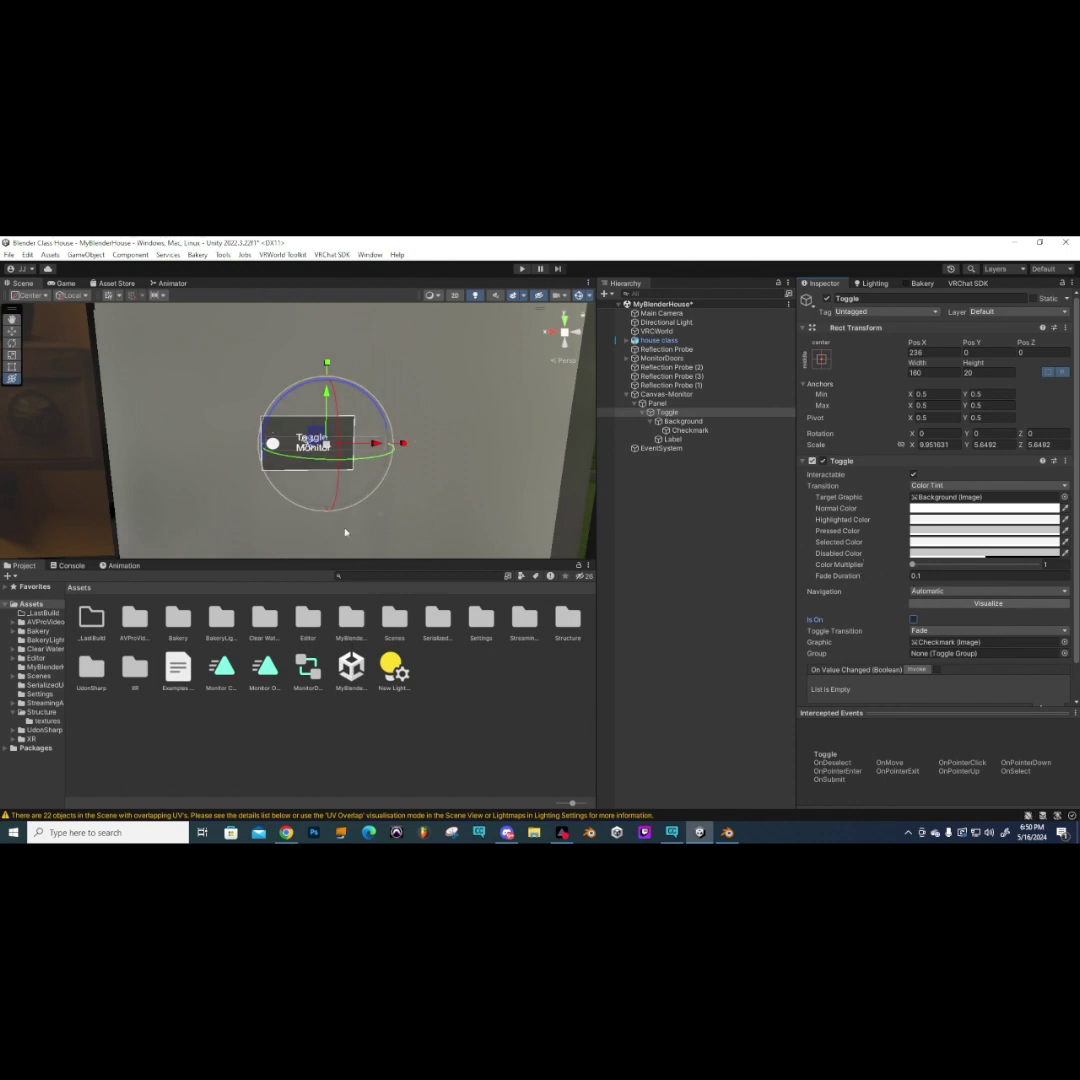
- Collapse Panel in the Hierarchy and orbit the Scene view to face the toggle panel
left_click(635, 403)
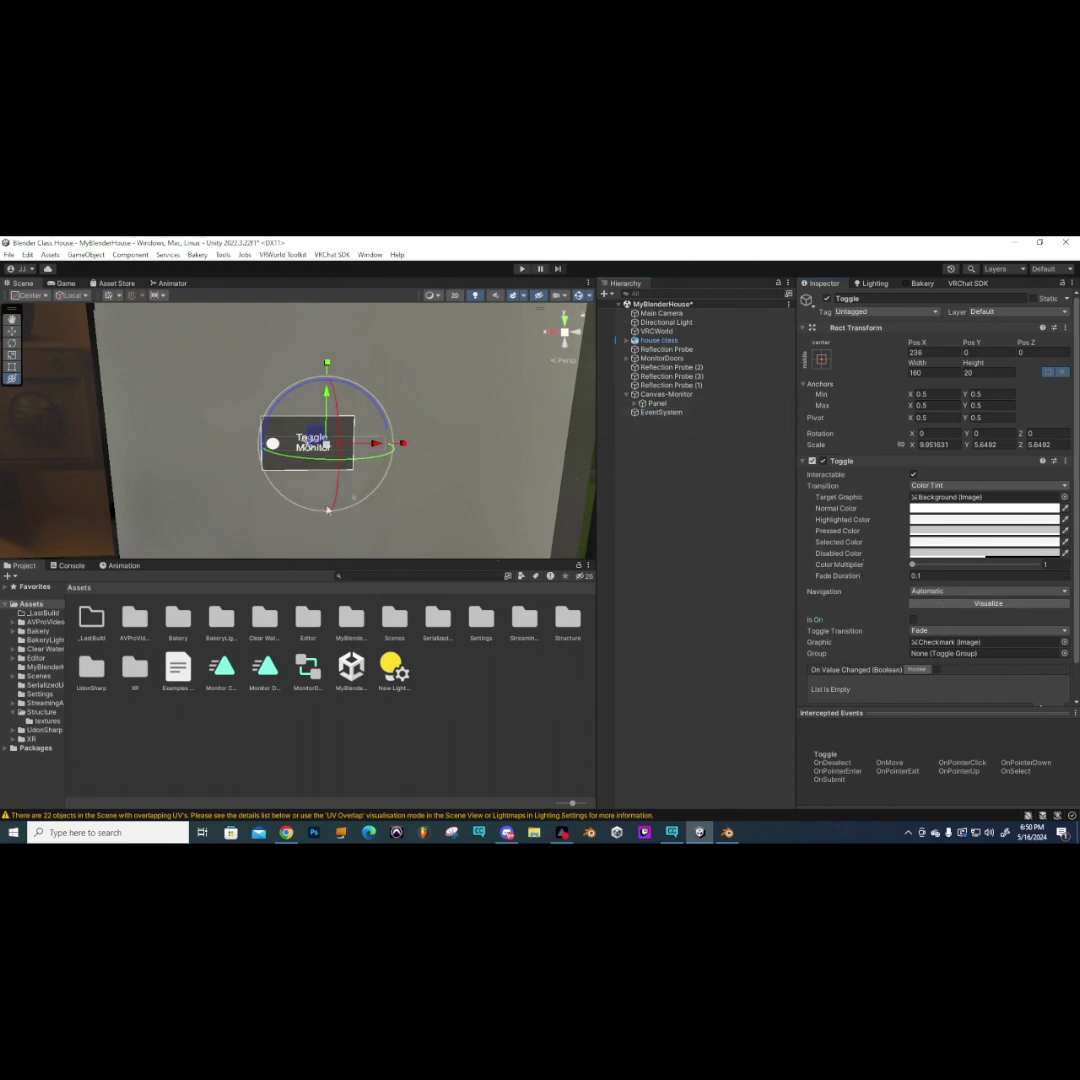
left_click_drag(277, 431, 414, 455, "alt")
right_click_drag(414, 455, 414, 457)
key("s")
right_click_drag(322, 490, 366, 501)
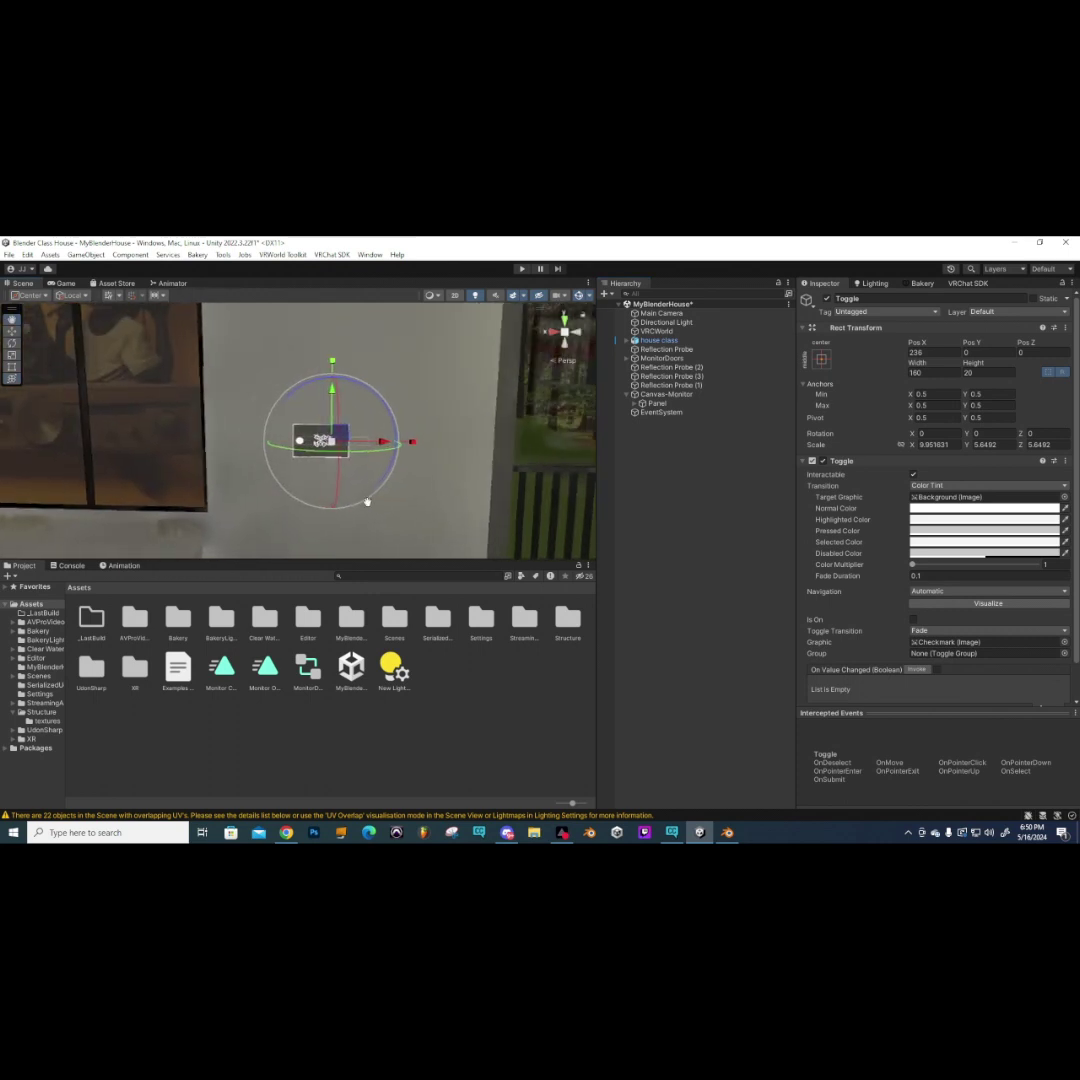
left_click(534, 833)
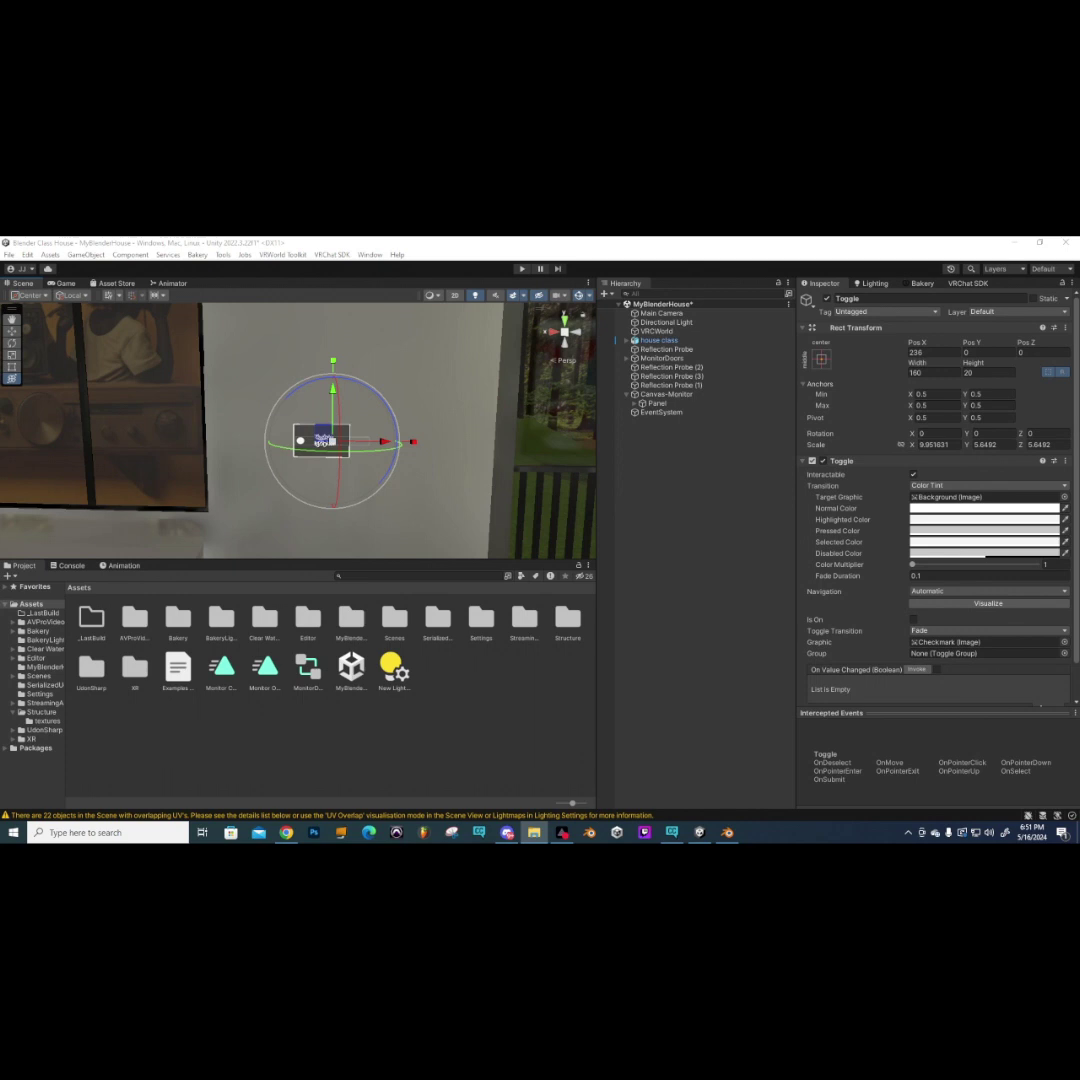
- Create a Scripts folder in Assets, open it, and select the DoorAnimControllerNetworked graph asset
right_click(446, 670)
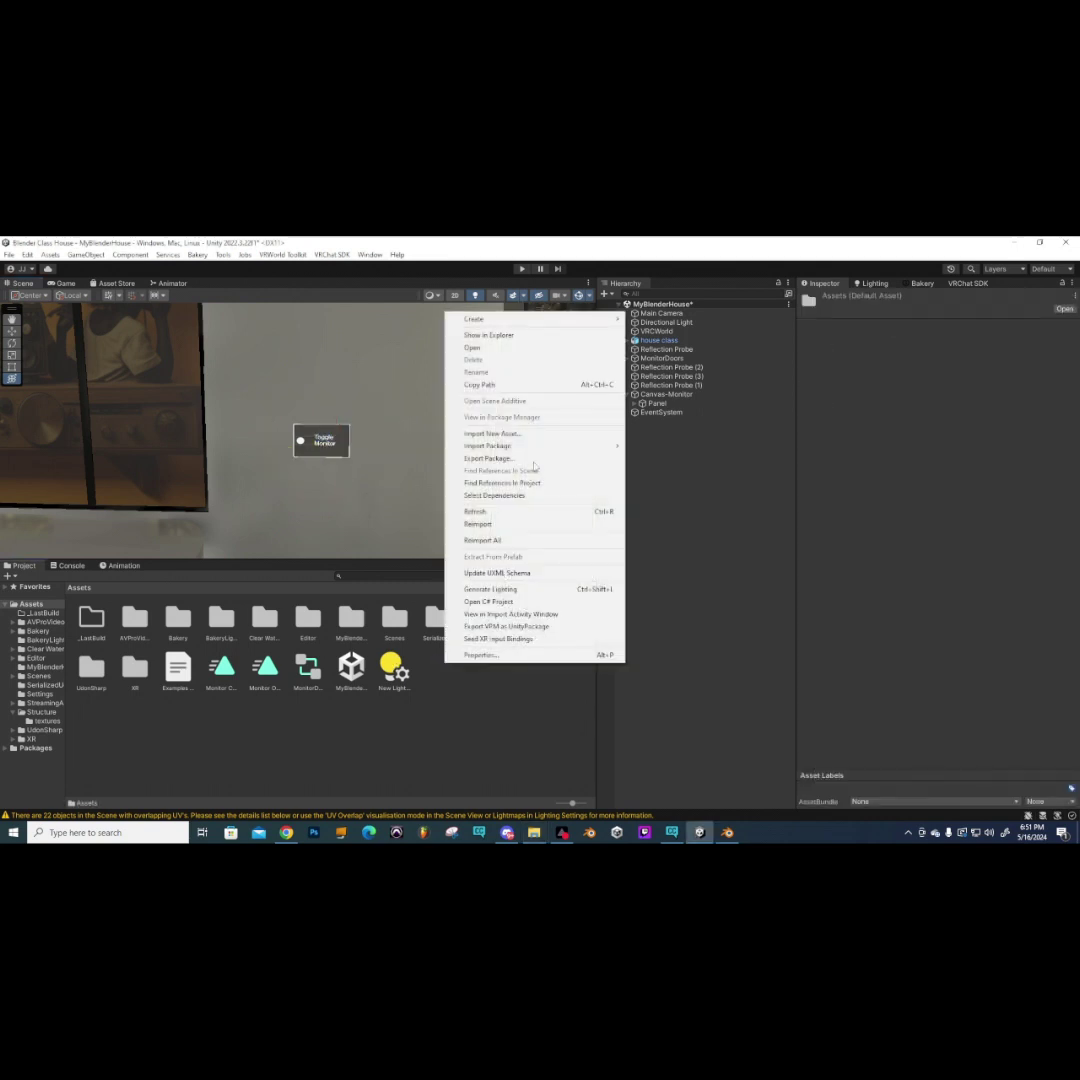
mouse_move(480, 319)
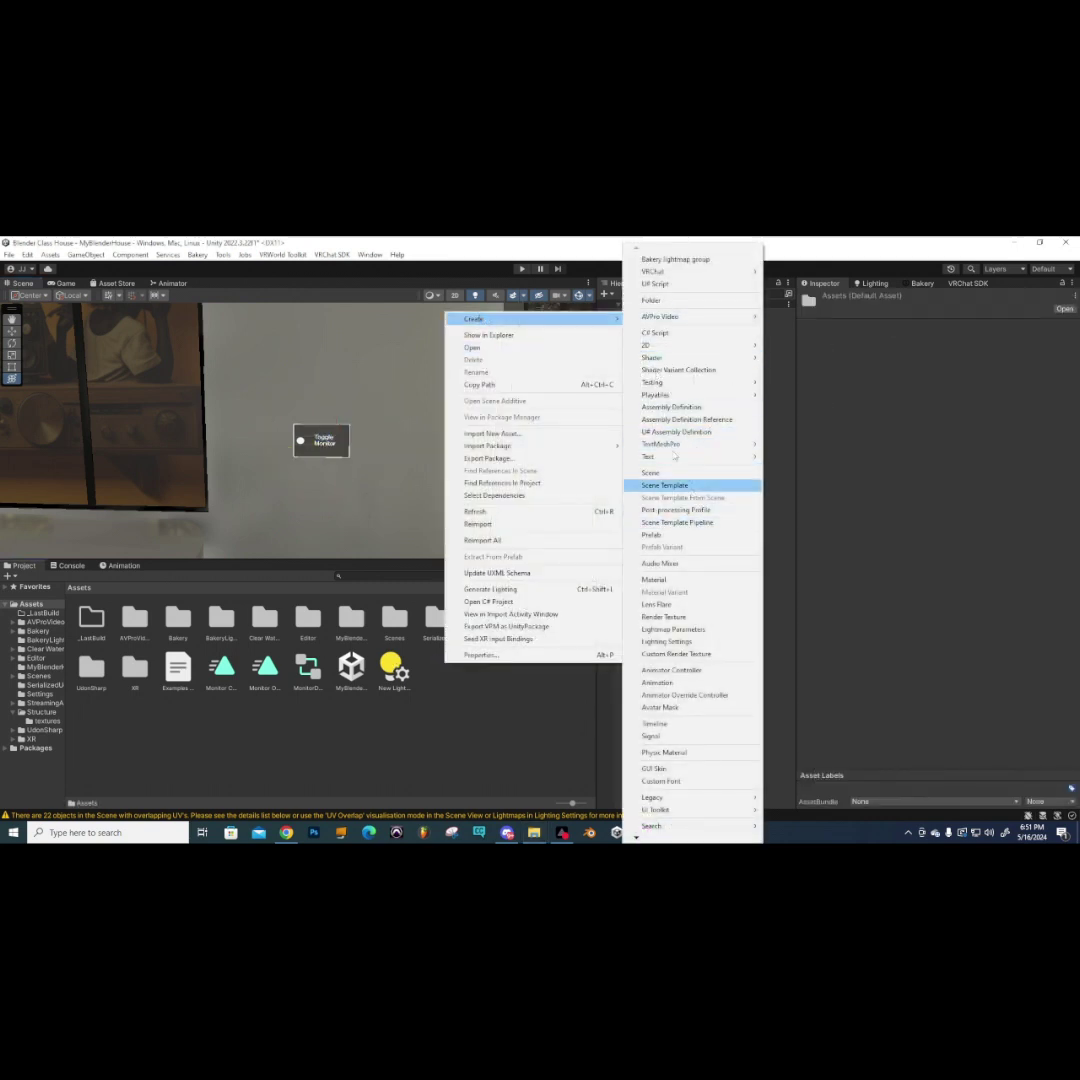
left_click(652, 302)
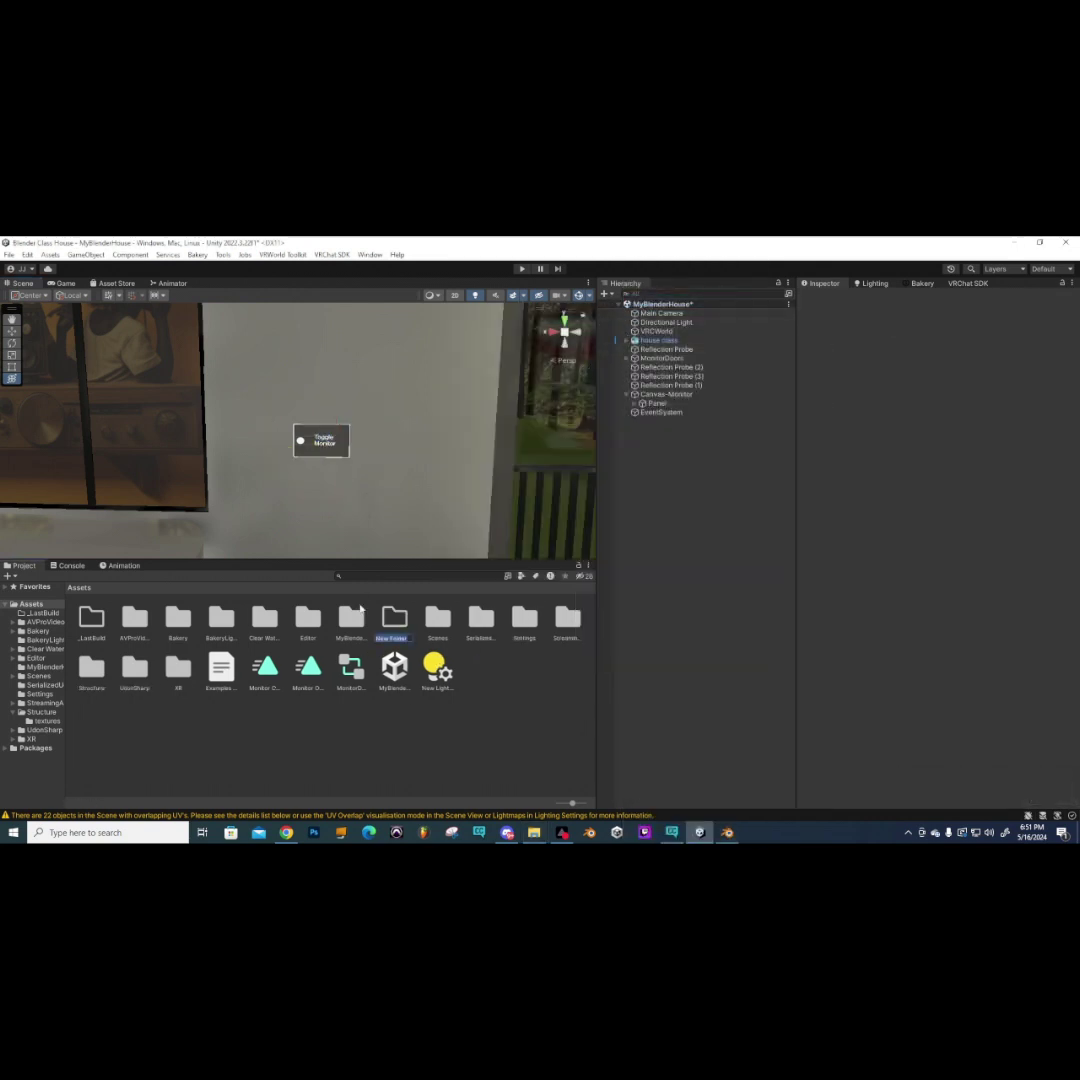
type("Scripts")
key("Return")
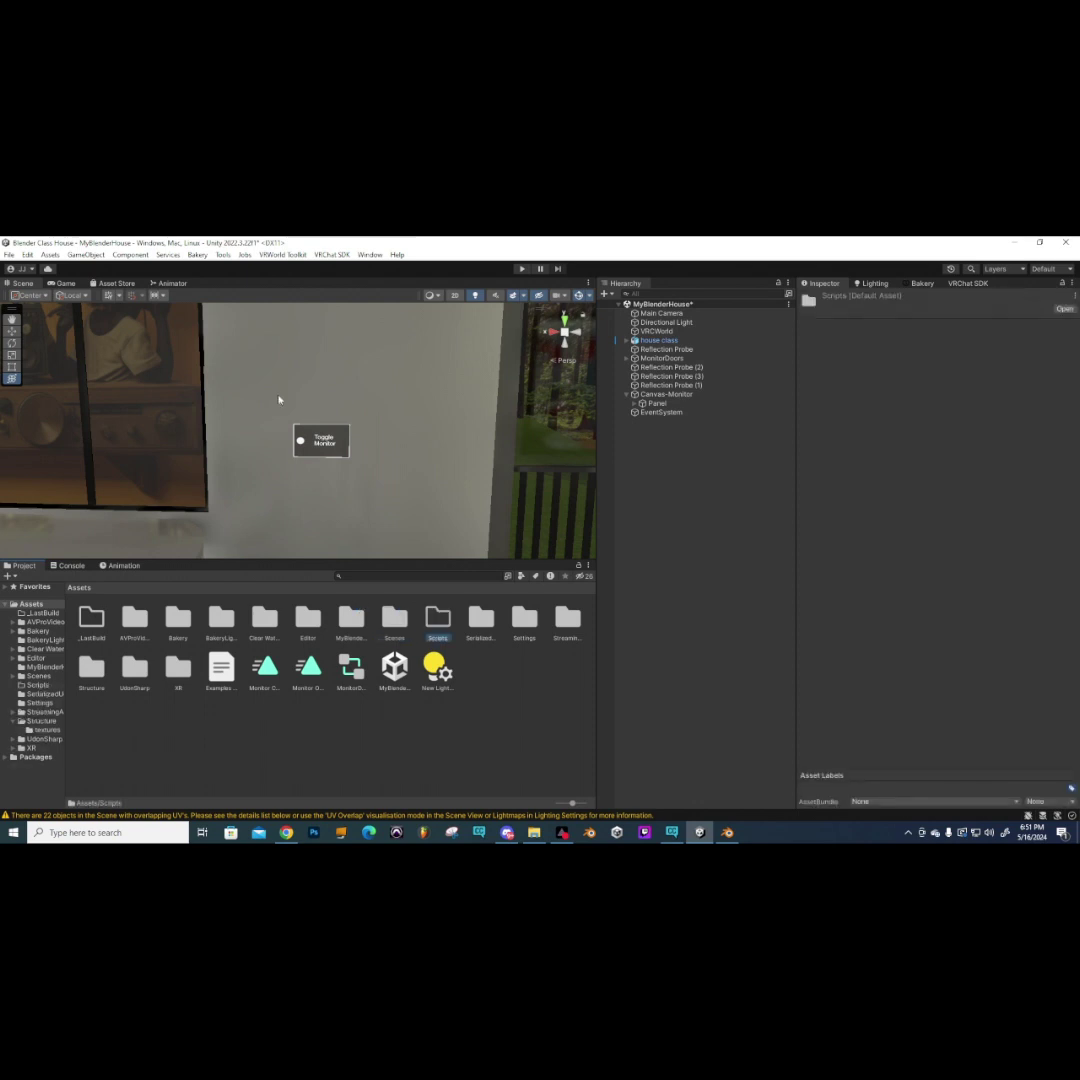
double_click(437, 620)
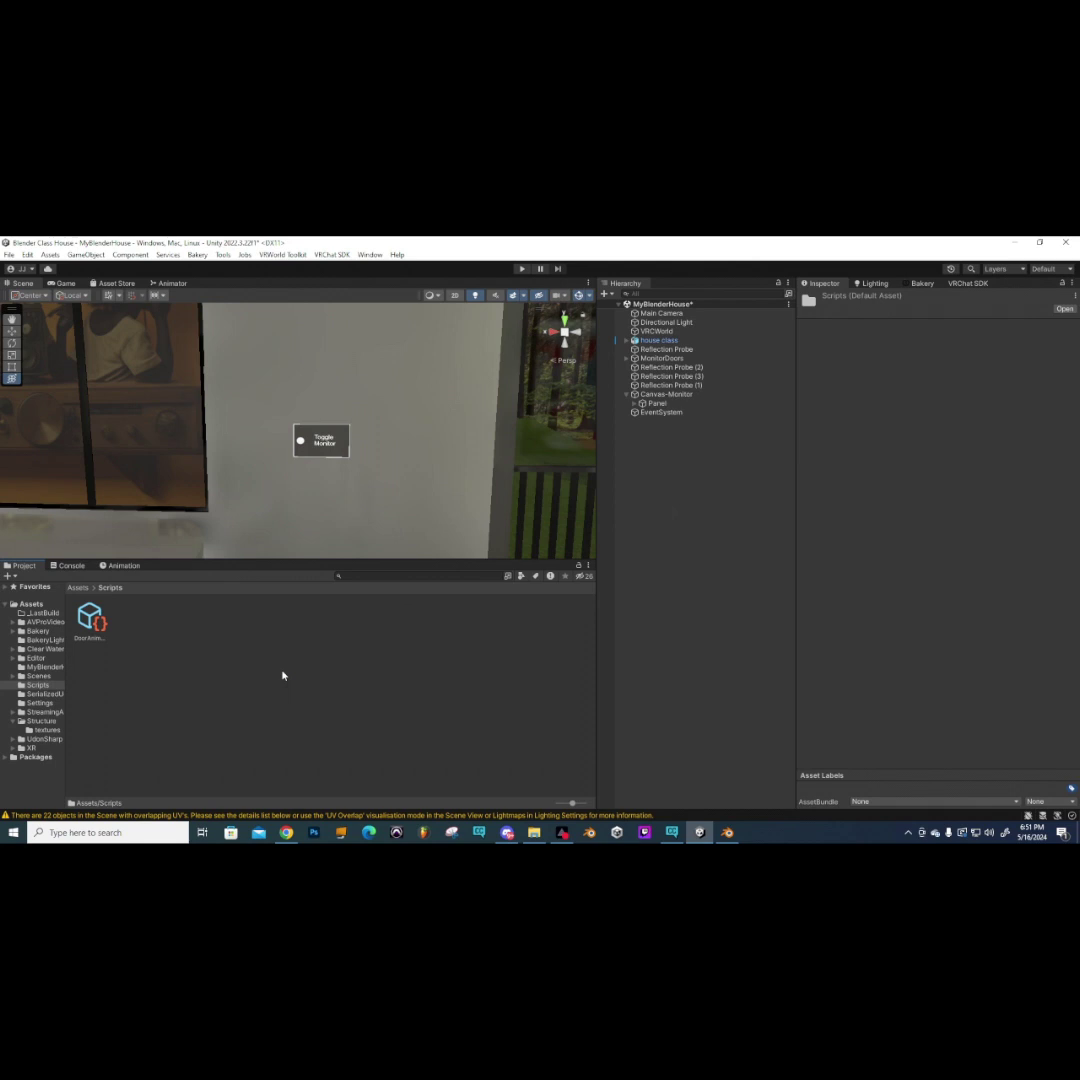
left_click(99, 627)
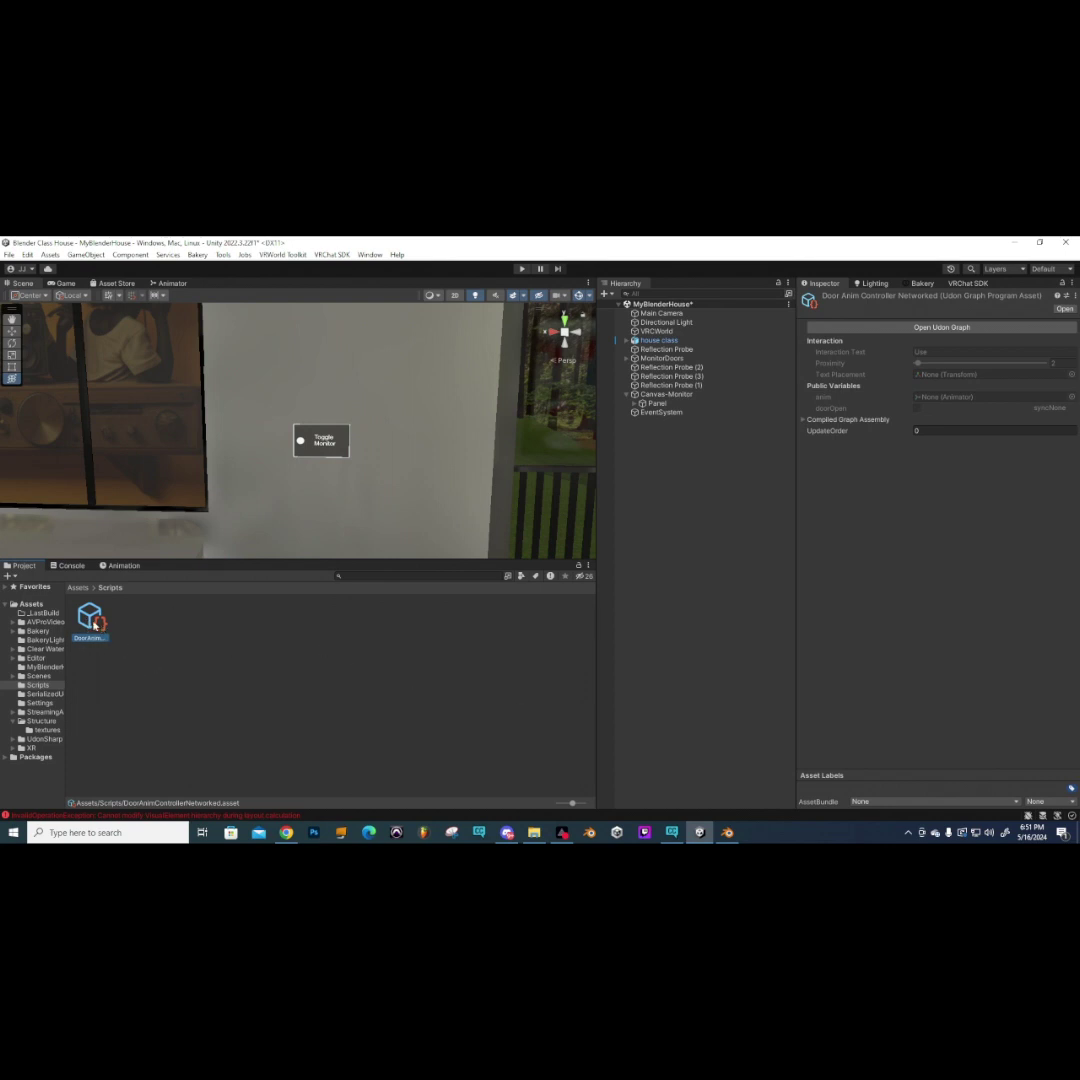
left_click(933, 331)
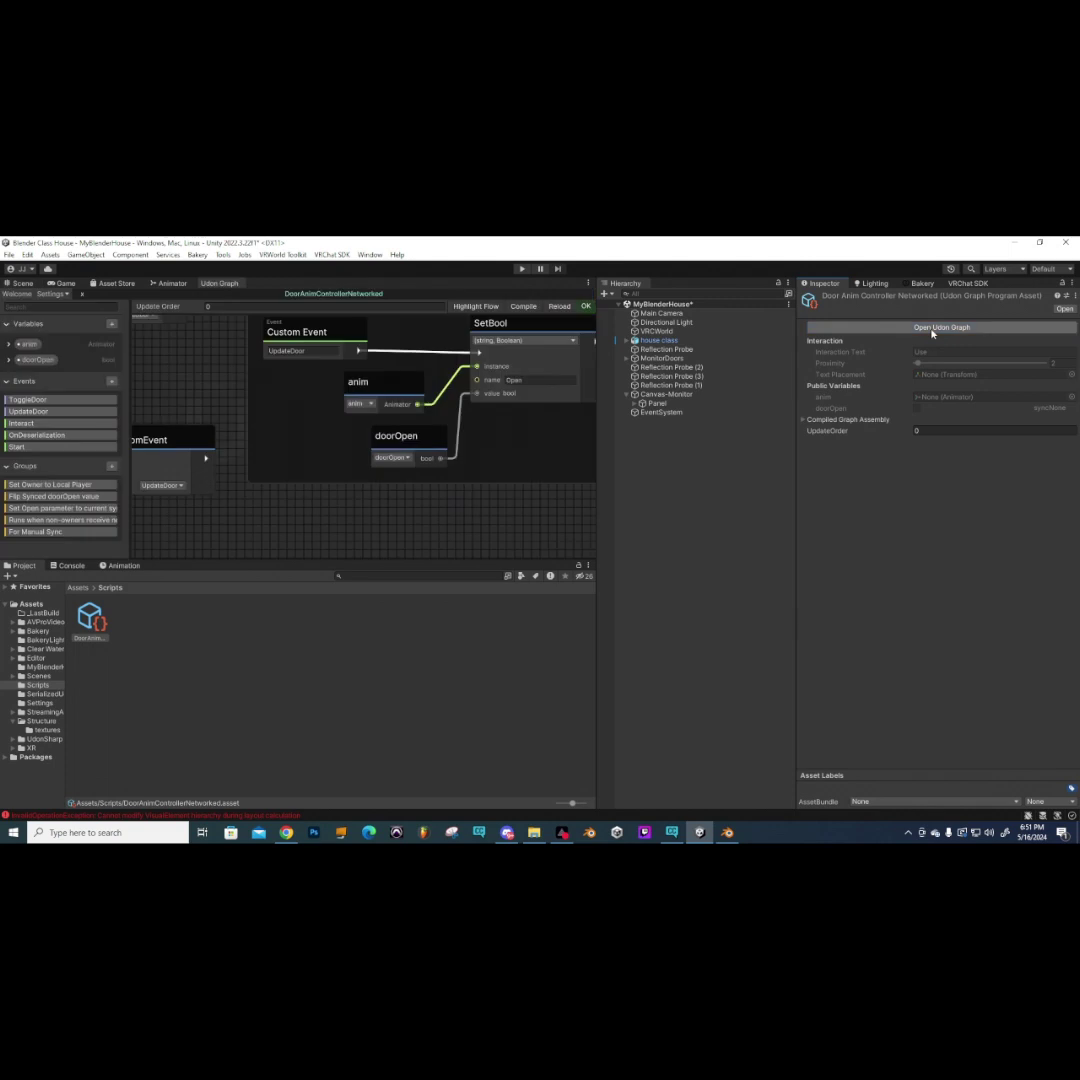
scroll(430, 460, "down", 5)
scroll(355, 460, "up", 5)
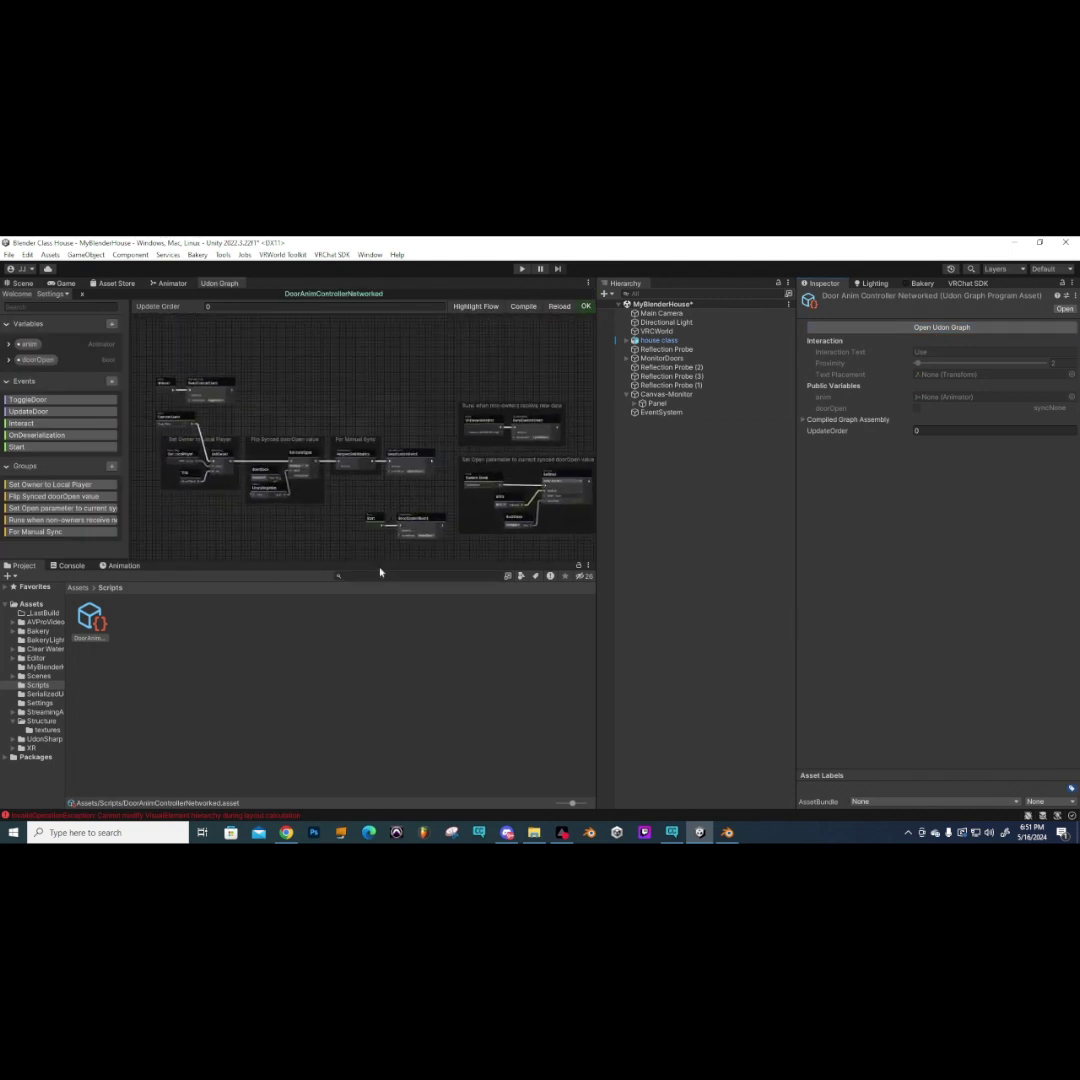
left_click_drag(379, 559, 379, 657)
left_click_drag(597, 450, 771, 450)
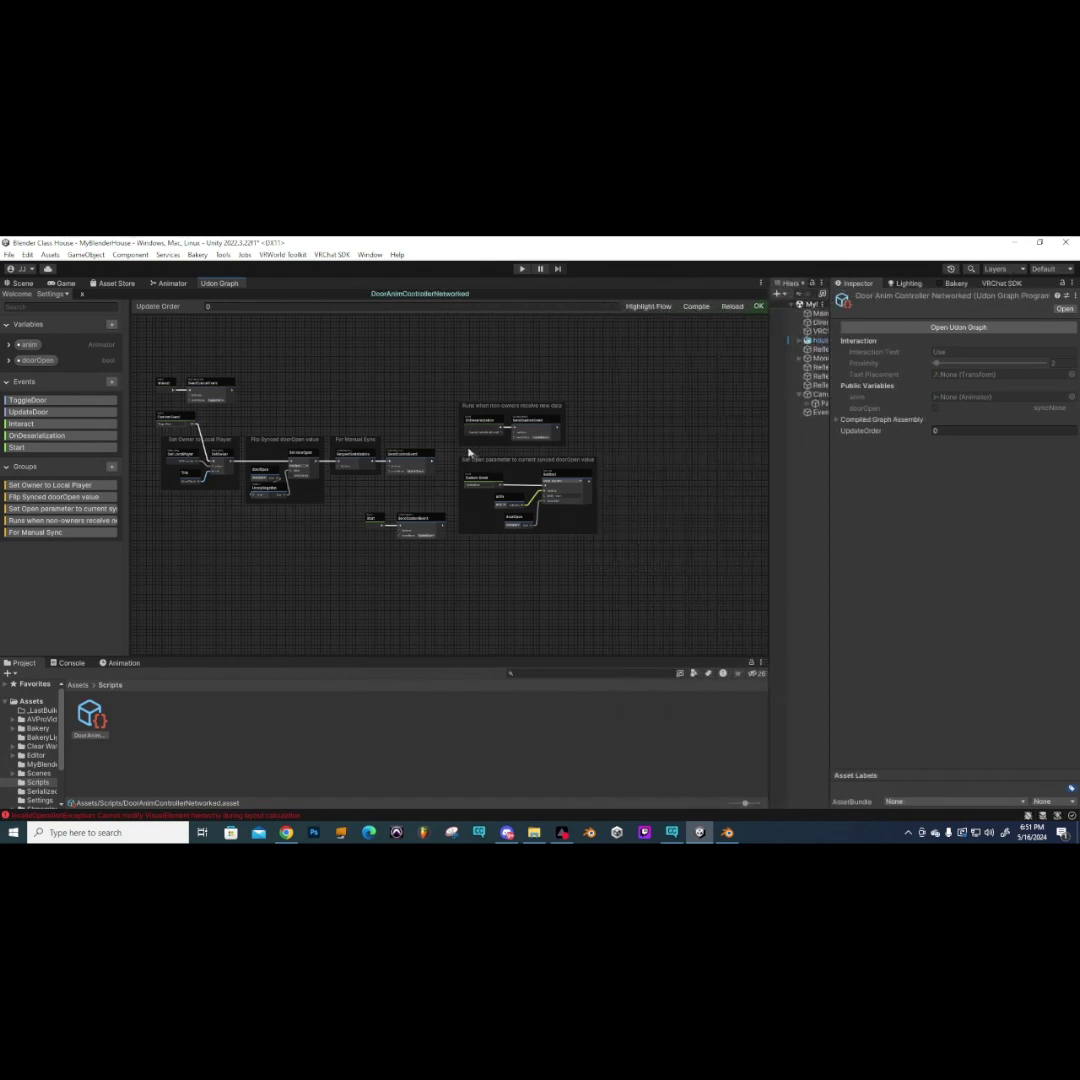
scroll(399, 439, "up", 2)
middle_click_drag(399, 439, 420, 451)
scroll(420, 451, "down", 1)
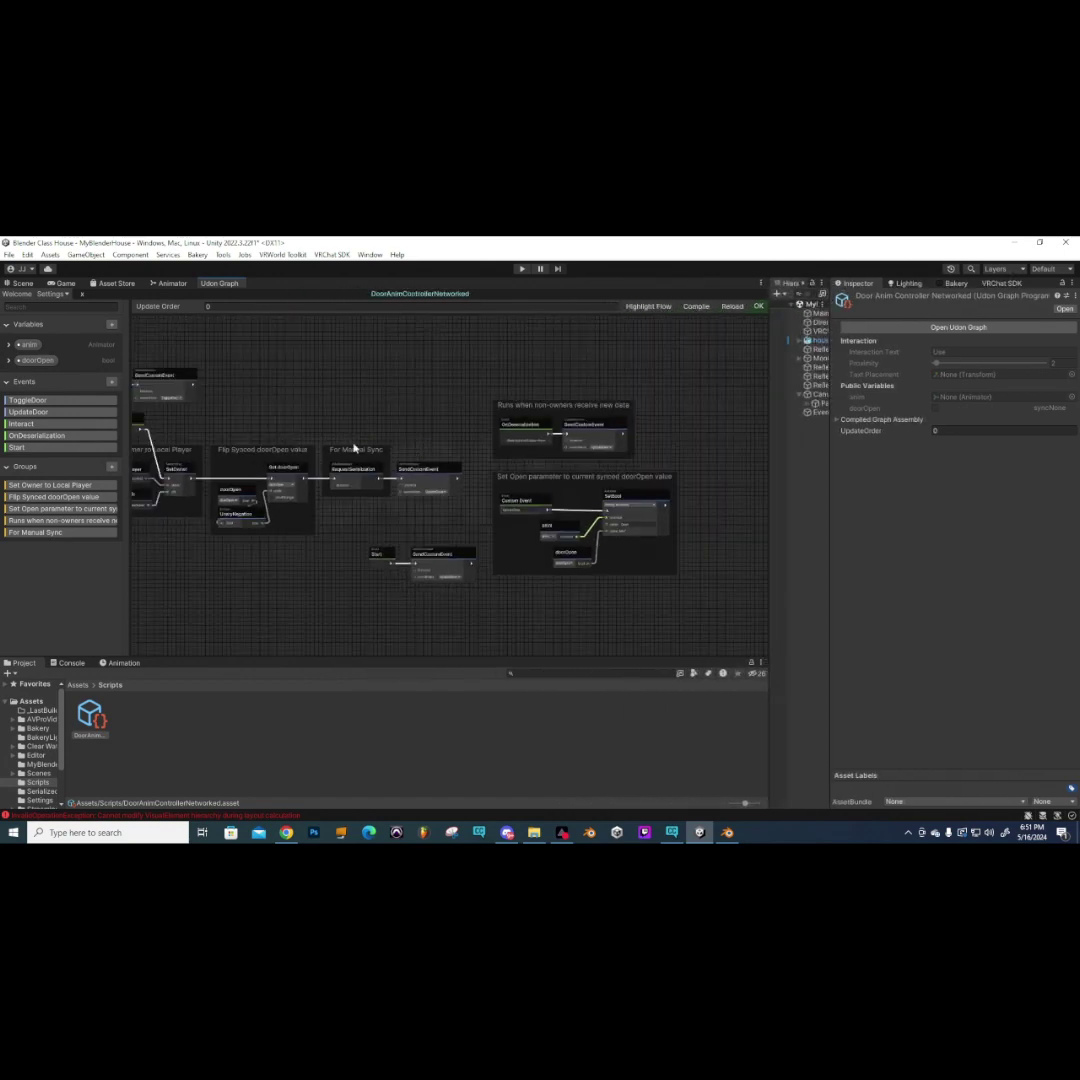
middle_click_drag(354, 451, 382, 459)
scroll(395, 456, "down", 2)
scroll(354, 446, "up", 1)
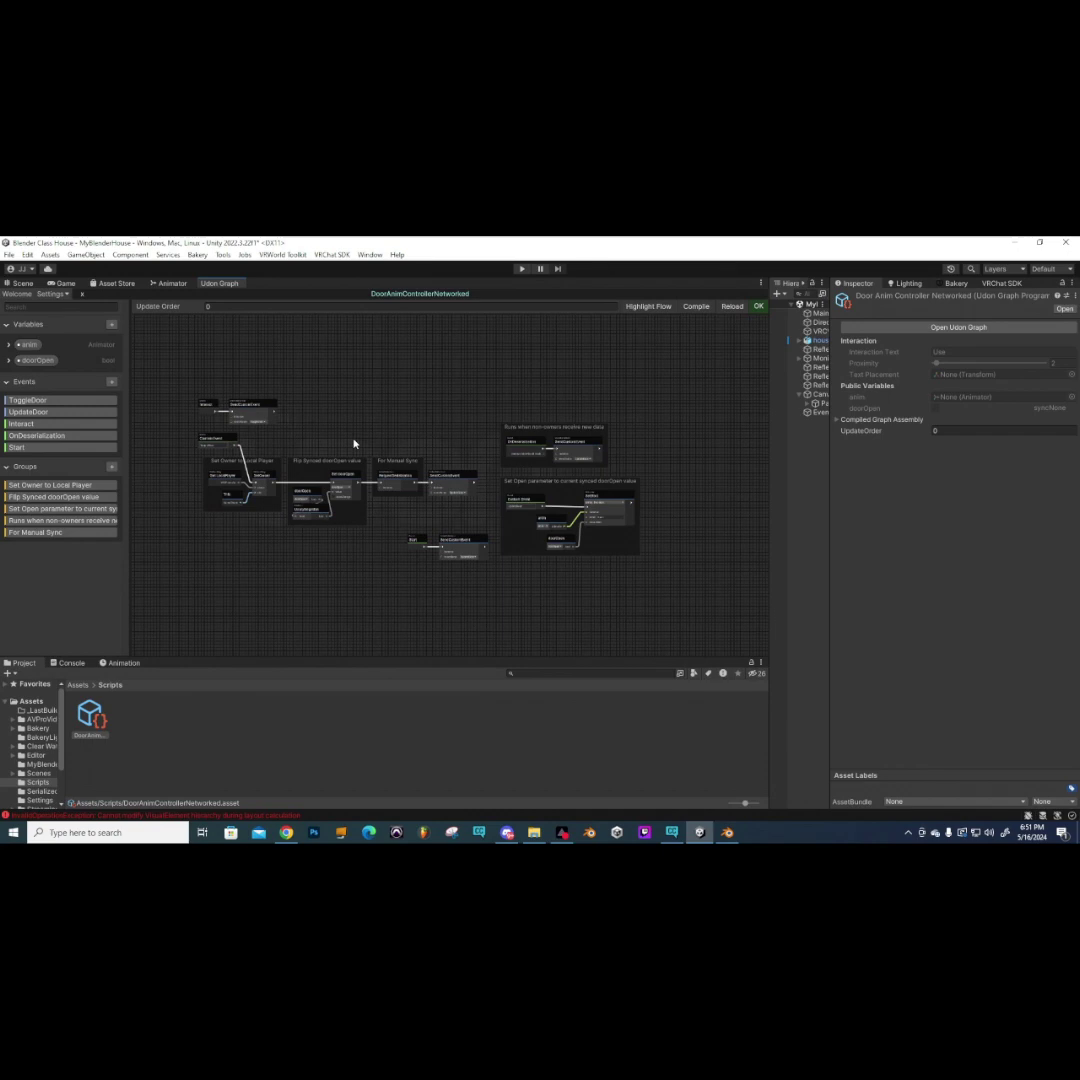
scroll(335, 431, "up", 4)
middle_click_drag(320, 429, 400, 456)
scroll(341, 465, "up", 2)
scroll(345, 465, "down", 4)
scroll(388, 453, "down", 2)
scroll(323, 439, "up", 6)
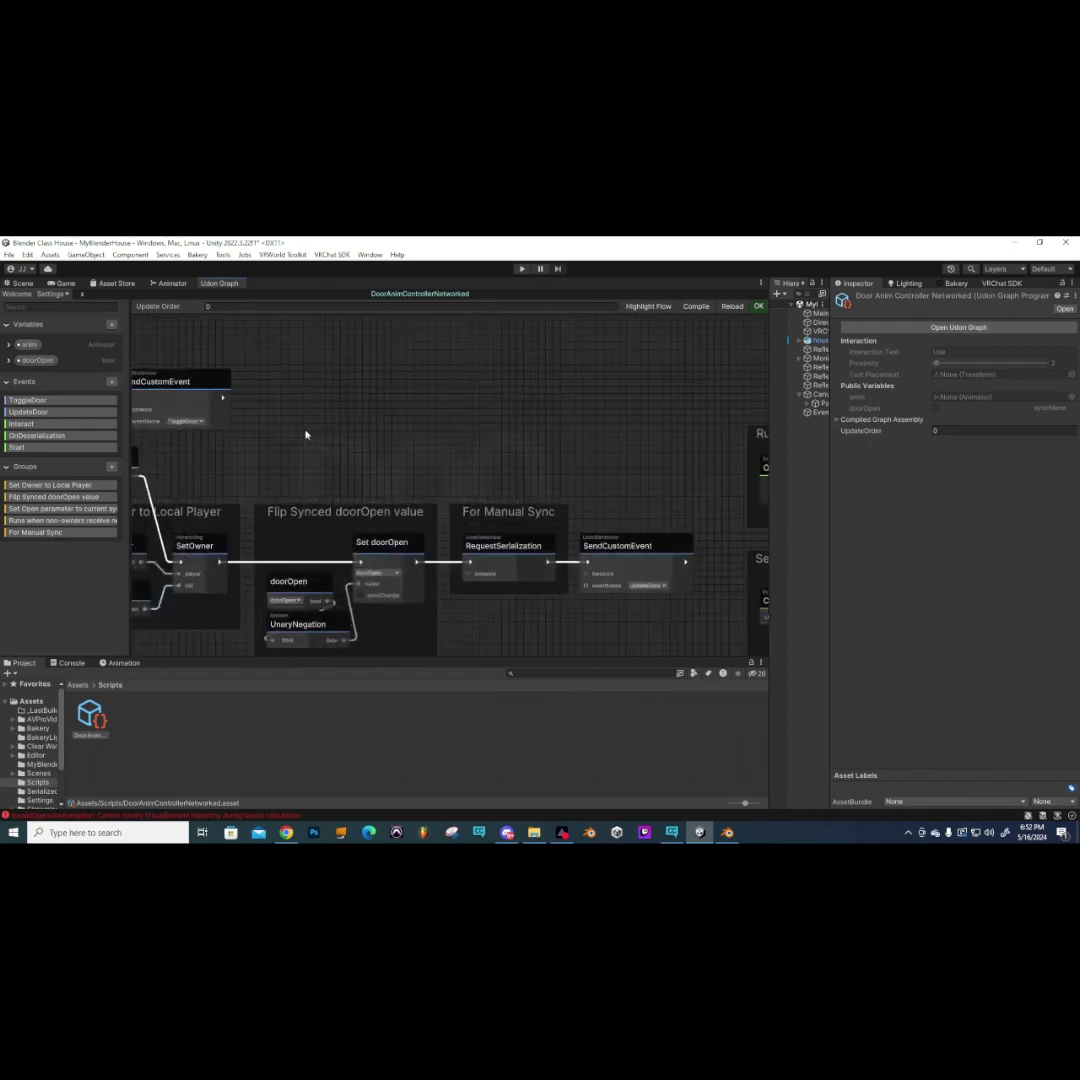
middle_click_drag(306, 434, 416, 449)
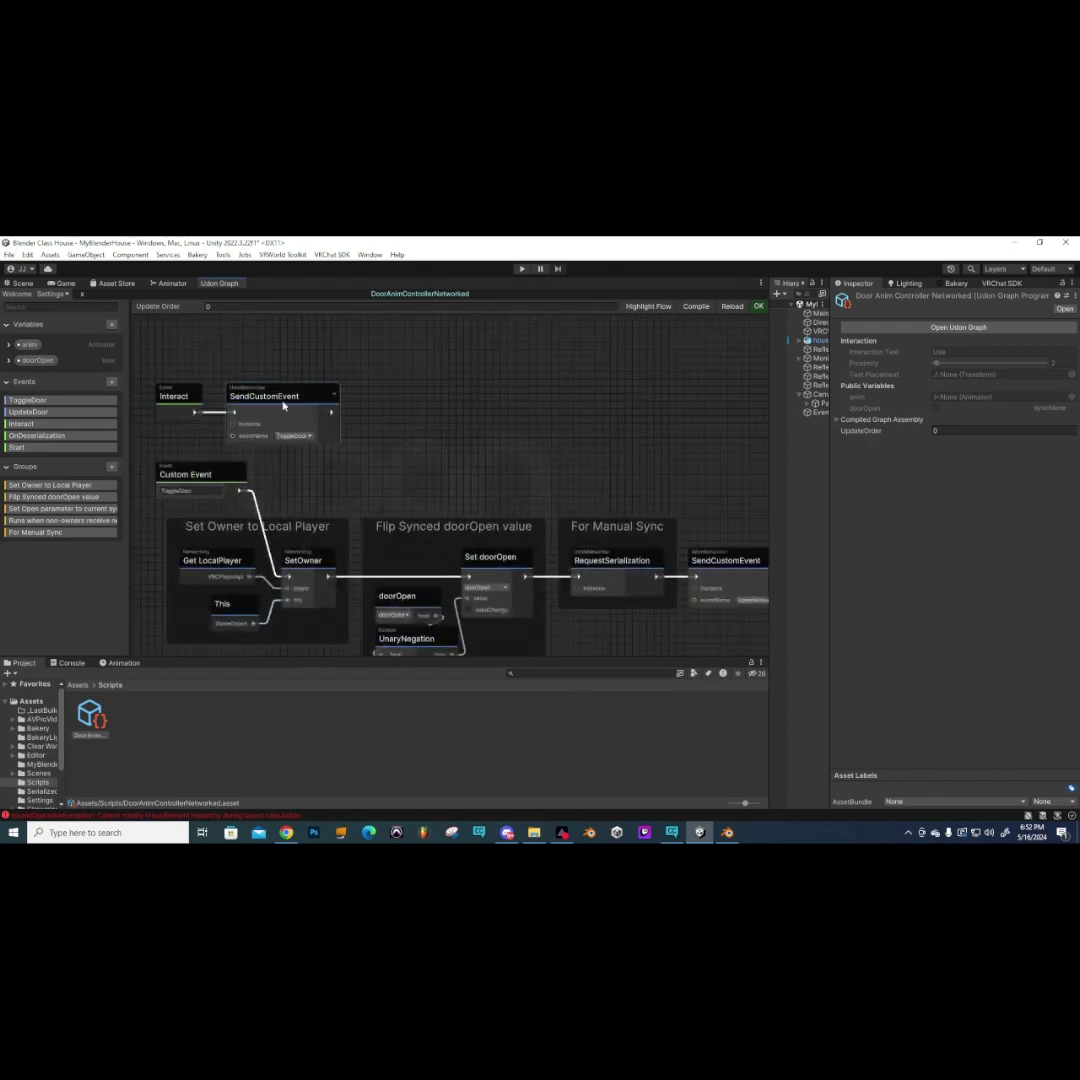
scroll(222, 500, "down", 3)
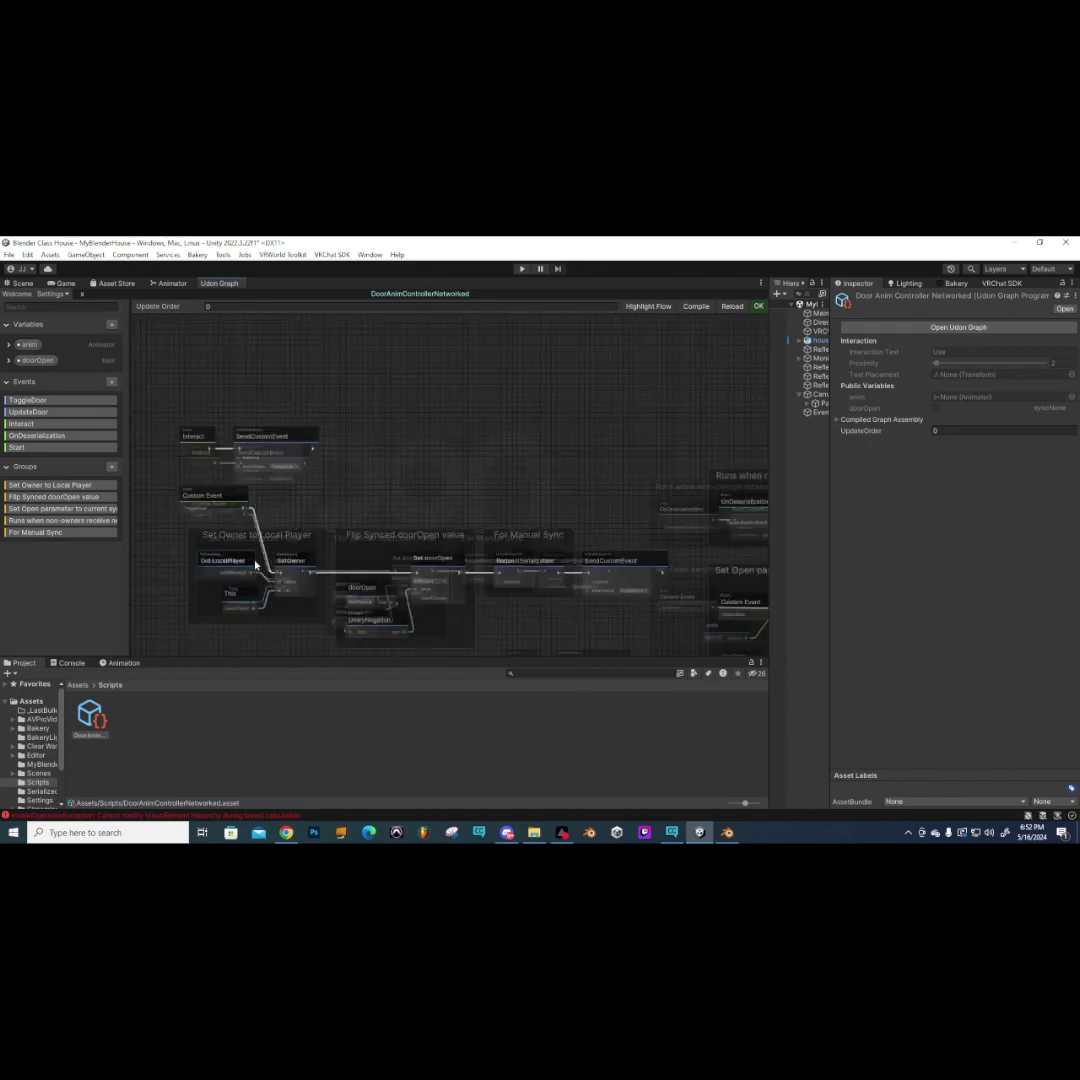
middle_click_drag(387, 567, 289, 504)
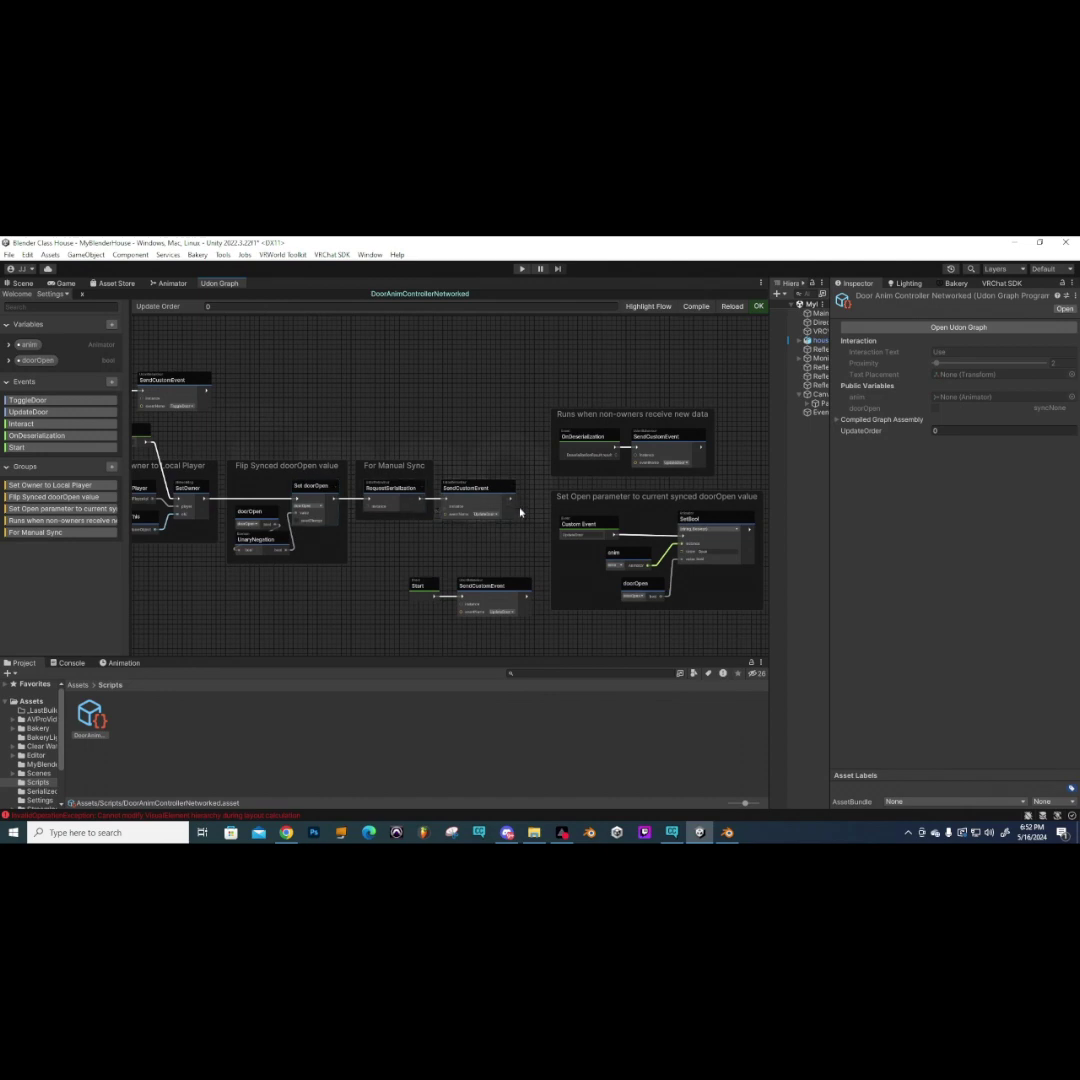
middle_click_drag(524, 491, 437, 474)
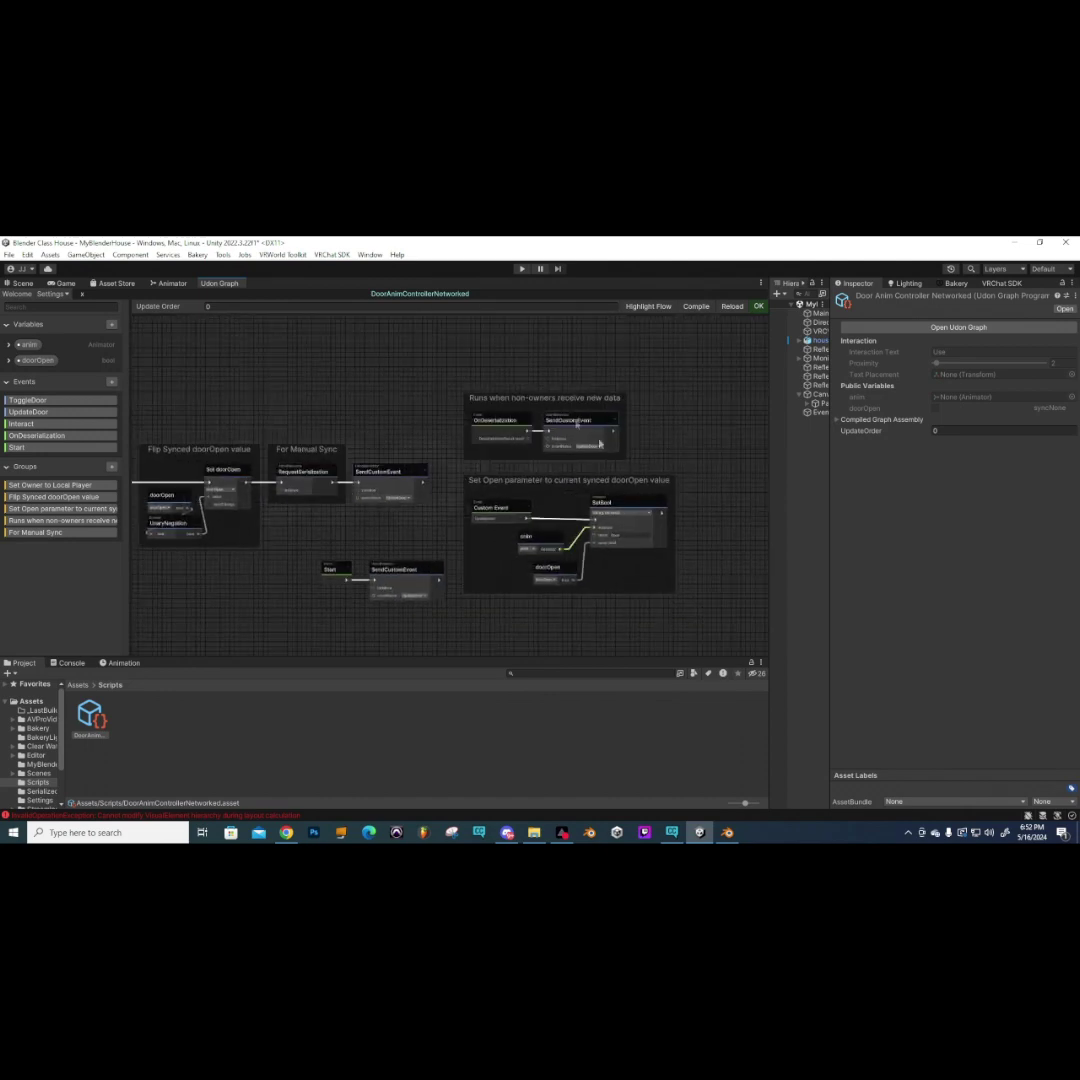
scroll(420, 469, "down", 3)
scroll(410, 512, "up", 5)
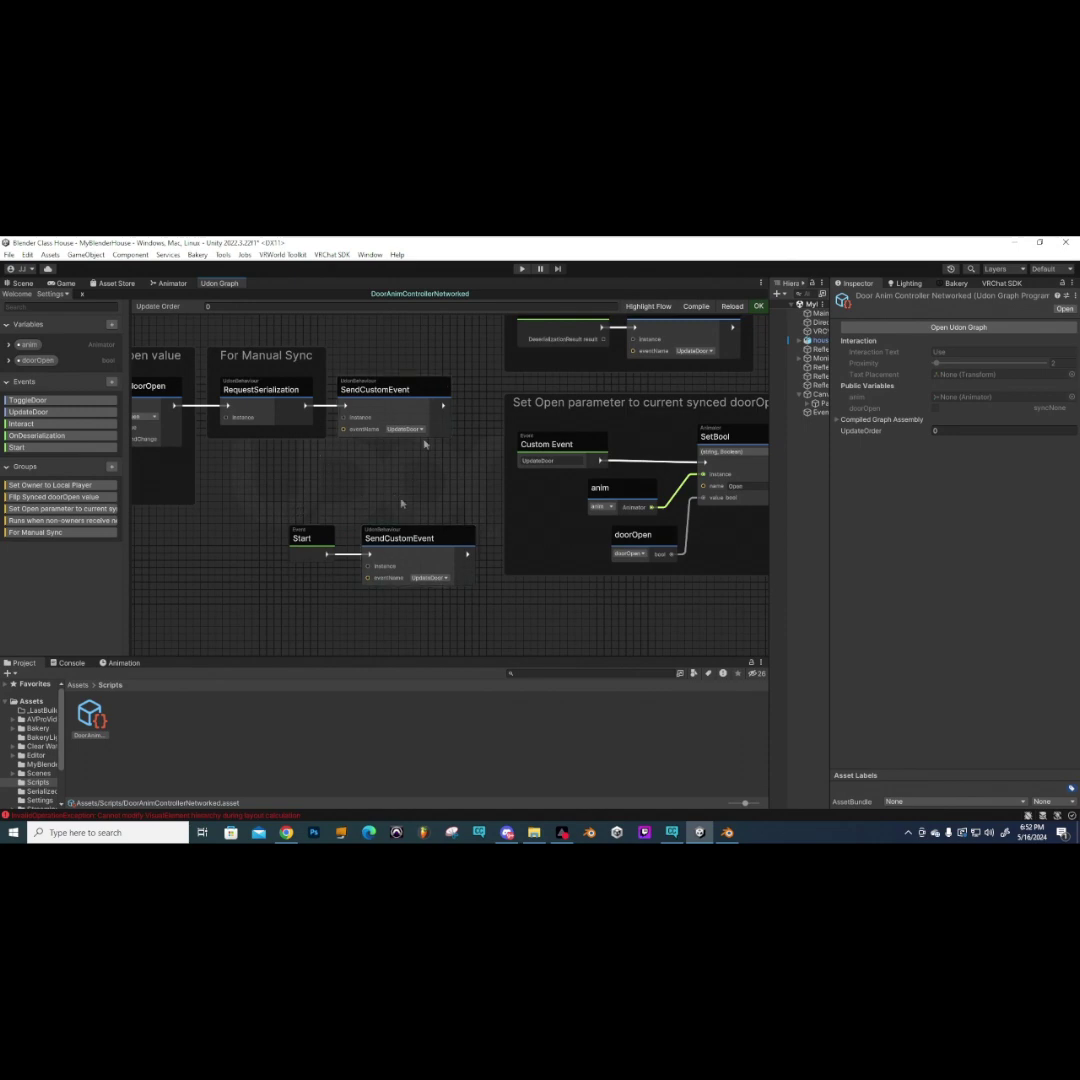
scroll(428, 447, "down", 2)
middle_click_drag(428, 447, 444, 476)
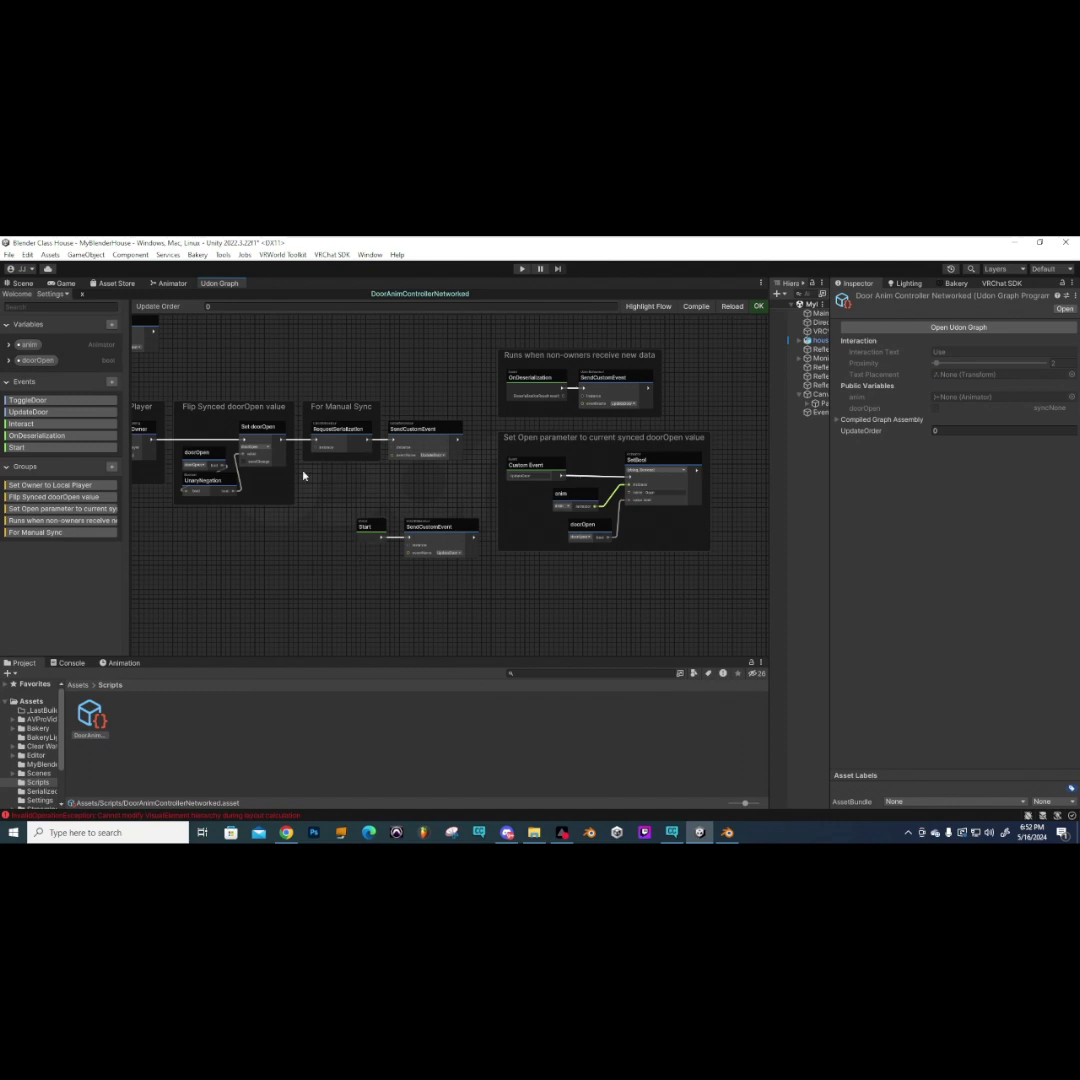
scroll(303, 477, "down", 4)
middle_click_drag(302, 492, 388, 539)
scroll(386, 538, "up", 5)
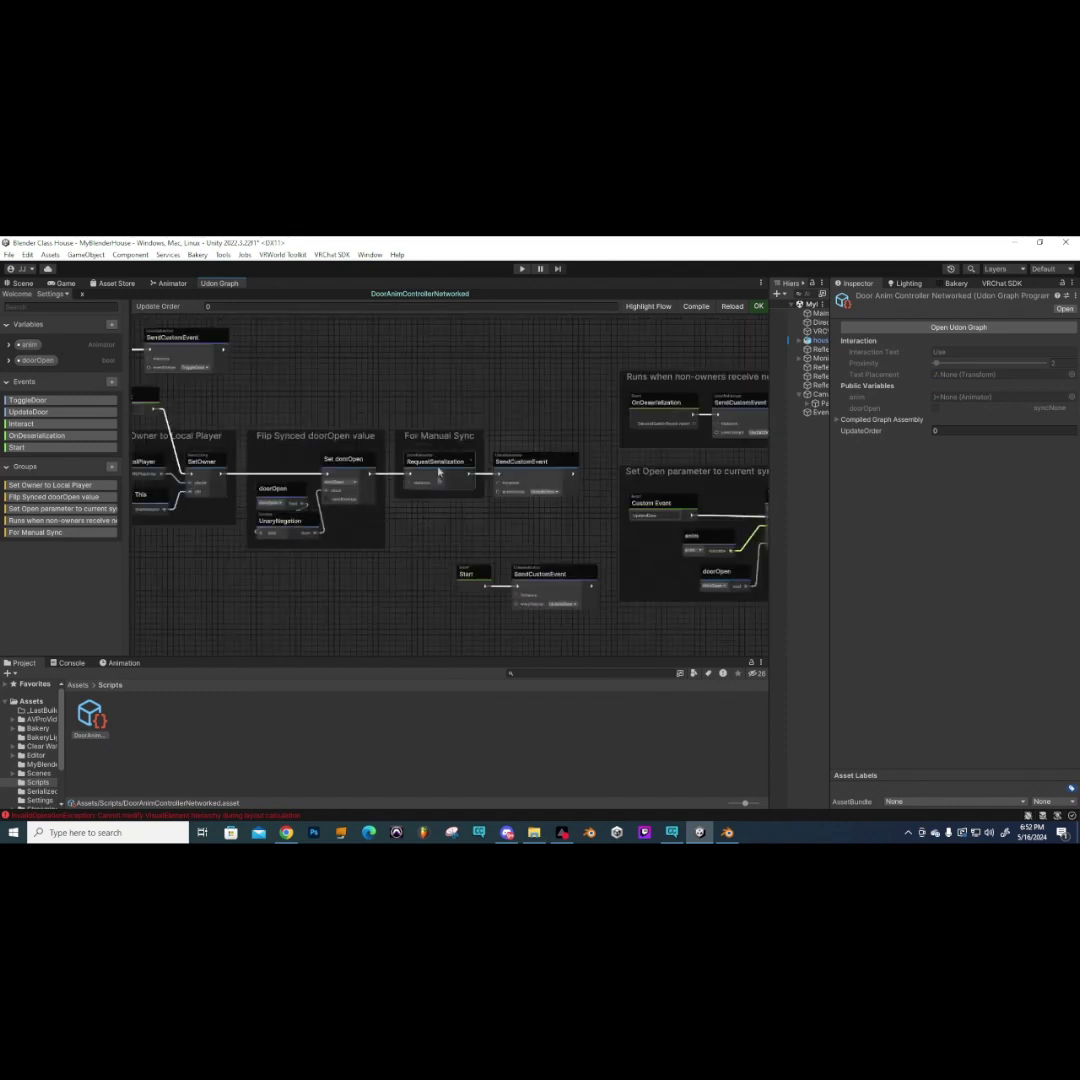
scroll(437, 480, "down", 3)
scroll(425, 475, "down", 2)
scroll(494, 484, "up", 4)
scroll(480, 515, "down", 4)
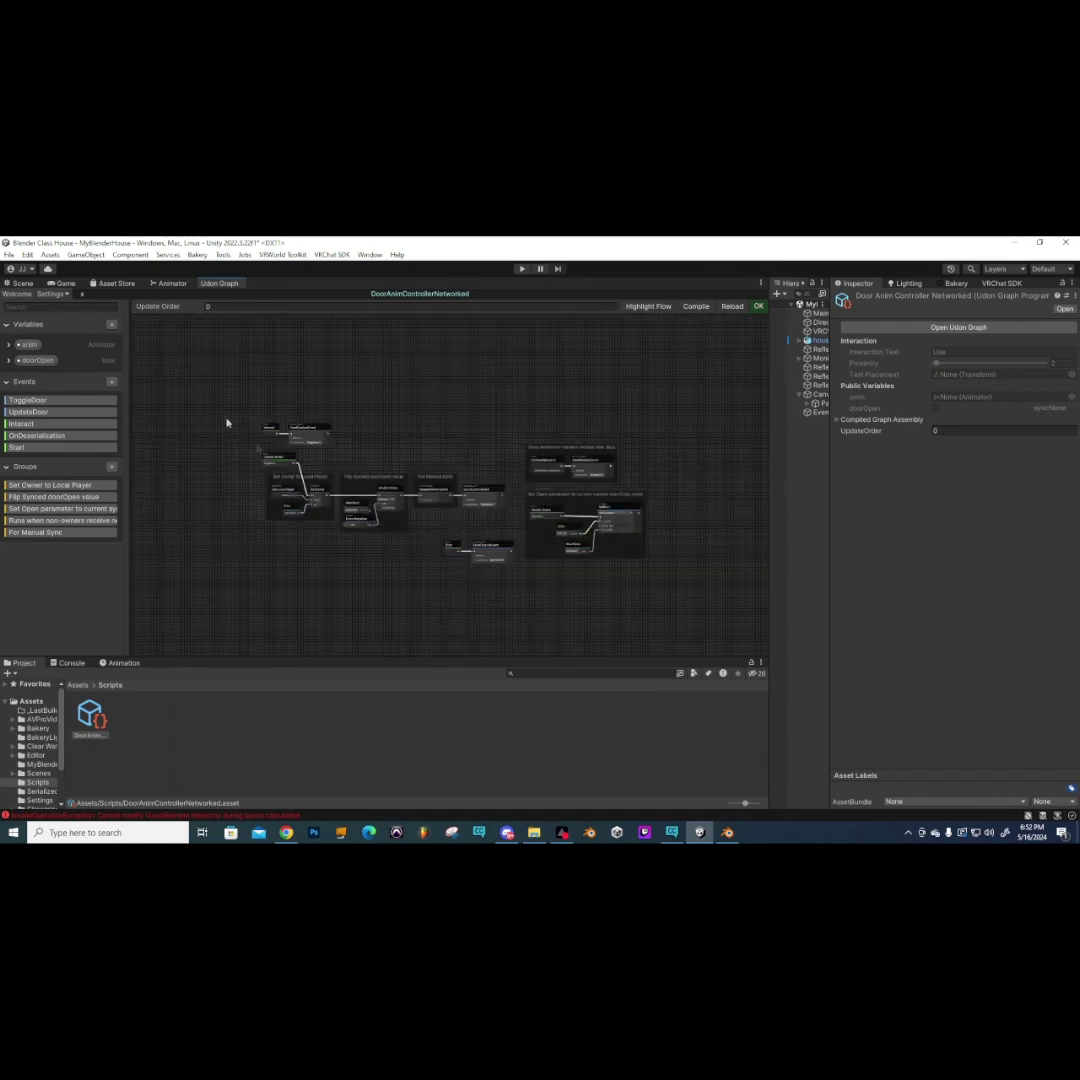
left_click(20, 283)
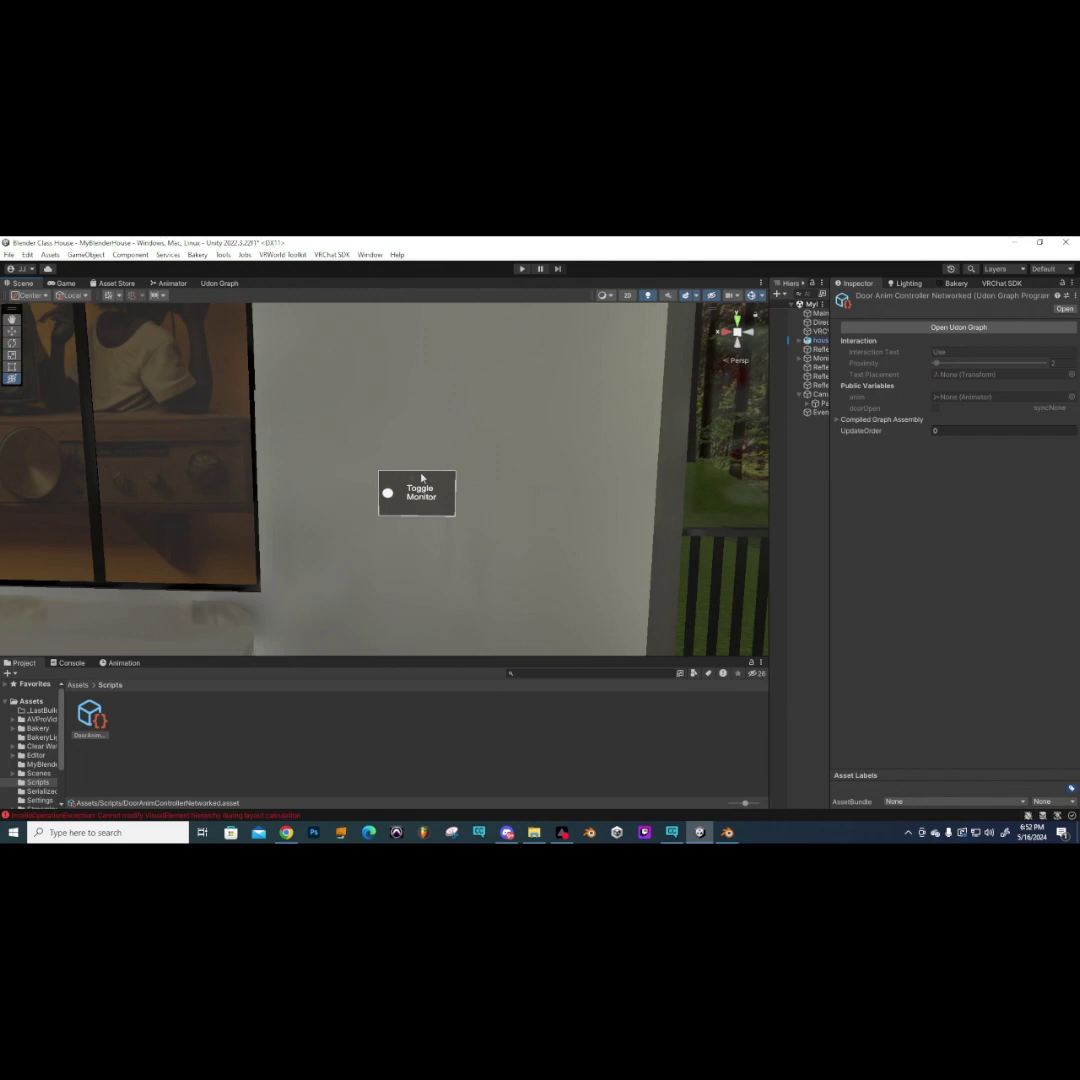
- Select Canvas-Monitor, widen the Hierarchy, expand Panel and select its Toggle
scroll(390, 481, "down", 4)
scroll(390, 481, "up", 9)
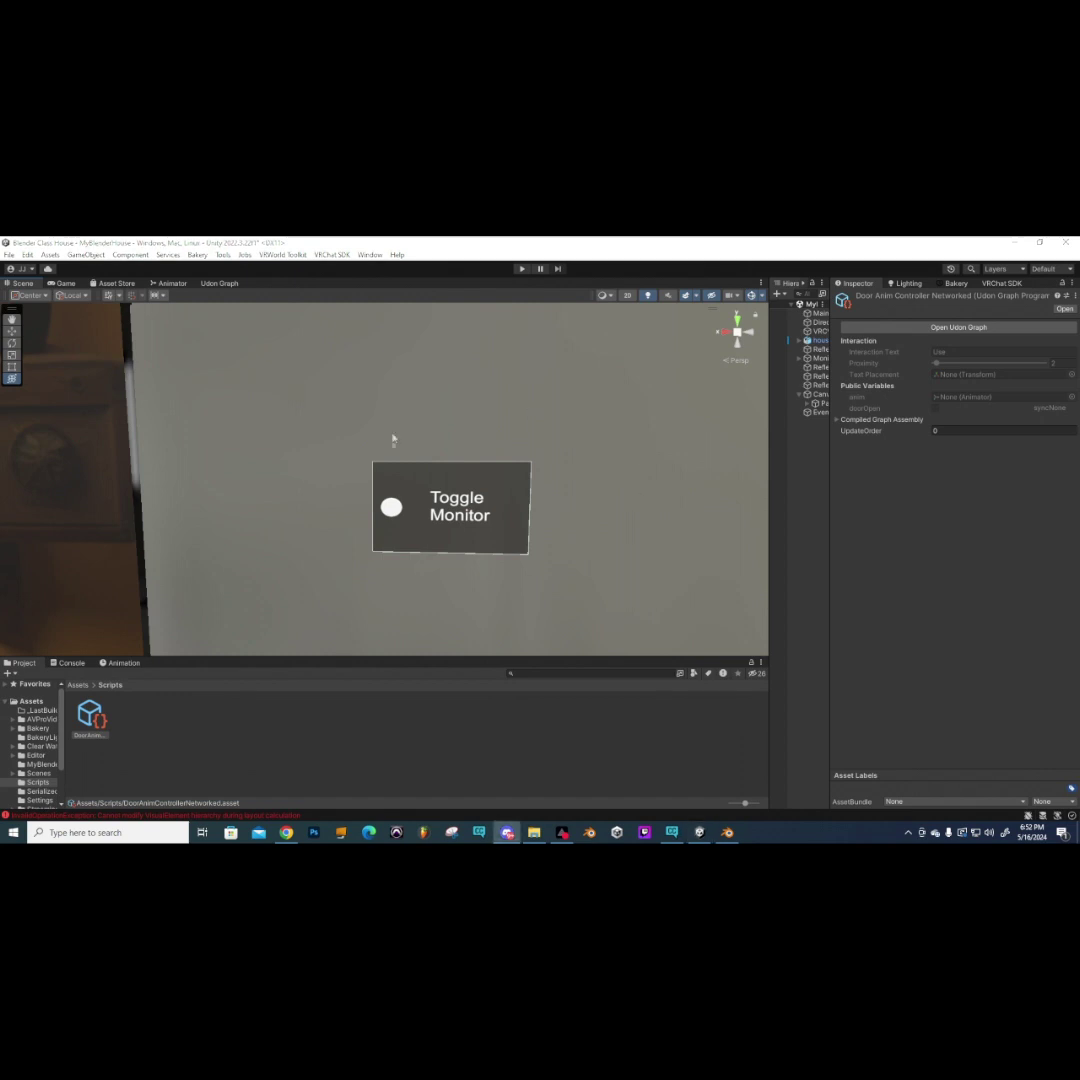
scroll(465, 470, "down", 3)
scroll(441, 481, "up", 3)
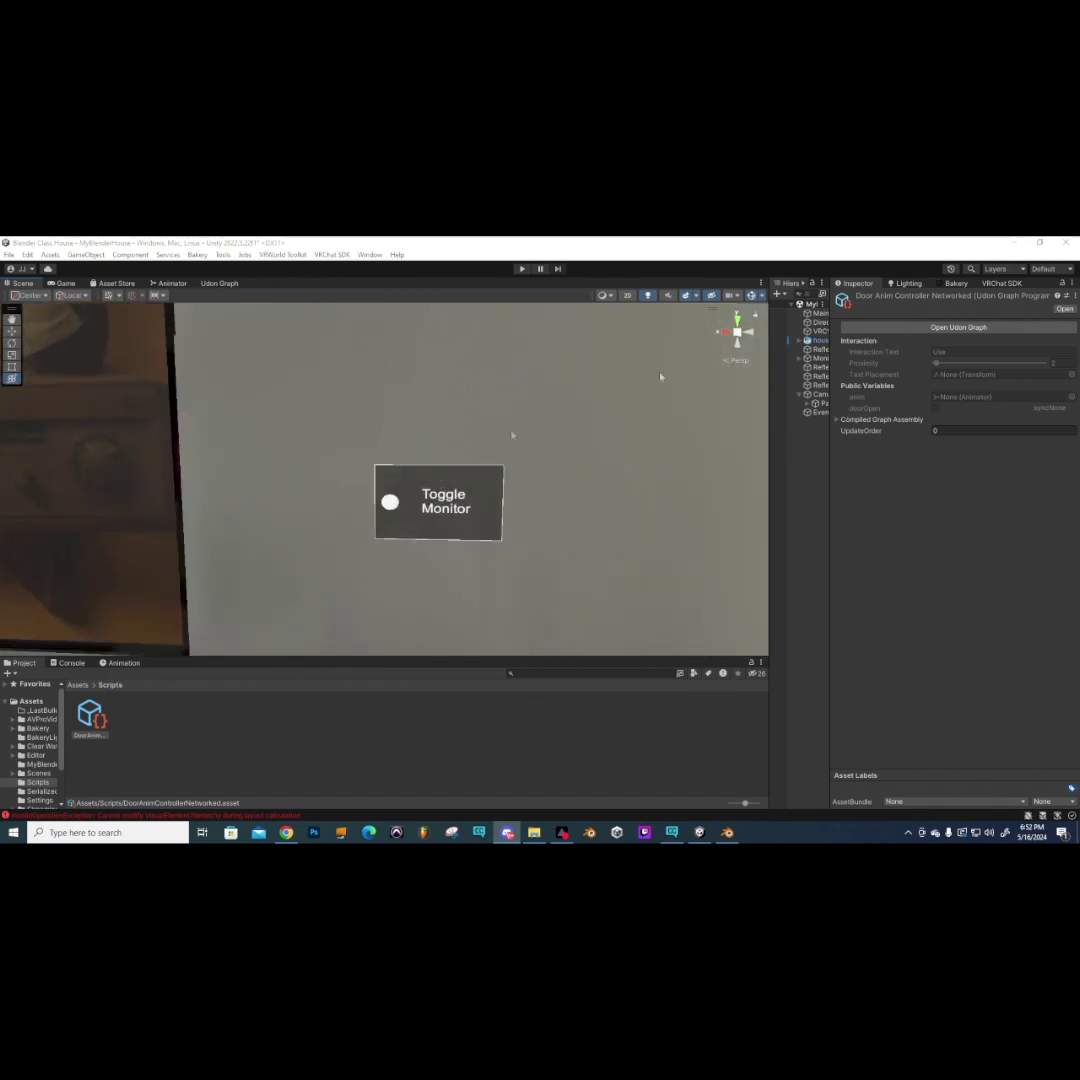
left_click(815, 394)
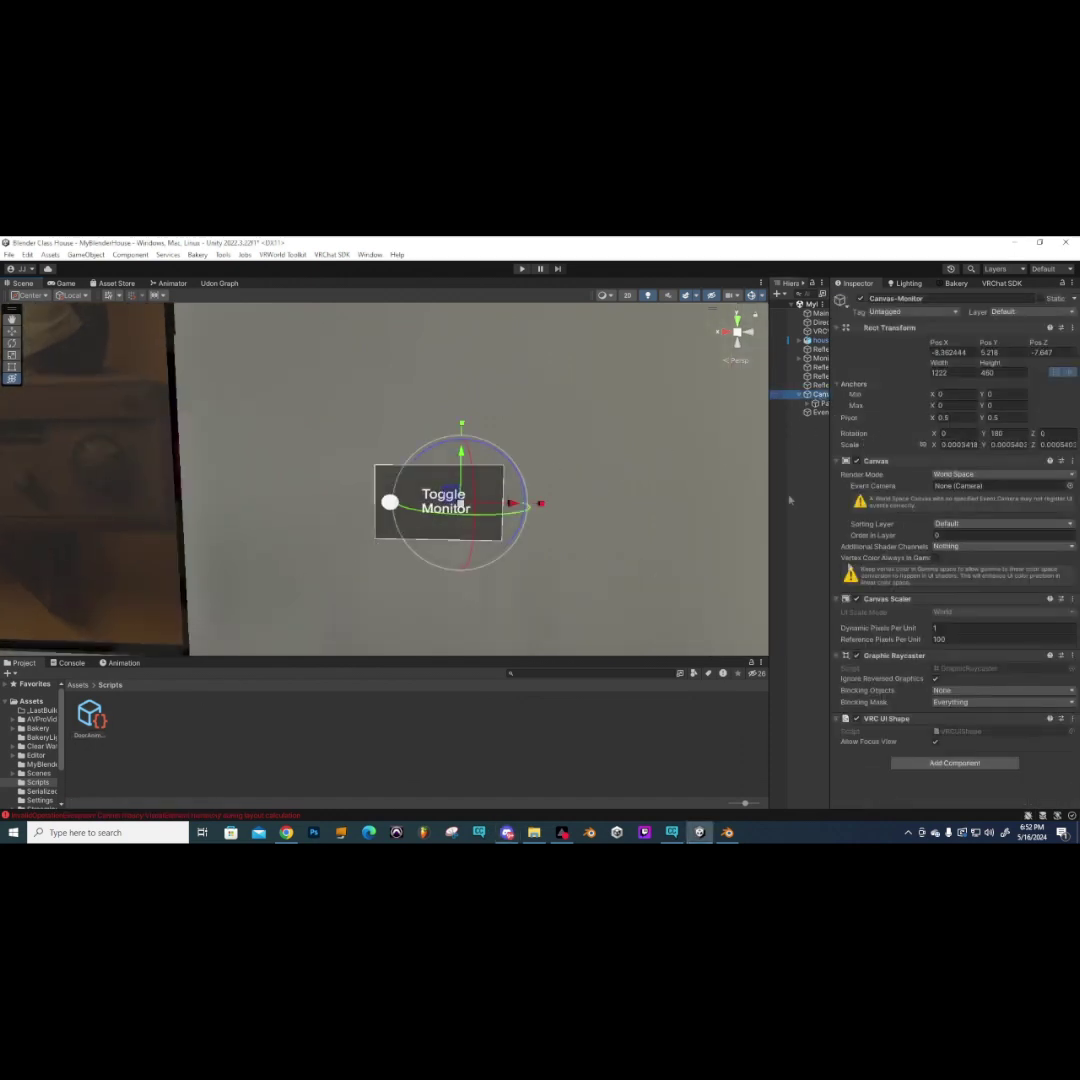
left_click_drag(769, 408, 698, 408)
left_click(735, 404)
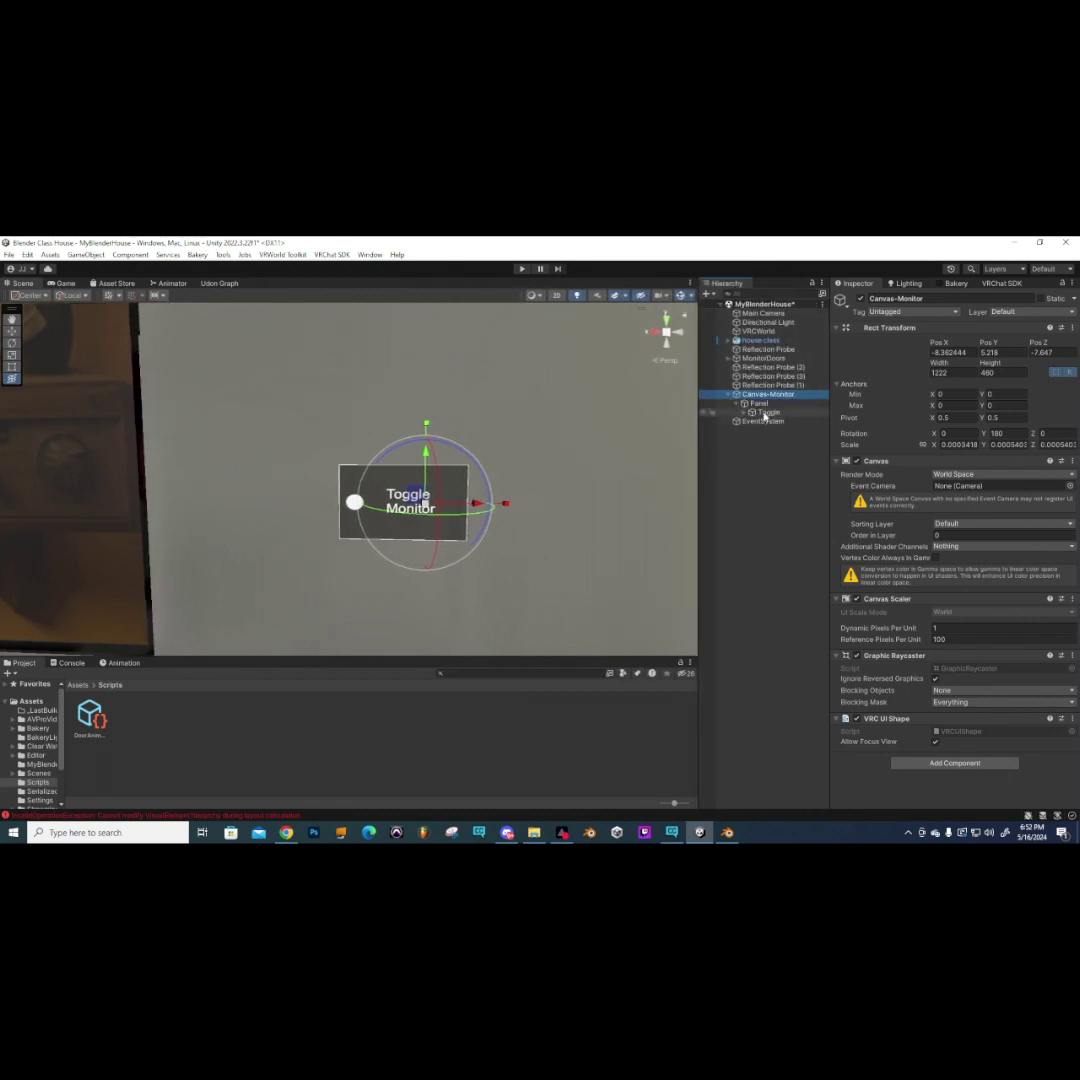
left_click(763, 412)
scroll(896, 512, "down", 2)
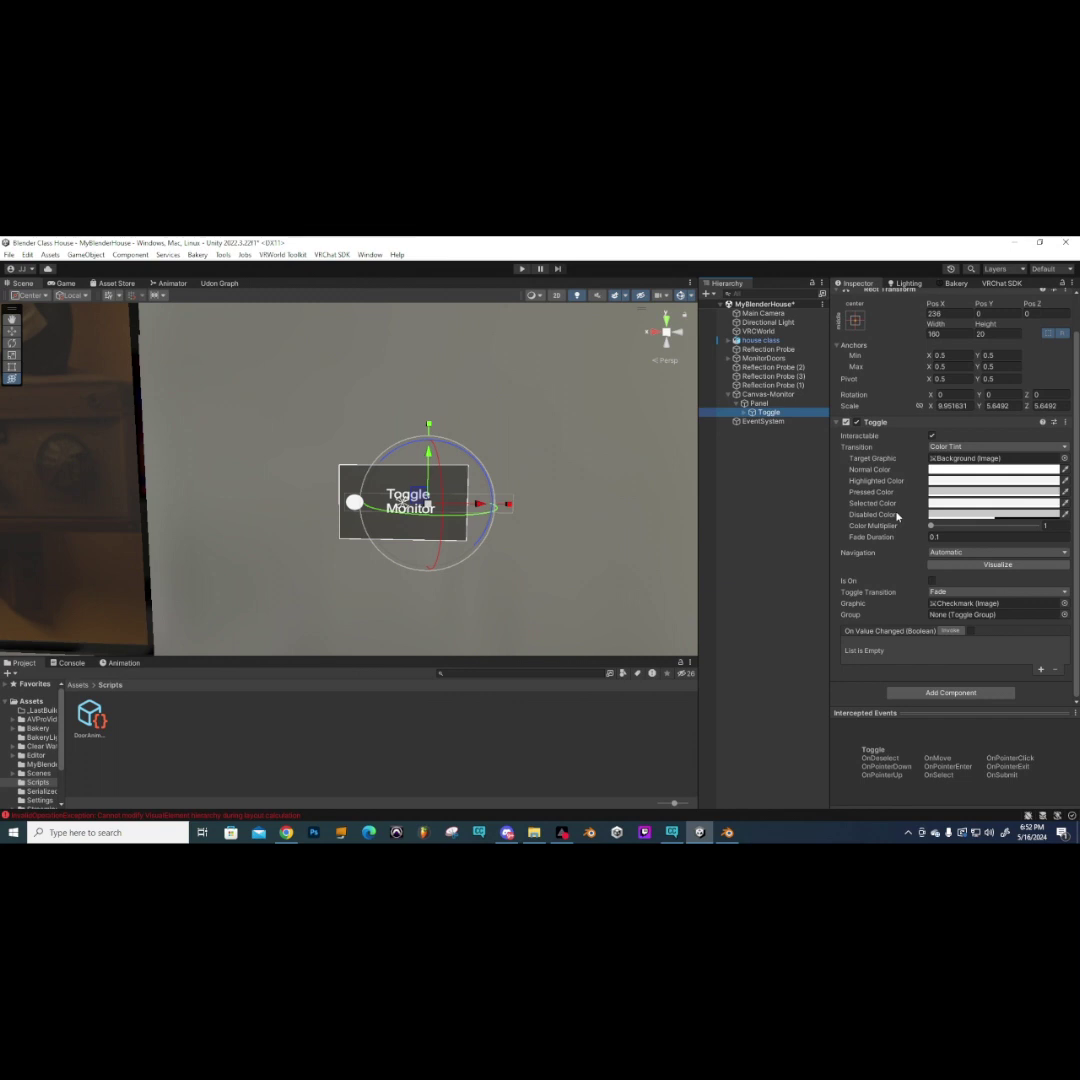
- Pick None from the Toggle component's Navigation dropdown in the Inspector
left_click(954, 554)
left_click(948, 563)
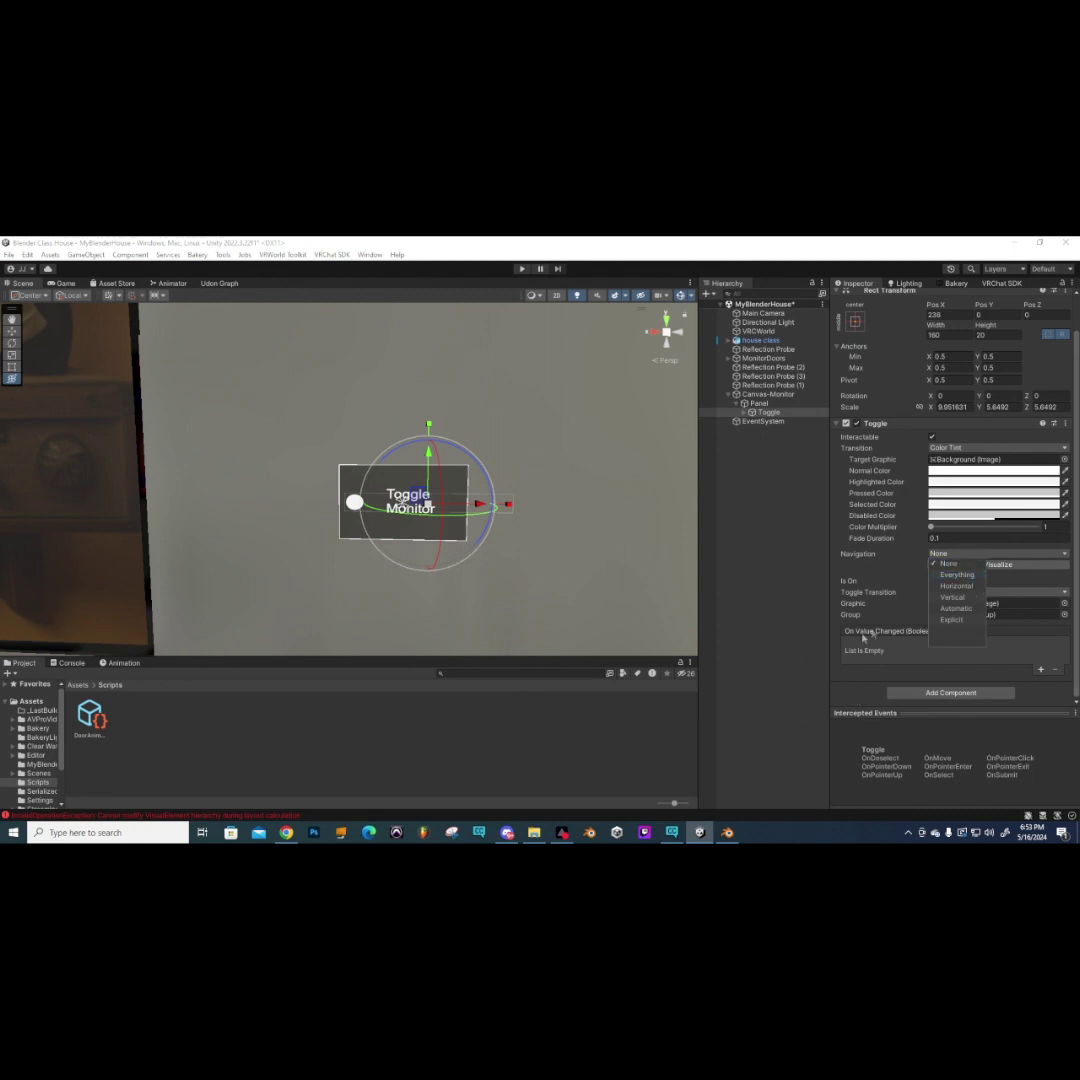
left_click(864, 557)
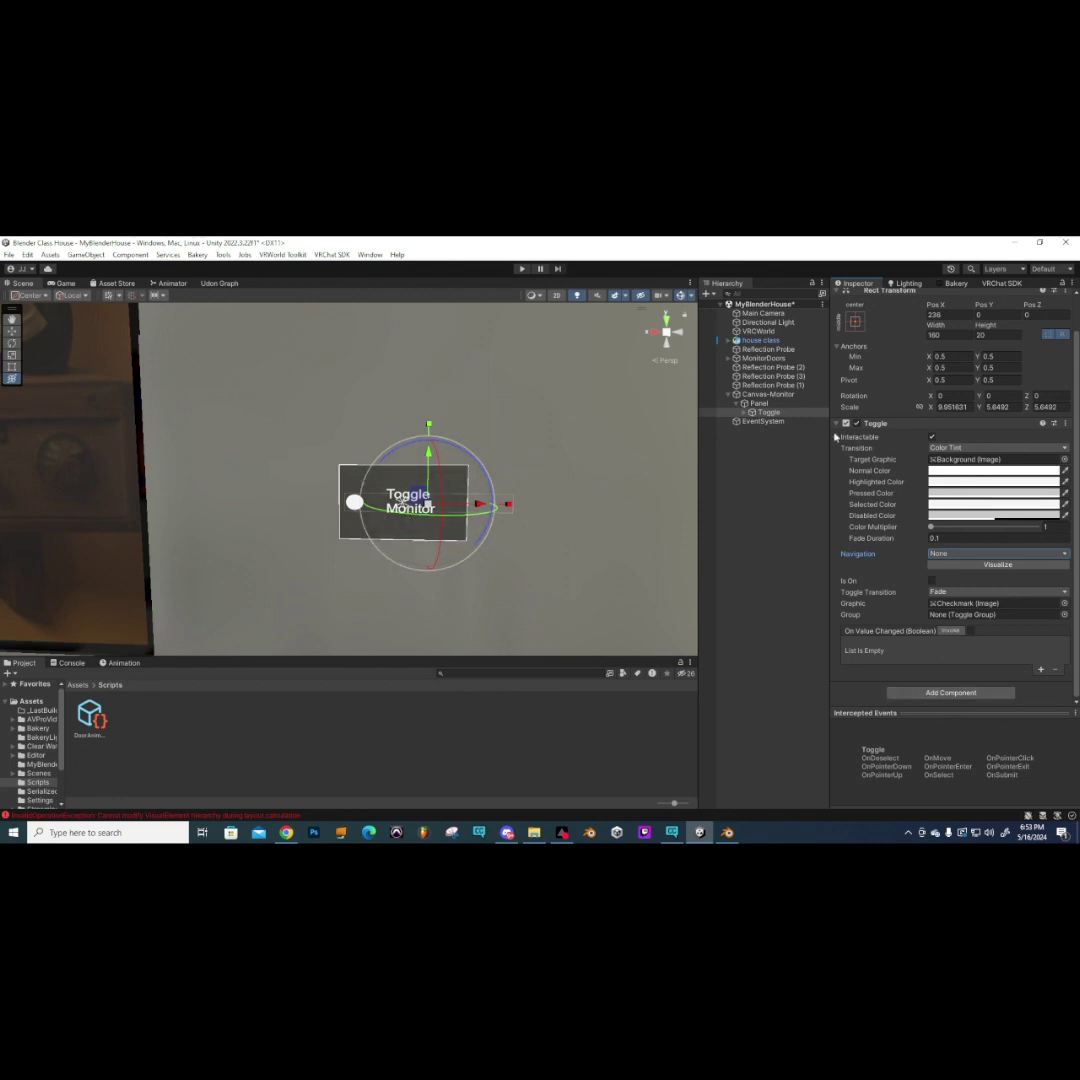
- Add an Udon Behaviour to the Toggle with DoorAnimControllerNetworked as its Program Source
left_click(936, 693)
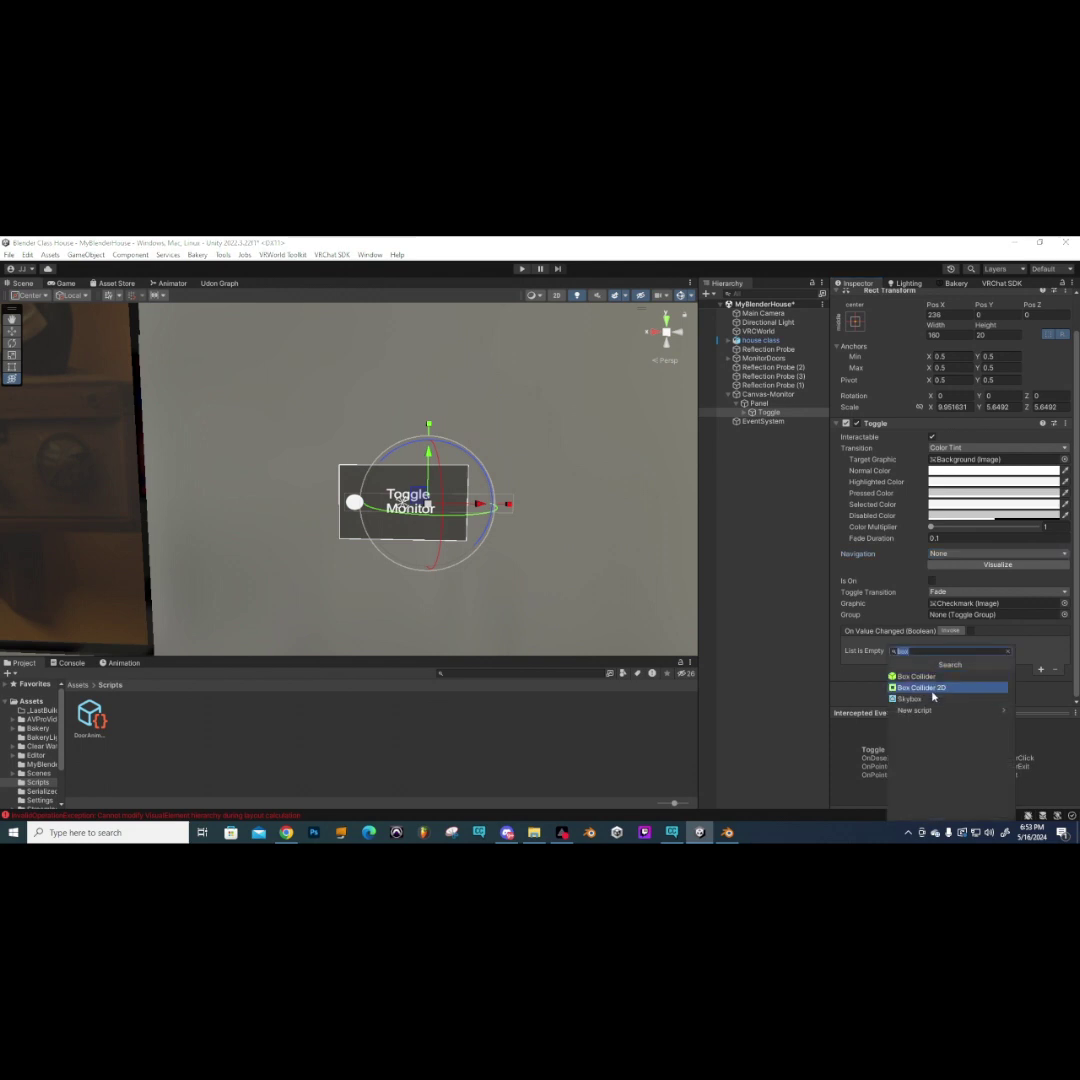
type("udon be")
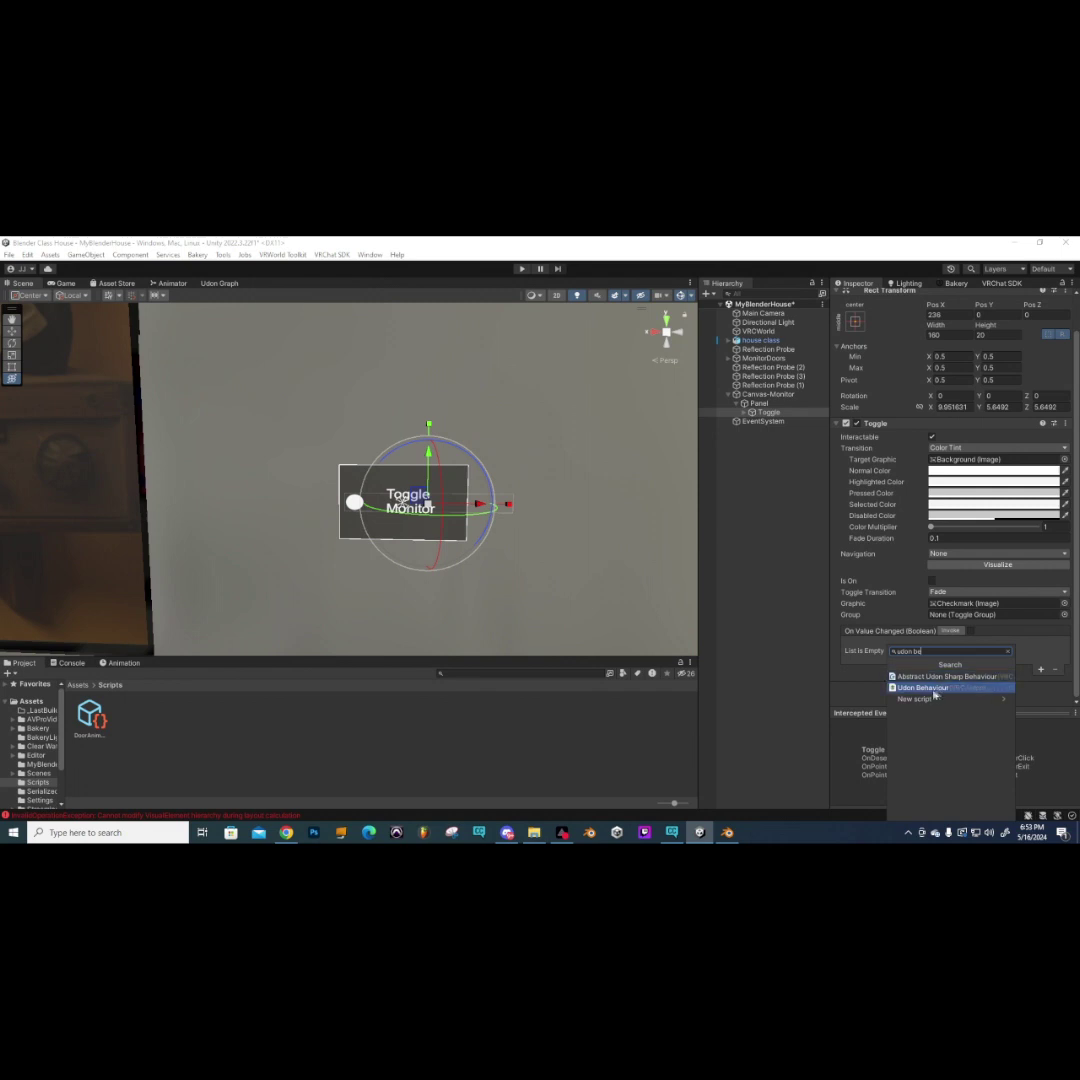
left_click(928, 689)
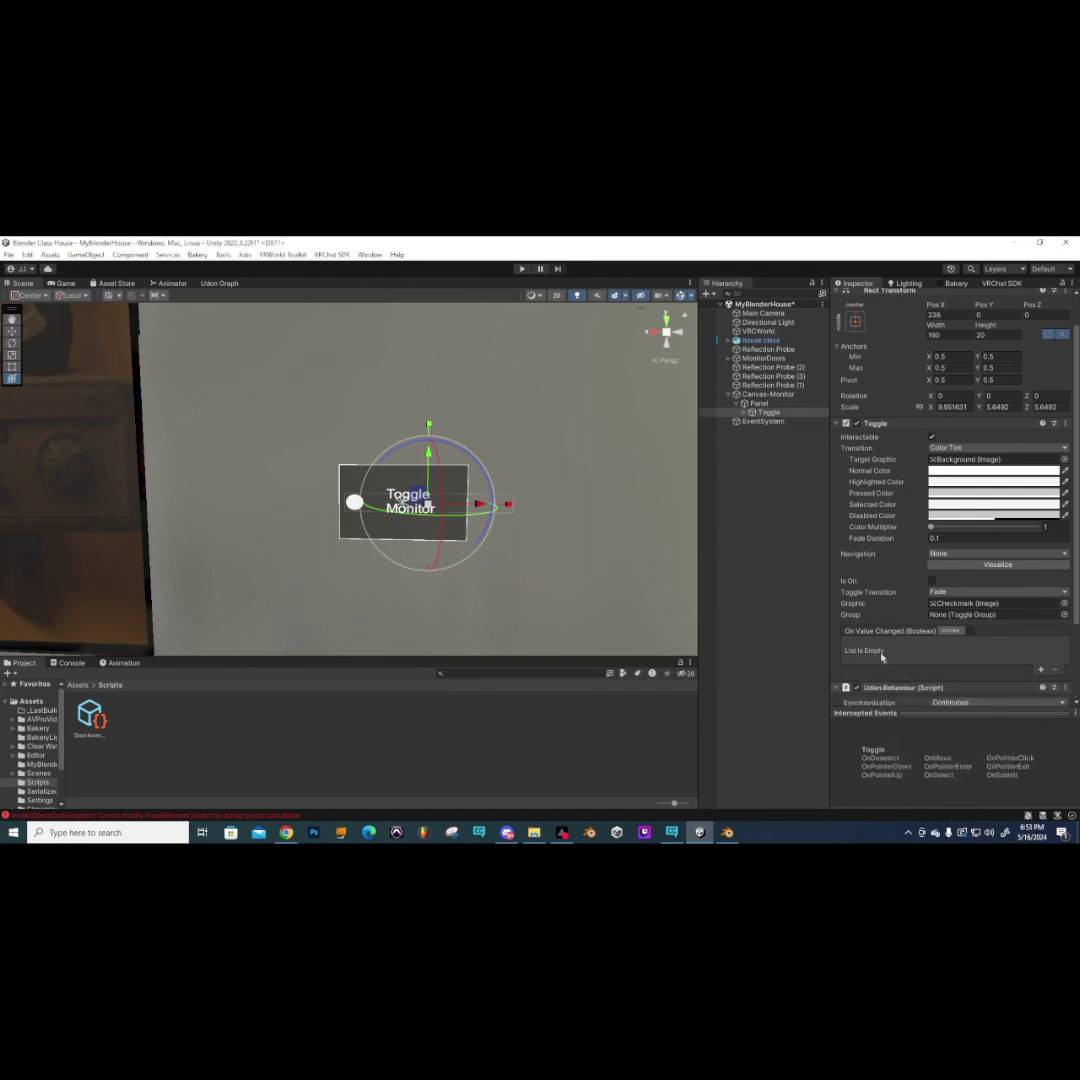
scroll(915, 635, "down", 3)
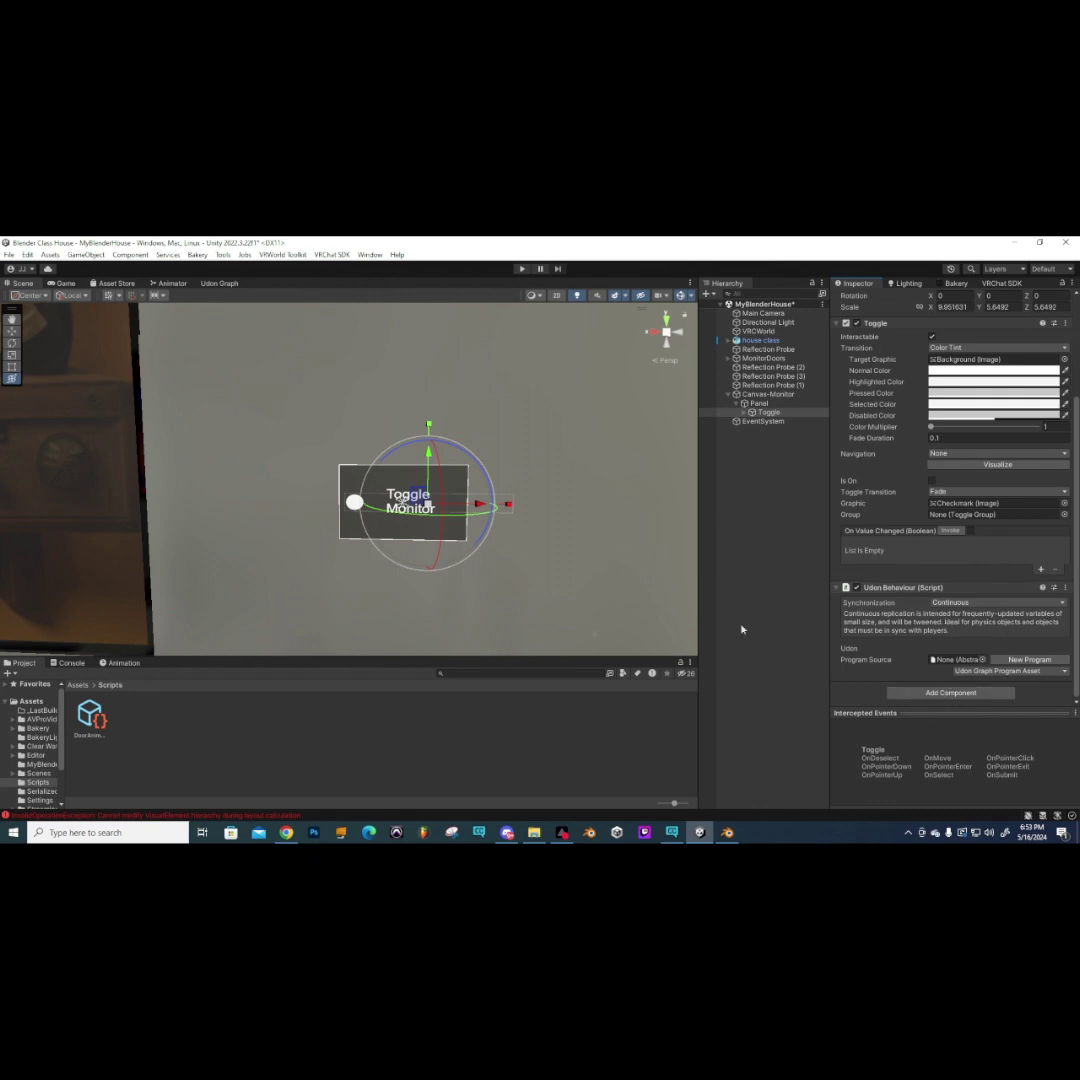
left_click_drag(88, 715, 958, 664)
scroll(875, 634, "down", 2)
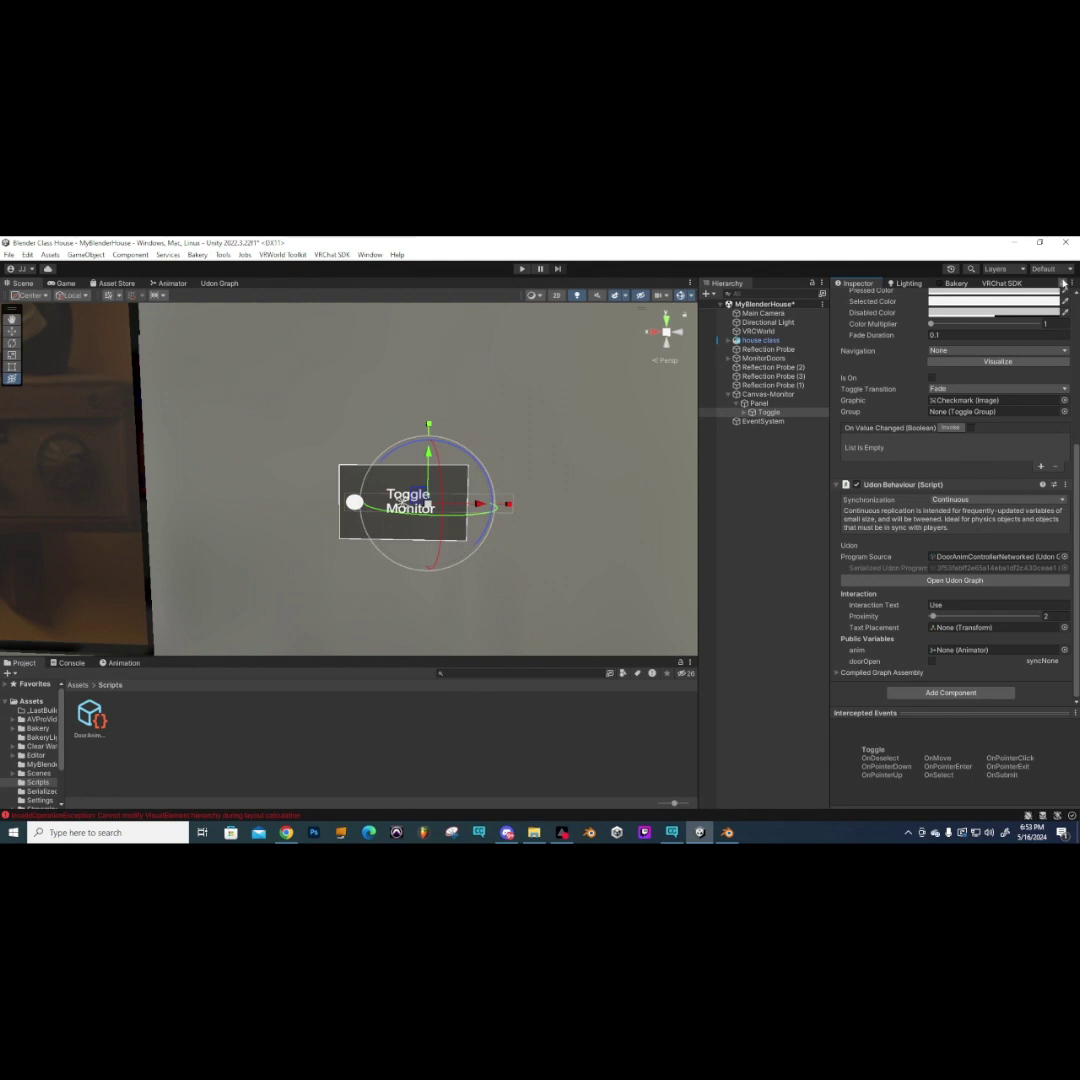
- Lock the Inspector on the Toggle's settings so other objects can be selected
left_click(745, 421)
left_click(770, 413)
left_click(772, 421)
left_click(768, 413)
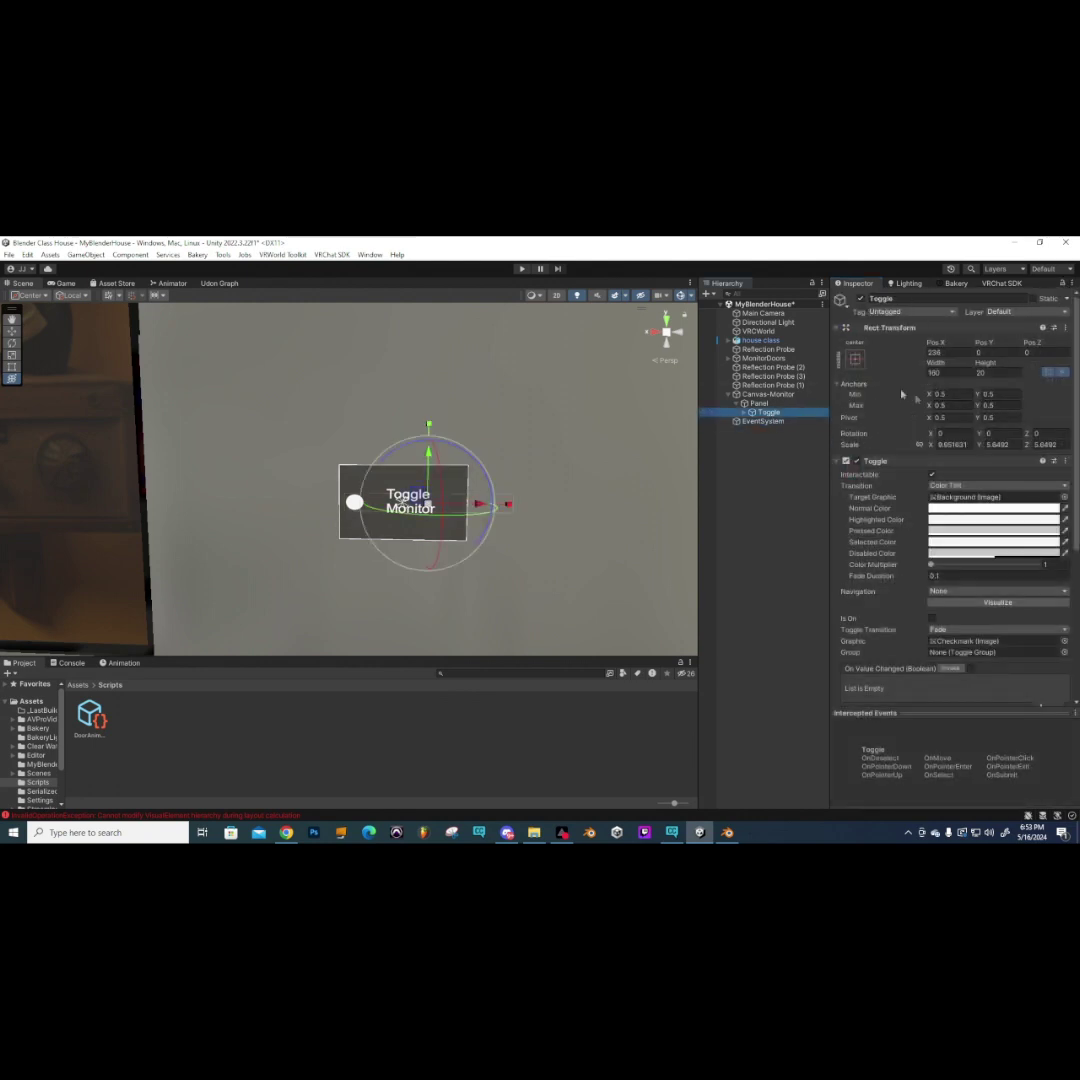
left_click(1063, 284)
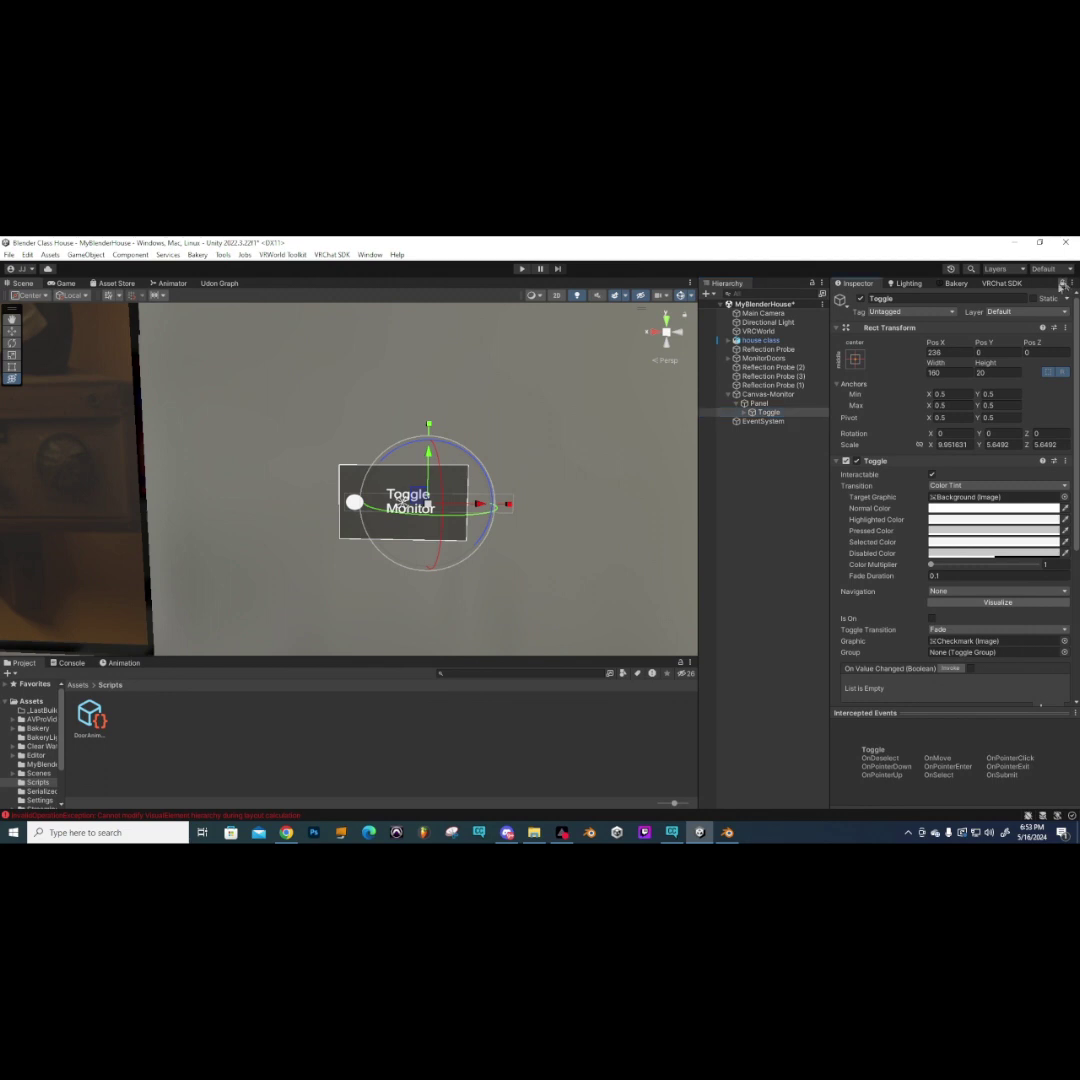
left_click(768, 412)
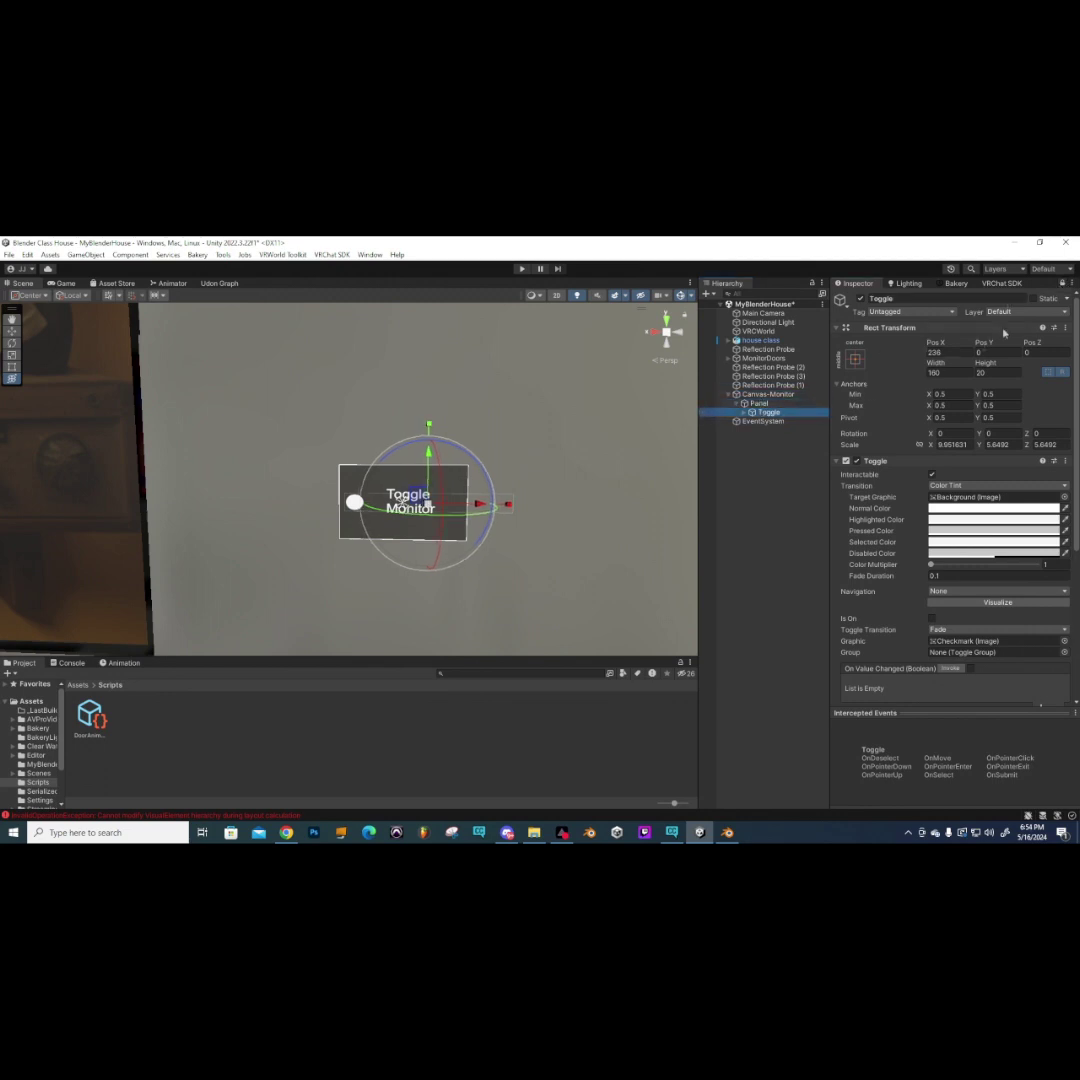
scroll(971, 593, "down", 3)
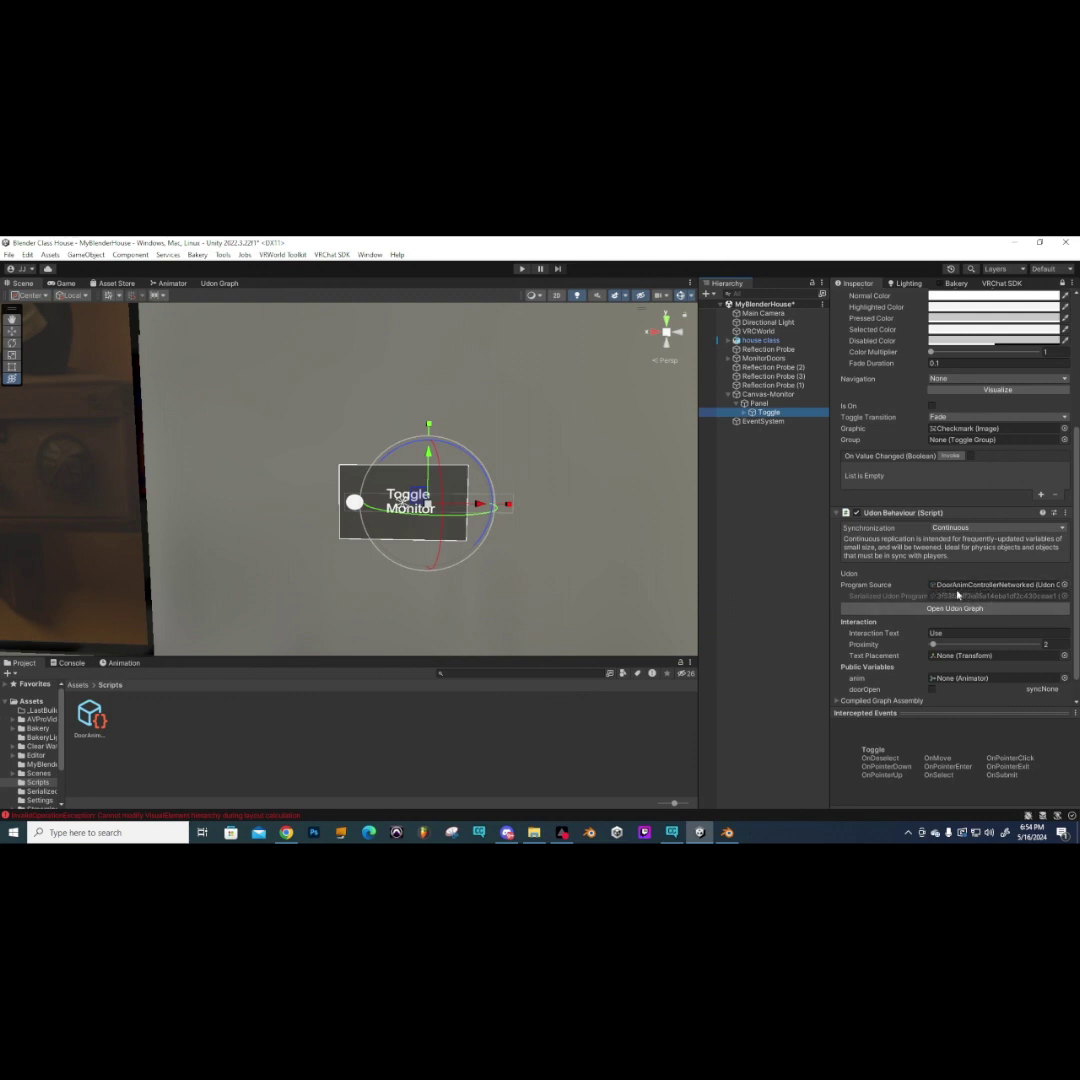
- Assign MonitorDoors to the Udon Behaviour's anim variable and add an On Value Changed entry
left_click(764, 394)
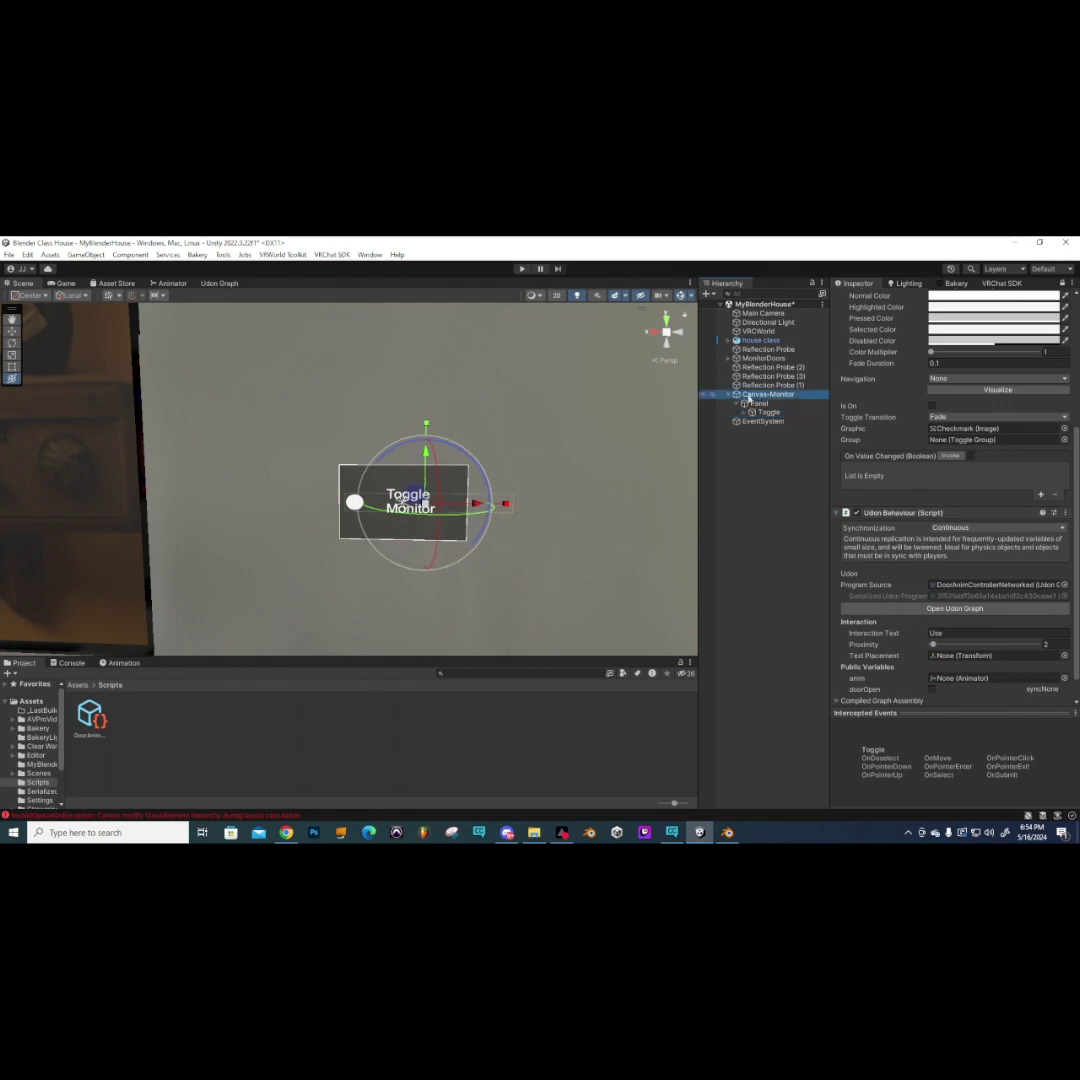
left_click(761, 358)
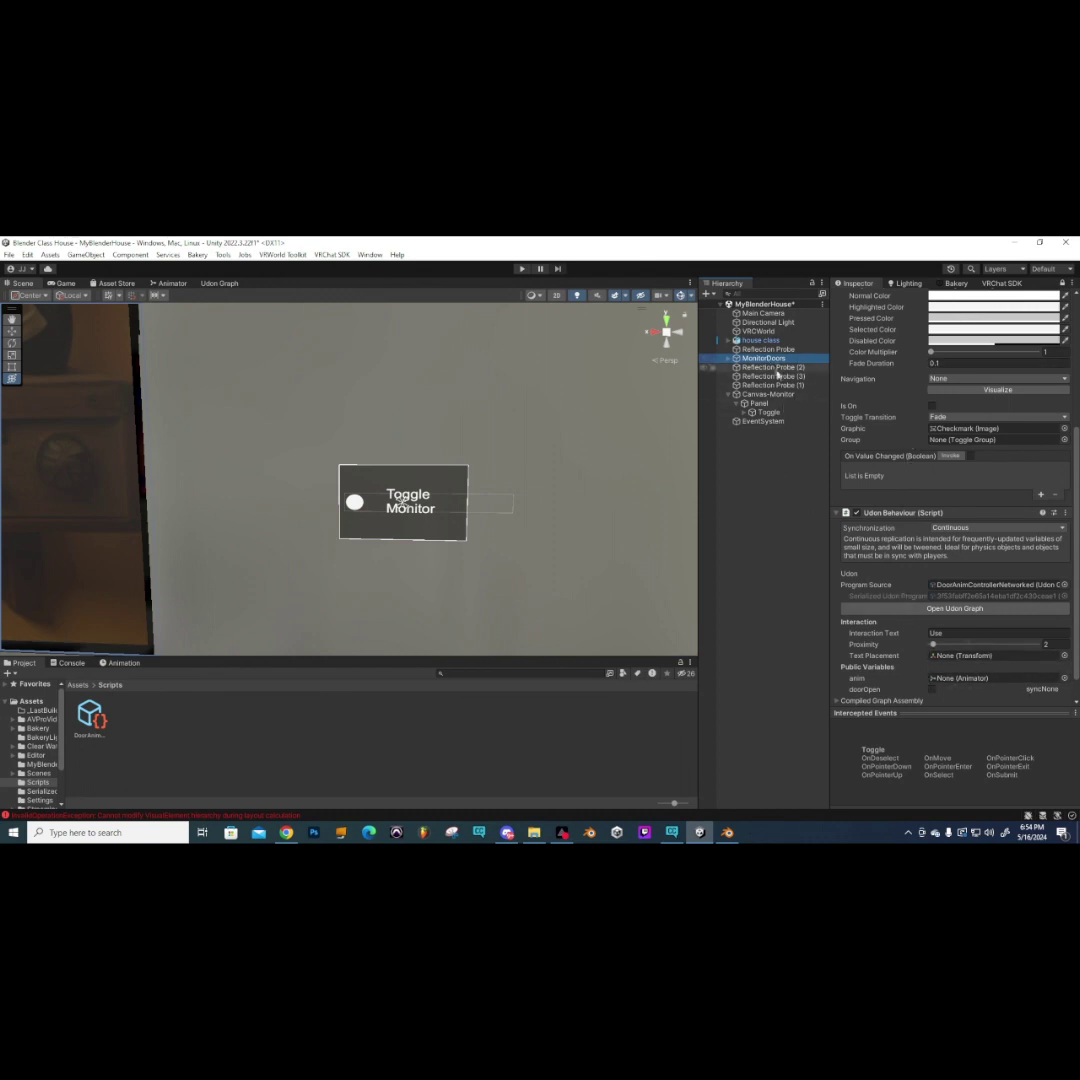
left_click_drag(758, 360, 817, 622)
left_click_drag(897, 684, 953, 680)
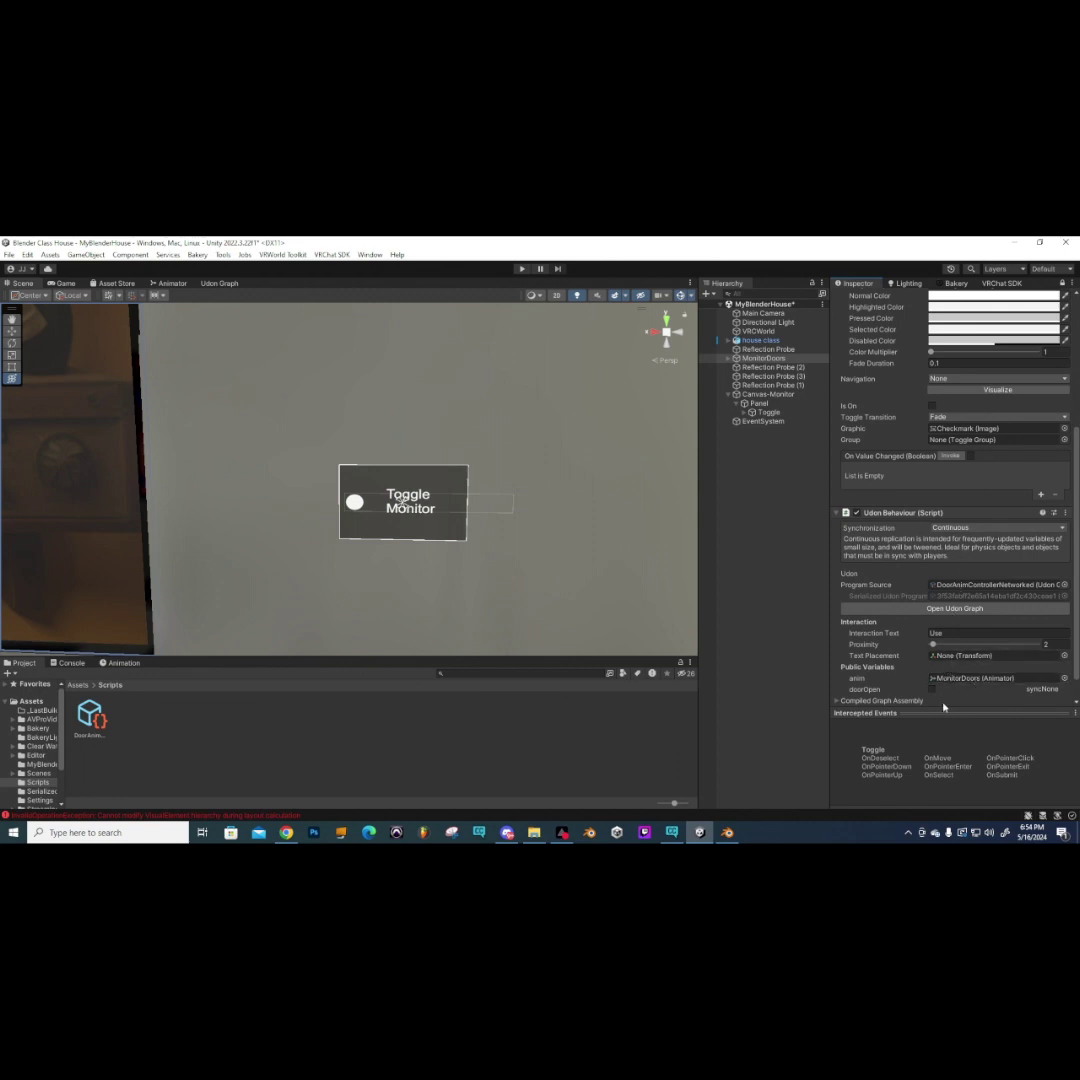
scroll(931, 493, "up", 3)
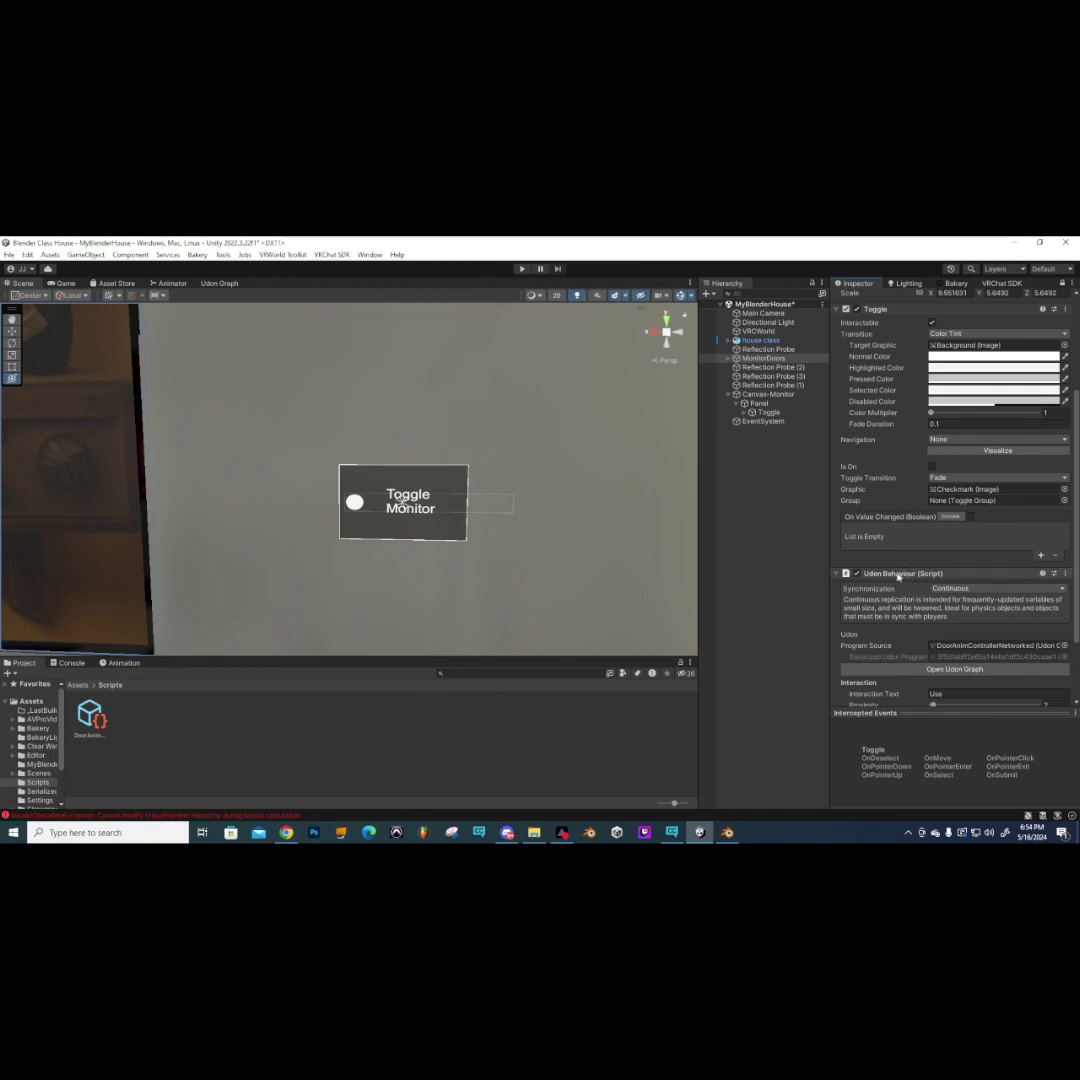
left_click(1041, 556)
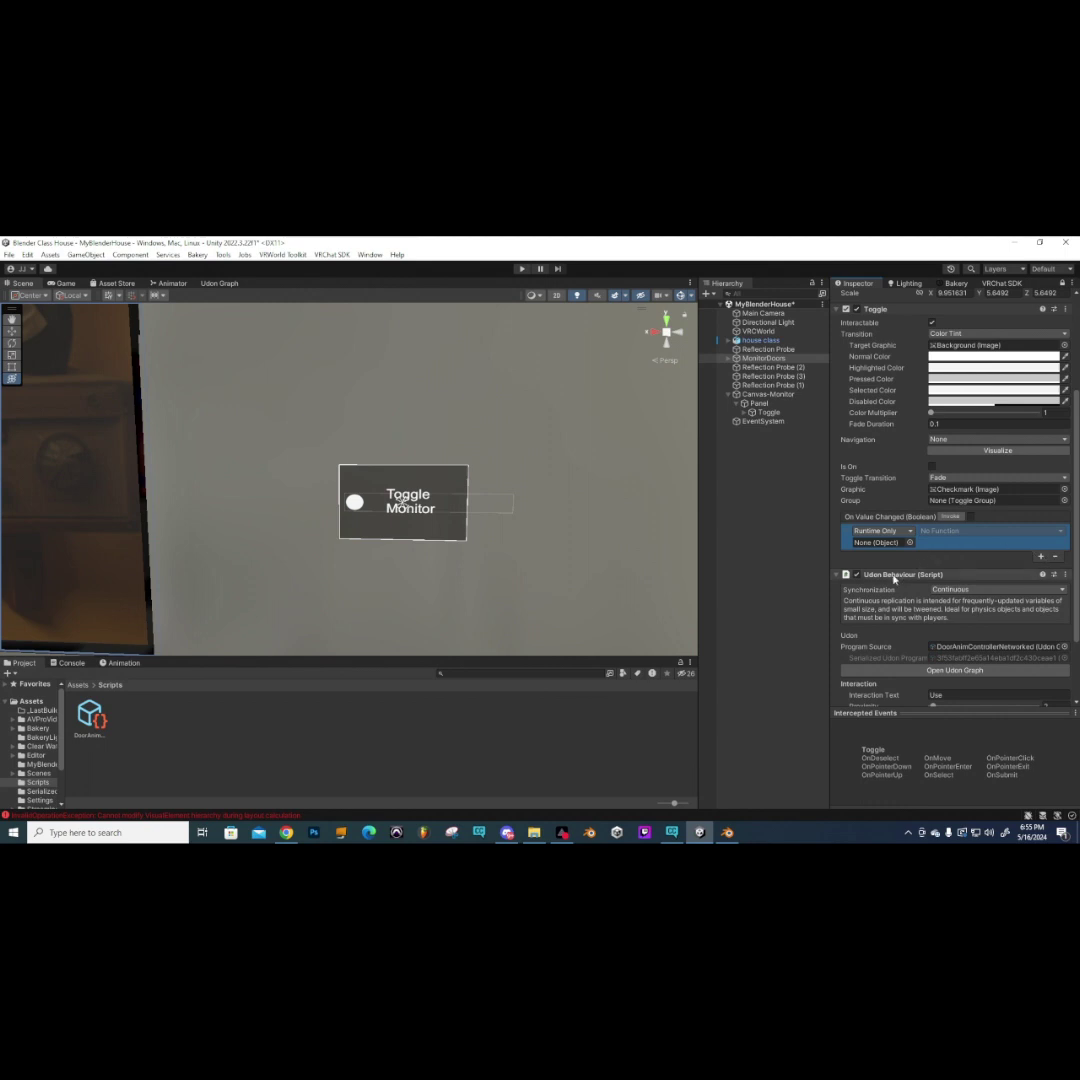
- Wire the Toggle's On Value Changed to its own UdonBehaviour.Interact(), then show the door Udon graph
left_click_drag(893, 578, 882, 546)
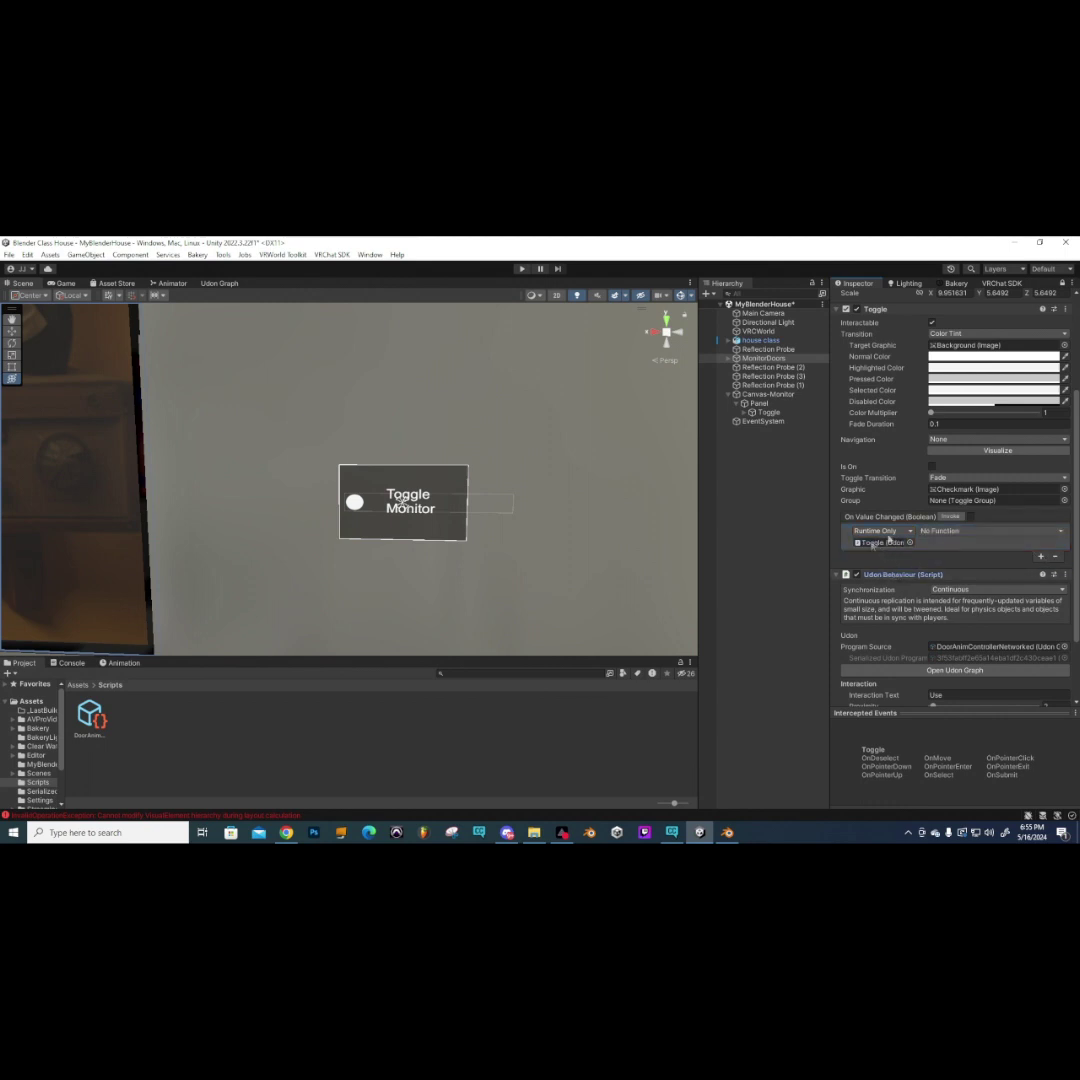
left_click(958, 532)
mouse_move(963, 597)
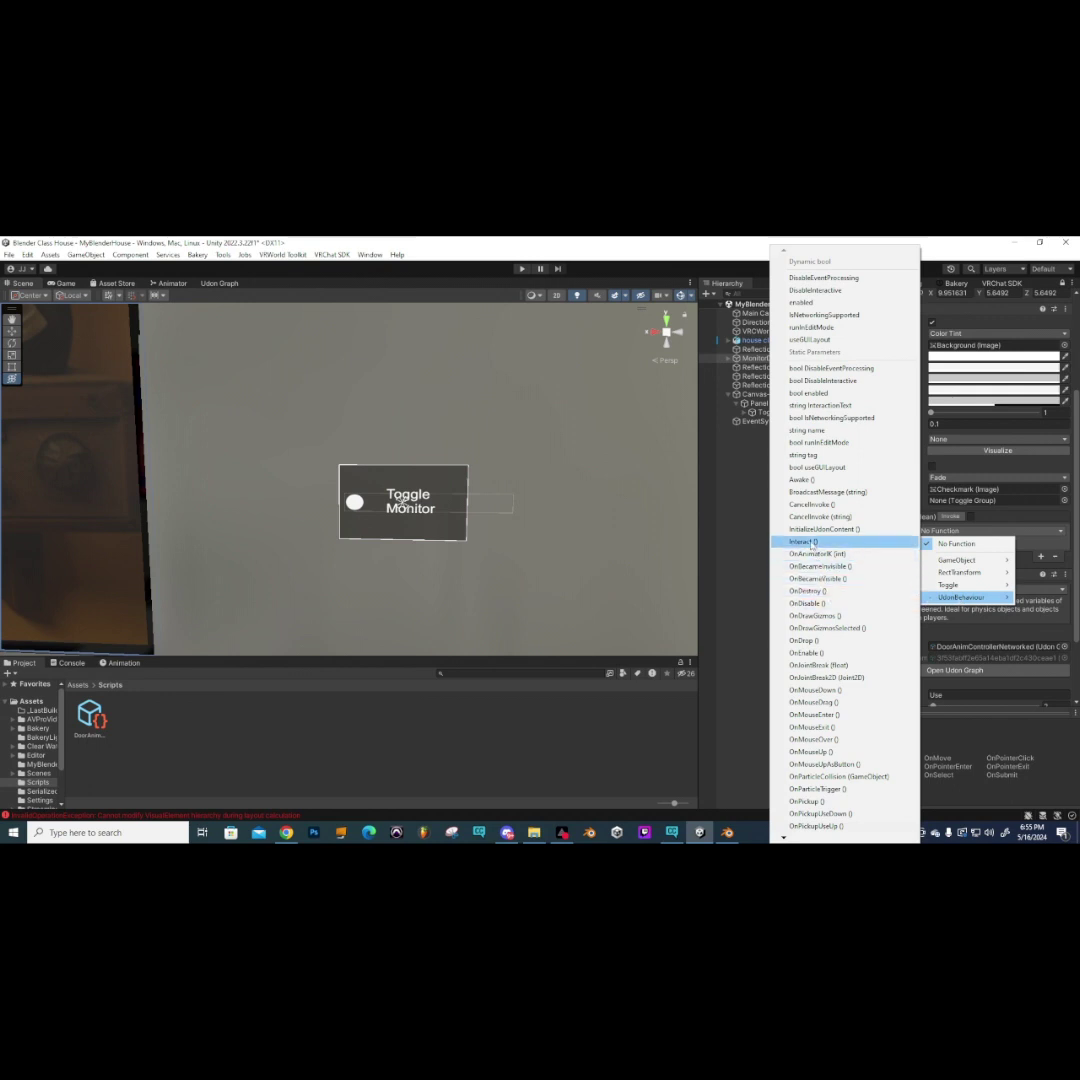
left_click(810, 543)
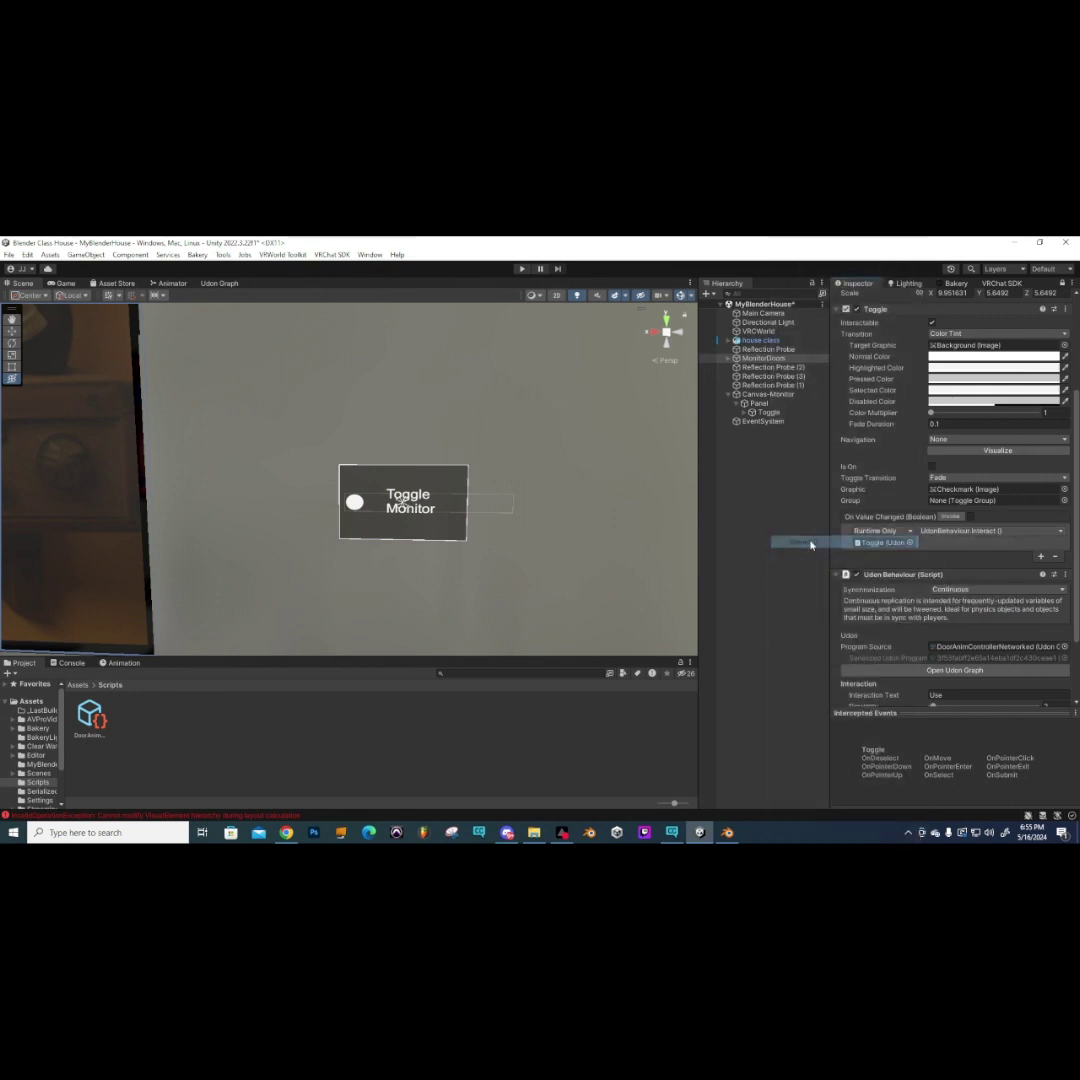
left_click(219, 283)
scroll(300, 430, "up", 5)
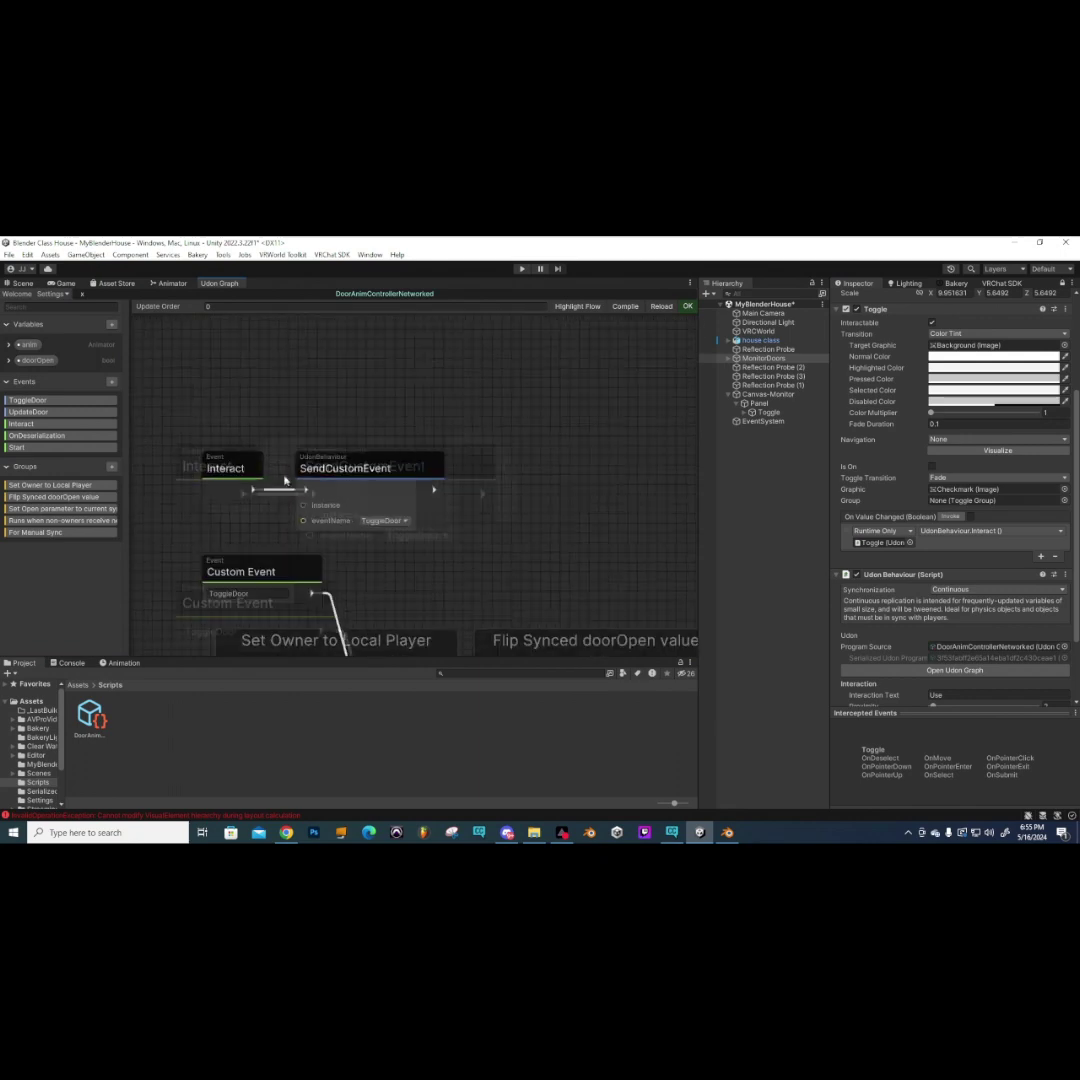
- Confirm the Interact event node sends ToggleDoor, then go back to the Scene view
left_click(276, 455)
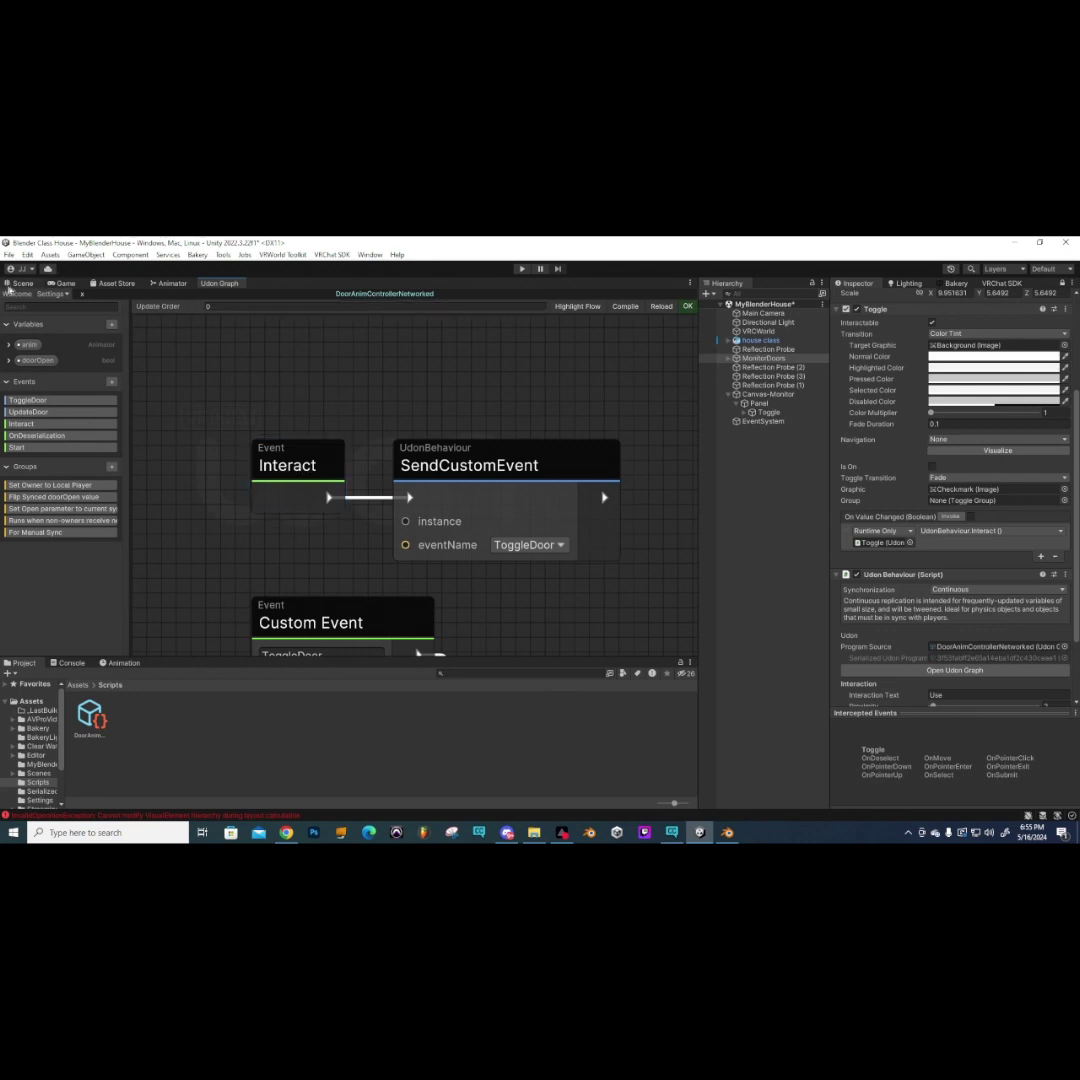
left_click(20, 283)
scroll(555, 497, "down", 3)
scroll(912, 575, "down", 1)
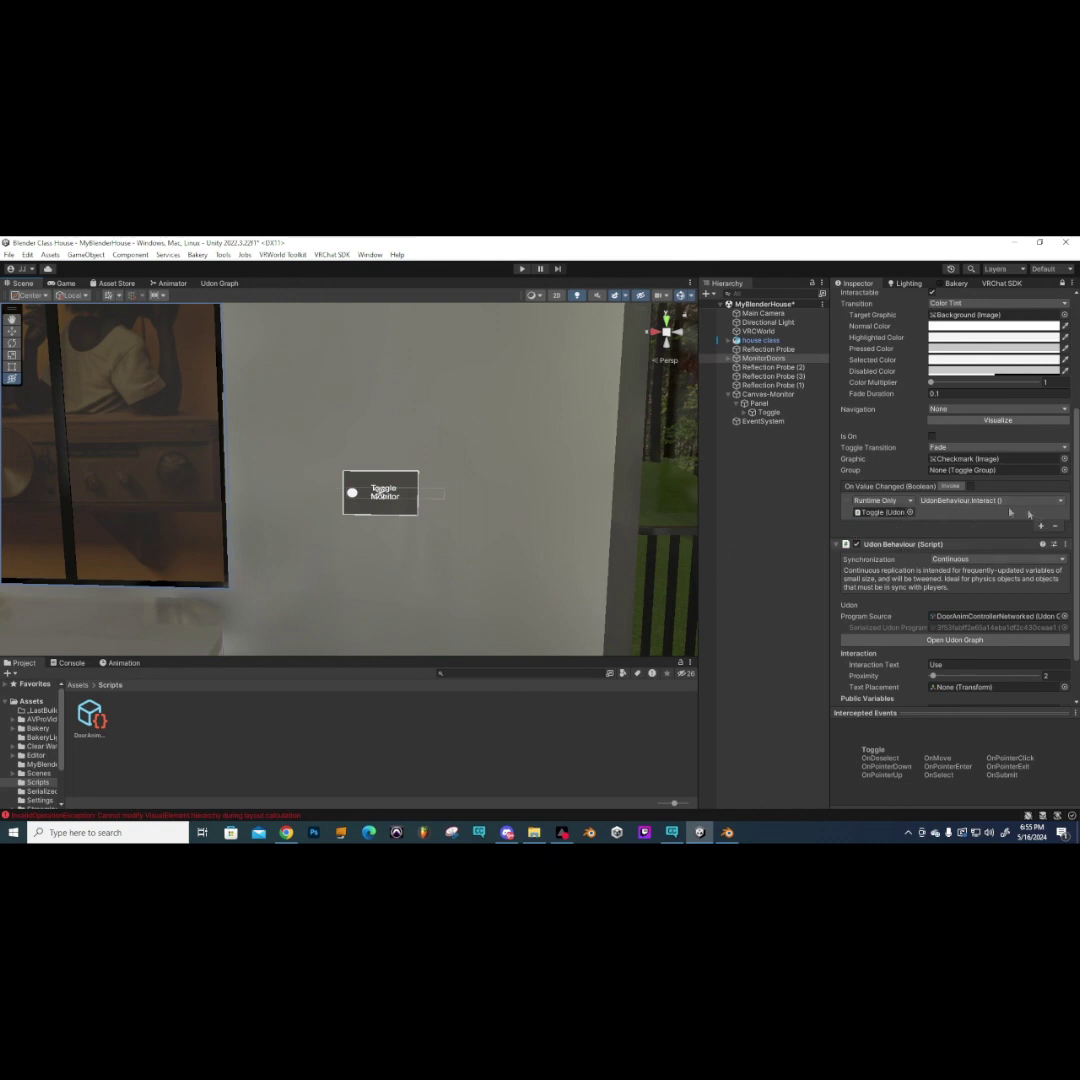
- Pan the Scene view to the monitor panels, then show the DoorAnimControllerNetworked Udon graph
scroll(987, 508, "down", 2)
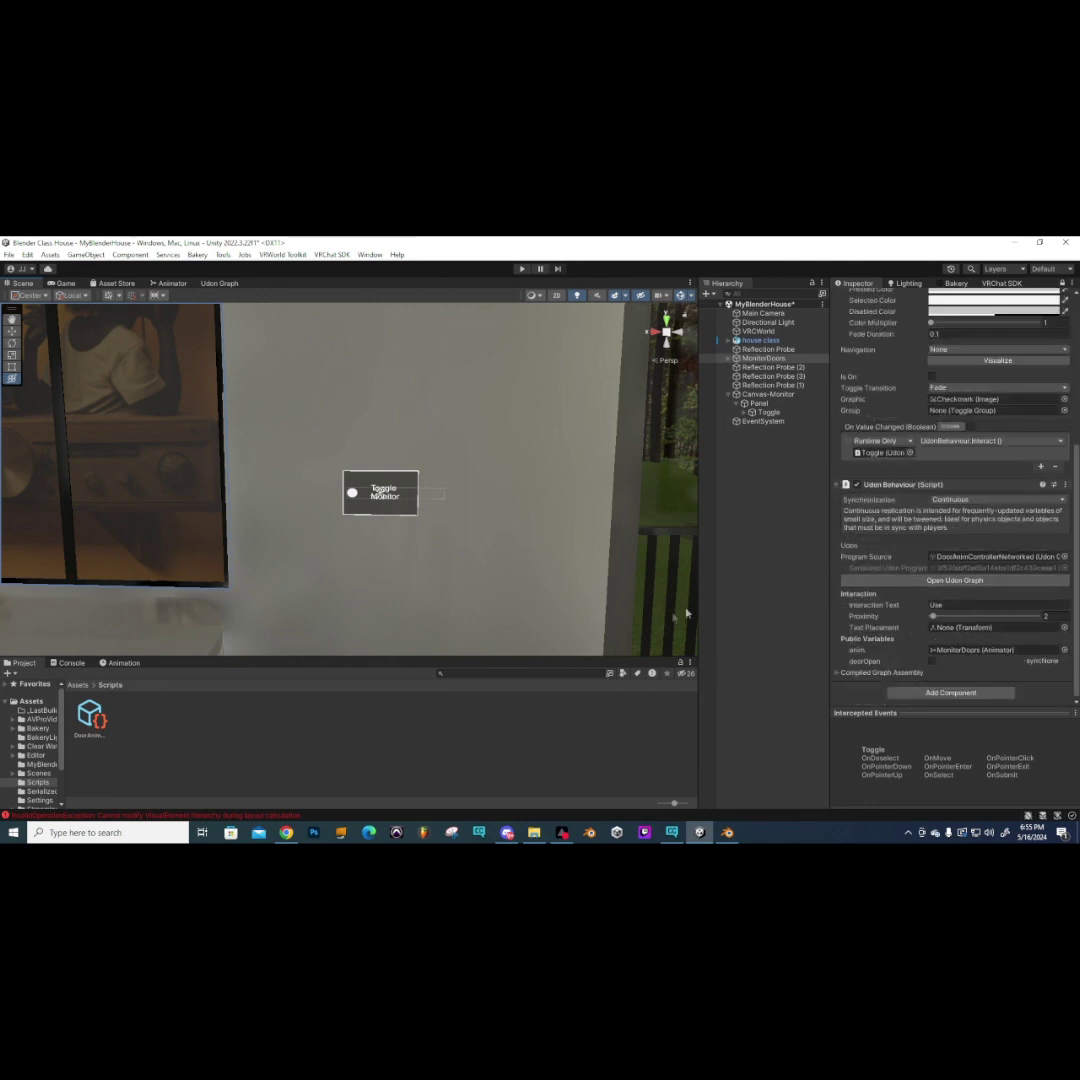
scroll(297, 412, "down", 7)
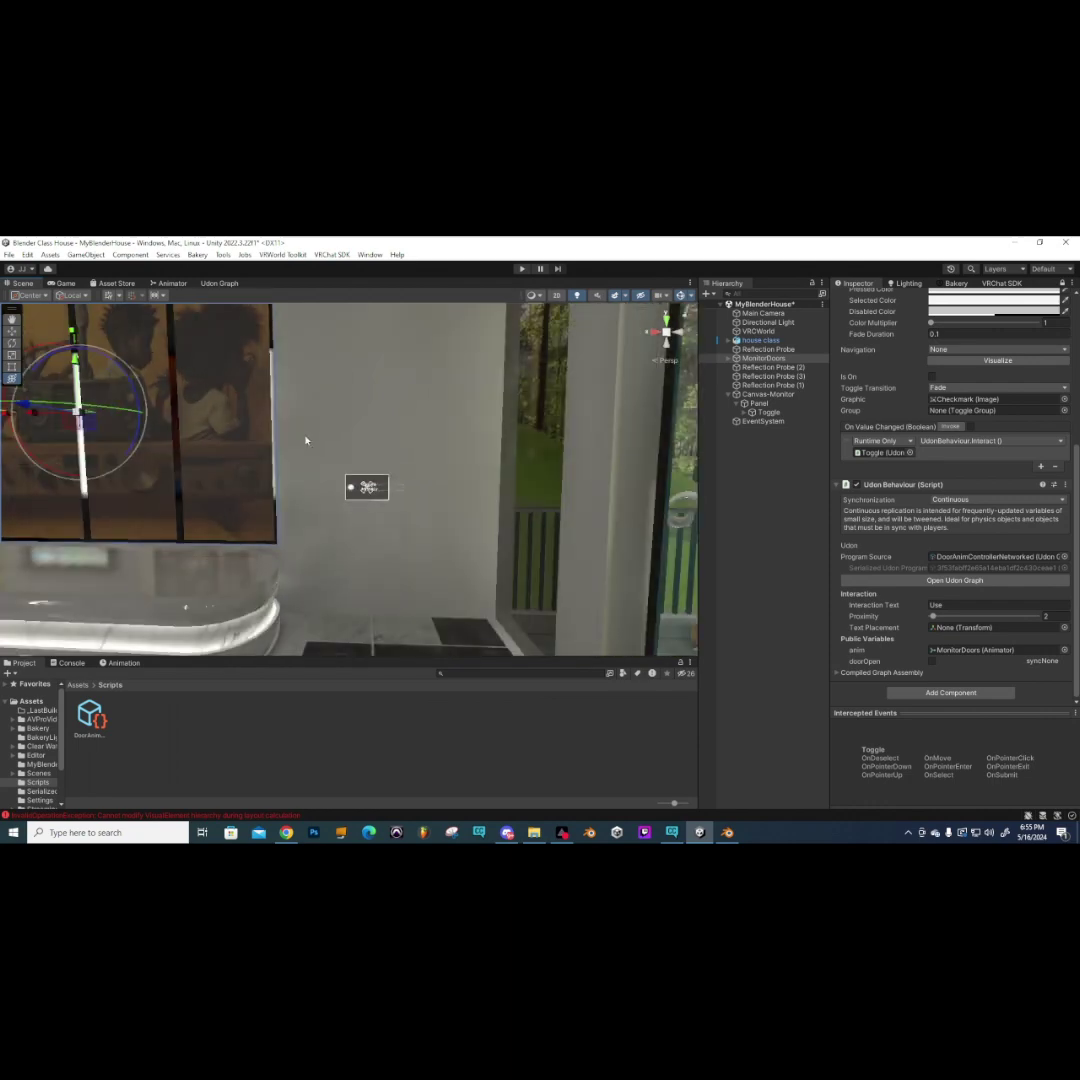
middle_click_drag(306, 441, 406, 459)
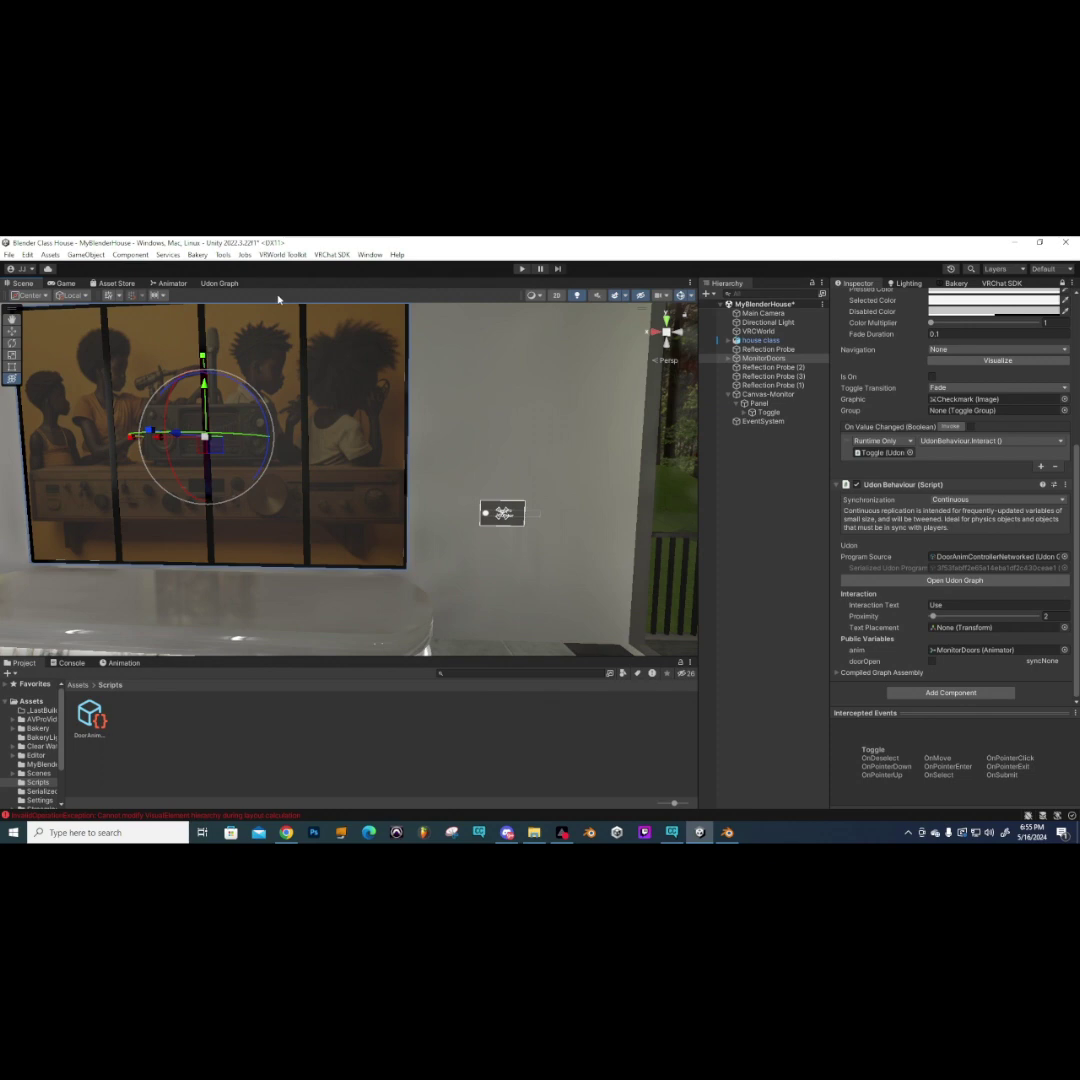
left_click(219, 283)
scroll(480, 470, "down", 5)
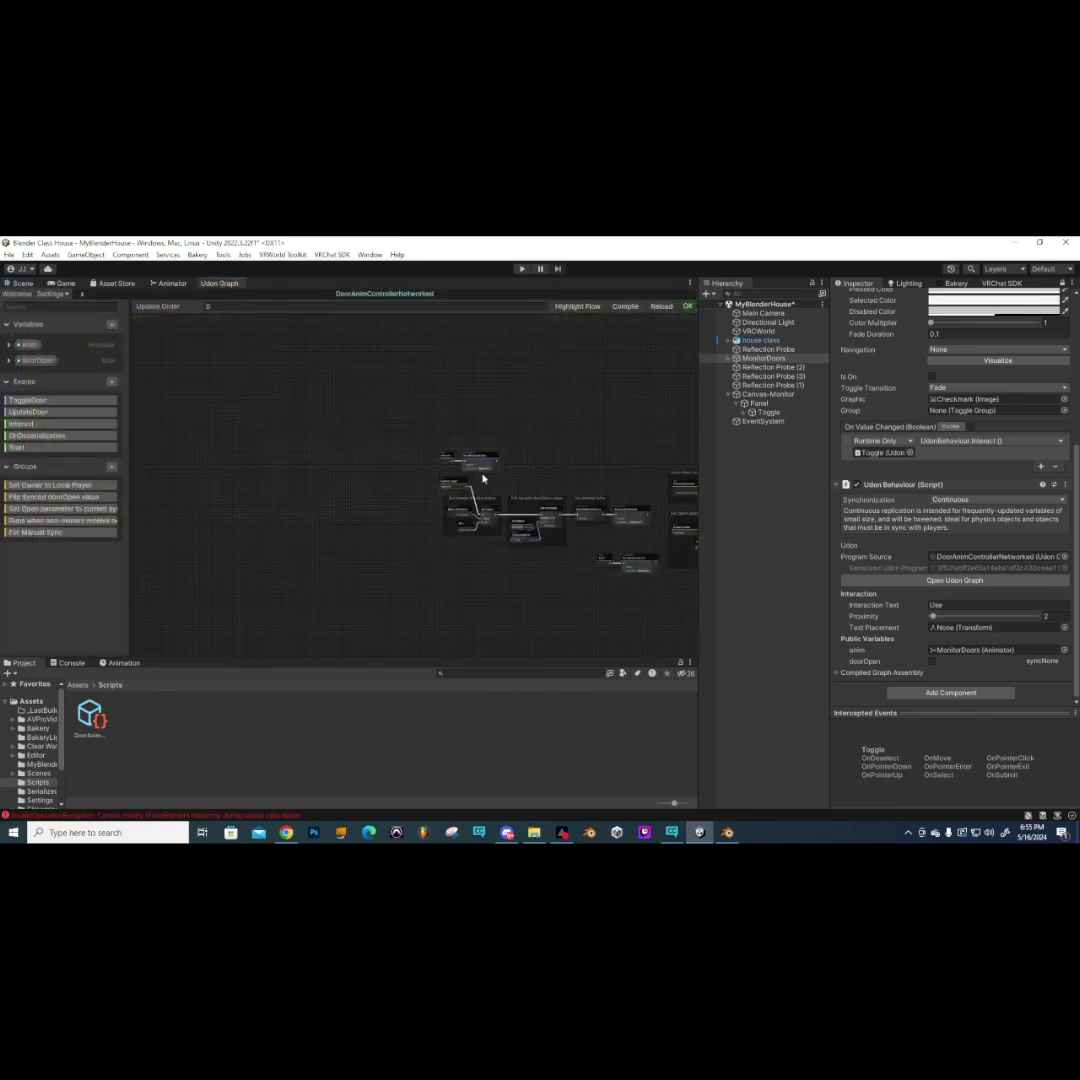
- Pan the Udon graph to the For Manual Sync, Start and Set Open parameter nodes
scroll(480, 478, "up", 8)
scroll(350, 445, "down", 3)
mouse_move(388, 512)
middle_mouse_down()
mouse_move(322, 479)
mouse_move(371, 472)
mouse_move(344, 454)
middle_mouse_up()
scroll(424, 495, "up", 2)
mouse_move(424, 495)
middle_mouse_down()
mouse_move(419, 477)
mouse_move(379, 455)
middle_mouse_up()
middle_click_drag(458, 545, 342, 473)
mouse_move(536, 514)
middle_mouse_down()
mouse_move(412, 529)
mouse_move(398, 556)
middle_mouse_up()
- Inspect the OnDeserialization and SetBool groups, then bring up the MonitorDoors Animator
mouse_move(520, 511)
middle_mouse_down()
mouse_move(368, 527)
mouse_move(380, 573)
middle_mouse_up()
middle_click_drag(553, 578, 395, 522)
scroll(395, 520, "up", 3)
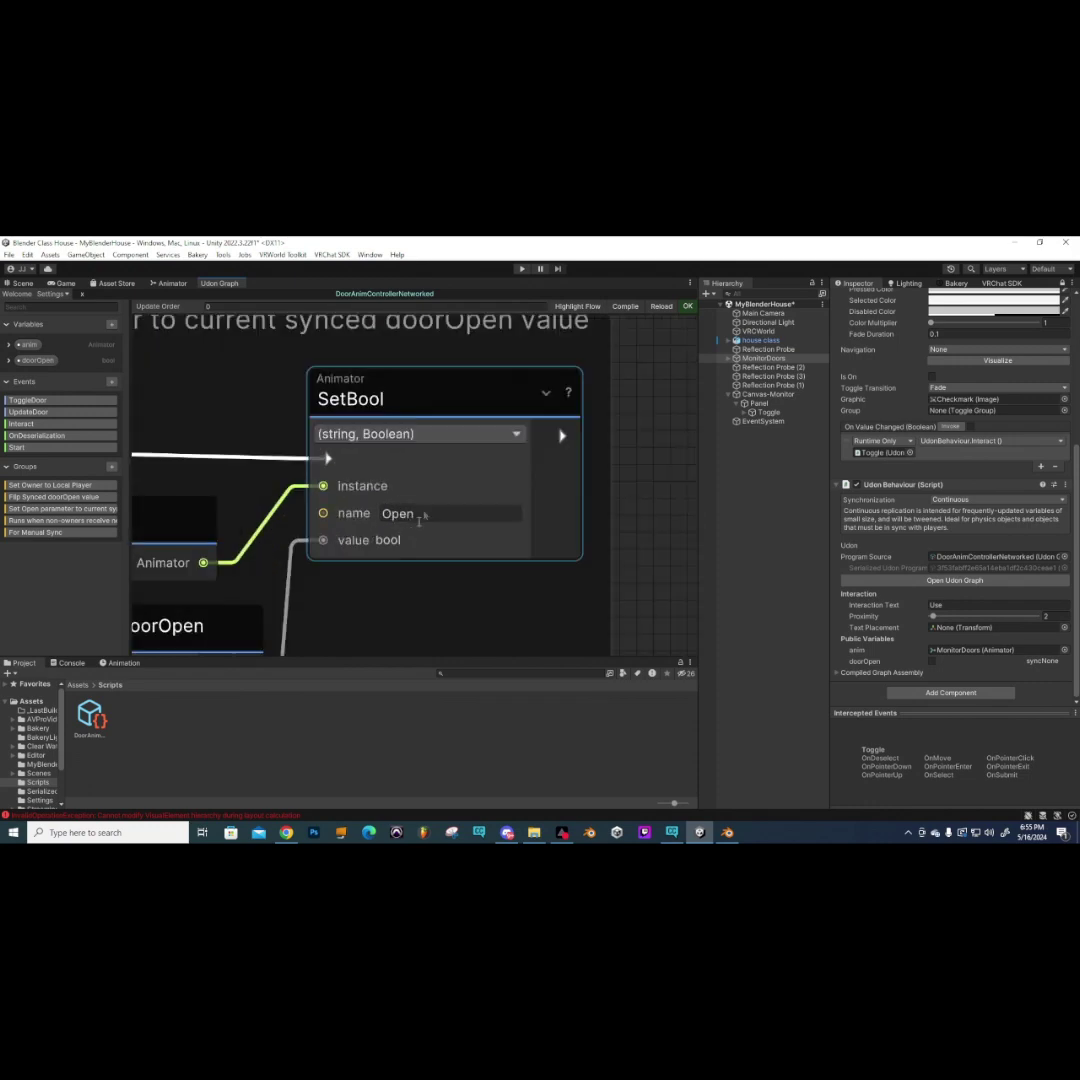
scroll(395, 481, "down", 8)
scroll(394, 480, "up", 5)
middle_click_drag(373, 469, 490, 546)
scroll(446, 511, "down", 3)
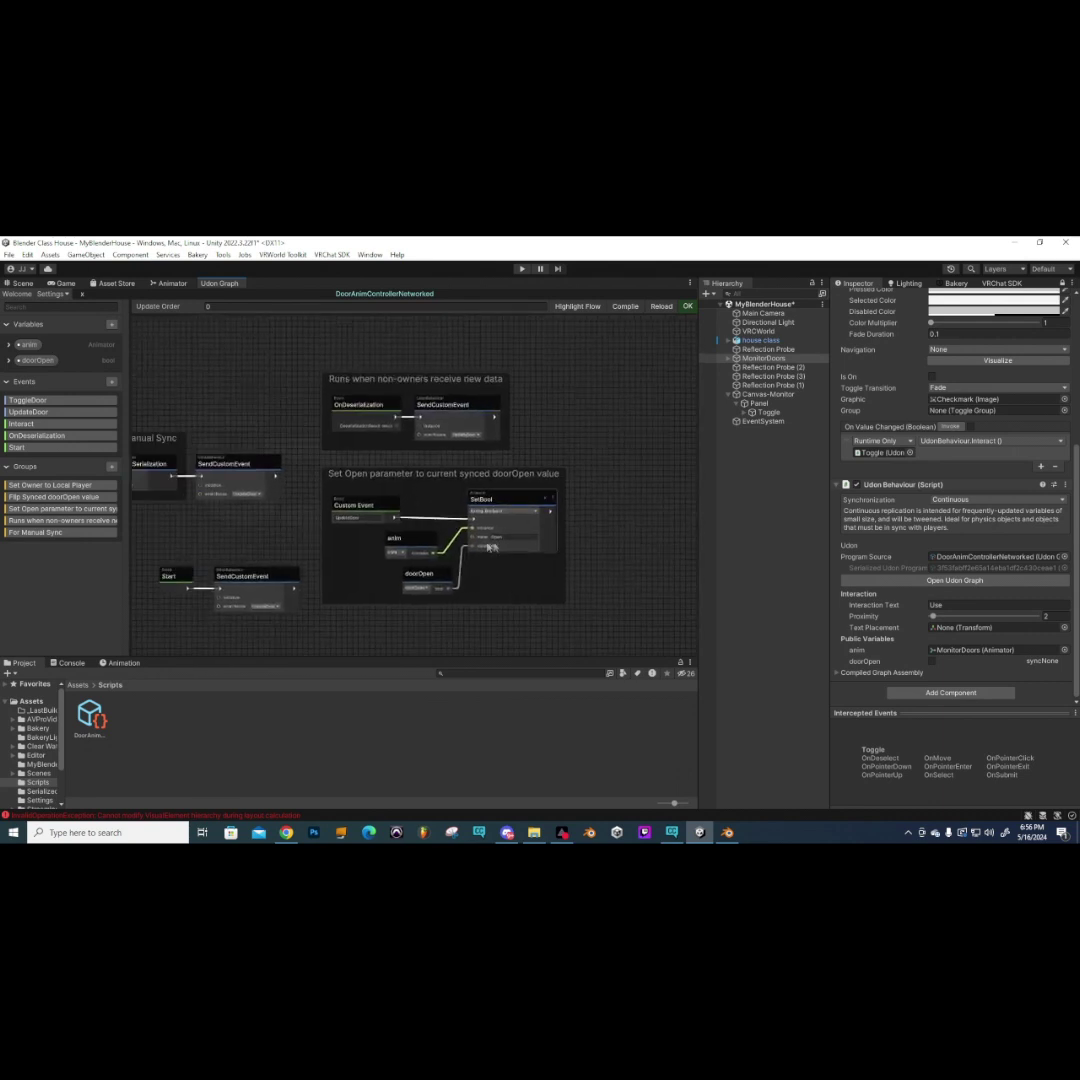
scroll(313, 461, "down", 4)
middle_click_drag(313, 461, 417, 475)
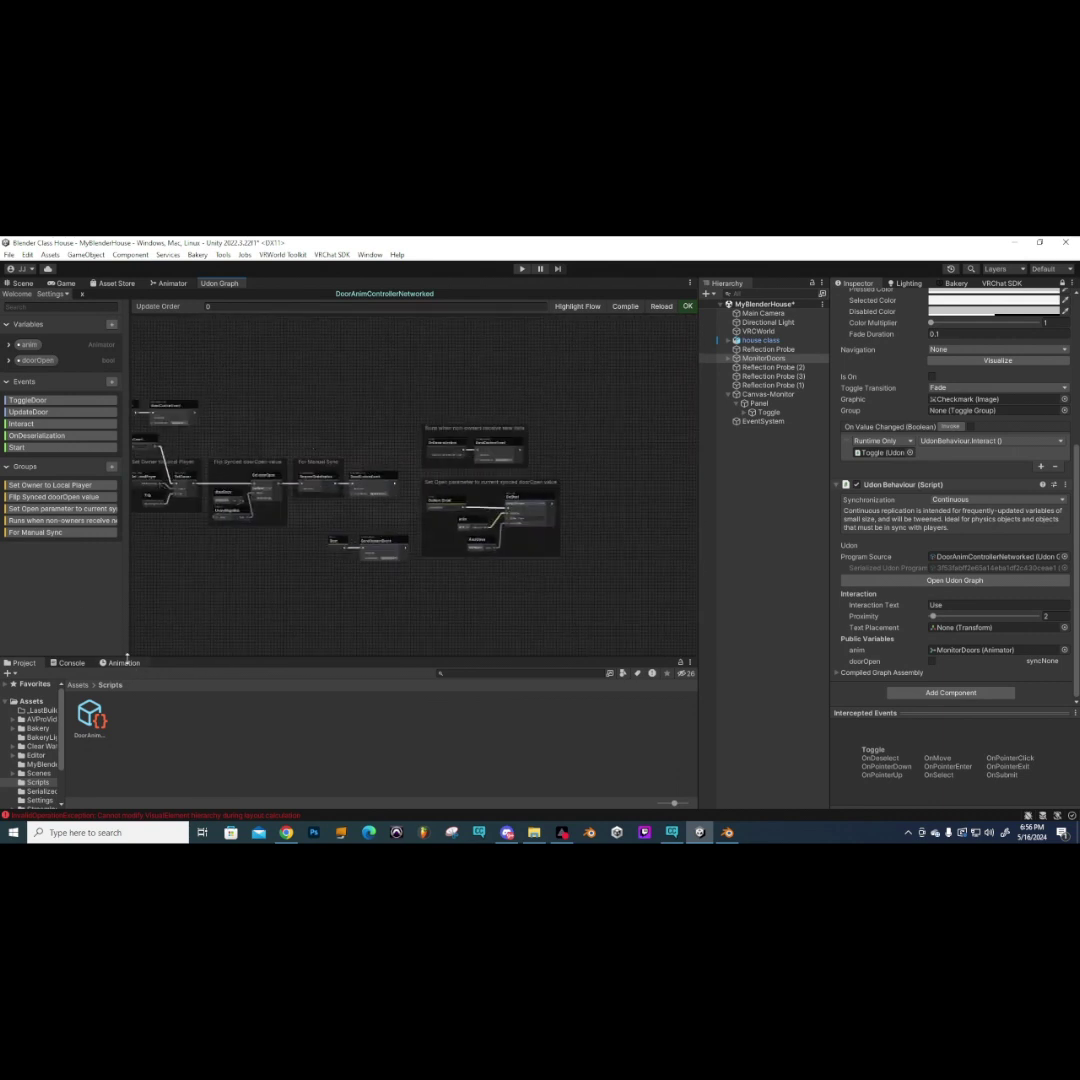
left_click(166, 283)
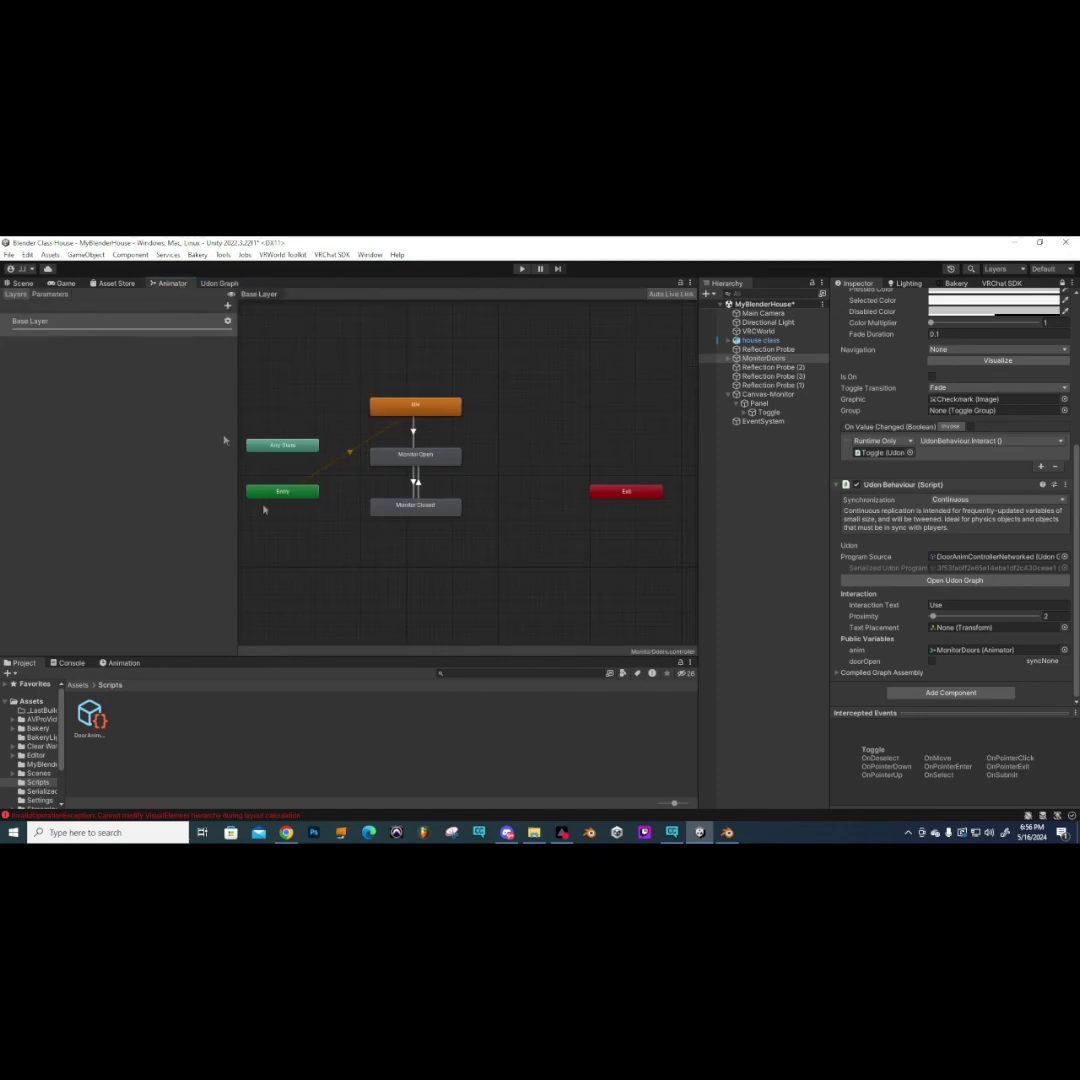
- Add a Bool animator parameter named Open
left_click(50, 295)
left_click(231, 306)
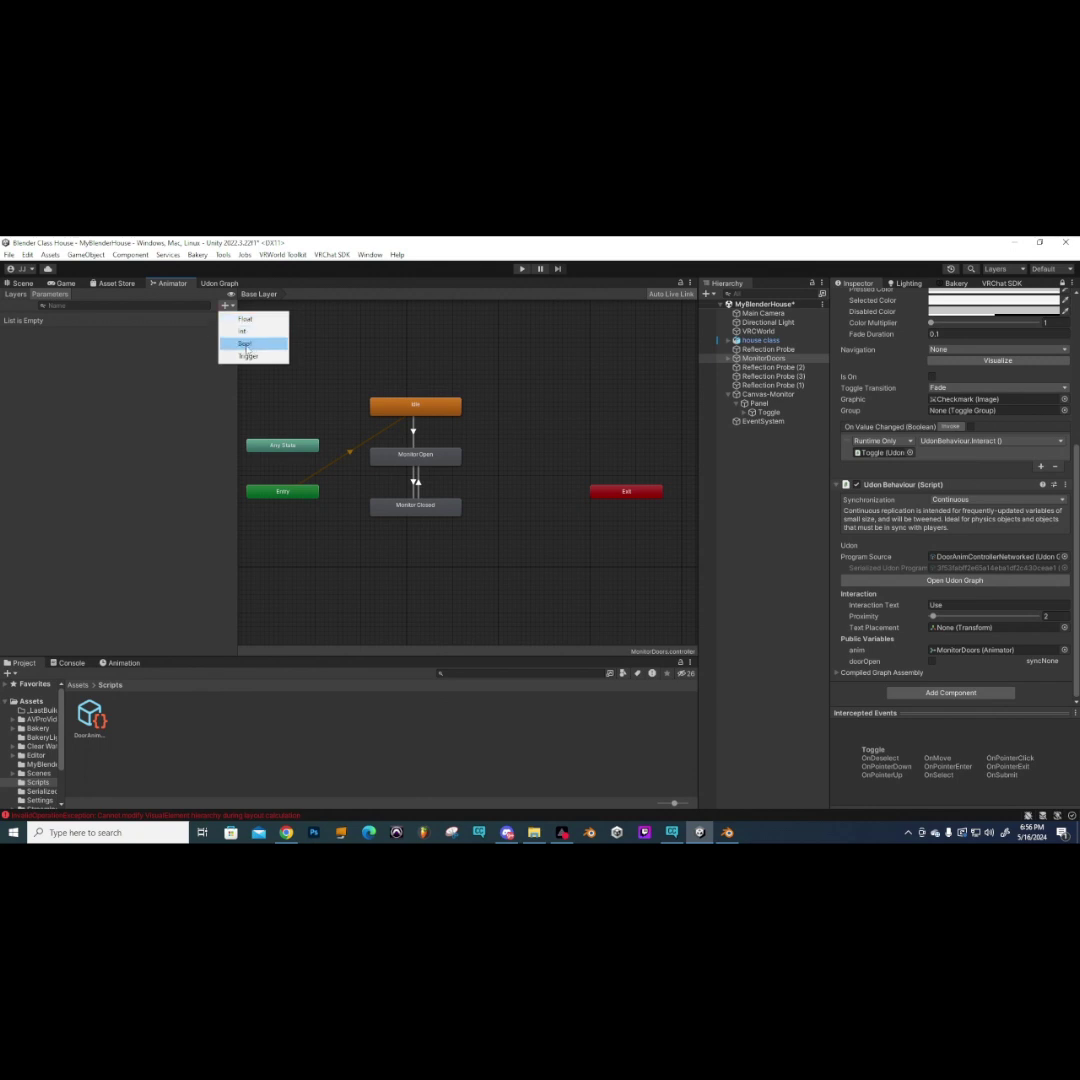
left_click(246, 346)
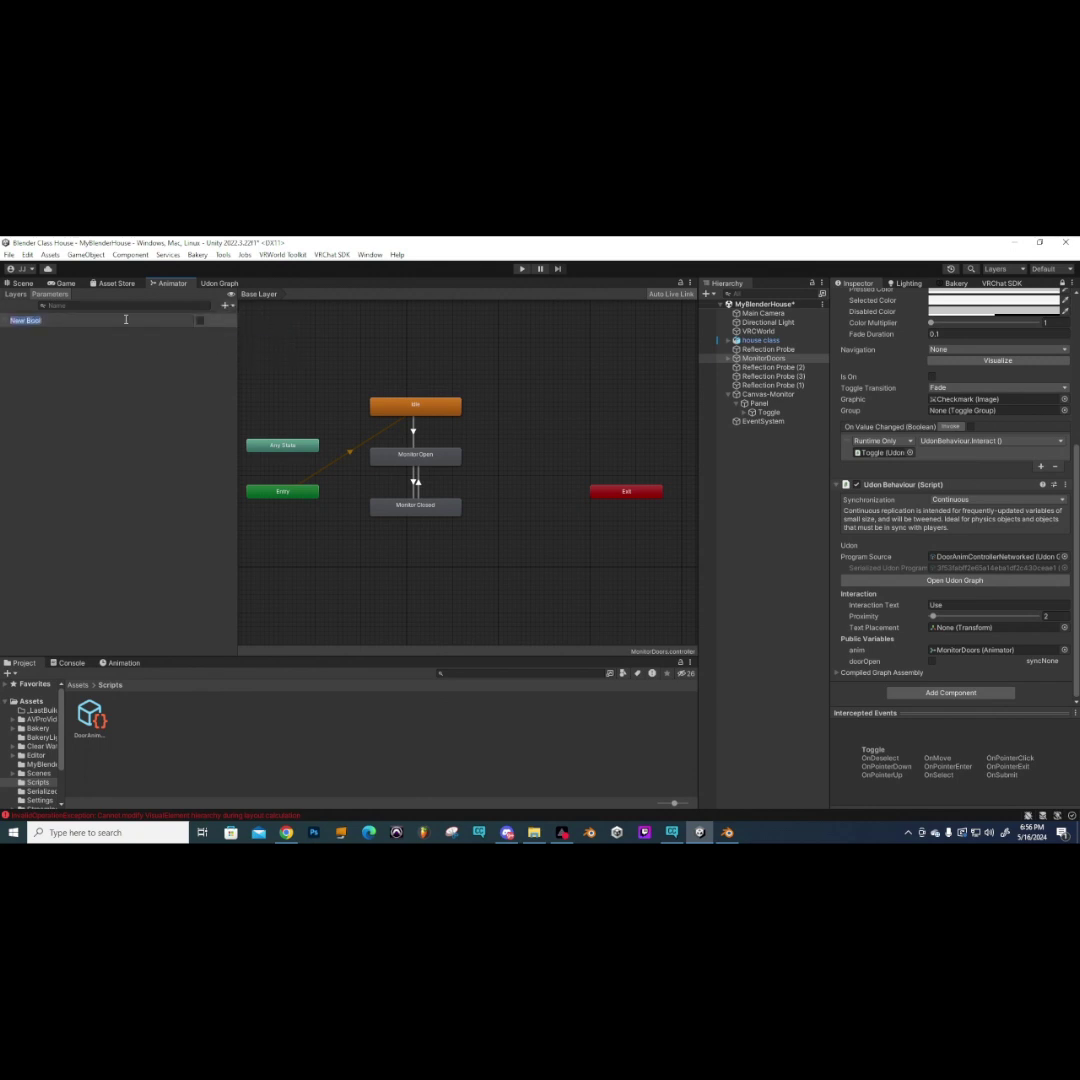
type("d")
scroll(440, 435, "up", 3)
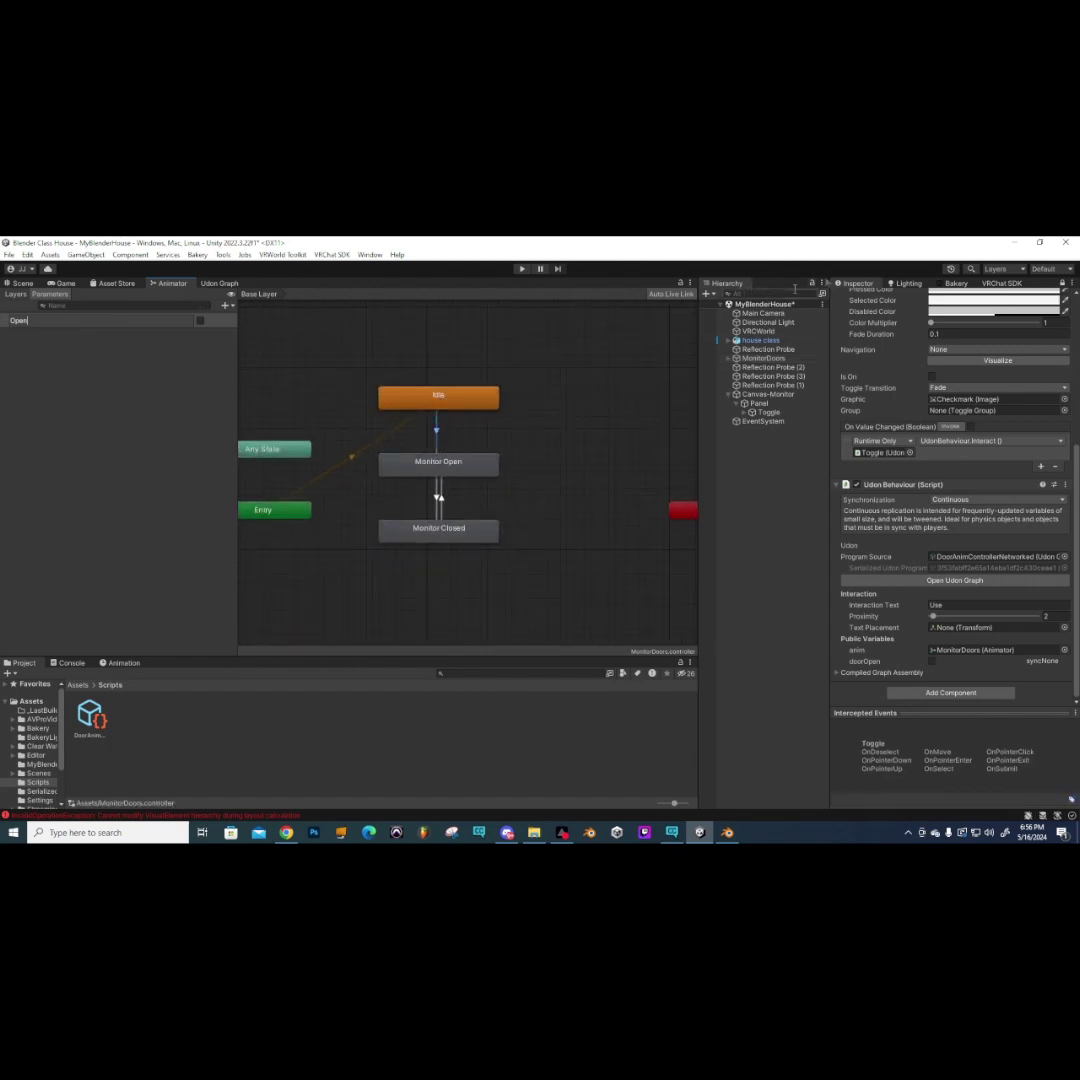
- Require Open true for Idle→Monitor Open and Open false for Monitor Open→Monitor Closed
left_click(1062, 283)
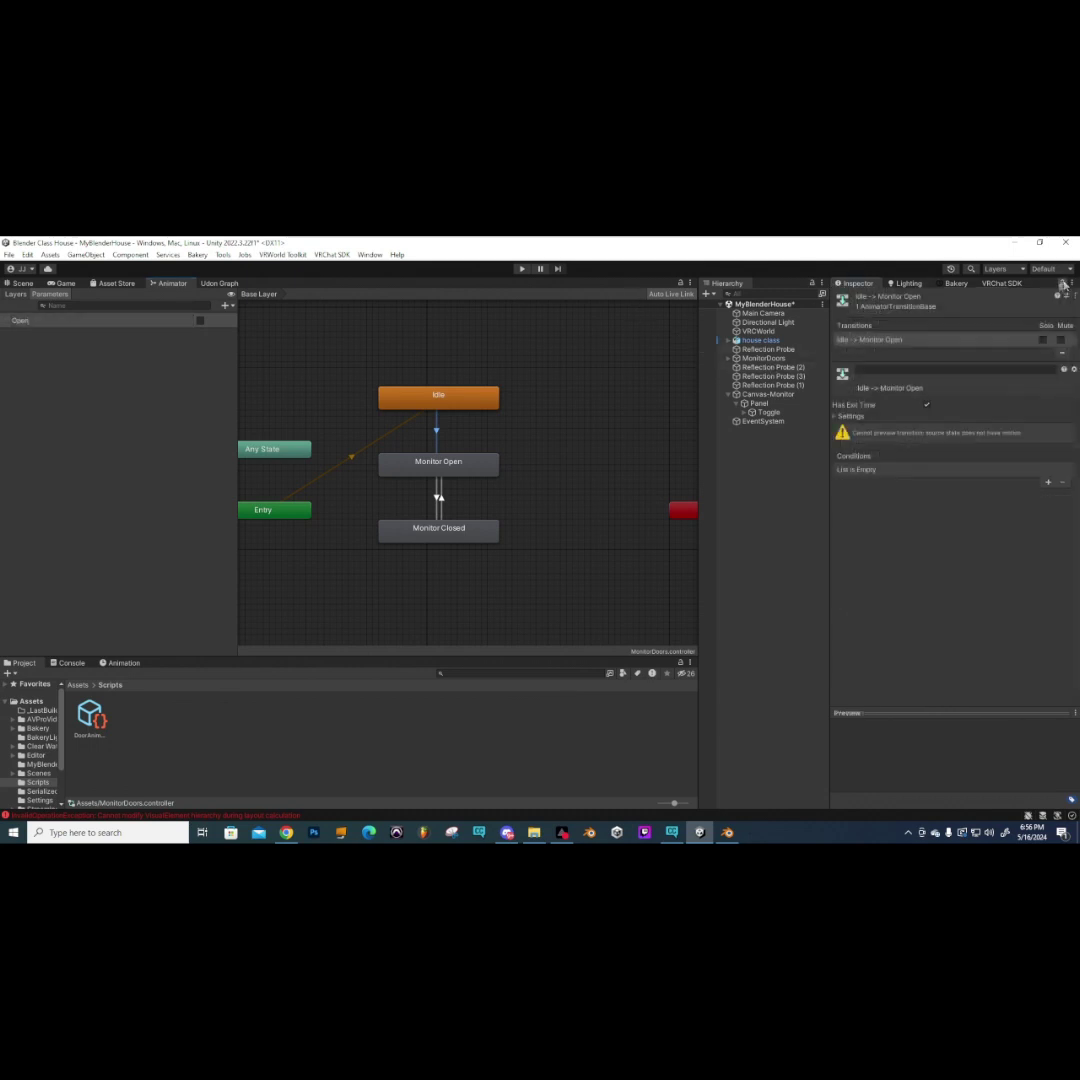
left_click_drag(830, 424, 764, 430)
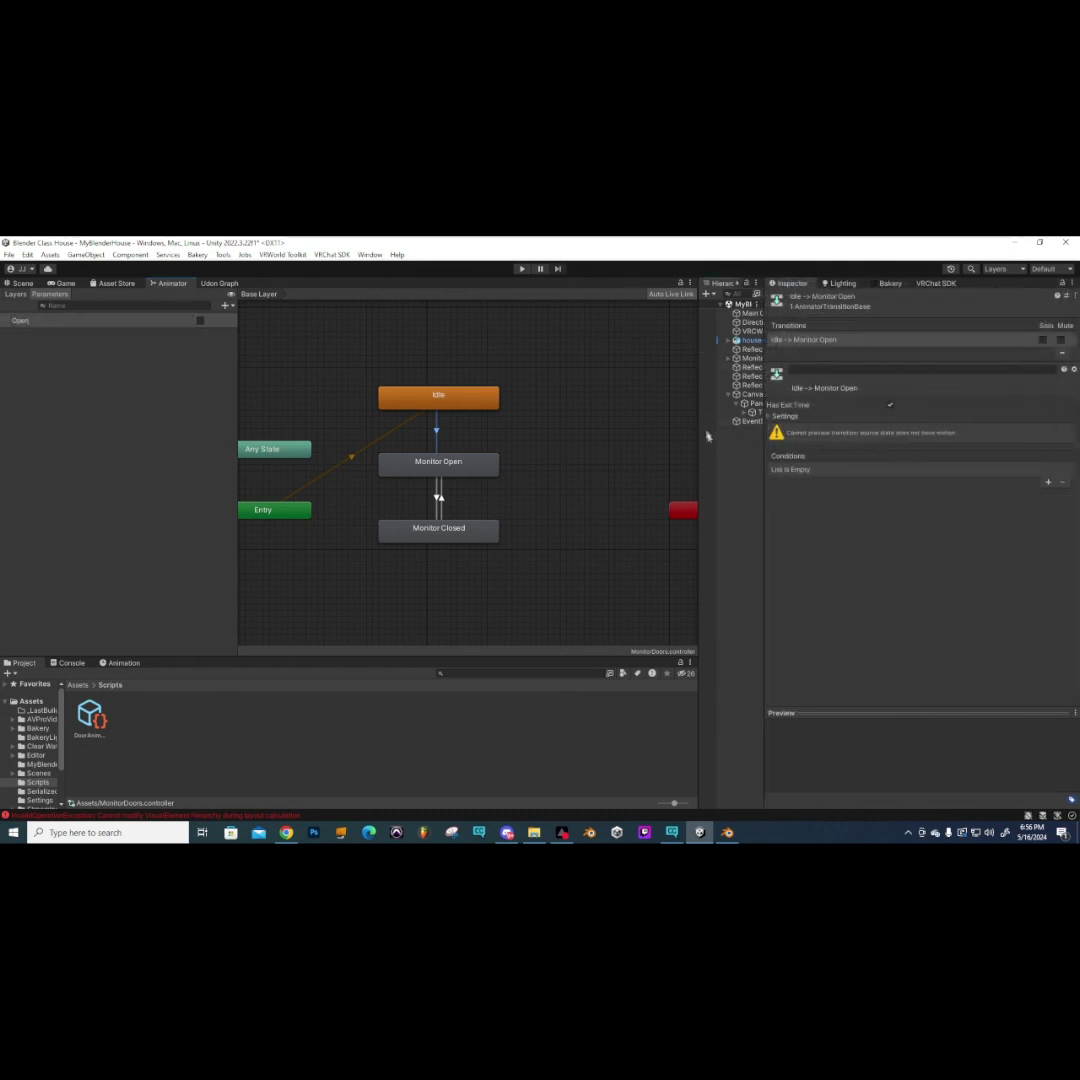
left_click_drag(697, 424, 630, 430)
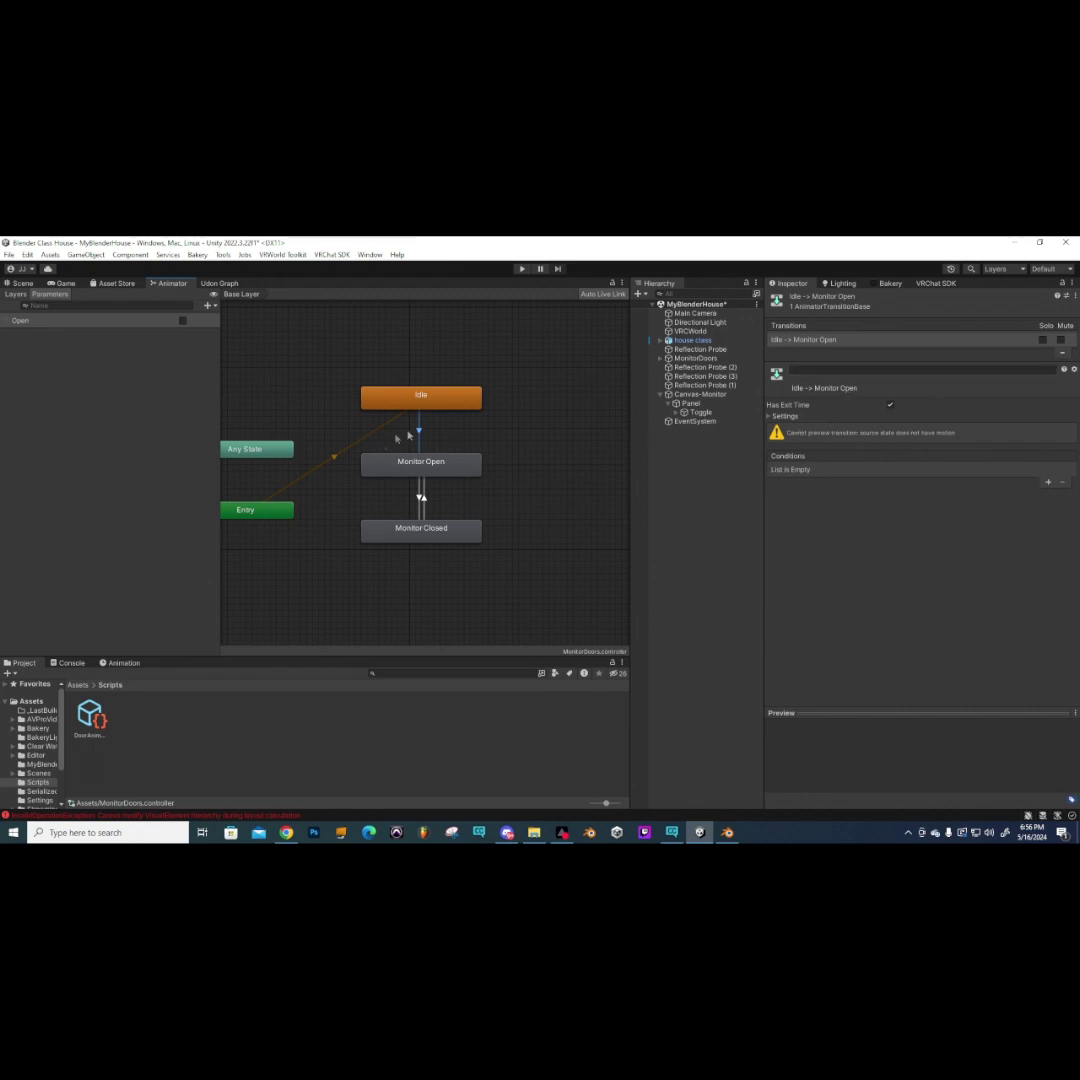
left_click(1048, 484)
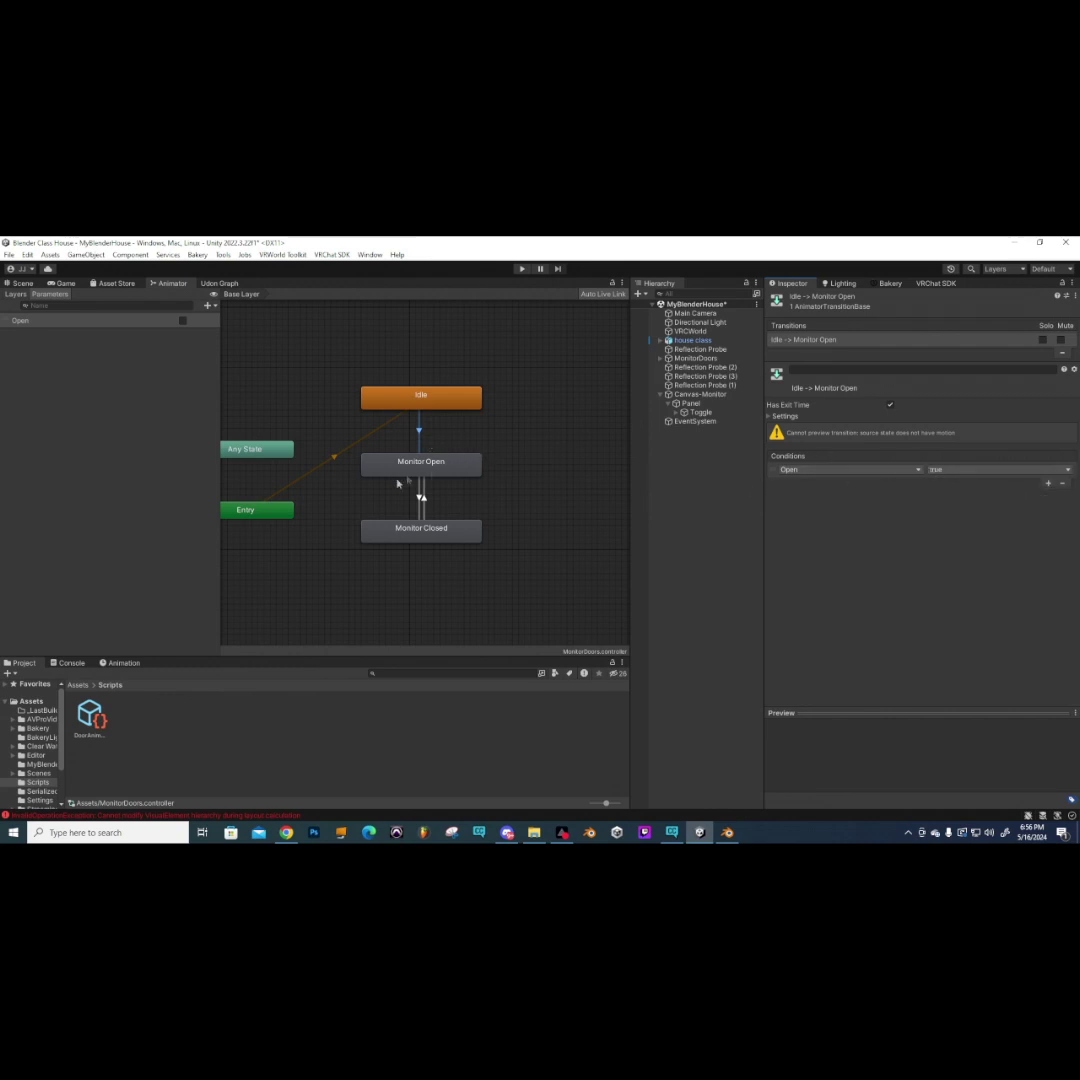
left_click(422, 500)
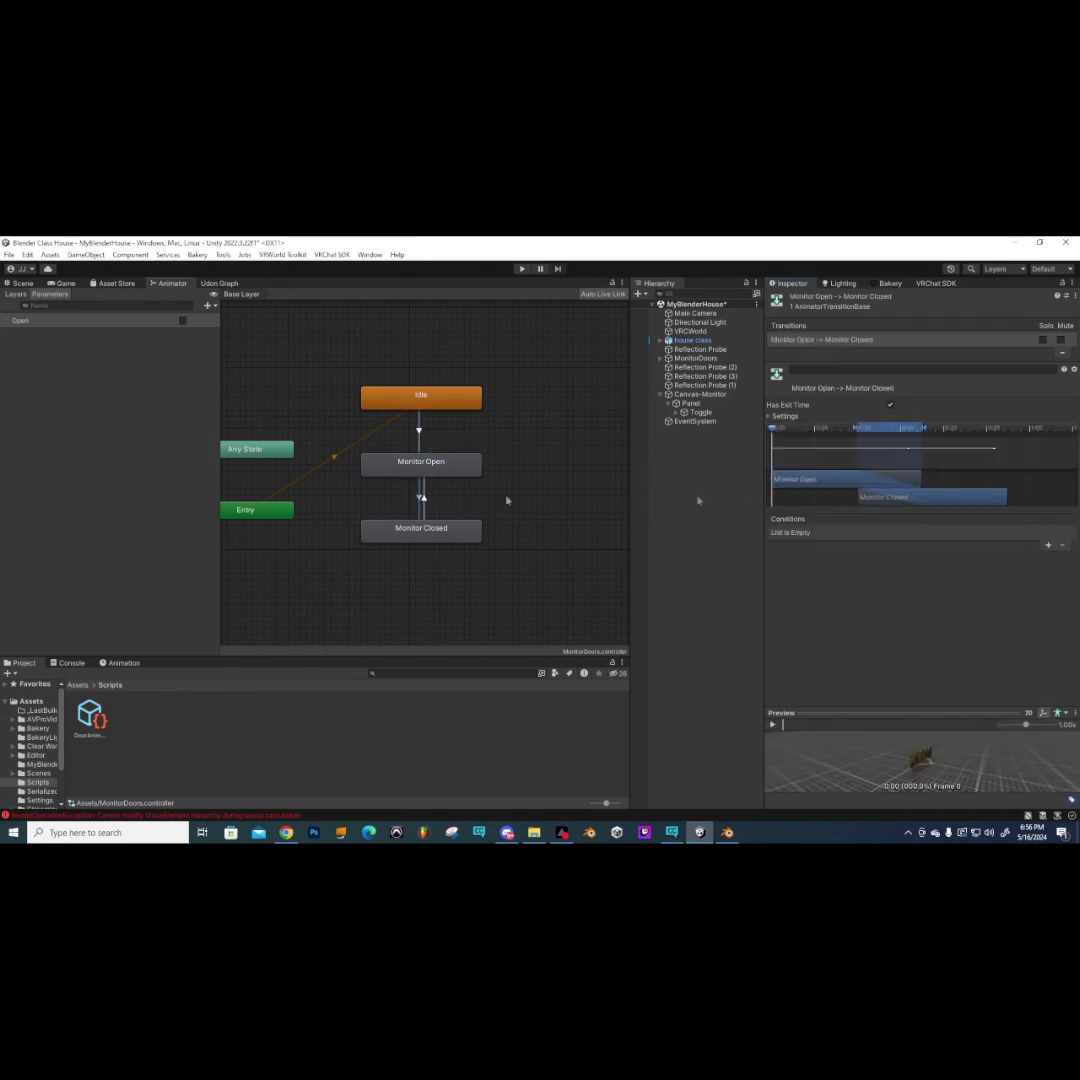
left_click(1048, 546)
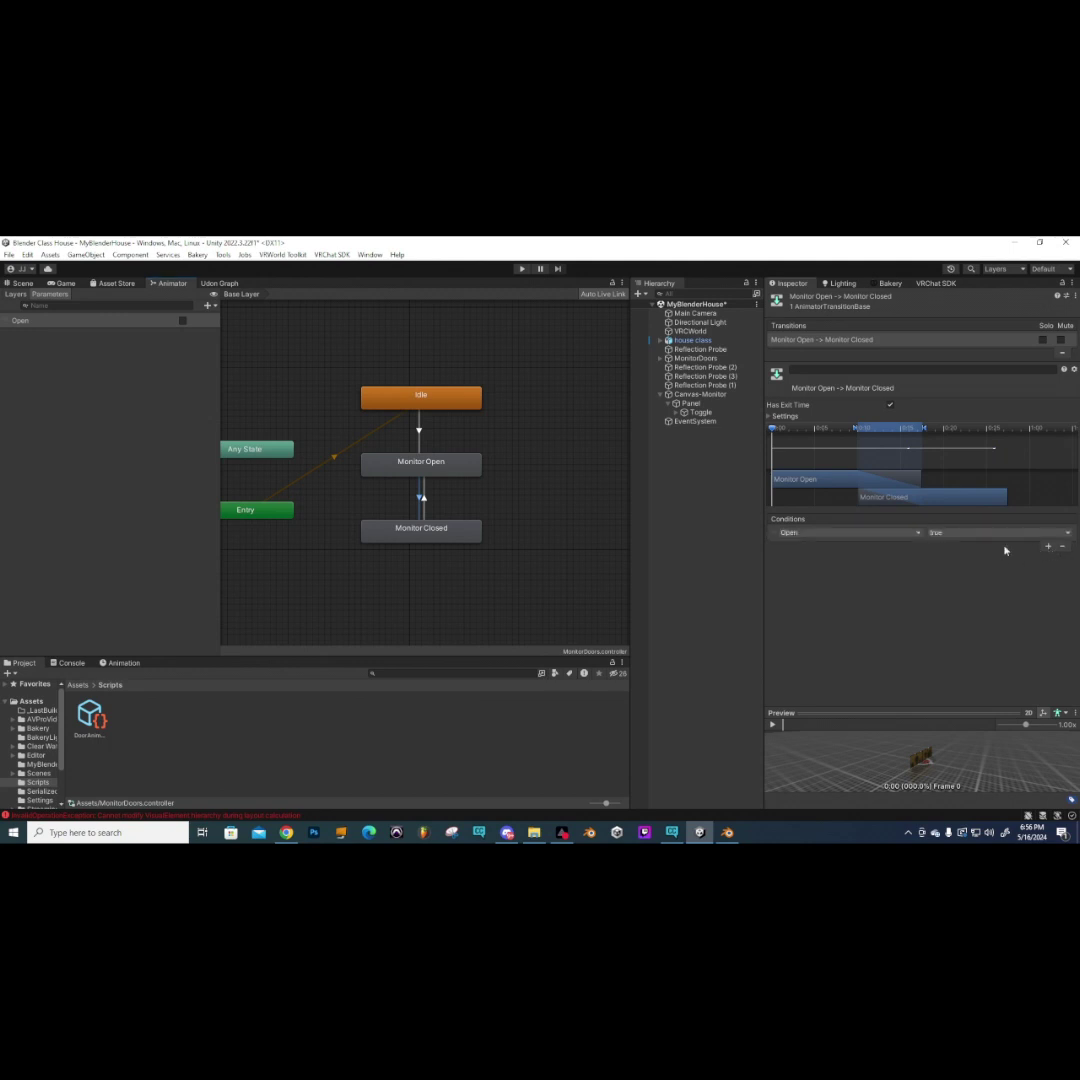
left_click(940, 533)
left_click(950, 556)
- Require Open true for Monitor Closed→Monitor Open, then return to the Scene view
left_click(424, 499)
left_click(1048, 547)
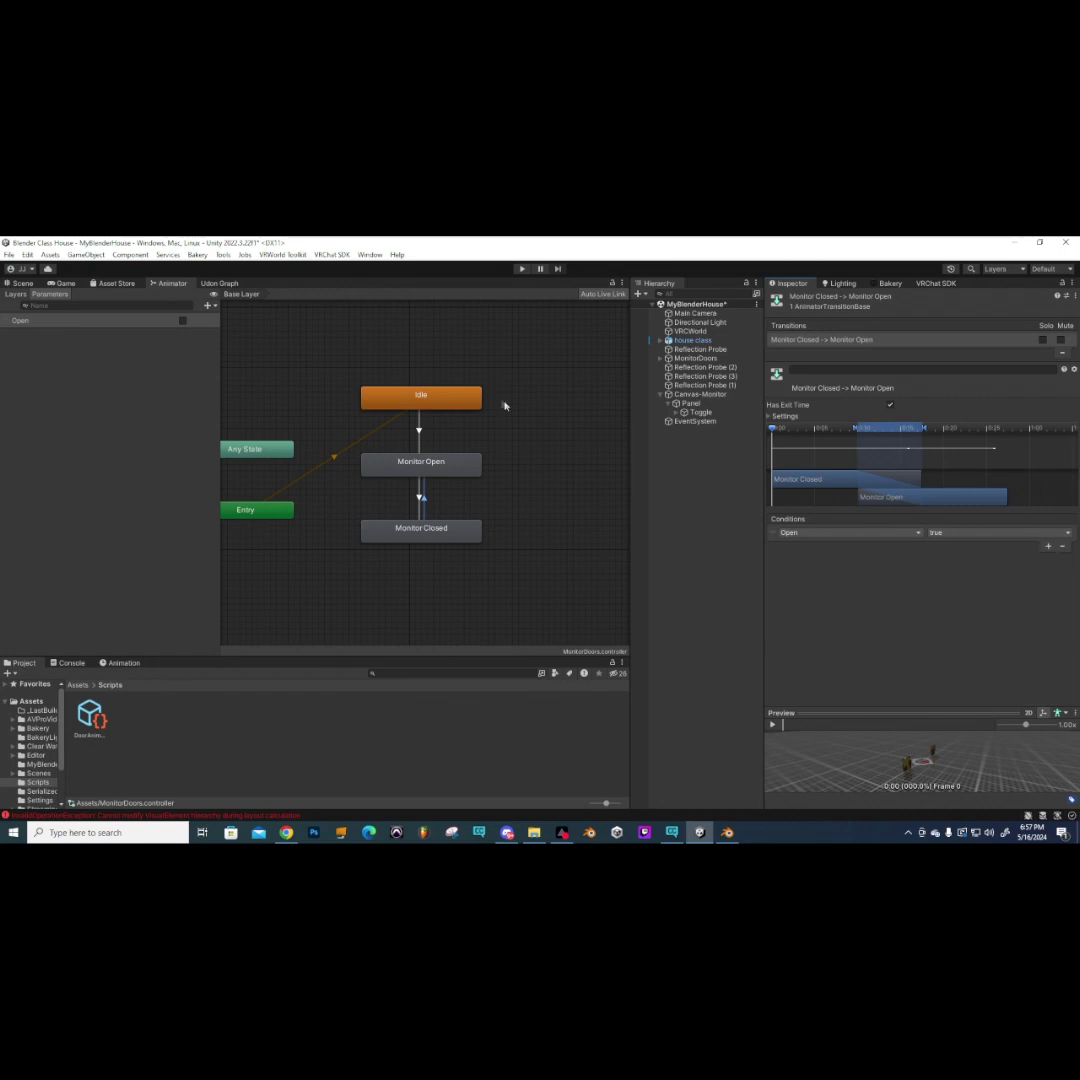
scroll(502, 405, "down", 5)
scroll(492, 422, "up", 4)
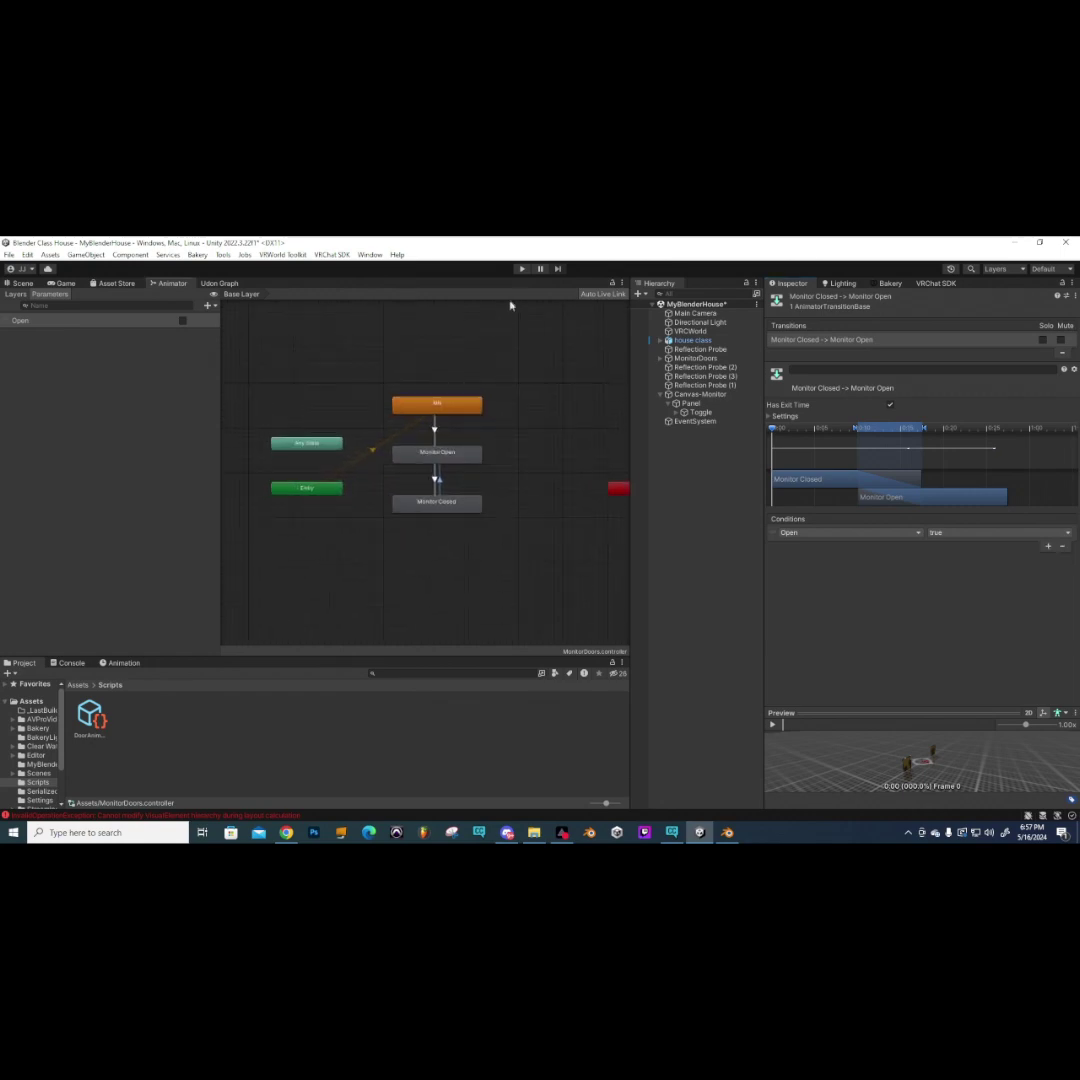
left_click(38, 285)
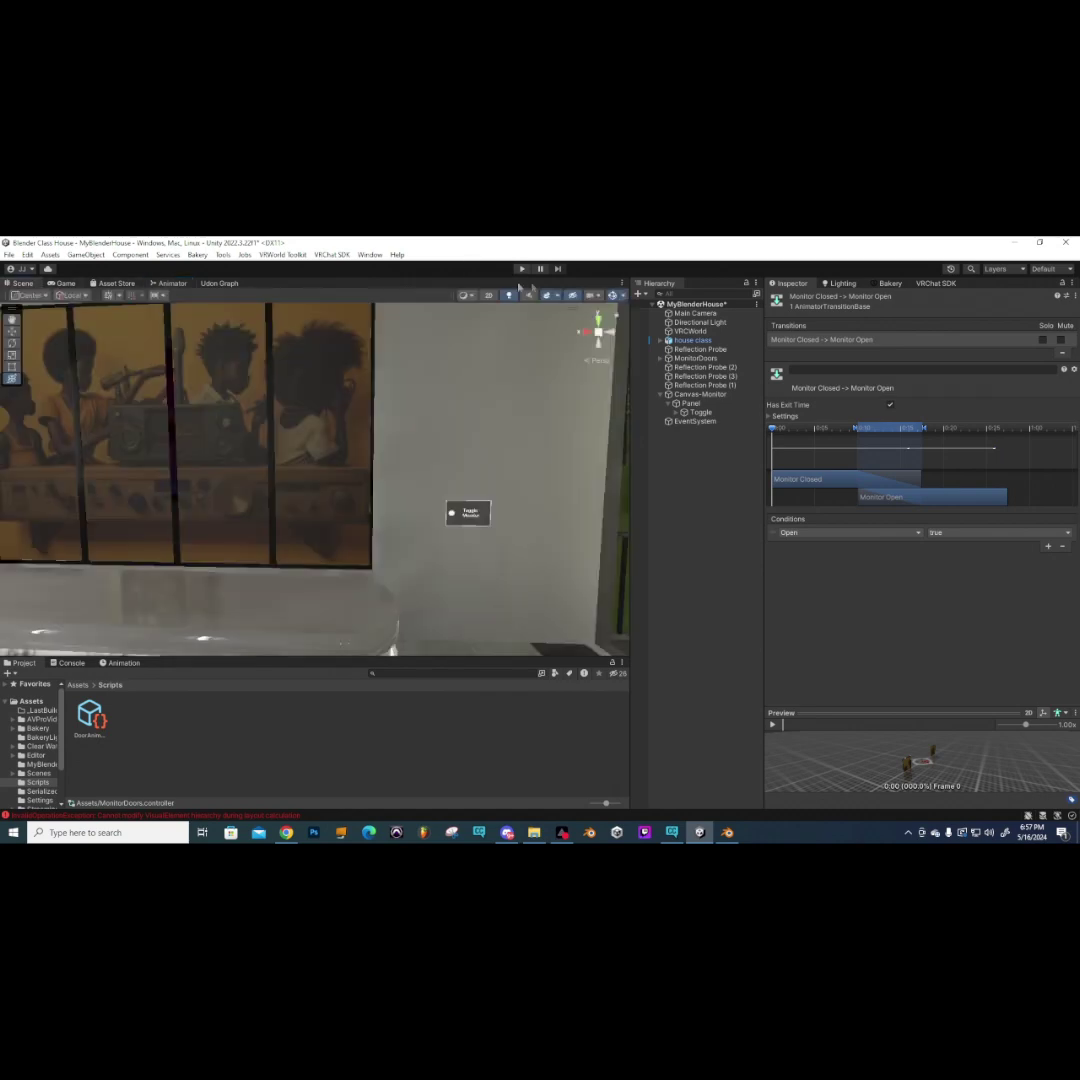
left_click(521, 269)
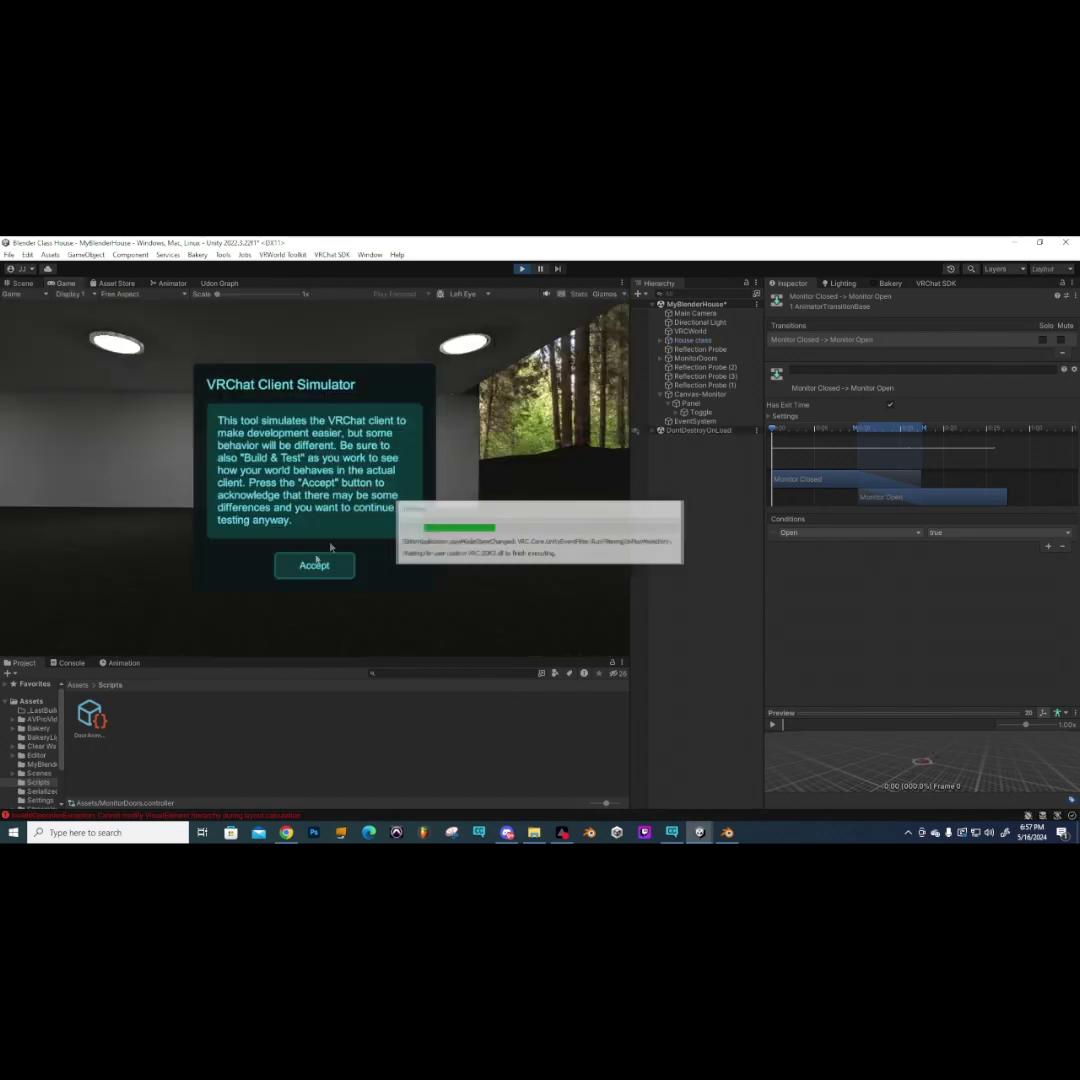
left_click(300, 566)
key("w")
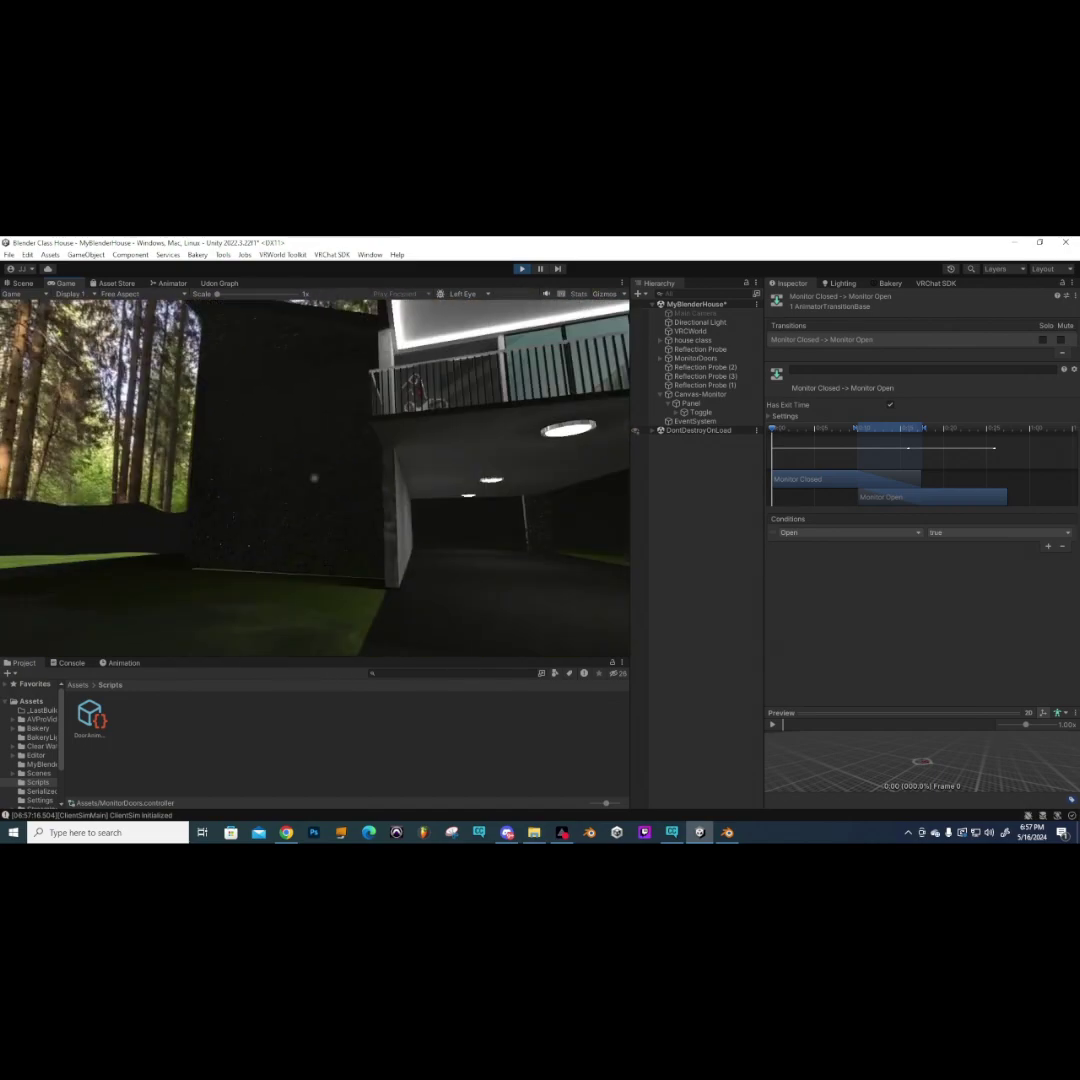
key("w")
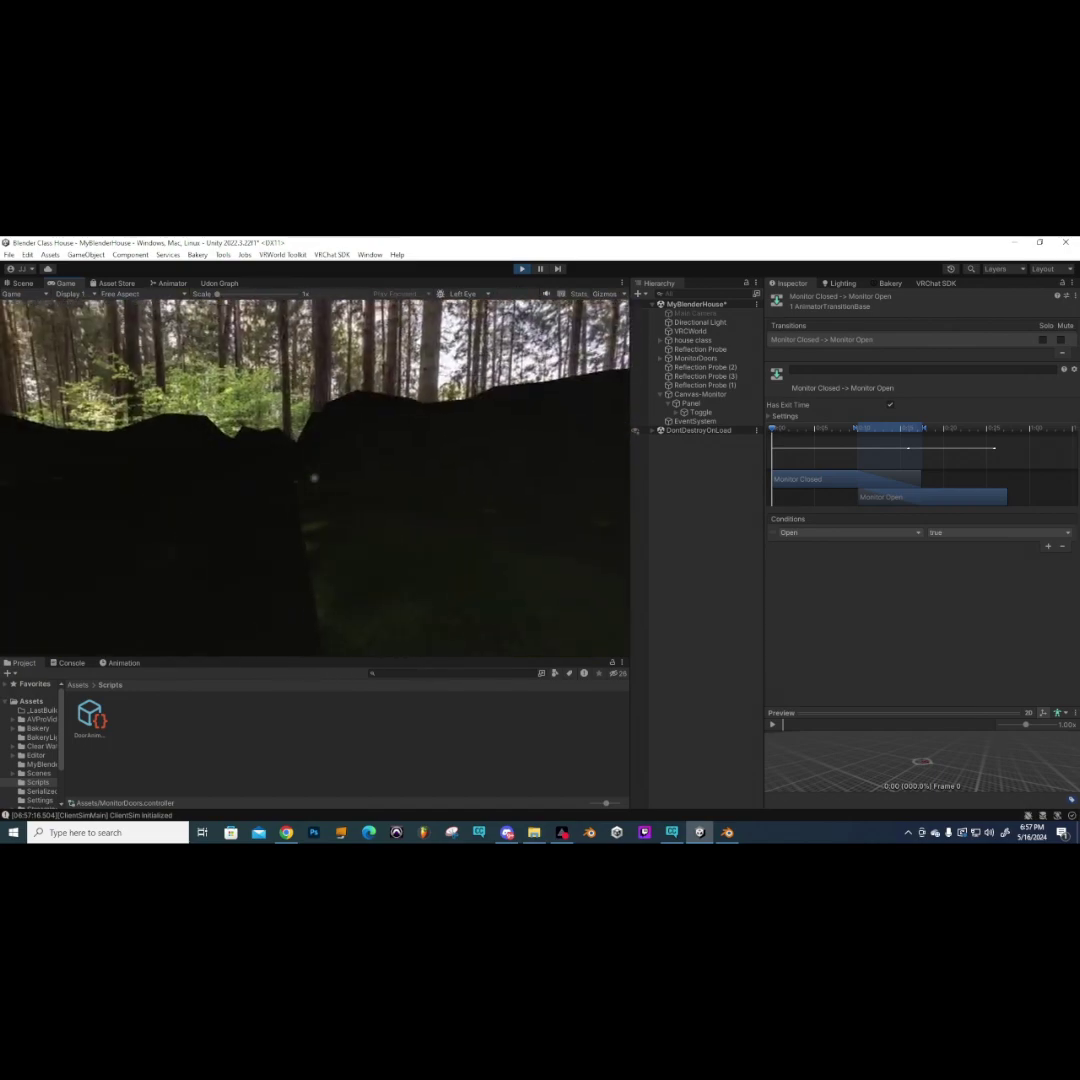
key("w")
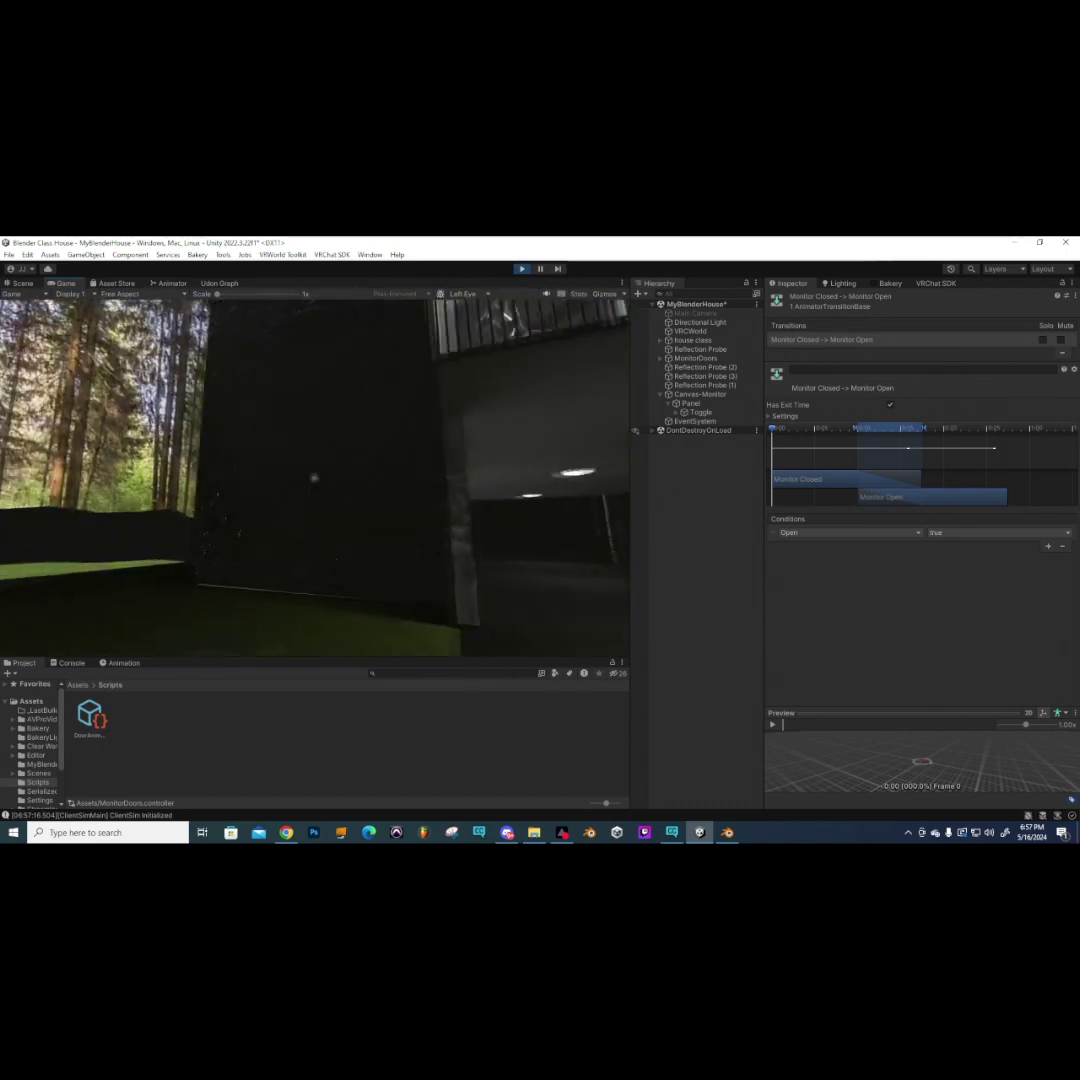
key("s")
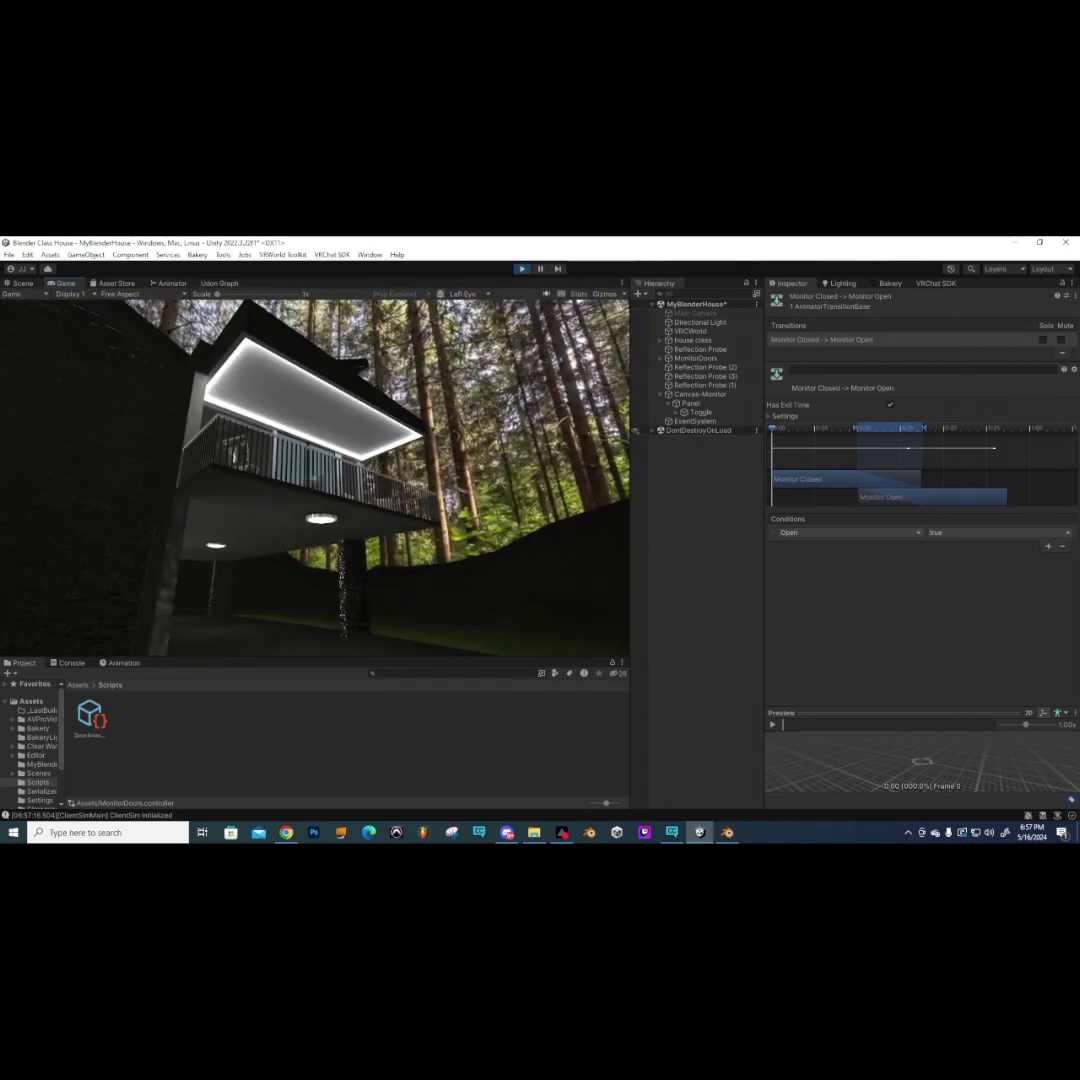
key("w")
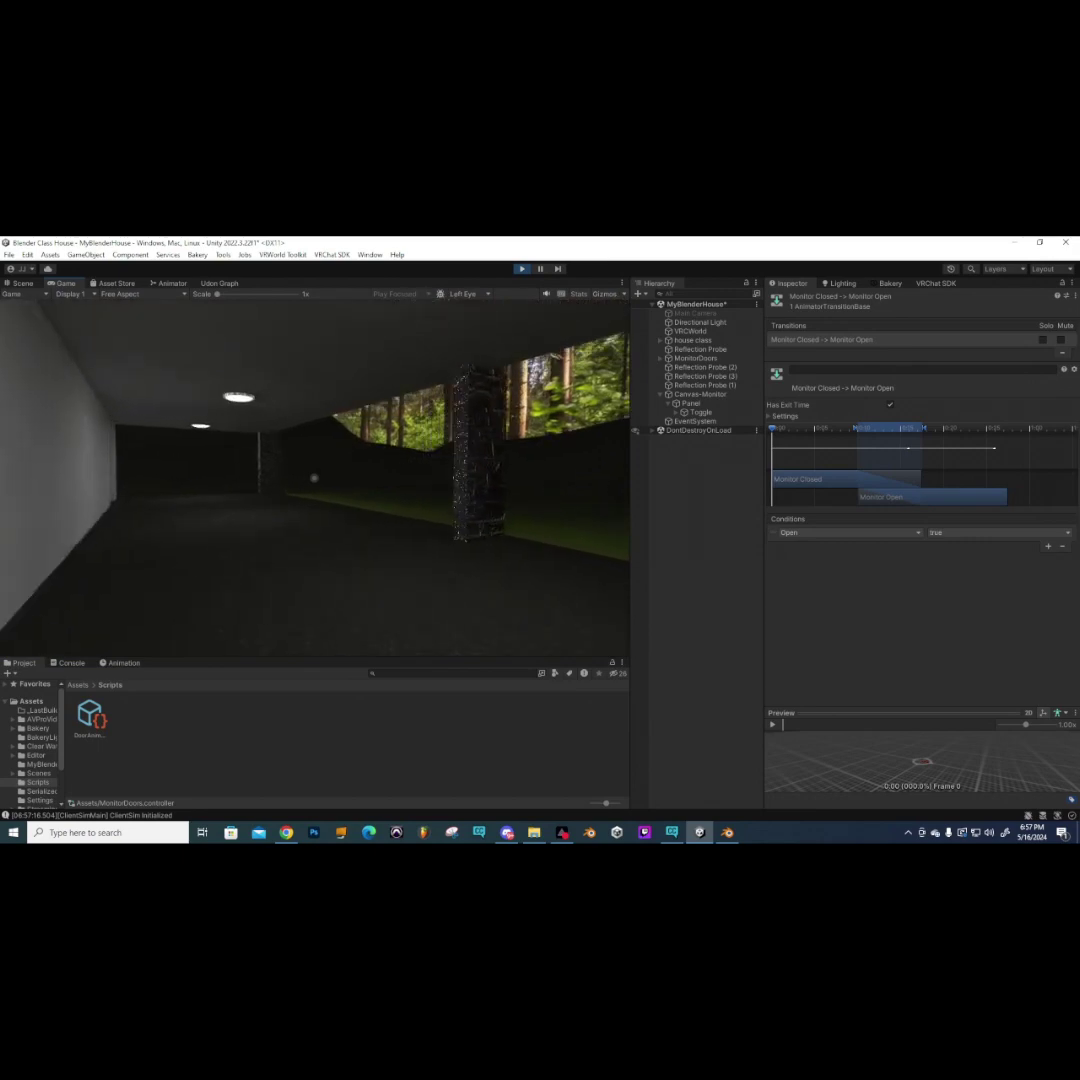
key("w")
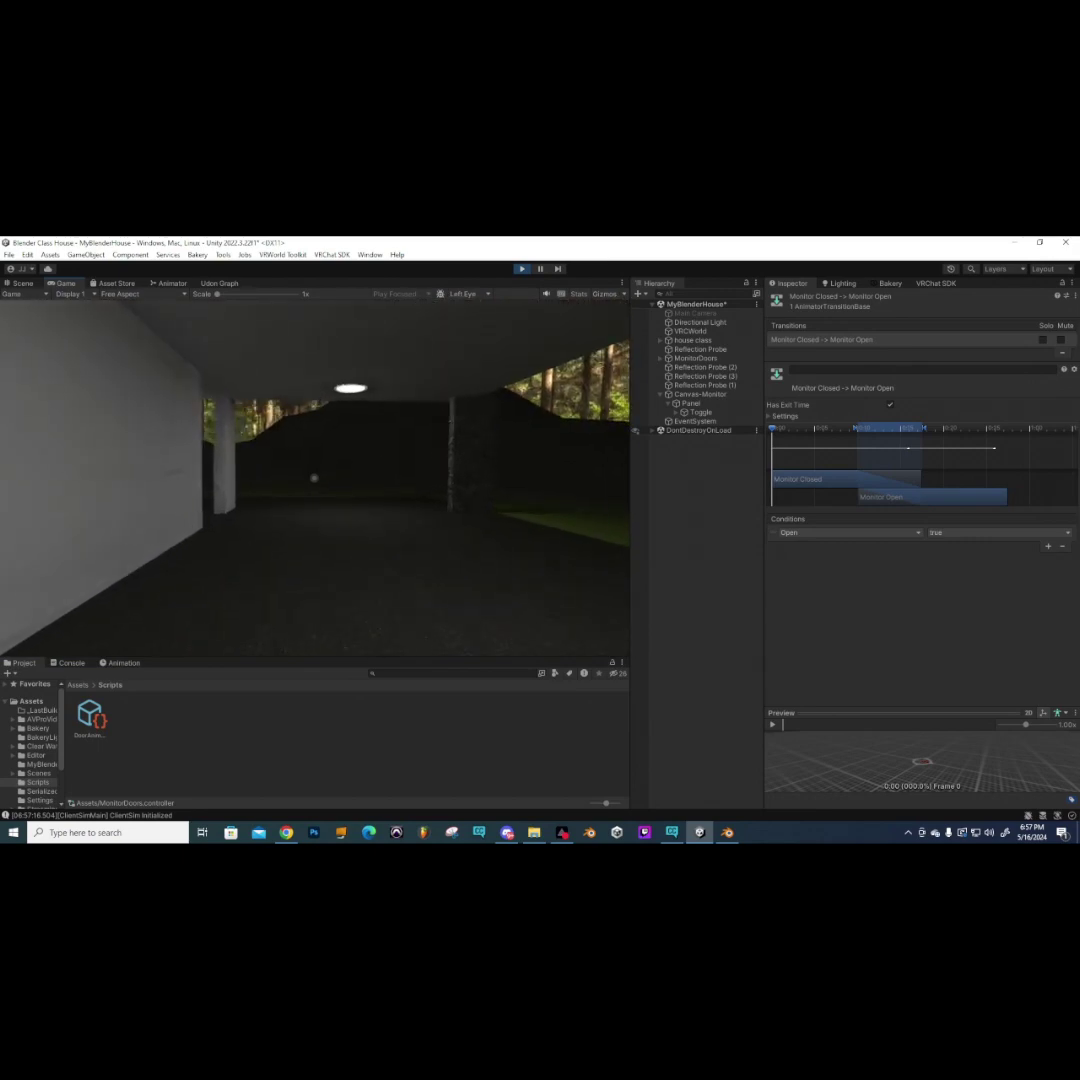
key("w")
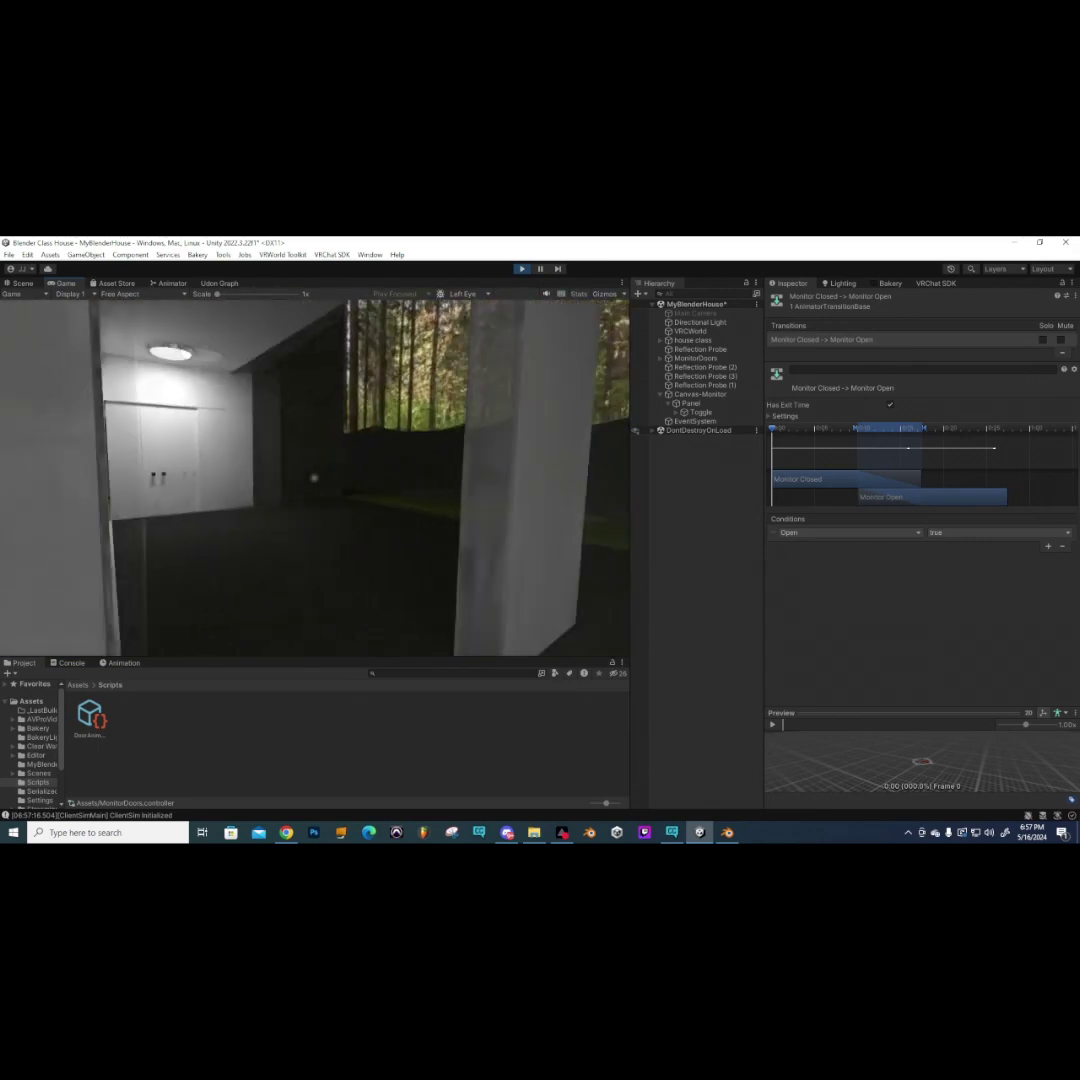
key("w")
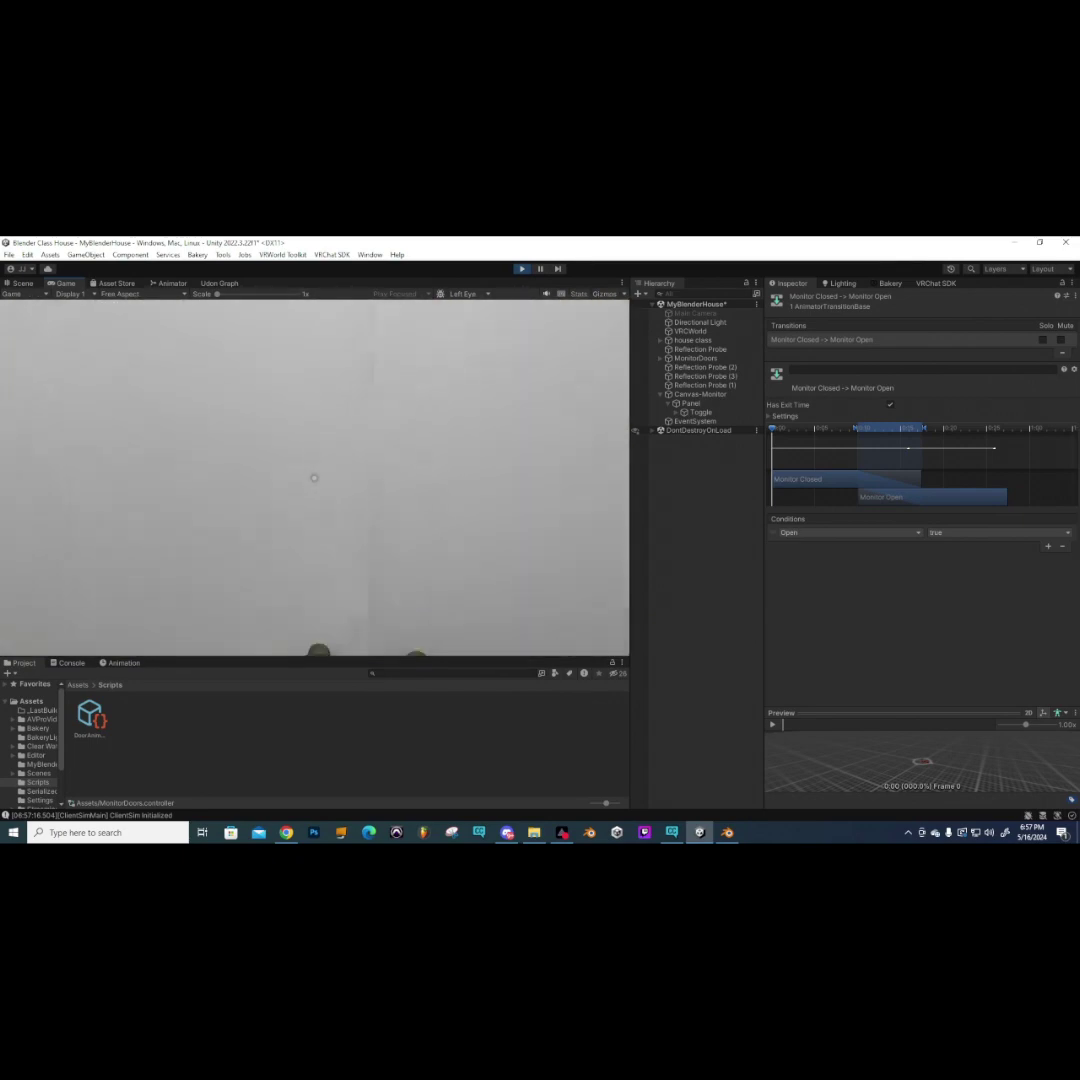
key("Escape")
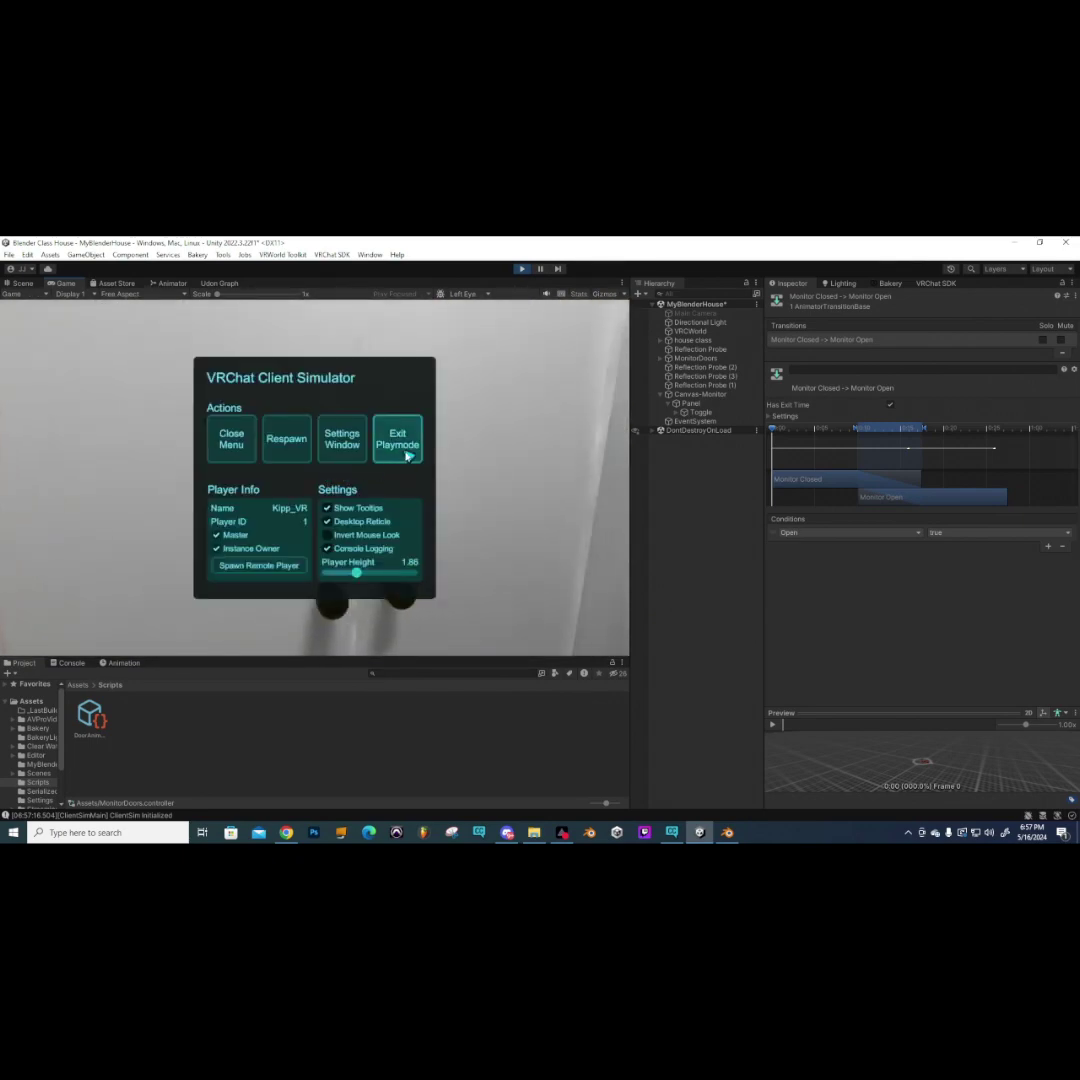
left_click(405, 452)
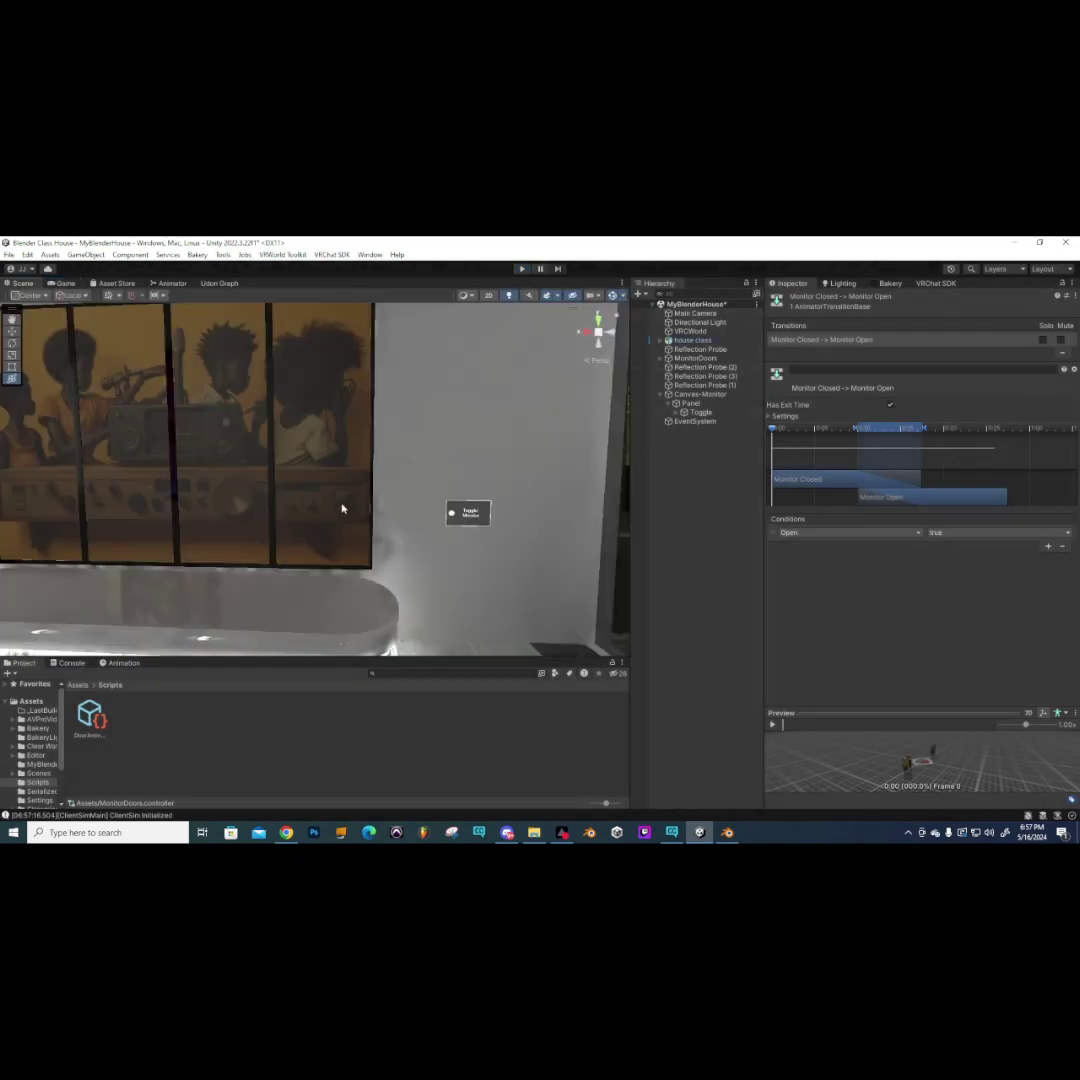
- Fly the scene camera through the corridor into the kitchen and select the end door plus door 3
scroll(405, 407, "down", 8)
right_click_drag(405, 407, 427, 480)
middle_click_drag(427, 480, 321, 476)
right_click_drag(321, 476, 235, 470)
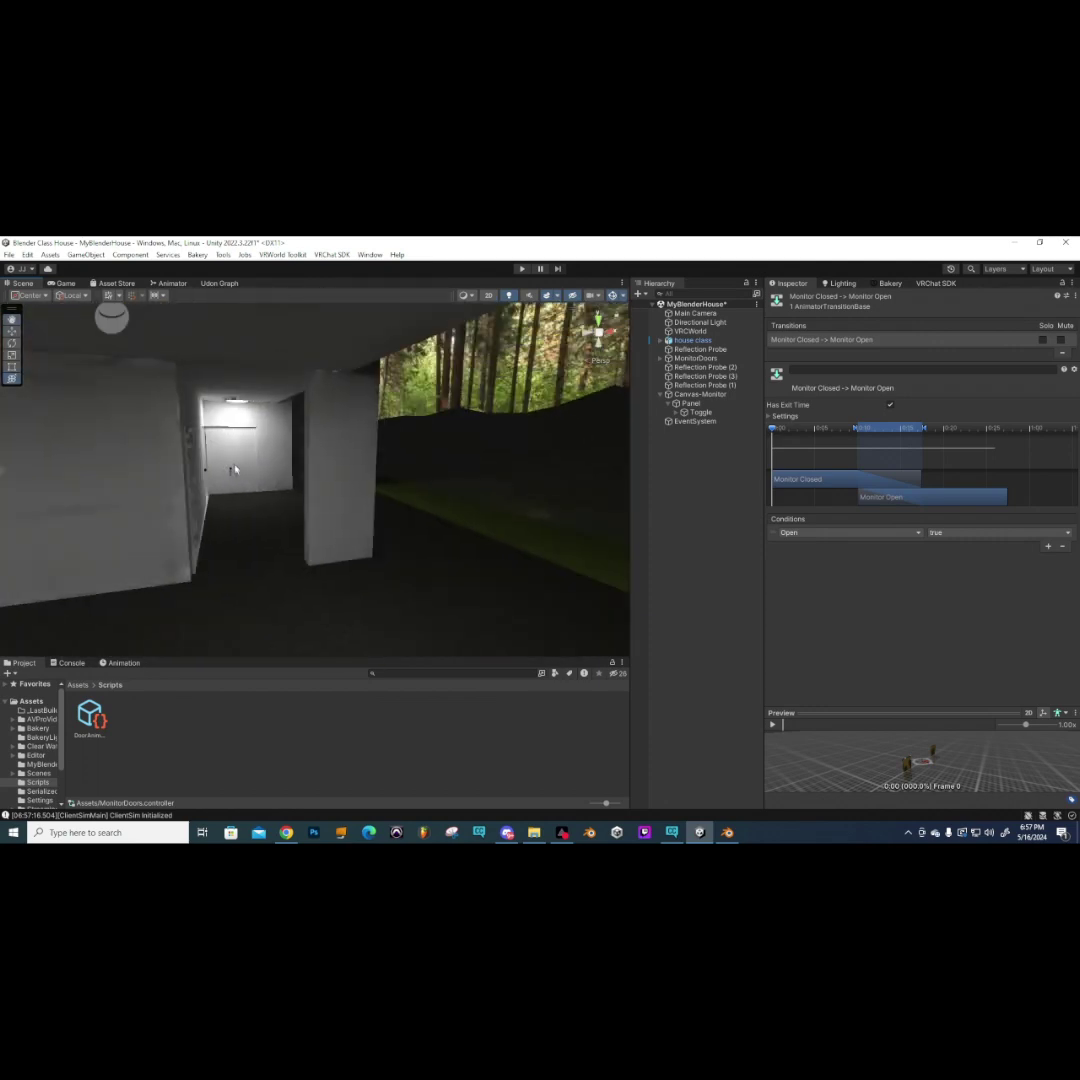
left_click(225, 461)
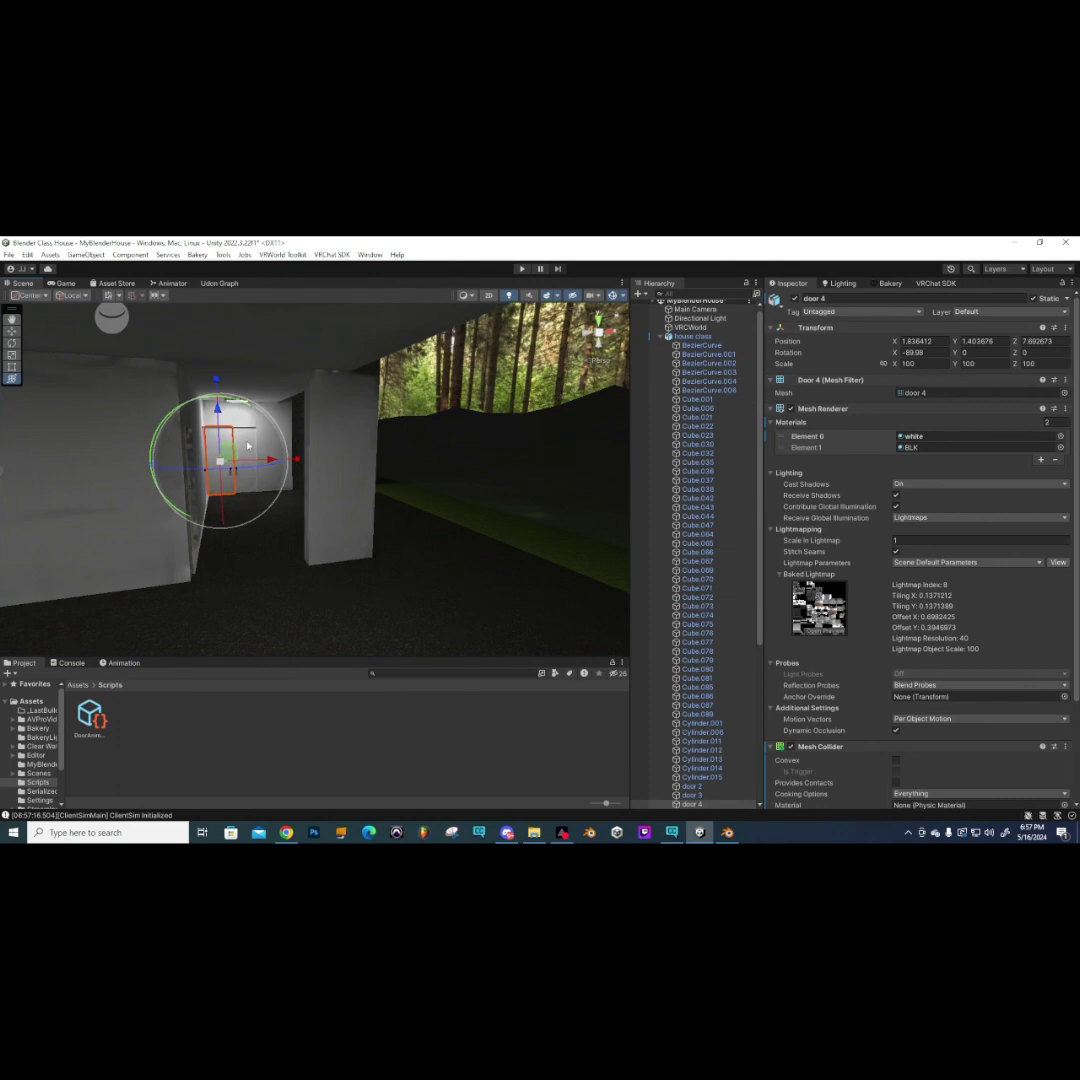
scroll(316, 475, "up", 4)
middle_click_drag(250, 356, 316, 403)
scroll(262, 440, "up", 4)
scroll(310, 408, "up", 3)
left_click(248, 438, "shift")
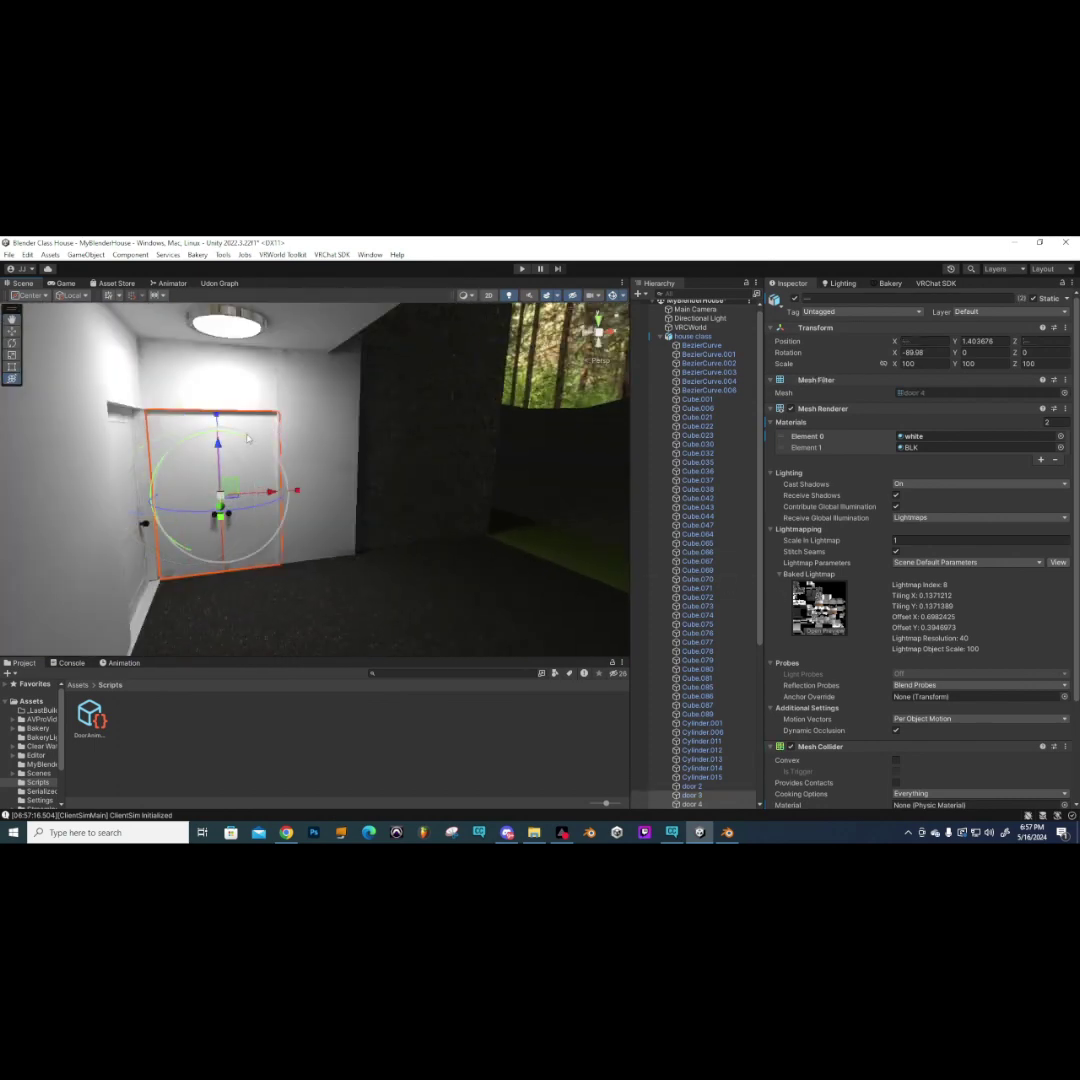
- Fly the camera out past the house to the deck doors and enter Play mode
scroll(991, 649, "down", 3)
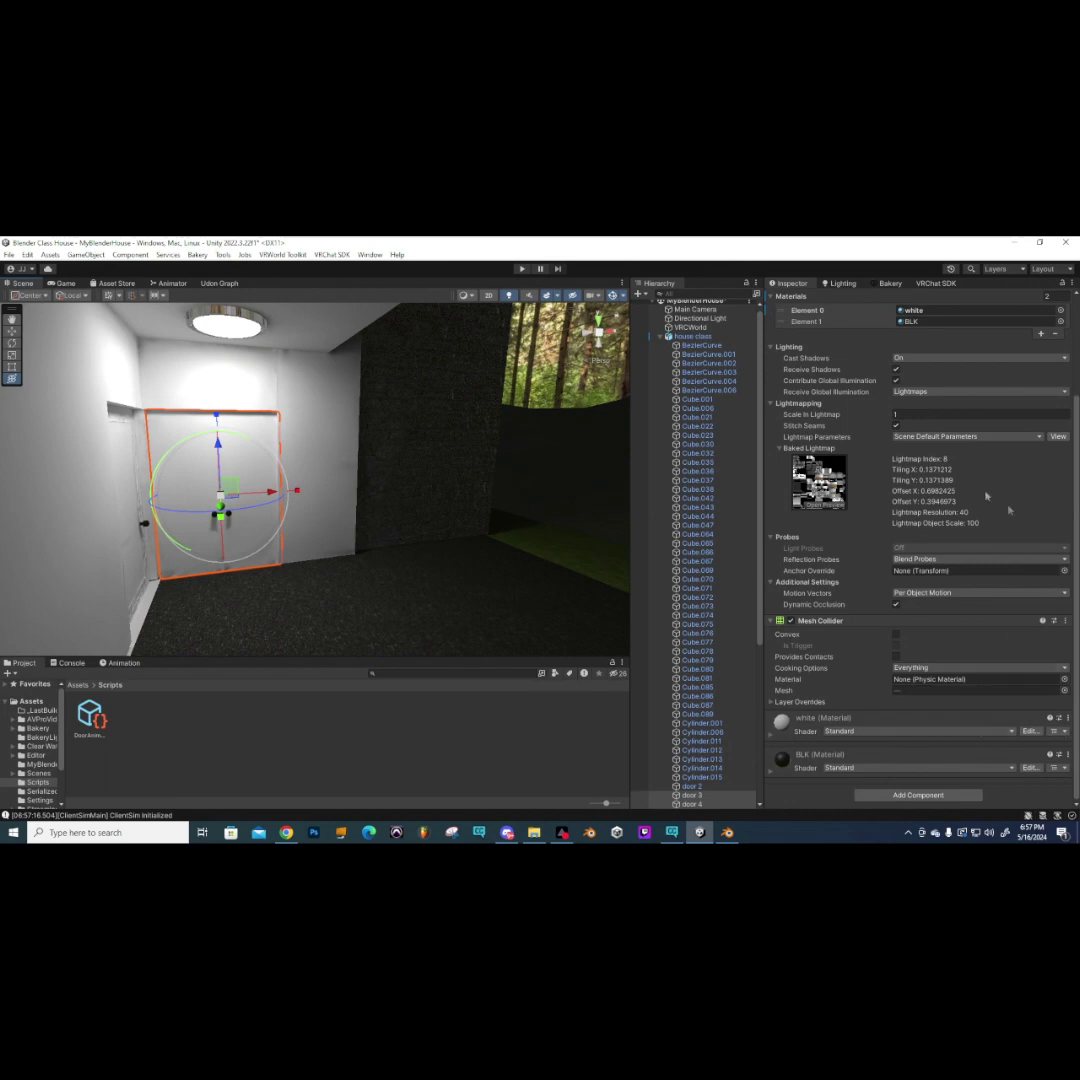
scroll(952, 493, "up", 3)
scroll(916, 574, "down", 3)
scroll(328, 400, "down", 10)
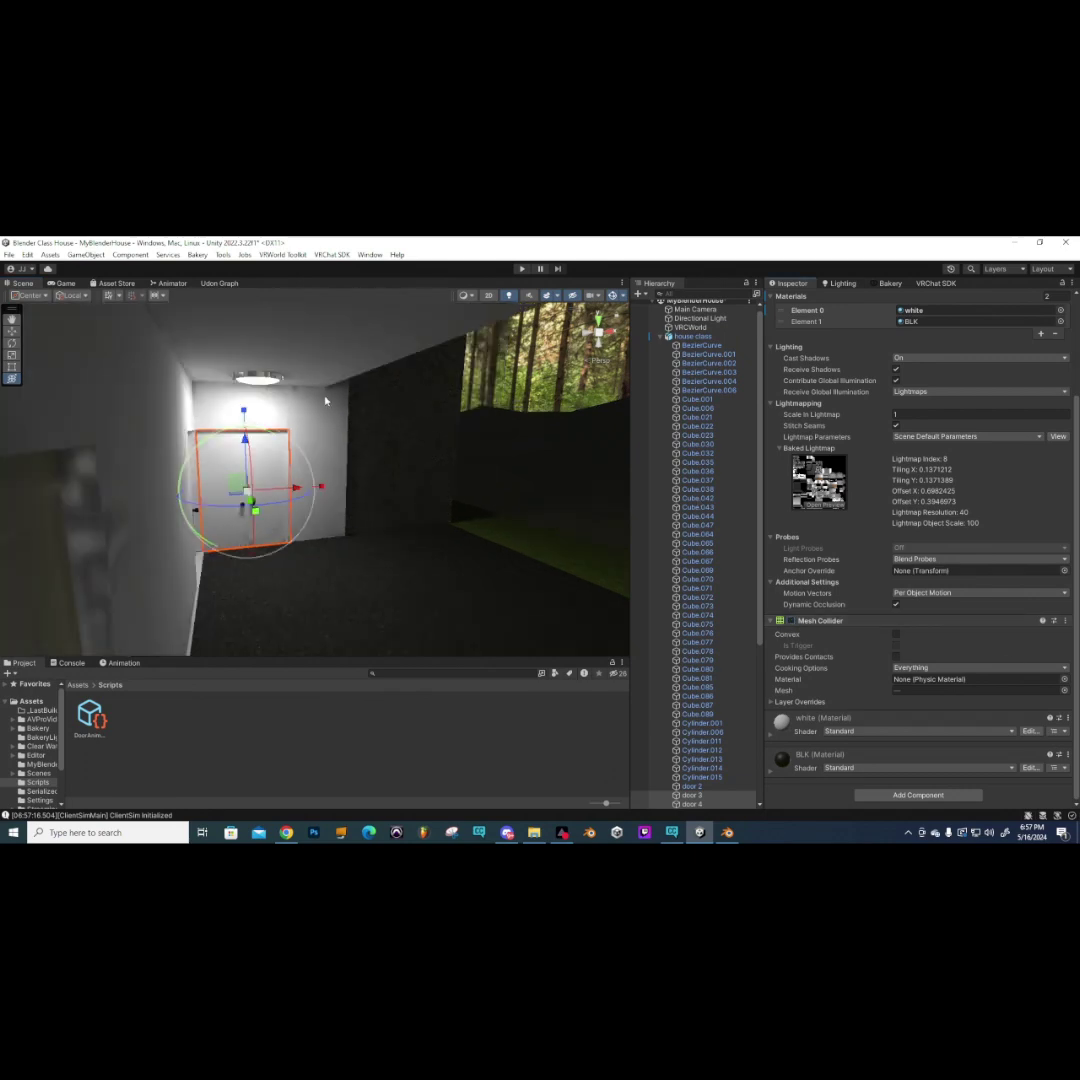
right_click_drag(421, 438, 589, 492)
right_click_drag(335, 519, 380, 453)
left_click(521, 269)
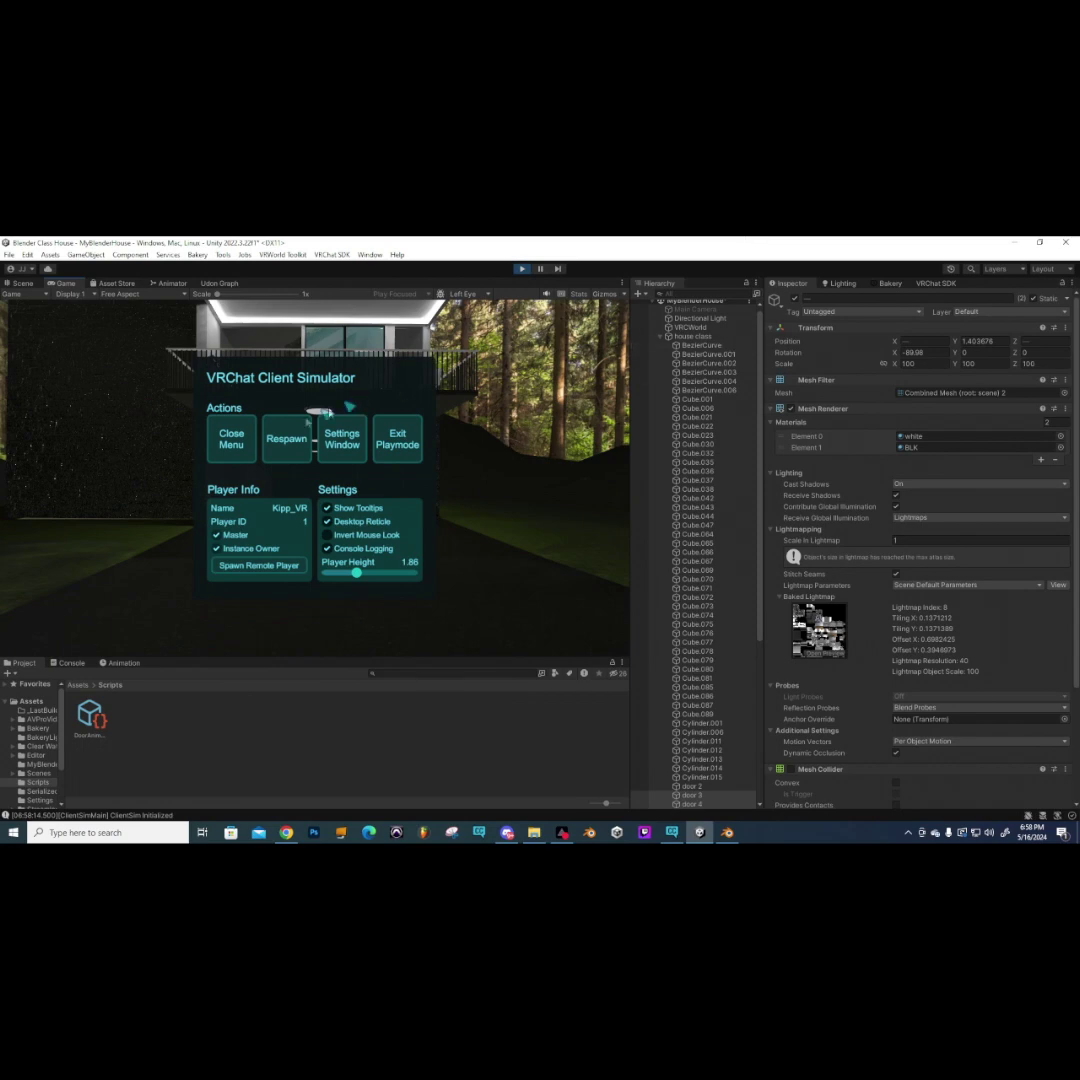
- Walk the player along the covered passage, up and down the stairs toward the kitchen
left_click(233, 439)
key("w")
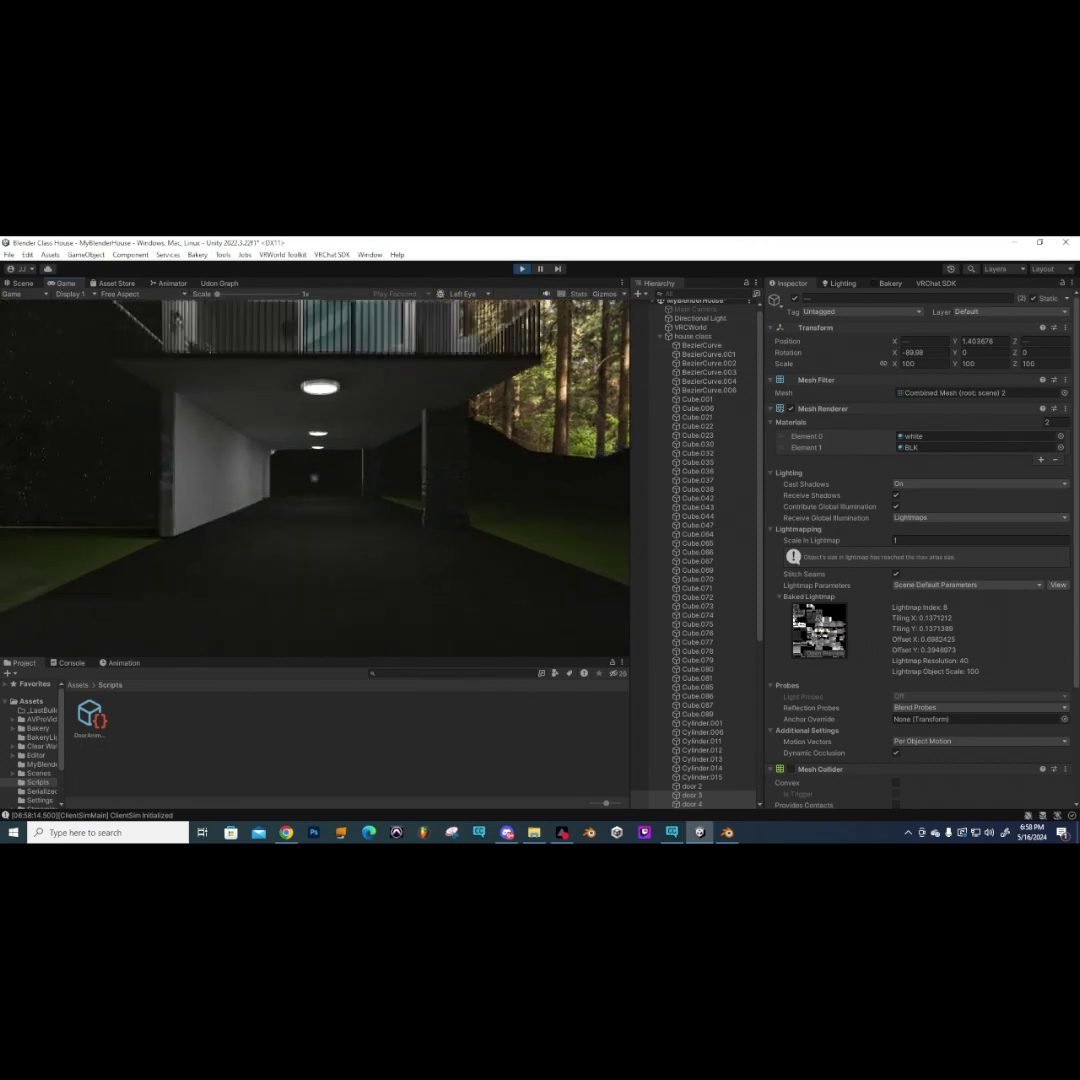
key("w")
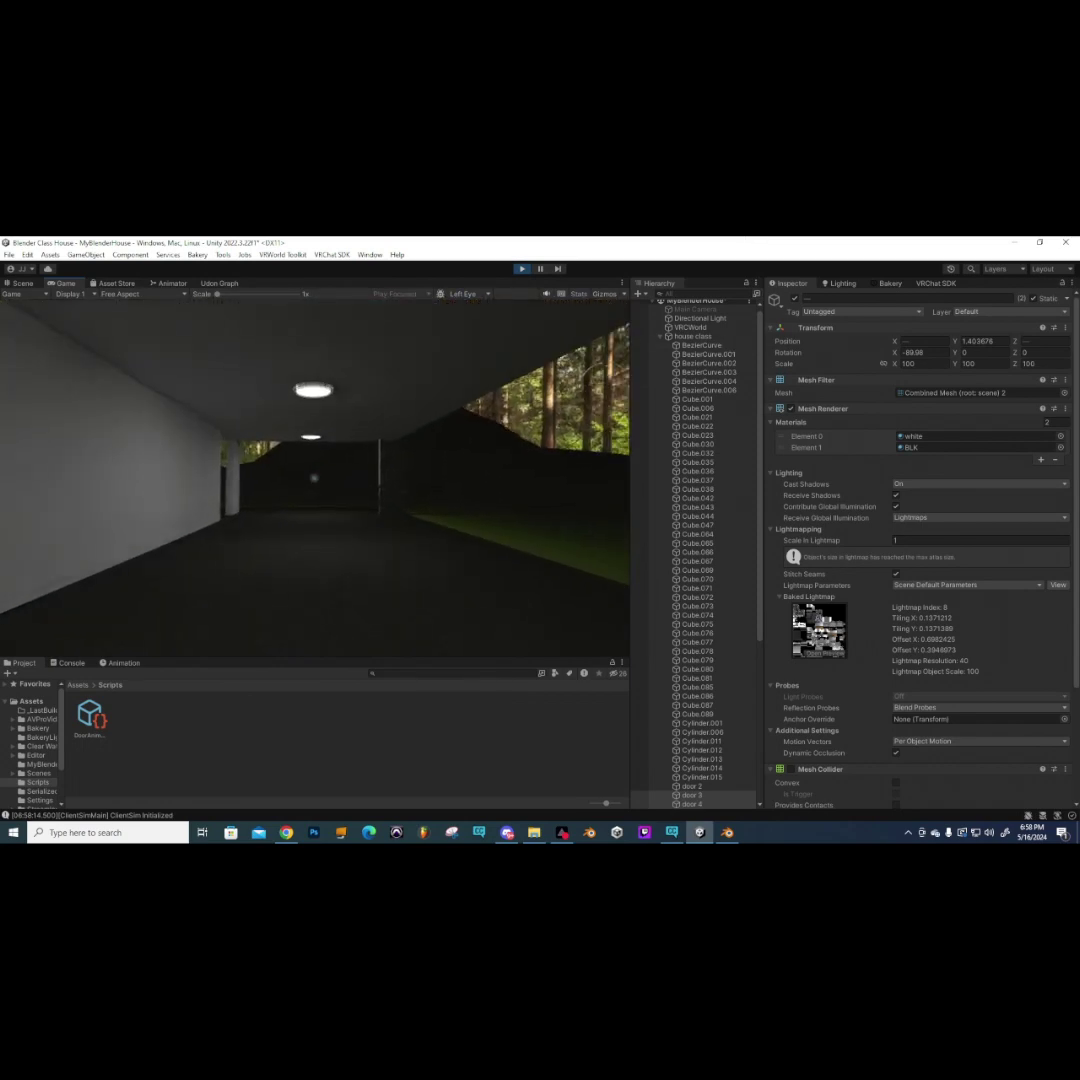
key("w")
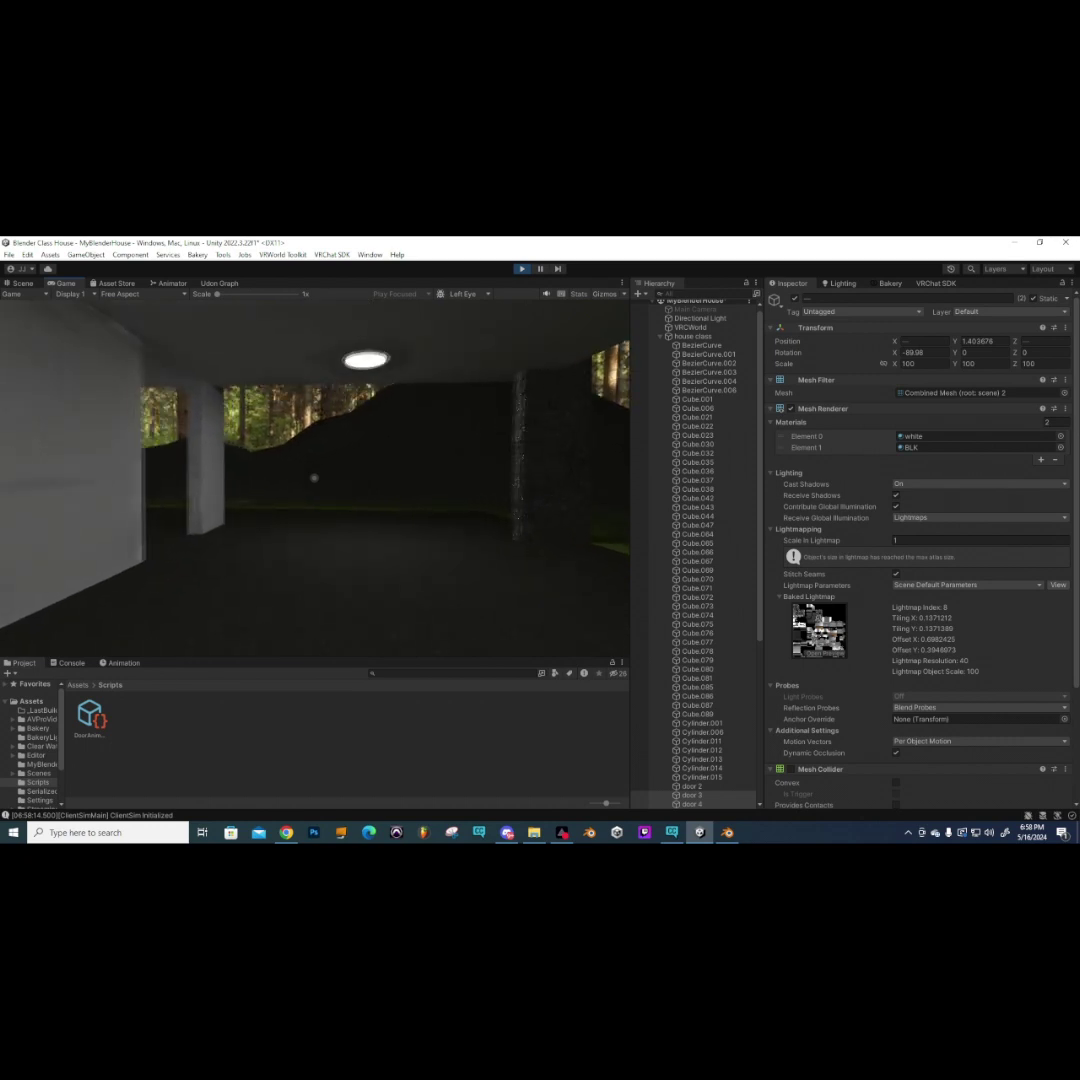
key("w")
key("w")
key("w")
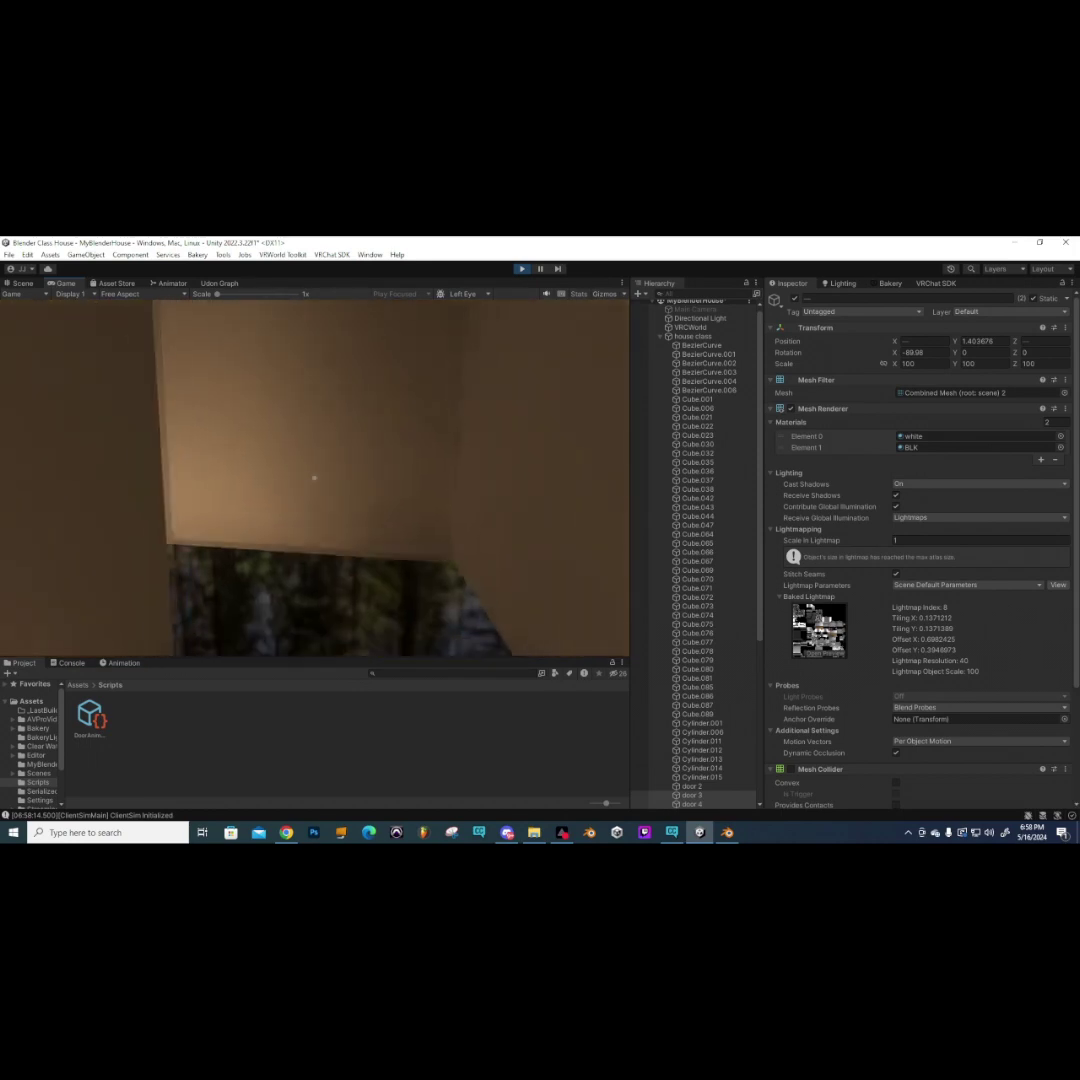
key("w")
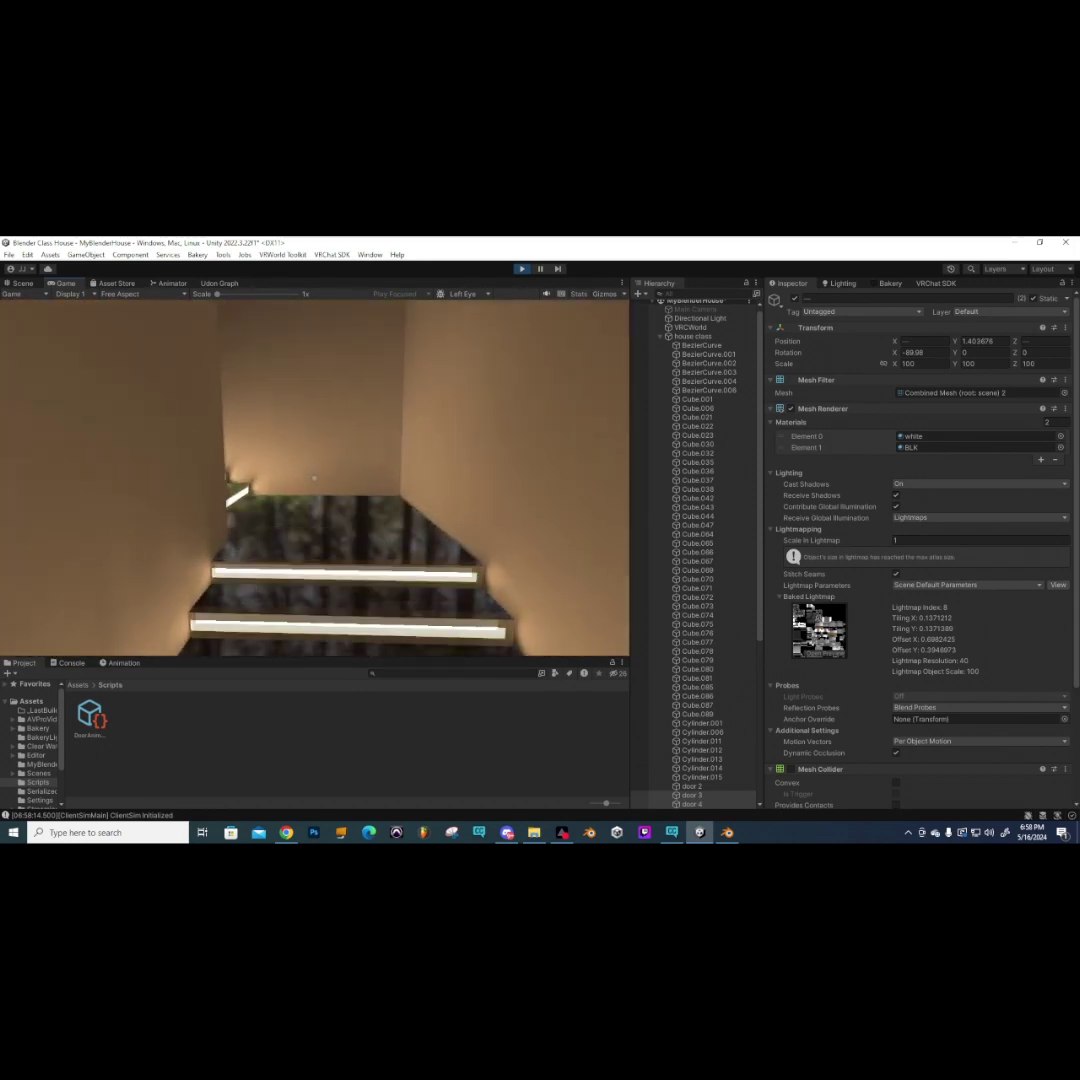
key("w")
key("w")
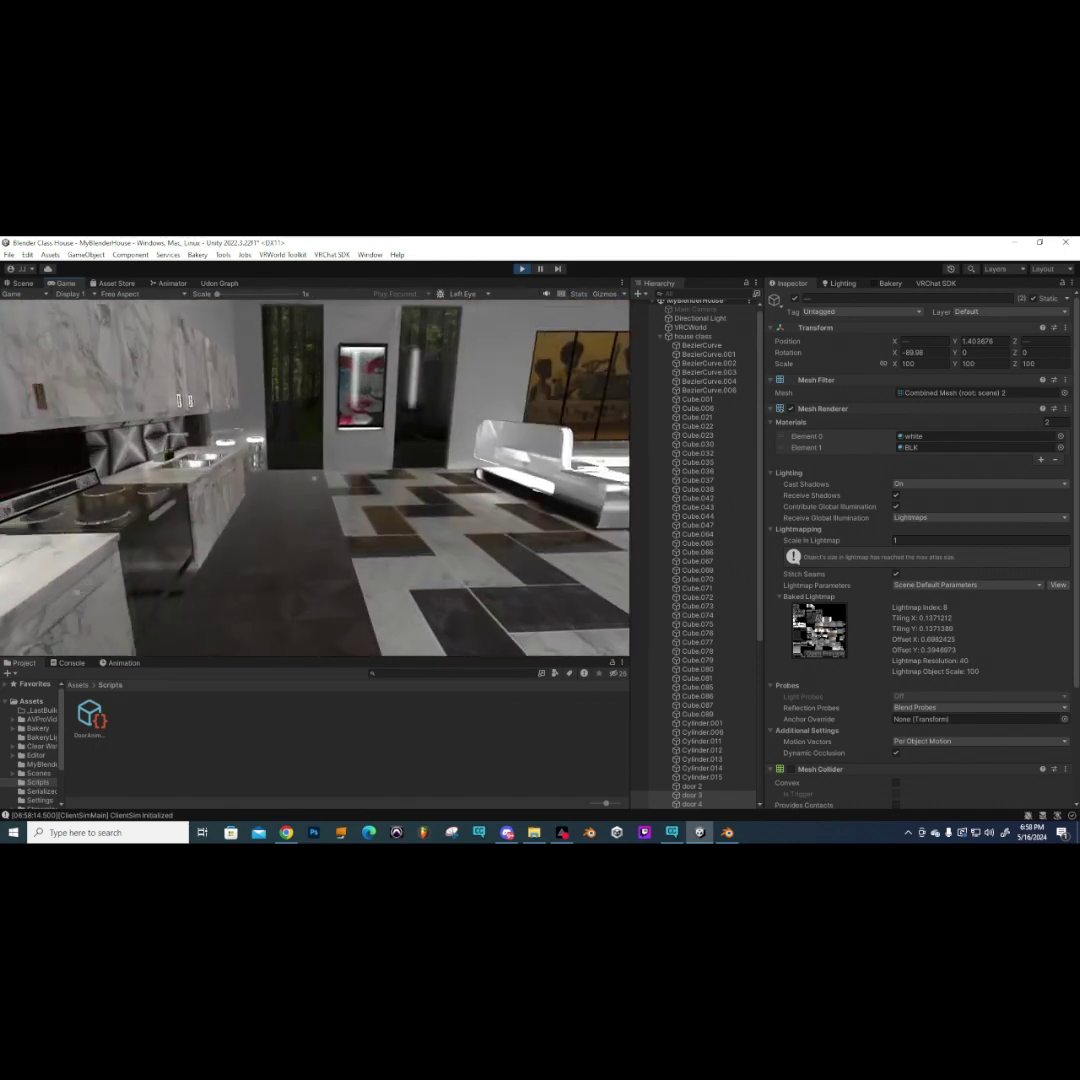
key("shift")
key("shift")
key("shift")
key("shift")
key("shift")
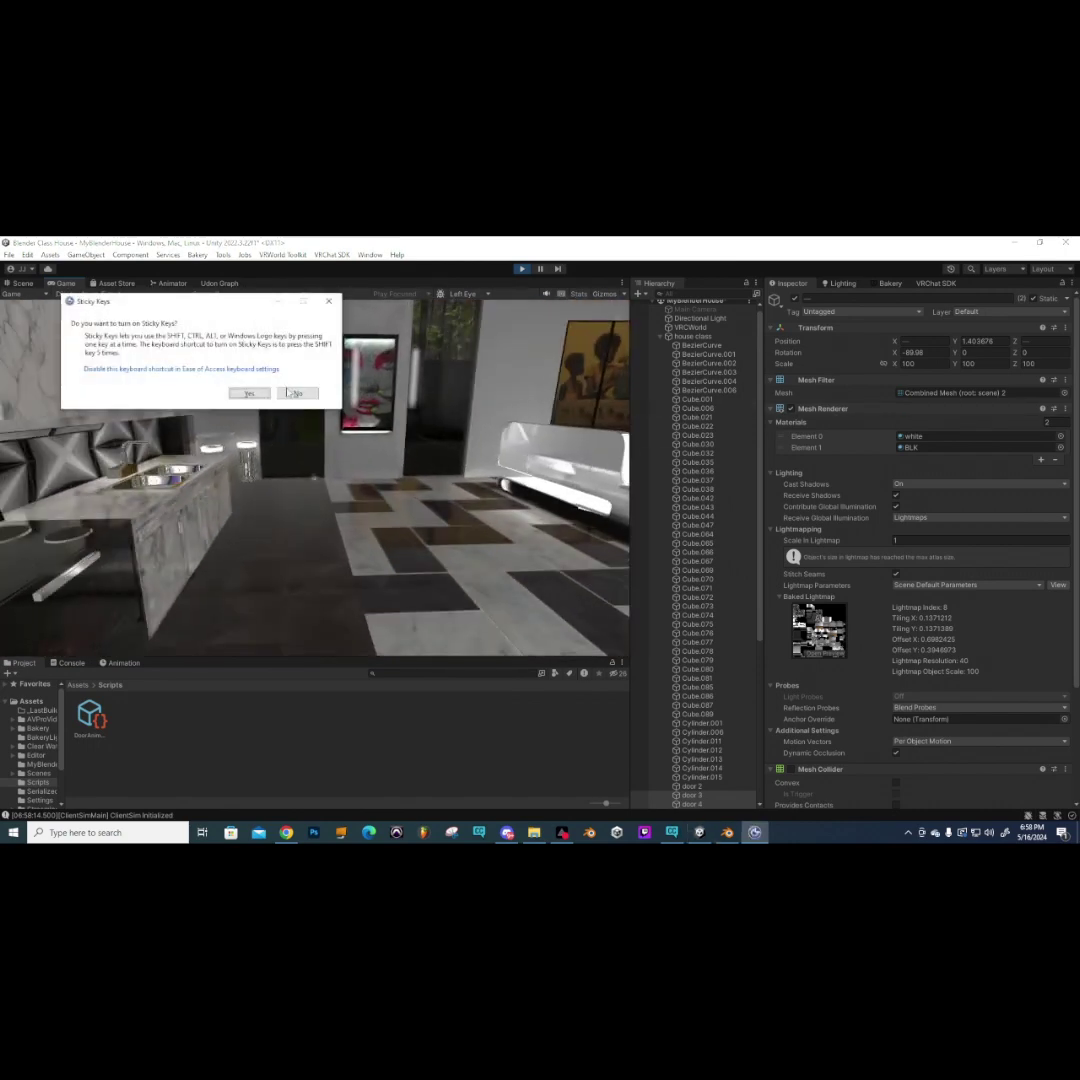
left_click(293, 393)
- Walk to the Toggle Monitor sign, press its toggle, and exit Play mode from the ClientSim menu
key("w")
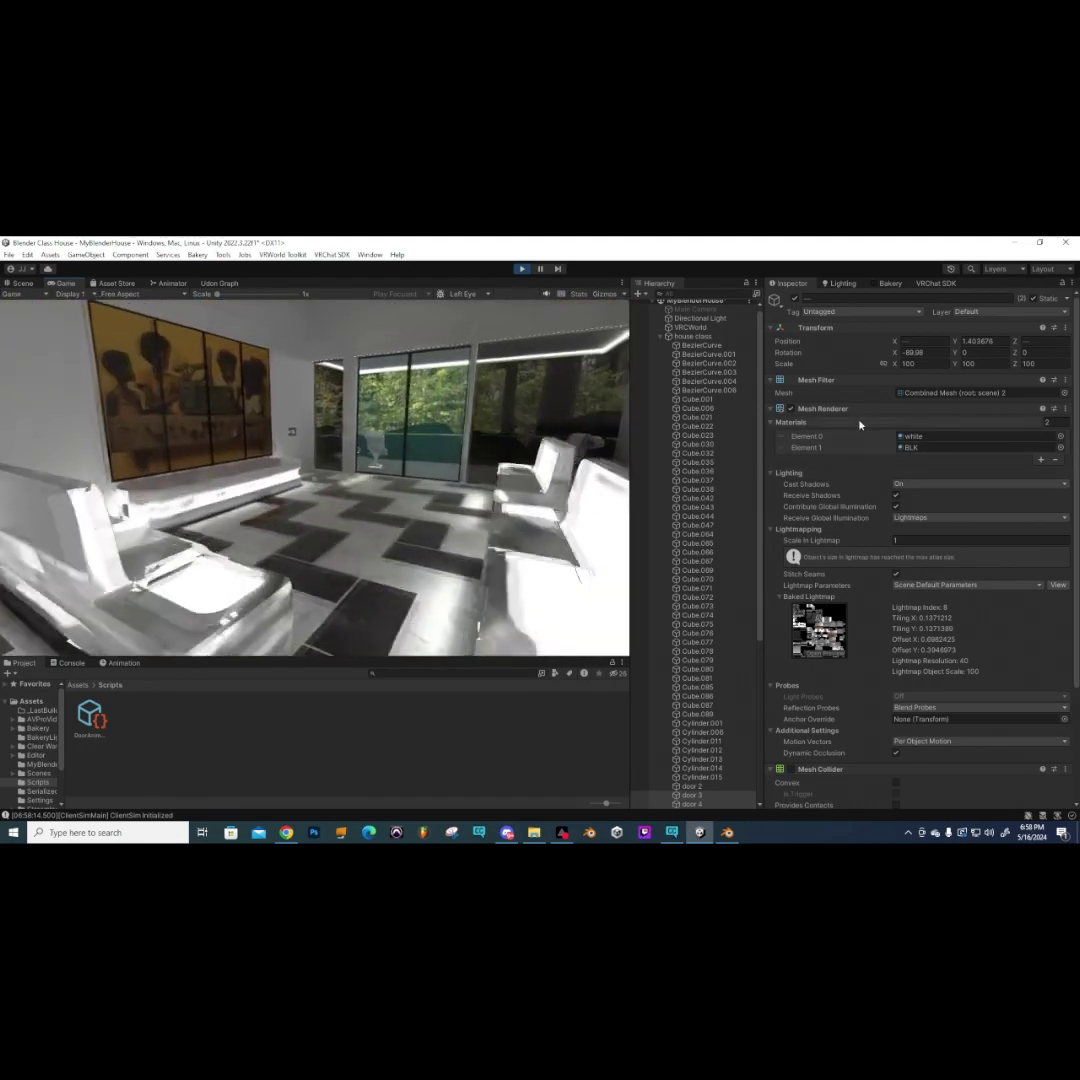
key("w")
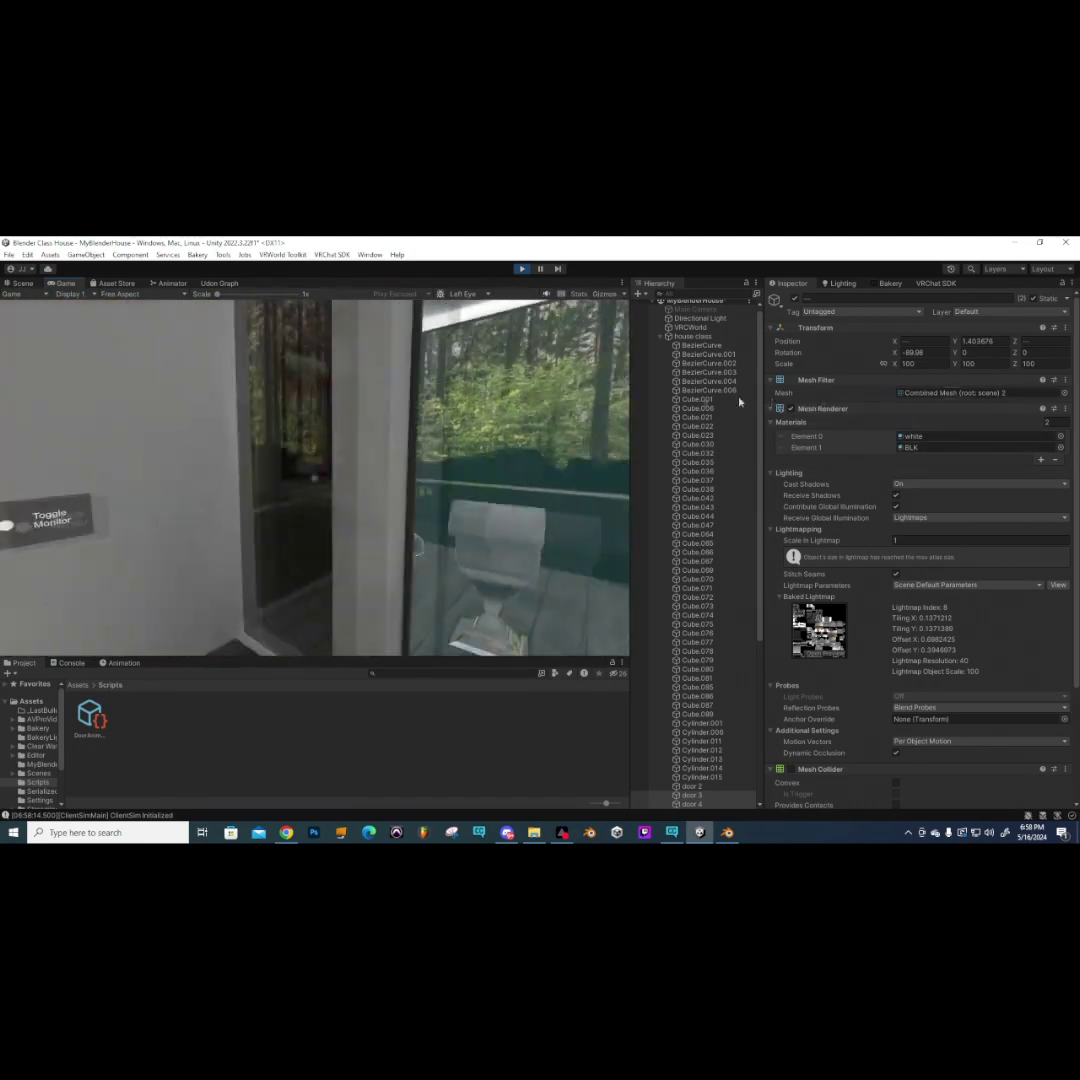
key("w")
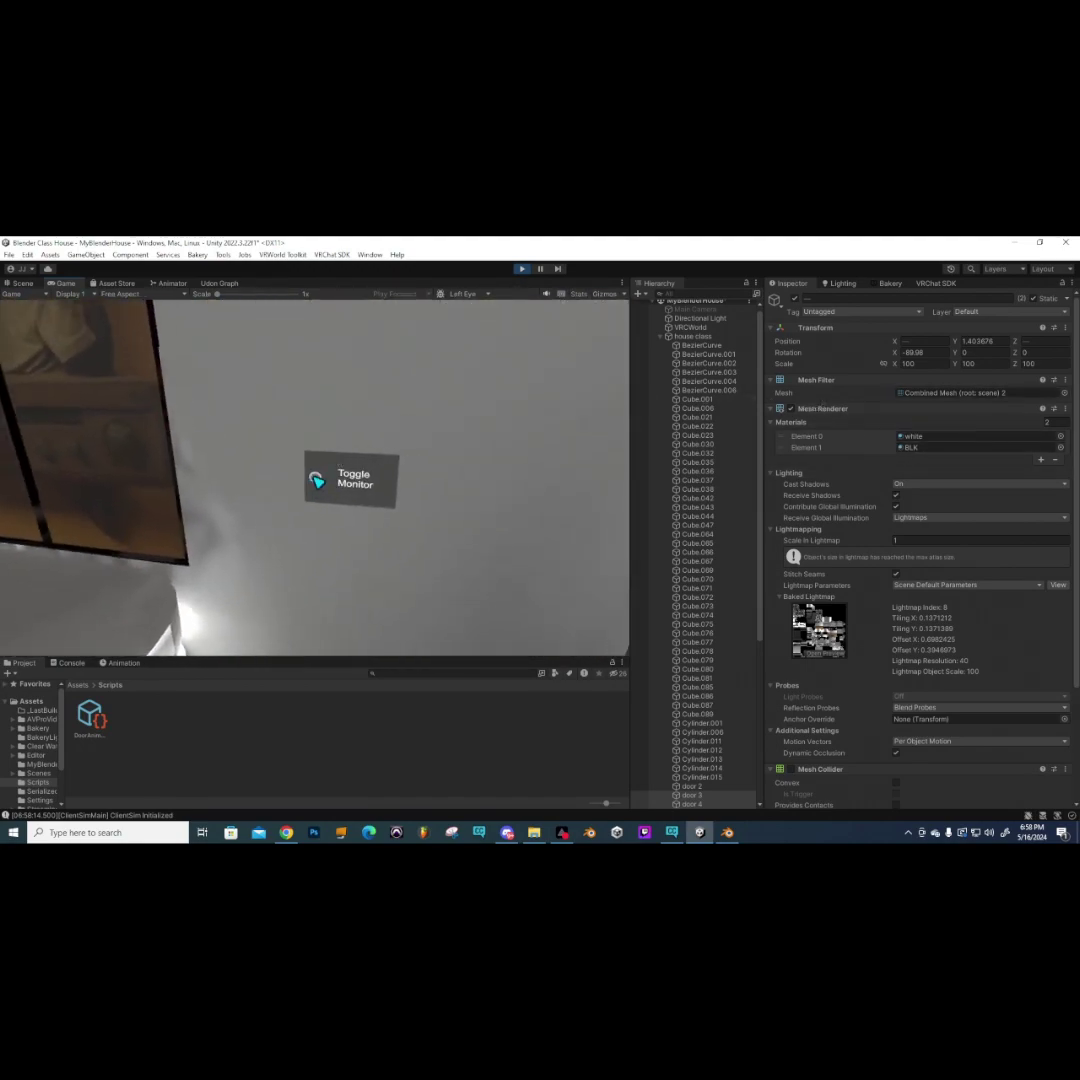
left_click(316, 480)
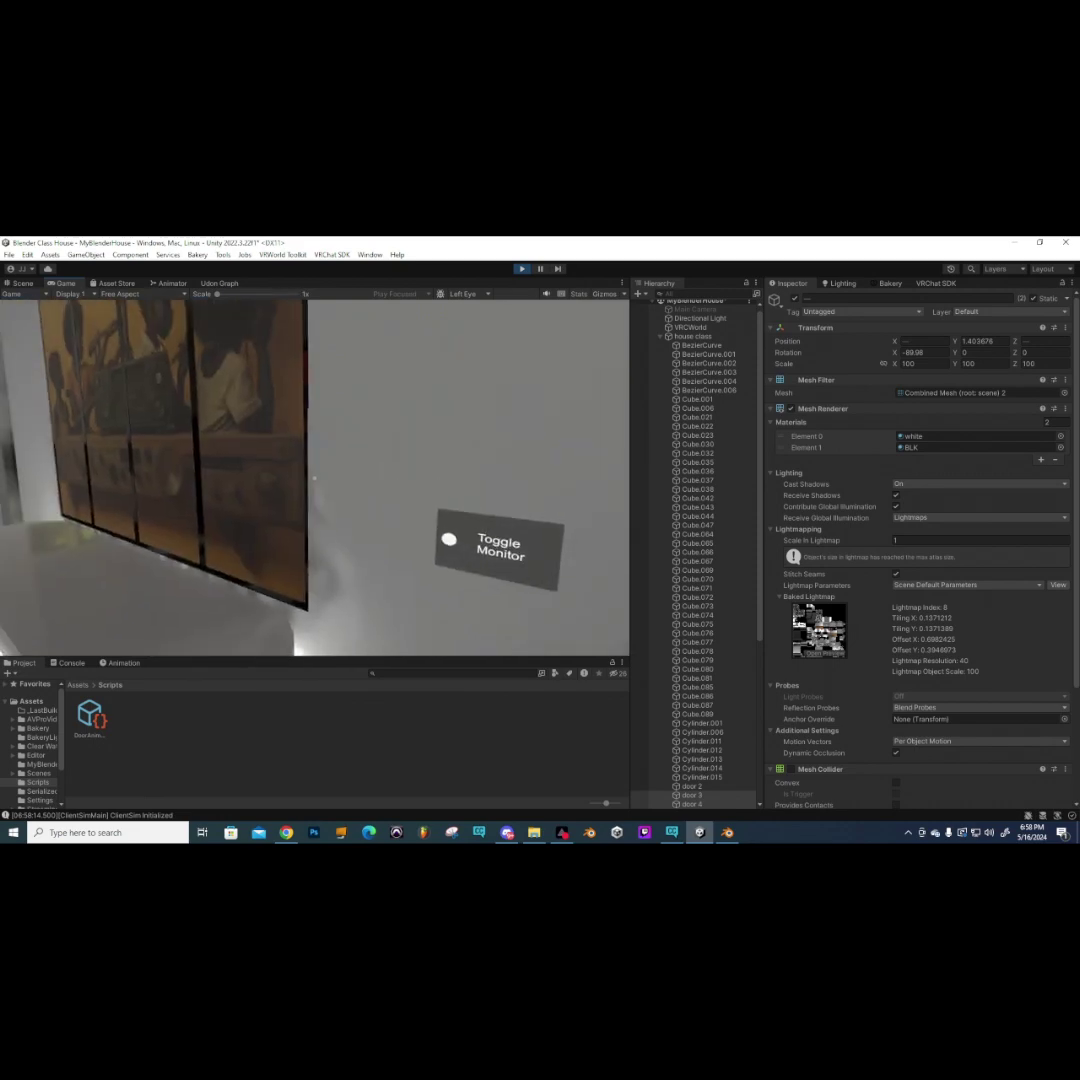
key("Escape")
left_click(407, 449)
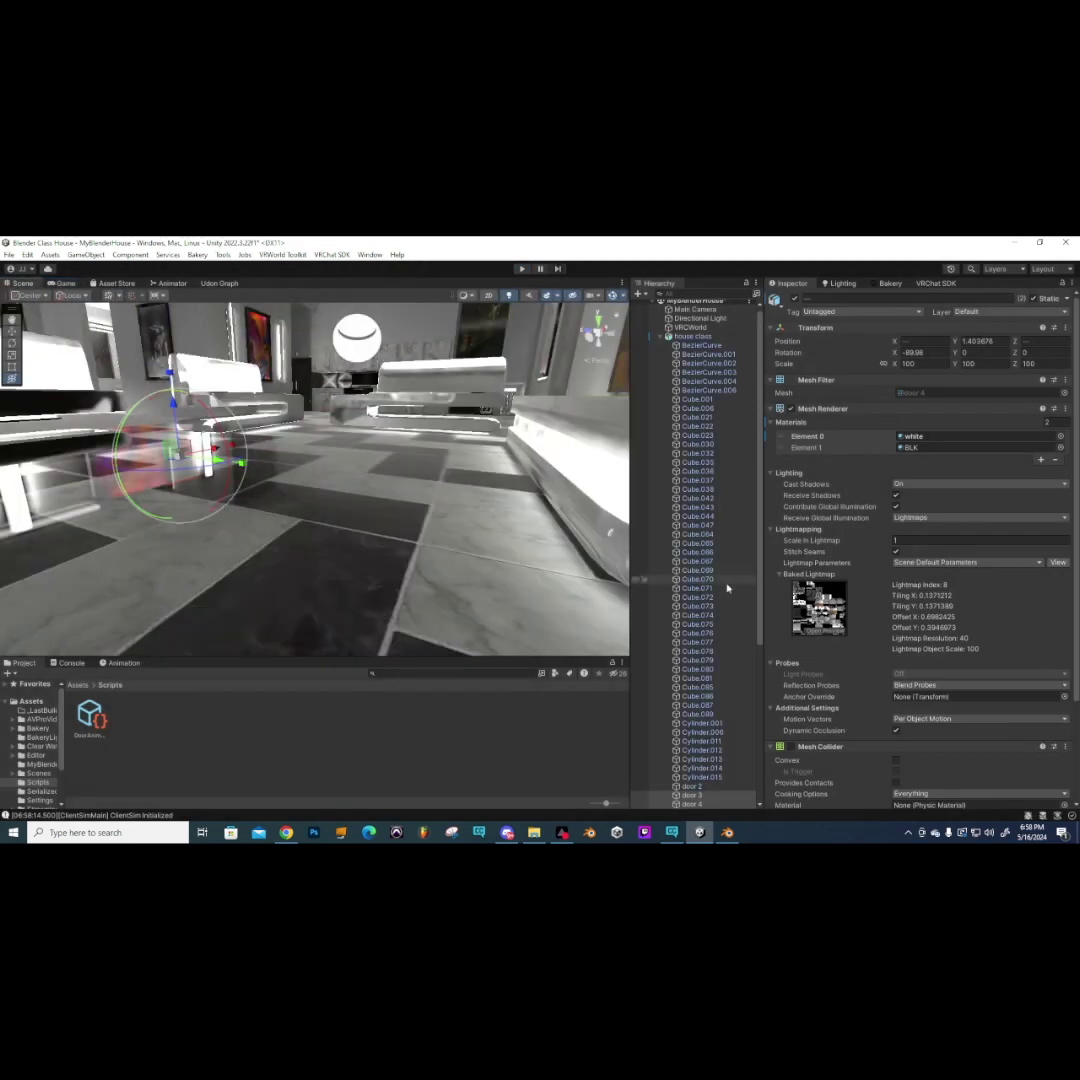
- Select Canvas-Monitor > Panel > Toggle and scroll to its Udon Behaviour component
scroll(700, 600, "down", 5)
scroll(699, 613, "down", 3)
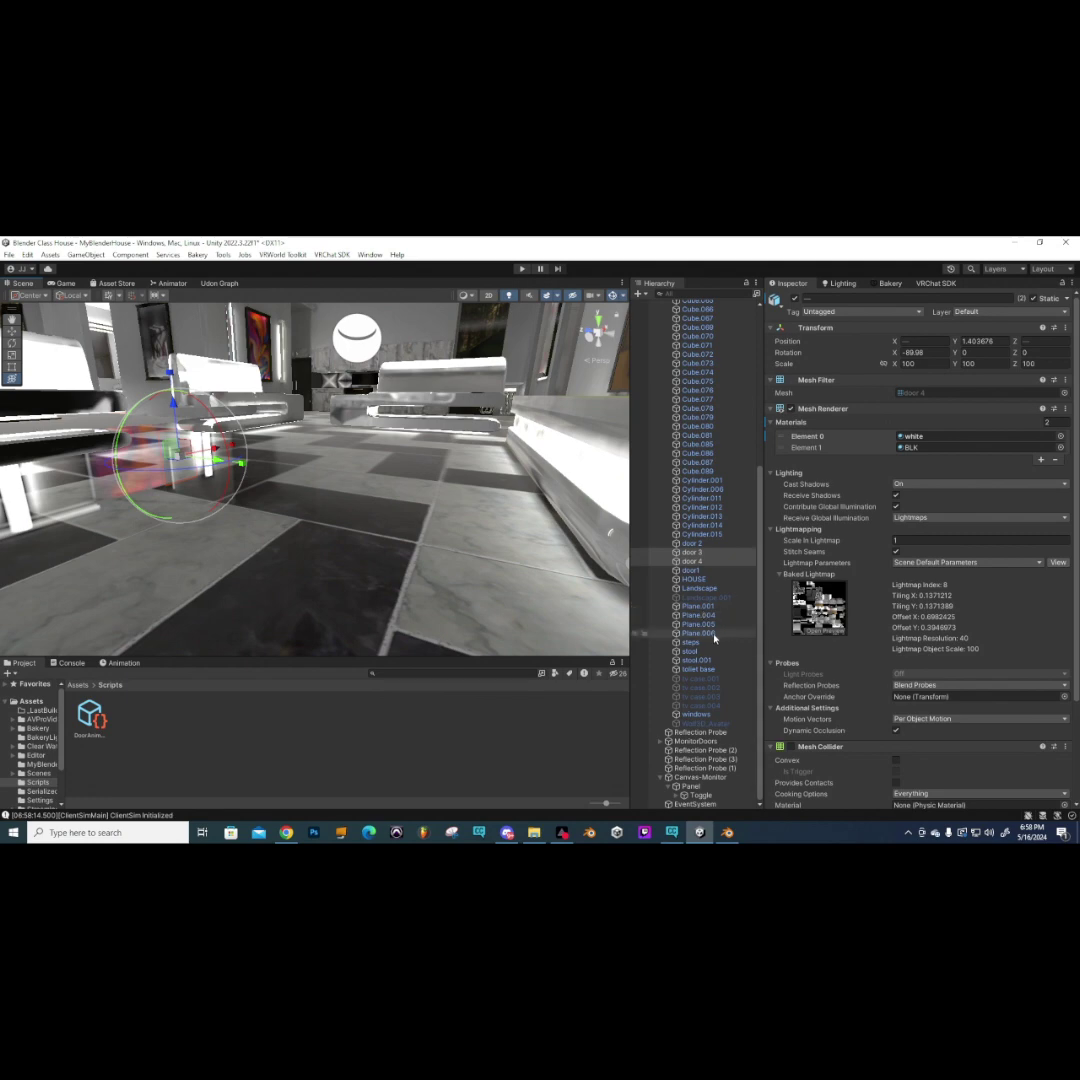
left_click(700, 777)
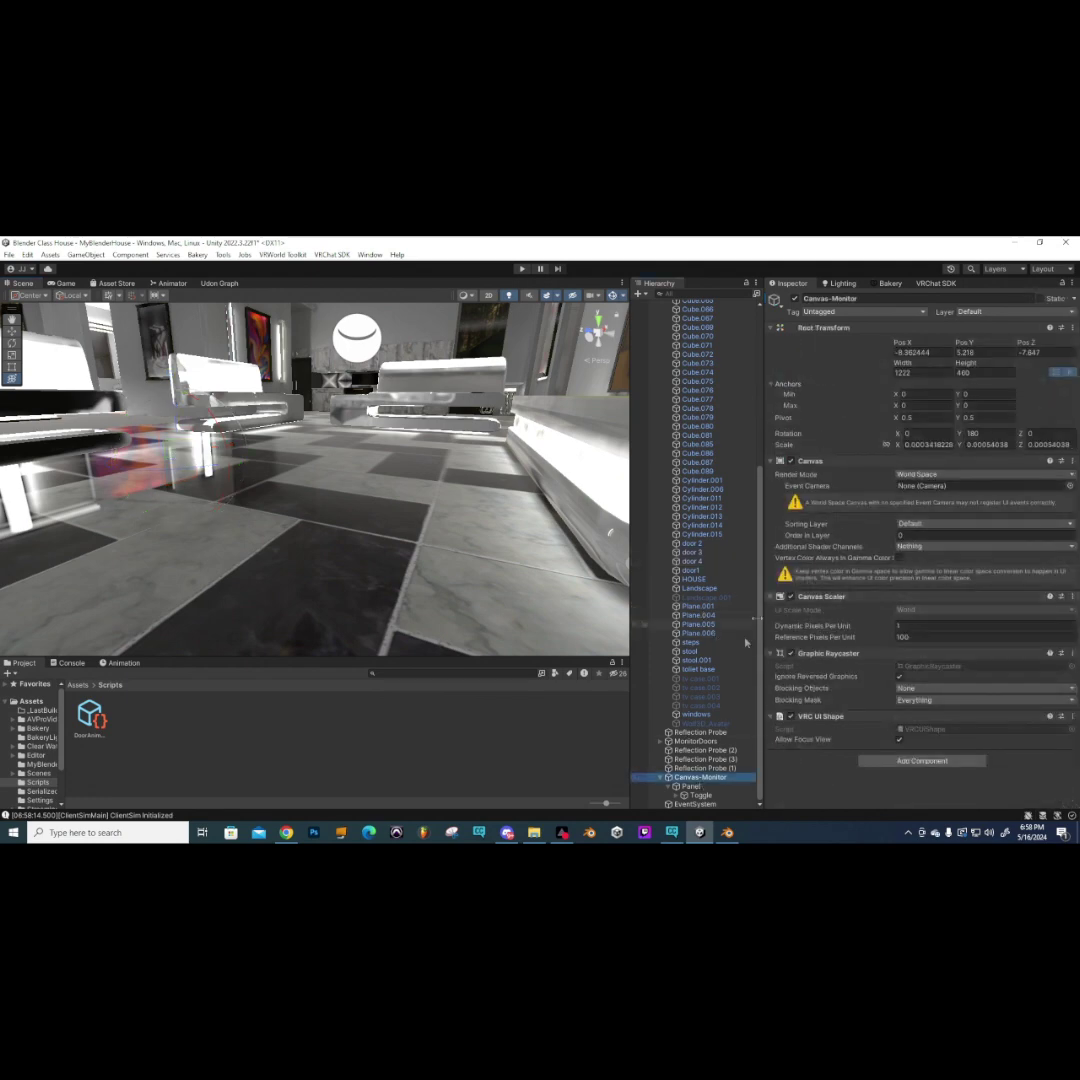
left_click(691, 786)
left_click(701, 795)
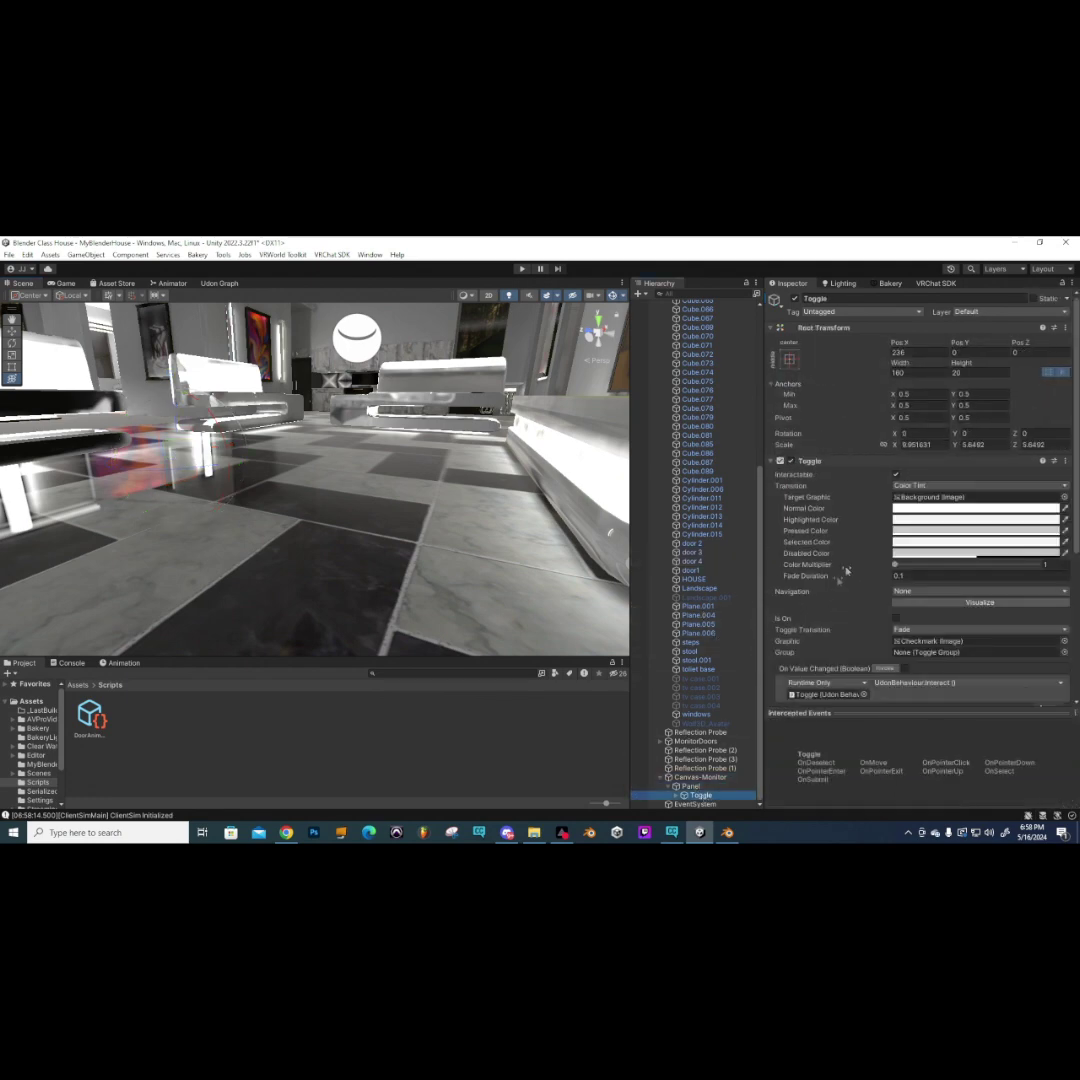
scroll(838, 580, "down", 3)
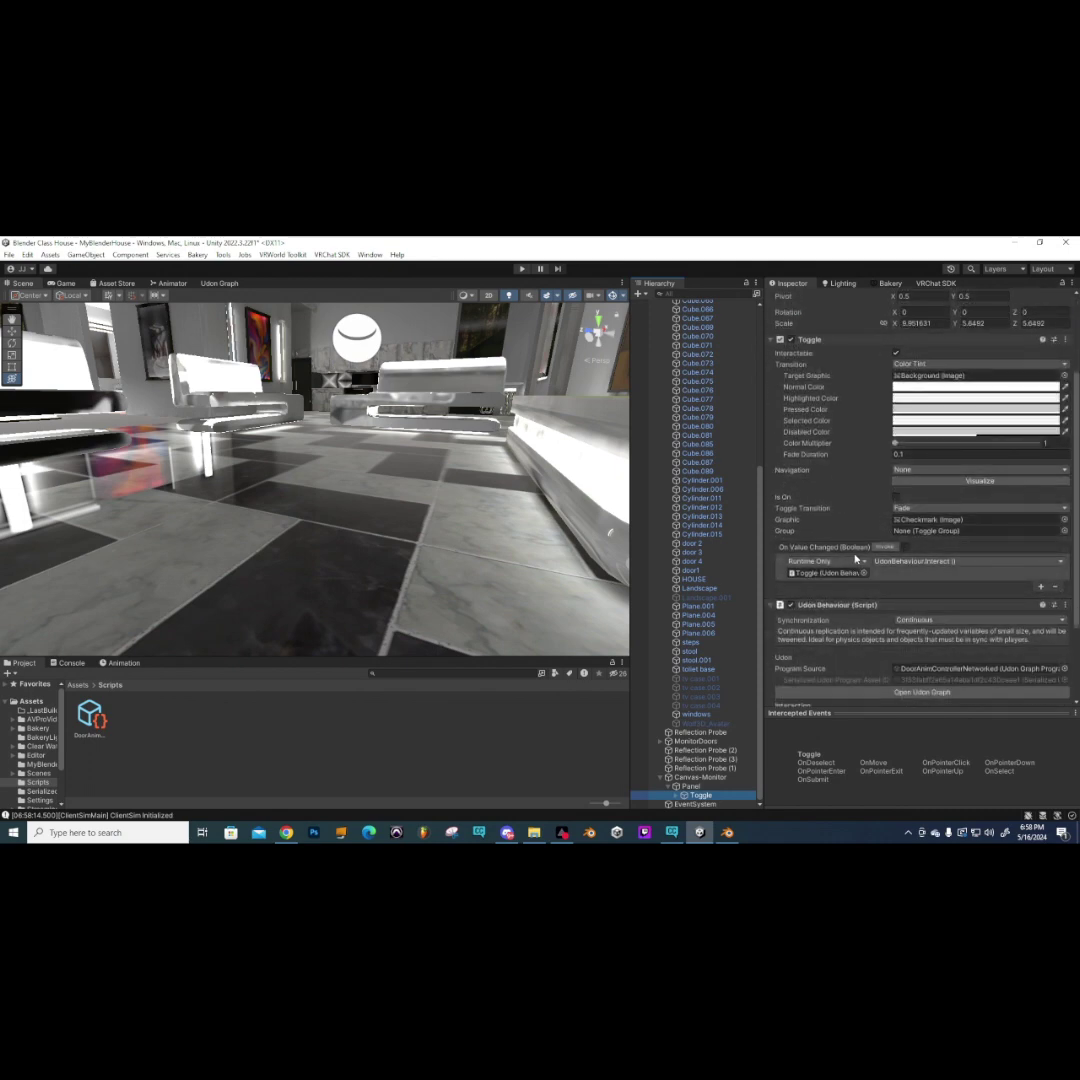
scroll(855, 559, "down", 2)
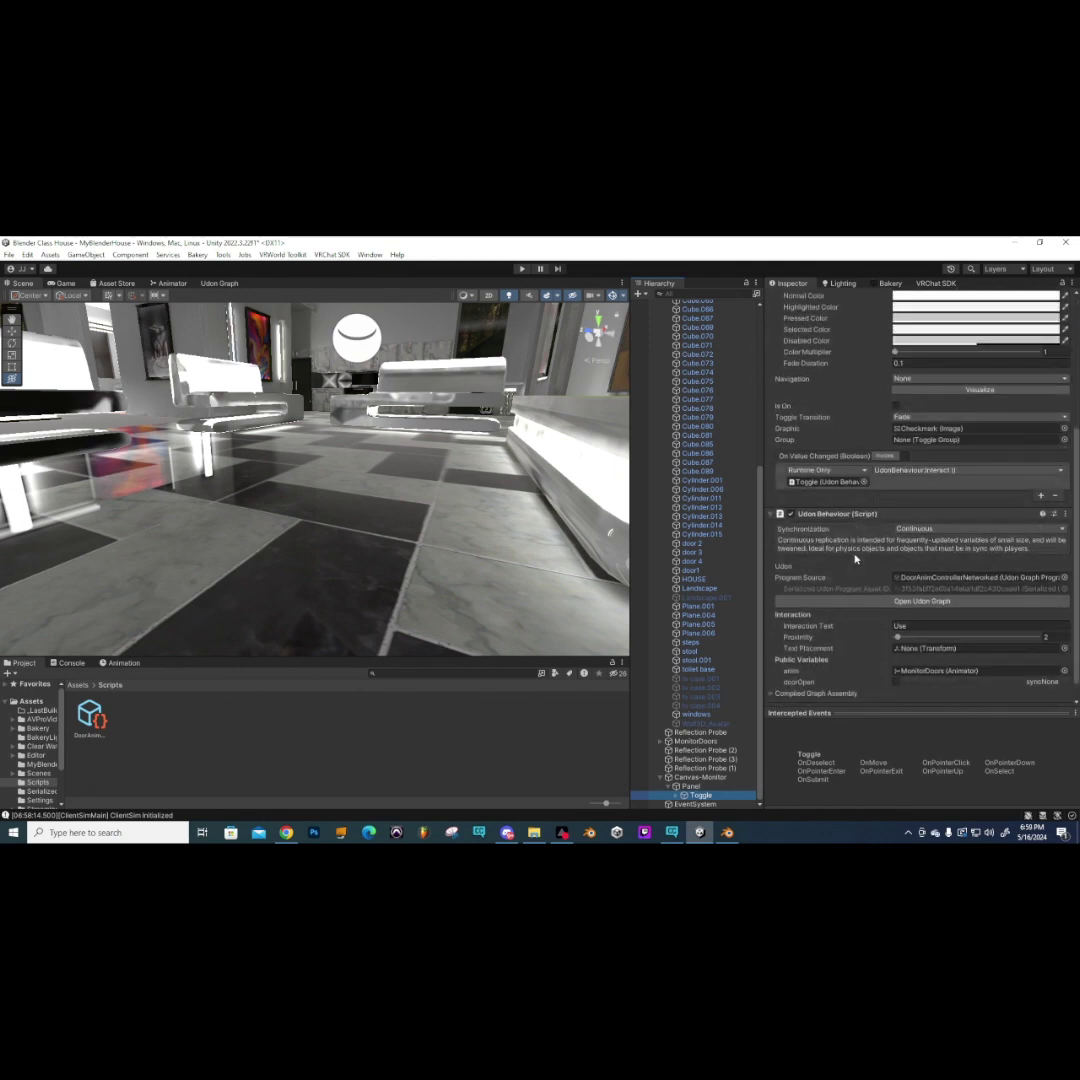
- Show the MonitorDoors Animator graph and select the Idle state
scroll(855, 559, "up", 2)
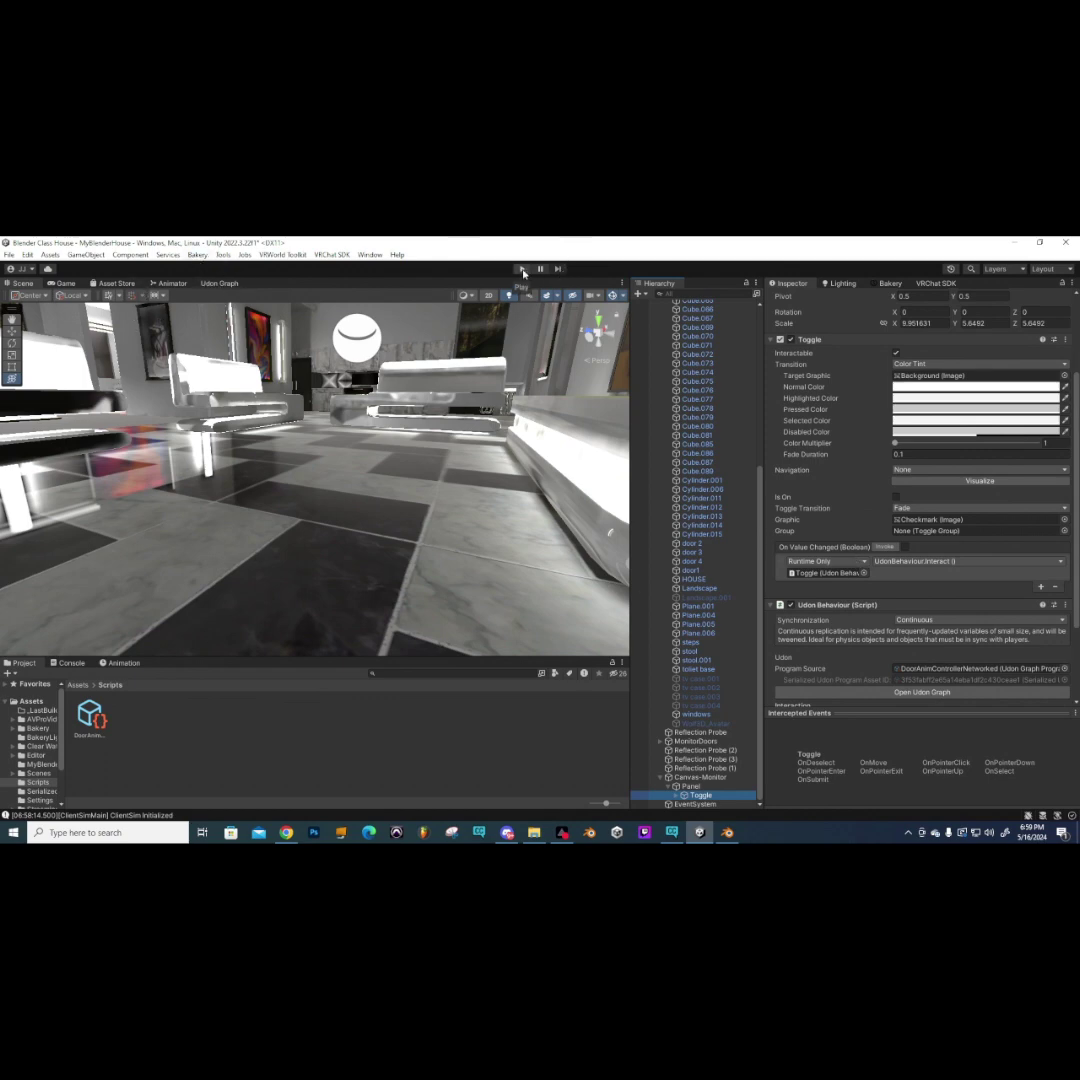
left_click(181, 285)
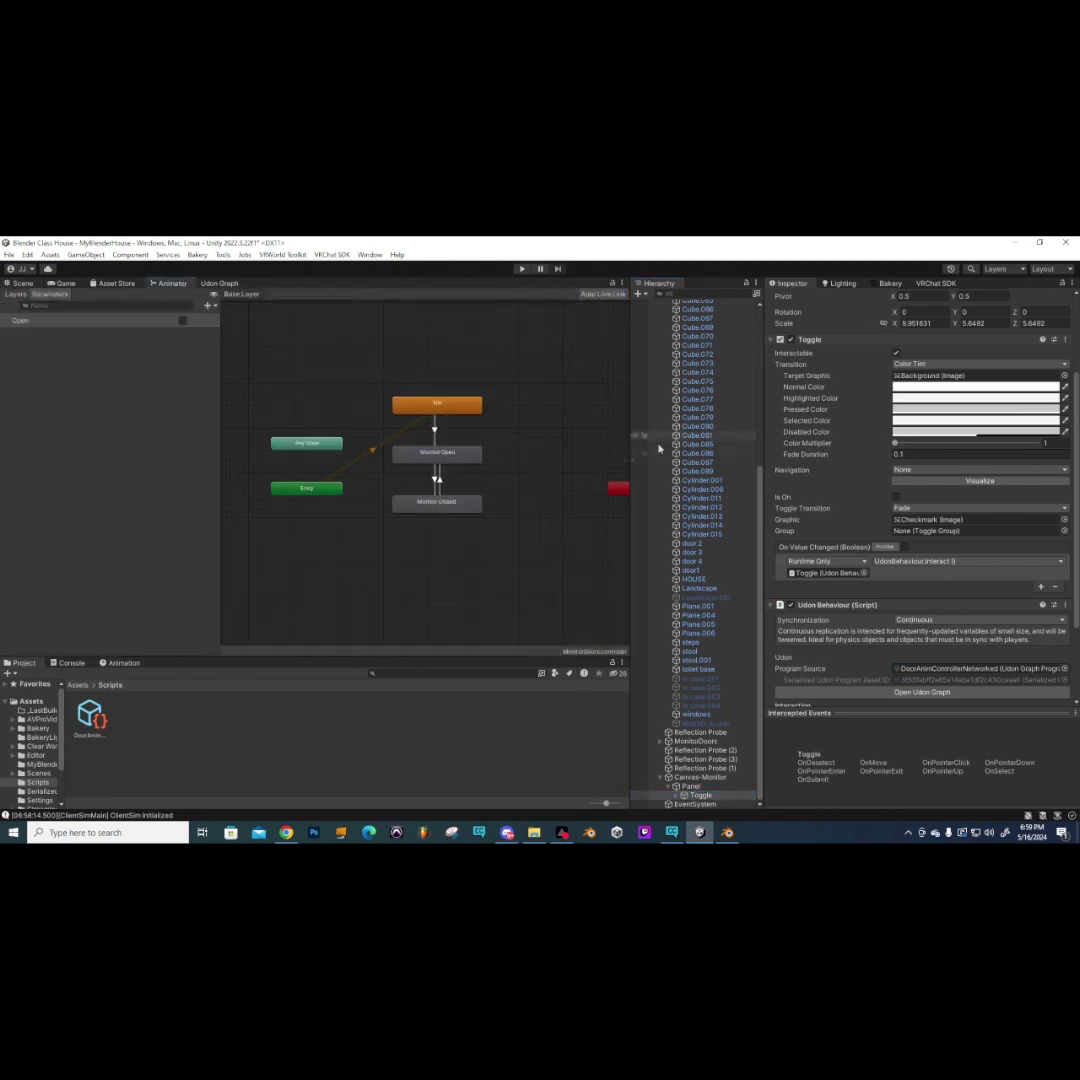
left_click(445, 404)
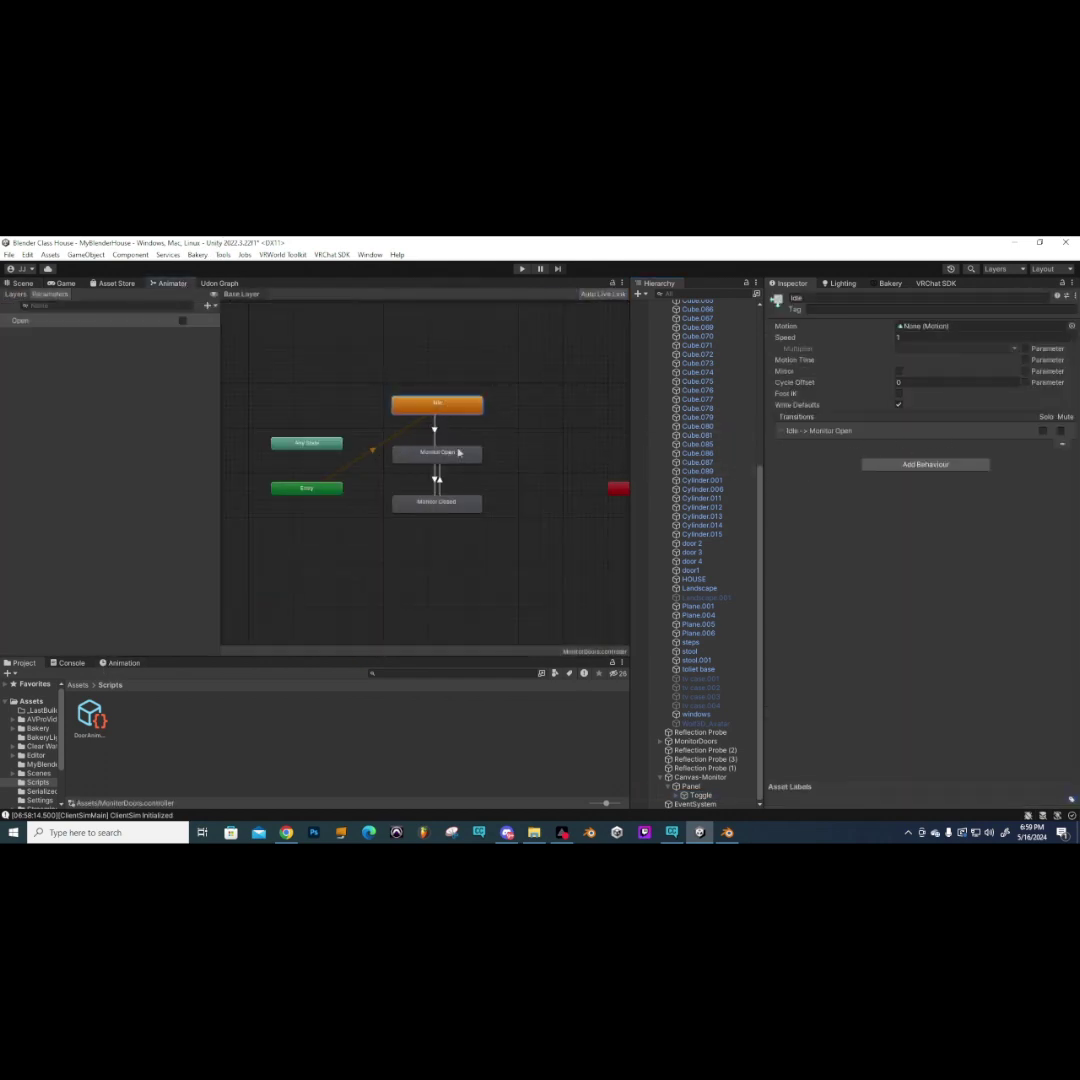
- Check the Idle→Monitor Open and Monitor Closed→Monitor Open transitions, then orbit the scene to the TV panels
left_click(436, 432)
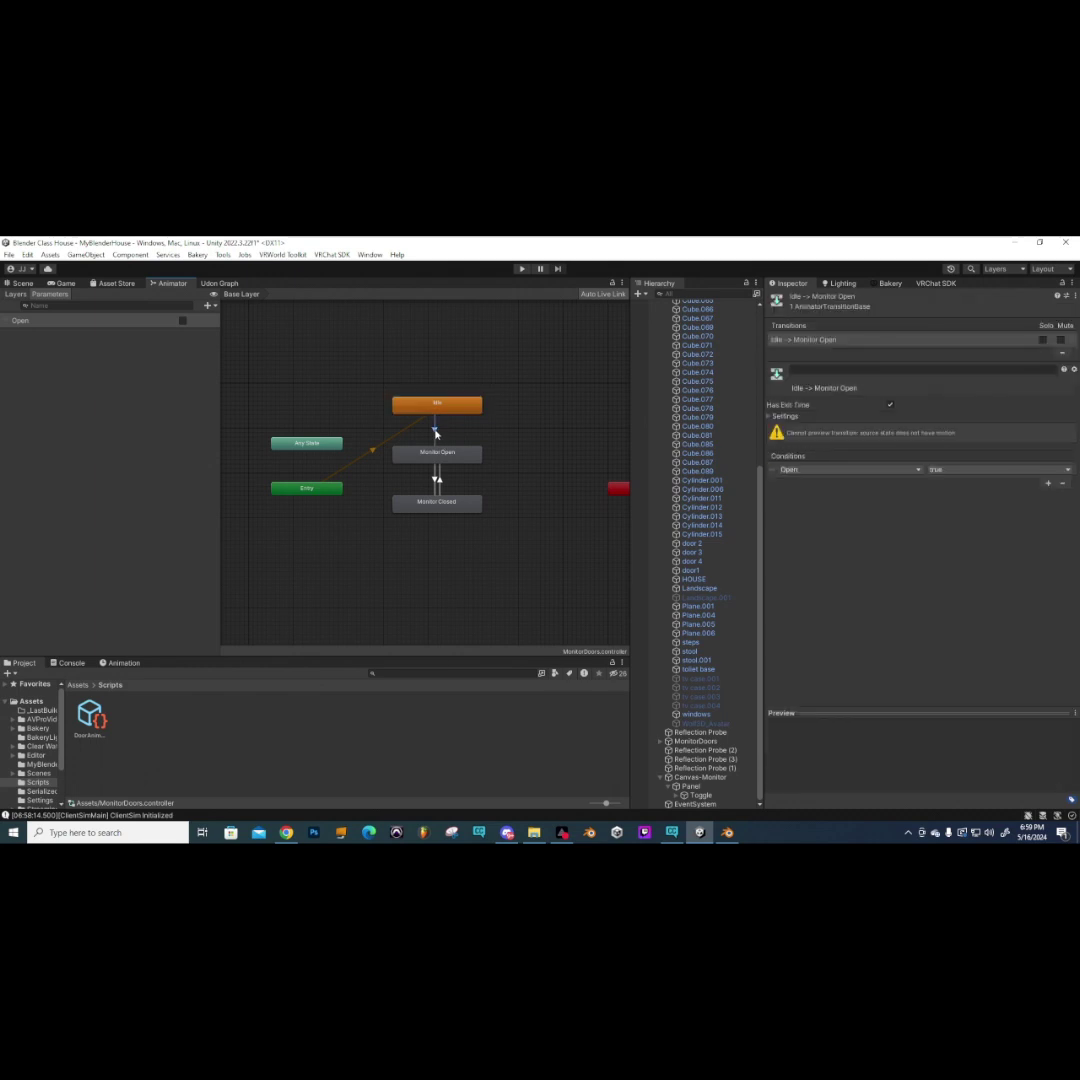
left_click(437, 481)
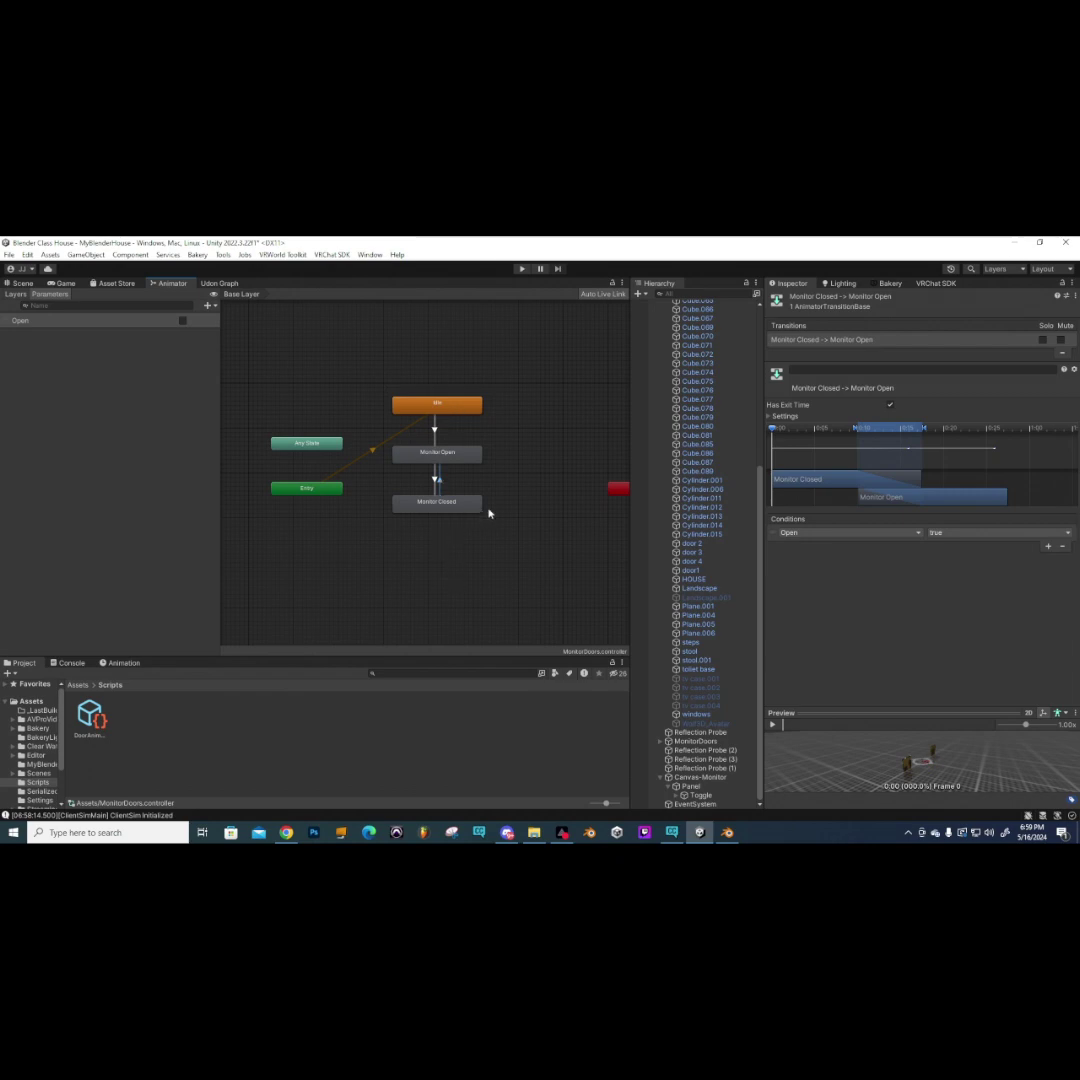
scroll(489, 513, "up", 6)
left_click(22, 283)
mouse_move(379, 363)
right_mouse_down()
mouse_move(525, 396)
mouse_move(548, 465)
mouse_move(458, 473)
mouse_move(420, 453)
mouse_move(482, 451)
mouse_move(399, 447)
mouse_move(410, 443)
right_mouse_up()
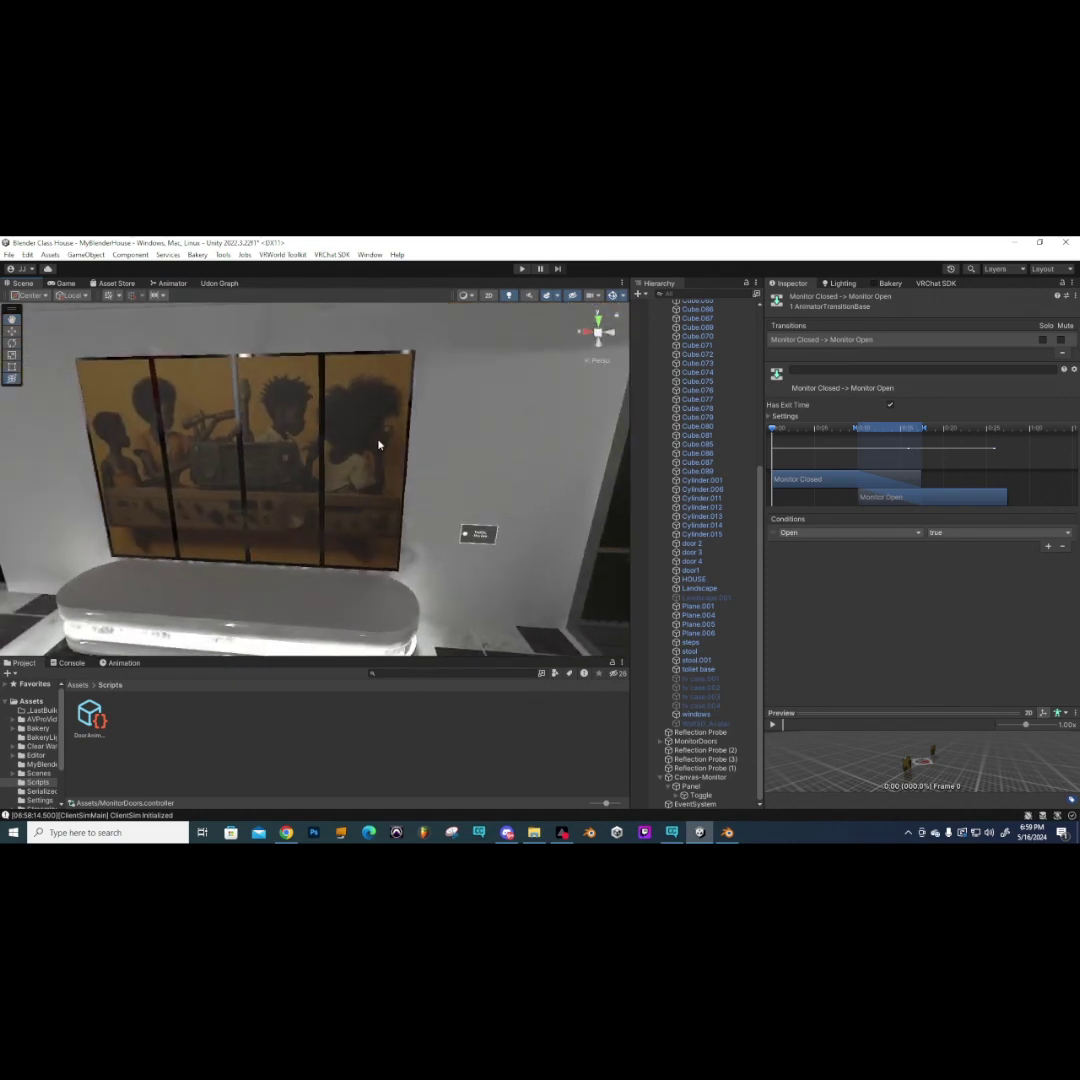
- Clear Static on tv case.004 (1), tv case.002 (1) and tv case.001 (1), then enter Play mode
left_click(379, 445)
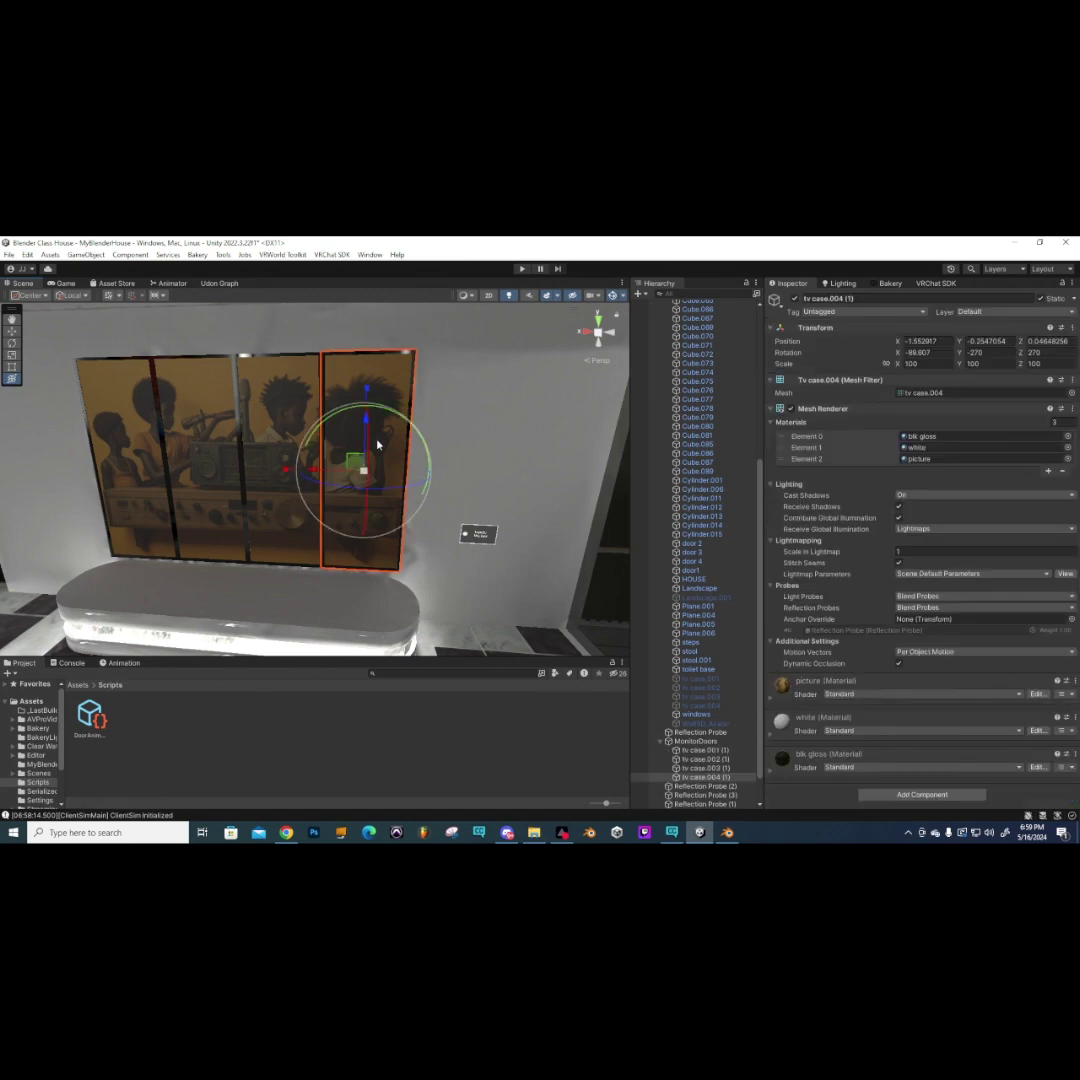
left_click(1040, 299)
left_click(265, 398)
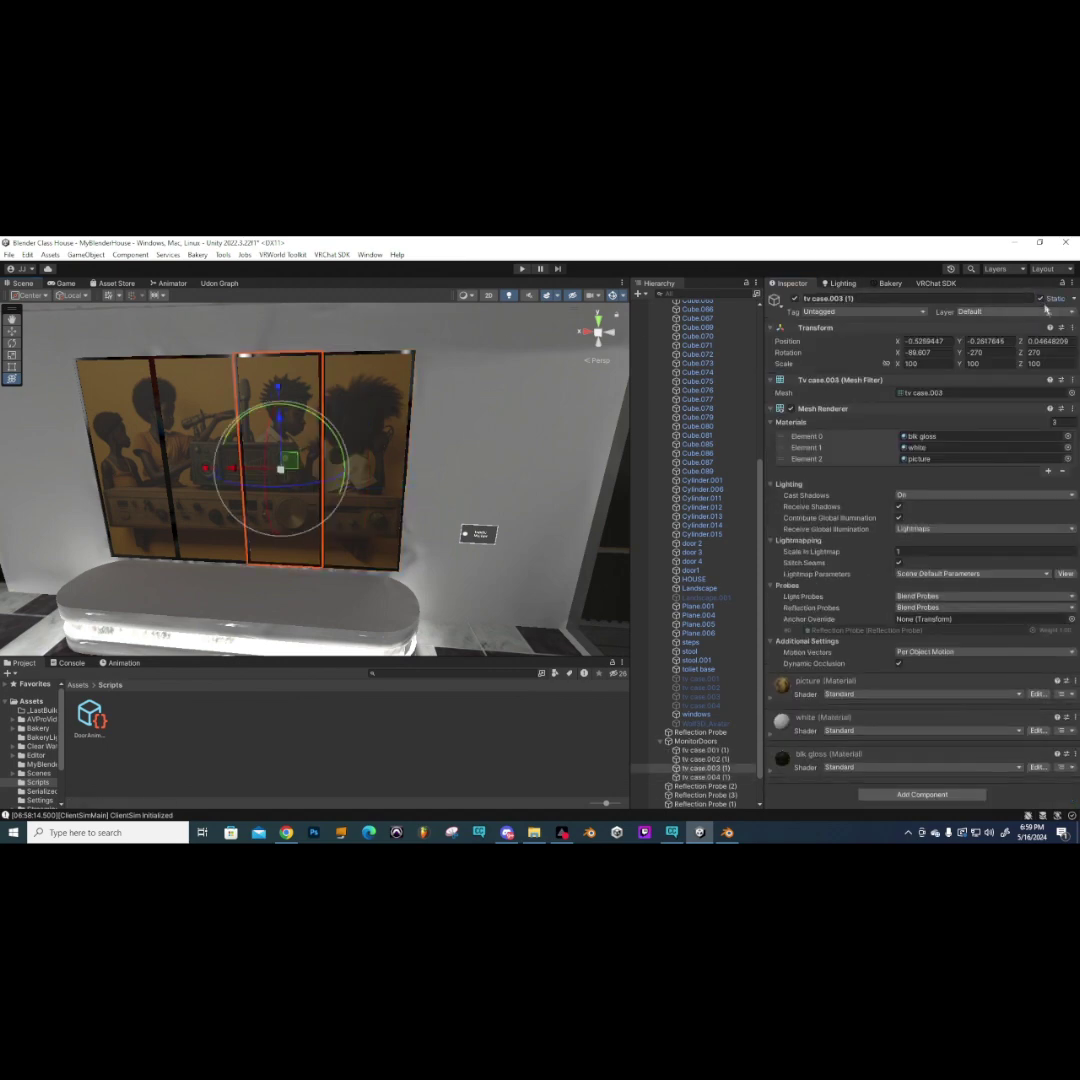
left_click(195, 383)
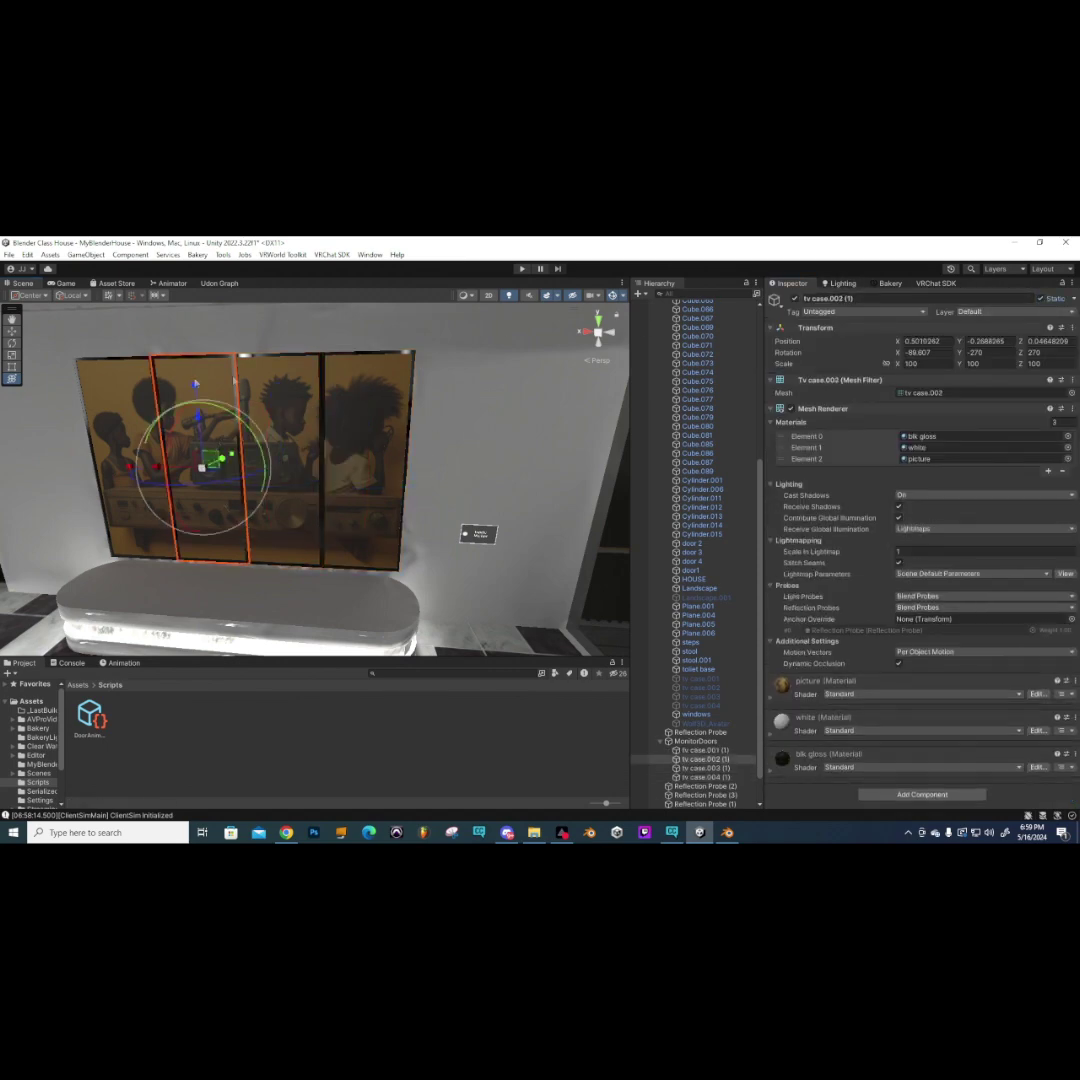
left_click(1040, 299)
left_click(128, 394)
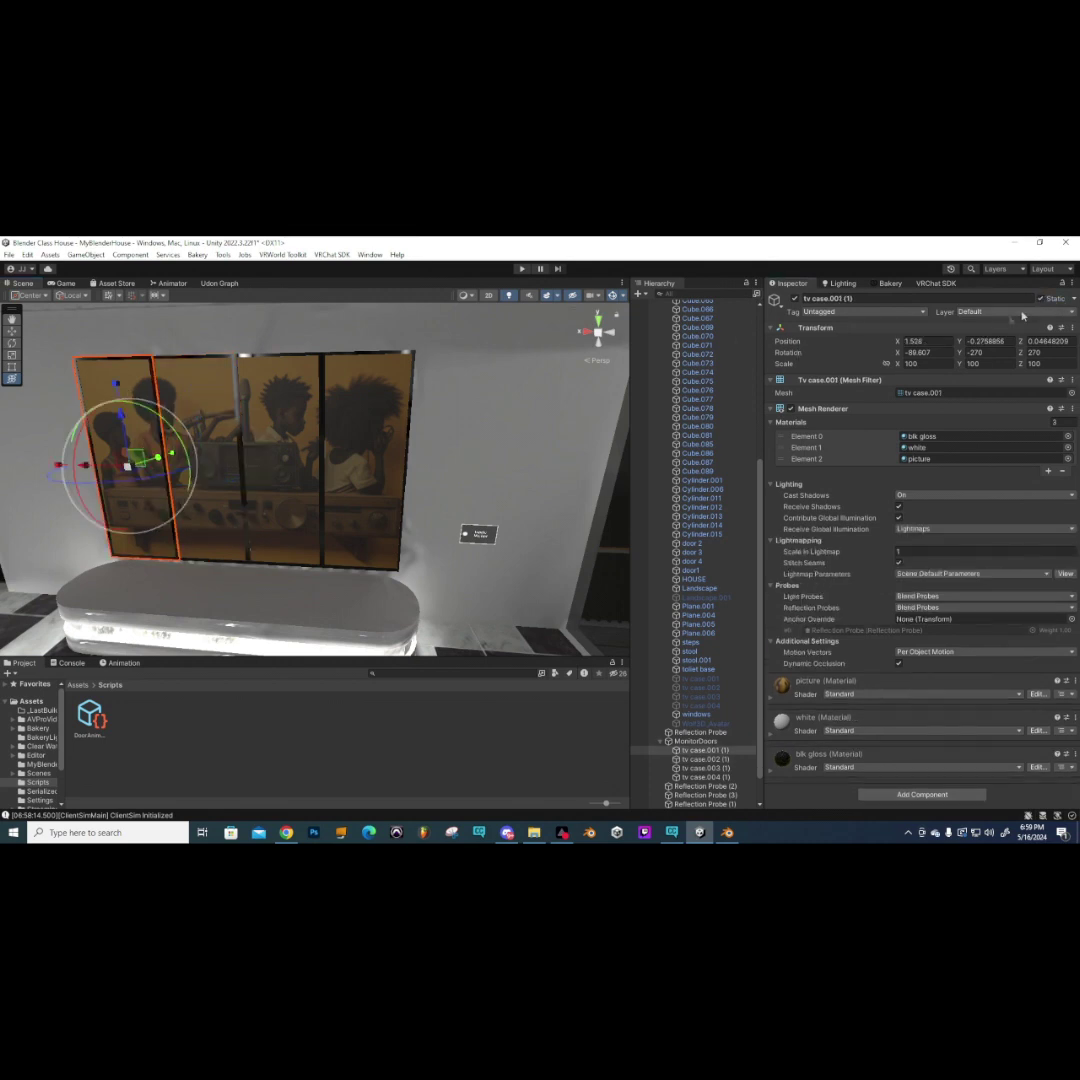
left_click(1041, 299)
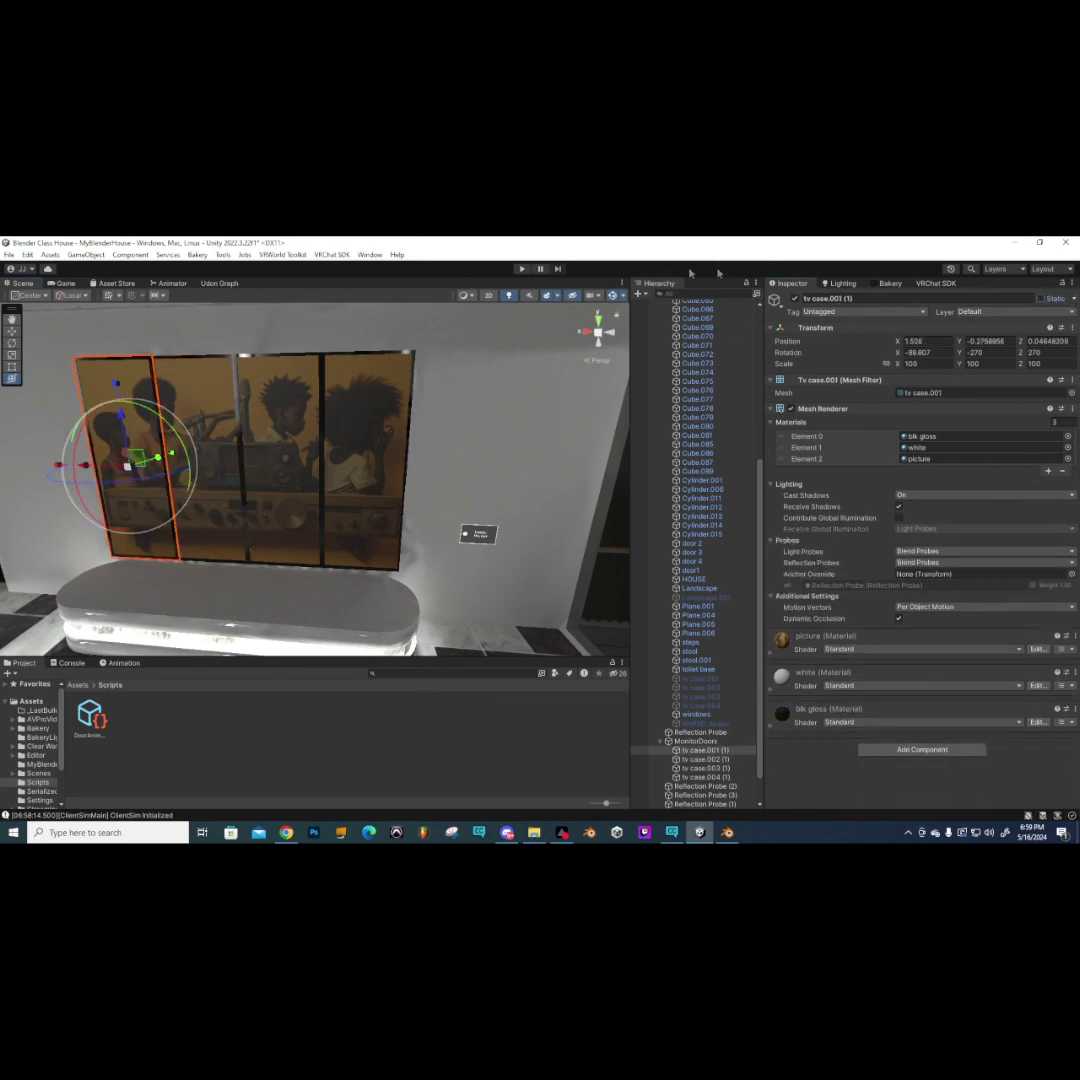
left_click(521, 269)
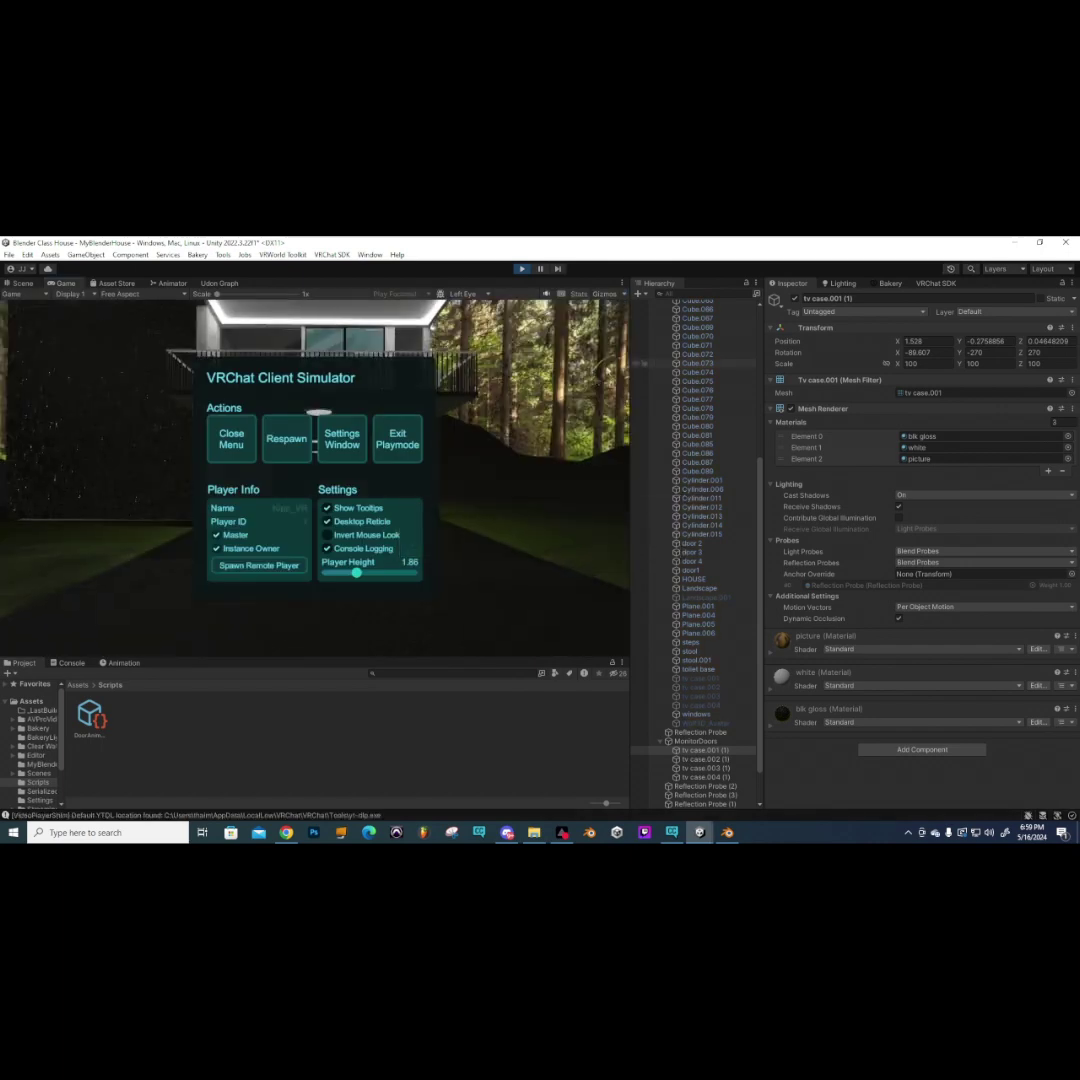
- Resume play and walk under the balcony, along the corridor and through the doorway to the staircase
left_click(224, 436)
key("w")
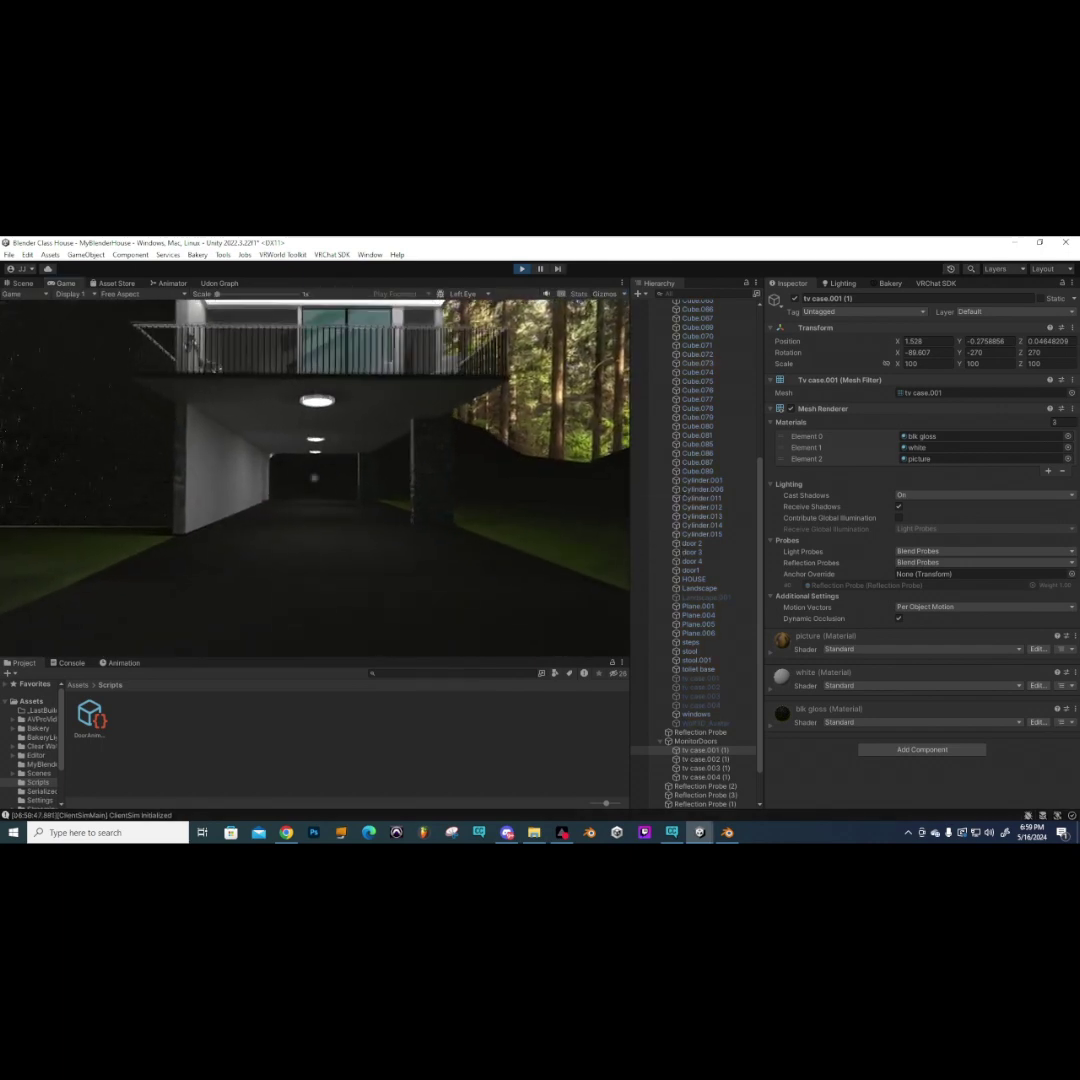
key("w")
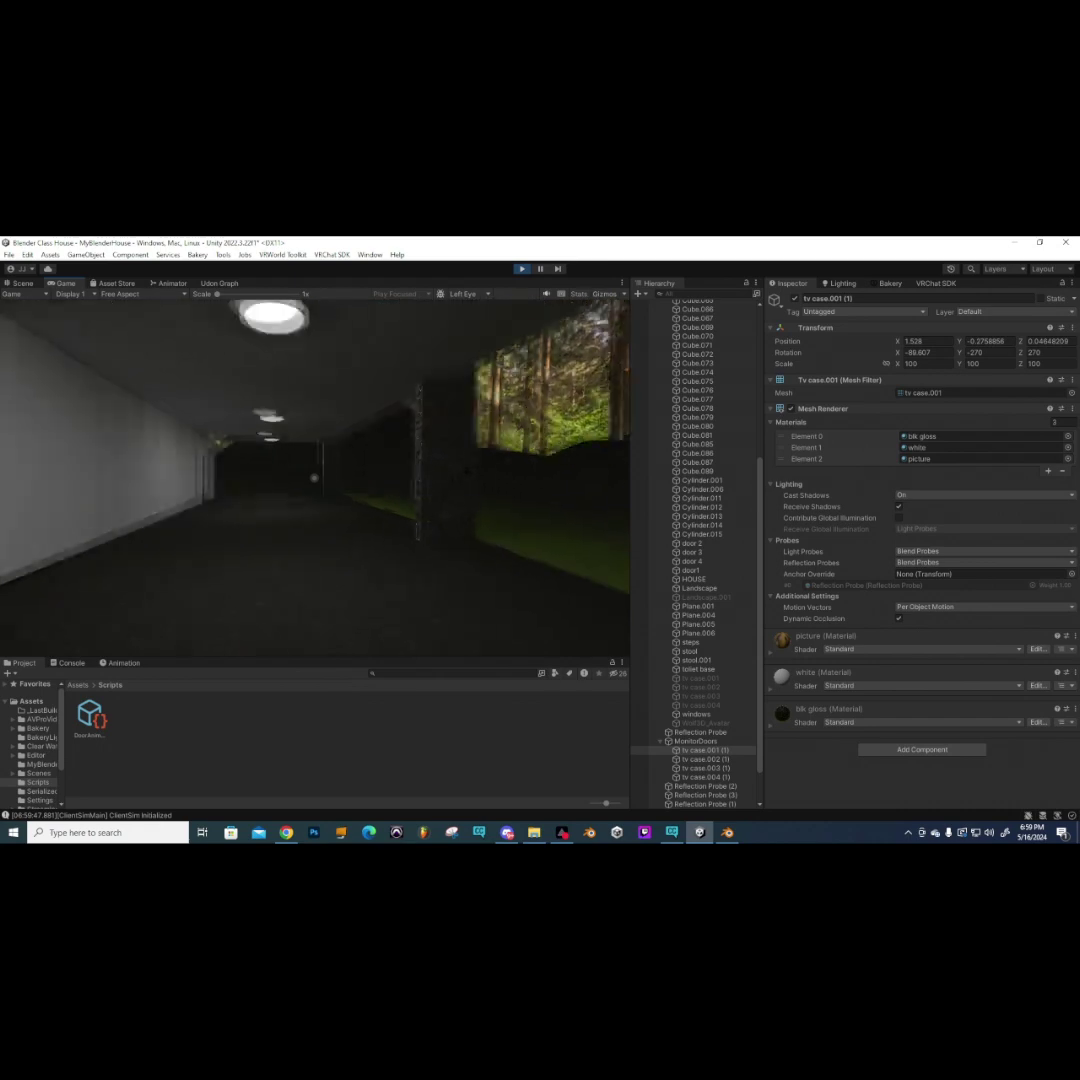
key("w")
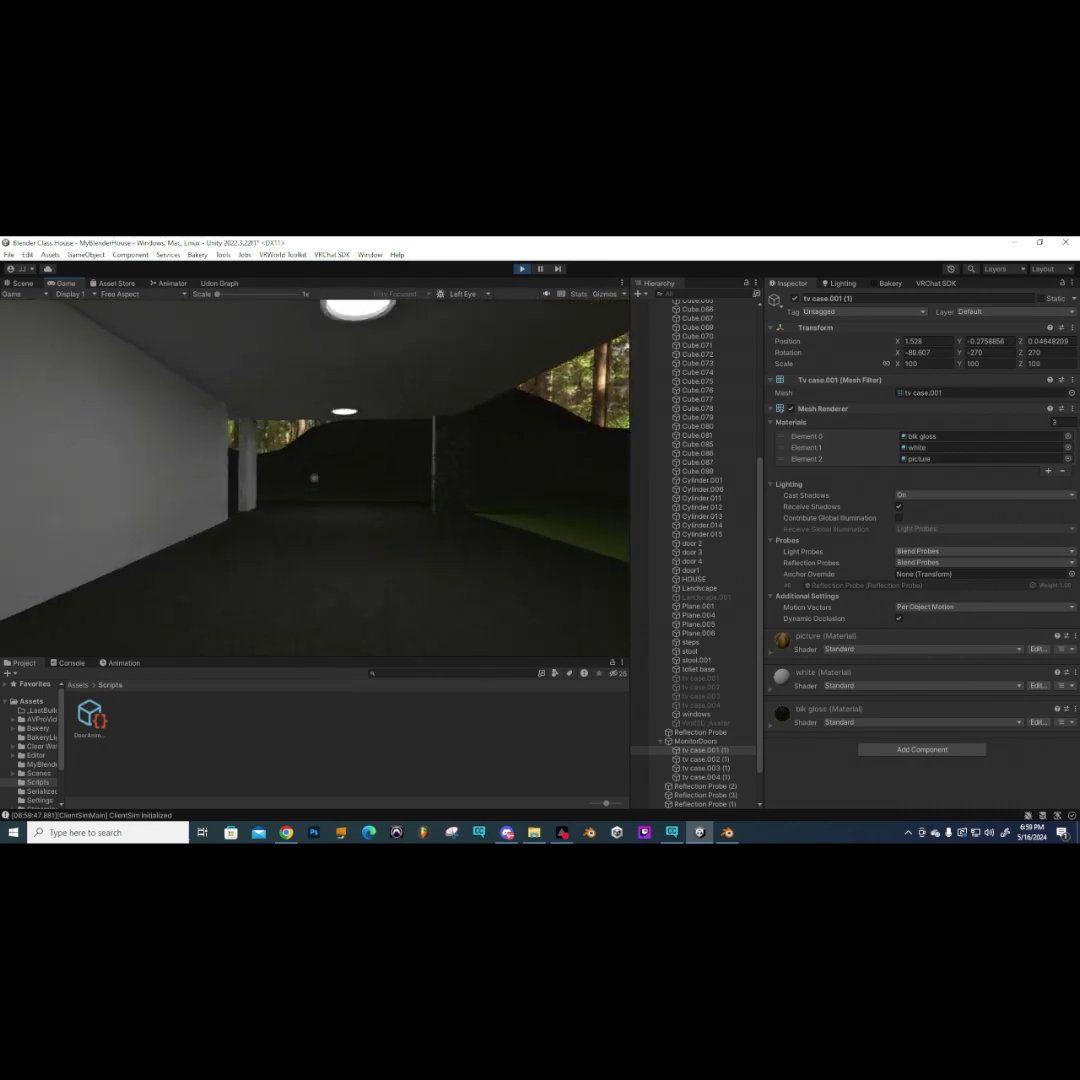
key("w")
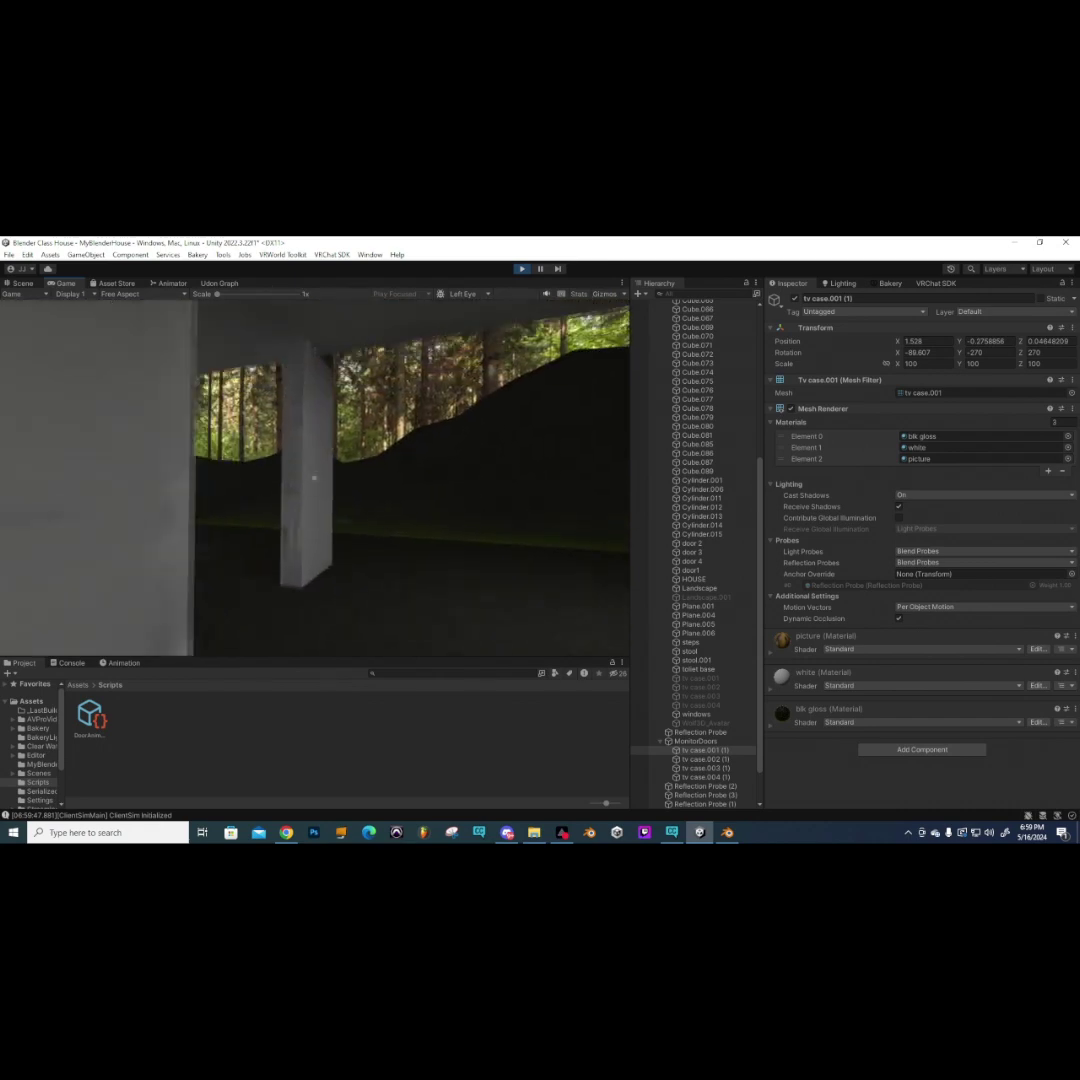
key("w")
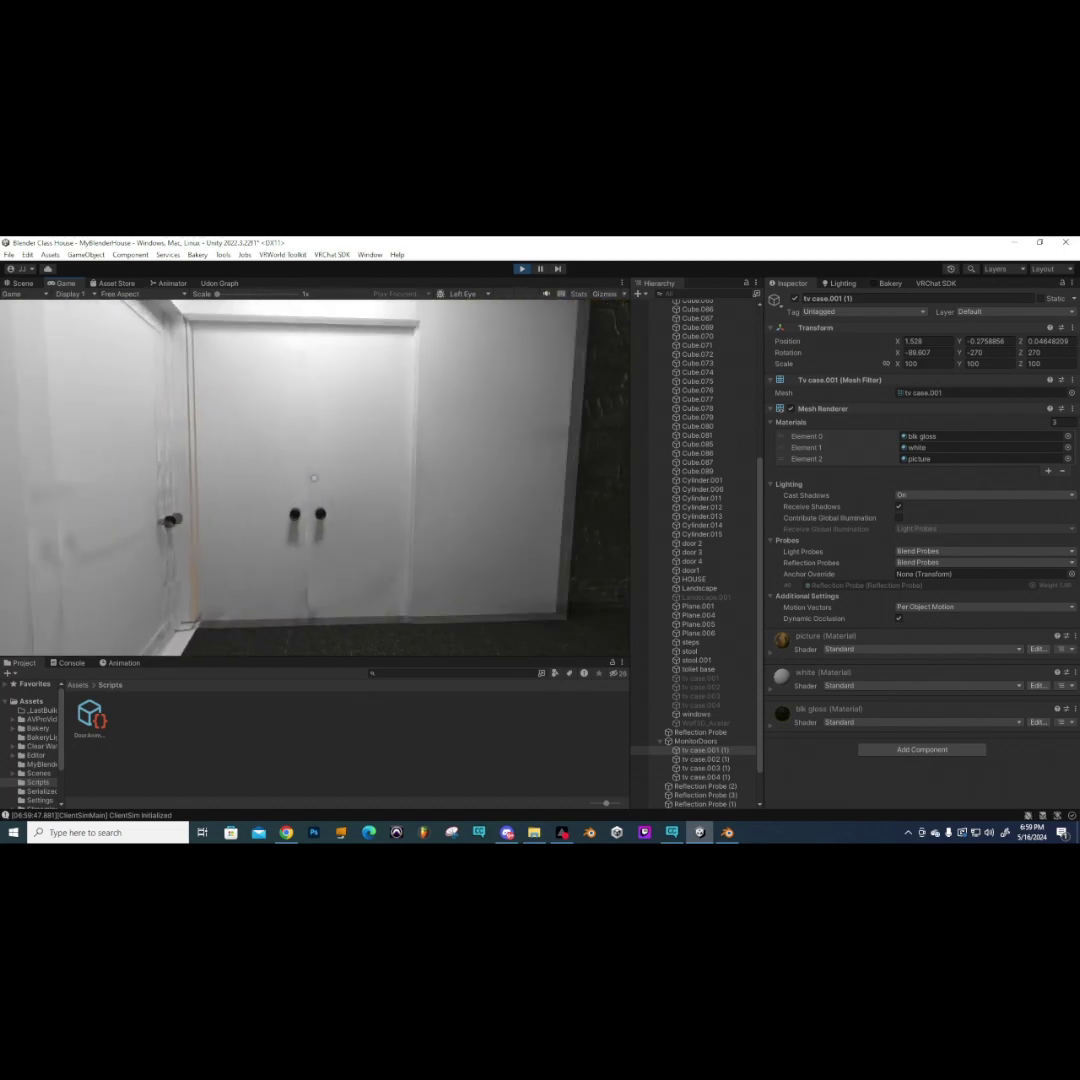
key("w")
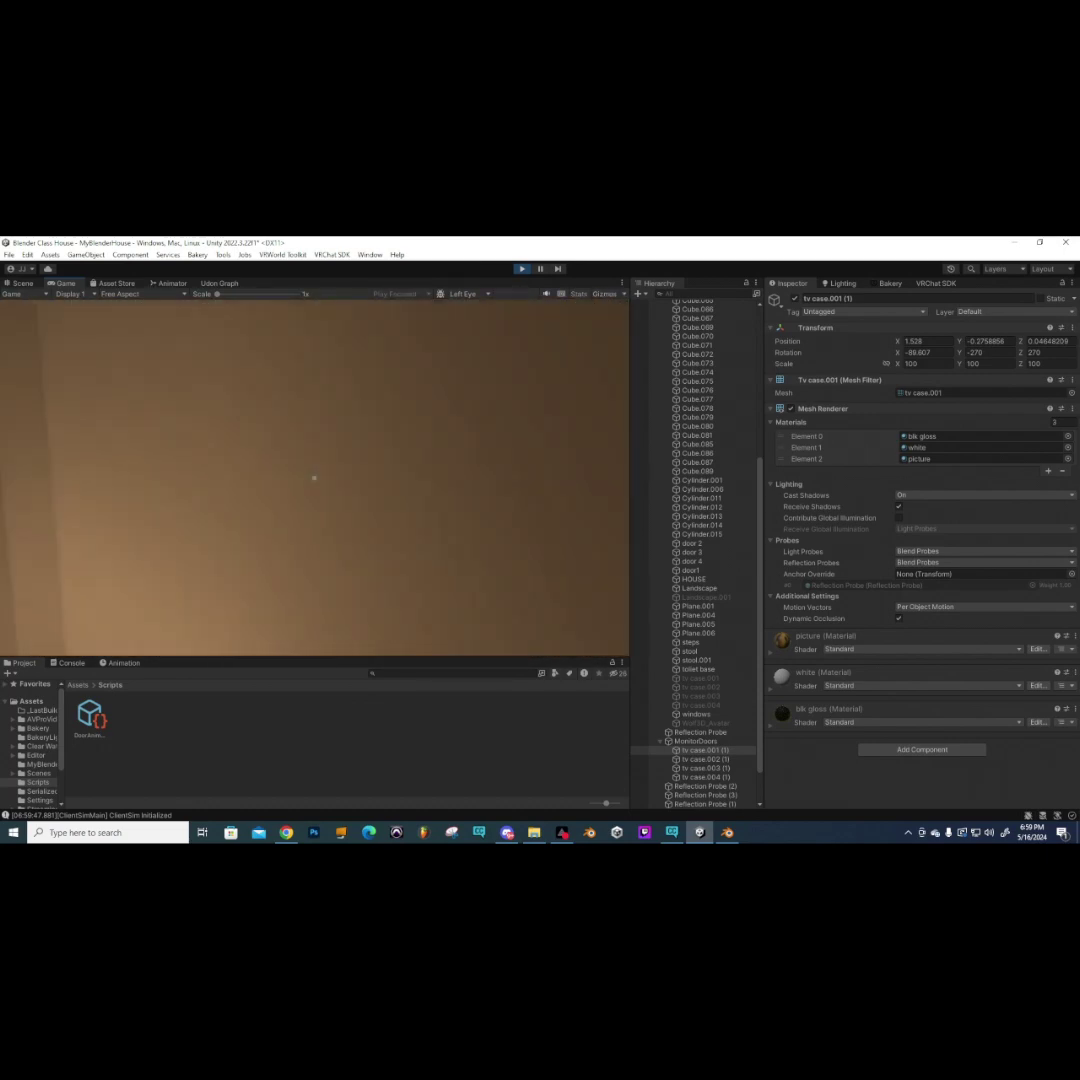
- Climb upstairs to the living room, trigger Toggle Monitor to slide the TV panels open, and reopen the ClientSim menu
key("w")
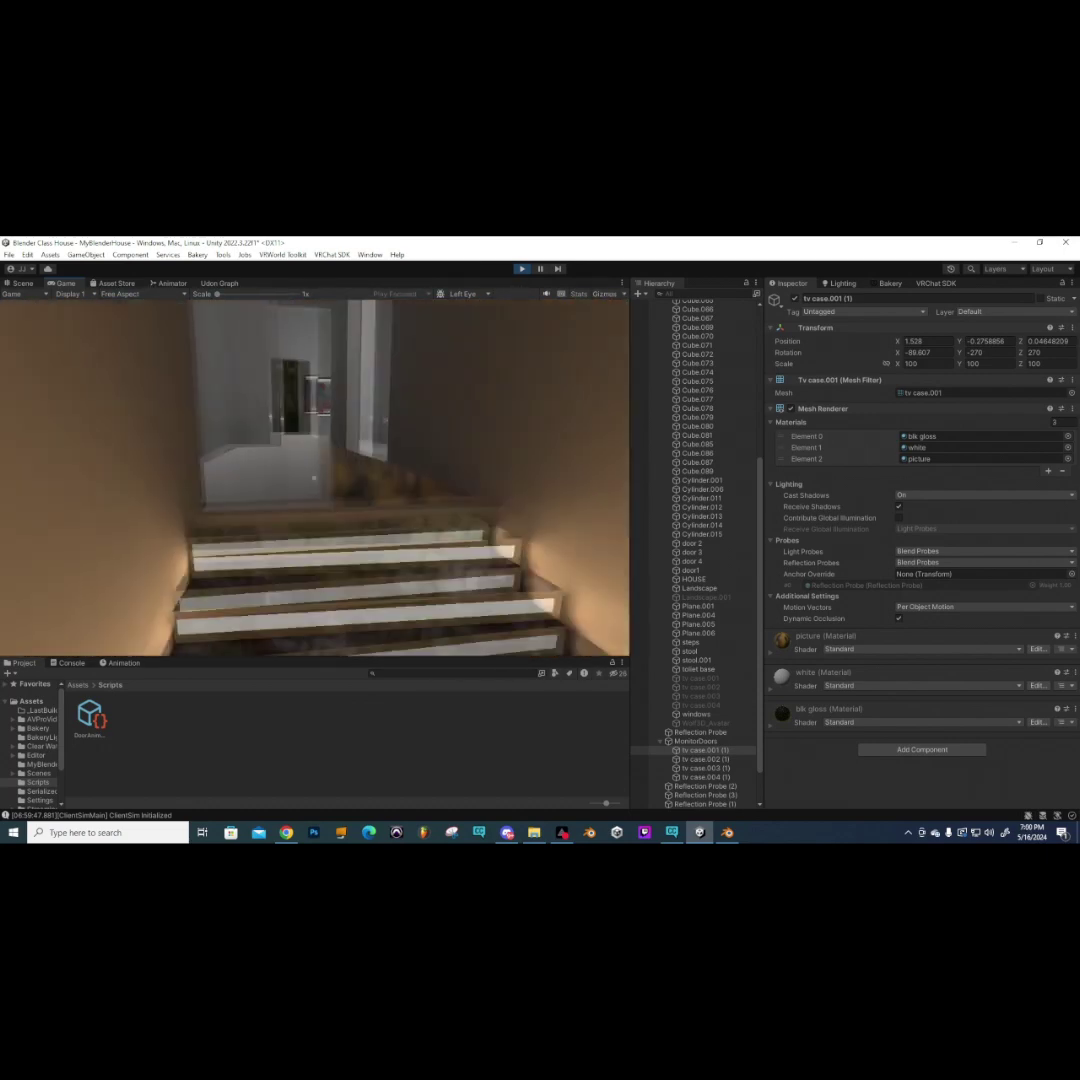
key("w")
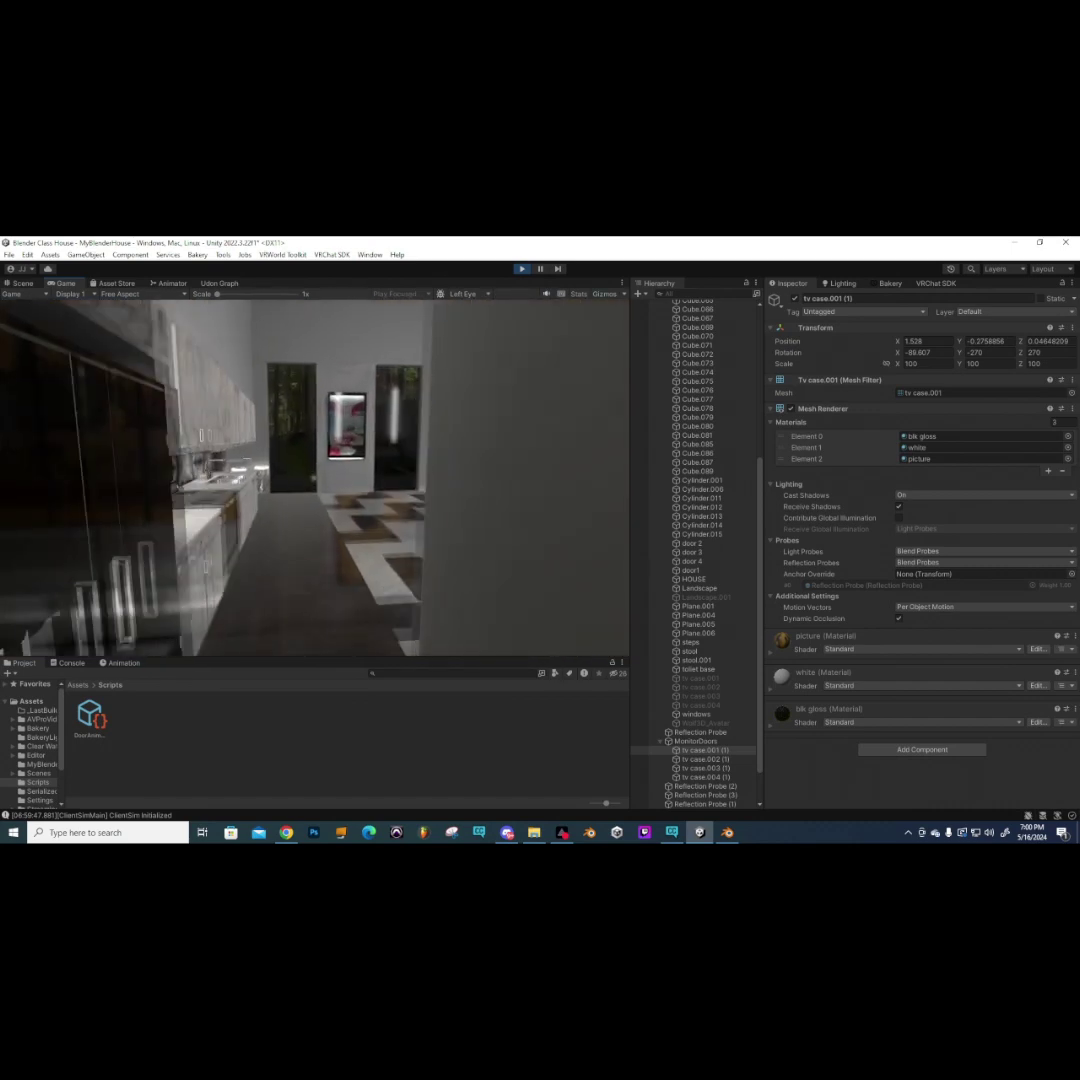
key("w")
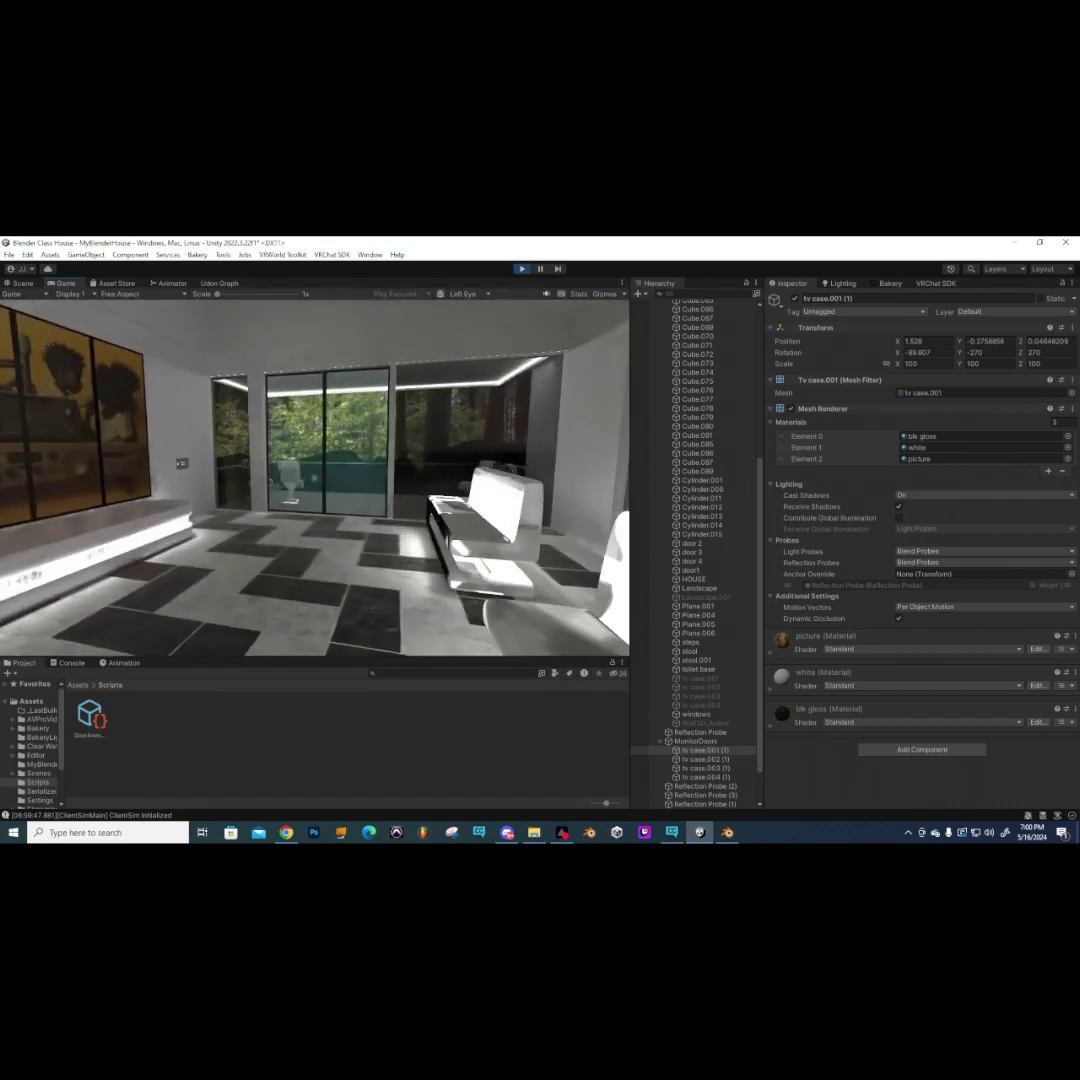
key("w")
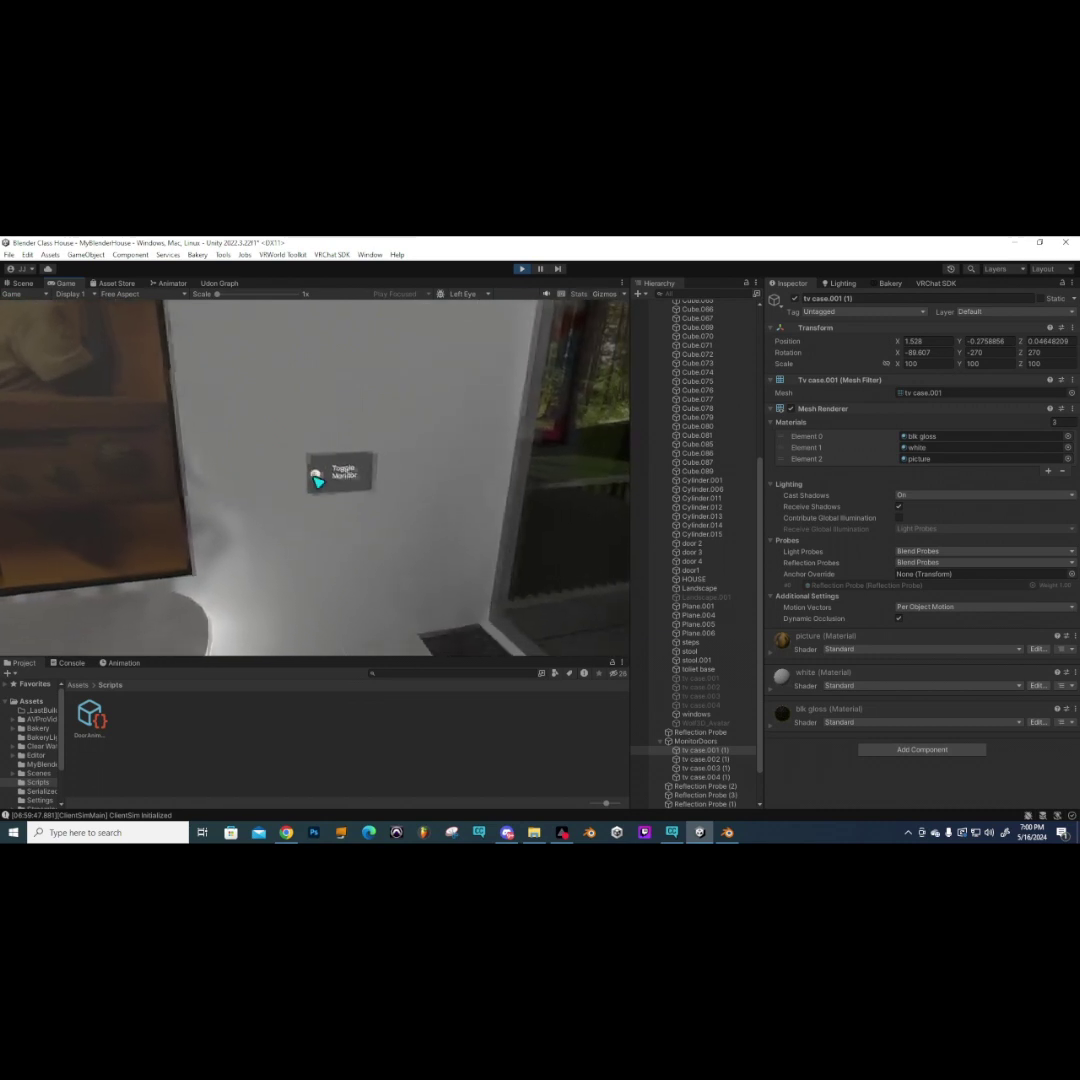
left_click(314, 478)
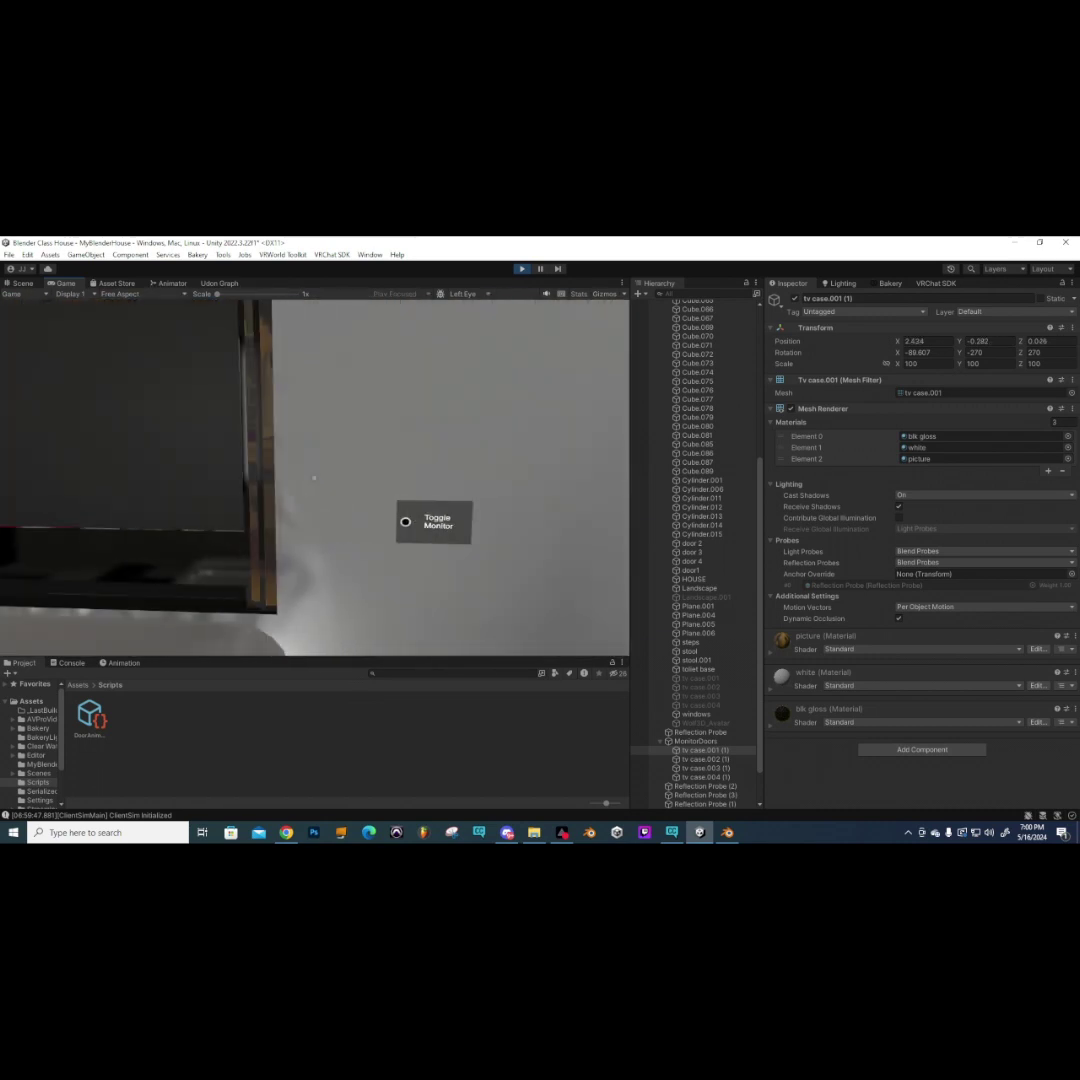
key("Escape")
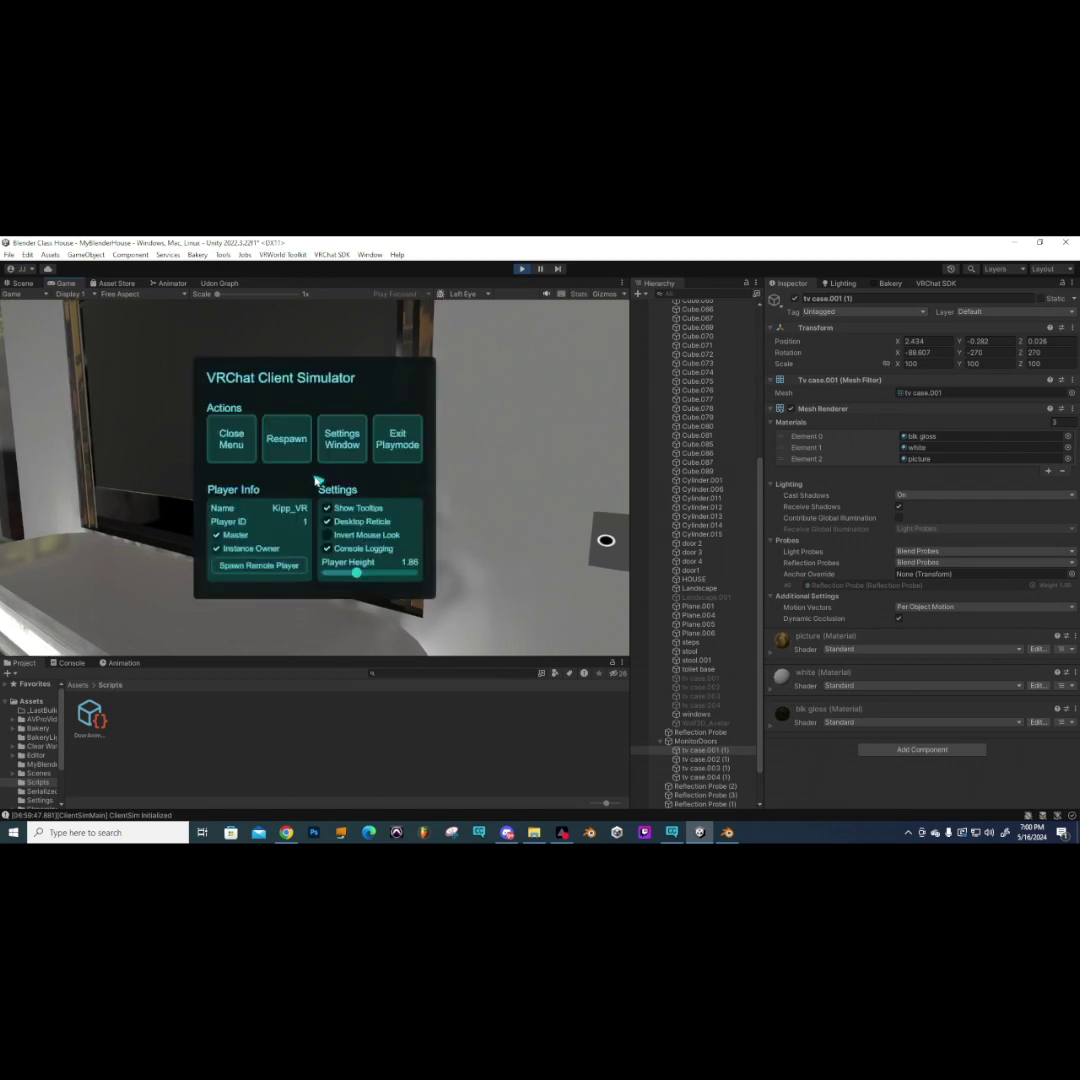
- Check that the MonitorDoors animator's Monitor Open and Monitor Closed states both use speed 0.1, then view the TV in the Scene
left_click(172, 283)
scroll(400, 441, "down", 3)
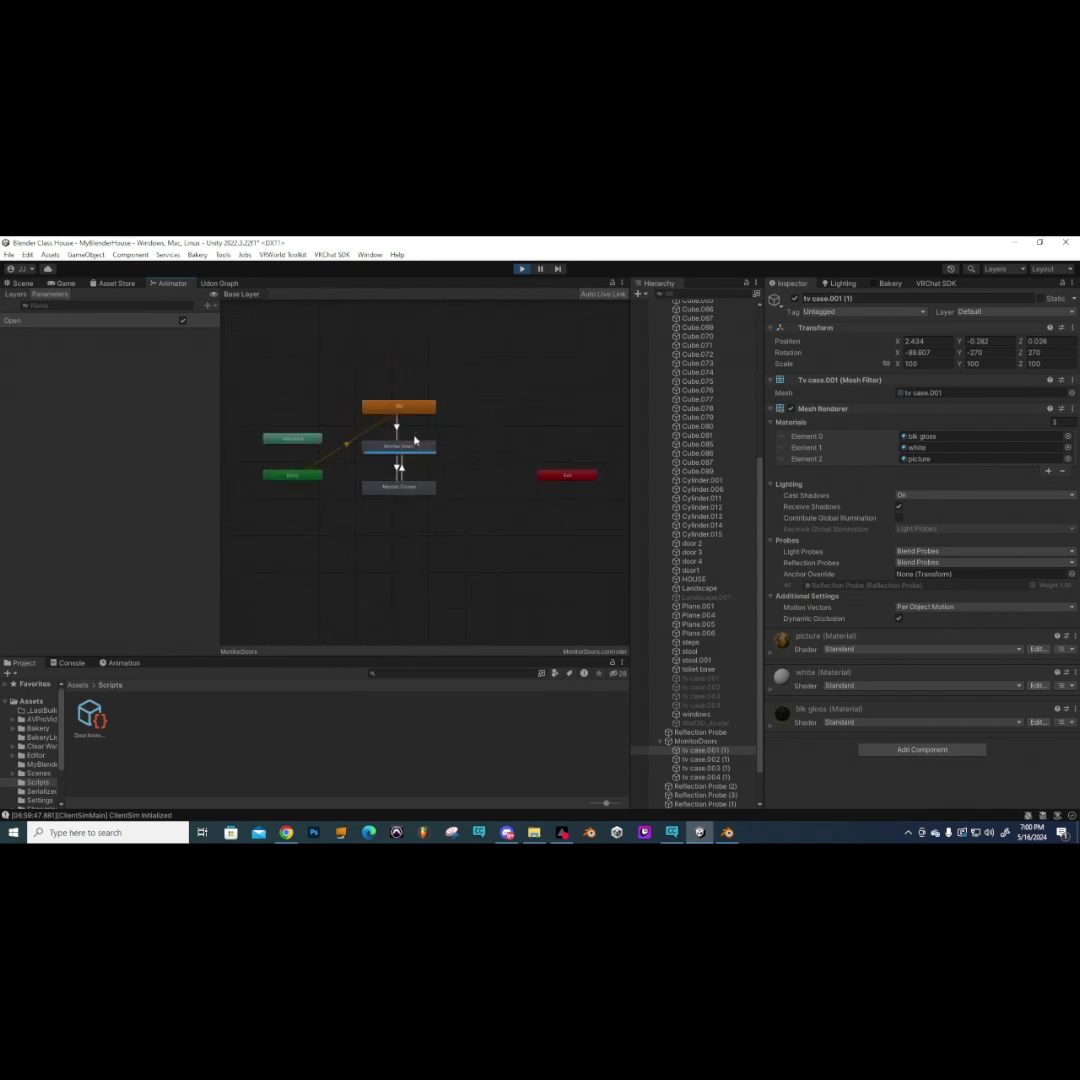
left_click(415, 446)
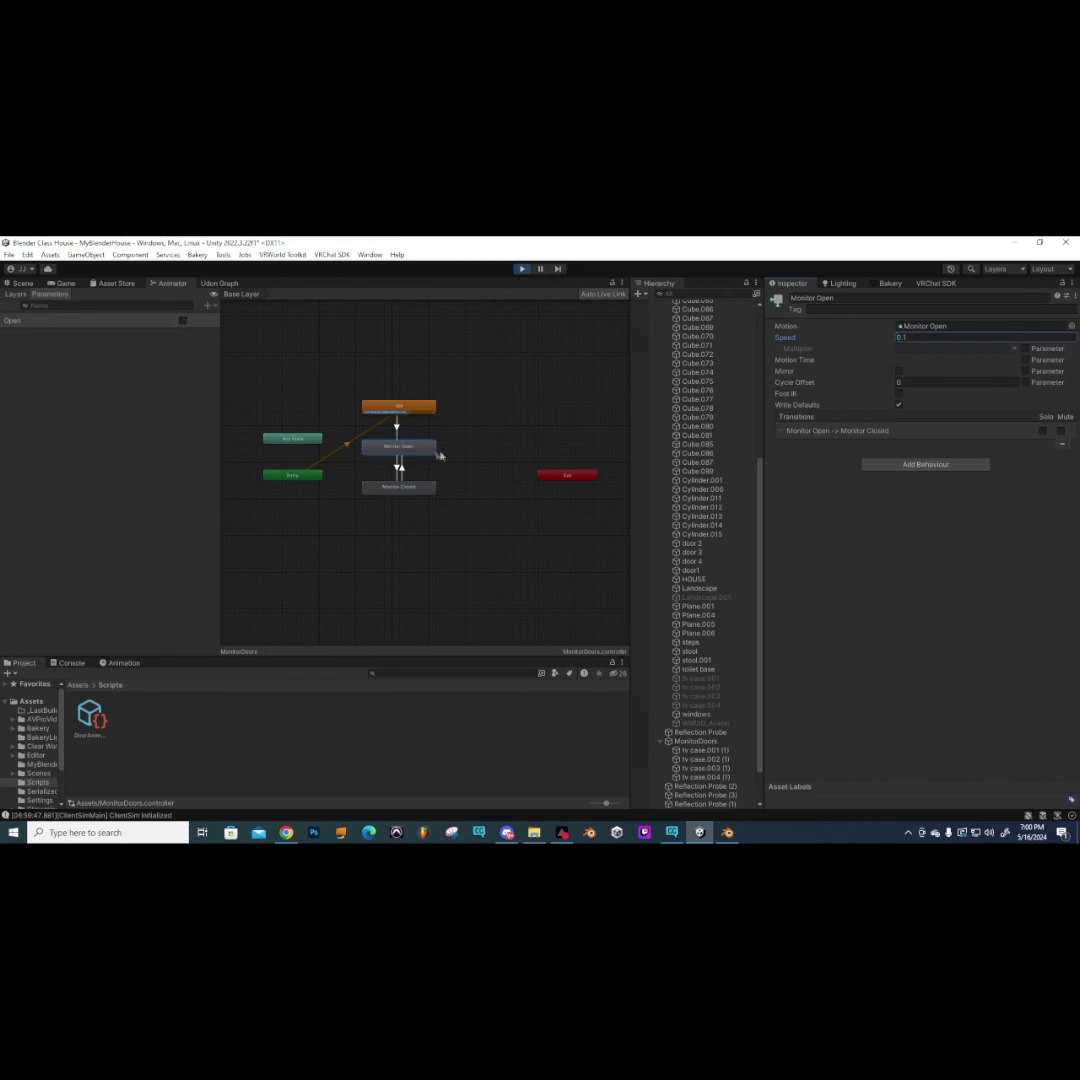
left_click(411, 490)
left_click(22, 284)
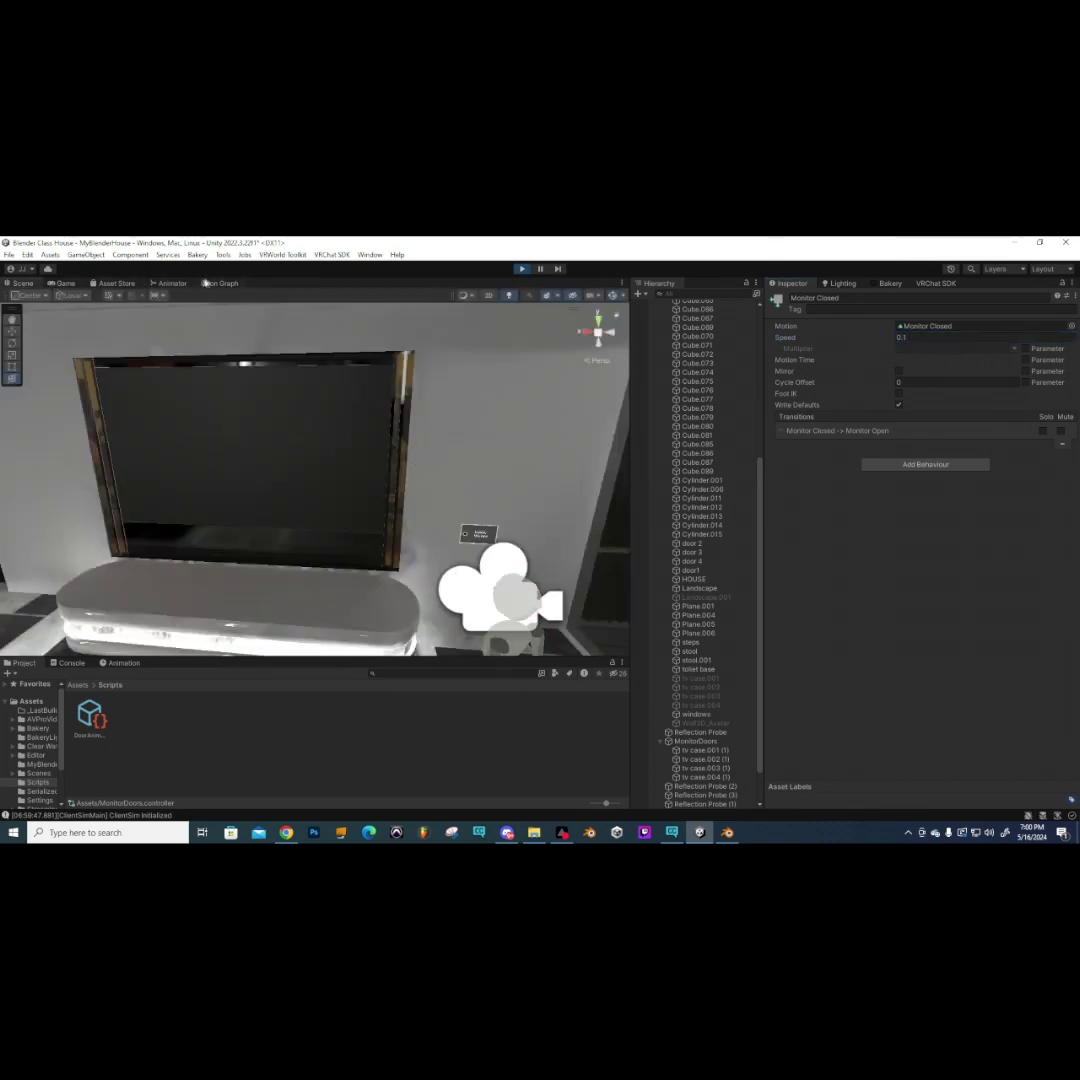
- Trigger Toggle Monitor once more in the Game view, then exit Play mode and start a new Play session
left_click(70, 285)
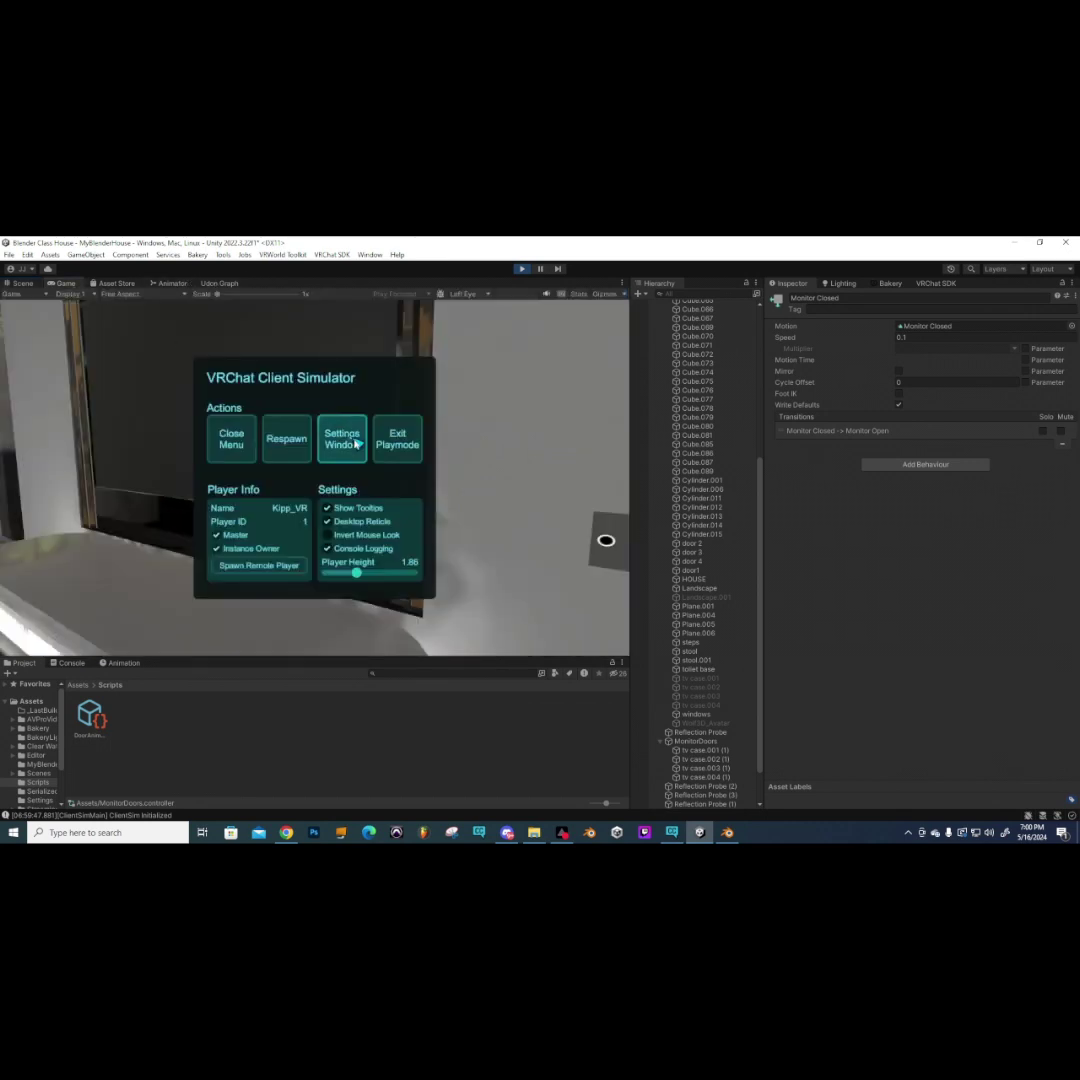
left_click(236, 440)
left_click(314, 478)
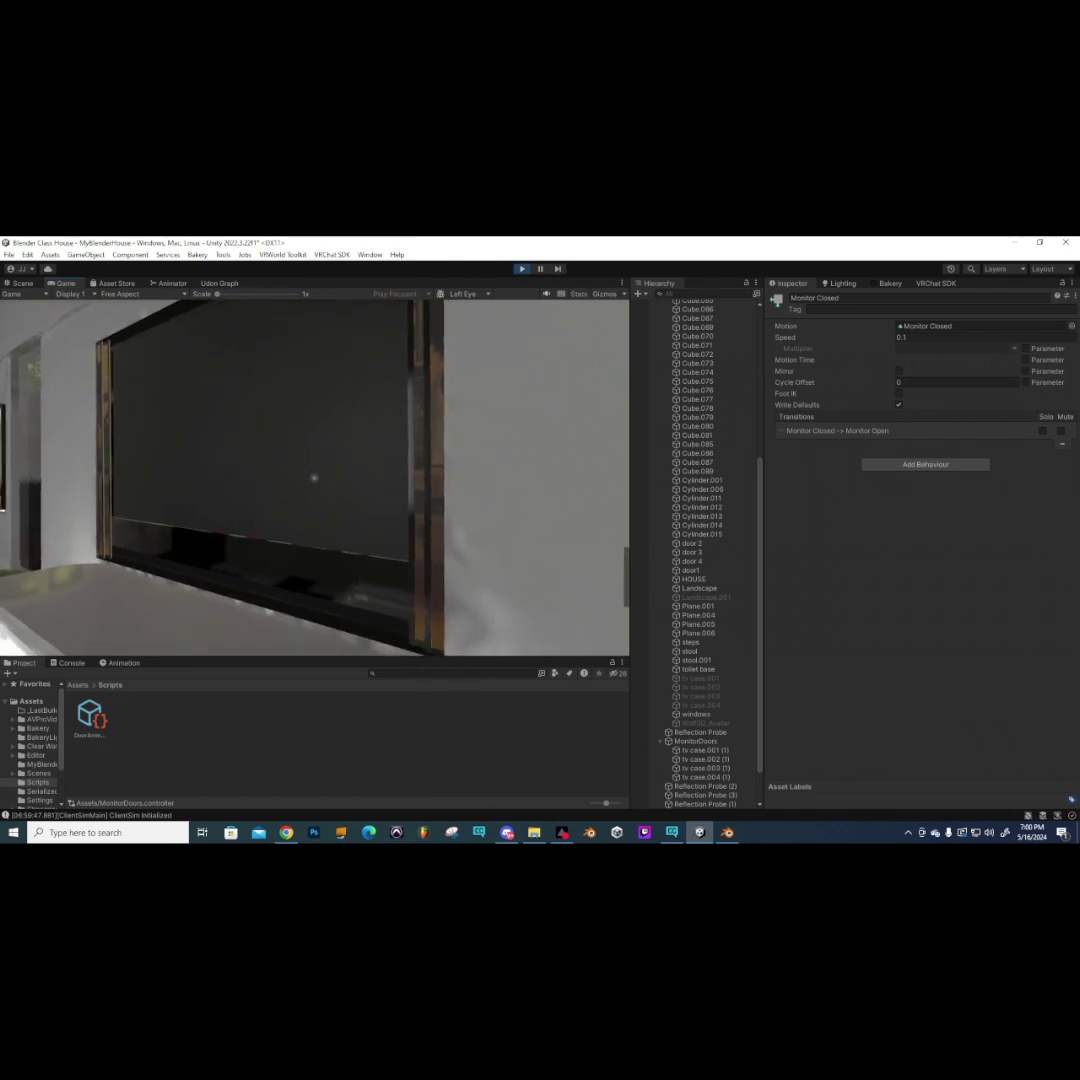
key("Escape")
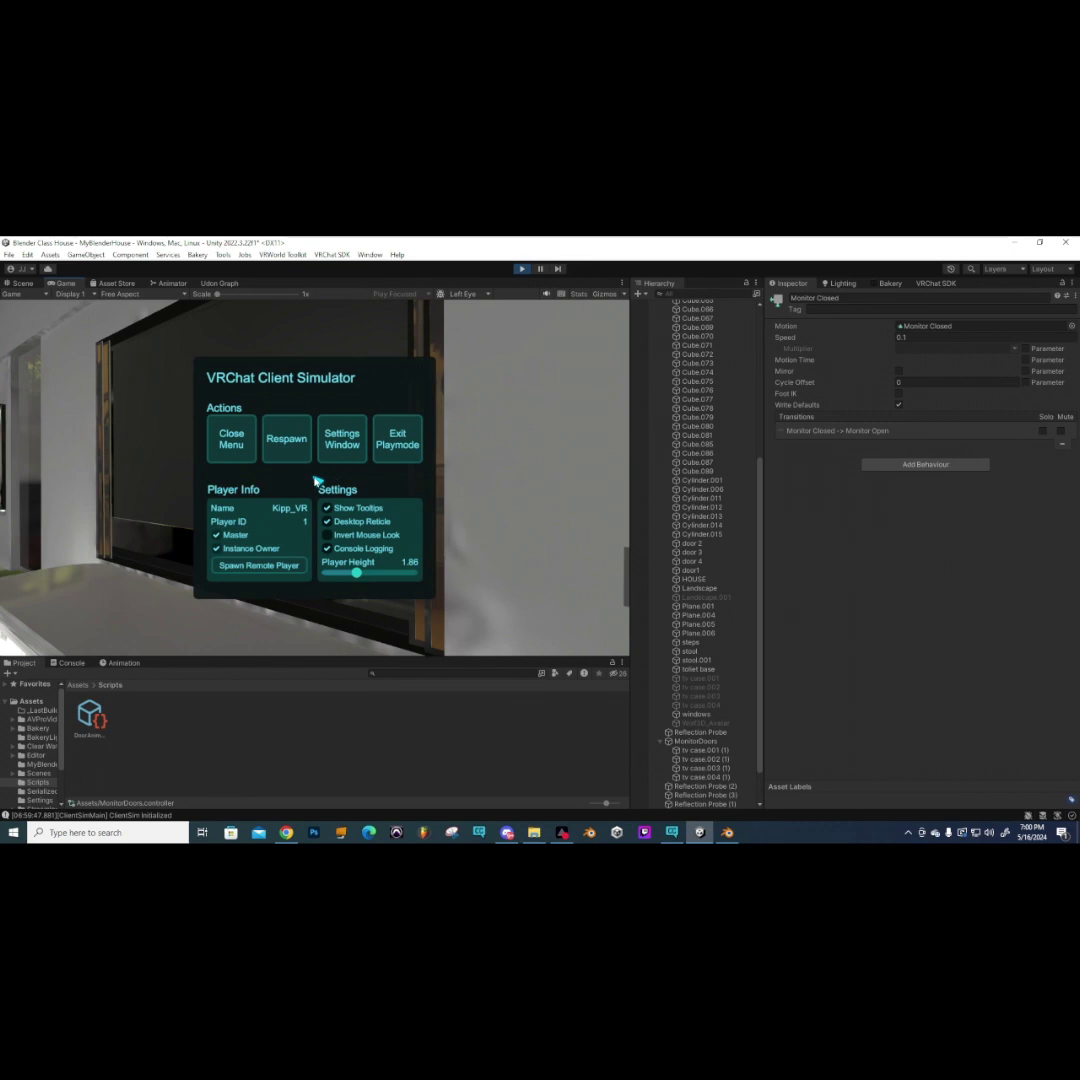
left_click(405, 451)
left_click(520, 269)
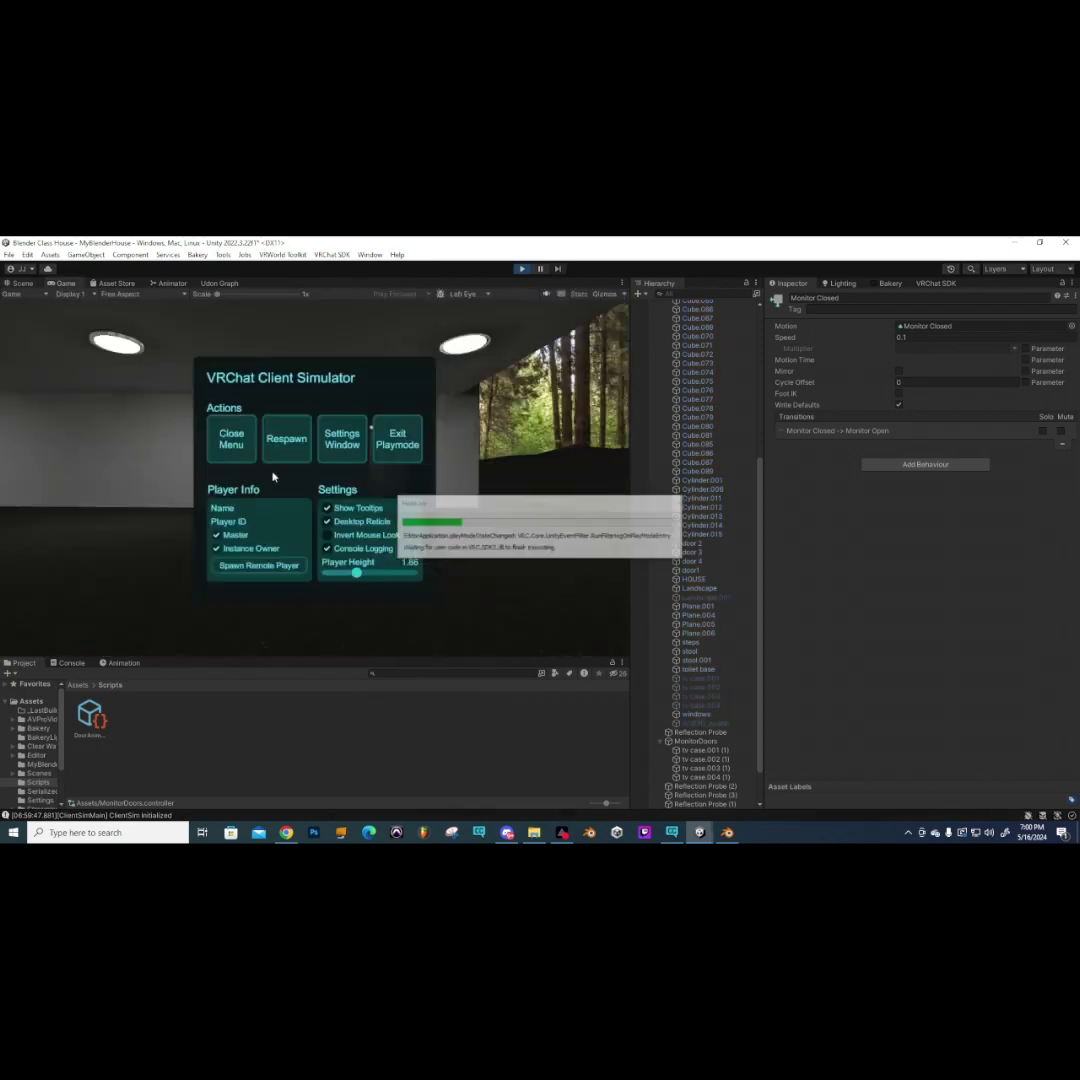
- Resume play and walk under the overhang, past the column and through the entrance door
left_click(231, 439)
key("w")
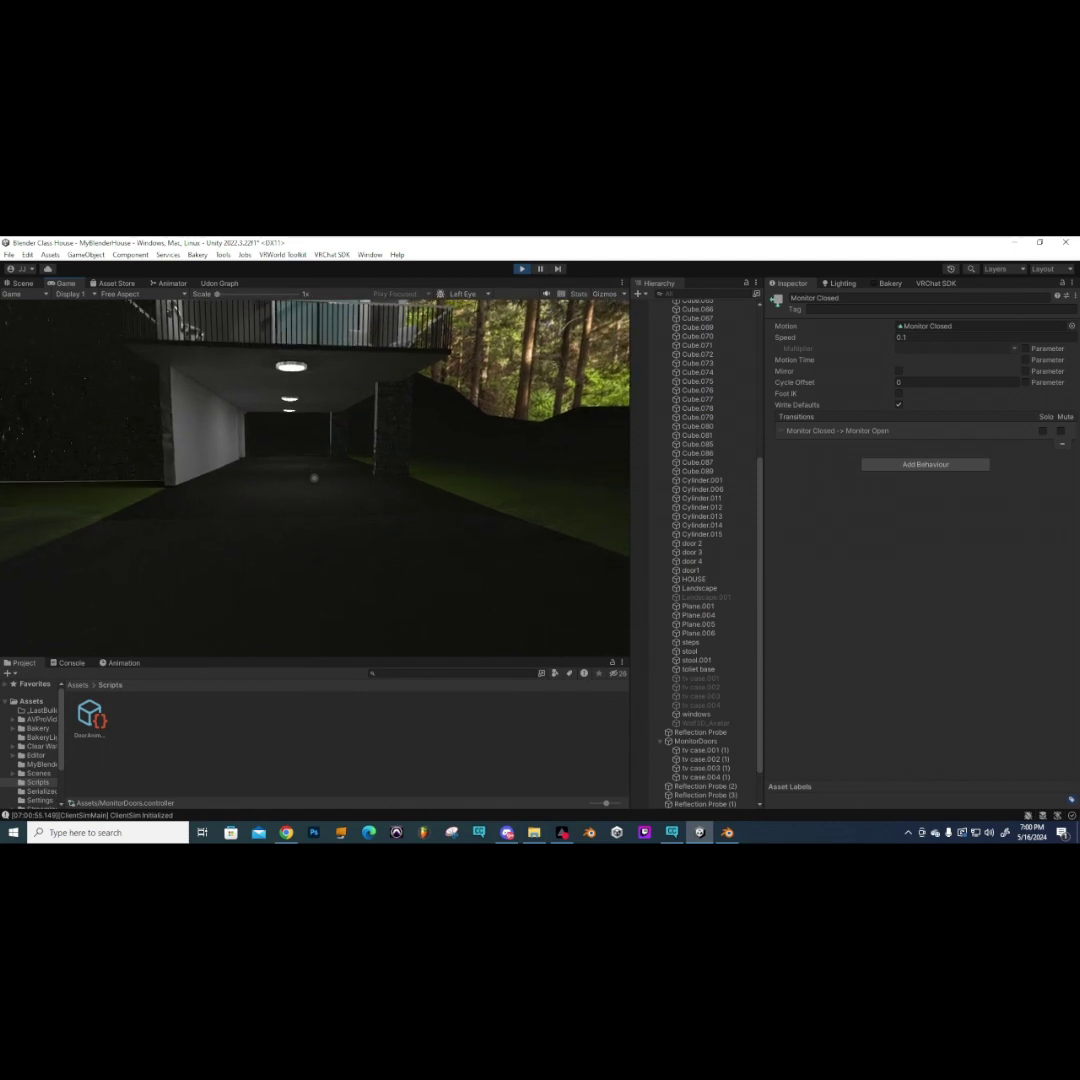
key("w")
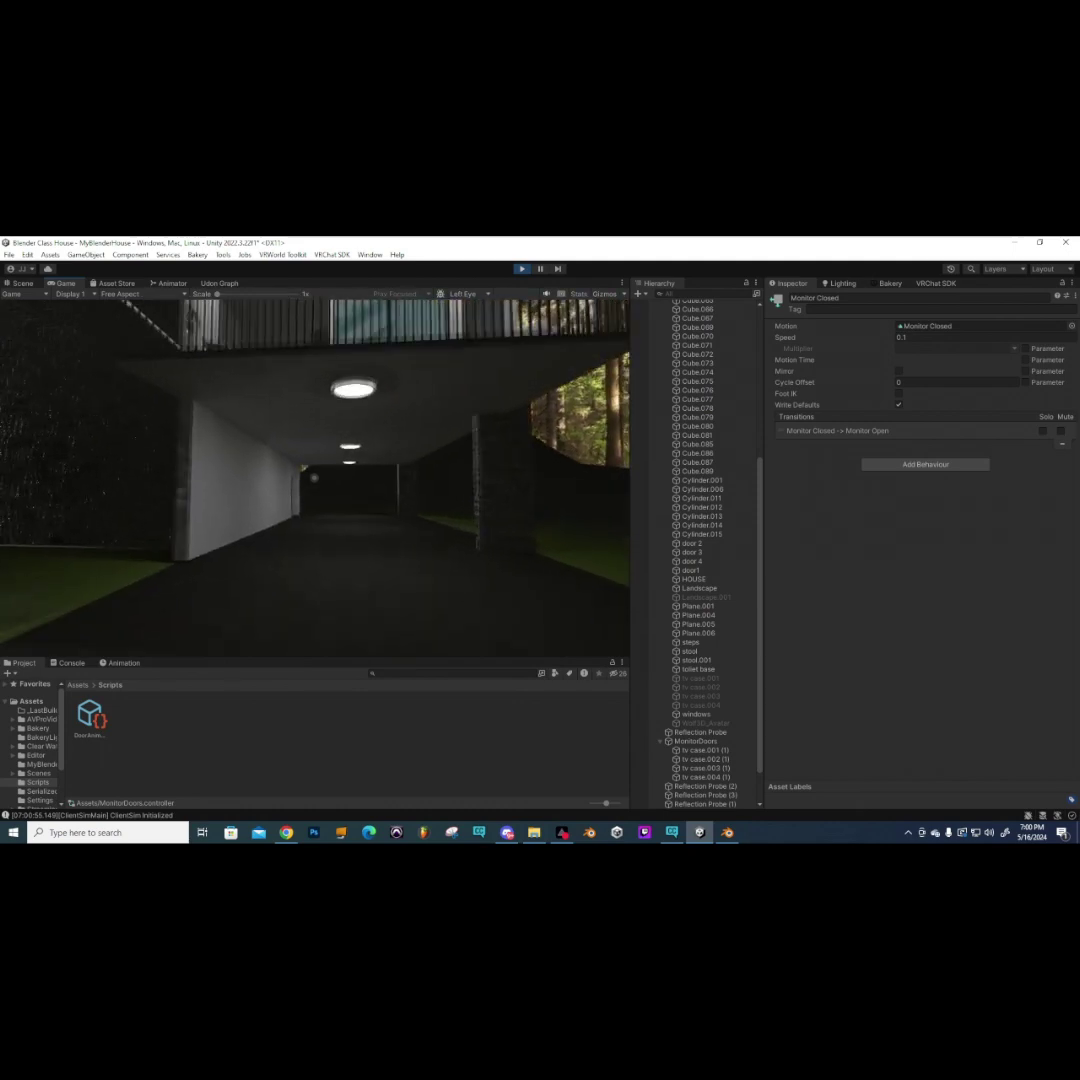
key("w")
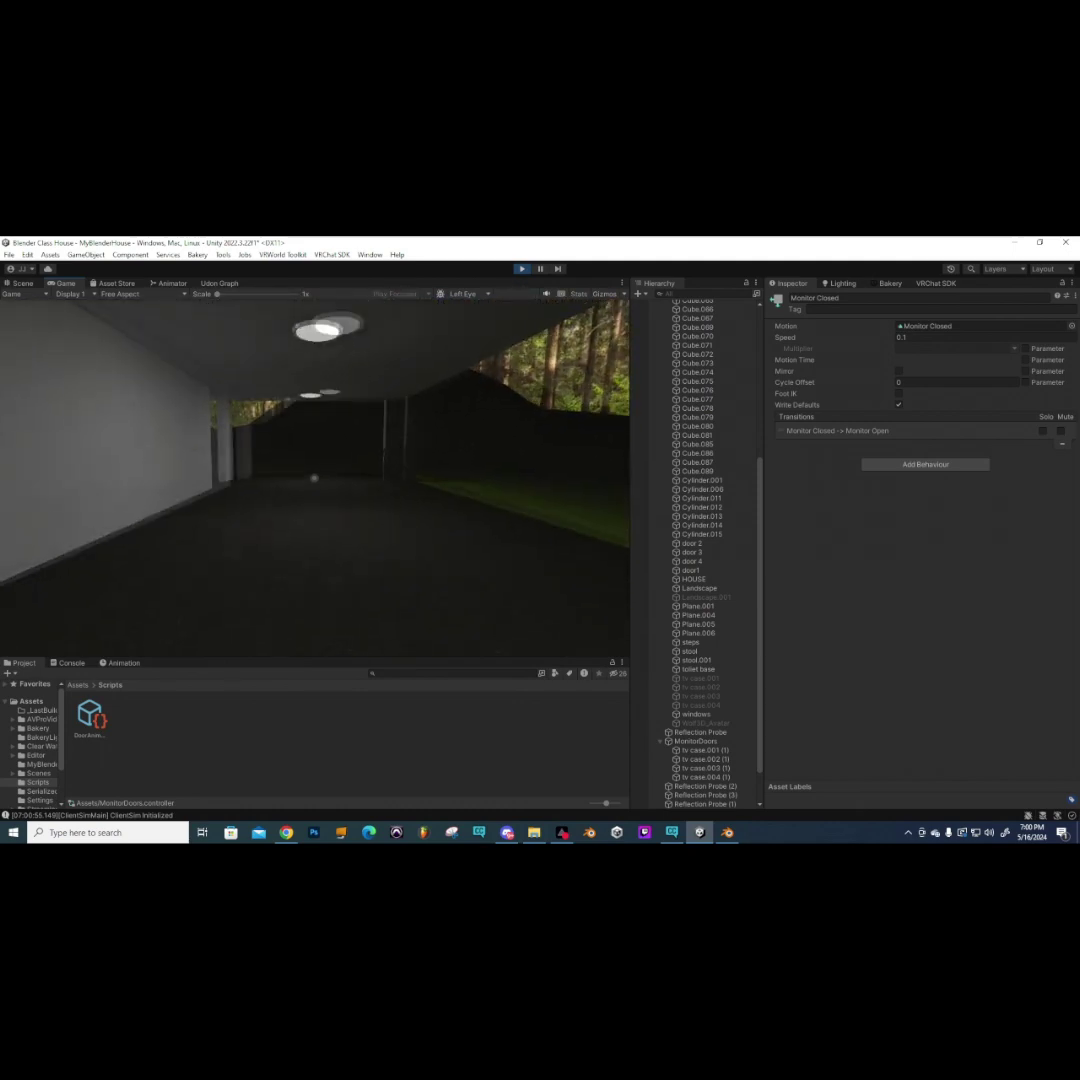
key("w")
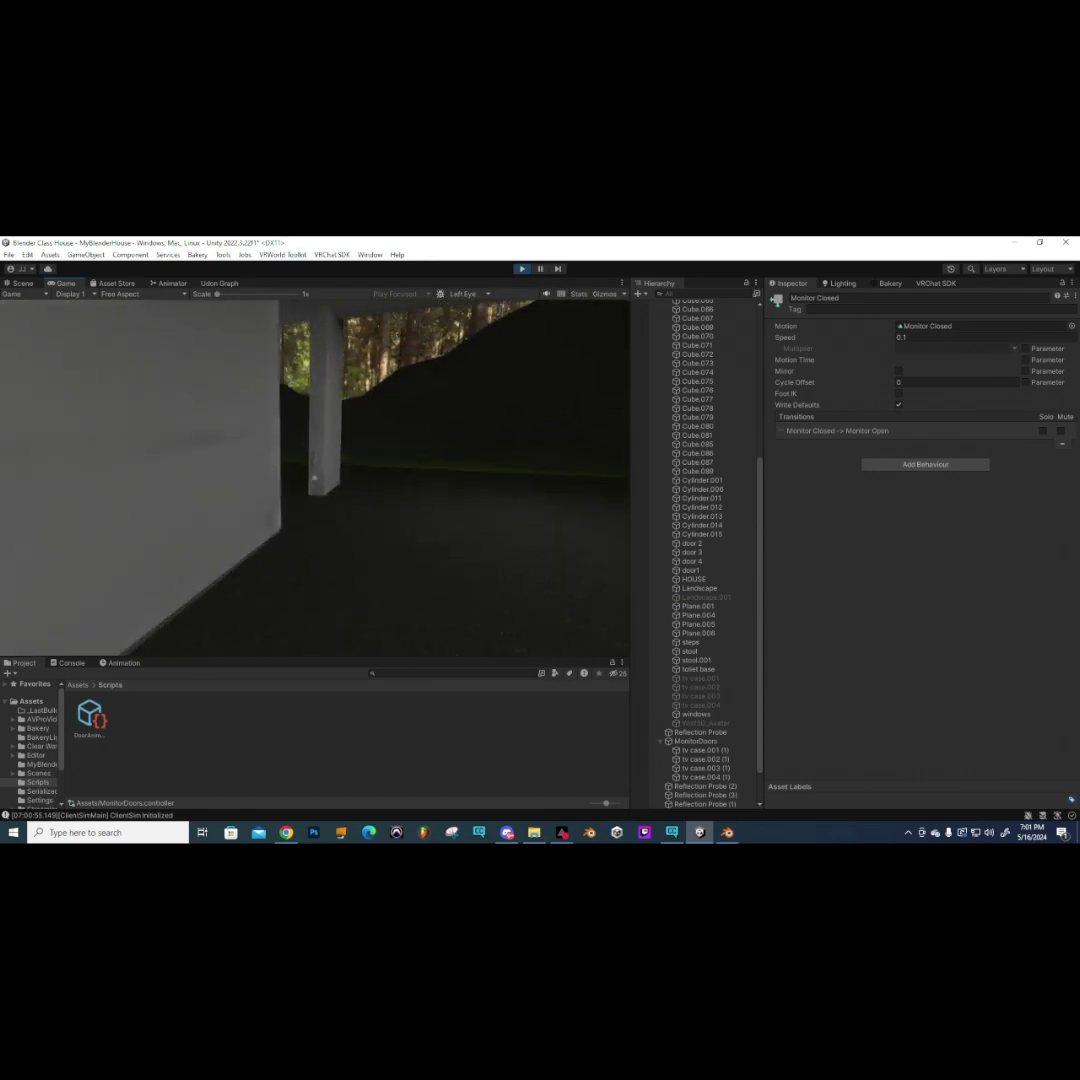
key("w")
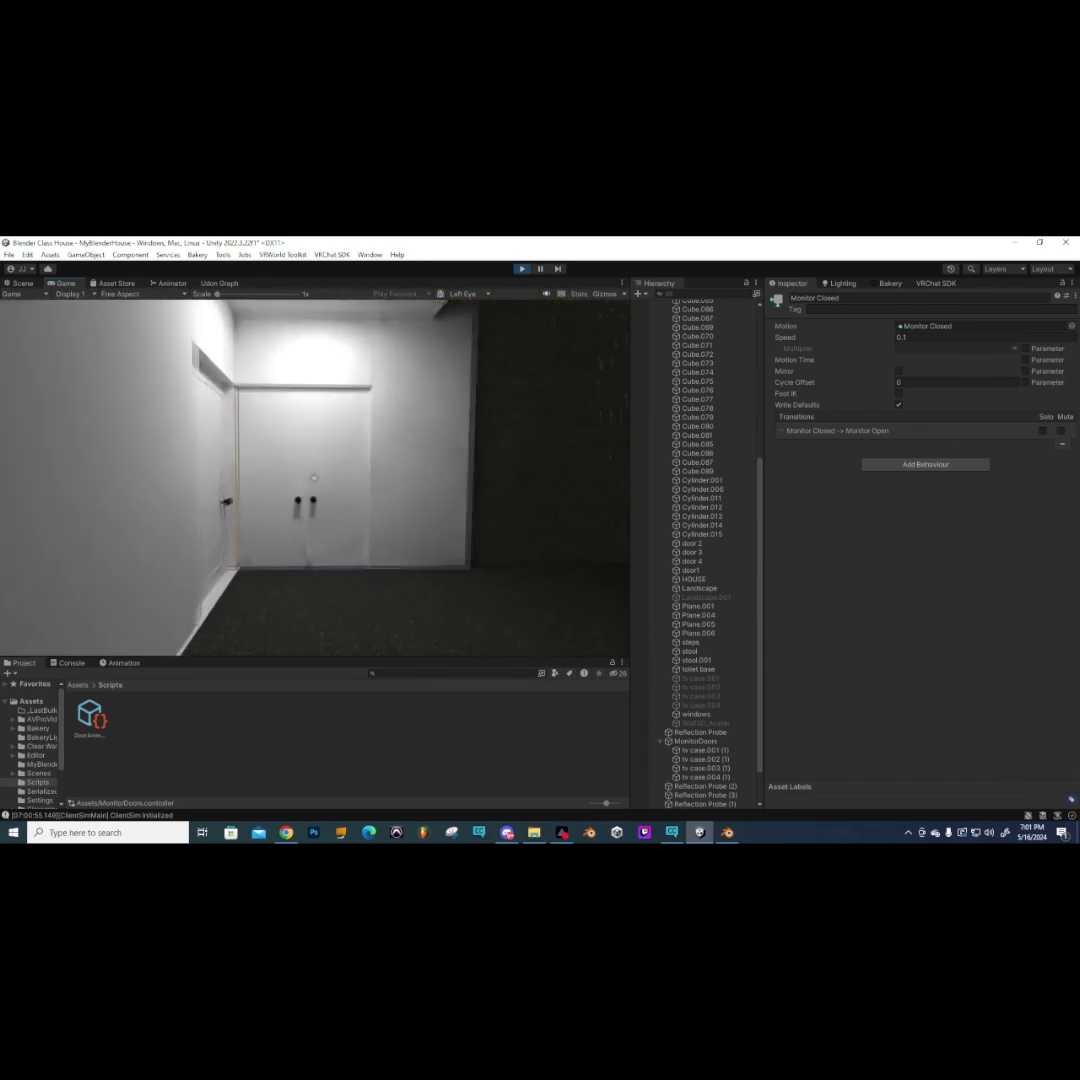
- Climb the staircase to the living room and trigger Toggle Monitor to move the TV panels
key("w")
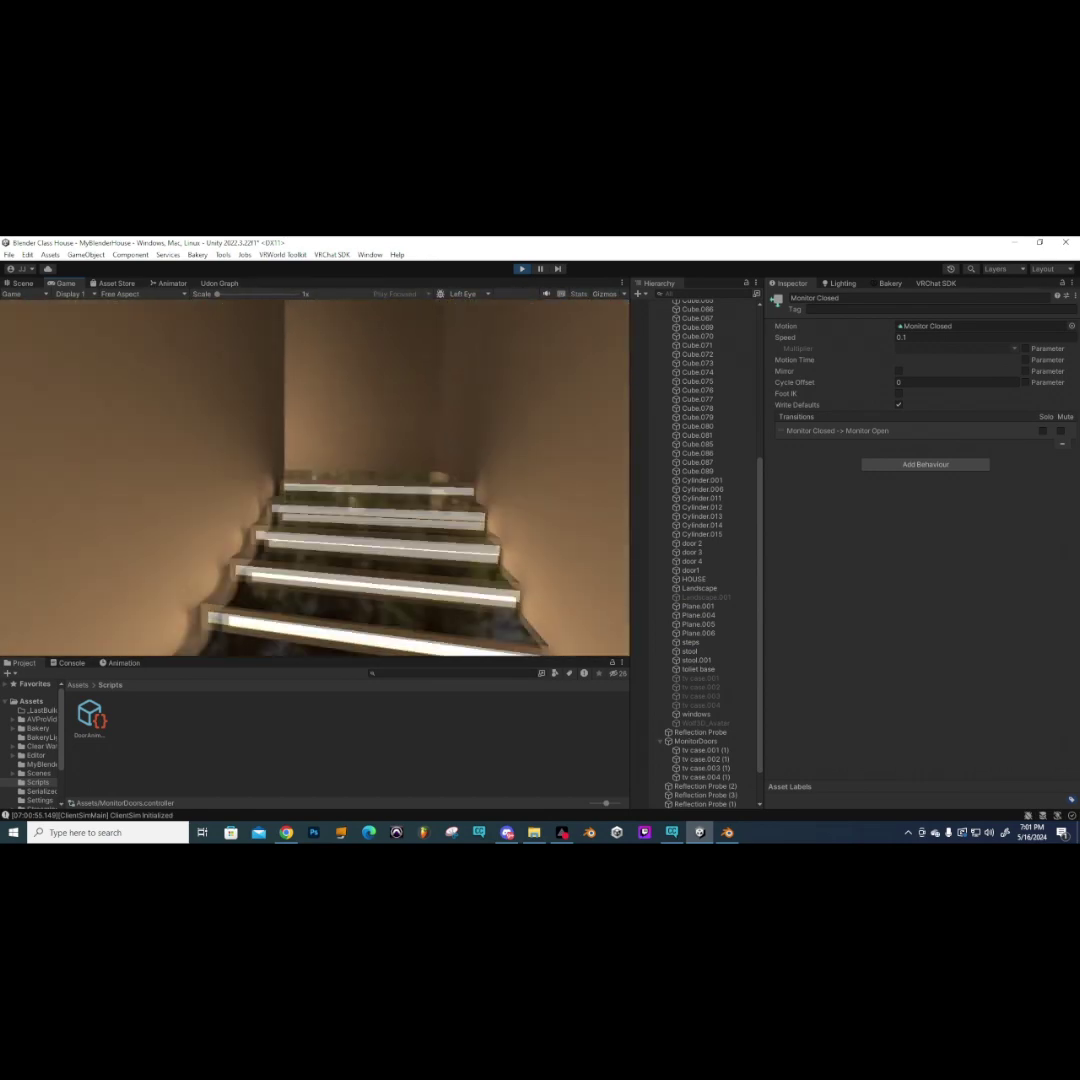
key("w")
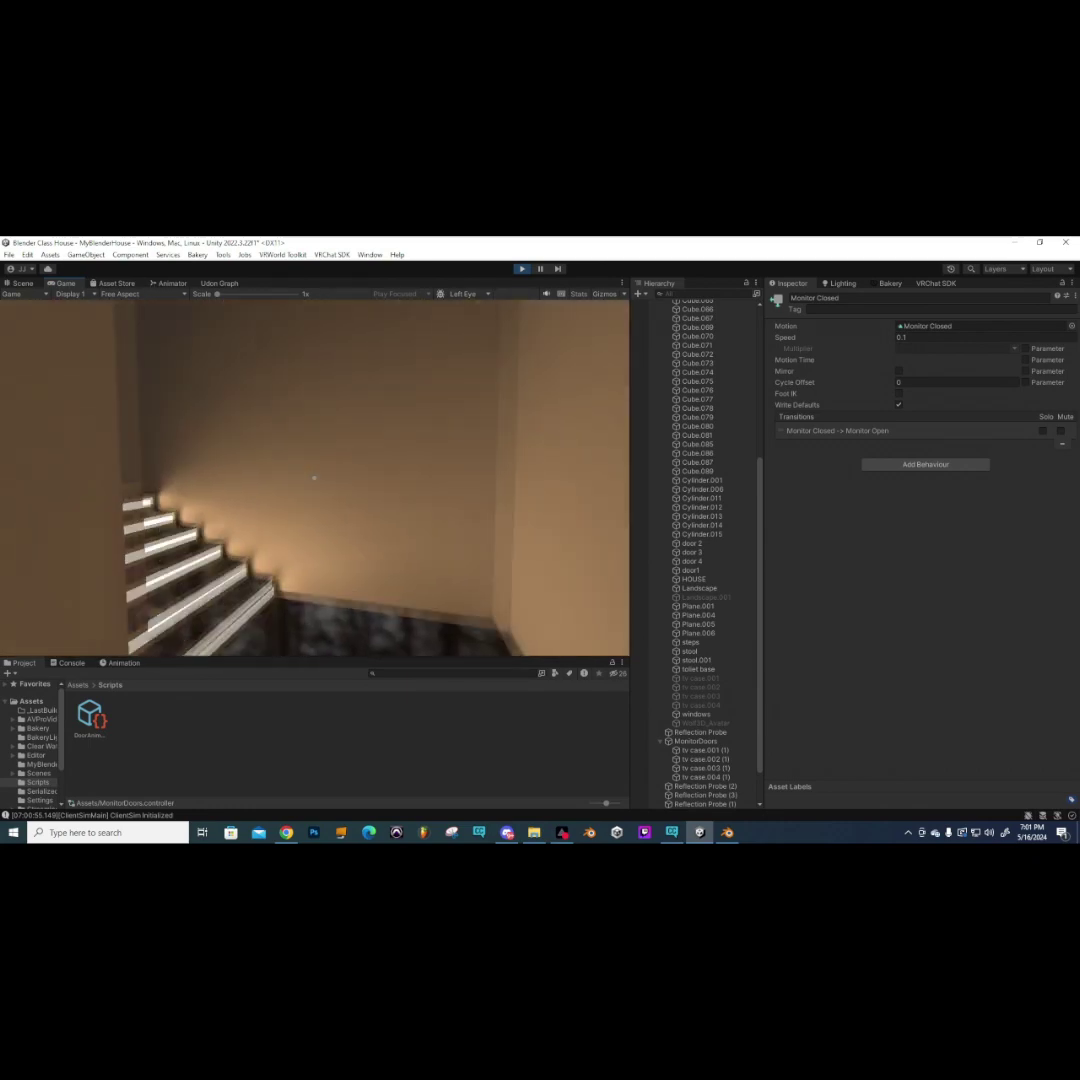
key("w")
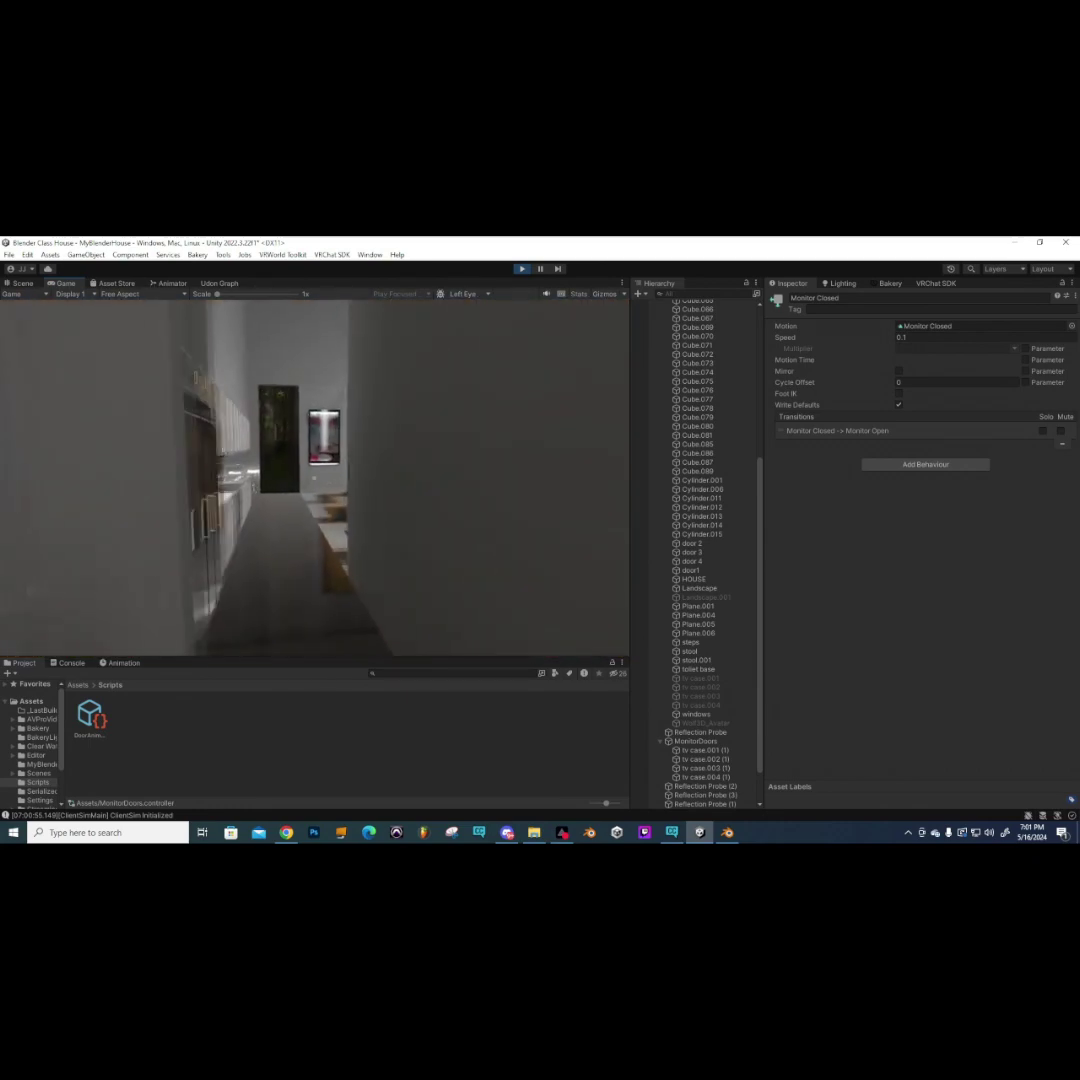
key("w")
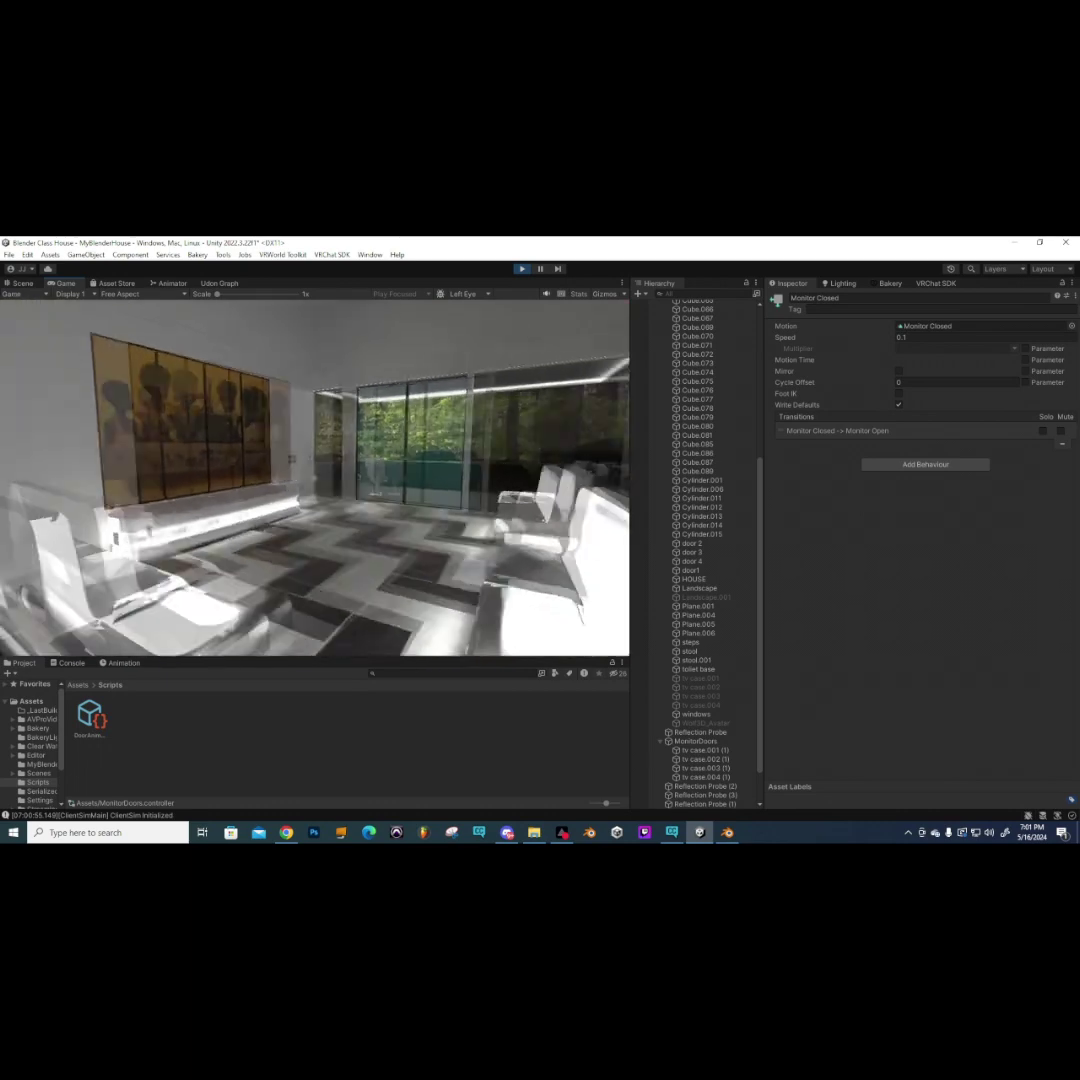
key("w")
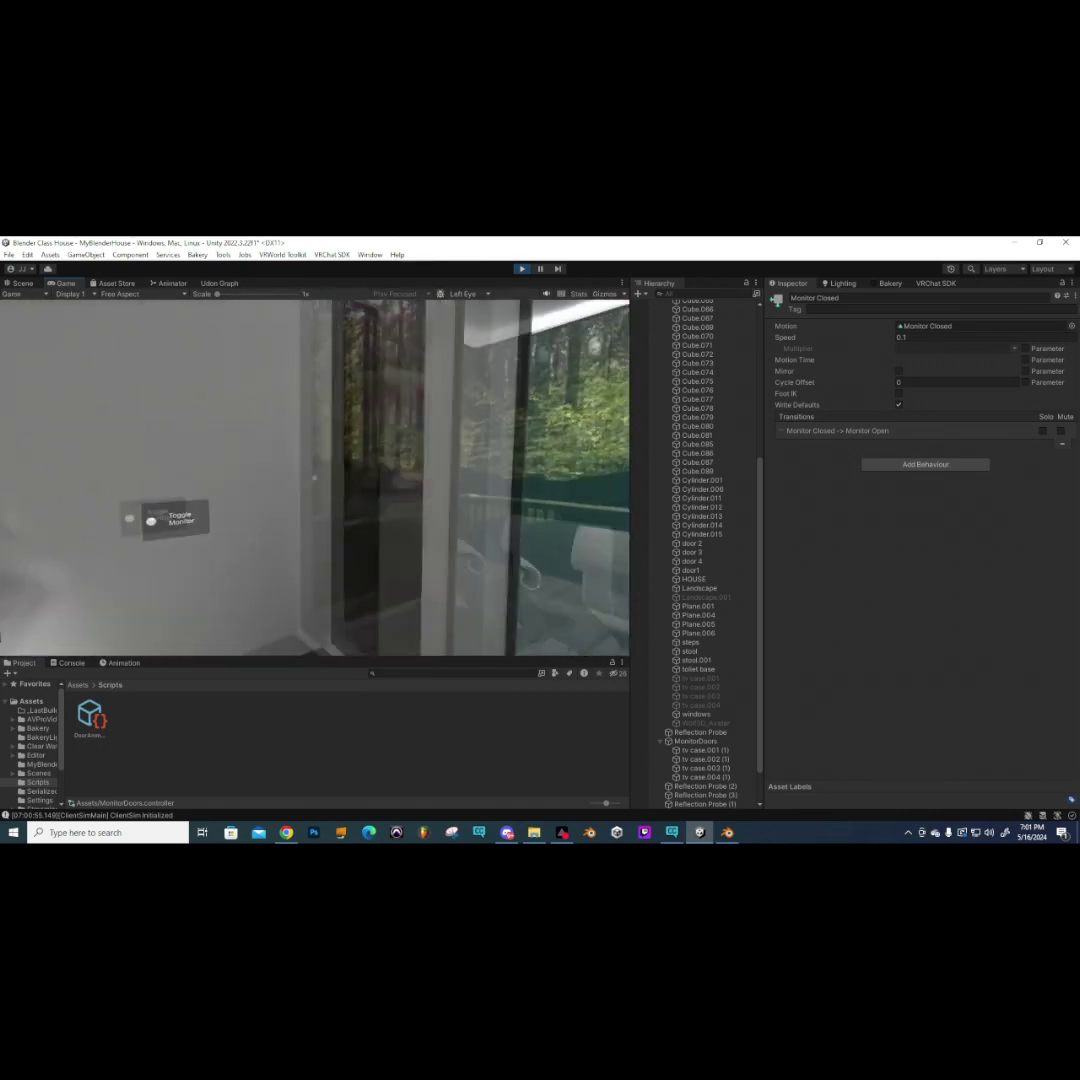
left_click(315, 479)
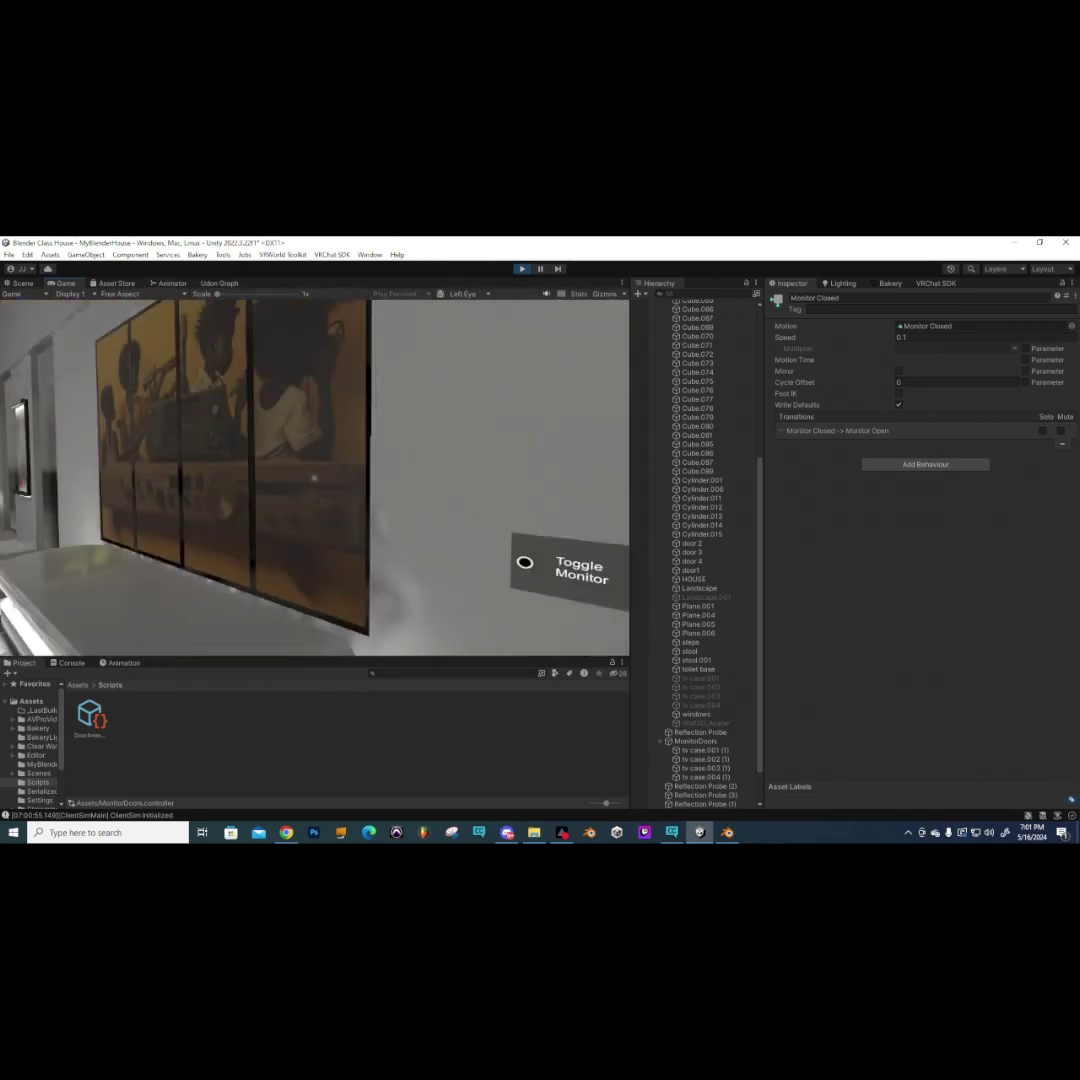
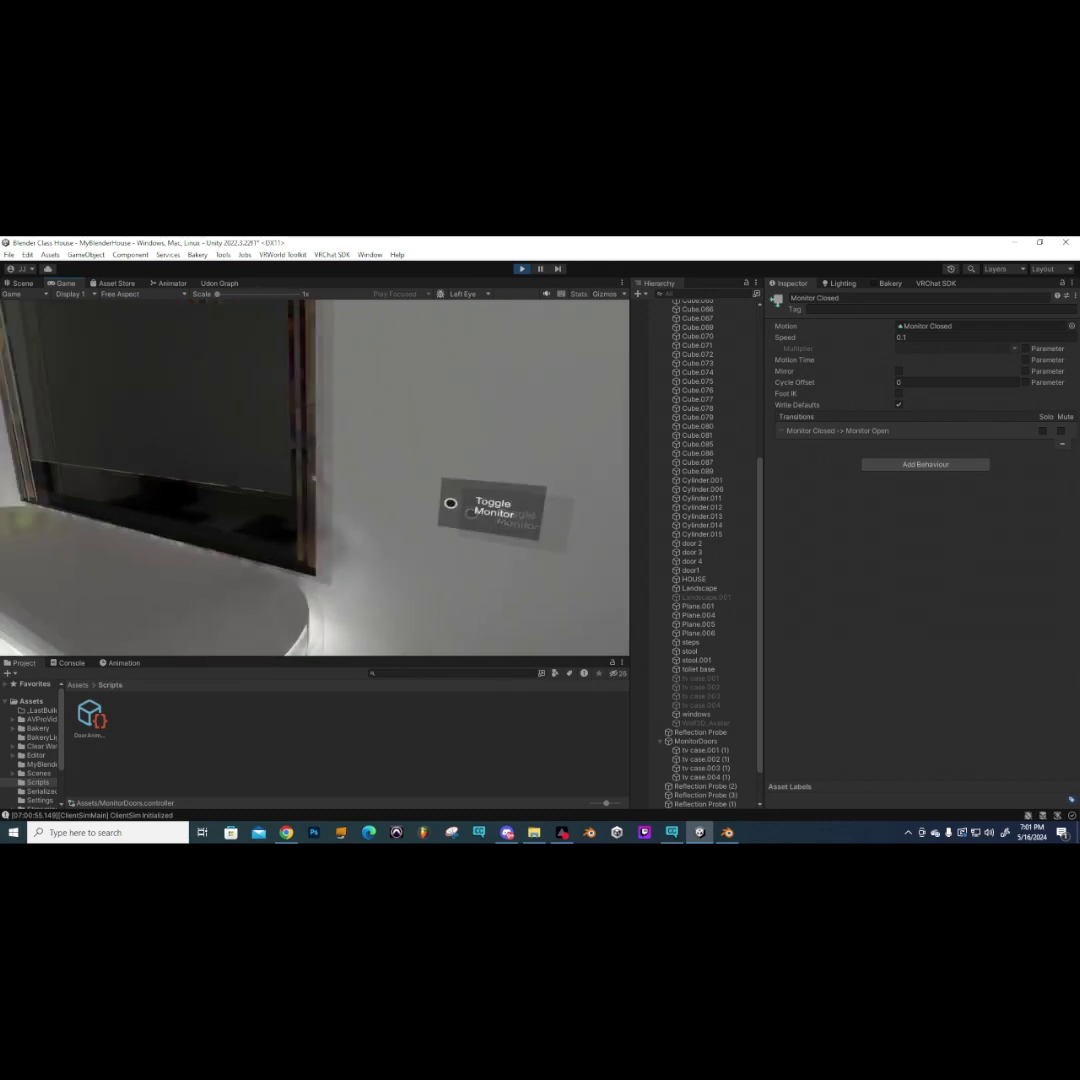
- Exit Play mode from the VRChat Client Simulator menu
key("Escape")
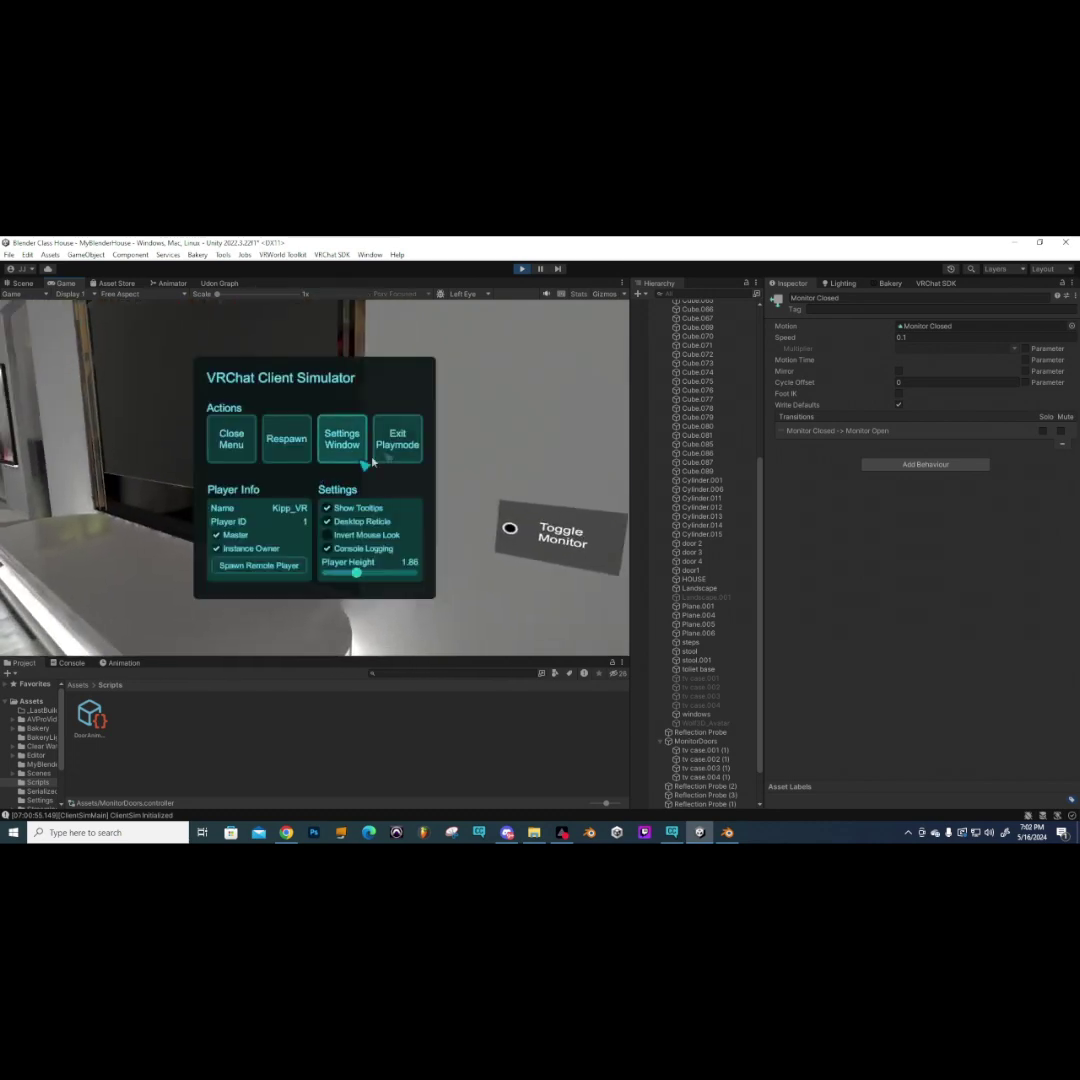
left_click(394, 449)
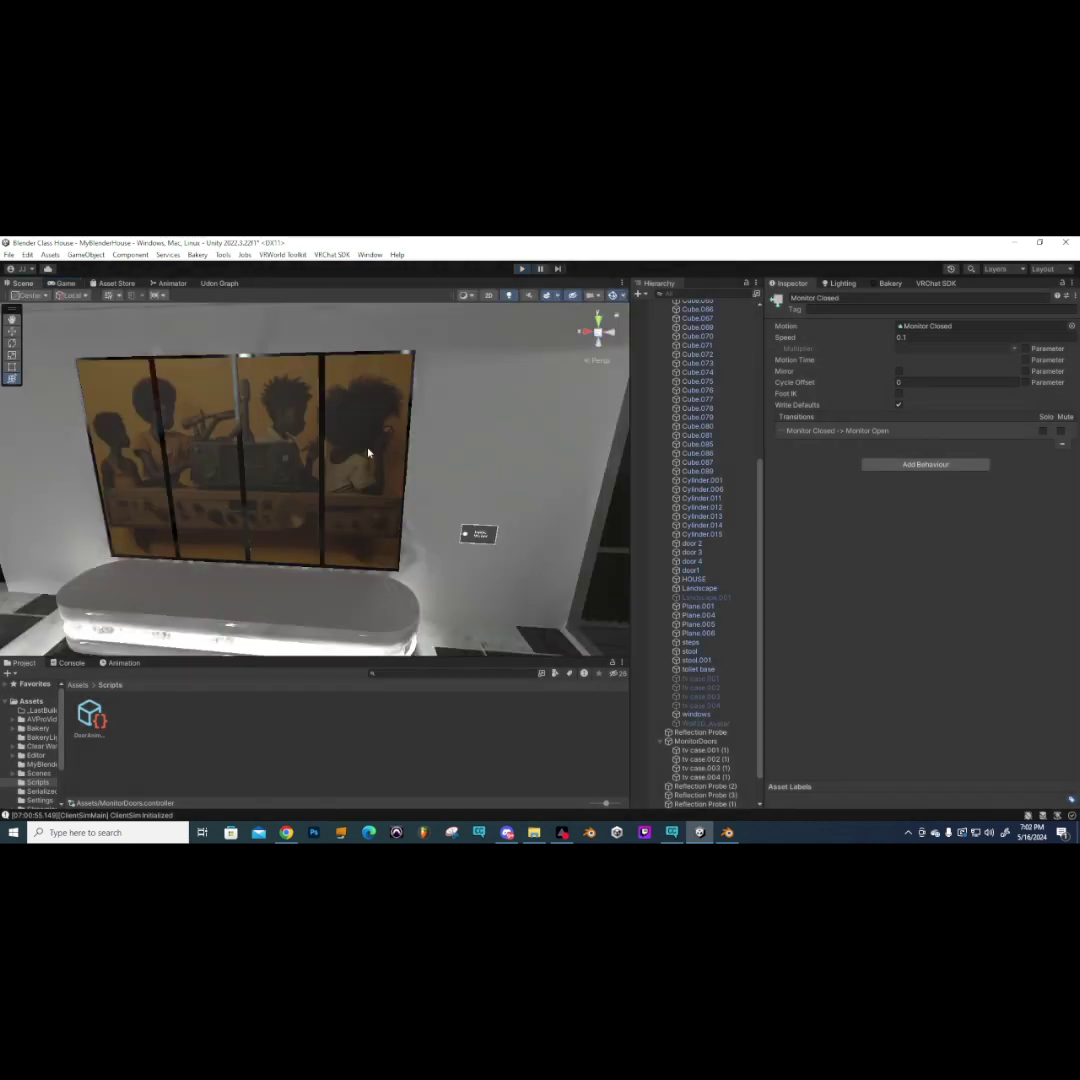
- Show the Animation timeline with MonitorDoors selected to review its Monitor Open tracks
scroll(342, 478, "down", 1)
scroll(345, 480, "up", 3)
middle_click_drag(380, 498, 348, 468)
scroll(350, 503, "up", 3)
mouse_move(348, 468)
right_mouse_down()
mouse_move(374, 484)
mouse_move(420, 482)
mouse_move(345, 482)
mouse_move(365, 491)
right_mouse_up()
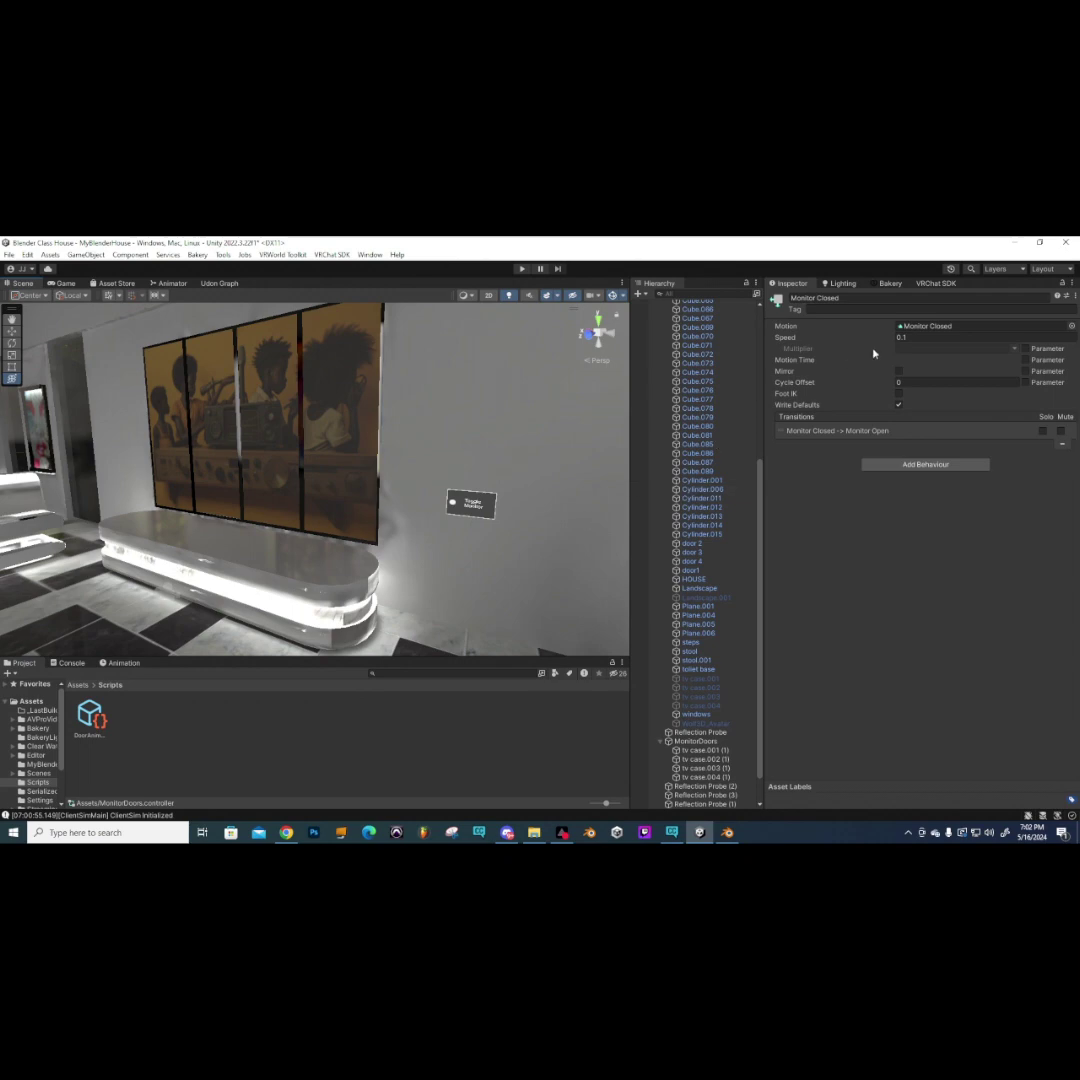
scroll(296, 518, "up", 3)
middle_click_drag(296, 518, 340, 499)
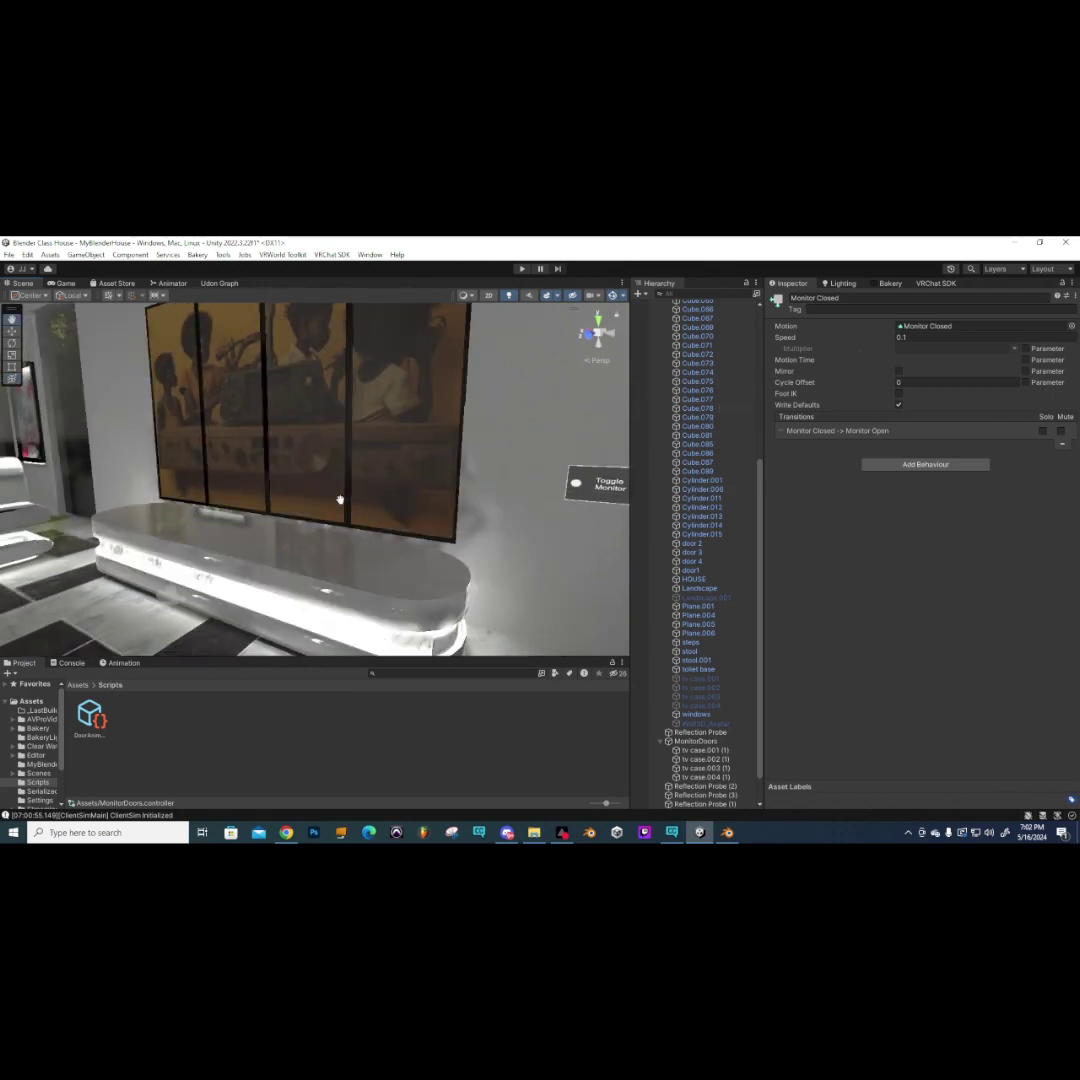
left_click(120, 663)
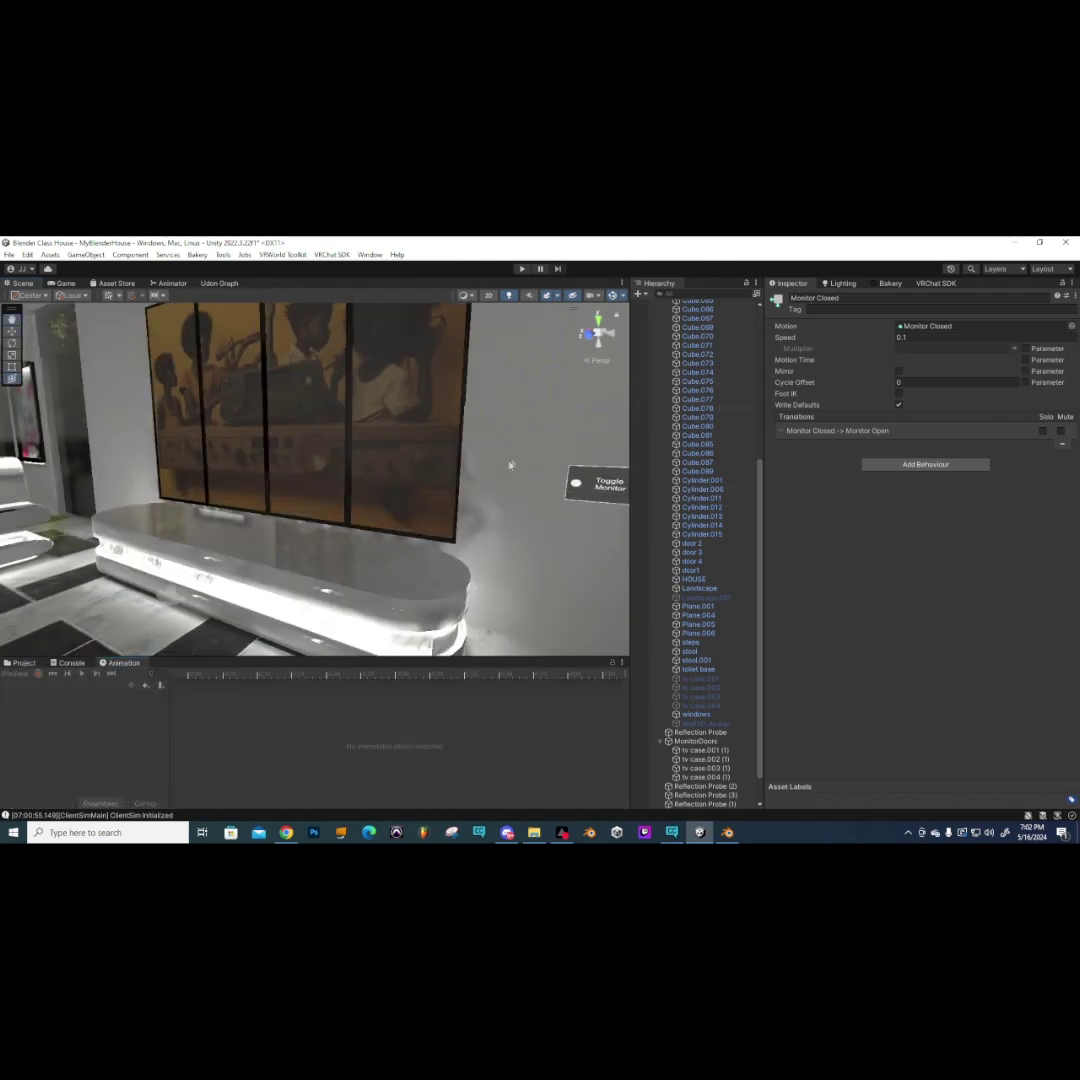
left_click(697, 741)
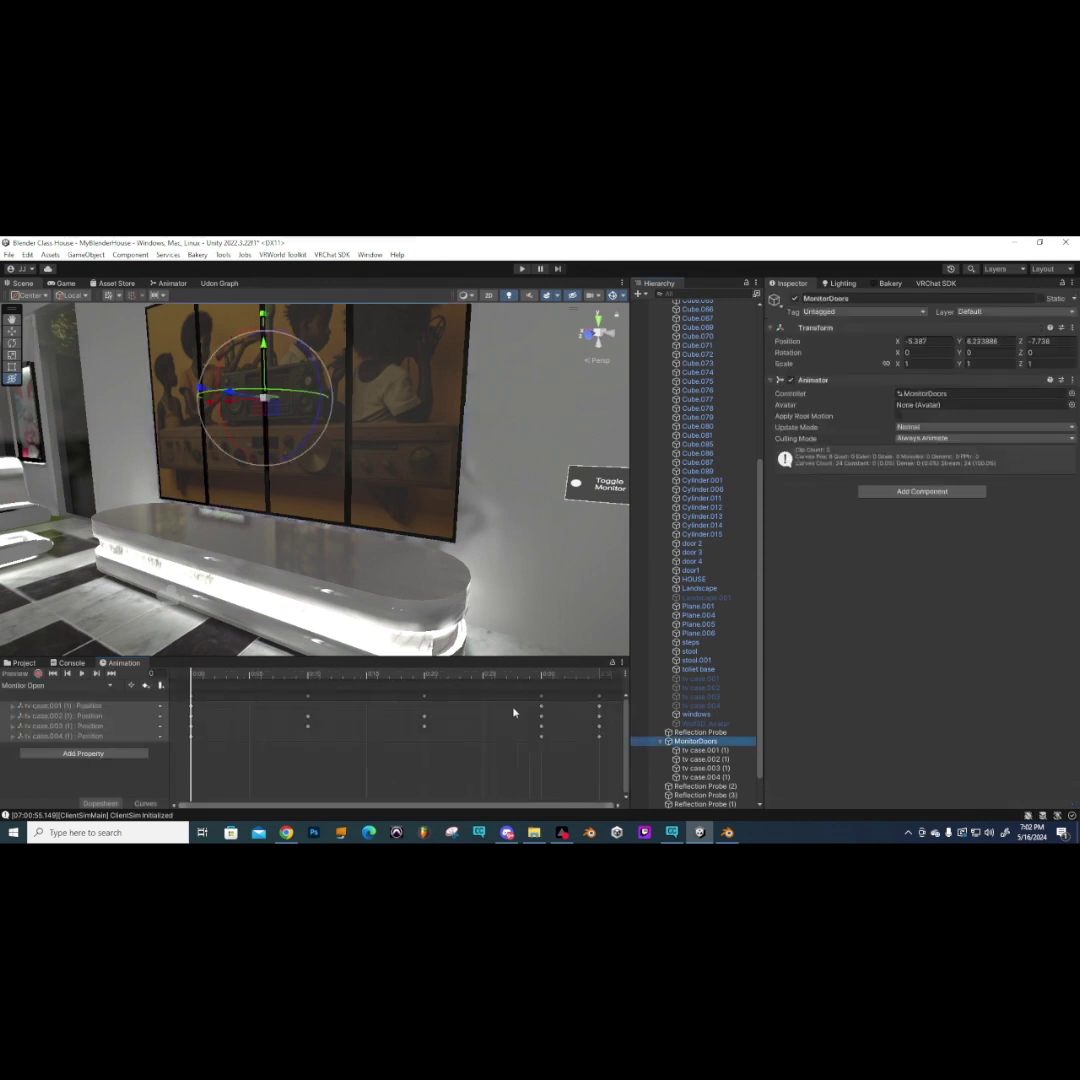
- Move the Scene view through the glass wall onto the patio deck and select the sliding door's parent object
scroll(270, 640, "down", 4)
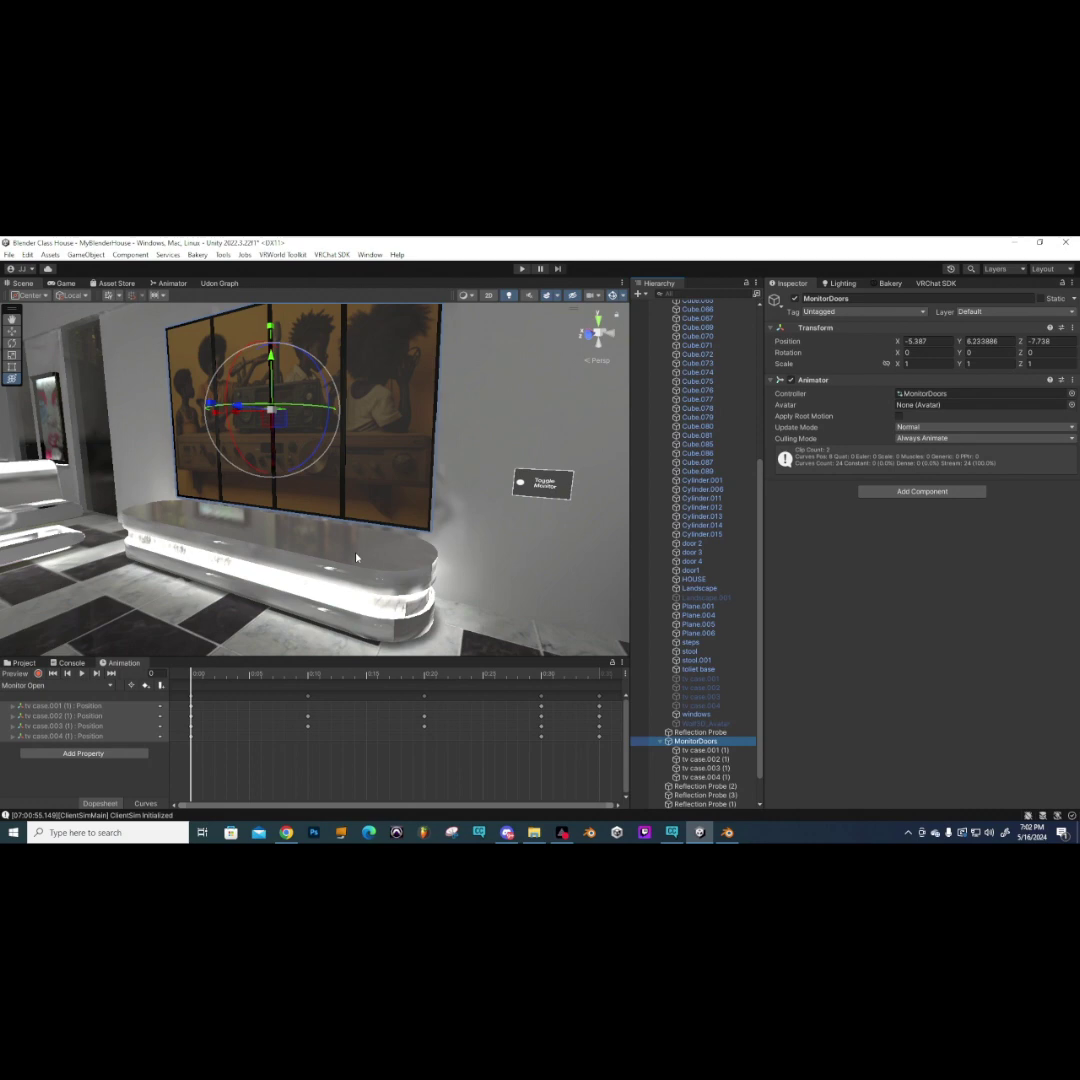
scroll(369, 487, "down", 3)
middle_click_drag(369, 480, 364, 532)
mouse_move(364, 532)
right_mouse_down()
mouse_move(357, 524)
mouse_move(384, 524)
mouse_move(404, 541)
mouse_move(346, 517)
right_mouse_up()
right_click_drag(275, 535, 420, 530)
middle_click_drag(305, 523, 299, 547)
right_click_drag(299, 548, 525, 528)
scroll(475, 527, "up", 3)
middle_click_drag(525, 528, 471, 518)
right_click_drag(471, 518, 252, 537)
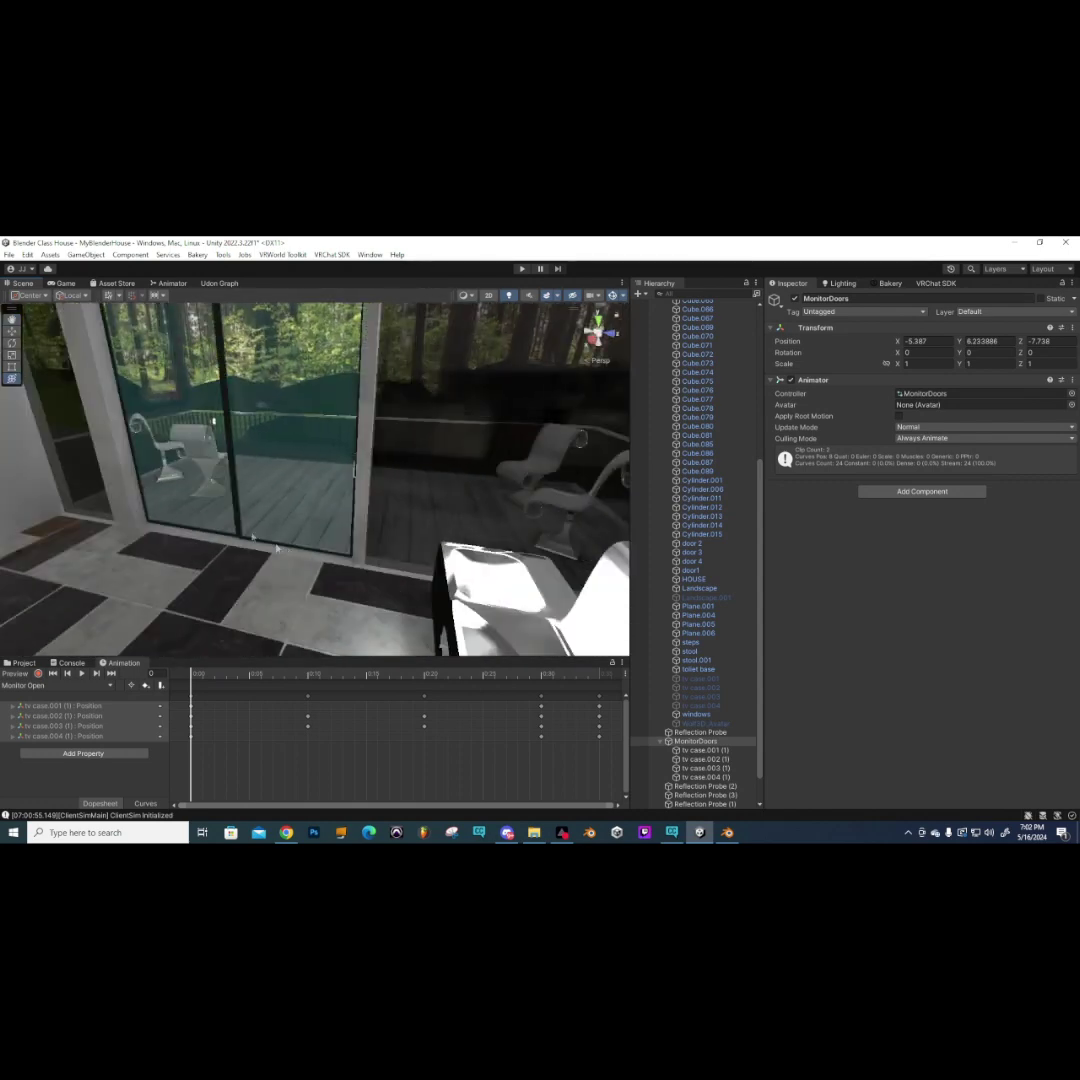
right_click_drag(343, 566, 30, 477)
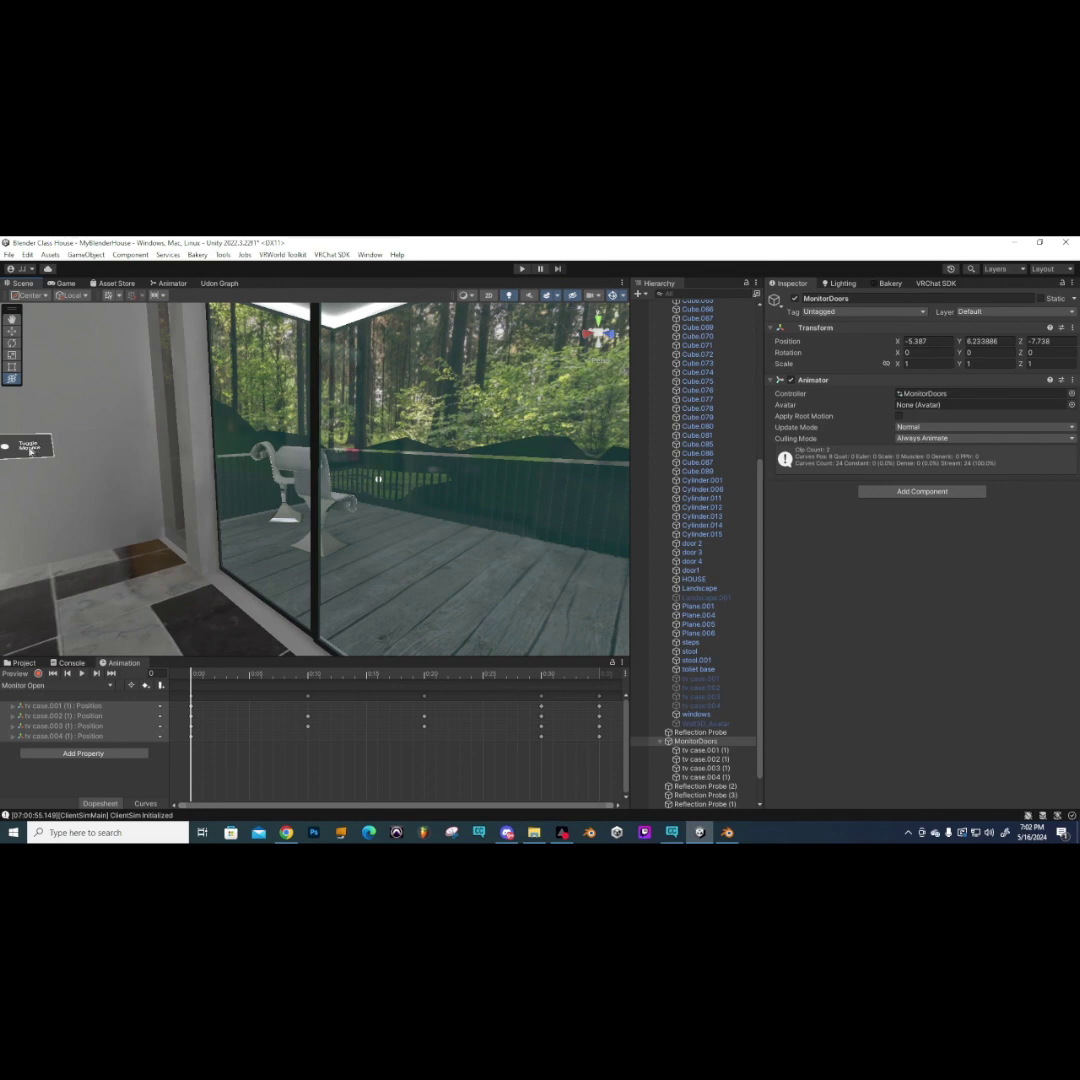
right_click_drag(26, 453, 369, 453)
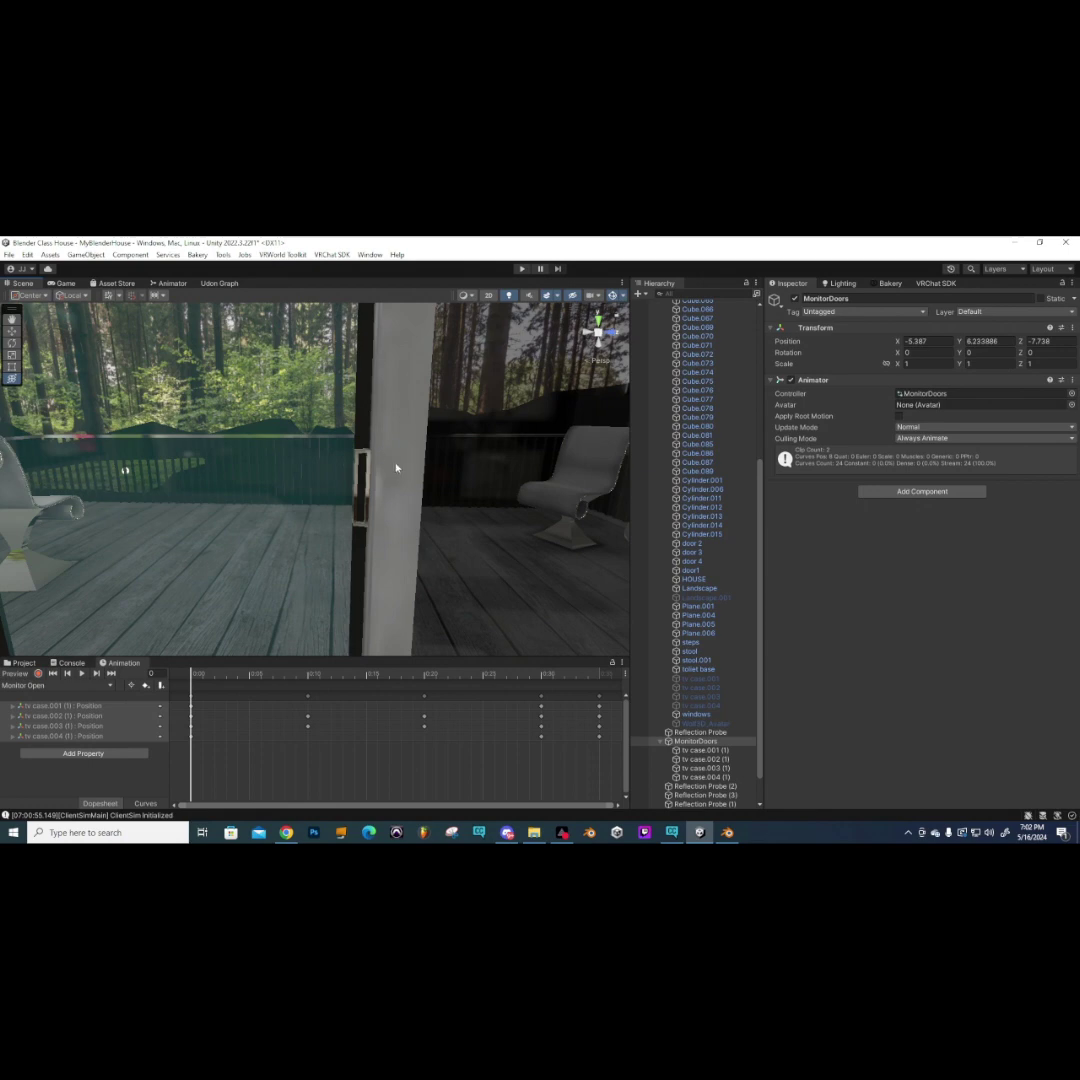
mouse_move(394, 478)
right_mouse_down()
mouse_move(357, 476)
mouse_move(397, 486)
right_mouse_up()
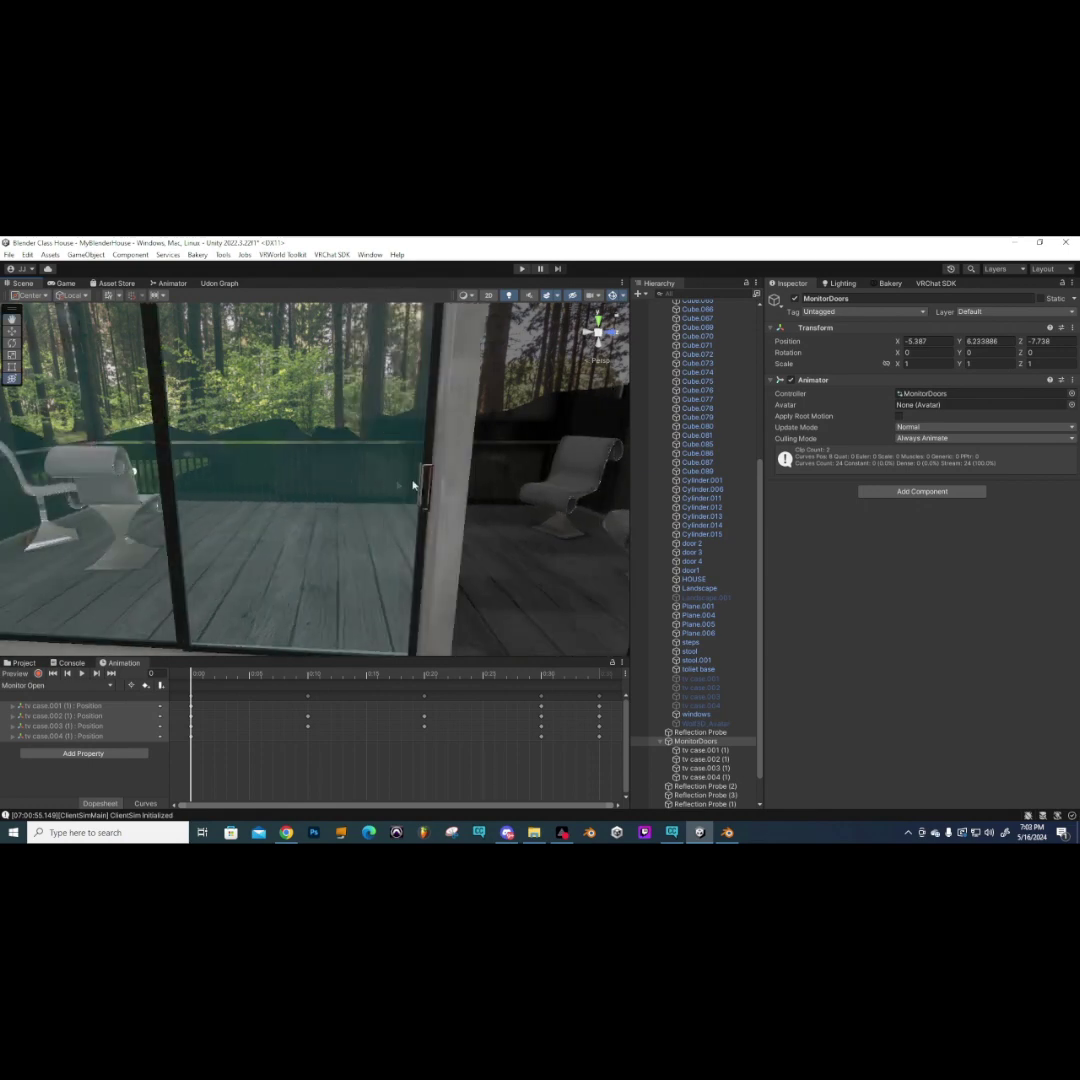
left_click(420, 483)
left_click(421, 483)
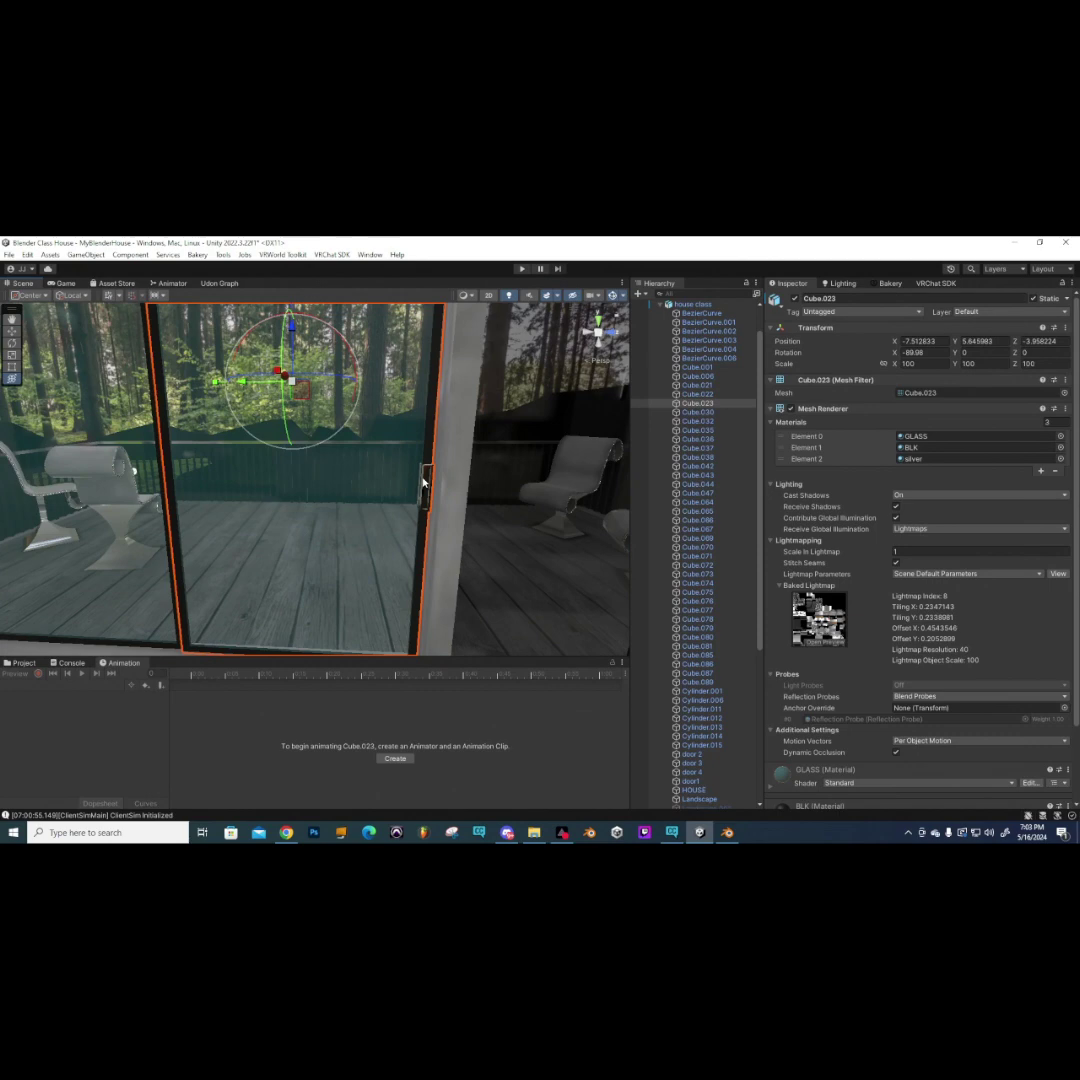
mouse_move(250, 381)
left_mouse_down()
mouse_move(3, 390)
mouse_move(238, 412)
left_mouse_up()
key("ctrl+z")
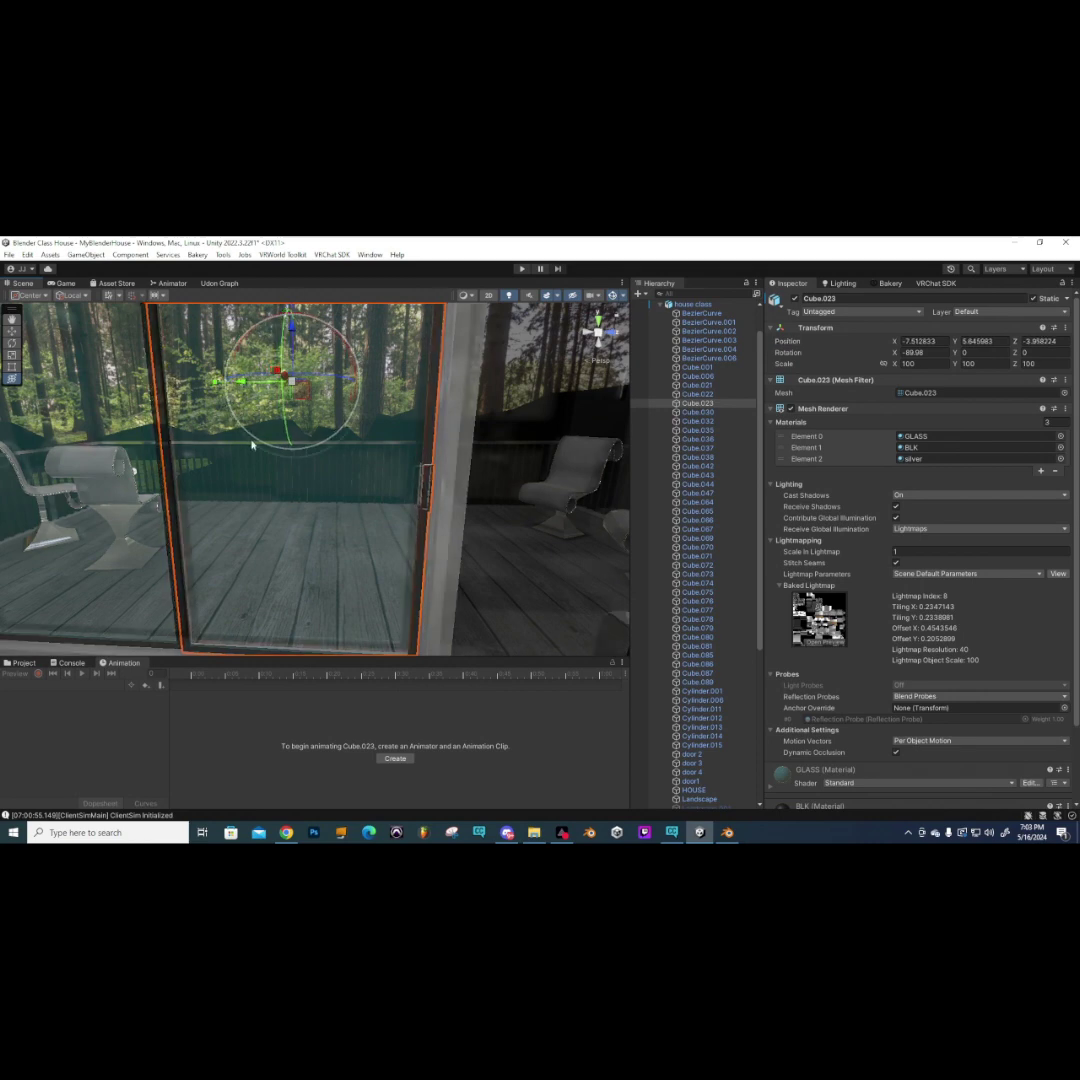
scroll(251, 490, "down", 5)
scroll(284, 576, "up", 1)
right_click_drag(329, 582, 352, 651)
left_click_drag(354, 657, 354, 707)
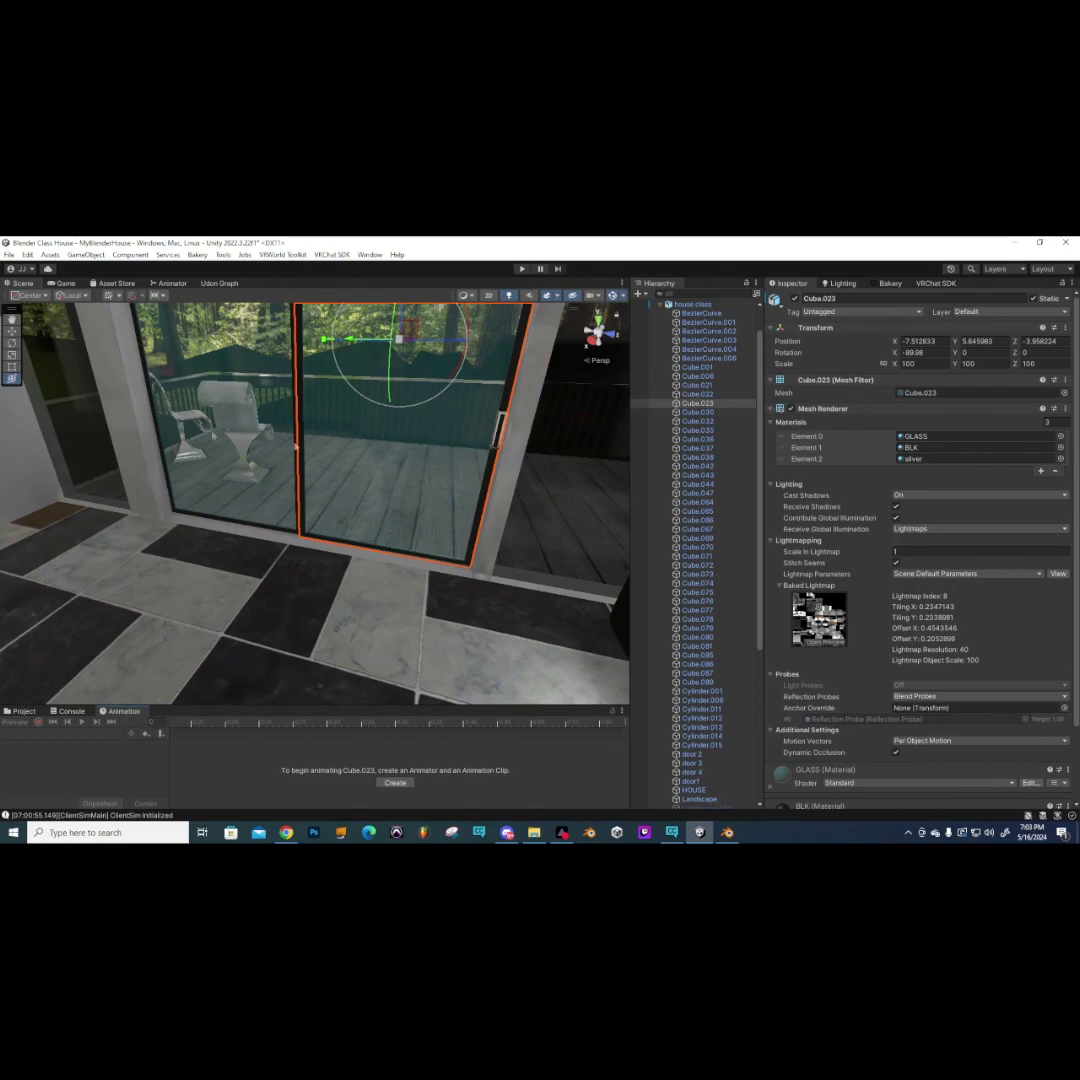
right_click_drag(197, 498, 277, 452)
scroll(318, 547, "down", 4)
scroll(318, 547, "up", 4)
mouse_move(318, 547)
middle_mouse_down()
mouse_move(357, 535)
mouse_move(327, 547)
middle_mouse_up()
scroll(327, 547, "up", 3)
mouse_move(356, 540)
right_mouse_down()
mouse_move(270, 511)
mouse_move(281, 512)
mouse_move(218, 518)
mouse_move(386, 550)
mouse_move(431, 546)
right_mouse_up()
left_click_drag(430, 545, 433, 538, "alt")
scroll(697, 757, "down", 8)
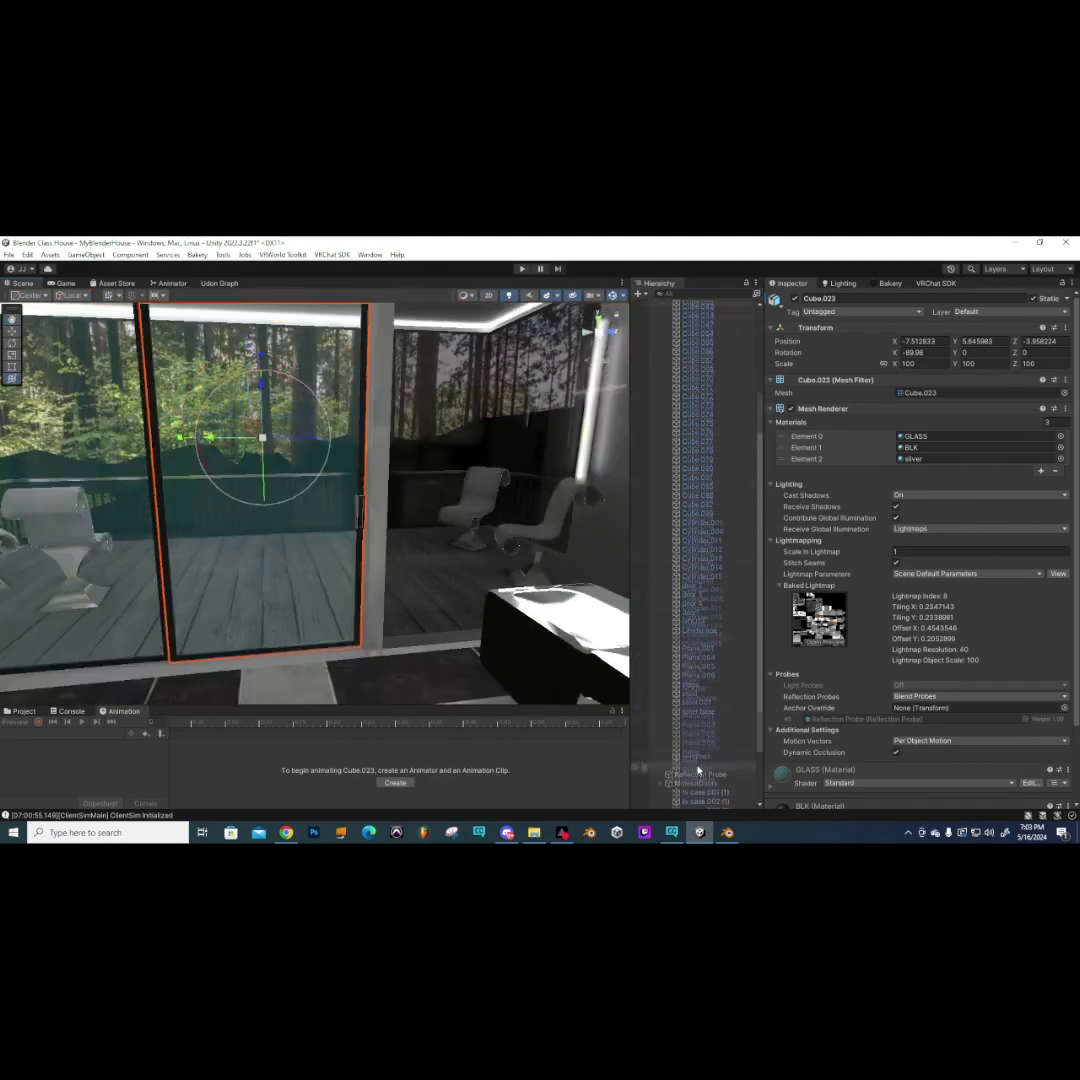
left_click(660, 778)
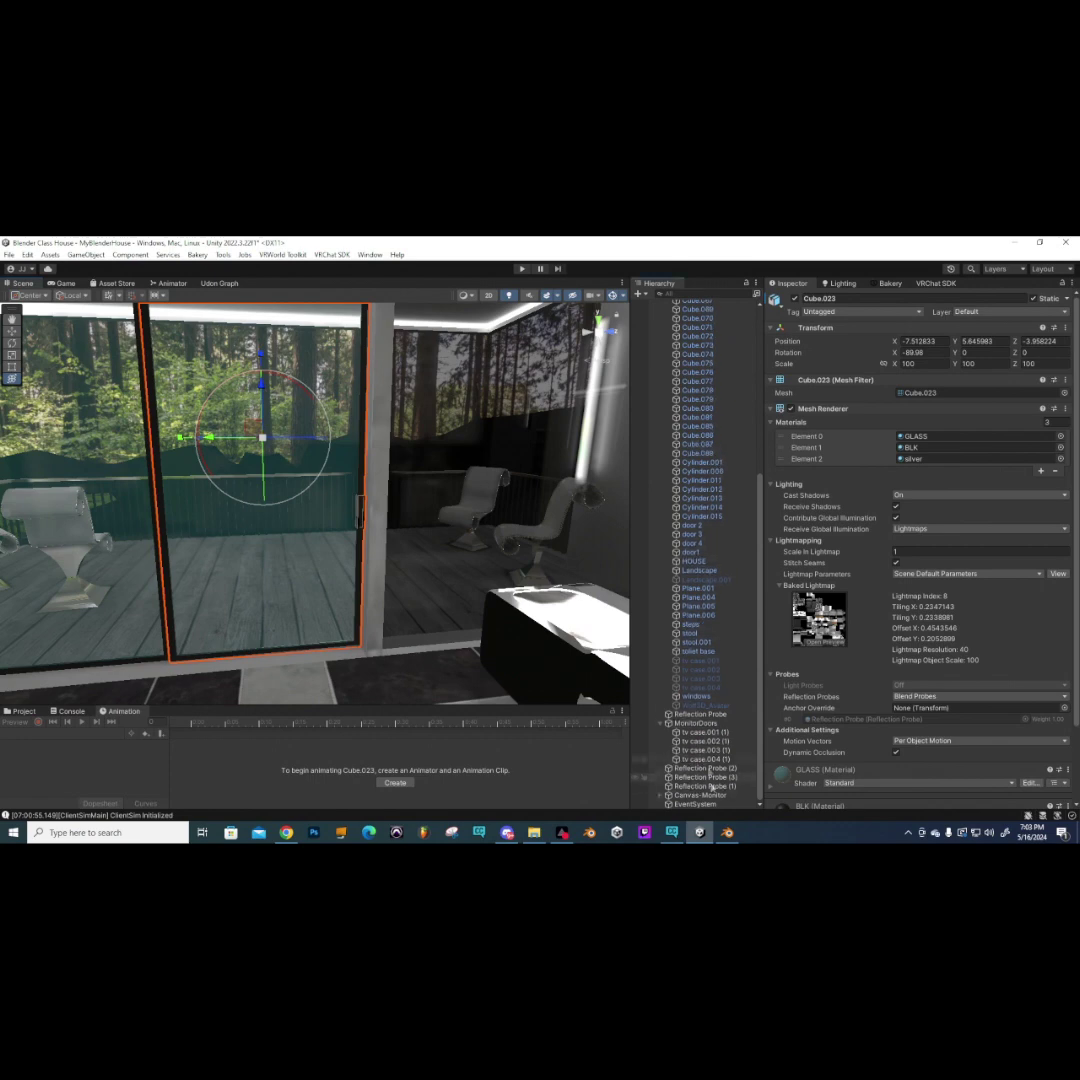
left_click(699, 799)
double_click(700, 795)
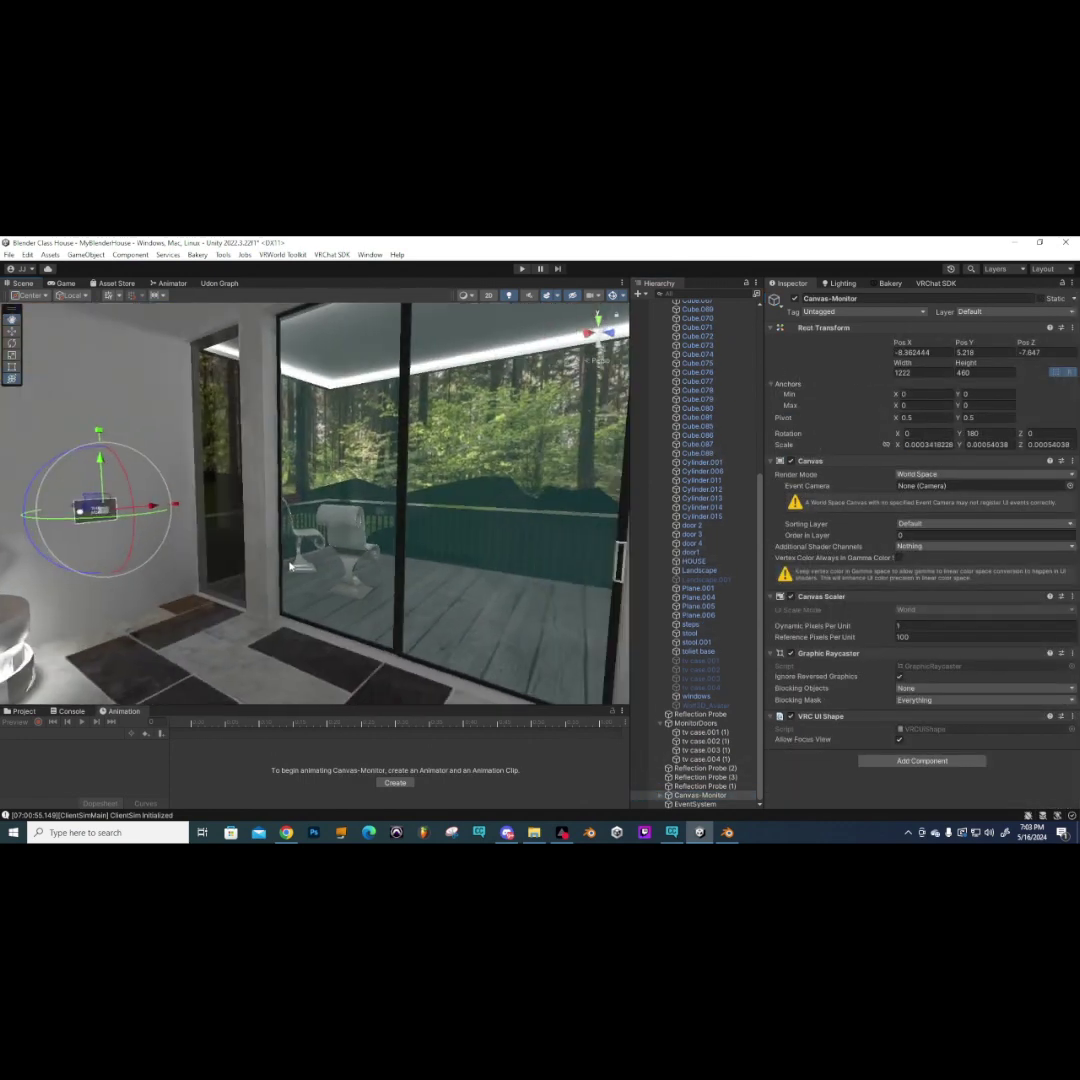
key("ctrl+d")
scroll(216, 556, "down", 5)
right_click_drag(193, 552, 40, 500)
scroll(195, 552, "up", 3)
left_click_drag(43, 528, 464, 558)
scroll(470, 550, "up", 3)
middle_click_drag(472, 547, 337, 534)
mouse_move(336, 535)
right_mouse_down()
mouse_move(354, 559)
mouse_move(434, 571)
mouse_move(338, 541)
right_mouse_up()
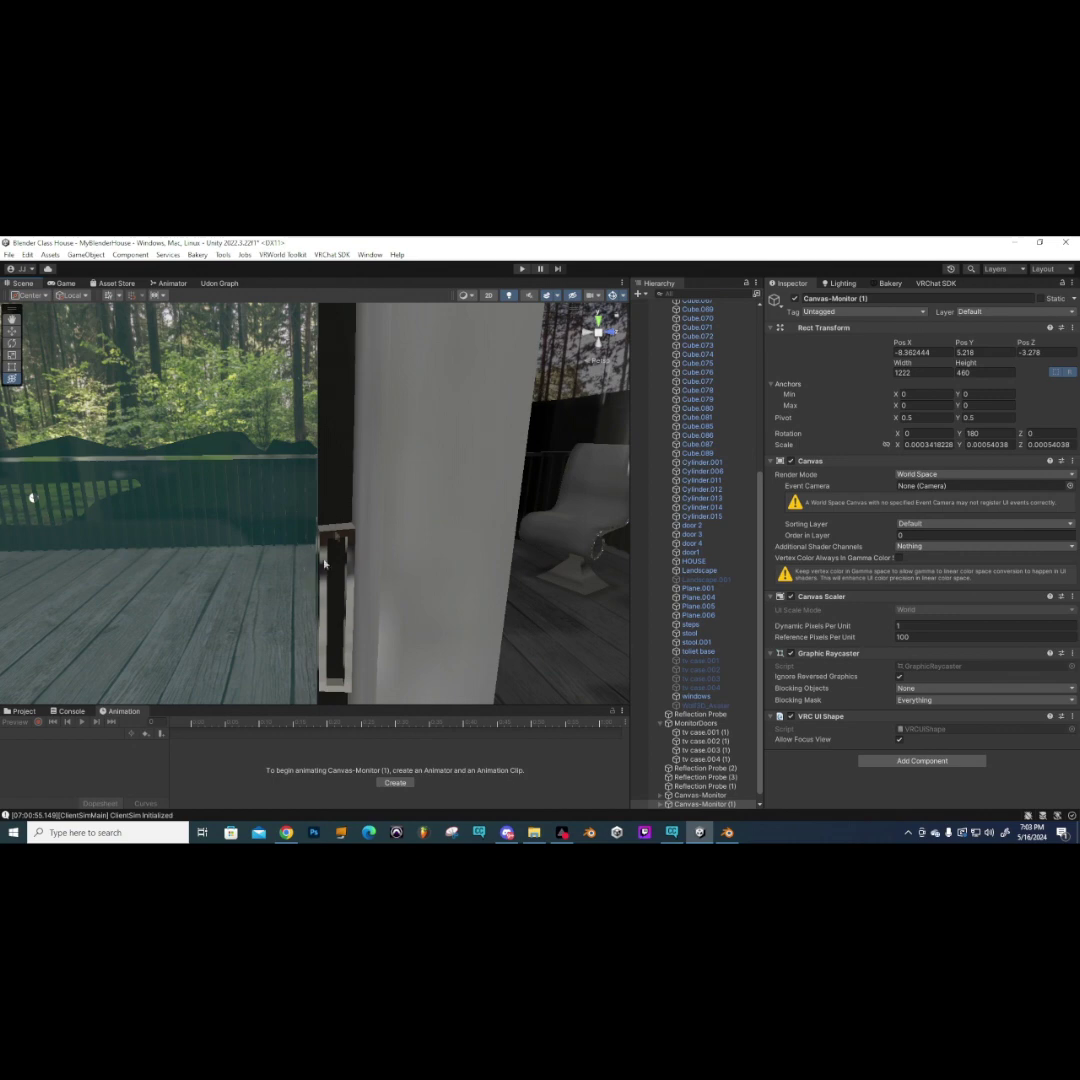
right_click_drag(307, 593, 260, 545)
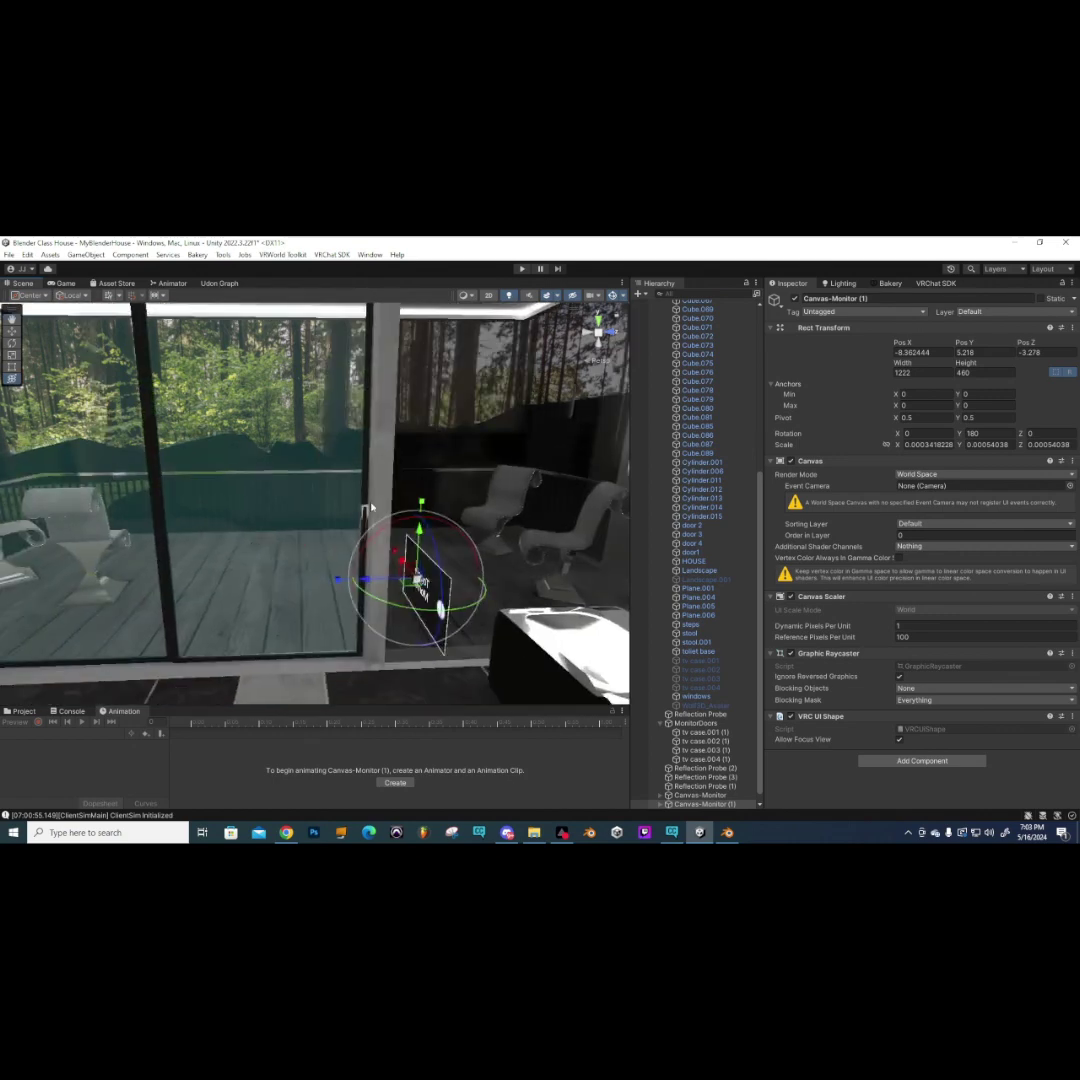
left_click(705, 786)
left_click(703, 795)
left_click(708, 804)
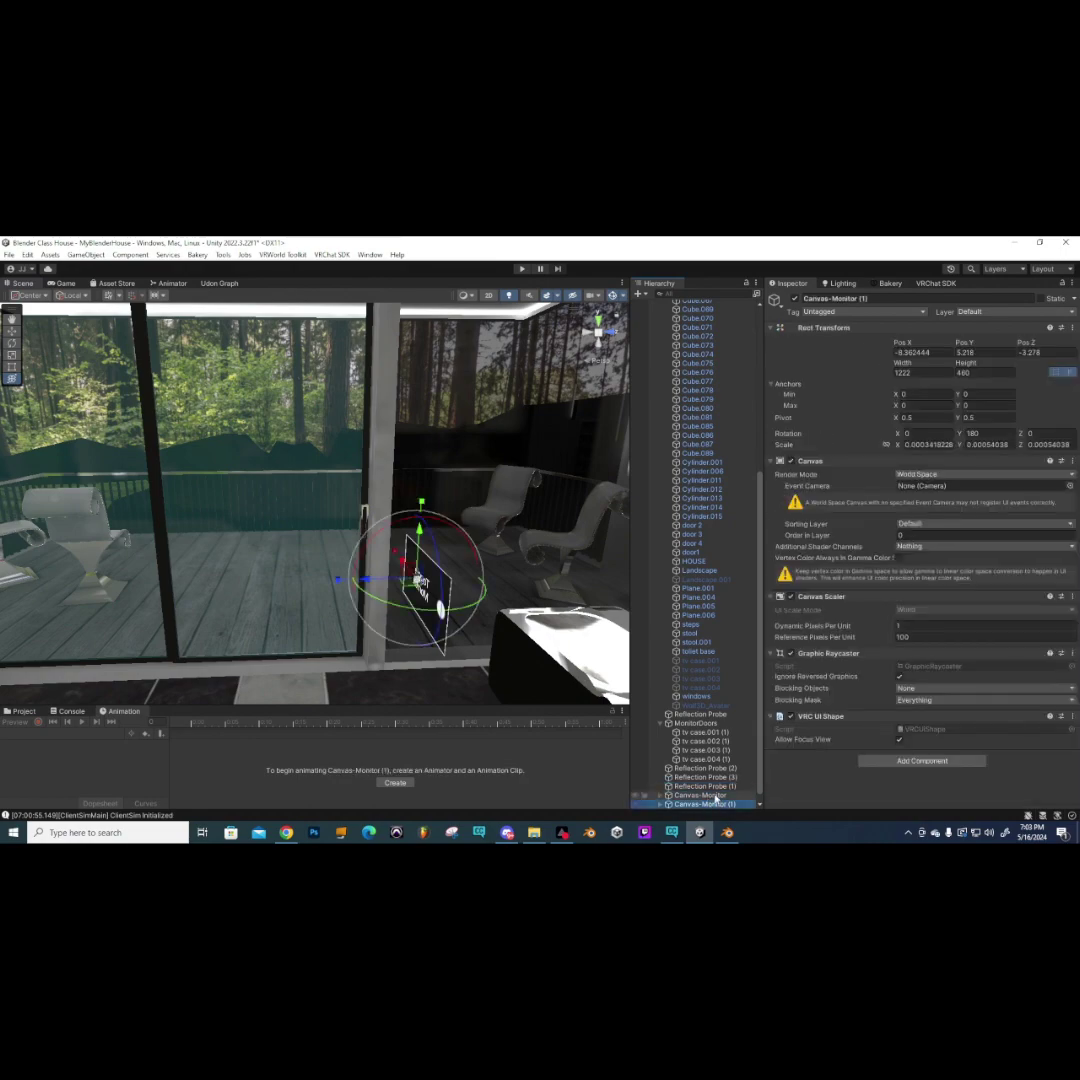
key("Delete")
right_click_drag(453, 641, 354, 528)
left_click(343, 533)
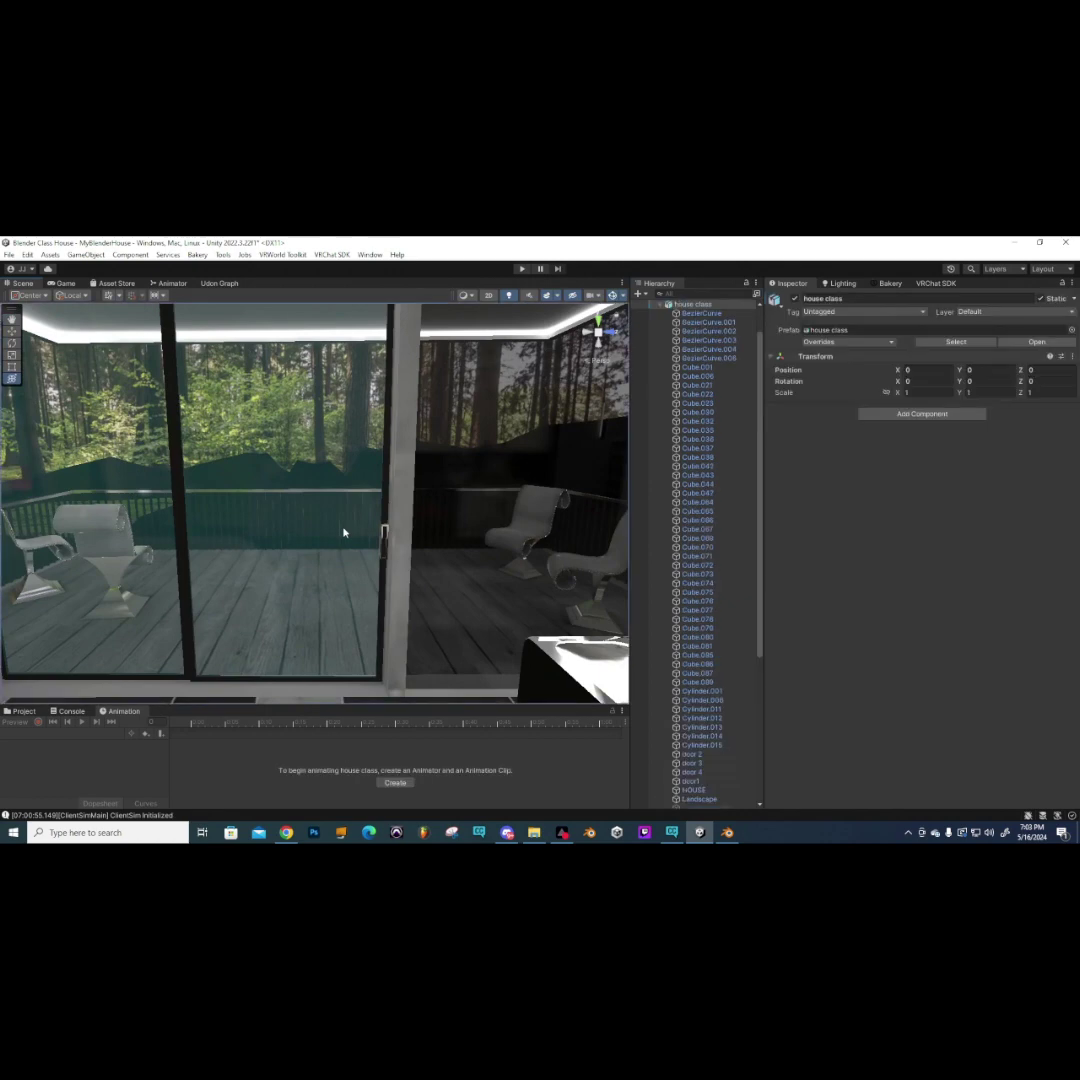
- Duplicate the glass door Cube.023, deactivate the original and select the copy Cube.023 (1)
left_click(343, 533)
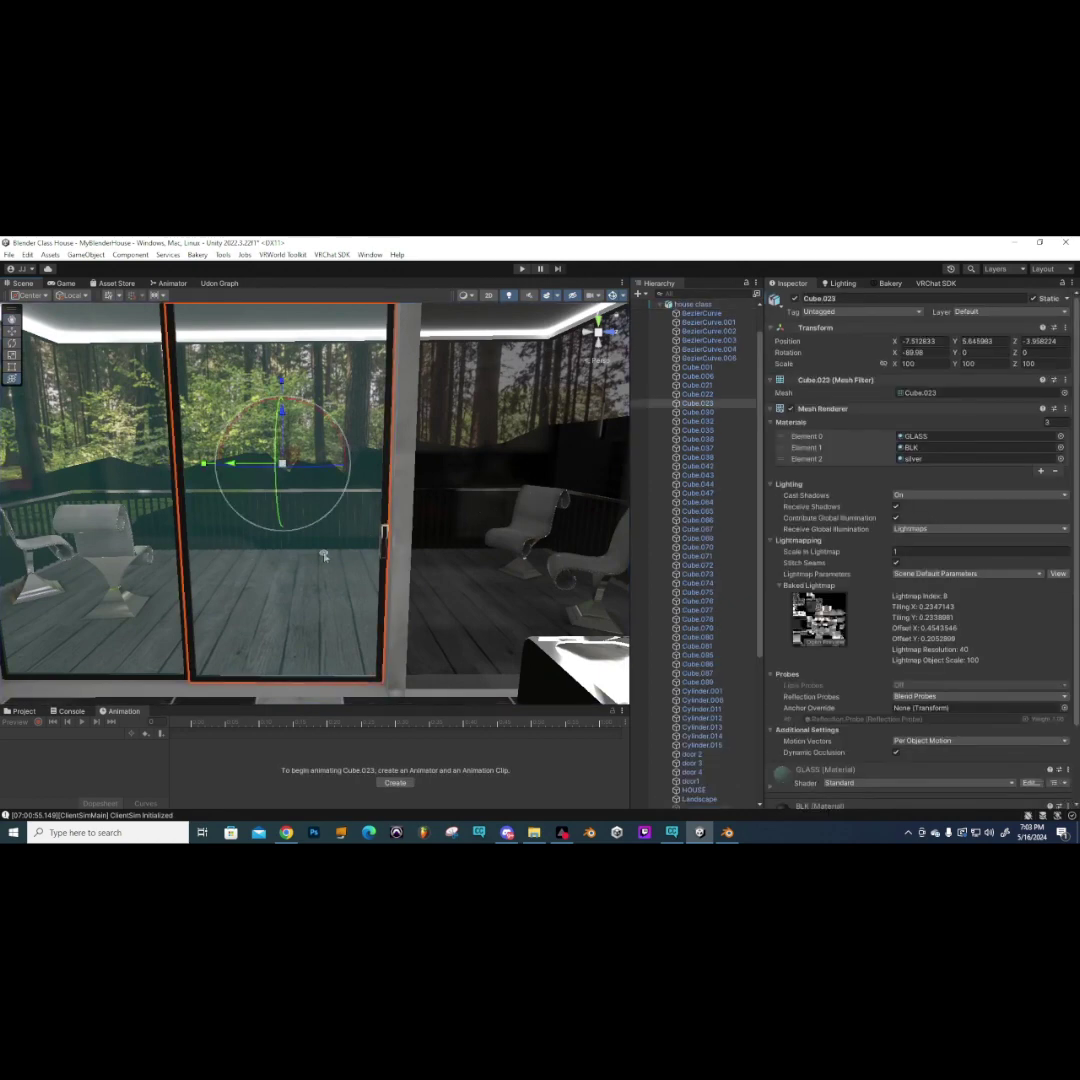
right_click_drag(324, 557, 249, 541)
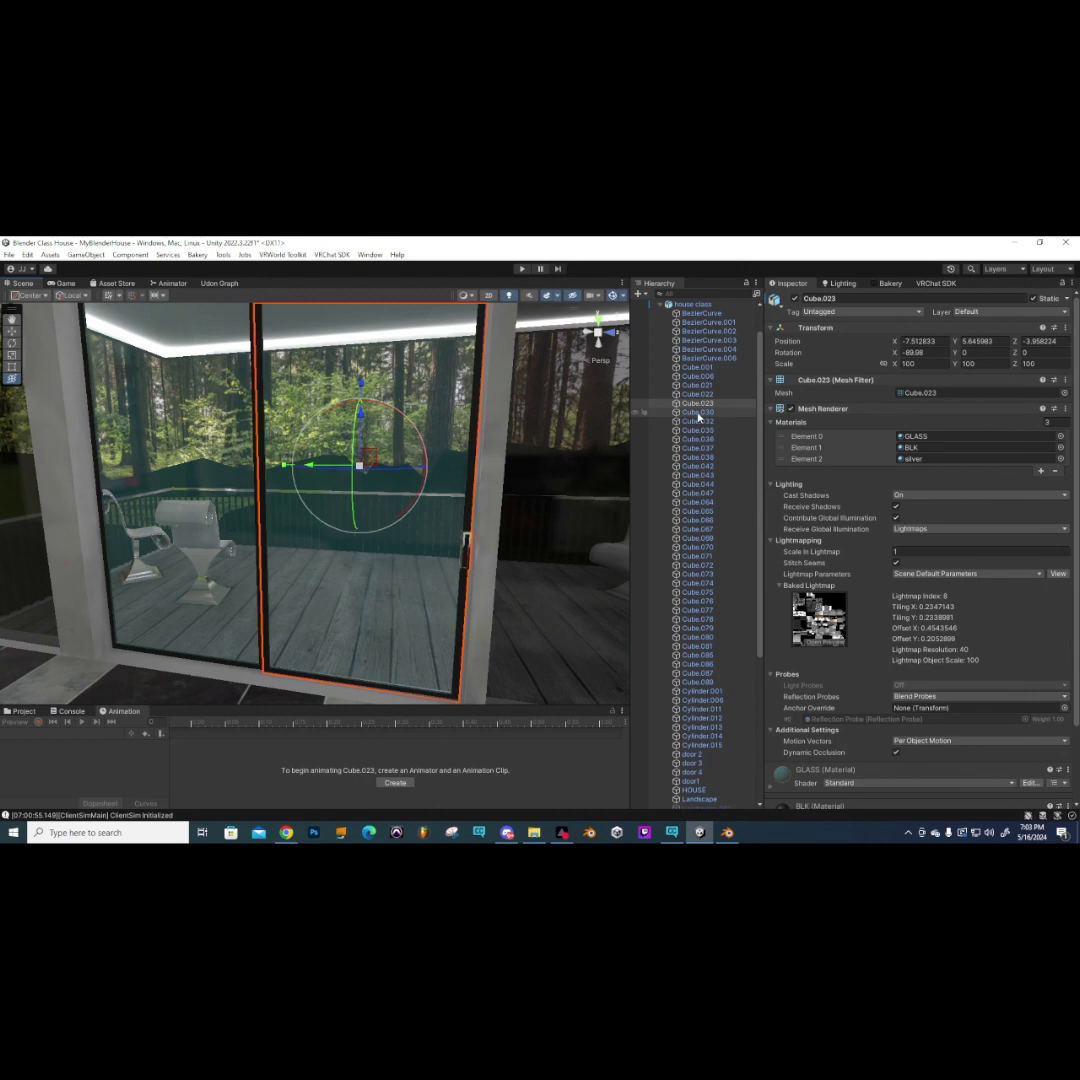
key("ctrl+d")
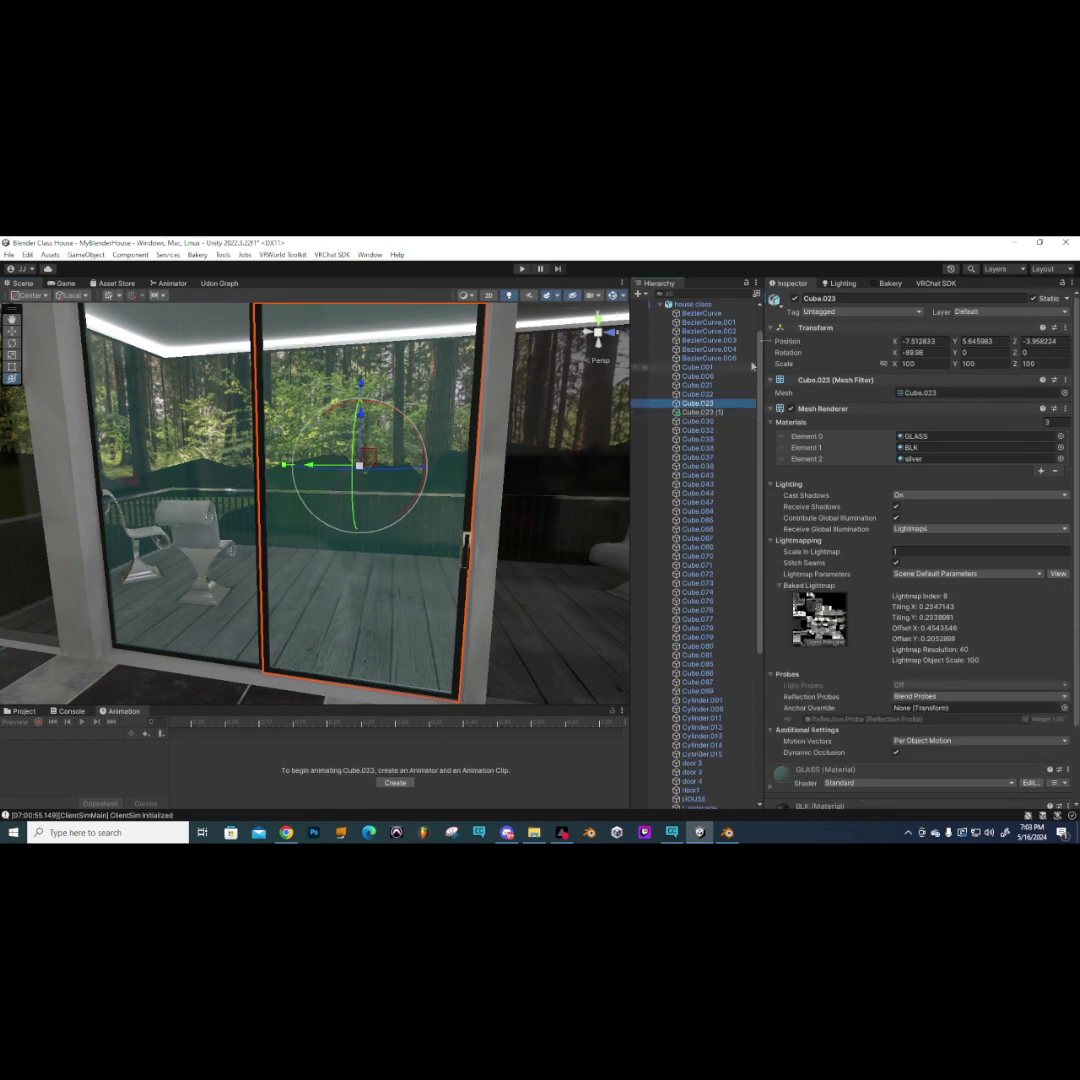
left_click(796, 299)
left_click(700, 413)
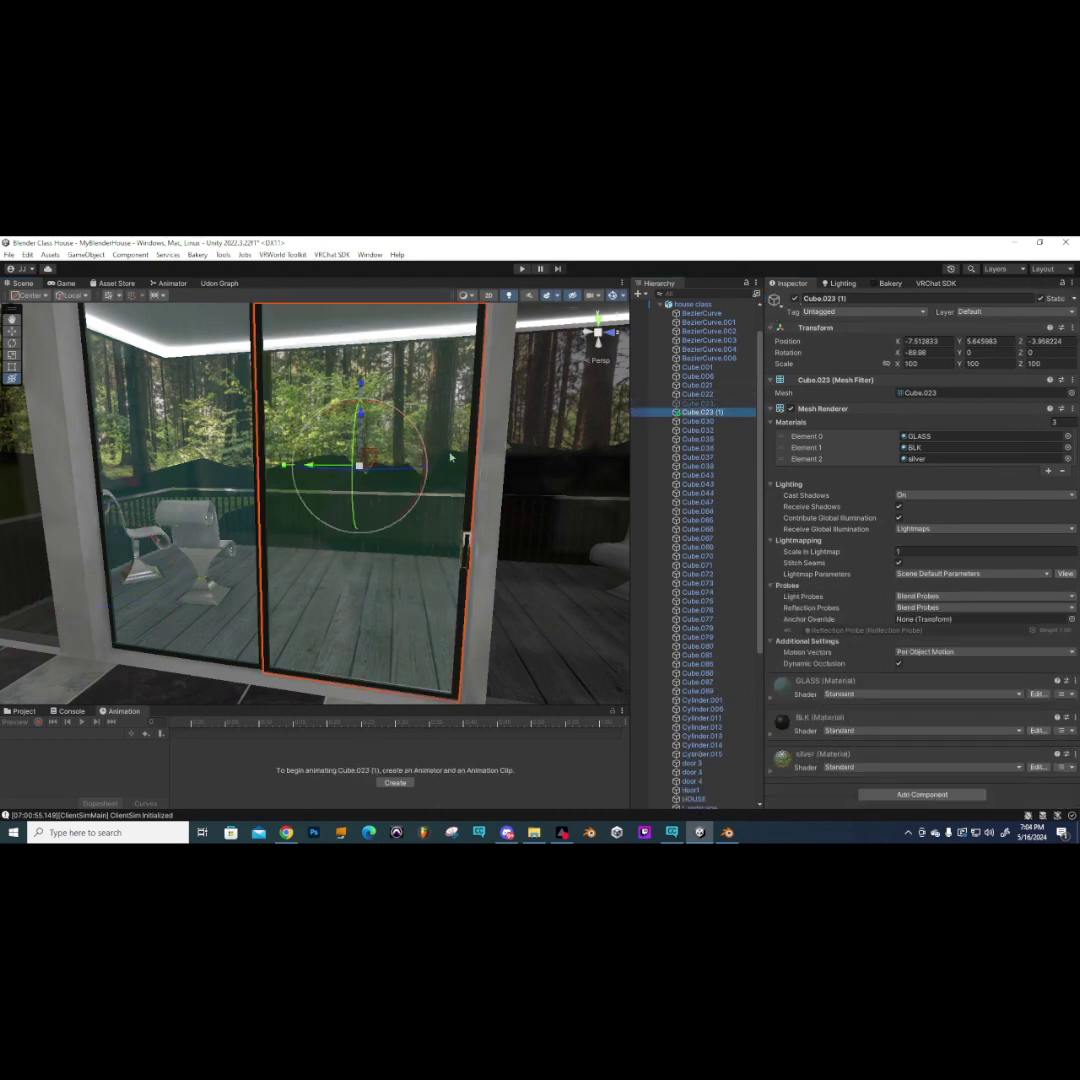
scroll(516, 498, "down", 3)
scroll(516, 498, "down", 1)
scroll(706, 530, "down", 5)
scroll(706, 530, "up", 6)
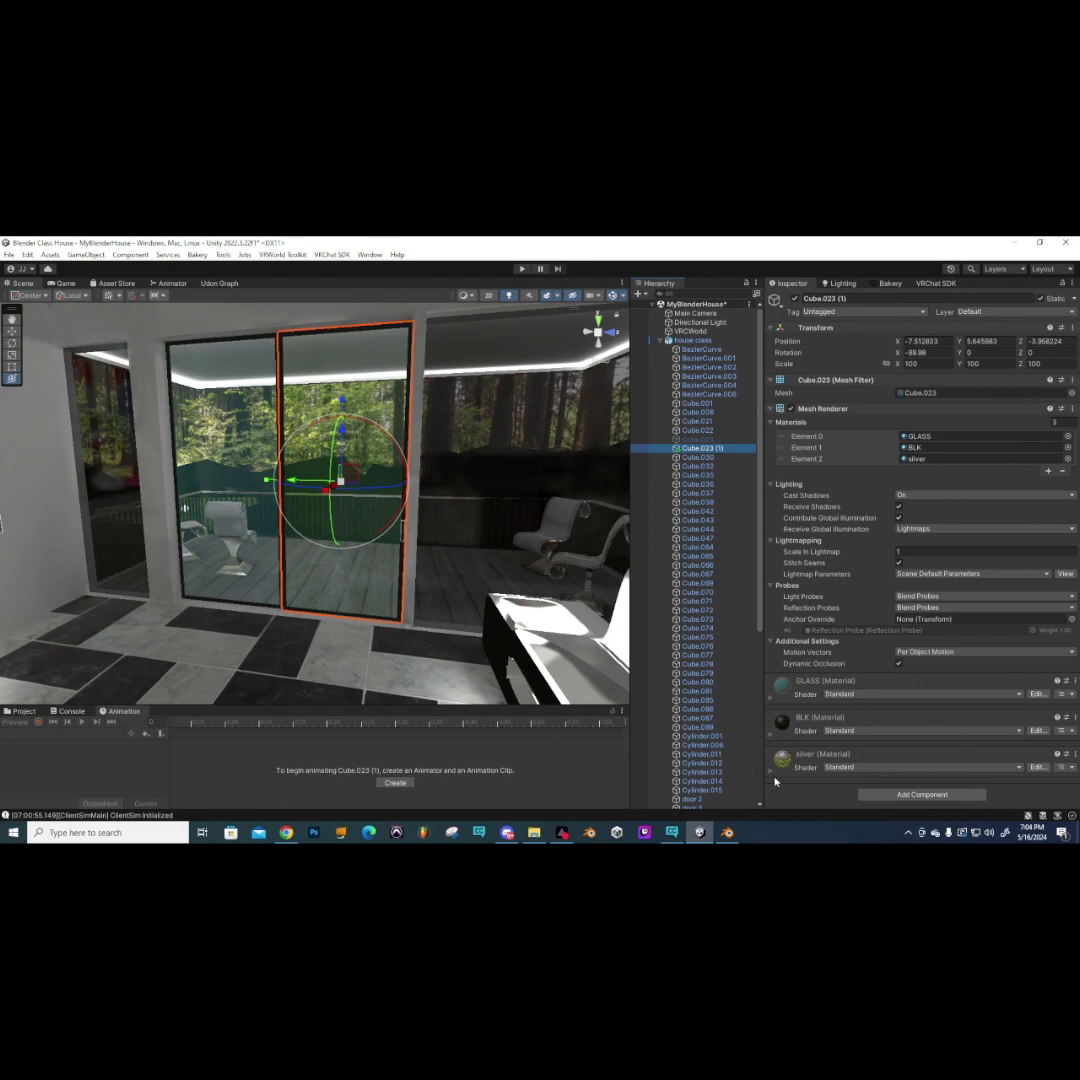
- Add a Box Collider and a Mesh Collider to Cube.023 (1)
left_click(900, 794)
type("b")
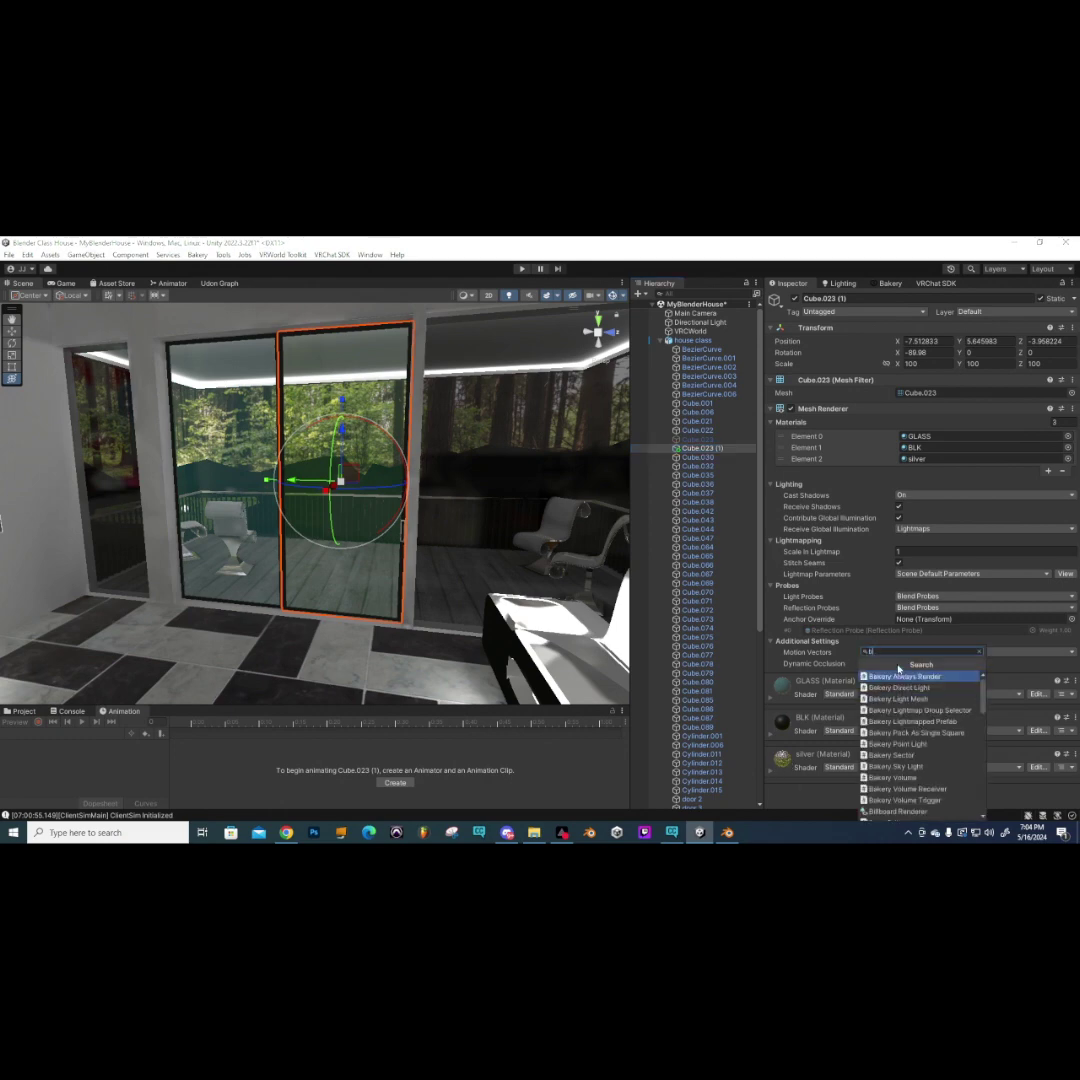
type("ox")
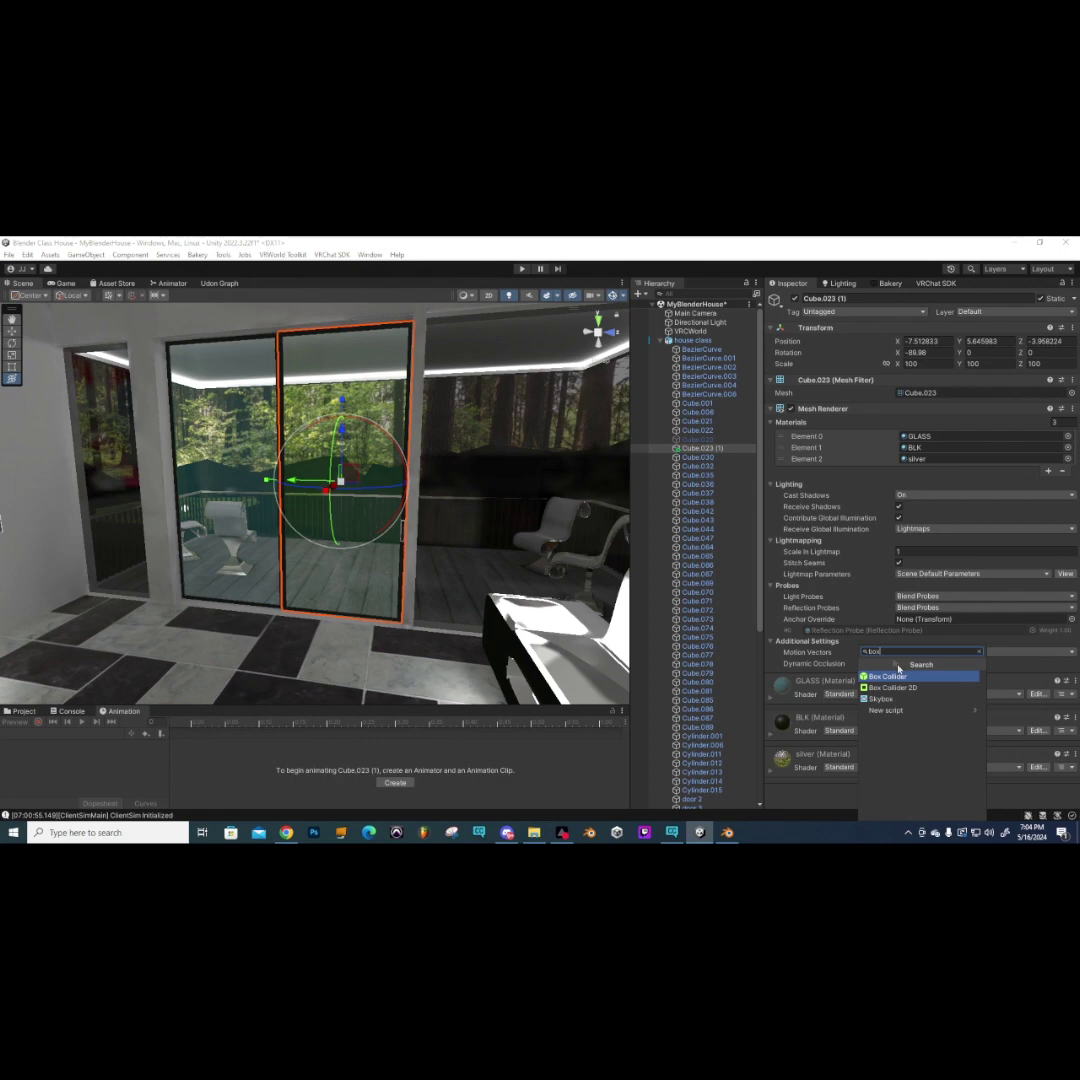
left_click(886, 677)
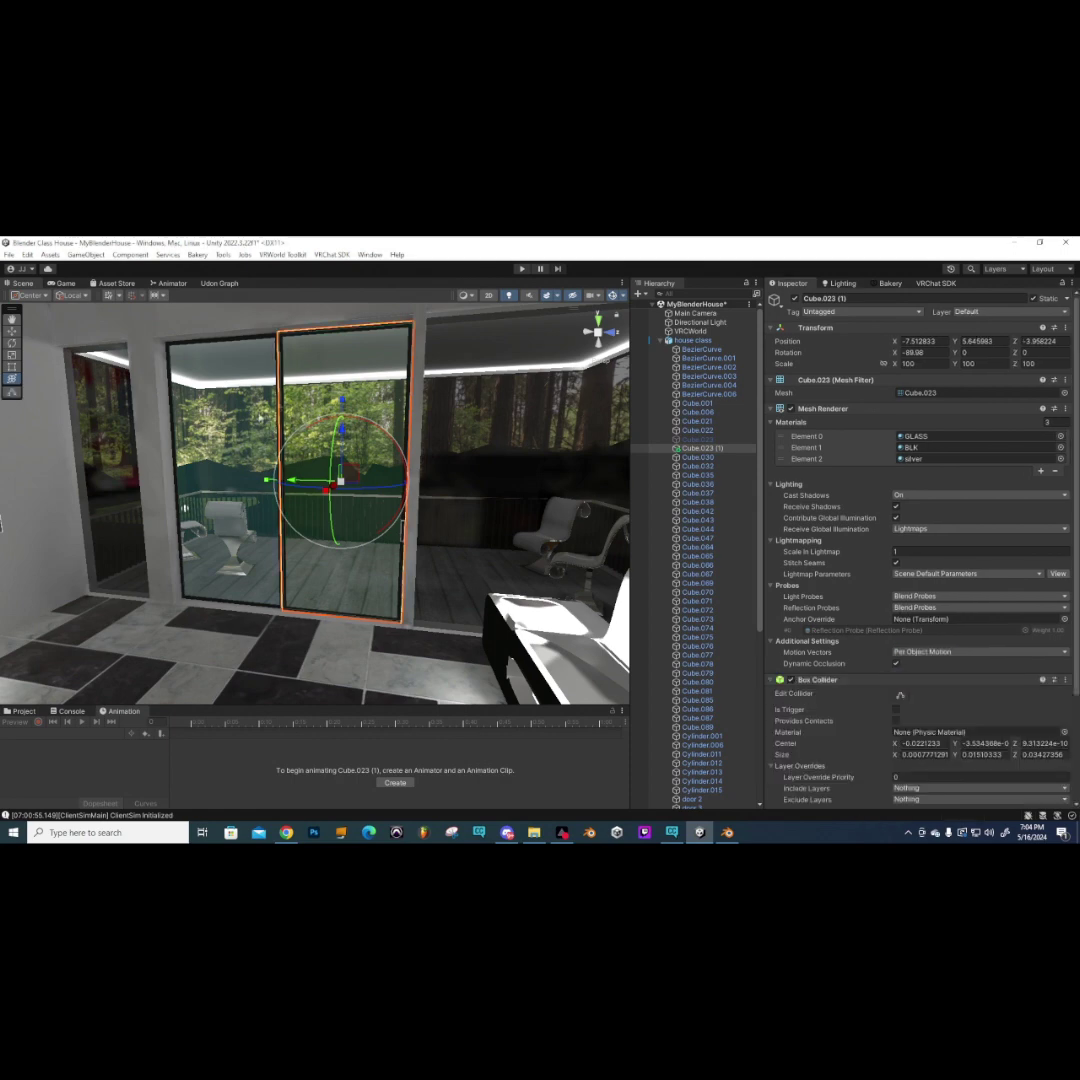
scroll(352, 430, "up", 3)
middle_click_drag(352, 430, 360, 356)
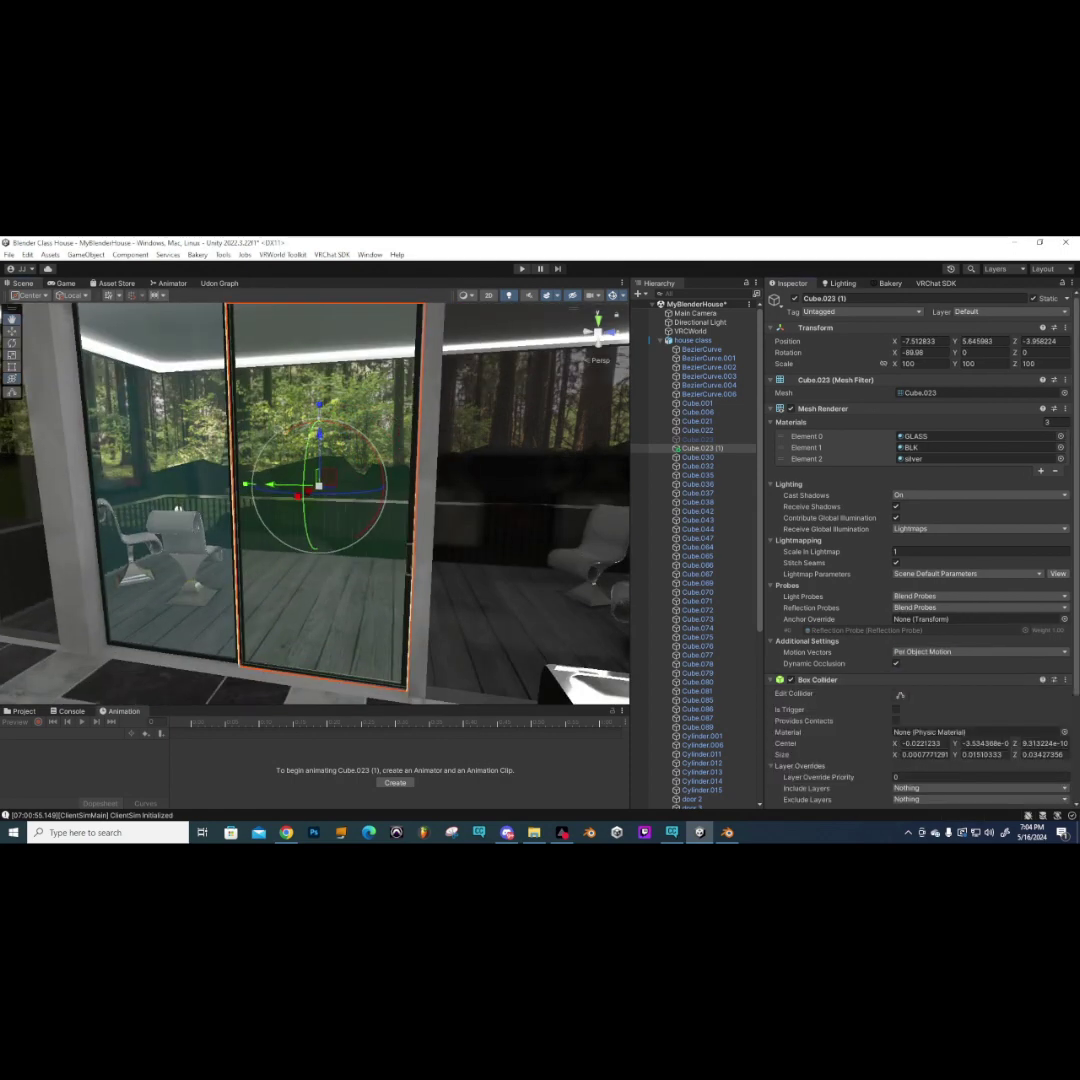
scroll(816, 500, "down", 3)
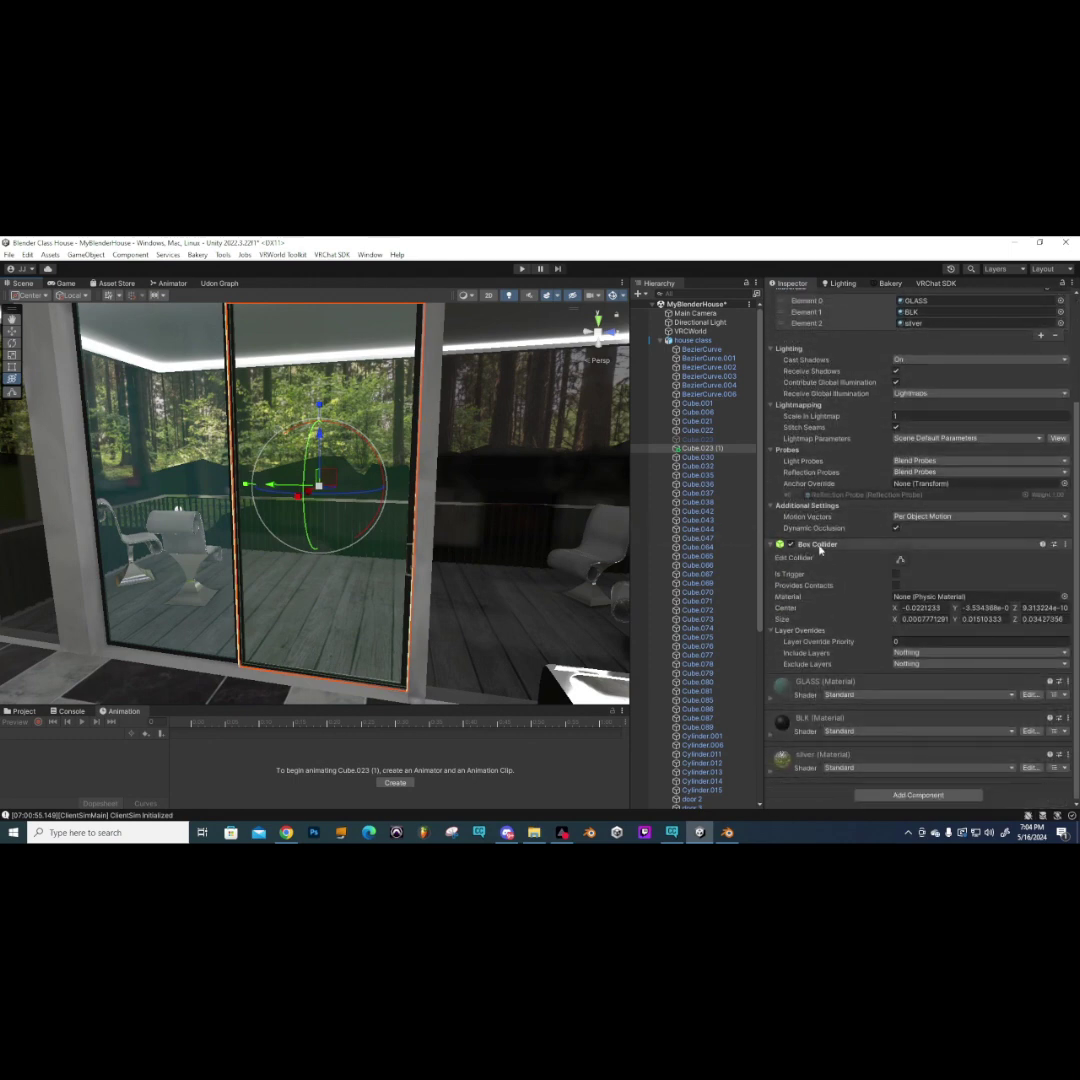
scroll(822, 549, "up", 3)
scroll(820, 551, "down", 2)
scroll(853, 752, "down", 1)
left_click(878, 795)
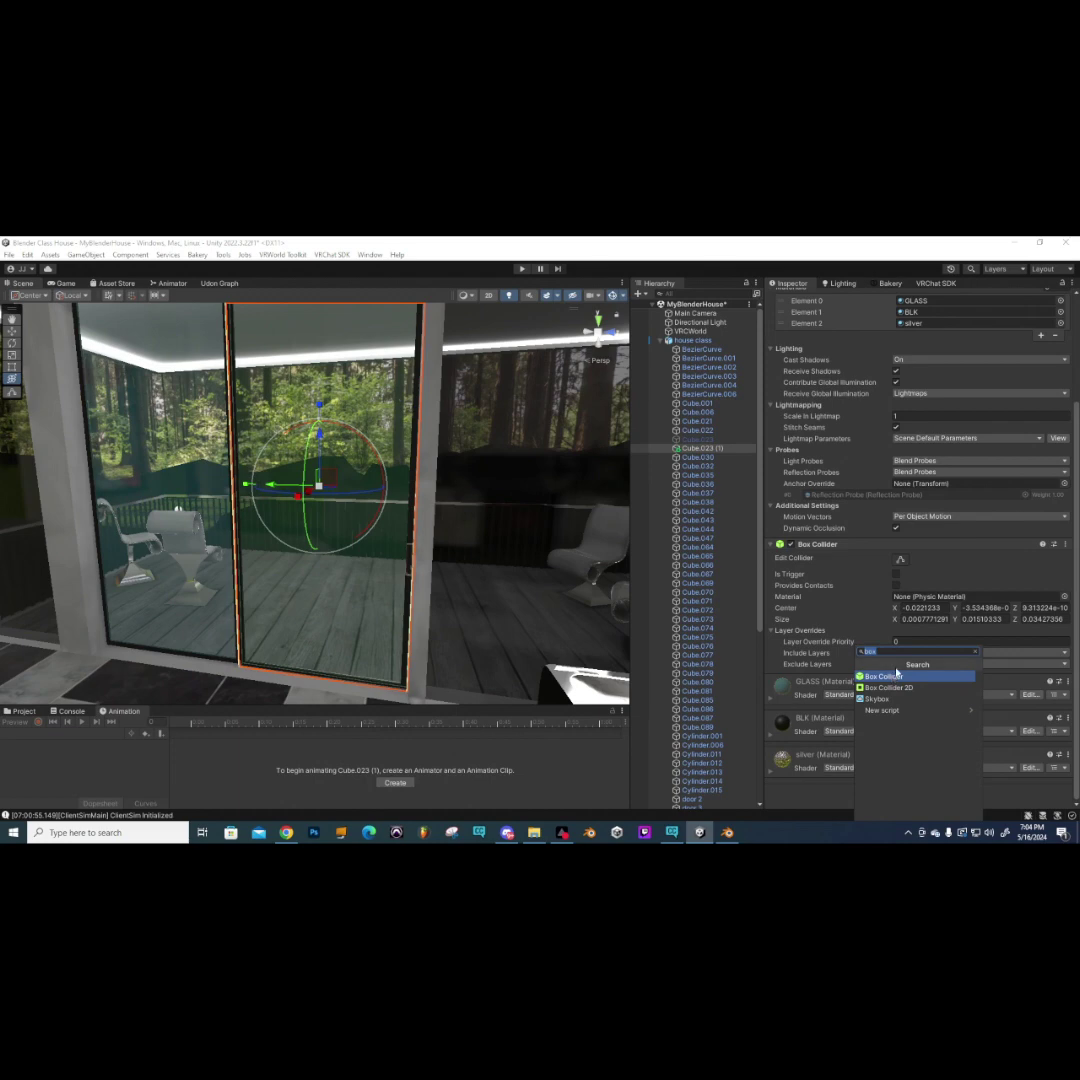
type("mesh")
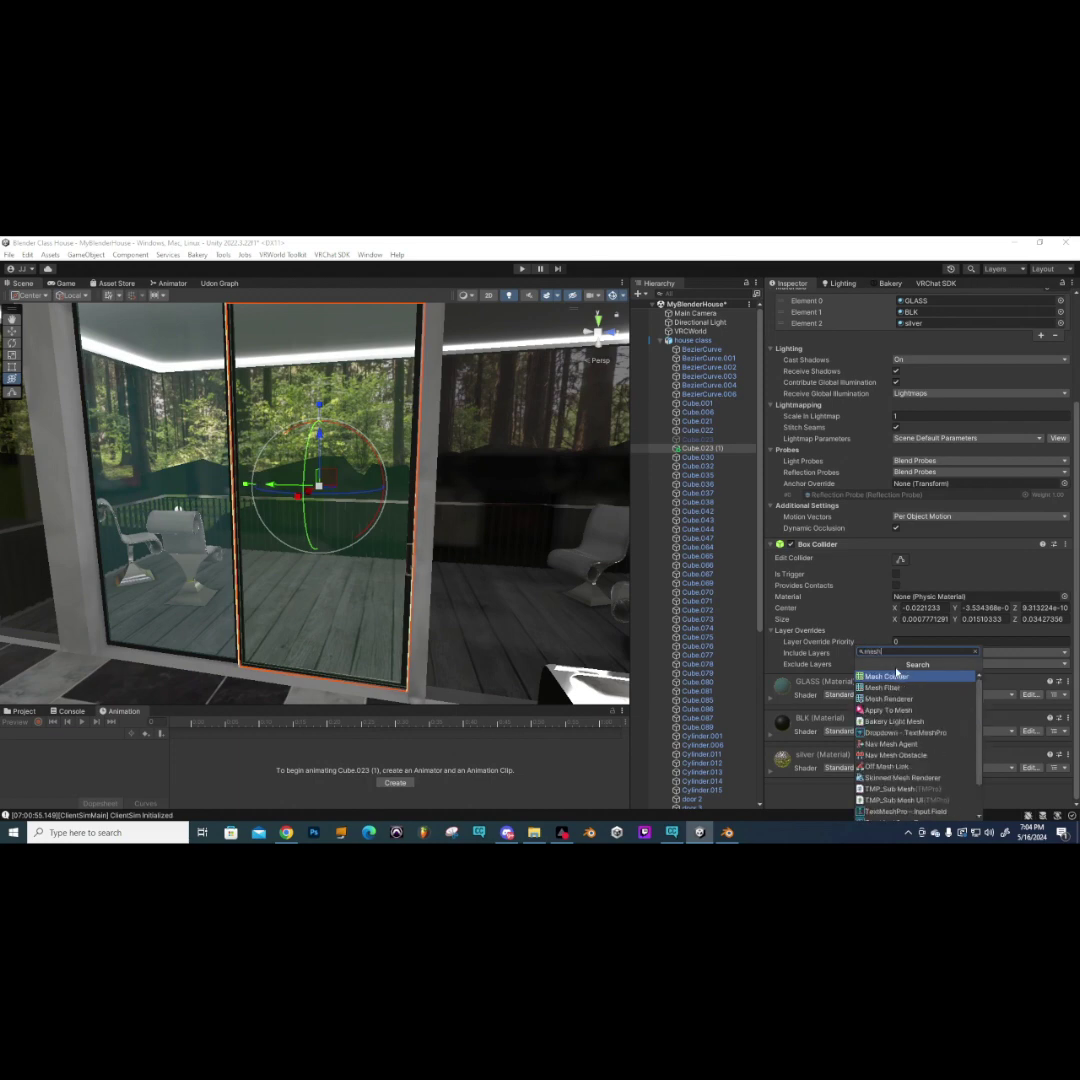
left_click(893, 678)
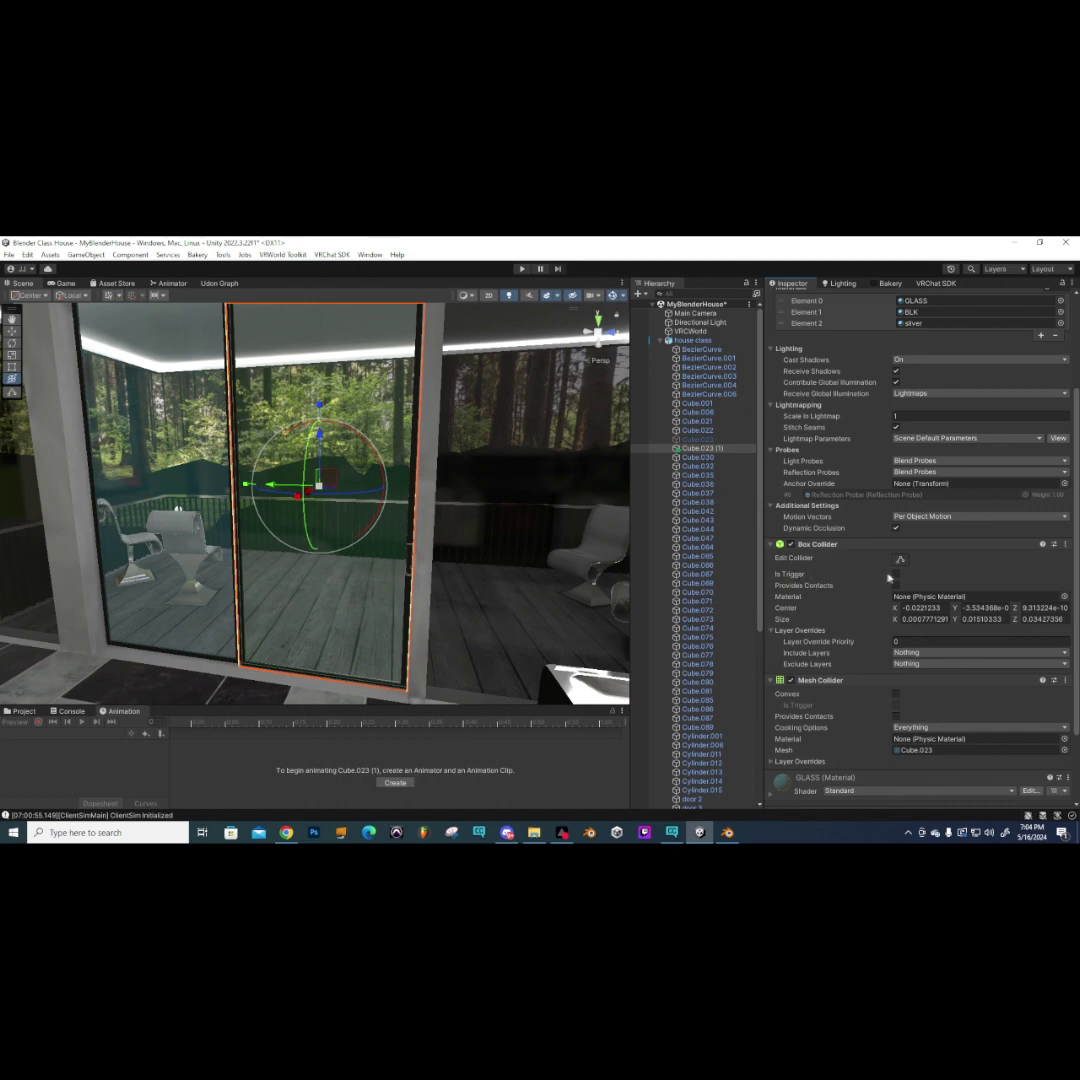
- Edit the box collider's bounds, pulling its top face down the glass door
mouse_move(378, 533)
middle_mouse_down()
mouse_move(402, 555)
mouse_move(394, 538)
middle_mouse_up()
right_click_drag(397, 502, 371, 400)
scroll(354, 381, "up", 3)
left_click(900, 560)
right_click_drag(330, 440, 343, 413)
left_click_drag(335, 368, 315, 525)
right_click_drag(353, 424, 429, 509)
left_click_drag(330, 434, 342, 552)
- Narrow the collider to the door's right edge and raise its bottom face into a handle-sized strip
middle_click_drag(342, 553, 330, 504)
left_click_drag(198, 580, 429, 580)
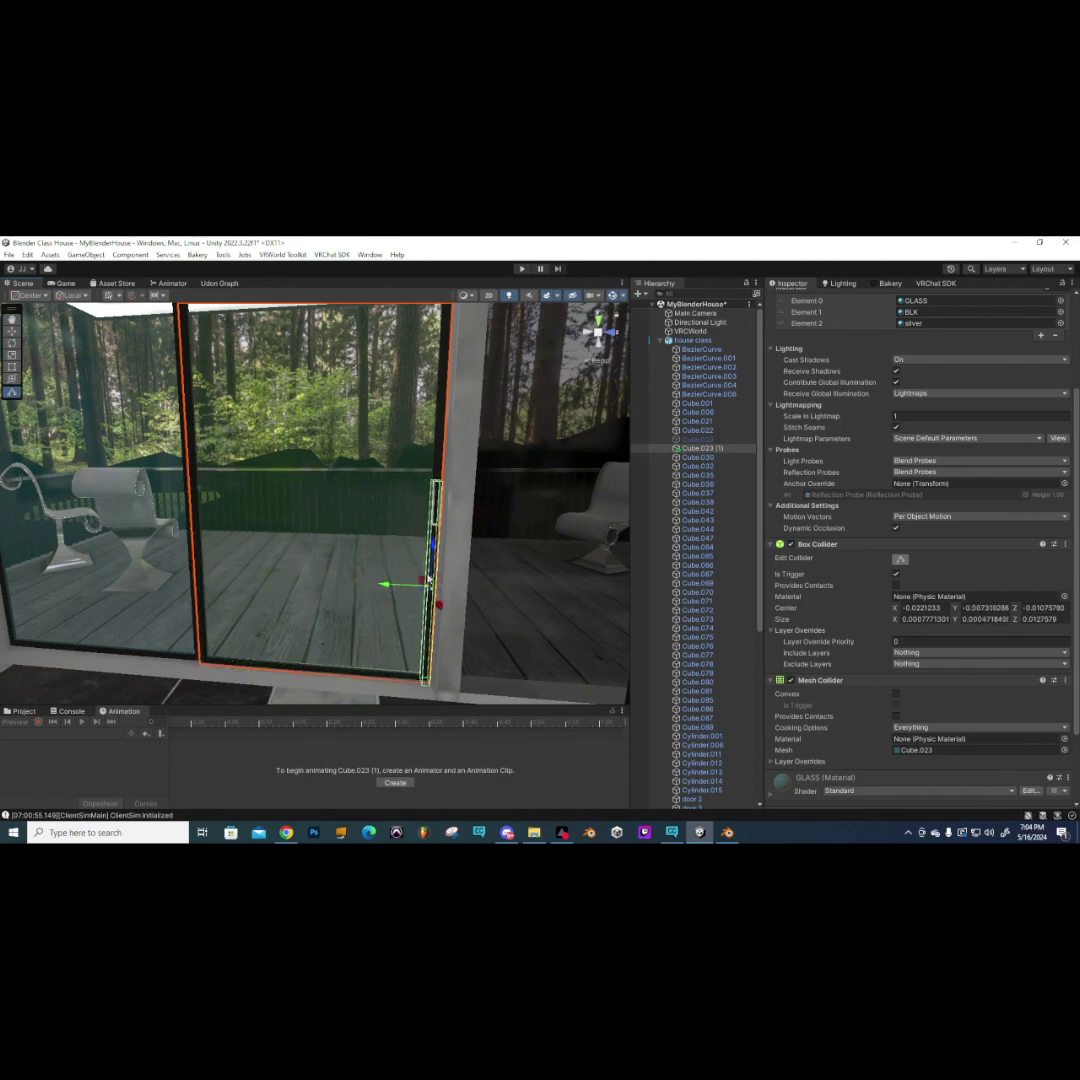
left_click_drag(427, 683, 440, 528)
middle_click_drag(440, 528, 352, 571)
right_click_drag(352, 571, 234, 571)
middle_click_drag(234, 571, 308, 562)
middle_click_drag(201, 424, 182, 515)
- Add a Mesh Collider to the left glass pane Cube.022
left_click(188, 524)
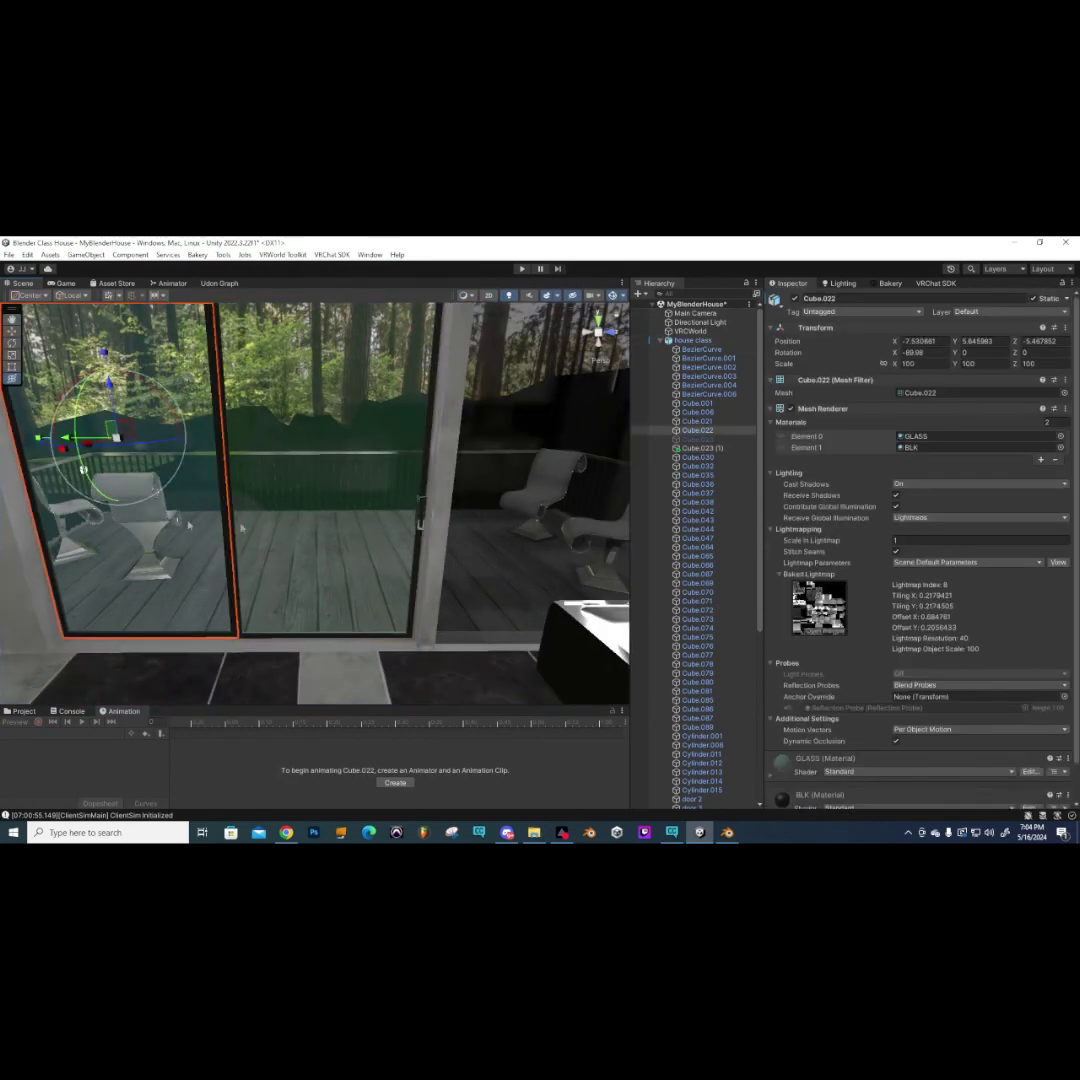
scroll(900, 700, "down", 2)
left_click(920, 795)
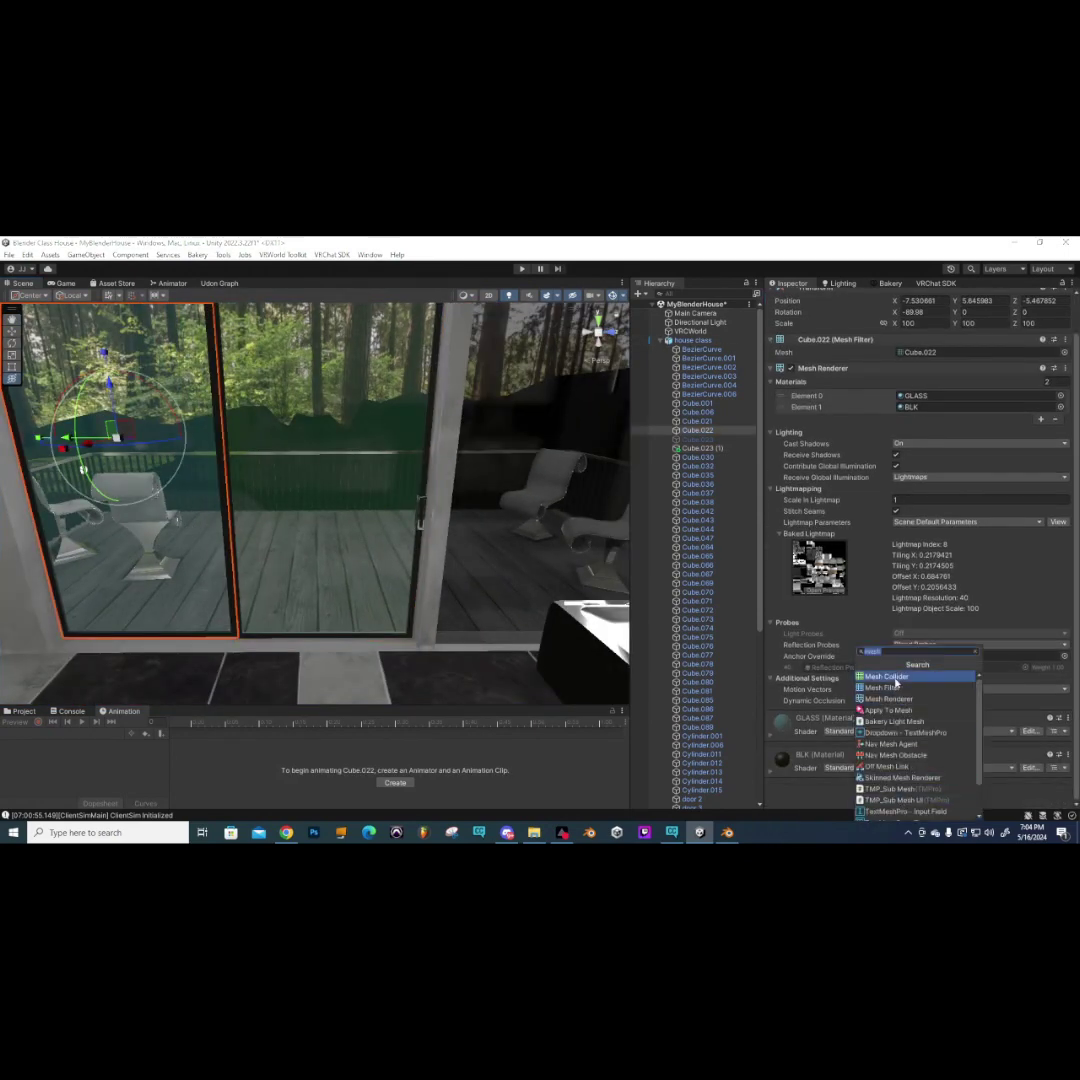
left_click(895, 679)
scroll(460, 522, "up", 4)
- Reframe the view on the right glass door and reselect Cube.023 (1)
right_click_drag(419, 499, 501, 538)
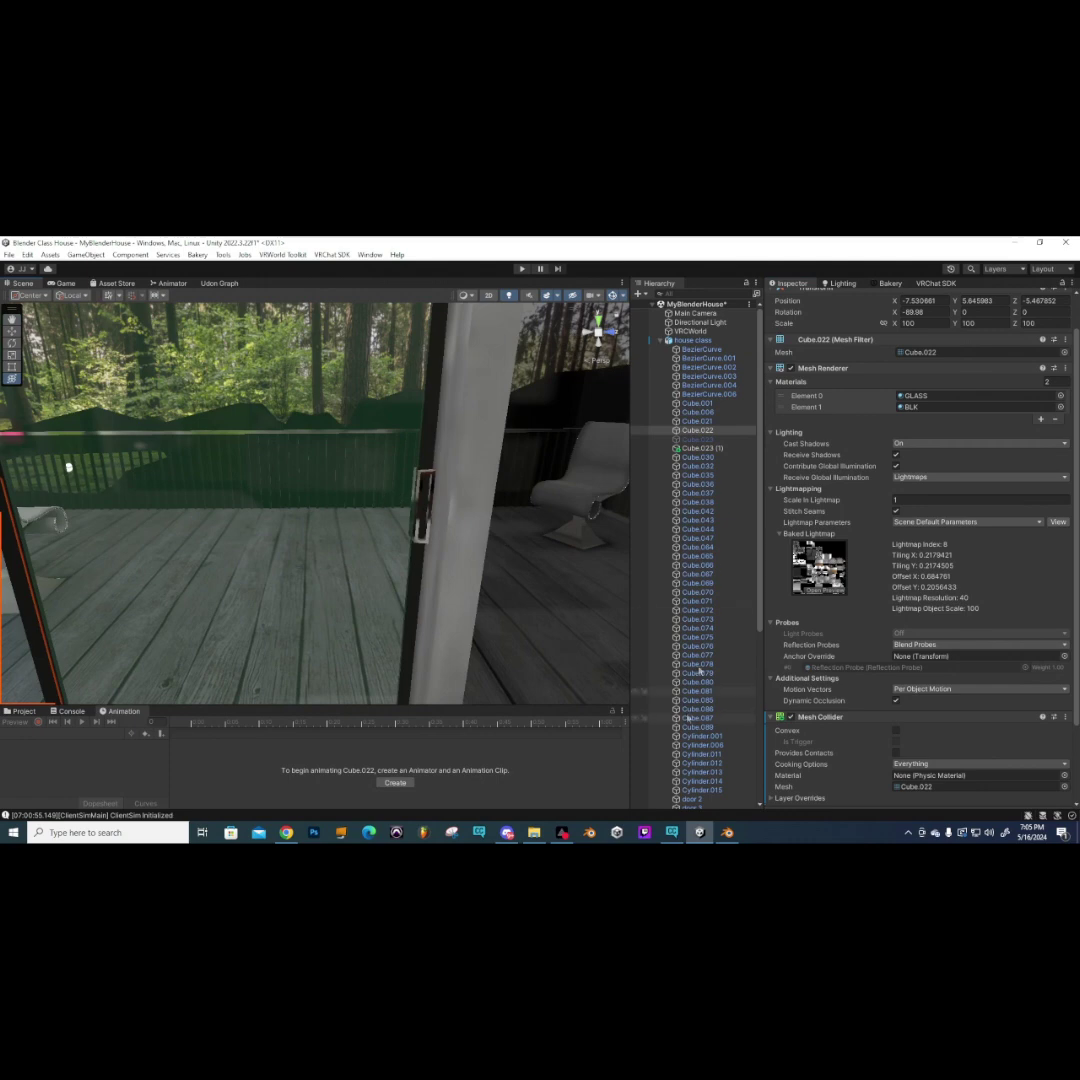
left_click(424, 497)
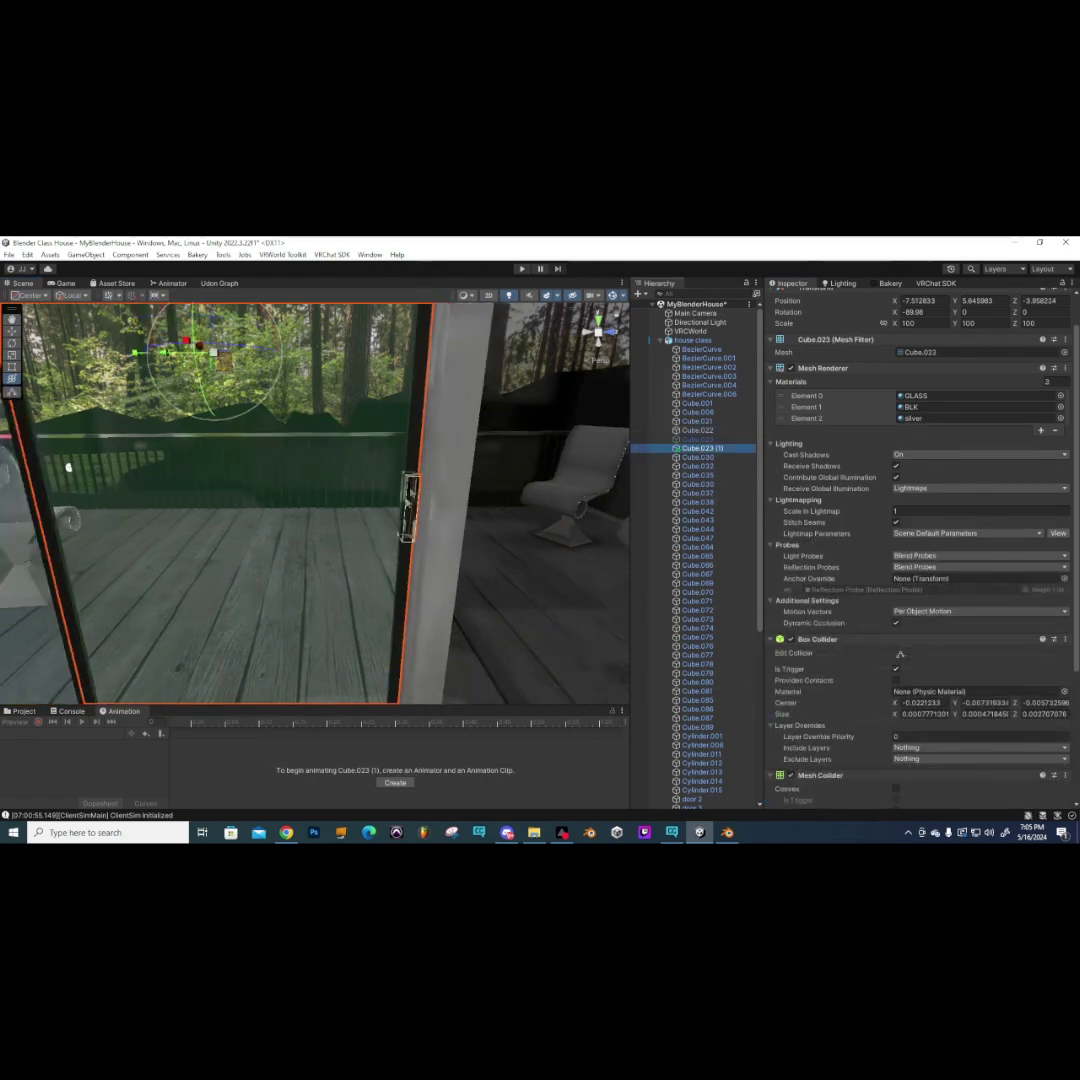
scroll(866, 622, "down", 4)
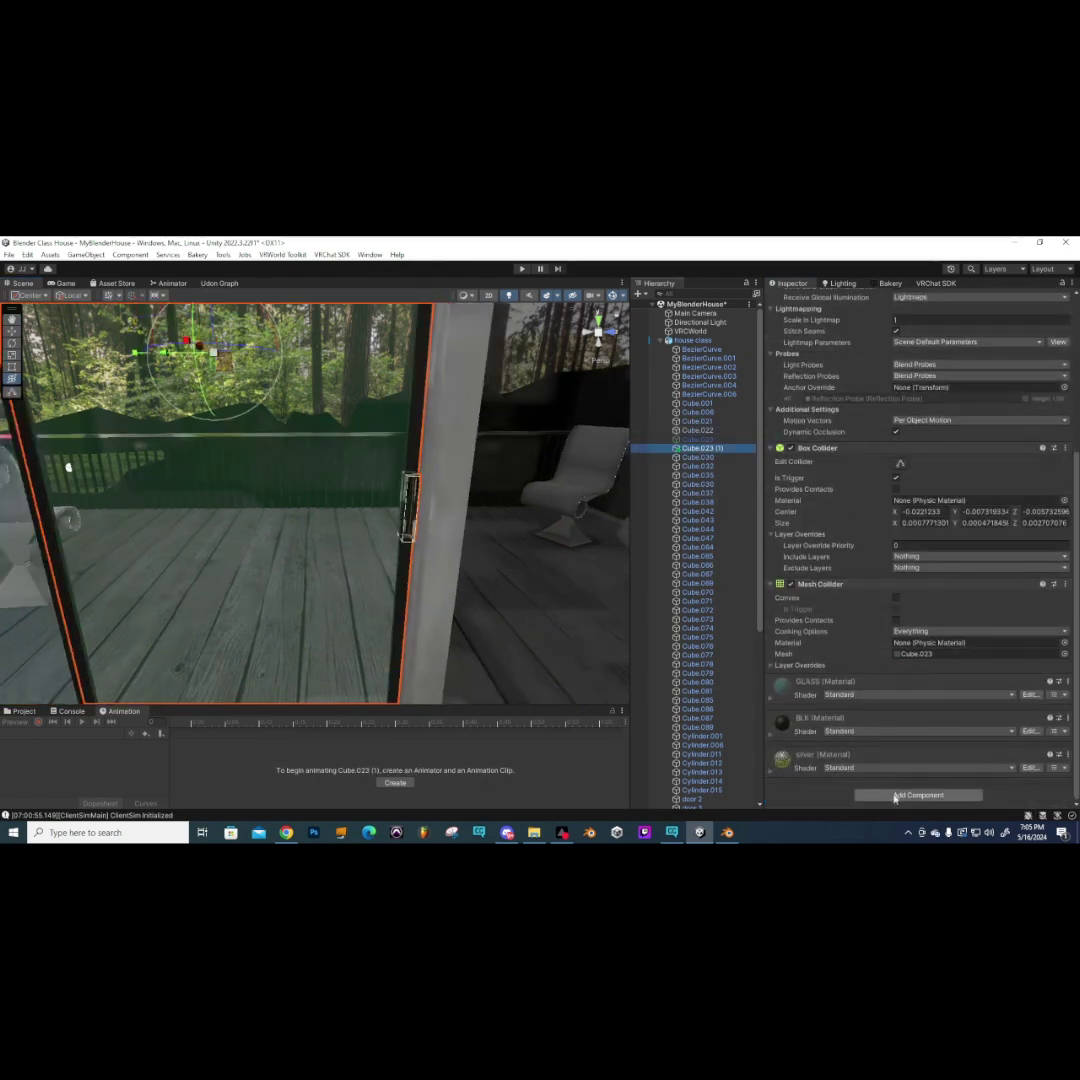
scroll(715, 693, "down", 5)
mouse_move(353, 515)
right_mouse_down()
mouse_move(368, 516)
mouse_move(227, 543)
mouse_move(95, 492)
mouse_move(5, 505)
right_mouse_up()
right_click_drag(326, 578, 652, 672)
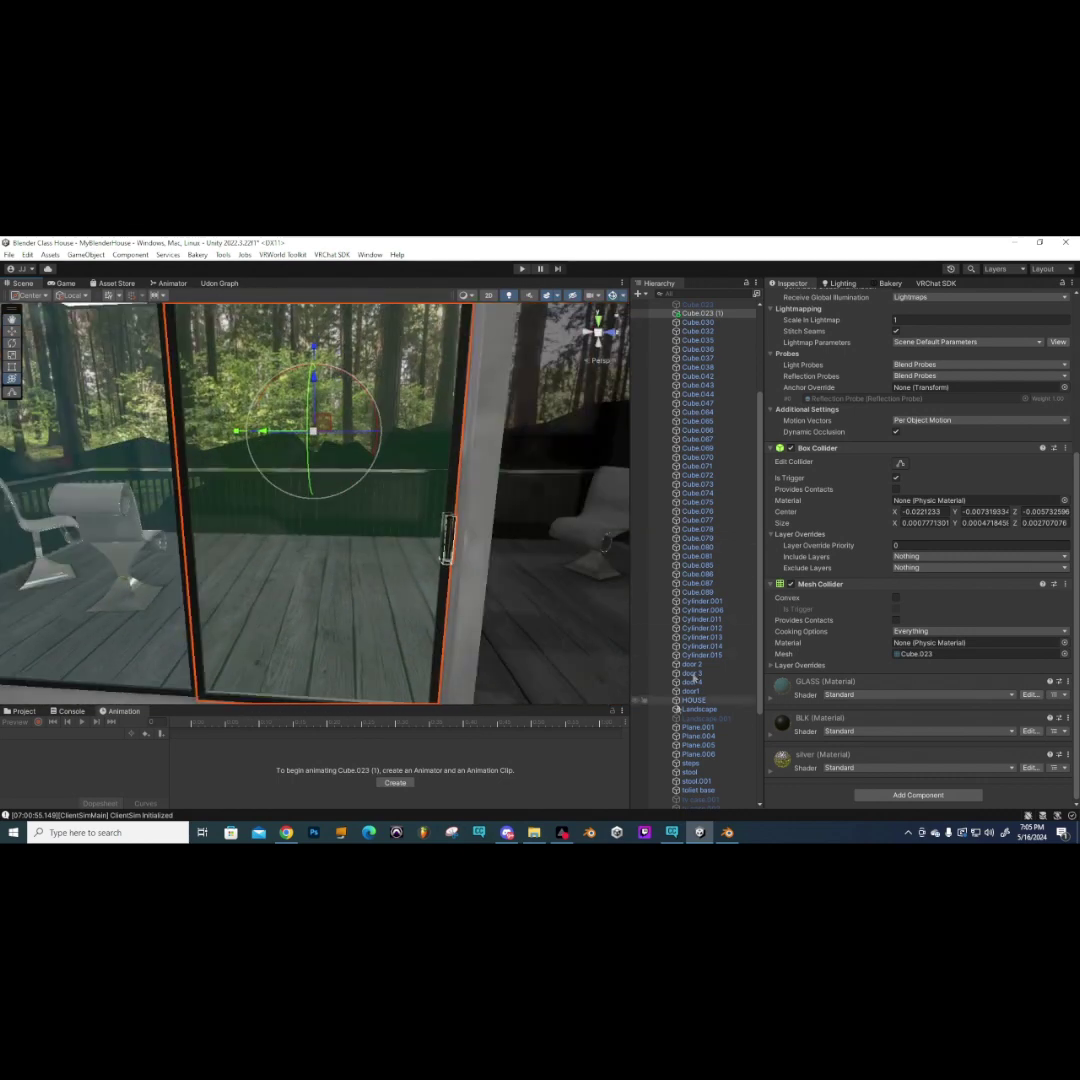
left_click(702, 315)
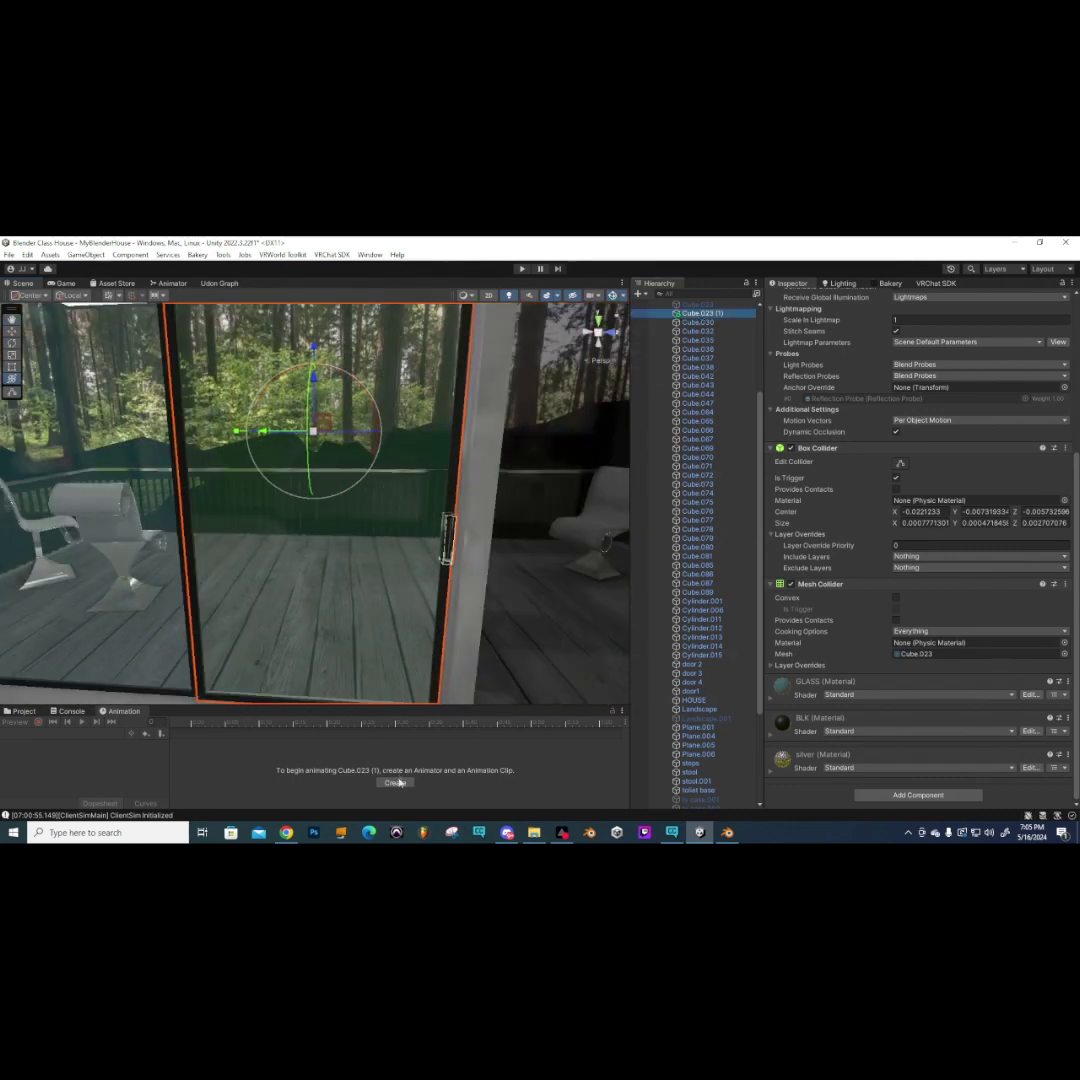
- Create an Animator with a new Slide Open clip for Cube.023 (1) and turn on recording
left_click_drag(378, 704, 386, 664)
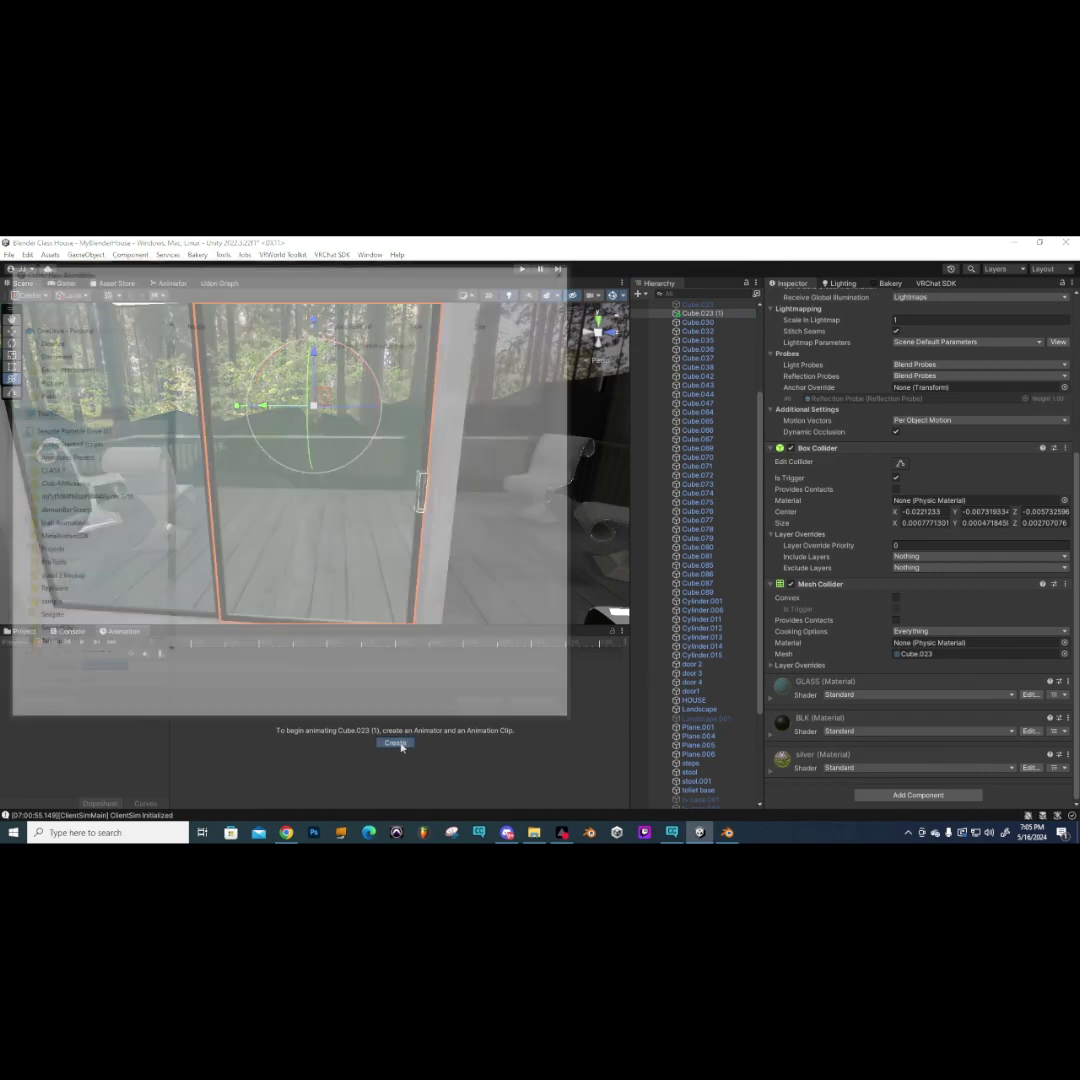
left_click(395, 742)
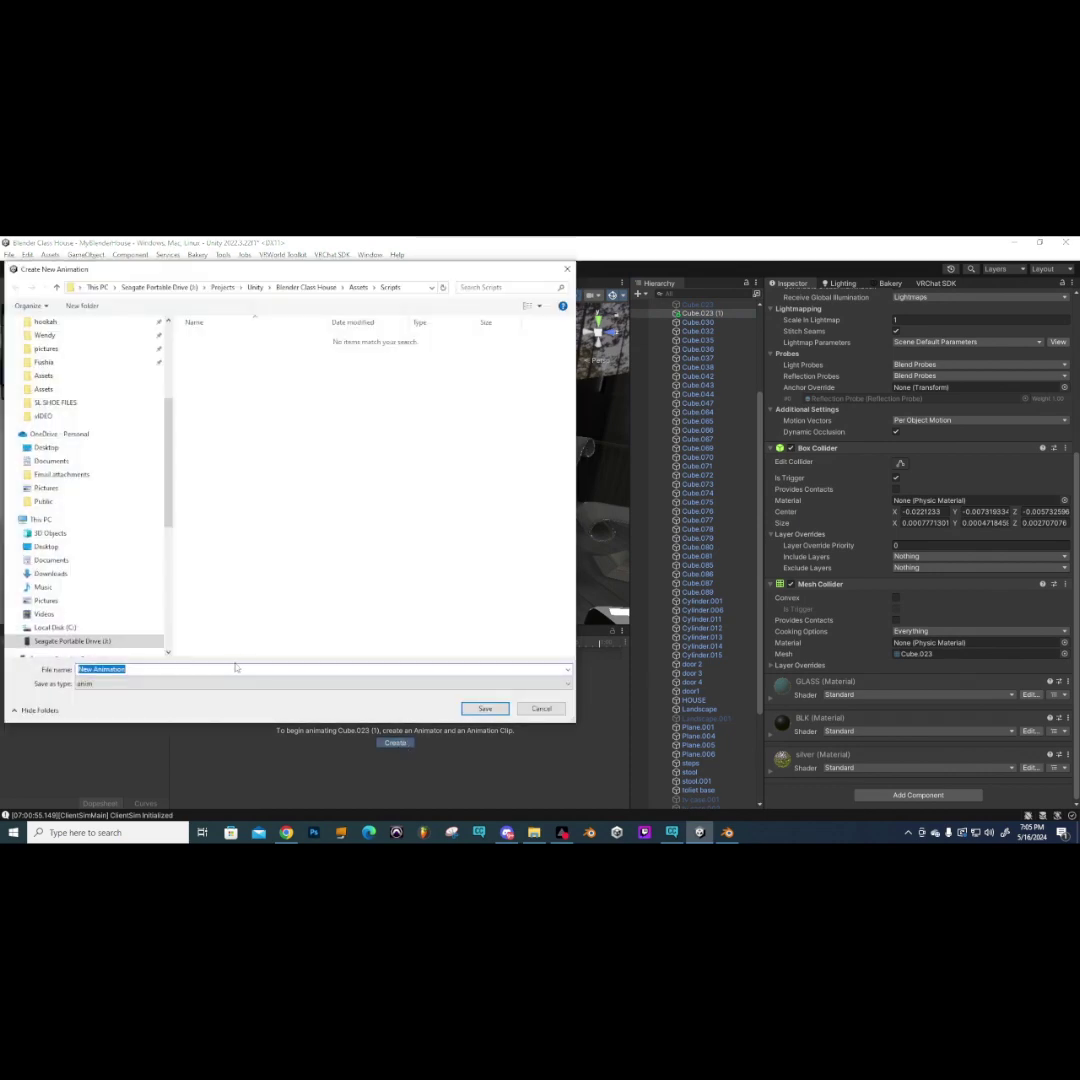
type("Slide Open")
left_click(484, 708)
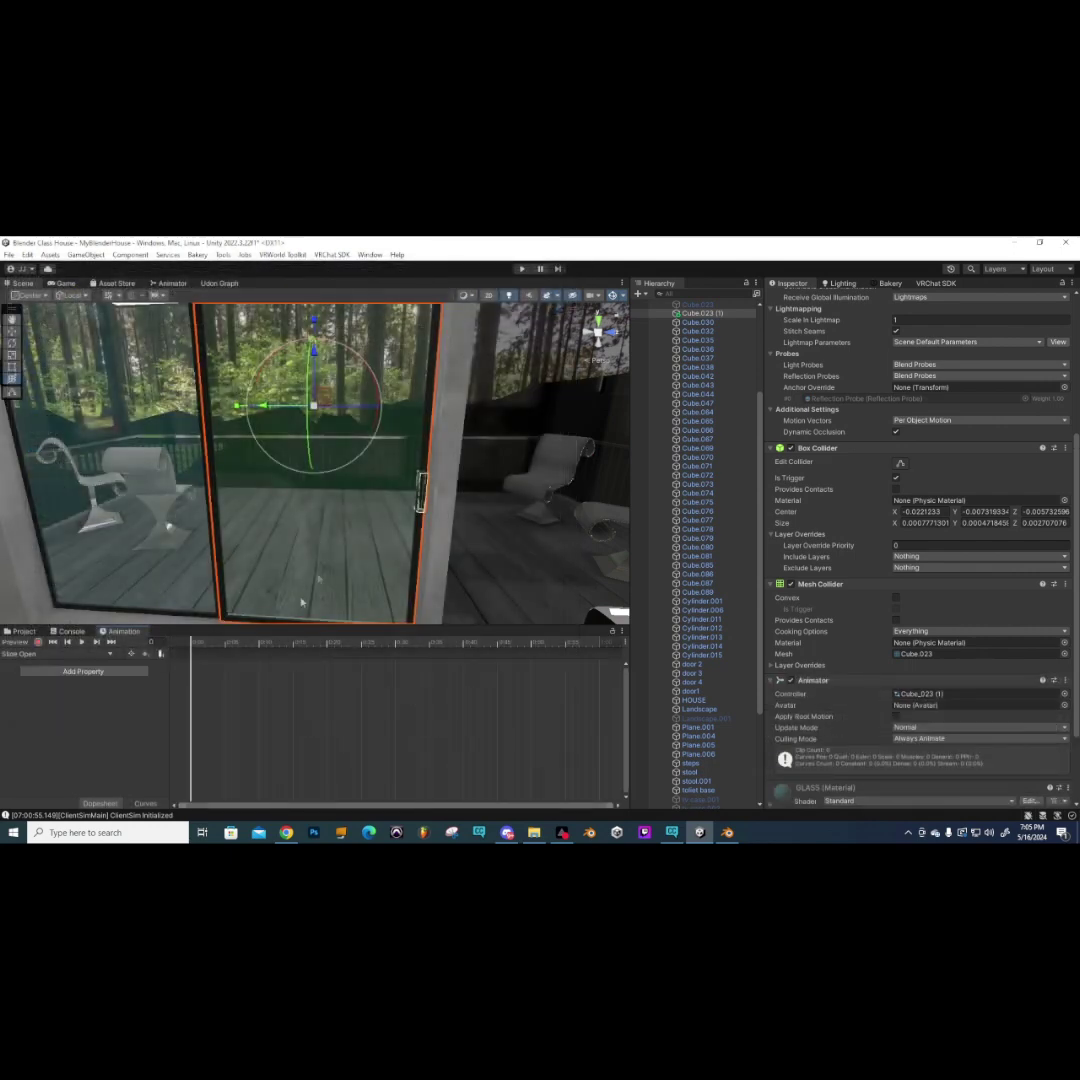
left_click(38, 642)
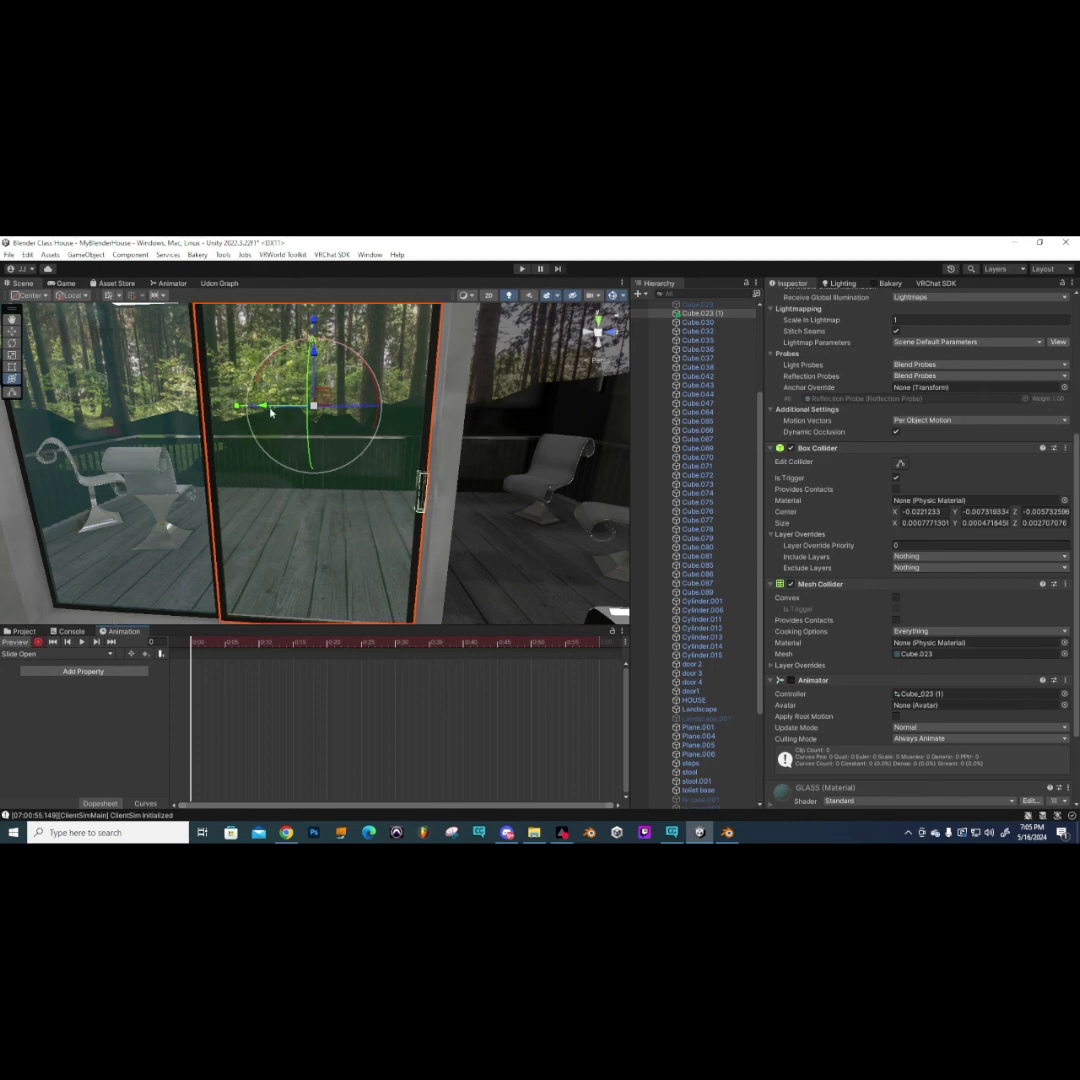
- Key the door closed at frame 0 and slid left at frame 1, then scrub to check
mouse_move(265, 408)
left_mouse_down()
mouse_move(115, 406)
mouse_move(250, 420)
left_mouse_up()
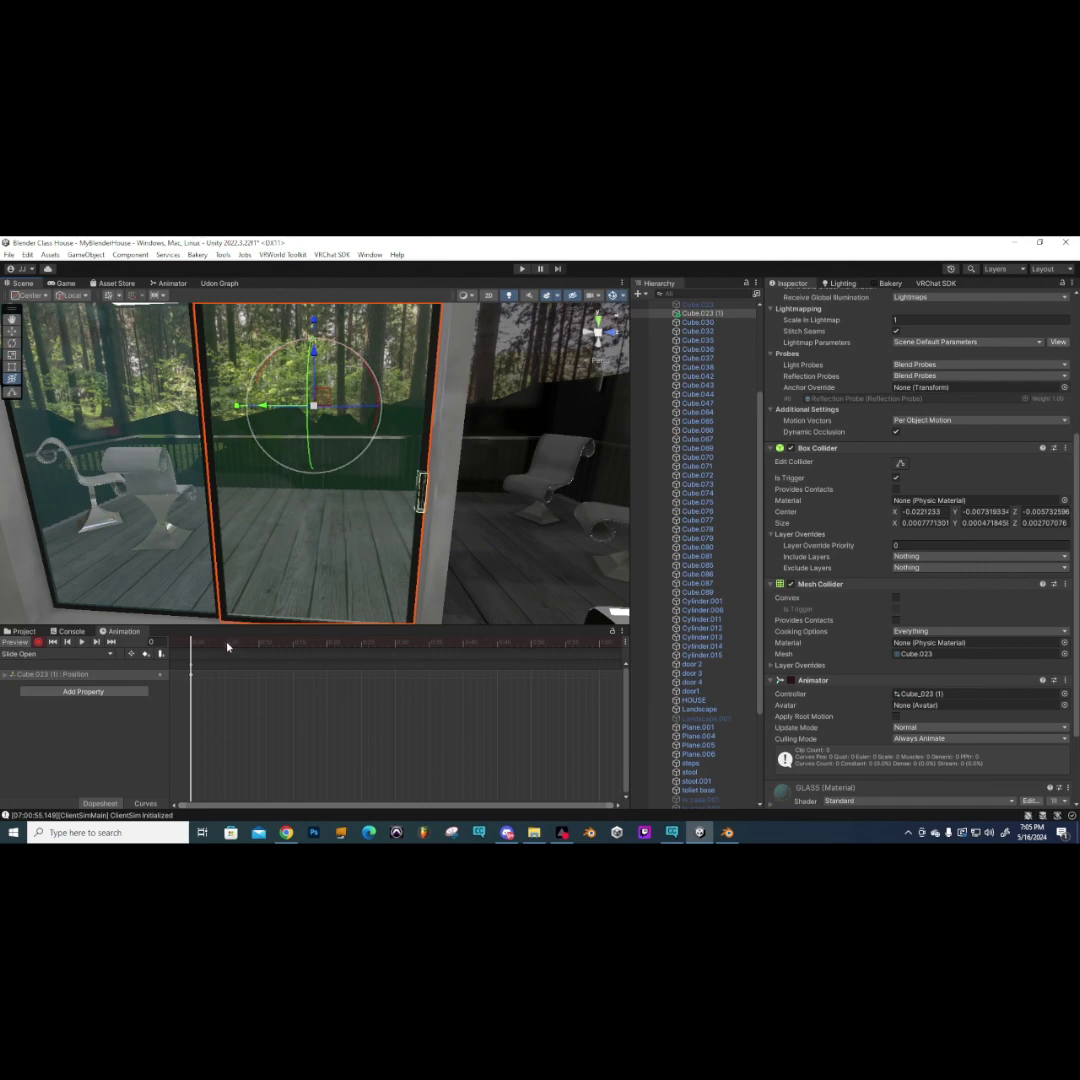
left_click(198, 647)
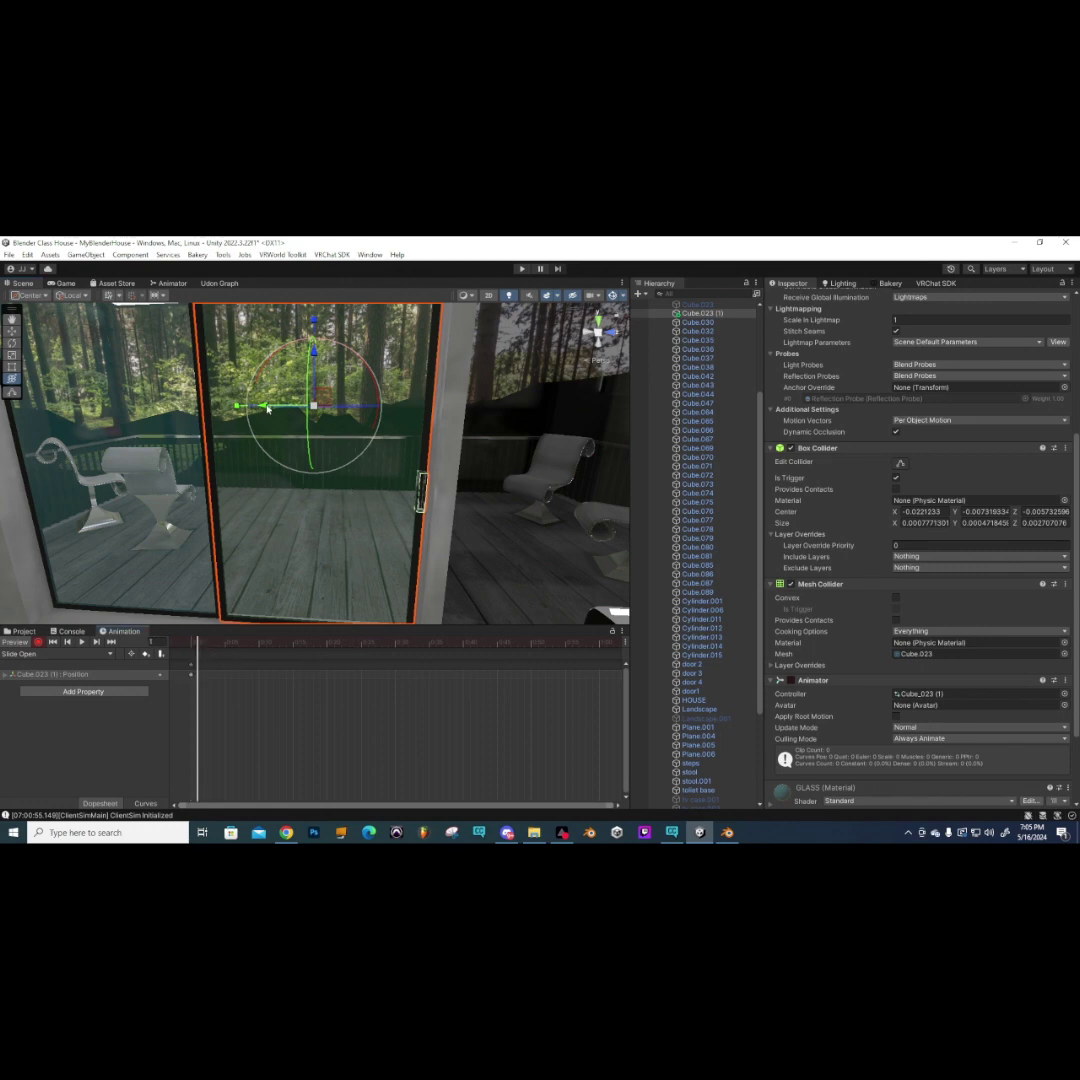
left_click_drag(268, 408, 71, 417)
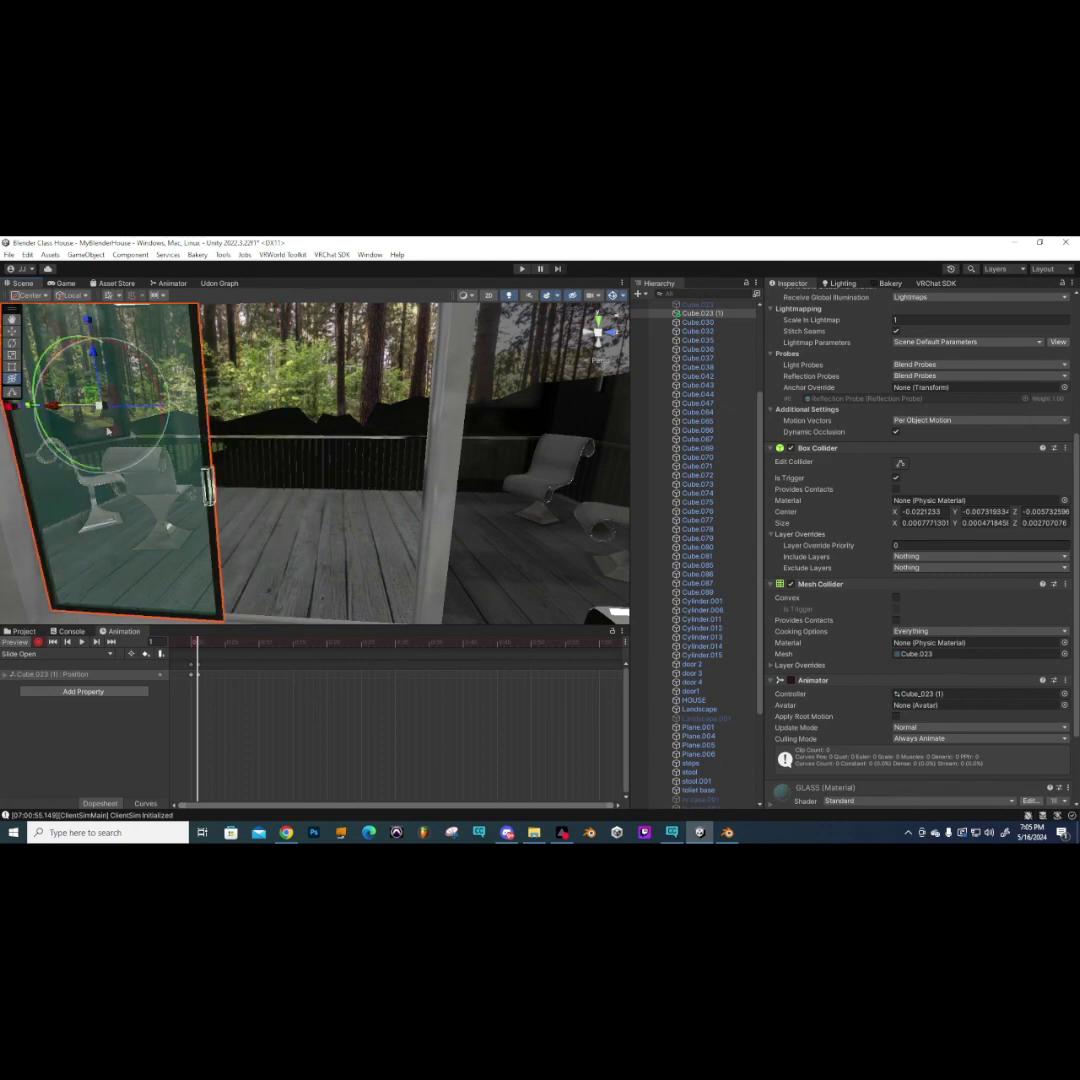
mouse_move(198, 642)
left_mouse_down()
mouse_move(189, 643)
mouse_move(198, 645)
left_mouse_up()
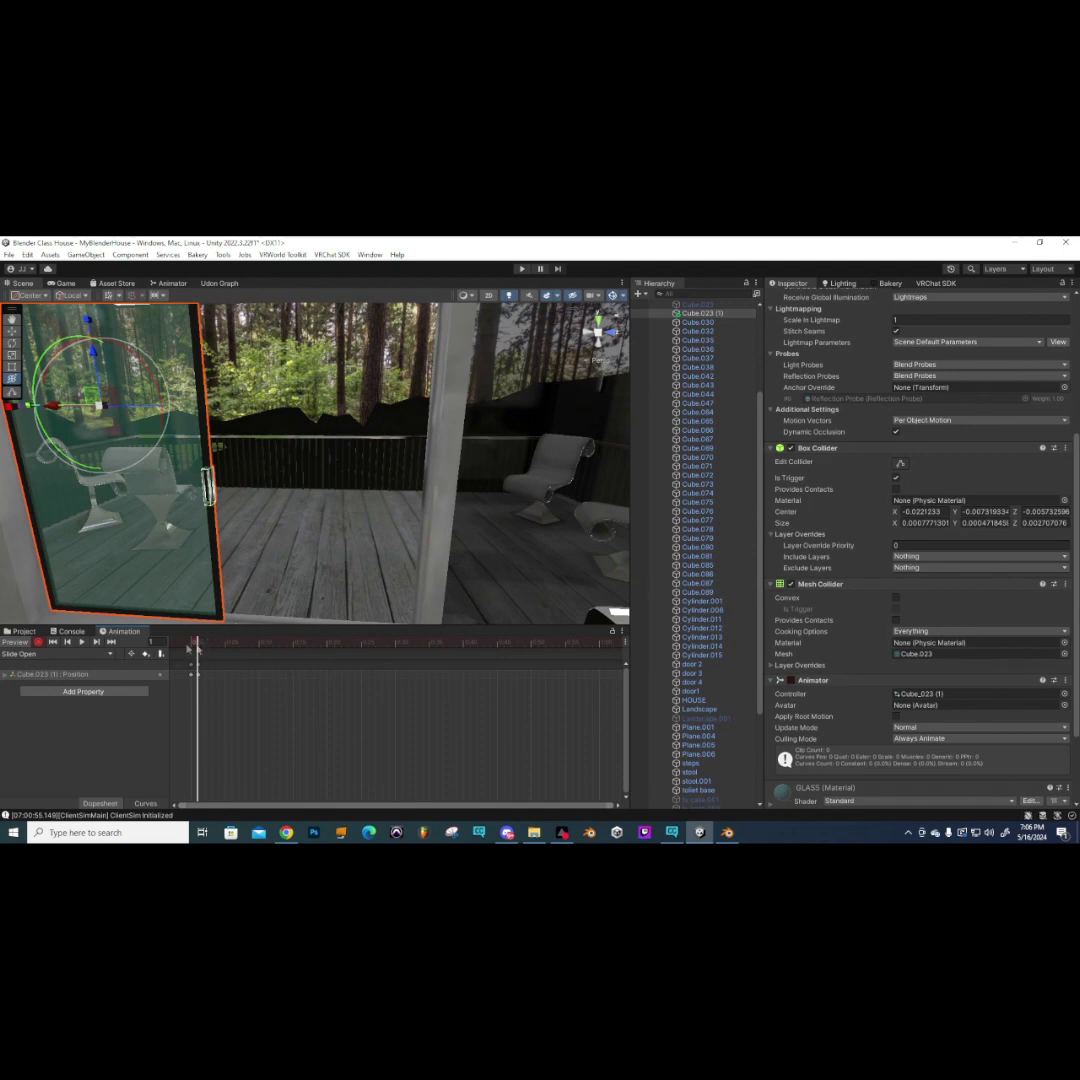
mouse_move(197, 645)
left_mouse_down()
mouse_move(207, 662)
mouse_move(188, 677)
left_mouse_up()
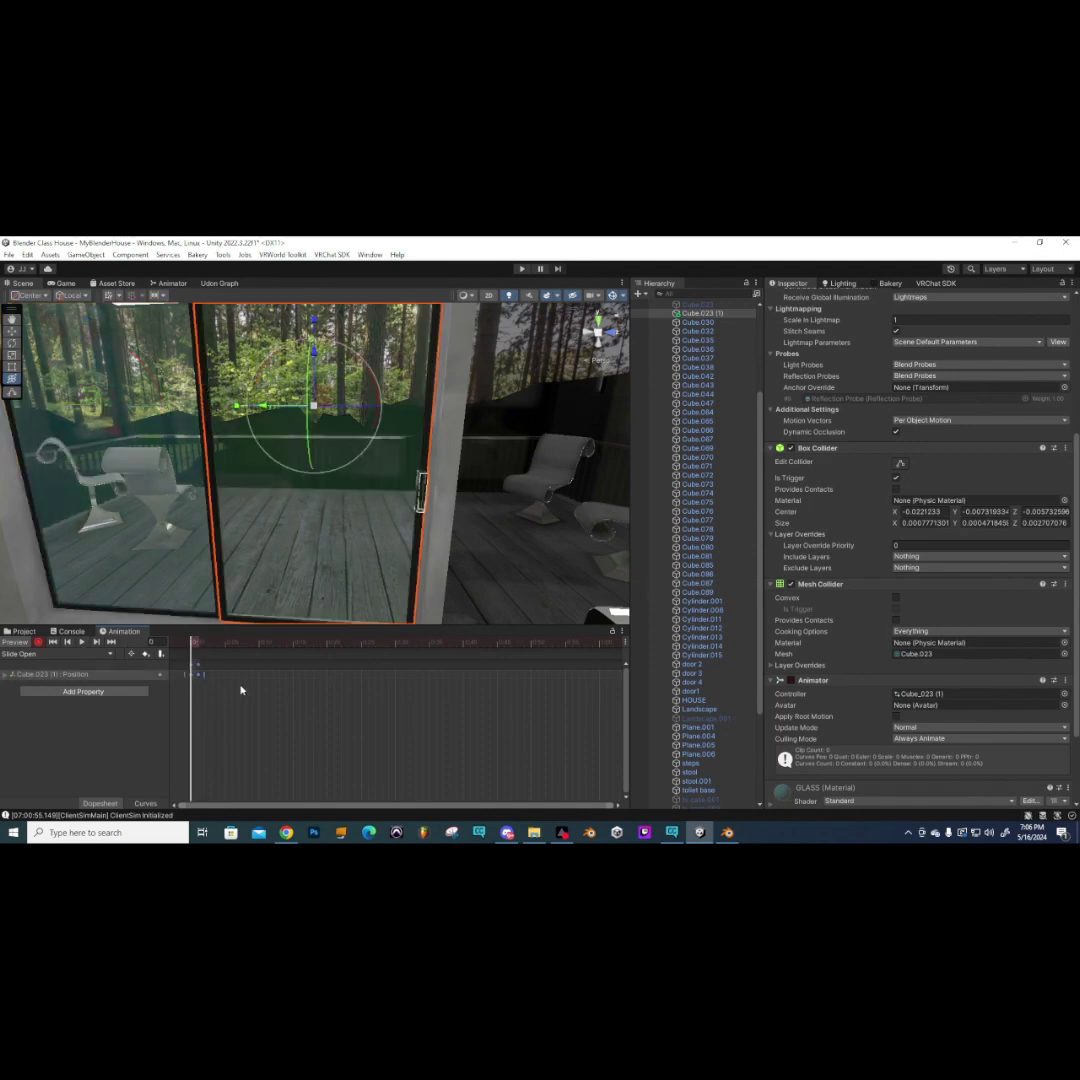
- Create a new animation clip saved as Slide Closed
left_click(55, 654)
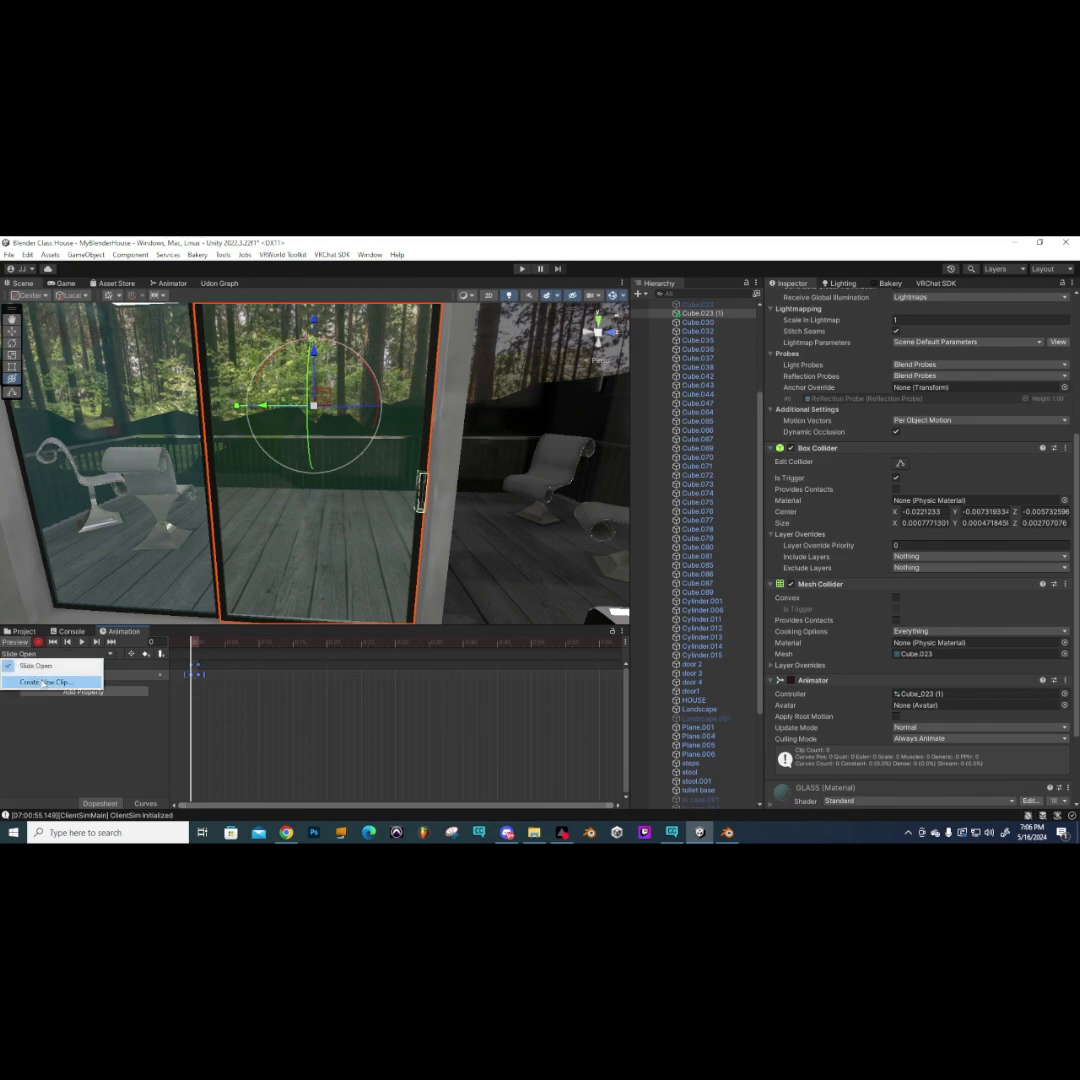
left_click(45, 682)
left_click(210, 339)
left_click(139, 670)
left_click_drag(146, 670, 98, 669)
type("Closed")
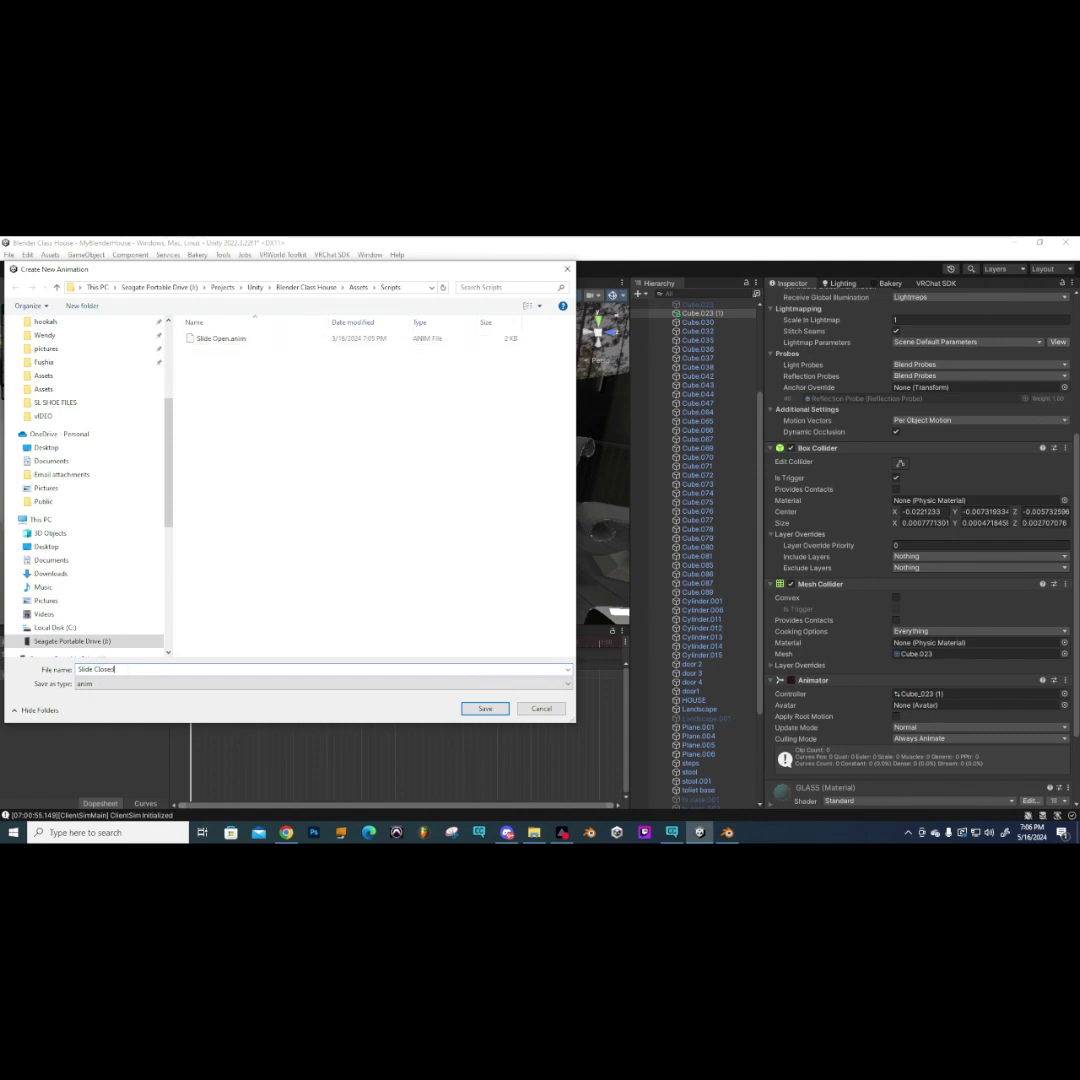
key("Return")
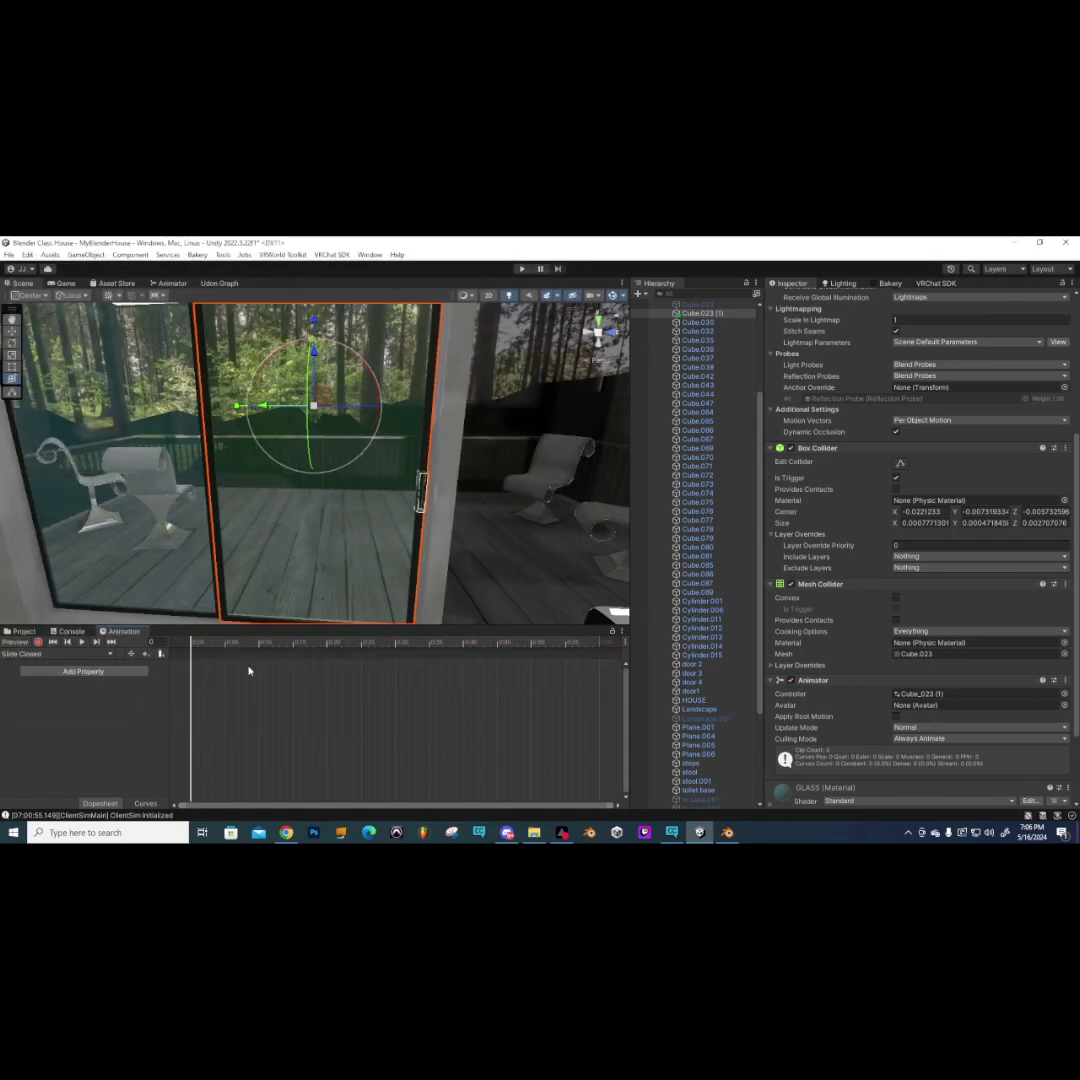
- Paste the position keys into Slide Closed and reorder them so the door goes open to closed
key("ctrl+v")
left_click(203, 693)
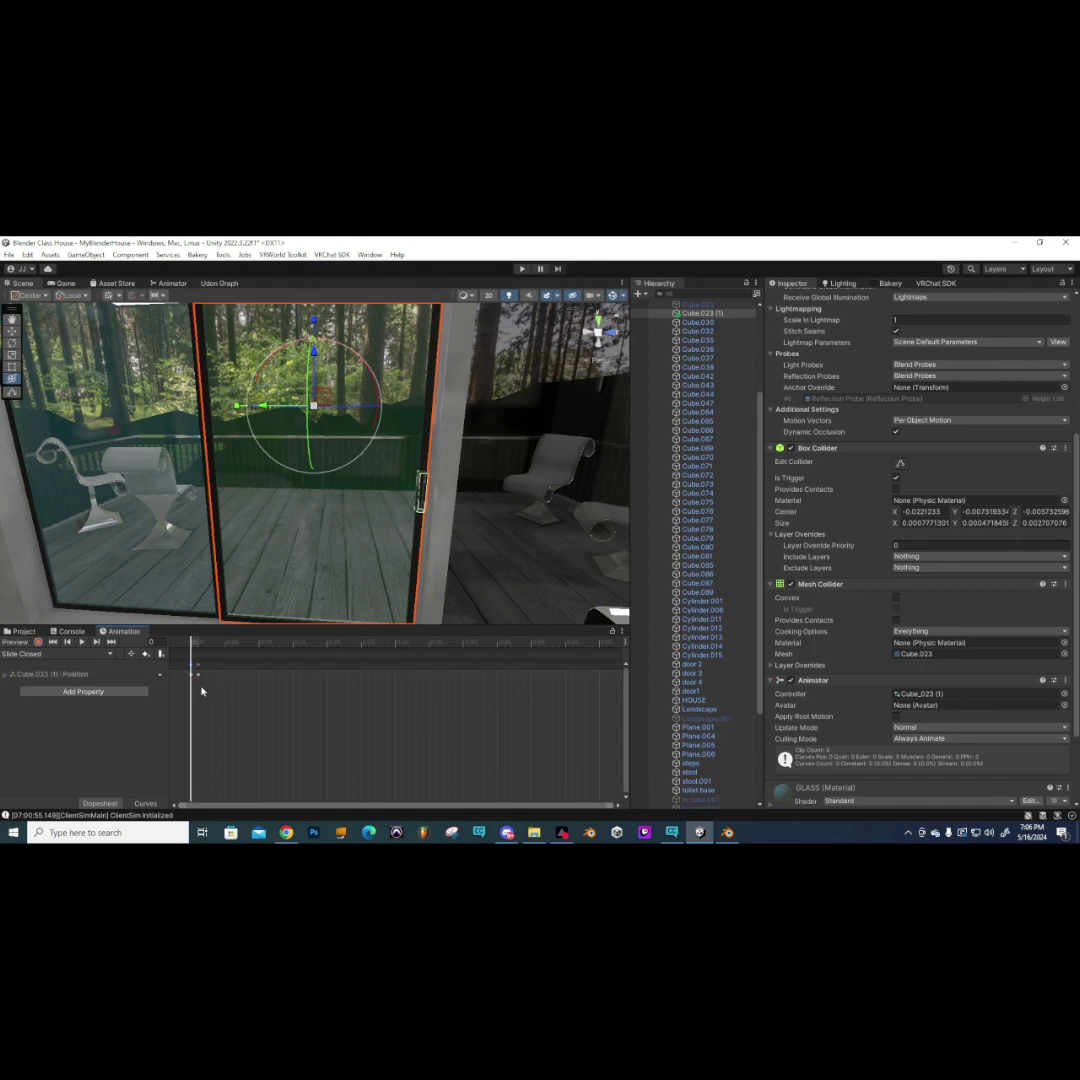
mouse_move(206, 687)
left_mouse_down()
mouse_move(184, 665)
mouse_move(202, 679)
left_mouse_up()
left_click(211, 692)
left_click(205, 676)
left_click_drag(205, 676, 197, 678)
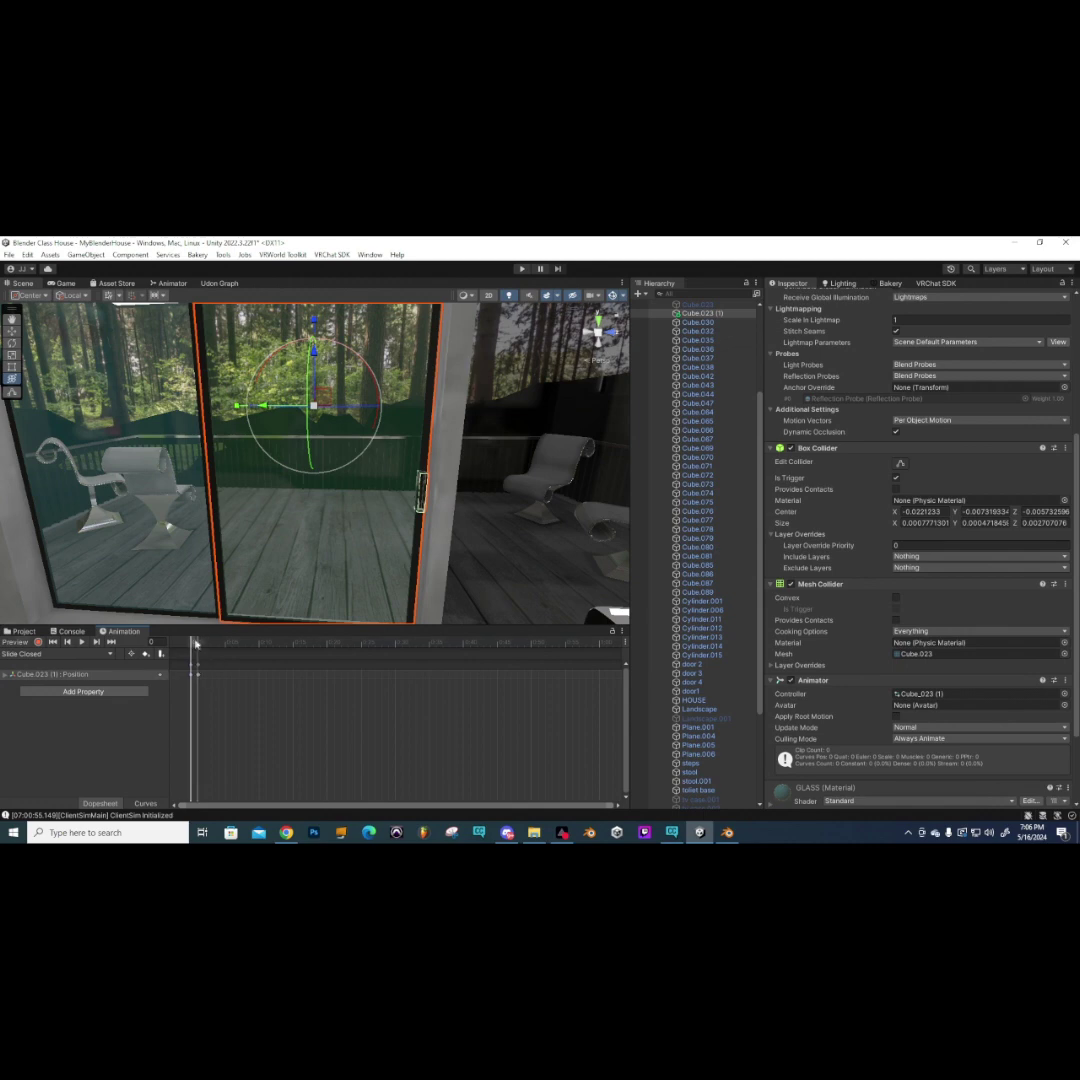
left_click_drag(191, 641, 192, 648)
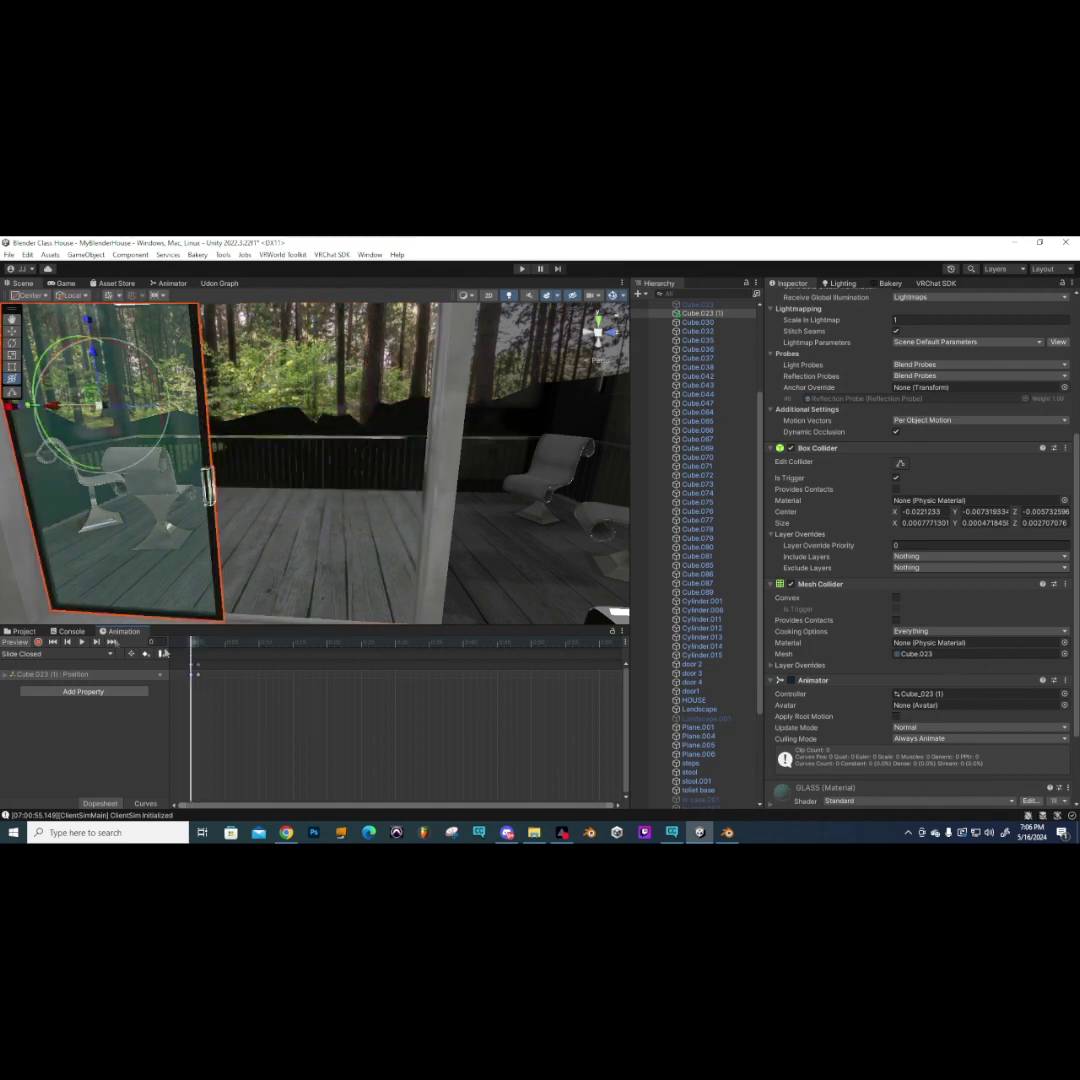
left_click(58, 654)
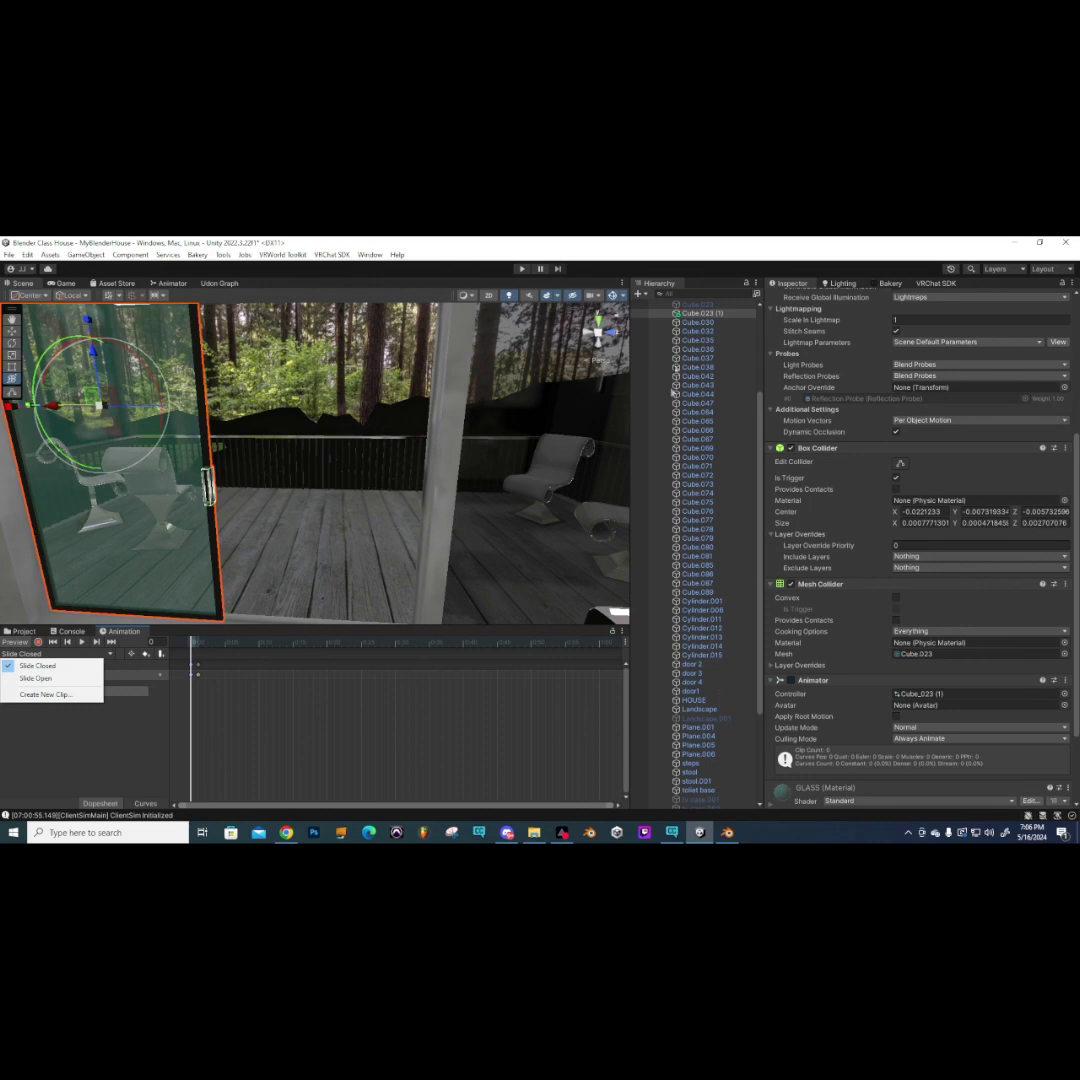
left_click(697, 314)
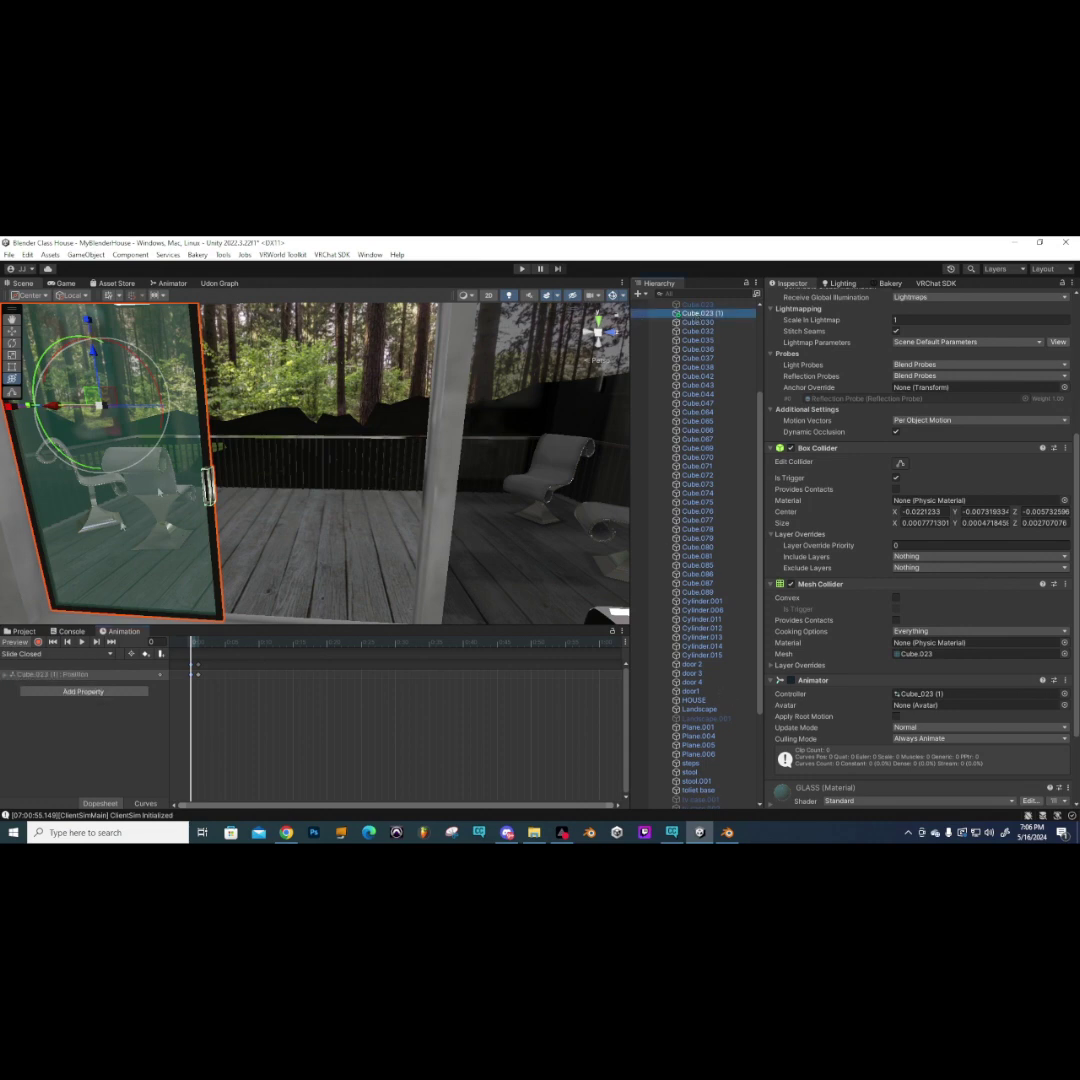
- Add an empty state above Slide Open, set it as the layer default and rename it Idle
left_click(167, 284)
left_click(369, 457)
mouse_move(369, 458)
left_mouse_down()
mouse_move(370, 499)
mouse_move(383, 443)
mouse_move(369, 489)
left_mouse_up()
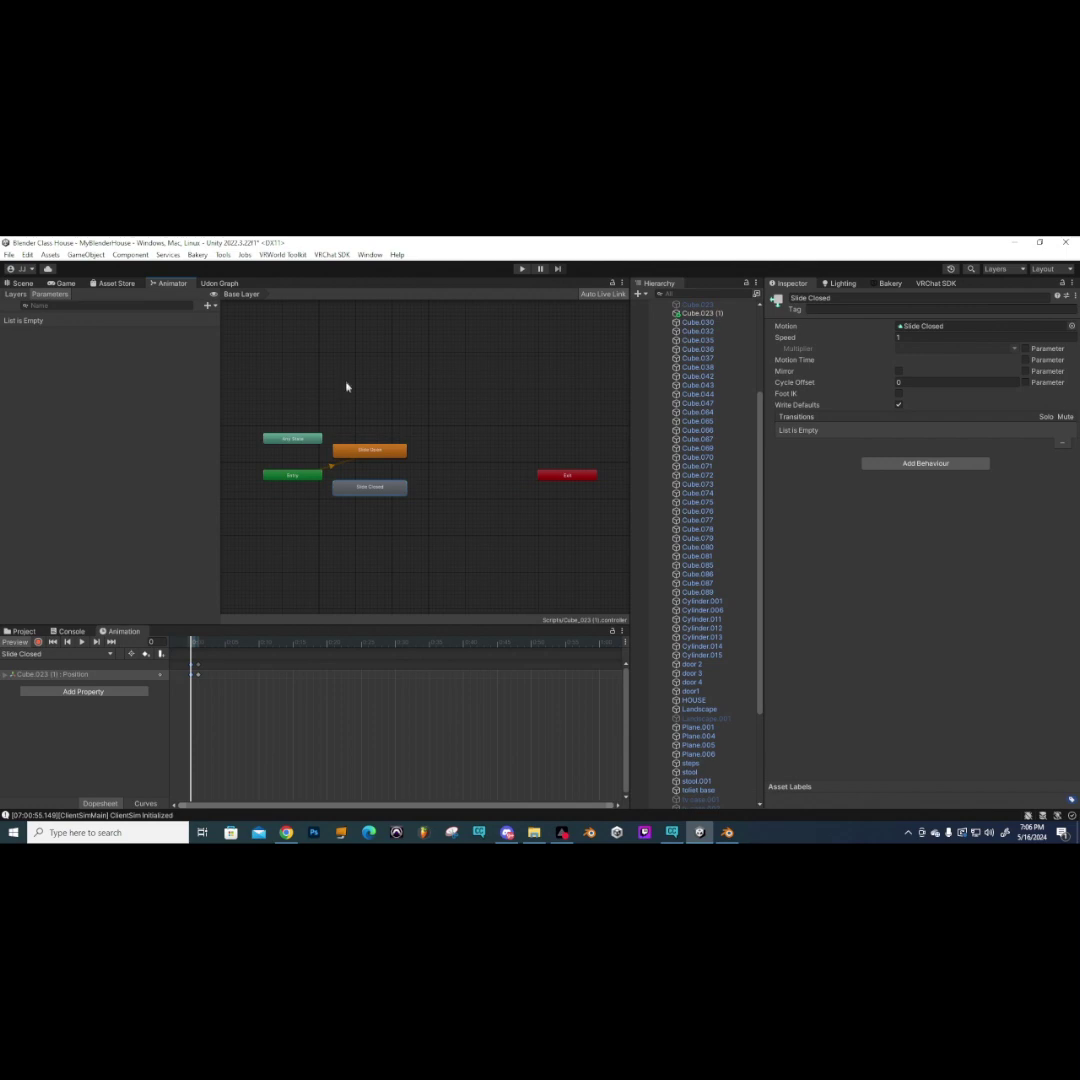
right_click(354, 422)
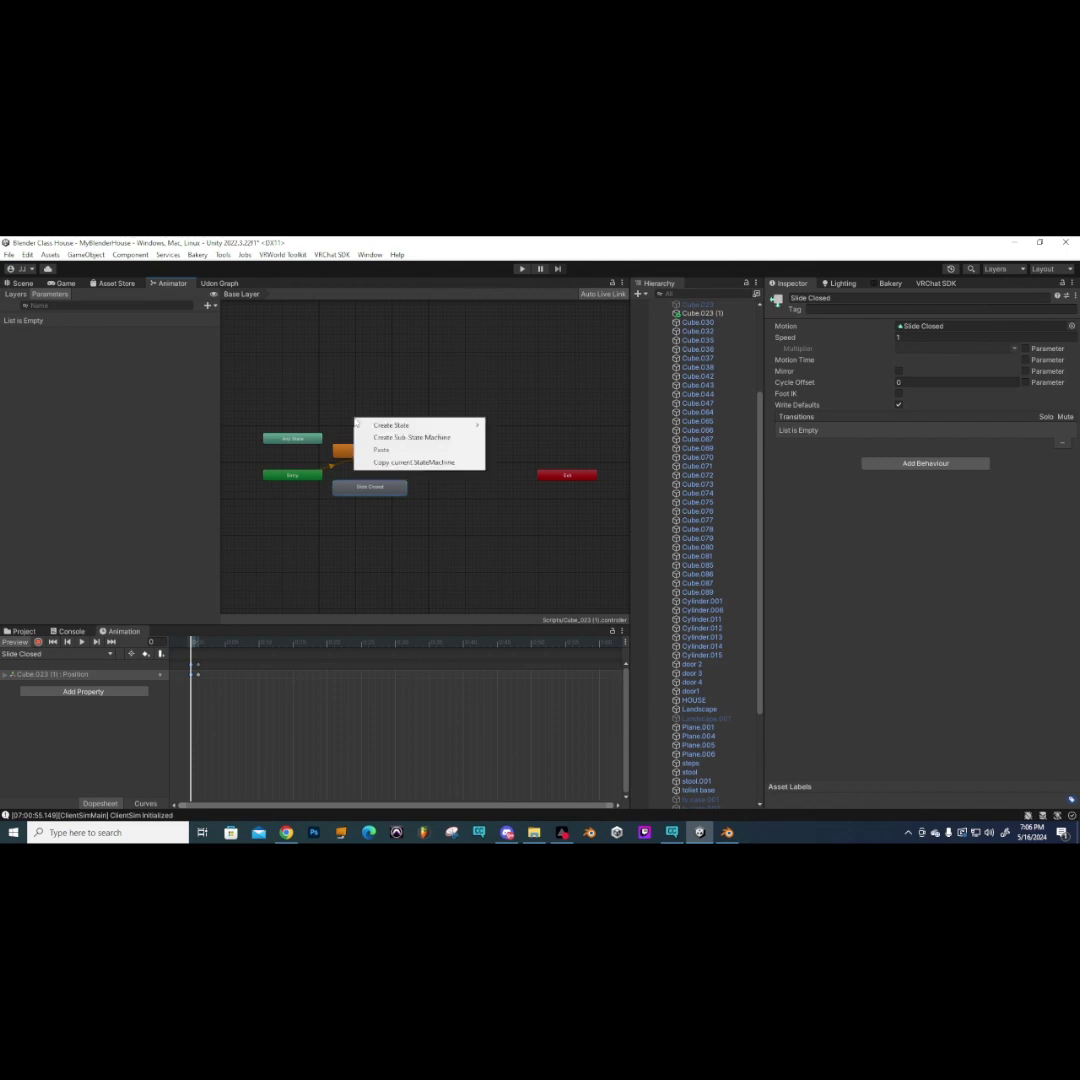
mouse_move(420, 425)
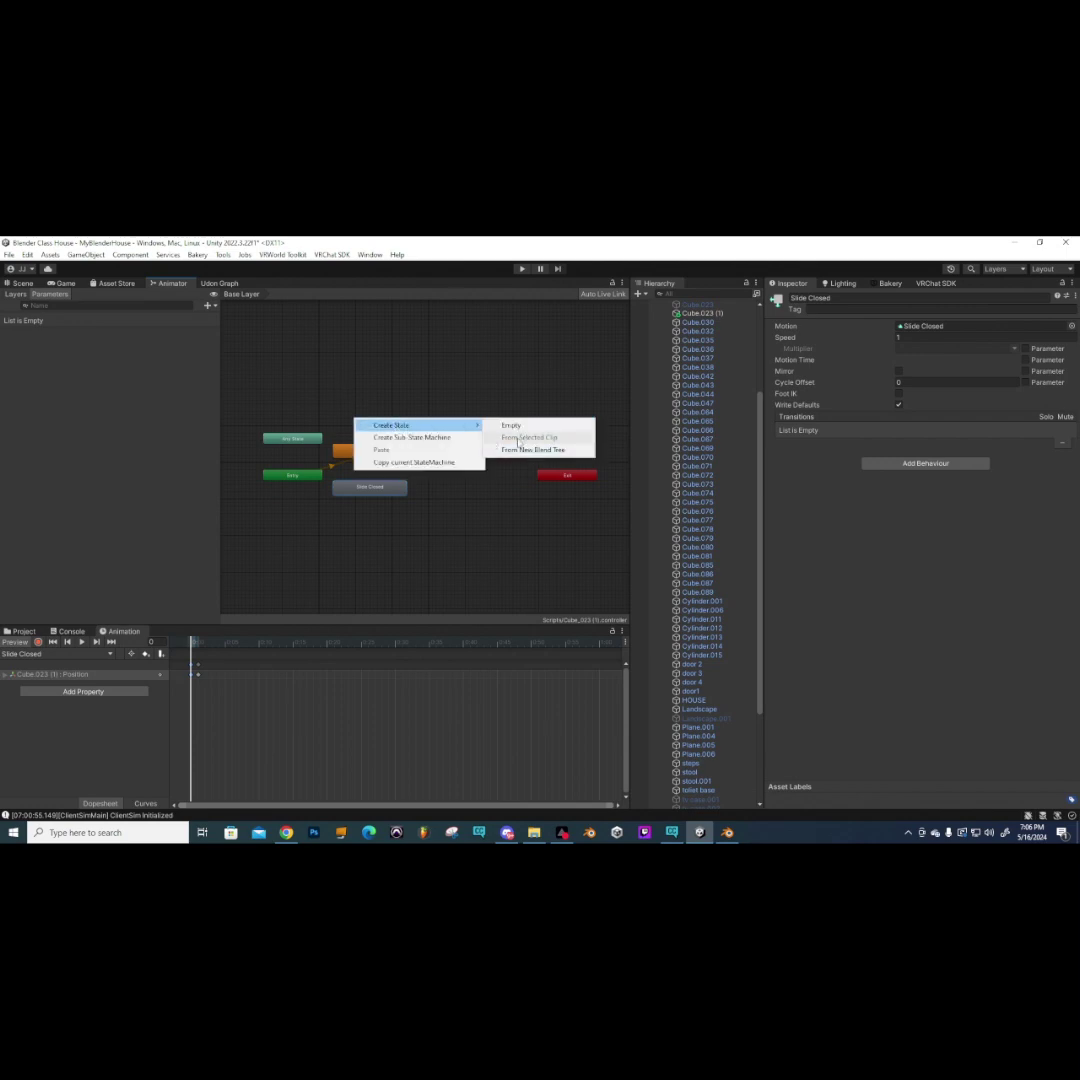
left_click(511, 425)
left_click_drag(520, 425, 373, 411)
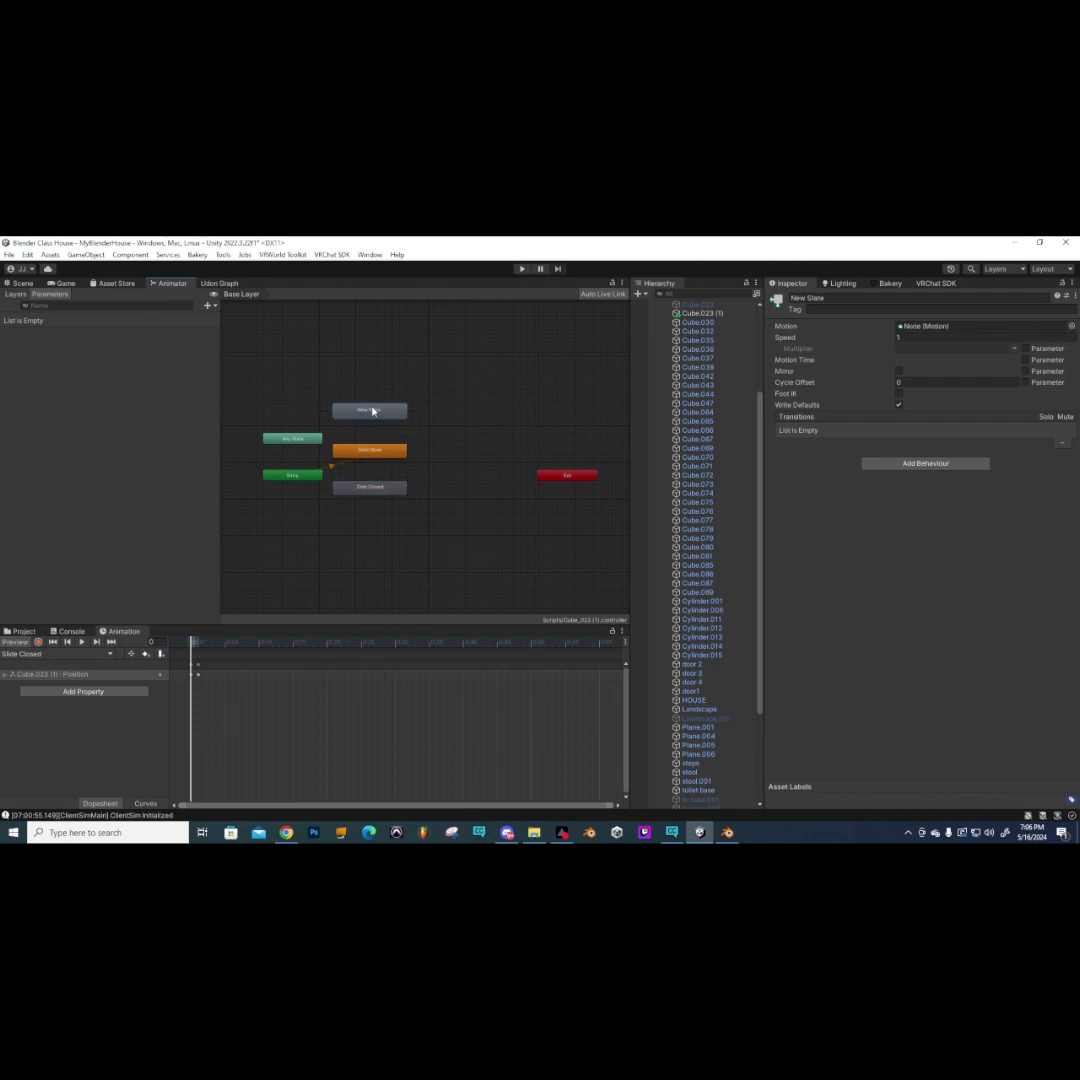
right_click(363, 415)
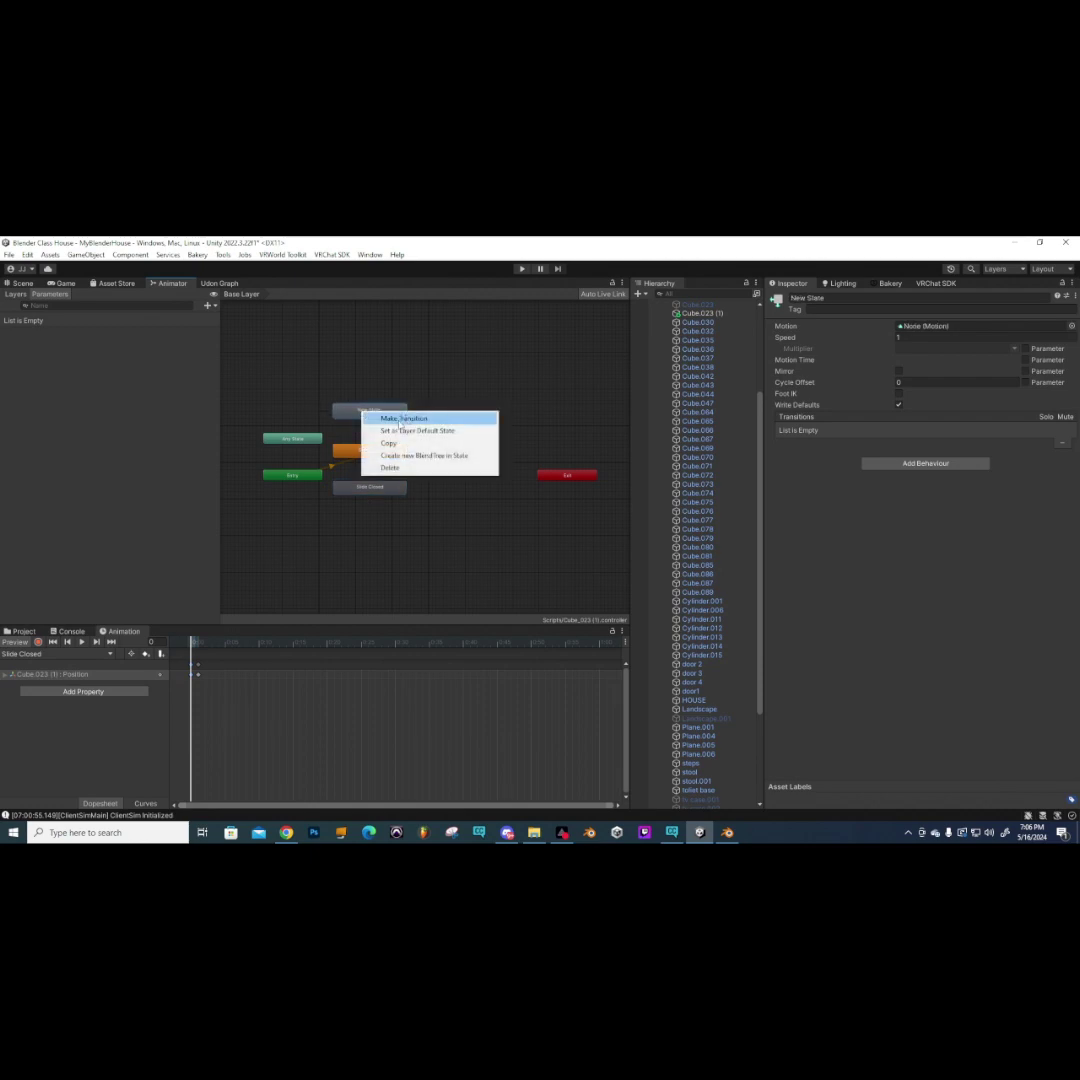
left_click(408, 432)
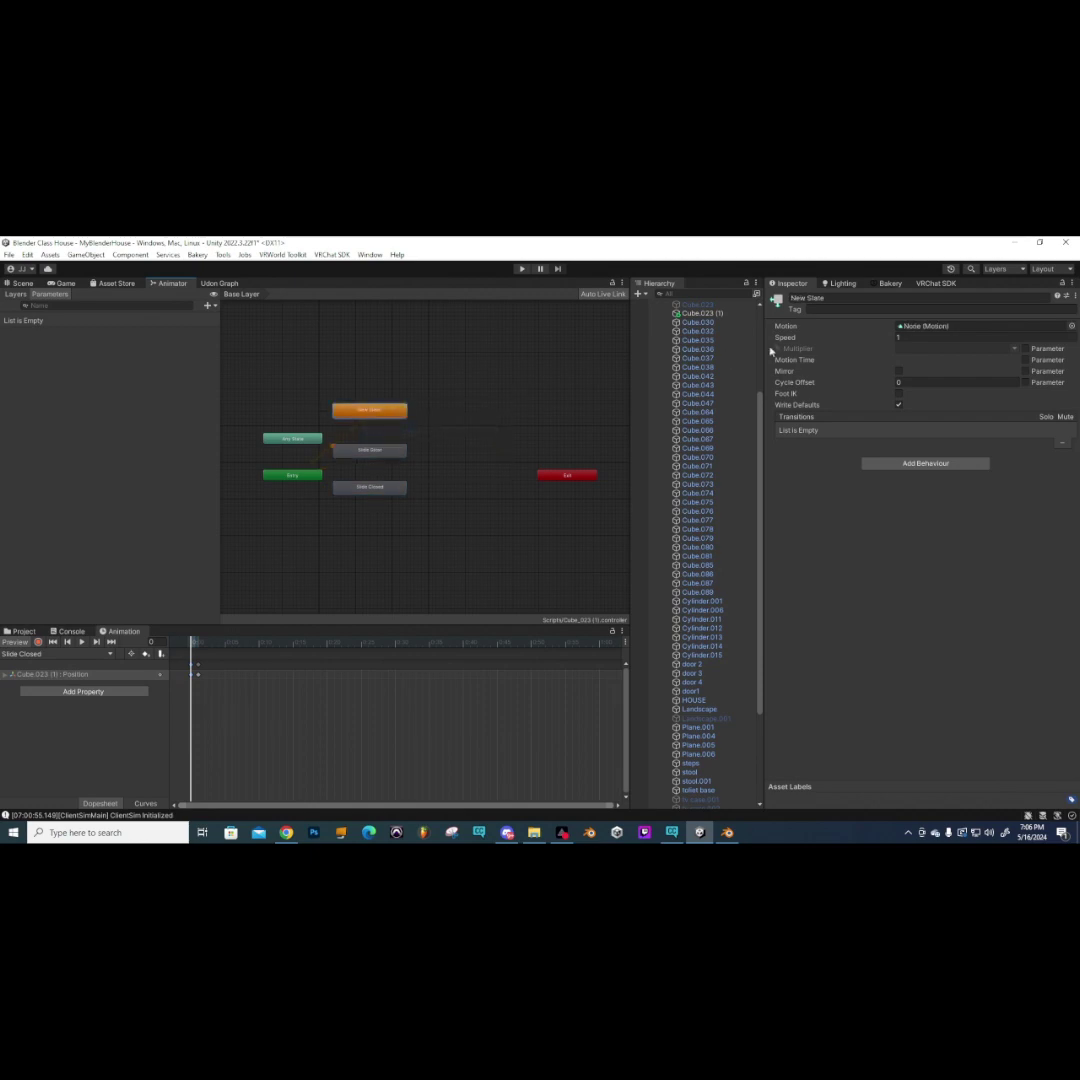
left_click(825, 300)
type("Idle")
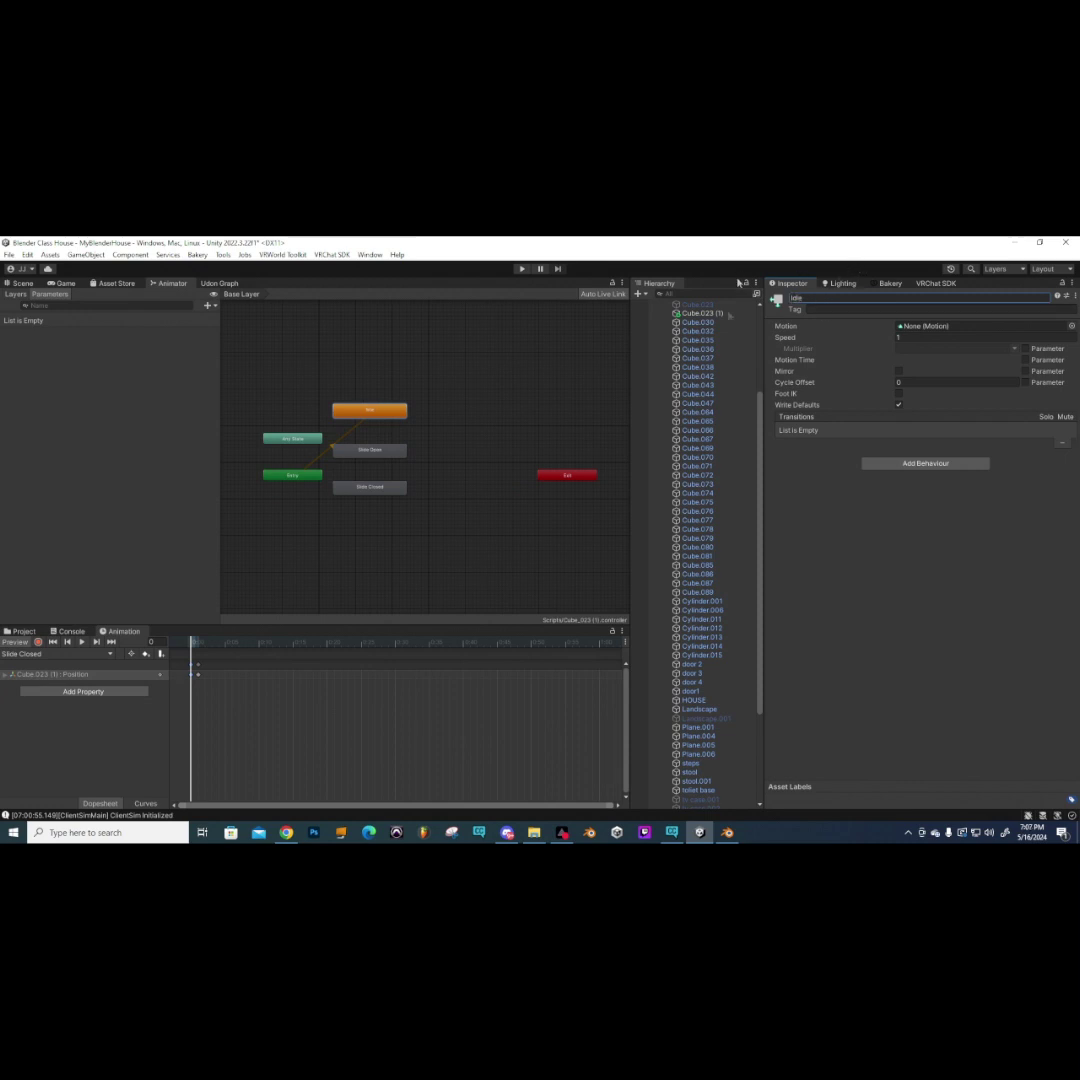
- Add transitions Idle→Slide Open, Slide Open→Slide Closed and Slide Closed→Slide Open
right_click(375, 413)
left_click(395, 420)
left_click(369, 450)
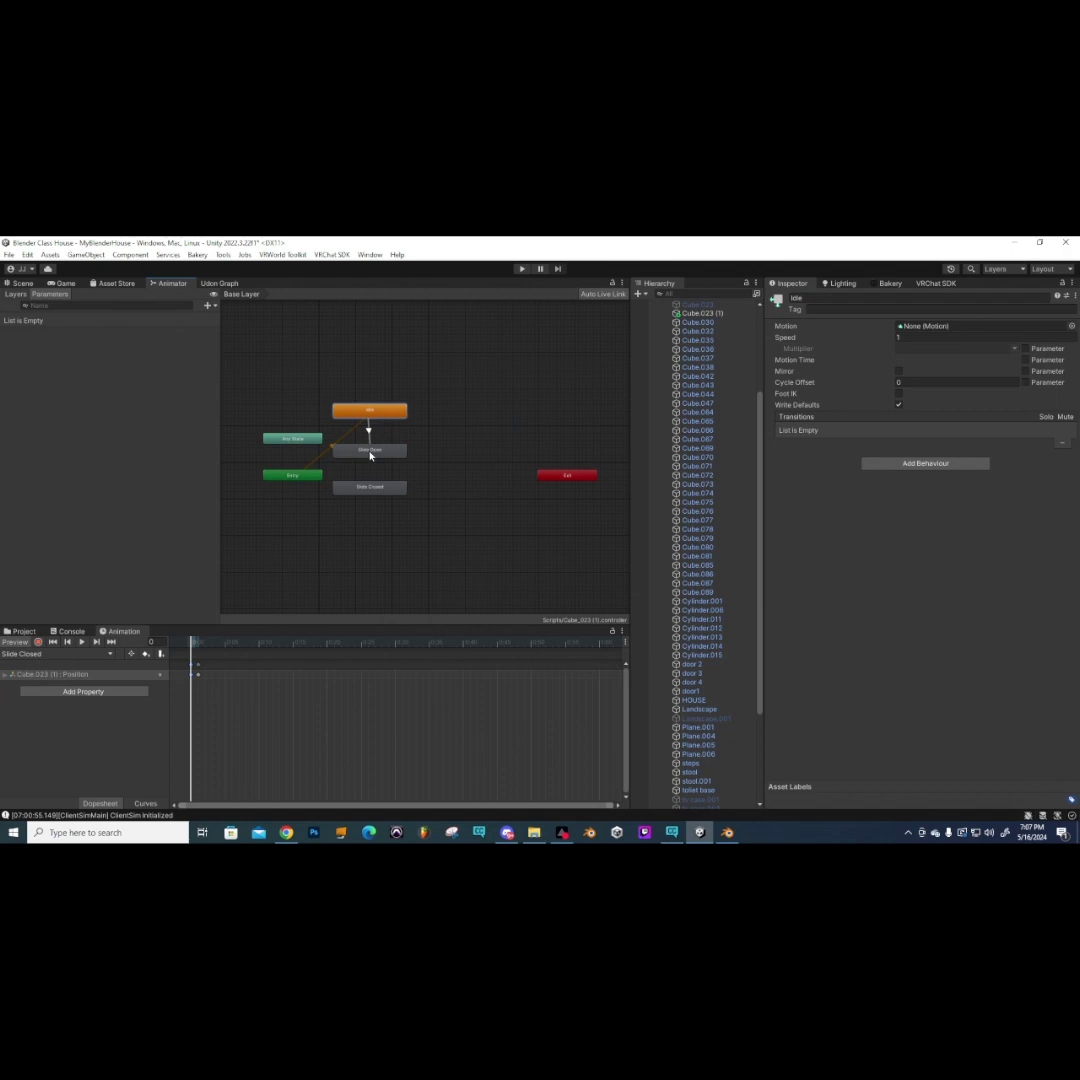
left_click(369, 450)
right_click(370, 451)
left_click(395, 460)
left_click(366, 489)
right_click(366, 489)
left_click(395, 494)
left_click(369, 452)
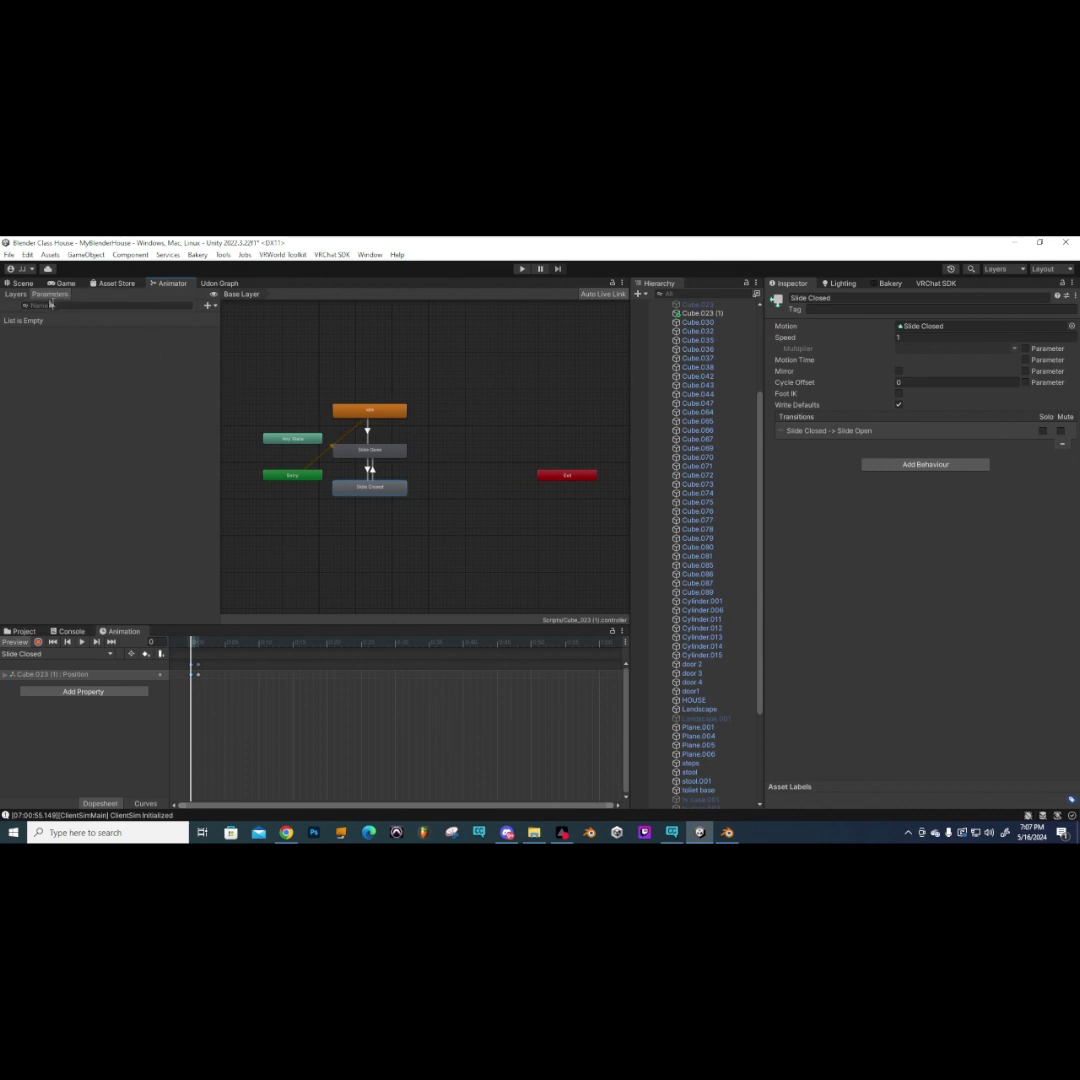
- Add a bool parameter named Open to the door Animator
left_click(208, 305)
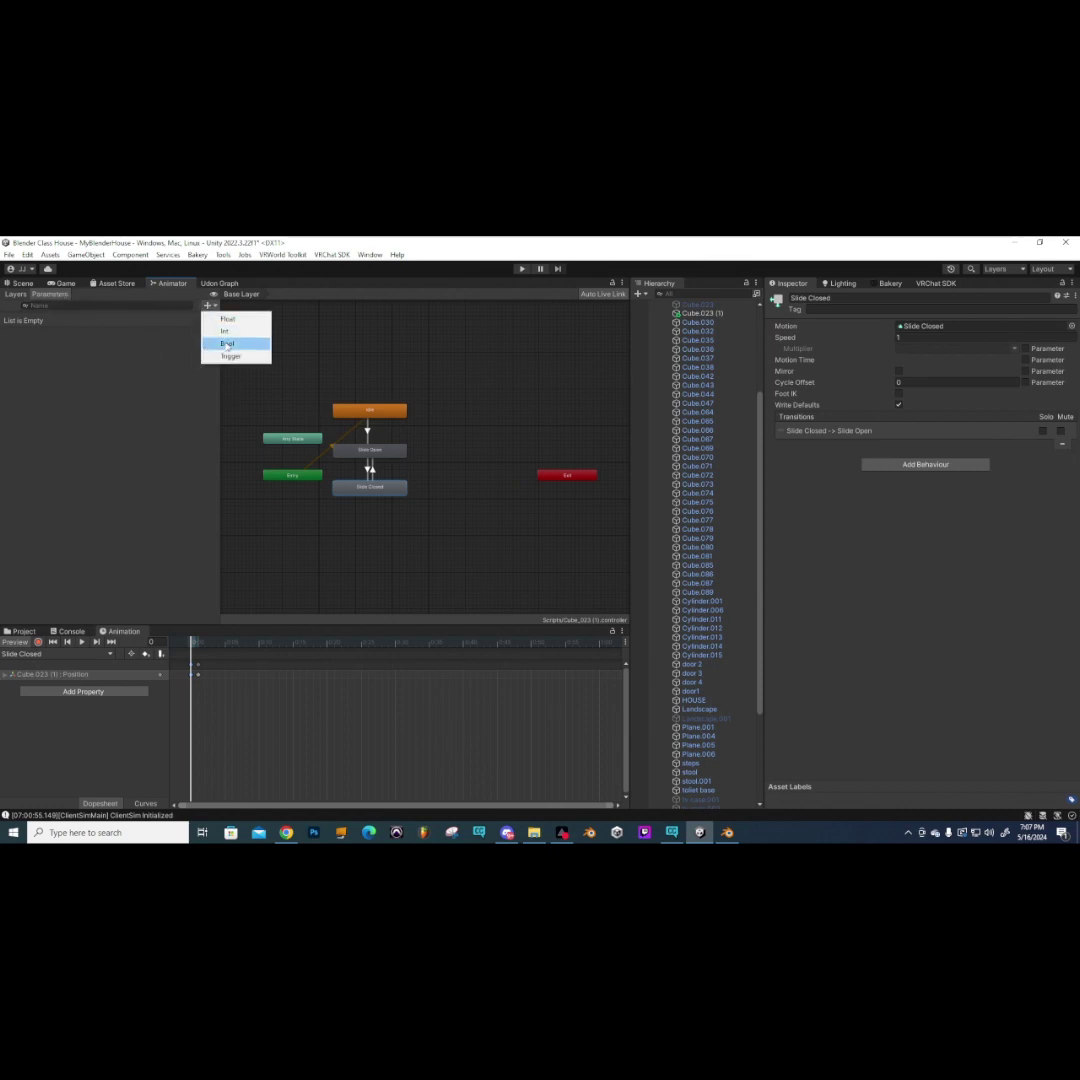
left_click(227, 343)
type("d")
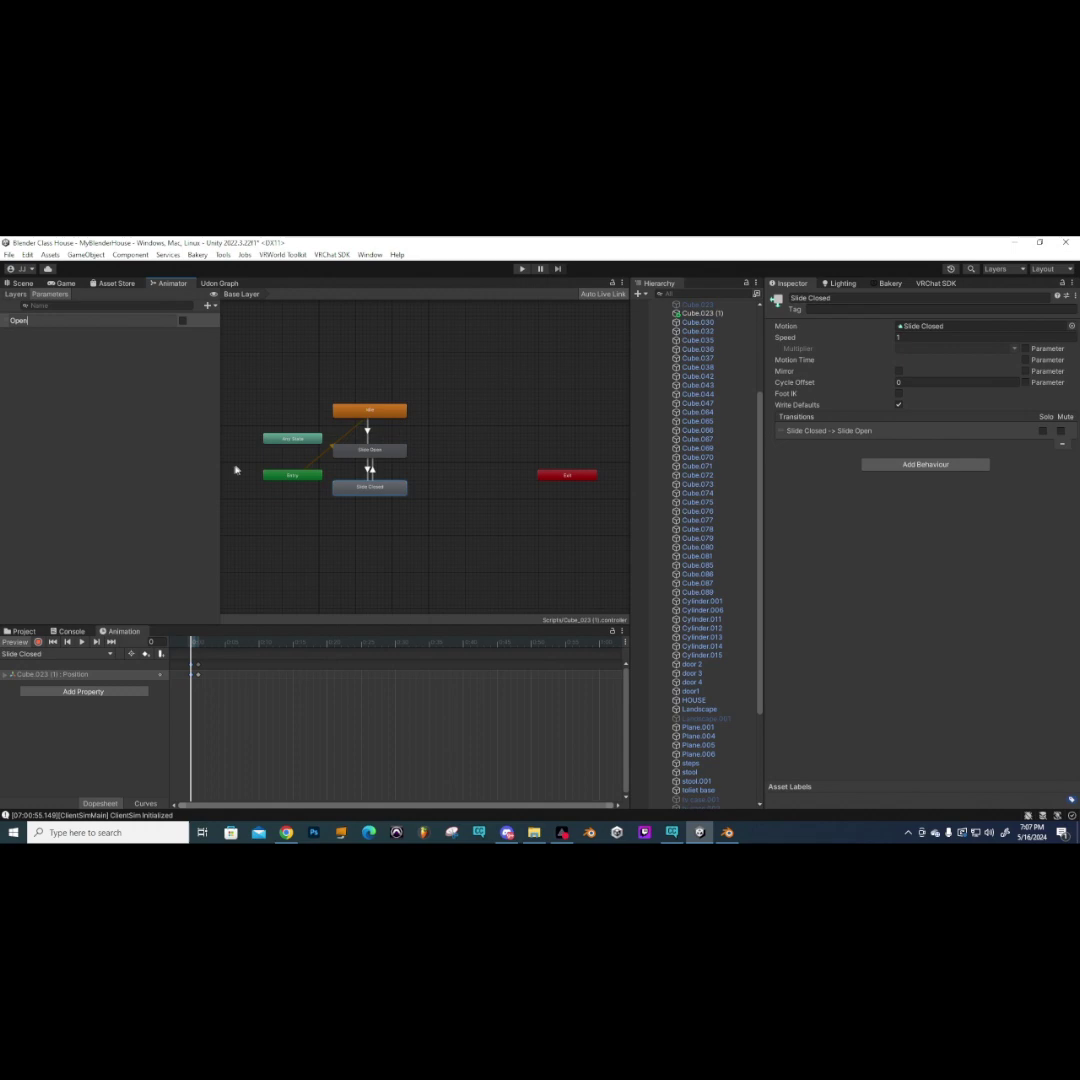
- Require Open true on Idle→Slide Open and Slide Closed→Slide Open, and false on Slide Open→Slide Closed
left_click(368, 432)
left_click(1047, 484)
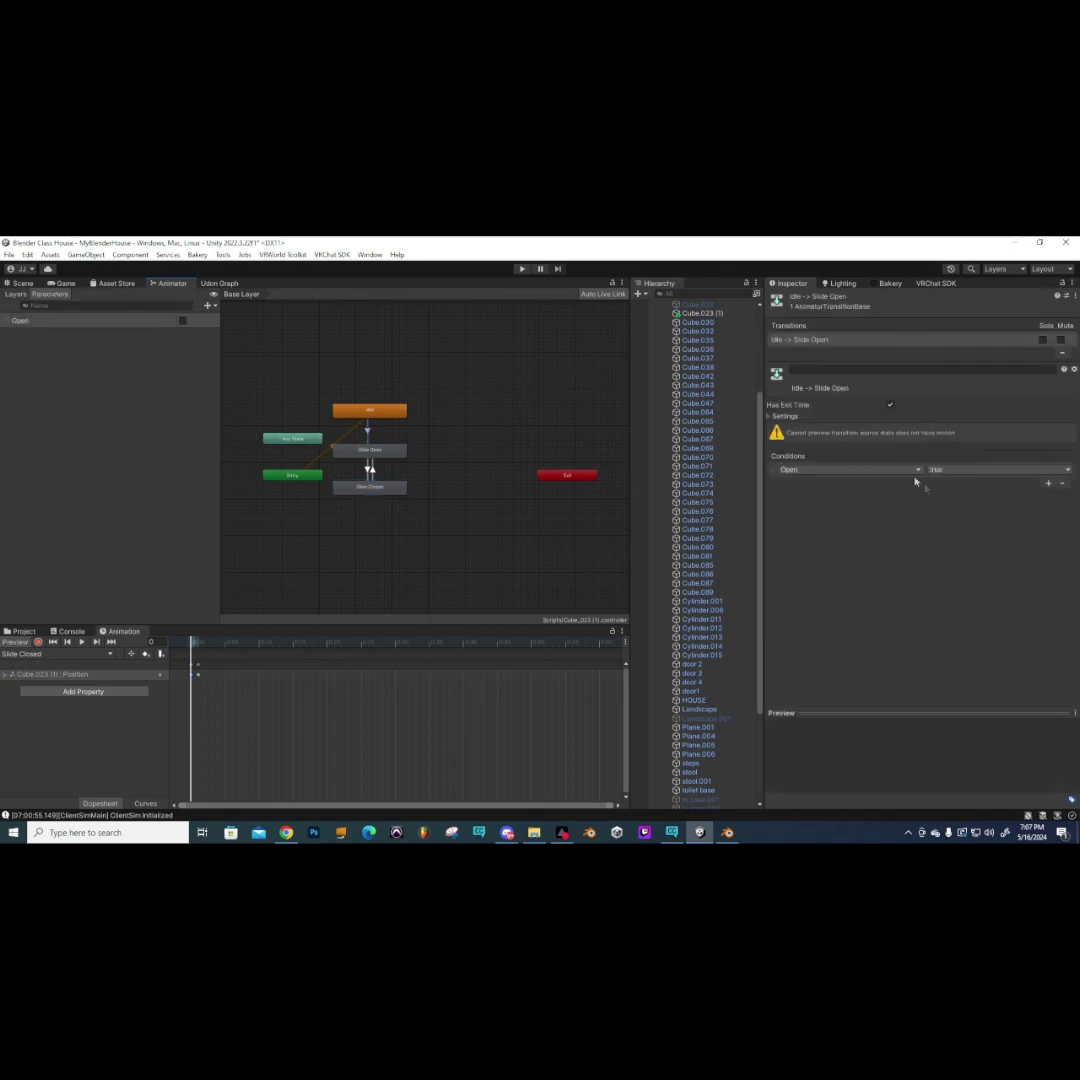
left_click(369, 472)
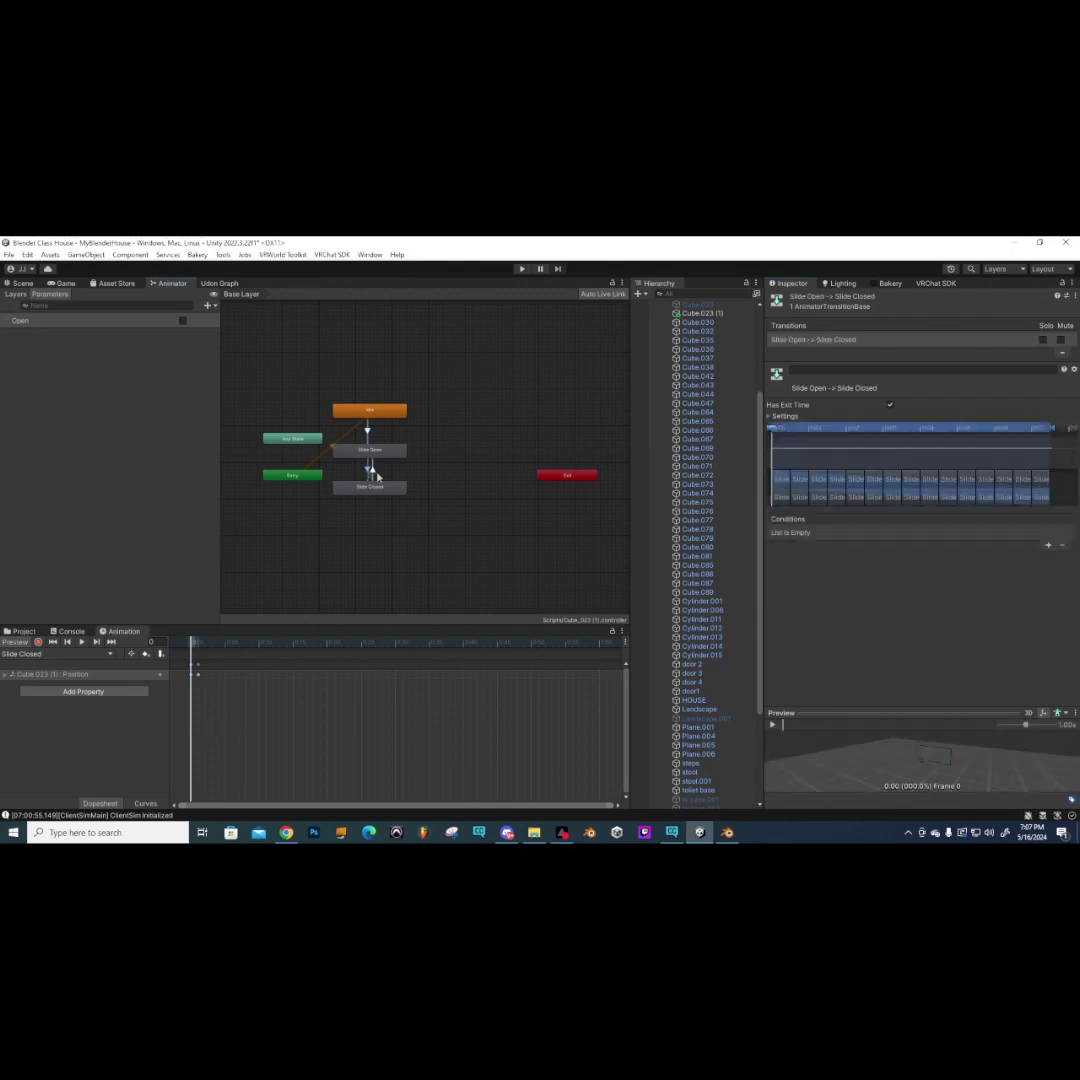
left_click(1048, 545)
left_click(976, 533)
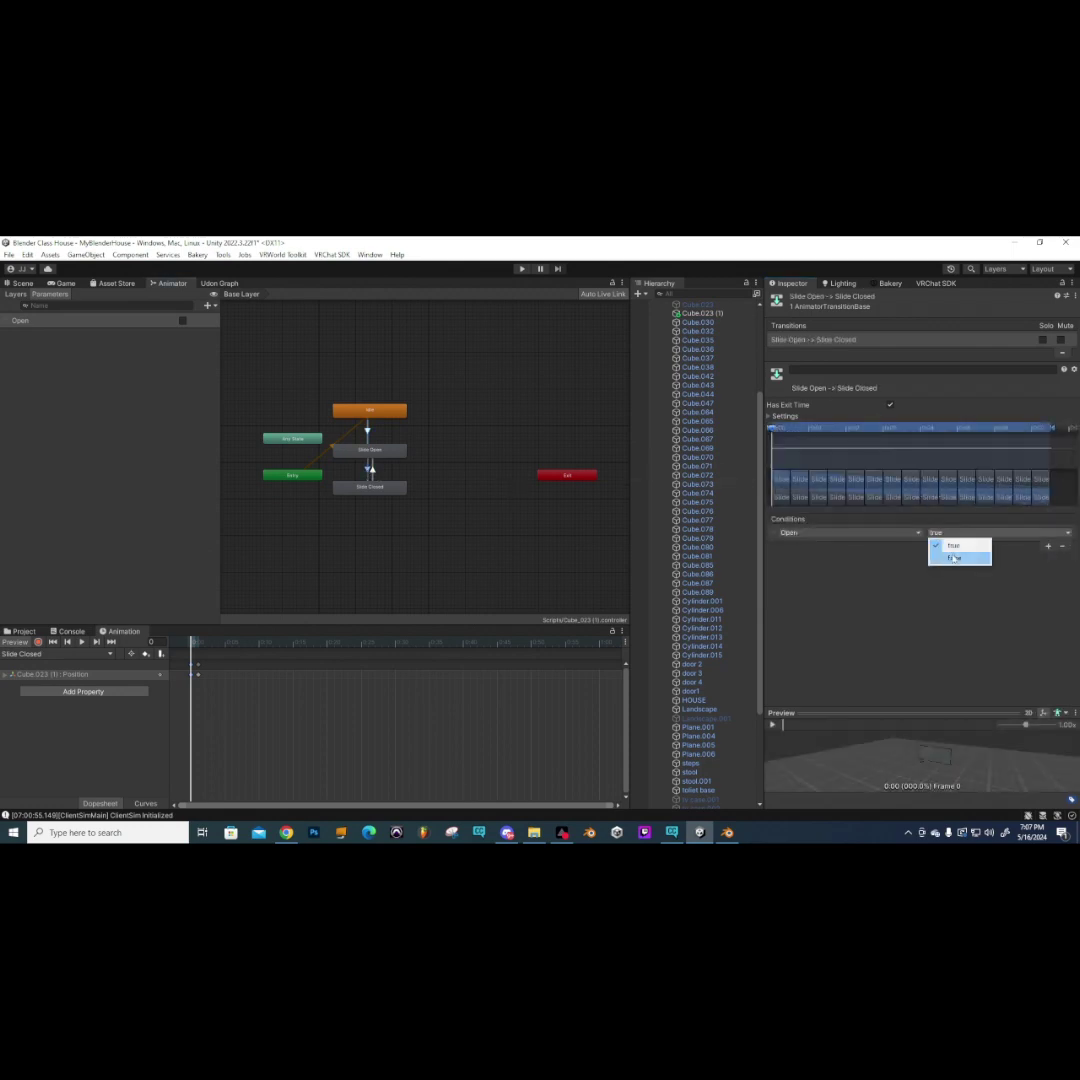
left_click(953, 561)
left_click(372, 472)
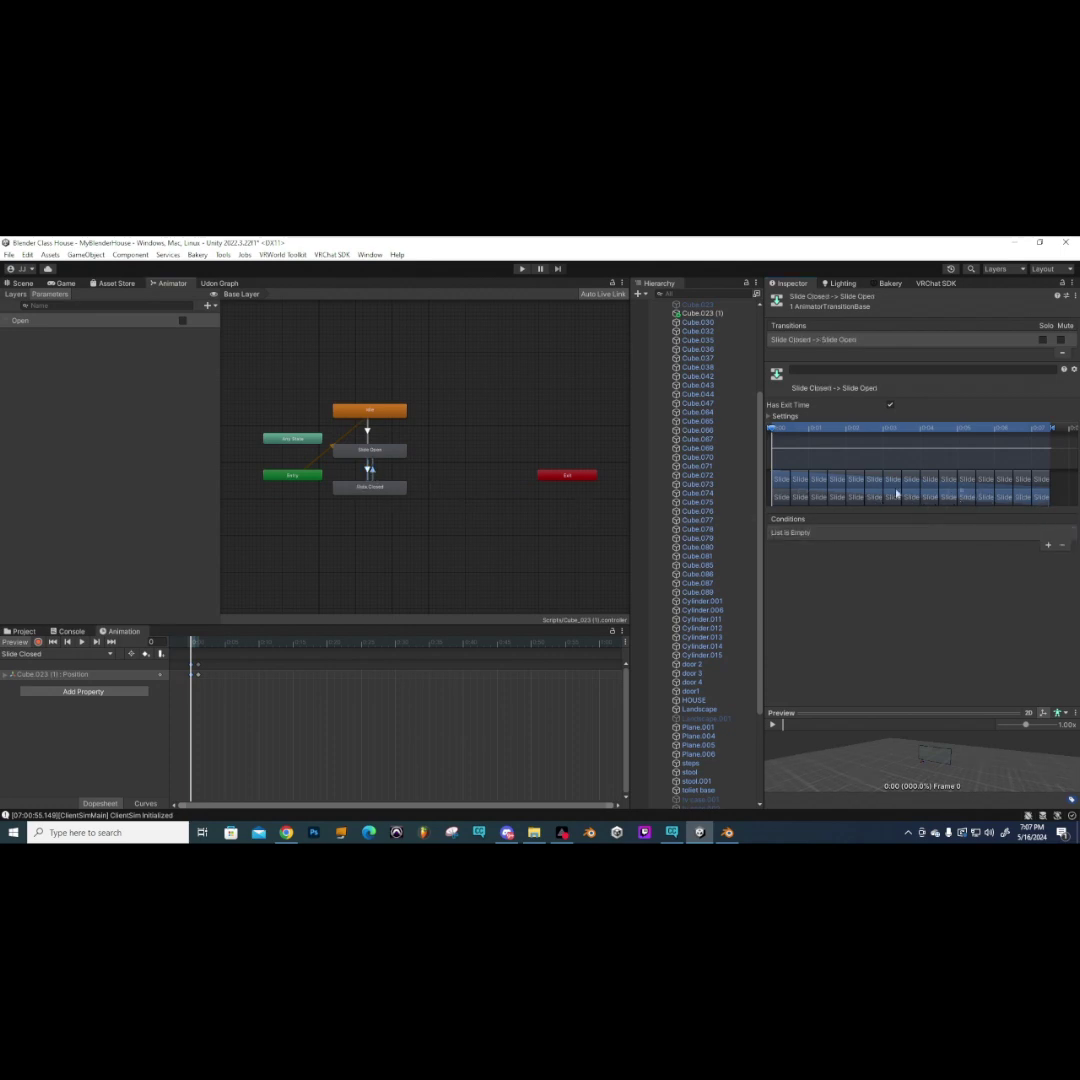
left_click(1049, 546)
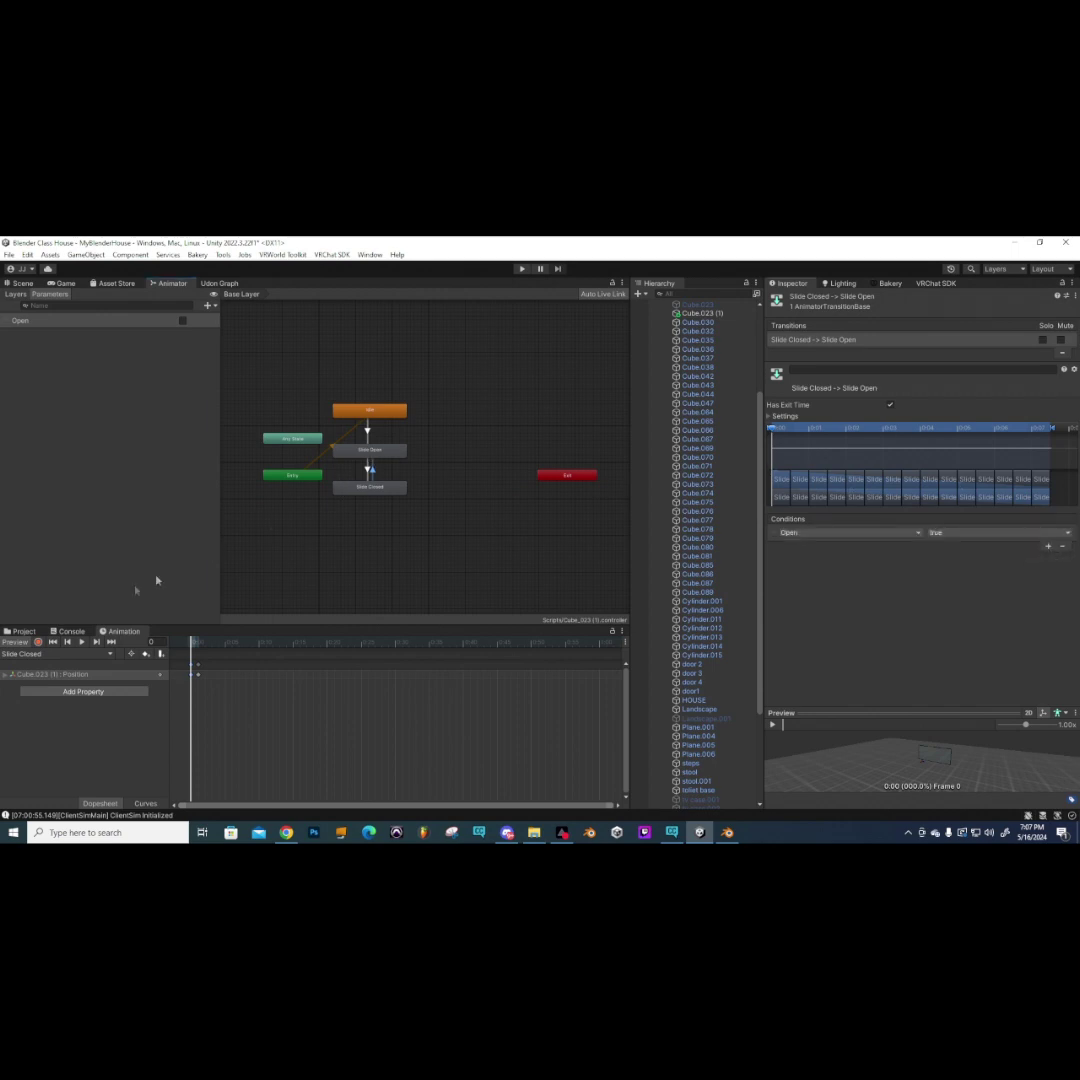
- Turn off Loop Time on the Slide Closed animation clip
left_click(22, 631)
left_click(170, 683)
left_click(898, 336)
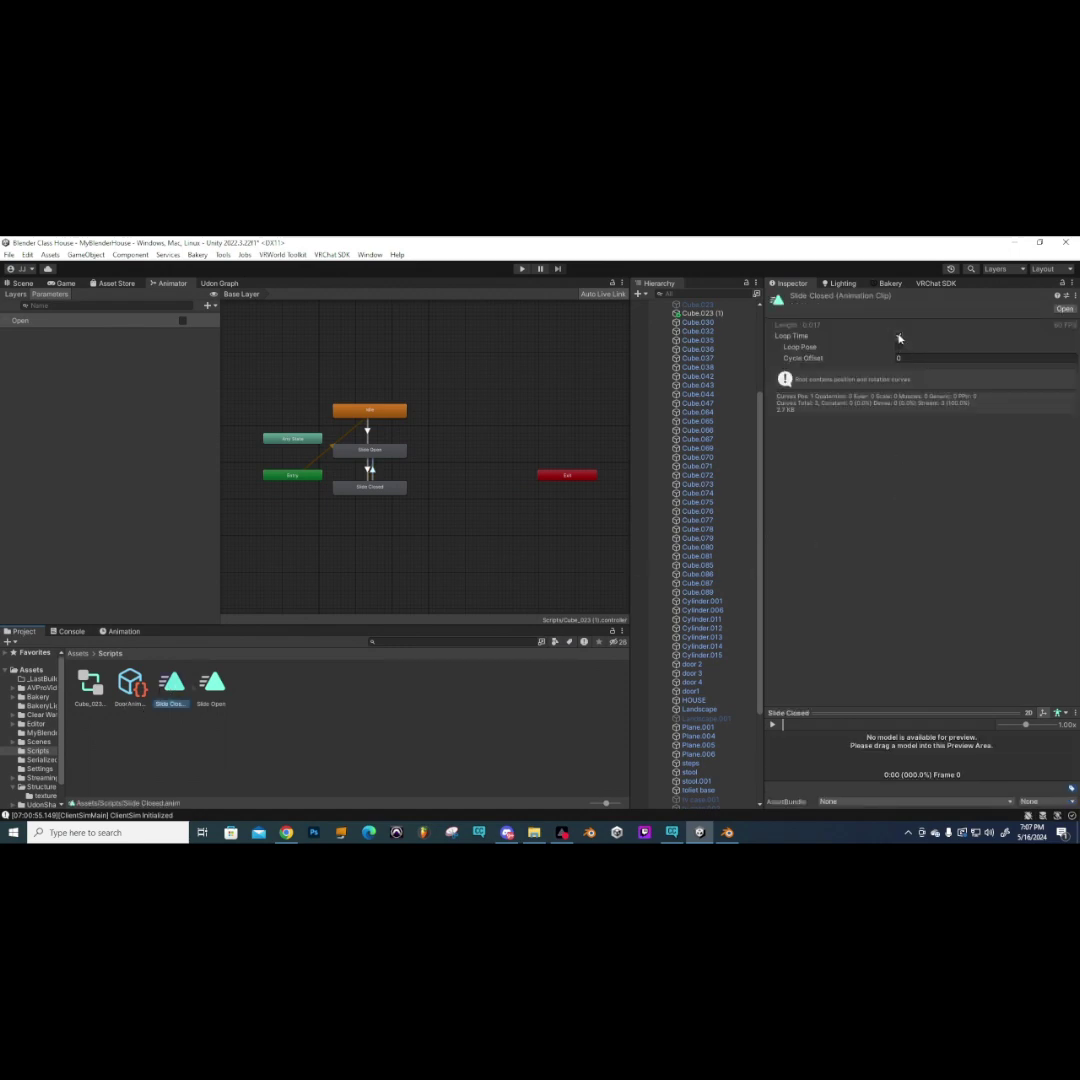
- Stop the Slide Open clip from looping and turn off Has Exit Time on the Slide Open→Slide Closed transition
left_click(212, 683)
left_click(898, 336)
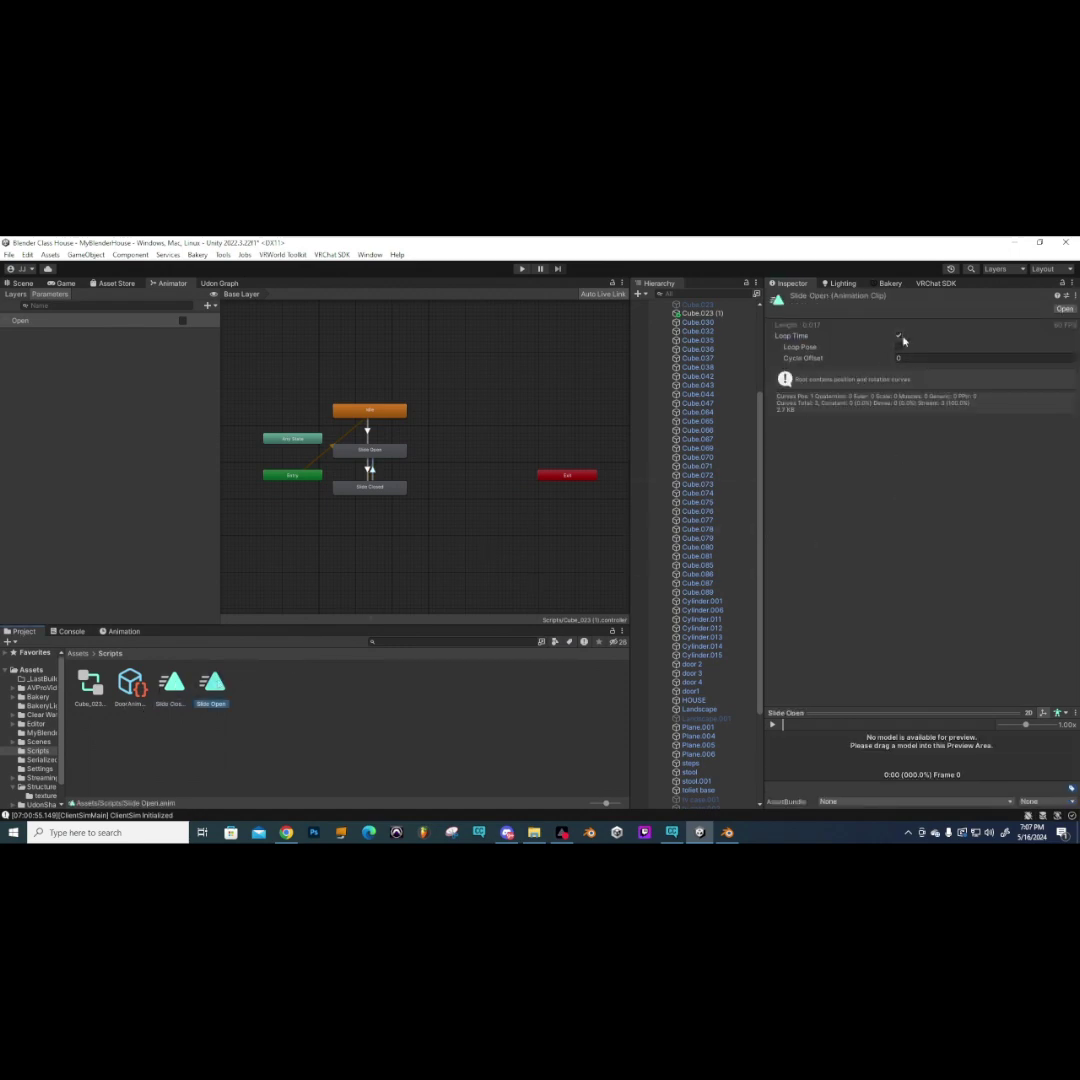
left_click(370, 451)
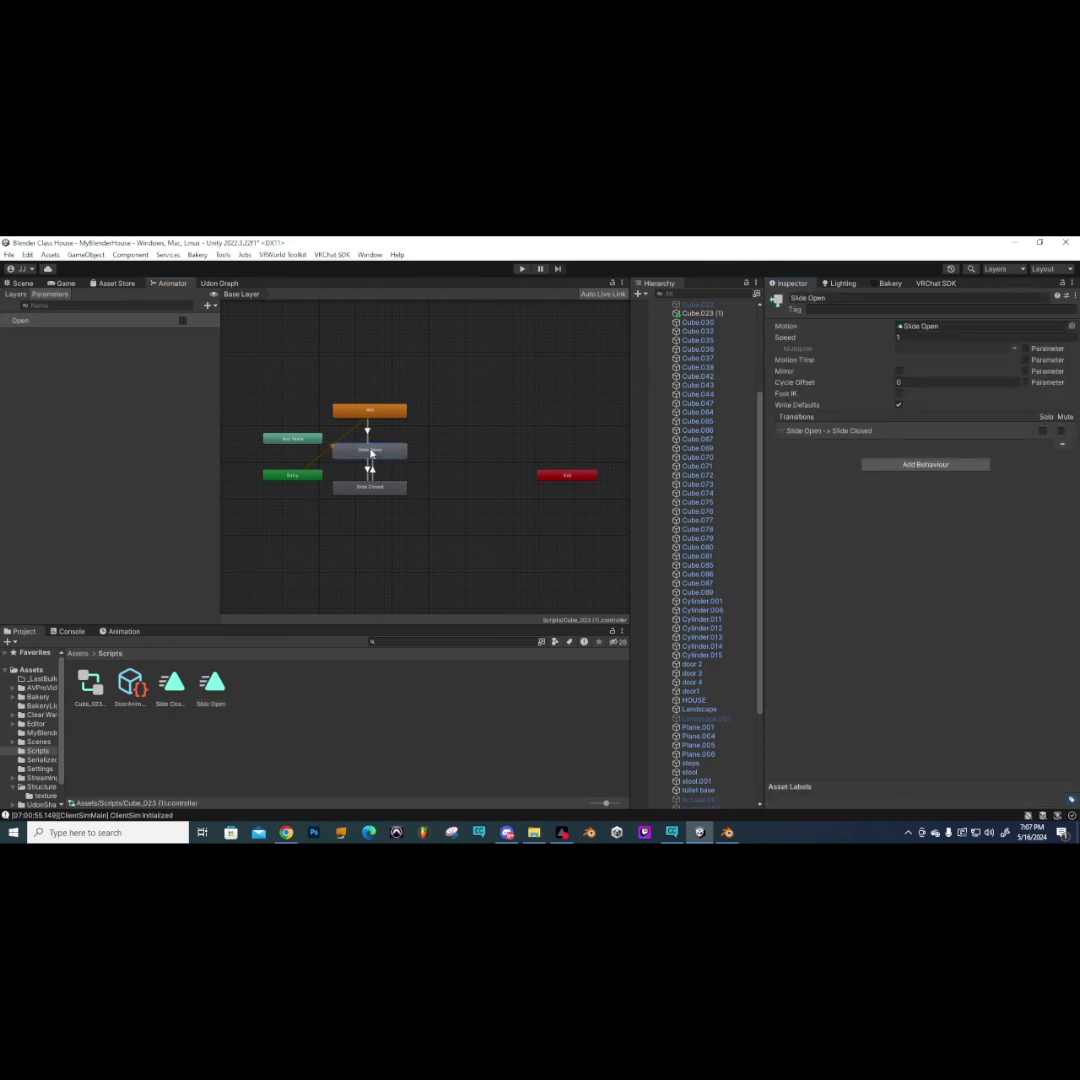
left_click(369, 470)
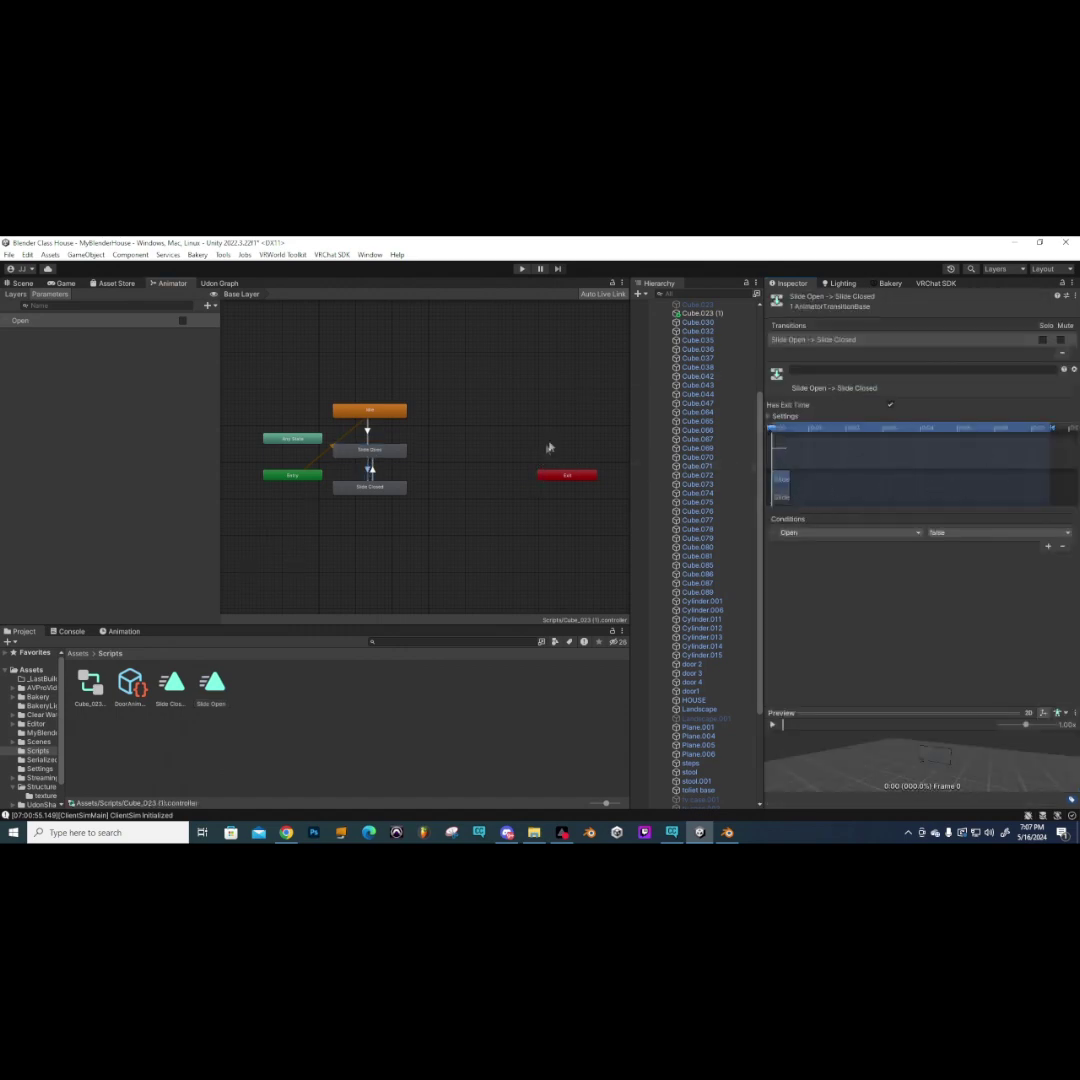
left_click(369, 454)
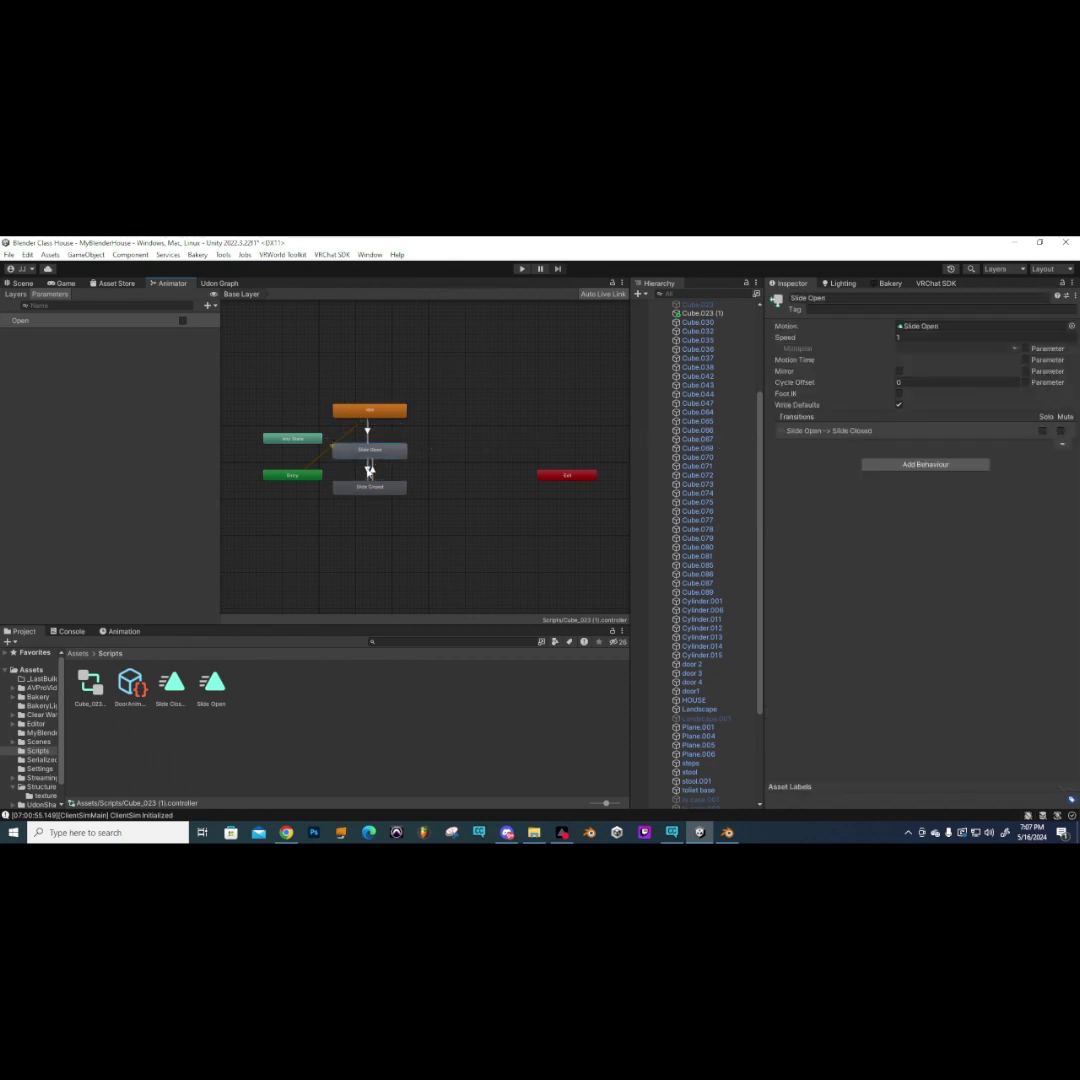
left_click(369, 470)
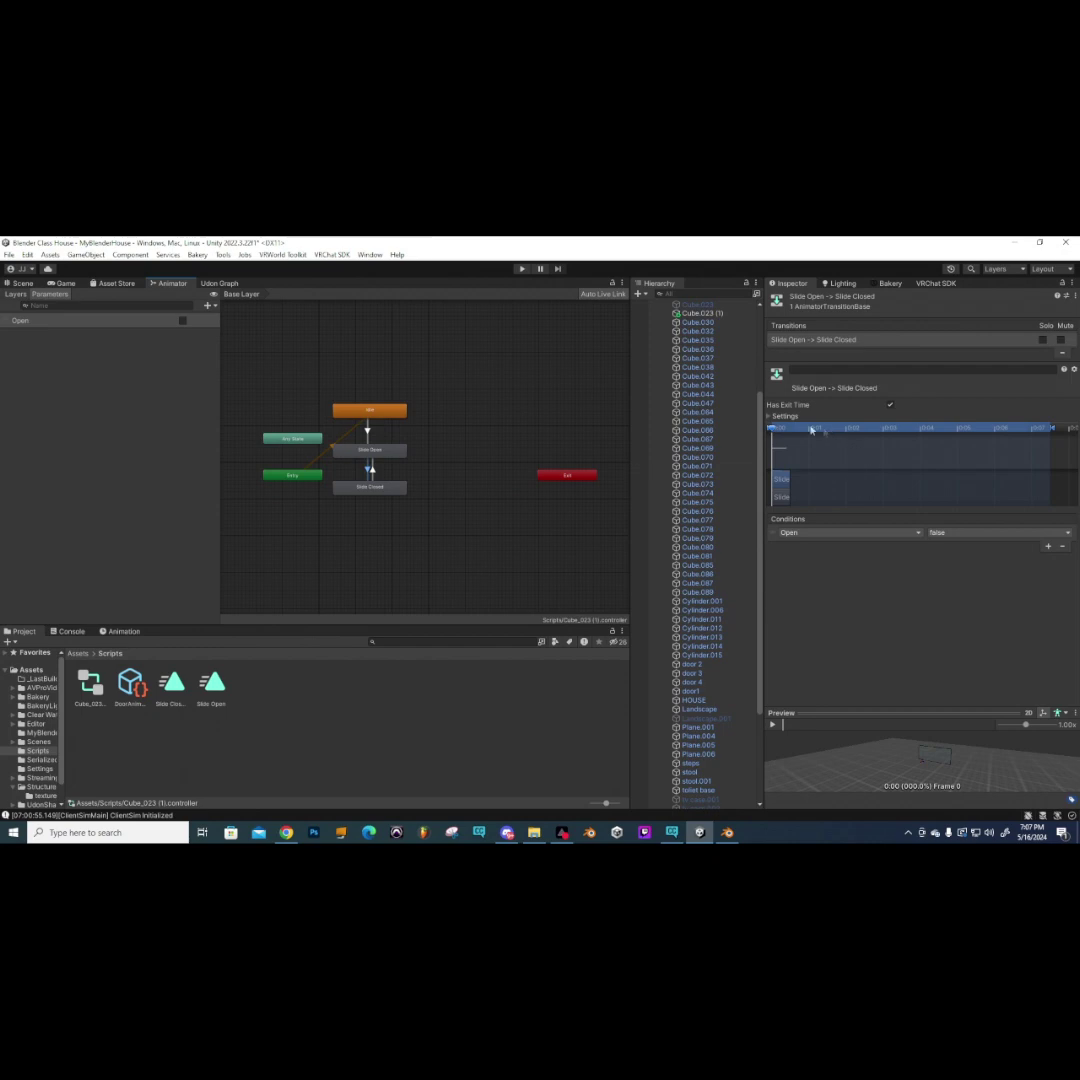
left_click(769, 416)
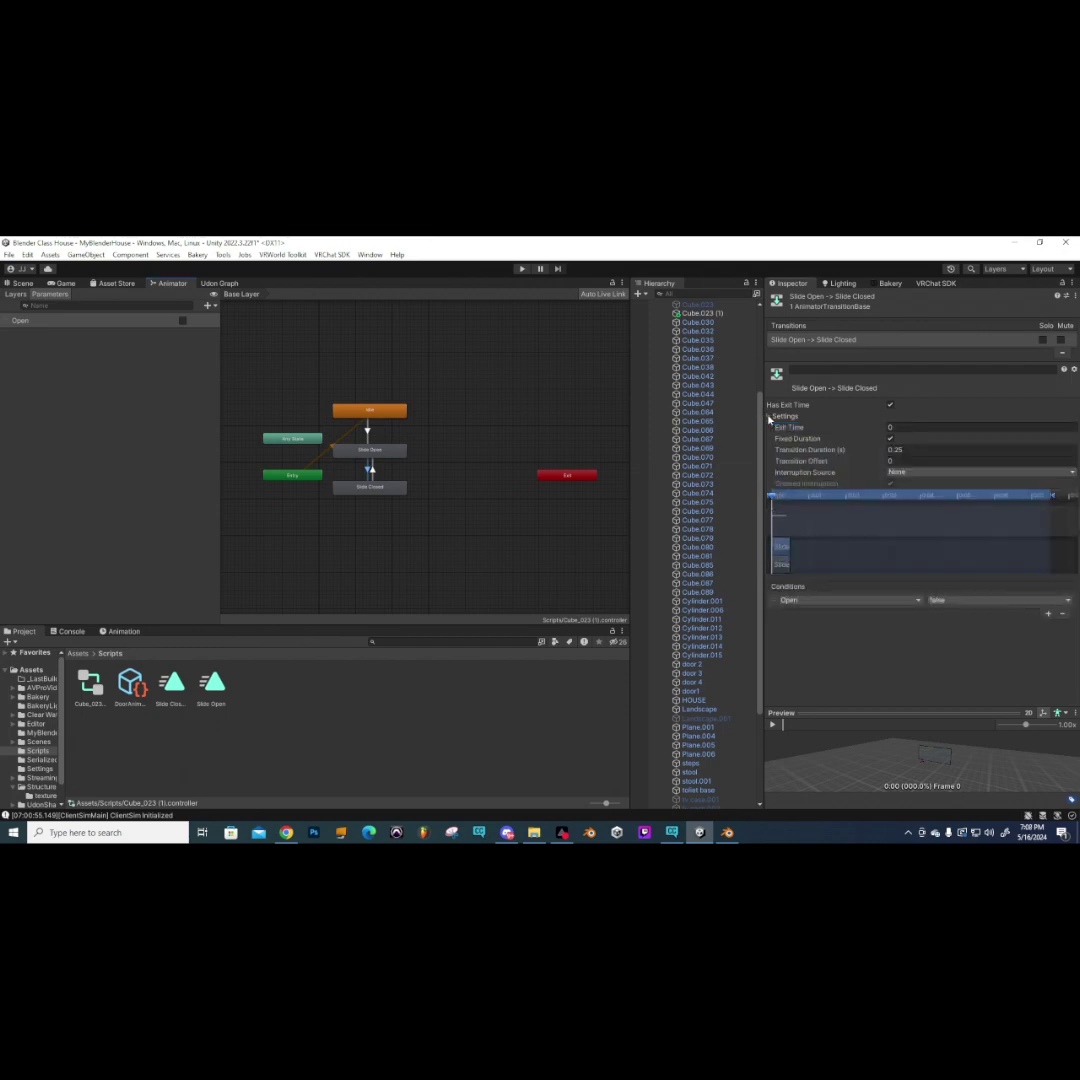
left_click(891, 406)
- Give the Slide Open→Slide Closed transition a duration of 2 and Next State interruption source
left_click(908, 452)
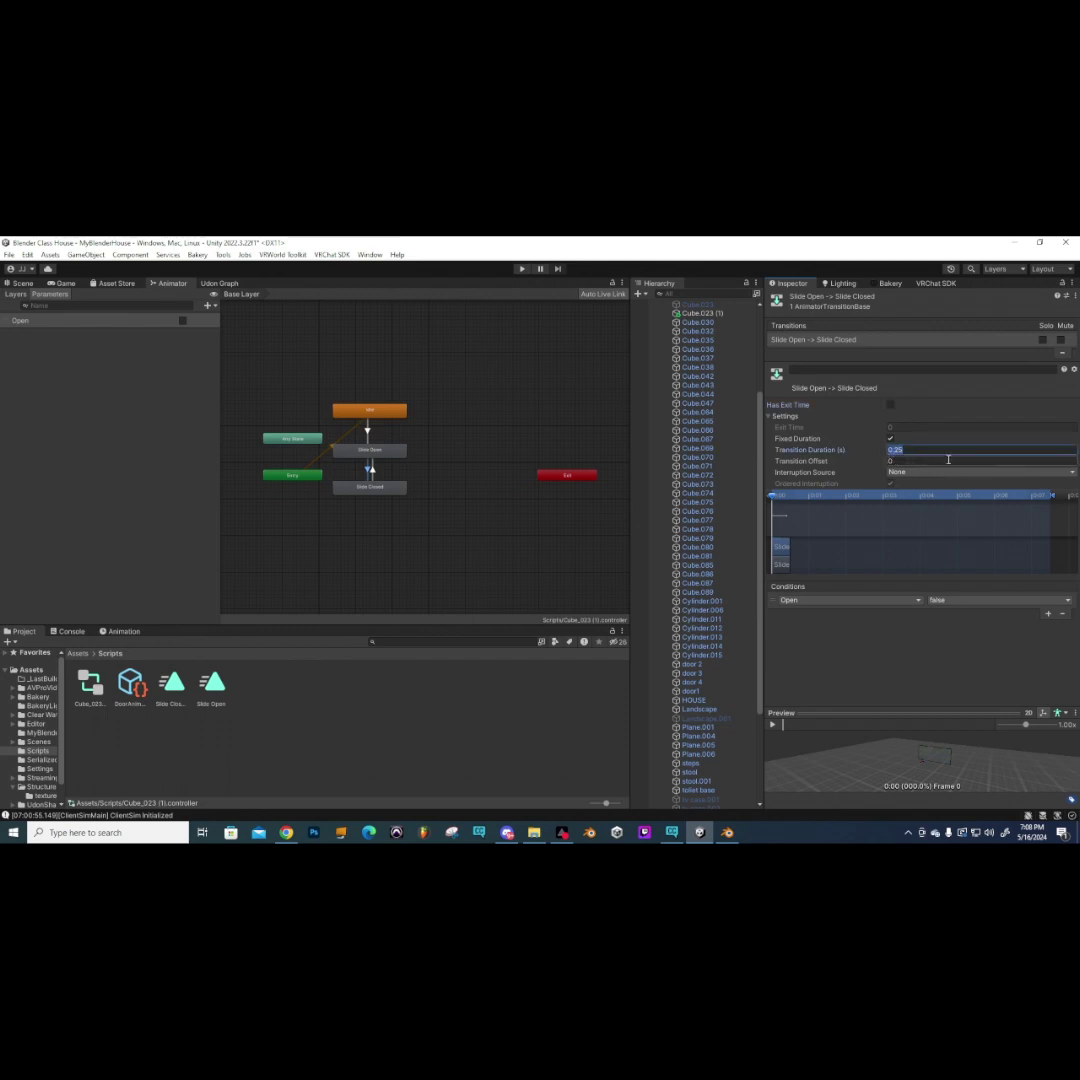
type("2")
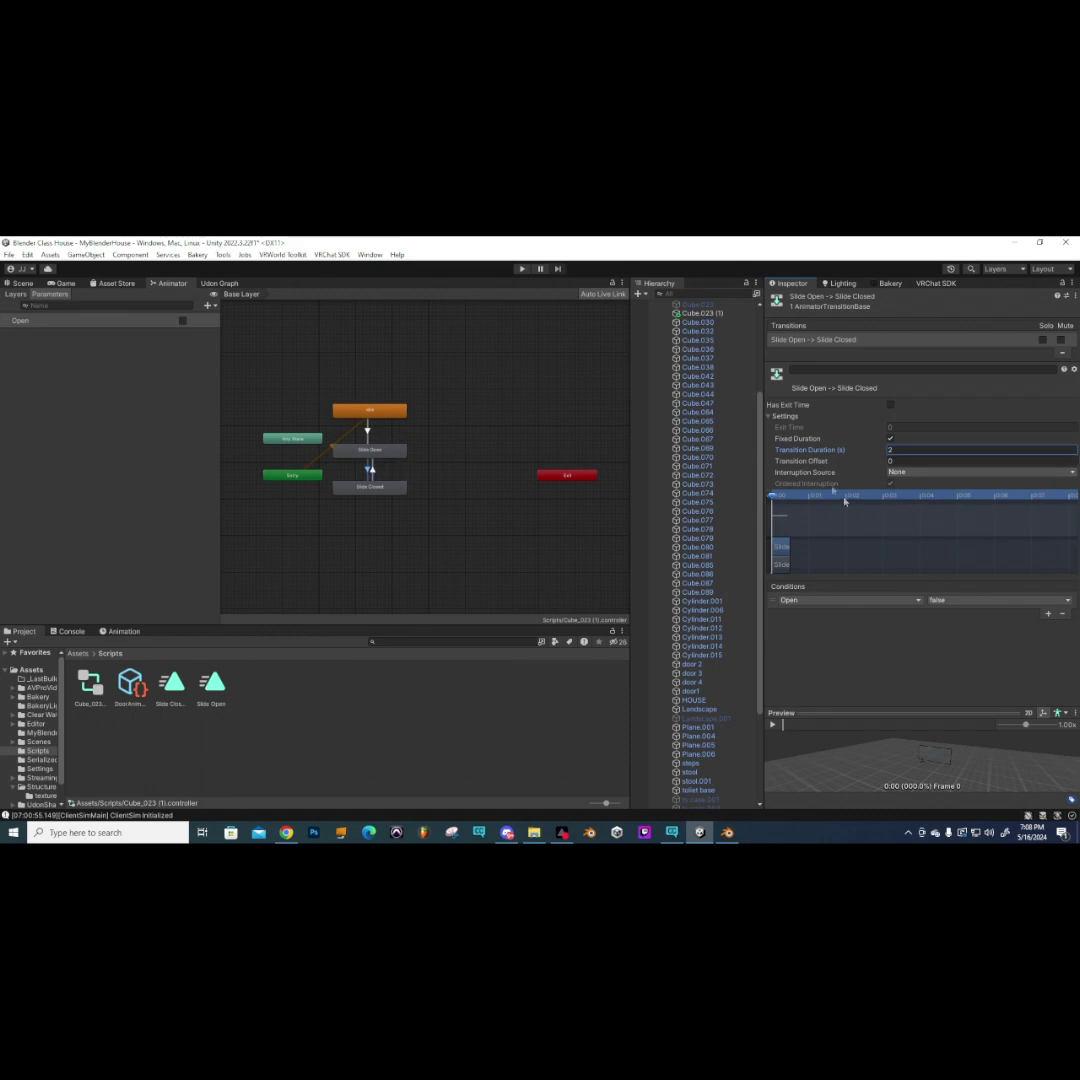
left_click(908, 473)
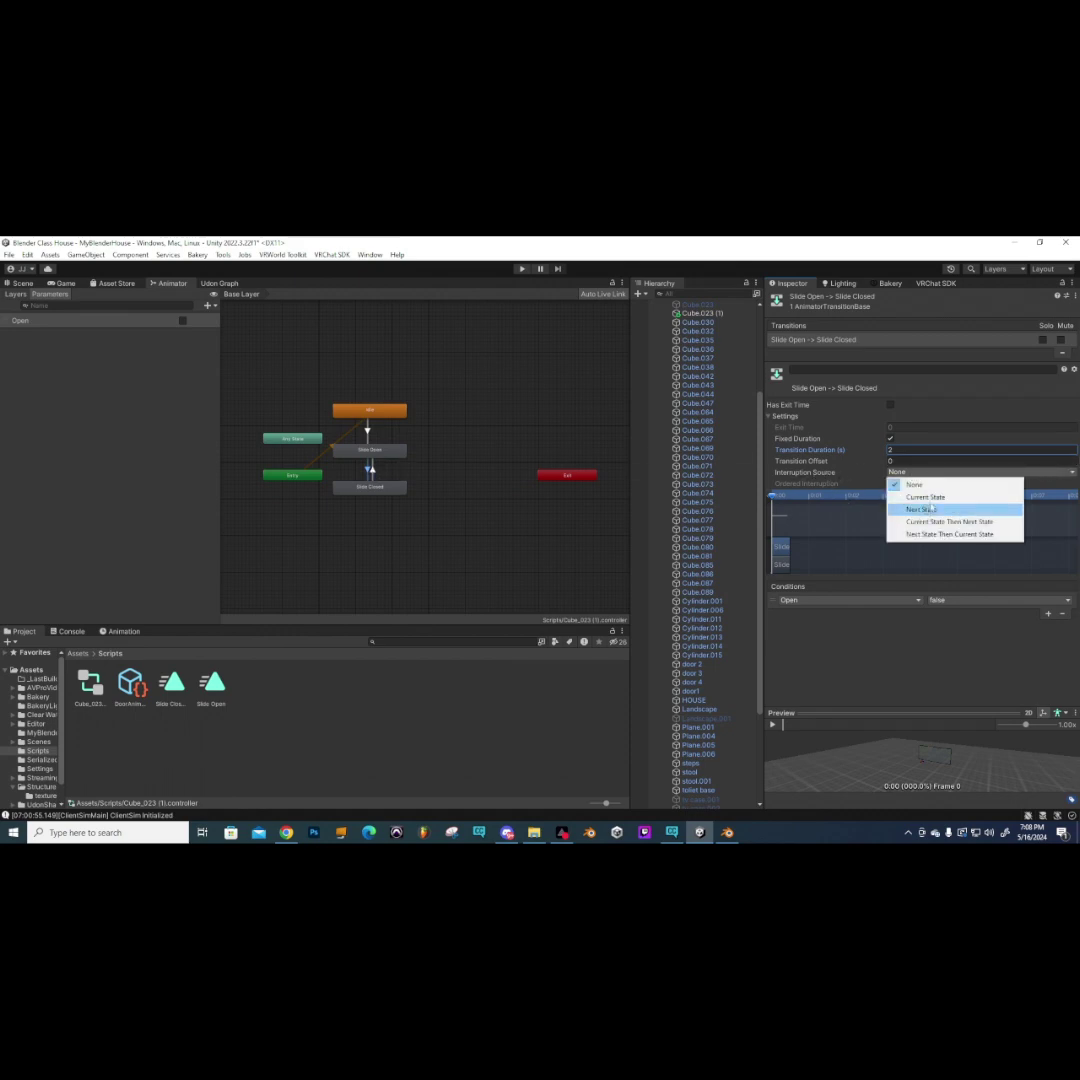
left_click(922, 510)
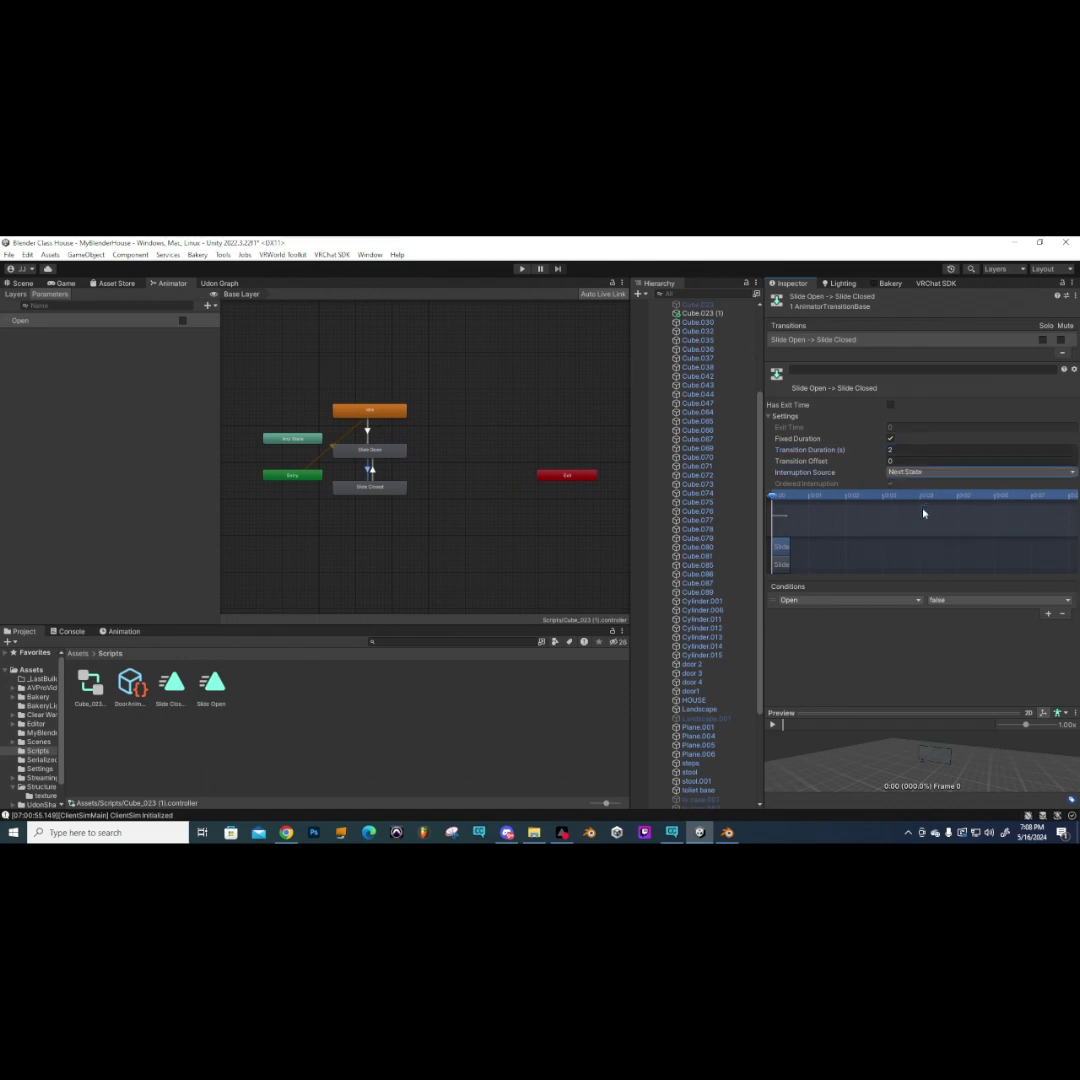
- Set the Slide Closed→Slide Open transition to no exit time, duration 2, interruptible by Next State
left_click(372, 471)
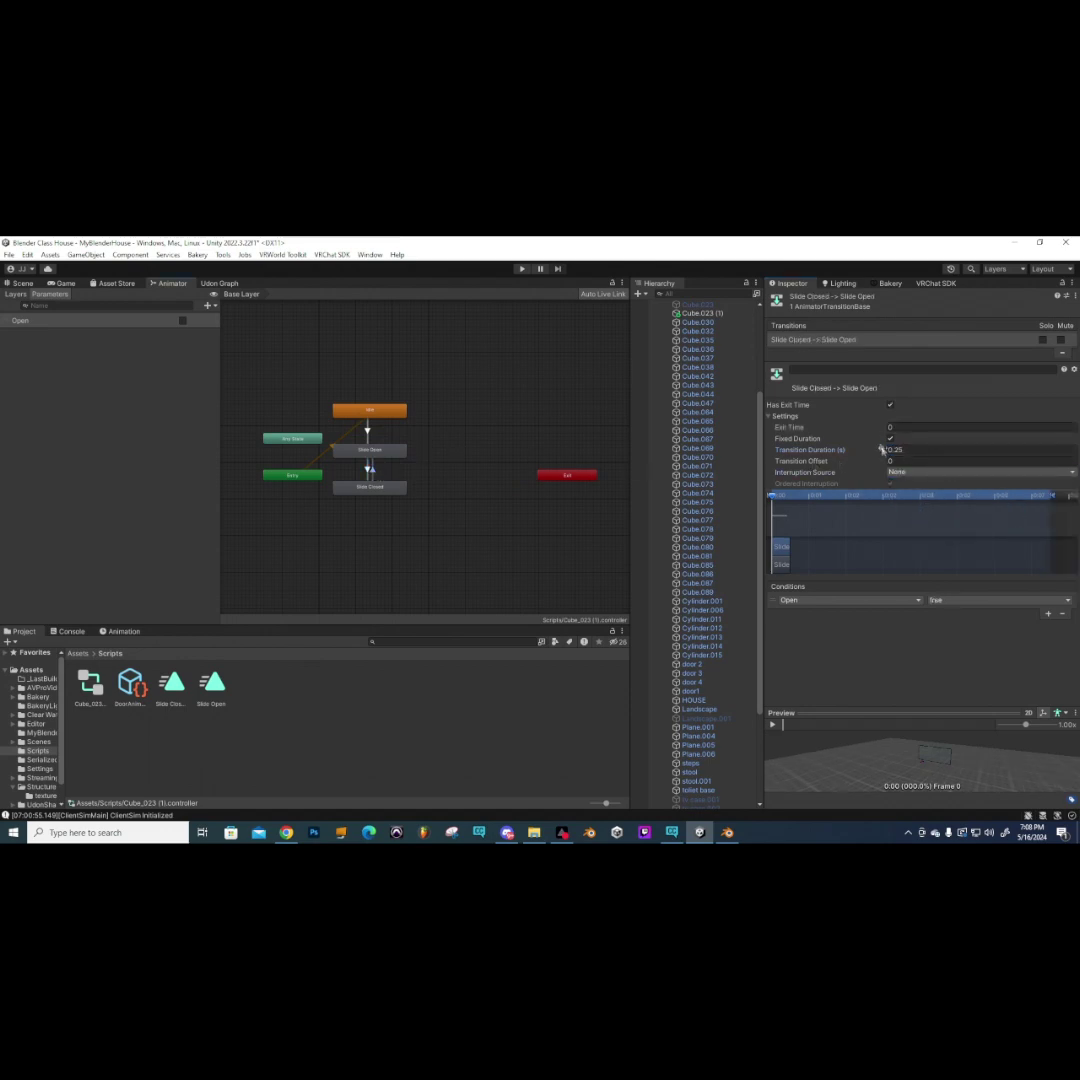
left_click(890, 406)
left_click(898, 450)
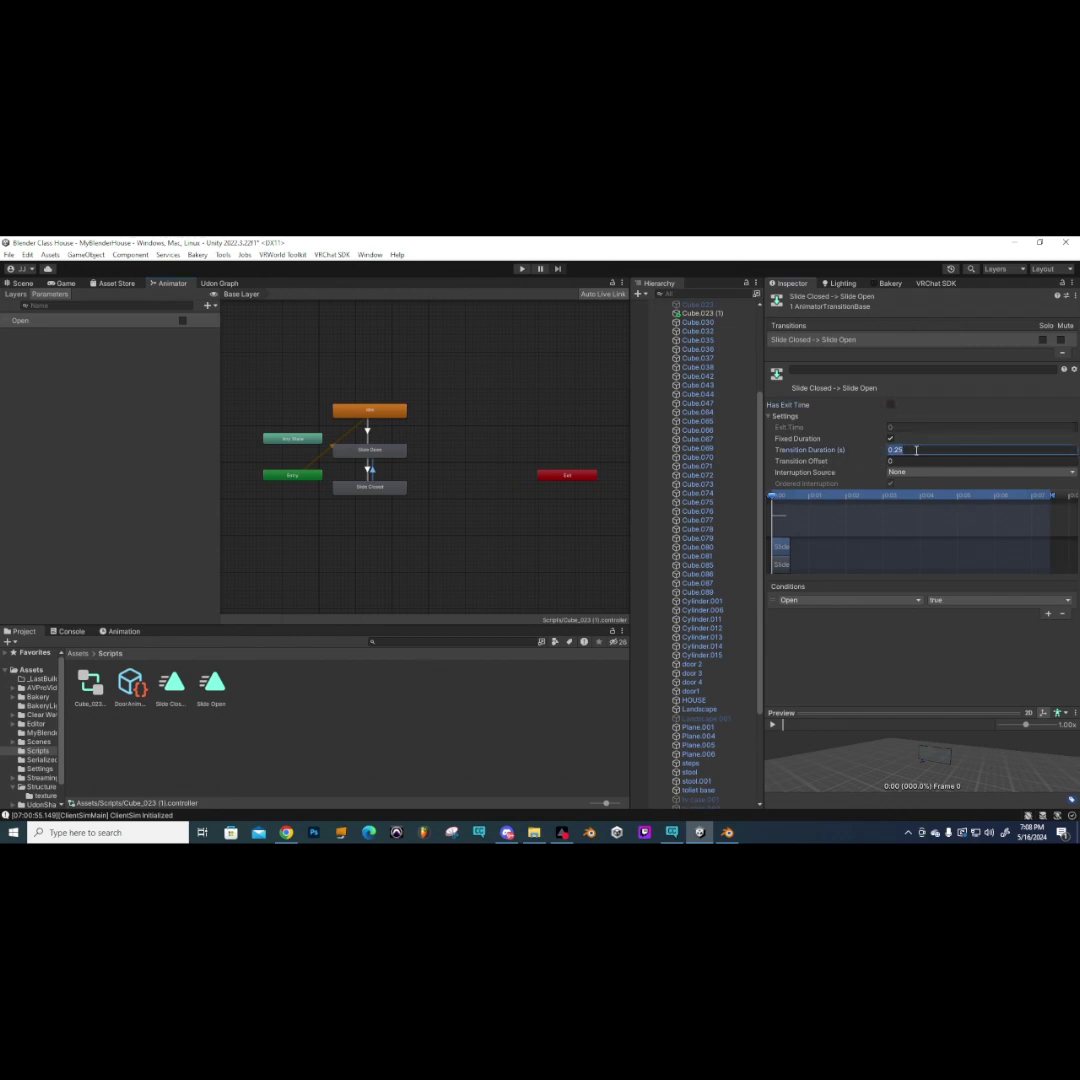
type("2")
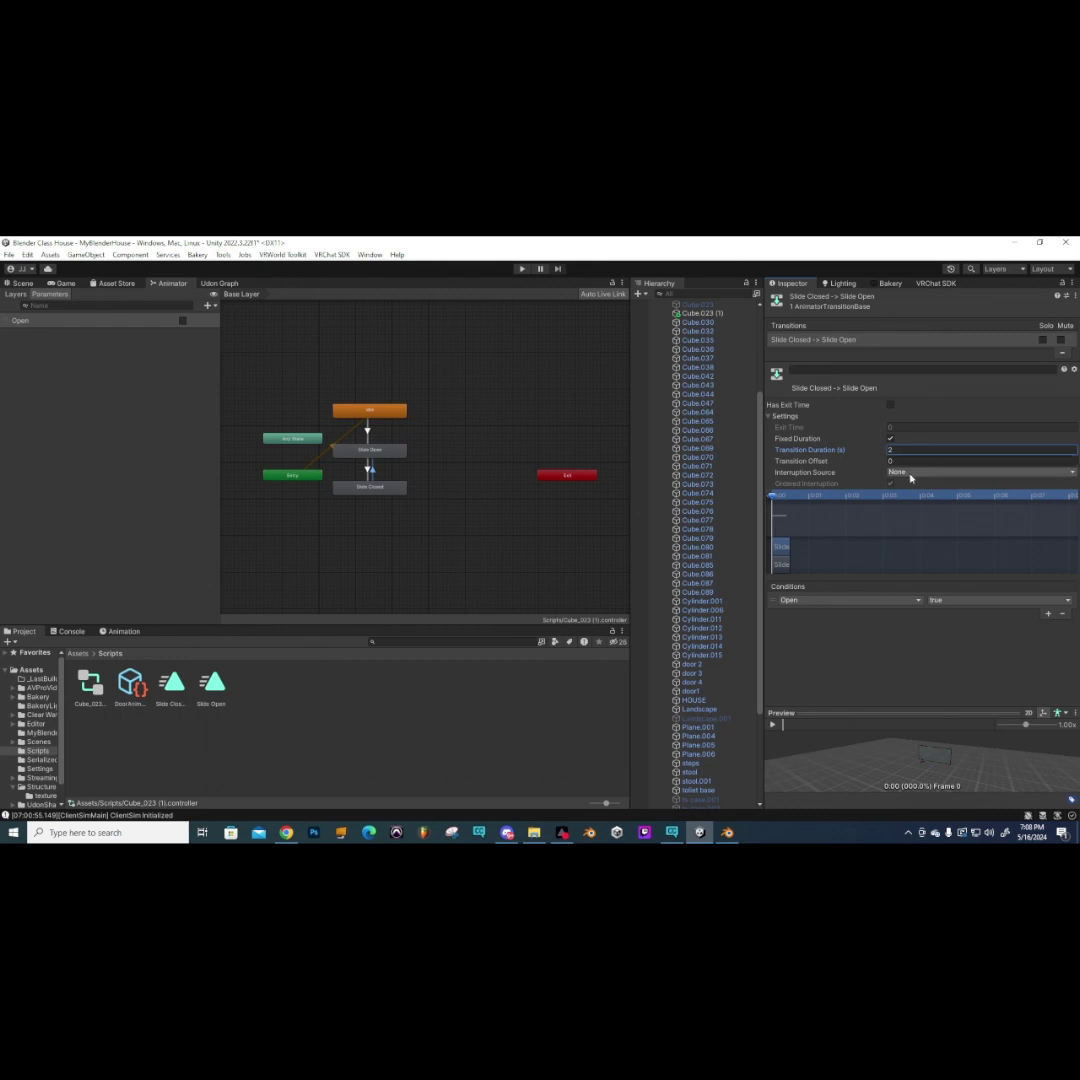
left_click(908, 472)
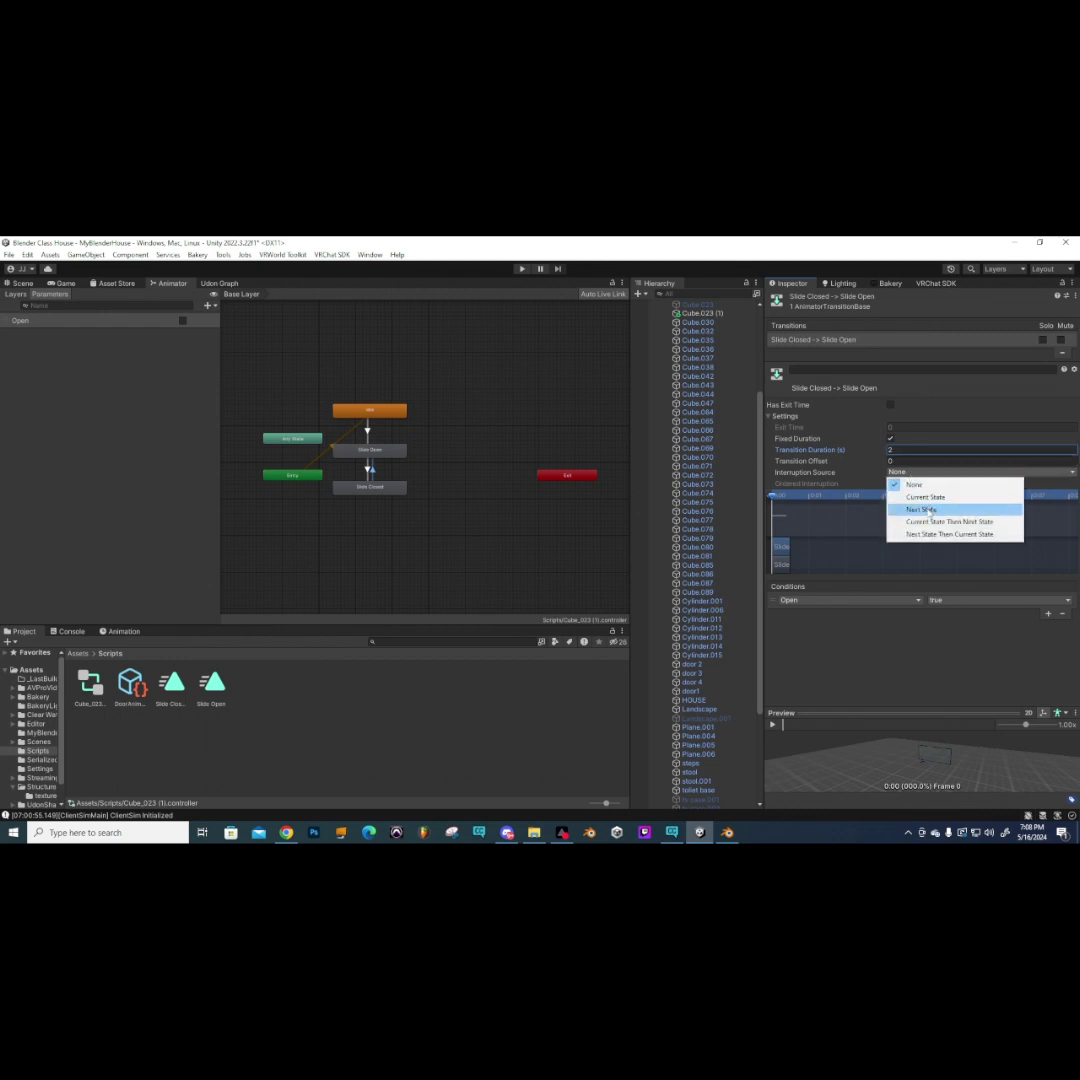
left_click(926, 510)
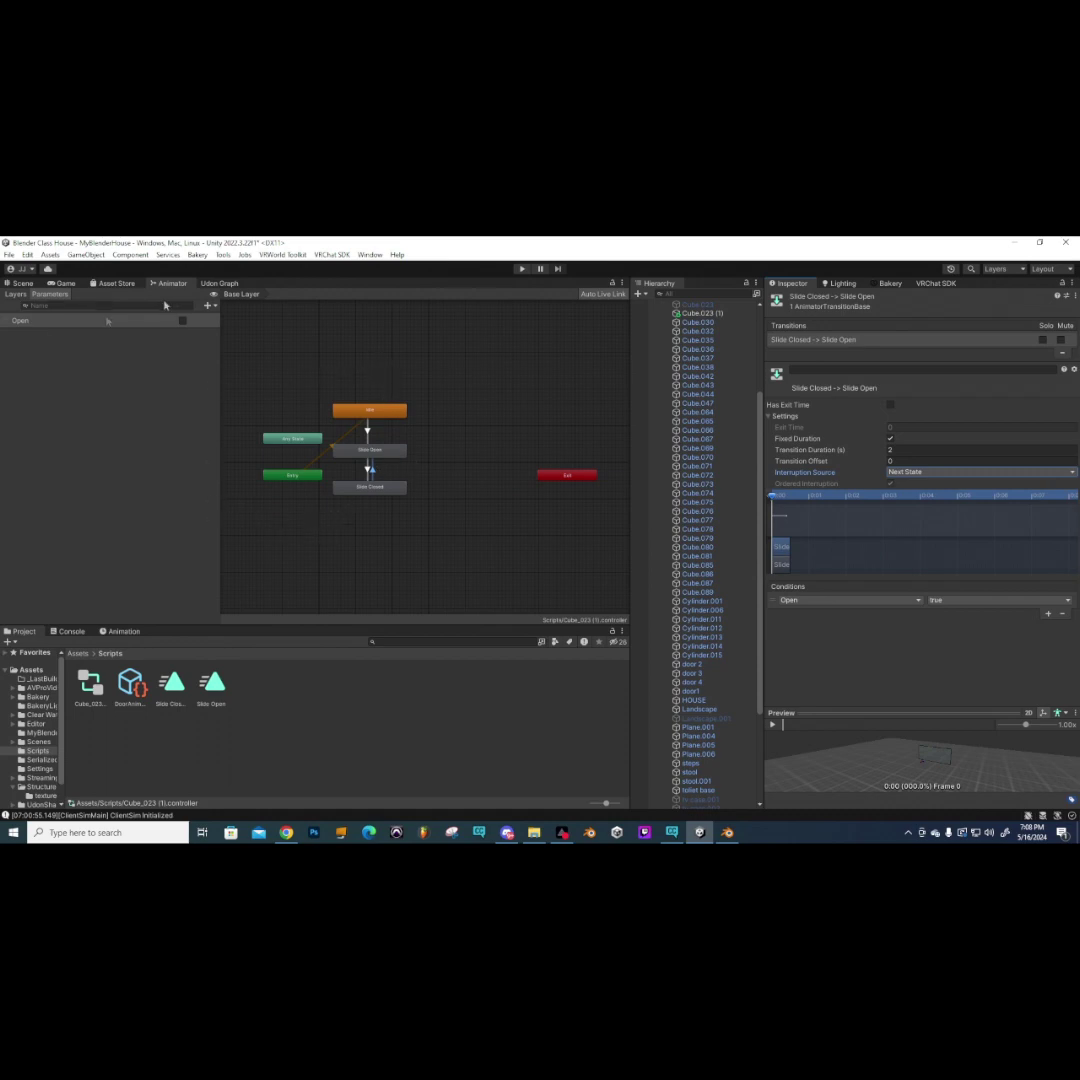
- Return to the Scene view and select the glass door Cube.023 (1)
left_click(22, 283)
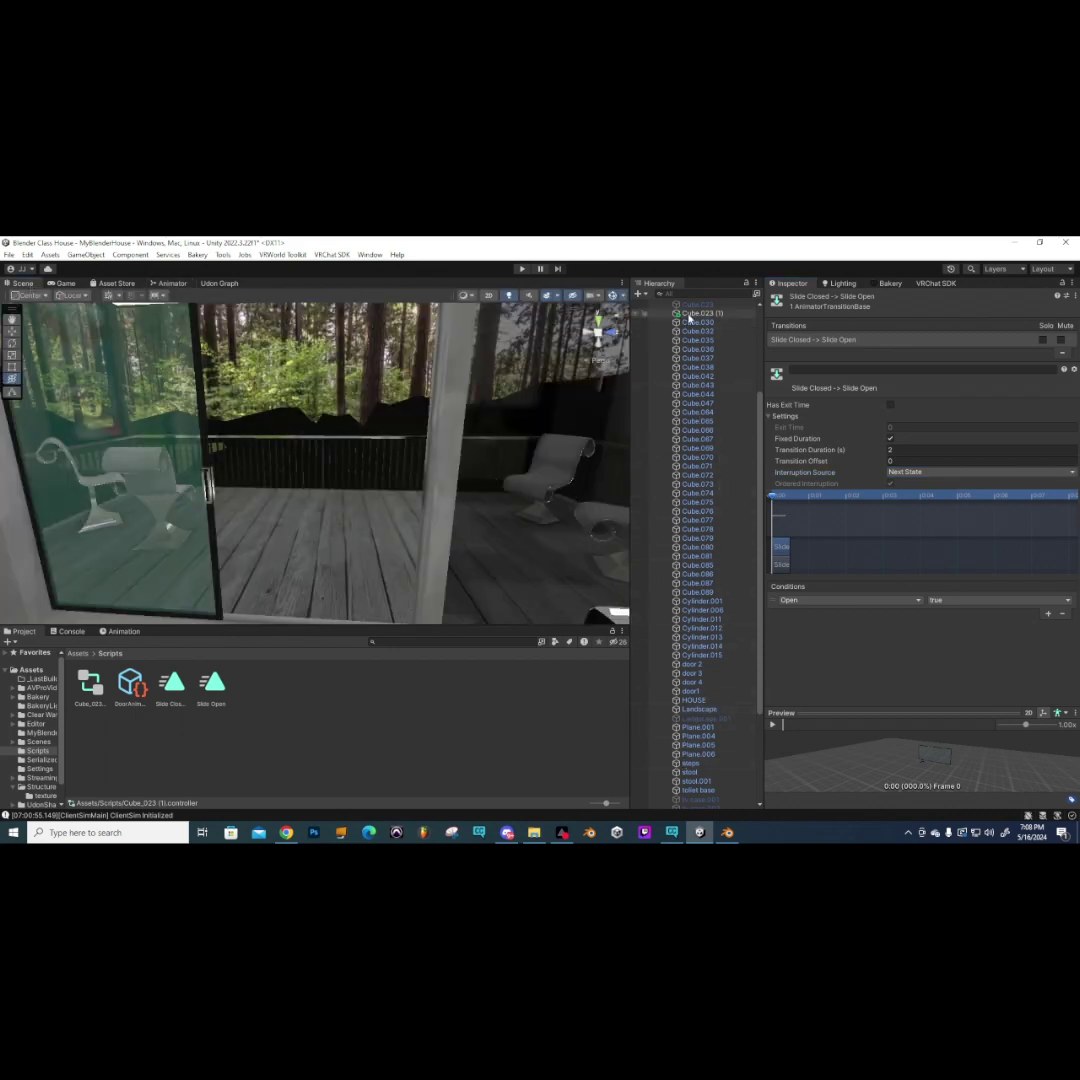
left_click(702, 313)
scroll(868, 631, "down", 5)
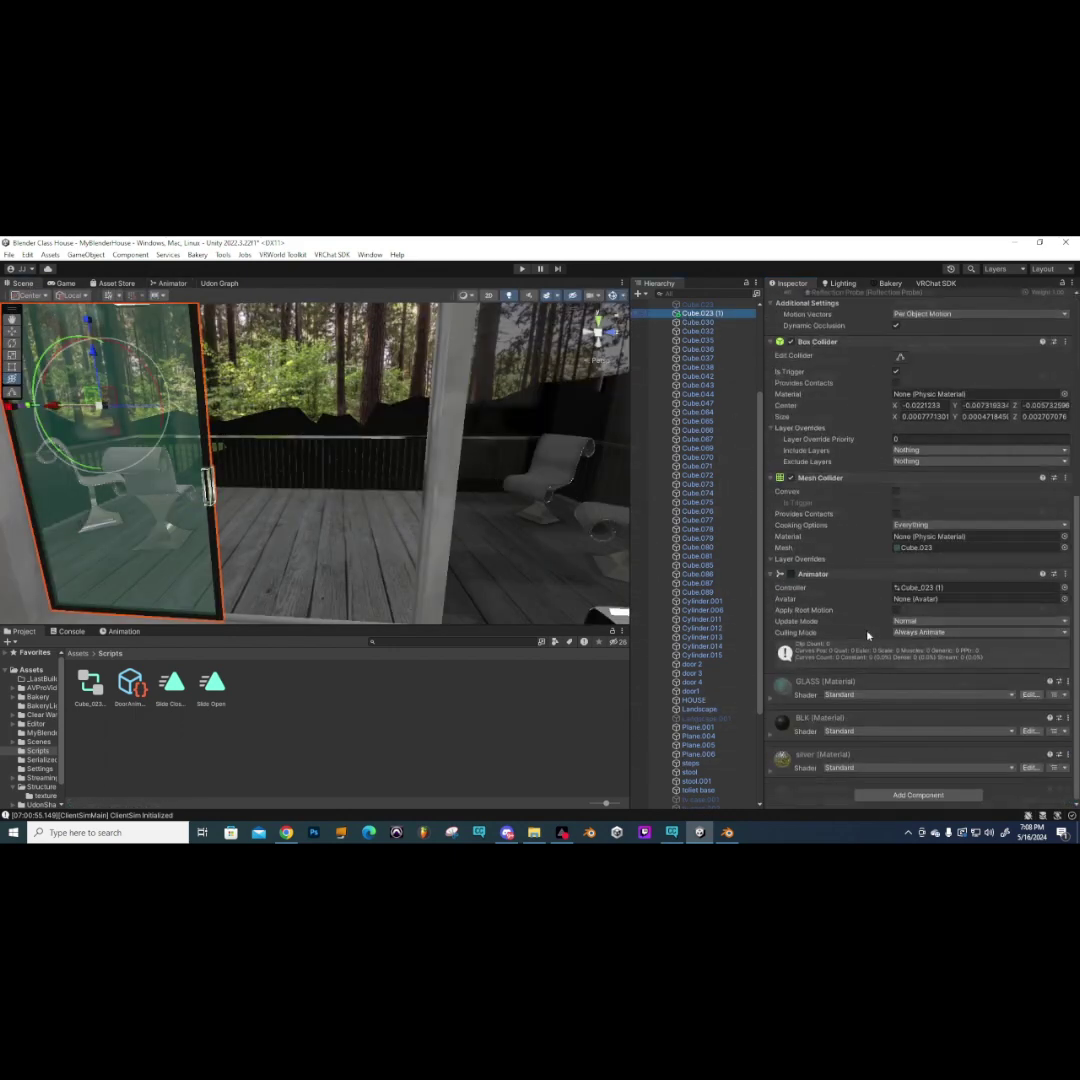
- Add an Udon Behaviour component to the glass door
left_click(899, 792)
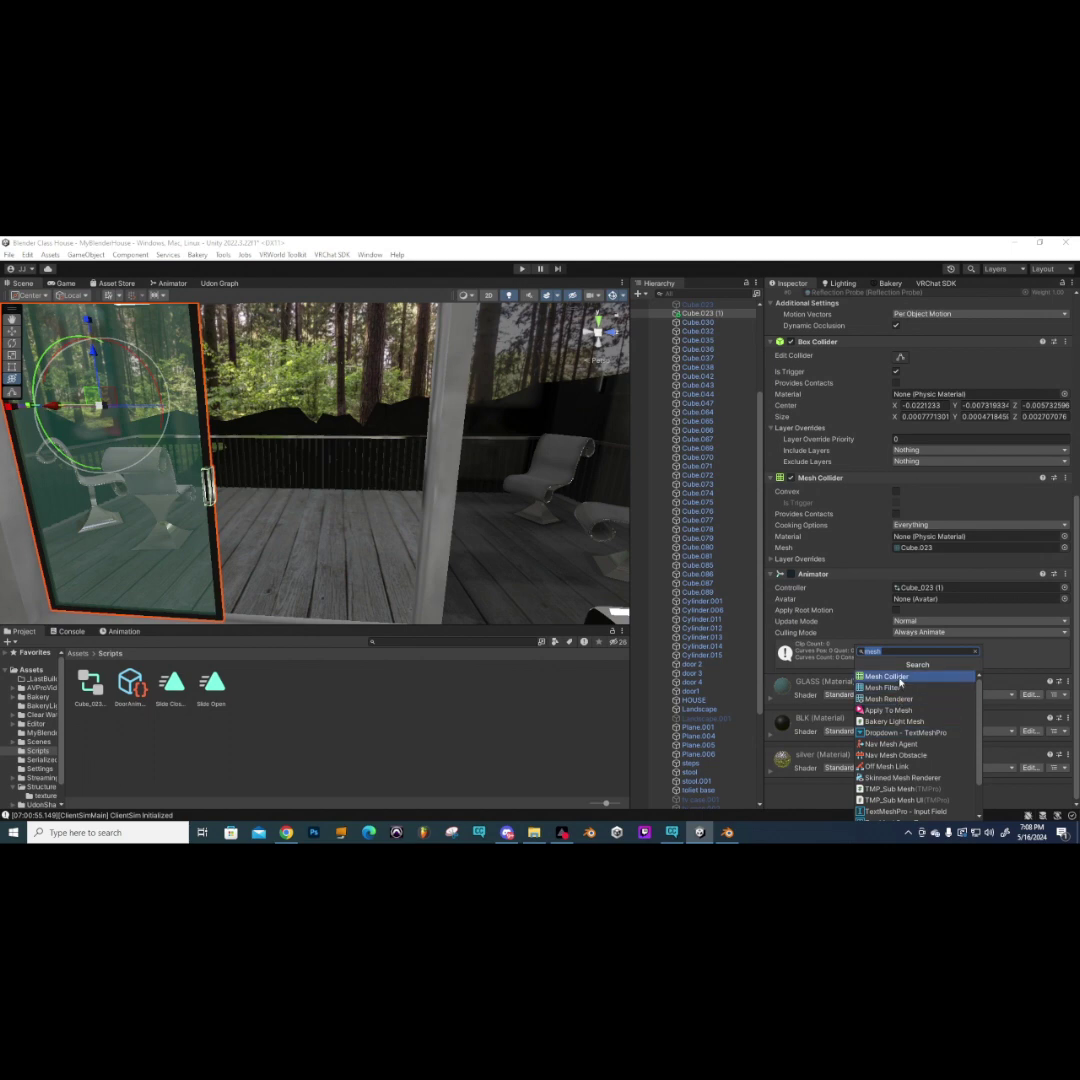
type("udon b")
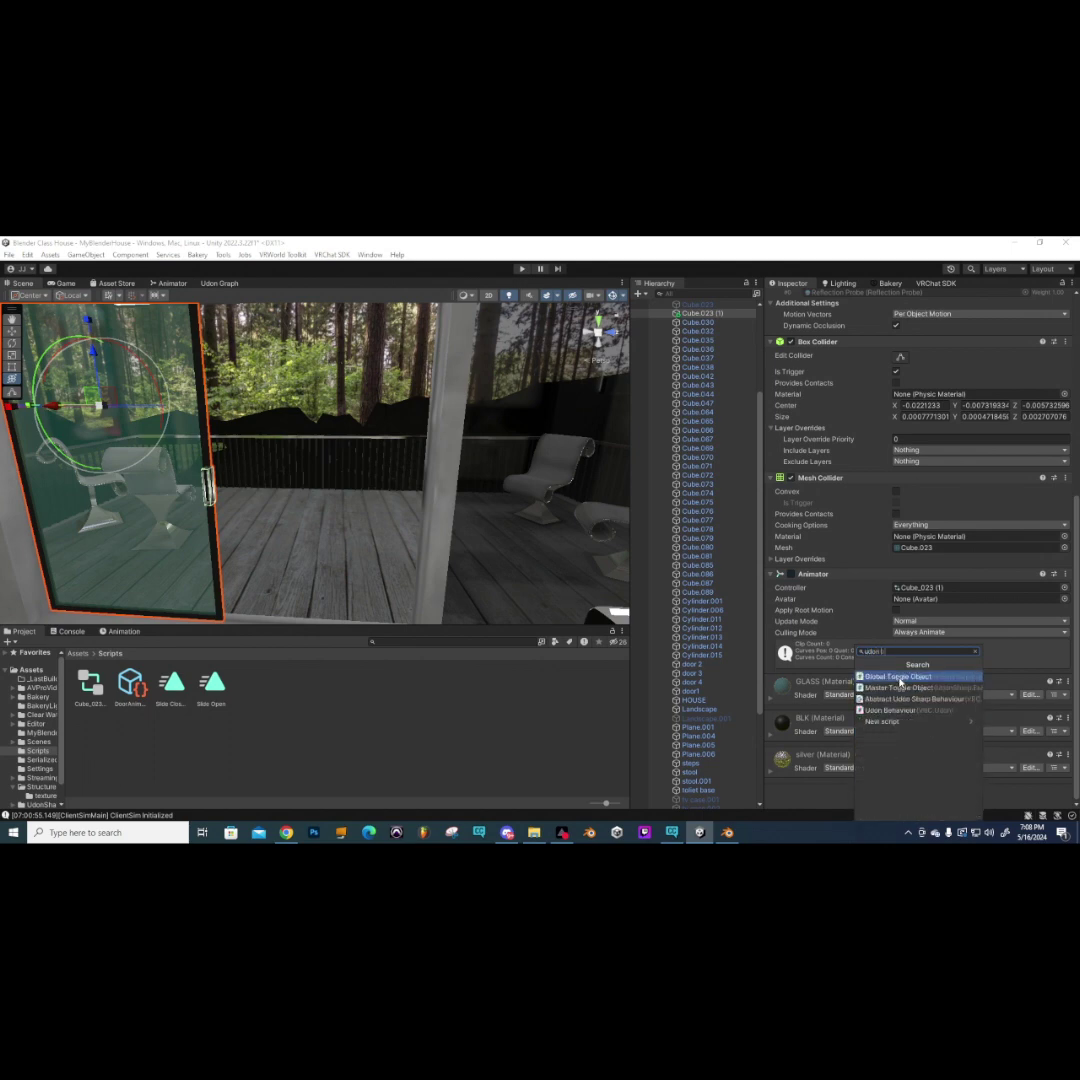
type("eha")
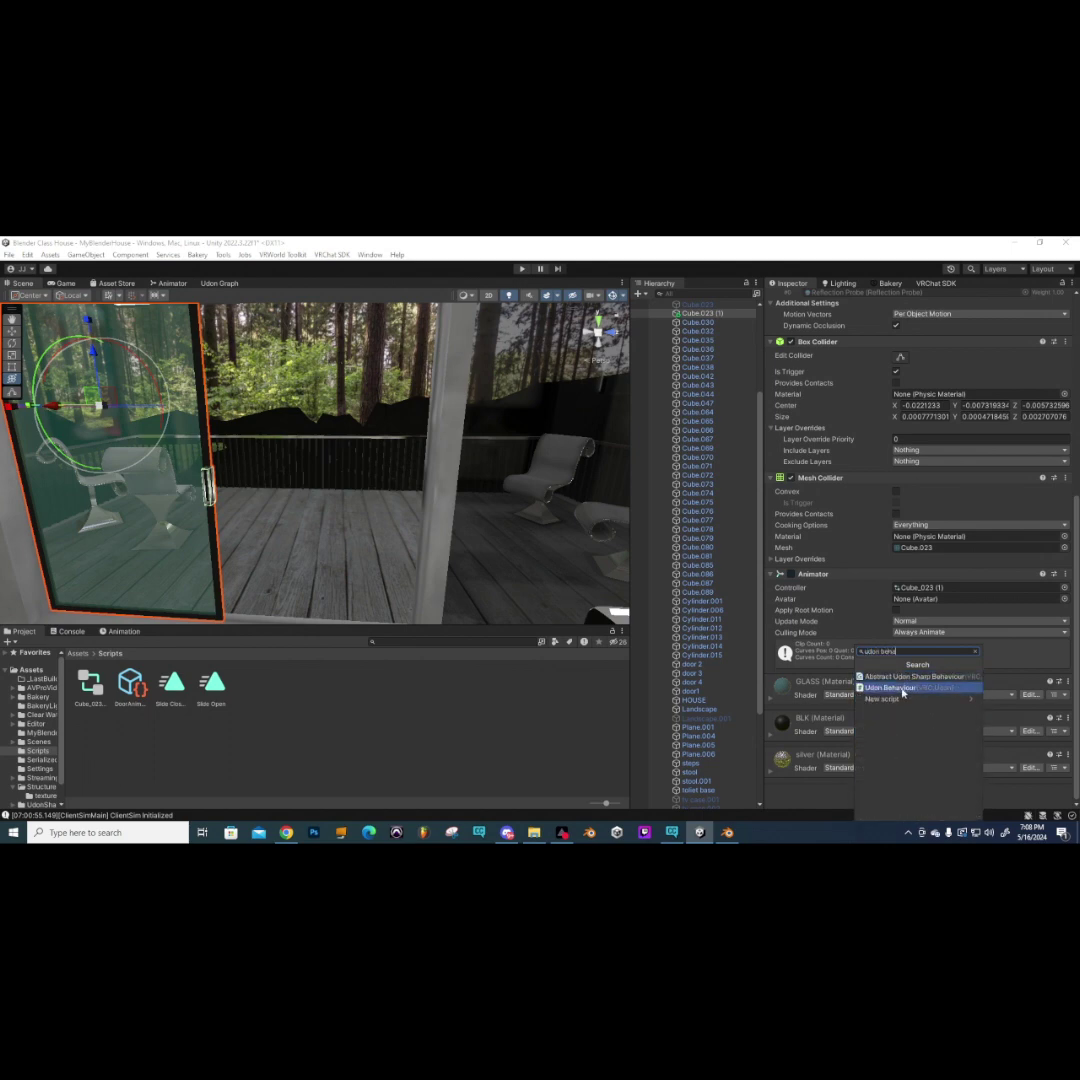
left_click(890, 688)
scroll(859, 547, "down", 3)
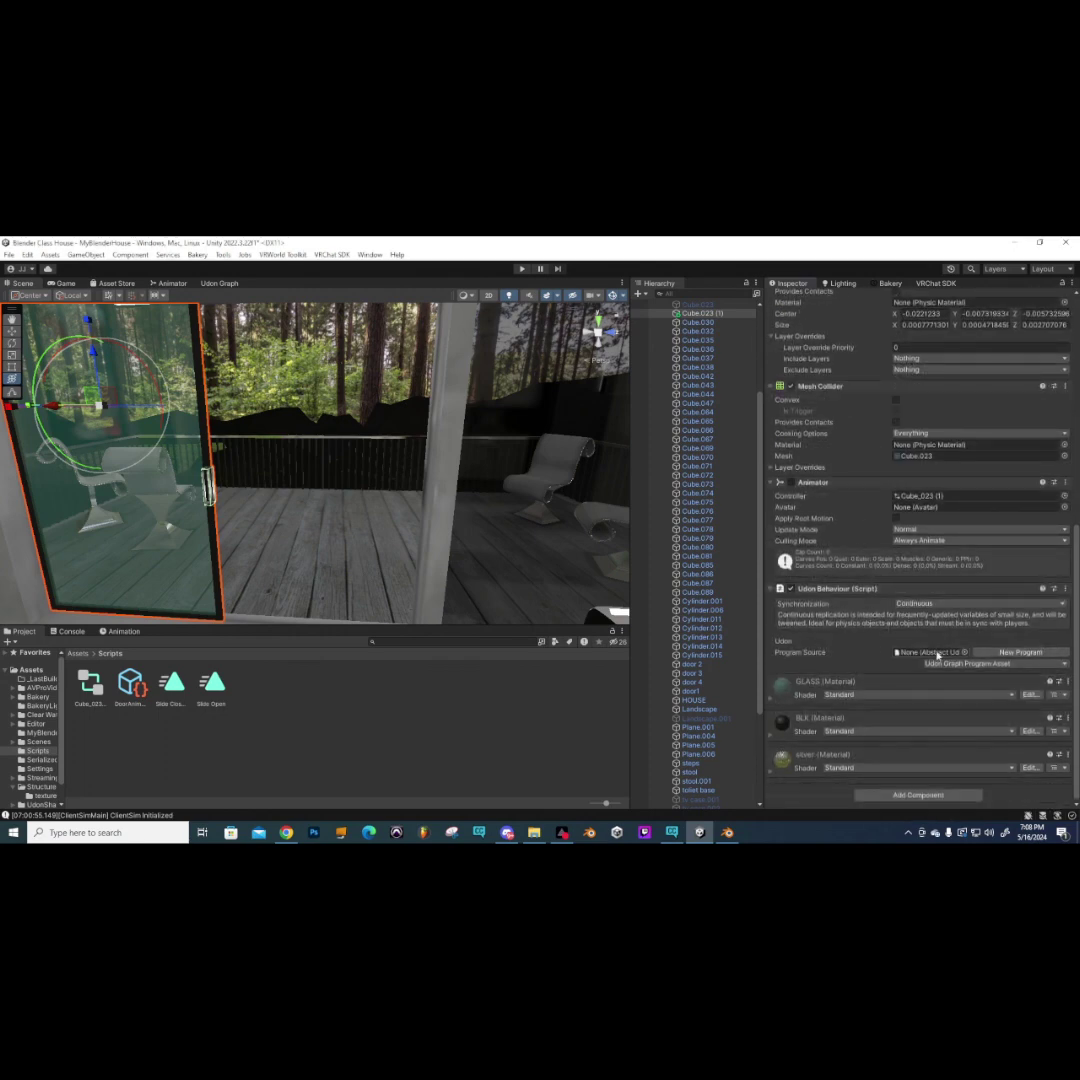
- Set Program Source to DoorAnimControllerNetworked and assign the door's Animator to the anim variable
left_click(695, 315)
left_click_drag(902, 665, 918, 658)
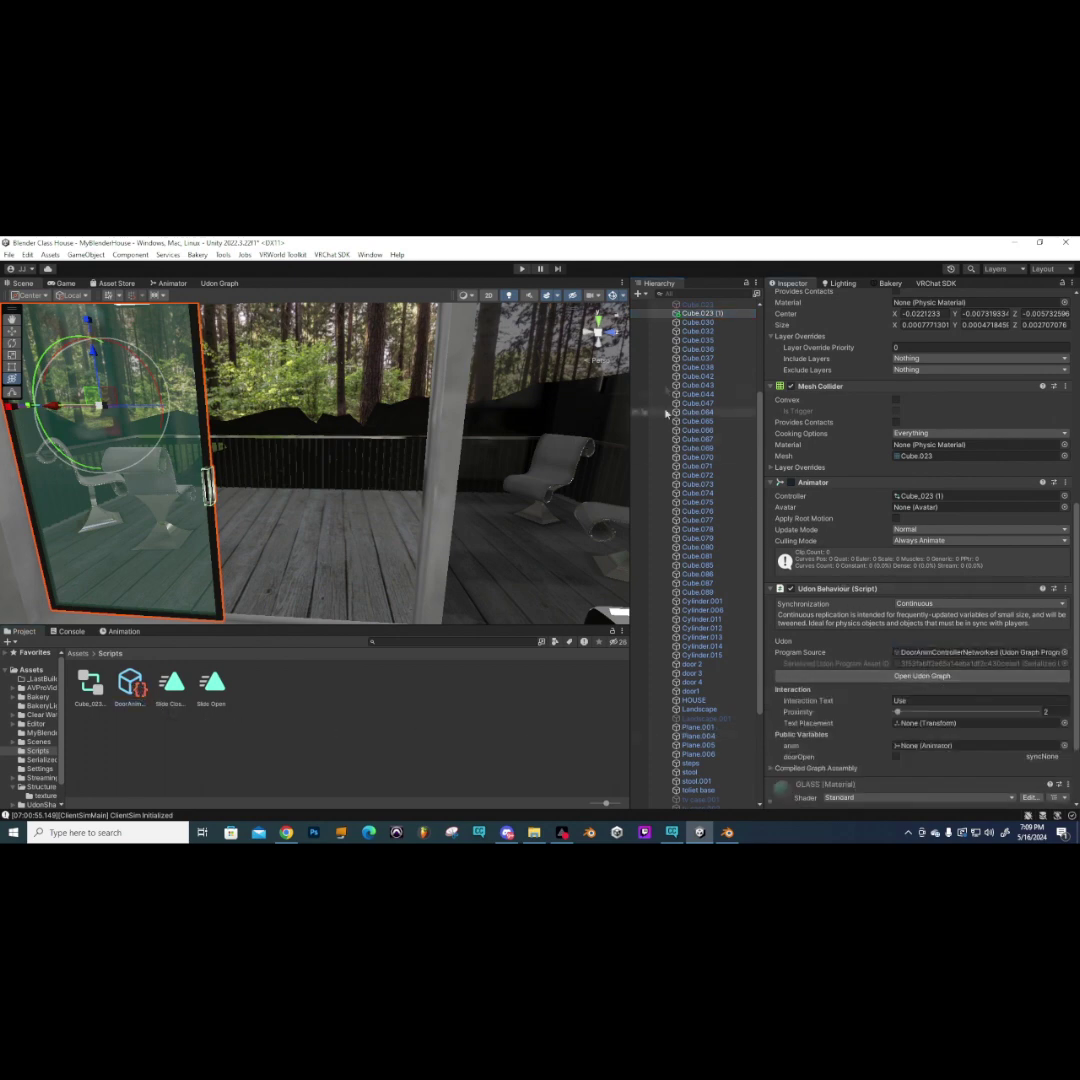
left_click_drag(691, 316, 918, 747)
scroll(1043, 309, "up", 10)
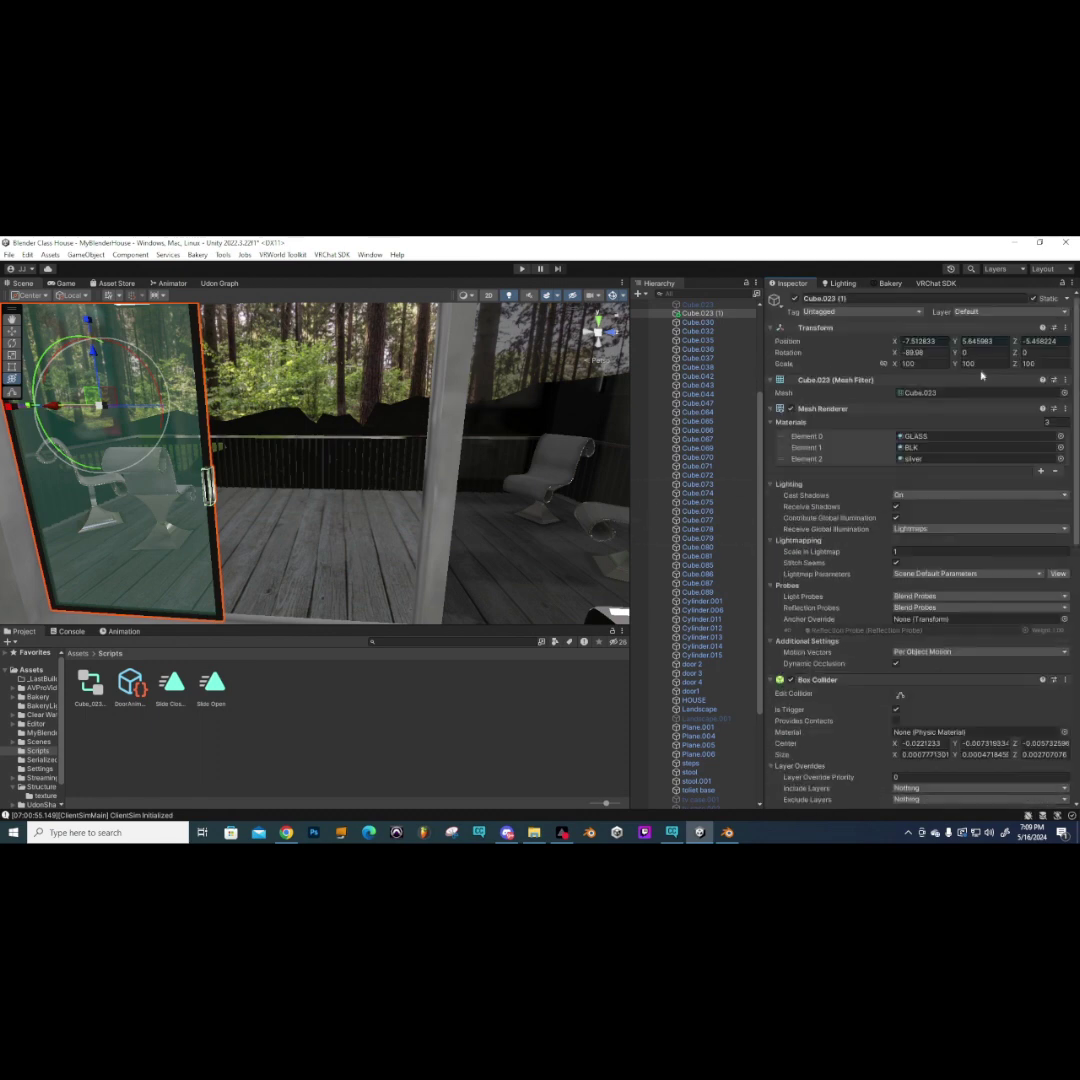
- Review the door's Inspector components, show the Assets folder, then return to the Animator state graph
scroll(846, 586, "down", 4)
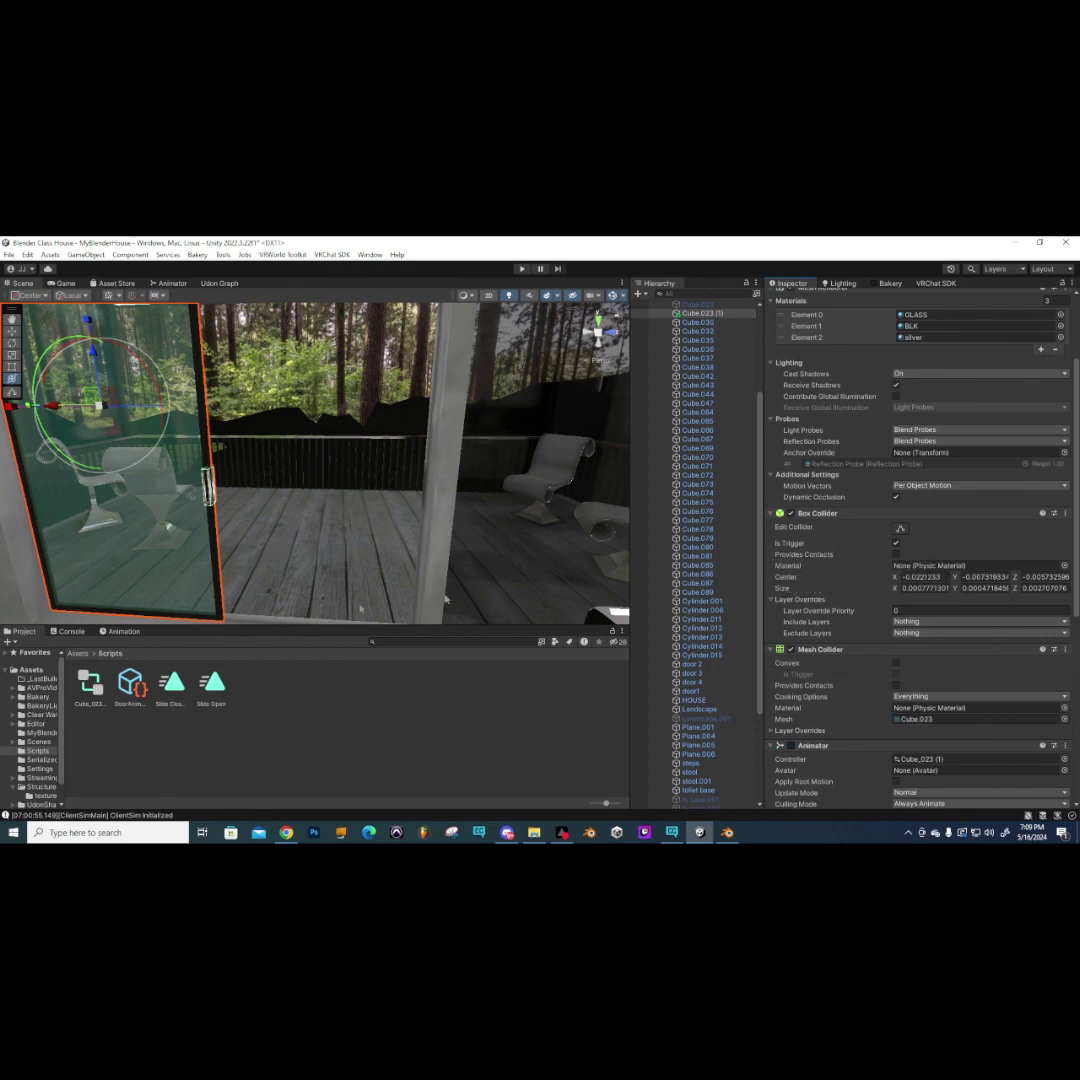
scroll(997, 597, "down", 4)
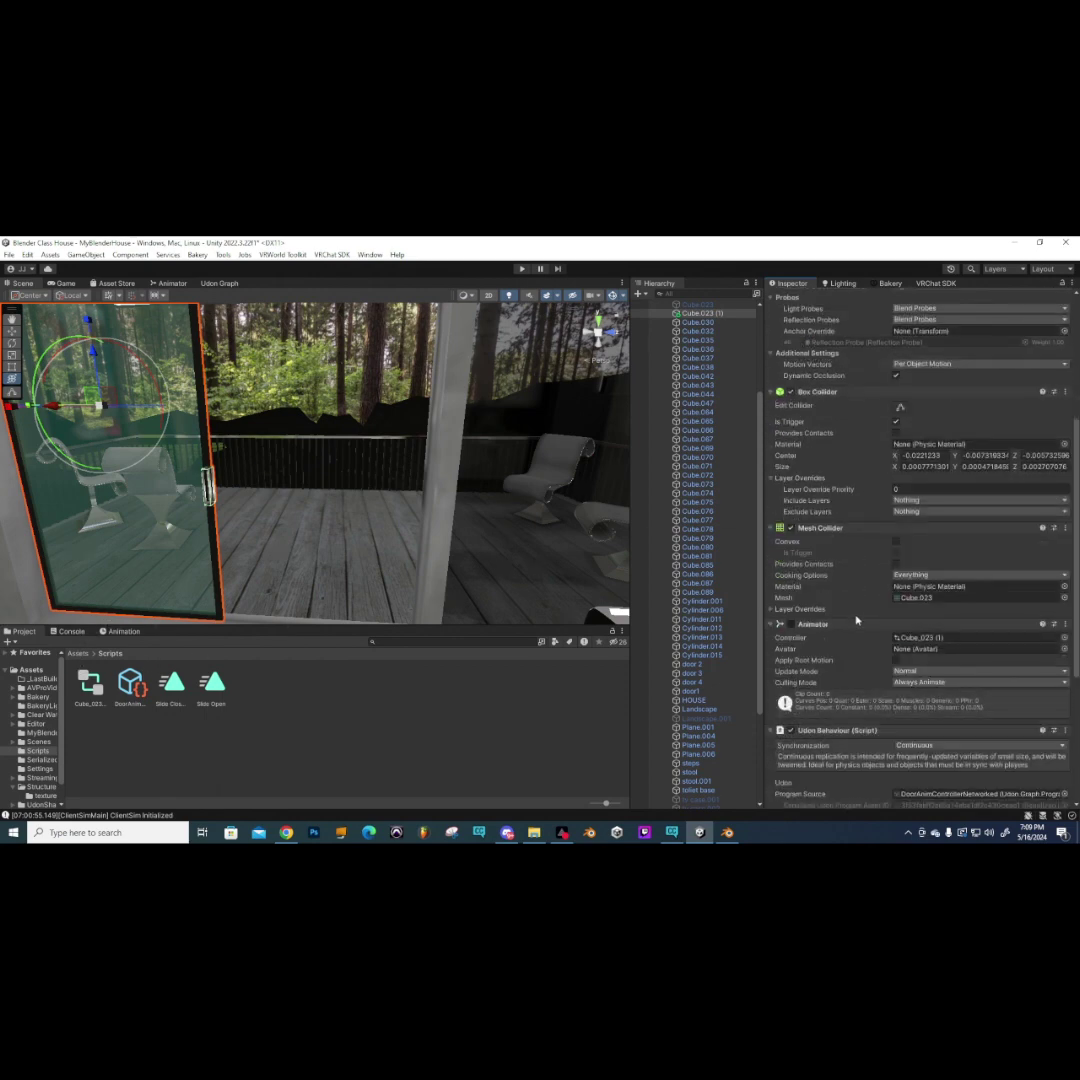
scroll(997, 597, "up", 2)
left_click(77, 653)
scroll(875, 643, "down", 4)
scroll(875, 643, "down", 3)
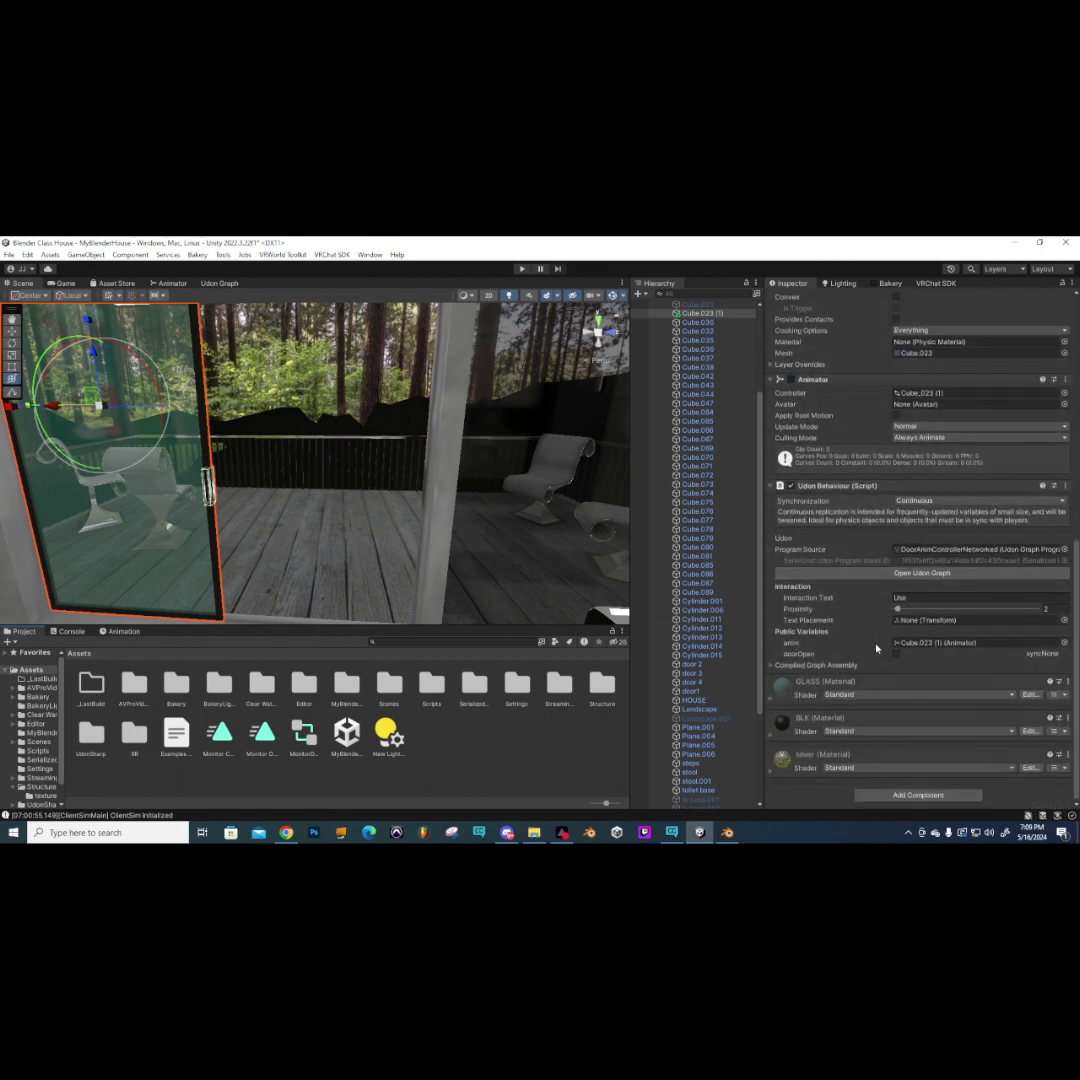
scroll(876, 648, "up", 3)
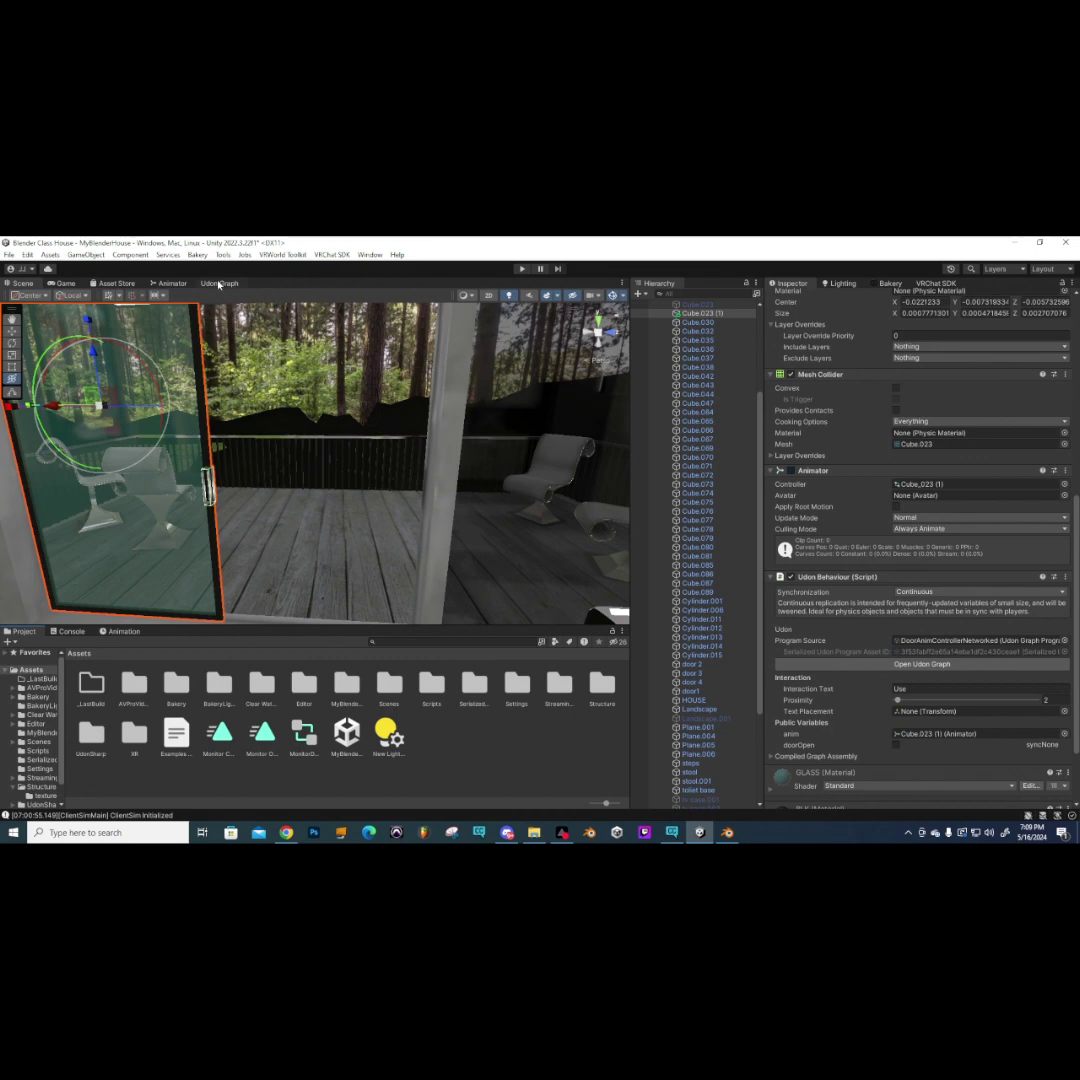
left_click(175, 284)
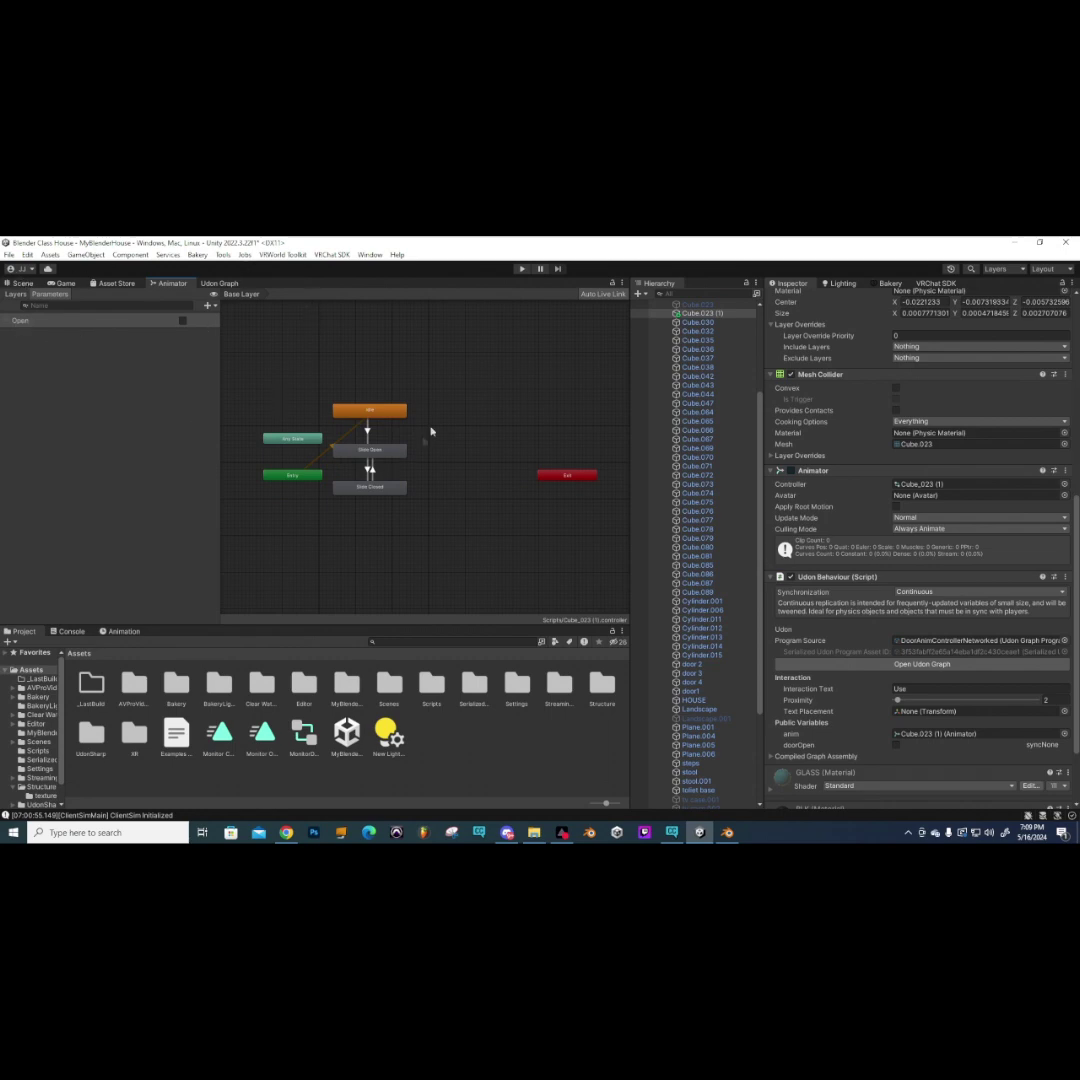
- Return to the Scene view, enter play mode and dismiss the client simulator menu
left_click(22, 283)
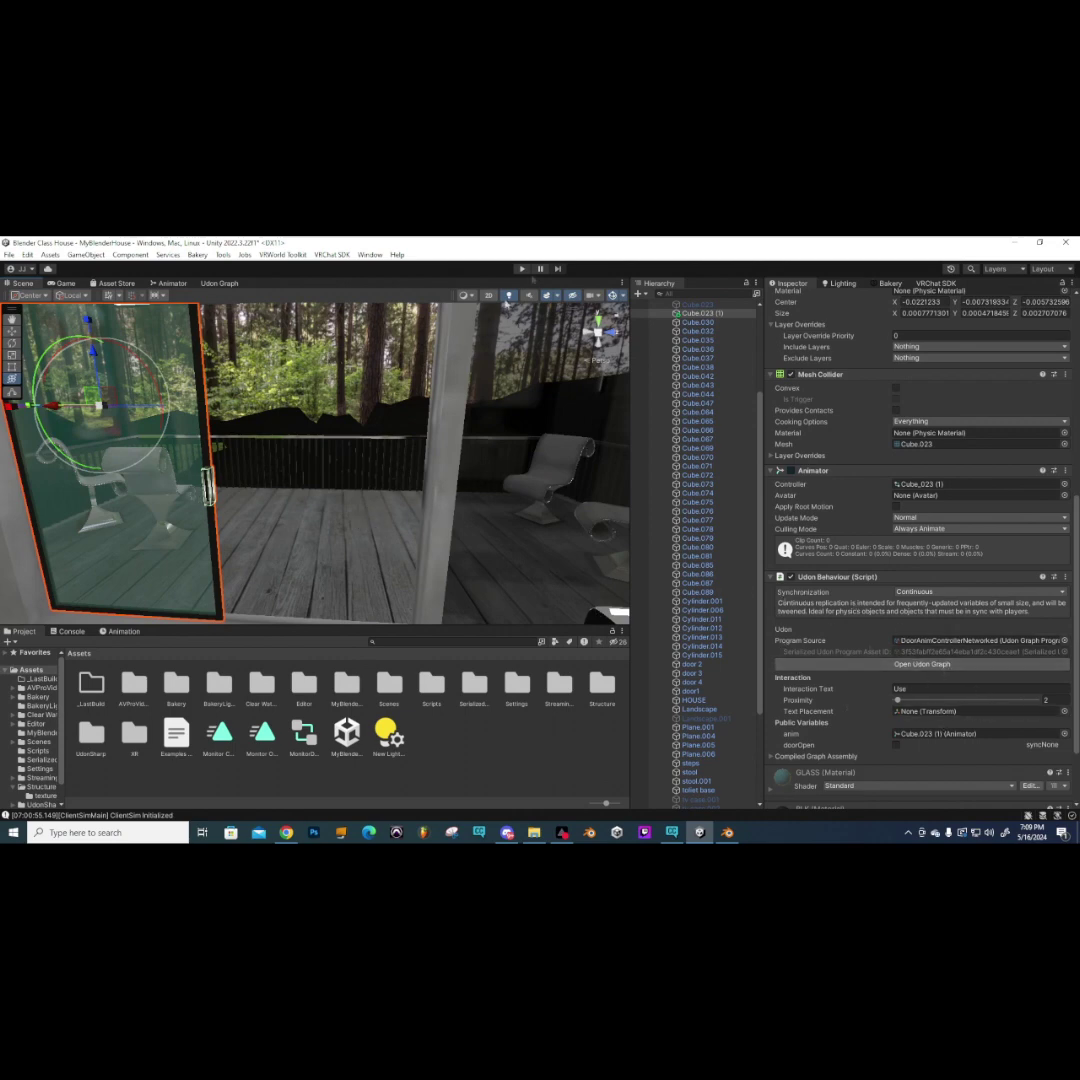
left_click(522, 269)
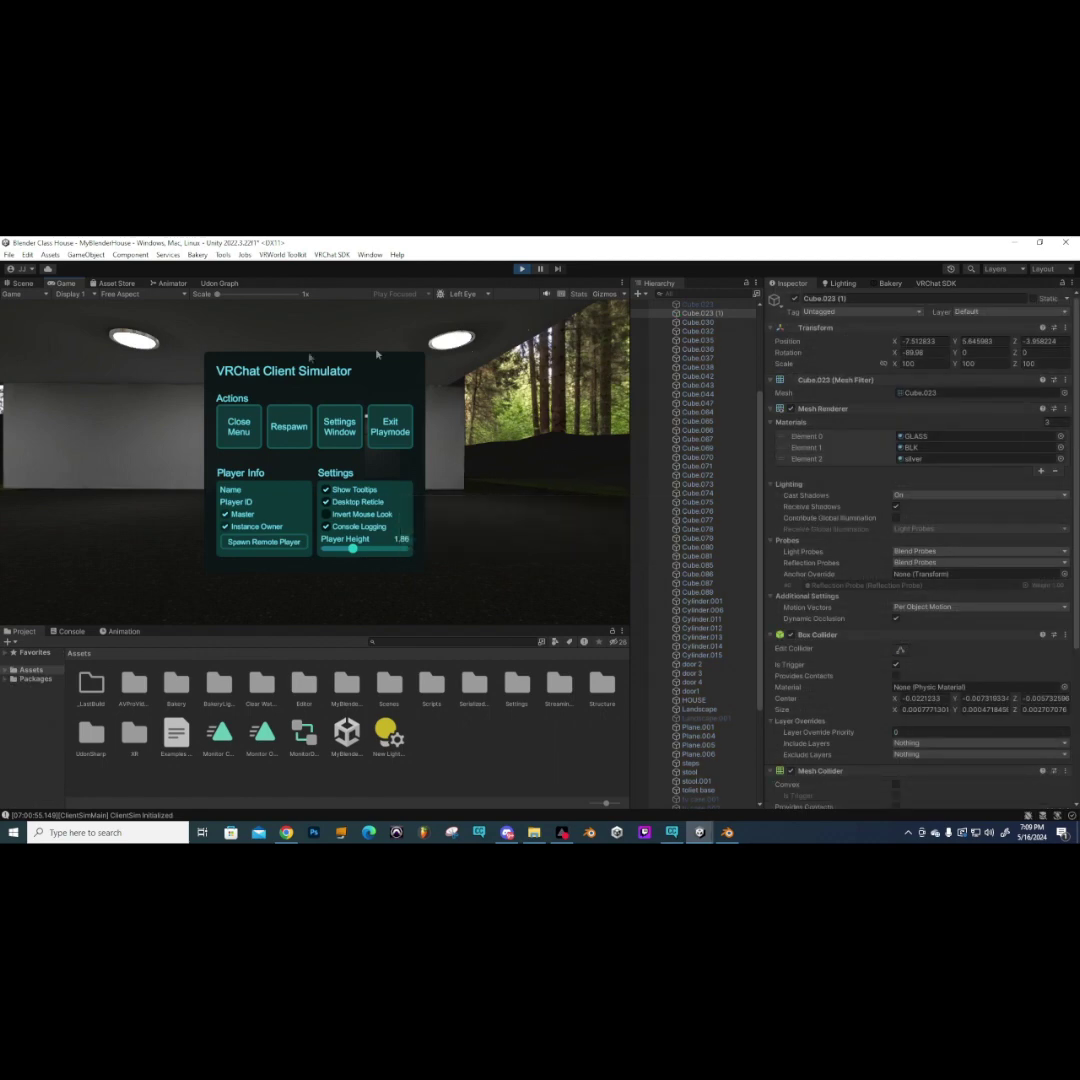
left_click(238, 427)
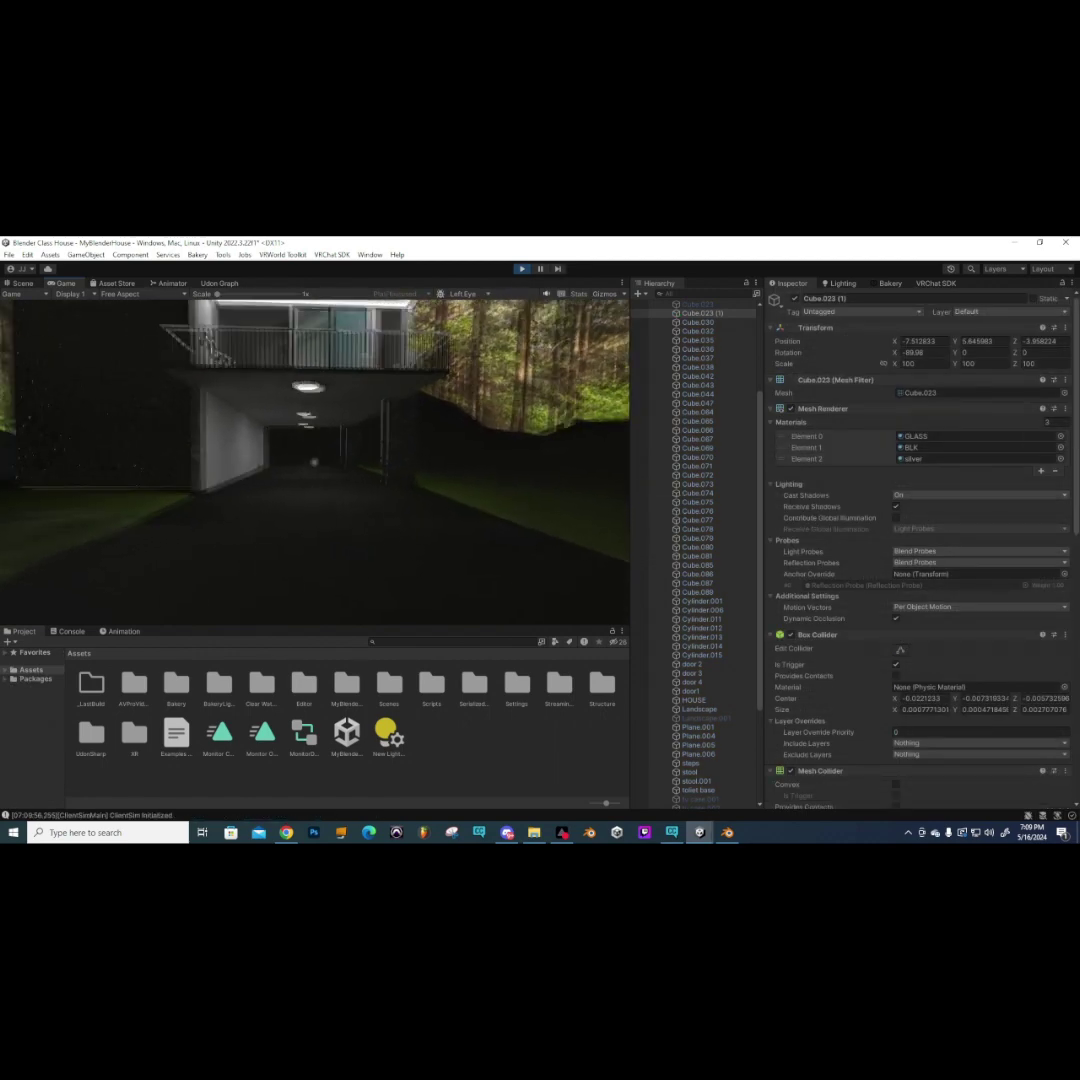
- Walk through the corridor and up the stairs to the patio glass door
key("w")
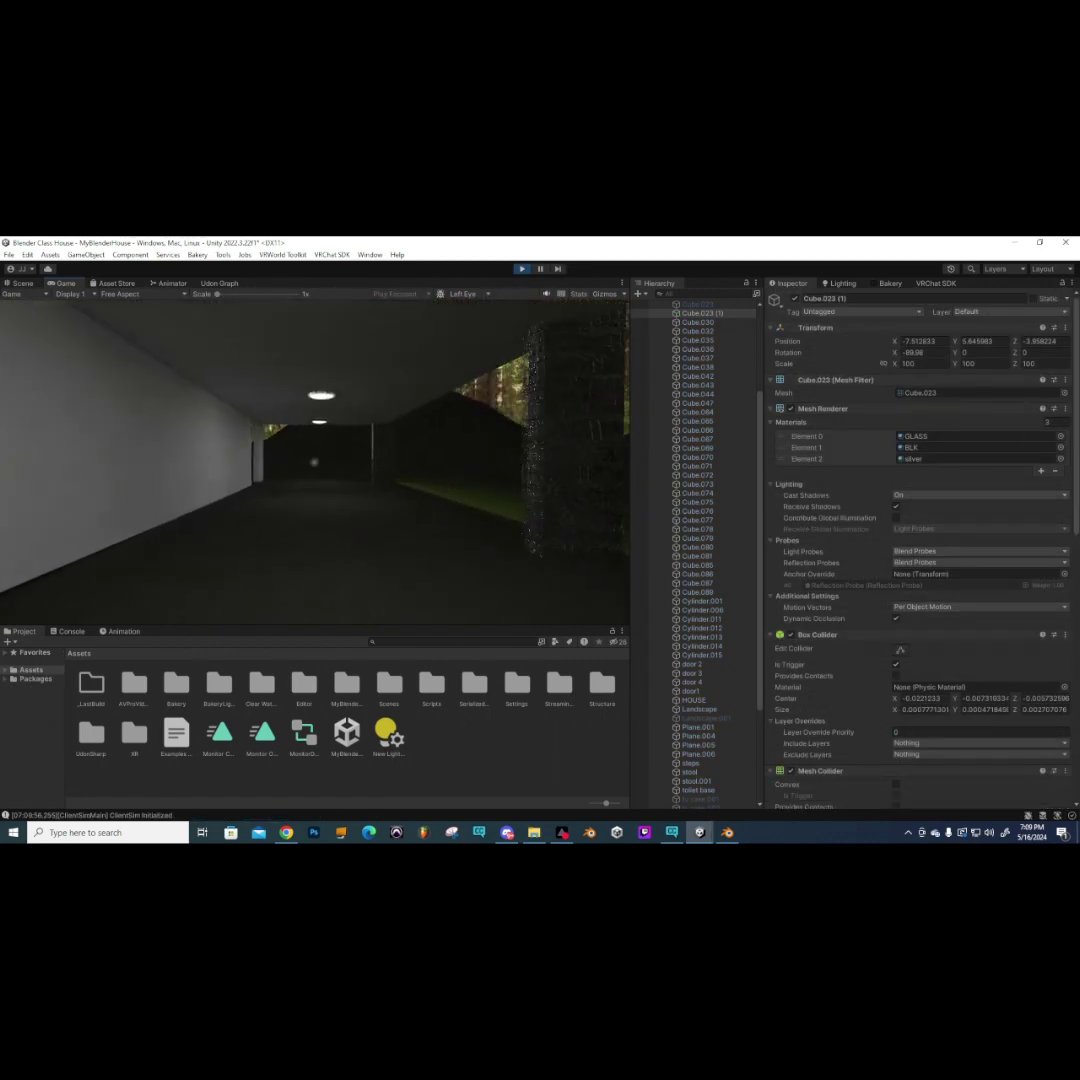
key("w")
key("w")
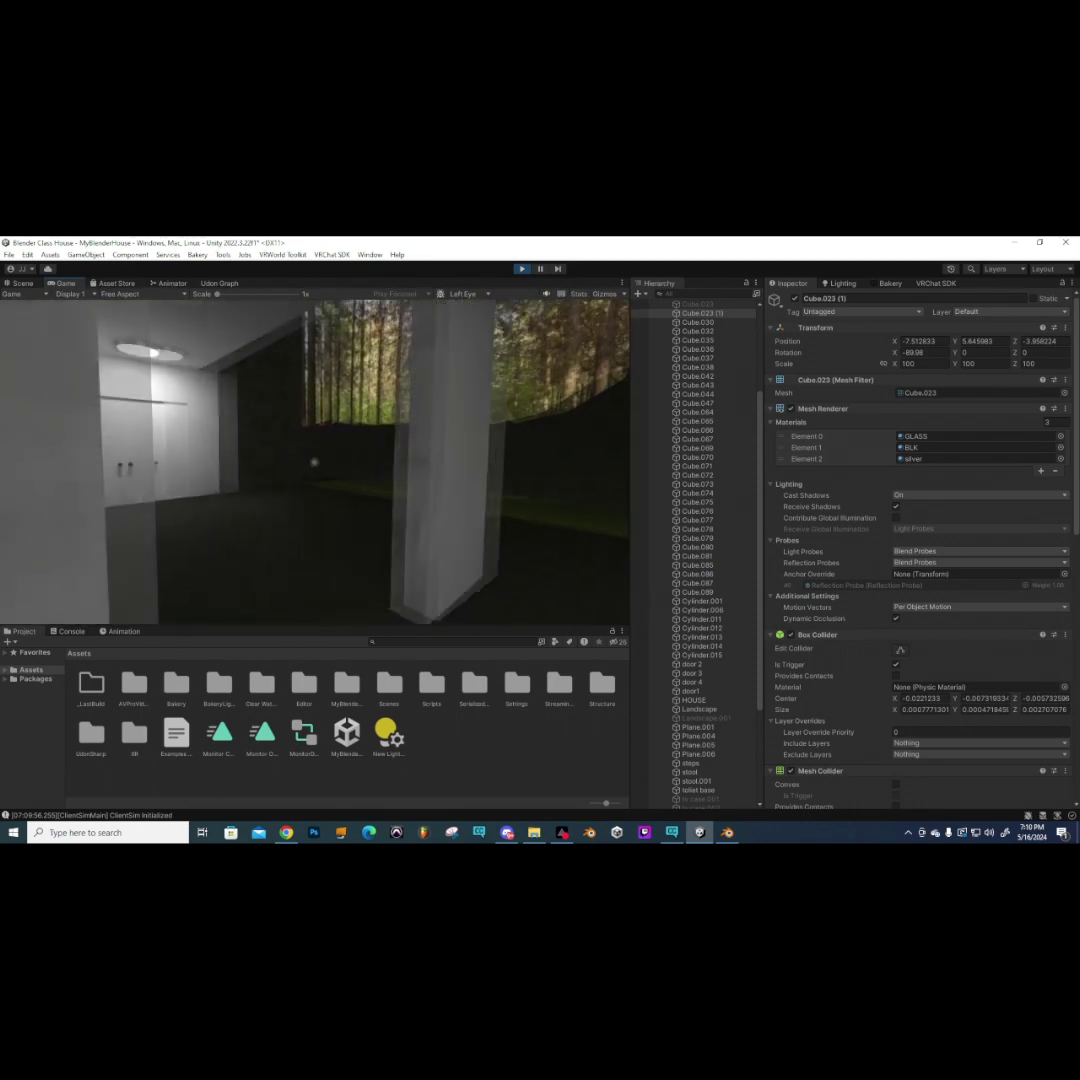
key("w")
key("w")
key("w")
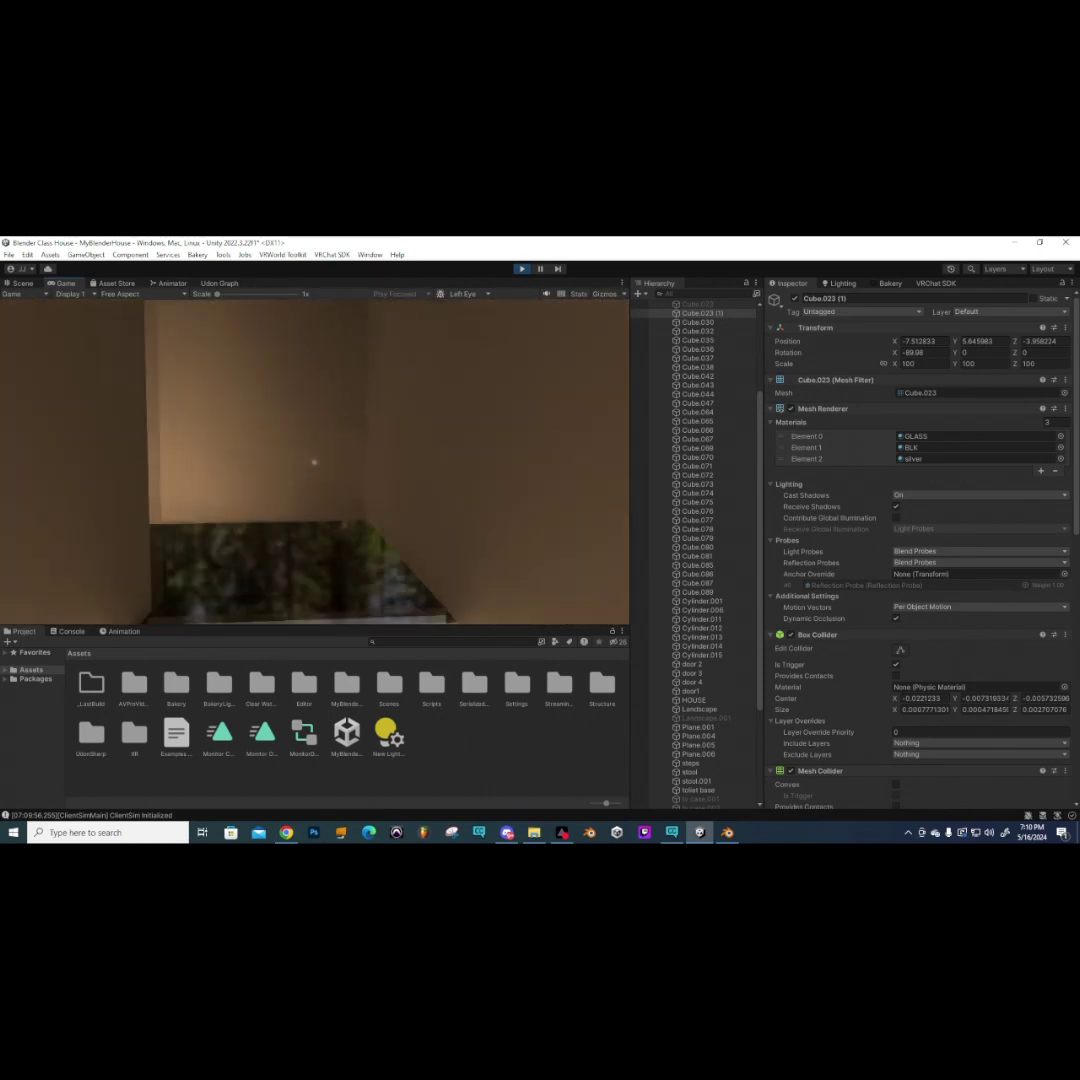
key("w")
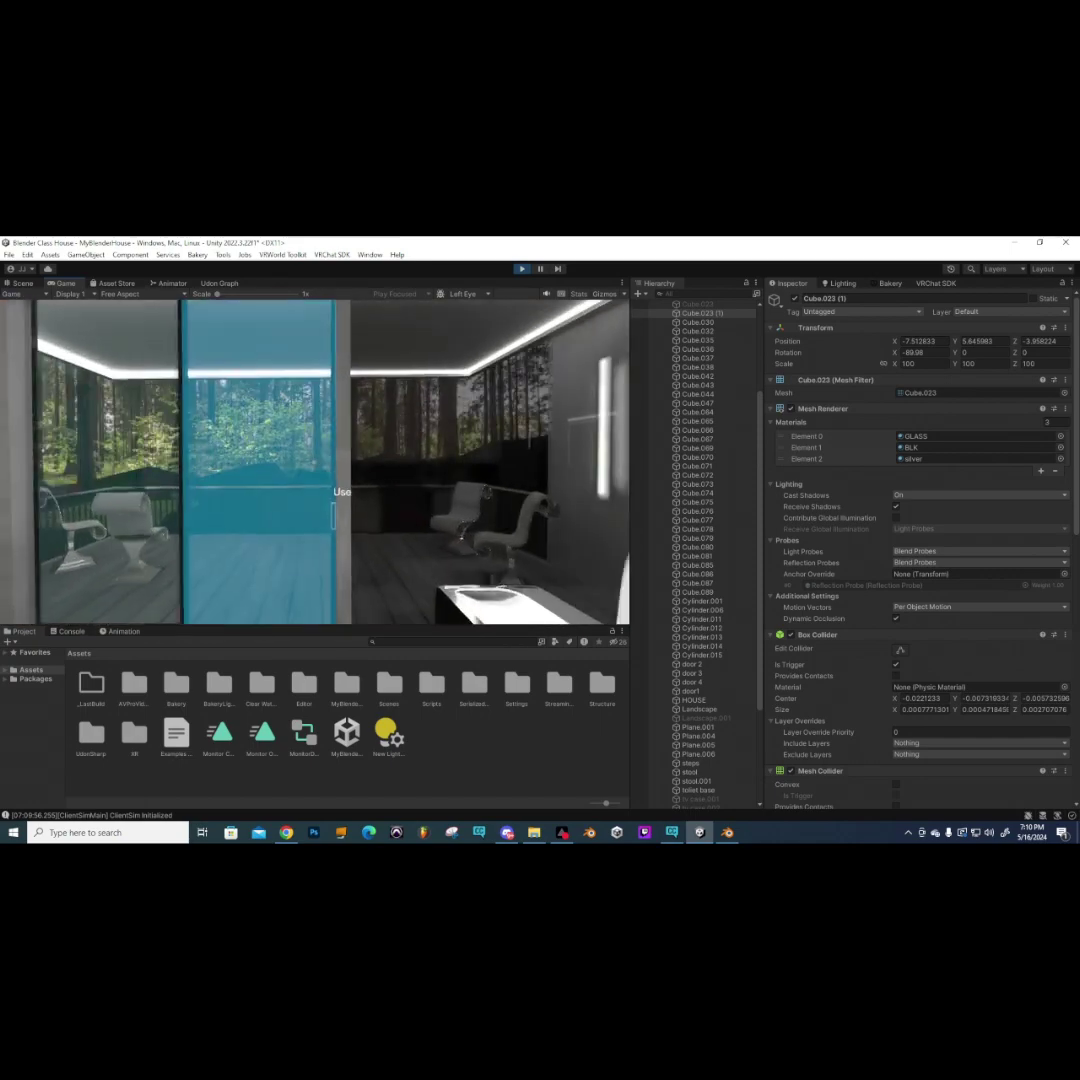
key("w")
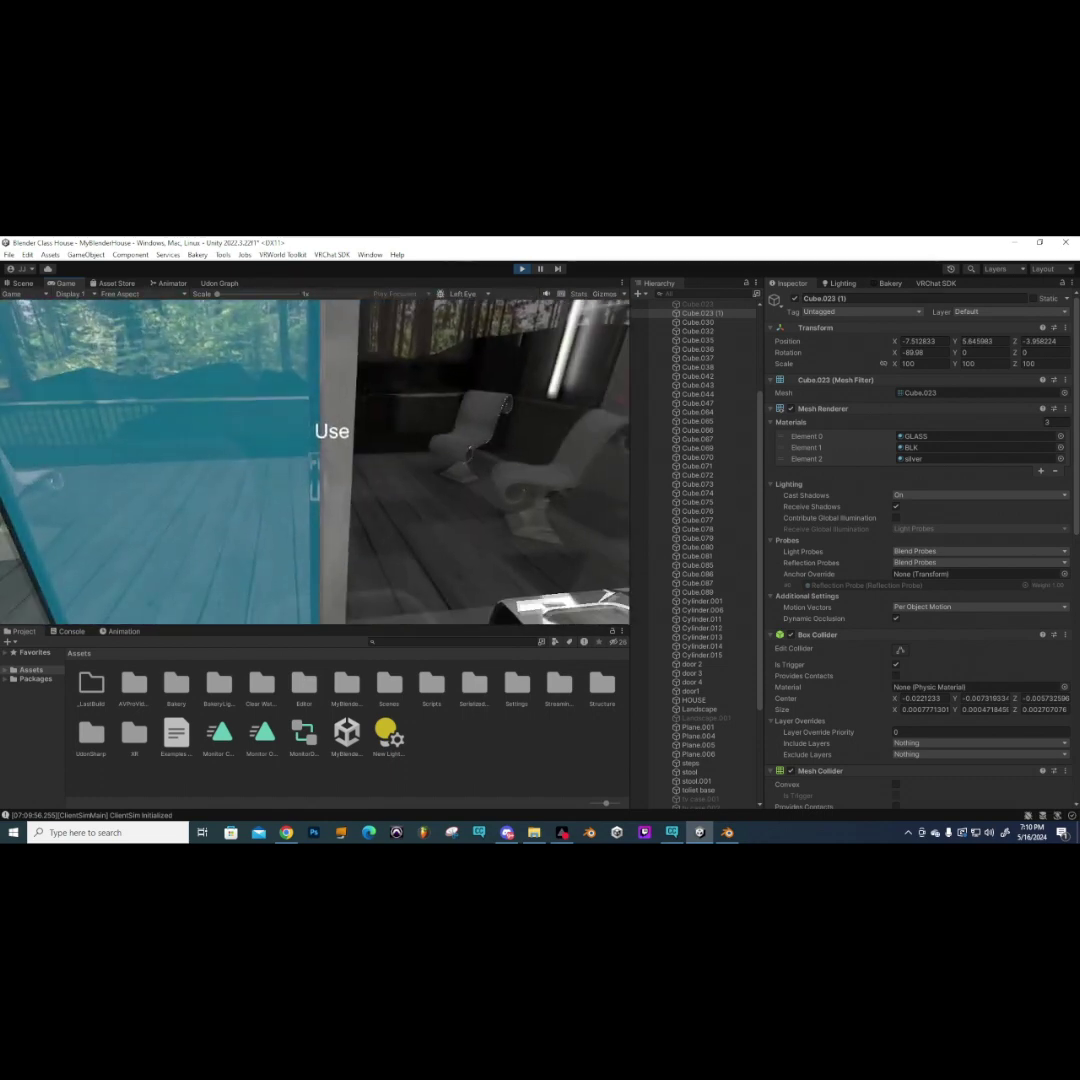
key("w")
key("w")
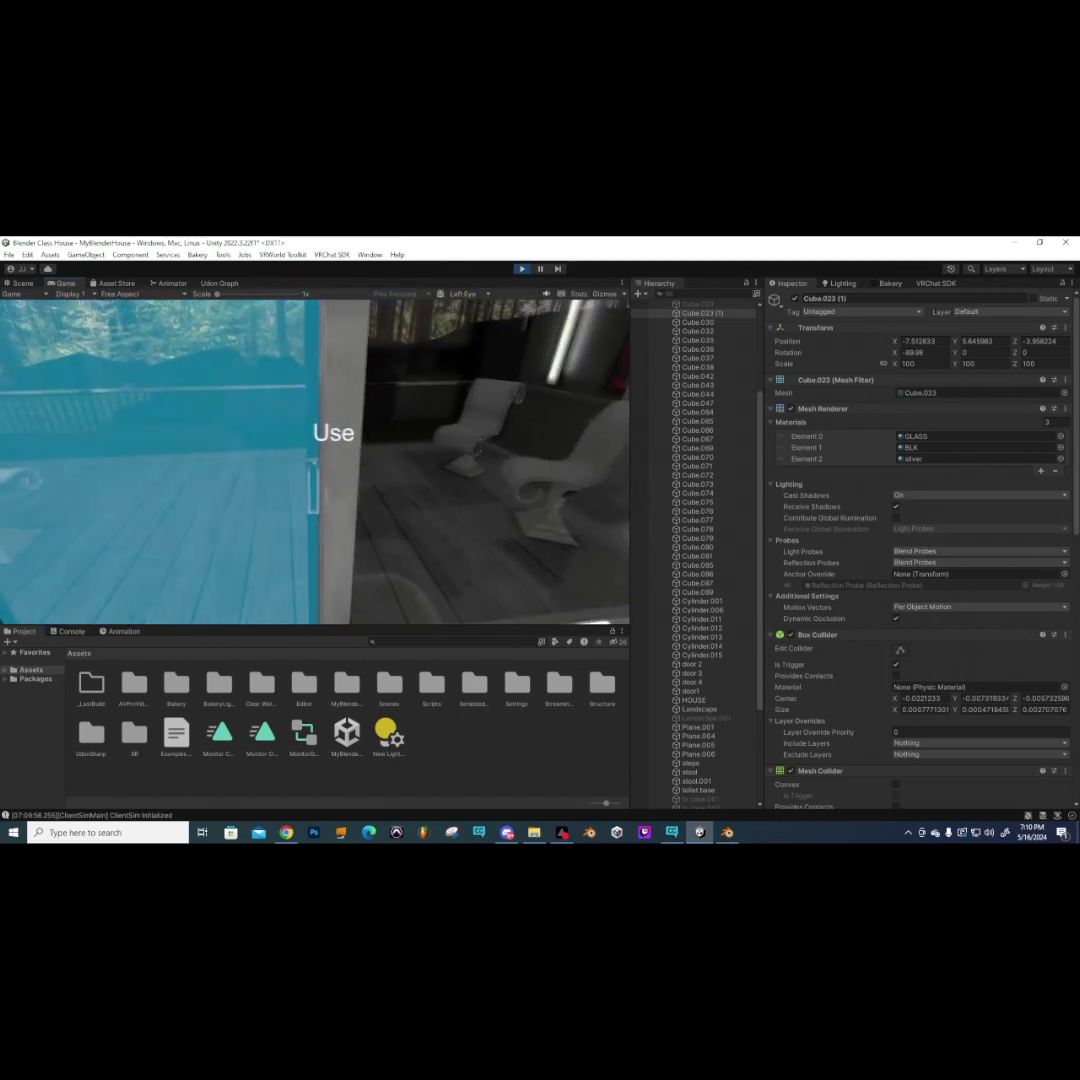
- Use the glass door to slide it open, then exit play mode
left_click(313, 462)
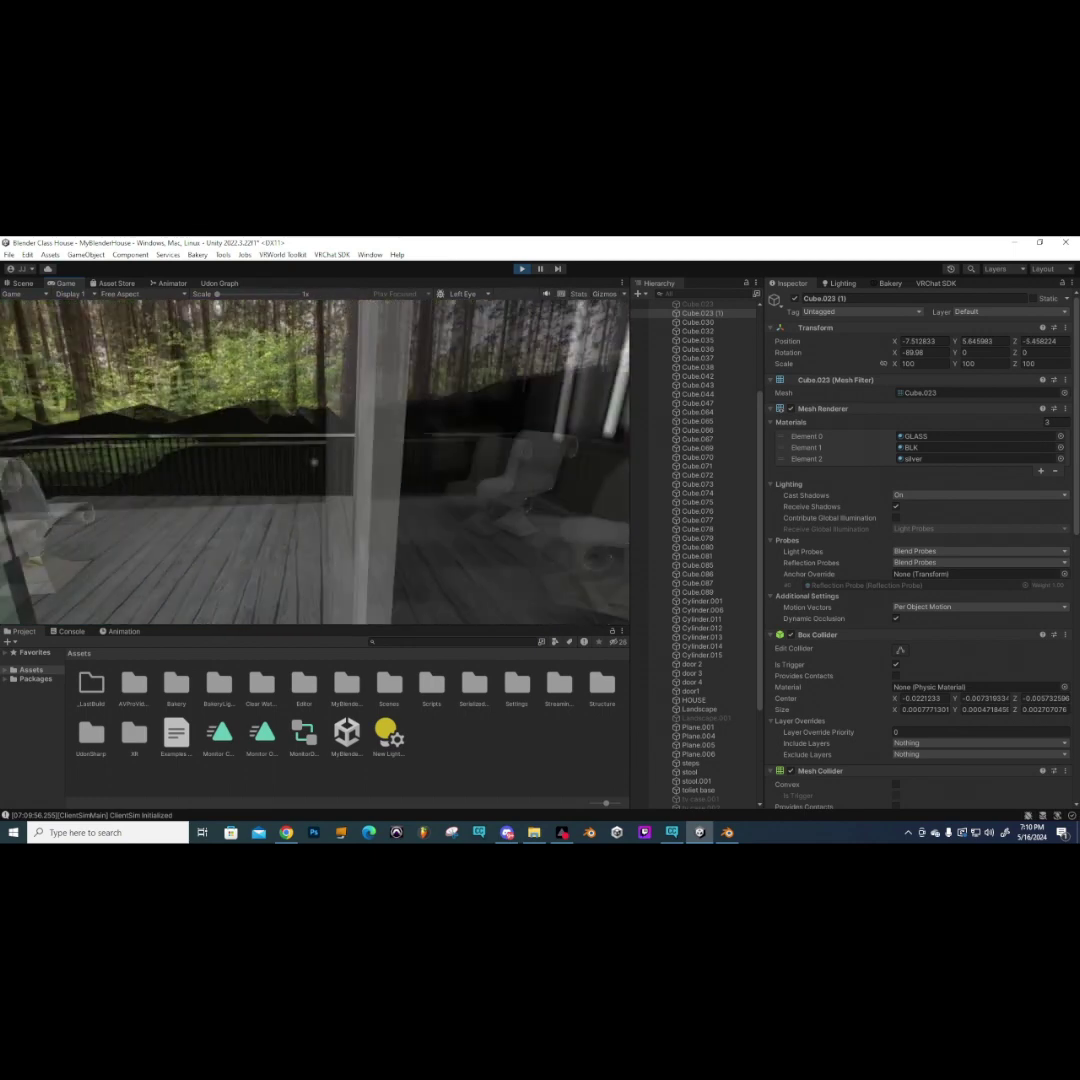
key("Escape")
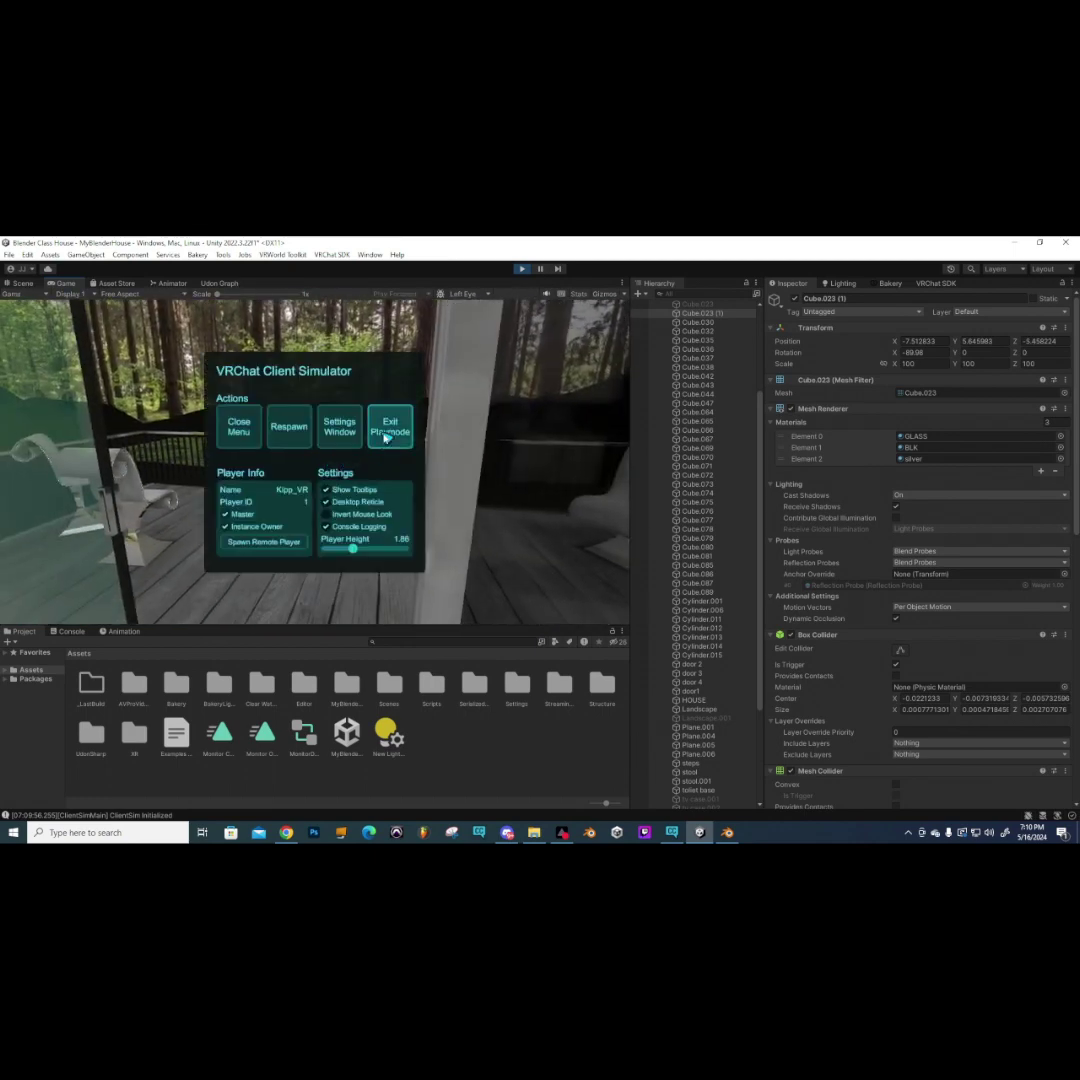
left_click(390, 426)
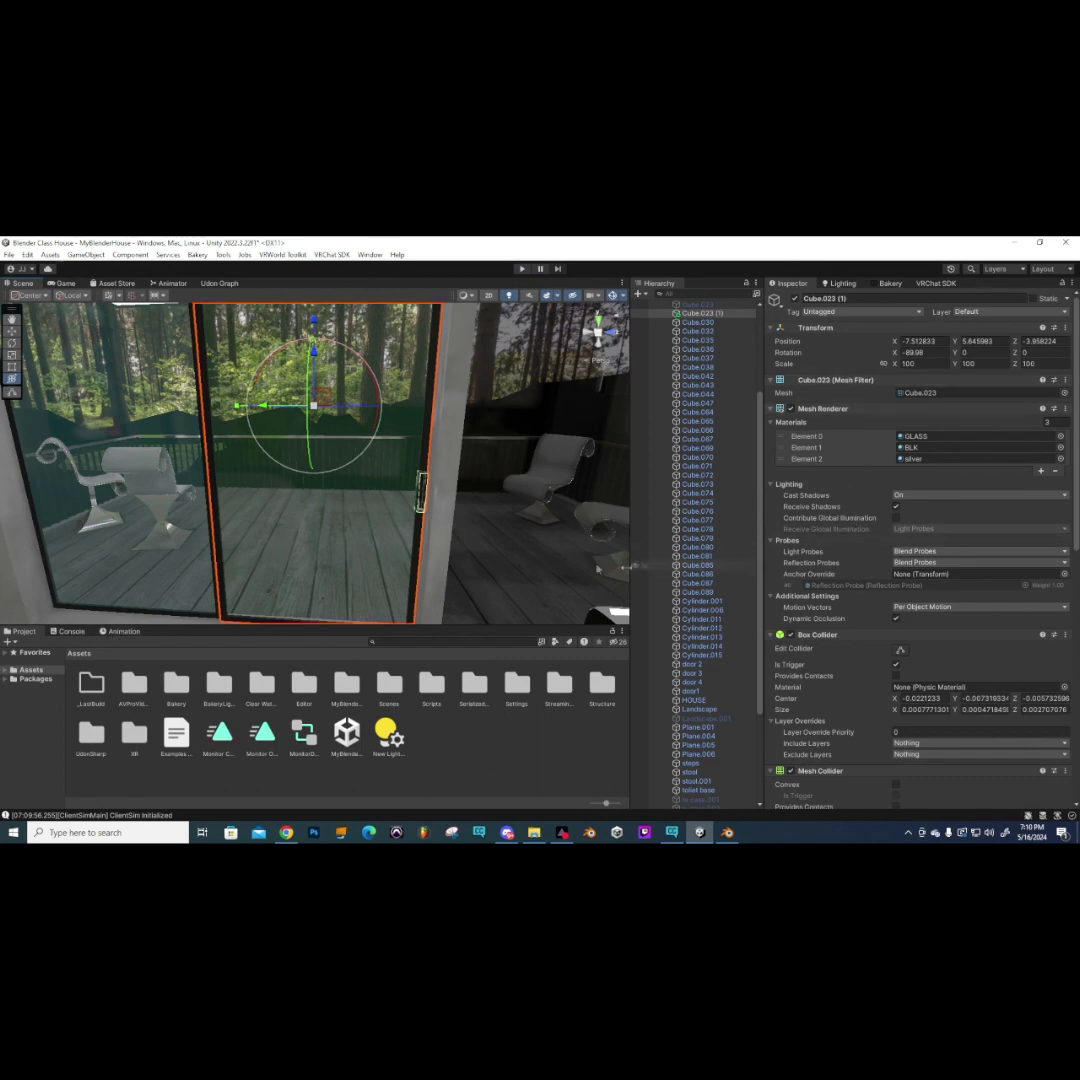
- Turn off Fixed Duration on the Slide Open→Slide Closed transition, keeping duration 2
left_click(122, 631)
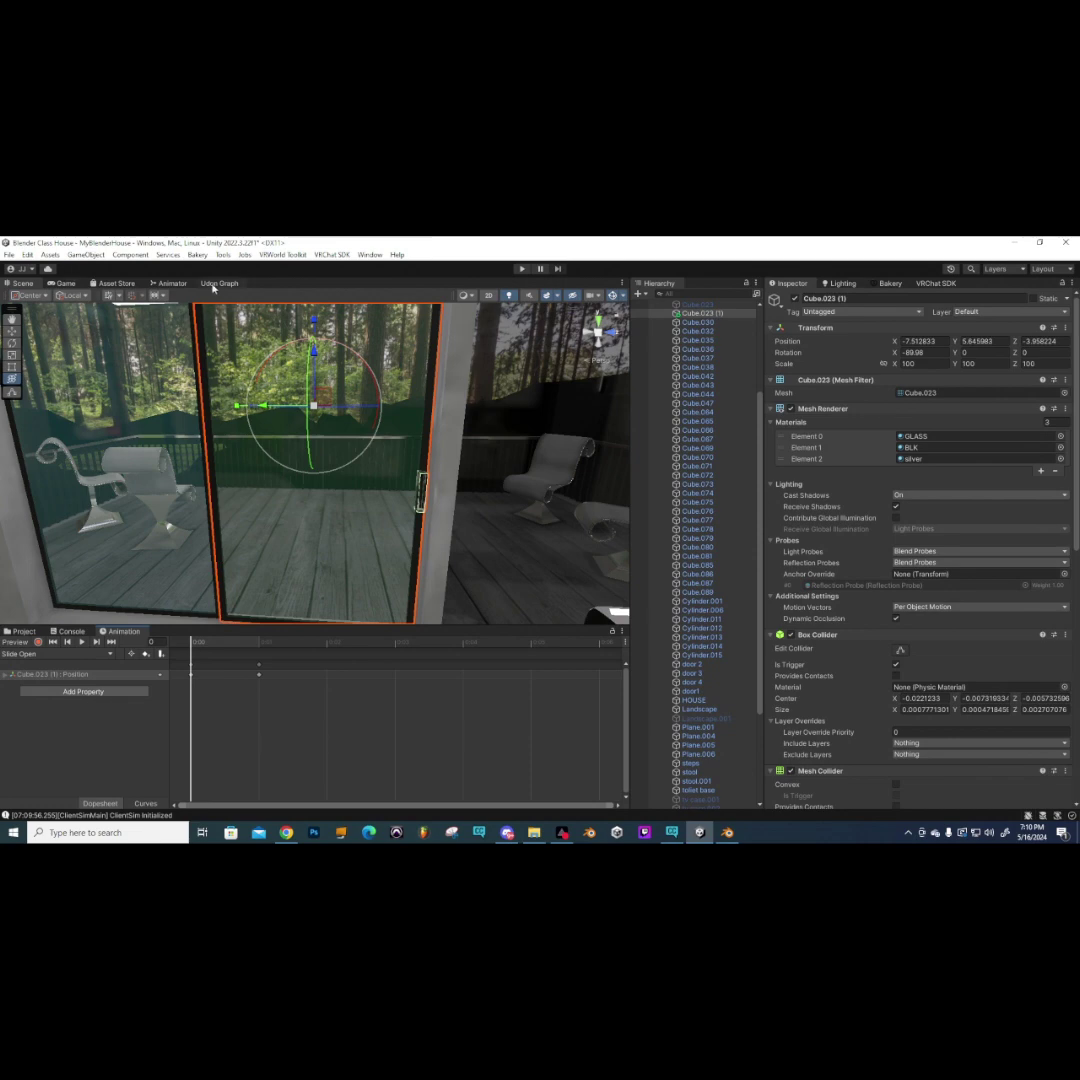
left_click(170, 283)
left_click(460, 343)
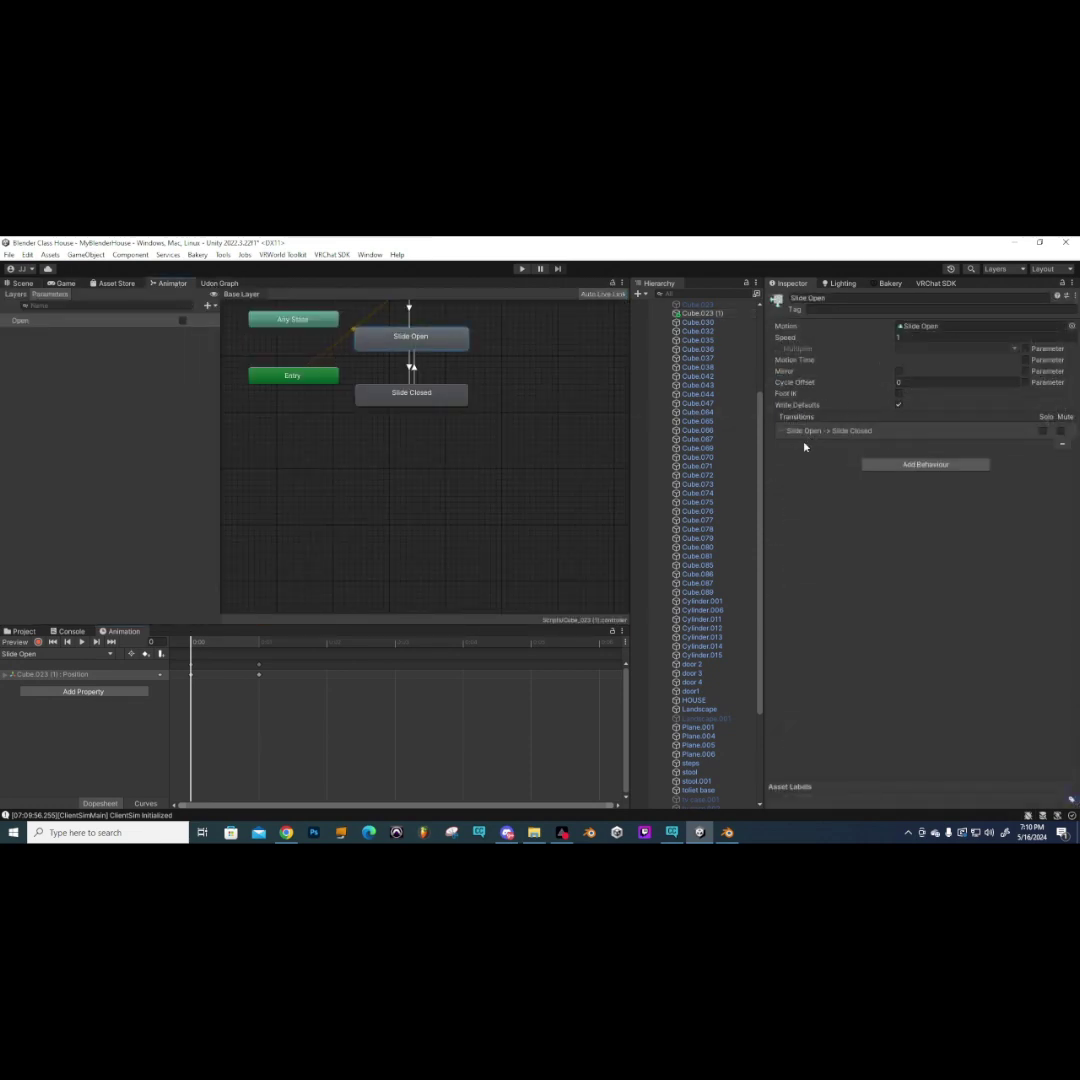
scroll(409, 332, "up", 3)
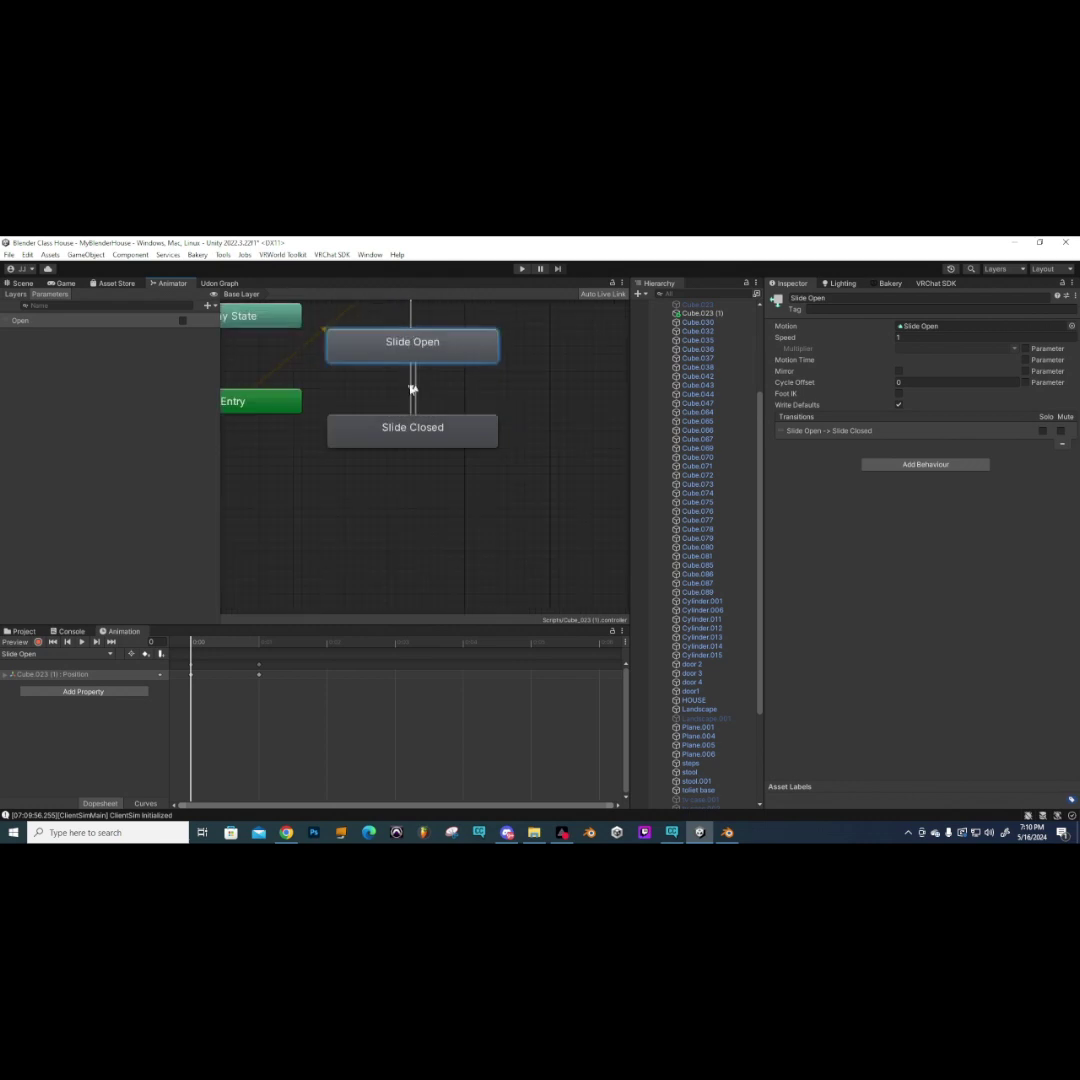
left_click(411, 389)
scroll(449, 402, "down", 4)
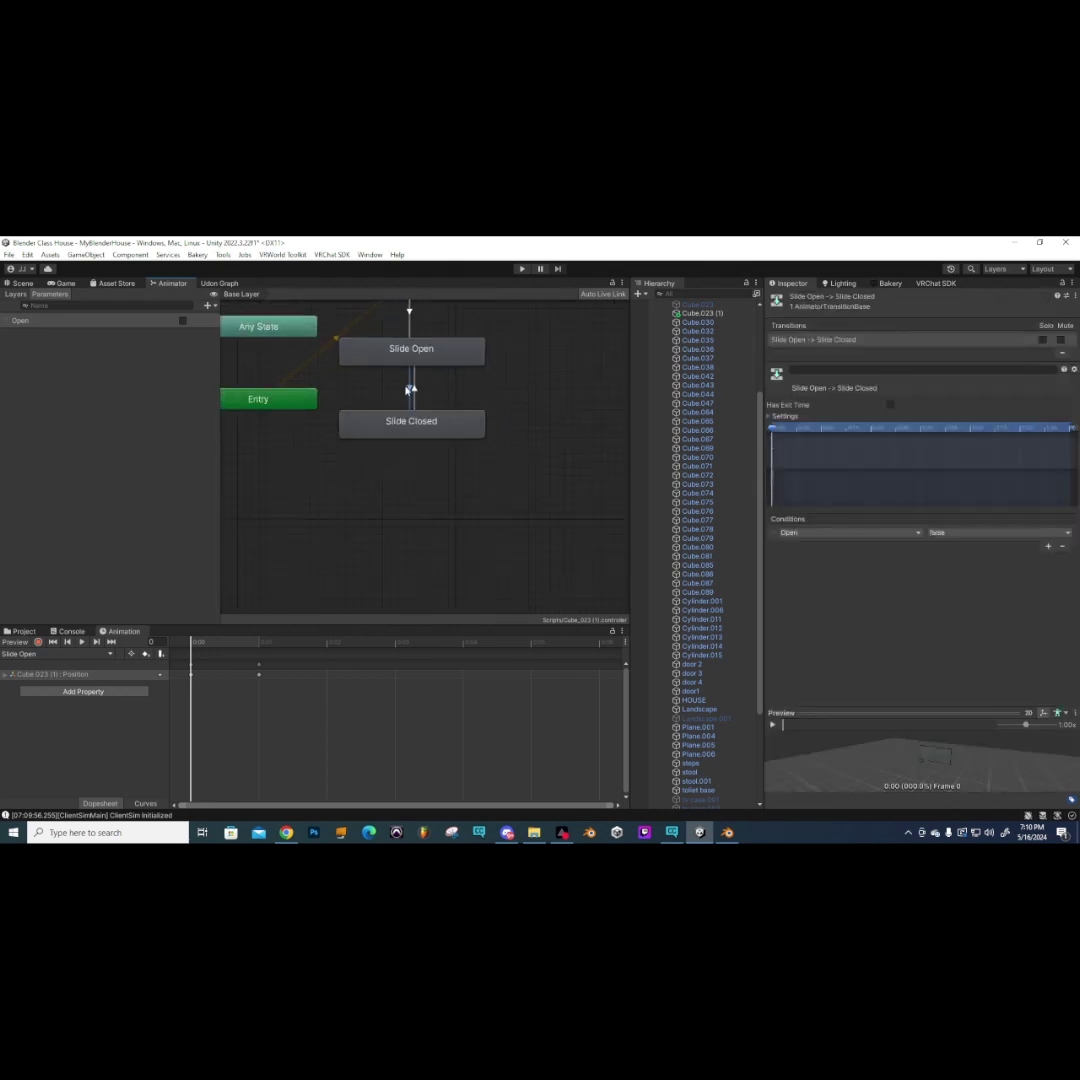
scroll(410, 388, "up", 2)
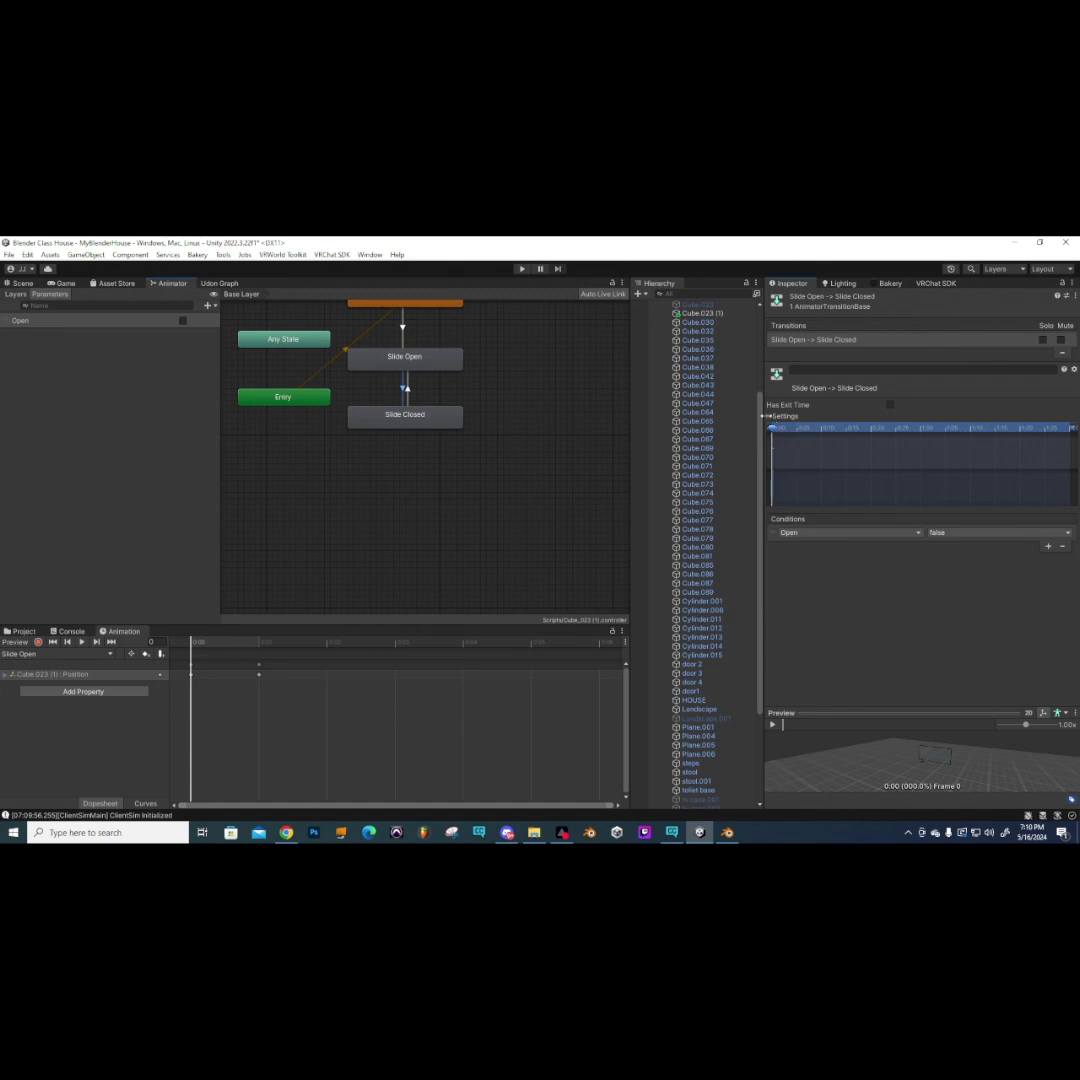
left_click(769, 416)
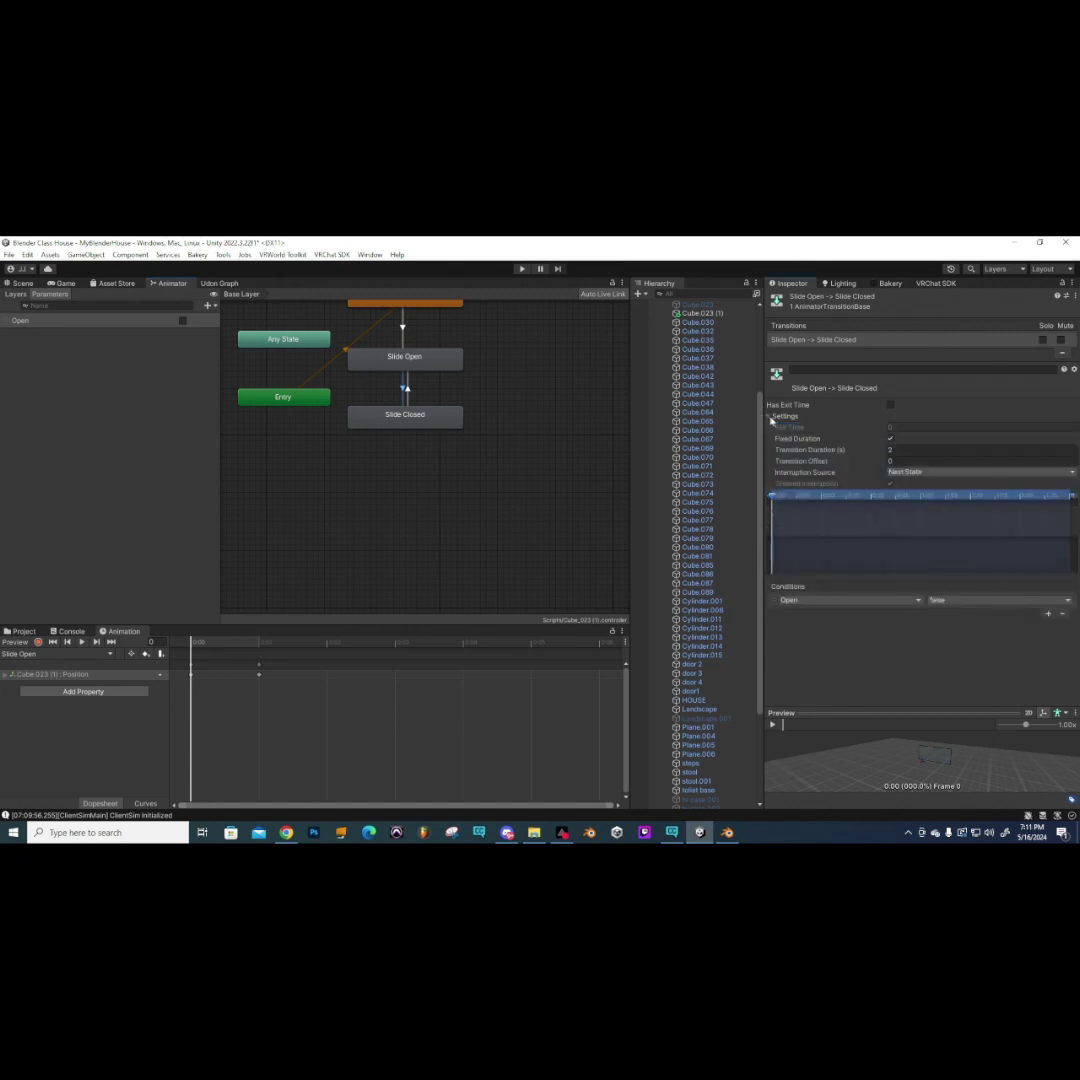
left_click(893, 460)
left_click(890, 439)
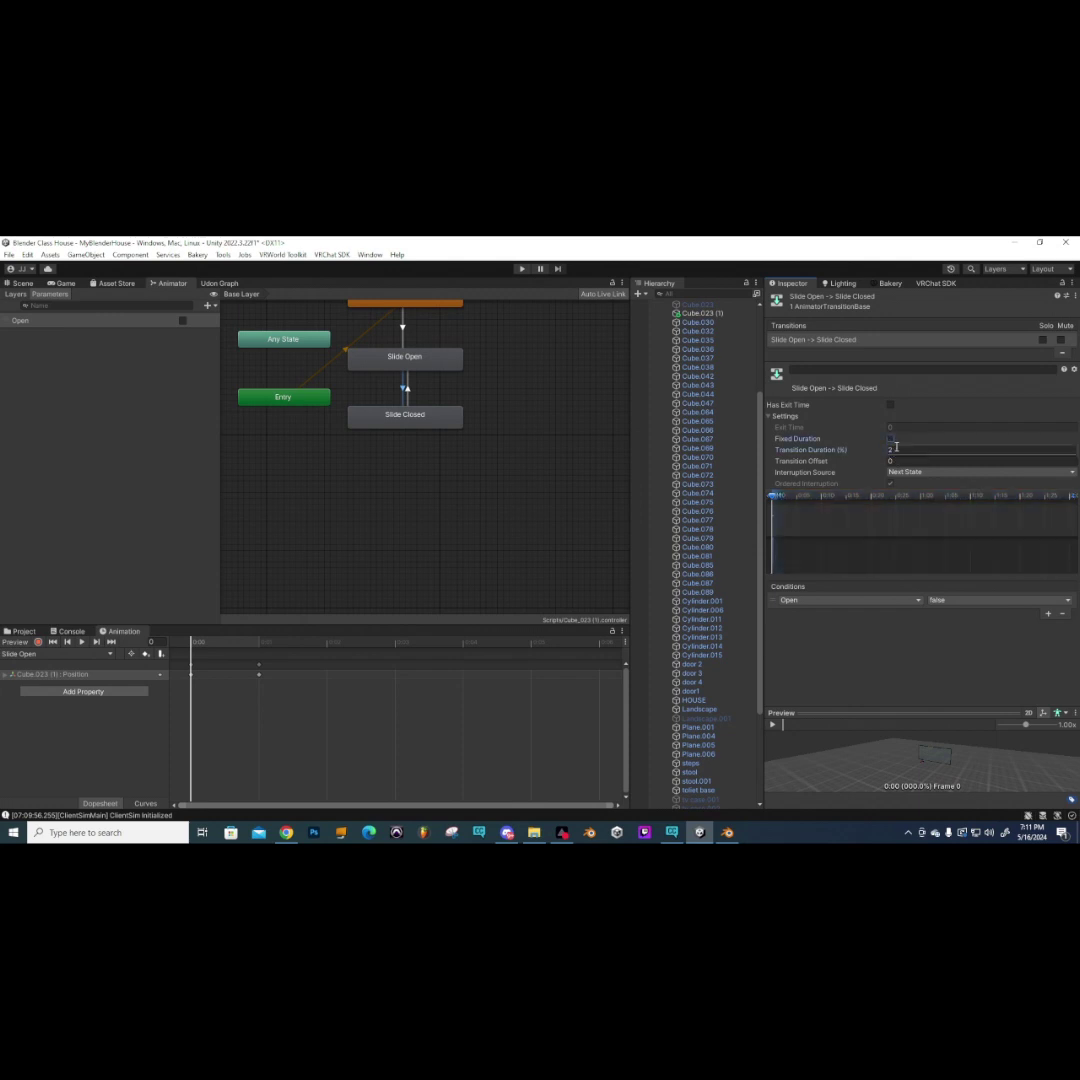
left_click(896, 451)
- Turn off Fixed Duration on the Slide Closed→Slide Open transition at duration 2, then start play mode
left_click(407, 391)
left_click(891, 442)
left_click(905, 450)
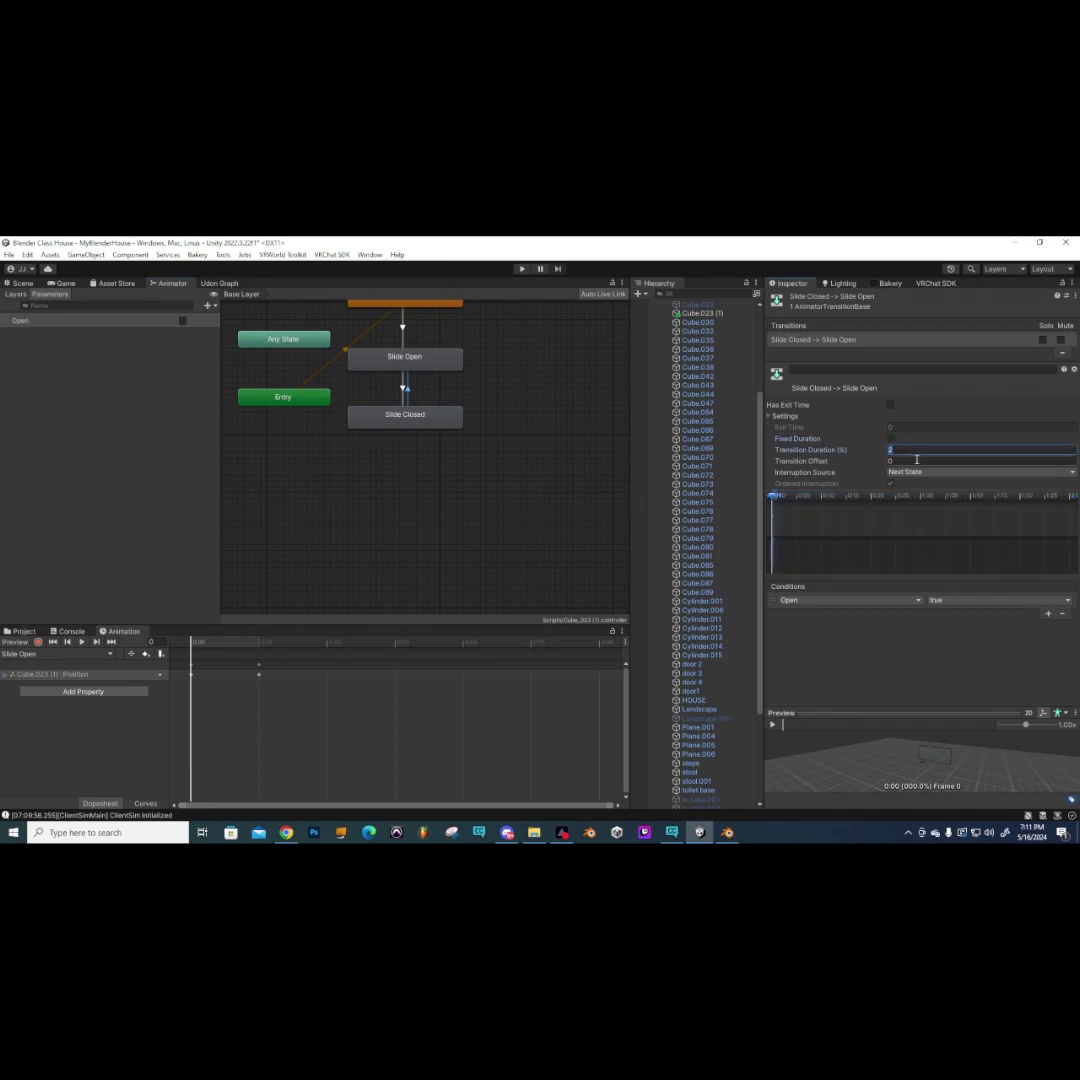
left_click(522, 269)
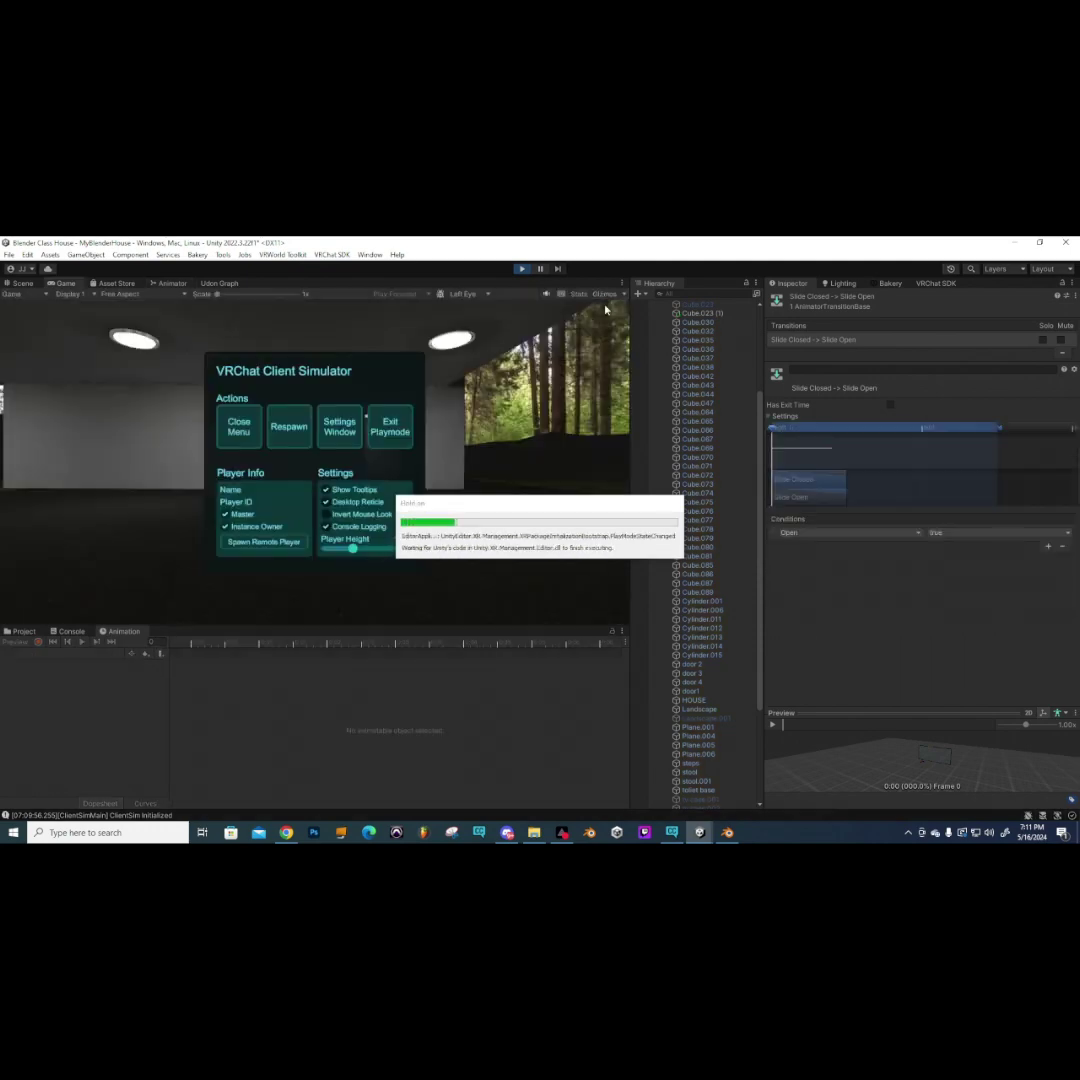
- Walk through the corridor, kitchen and living room out through the sliding doors onto the deck
left_click(239, 426)
key("w")
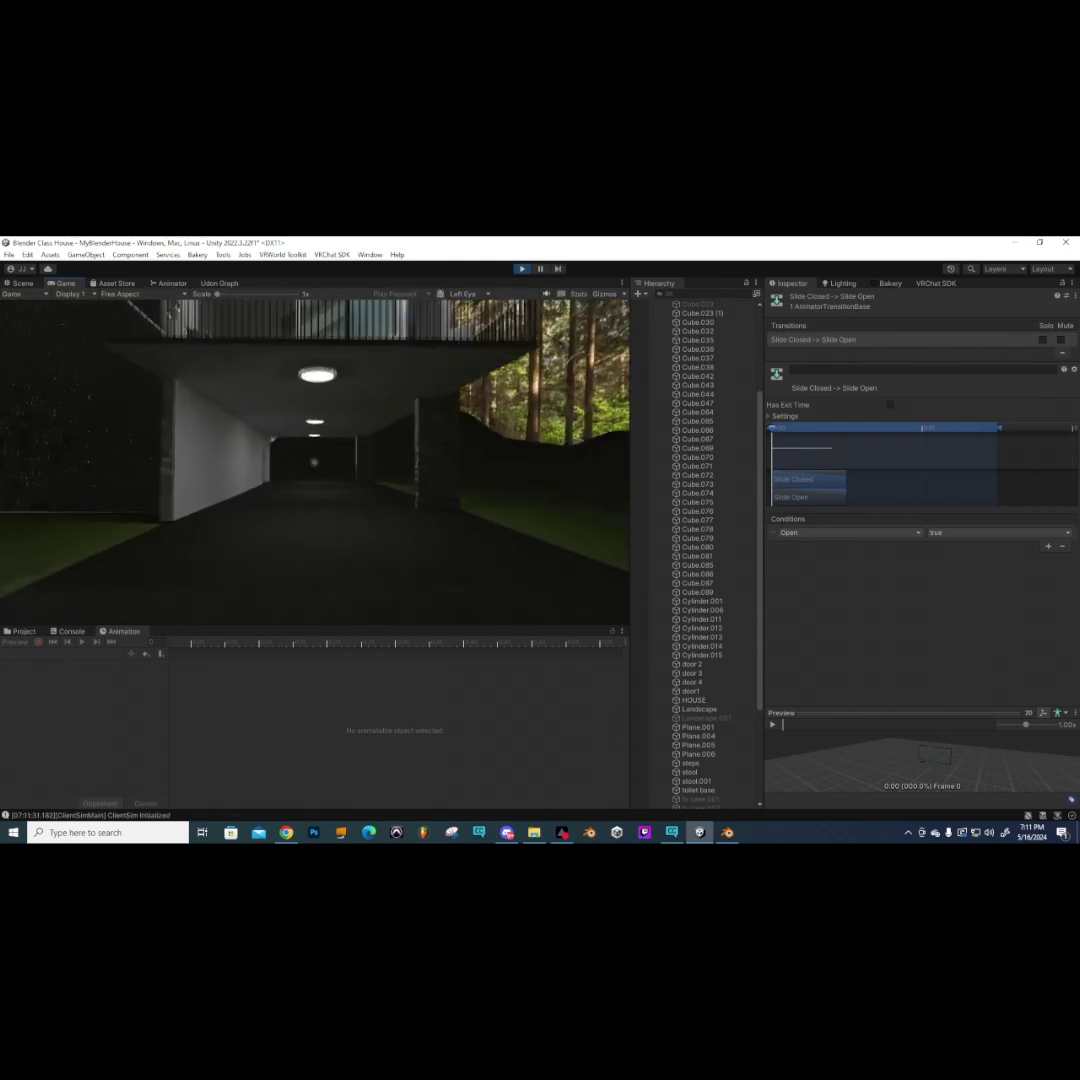
key("w")
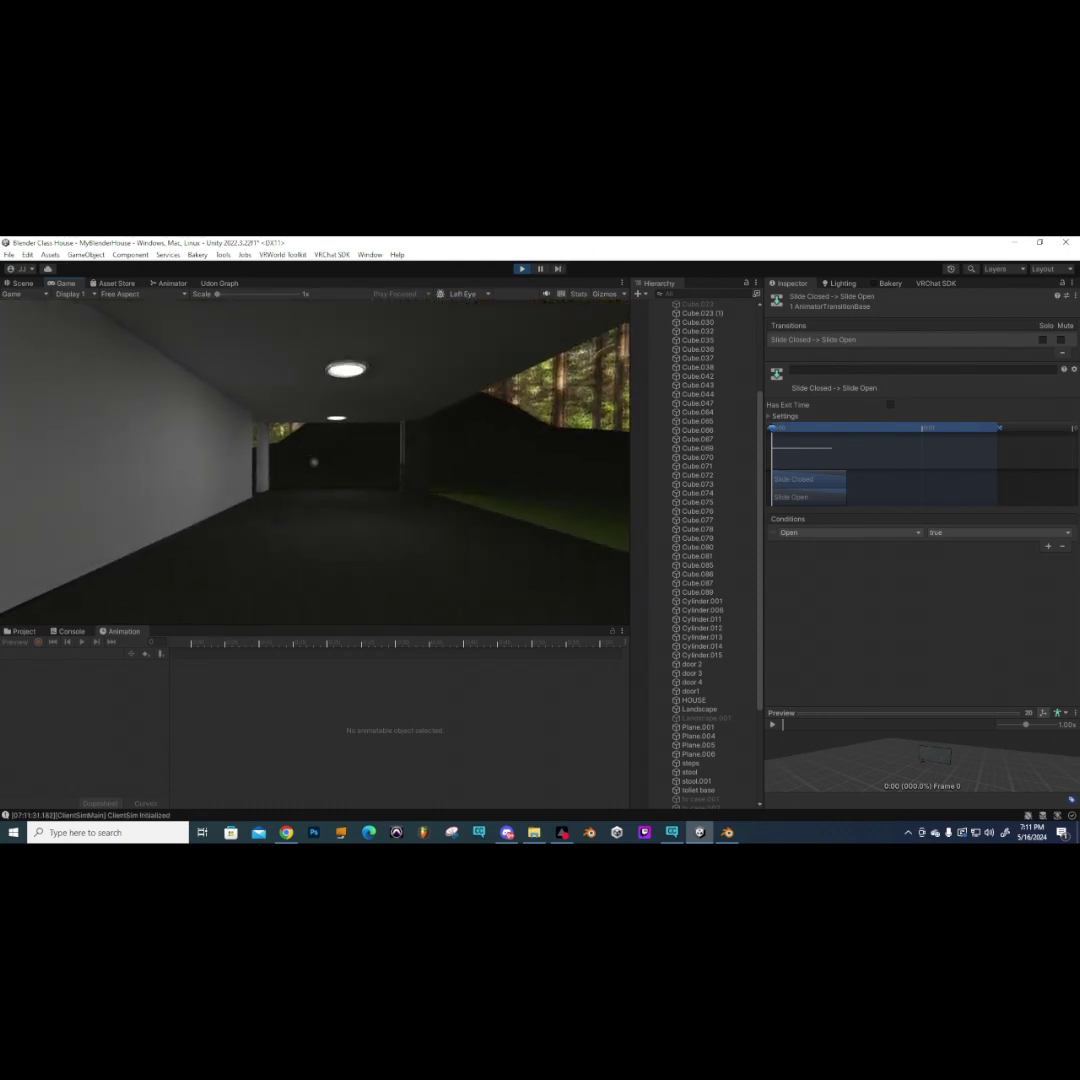
key("w")
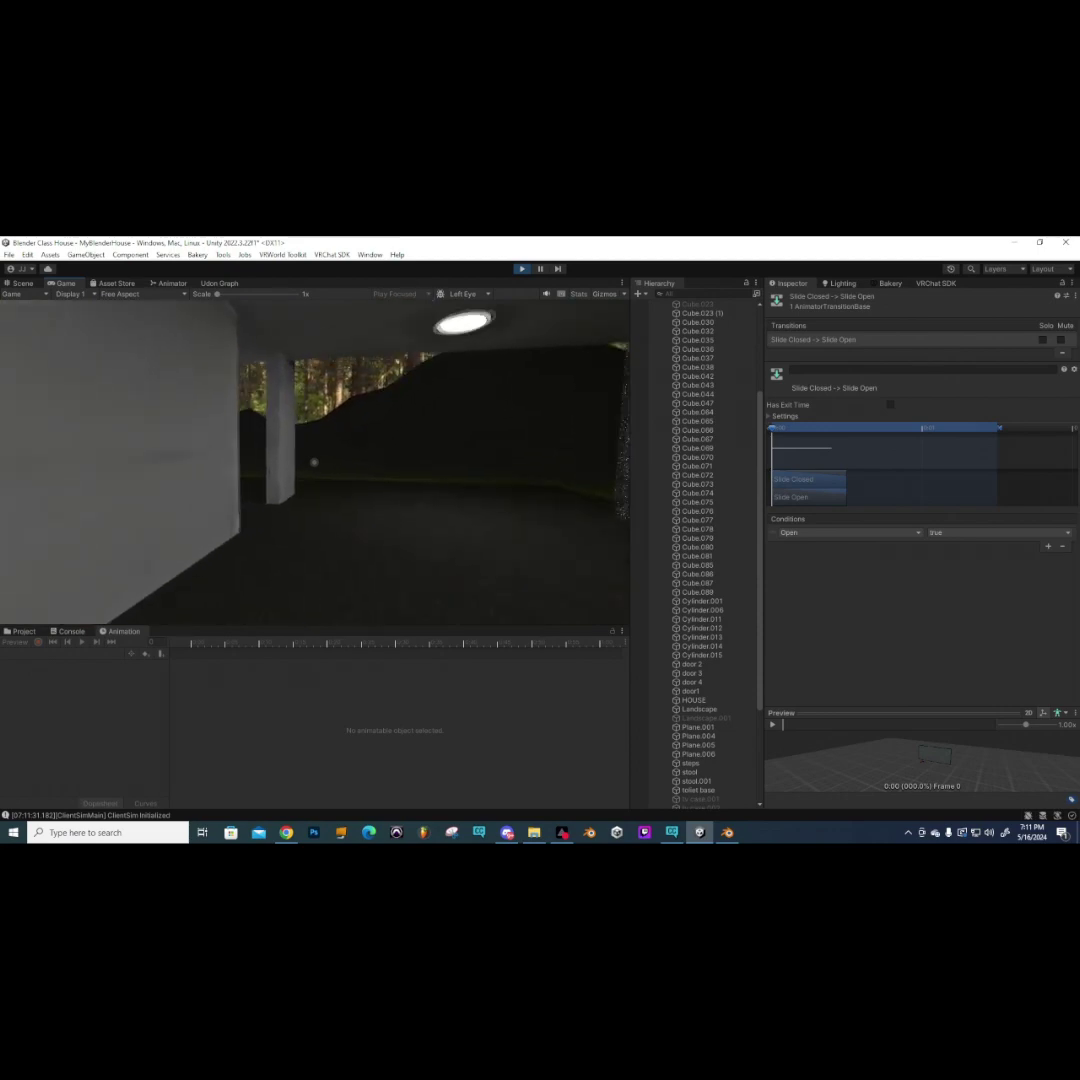
key("w")
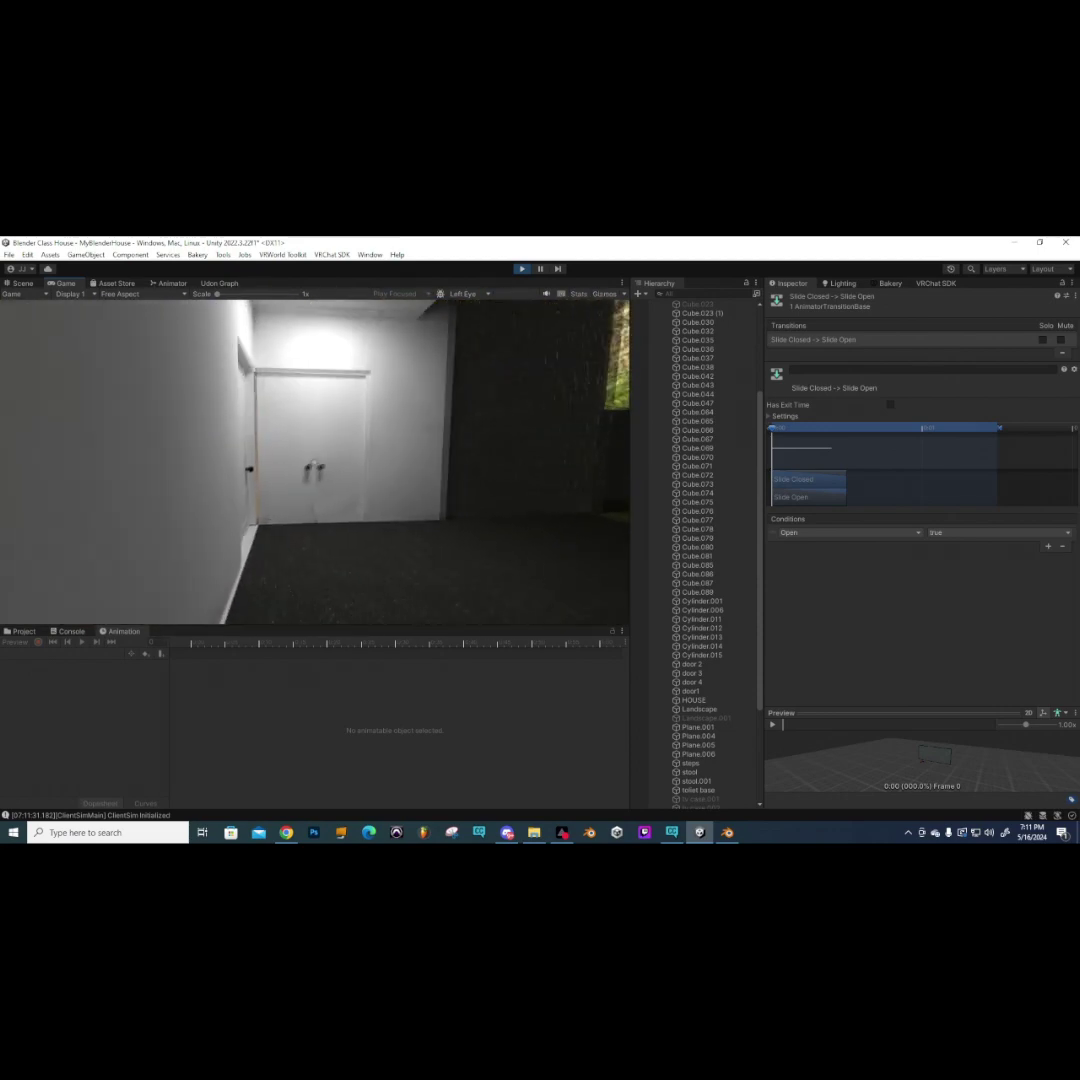
key("w")
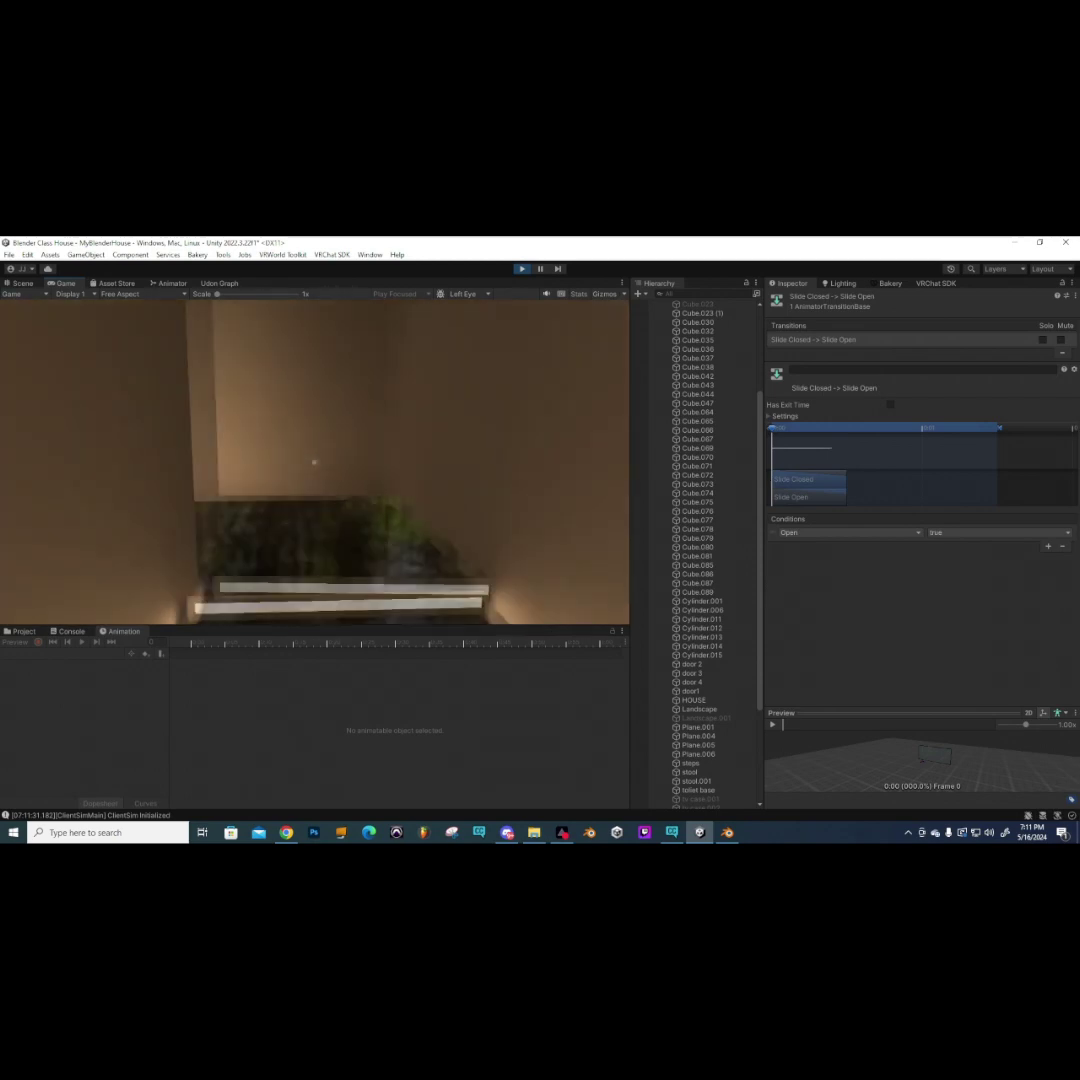
key("w")
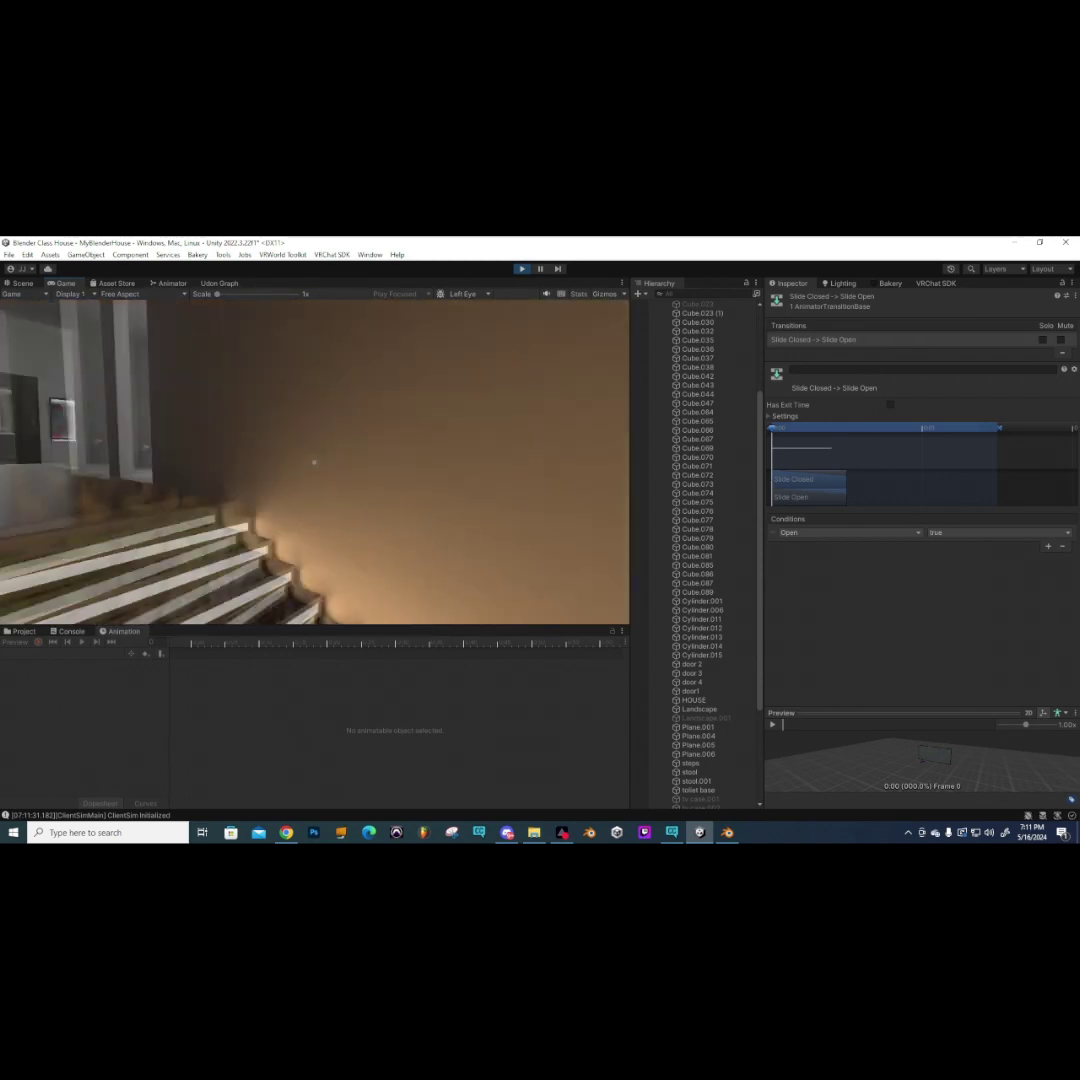
key("w")
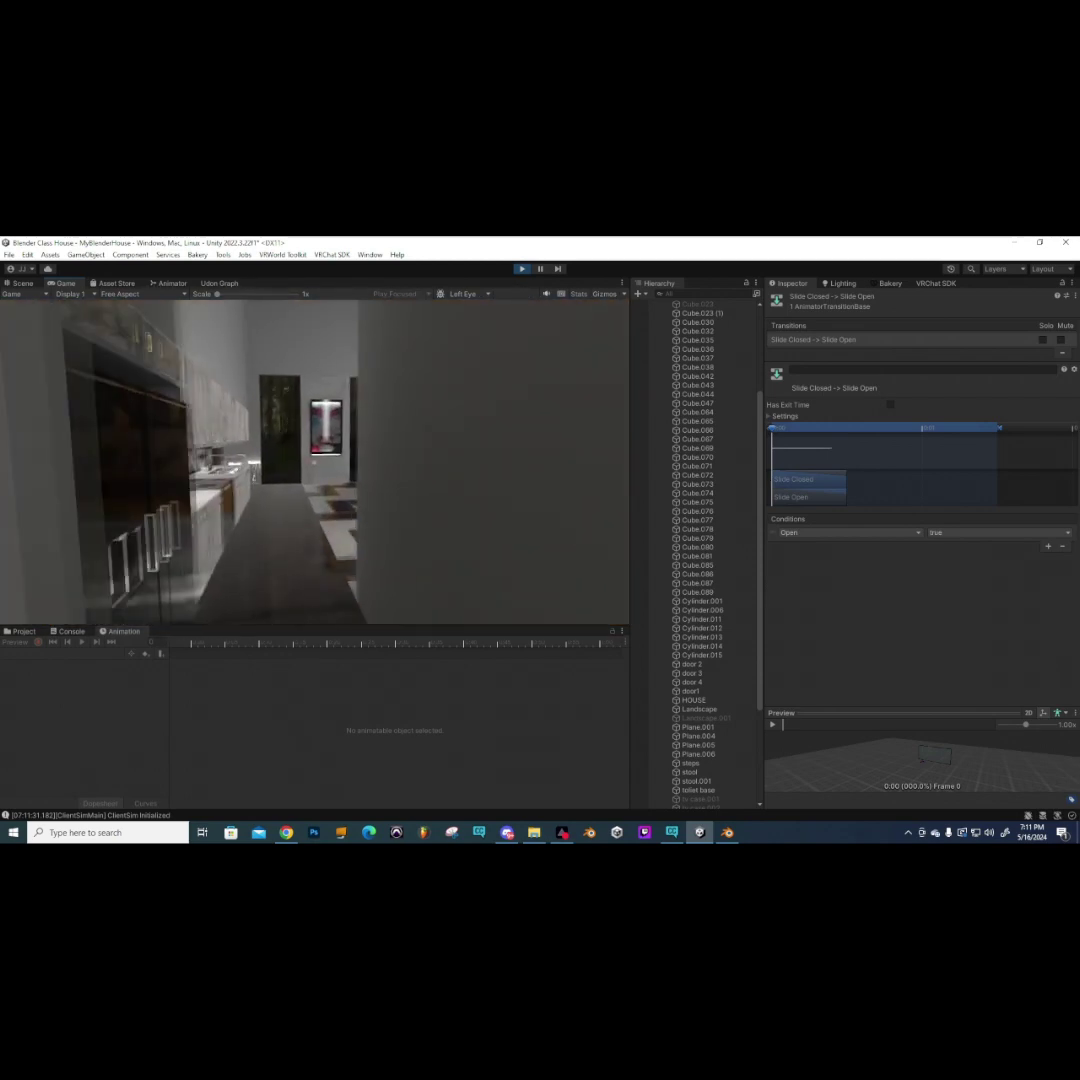
key("w")
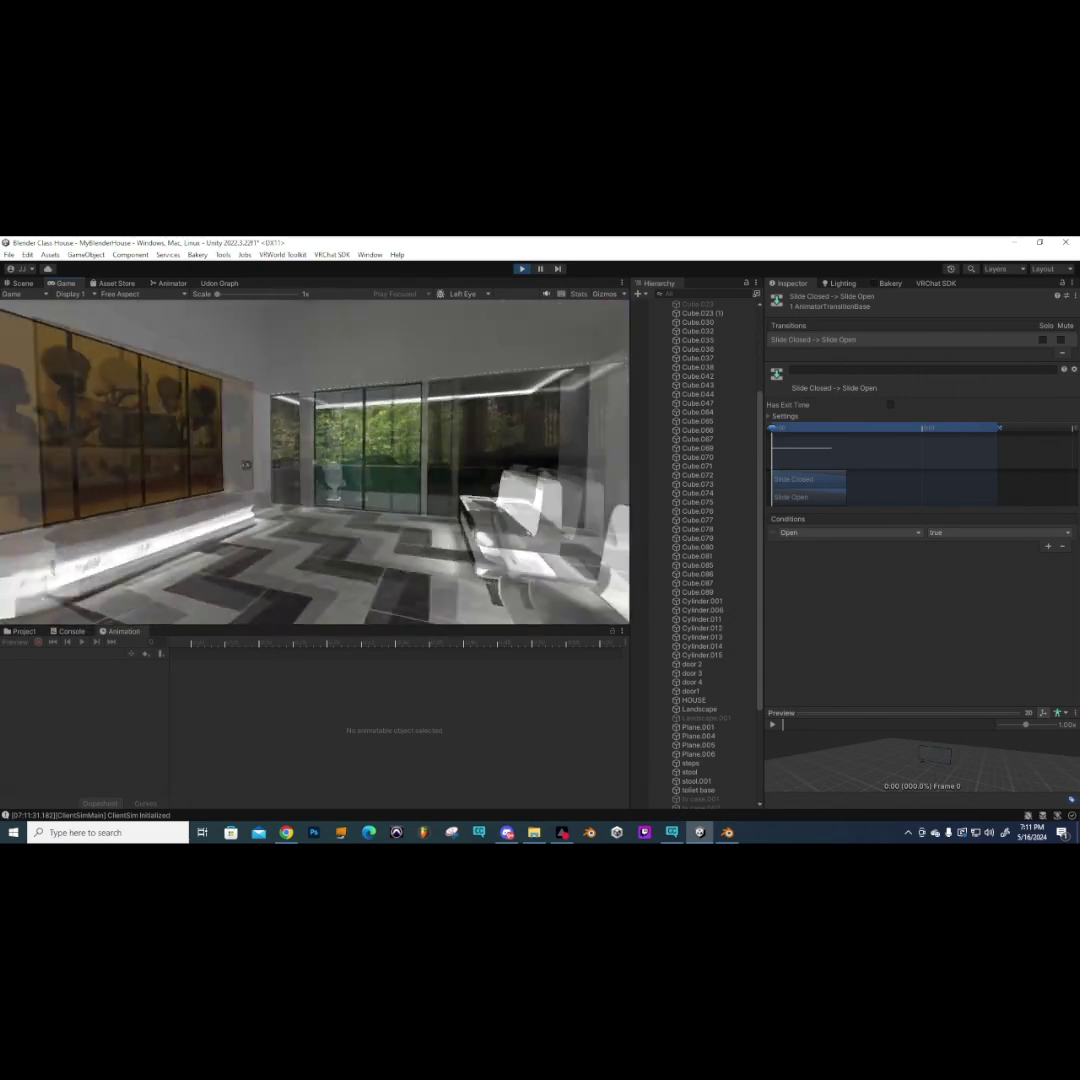
key("w")
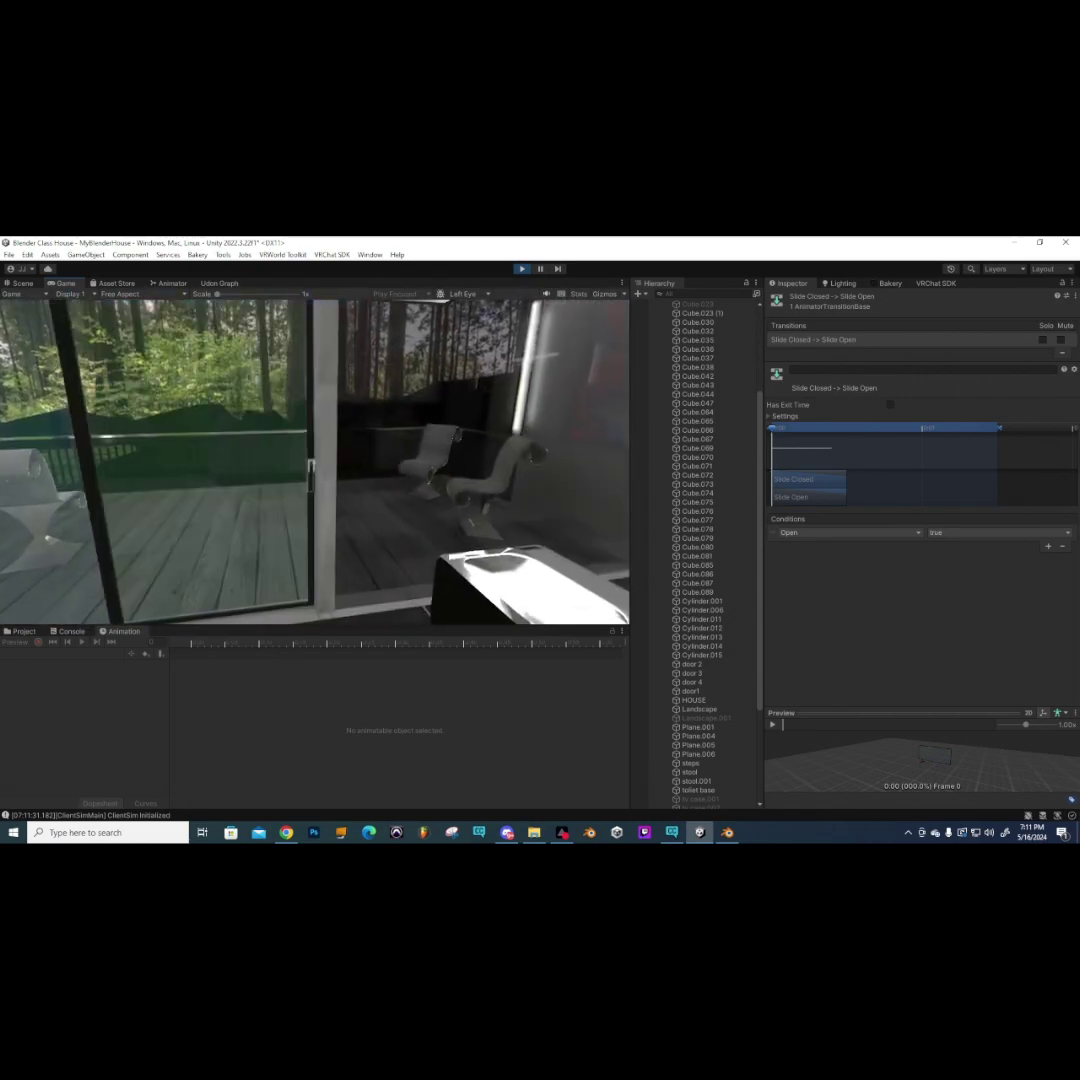
- Use the glass door to slide it closed and open again, then stop play mode
left_click(314, 462)
left_click(314, 462)
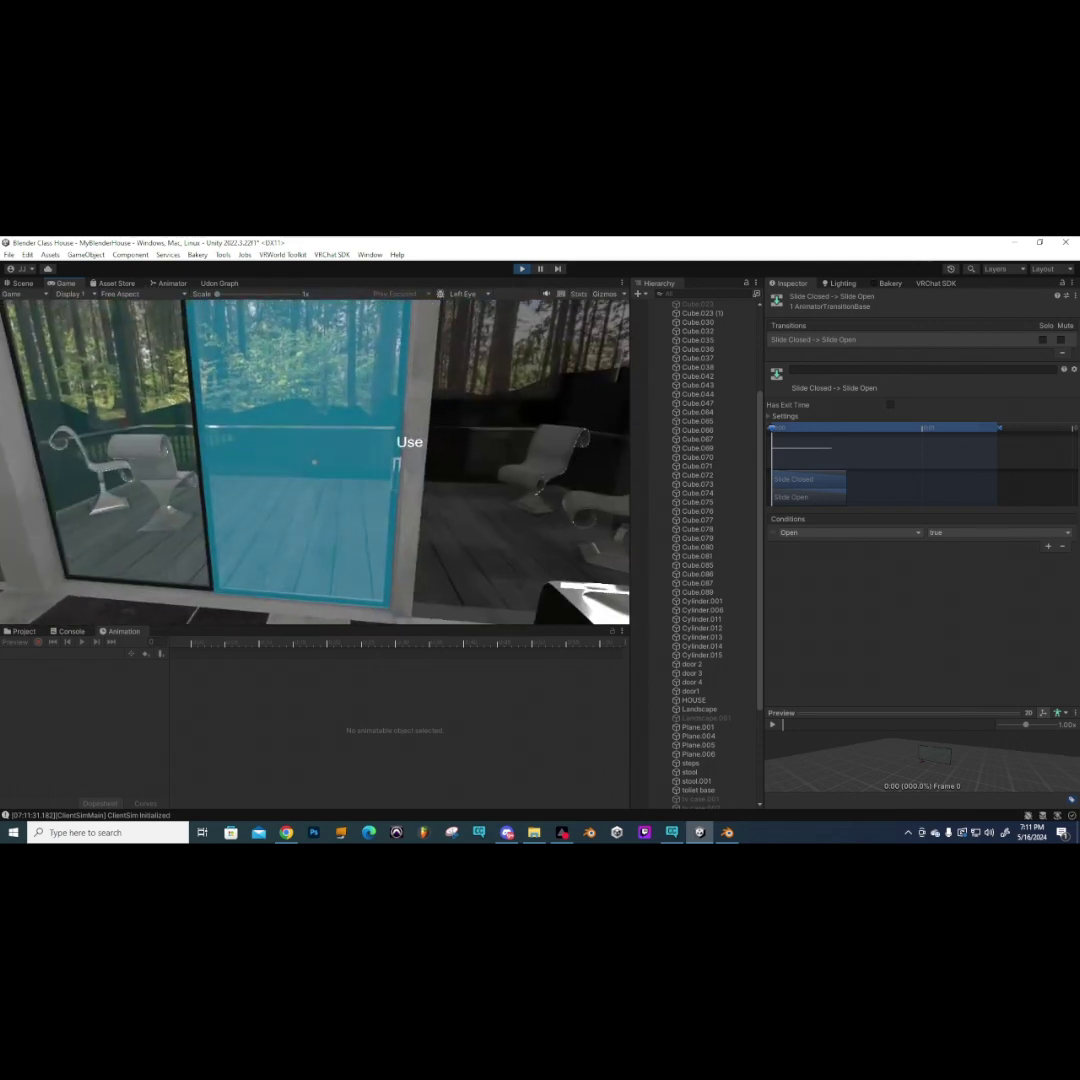
key("Escape")
left_click(391, 432)
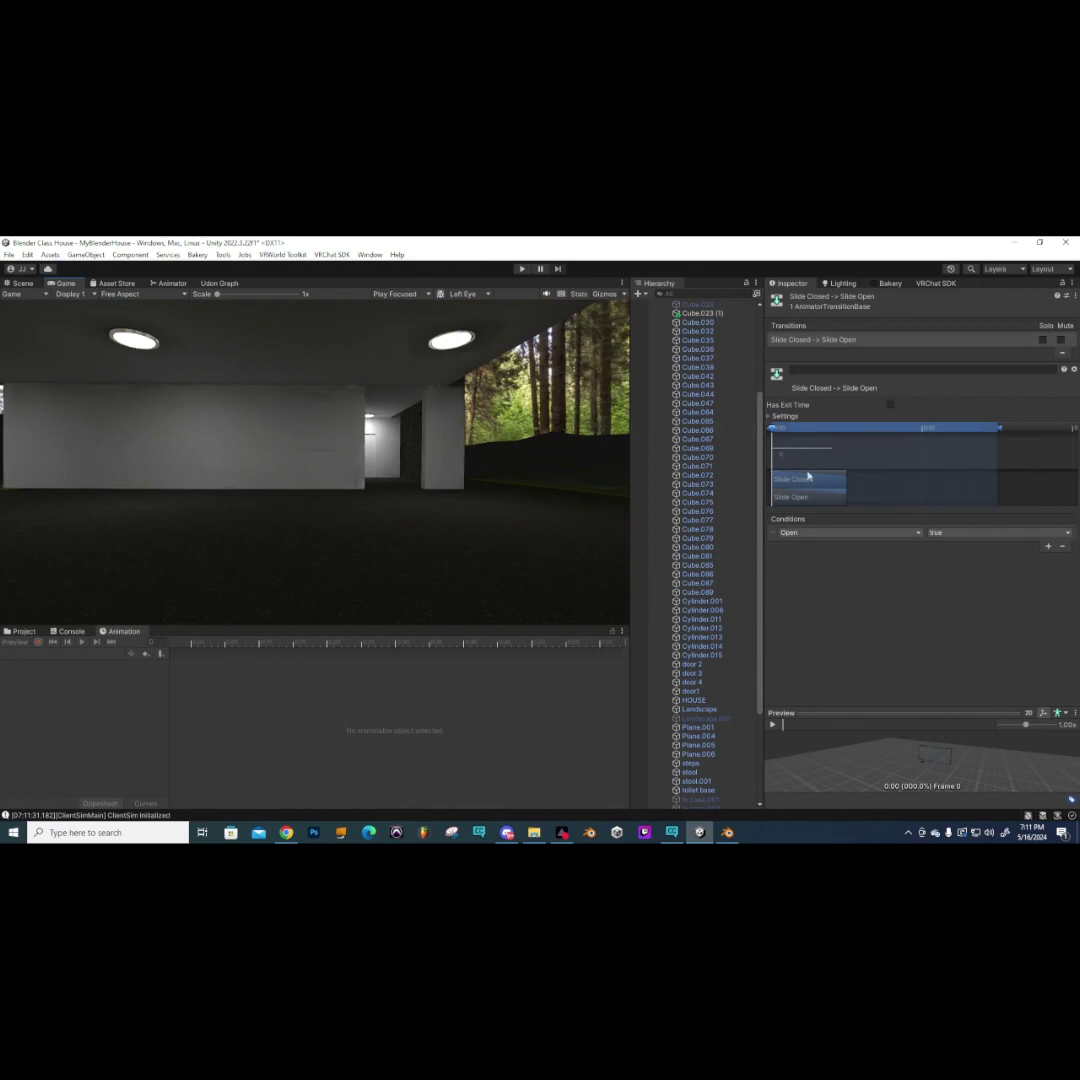
- Make the Slide Closed→Slide Open transition use a fixed duration of 3 seconds
left_click(770, 416)
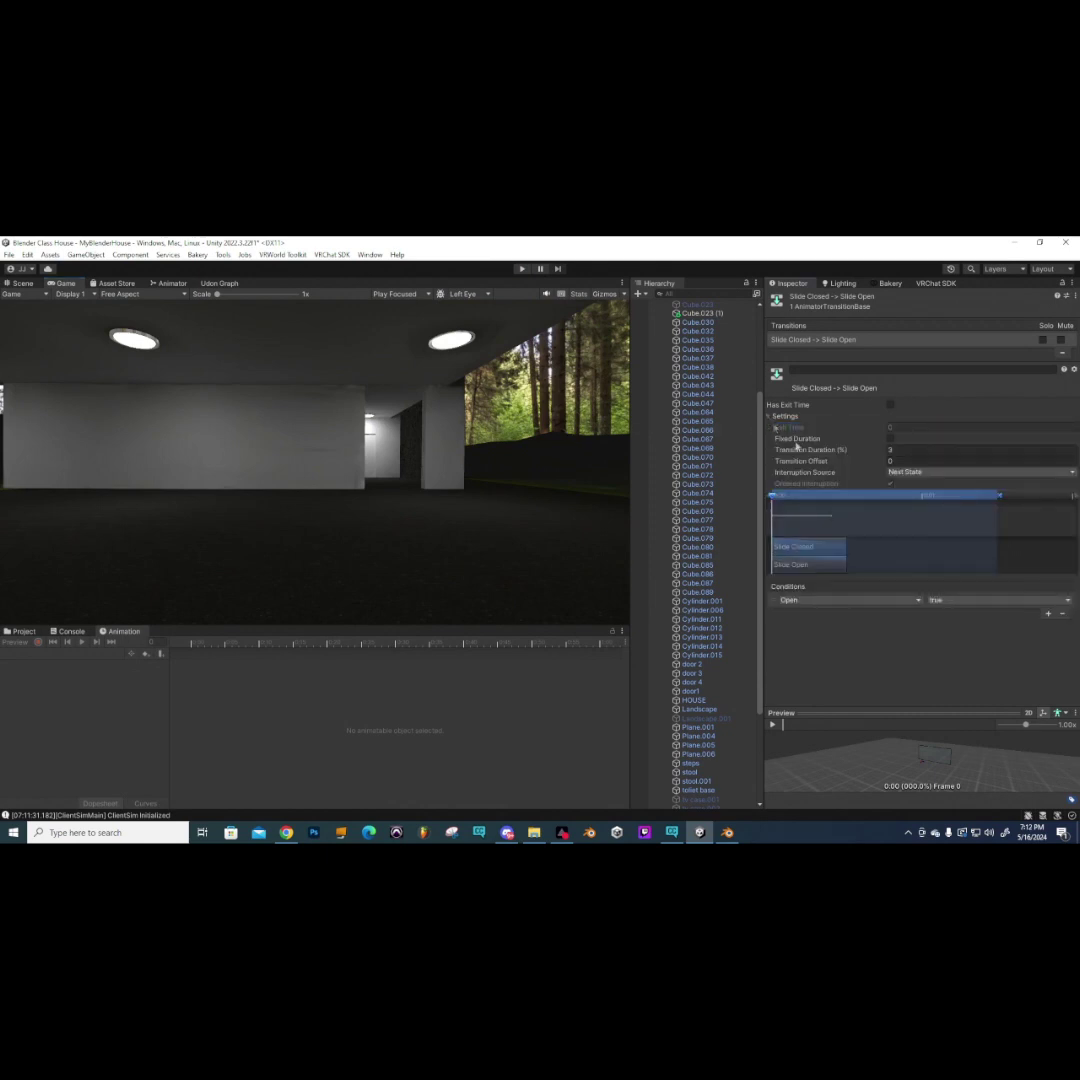
left_click(887, 453)
left_click(901, 452)
left_click(890, 439)
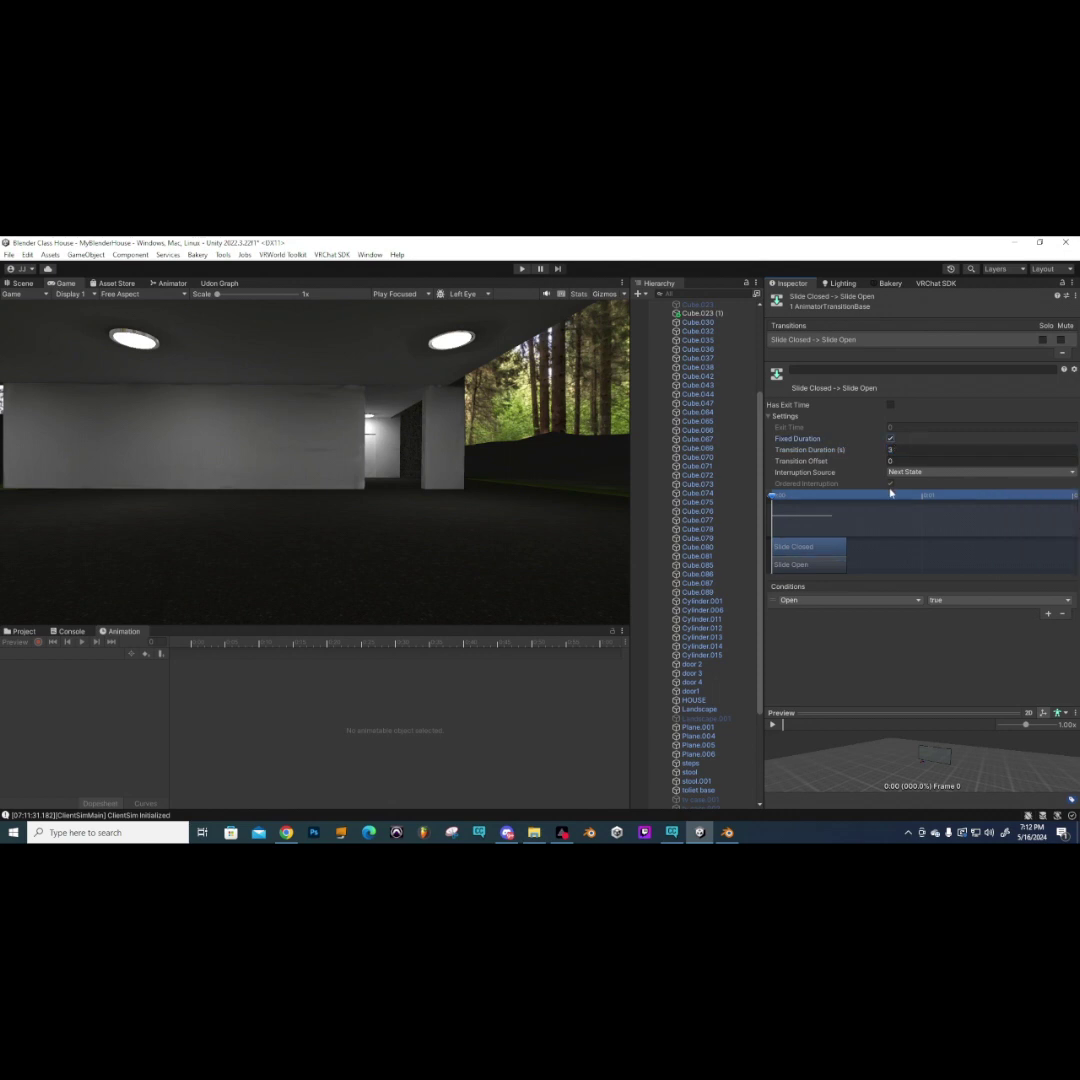
scroll(911, 515, "down", 6)
scroll(912, 520, "up", 4)
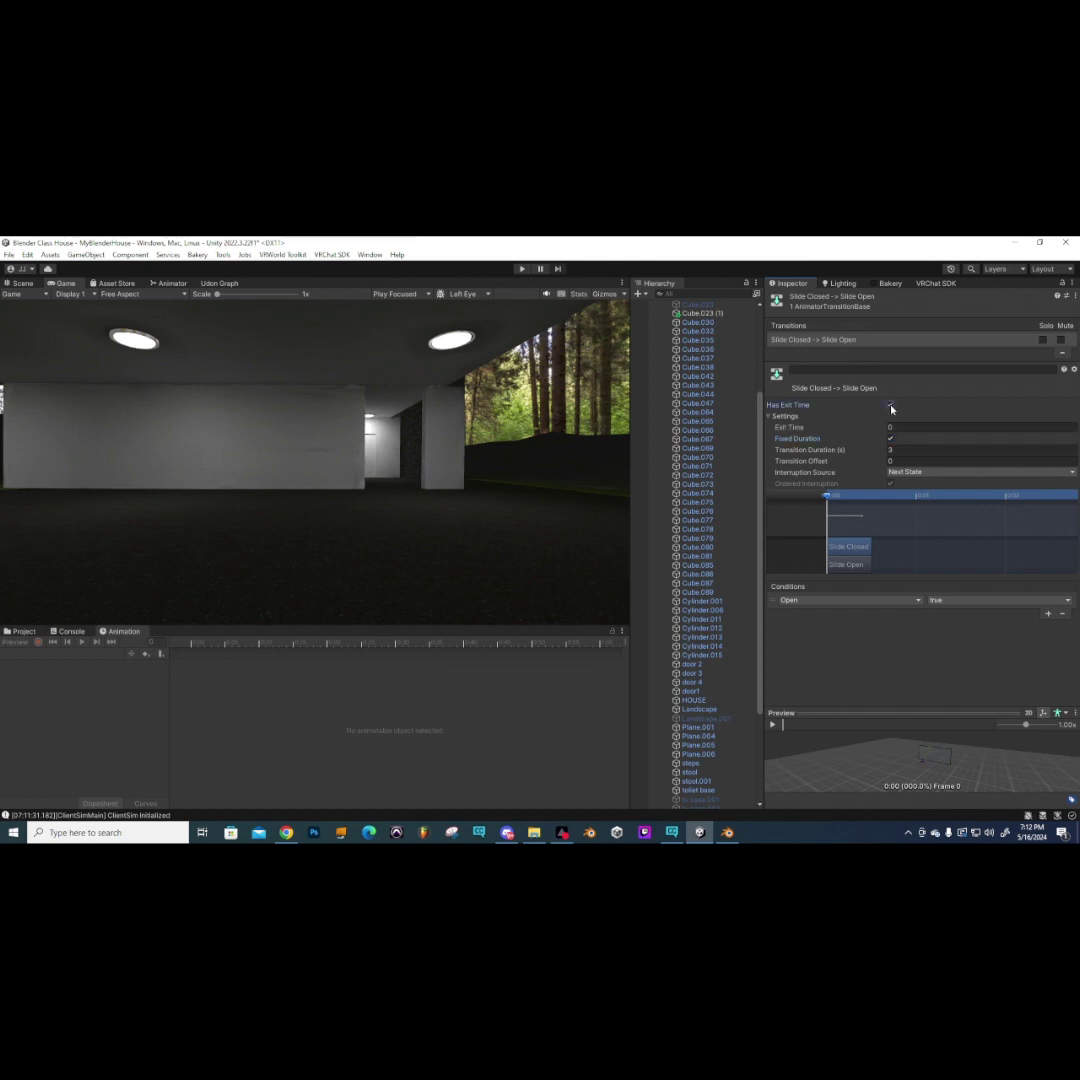
- Enable Has Exit Time and Fixed Duration on the Slide Open→Slide Closed transition, then start play mode
left_click(170, 283)
left_click(441, 361)
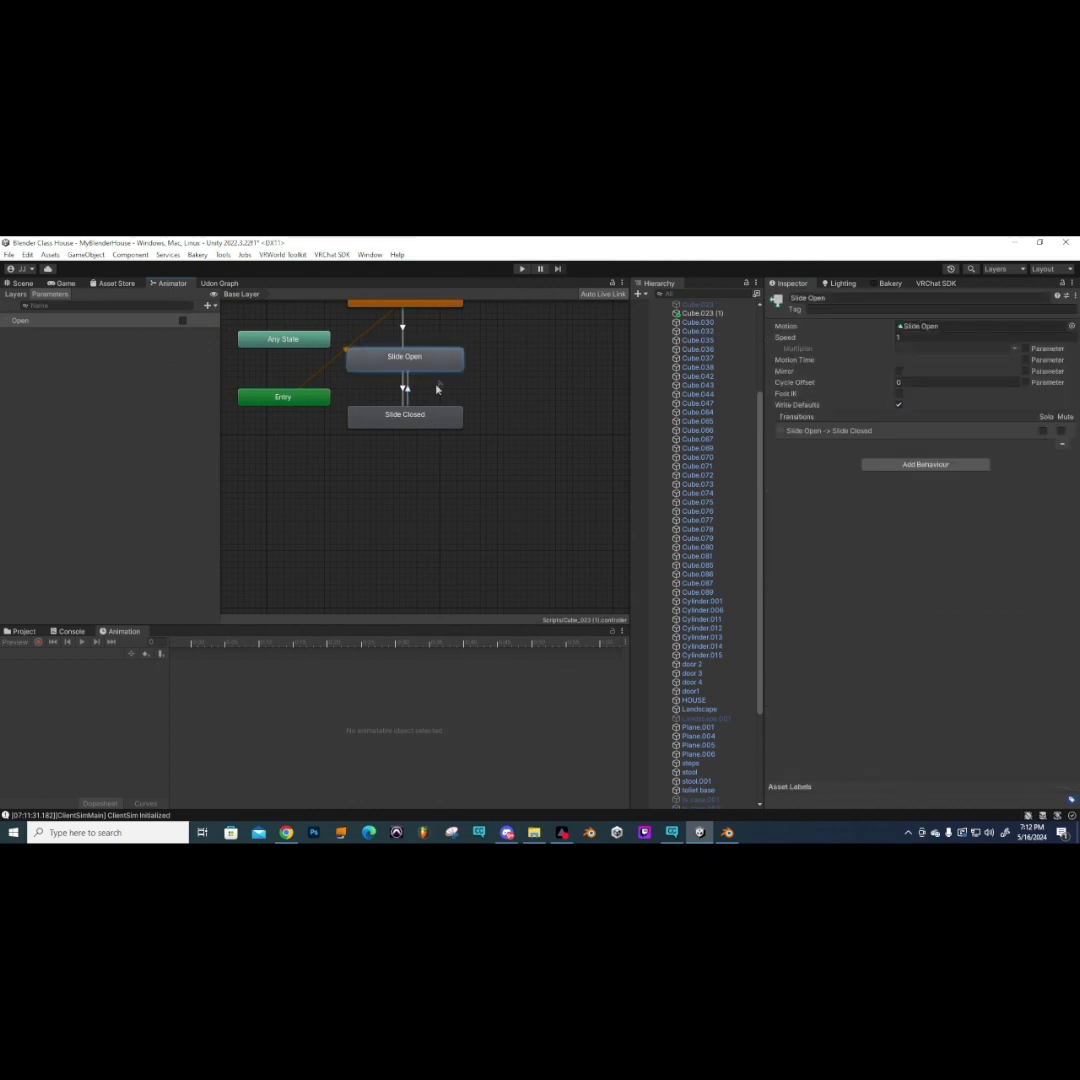
left_click(405, 389)
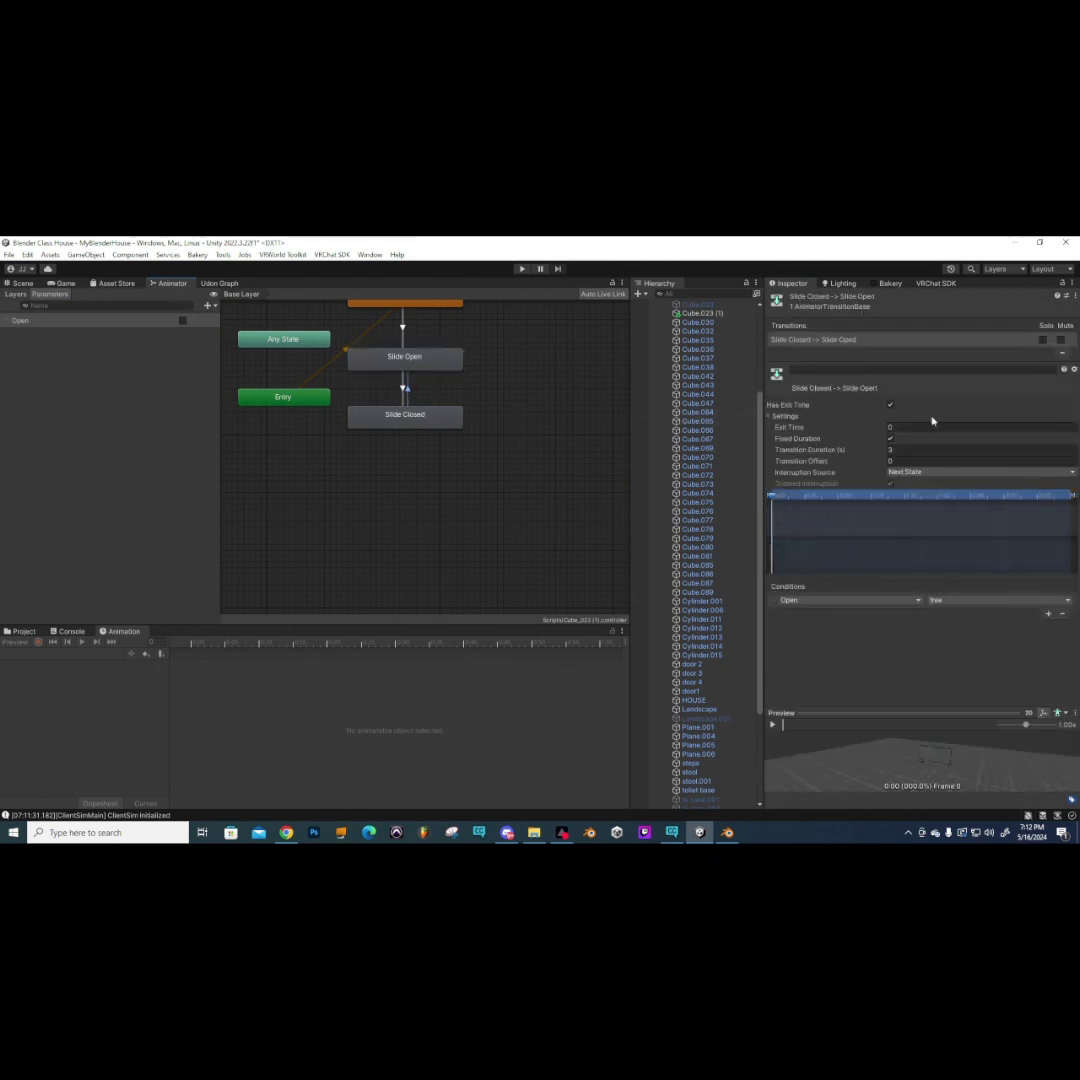
left_click(407, 388)
left_click(890, 405)
left_click(890, 439)
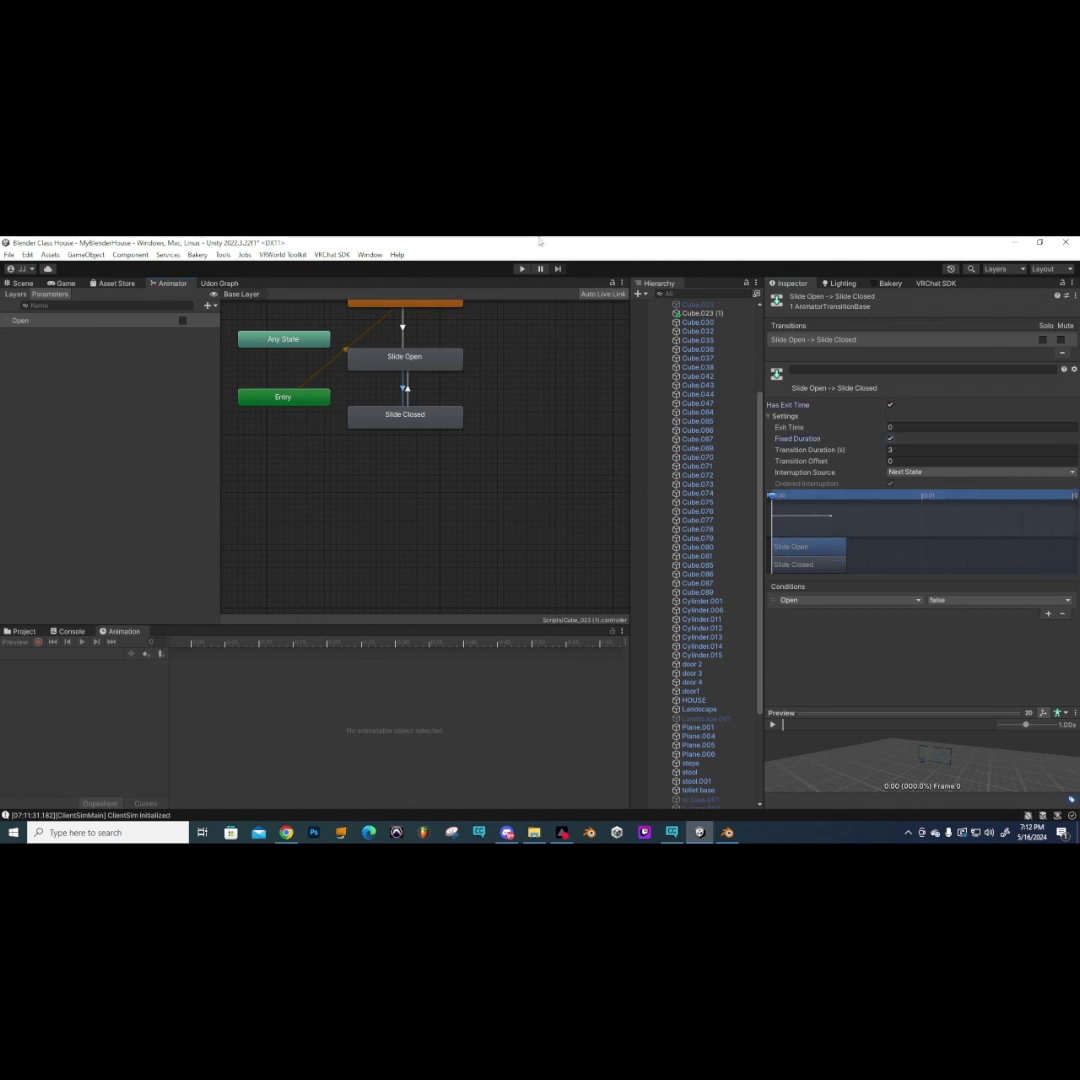
left_click(522, 269)
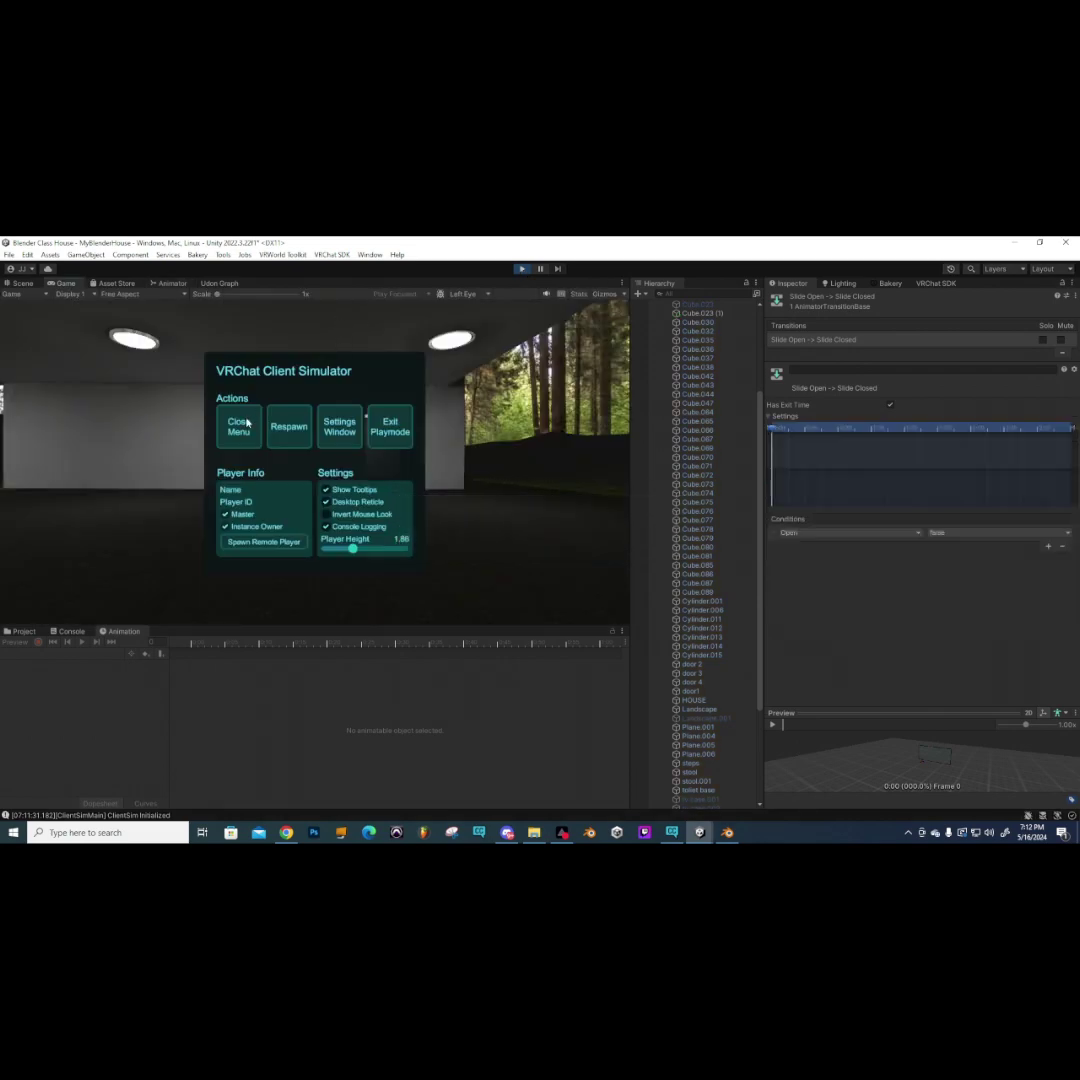
- Walk through the corridor, past the kitchen and living room to the sliding glass door
left_click(247, 424)
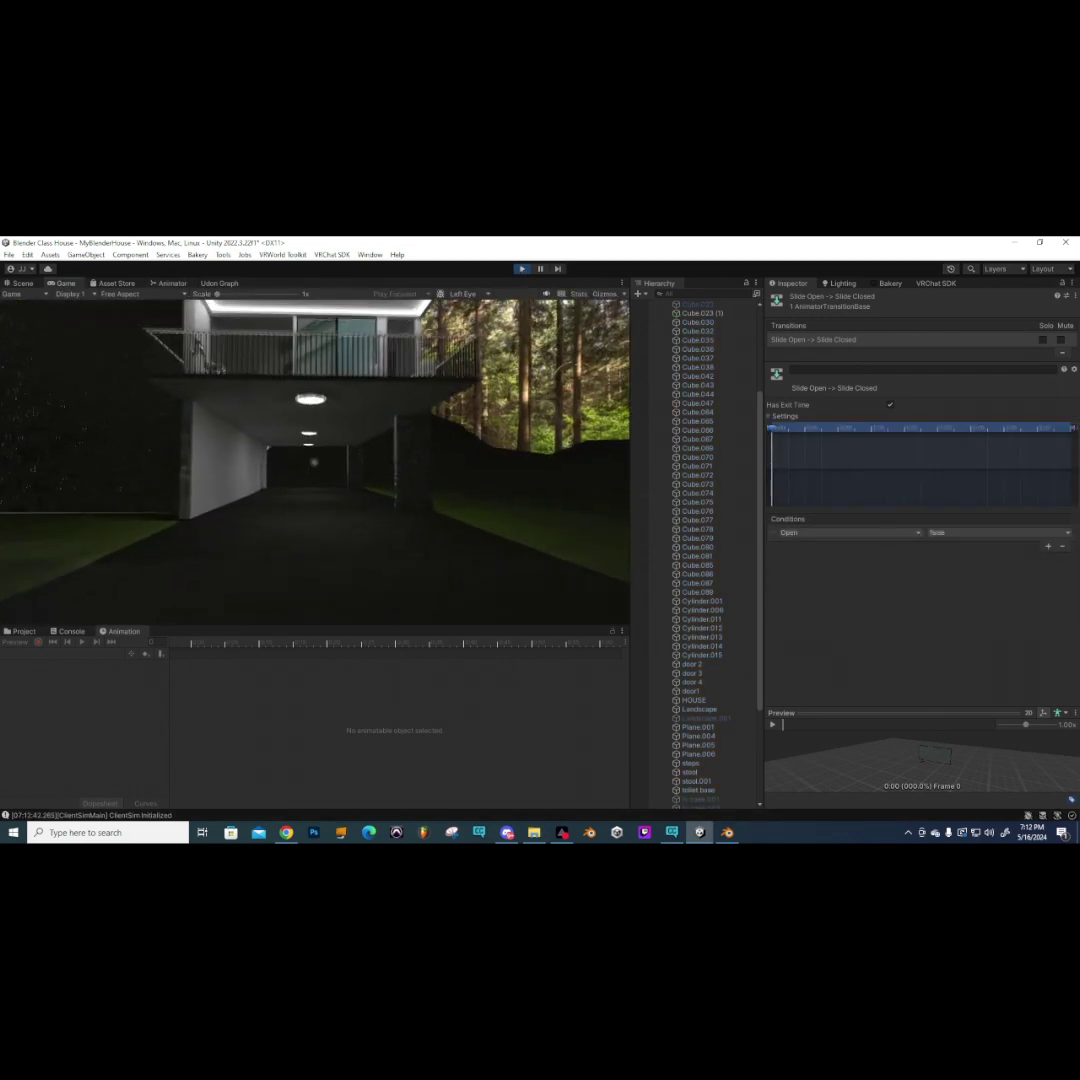
key("w")
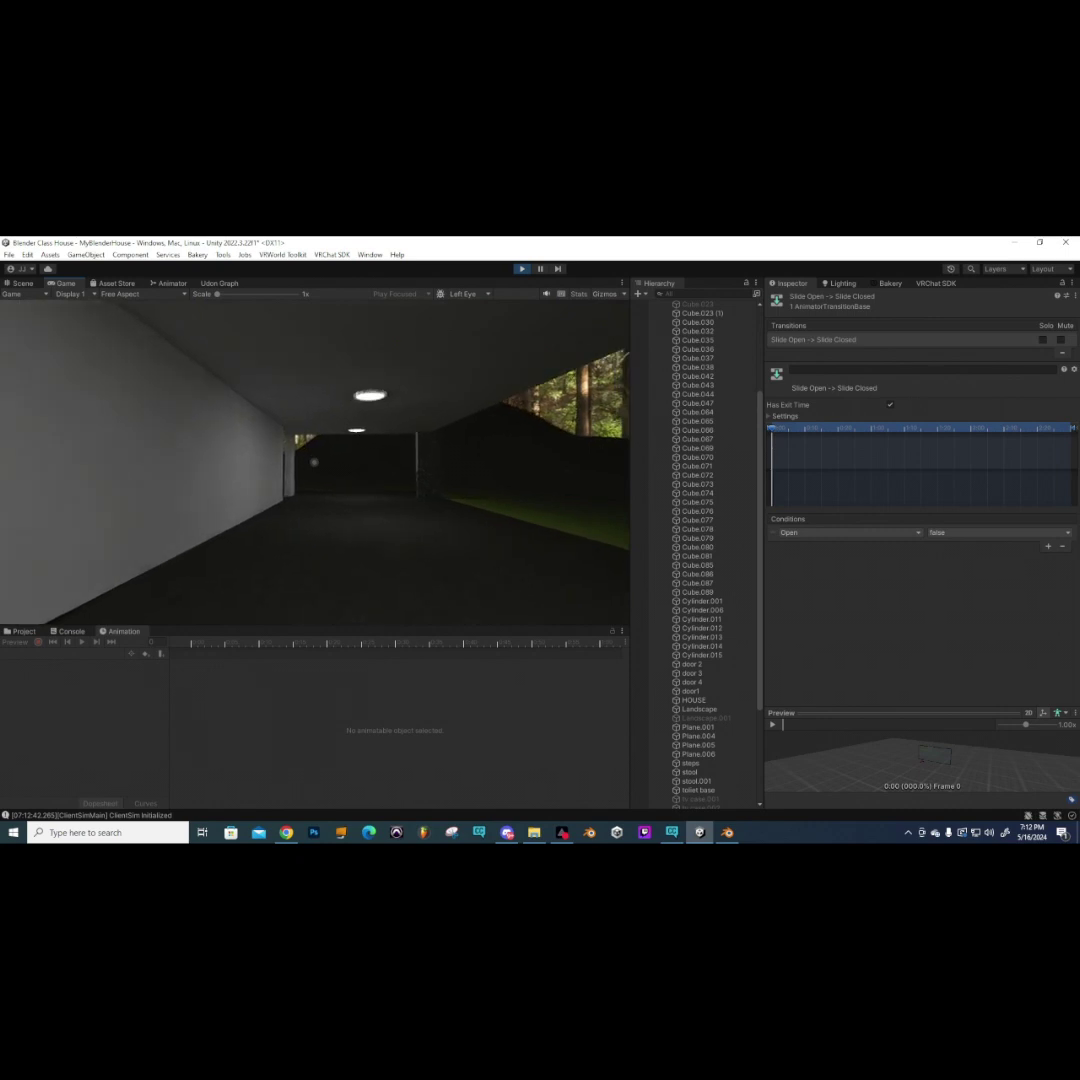
key("w")
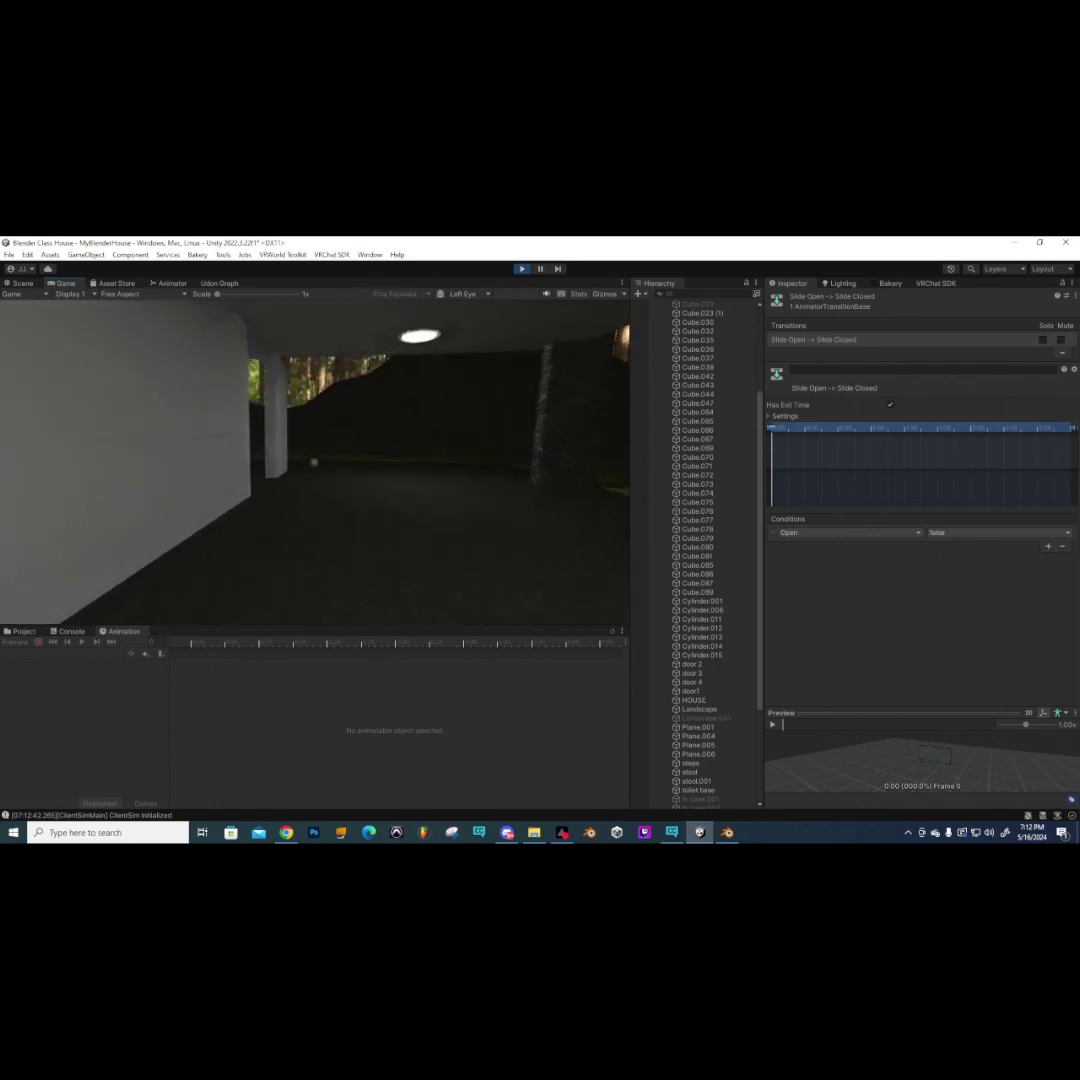
key("w")
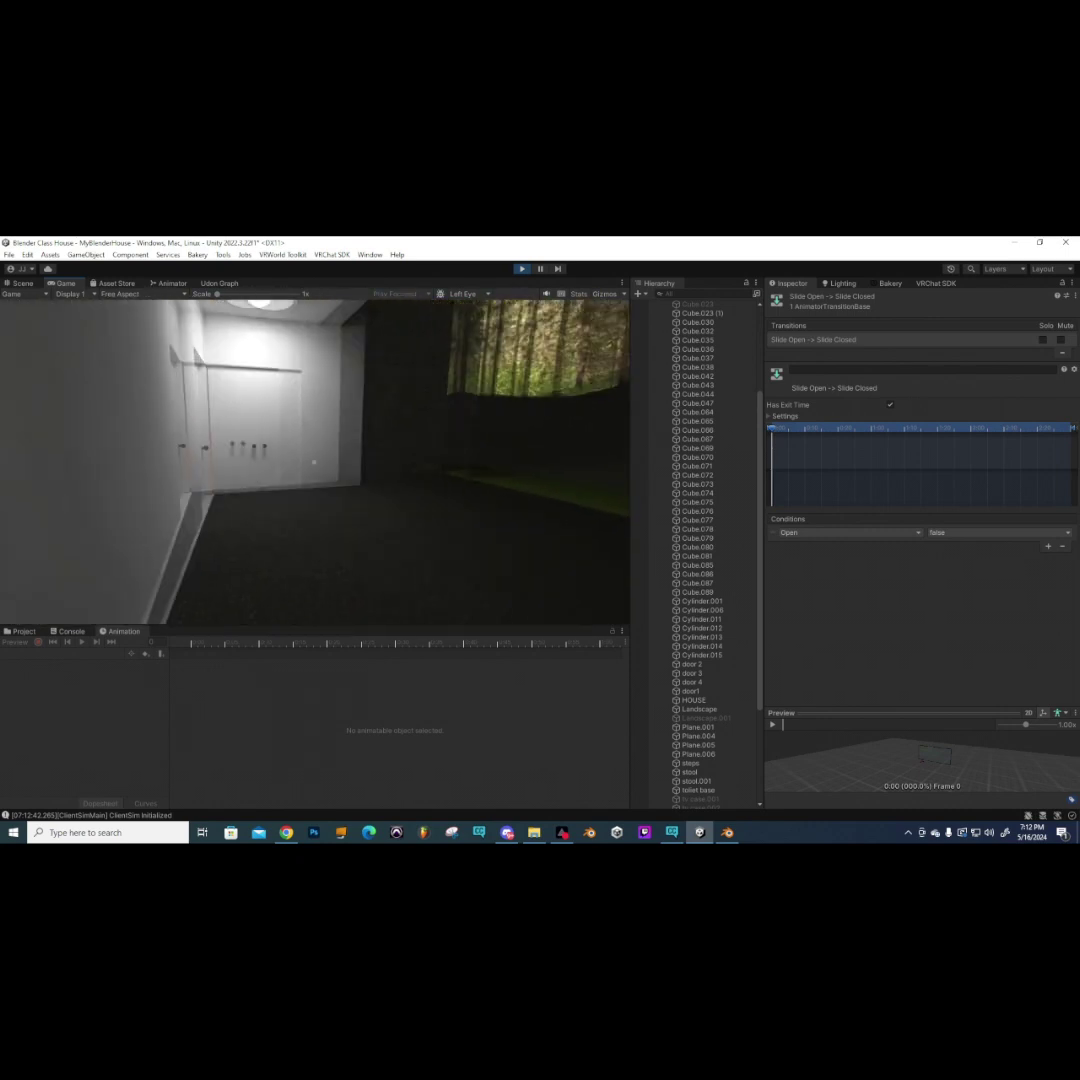
key("w")
key("w")
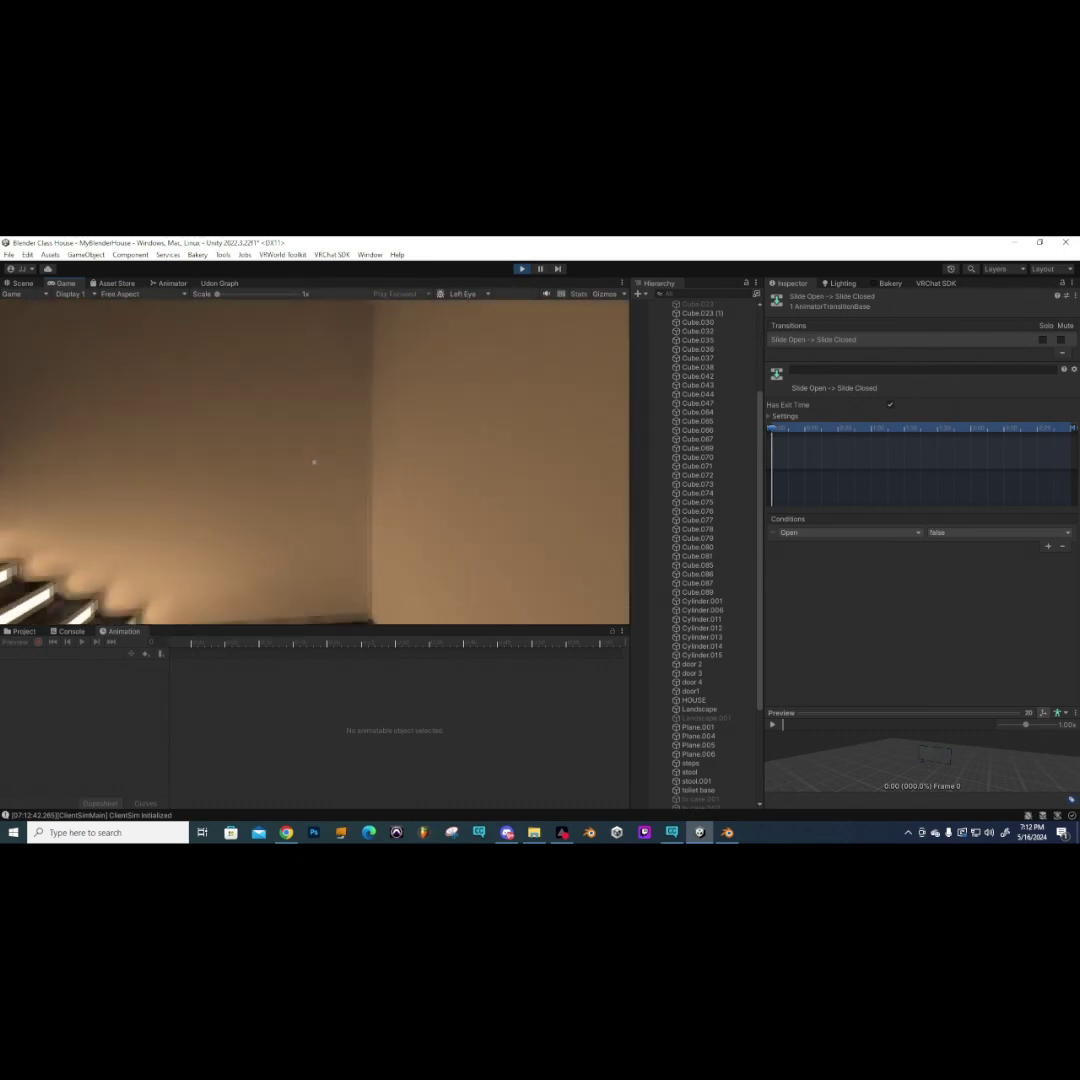
key("w")
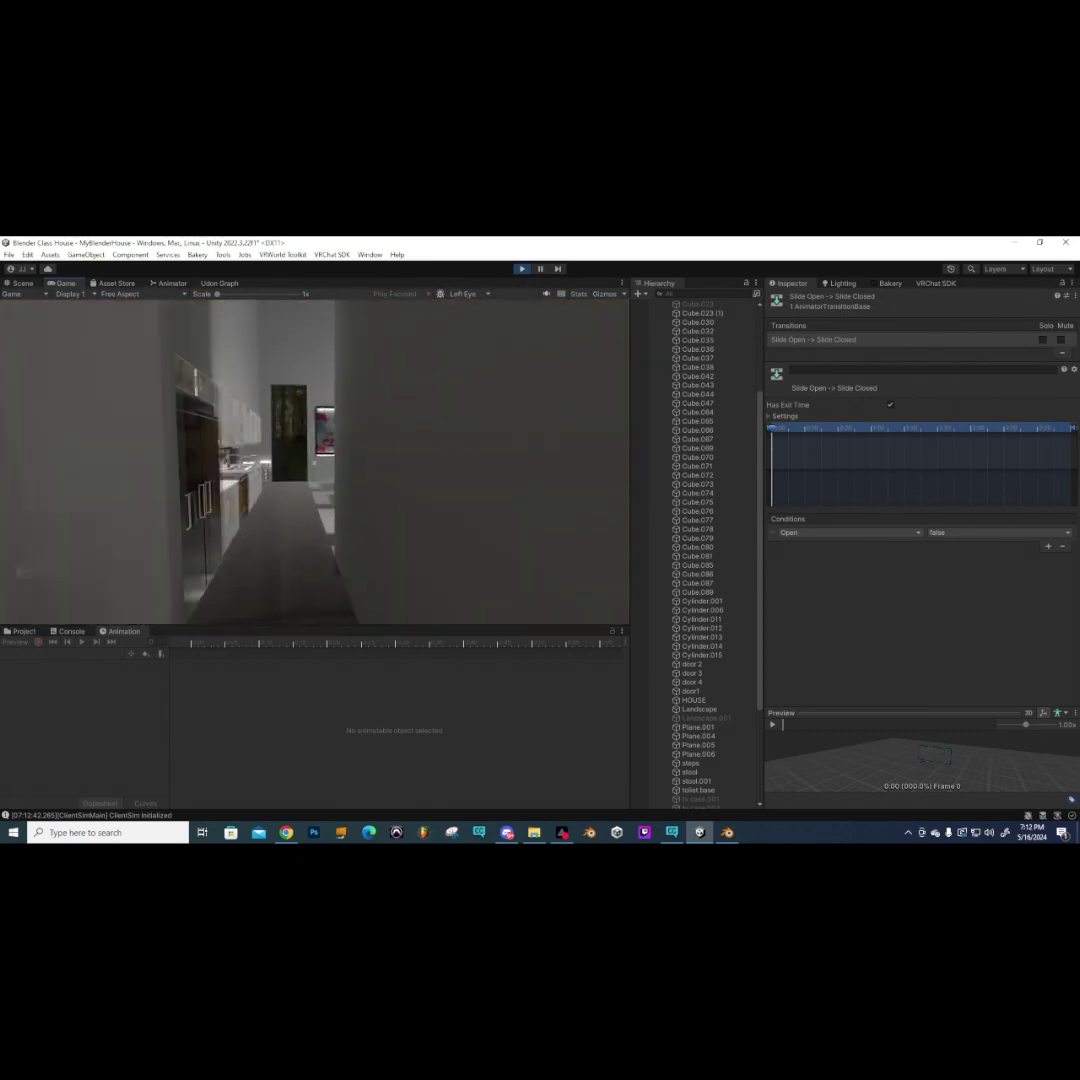
key("w")
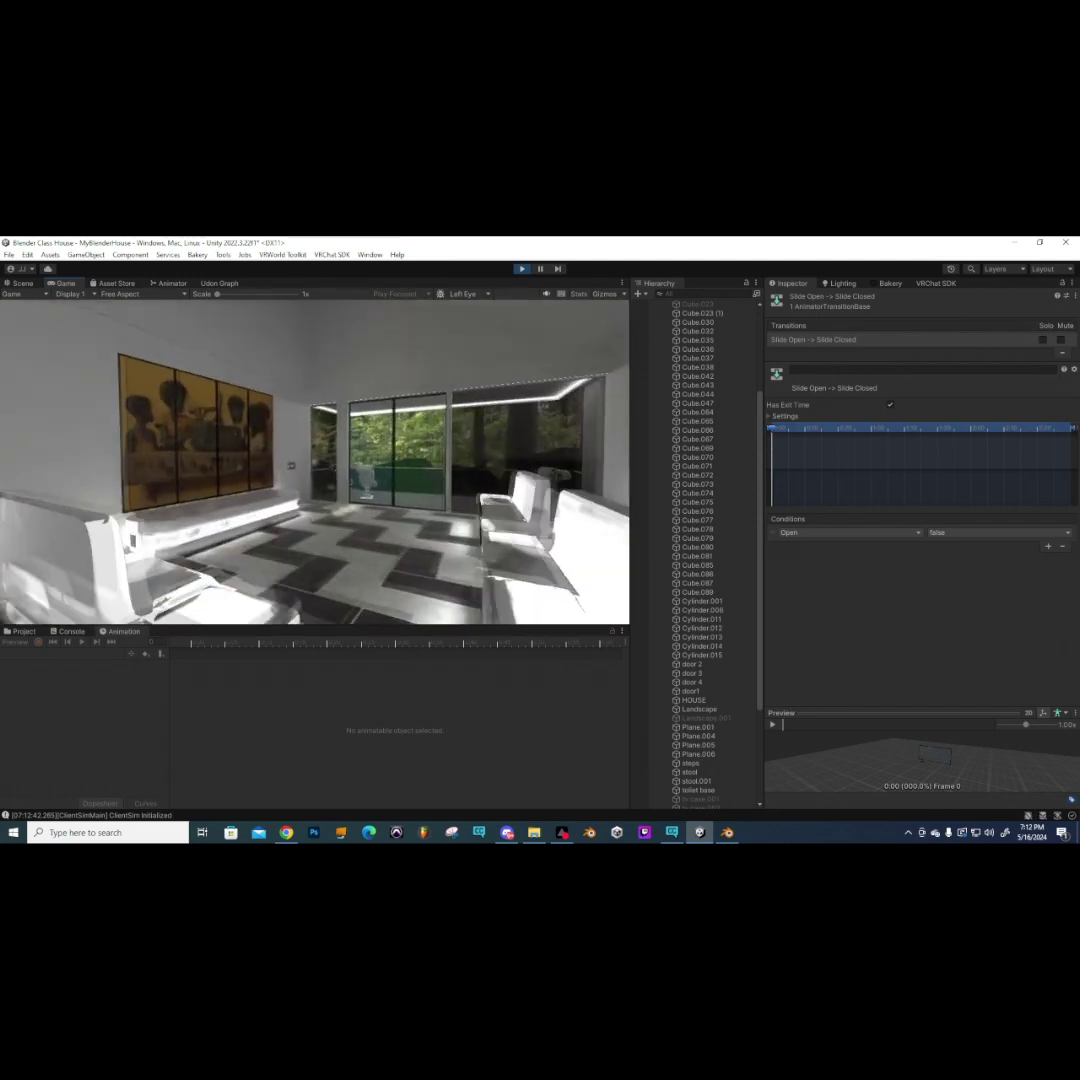
key("w")
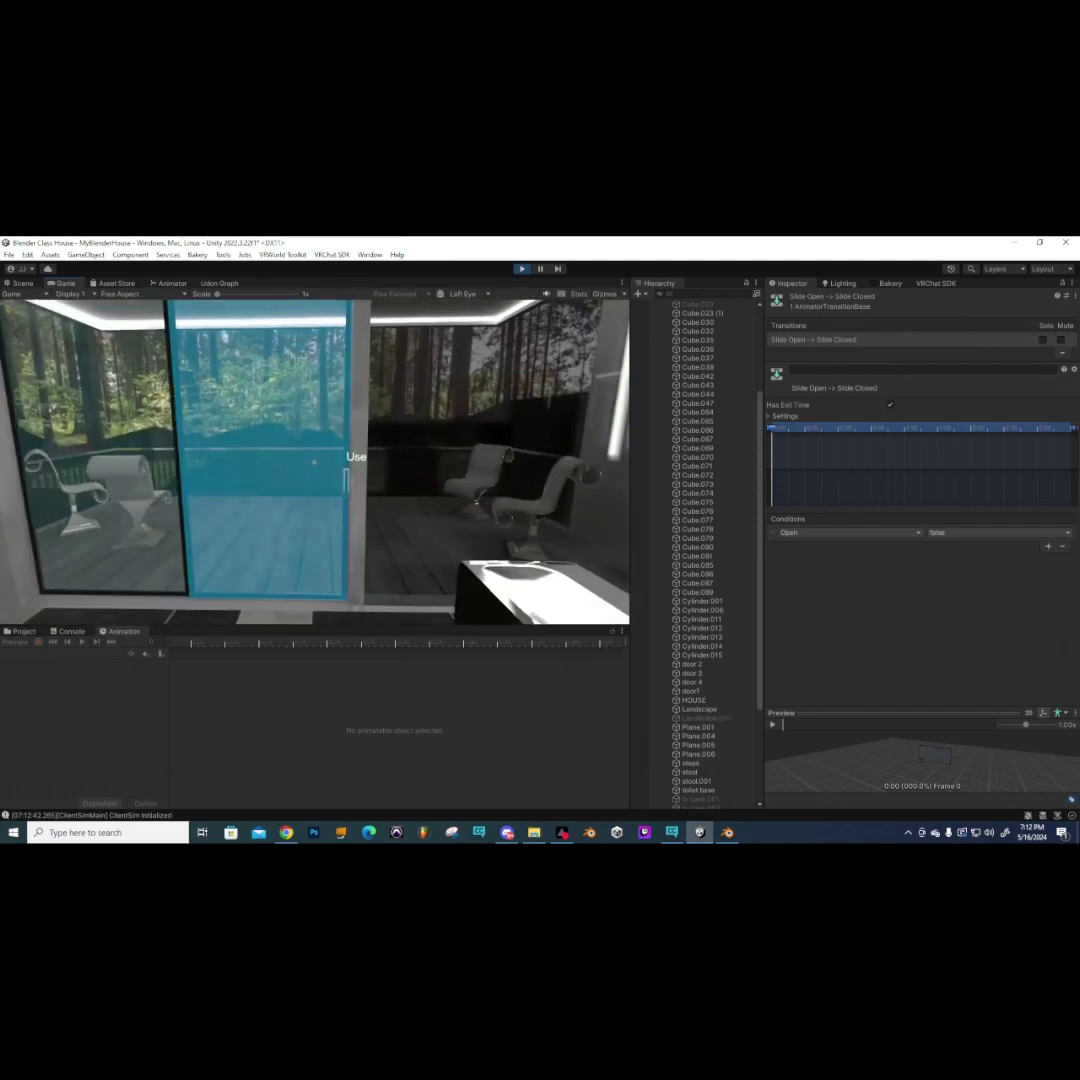
- Slide the glass door closed, then open again, and stop play mode
left_click(314, 462)
key("w")
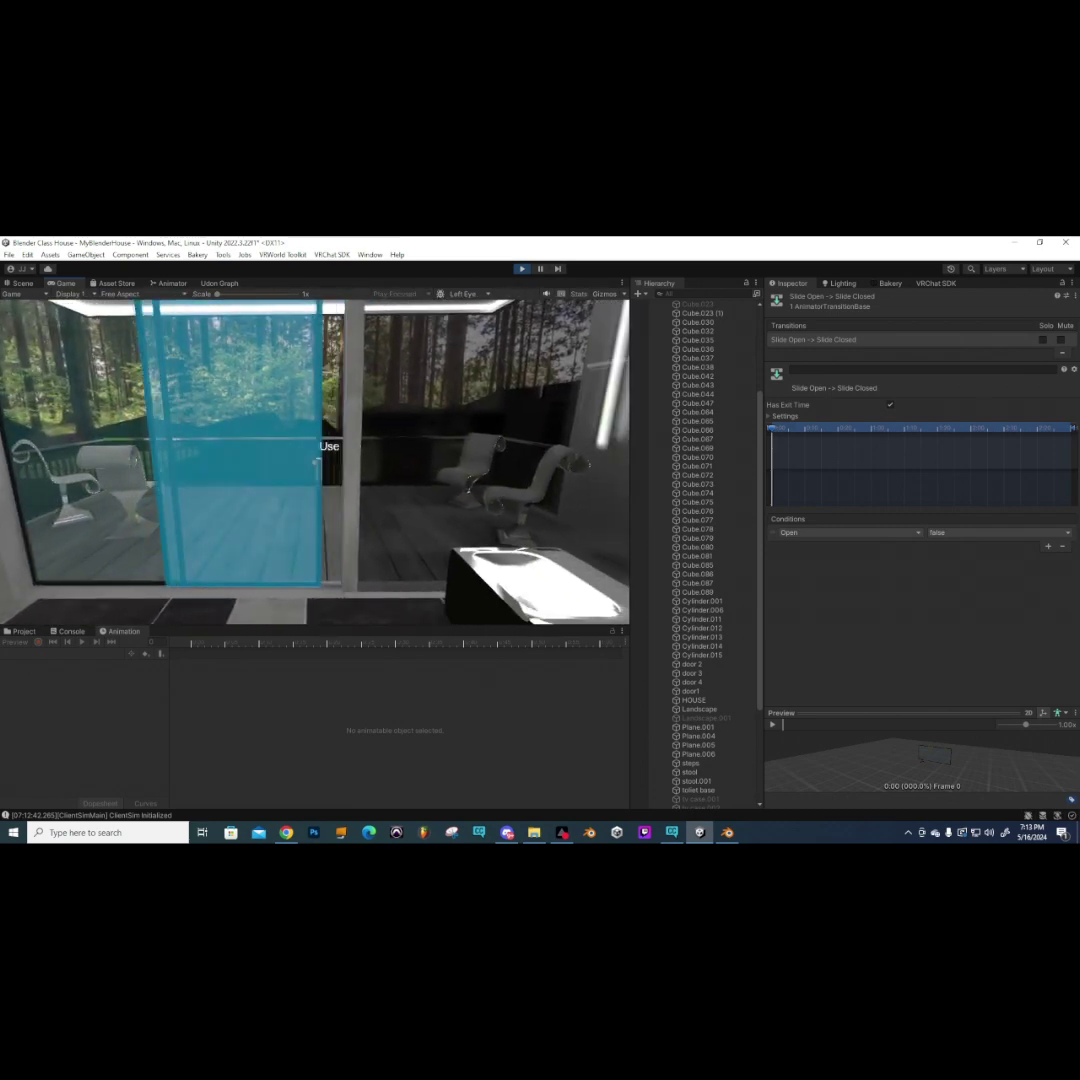
key("w")
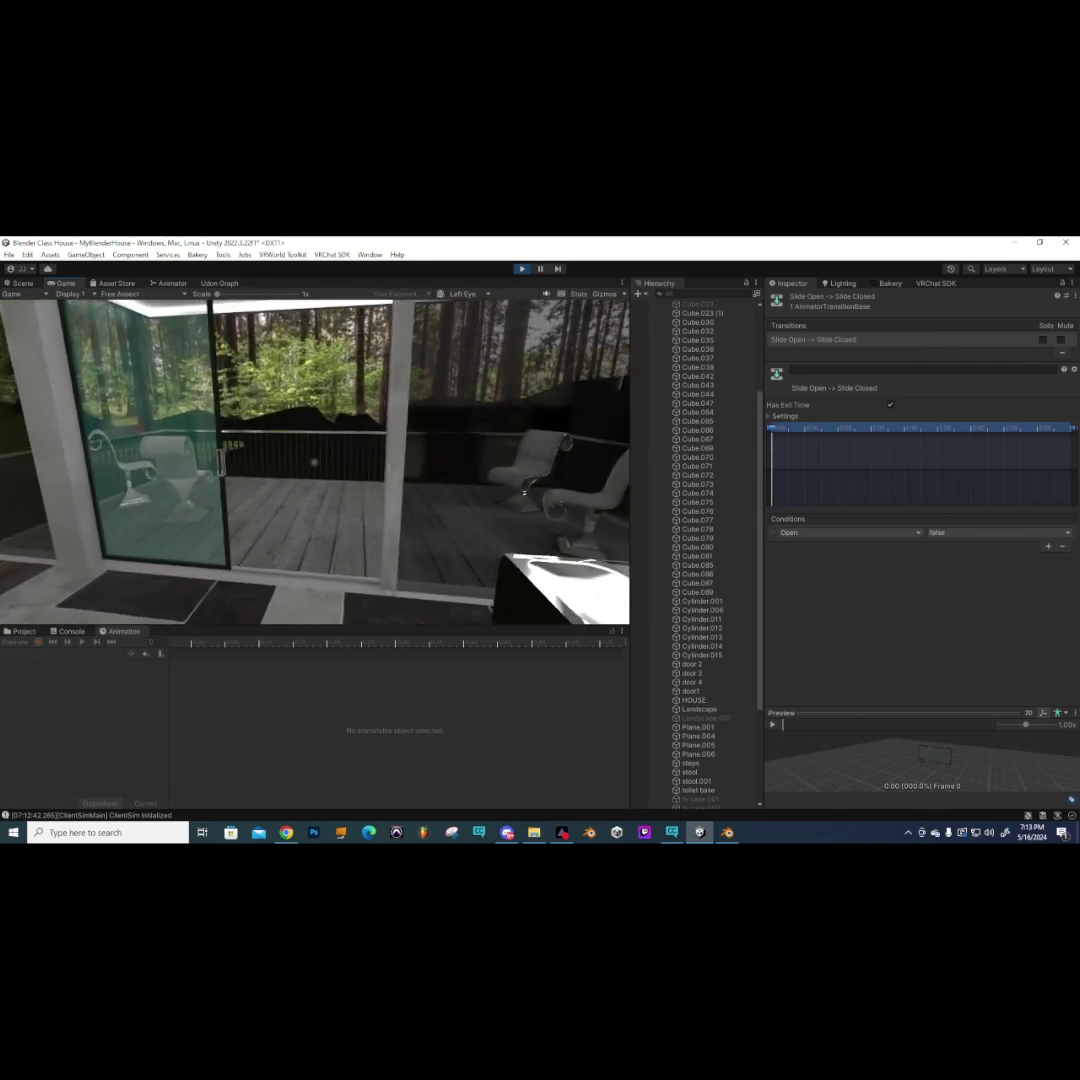
key("w")
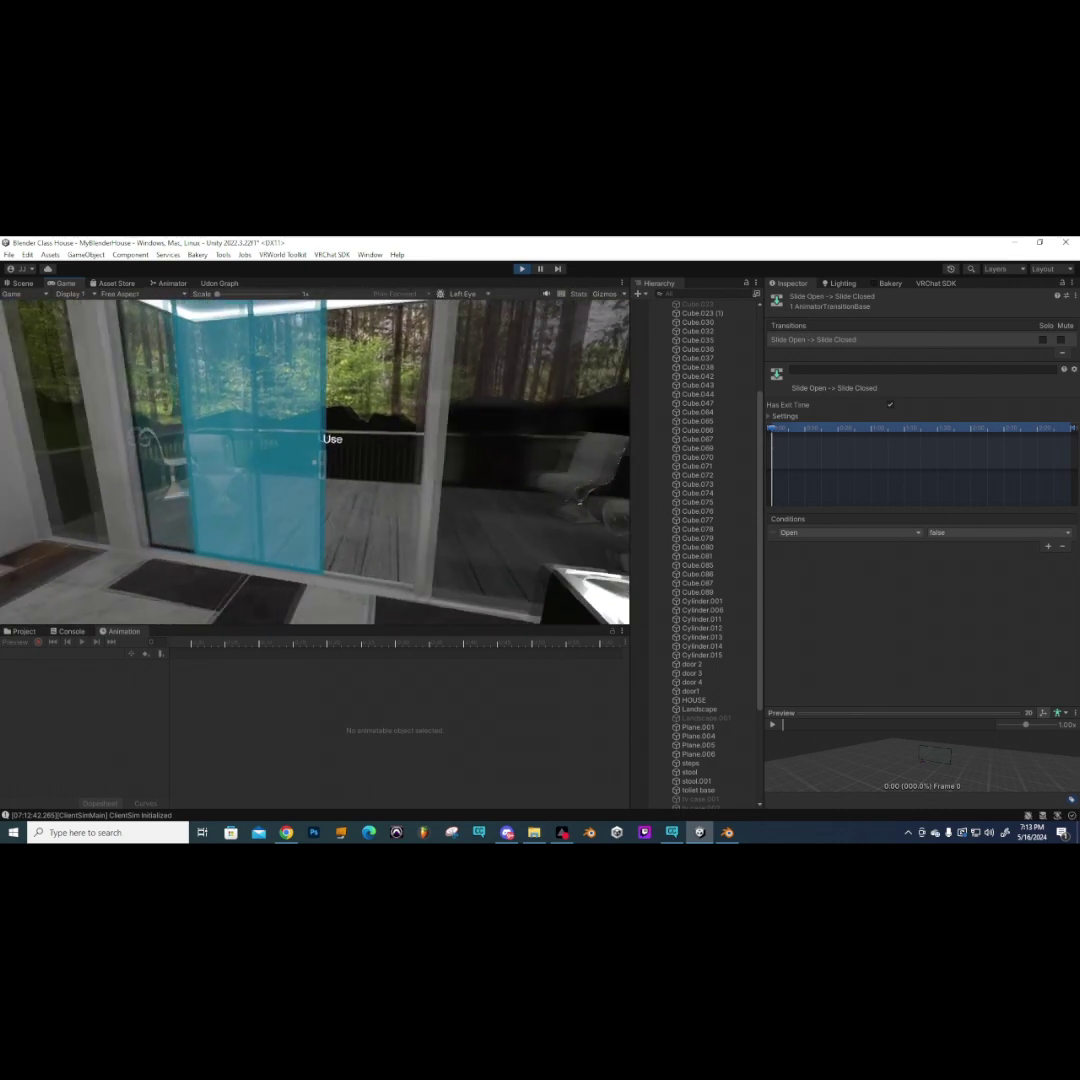
left_click(314, 462)
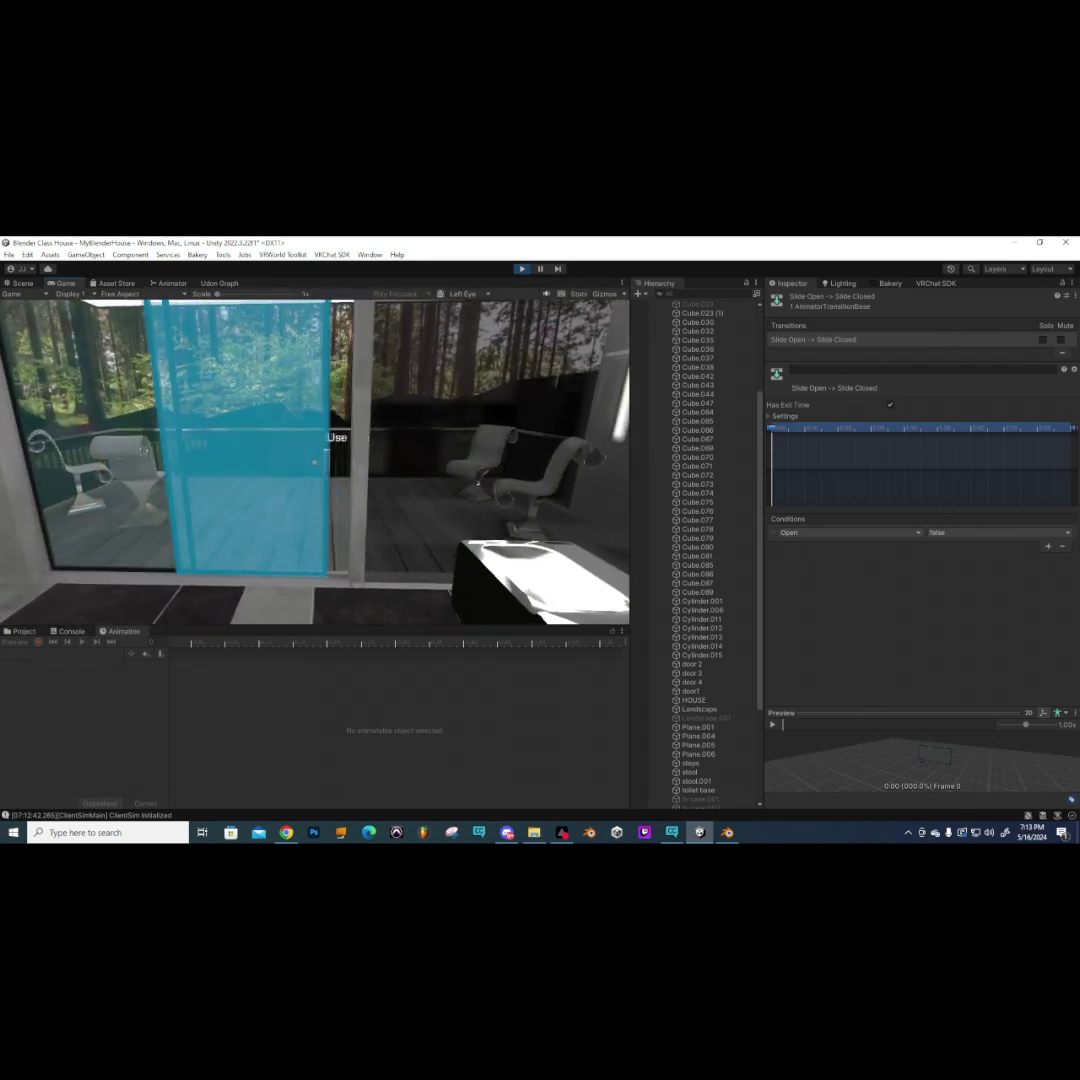
key("Escape")
left_click(390, 427)
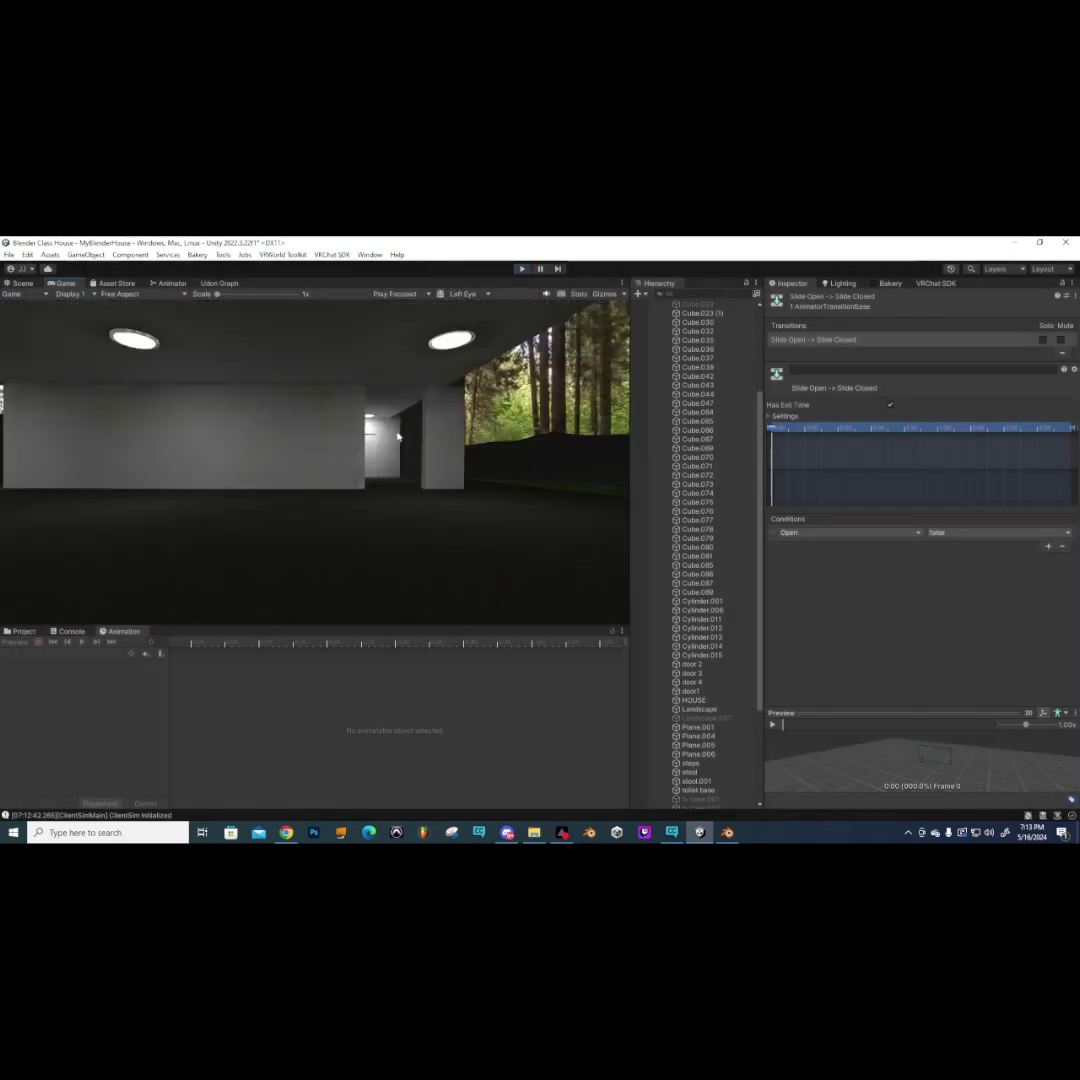
- Show the door's Animator graph and inspect the Idle→Slide Open and Slide Open→Slide Closed transitions
left_click(170, 284)
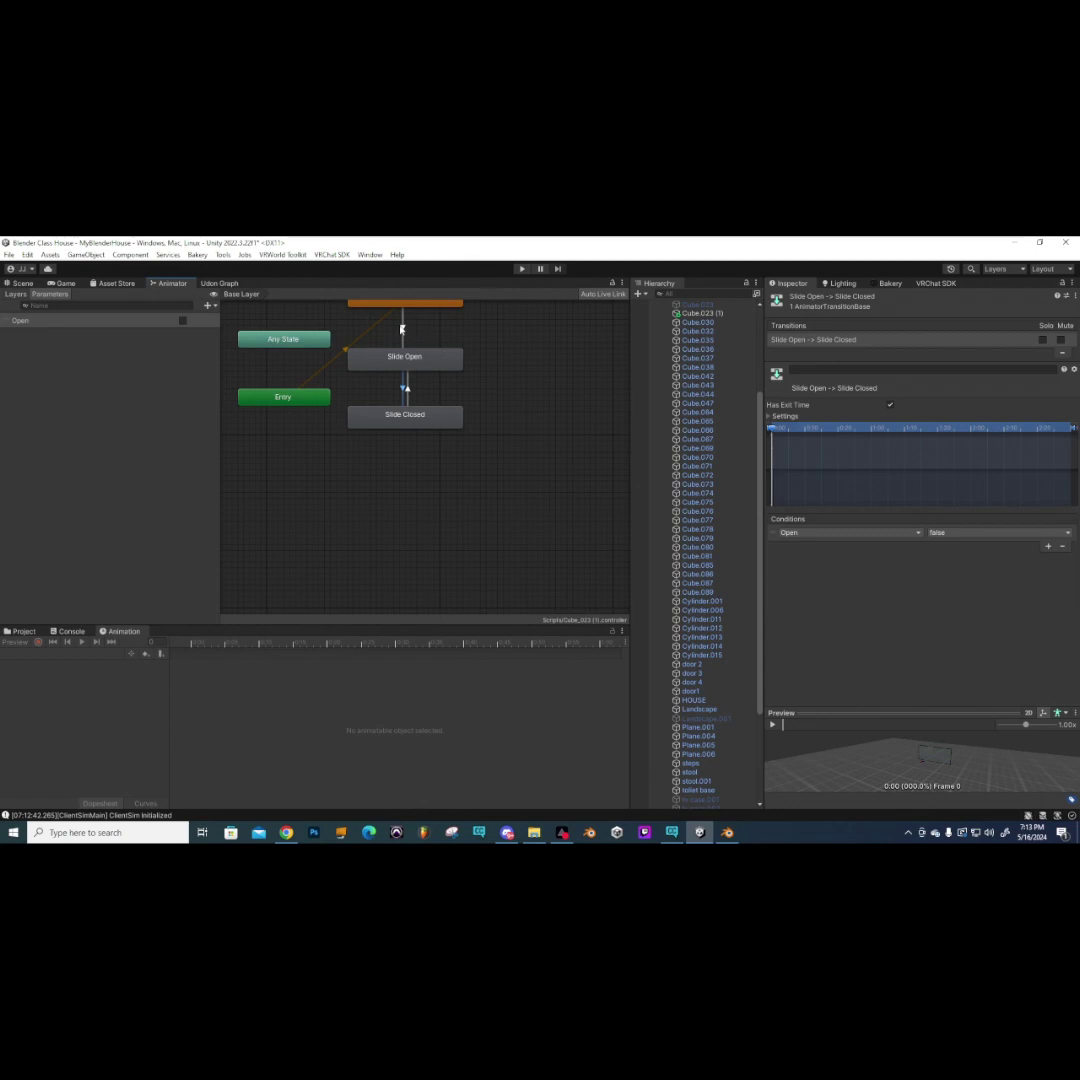
left_click(402, 329)
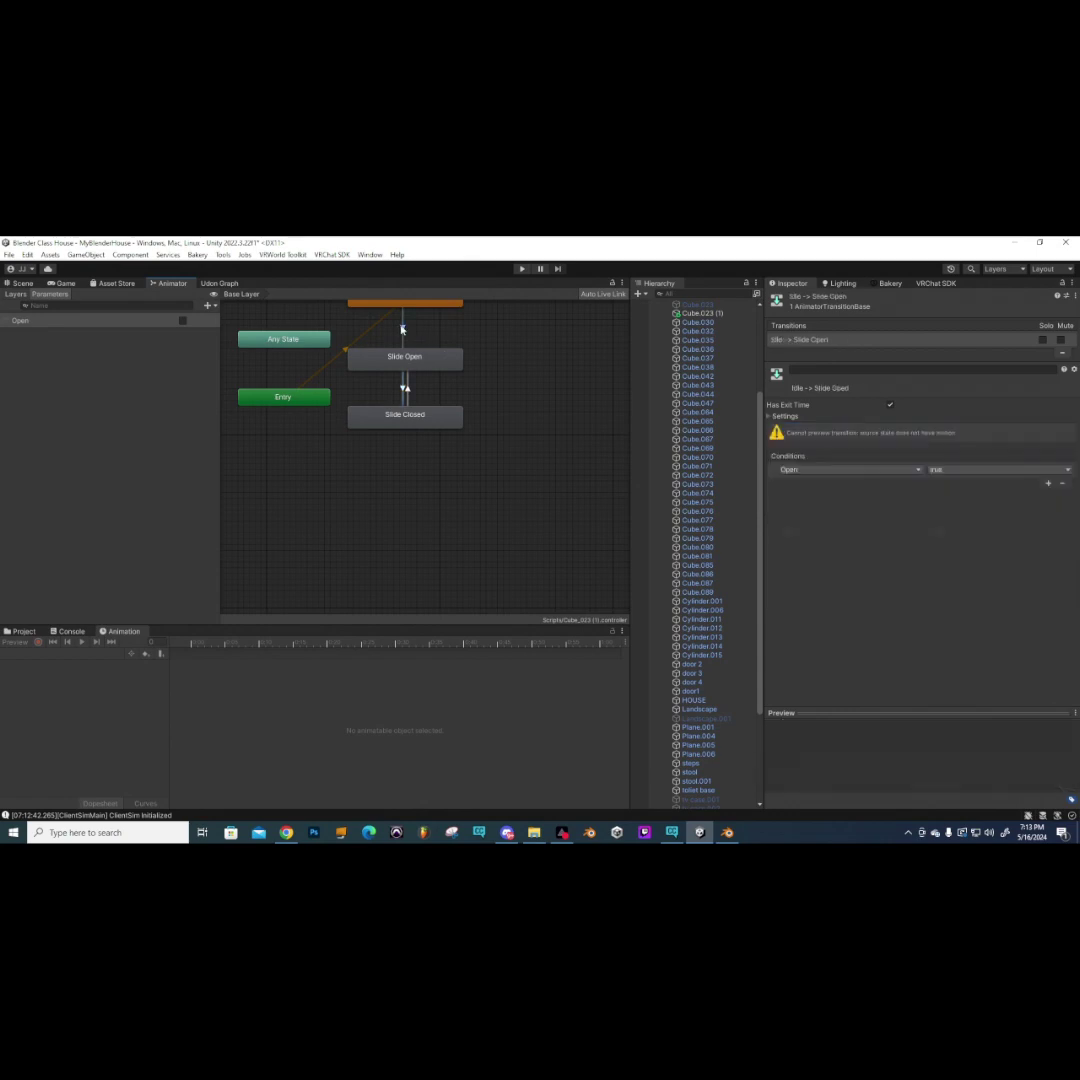
left_click(769, 415)
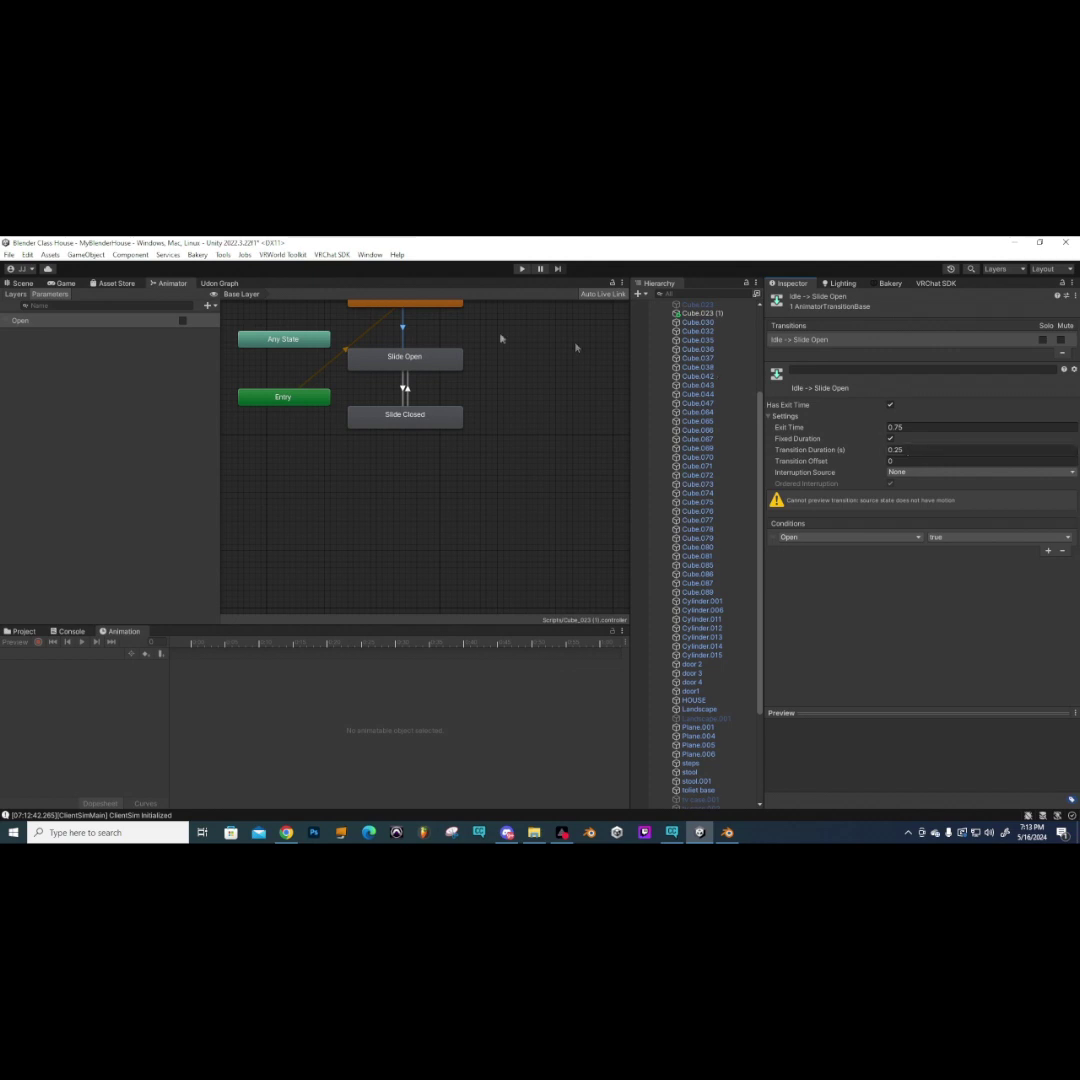
left_click(403, 390)
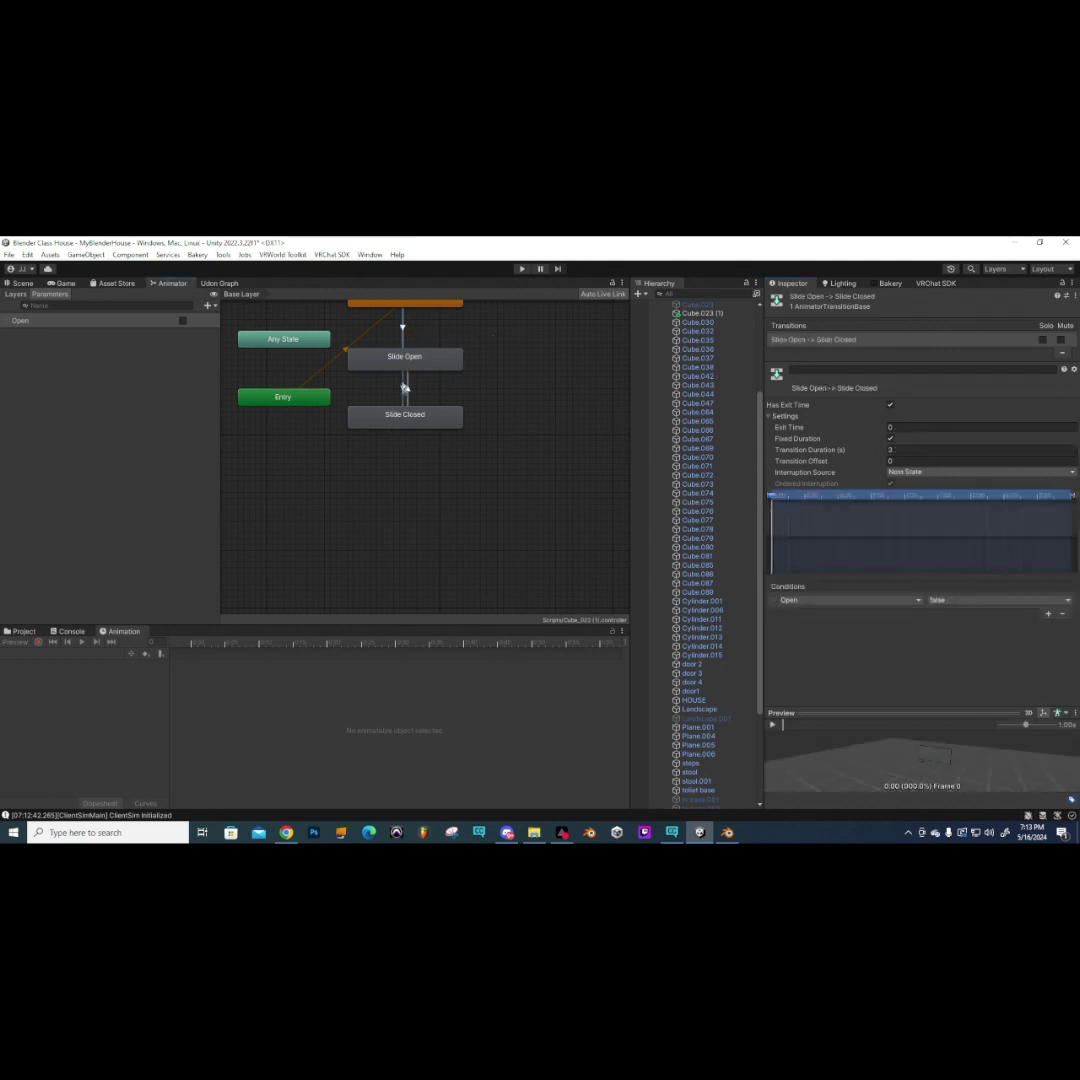
left_click(403, 330)
- Give Idle→Slide Open an Exit Time of 0 and Transition Duration of 3, then start play mode
left_click(917, 426)
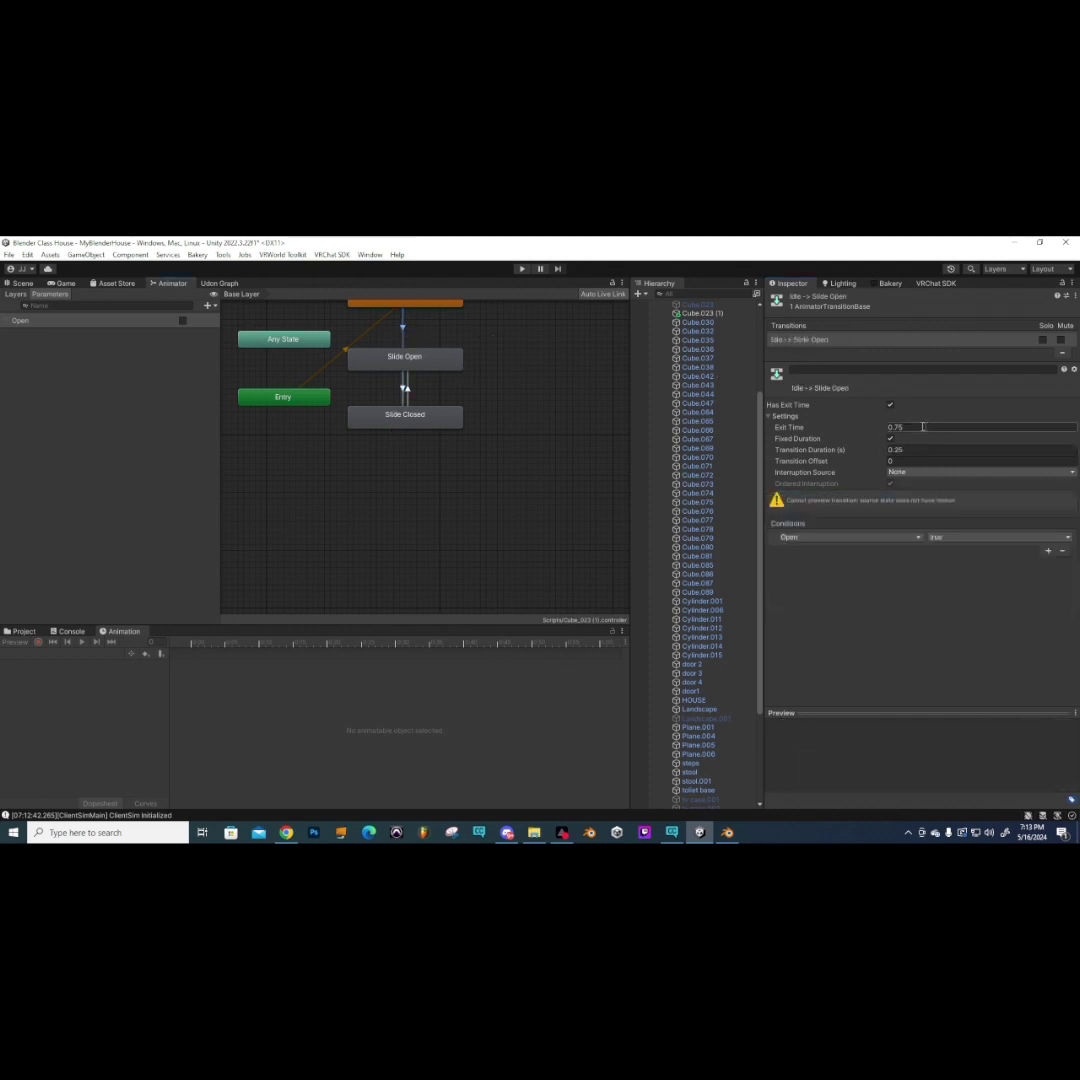
type("0")
left_click(915, 452)
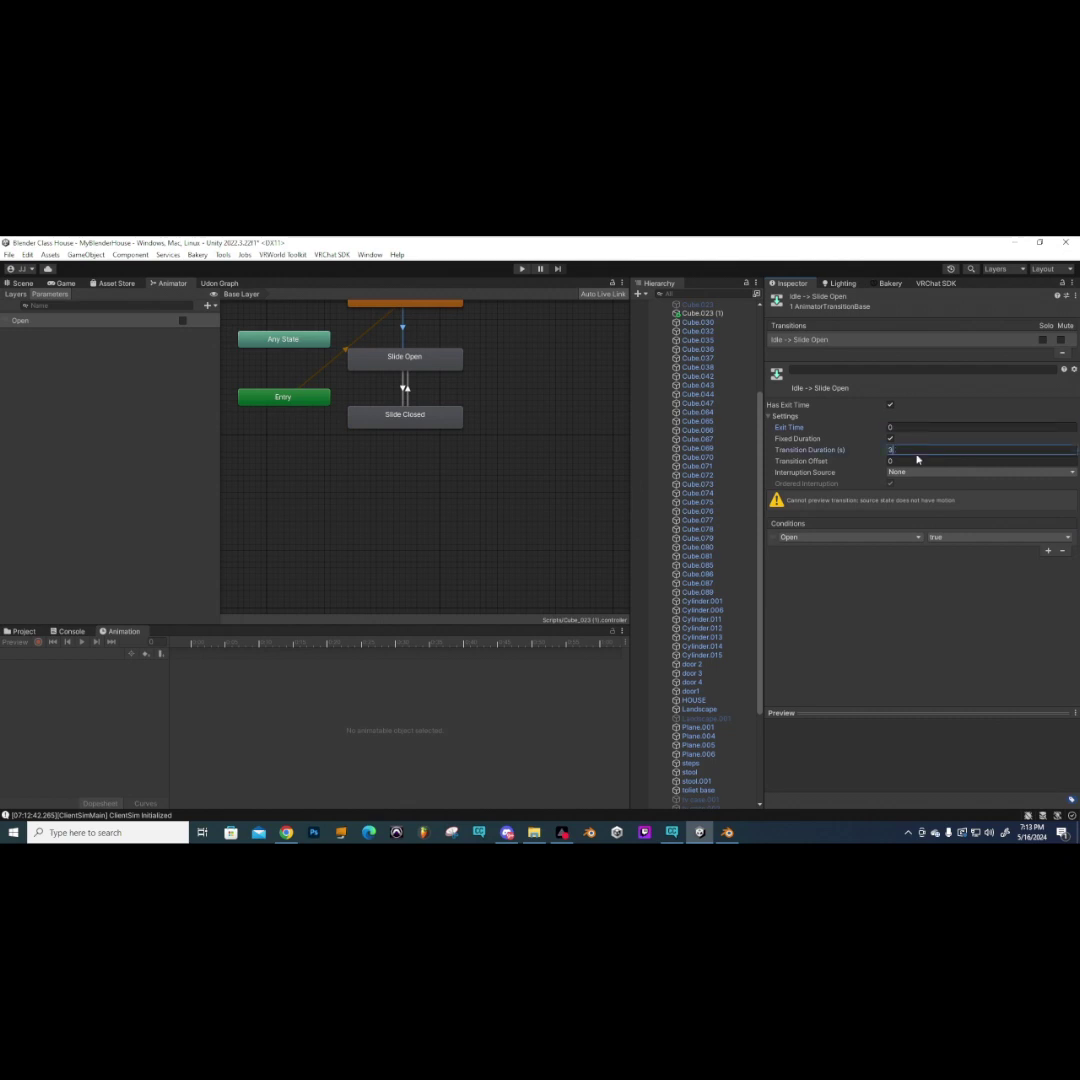
left_click(523, 270)
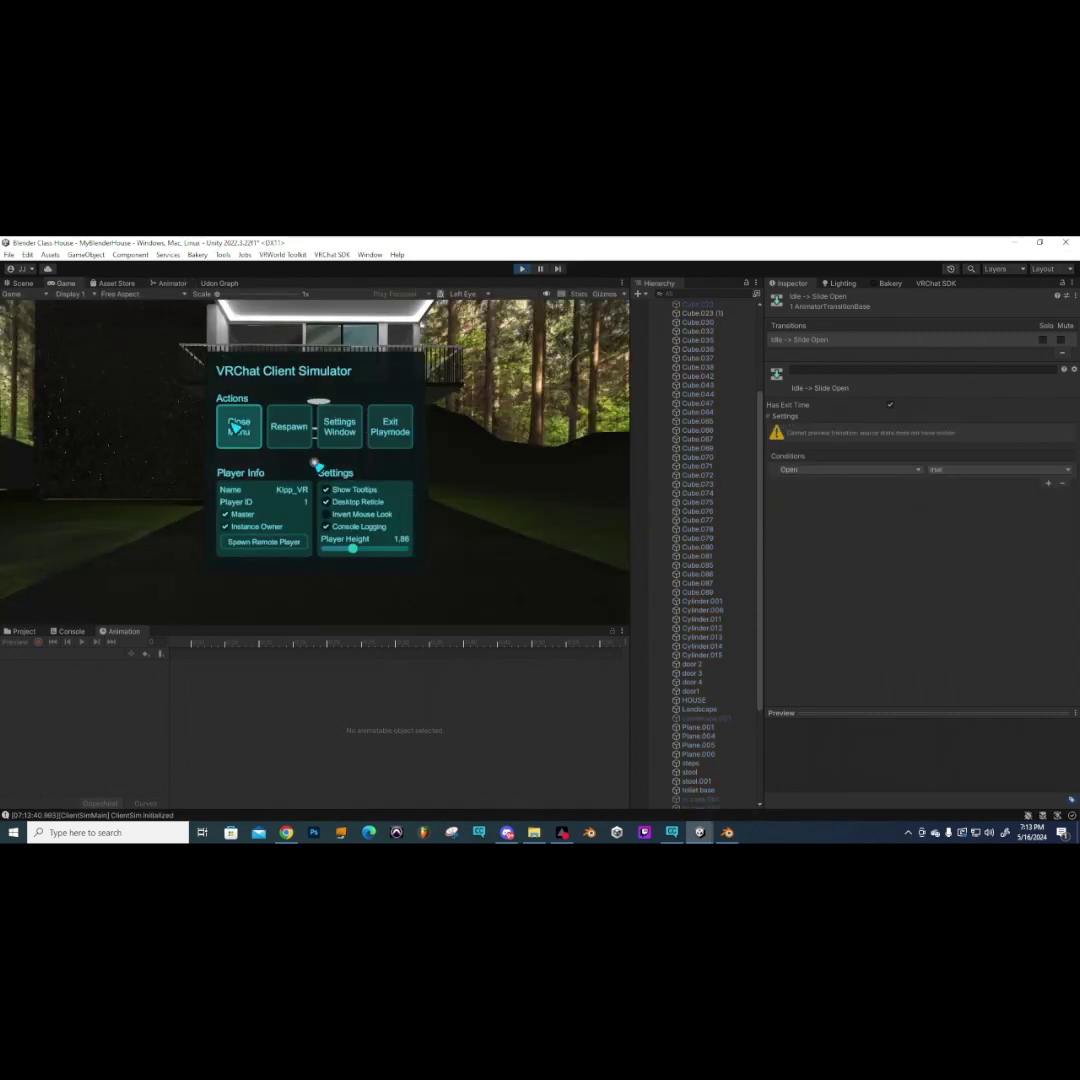
- Close the VRChat Client Simulator menu, stop play mode and return to the Scene view
key("super")
left_click(231, 434)
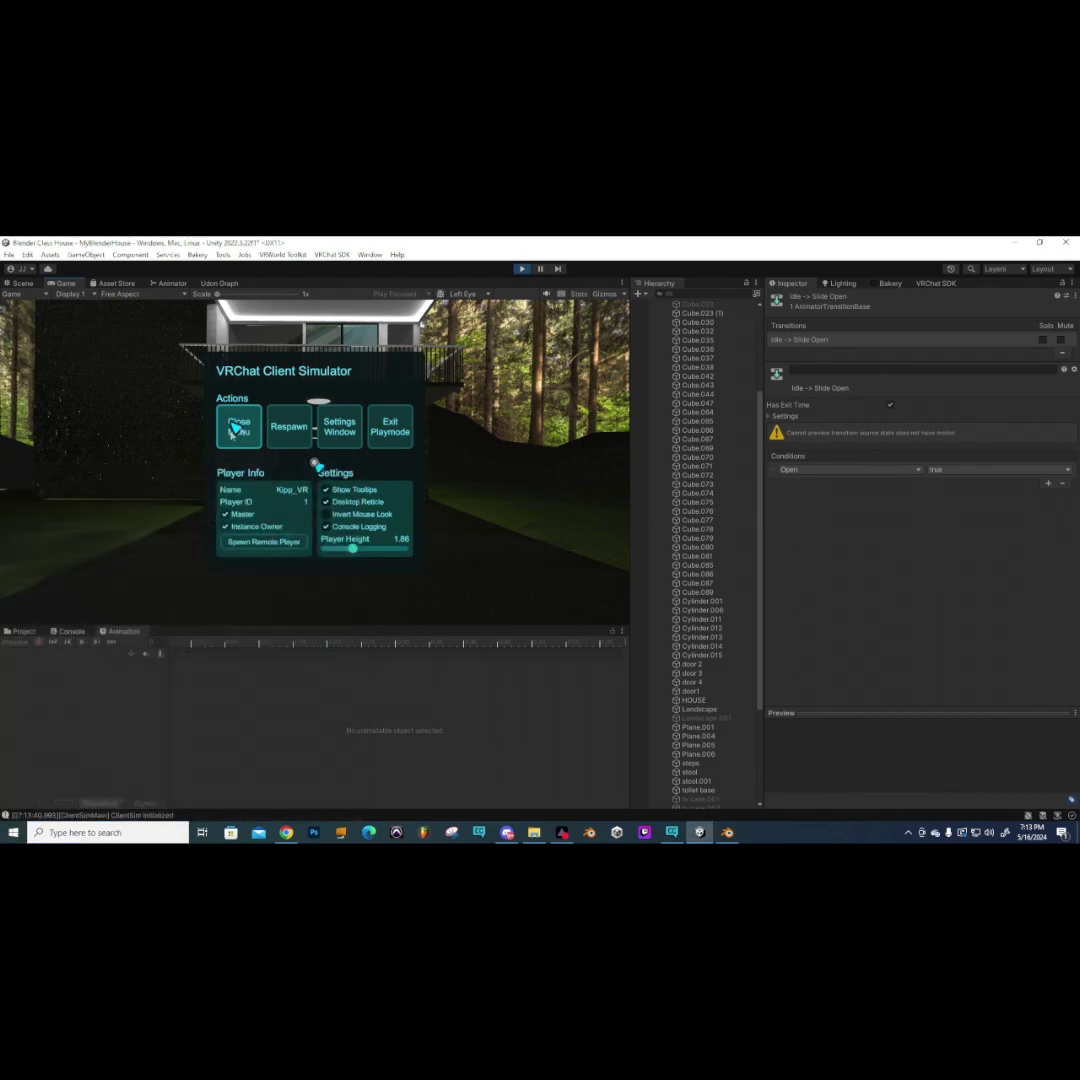
key("super")
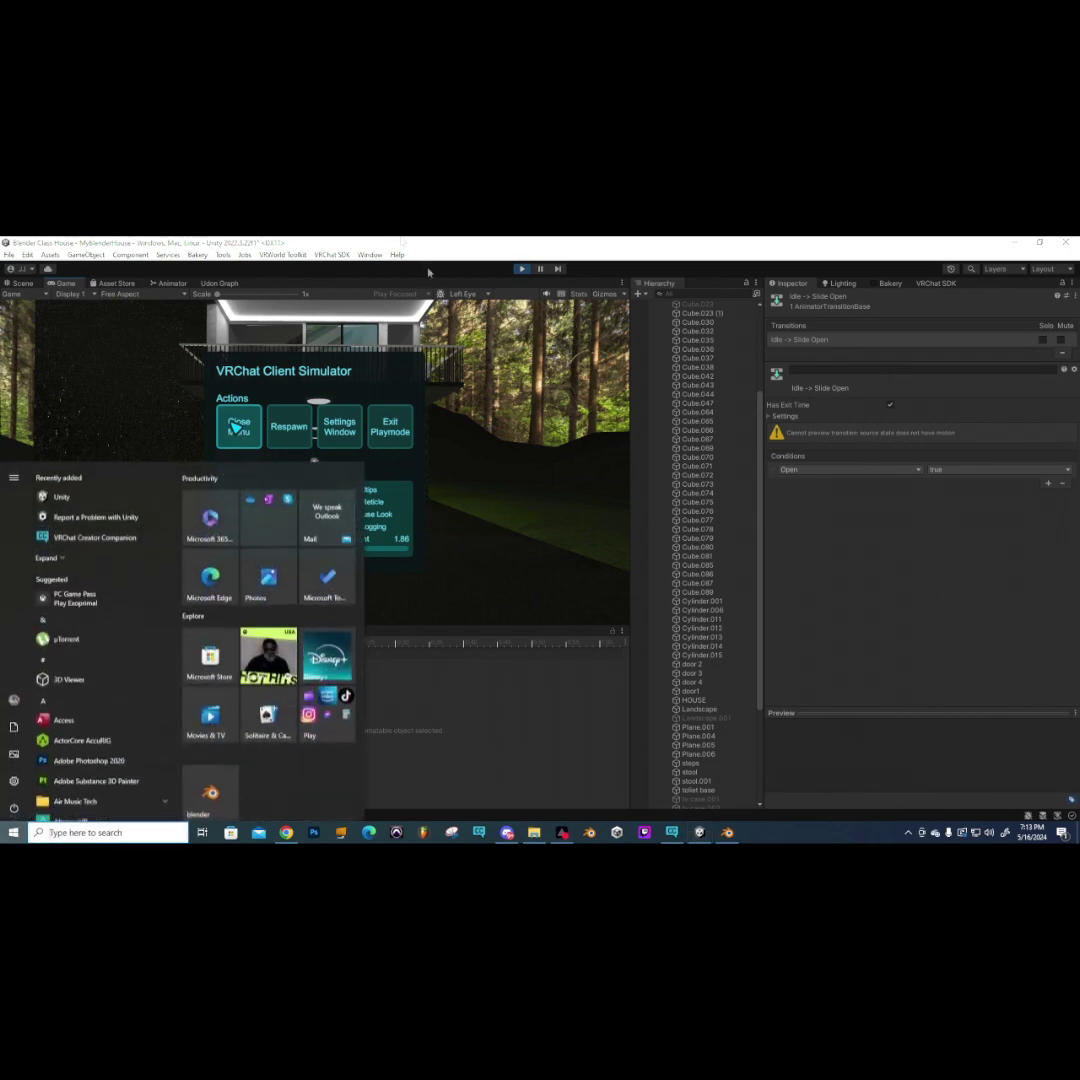
key("Escape")
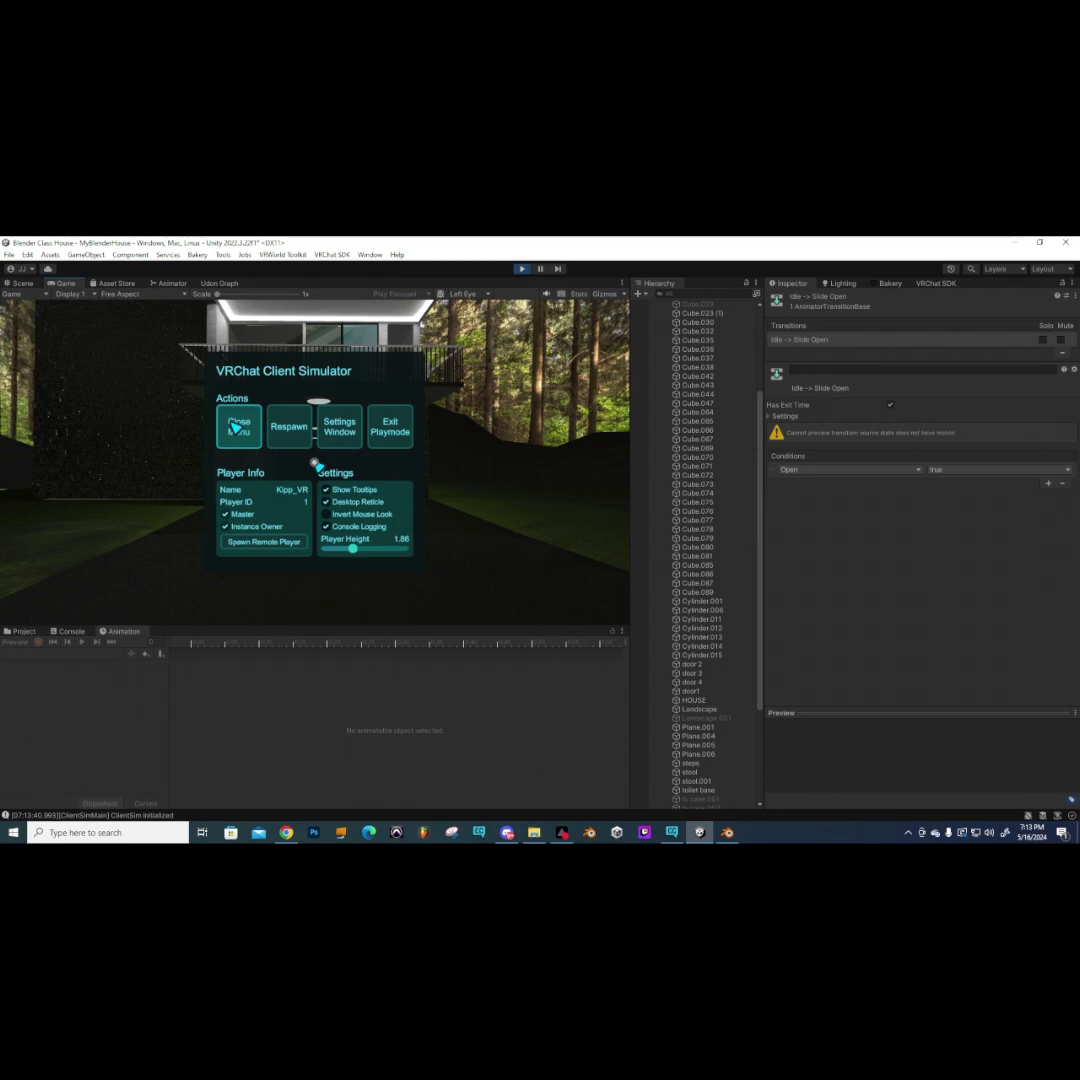
left_click(236, 428)
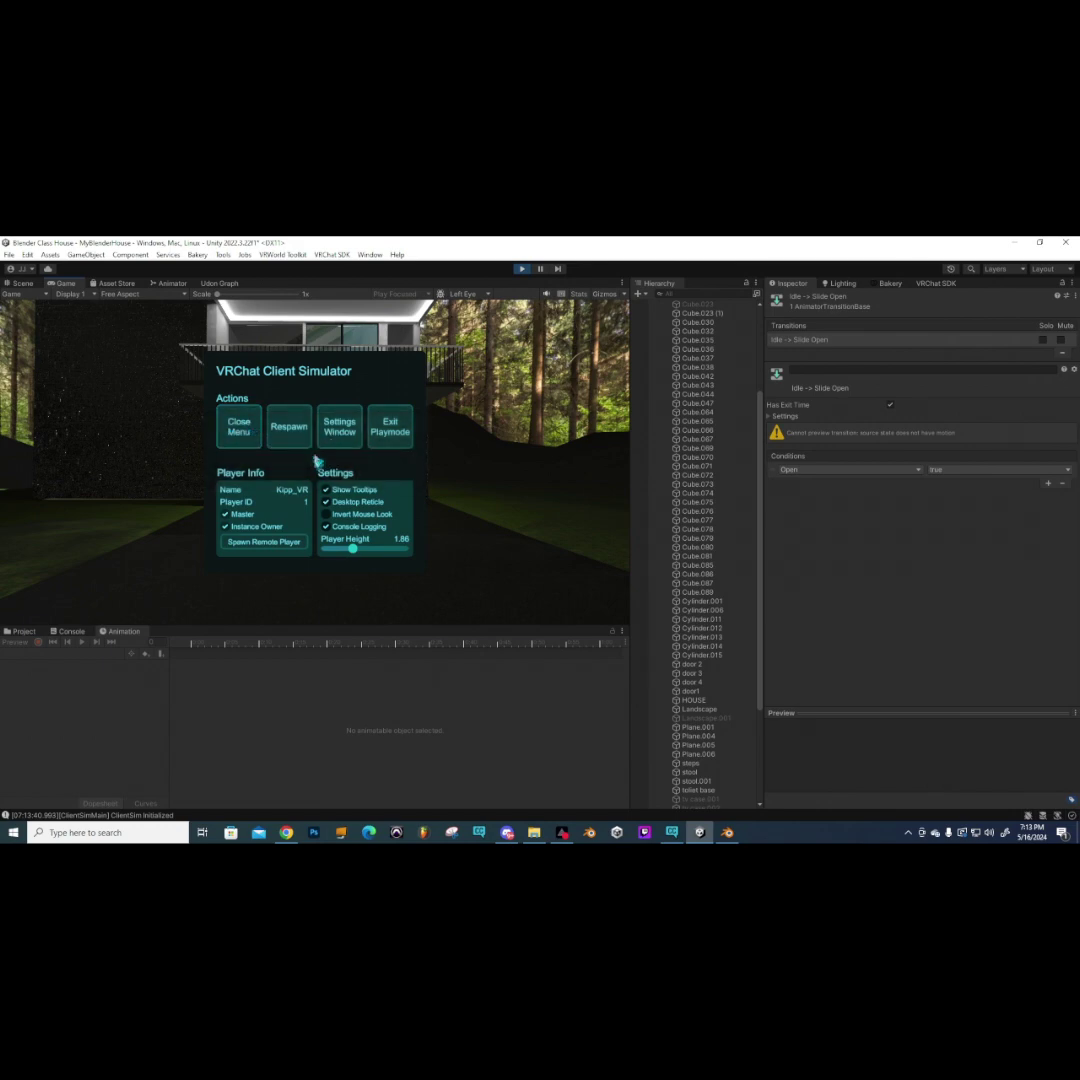
left_click(520, 270)
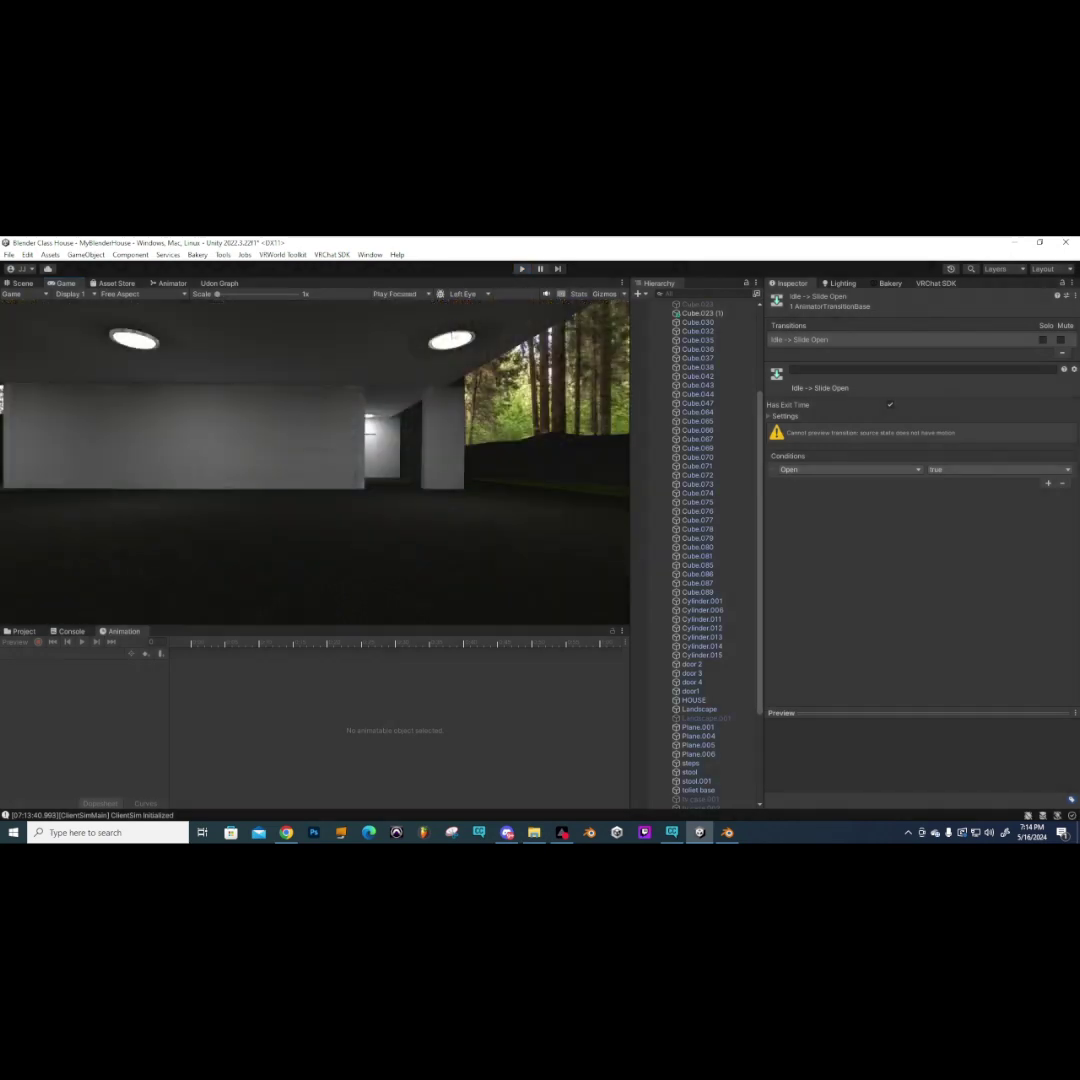
left_click(22, 284)
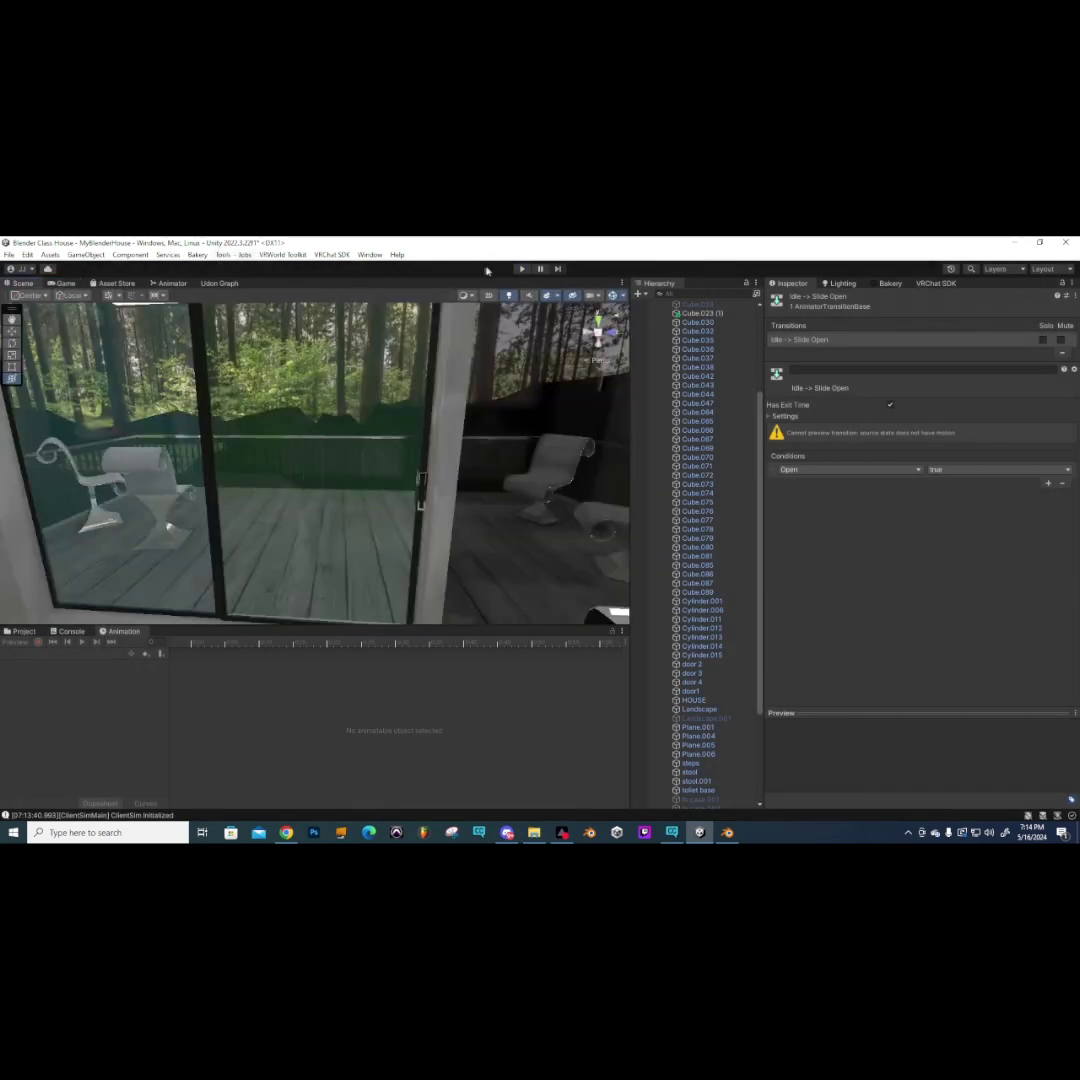
- Restart play mode and walk through the corridor and house up to the sliding glass door
left_click(522, 269)
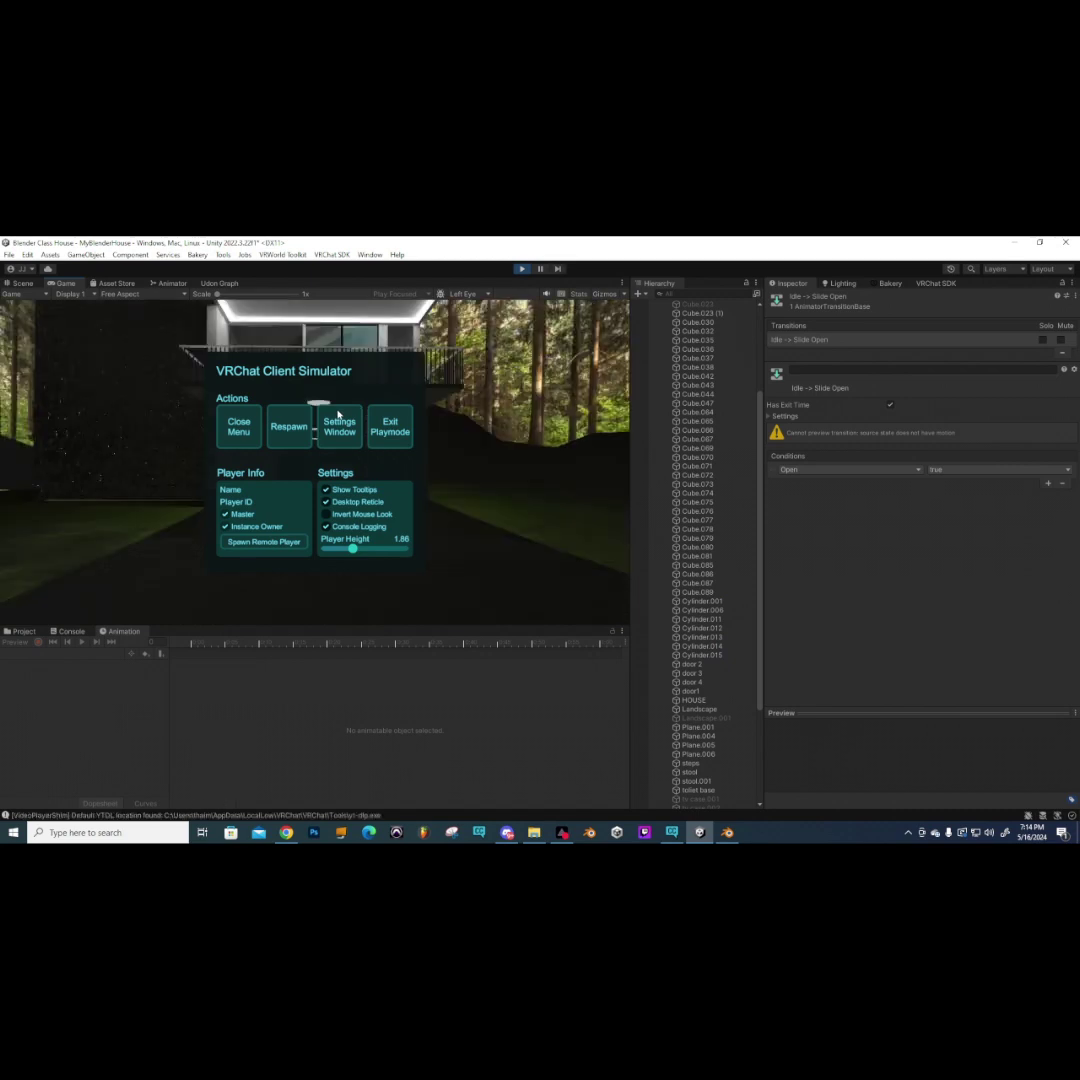
left_click(240, 425)
key("w")
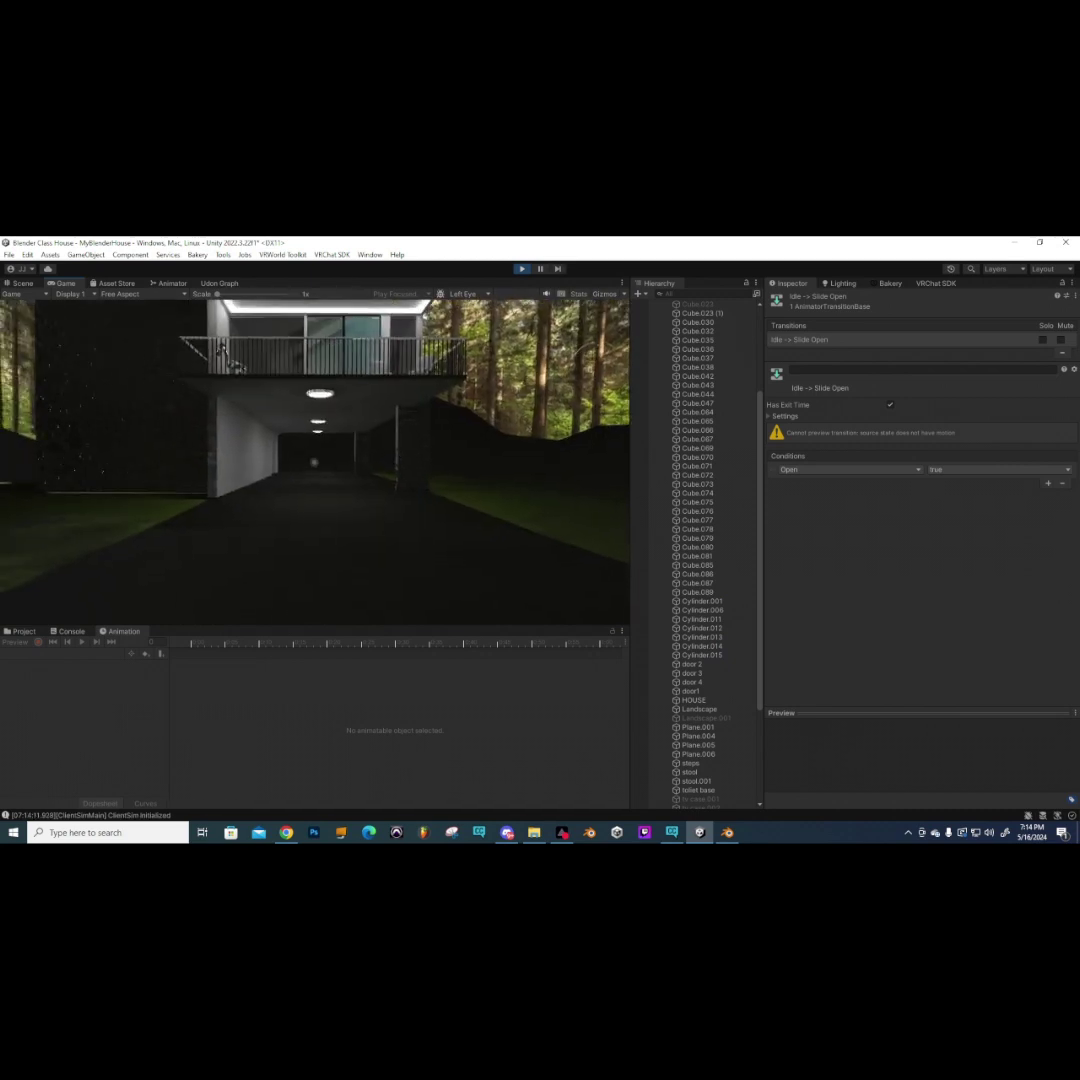
key("w")
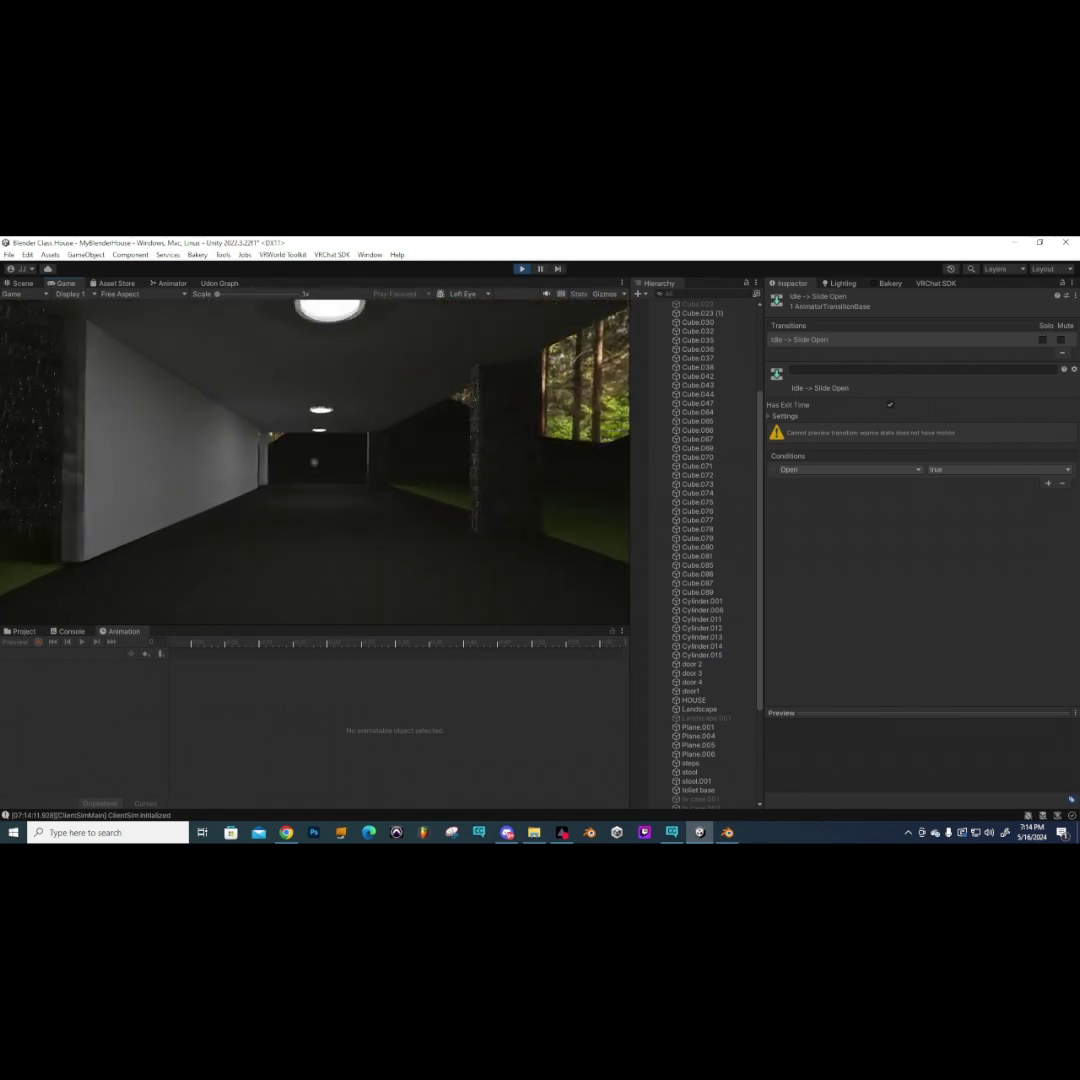
key("w")
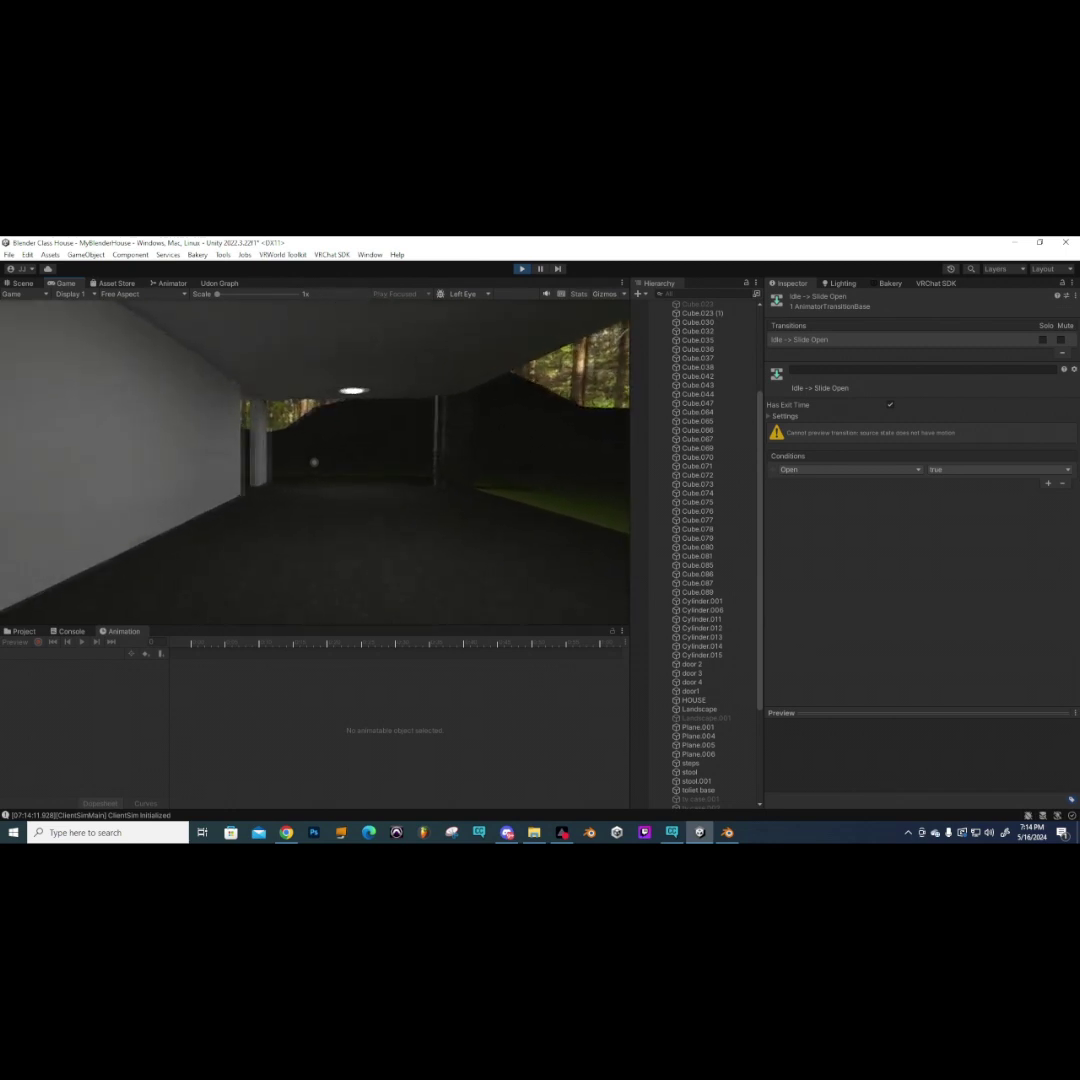
key("w")
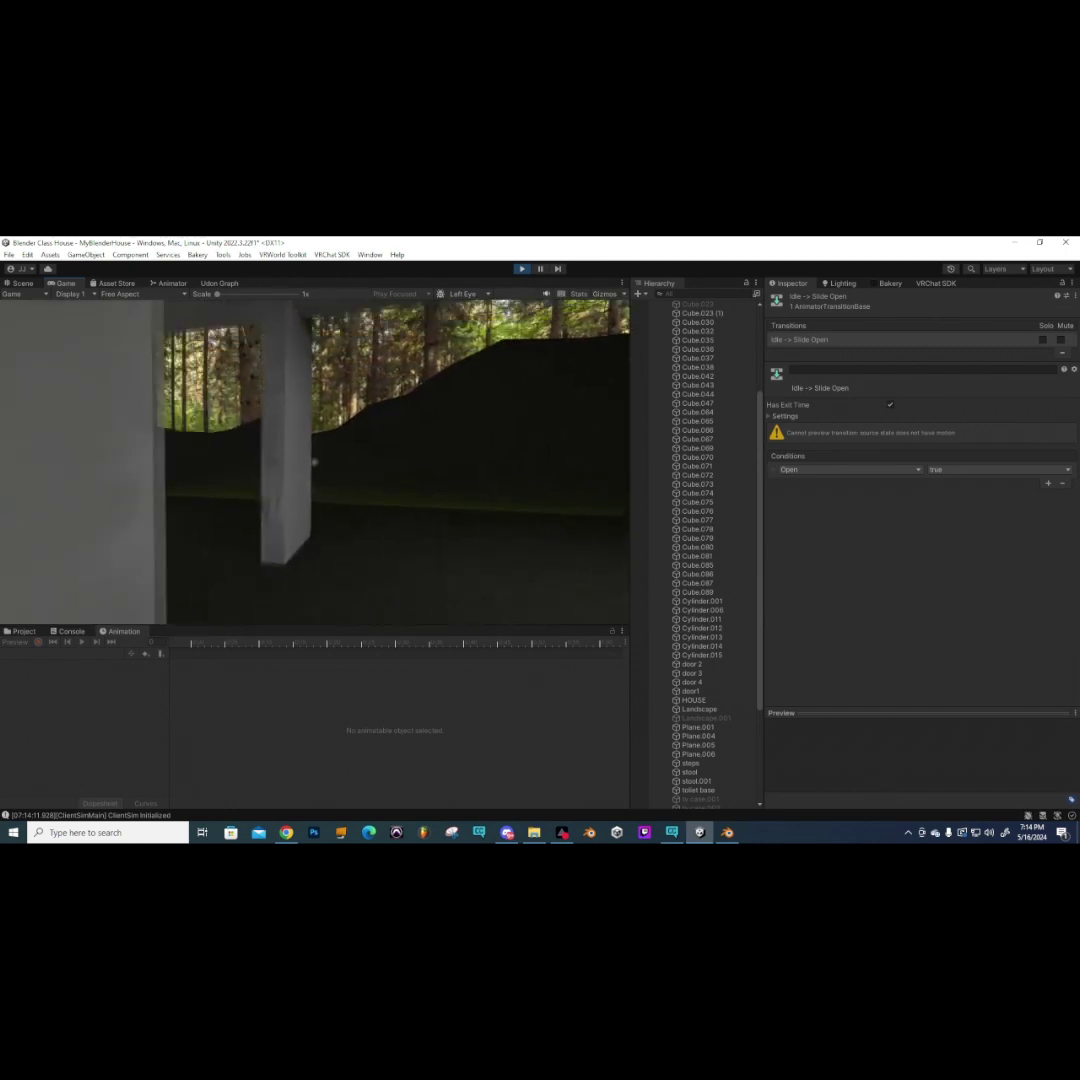
key("w")
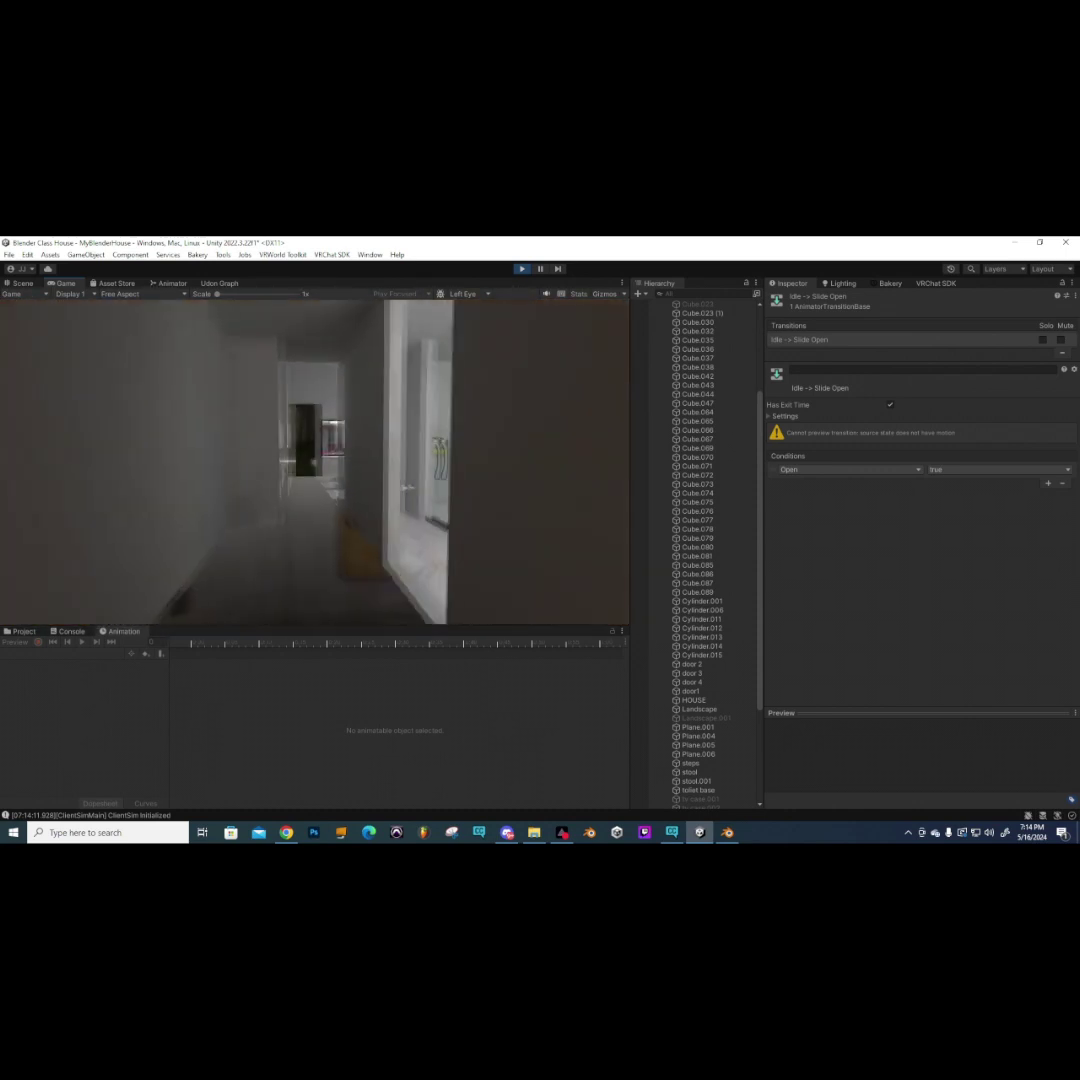
key("w")
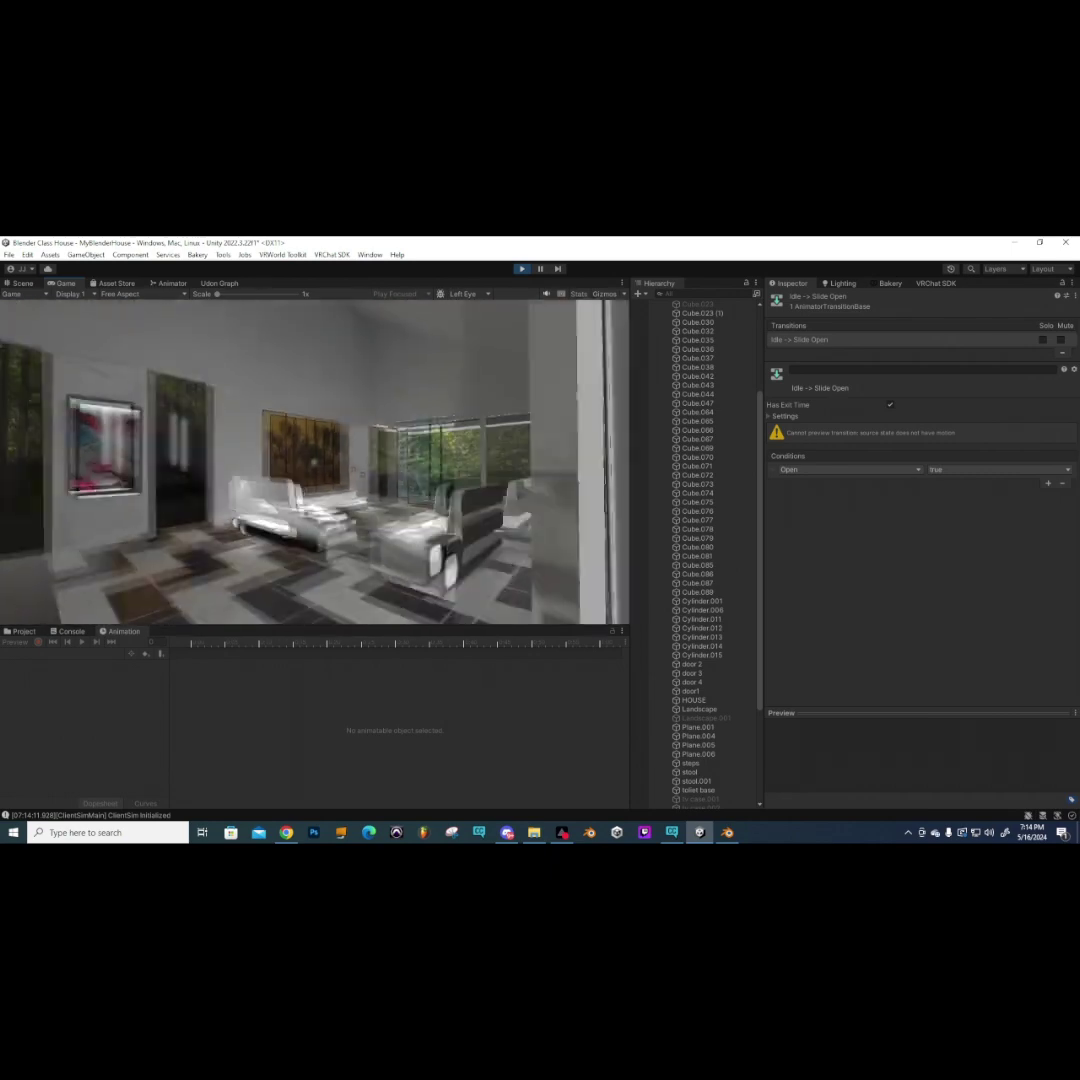
key("w")
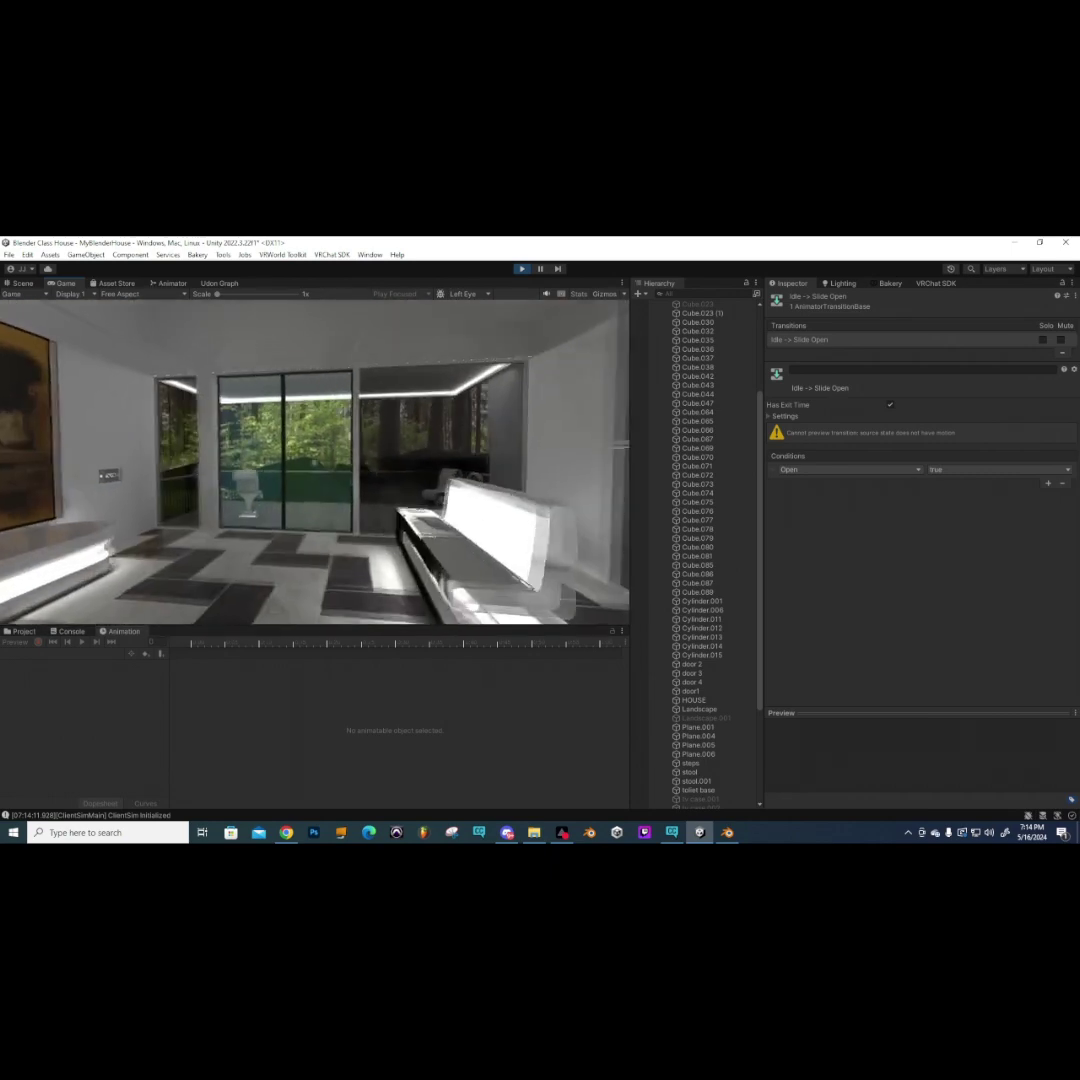
- Slide the glass door open, closed and open again, then exit play mode and show the Animator graph
left_click(314, 462)
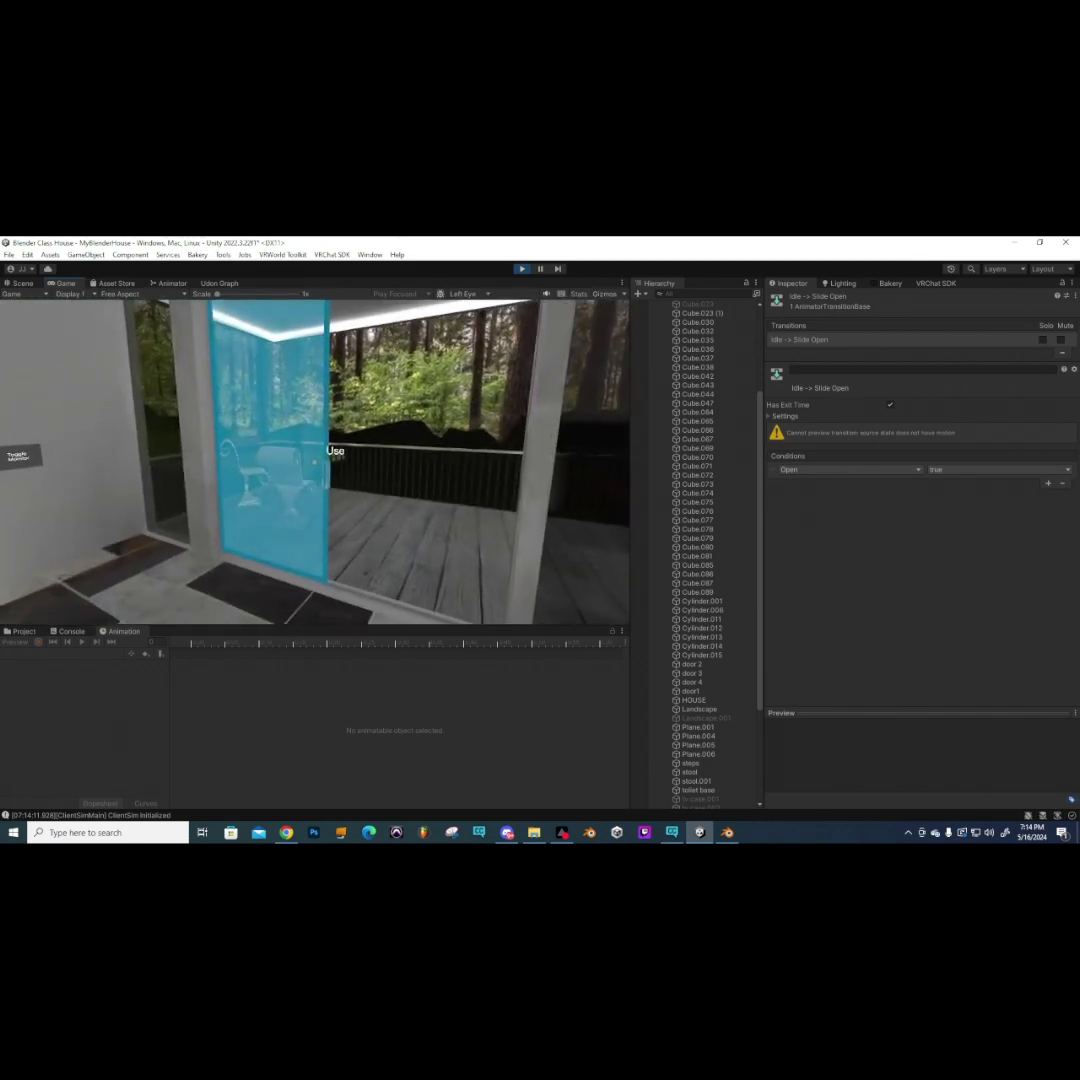
left_click(314, 462)
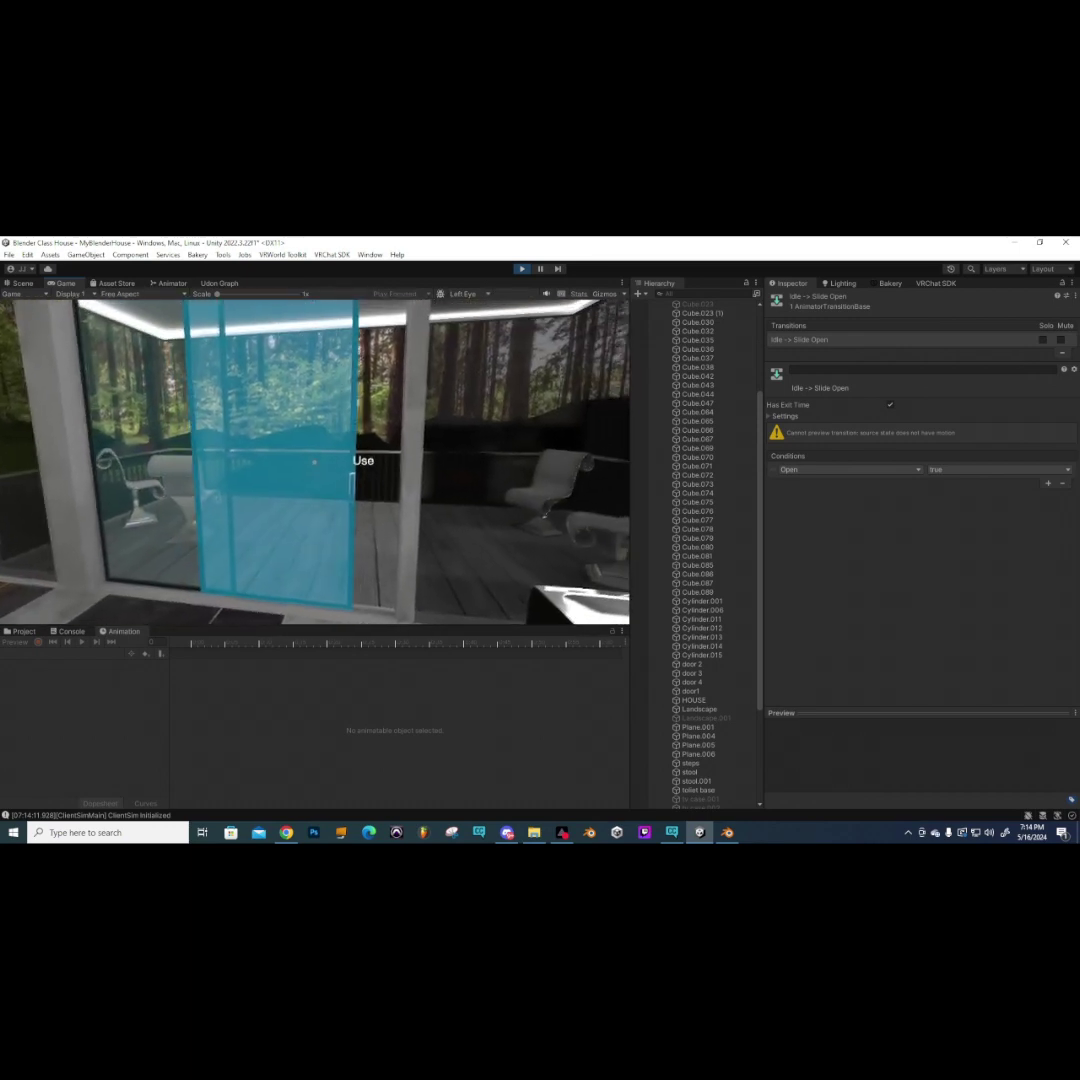
left_click(314, 462)
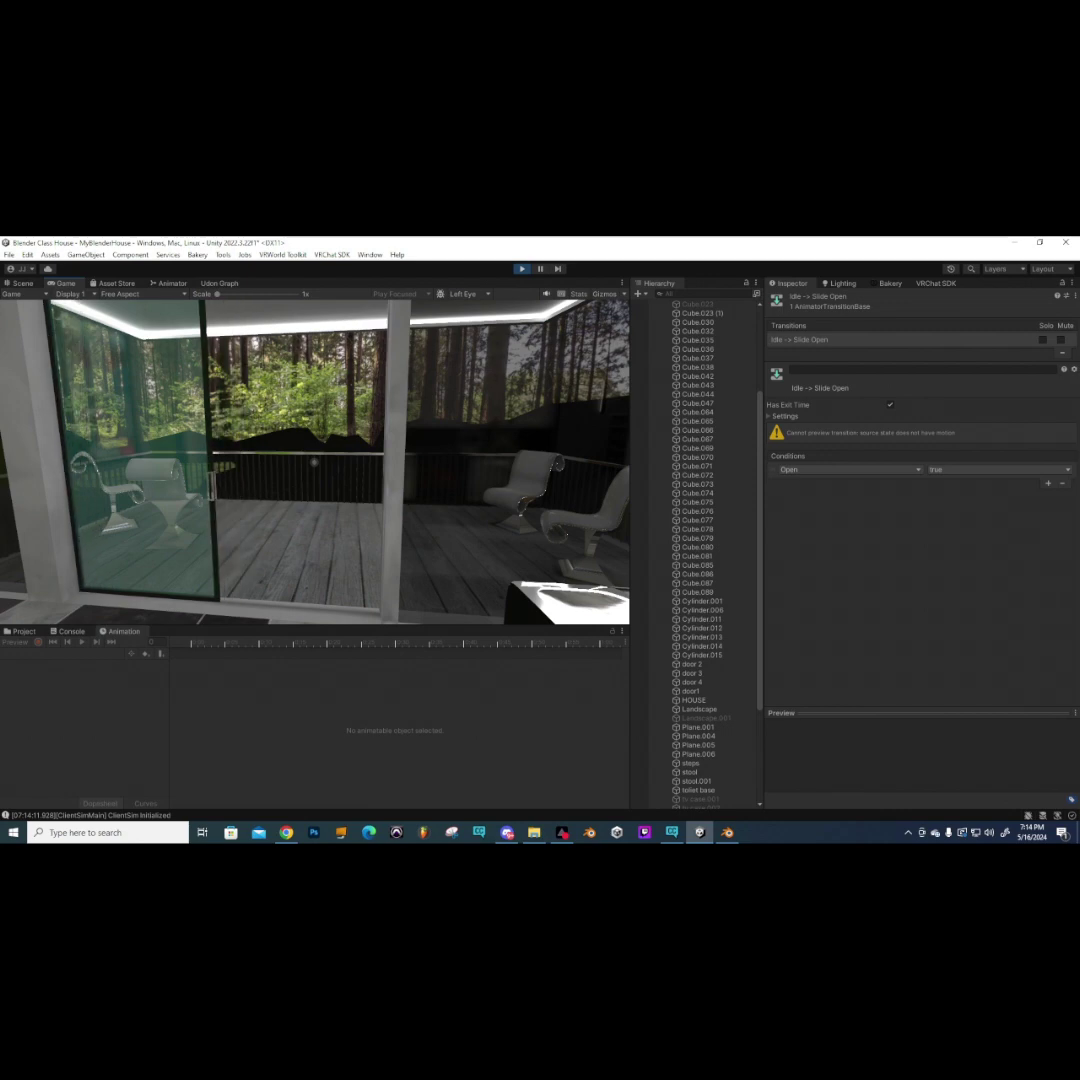
key("Escape")
left_click(383, 440)
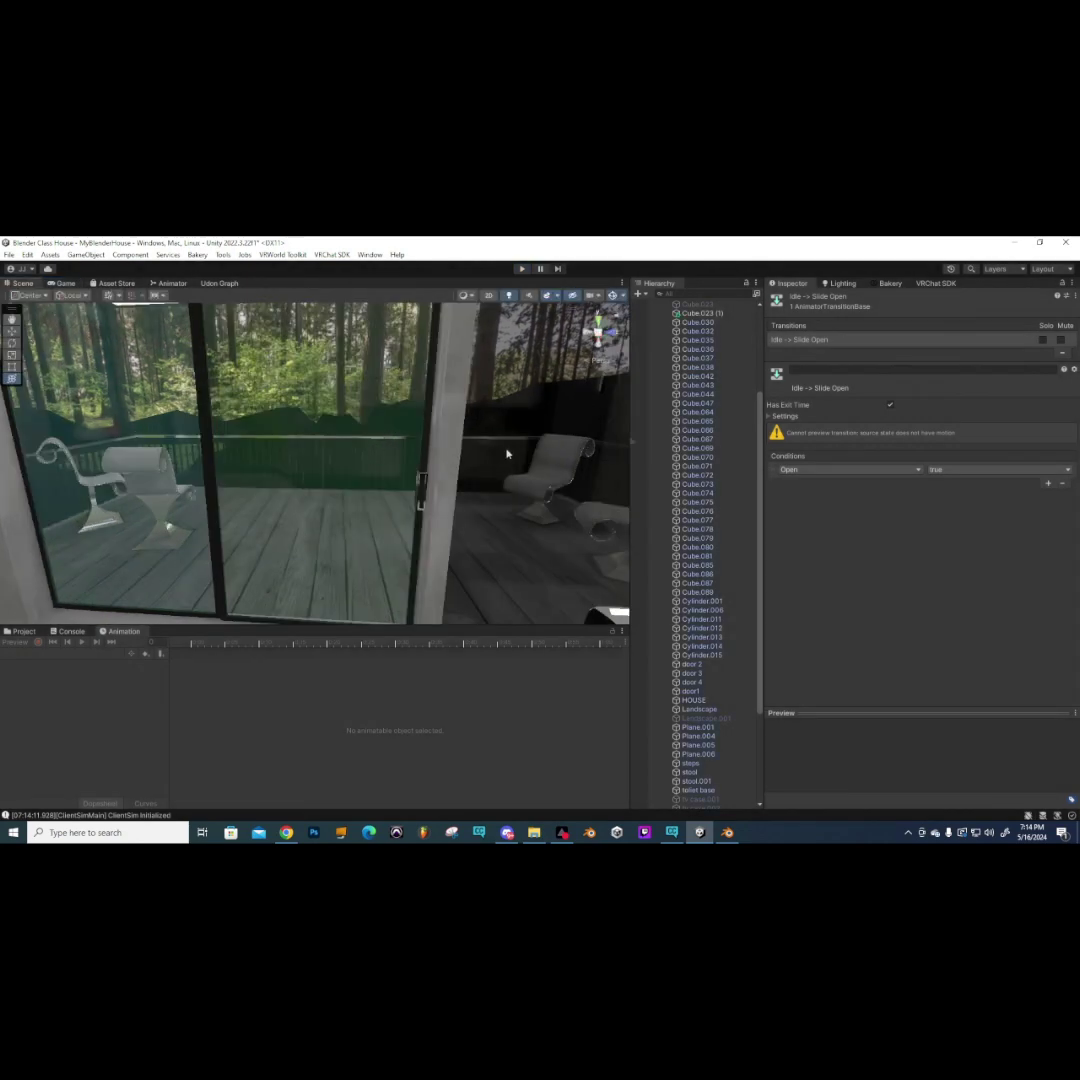
left_click(171, 284)
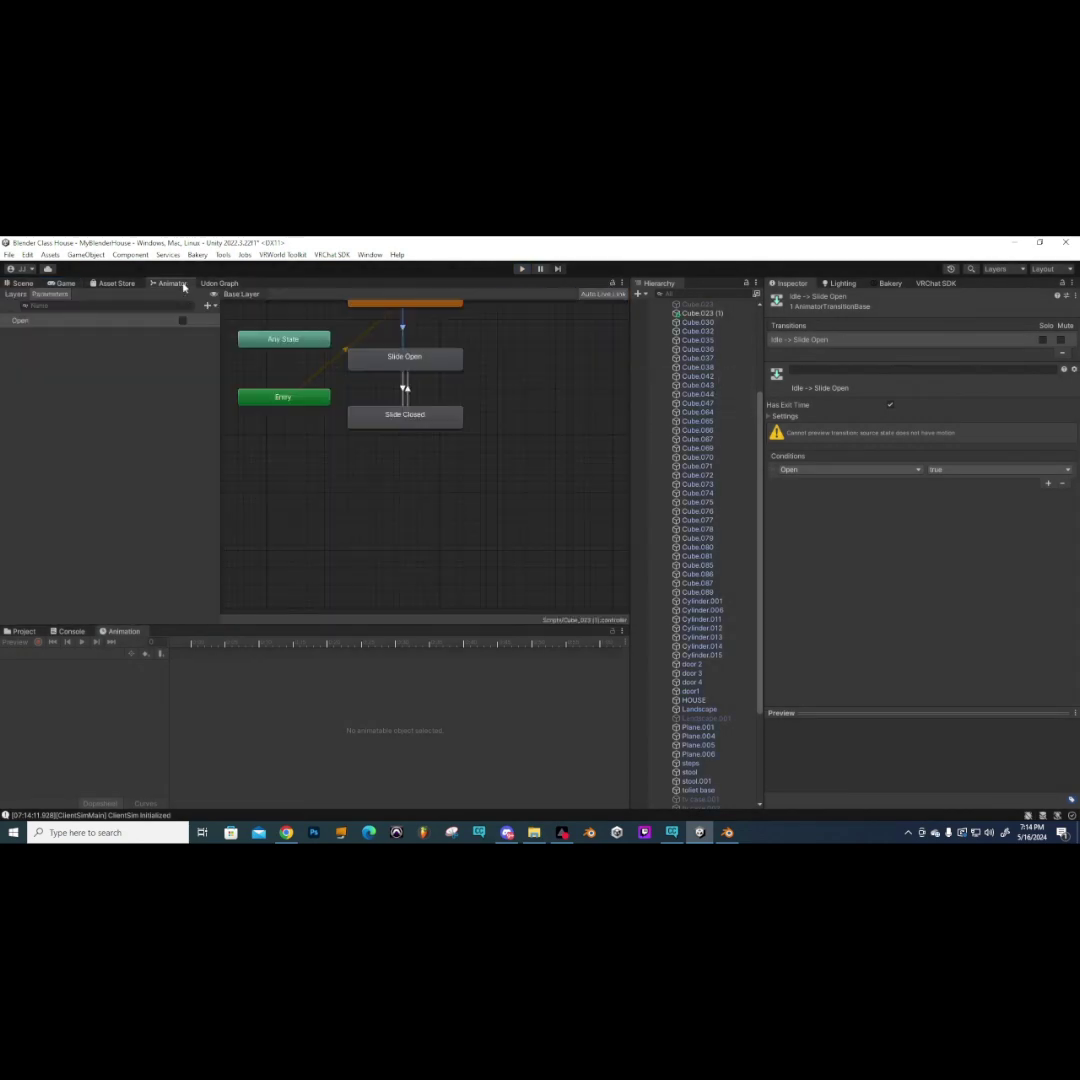
- Delete the Idle state, check the Slide Open→Slide Closed transition, and start play mode
scroll(377, 393, "down", 2)
middle_click_drag(374, 386, 333, 485)
scroll(346, 448, "up", 1)
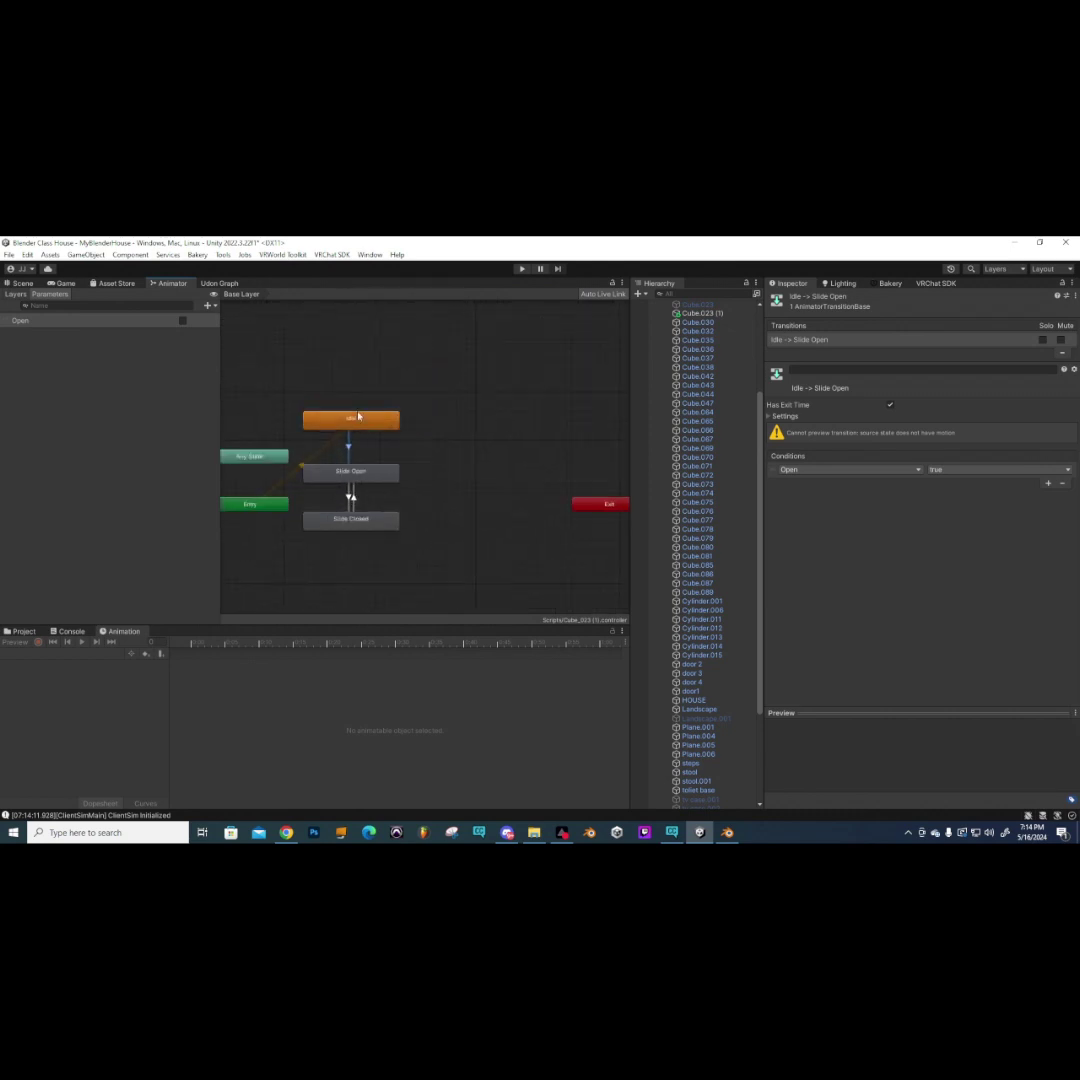
left_click(361, 417)
key("Delete")
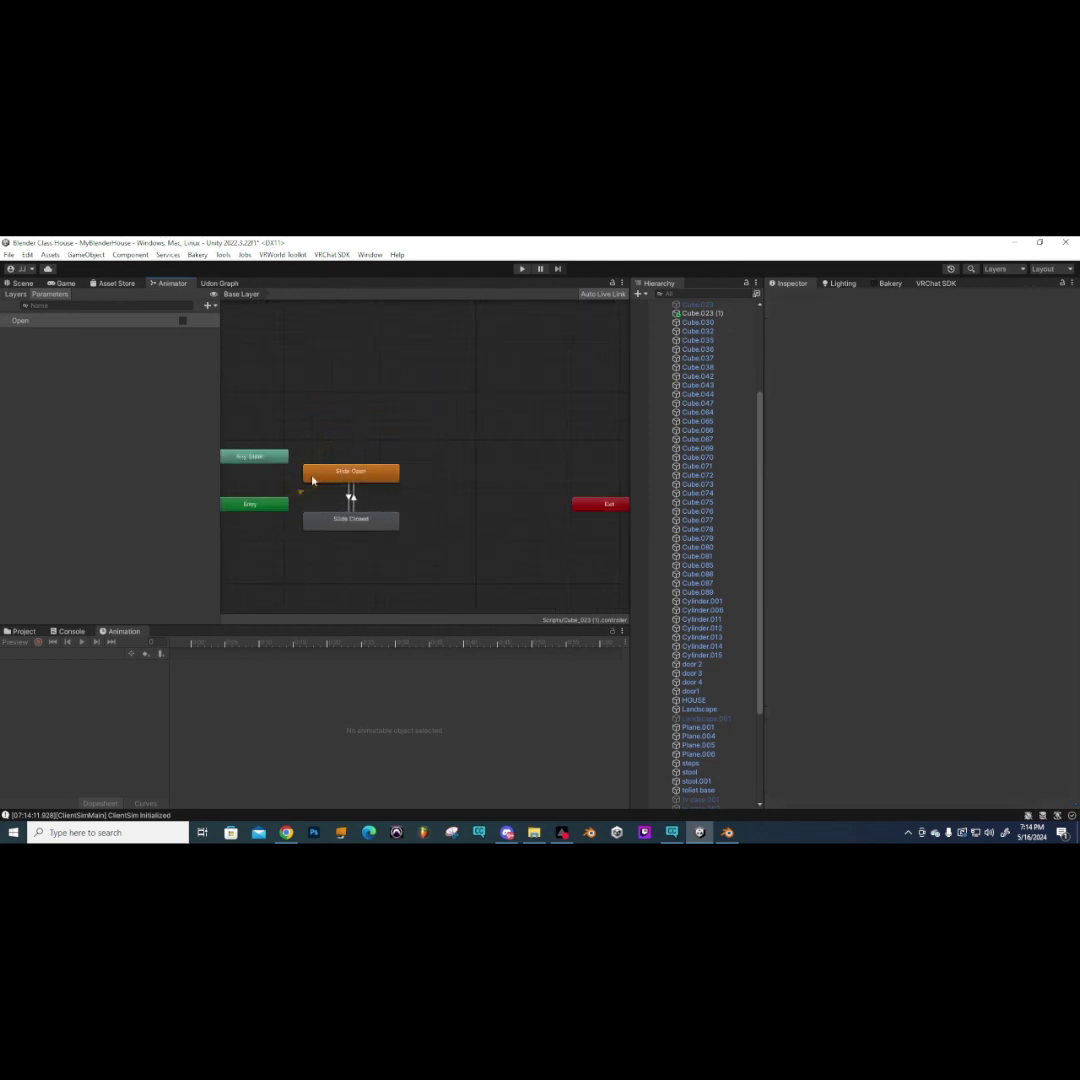
left_click(348, 498)
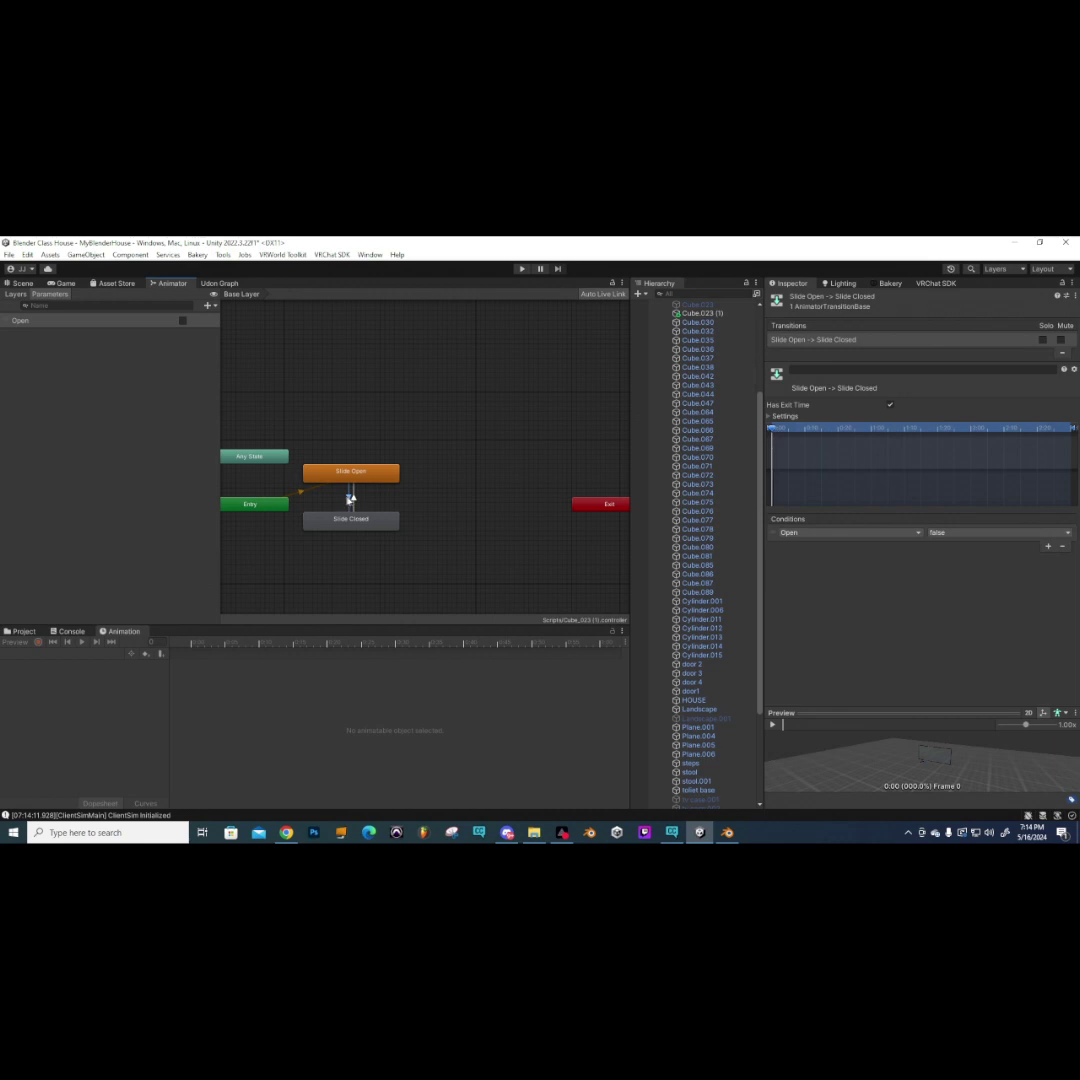
left_click(520, 269)
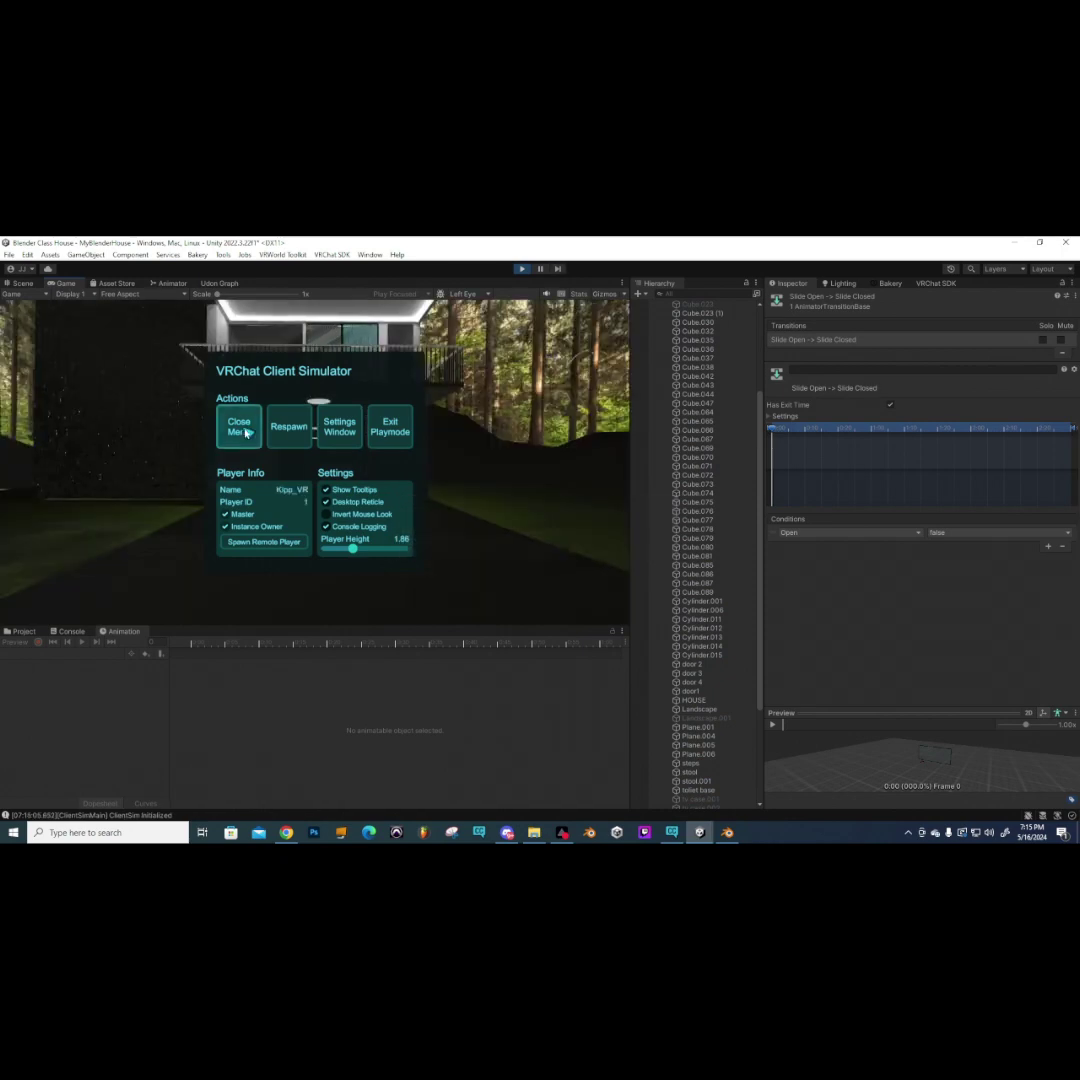
- Walk through the corridor, up the staircase and across the living room to the glass door
left_click(242, 428)
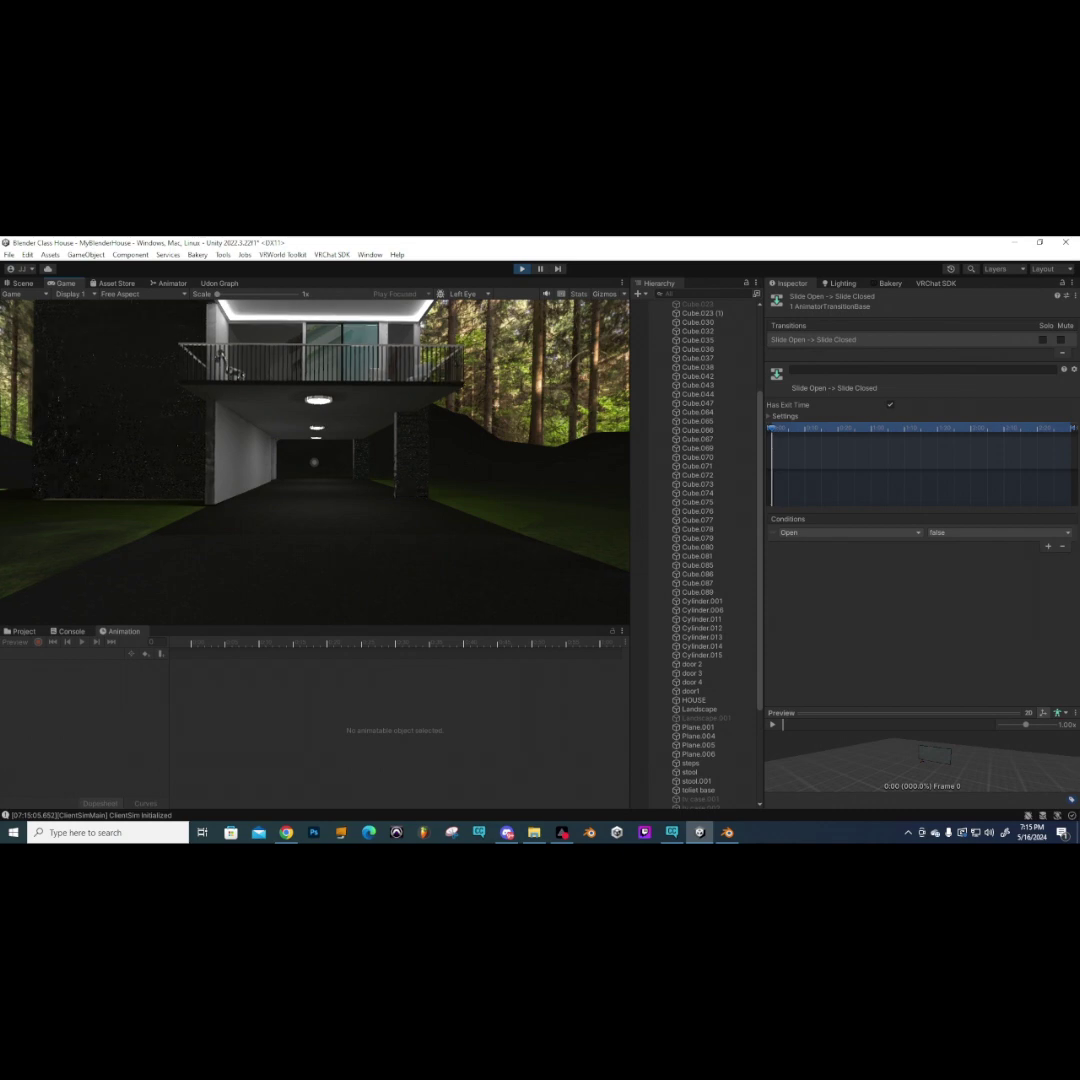
key("w")
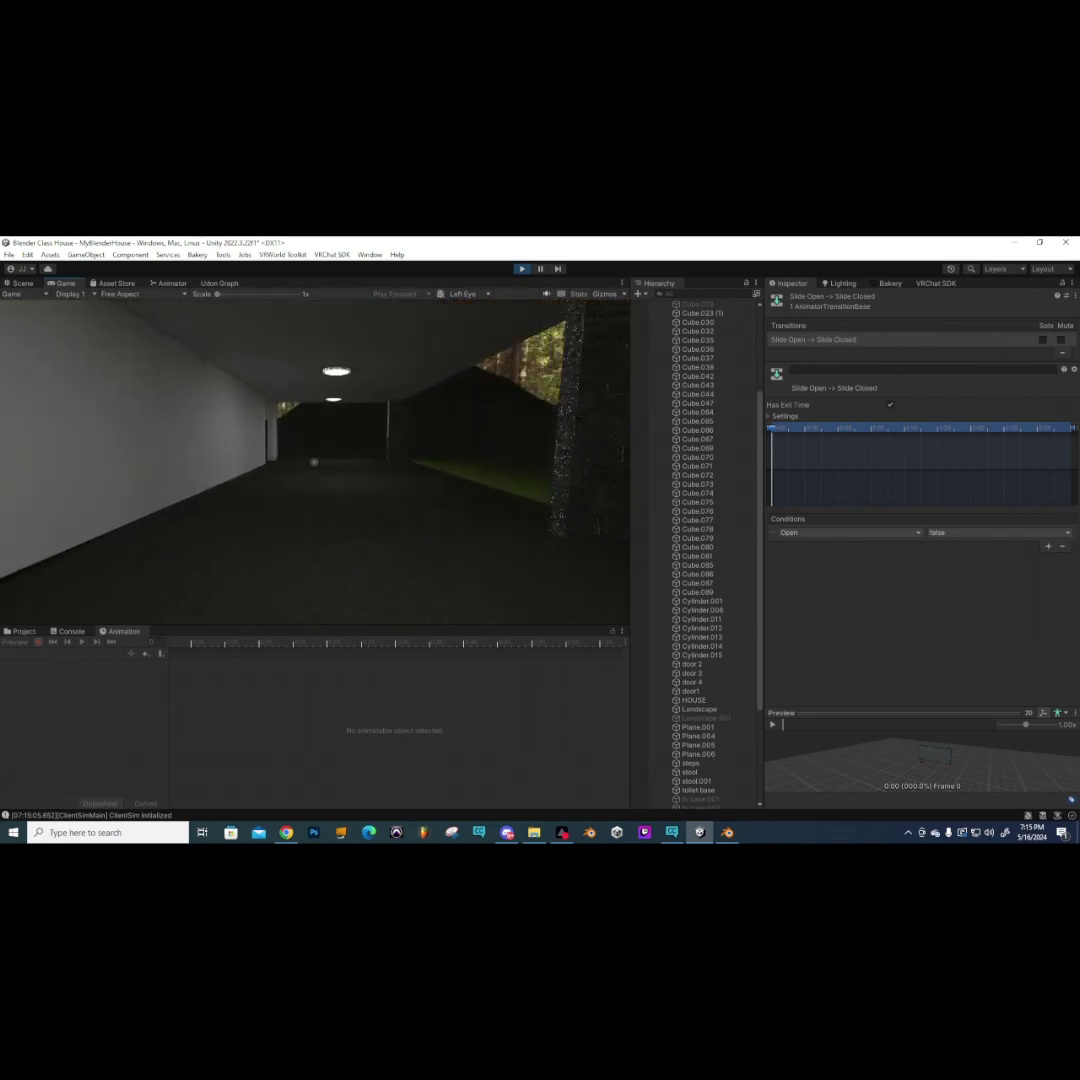
key("w")
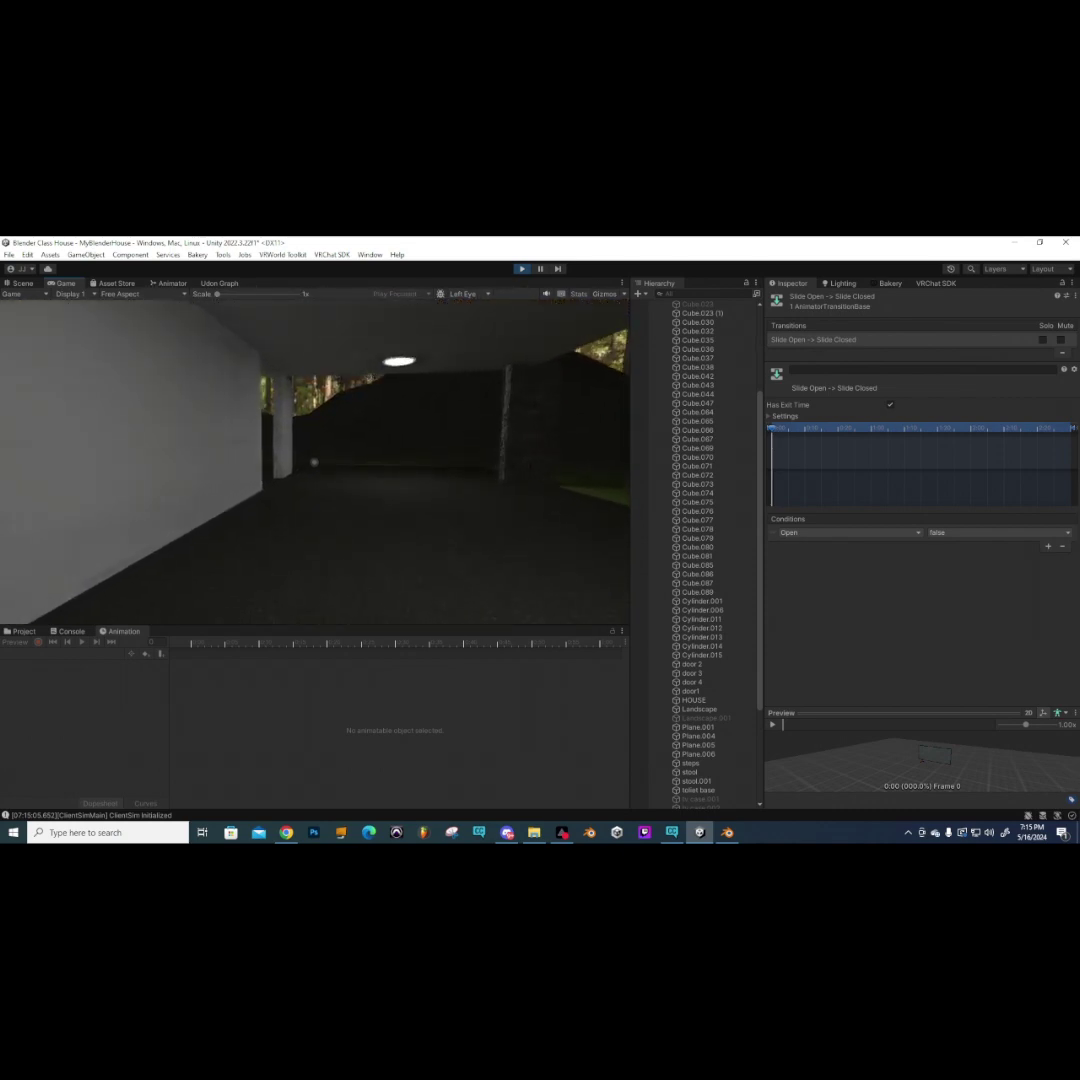
key("w")
key("w")
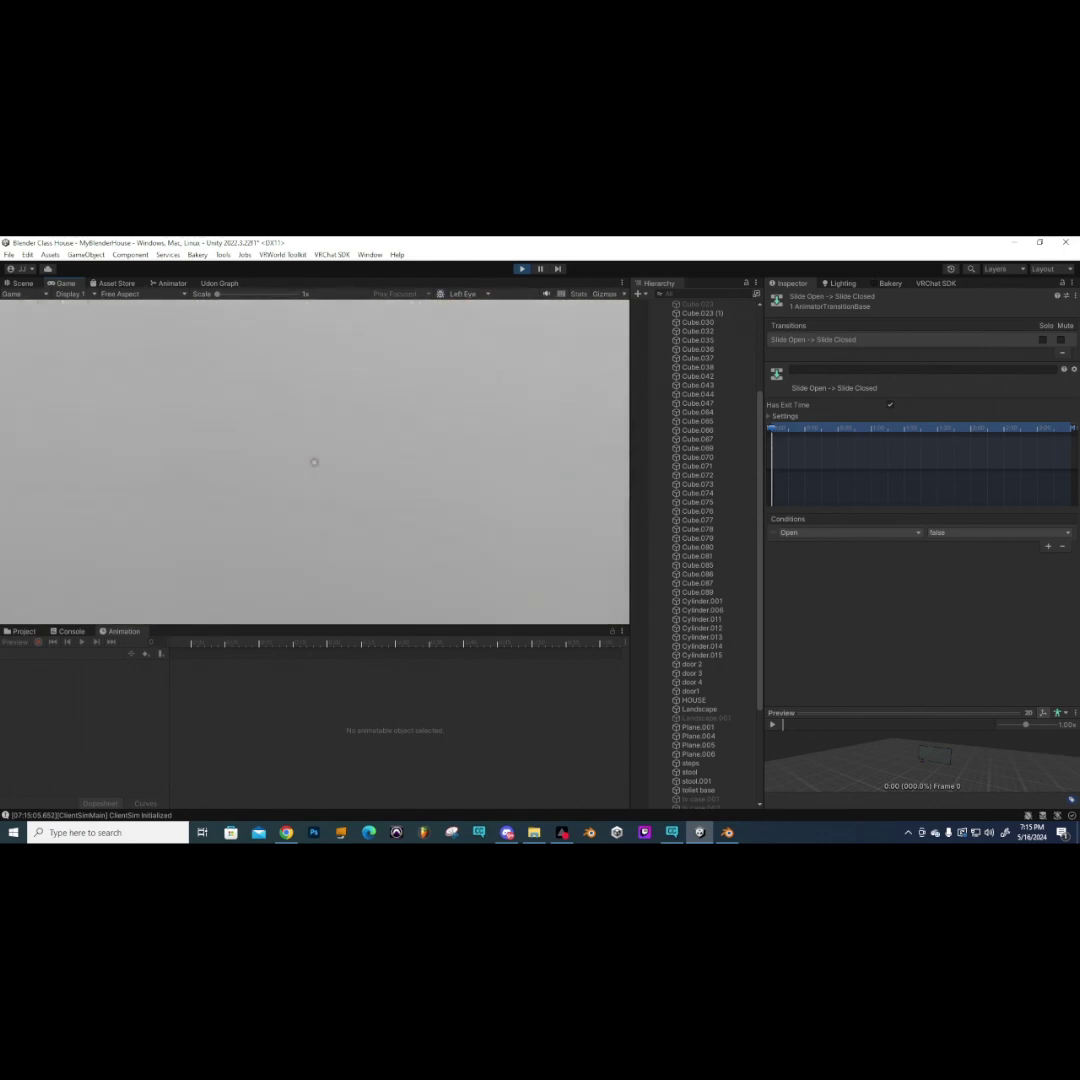
key("w")
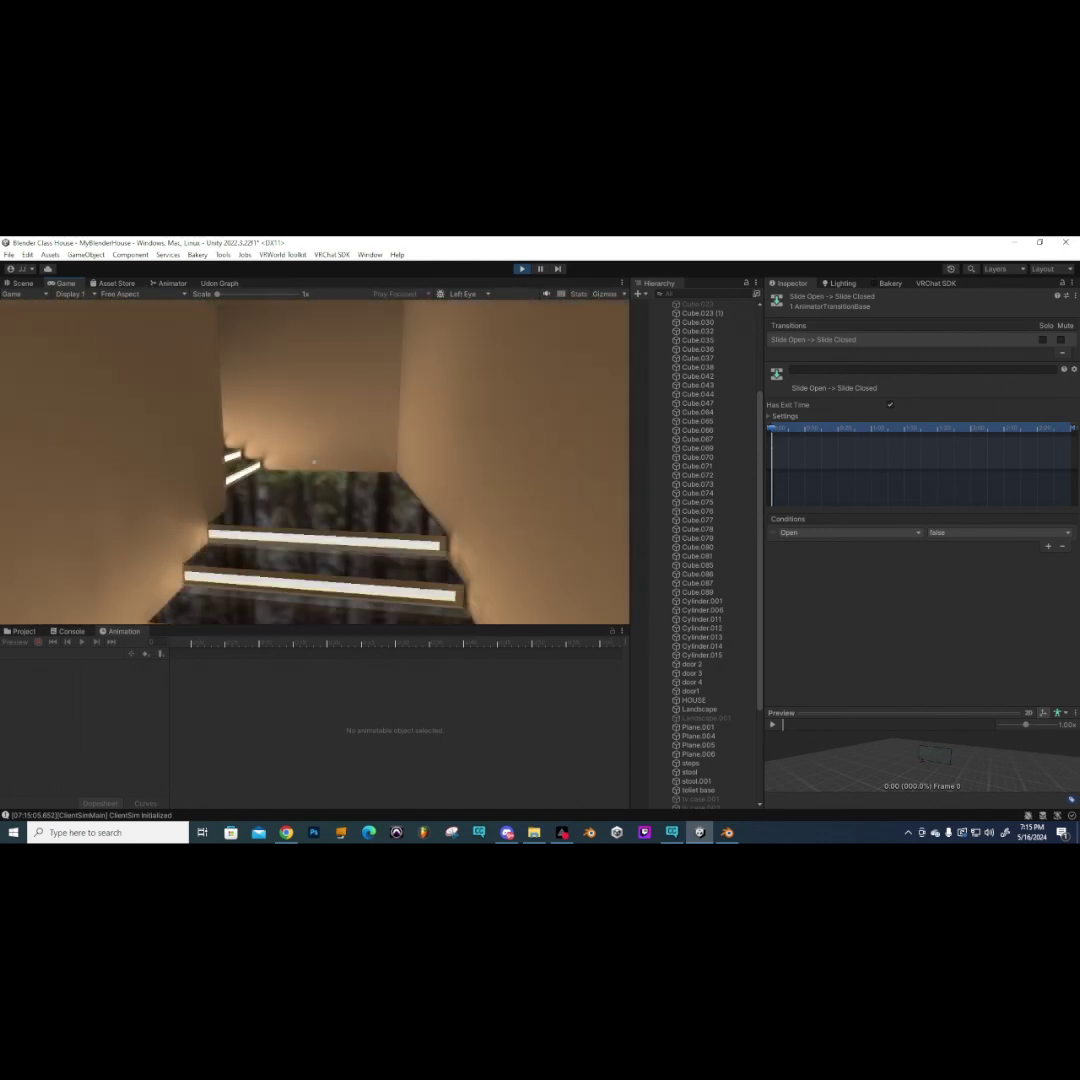
key("w")
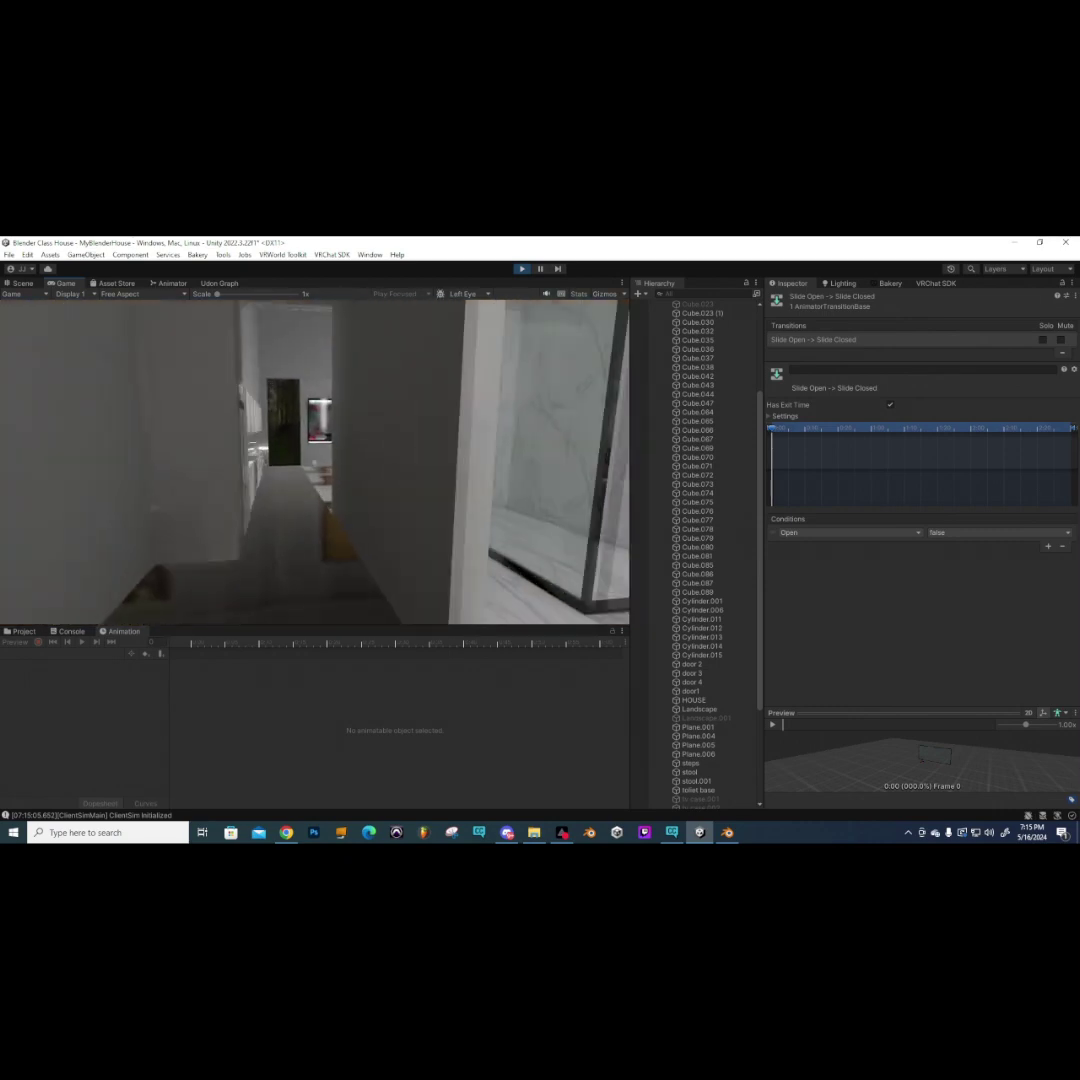
key("w")
key("w")
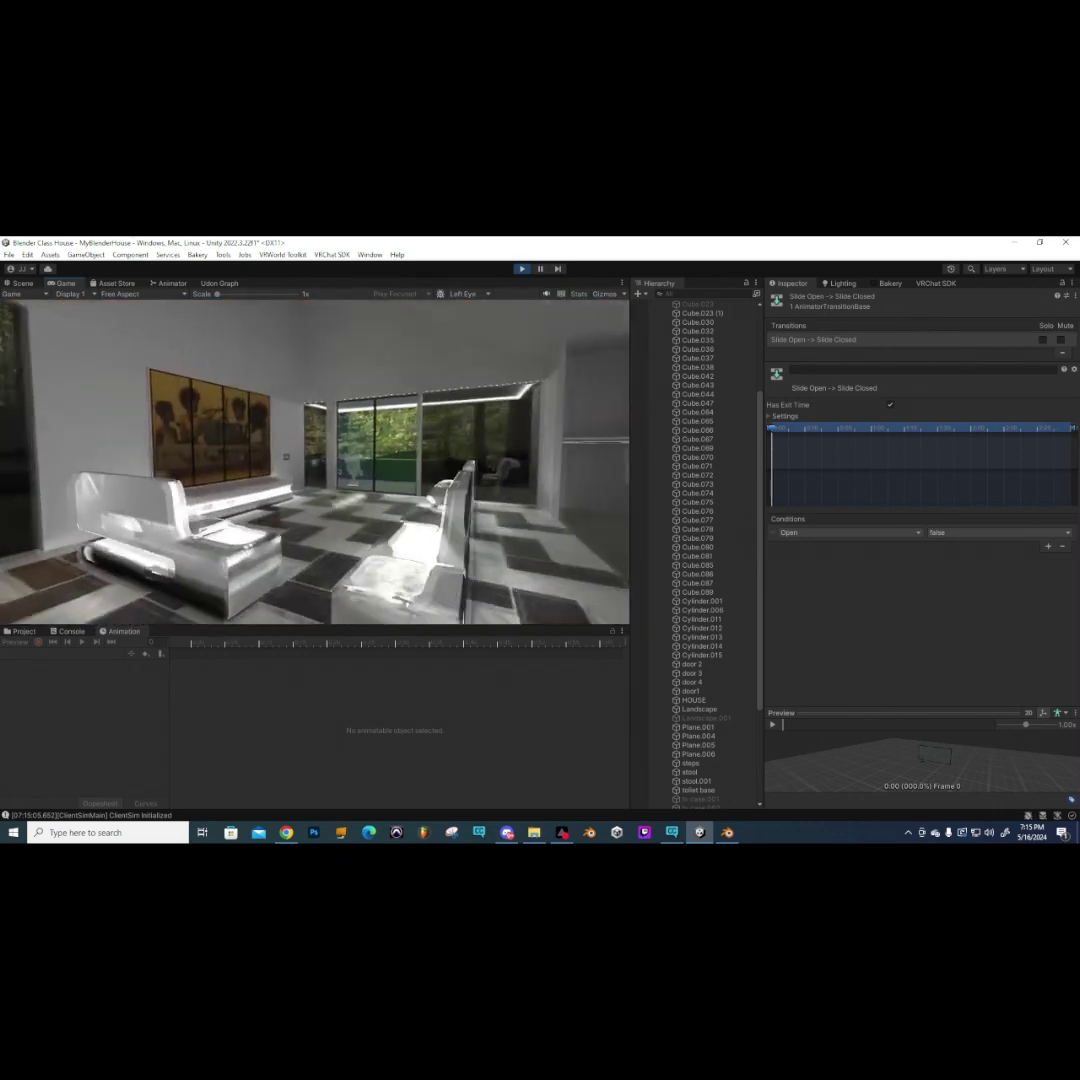
key("w")
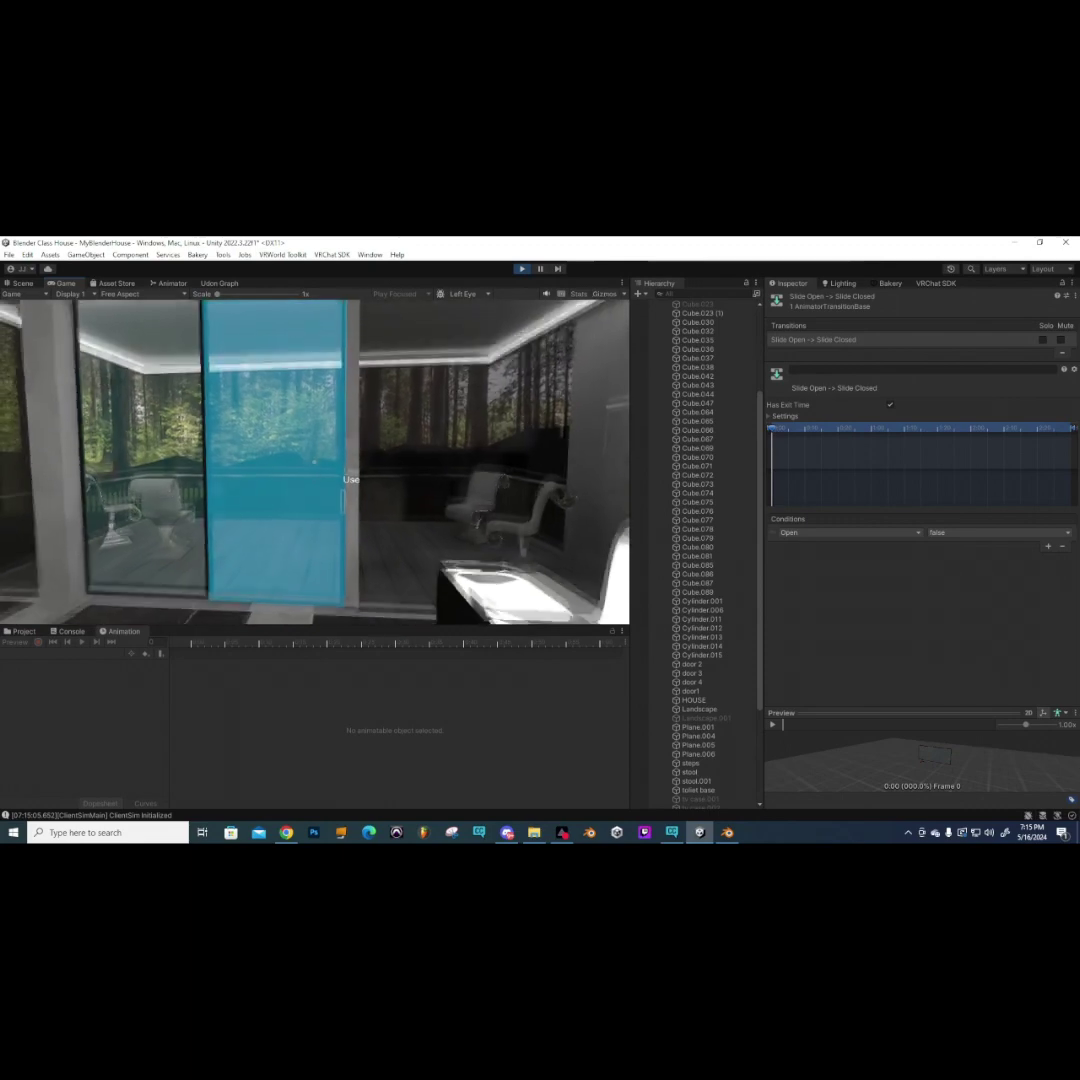
key("w")
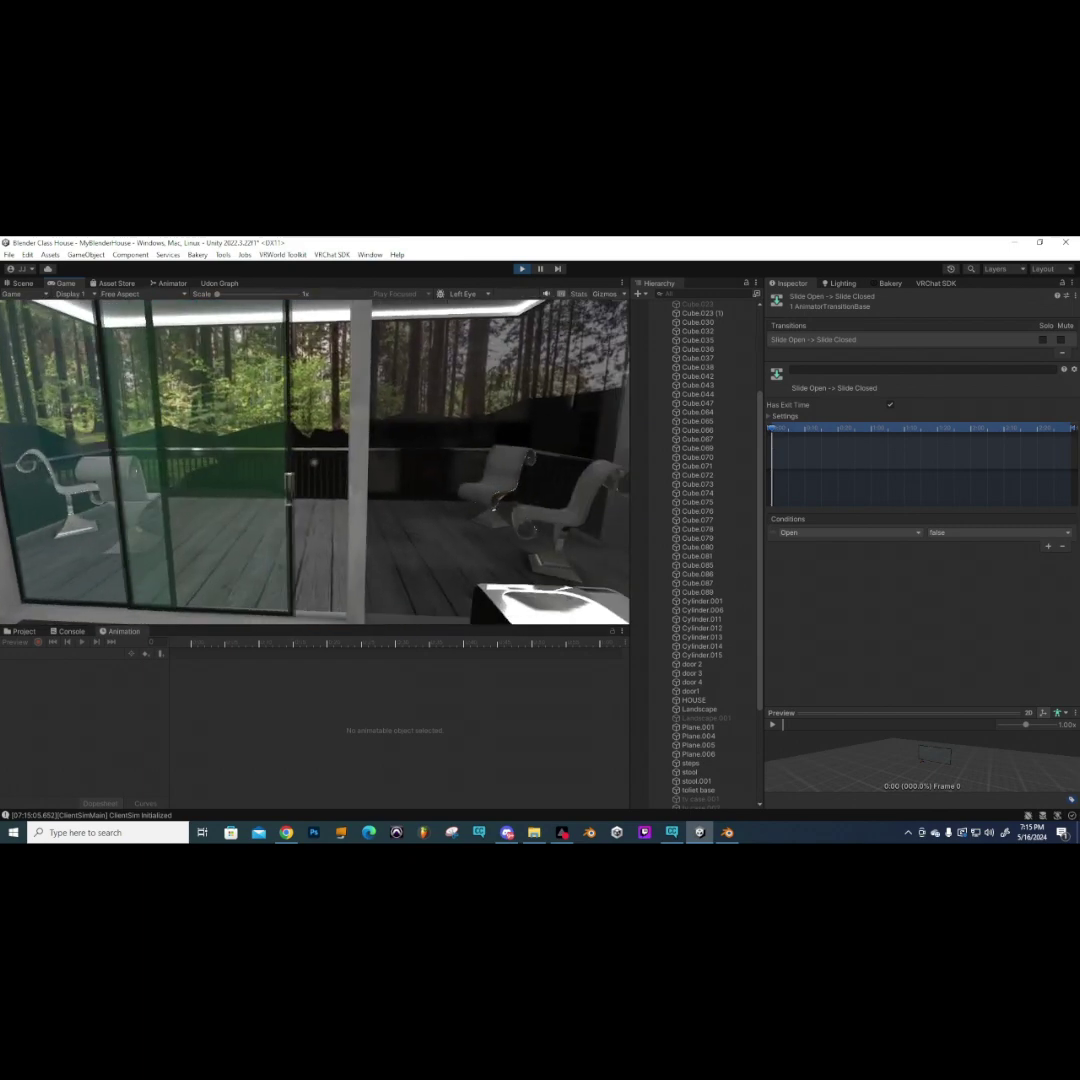
key("w")
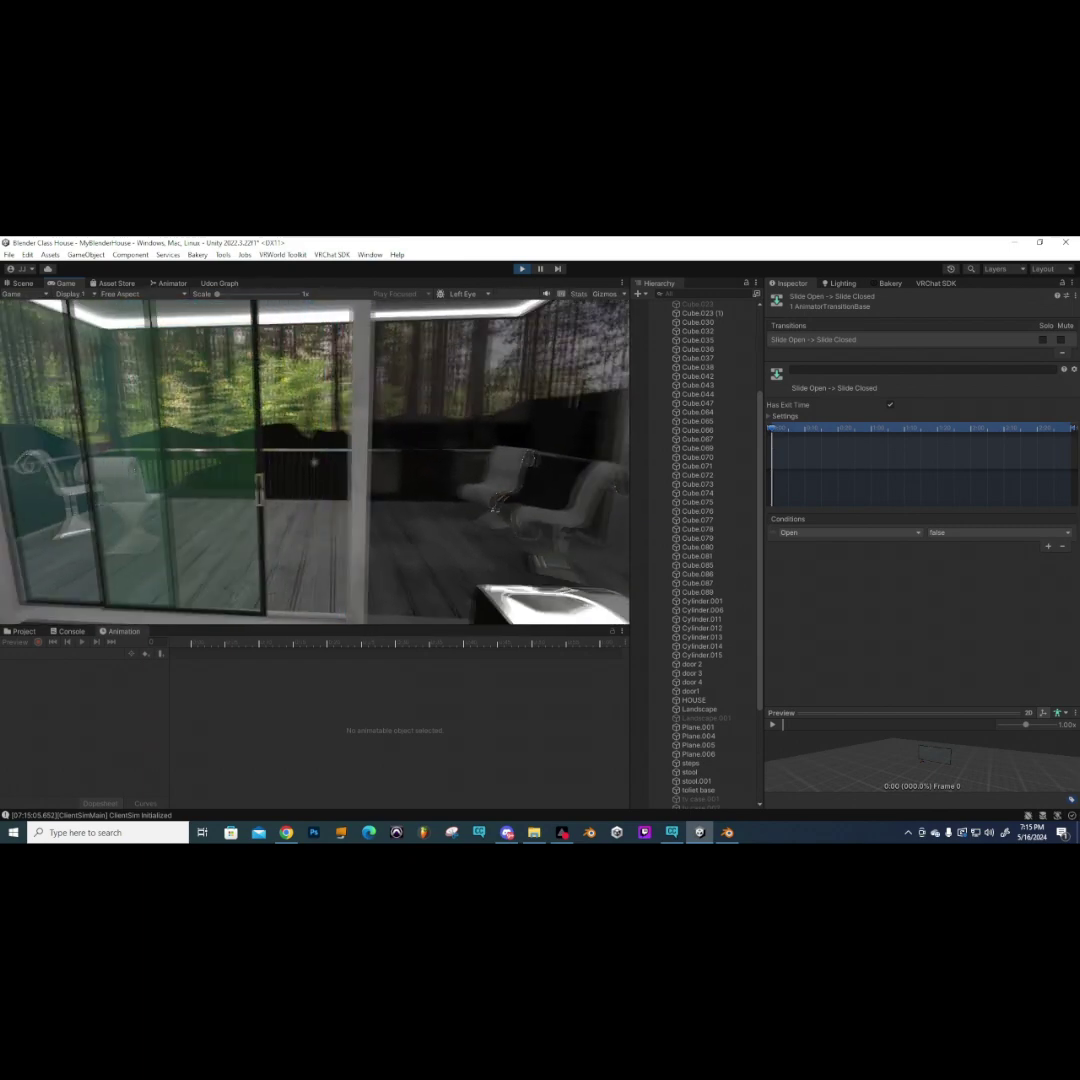
- Slide the glass door closed and open again, then exit play mode
left_click(314, 462)
key("w")
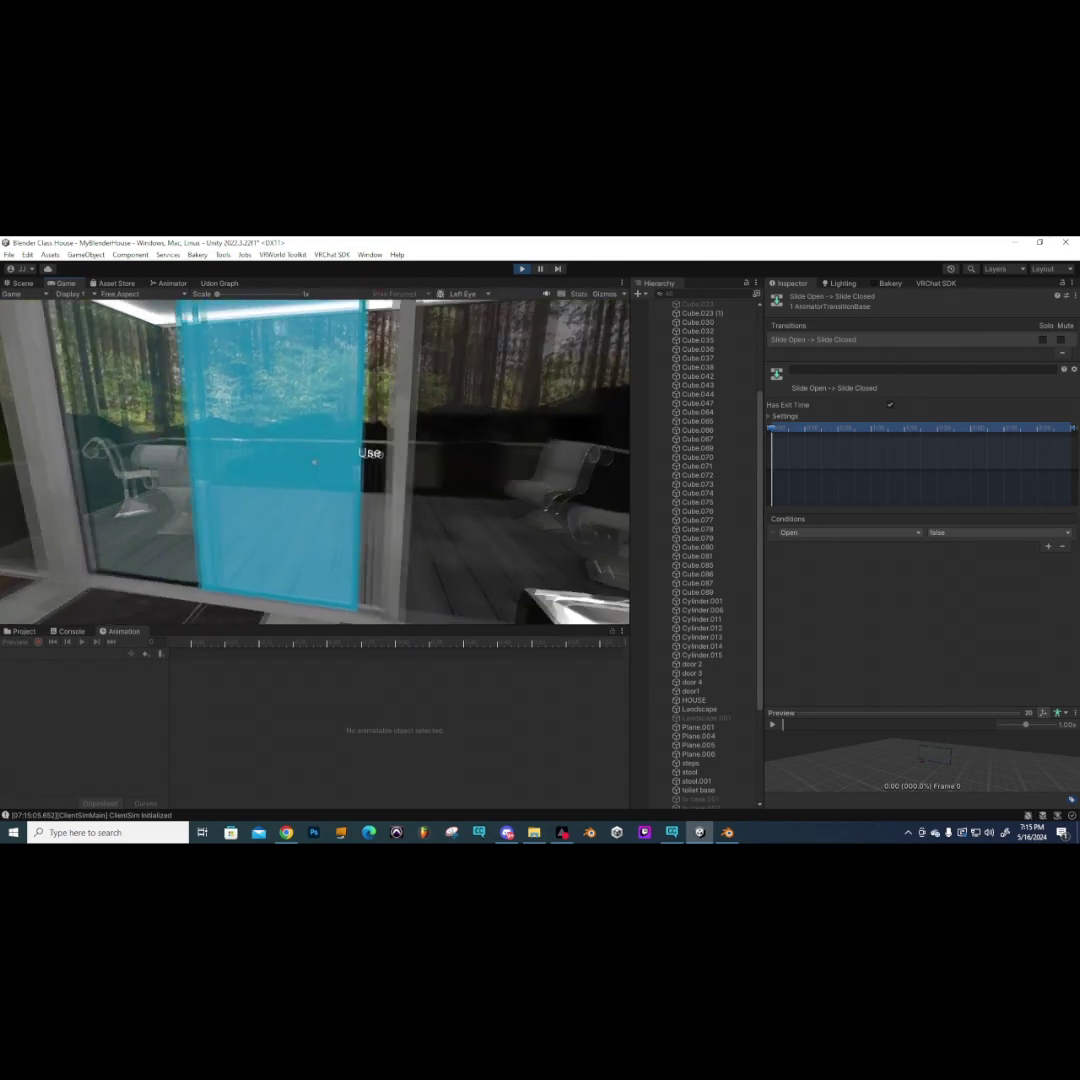
left_click(314, 461)
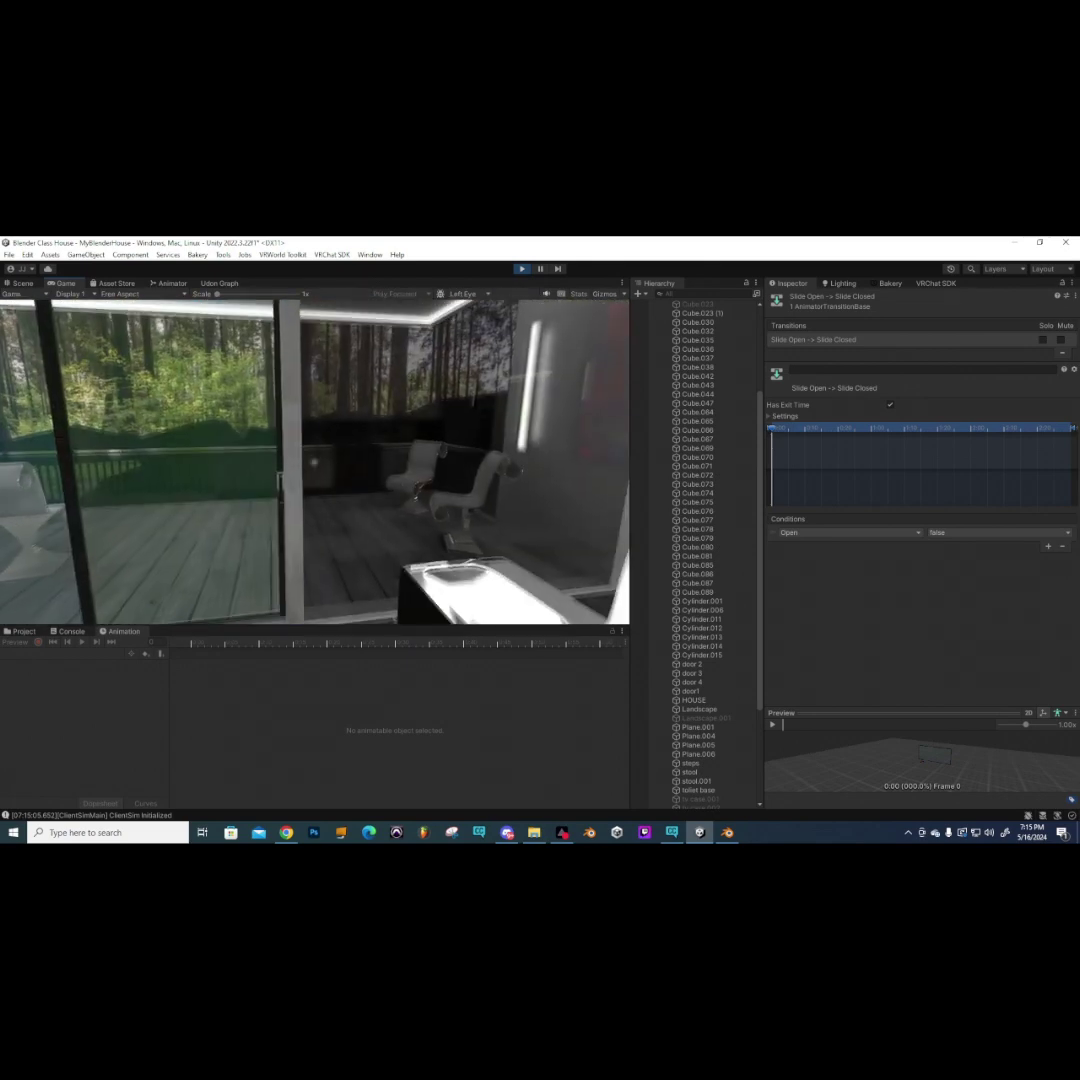
key("Escape")
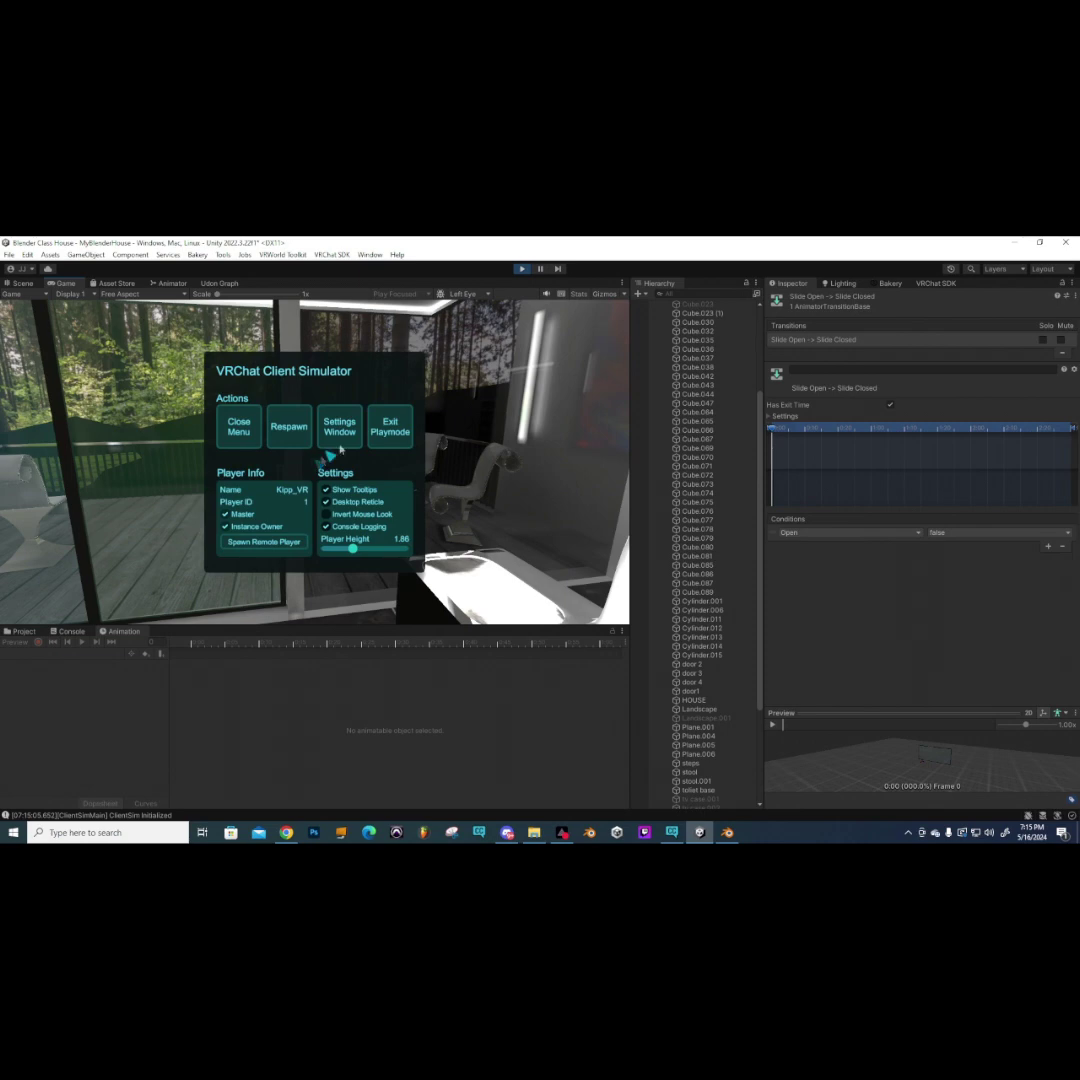
left_click(388, 434)
- Change Cube.023 (1)'s Udon Behaviour interaction proximity from 2 to 0.5, then start play mode
scroll(710, 563, "up", 5)
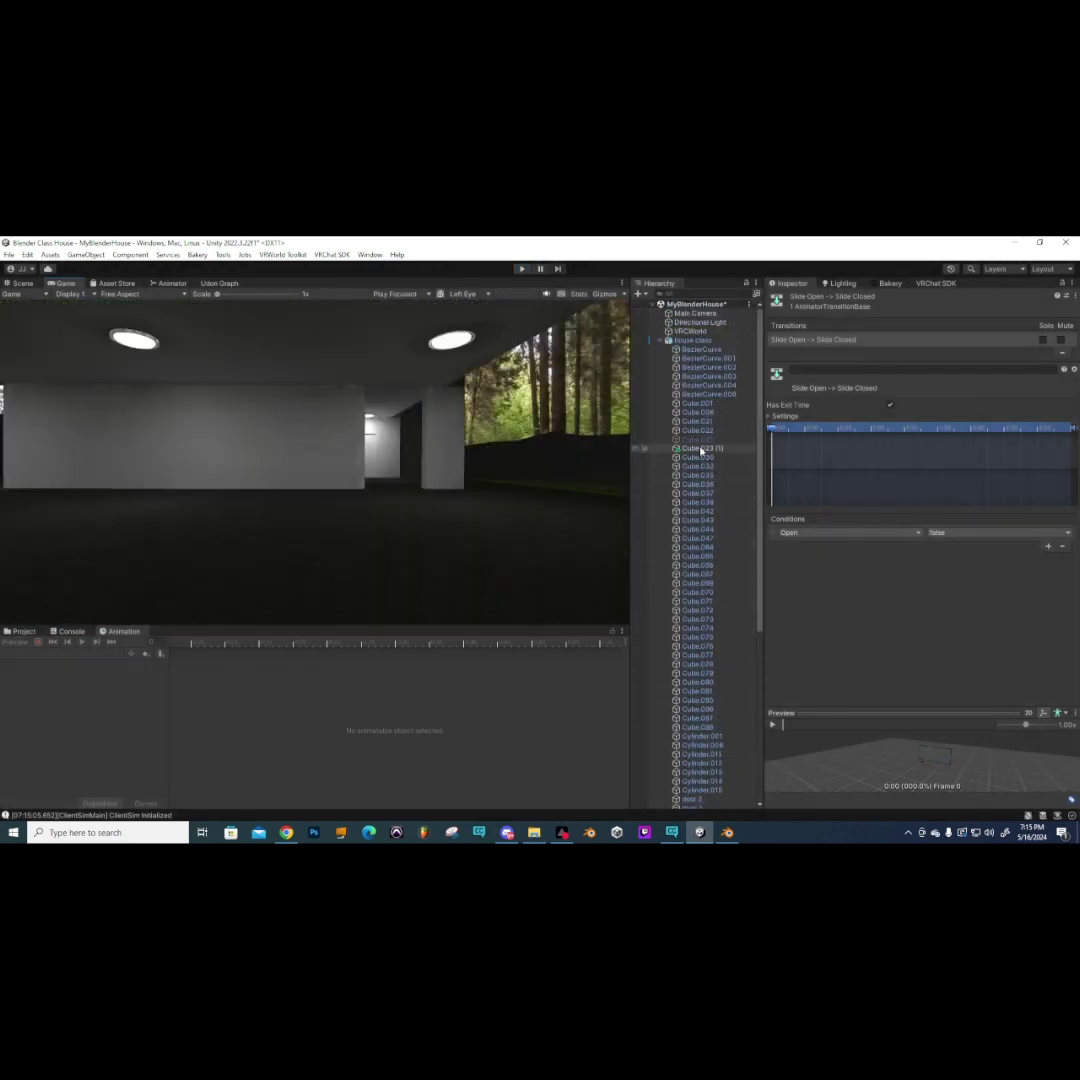
left_click(701, 448)
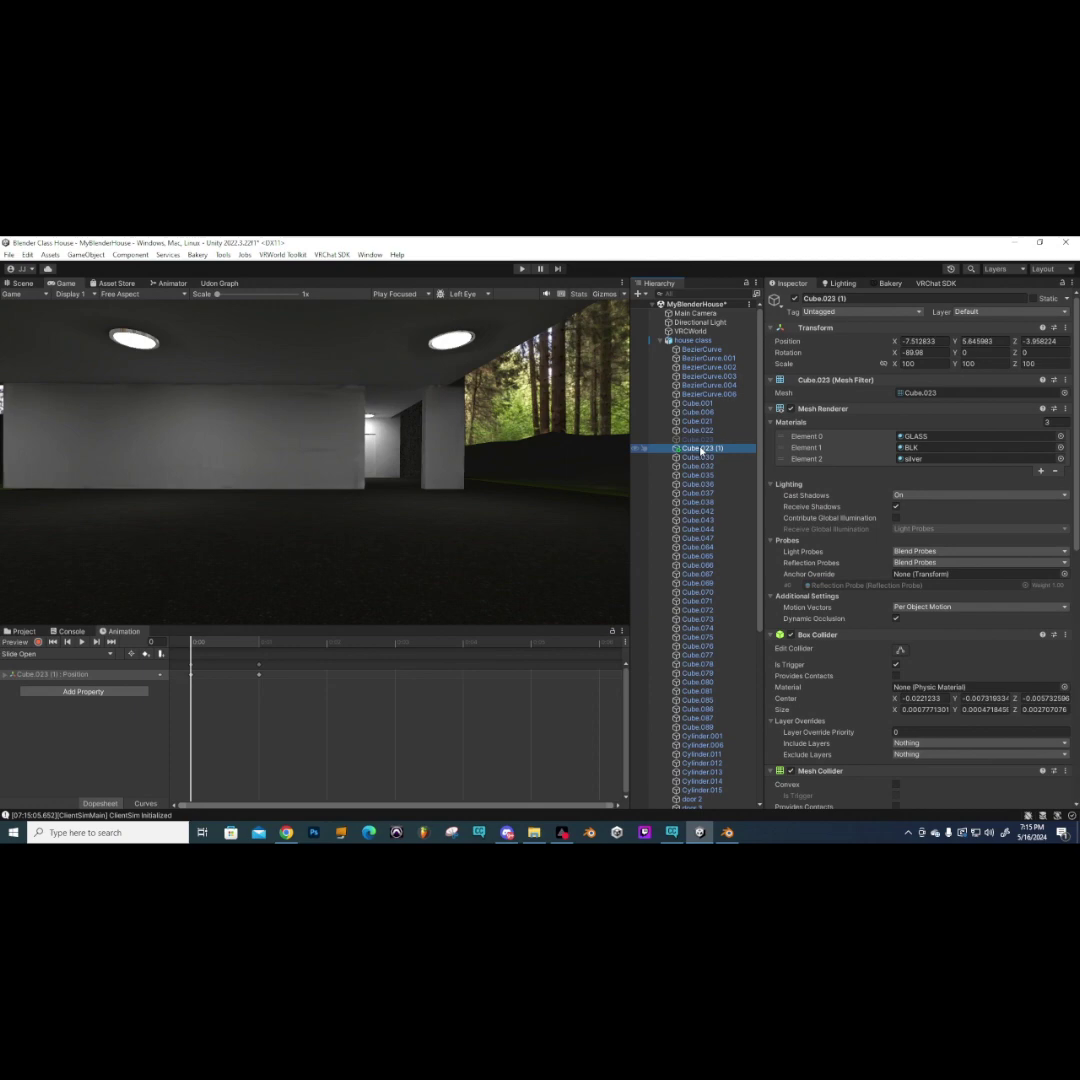
scroll(900, 590, "down", 10)
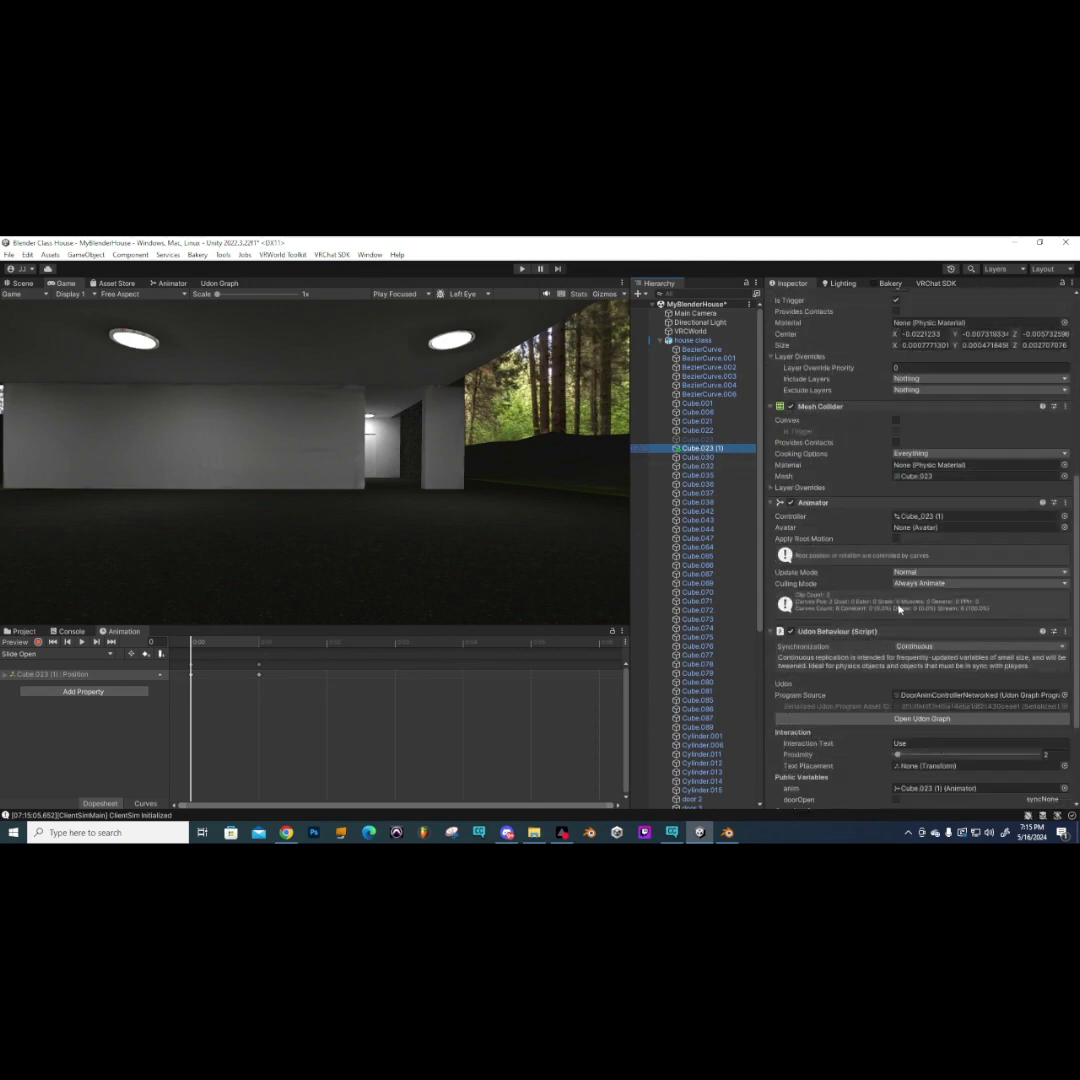
scroll(912, 572, "down", 2)
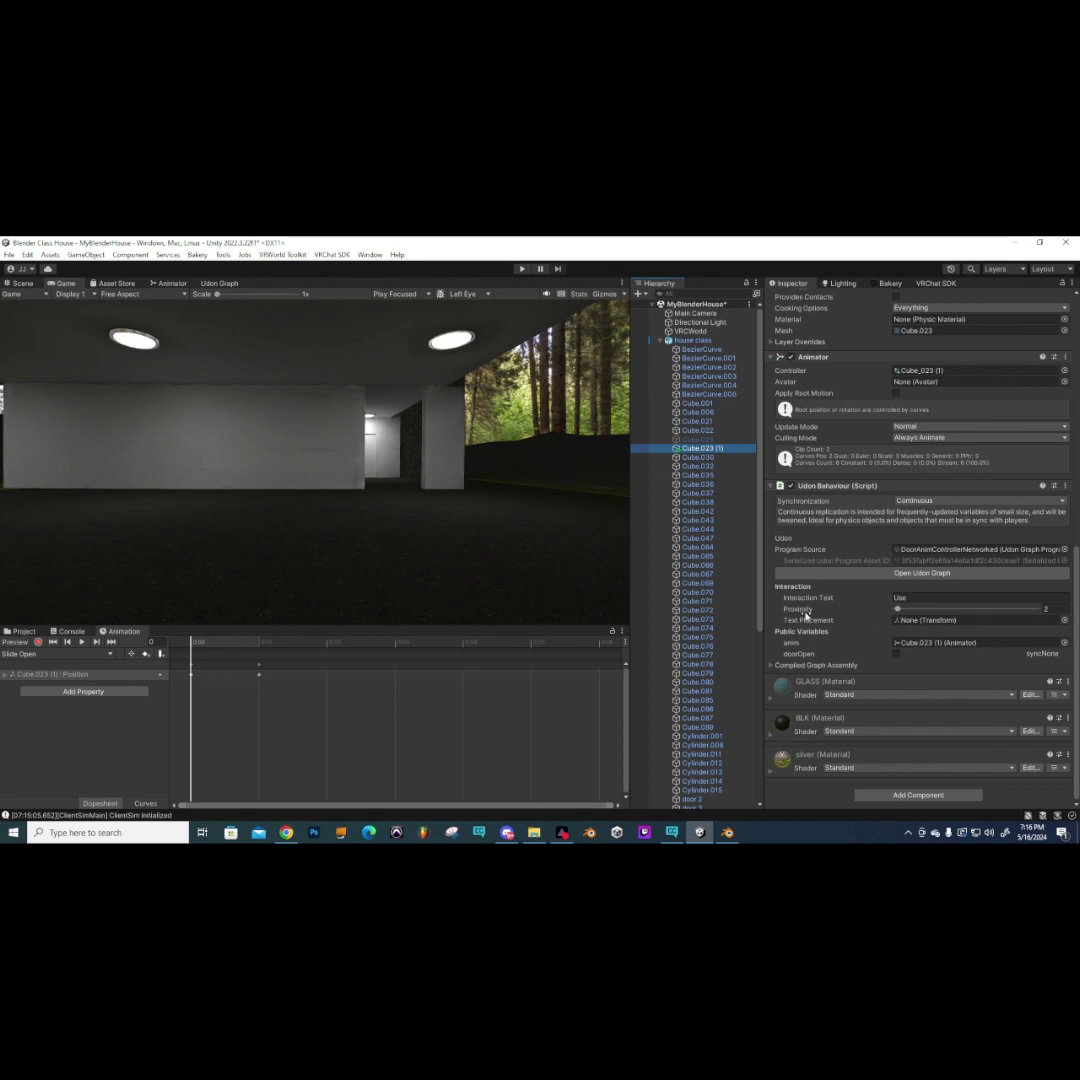
left_click(1052, 609)
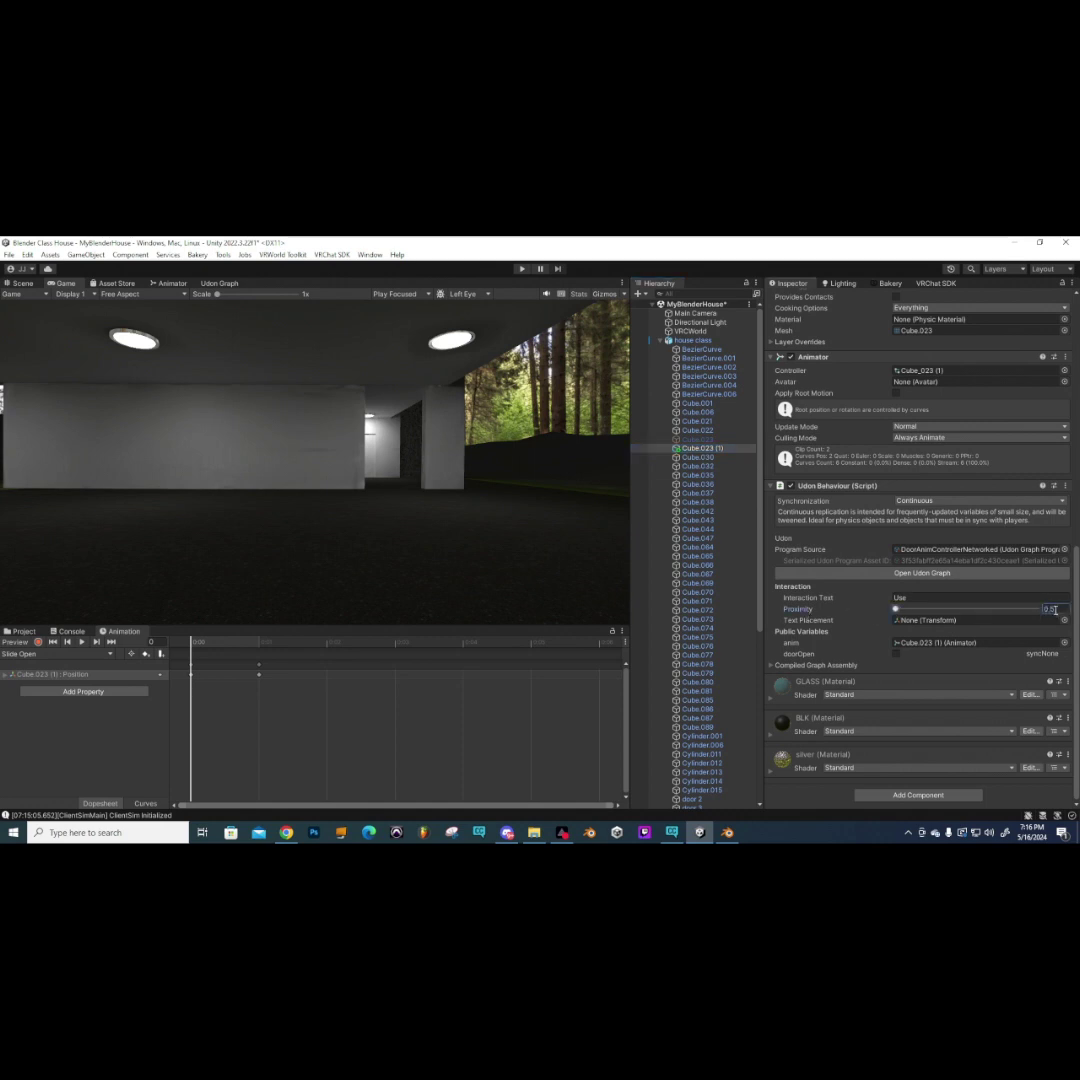
left_click(522, 269)
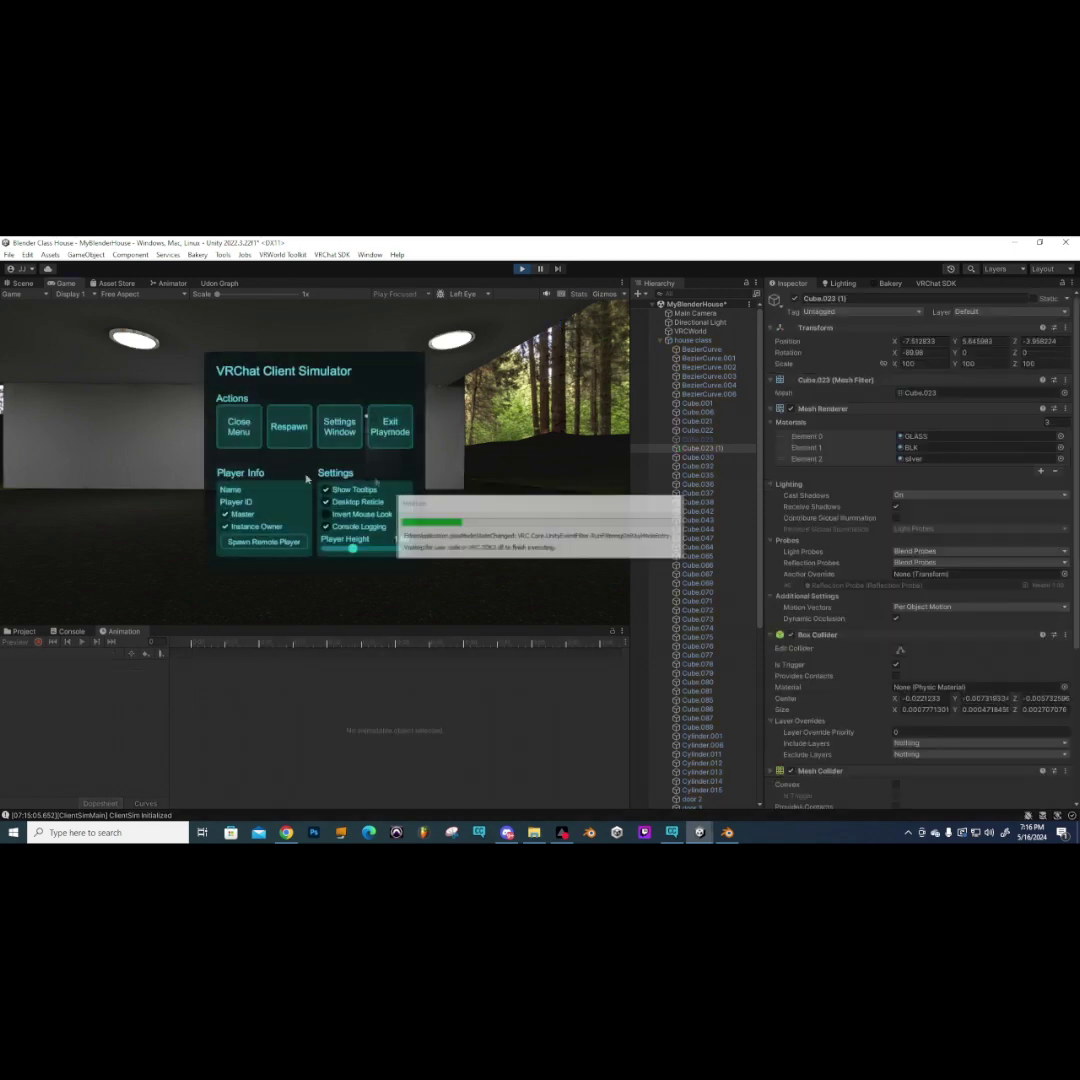
- Walk from the driveway through the carport, up the staircase and across to the patio glass door
left_click(251, 437)
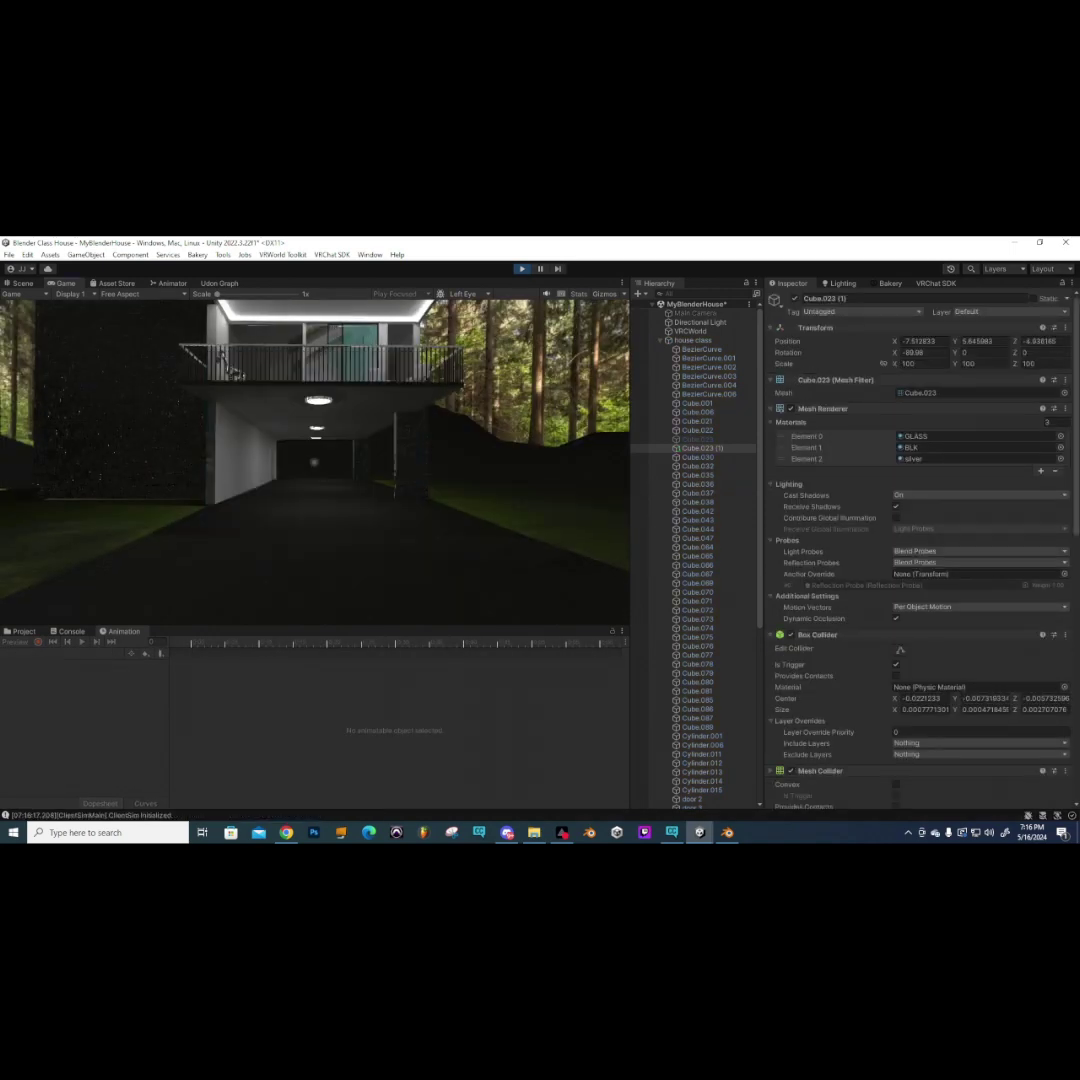
key("w")
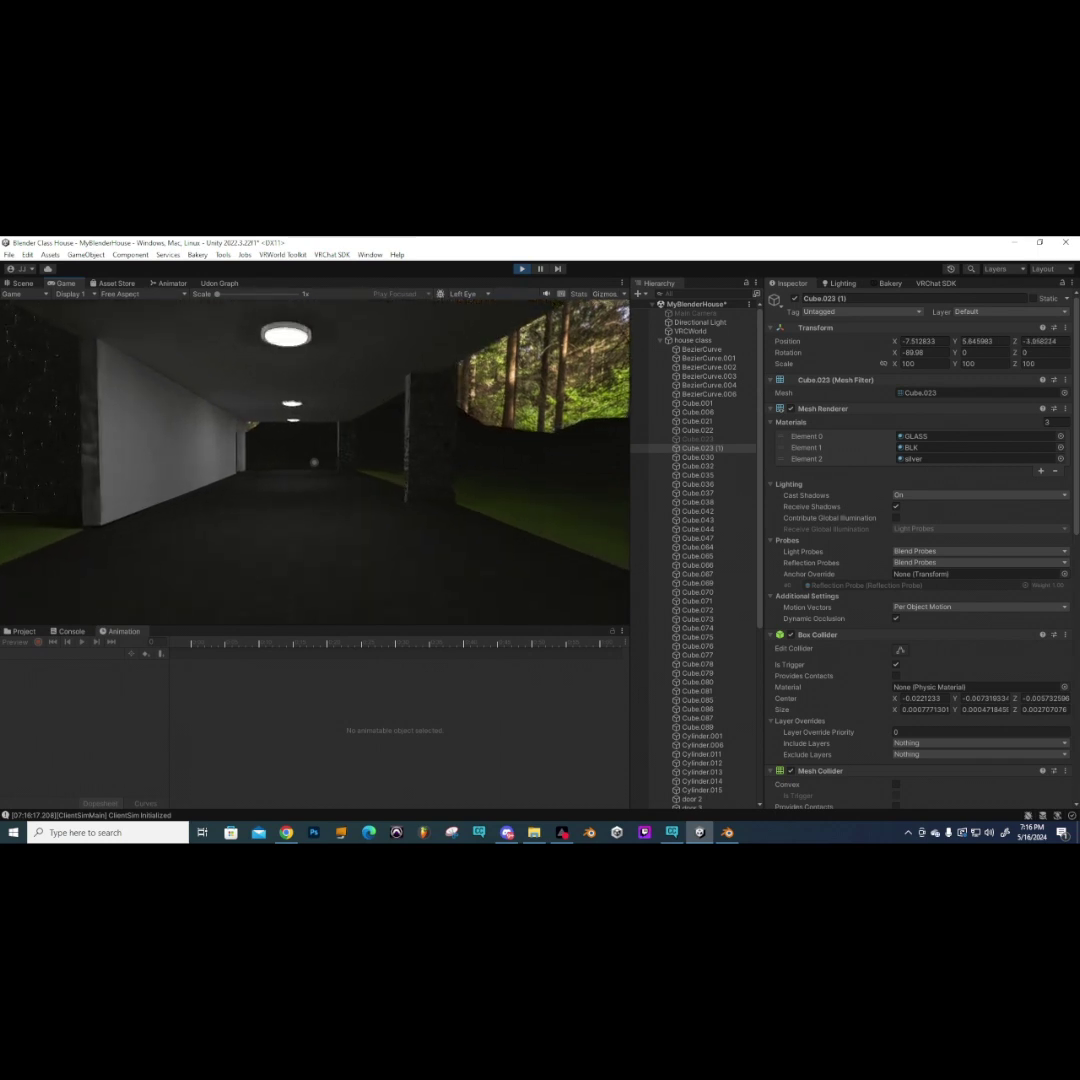
key("w")
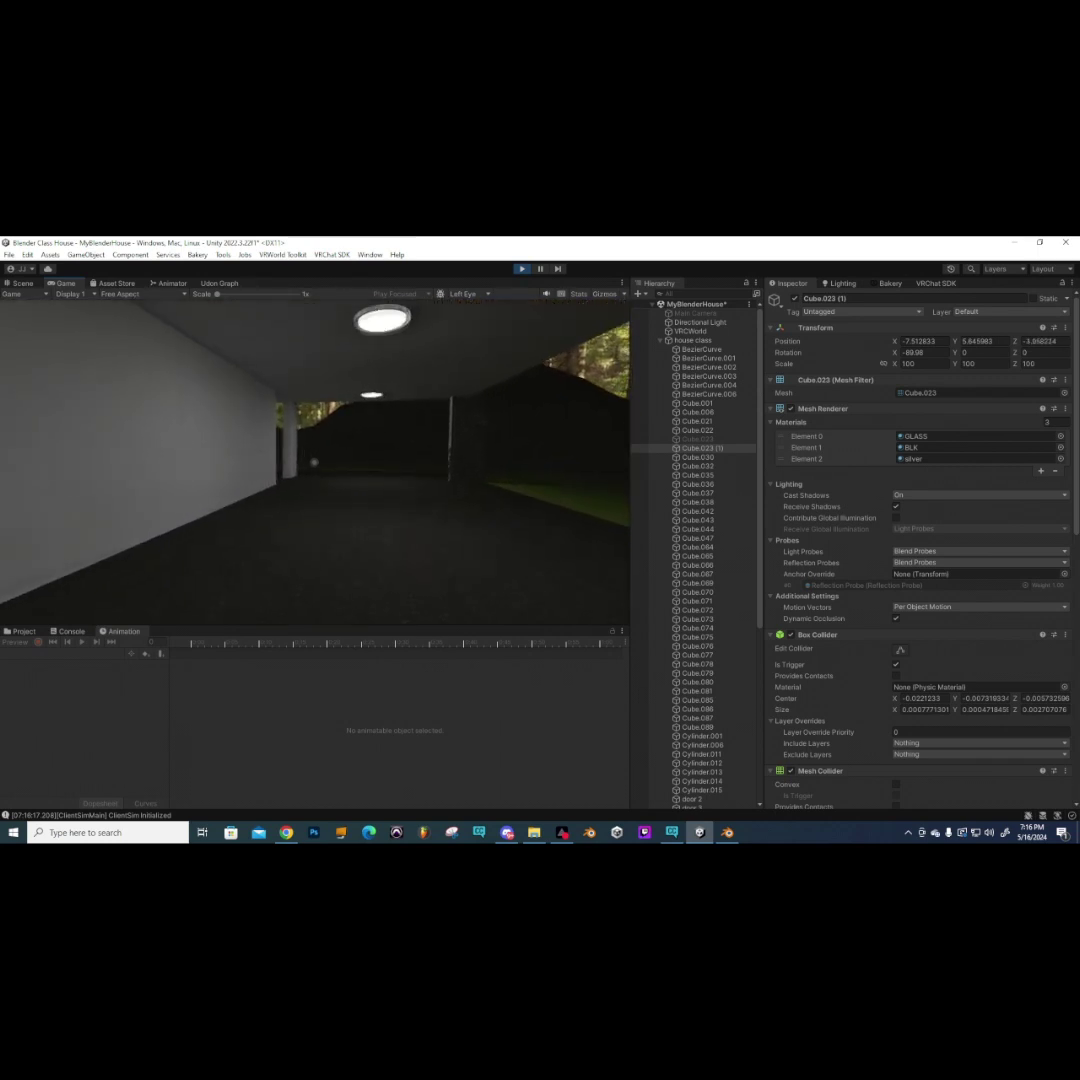
key("w")
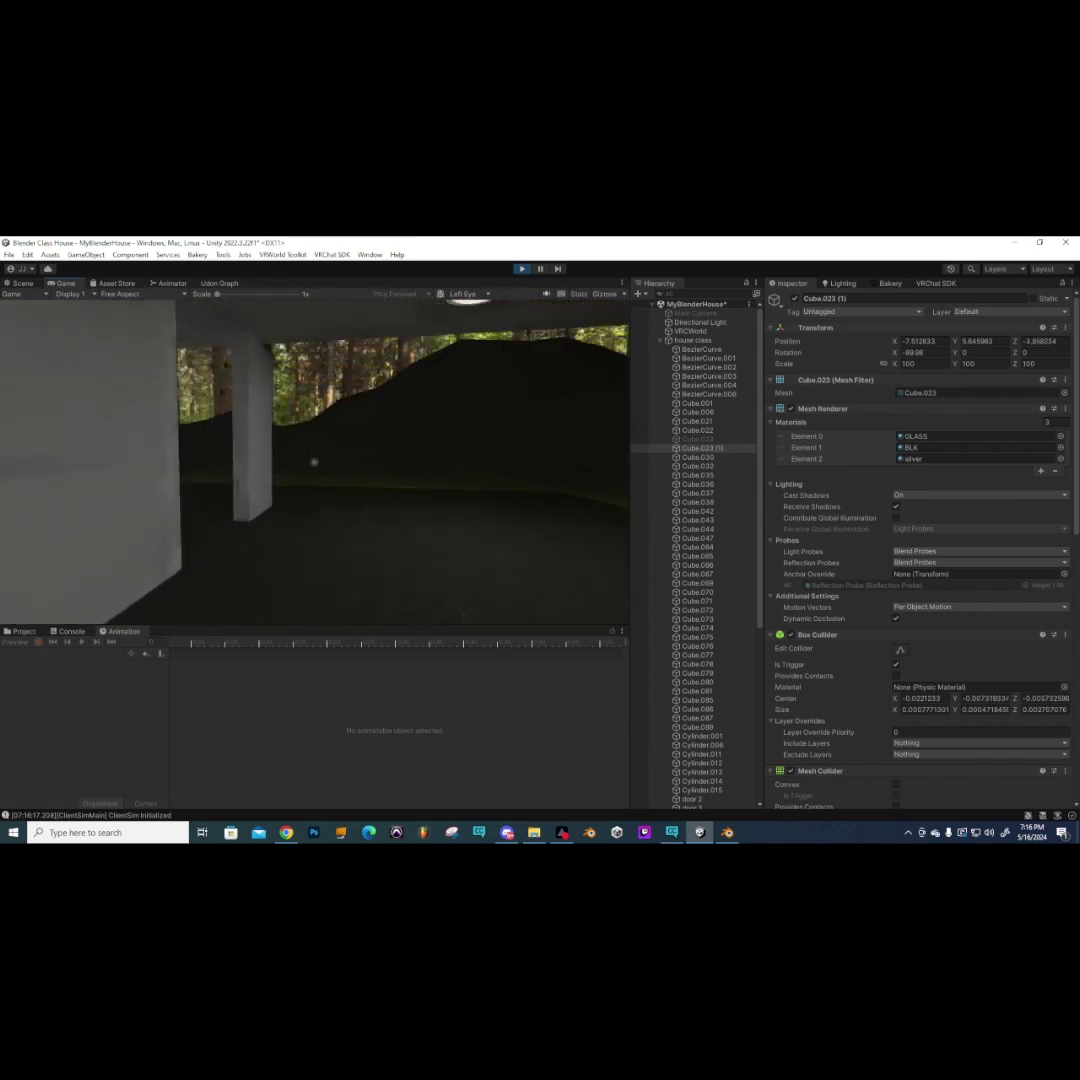
key("w")
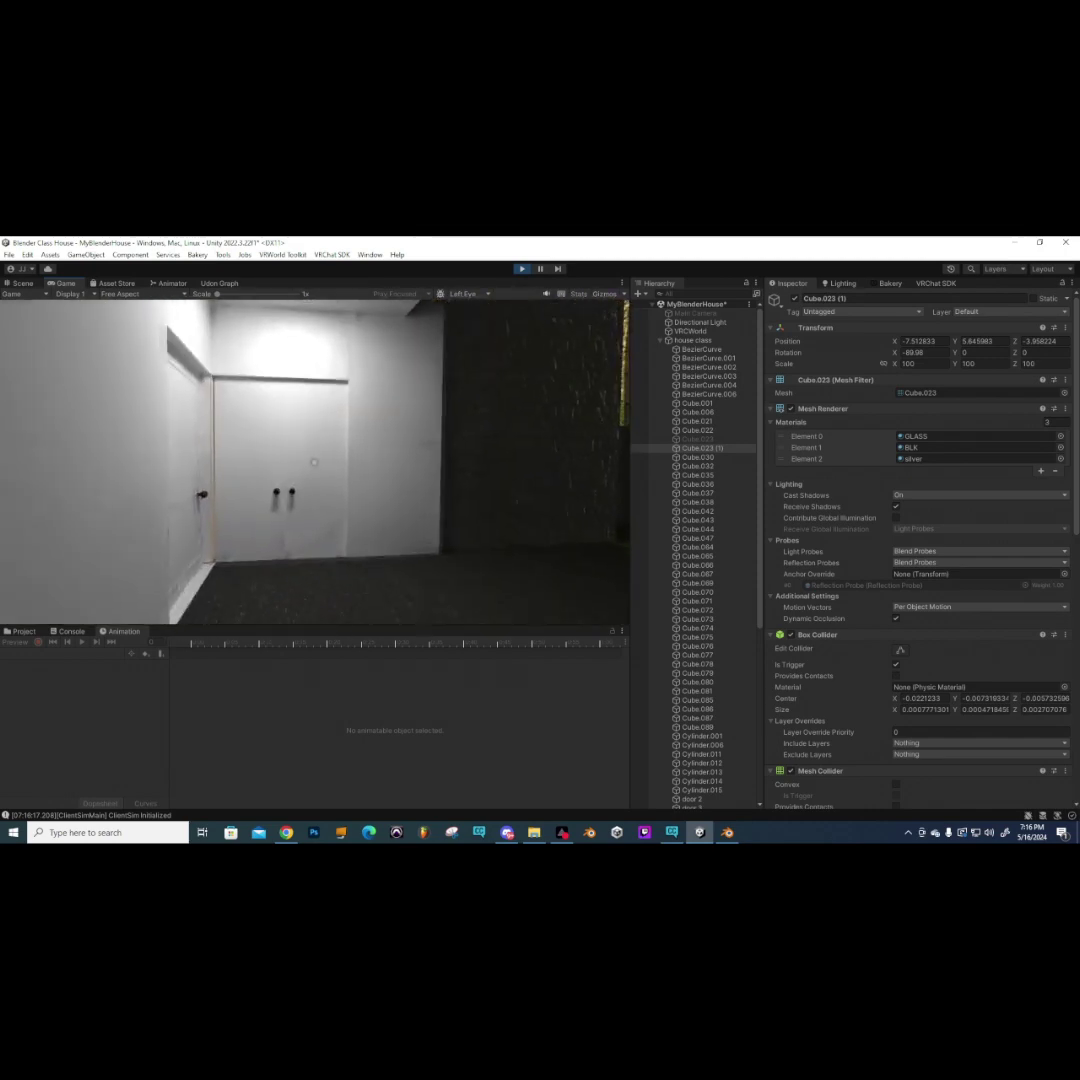
key("w")
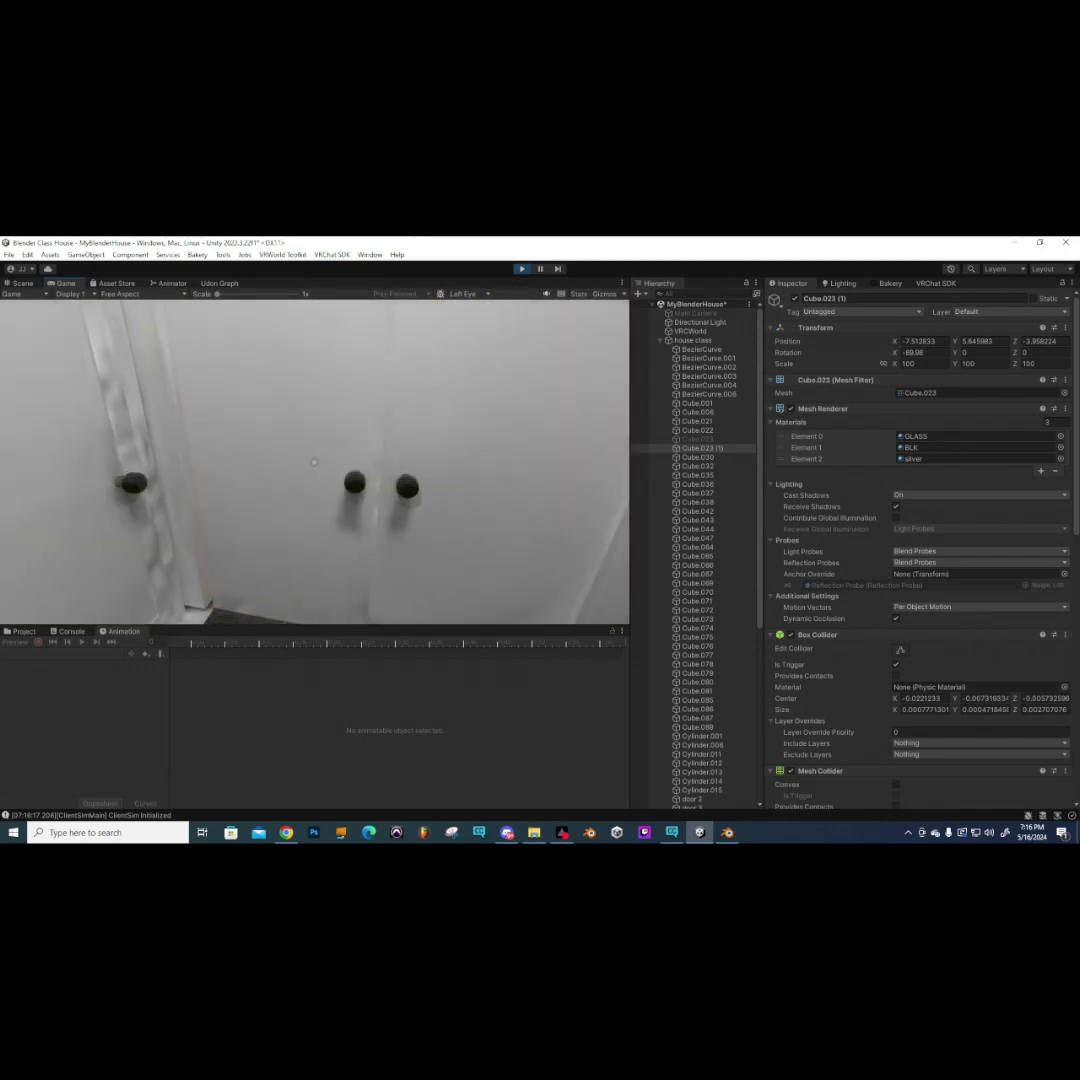
key("w")
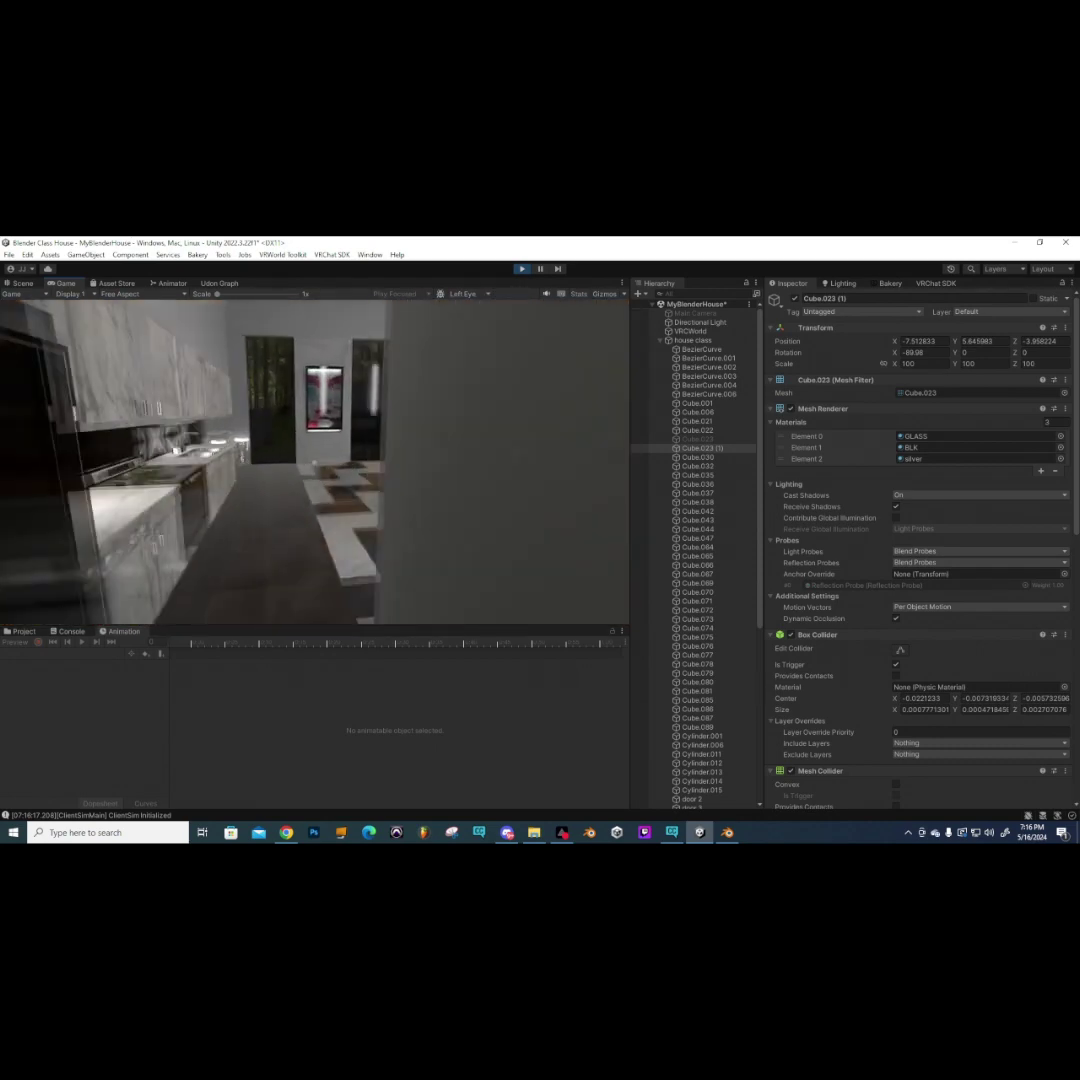
key("w")
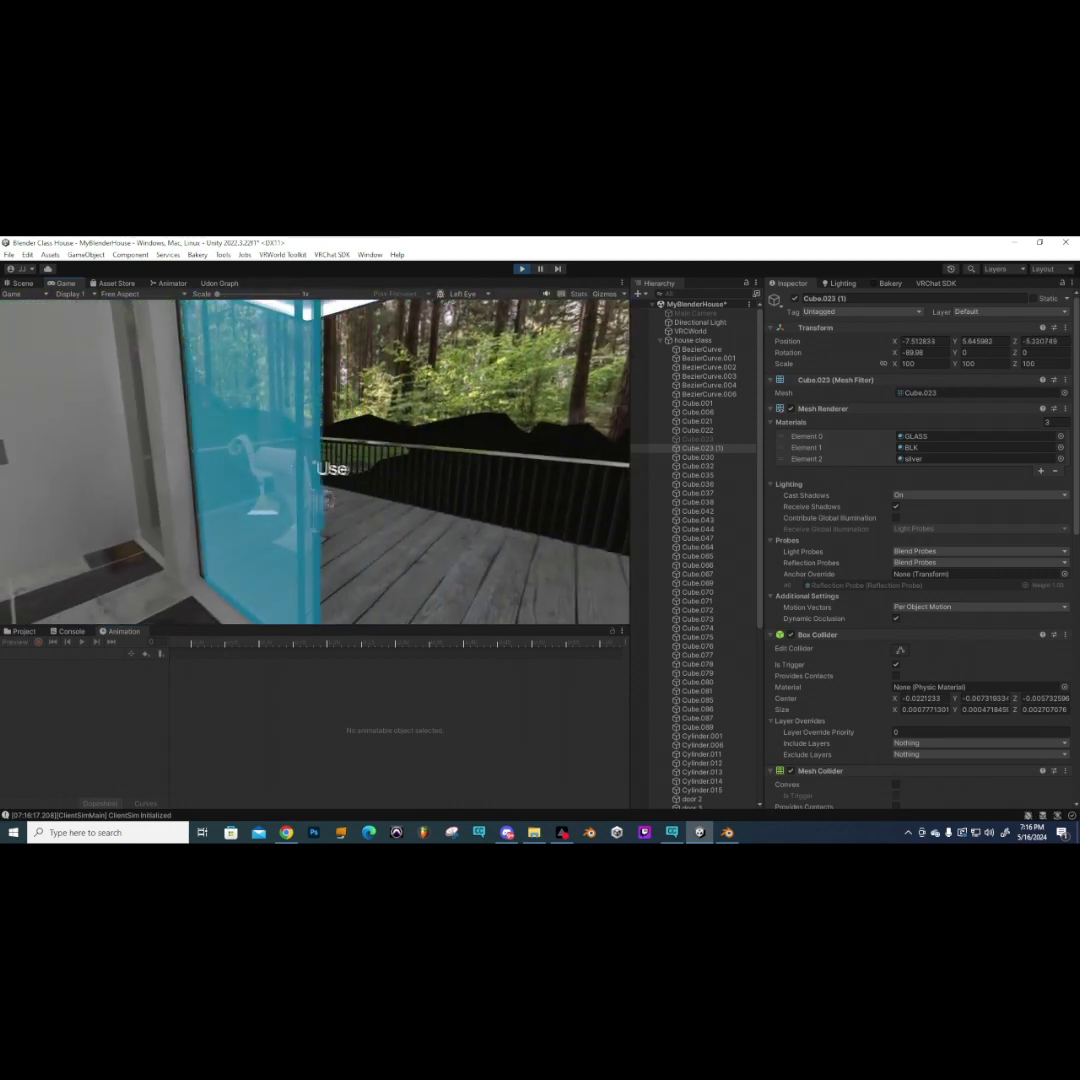
- Slide the patio glass door open, step back, and exit play mode
left_click(314, 462)
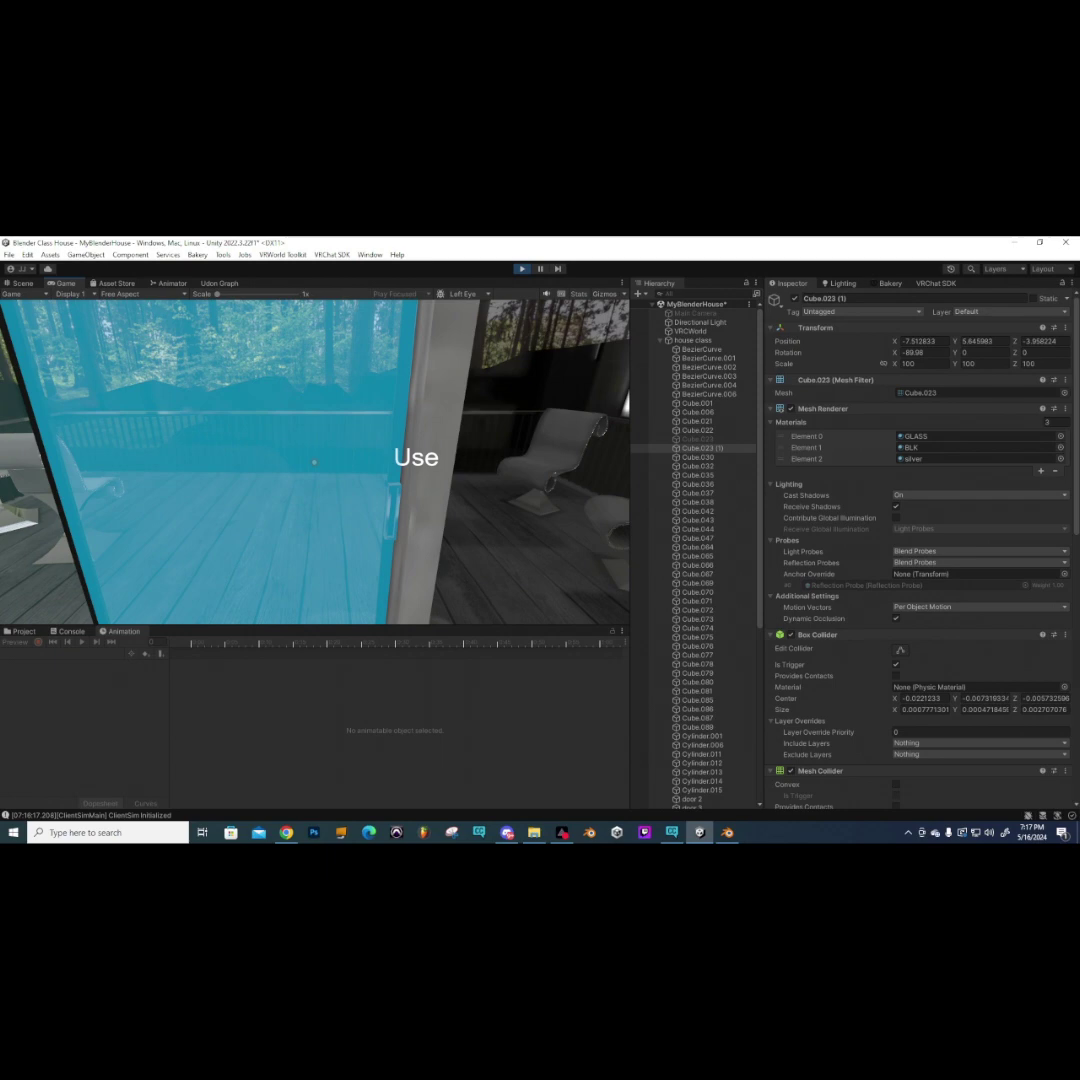
key("s")
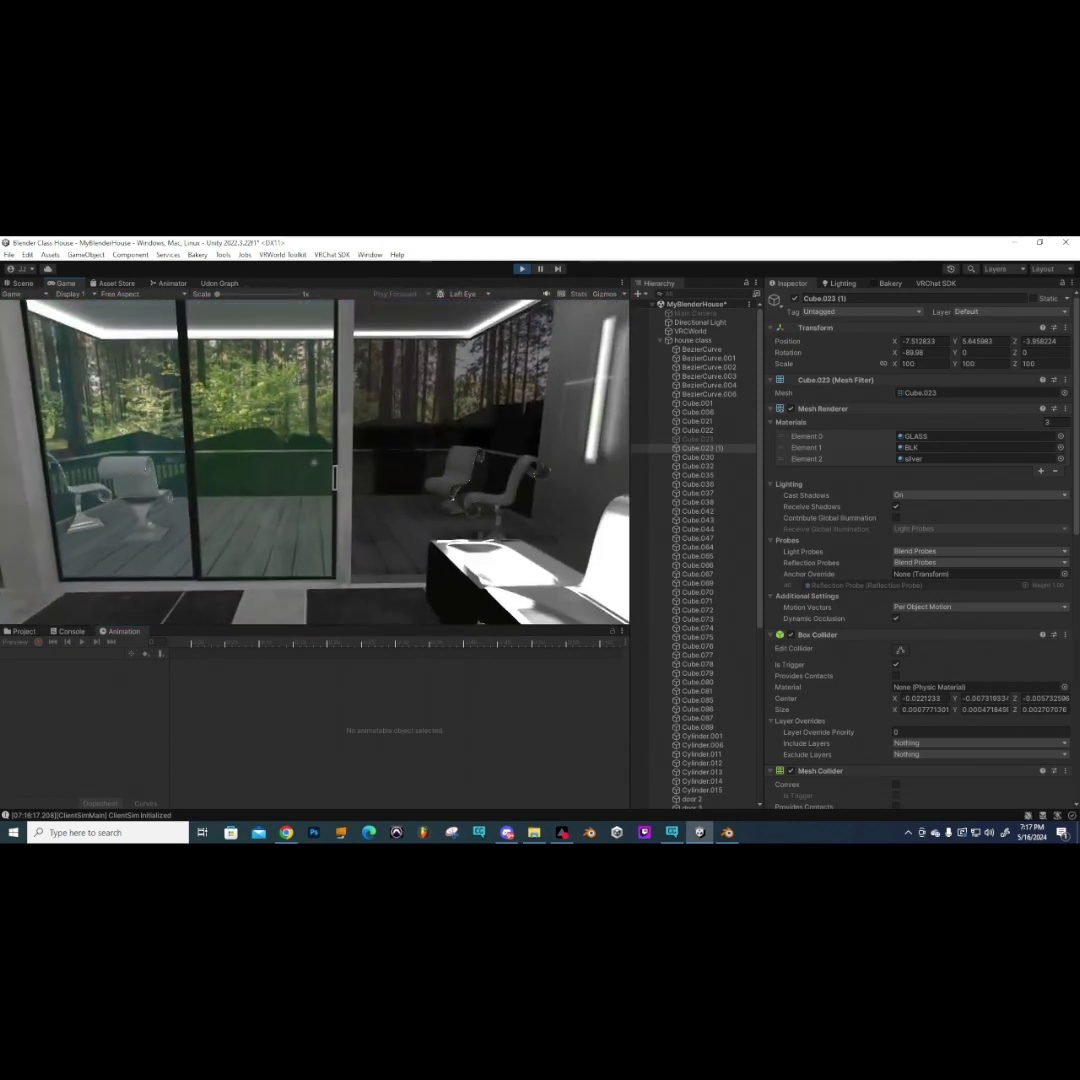
key("Escape")
scroll(872, 548, "down", 3)
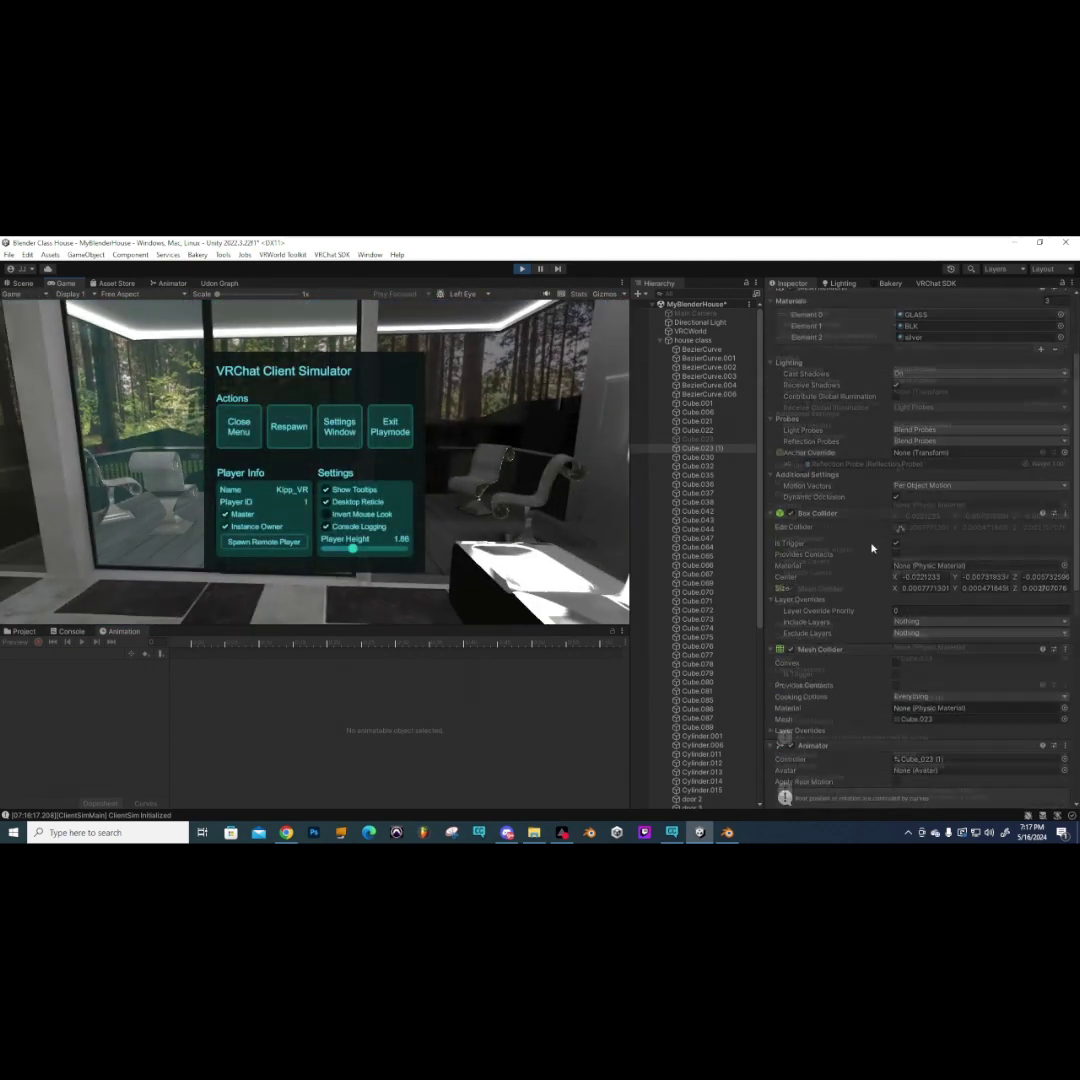
scroll(872, 548, "down", 3)
scroll(856, 517, "down", 1)
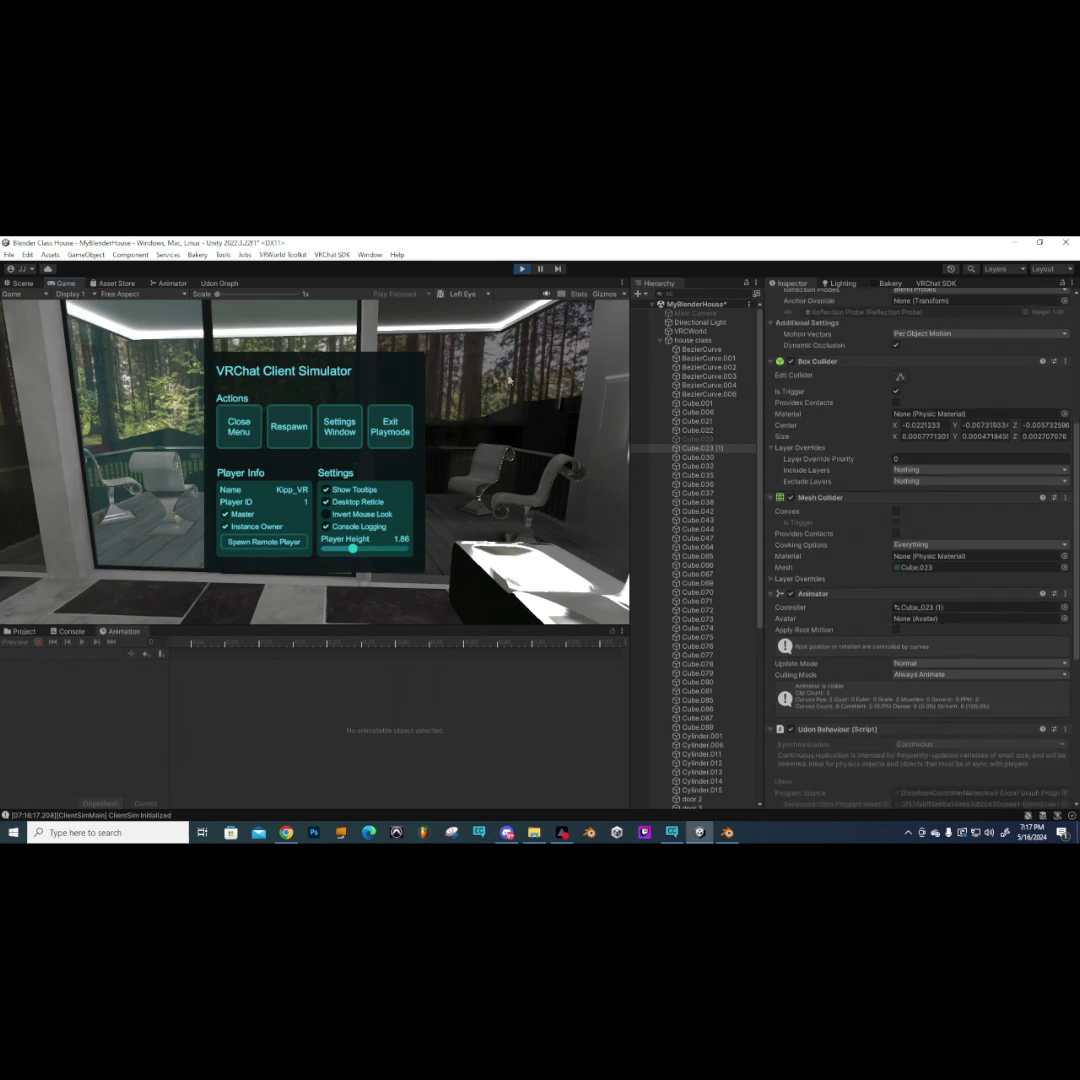
left_click(391, 430)
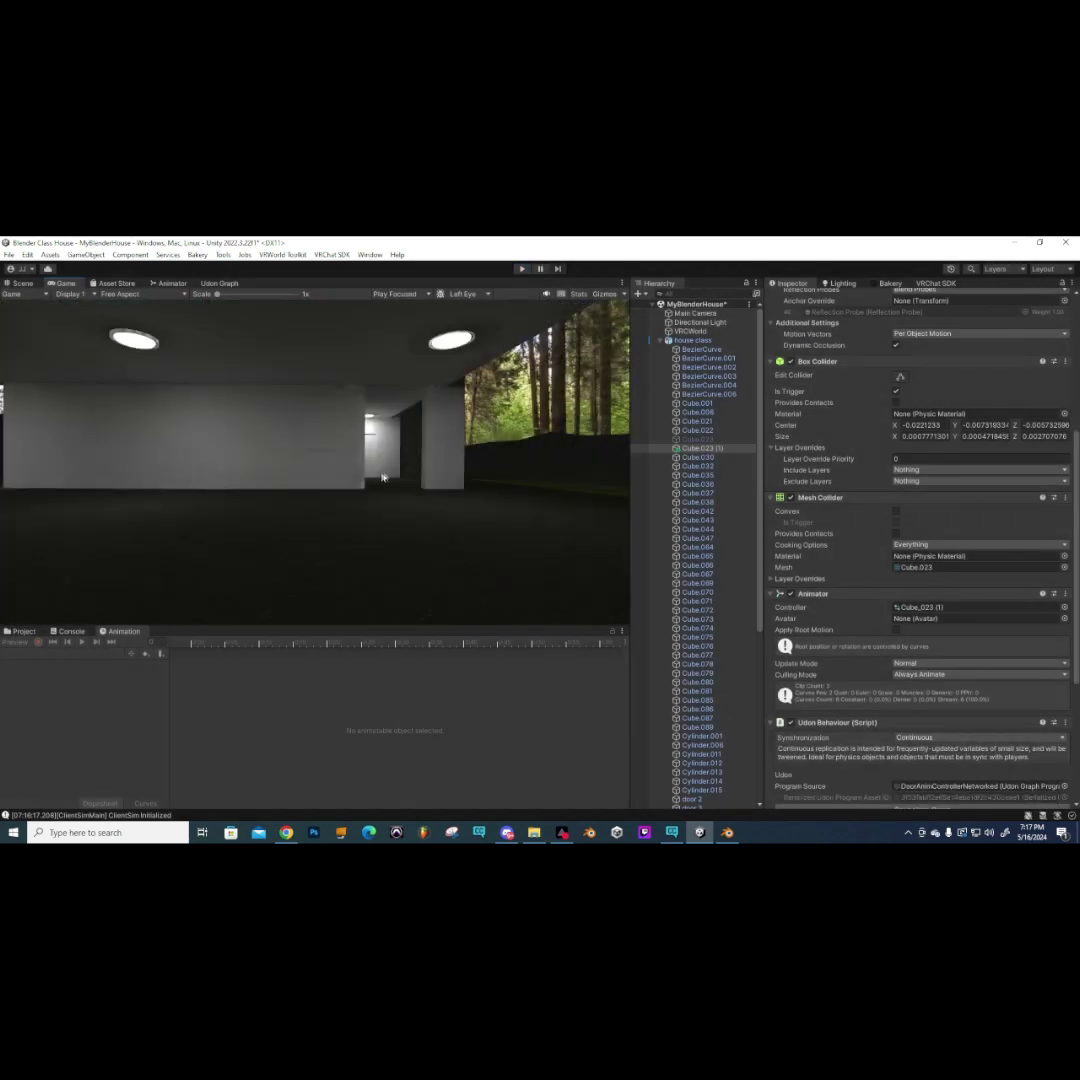
- Return to the Scene view and pan around the selected glass door
scroll(383, 477, "up", 5)
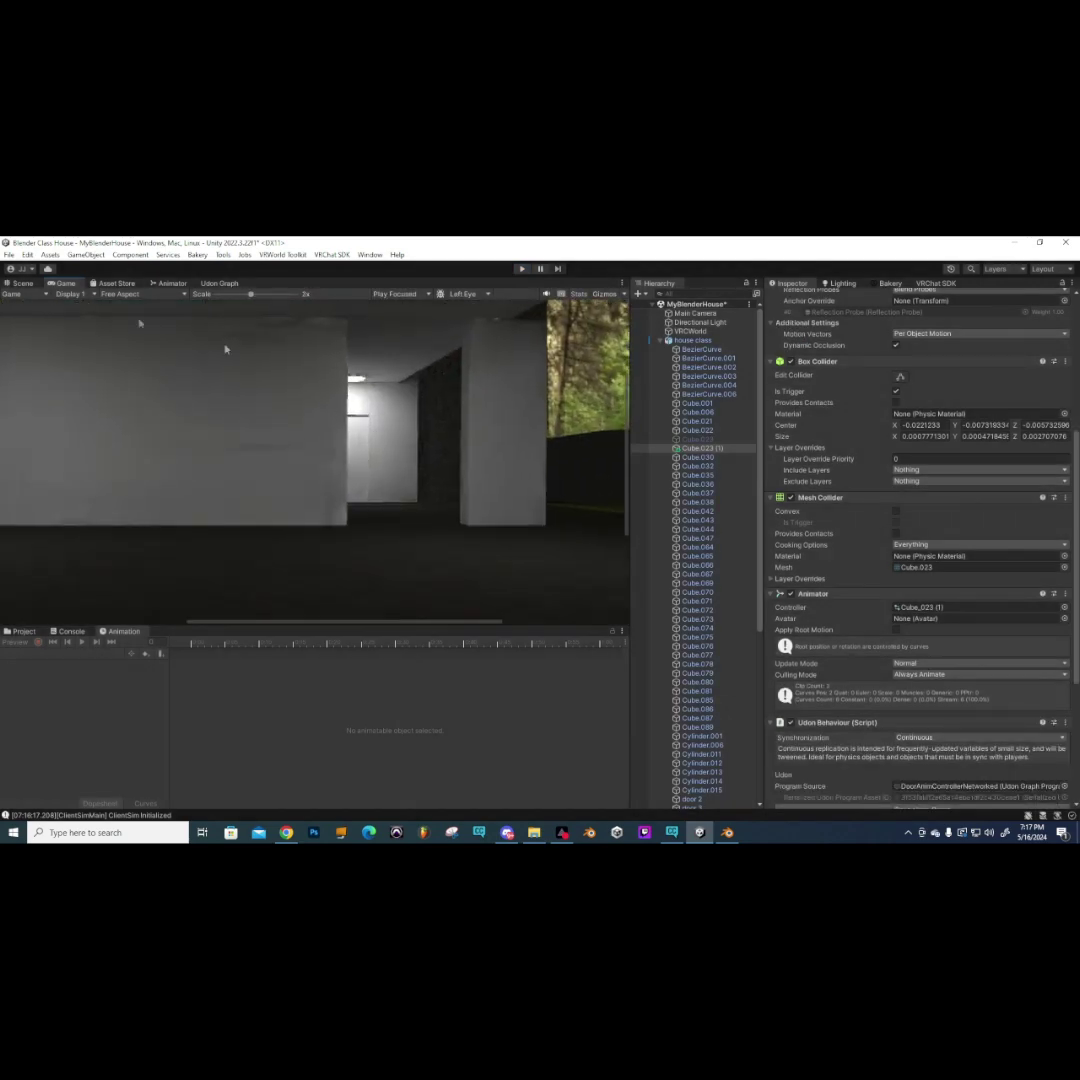
left_click(27, 285)
scroll(342, 412, "down", 3)
middle_click_drag(335, 428, 387, 447)
middle_click_drag(223, 413, 257, 393)
middle_click_drag(330, 396, 266, 432)
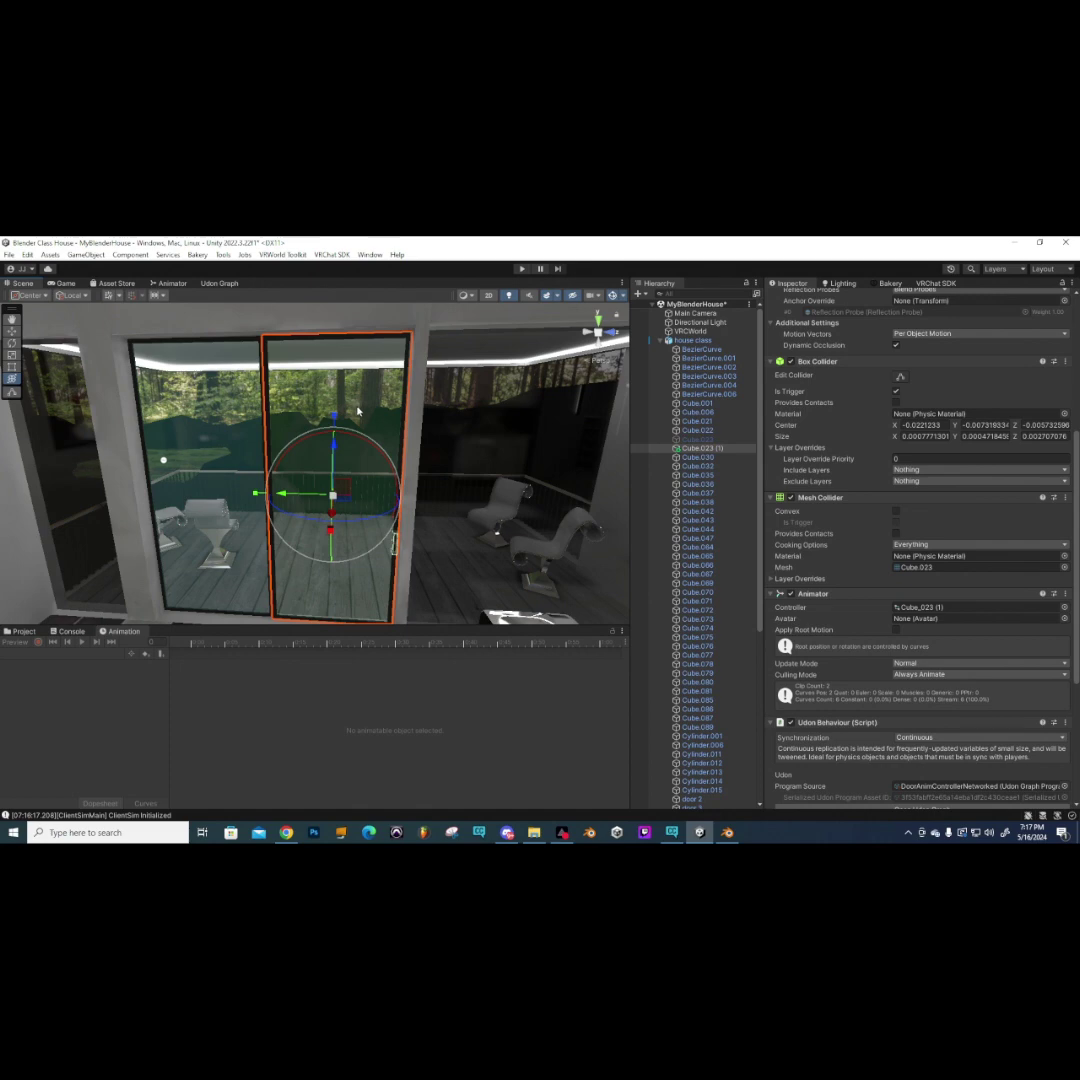
scroll(358, 410, "up", 3)
middle_click_drag(358, 427, 341, 434)
scroll(347, 427, "down", 3)
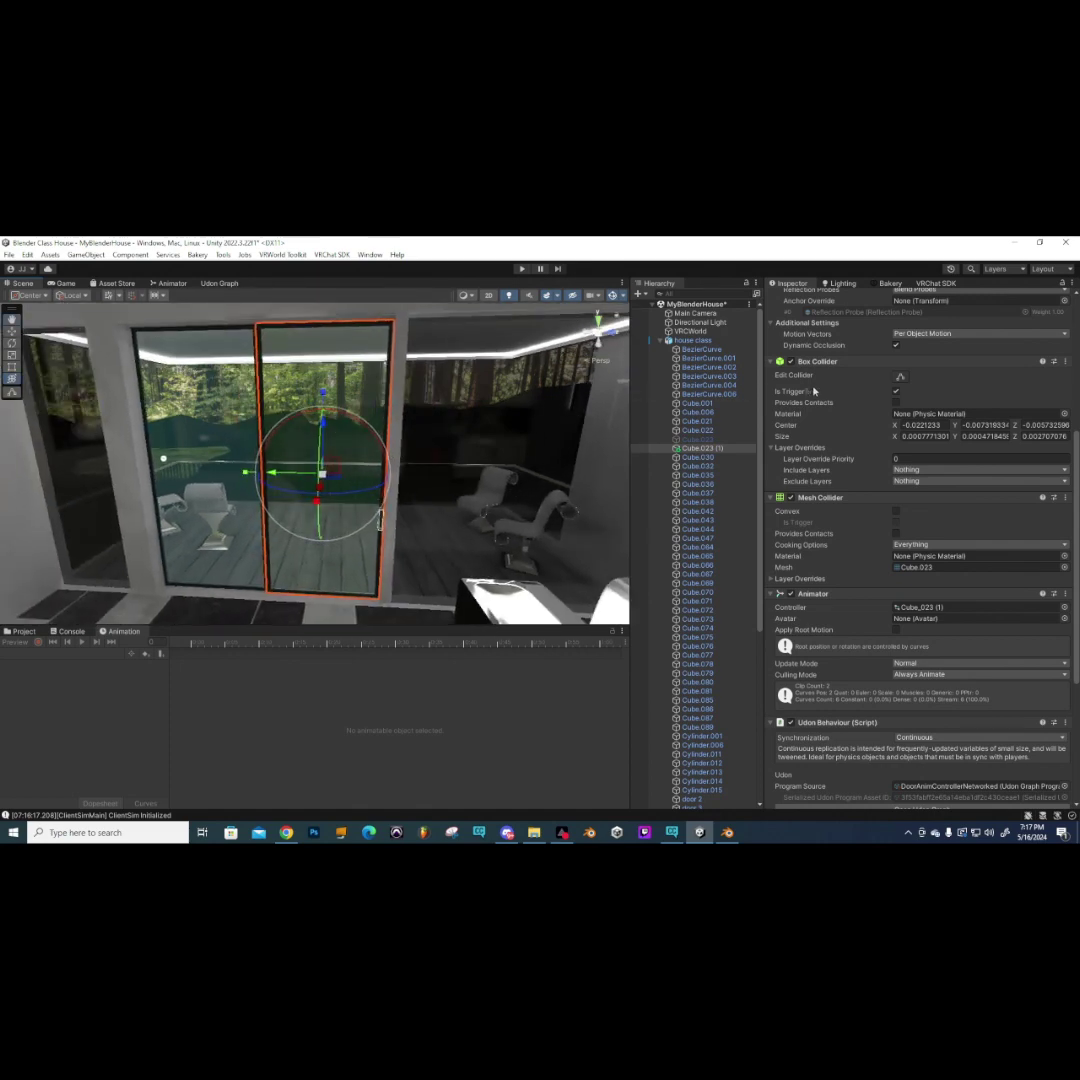
scroll(889, 529, "down", 6)
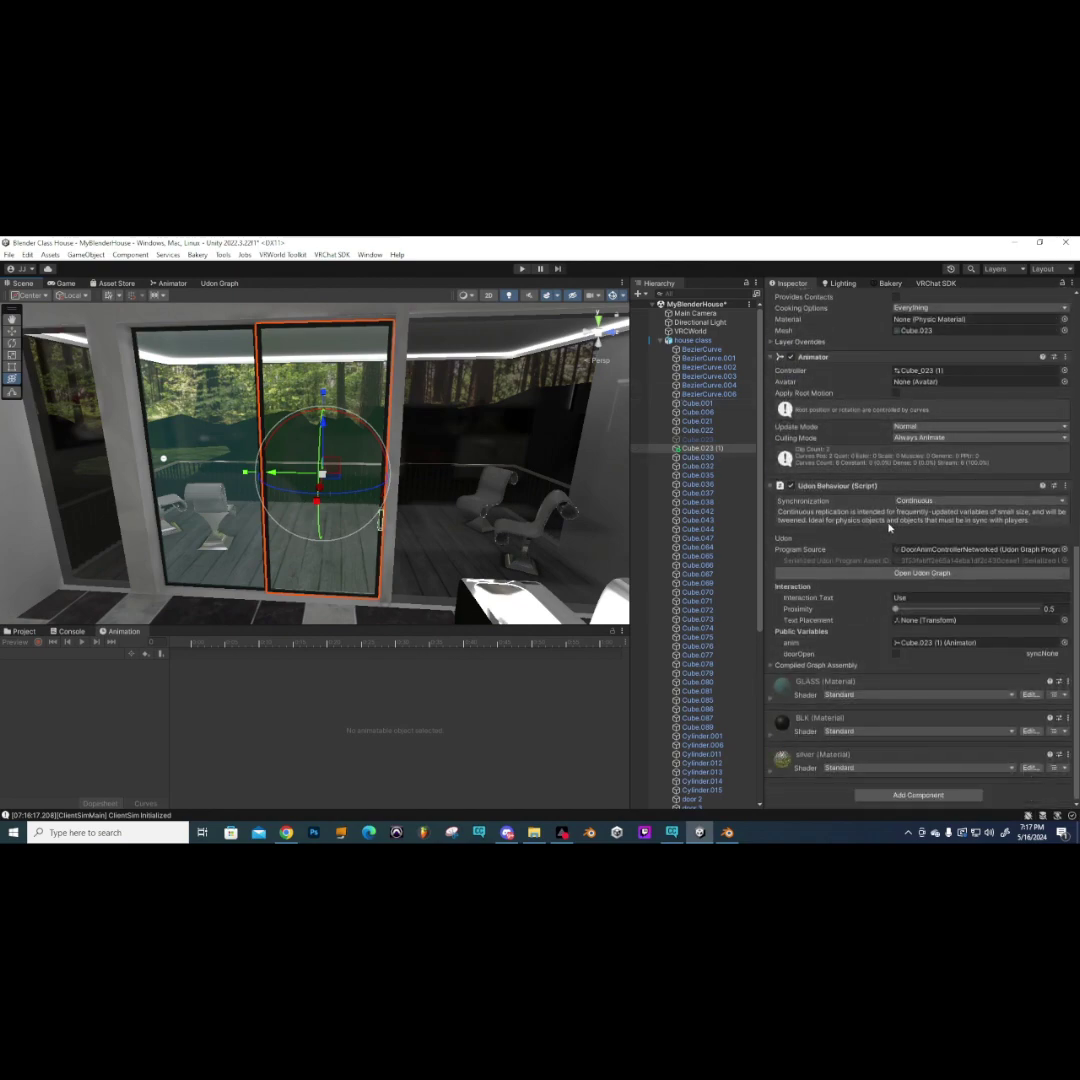
- Look over the painting wall, the kitchen stove and the hallway
right_click_drag(455, 478, 360, 480)
scroll(422, 487, "down", 3)
mouse_move(510, 424)
right_mouse_down()
mouse_move(498, 446)
mouse_move(398, 464)
mouse_move(153, 438)
mouse_move(325, 549)
right_mouse_up()
scroll(192, 452, "up", 2)
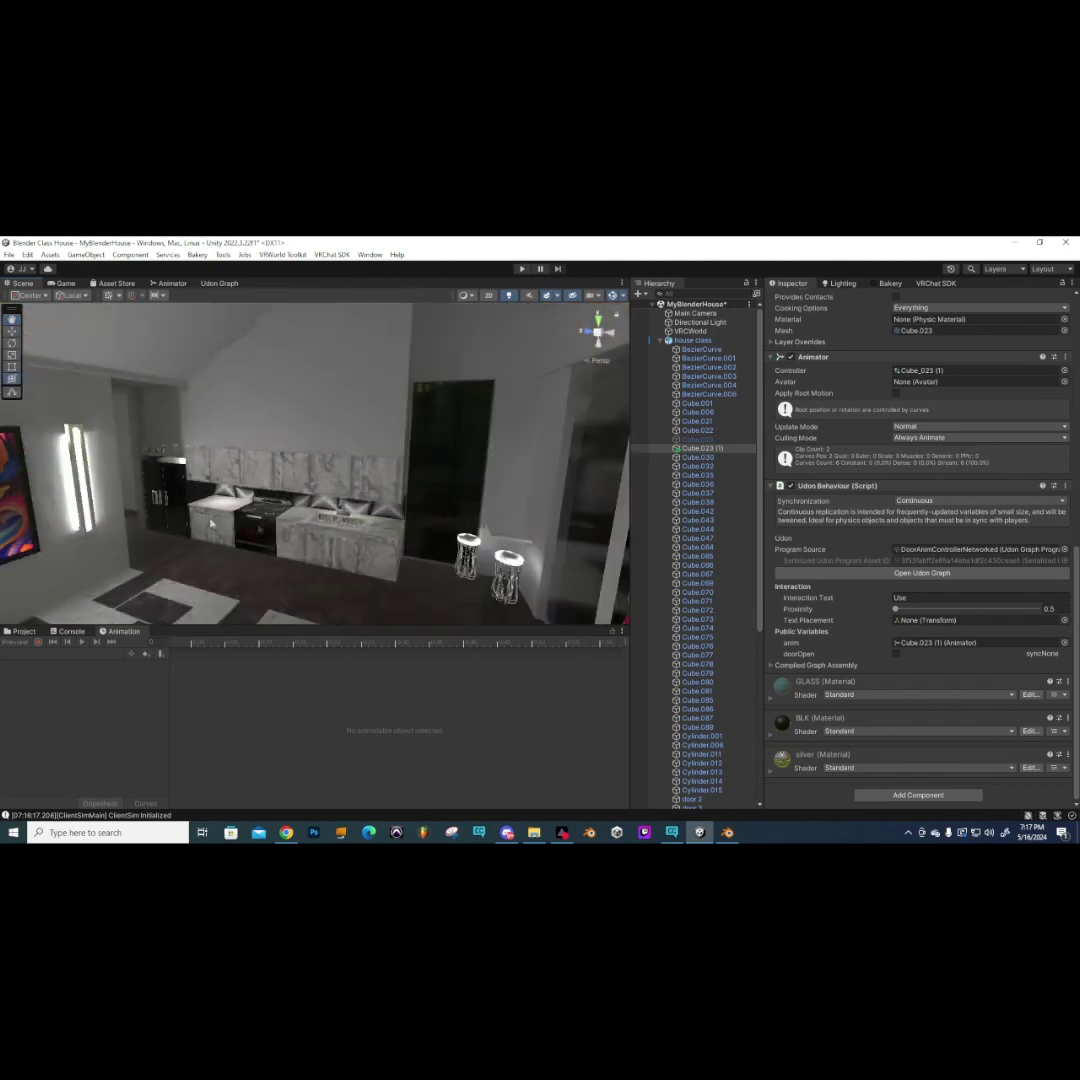
scroll(325, 549, "up", 3)
scroll(325, 549, "up", 2)
middle_click_drag(325, 549, 380, 490)
right_click_drag(430, 498, 366, 507)
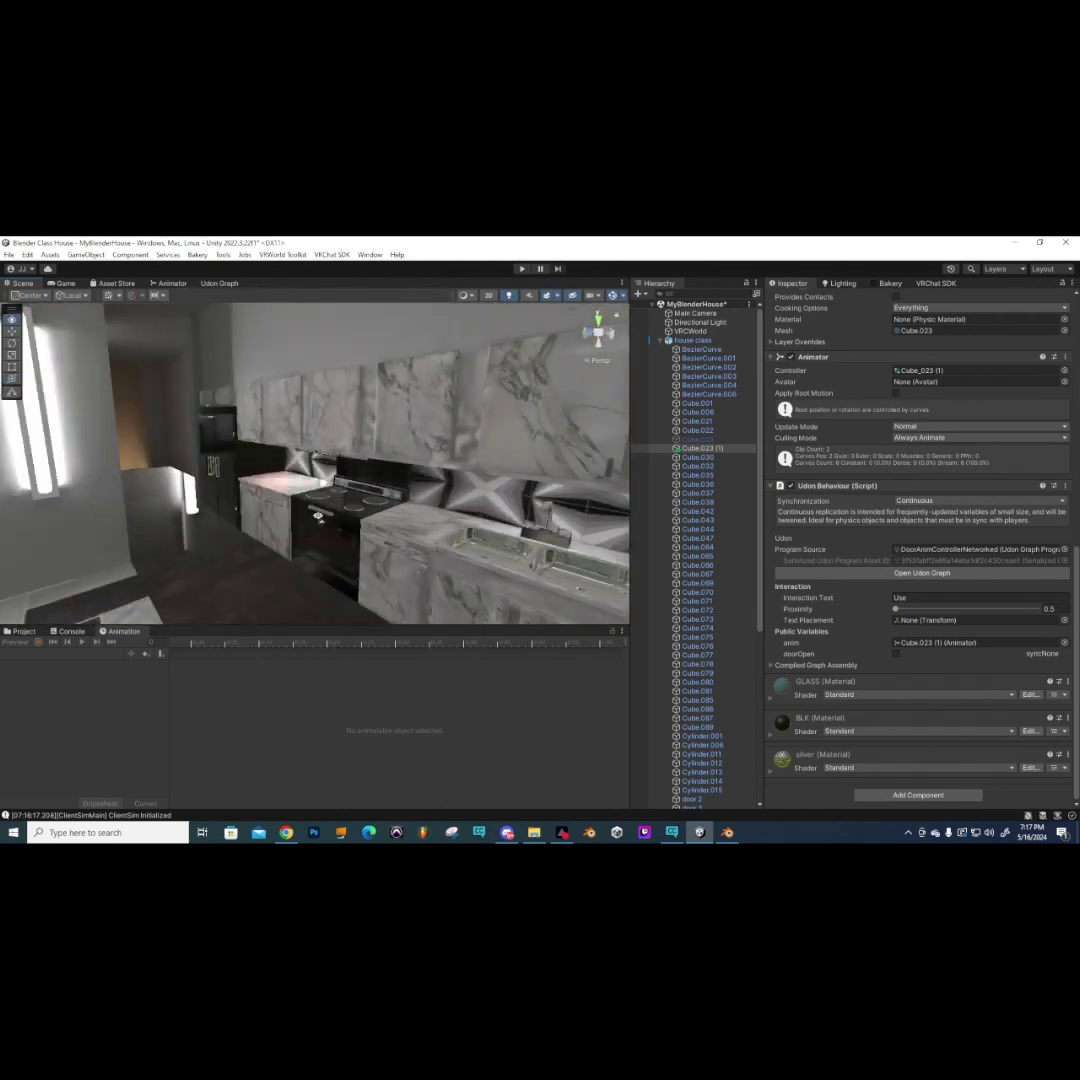
scroll(366, 507, "up", 3)
left_click_drag(366, 507, 520, 490, "alt")
middle_click_drag(520, 490, 349, 499)
- Fly past the doorway and shelves, back around the glass door to the double-door corner
right_click_drag(349, 499, 340, 501)
scroll(340, 501, "up", 2)
middle_click_drag(340, 501, 385, 524)
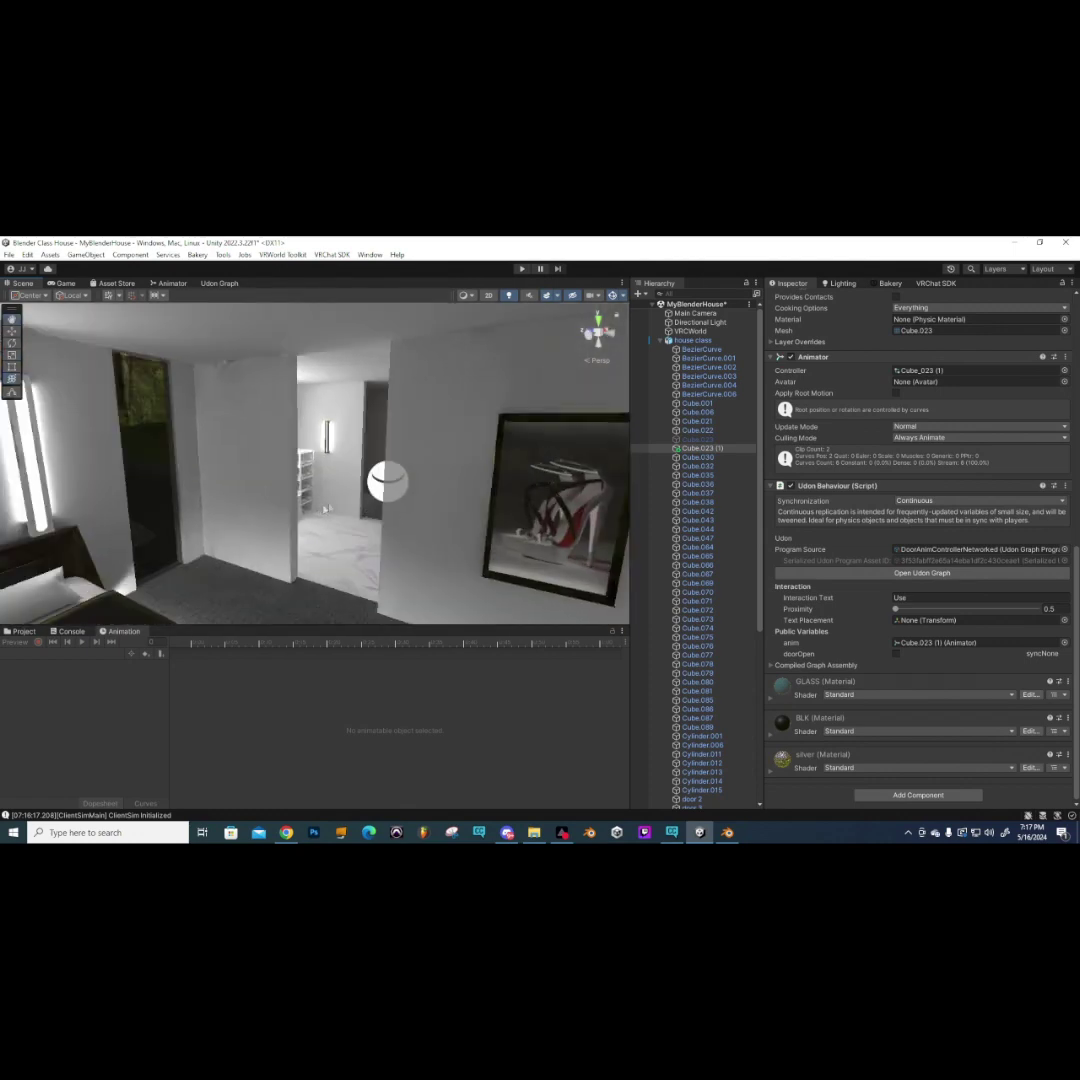
scroll(385, 526, "up", 3)
left_click_drag(384, 526, 377, 517, "alt")
right_click_drag(361, 500, 308, 514)
left_click_drag(308, 514, 311, 450, "alt")
middle_click_drag(310, 449, 328, 478)
right_click_drag(328, 478, 397, 472)
- Select the house model and a closet door mesh, then look around the wall and kitchen
left_click(365, 470)
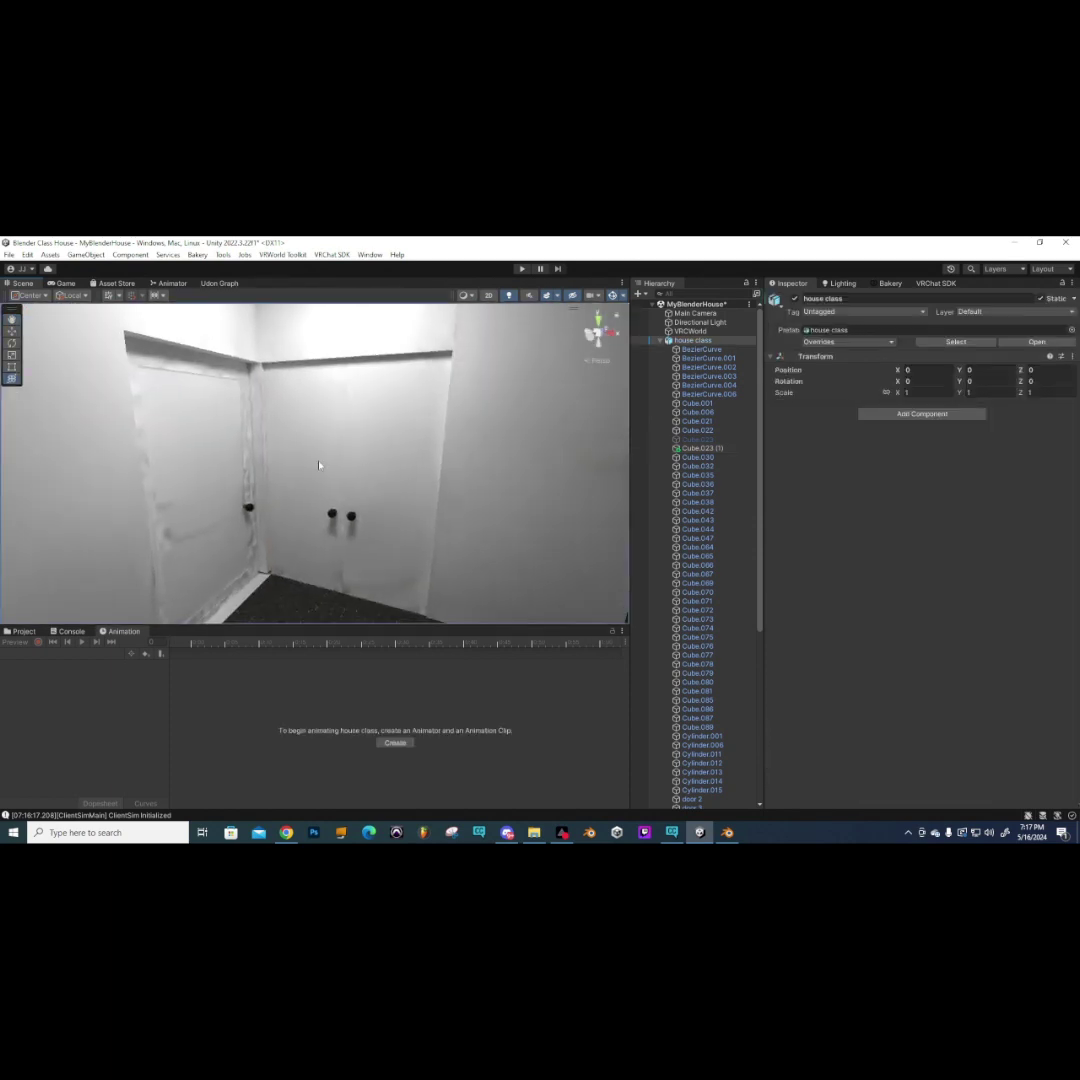
left_click(318, 465)
left_click(392, 456)
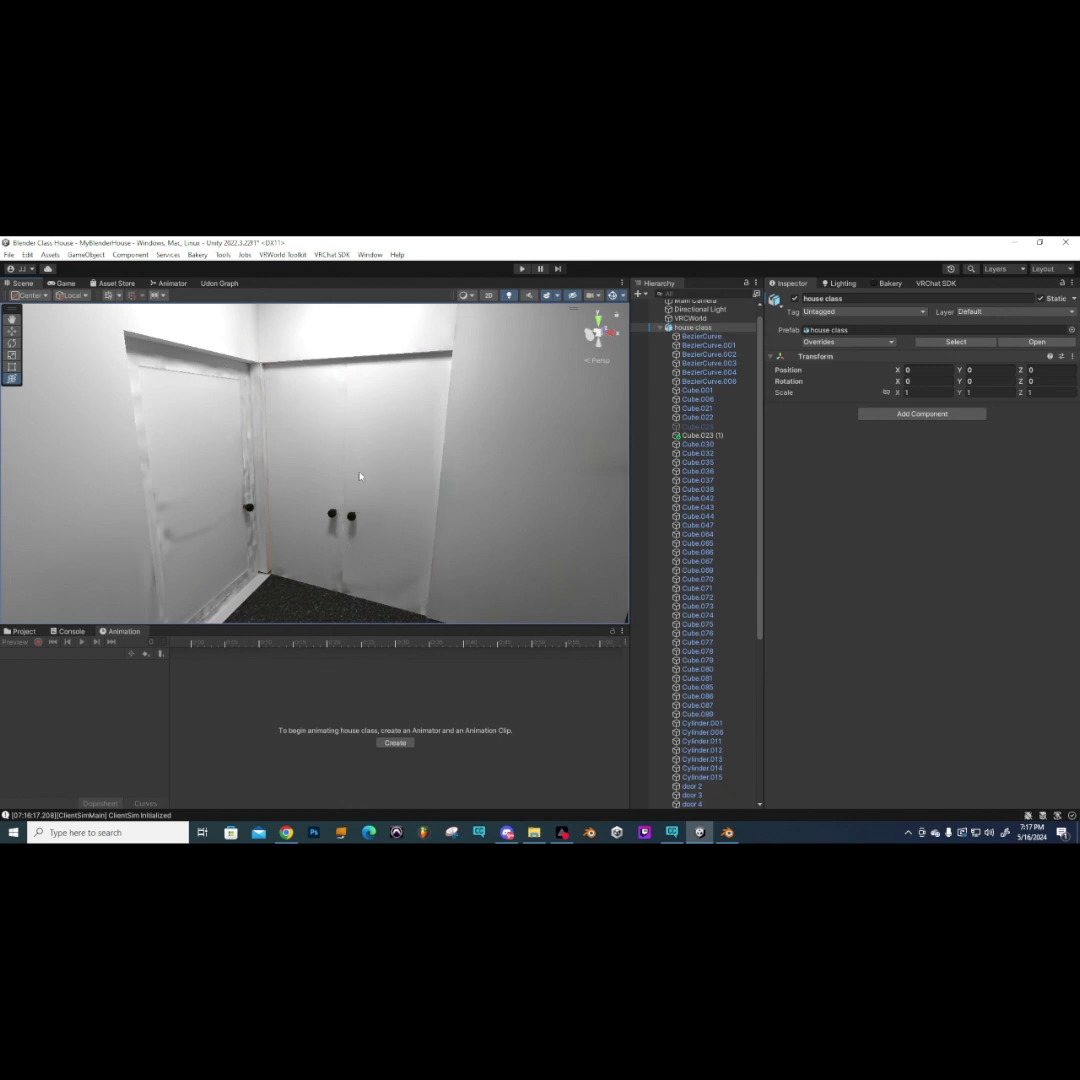
scroll(361, 476, "down", 6)
scroll(350, 471, "up", 3)
scroll(350, 472, "down", 6)
middle_click_drag(270, 480, 371, 468)
right_click_drag(289, 458, 345, 458)
middle_click_drag(345, 458, 375, 489)
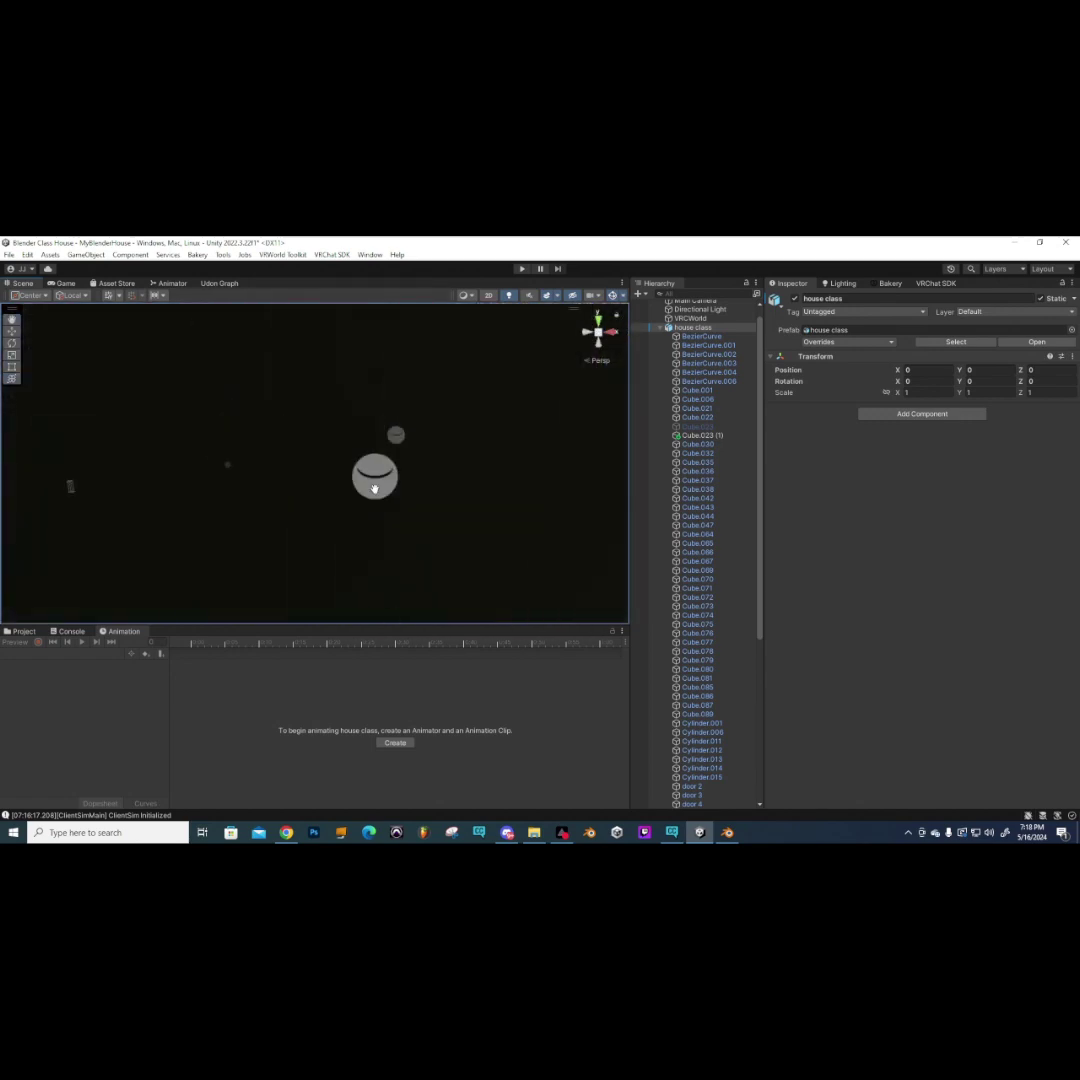
scroll(375, 489, "up", 5)
right_click_drag(375, 489, 521, 487)
scroll(521, 487, "down", 6)
right_click_drag(380, 487, 327, 487)
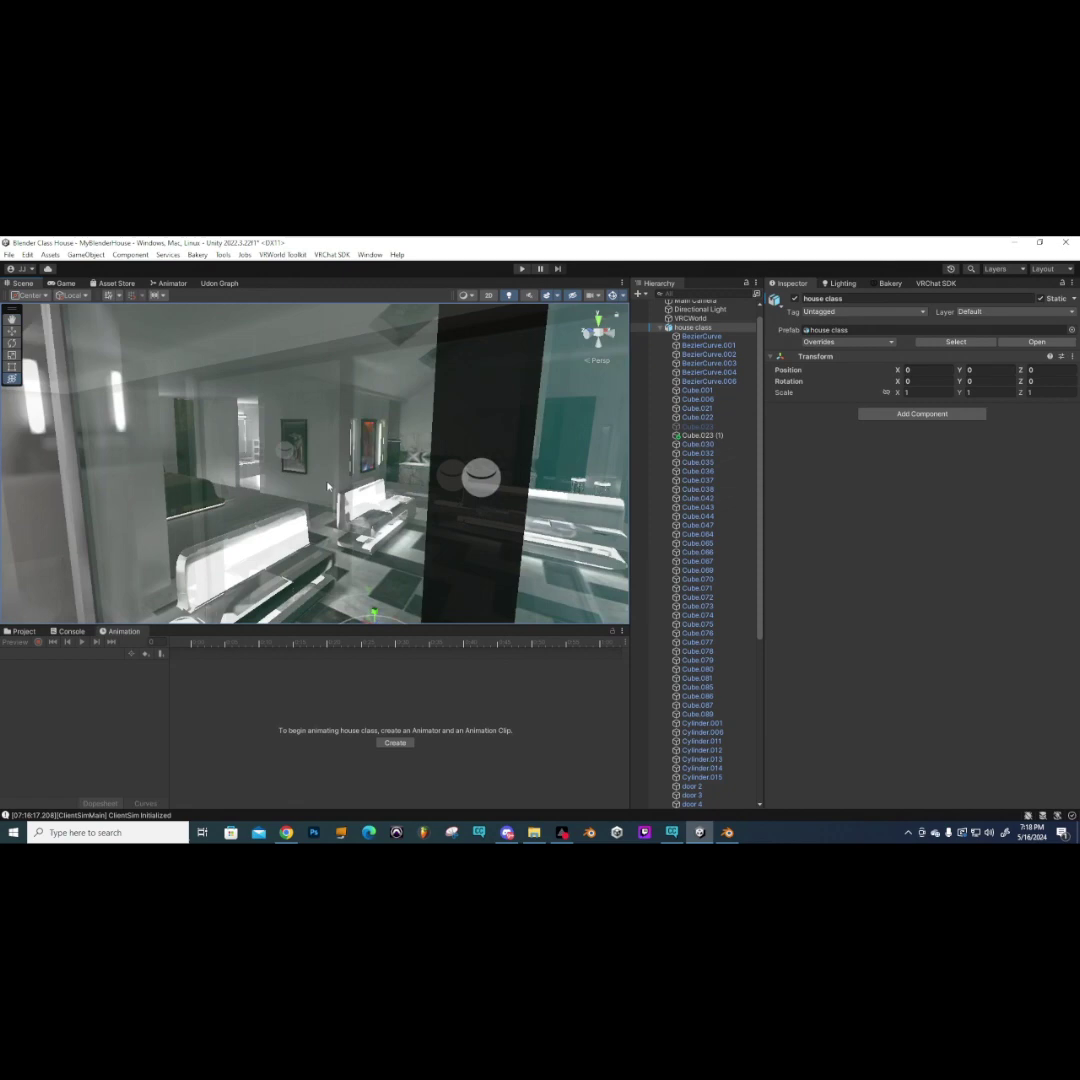
scroll(328, 487, "down", 5)
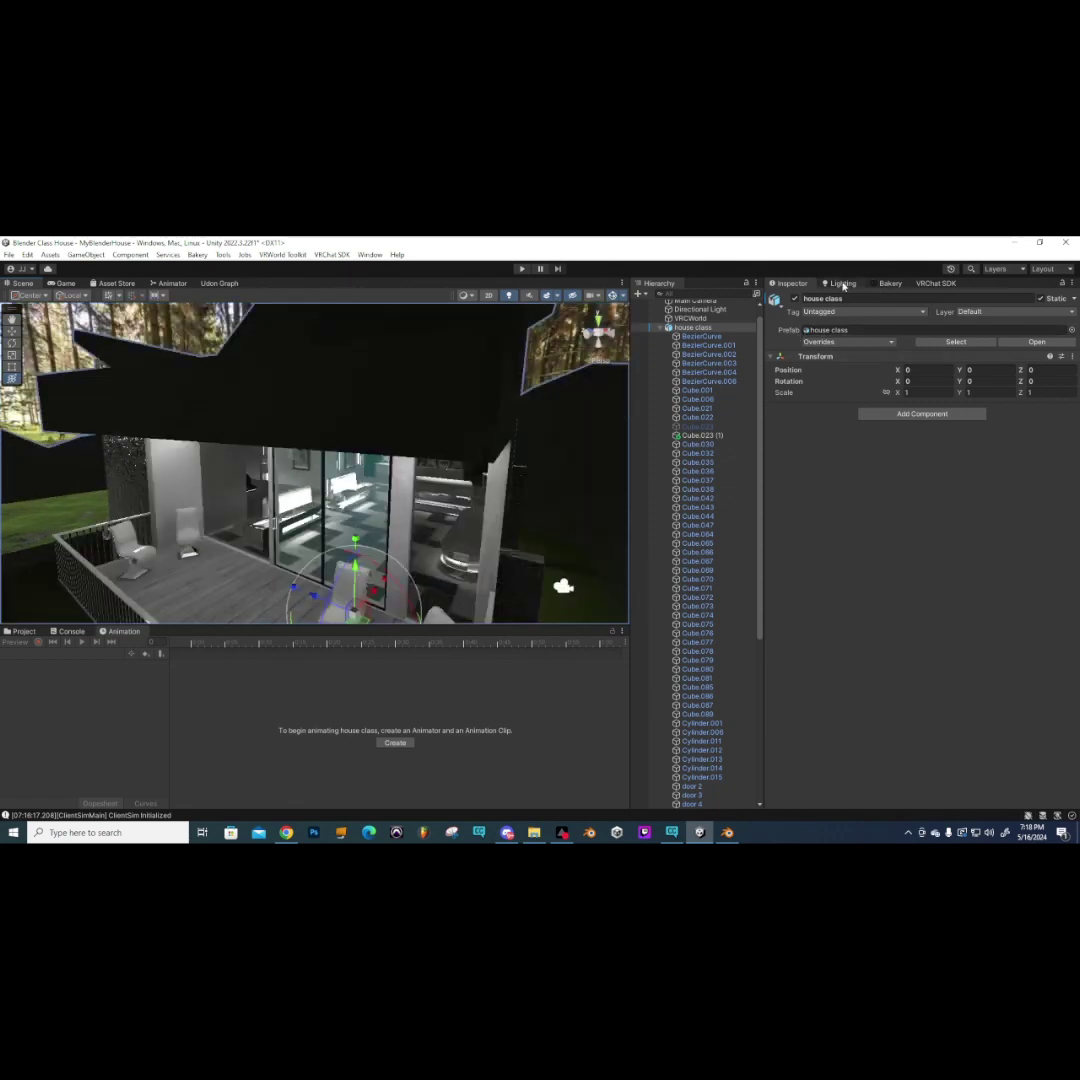
- Start a Bakery lightmap render of the house, saving the scene when prompted
left_click(843, 284)
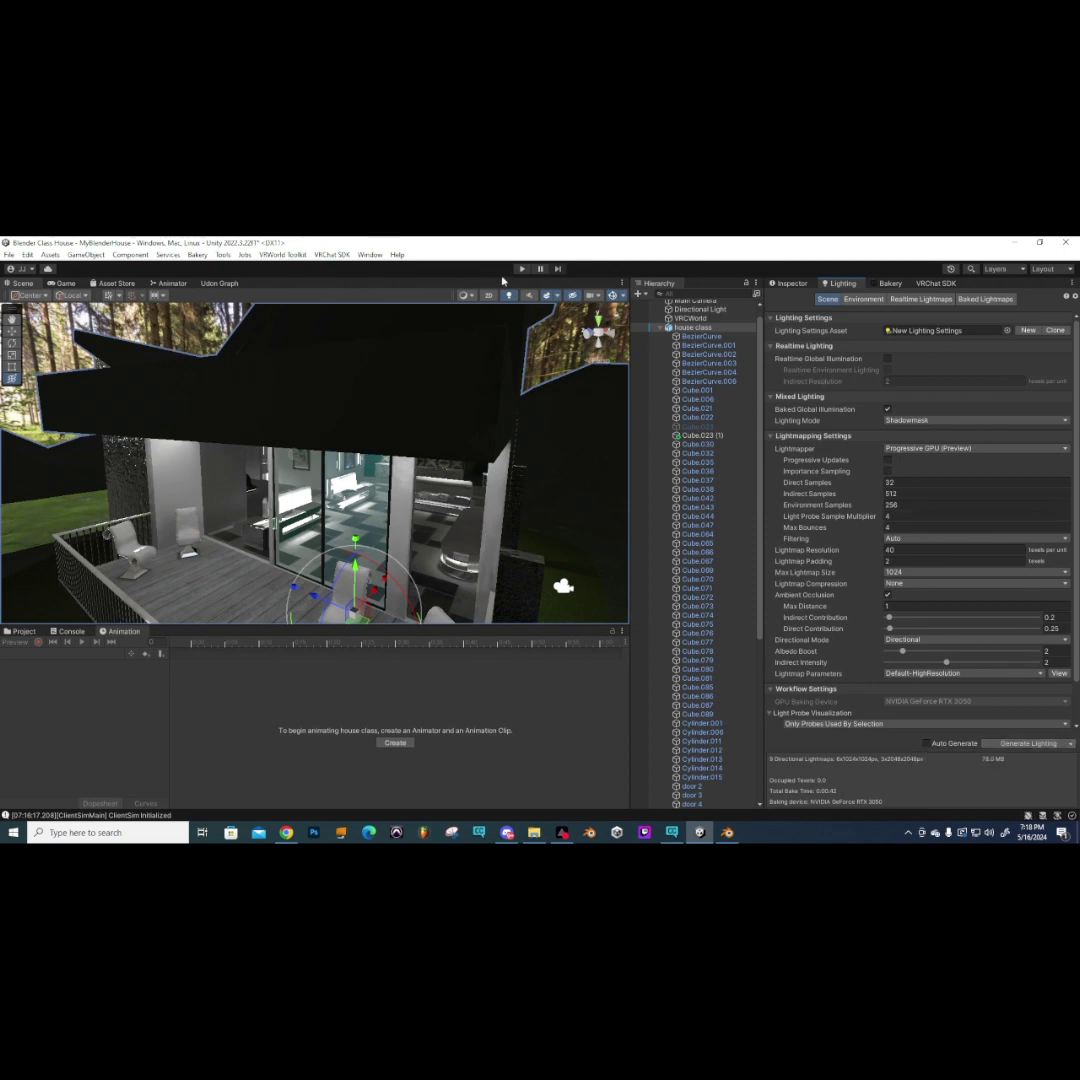
left_click(889, 283)
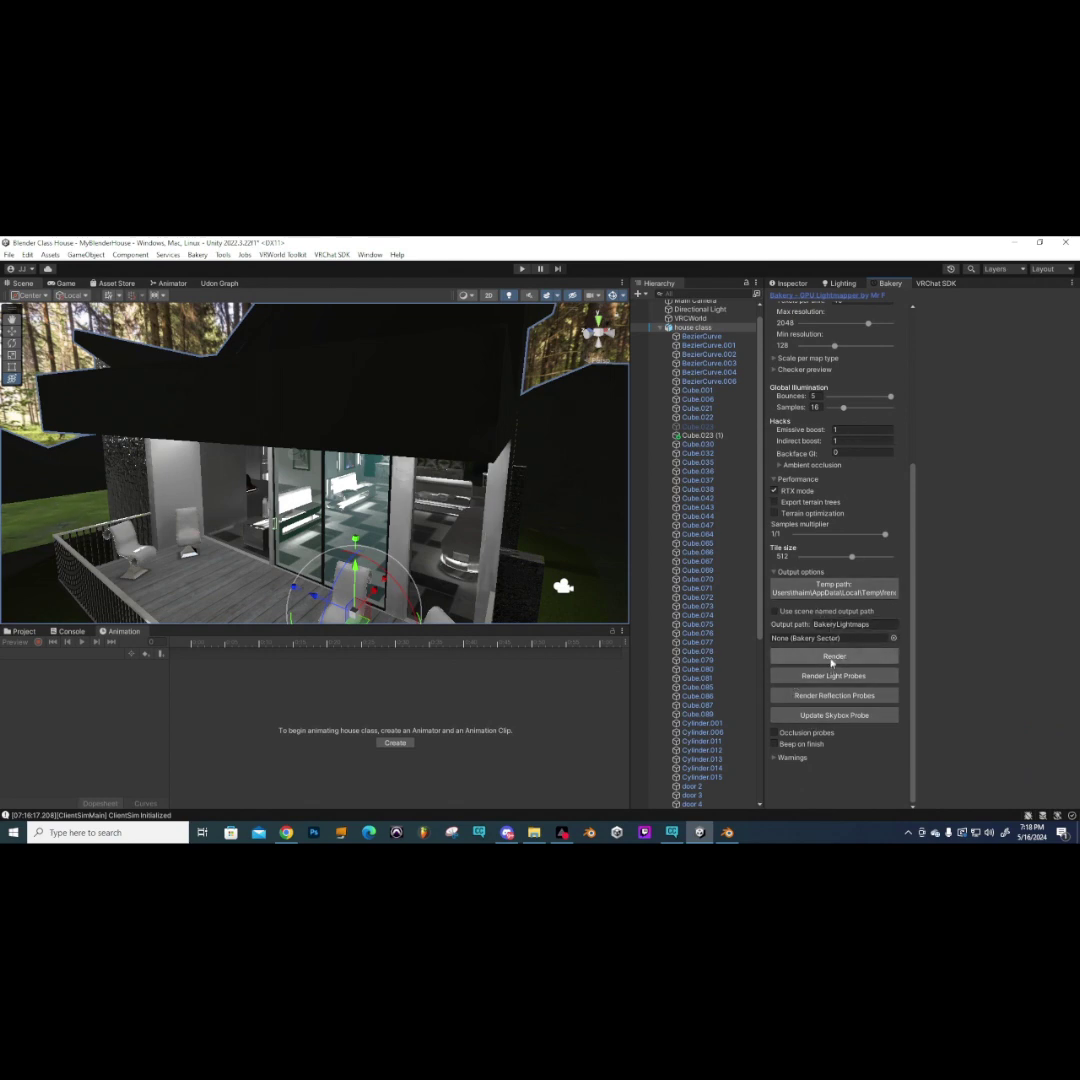
left_click(835, 657)
left_click(573, 558)
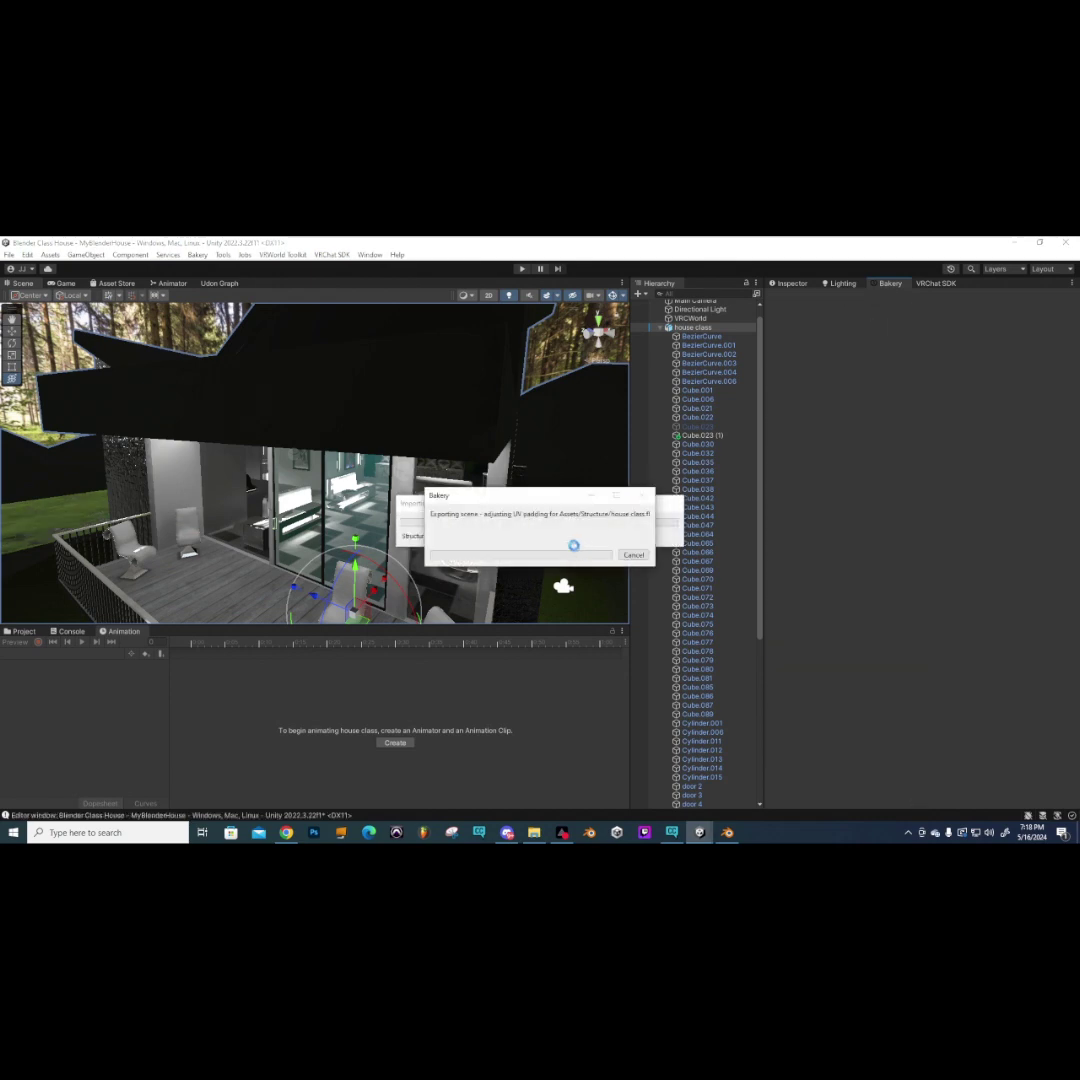
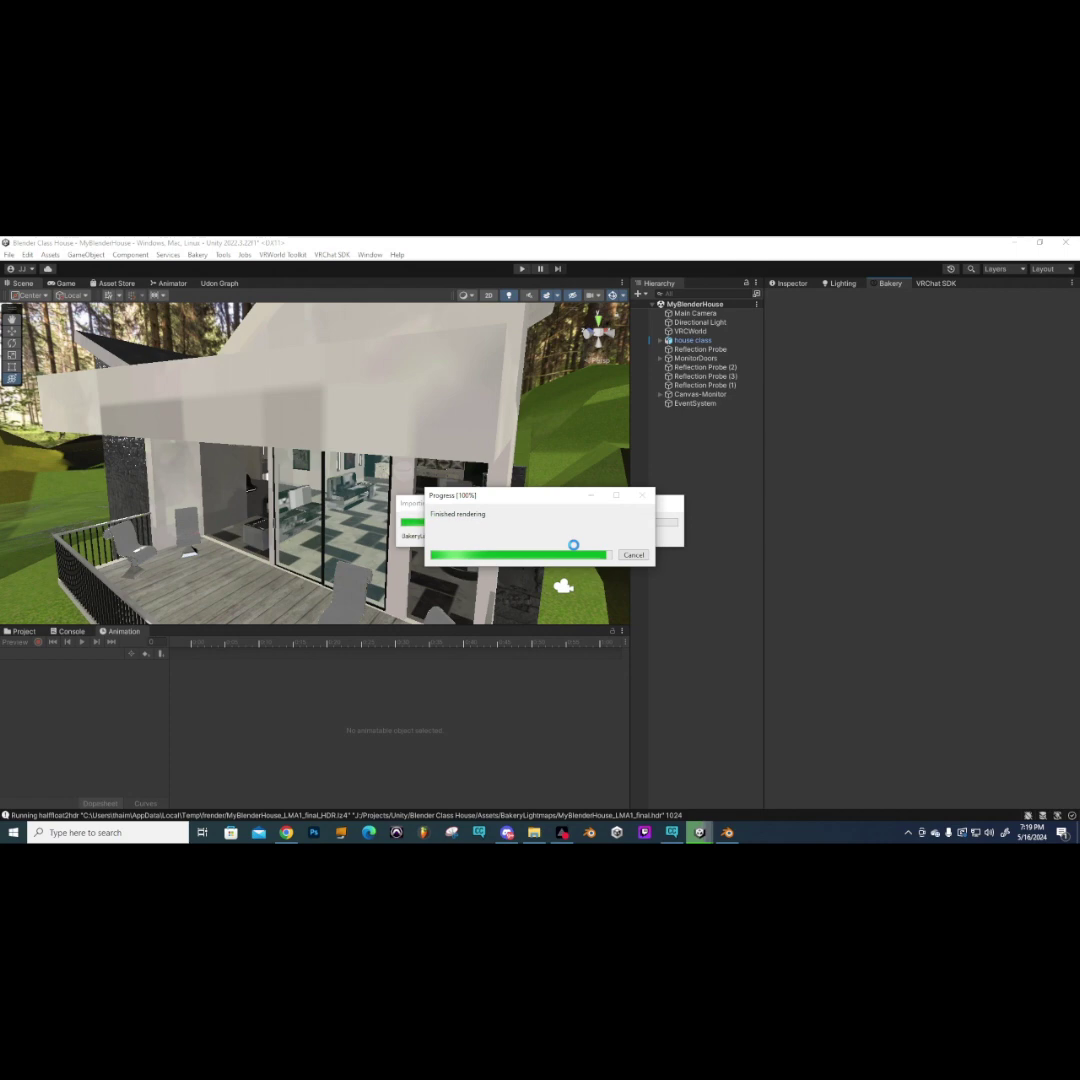
- Orbit and zoom around the darkly baked house to view it from the front
scroll(366, 474, "down", 5)
left_click_drag(366, 474, 328, 508, "alt")
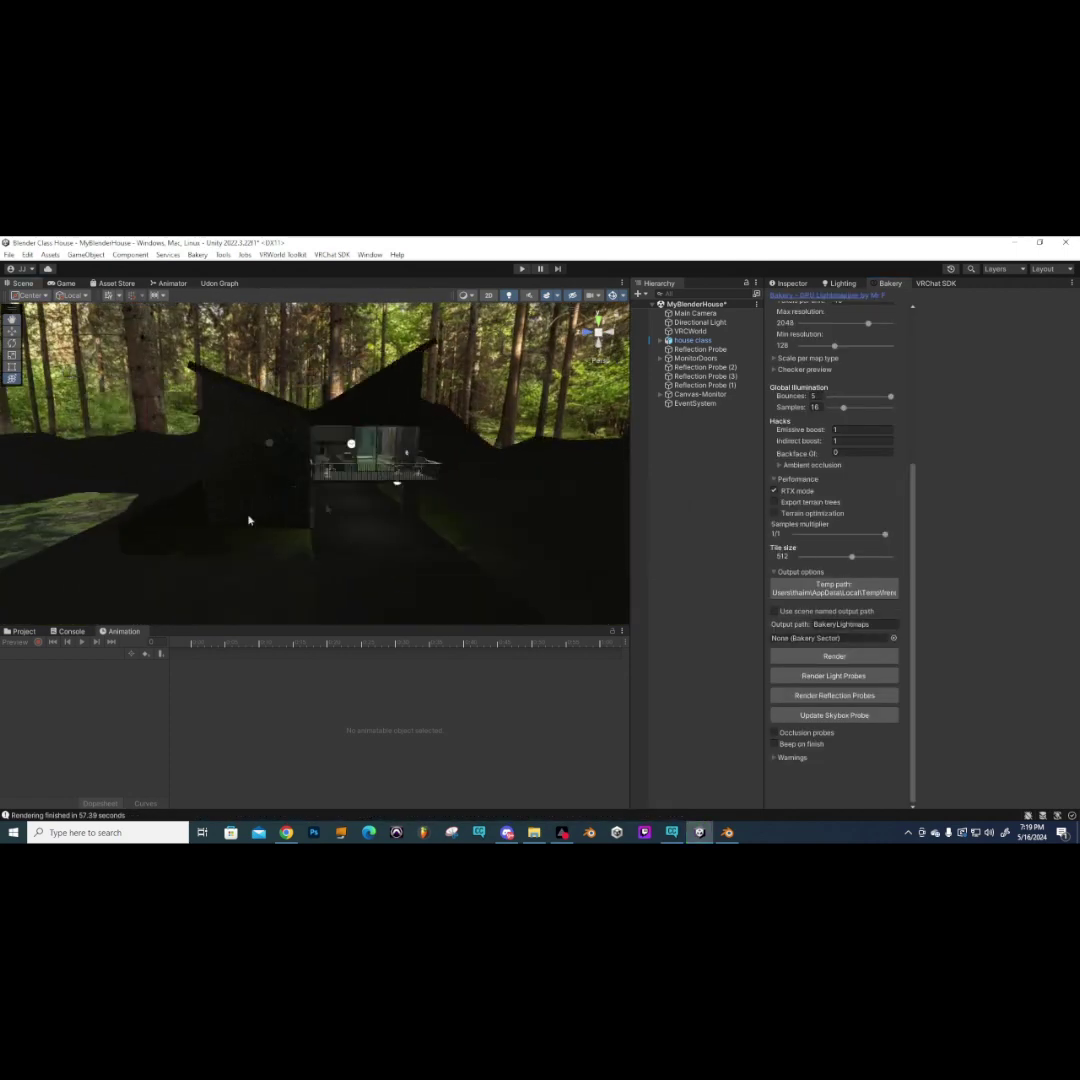
left_click_drag(470, 535, 350, 513, "alt")
scroll(350, 513, "up", 3)
middle_click_drag(350, 513, 292, 493)
scroll(301, 468, "up", 4)
scroll(371, 470, "down", 4)
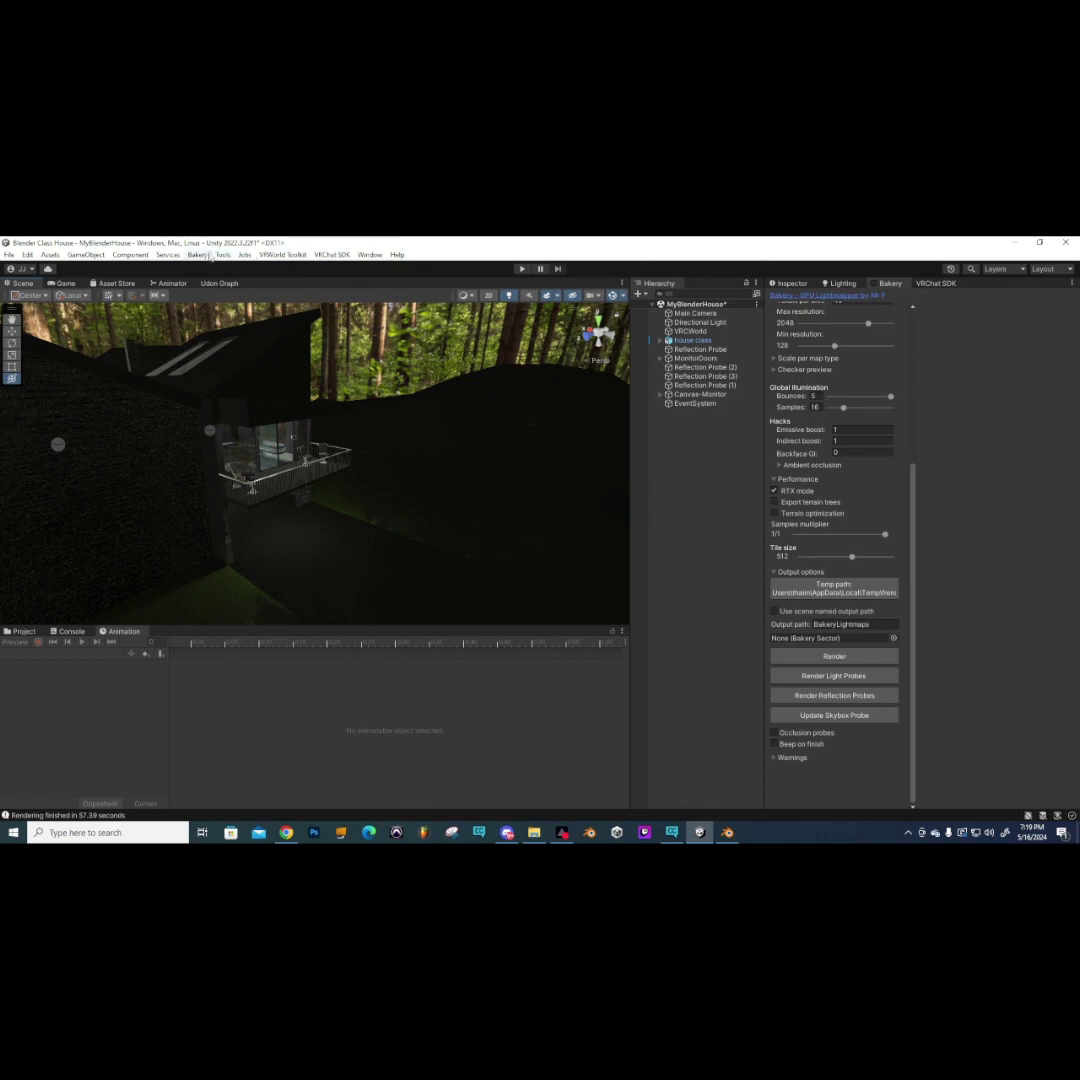
- Open Bakery's Clear baked data tool, try clearing with lightmap files marked, and decline deletion
left_click(197, 254)
mouse_move(221, 289)
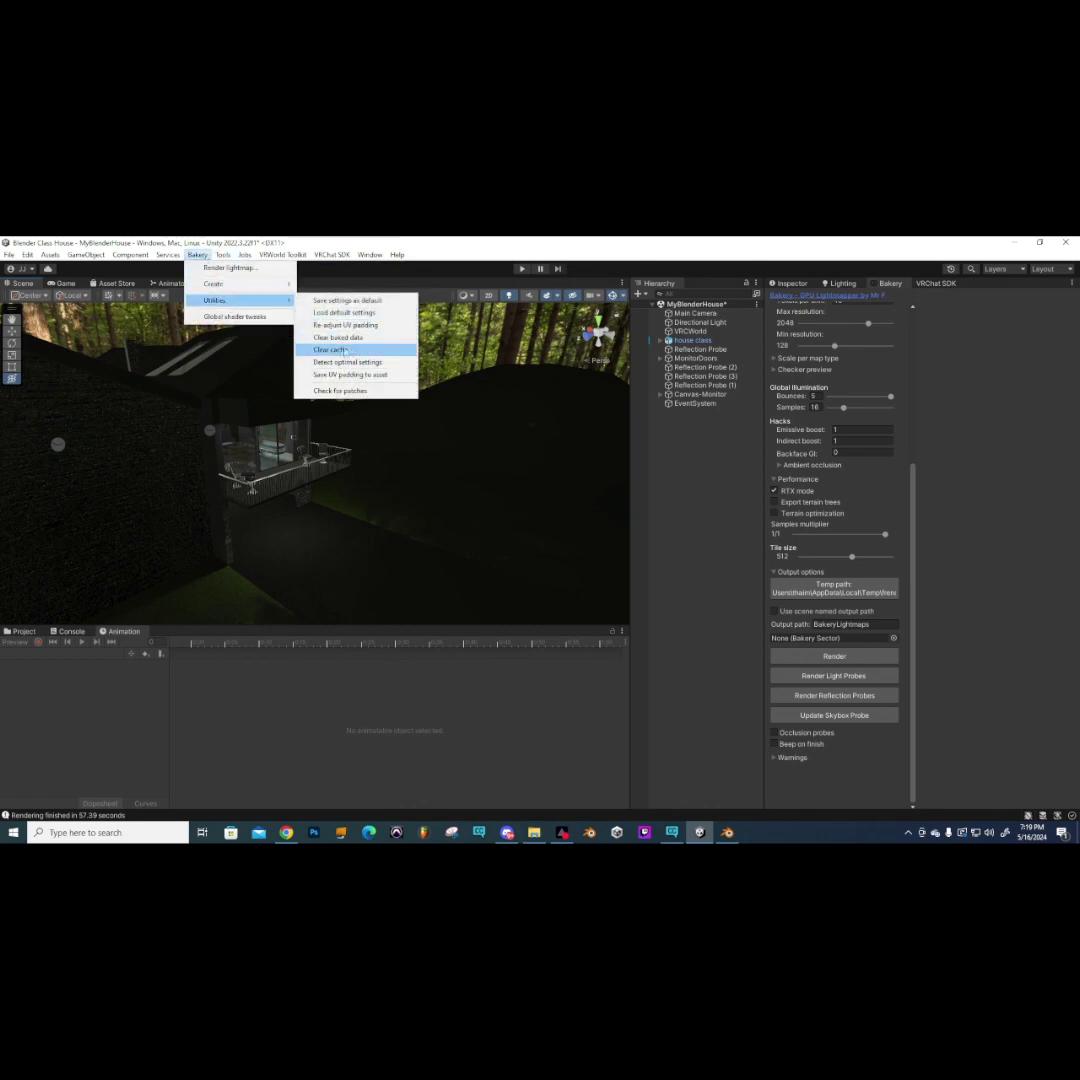
left_click(338, 337)
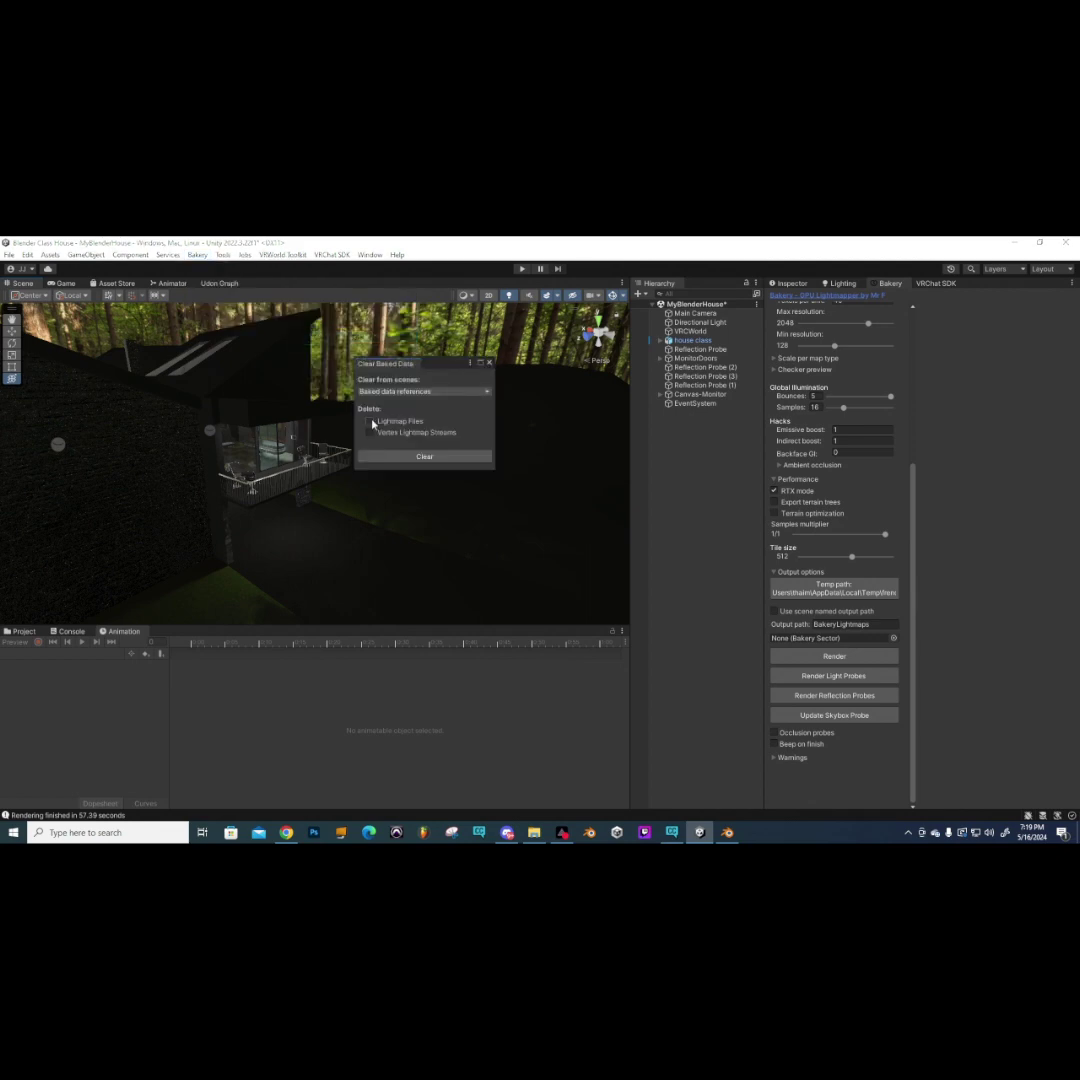
left_click(370, 421)
left_click(370, 432)
left_click(407, 458)
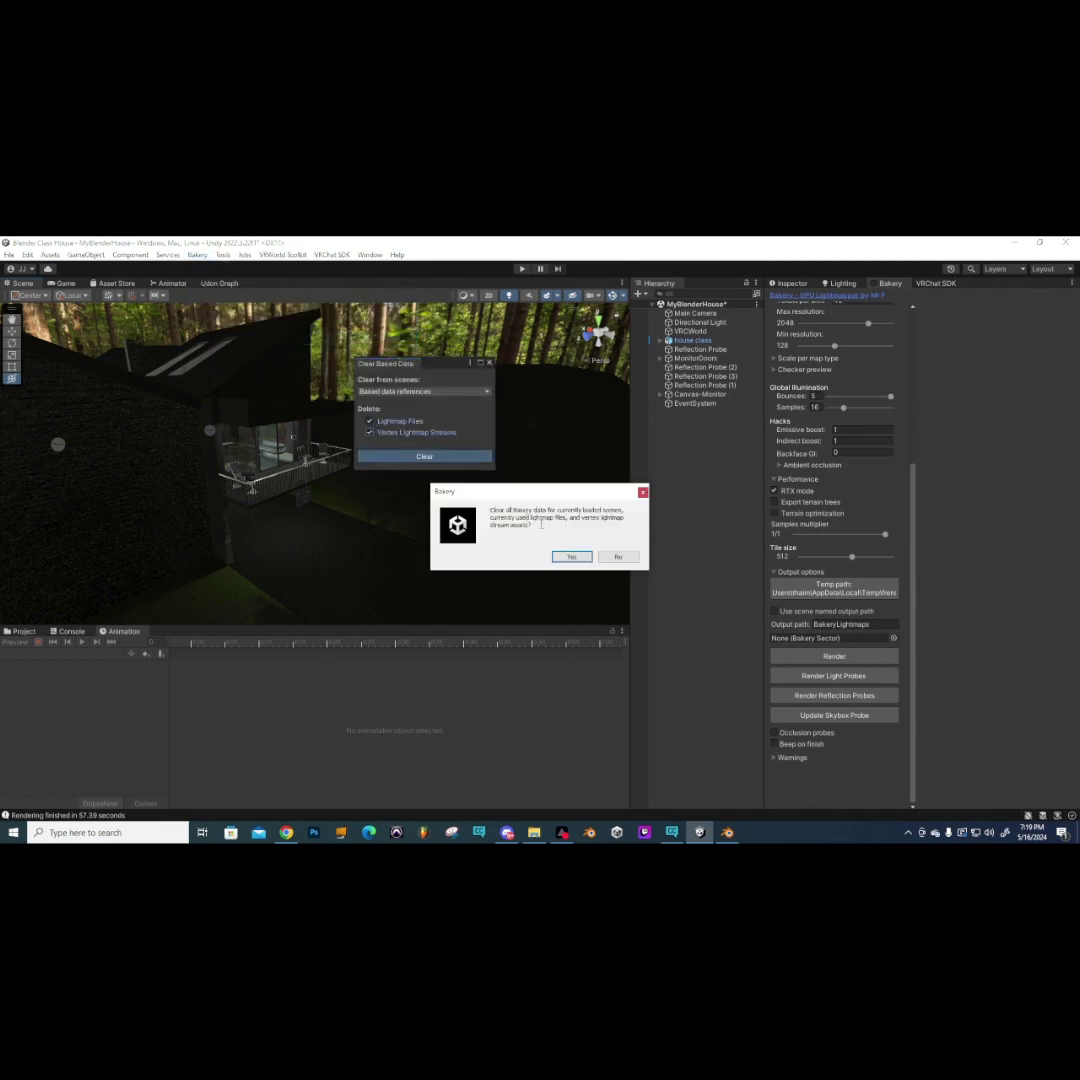
left_click(618, 557)
- Clear only the baked data references, keeping lightmap files and vertex streams, then close the window
left_click(369, 432)
left_click(369, 421)
left_click(409, 458)
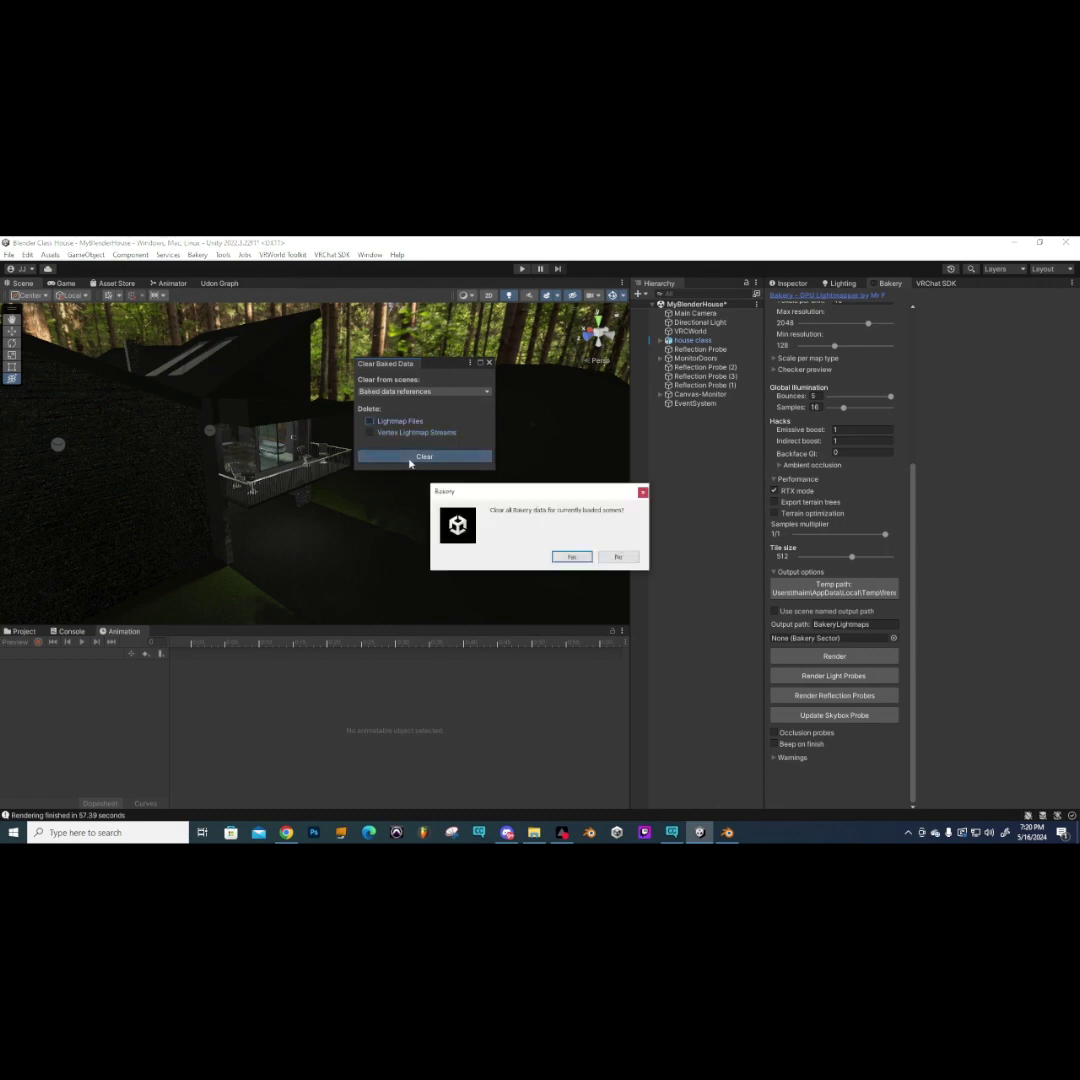
left_click(574, 559)
left_click(490, 363)
- Swing the view onto the house front and start a new Bakery lightmap render
left_click_drag(379, 409, 253, 405, "alt")
middle_click_drag(253, 405, 288, 408)
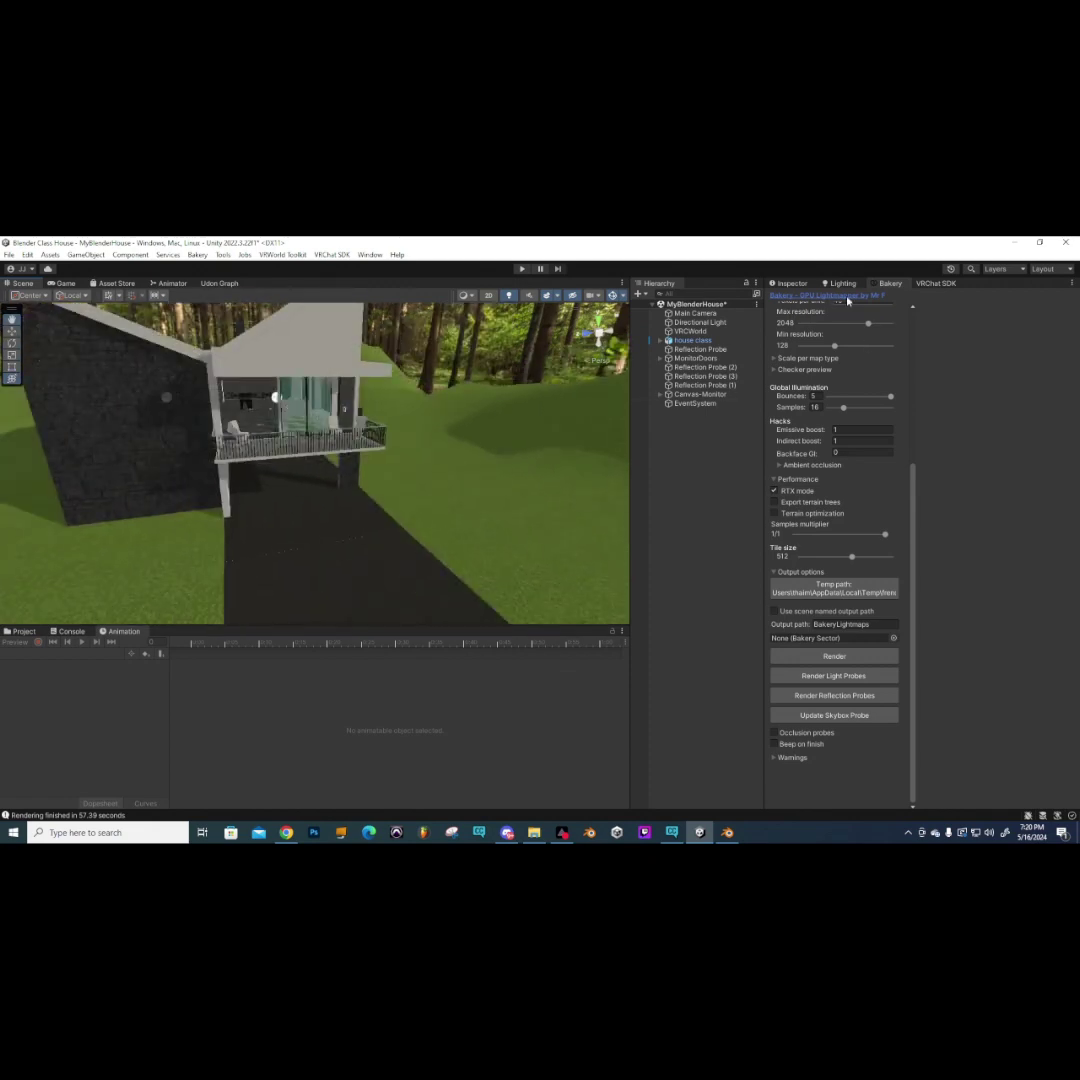
left_click(825, 657)
- Save the scene when prompted so Bakery exports and renders fresh lightmaps
left_click(571, 556)
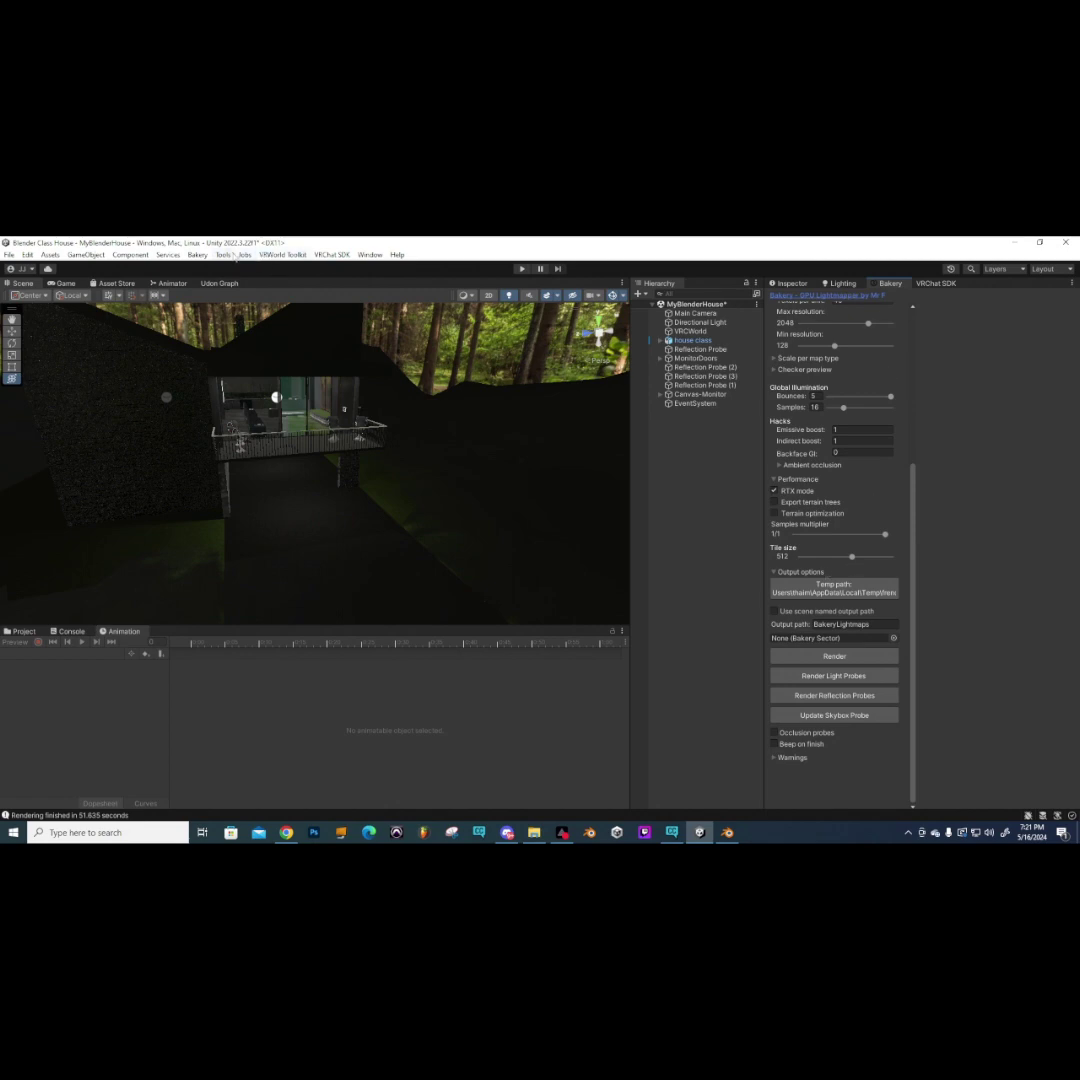
left_click(197, 254)
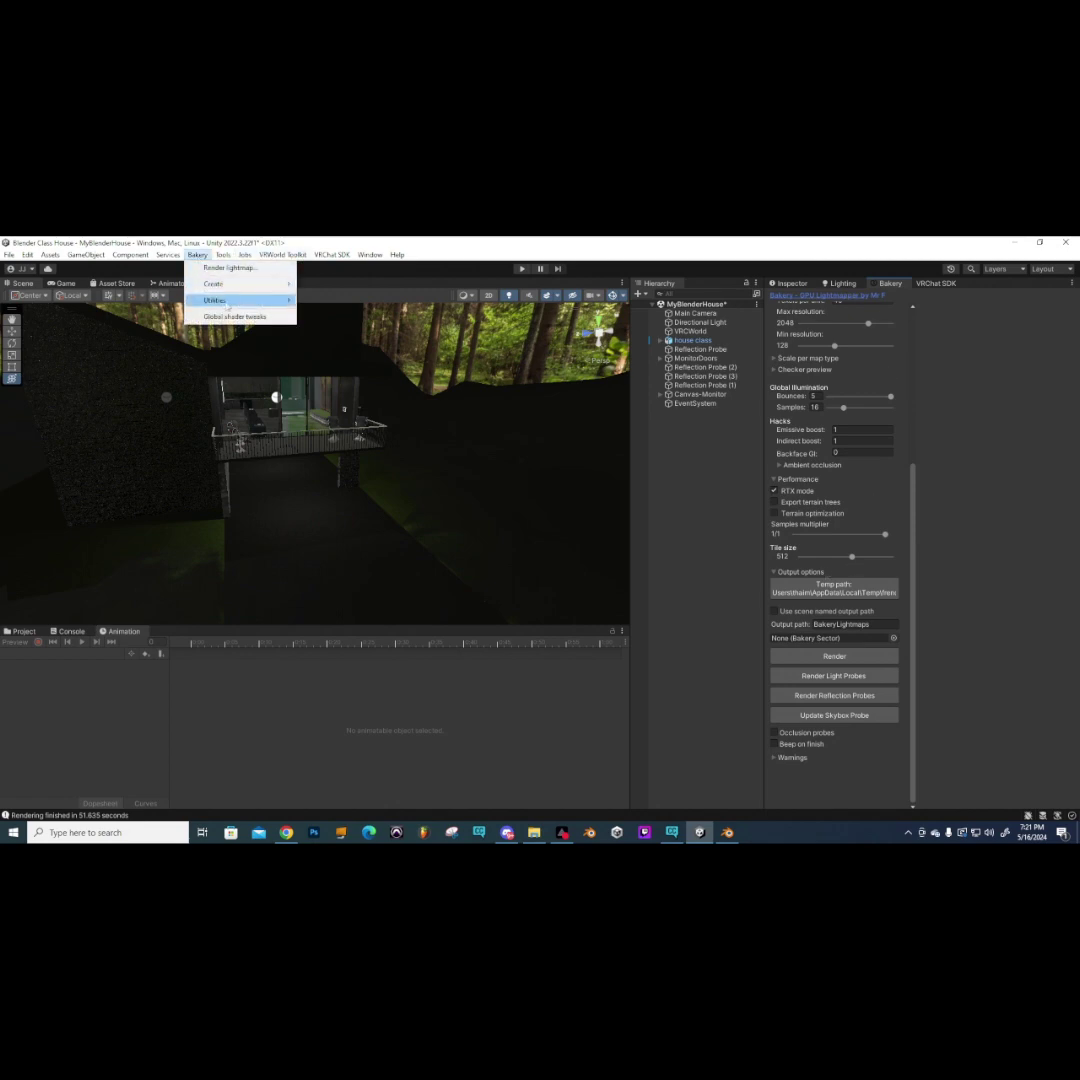
- Clear all Bakery data and bake settings from the scene, confirming with Yes
mouse_move(220, 300)
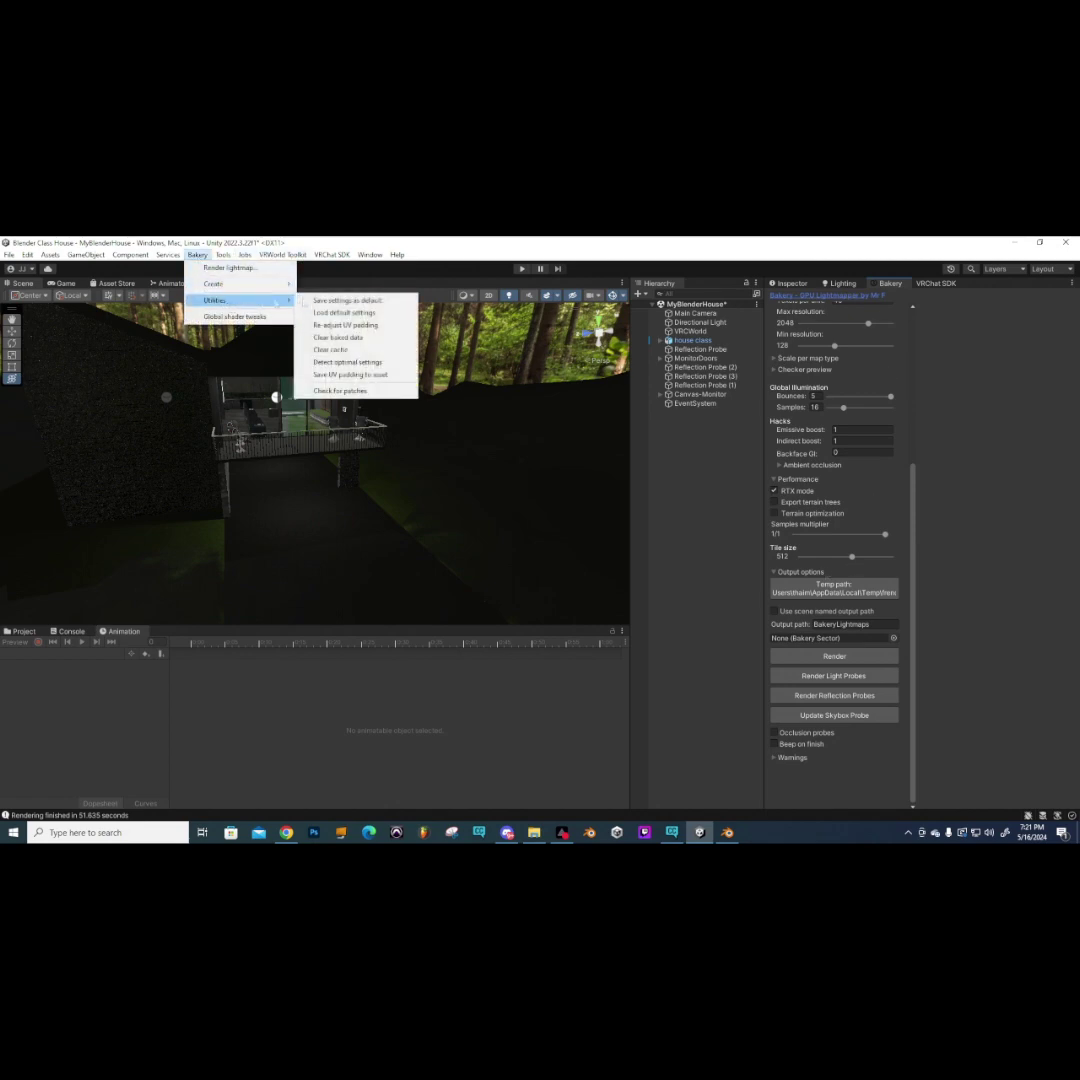
left_click(350, 338)
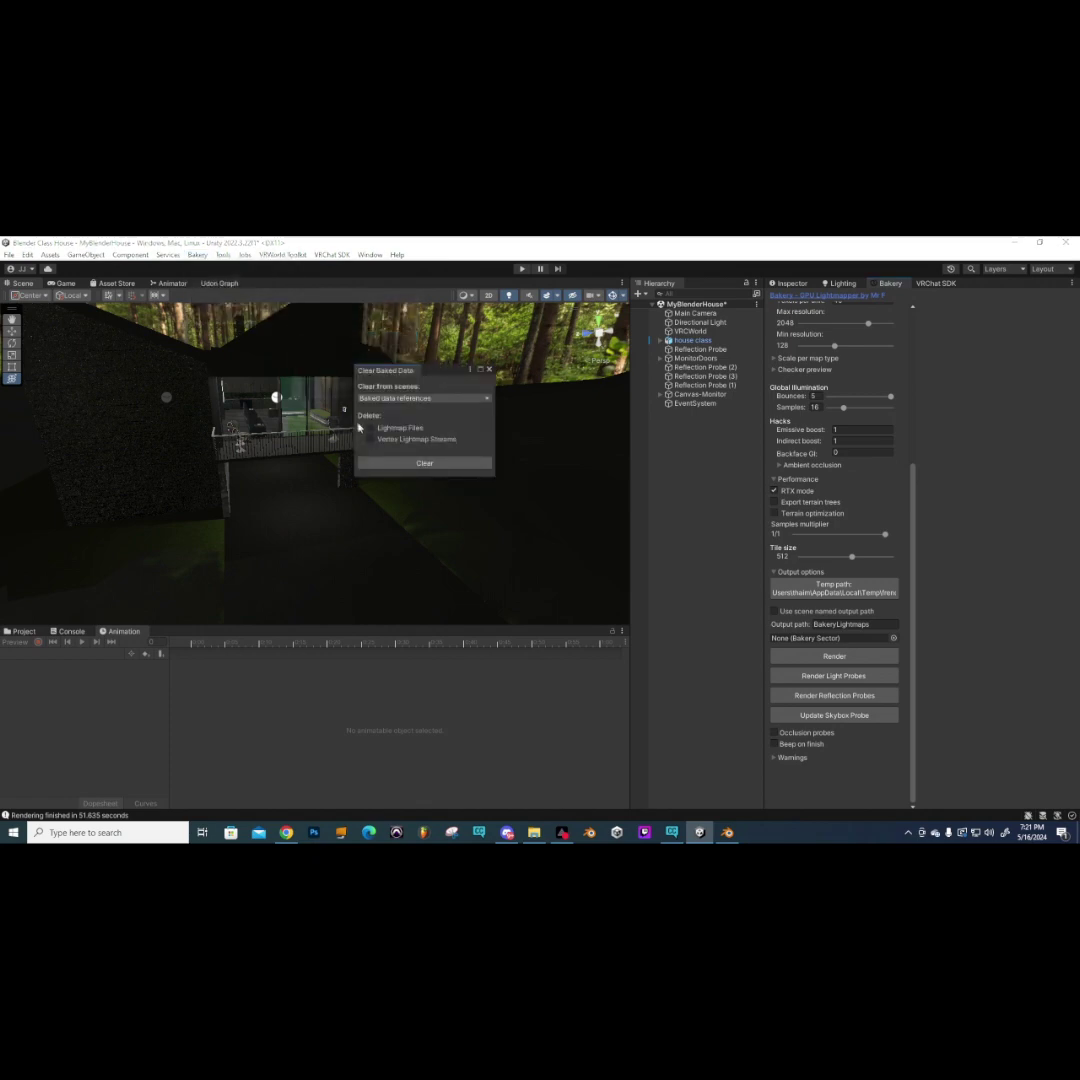
left_click(395, 399)
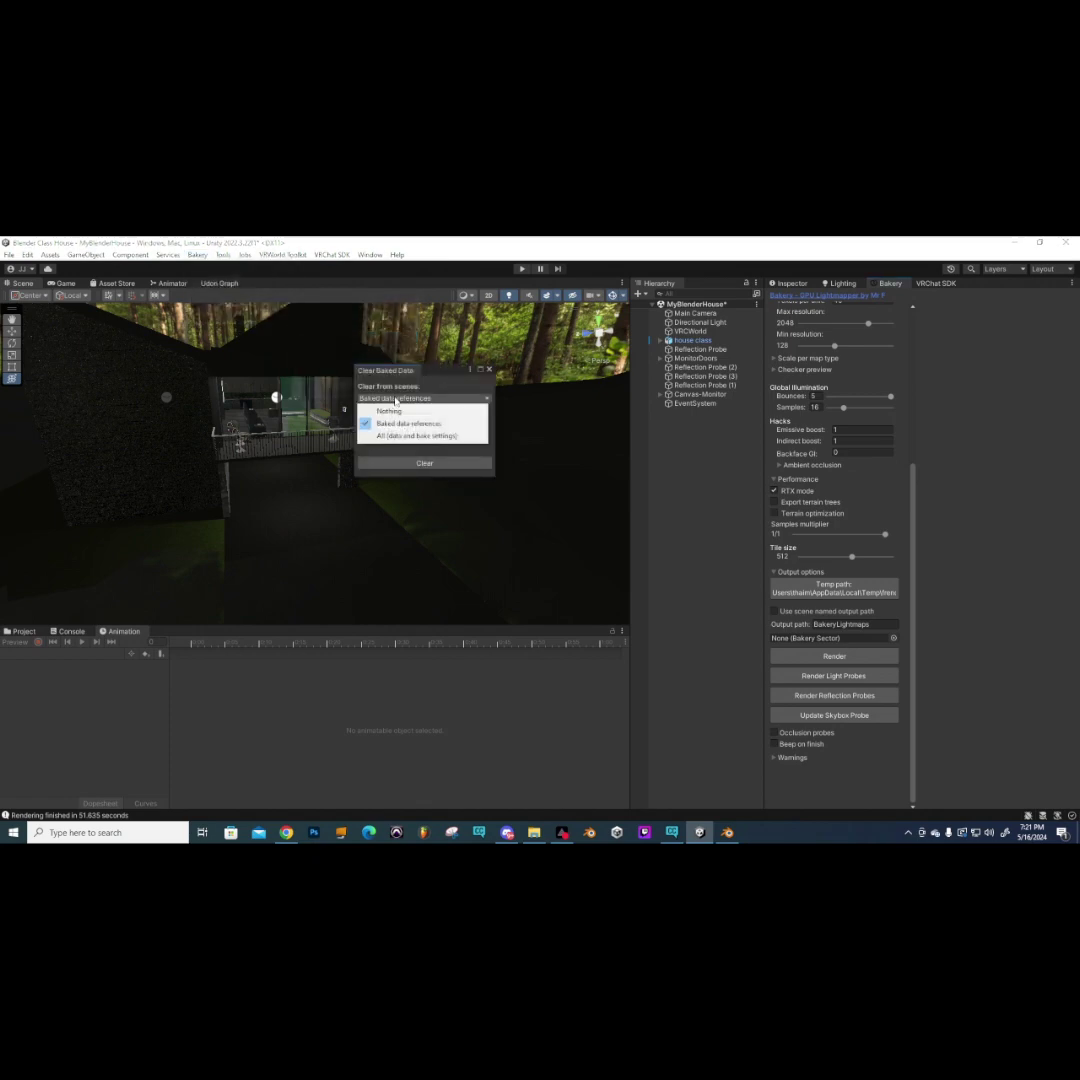
left_click(416, 435)
left_click(421, 463)
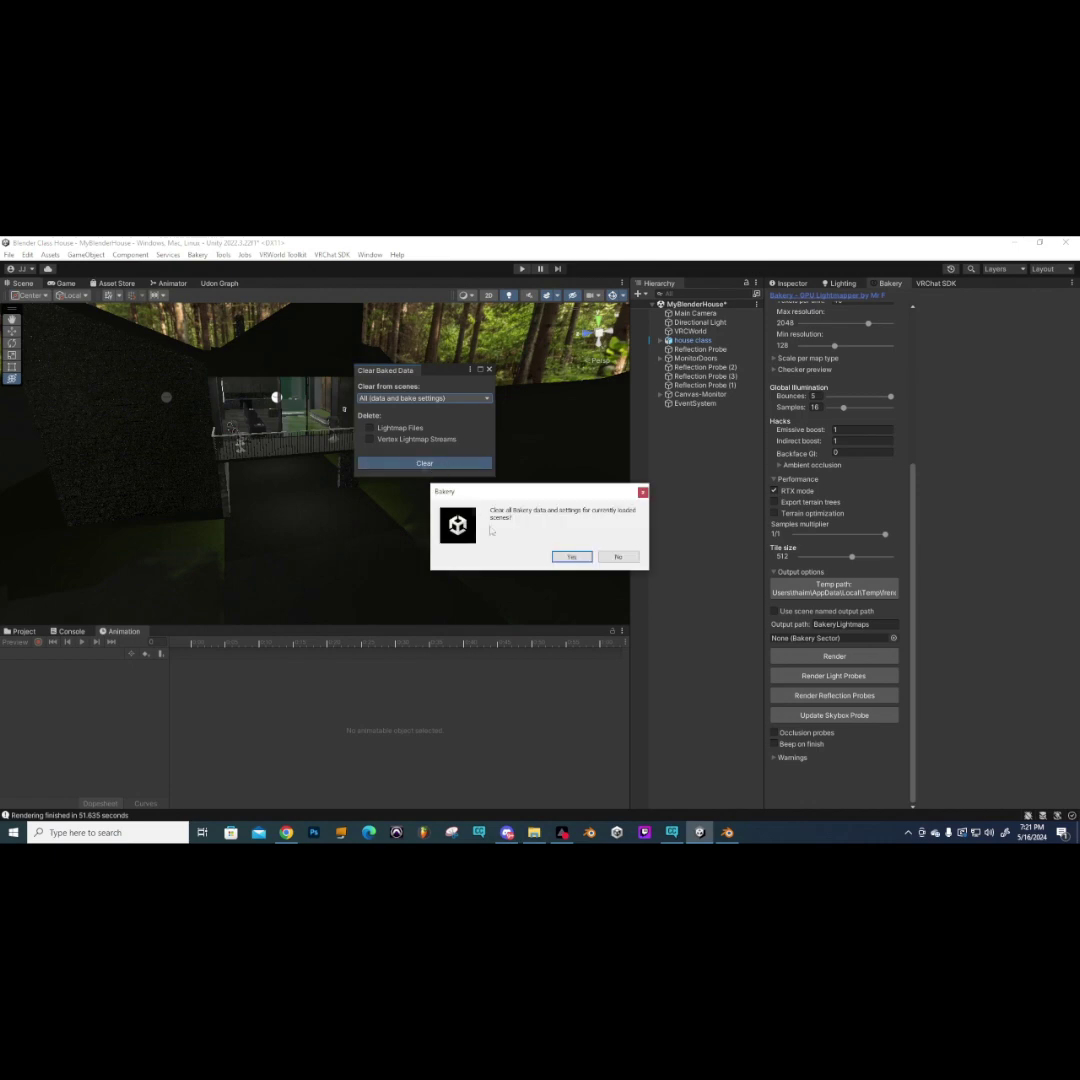
left_click(572, 557)
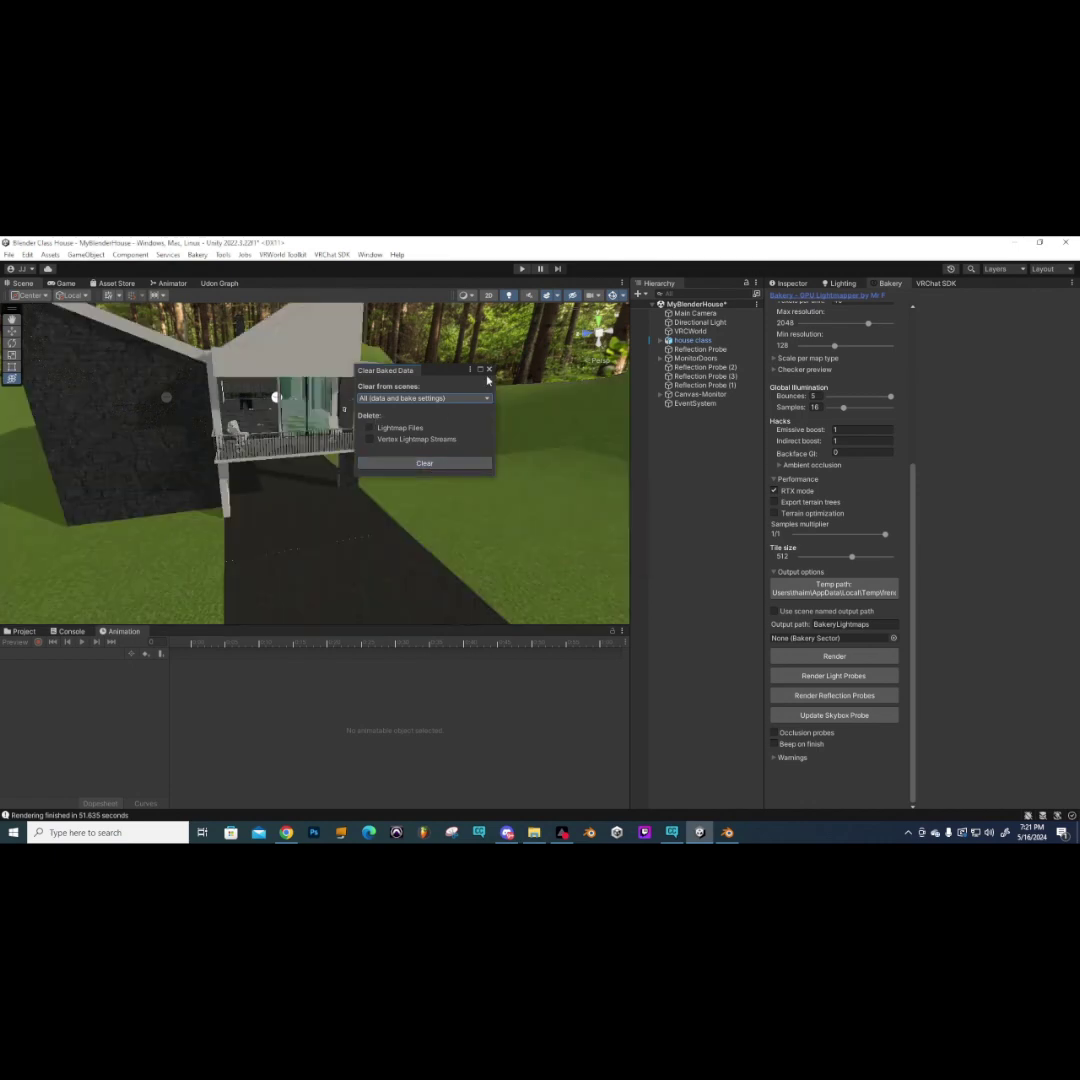
- Clear Unity's own baked lighting data from the Lighting window and check its lighting modes
left_click(843, 284)
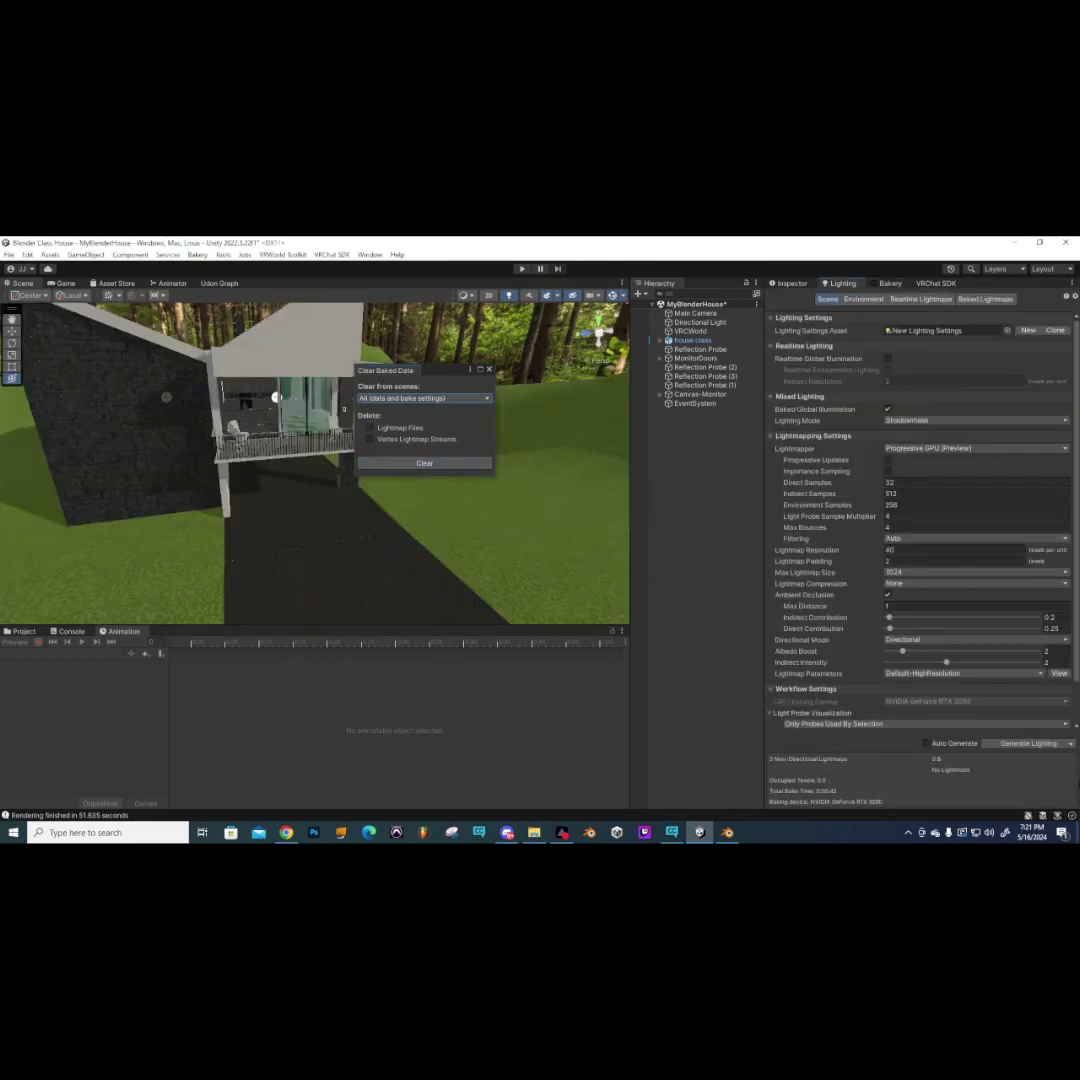
left_click(1070, 744)
left_click(1017, 770)
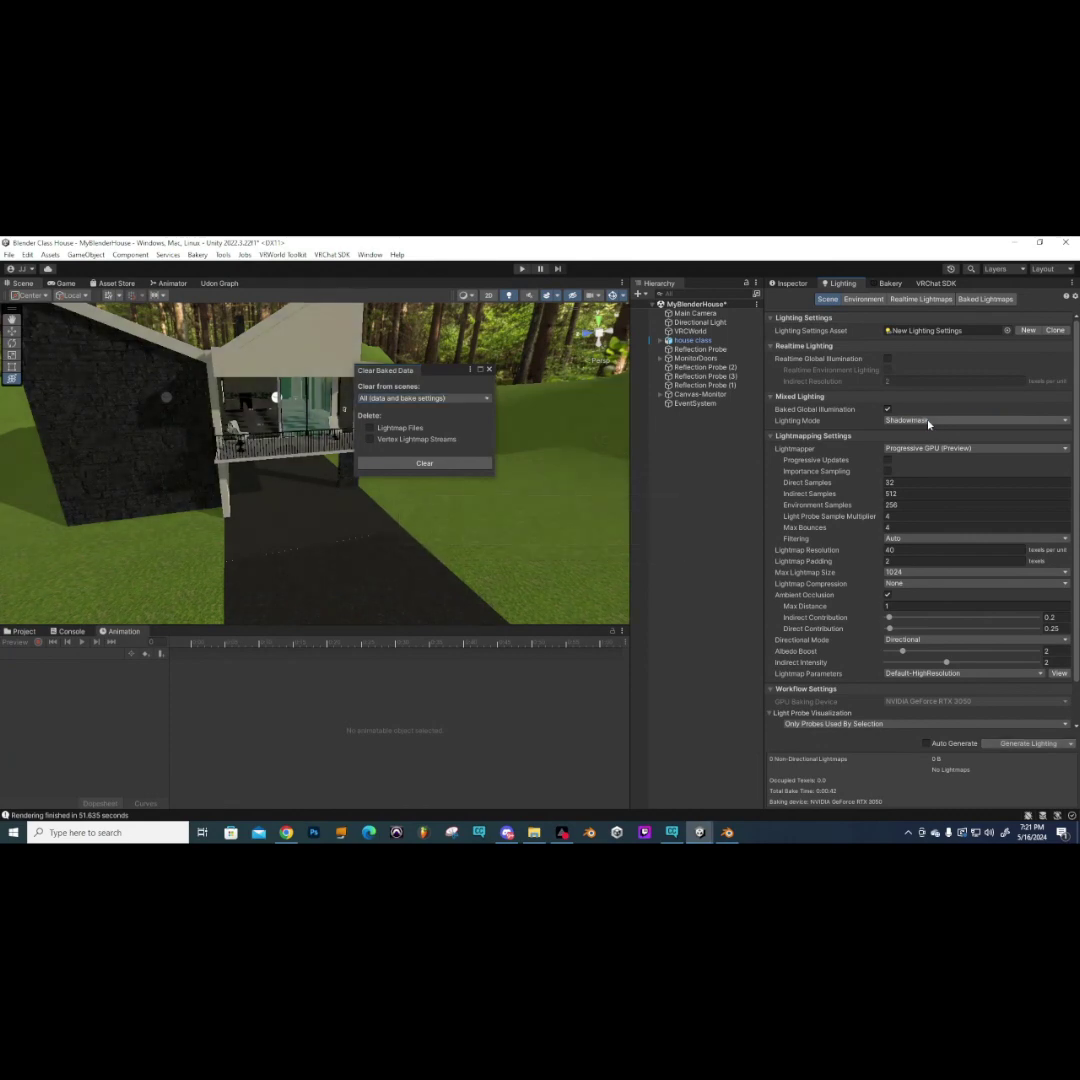
left_click(928, 421)
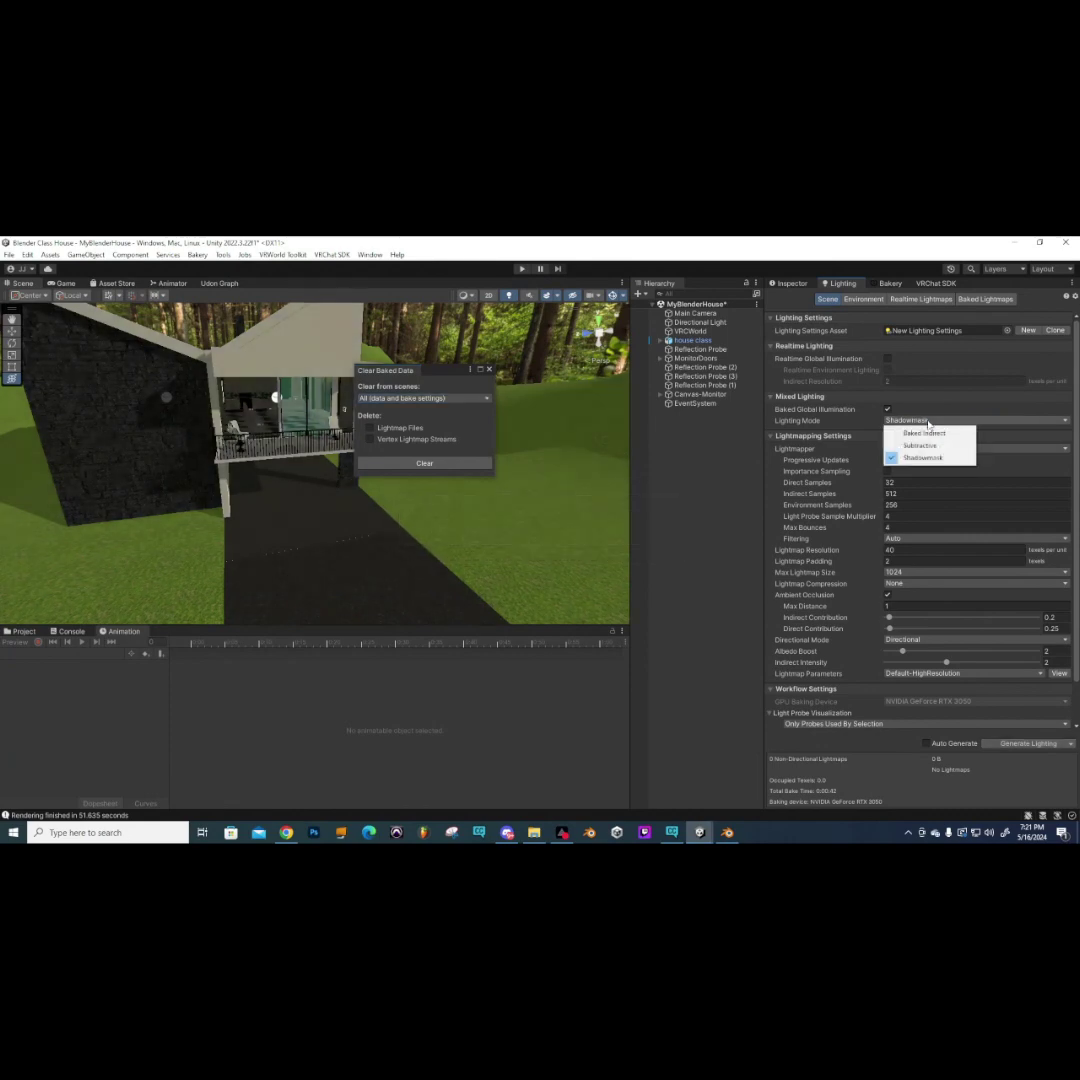
left_click(890, 284)
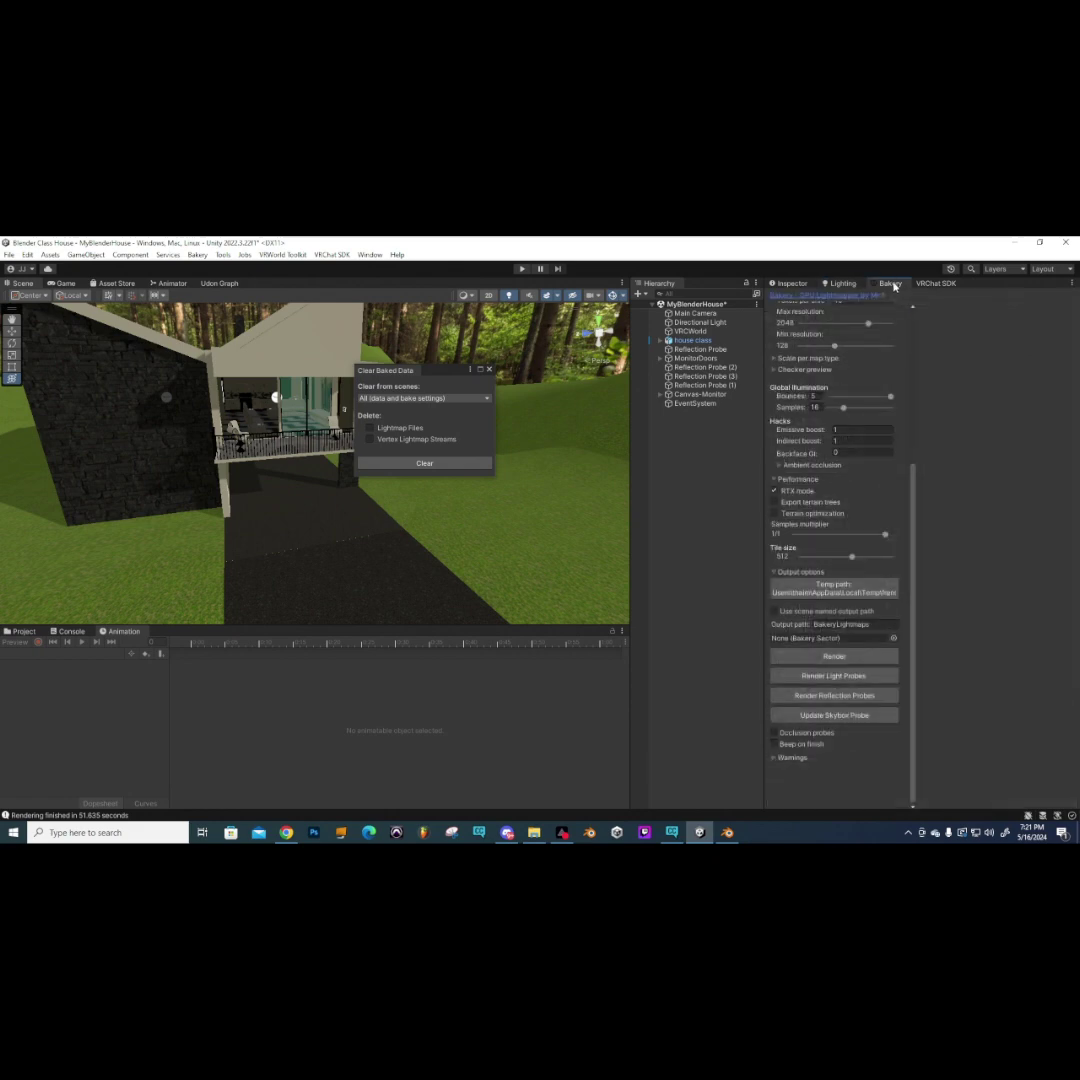
- Start another Bakery lightmap render, saving the scene when asked
left_click(490, 370)
left_click(787, 655)
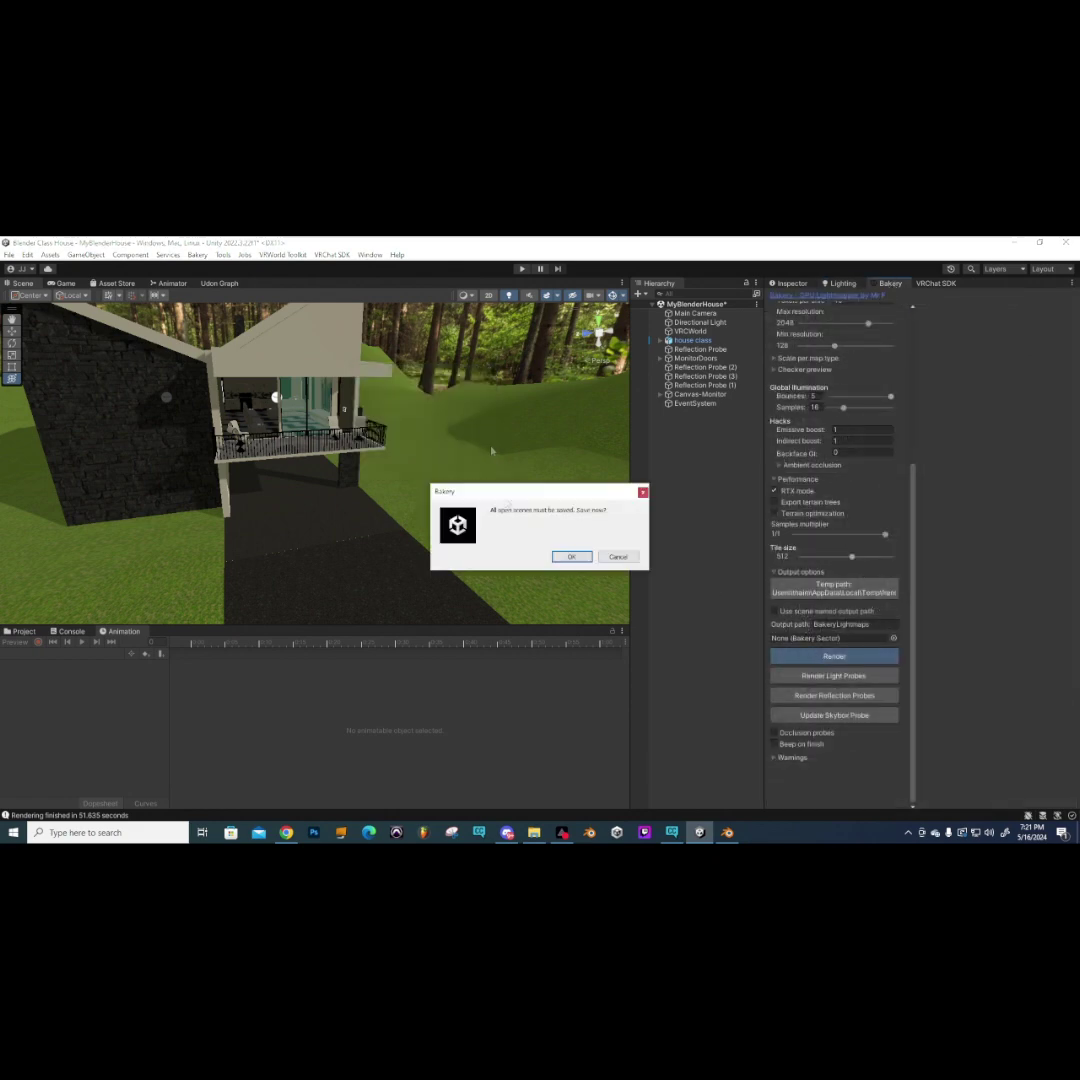
left_click(571, 559)
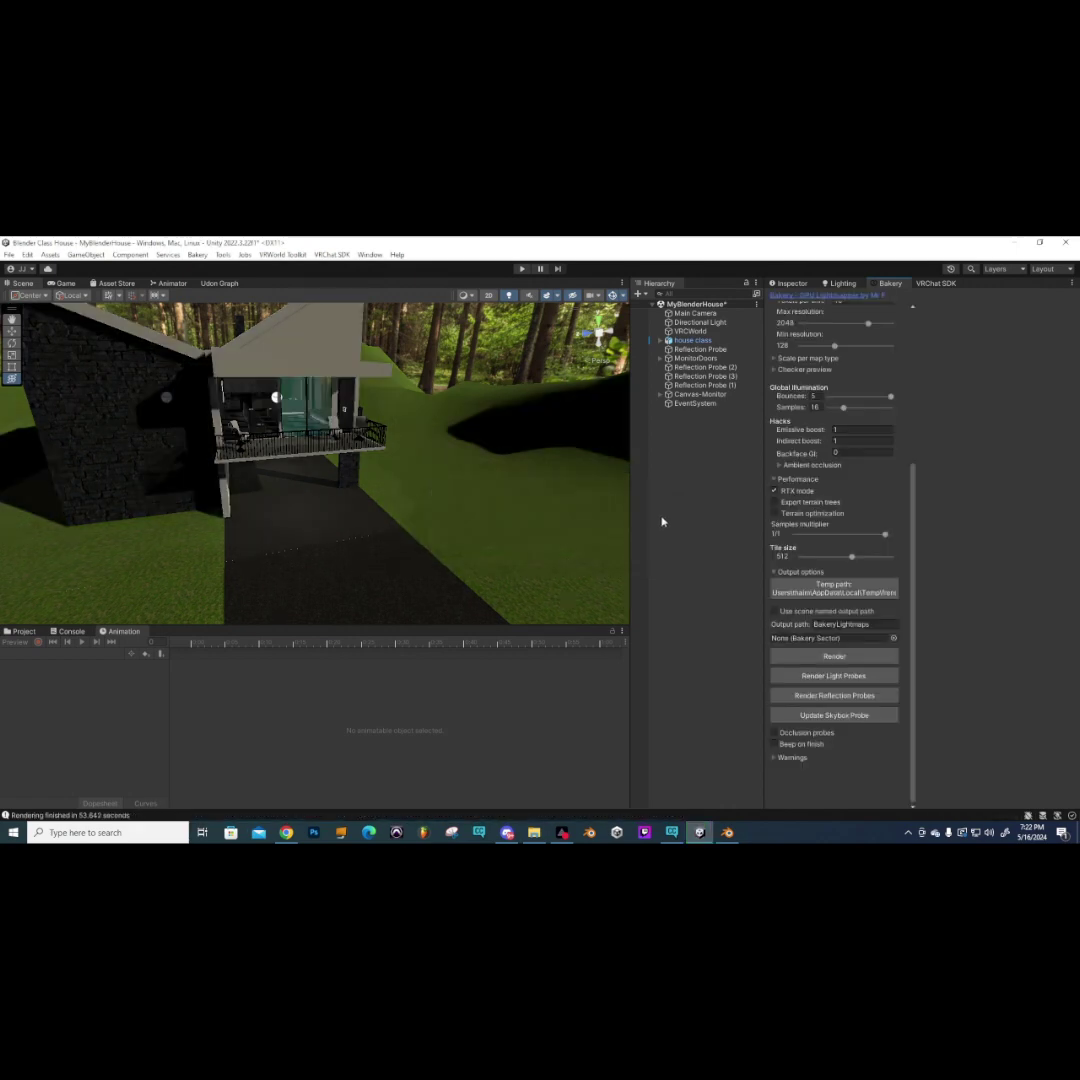
- Select and frame the driveway Cube.021 and check its Mesh Renderer lightmapping details
scroll(410, 508, "up", 6)
scroll(408, 492, "down", 2)
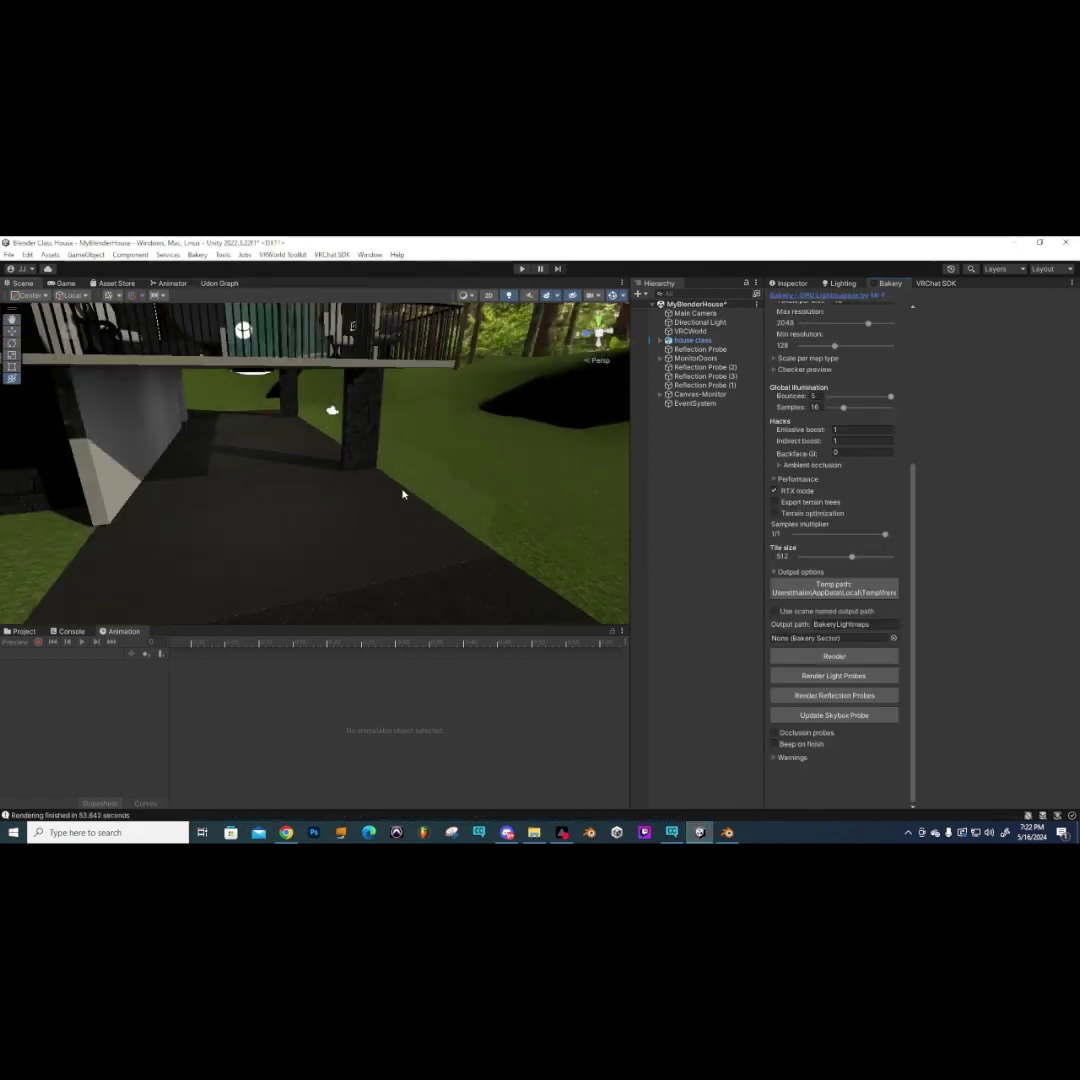
left_click(349, 556)
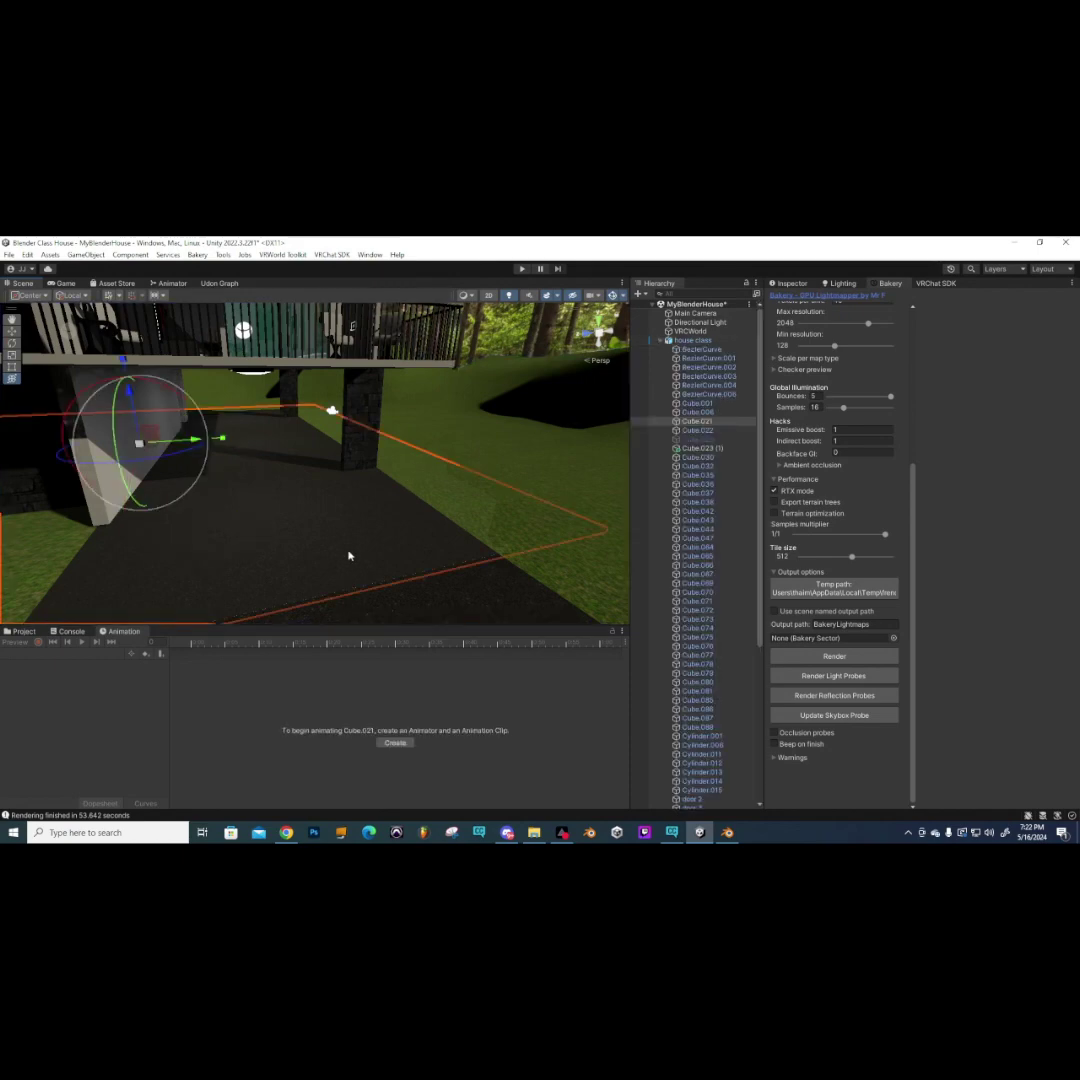
key("f")
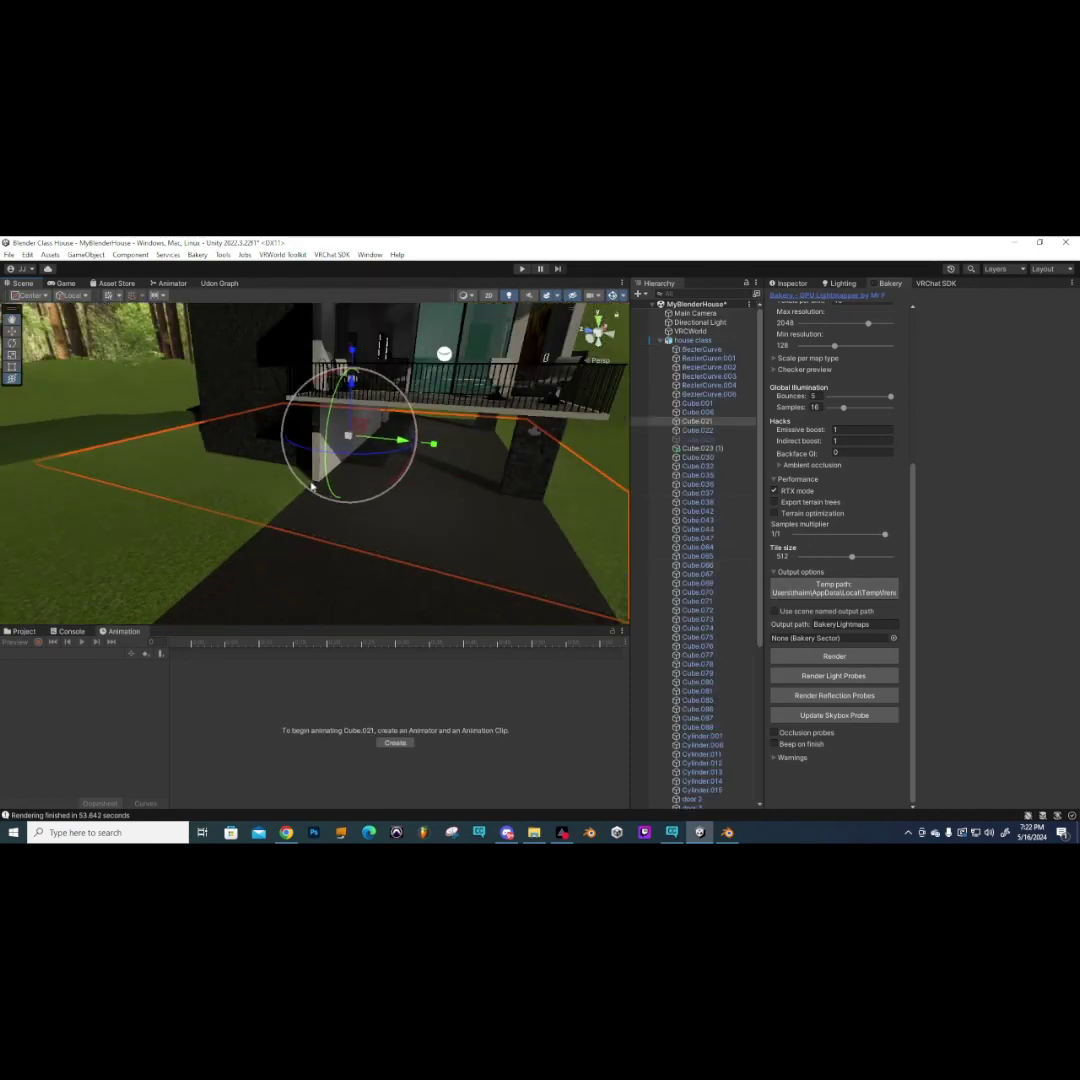
left_click(792, 283)
scroll(900, 520, "down", 5)
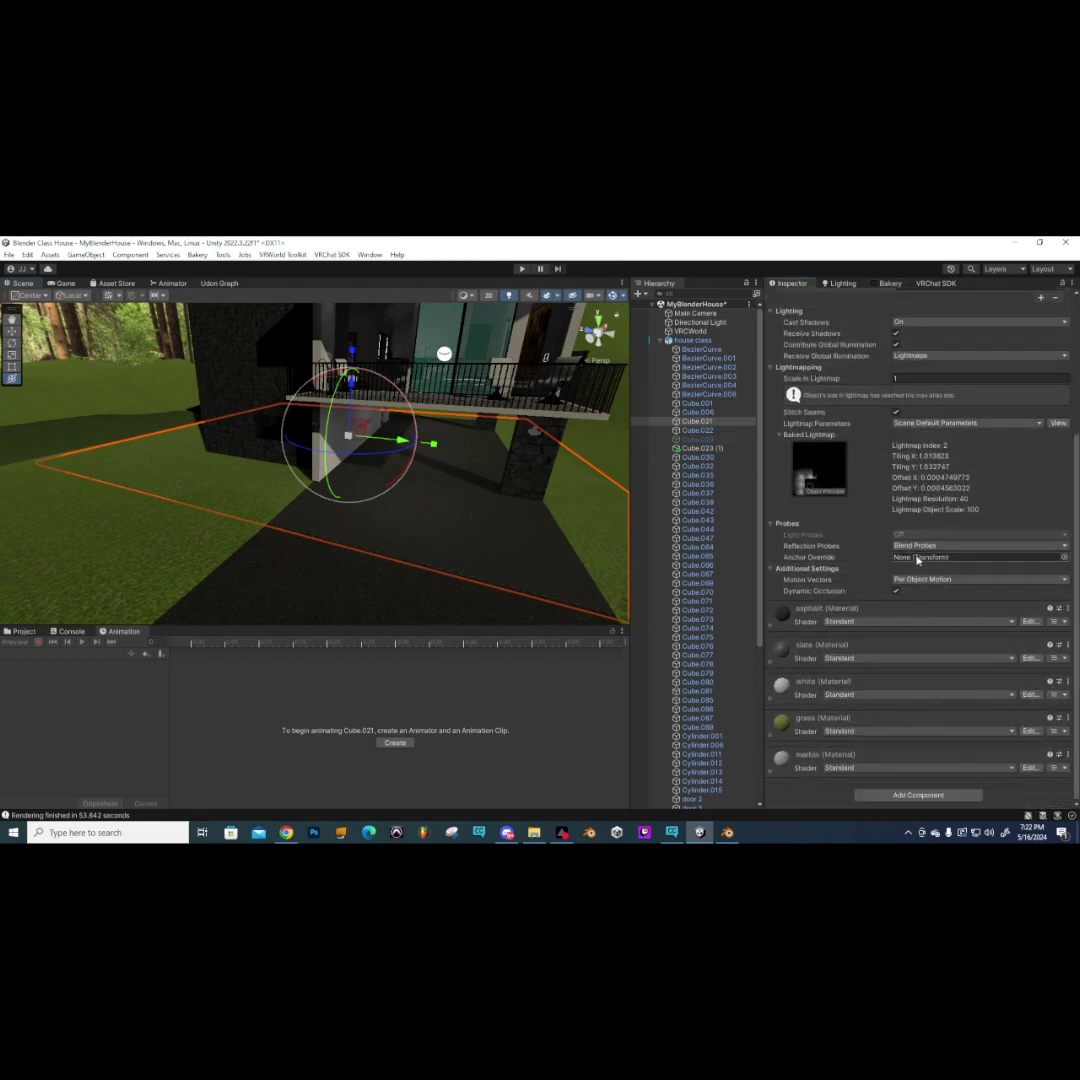
- Inspect the grass and asphalt materials, then deselect and pull the view back from the house
left_click(769, 735)
scroll(800, 690, "down", 3)
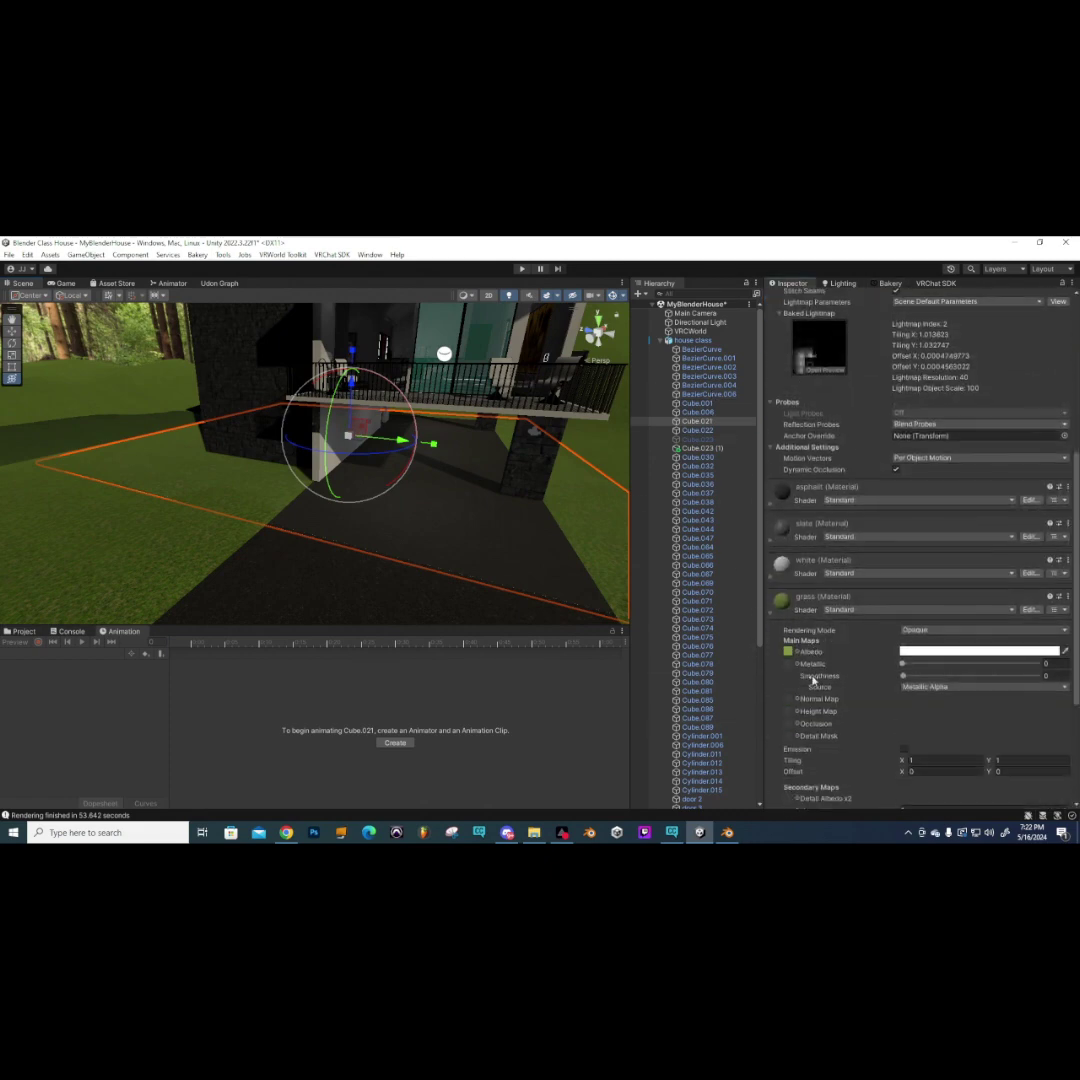
left_click(772, 614)
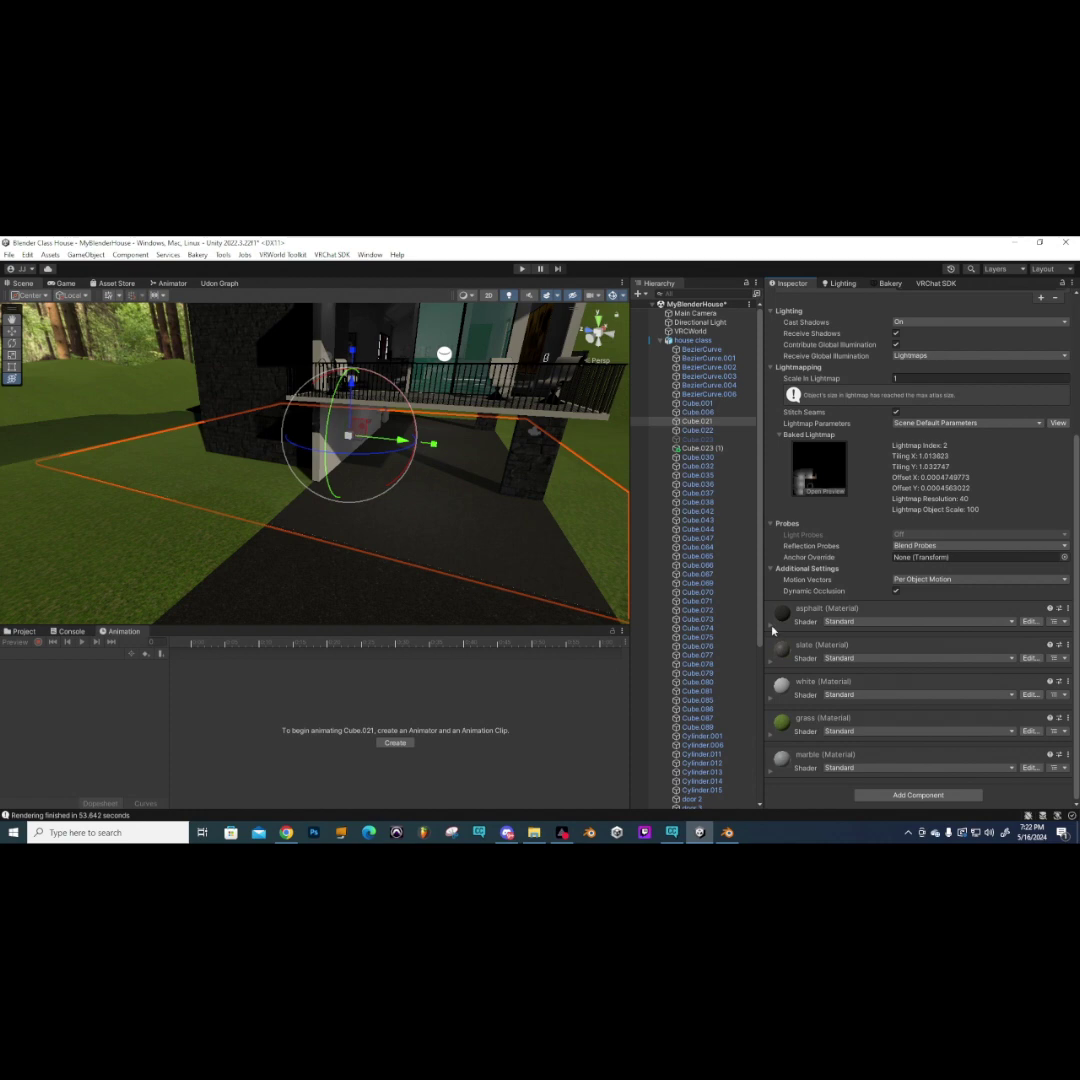
left_click(772, 626)
left_click_drag(902, 689, 886, 692)
left_click(772, 625)
left_click(21, 634)
left_click(361, 766)
right_click_drag(350, 541, 608, 351)
- Render the scene's reflection probes from the Bakery panel
scroll(378, 510, "down", 5)
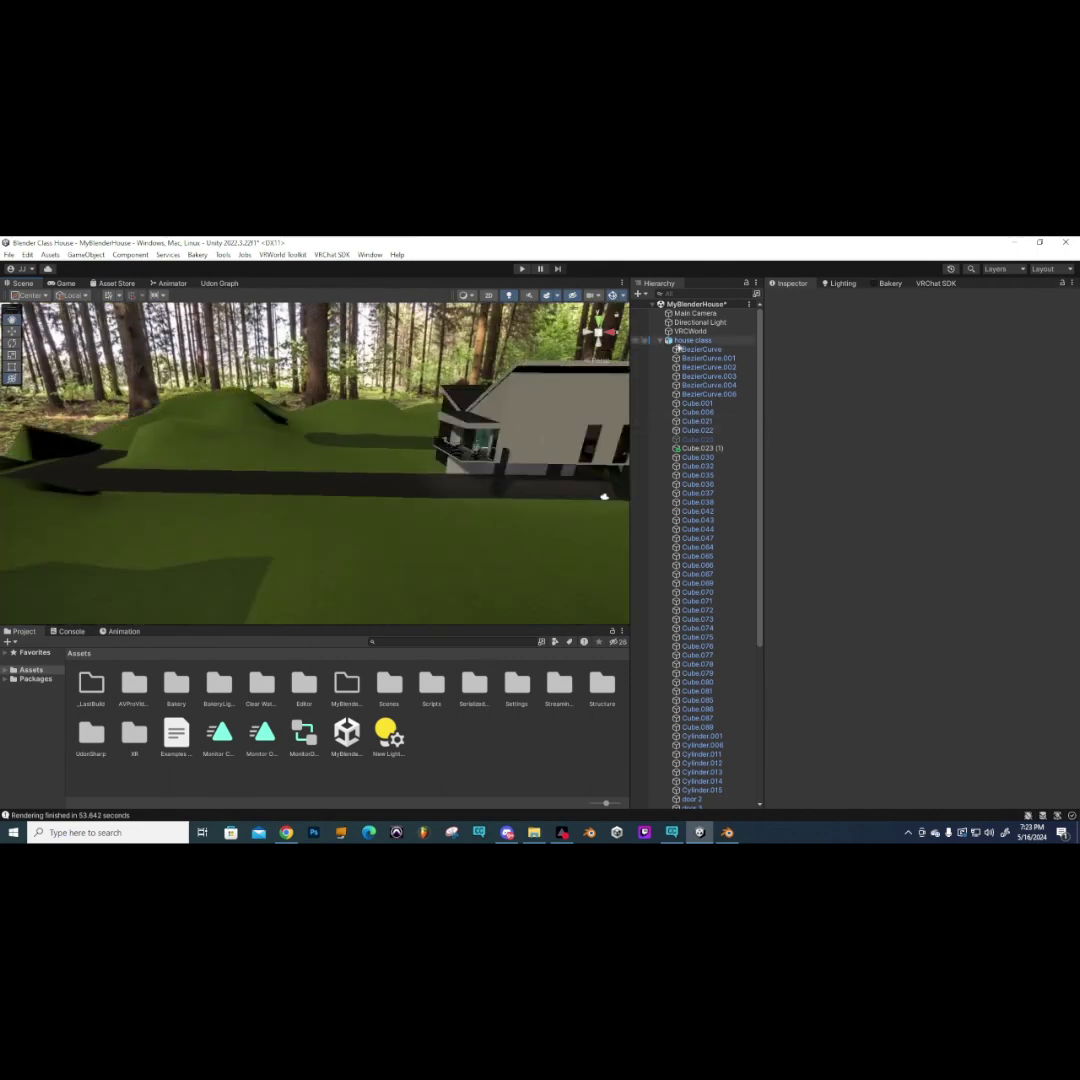
left_click(899, 284)
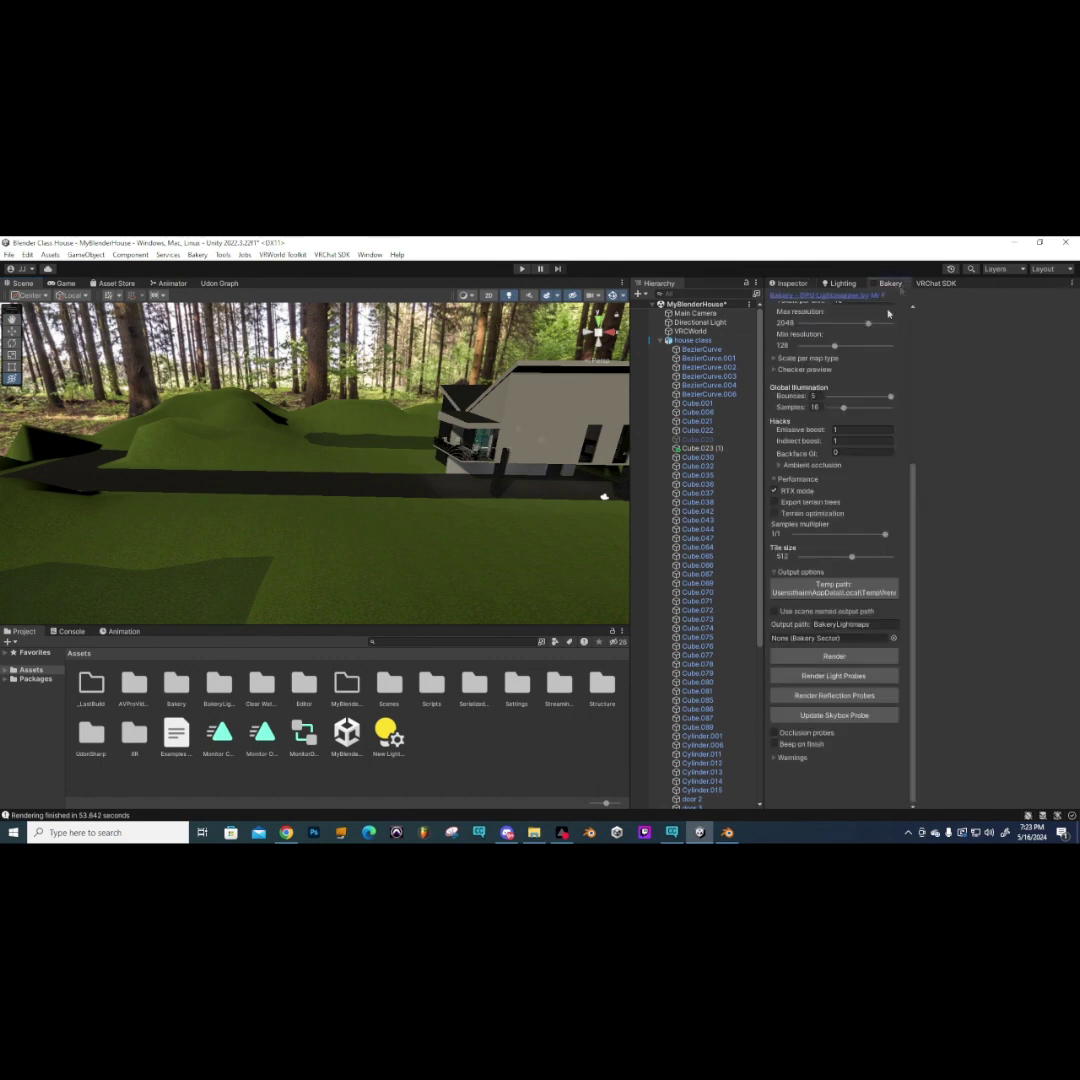
left_click(847, 697)
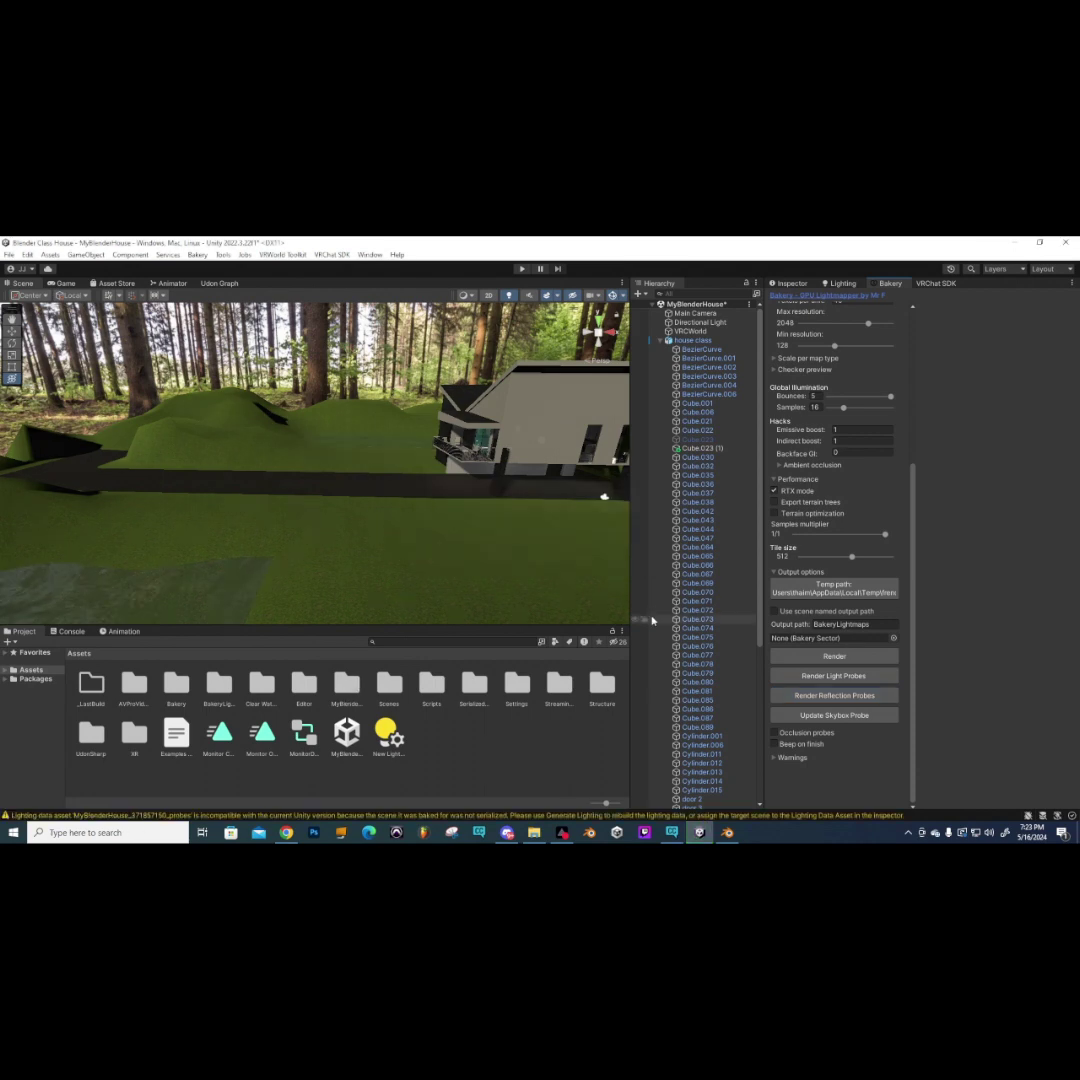
- Orbit across the hills, pond and road to check dark patches, returning to the house wall
right_click_drag(323, 499, 458, 494)
middle_click_drag(367, 497, 526, 487)
right_click_drag(455, 489, 562, 477)
middle_click_drag(425, 495, 532, 493)
right_click_drag(420, 494, 540, 487)
middle_click_drag(365, 497, 490, 494)
right_click_drag(320, 506, 470, 502)
middle_click_drag(311, 508, 407, 496)
left_click_drag(407, 495, 602, 463, "alt")
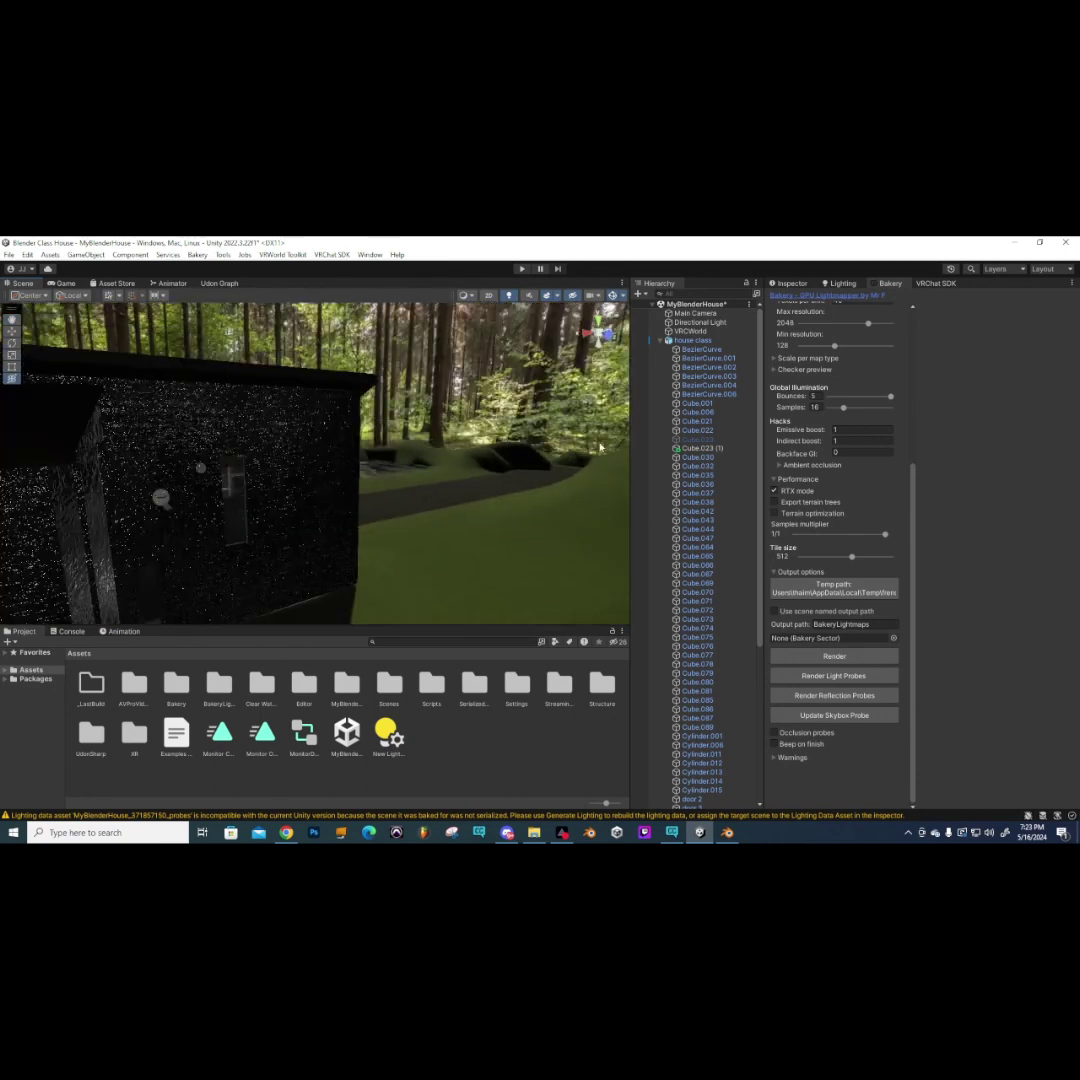
left_click_drag(479, 472, 420, 500, "alt")
- Fly inside the house to view the lit sofas, bed and paintings
mouse_move(420, 501)
right_mouse_down()
mouse_move(378, 487)
mouse_move(441, 504)
mouse_move(431, 501)
right_mouse_up()
mouse_move(431, 501)
left_mouse_down("alt")
mouse_move(410, 506)
mouse_move(343, 445)
left_mouse_up("alt")
left_click_drag(435, 459, 195, 459, "alt")
right_click_drag(195, 459, 299, 482)
middle_click_drag(299, 482, 289, 483)
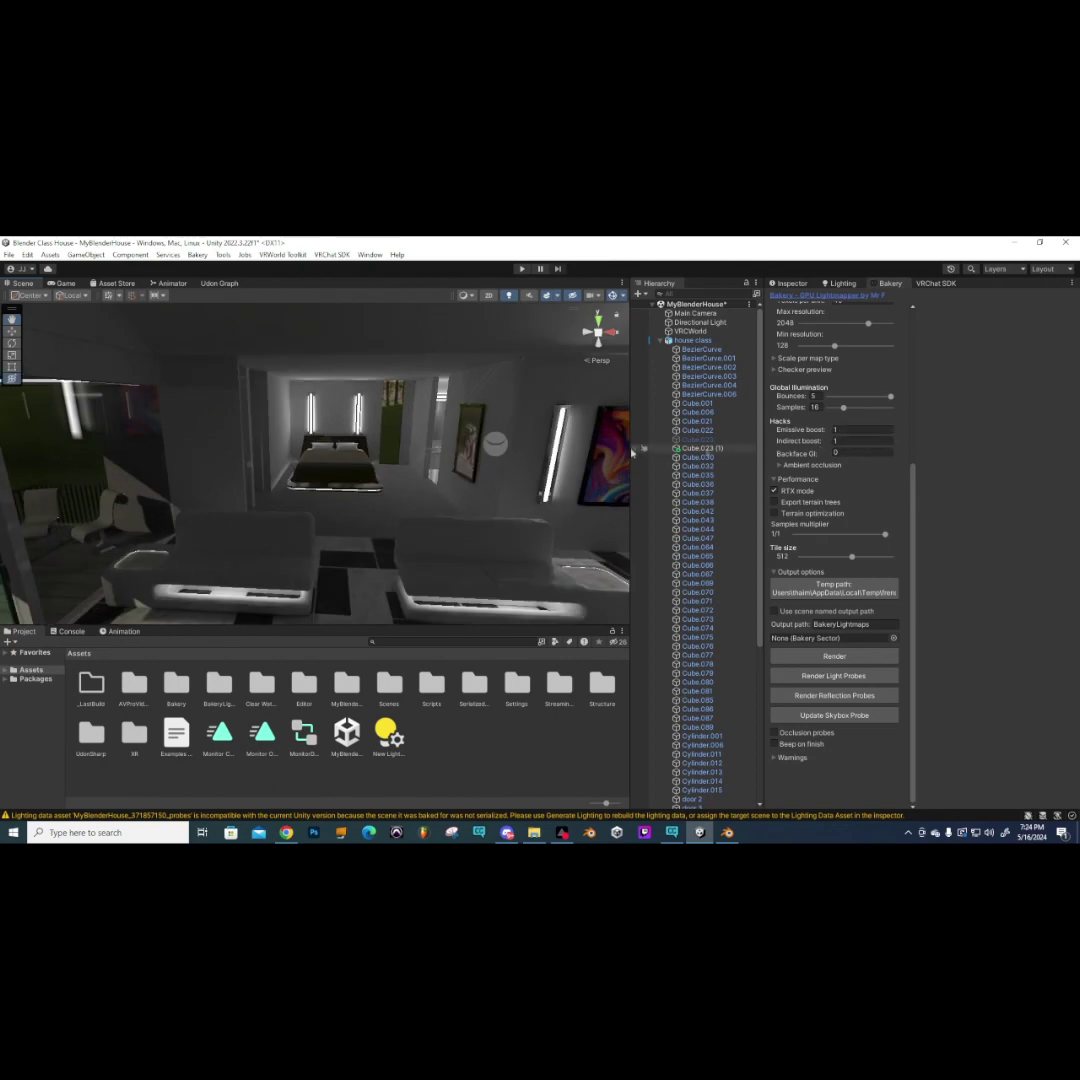
mouse_move(332, 508)
middle_mouse_down()
mouse_move(383, 499)
mouse_move(330, 499)
middle_mouse_up()
- Expand Bakery's ambient occlusion settings (Intensity 0, Radius 1, Samples 16) and view the house
left_click(780, 465)
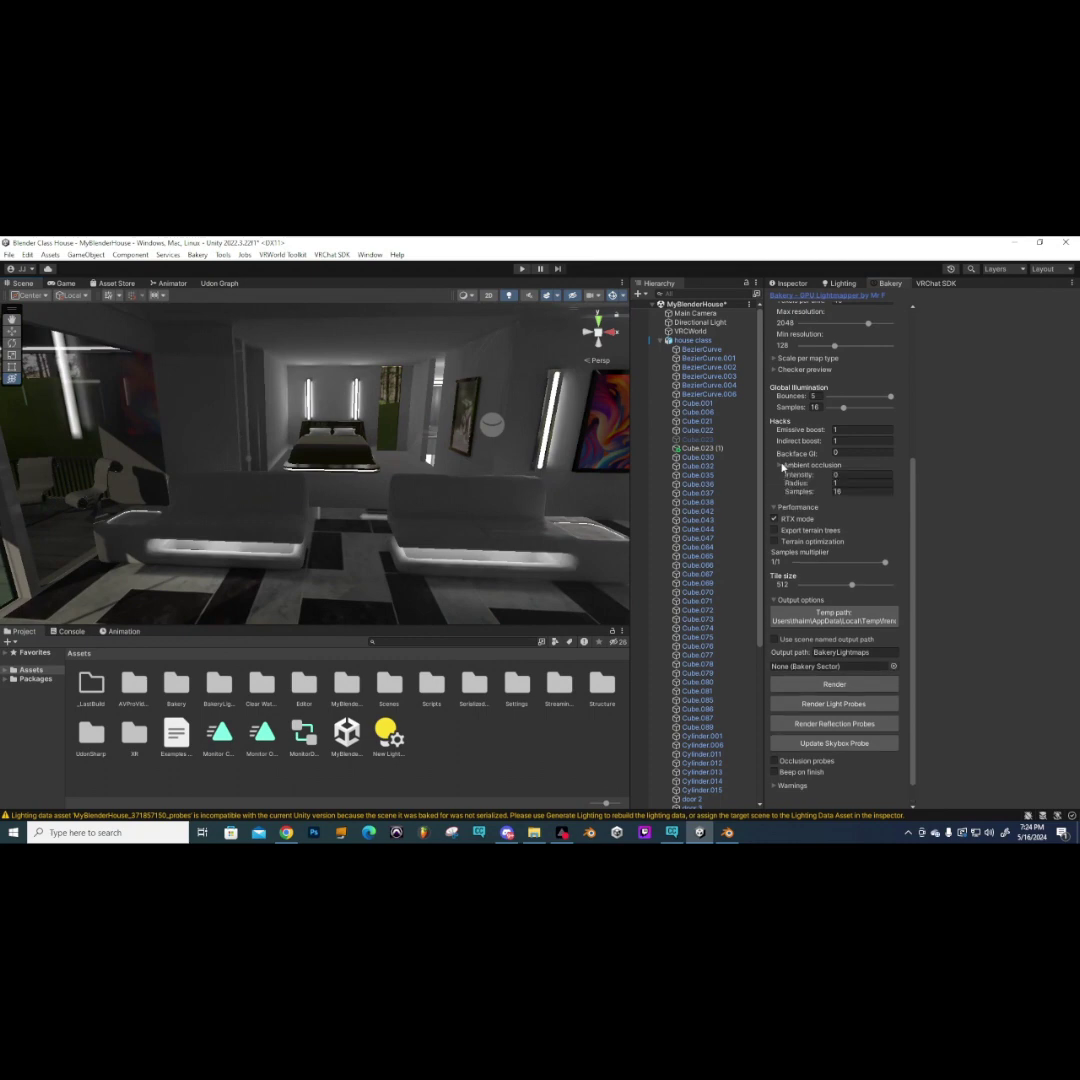
mouse_move(565, 467)
left_mouse_down("alt")
mouse_move(482, 559)
mouse_move(350, 579)
mouse_move(506, 468)
mouse_move(558, 453)
left_mouse_up("alt")
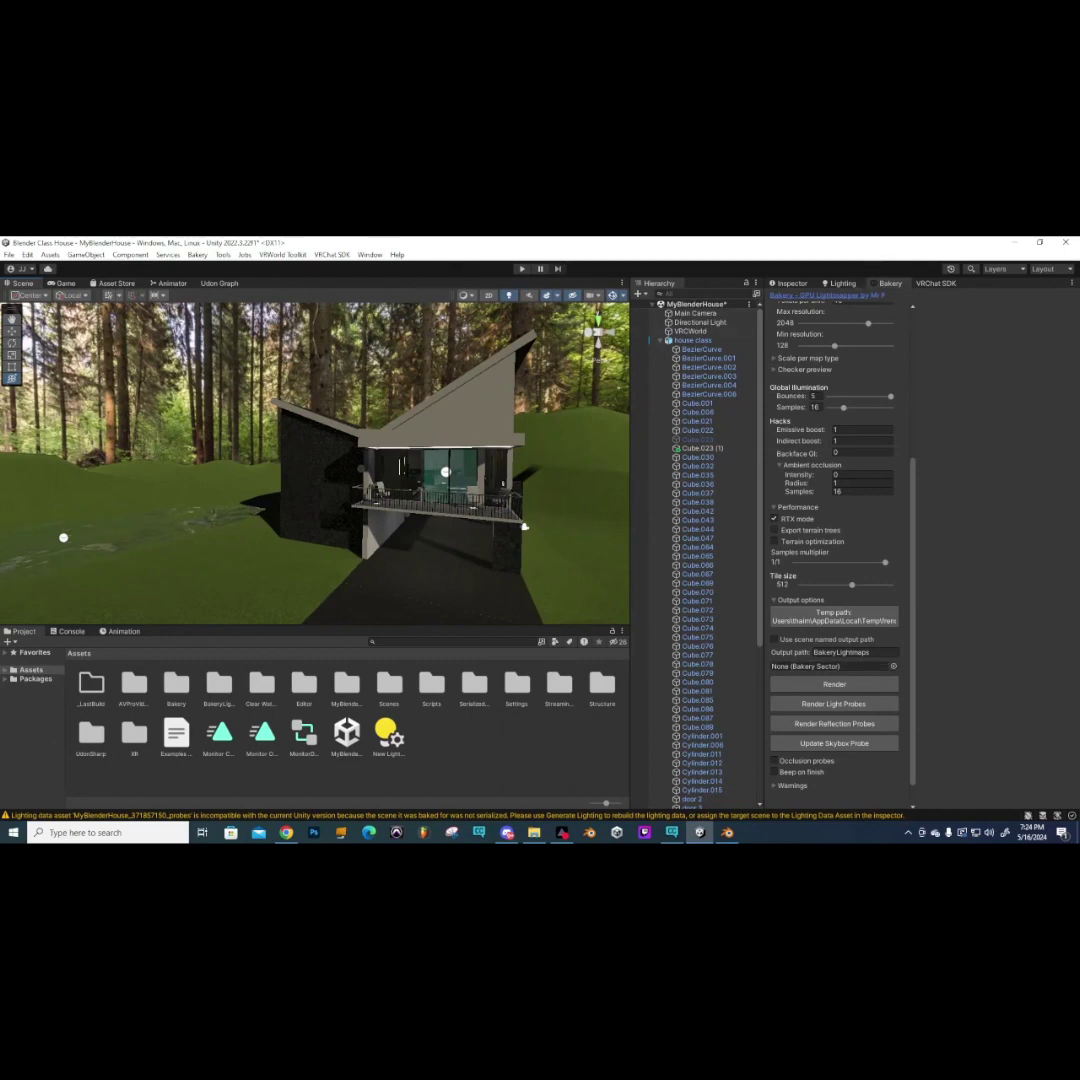
left_click(197, 254)
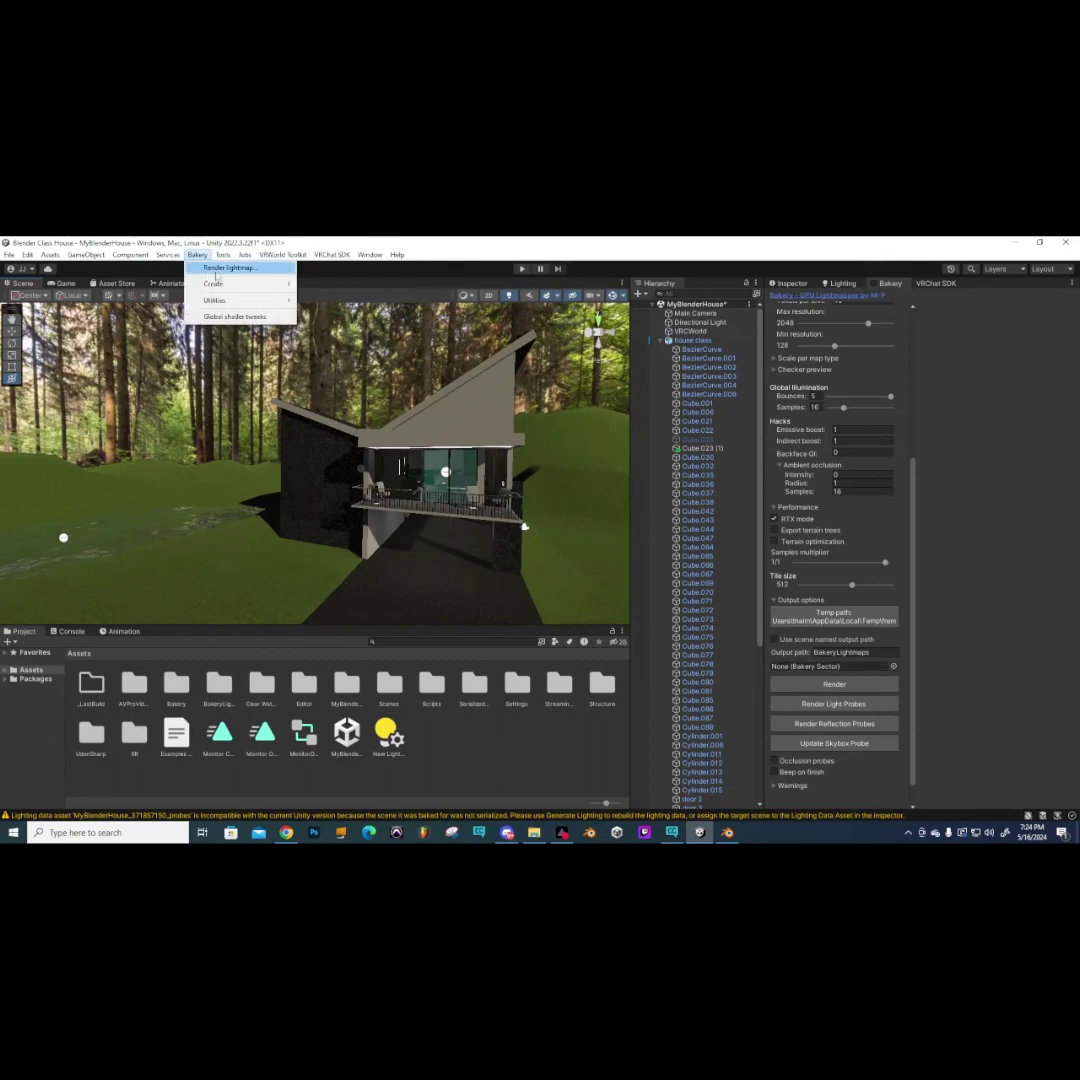
- Clear all Bakery data and bake settings from the scenes, confirming Yes, leaving the house brightly lit
mouse_move(282, 302)
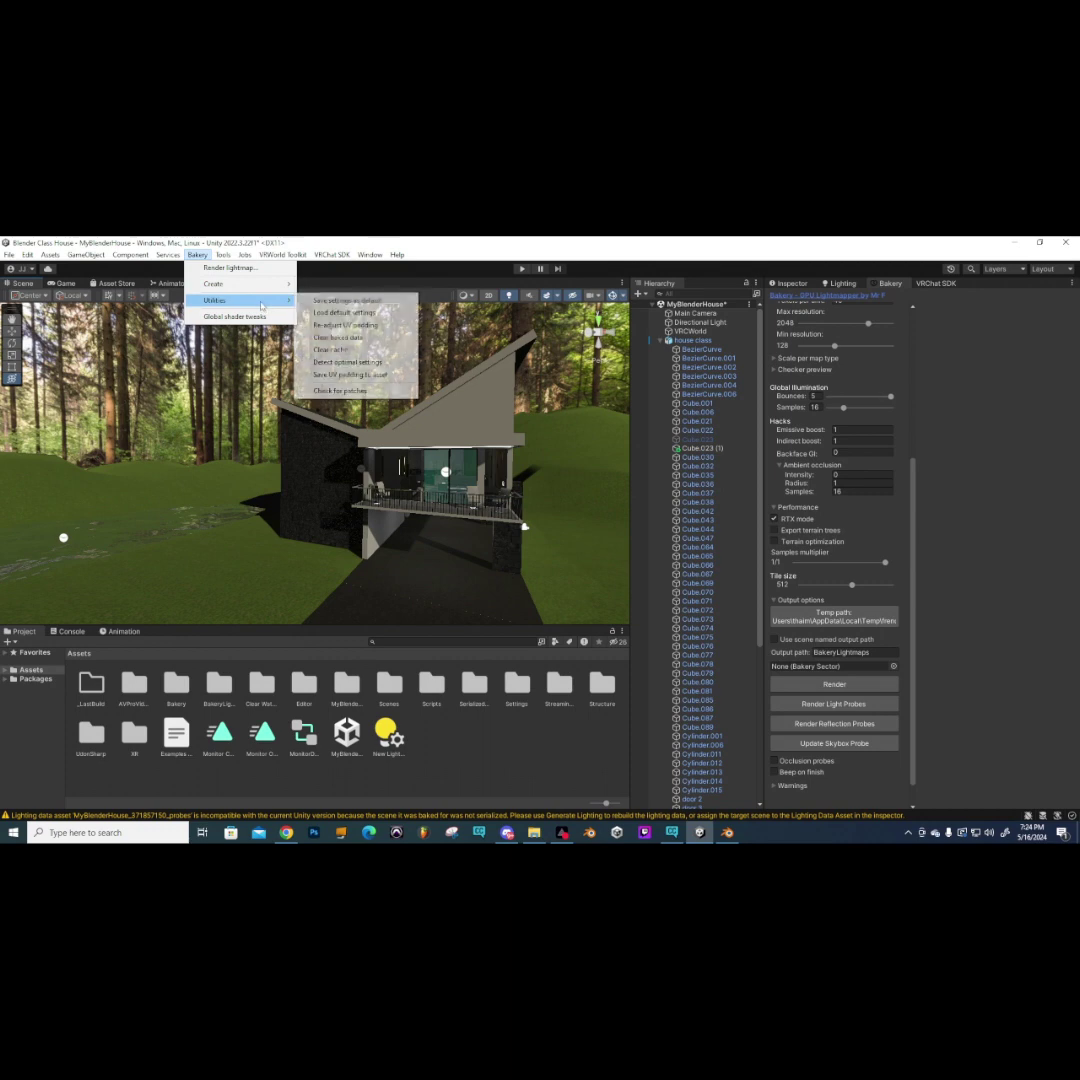
left_click(338, 337)
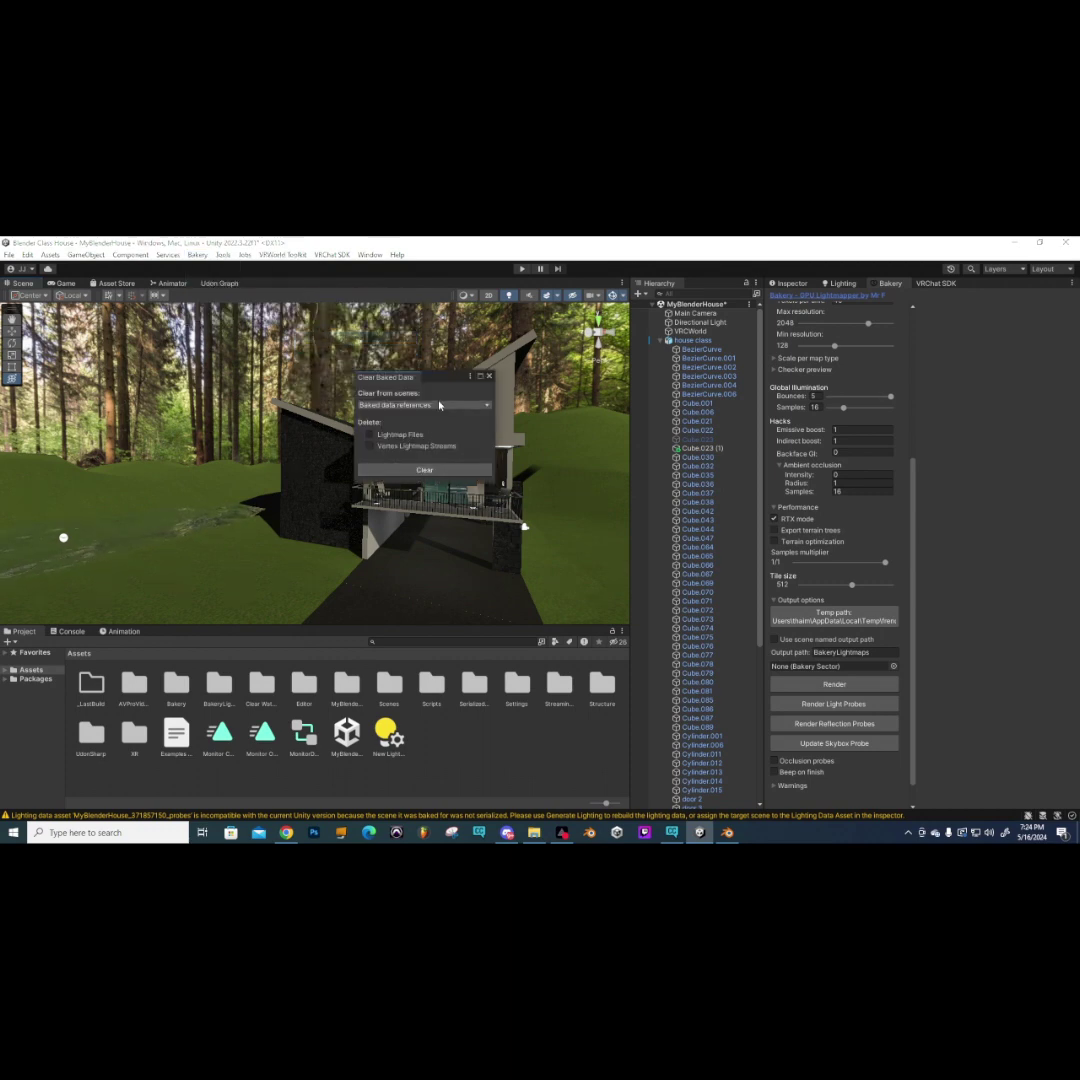
left_click(423, 404)
left_click(435, 442)
left_click(424, 470)
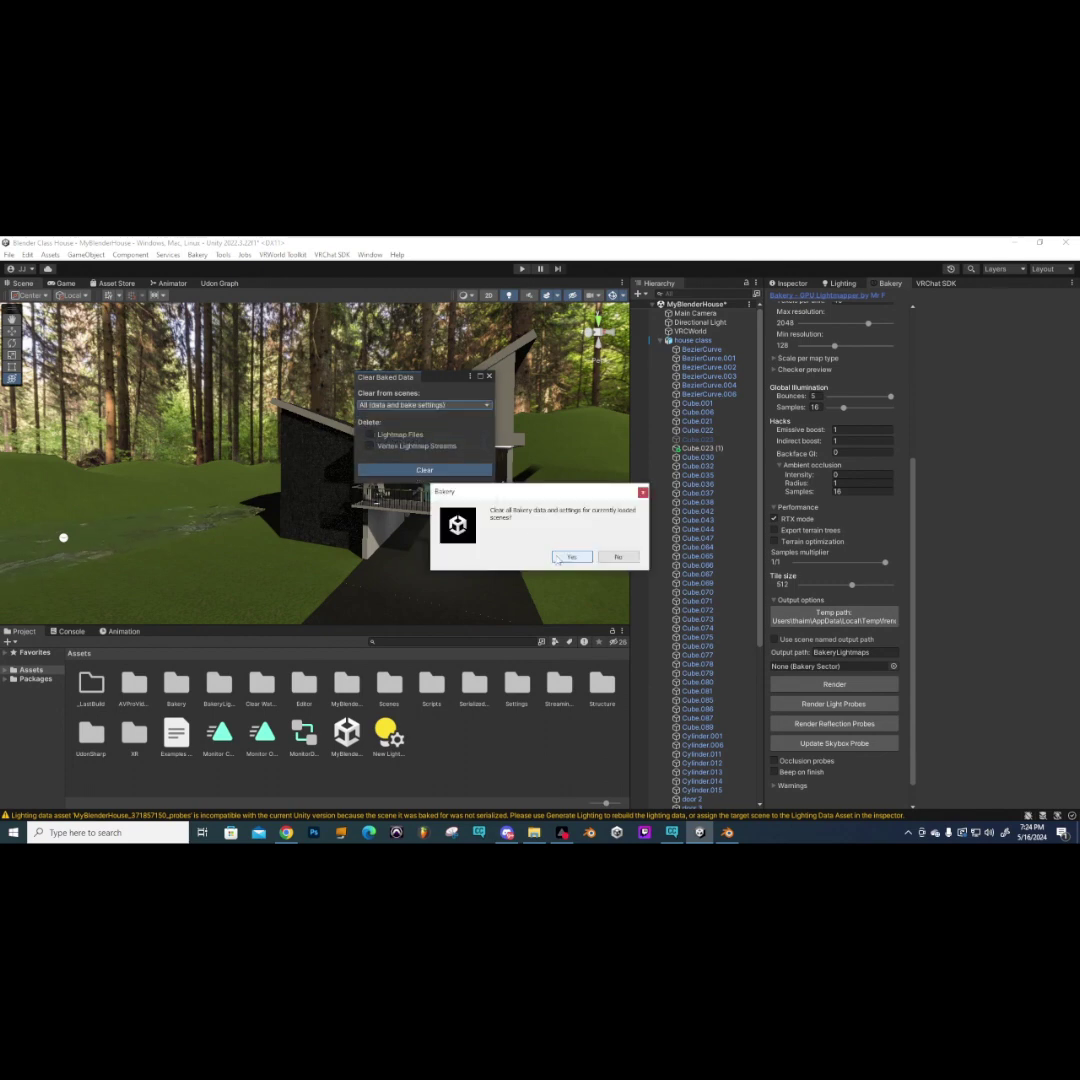
left_click(572, 557)
right_click_drag(523, 525, 440, 497)
middle_click_drag(352, 478, 300, 446)
left_click(690, 324)
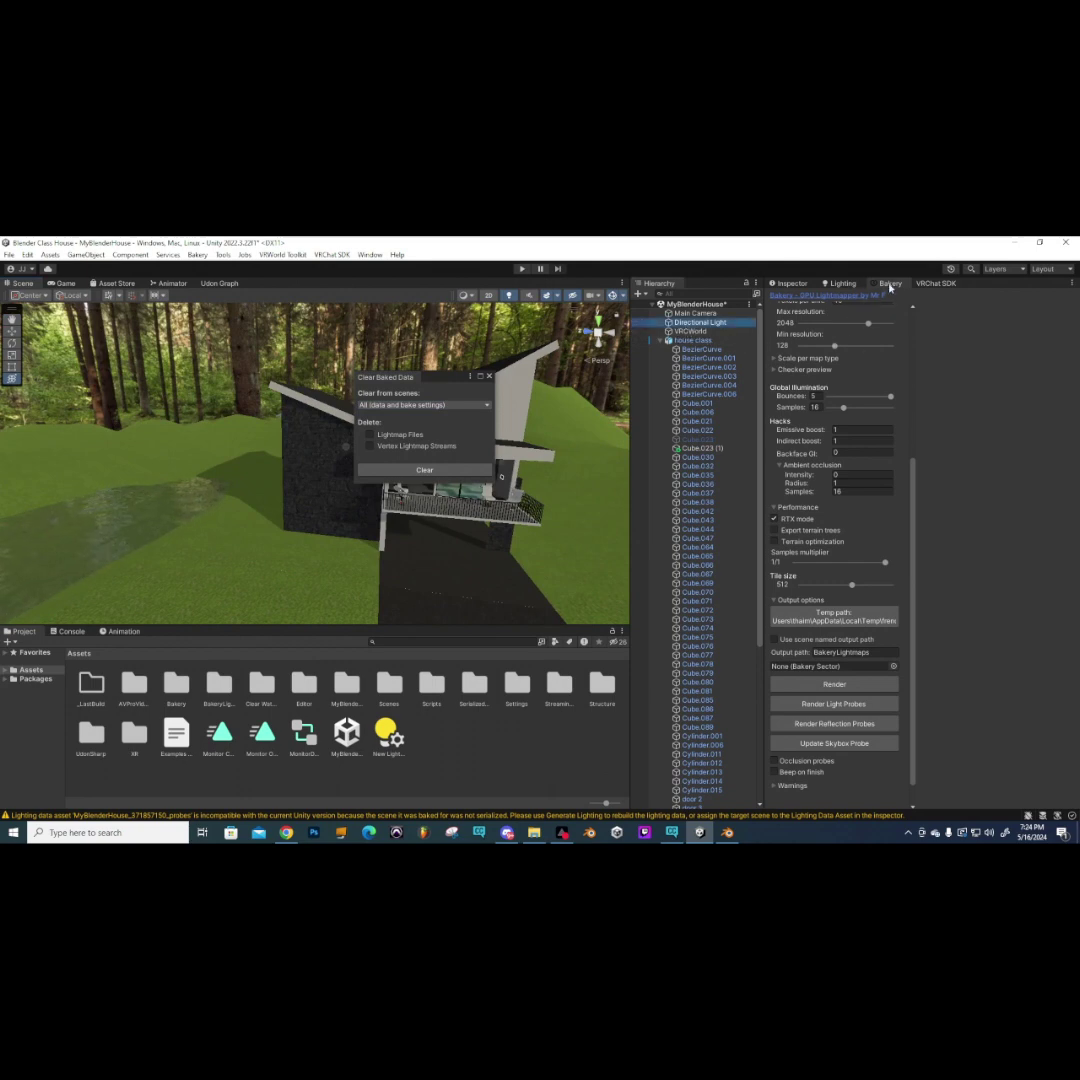
- Give the Directional Light soft shadows with size 10 and baked shadow angle 0
left_click(804, 285)
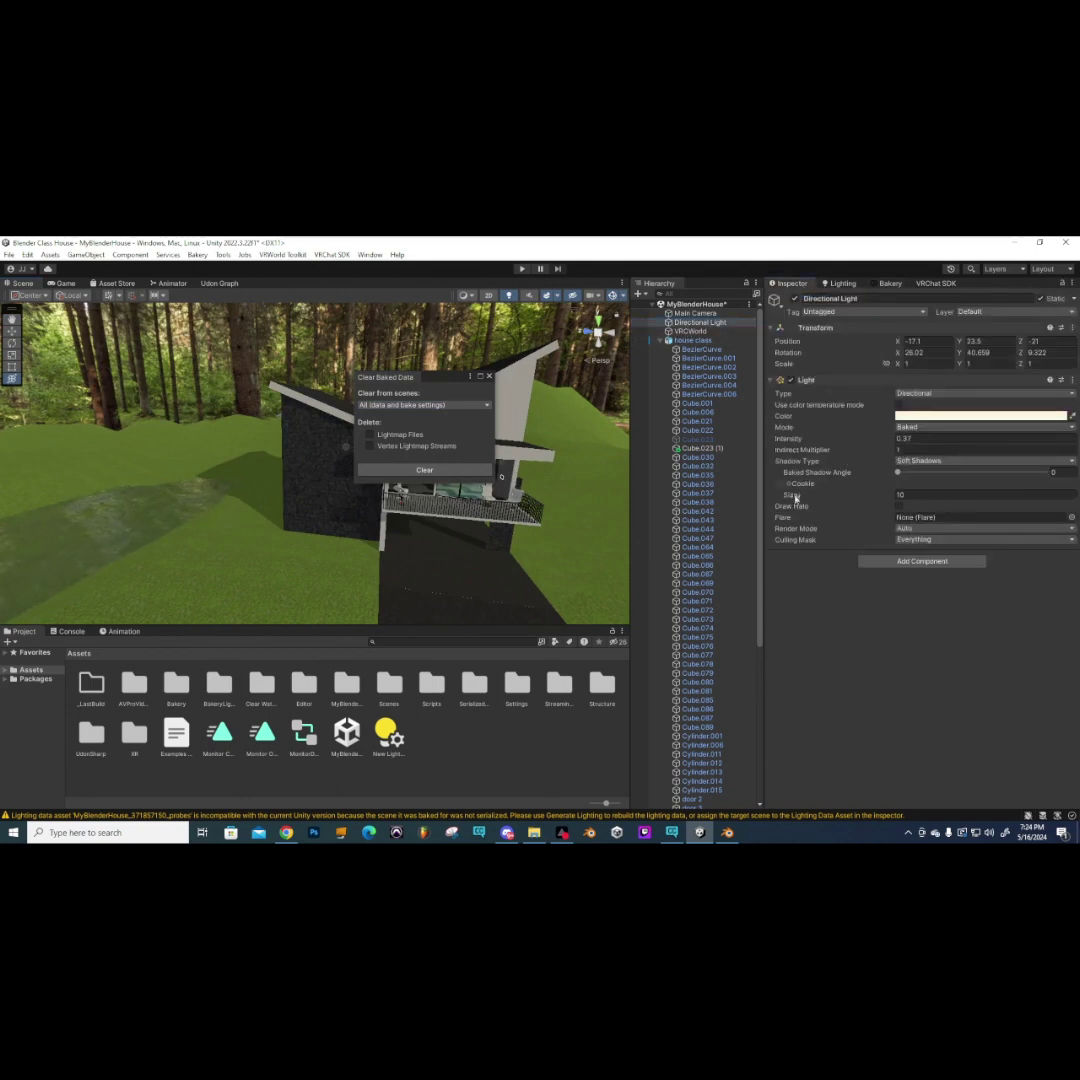
left_click(910, 462)
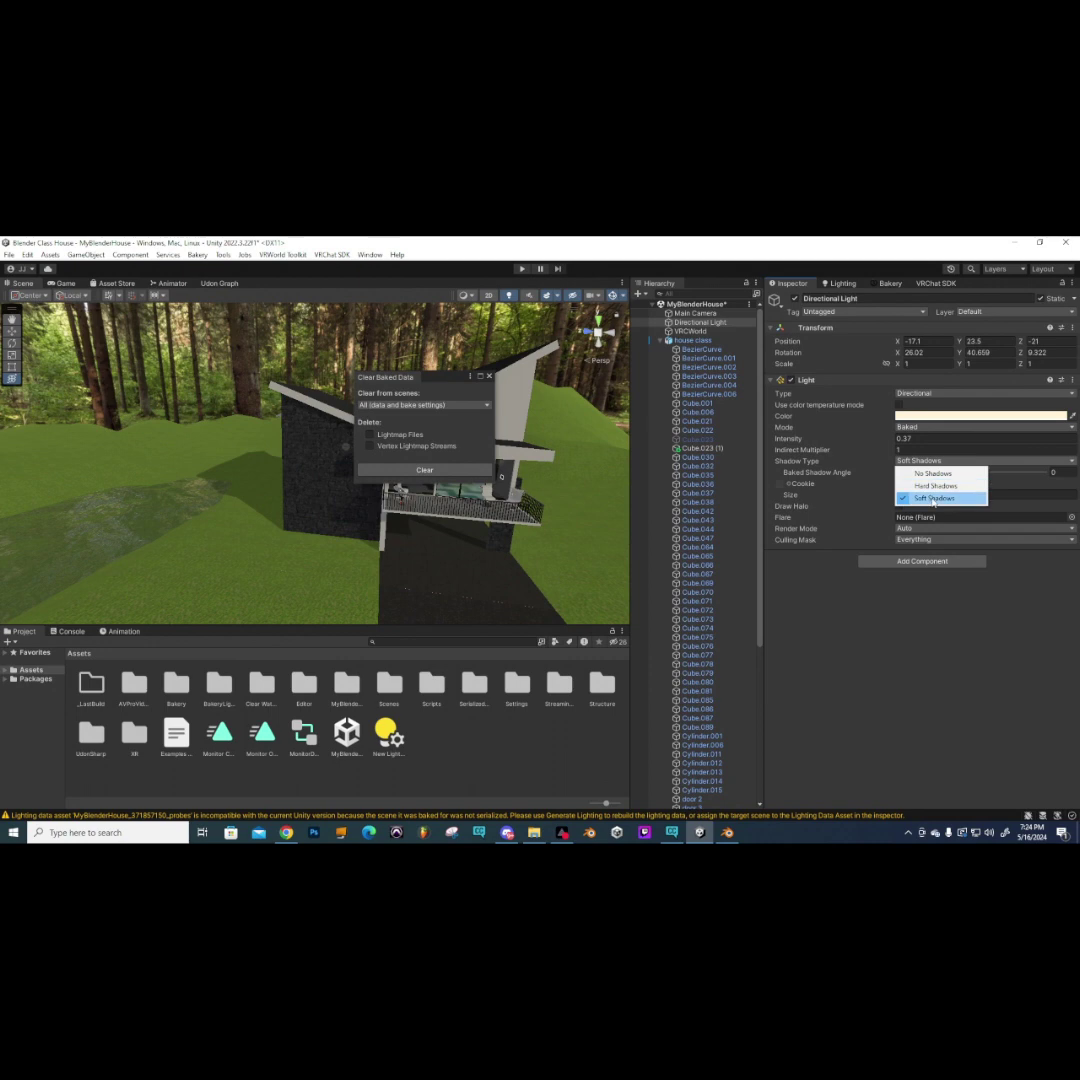
left_click(884, 478)
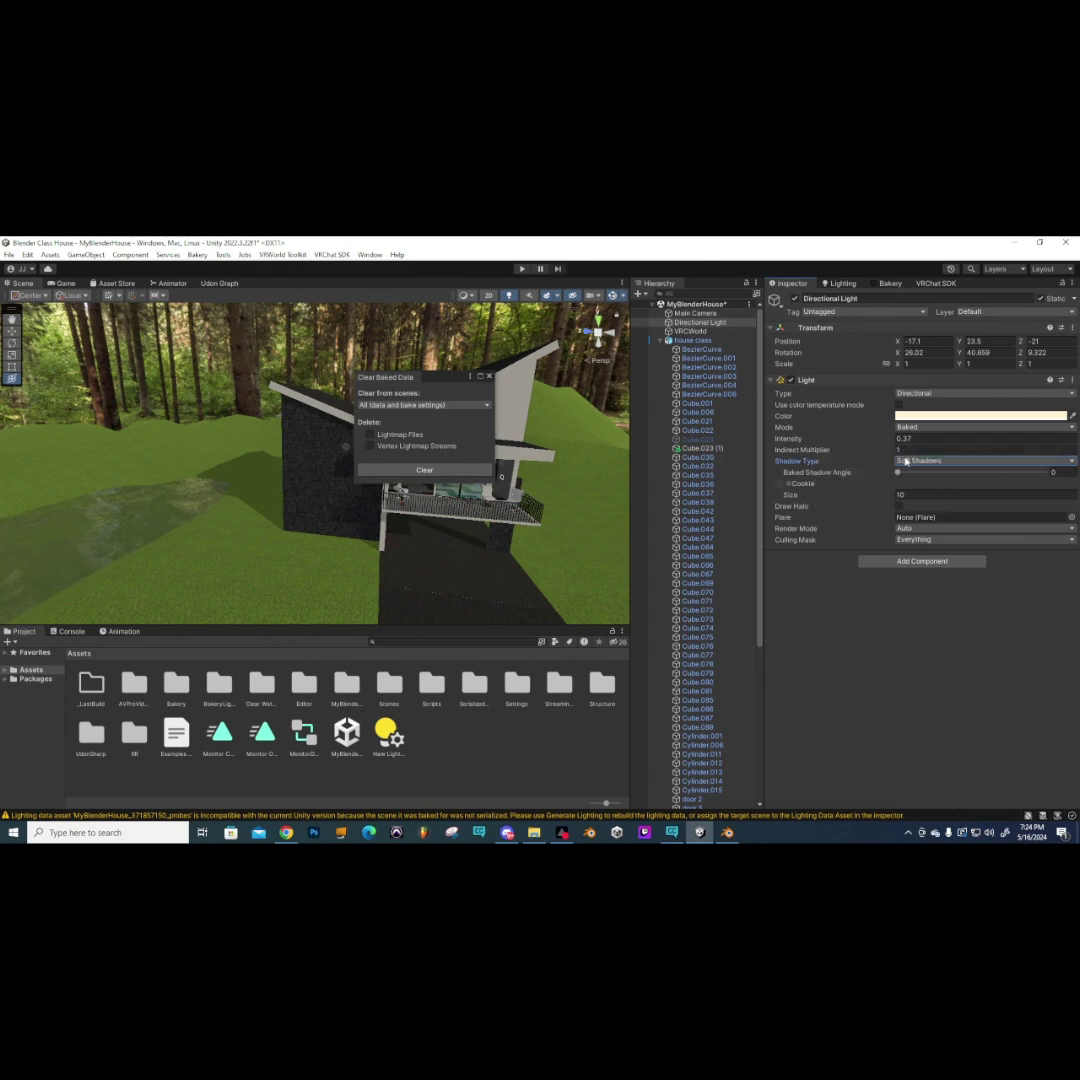
left_click_drag(898, 472, 857, 491)
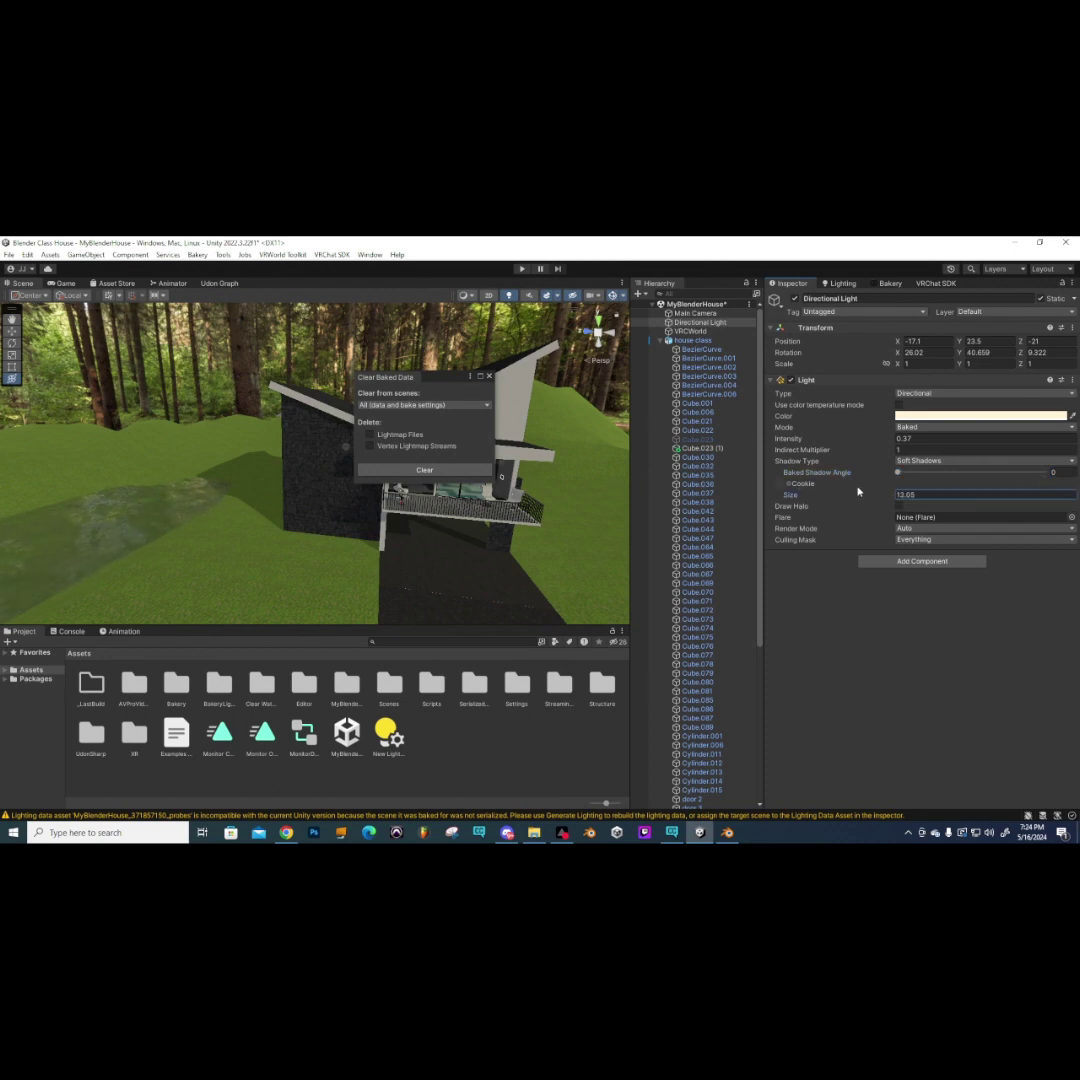
left_click(950, 495)
type("10")
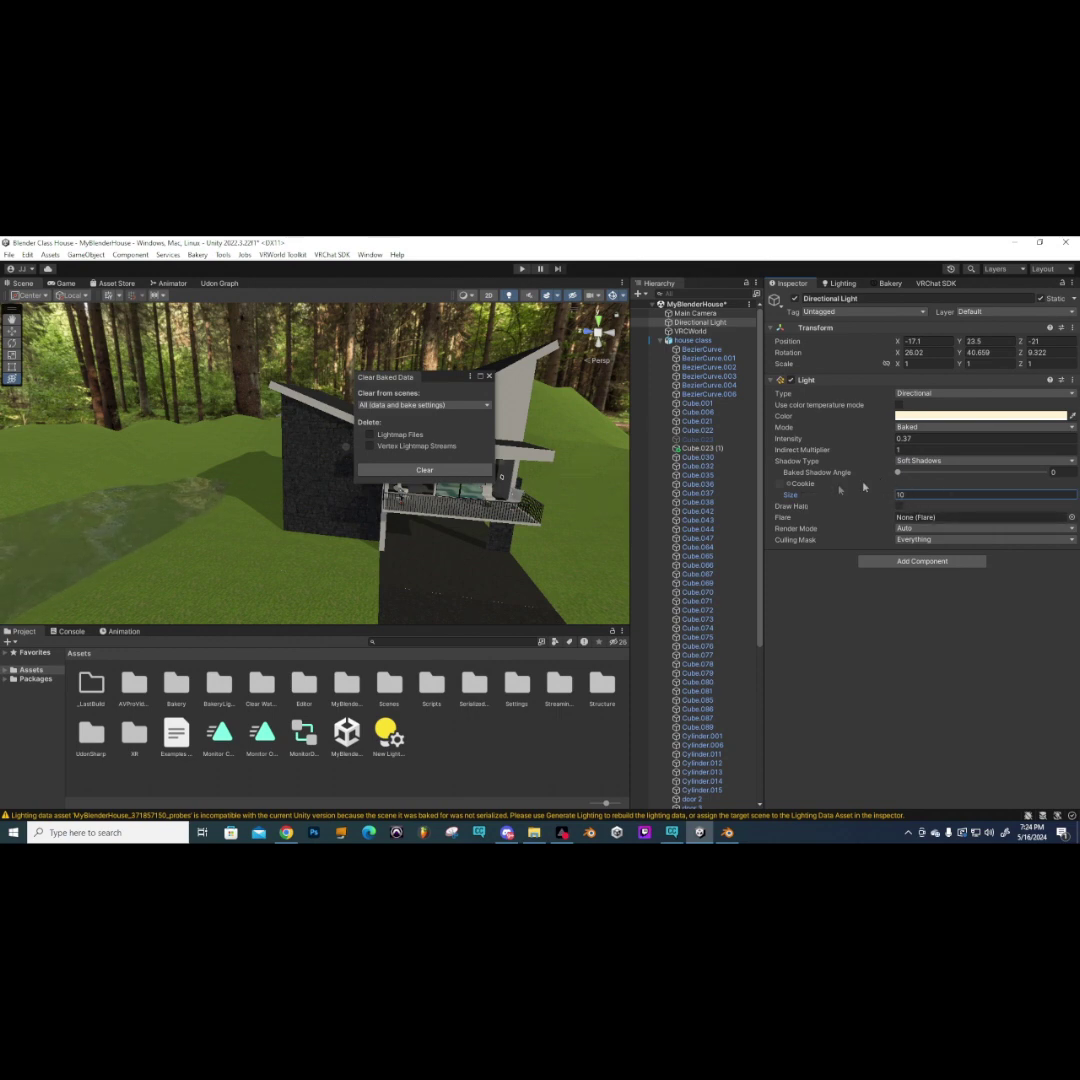
left_click(917, 461)
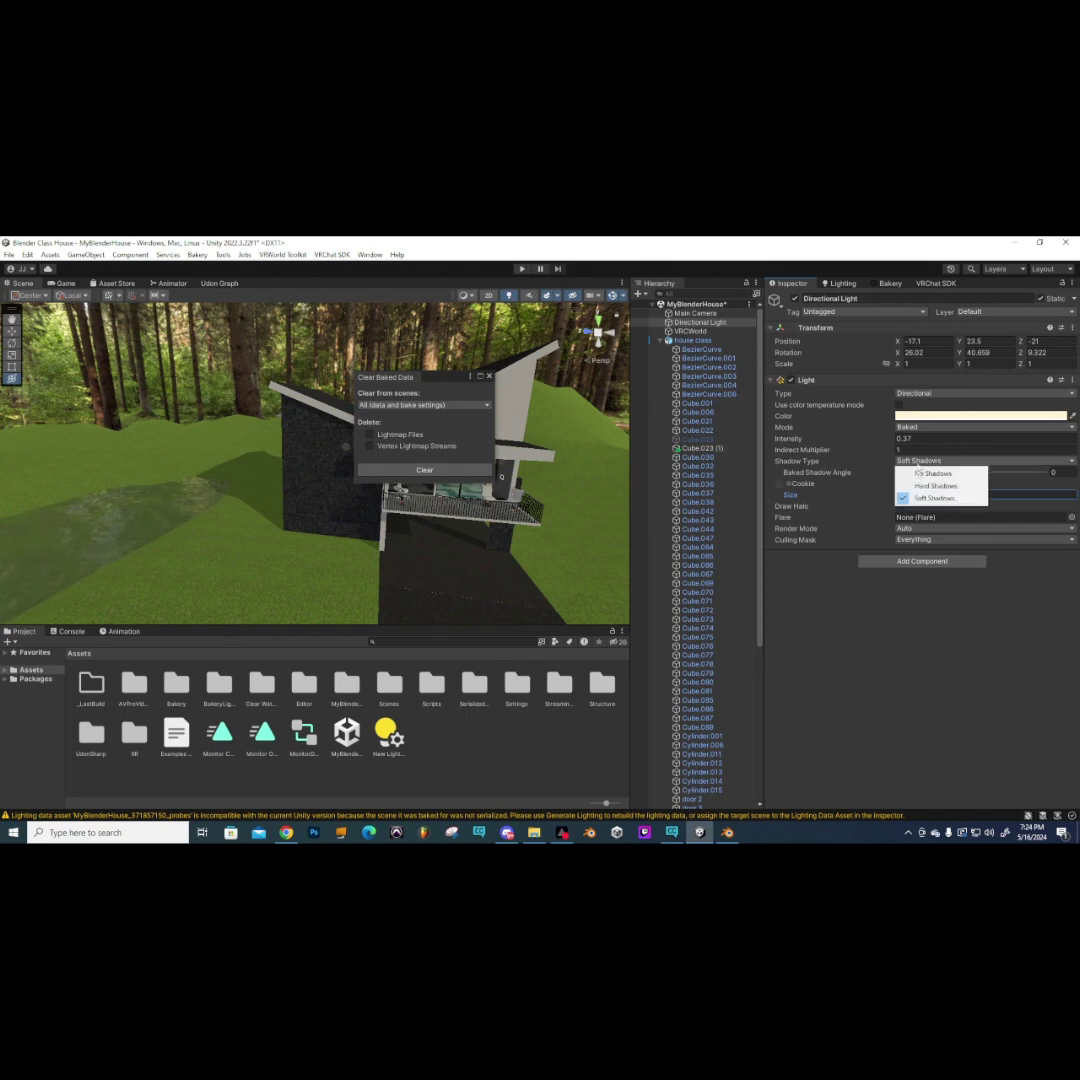
left_click(917, 473)
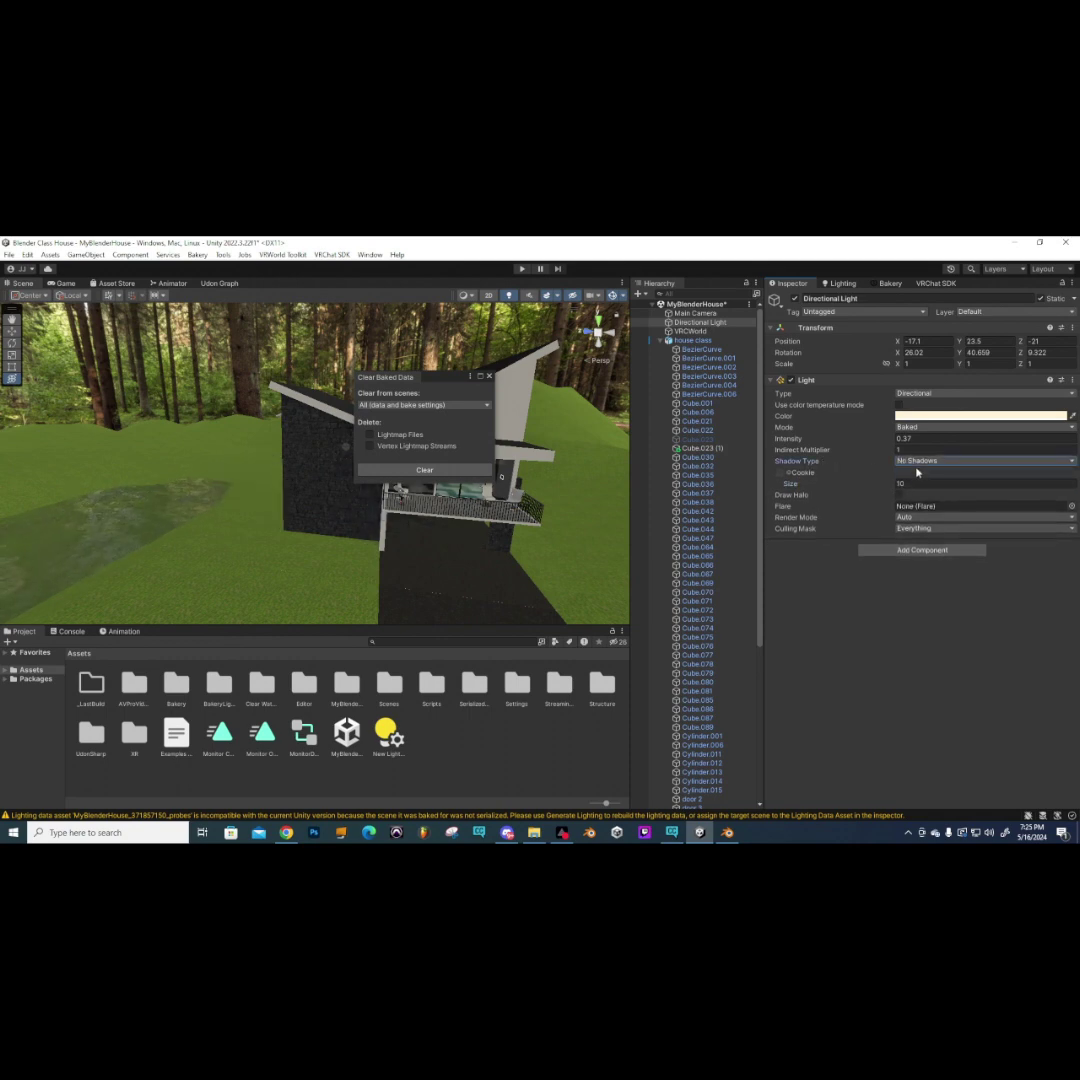
left_click(917, 461)
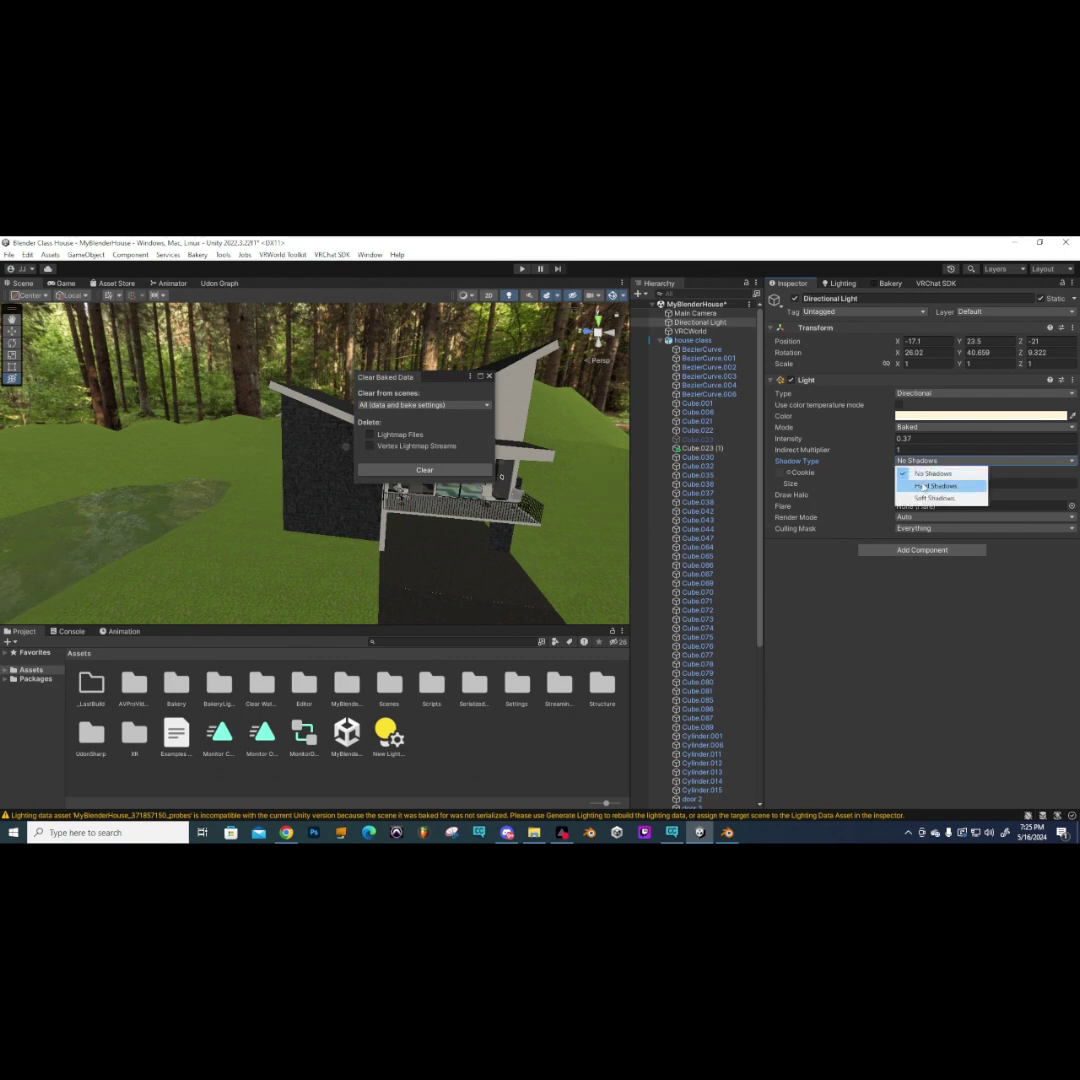
left_click(933, 497)
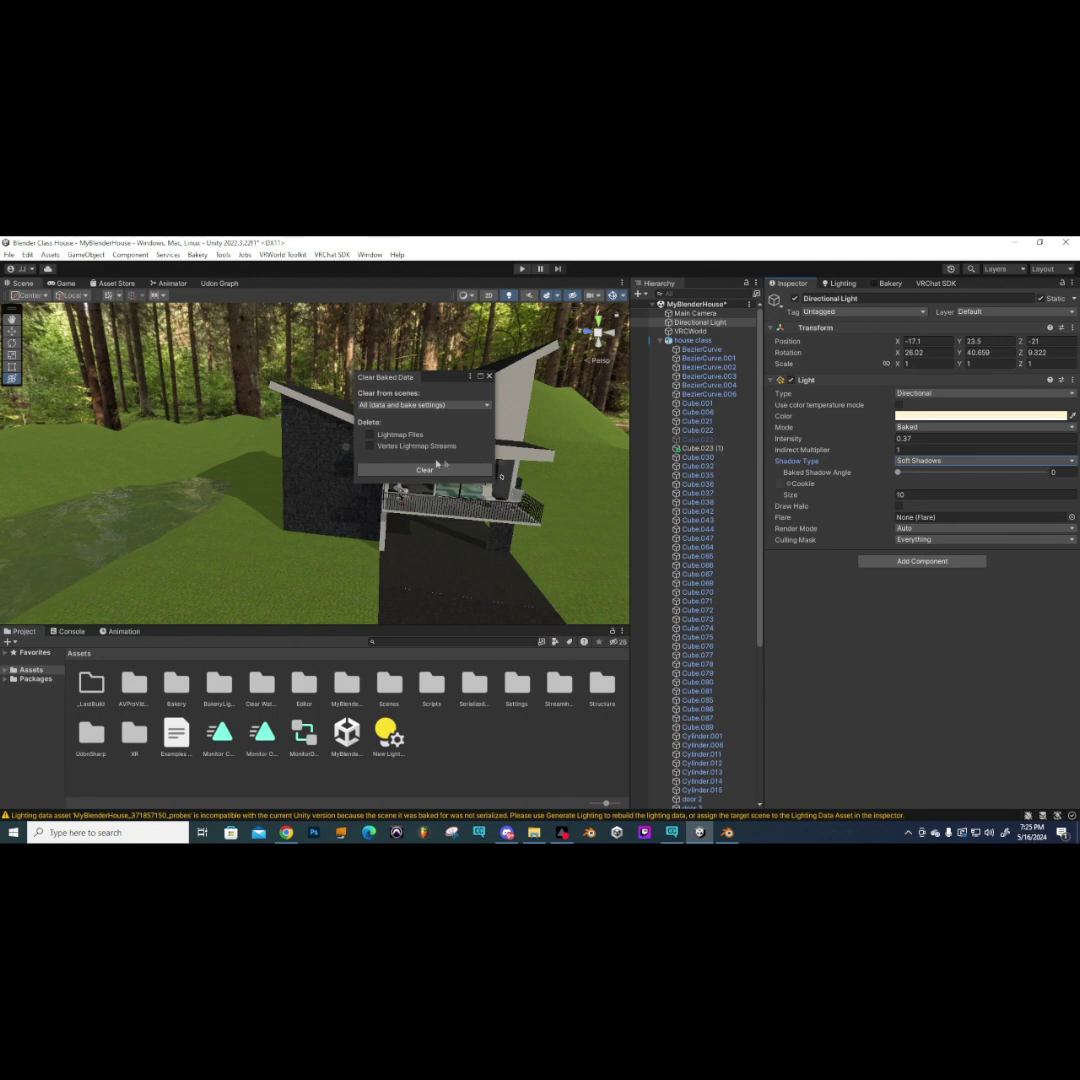
left_click(890, 283)
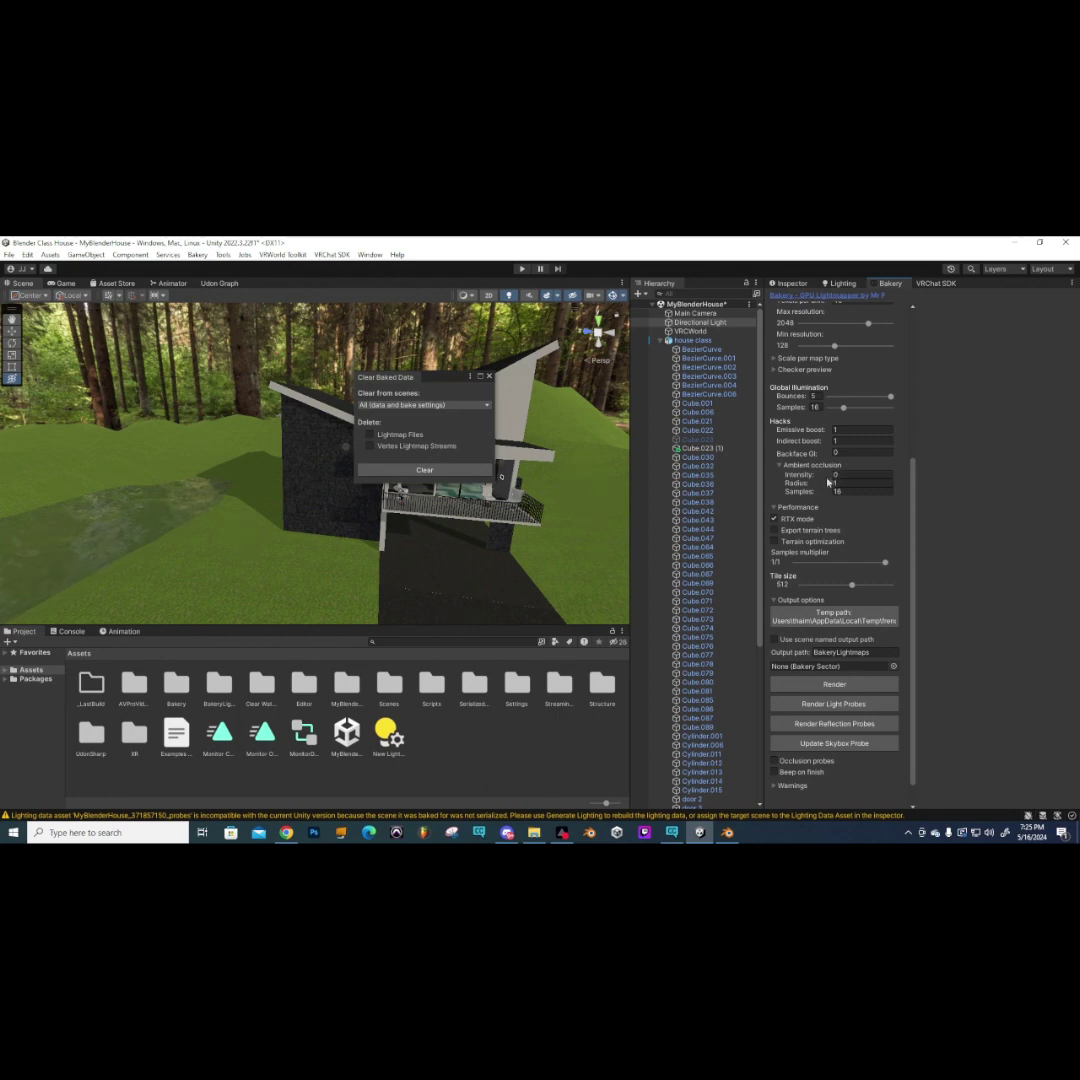
- Set Bakery's Emissive boost and Indirect boost to 2 and start a lightmap render
scroll(815, 572, "down", 1)
scroll(815, 572, "up", 4)
scroll(830, 530, "up", 2)
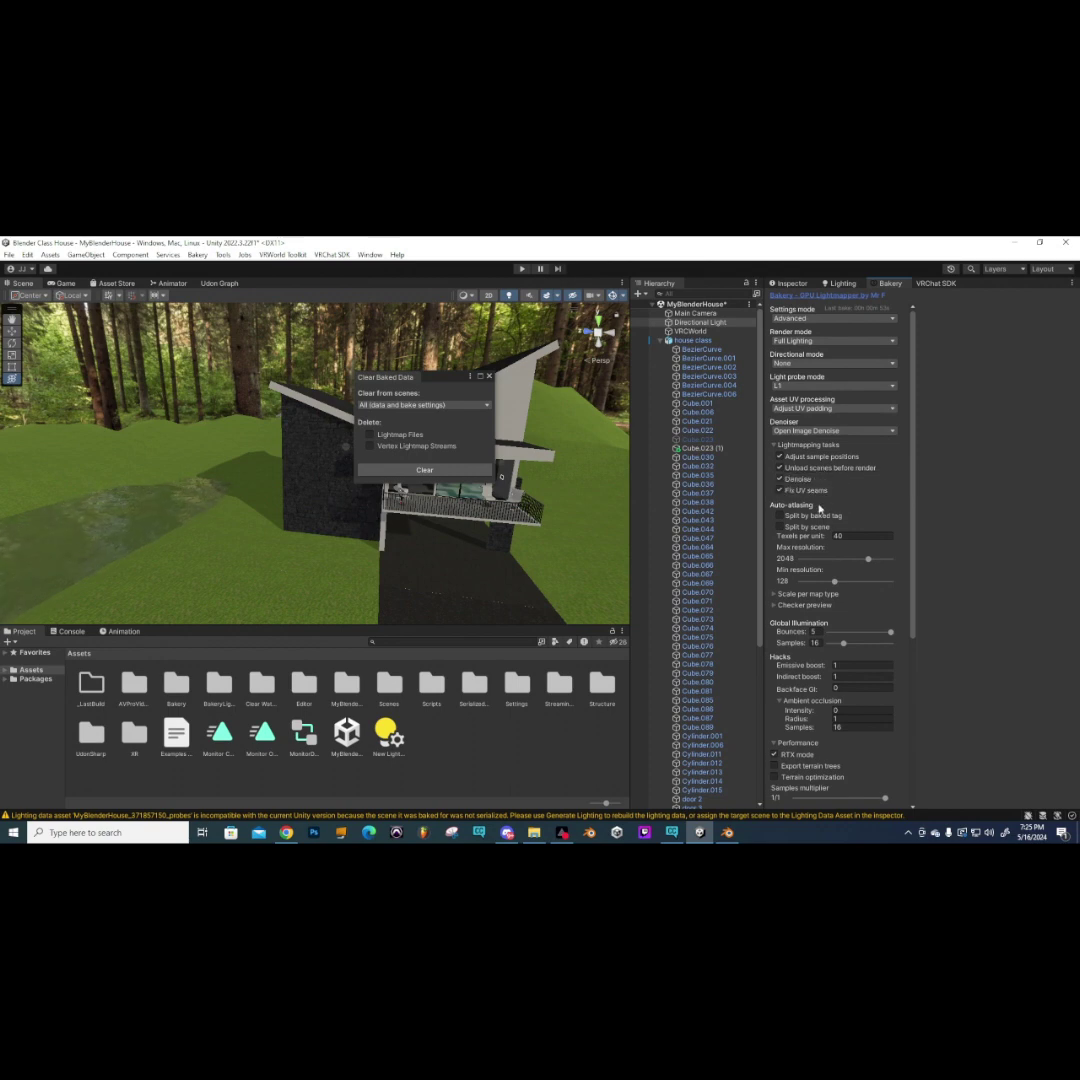
scroll(820, 510, "down", 3)
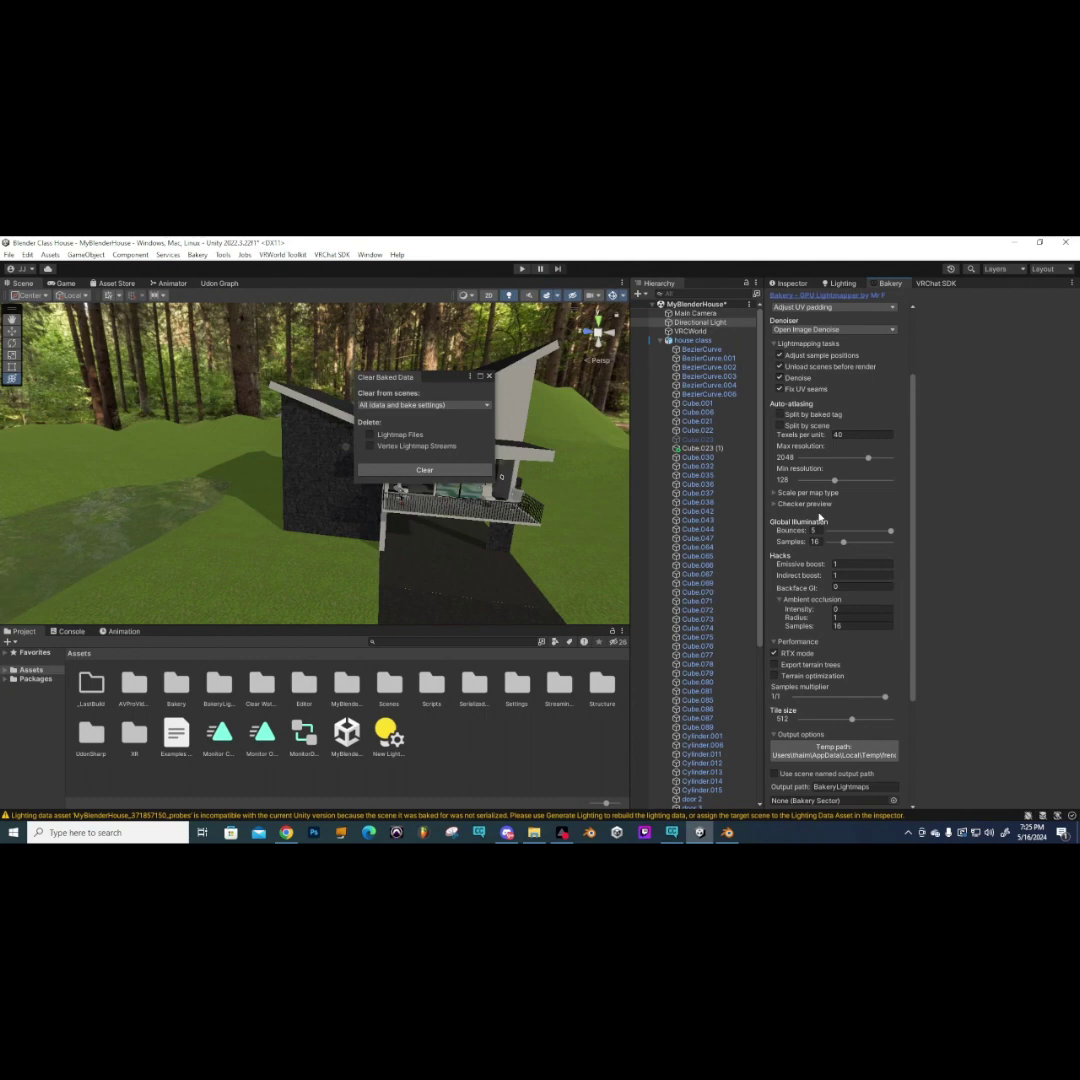
scroll(822, 518, "down", 1)
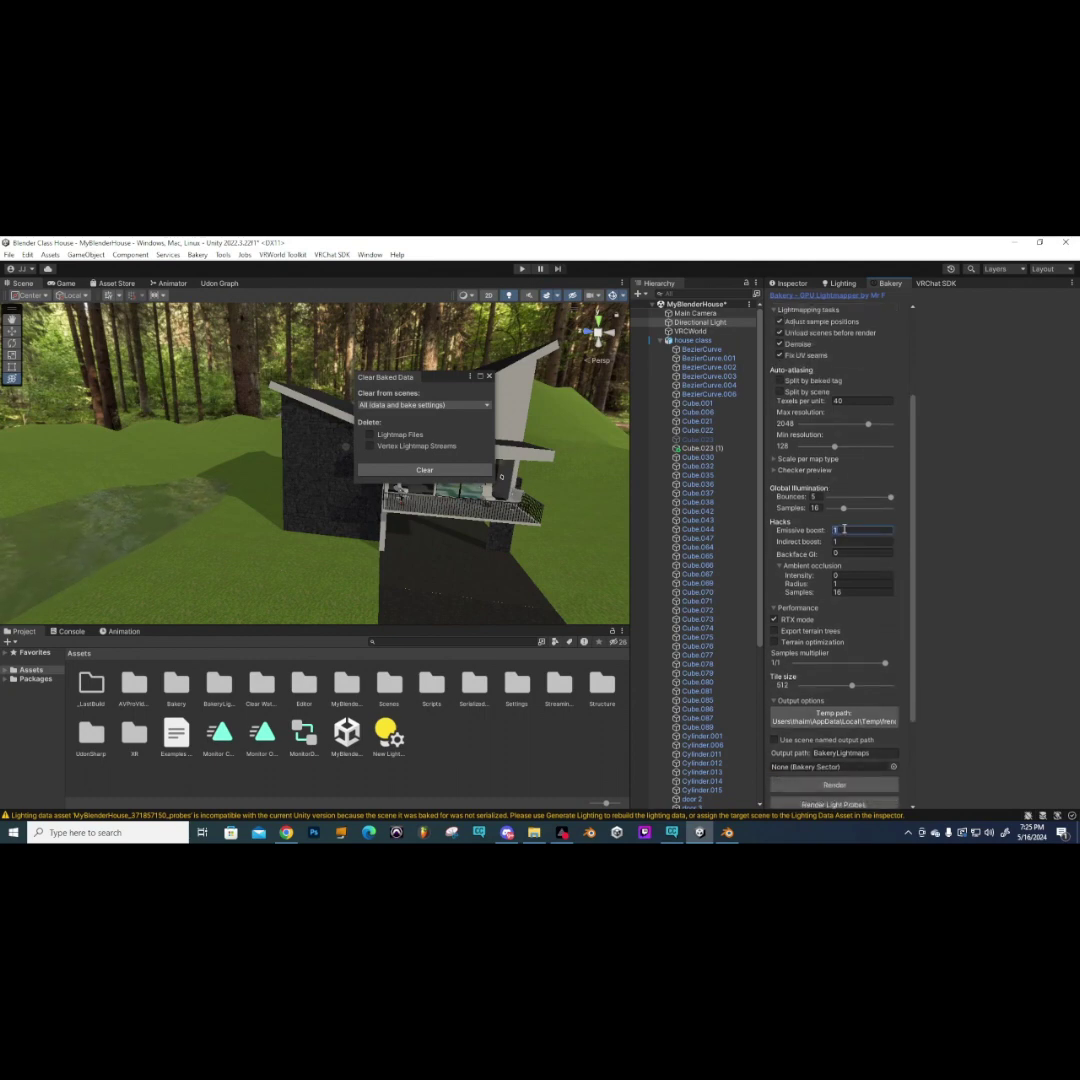
left_click(843, 545)
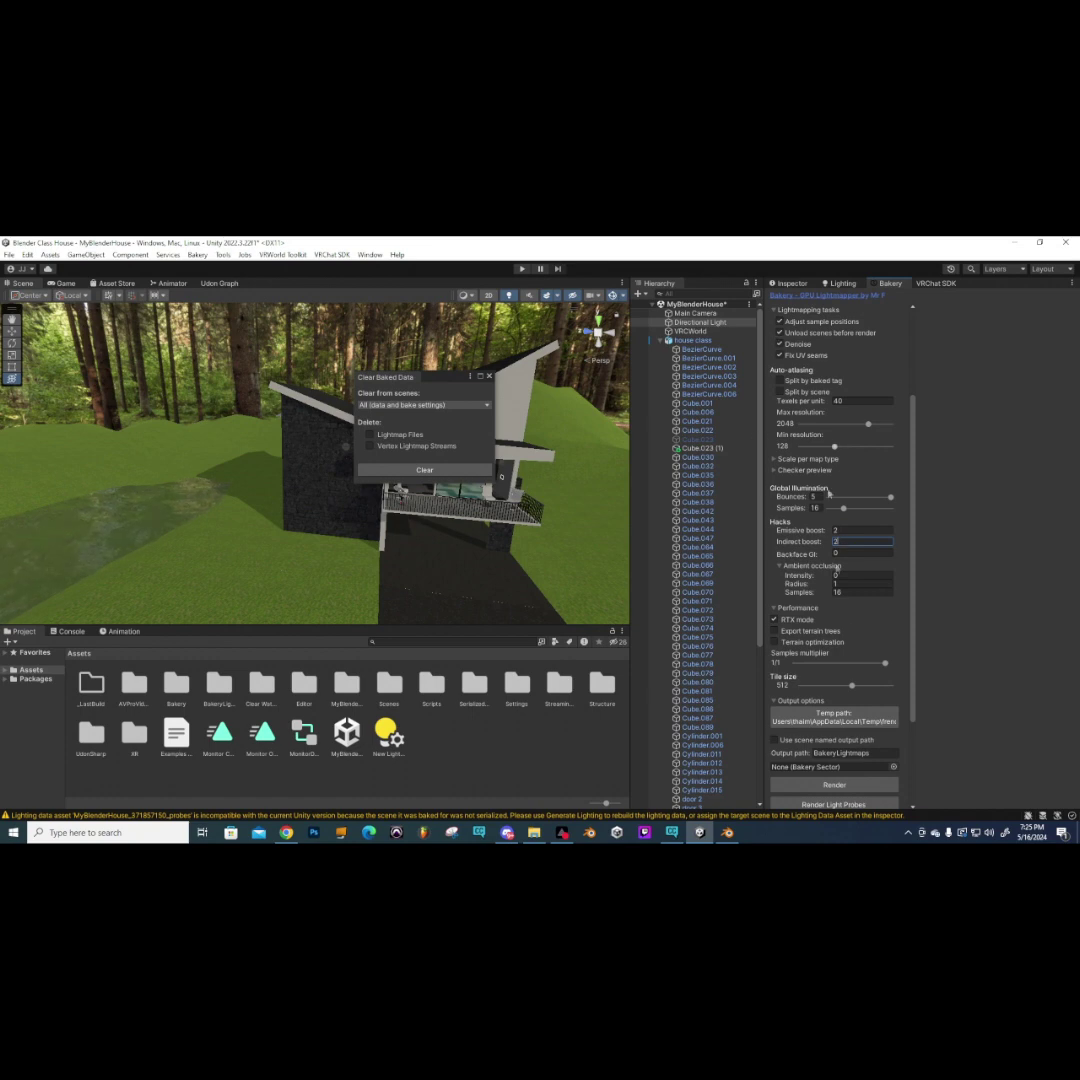
left_click(834, 784)
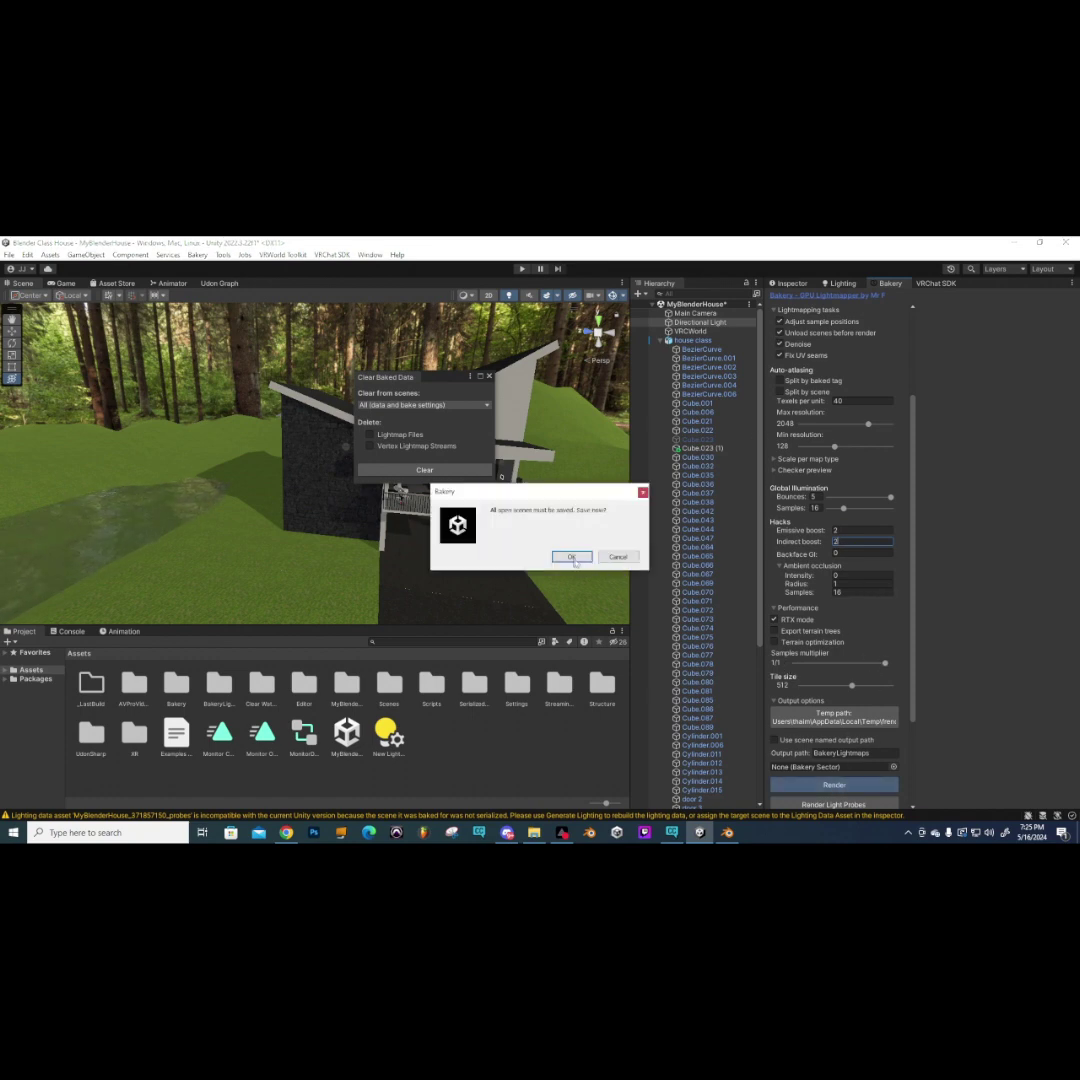
- Save the scene so Bakery bakes the lightmaps (done in 53.47 s), then close the clear-data window
left_click(572, 557)
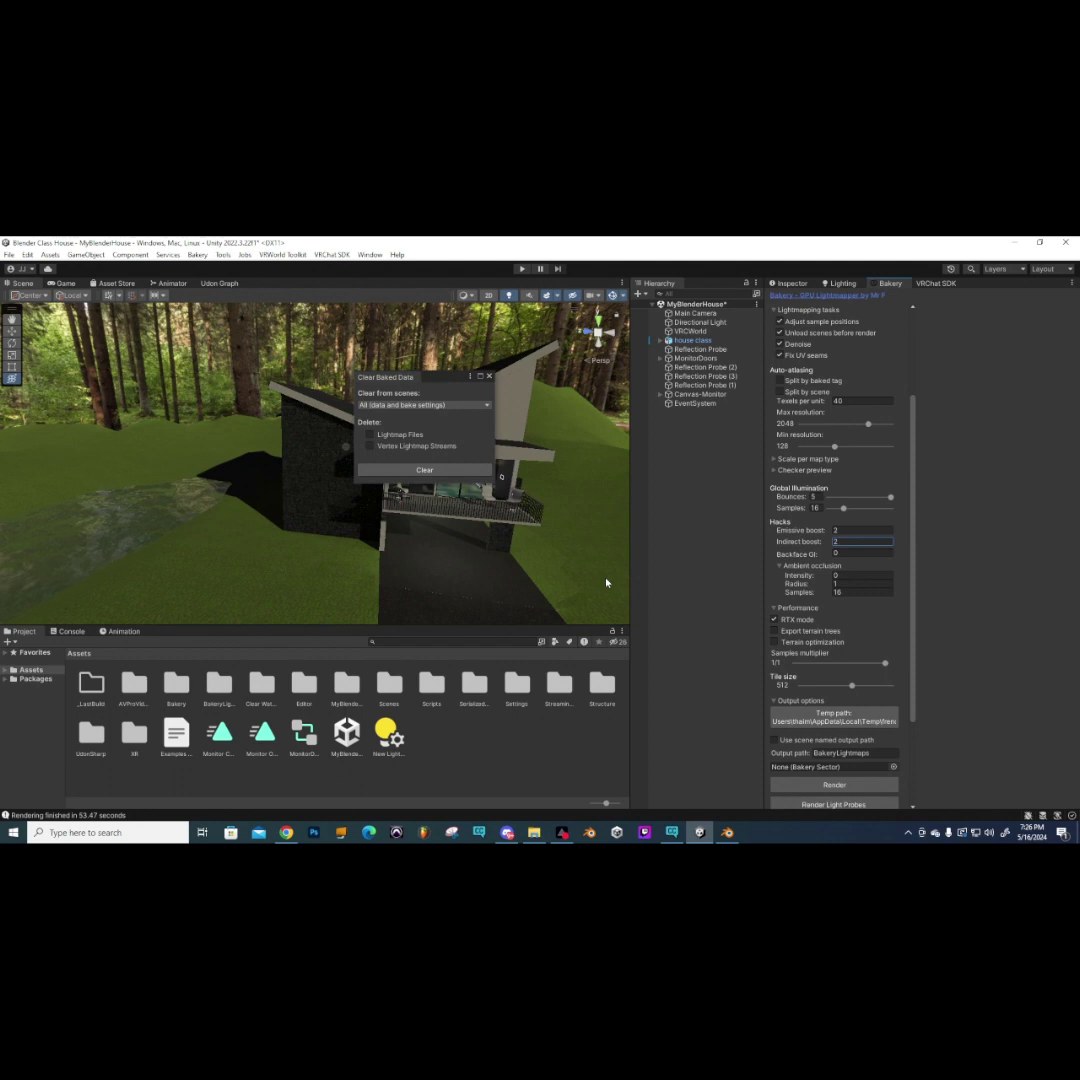
left_click(490, 378)
- Orbit around the house's left and far sides and zoom in to inspect the new bake
right_click_drag(340, 462, 375, 493)
key("a")
left_click_drag(375, 493, 309, 432, "alt")
scroll(300, 461, "up", 5)
scroll(305, 430, "up", 4)
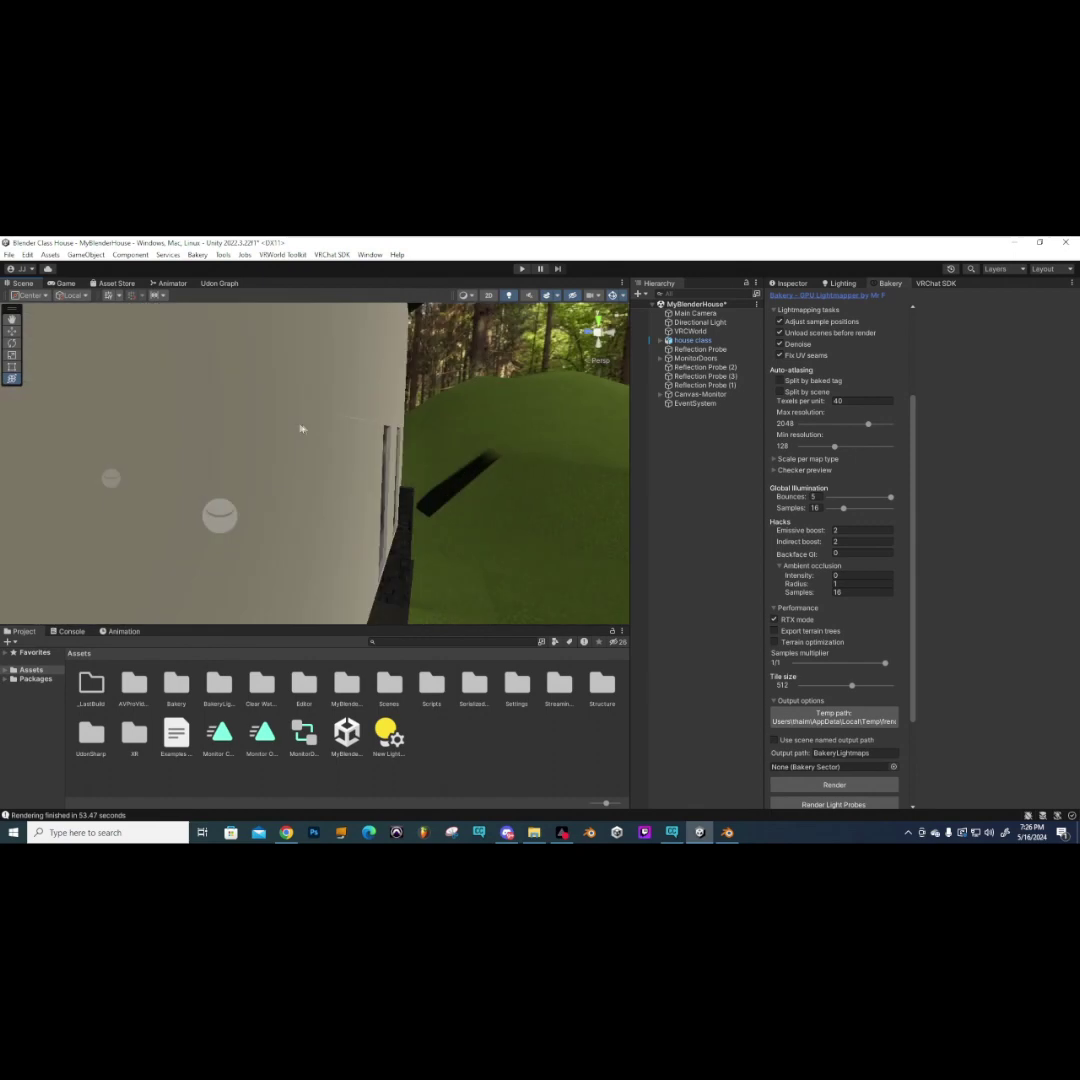
scroll(304, 430, "down", 8)
scroll(289, 444, "up", 2)
scroll(289, 444, "down", 8)
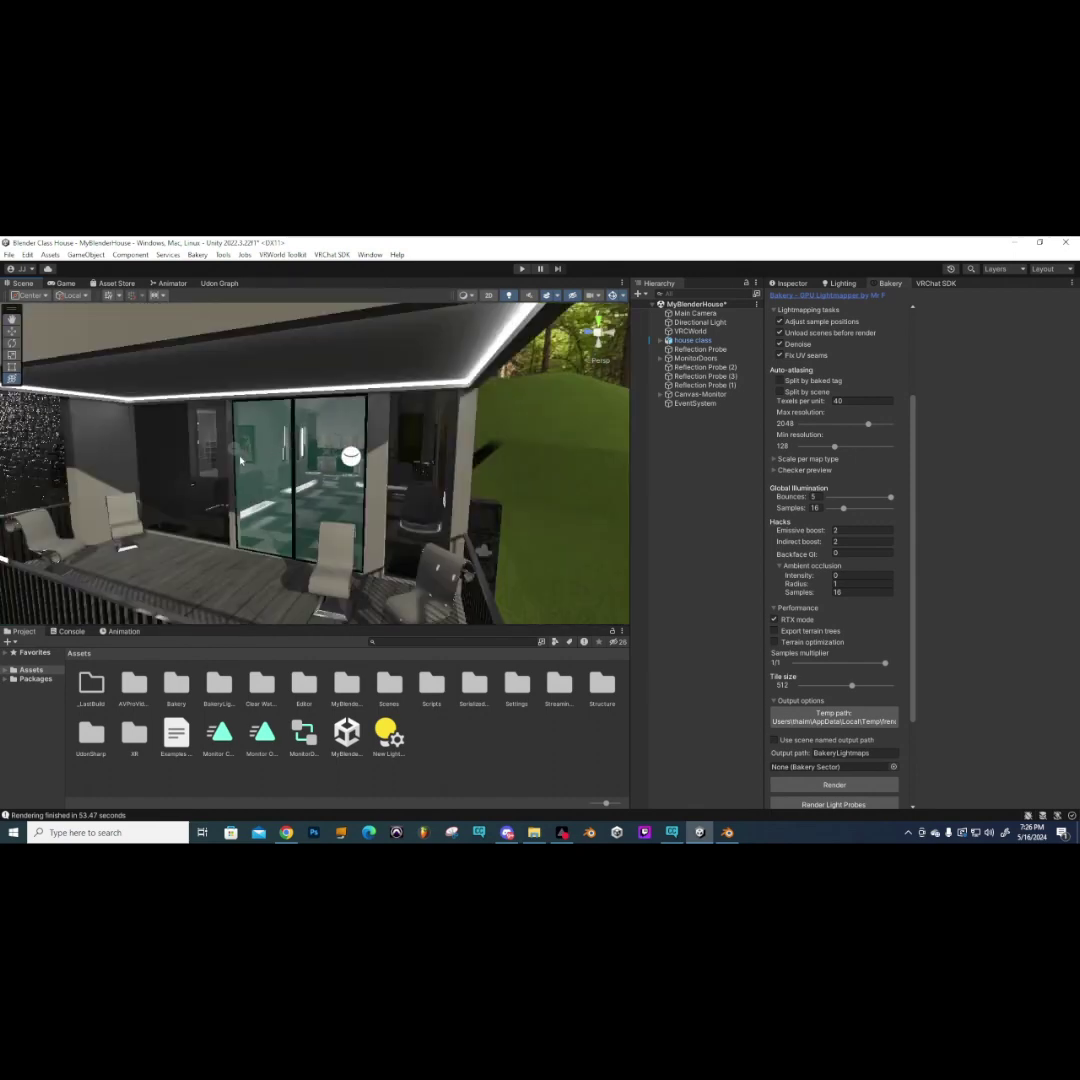
- Pull back and swing the view from the house's front-left toward the grassy hill
left_click_drag(289, 444, 258, 458, "alt")
scroll(258, 458, "down", 6)
middle_click_drag(280, 506, 270, 477)
mouse_move(269, 476)
left_mouse_down("alt")
mouse_move(241, 463)
mouse_move(272, 482)
mouse_move(248, 489)
mouse_move(267, 480)
left_mouse_up("alt")
right_click_drag(267, 480, 338, 494)
left_click_drag(338, 494, 222, 504, "alt")
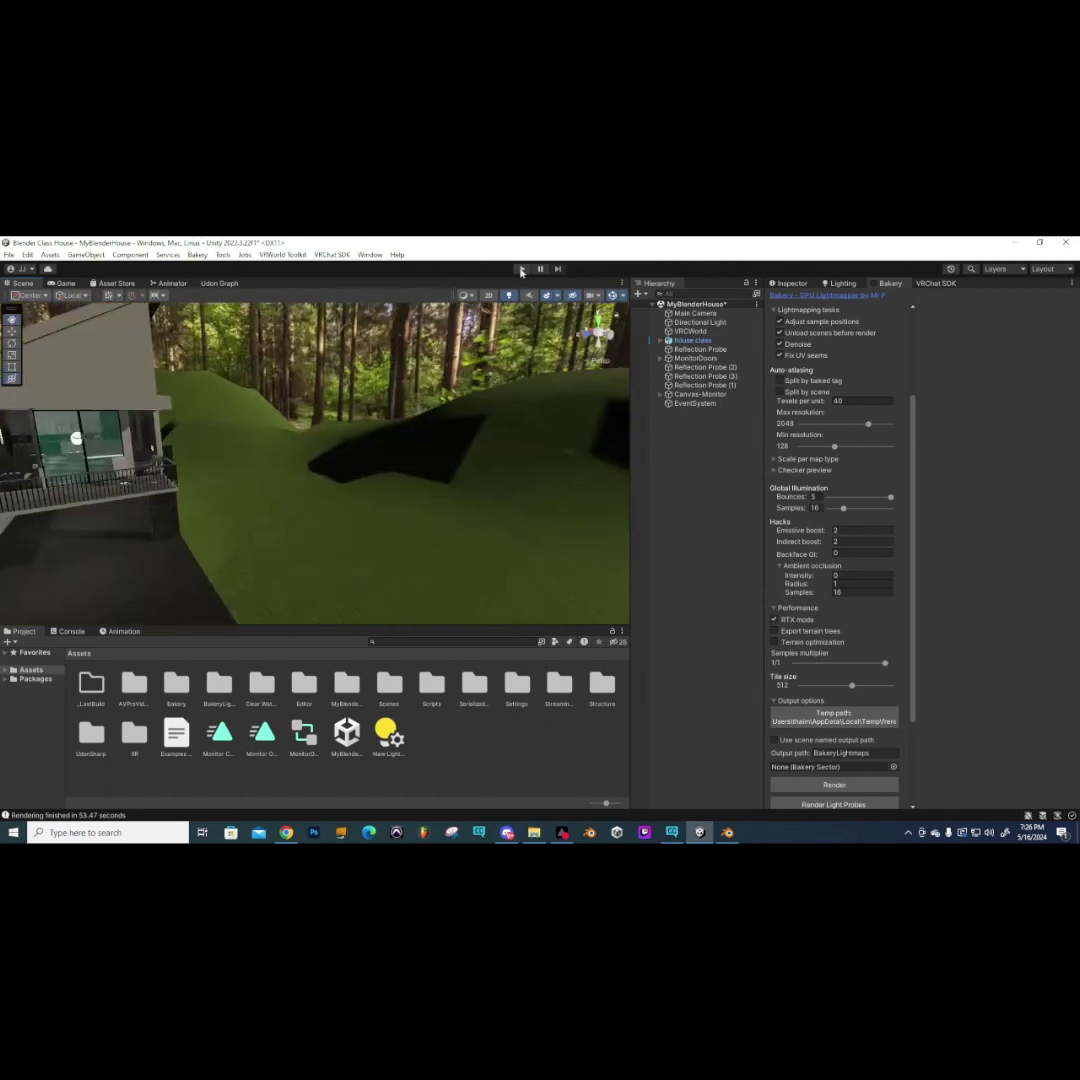
- Start play mode, set the Game view scale to 1x, and close the Client Simulator menu
left_click(522, 268)
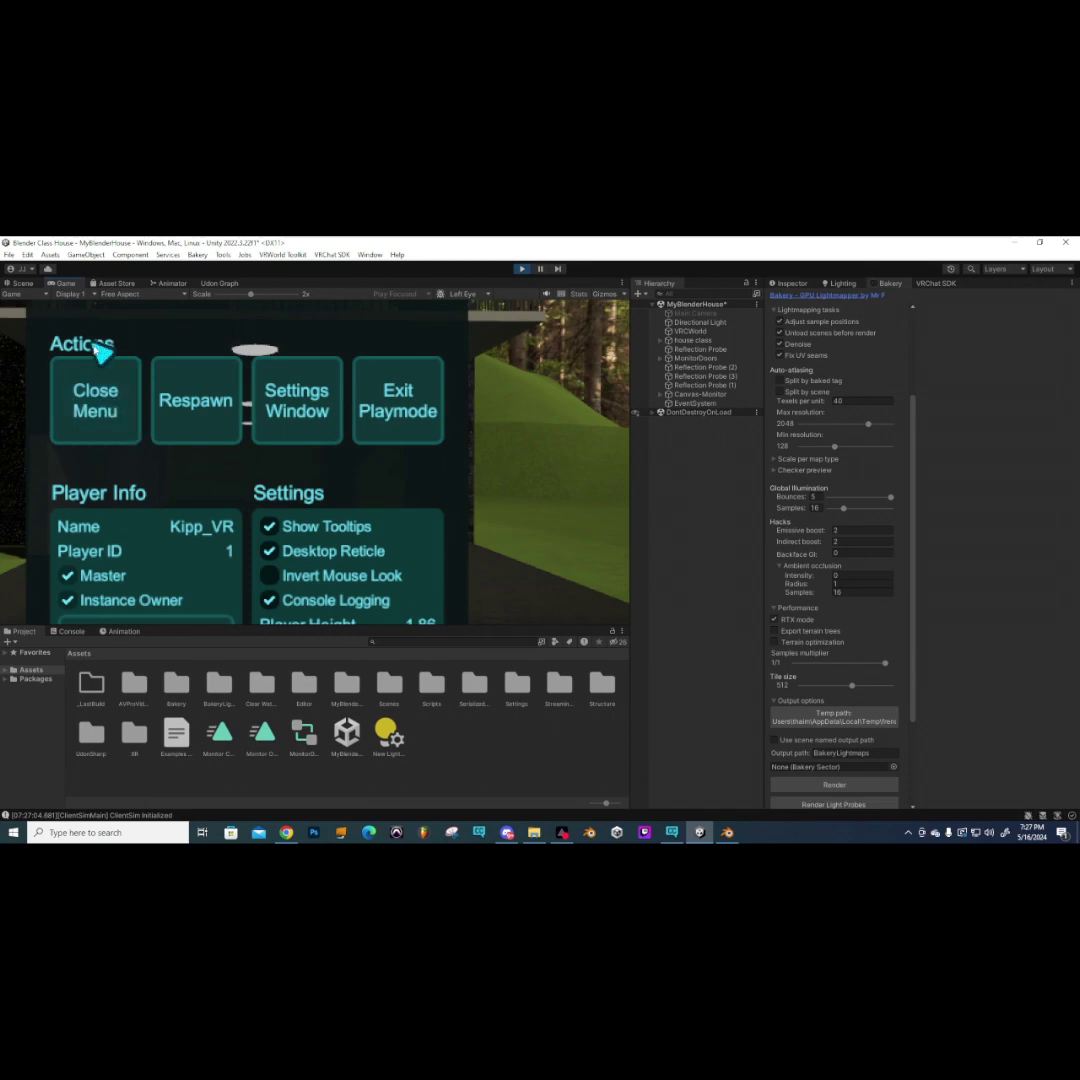
left_click_drag(252, 298, 195, 335)
left_click(230, 422)
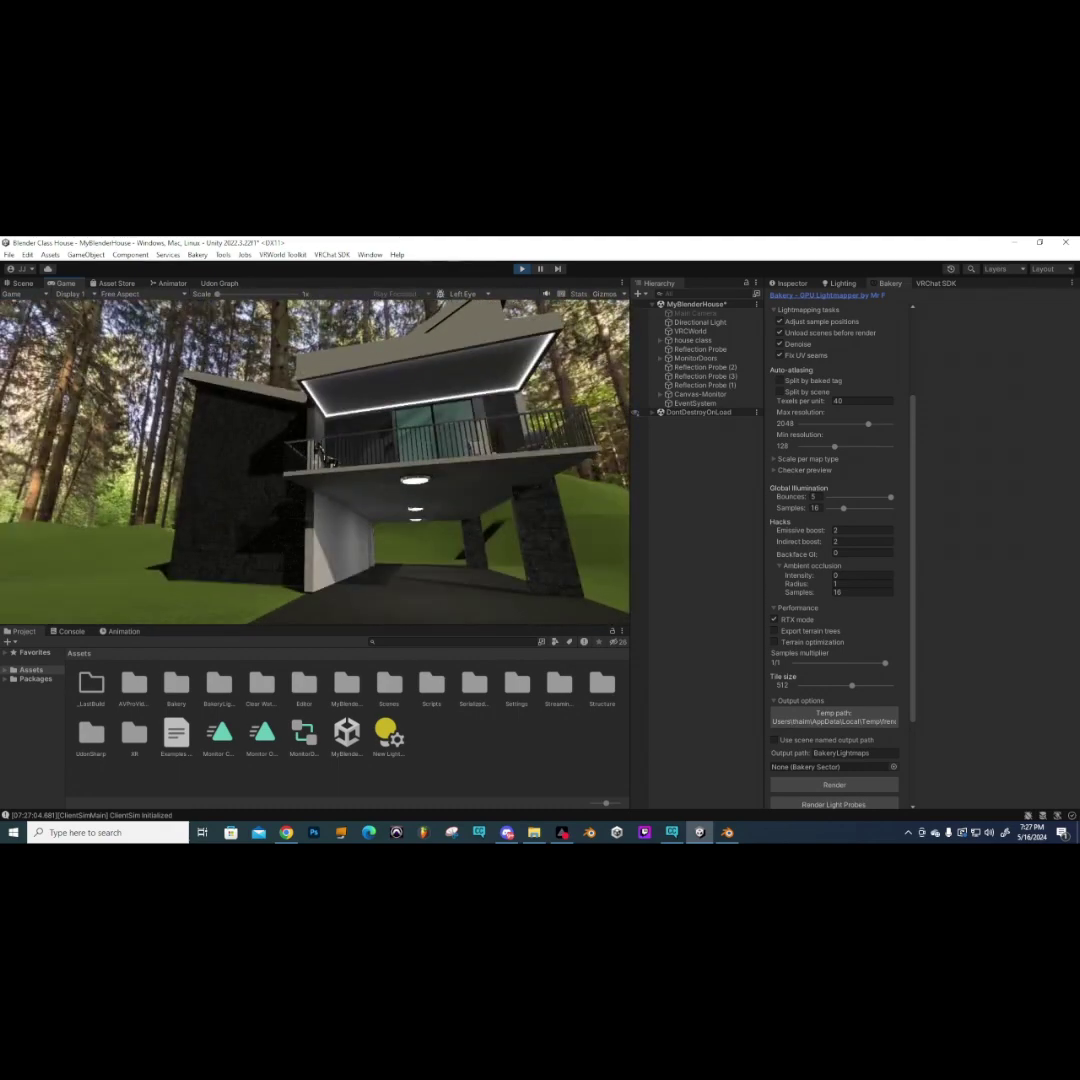
- Walk under the balcony, past the double door and staircase out to the deck, then reopen the menu
key("w")
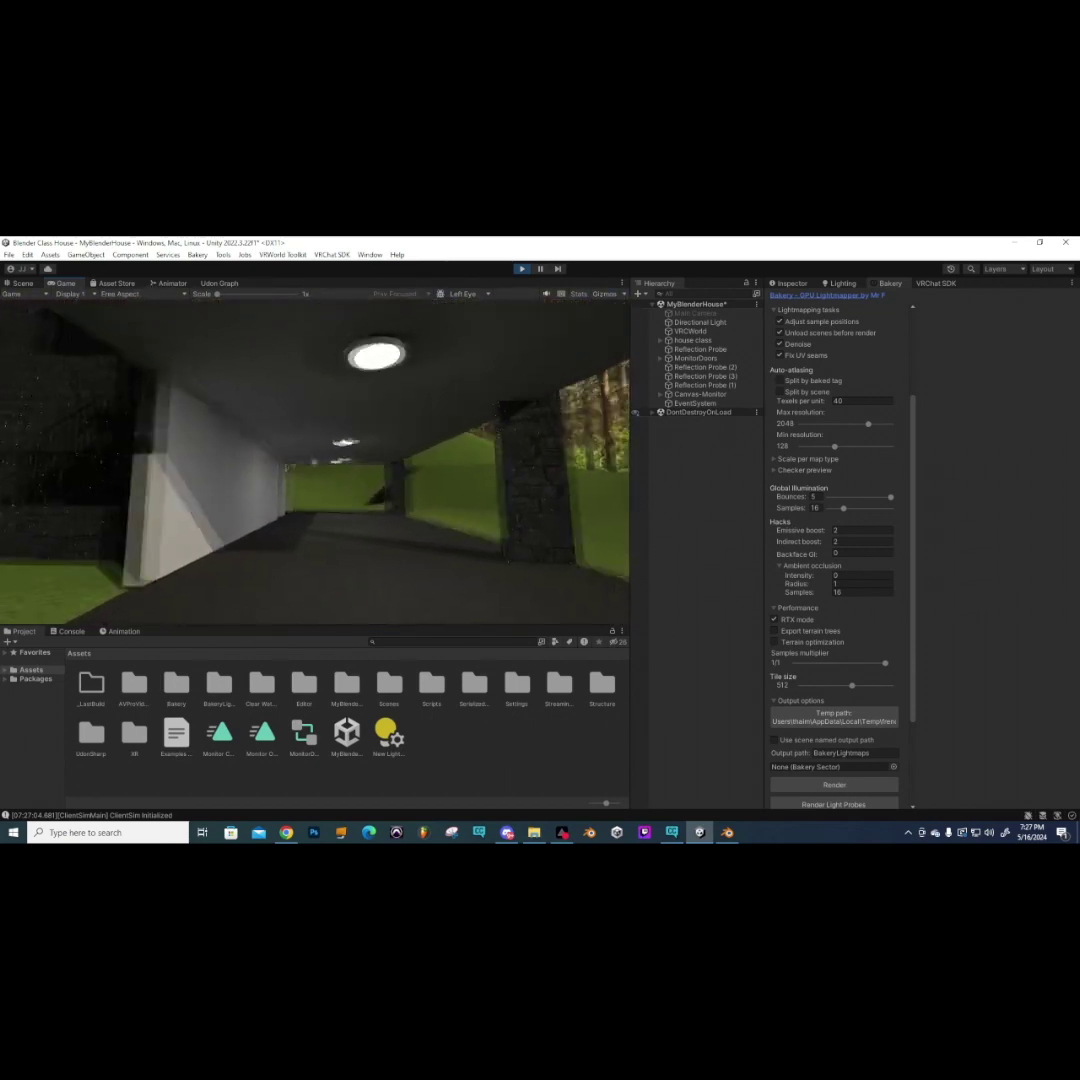
key("w")
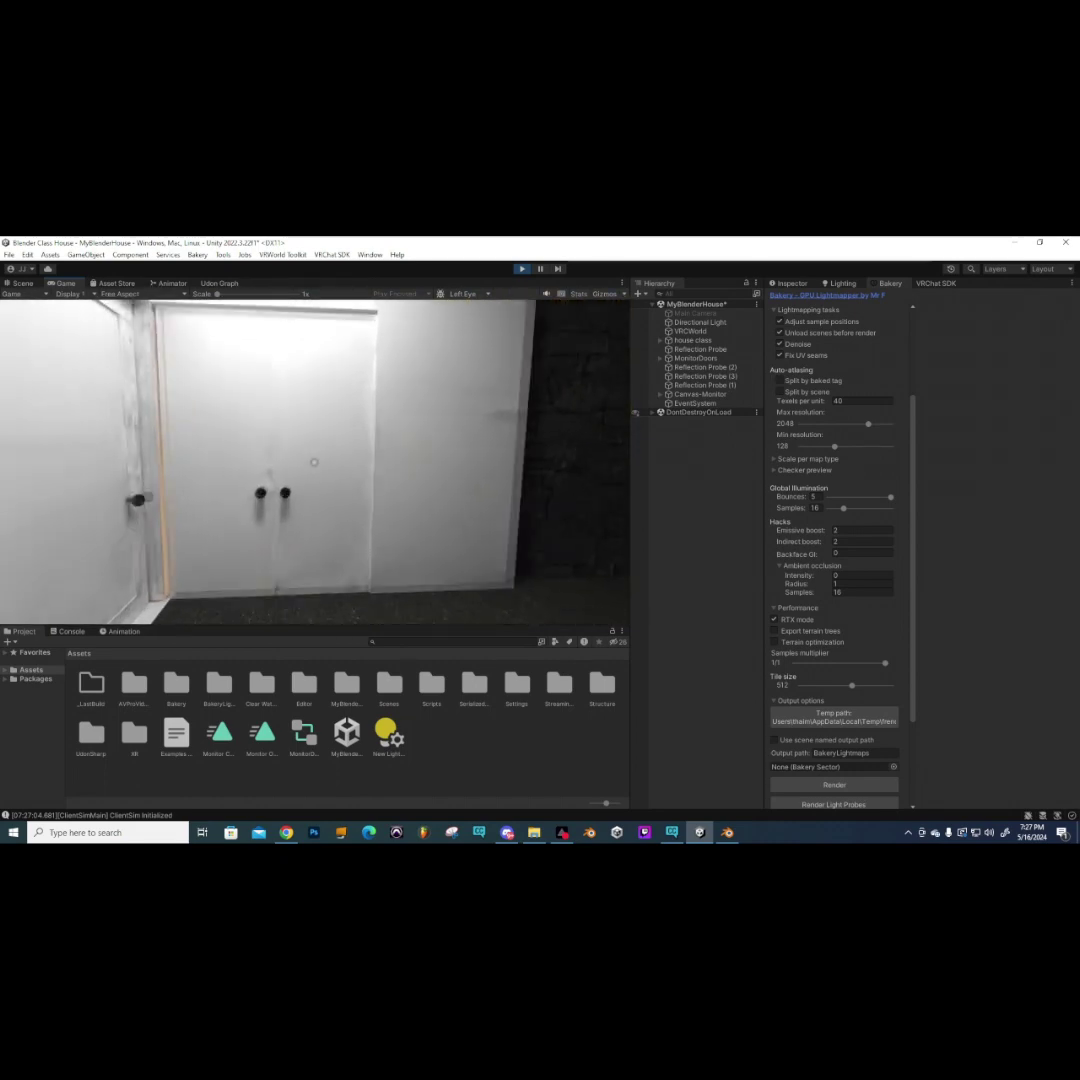
key("w")
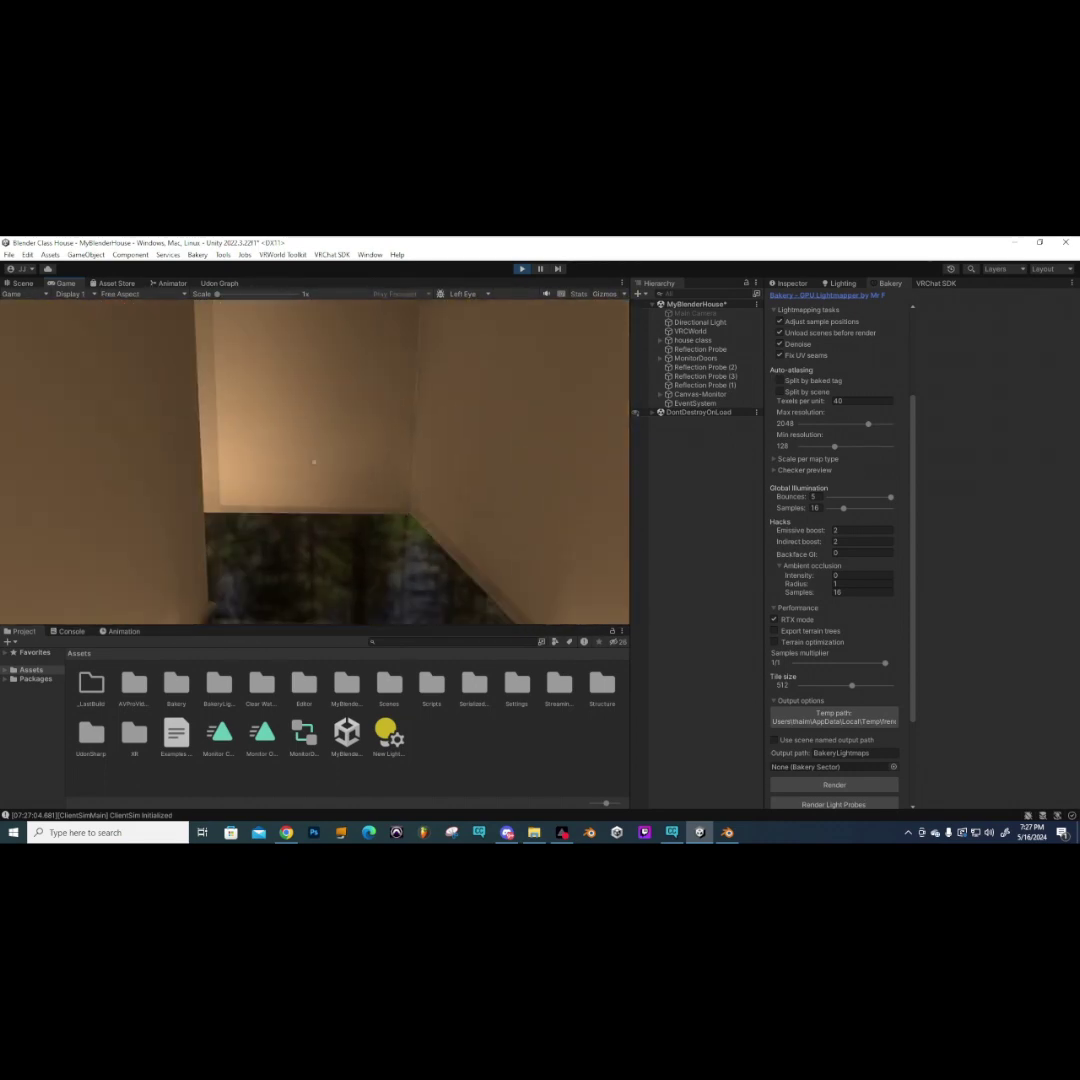
key("w")
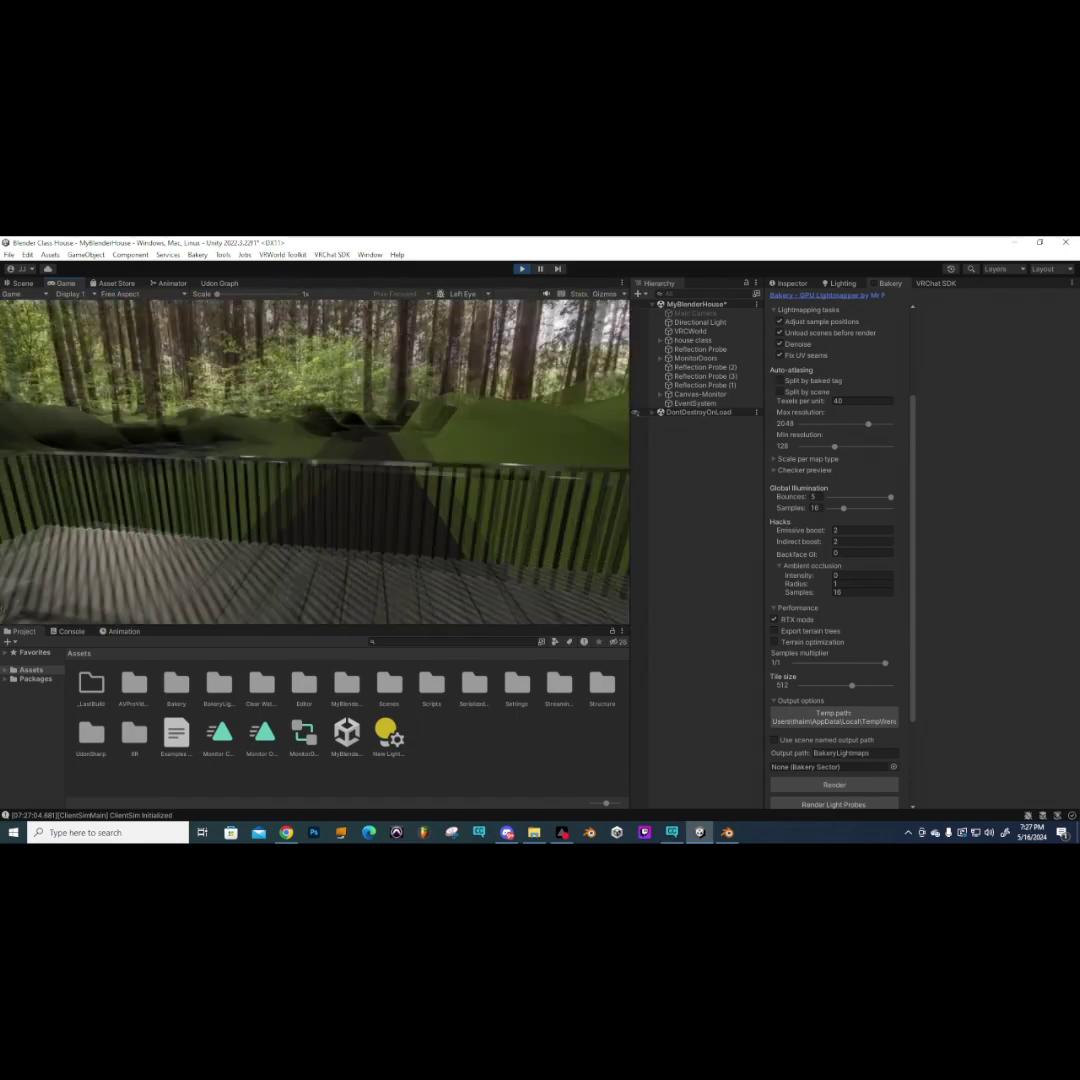
key("w")
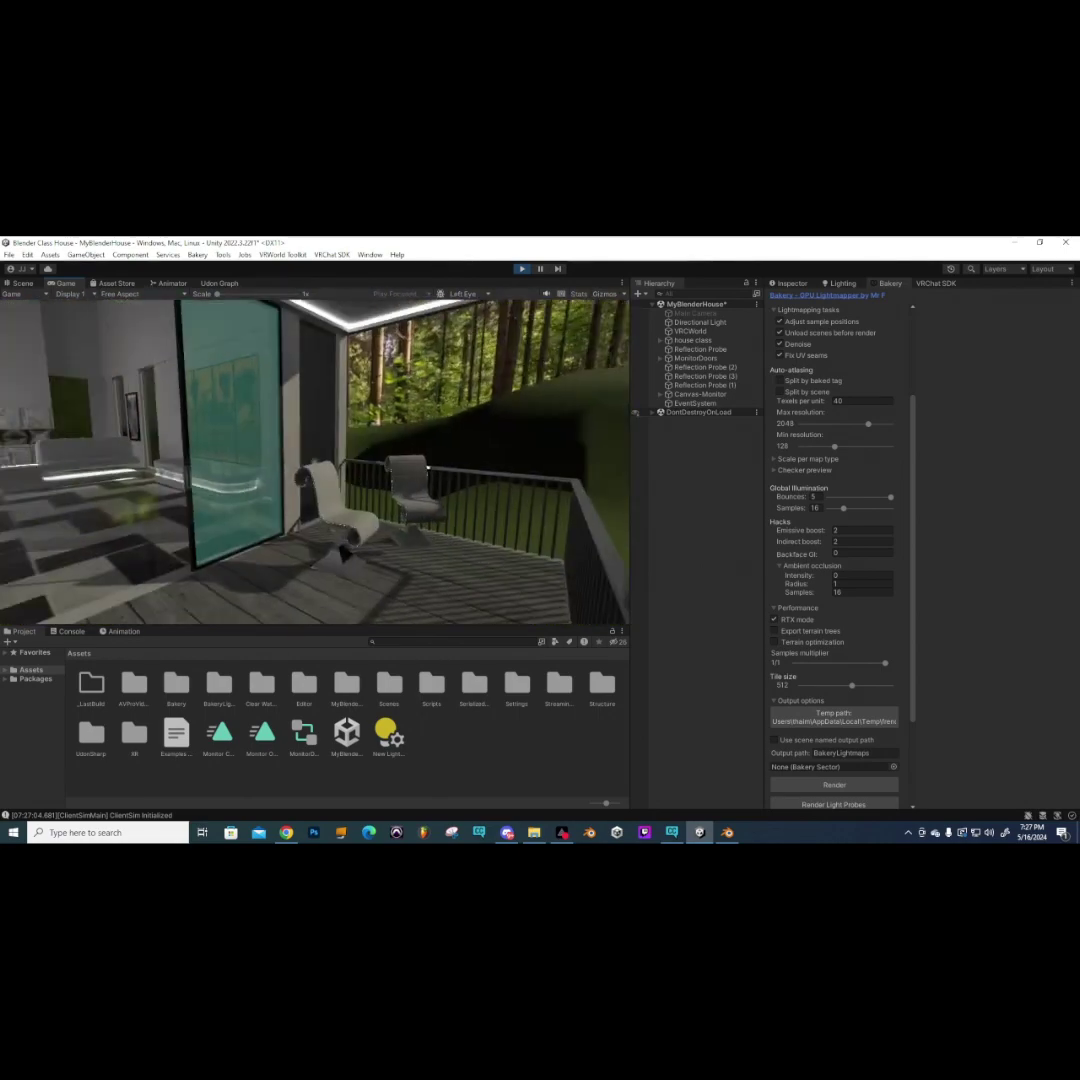
key("Escape")
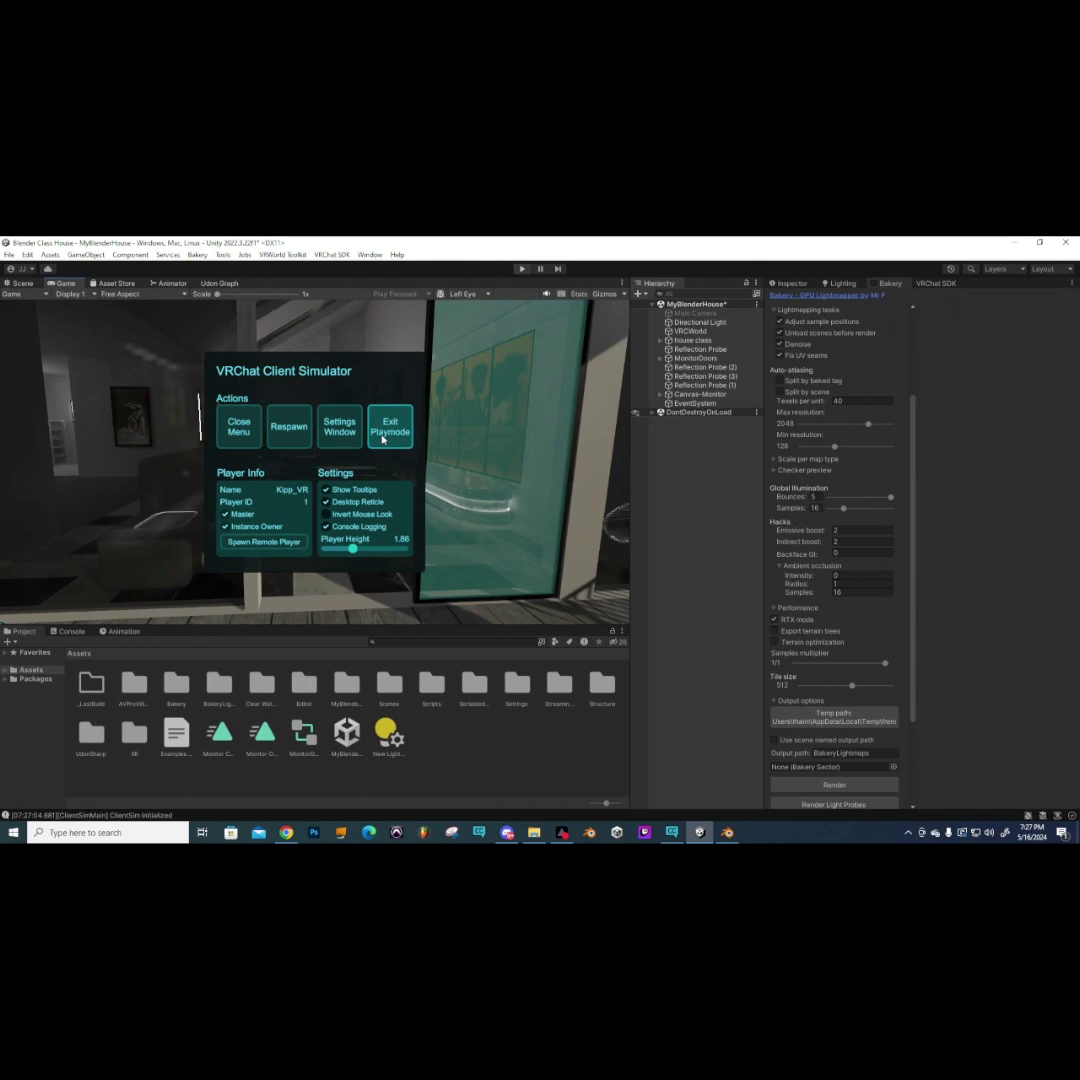
- Exit play mode, raise Bakery's Max resolution to 4096, and render a new bake after saving the scene
left_click(388, 430)
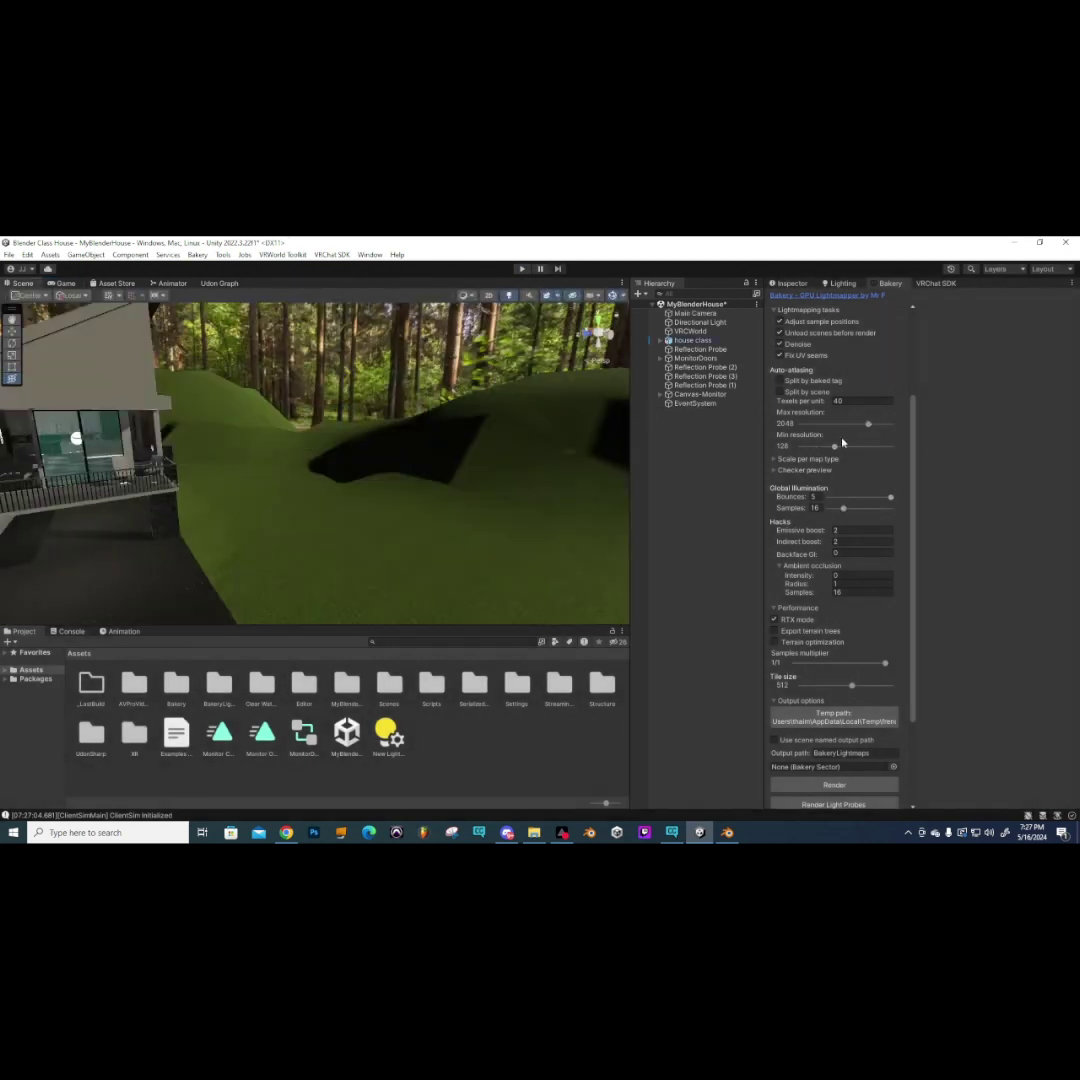
left_click_drag(868, 427, 891, 424)
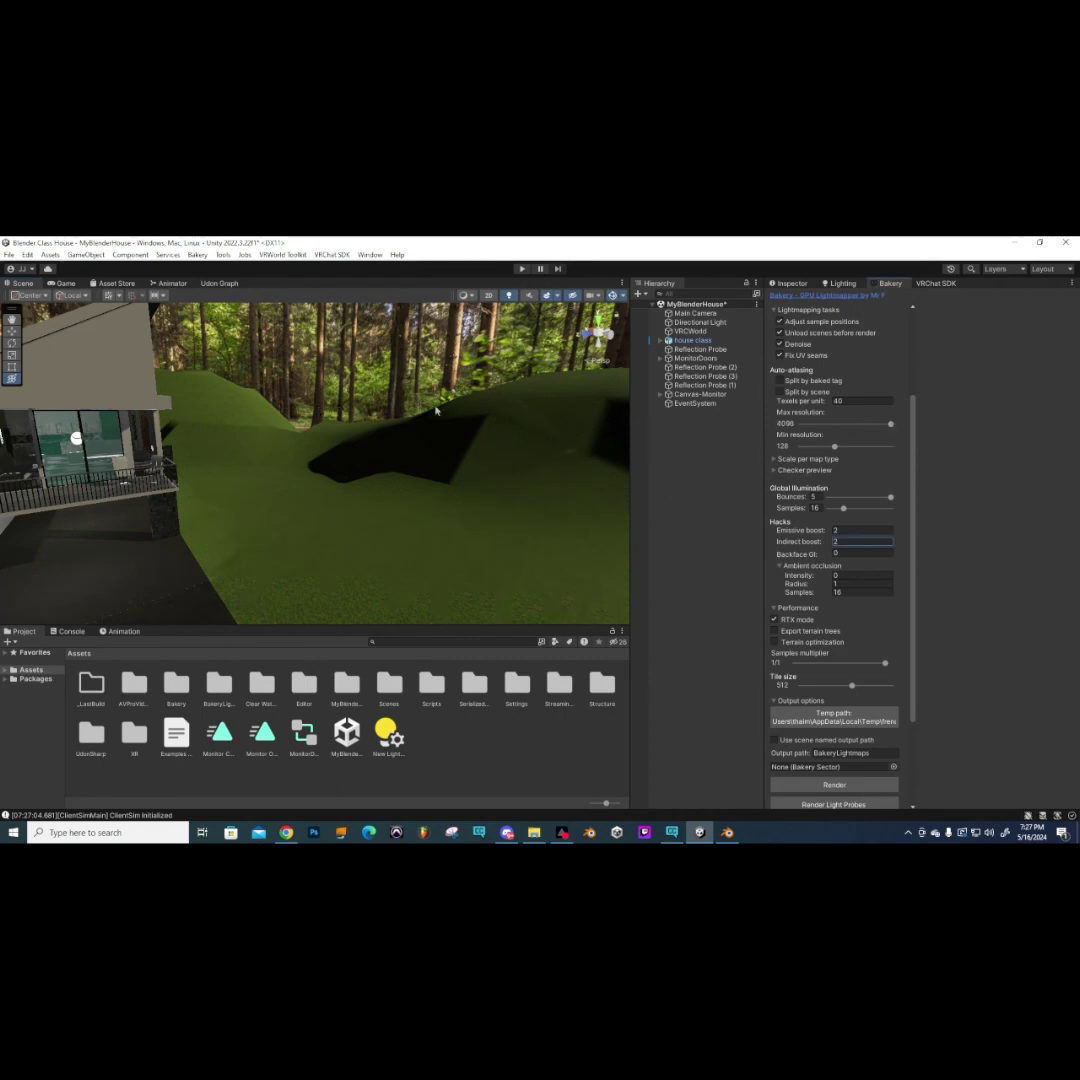
scroll(443, 444, "down", 3)
scroll(387, 475, "up", 3)
mouse_move(413, 463)
right_mouse_down()
mouse_move(350, 456)
mouse_move(420, 460)
right_mouse_up()
left_click(834, 784)
left_click(571, 558)
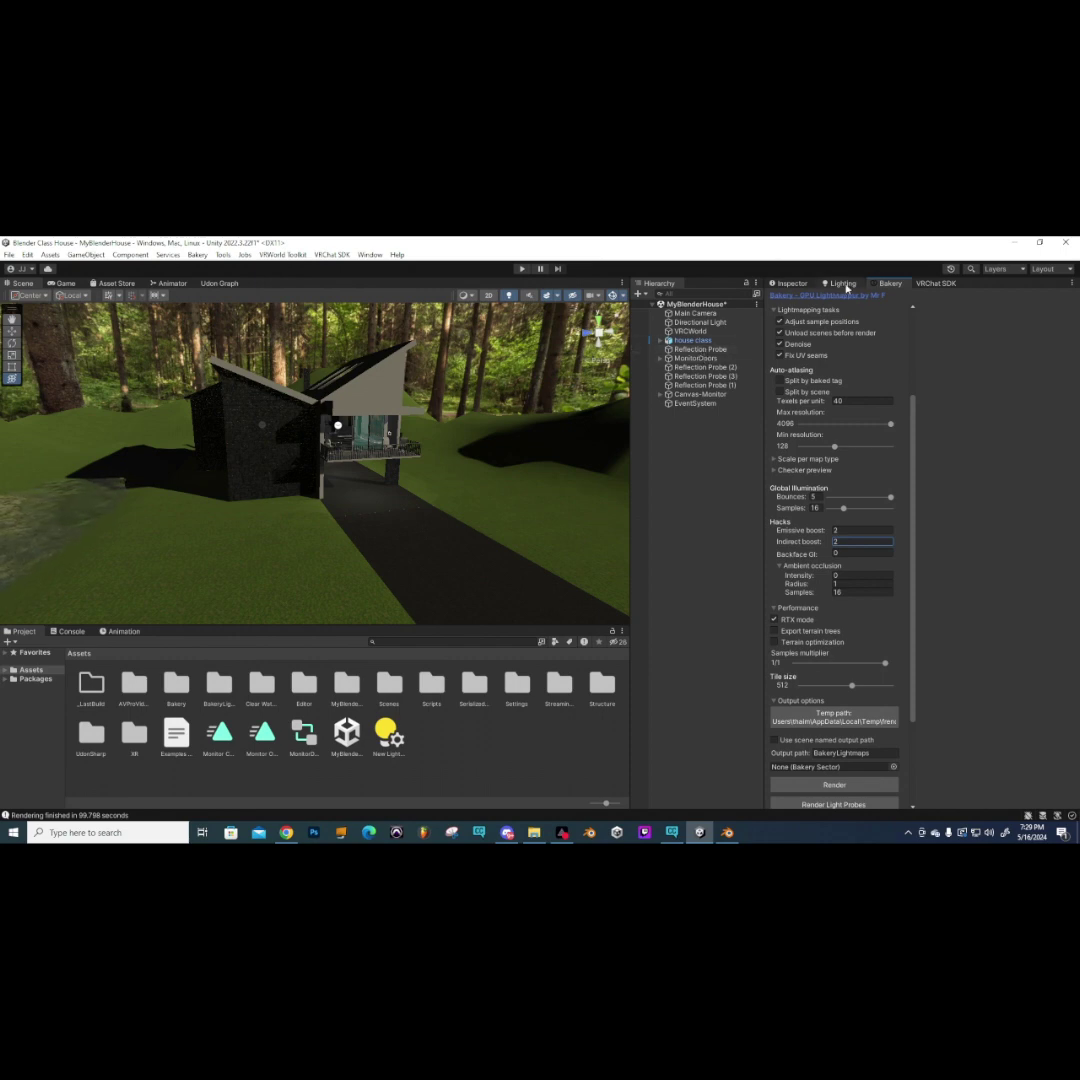
- Fly into the living room and render Bakery's reflection probes
scroll(834, 519, "down", 4)
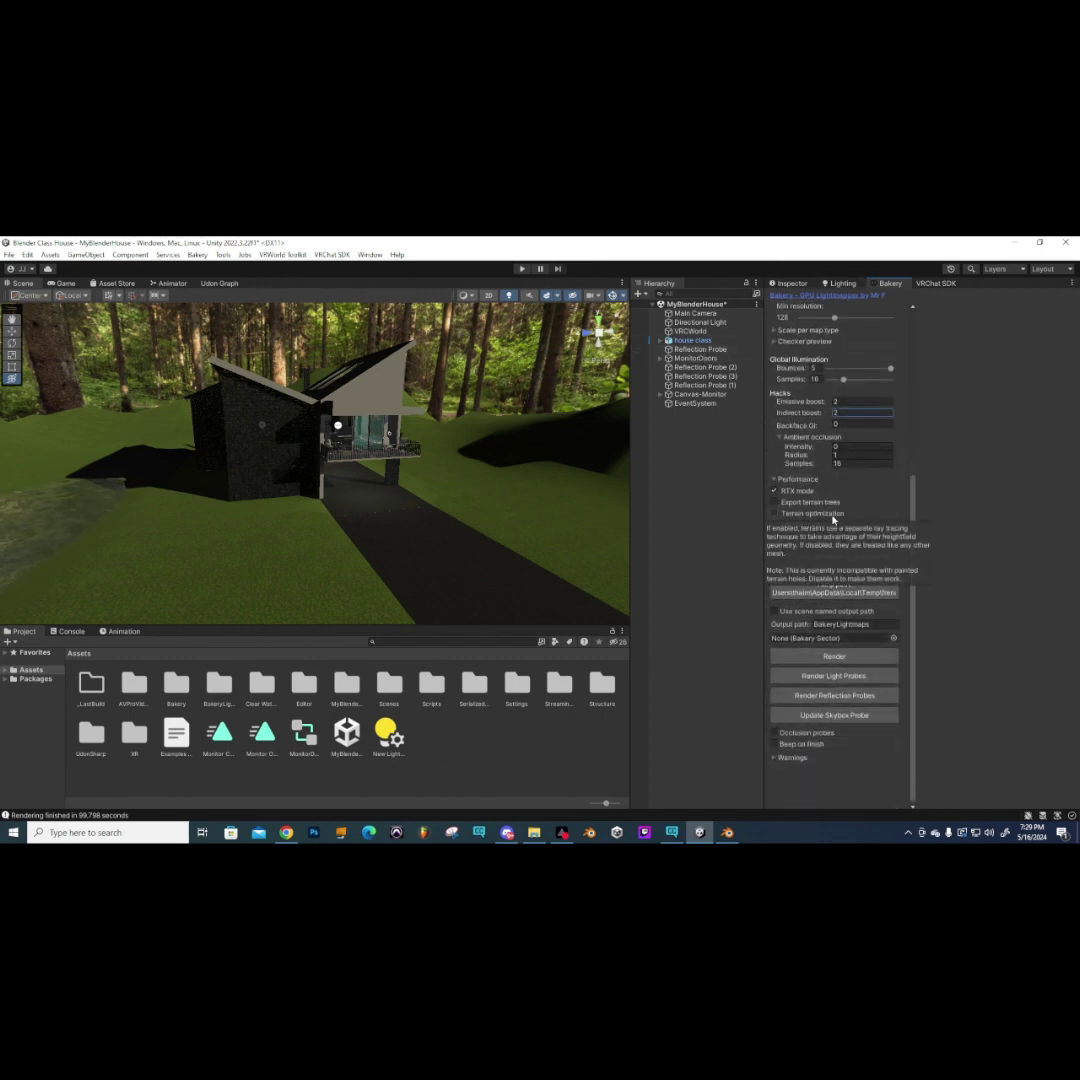
scroll(834, 510, "up", 8)
scroll(379, 463, "up", 8)
scroll(371, 437, "up", 10)
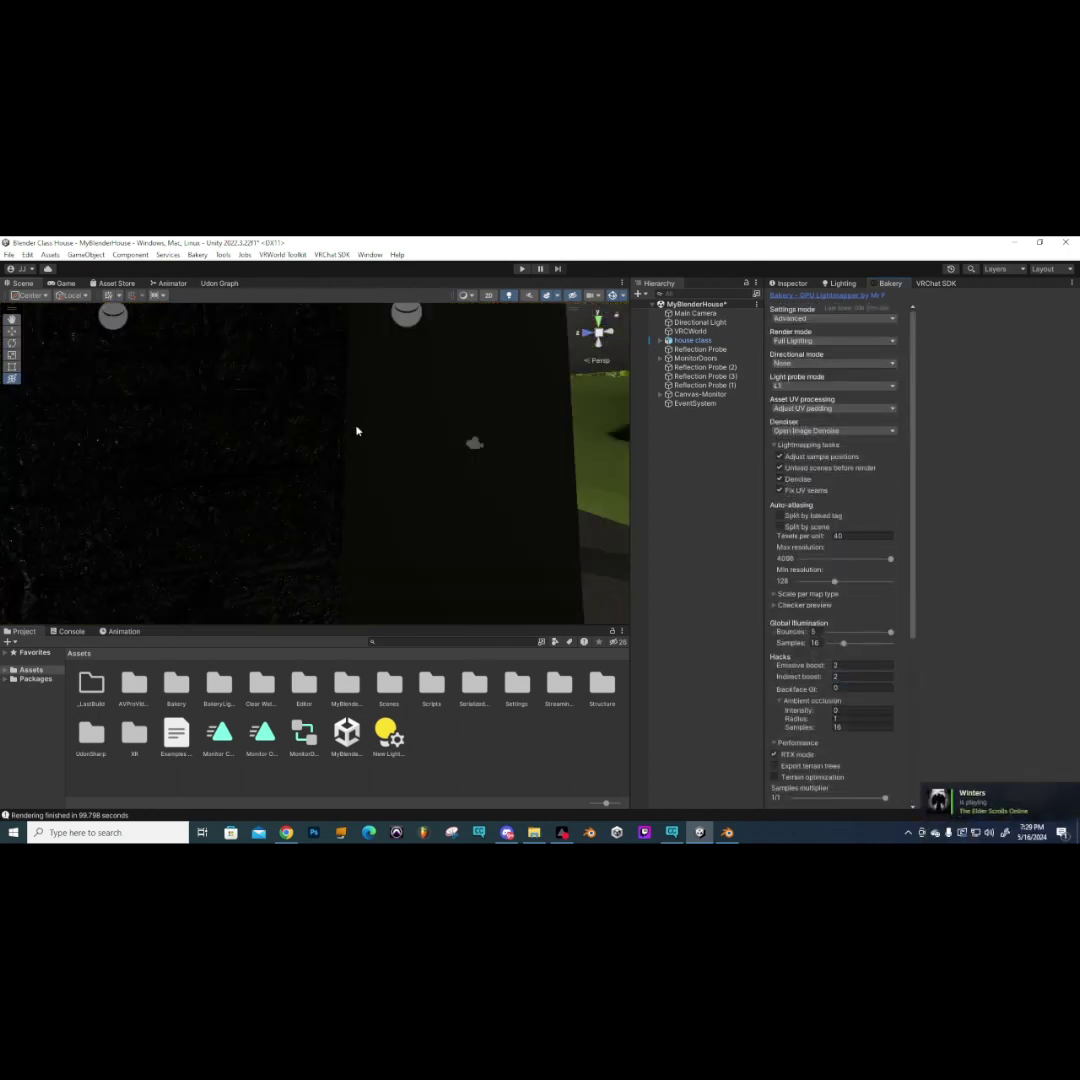
scroll(390, 467, "up", 4)
right_click_drag(390, 467, 351, 492)
scroll(416, 494, "up", 4)
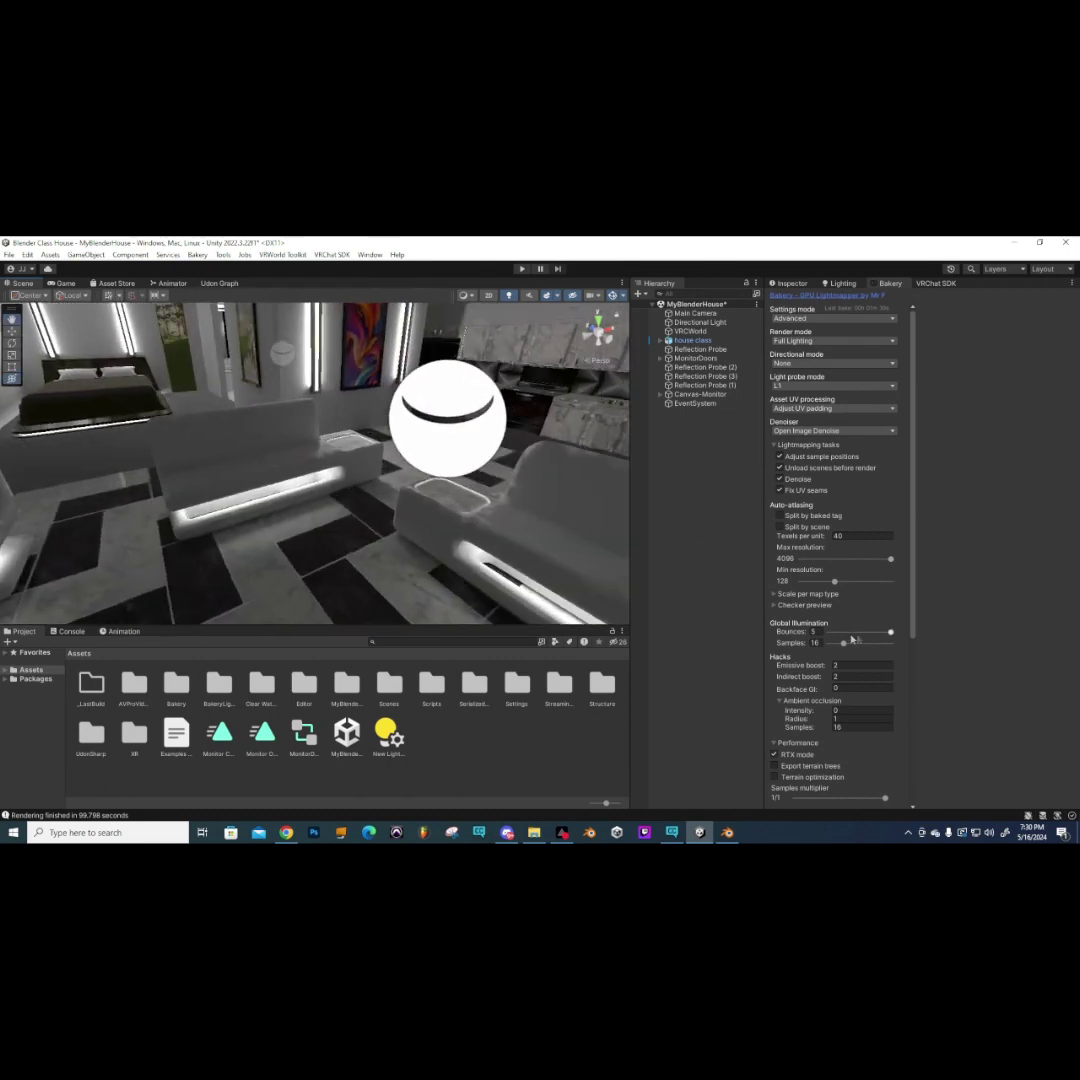
scroll(831, 690, "down", 5)
scroll(831, 688, "down", 2)
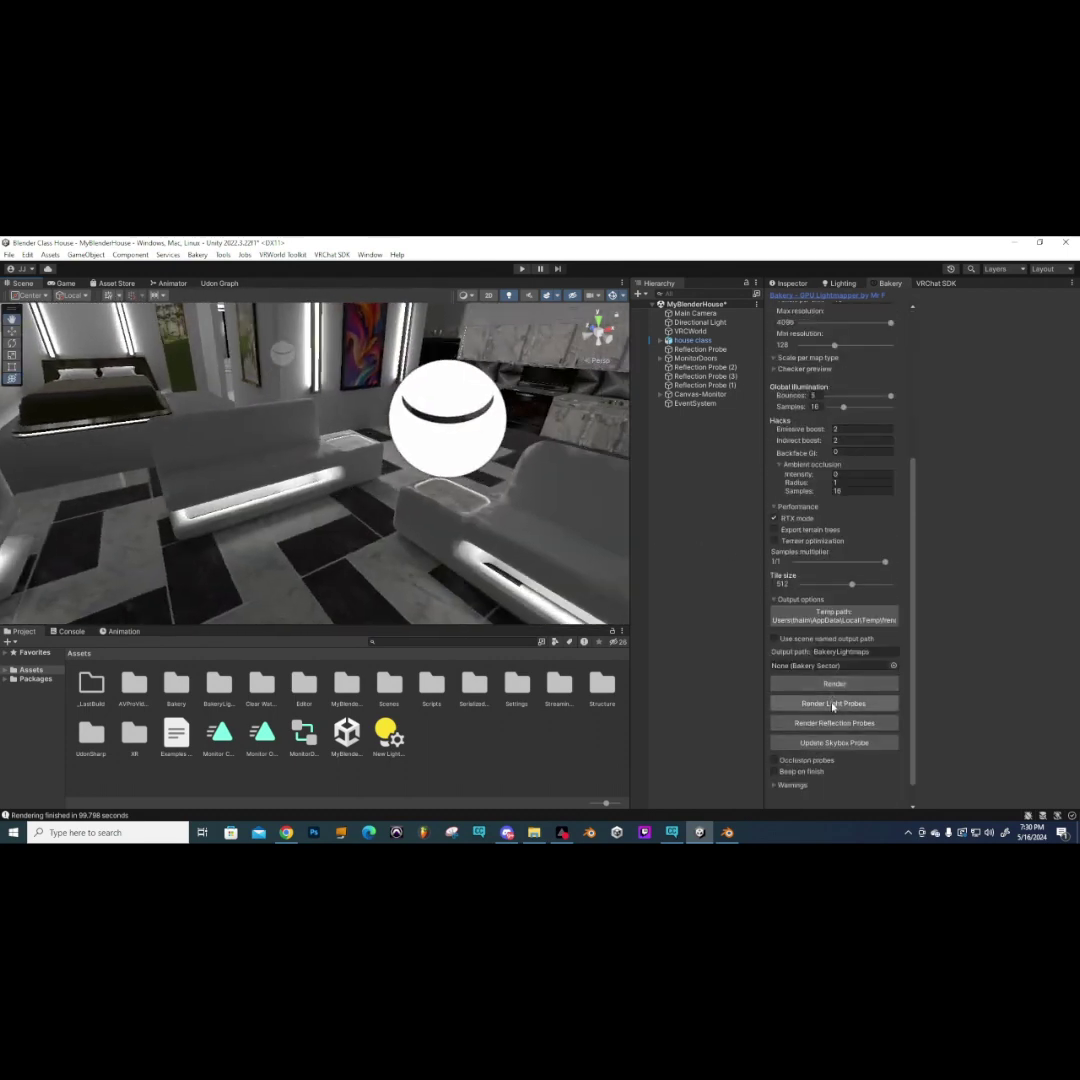
left_click(828, 723)
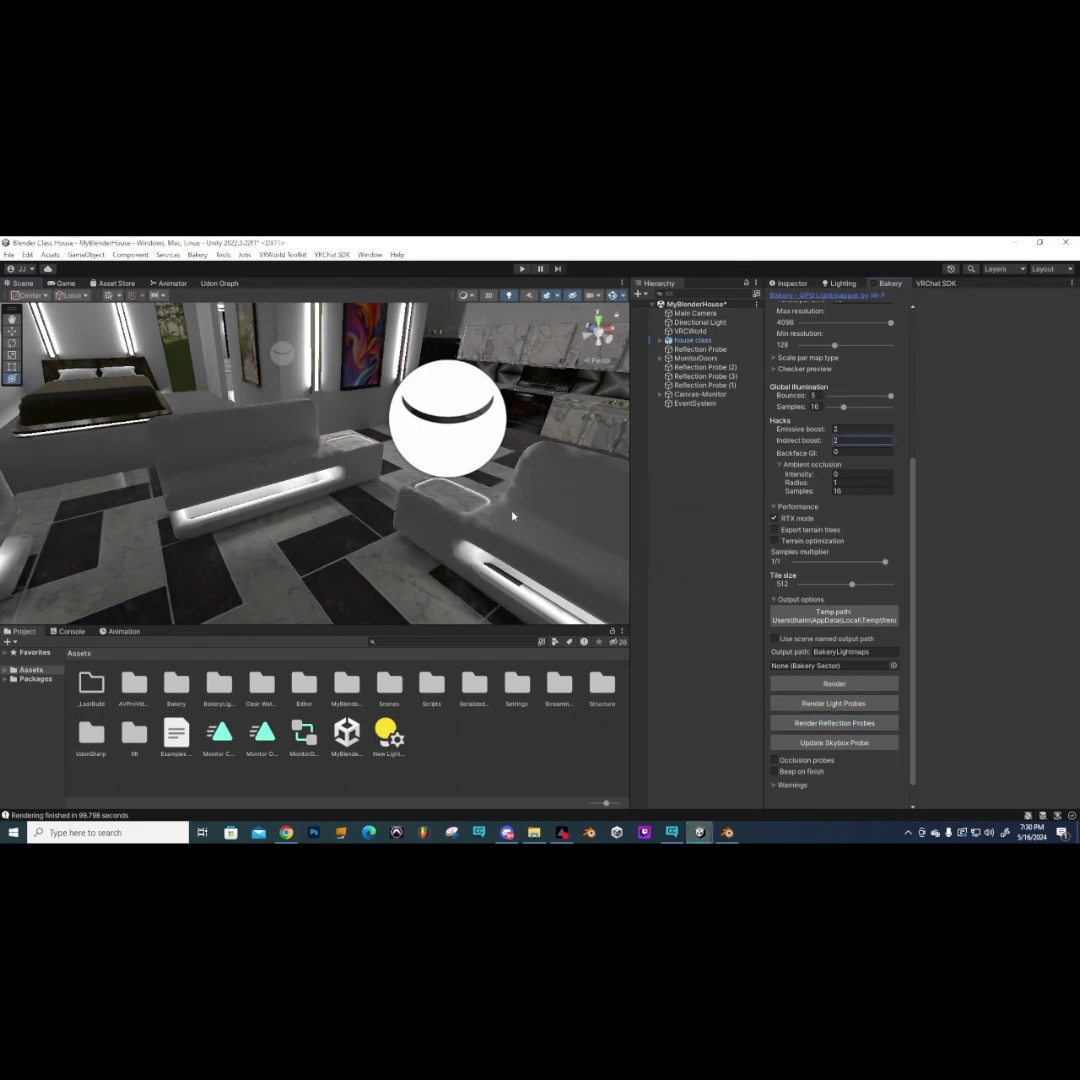
- Look around the living room, below the floor and toward the paintings and kitchen, to check the result
right_click_drag(345, 541, 420, 526)
middle_click_drag(420, 526, 419, 518)
mouse_move(419, 518)
right_mouse_down()
mouse_move(400, 509)
mouse_move(366, 420)
right_mouse_up()
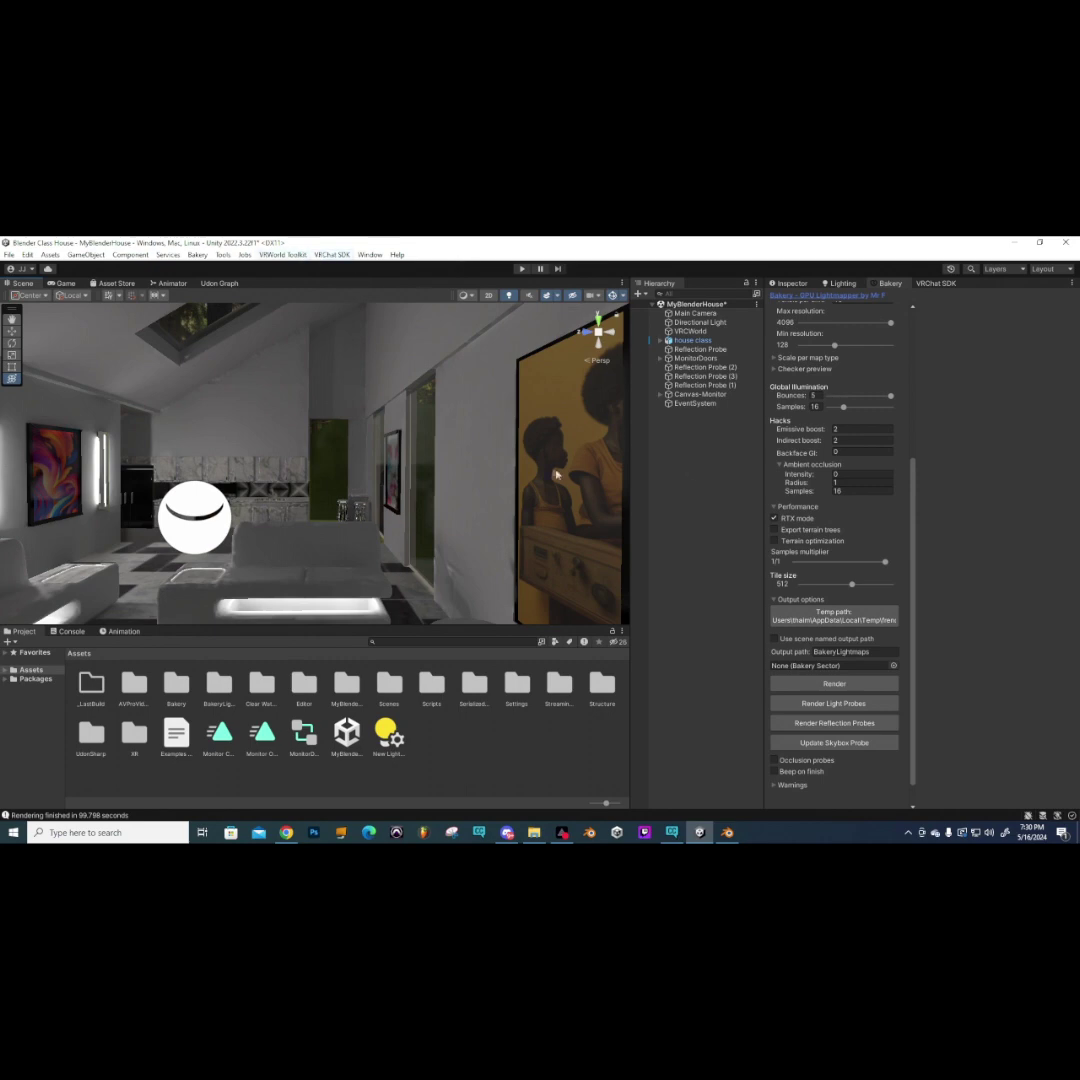
scroll(556, 474, "down", 3)
middle_click_drag(401, 480, 413, 477)
scroll(439, 494, "up", 4)
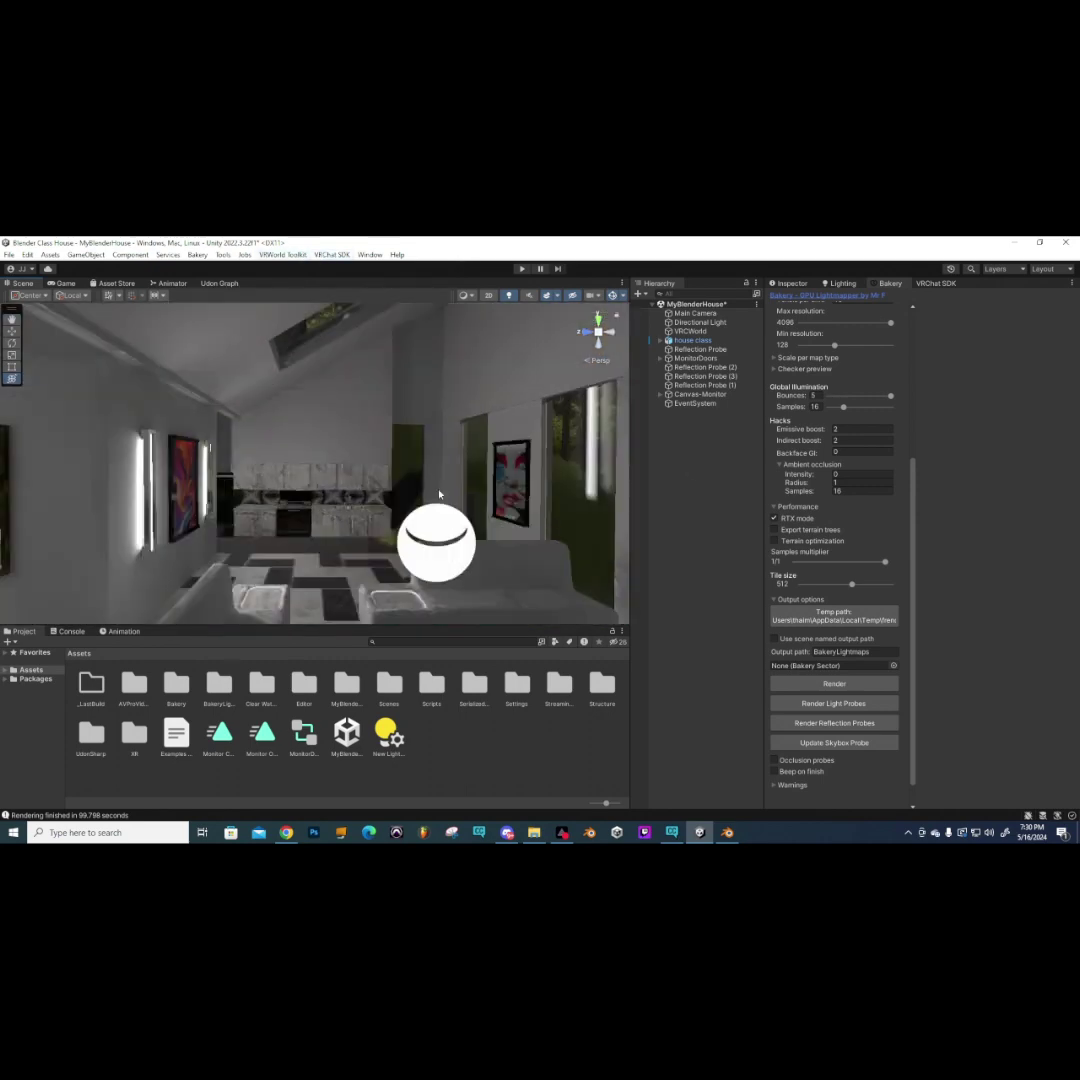
- Clear all baked lighting data and bake settings through the Clear Baked Data window
left_click(199, 255)
mouse_move(230, 300)
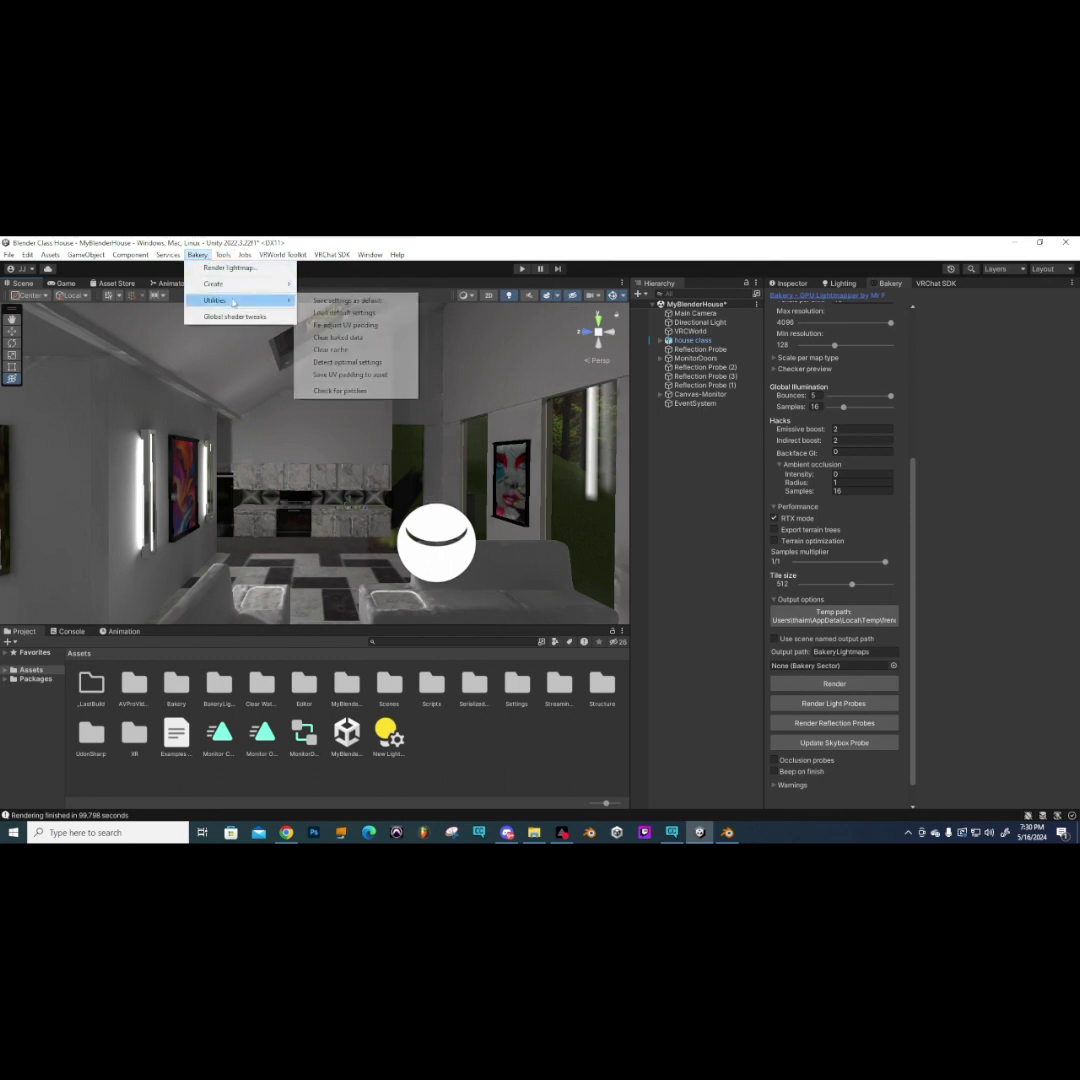
left_click(341, 339)
left_click(420, 411)
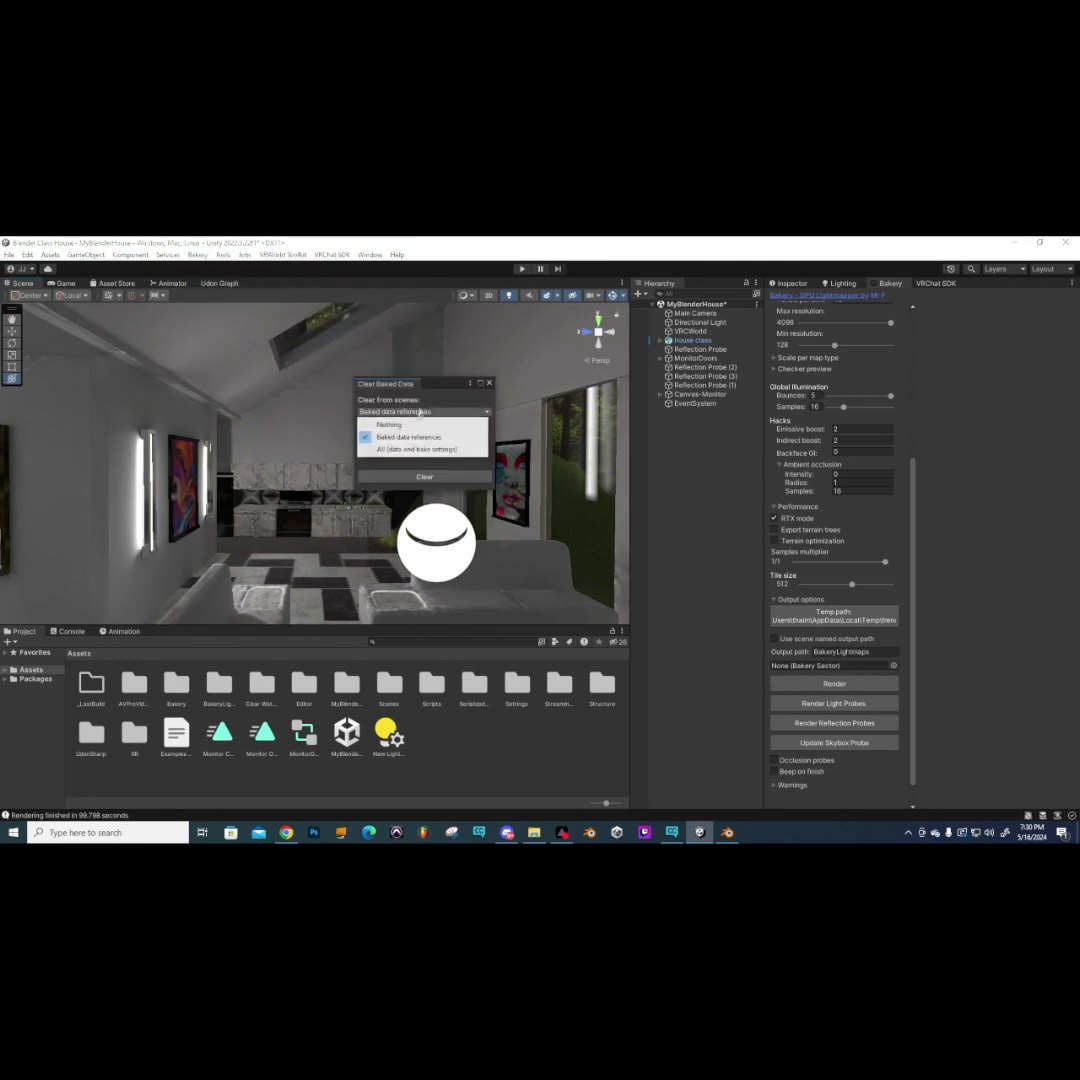
left_click(415, 450)
left_click(430, 476)
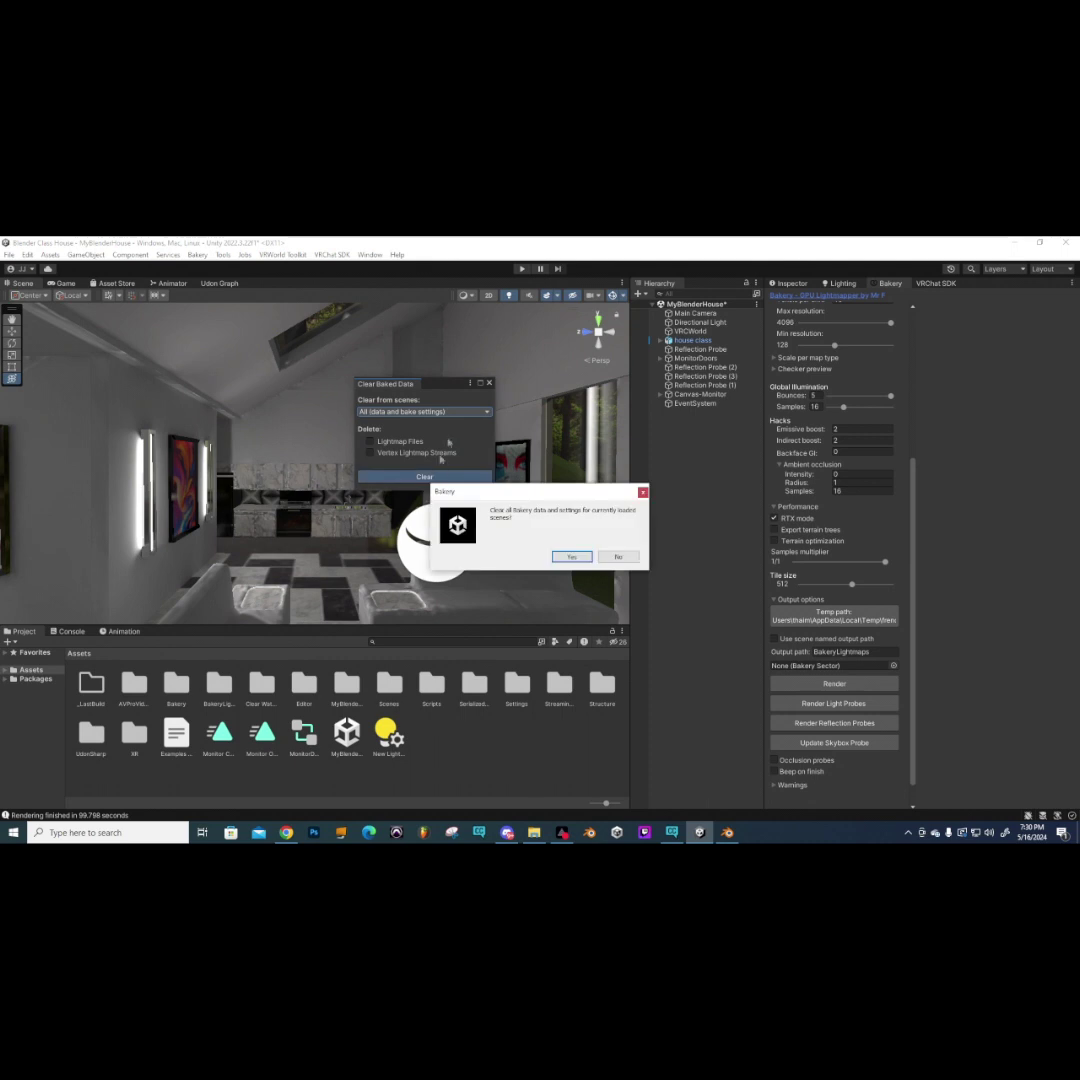
left_click(566, 556)
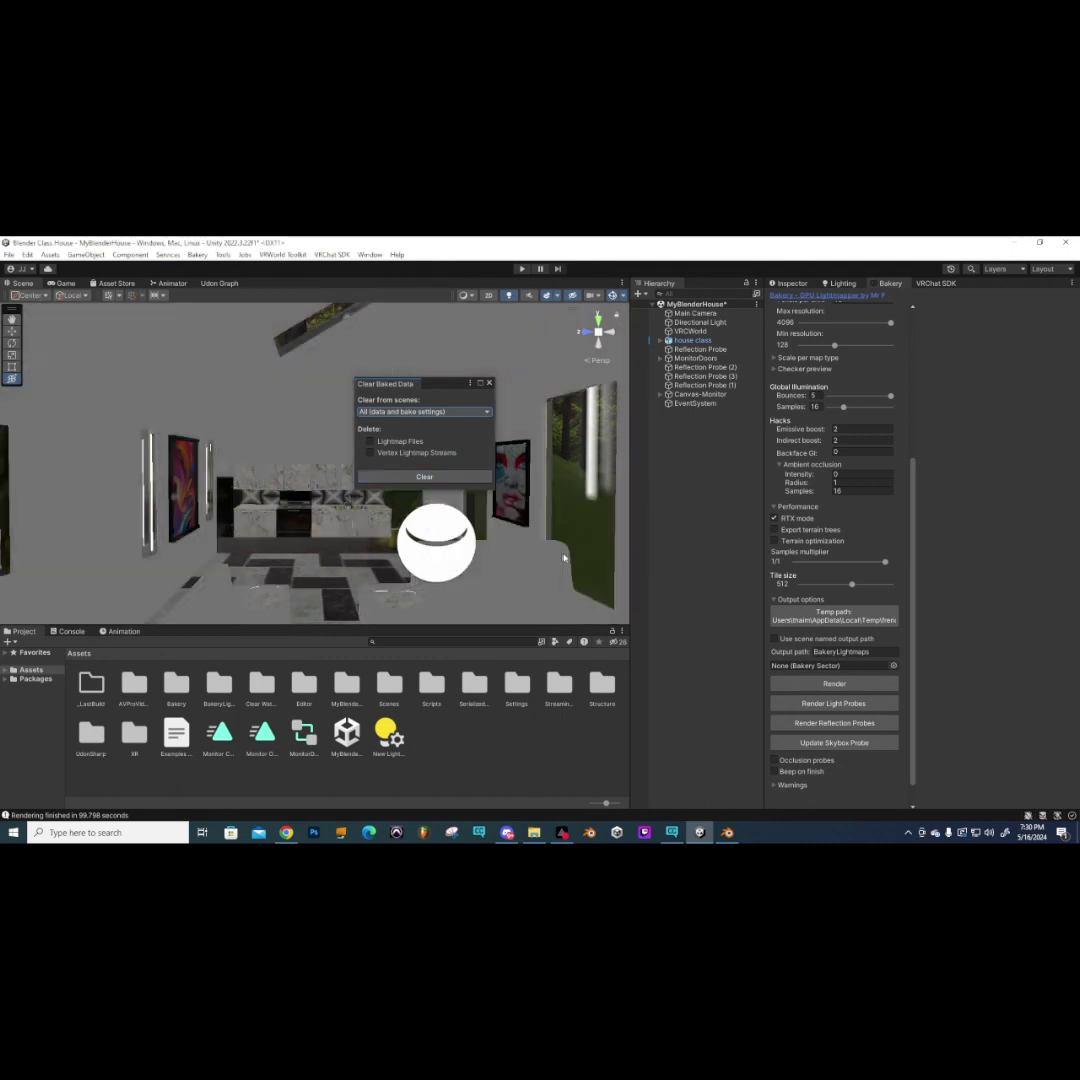
- Switch to Unity's lightmapper, generate four 1024×1024 directional lightmaps, then close the clear-data window
left_click(838, 284)
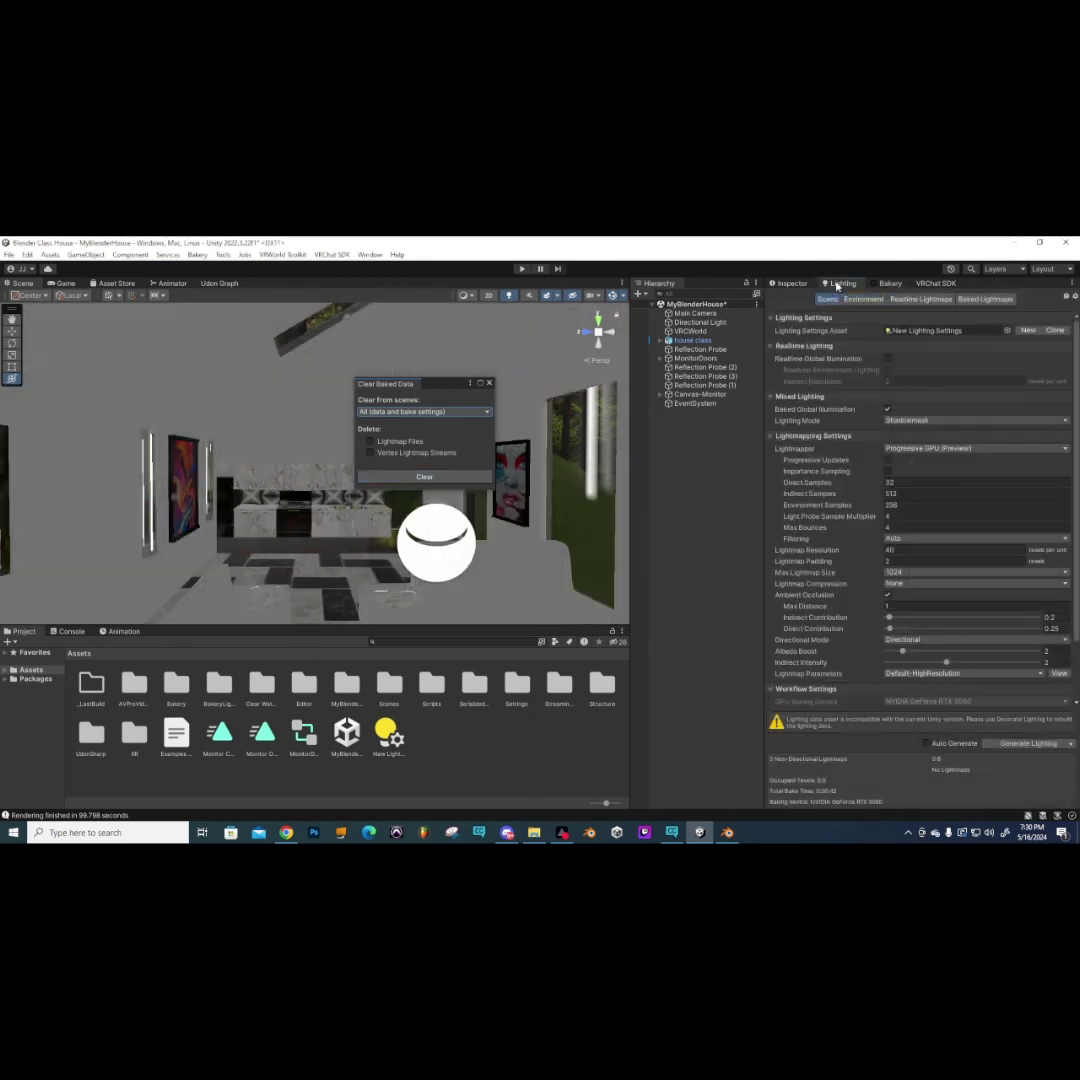
left_click(1016, 742)
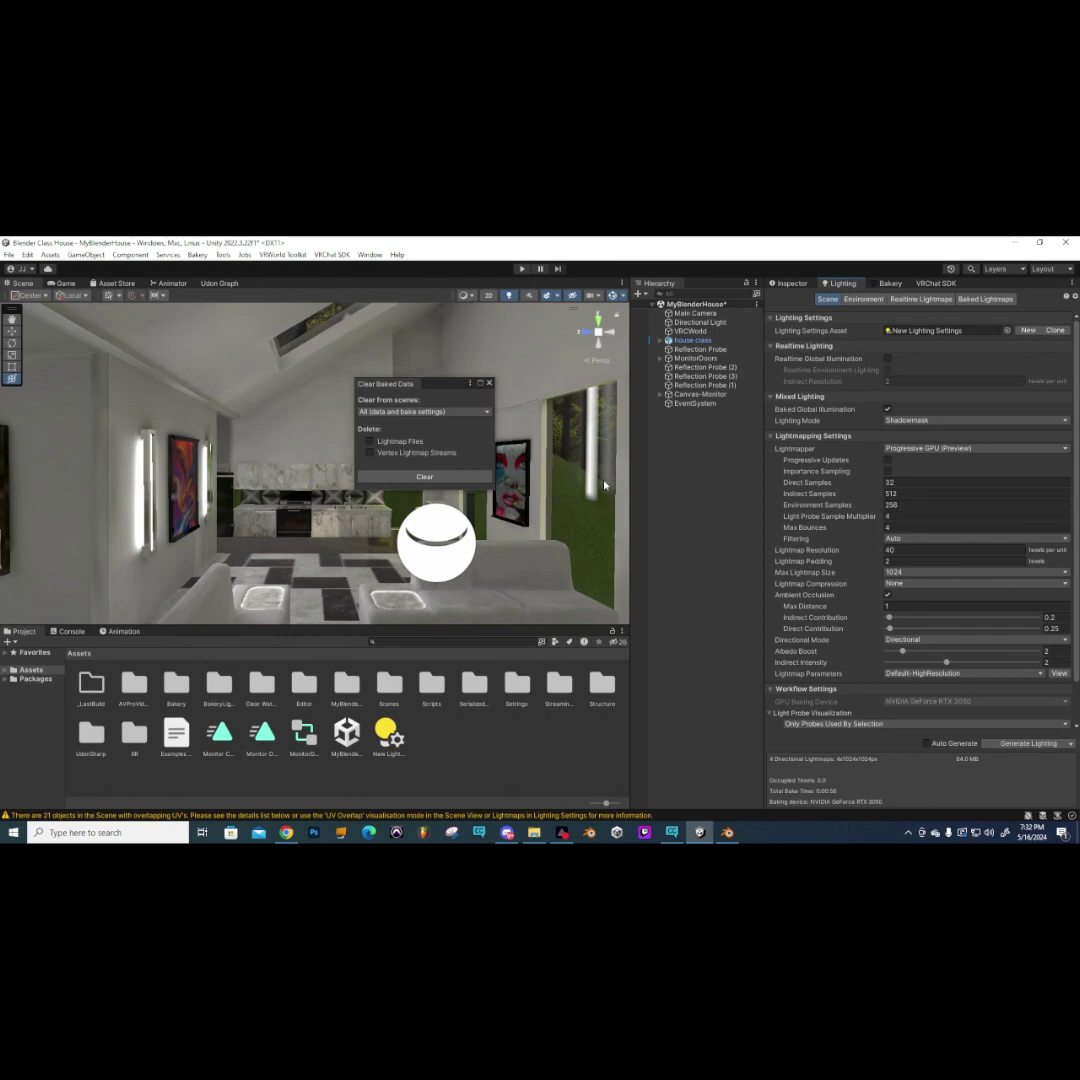
left_click(489, 383)
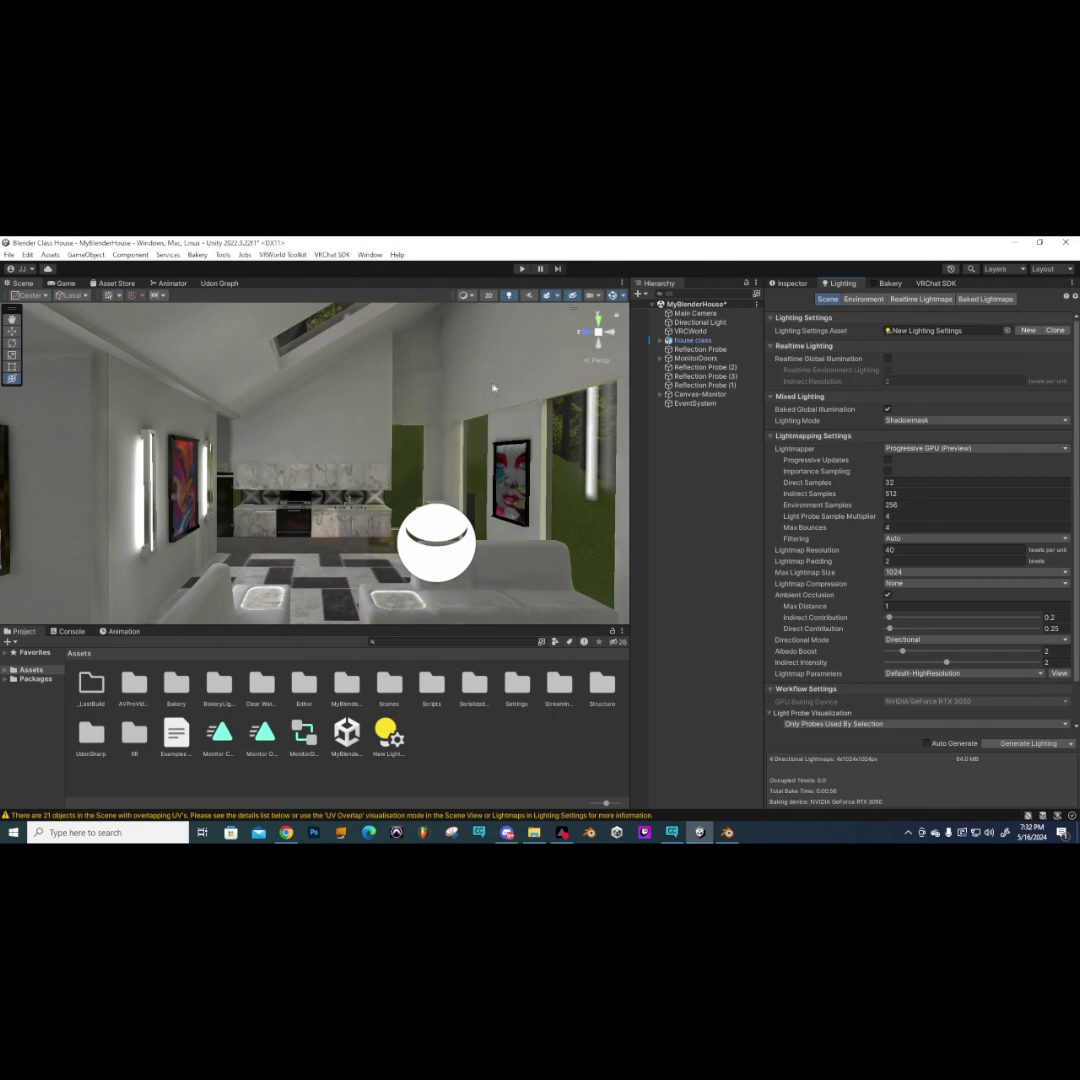
scroll(428, 437, "down", 10)
right_click_drag(304, 400, 339, 464)
mouse_move(338, 464)
left_mouse_down("alt")
mouse_move(328, 465)
mouse_move(407, 475)
mouse_move(262, 461)
mouse_move(489, 458)
mouse_move(354, 453)
mouse_move(379, 460)
mouse_move(357, 466)
mouse_move(275, 453)
mouse_move(320, 451)
left_mouse_up("alt")
middle_click_drag(320, 451, 306, 492)
scroll(244, 494, "up", 8)
scroll(244, 494, "down", 1)
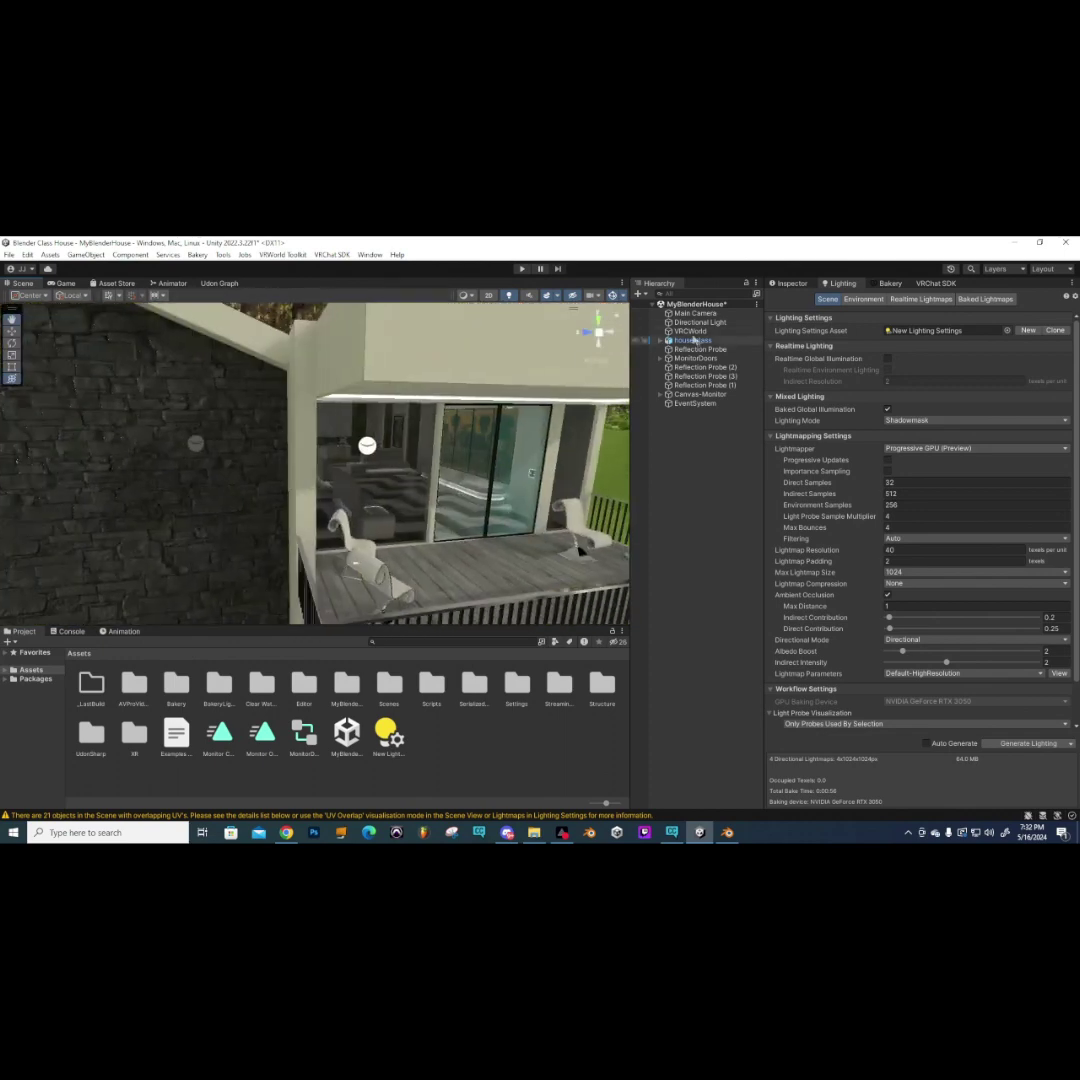
scroll(358, 500, "up", 6)
right_click_drag(358, 500, 491, 503)
left_click_drag(491, 503, 263, 477, "alt")
scroll(263, 477, "up", 5)
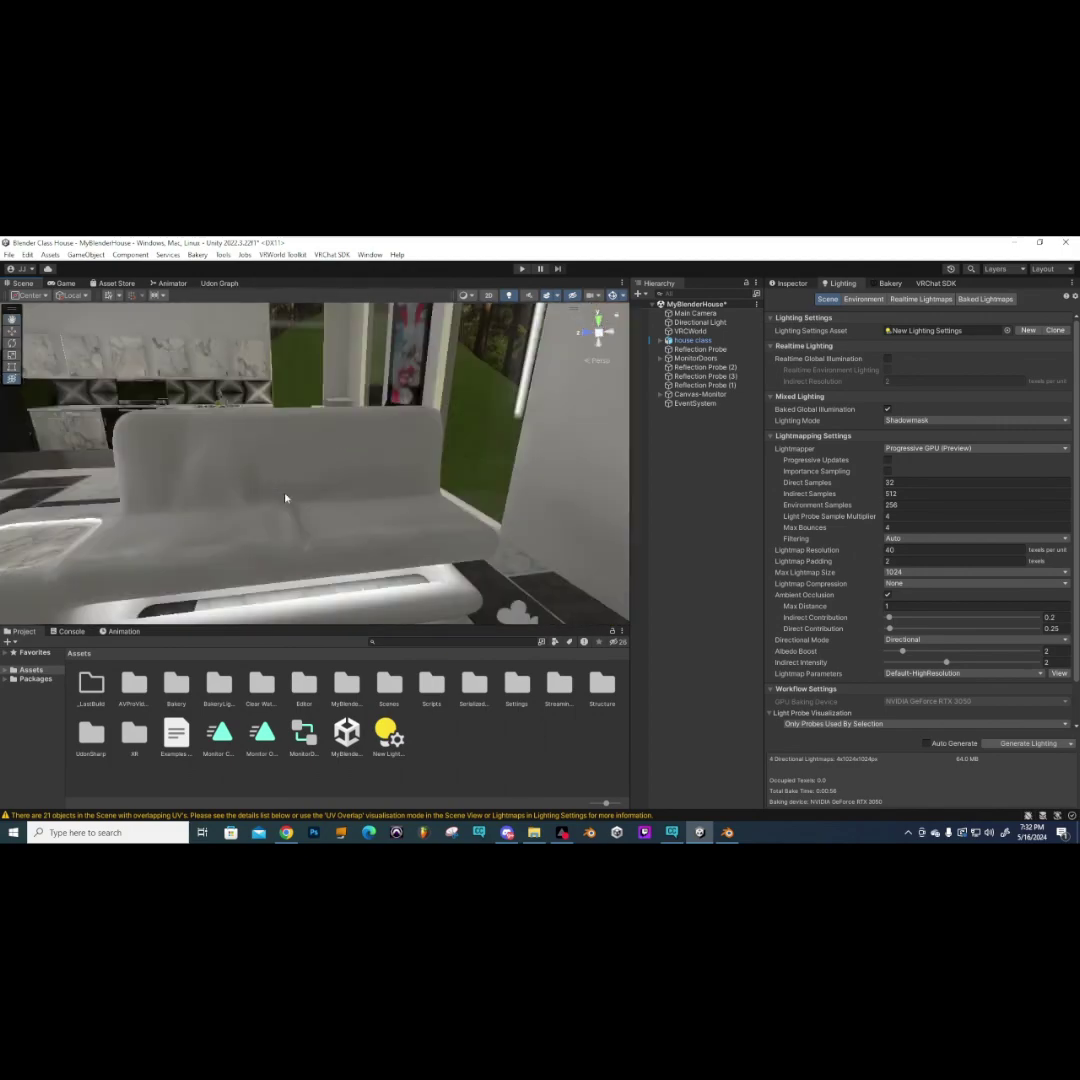
mouse_move(388, 504)
right_mouse_down()
mouse_move(246, 485)
mouse_move(120, 446)
mouse_move(262, 466)
mouse_move(215, 468)
mouse_move(231, 470)
mouse_move(428, 467)
mouse_move(262, 464)
mouse_move(330, 459)
right_mouse_up()
mouse_move(330, 459)
left_mouse_down("alt")
mouse_move(275, 468)
mouse_move(565, 492)
mouse_move(338, 501)
mouse_move(385, 490)
mouse_move(300, 502)
mouse_move(287, 484)
mouse_move(231, 489)
mouse_move(243, 480)
mouse_move(303, 498)
mouse_move(427, 498)
mouse_move(330, 496)
left_mouse_up("alt")
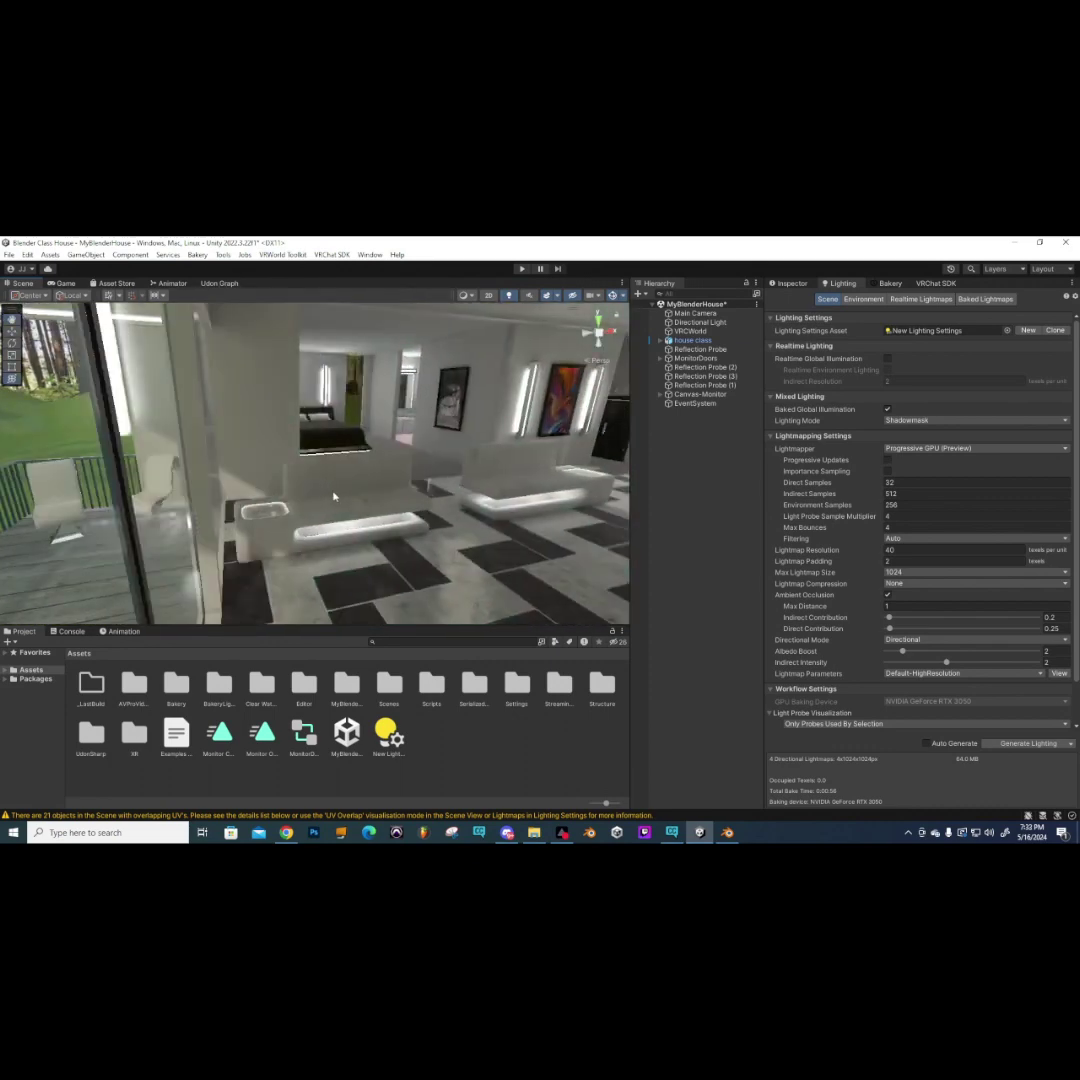
scroll(335, 495, "up", 3)
mouse_move(335, 495)
left_mouse_down("alt")
mouse_move(361, 508)
mouse_move(340, 506)
left_mouse_up("alt")
middle_click_drag(340, 506, 225, 521)
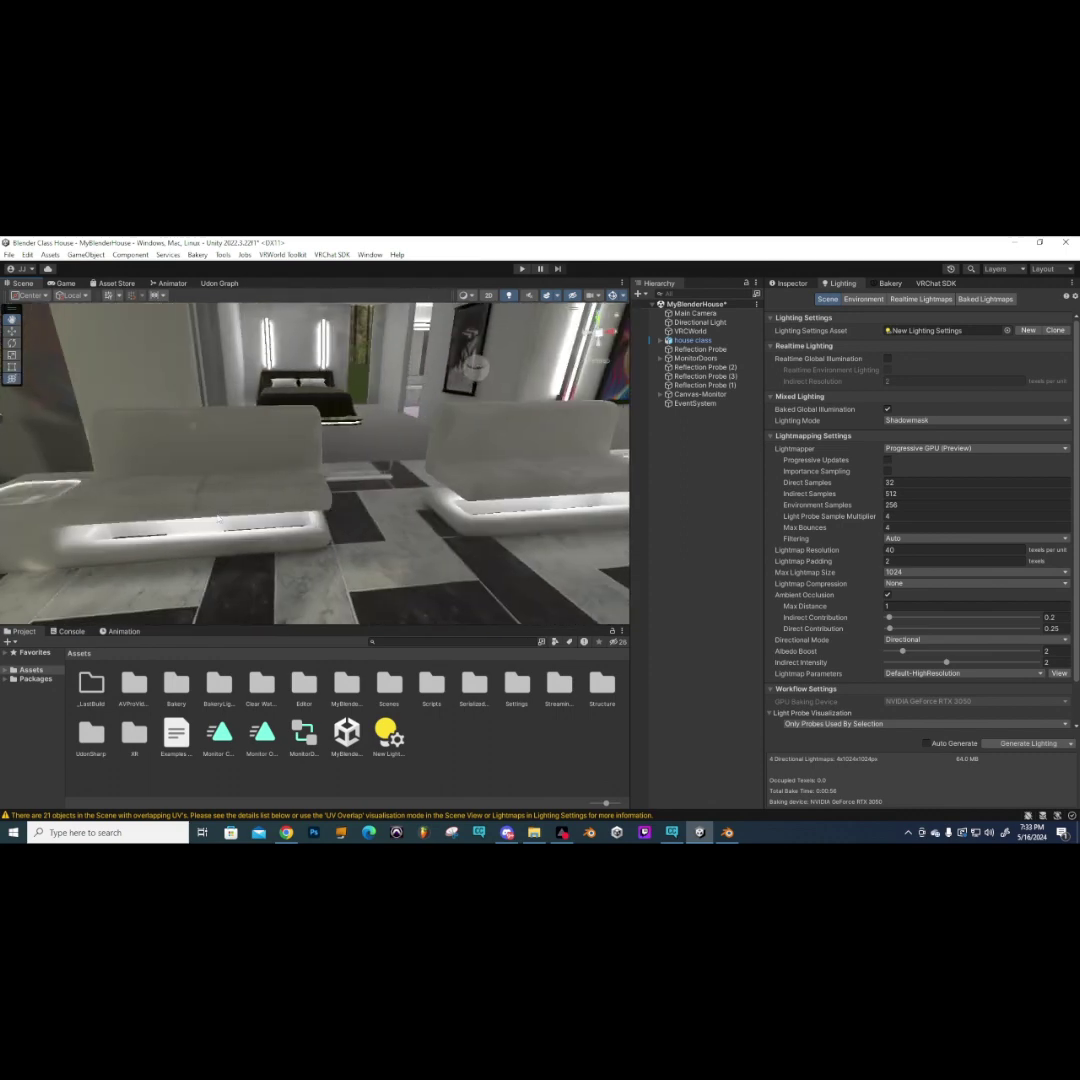
scroll(216, 501, "down", 3)
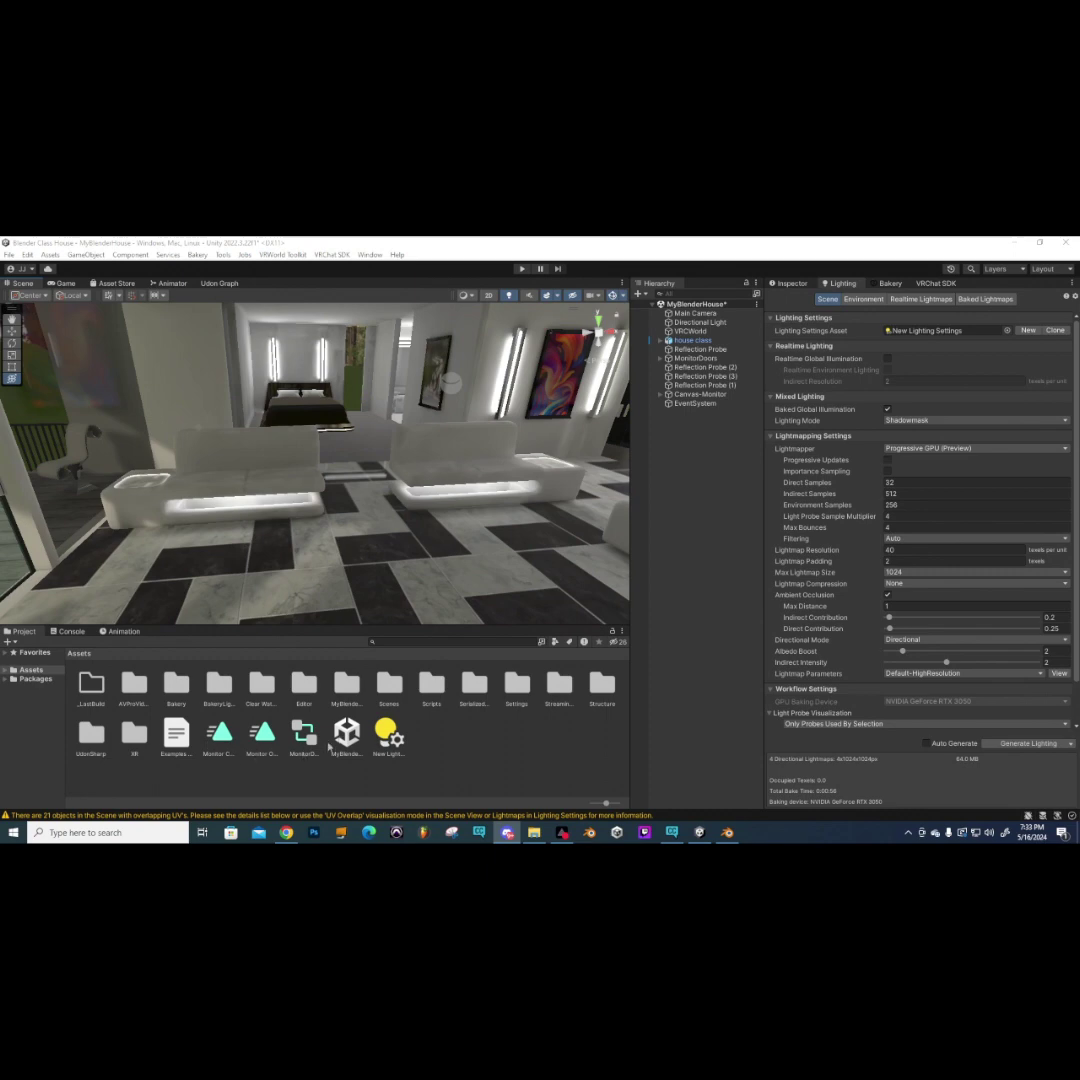
- Browse Scripts, return to Assets, select MonitorDoors.controller, and bring Explorer's Scripts window over the editor
double_click(428, 688)
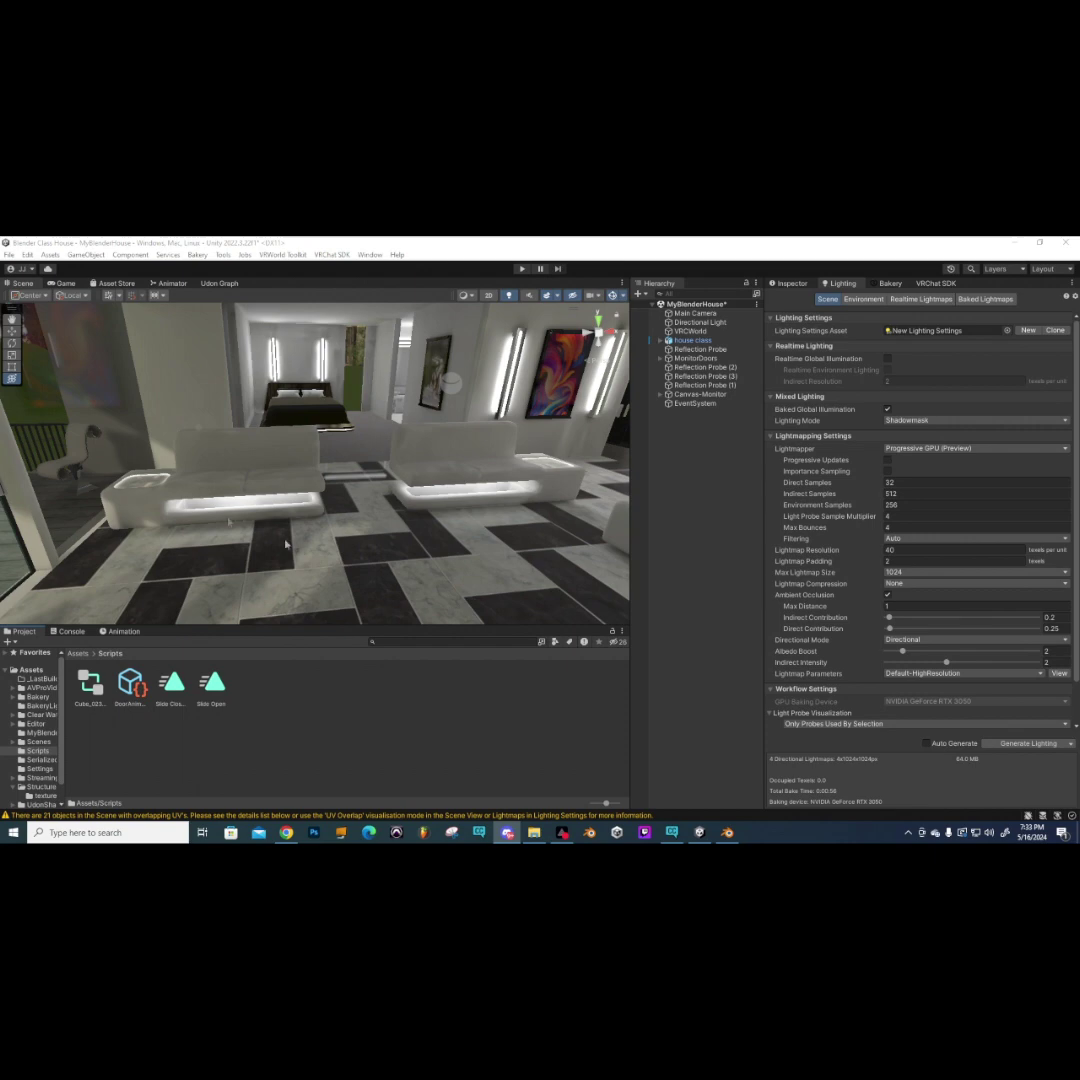
left_click(79, 653)
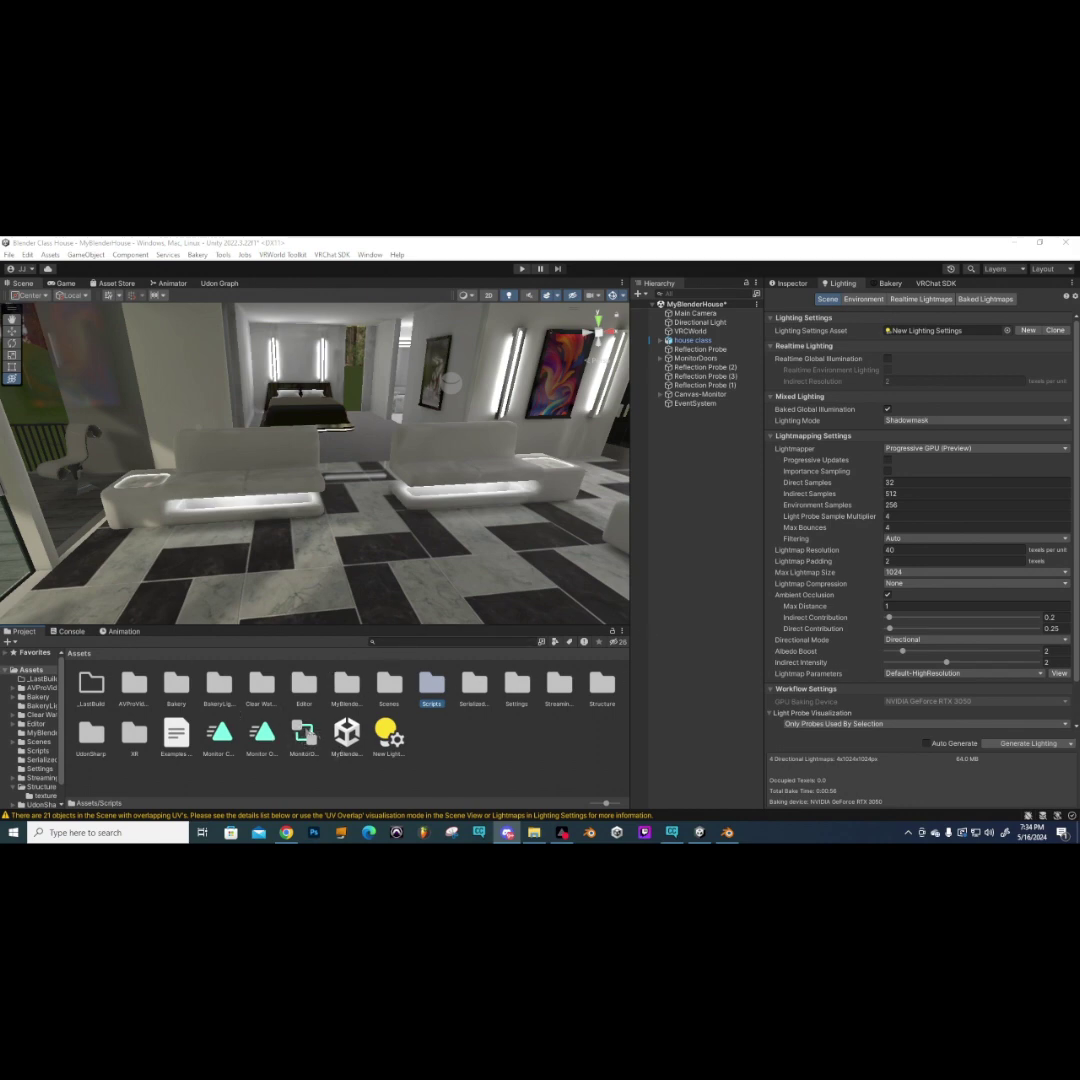
left_click(294, 731)
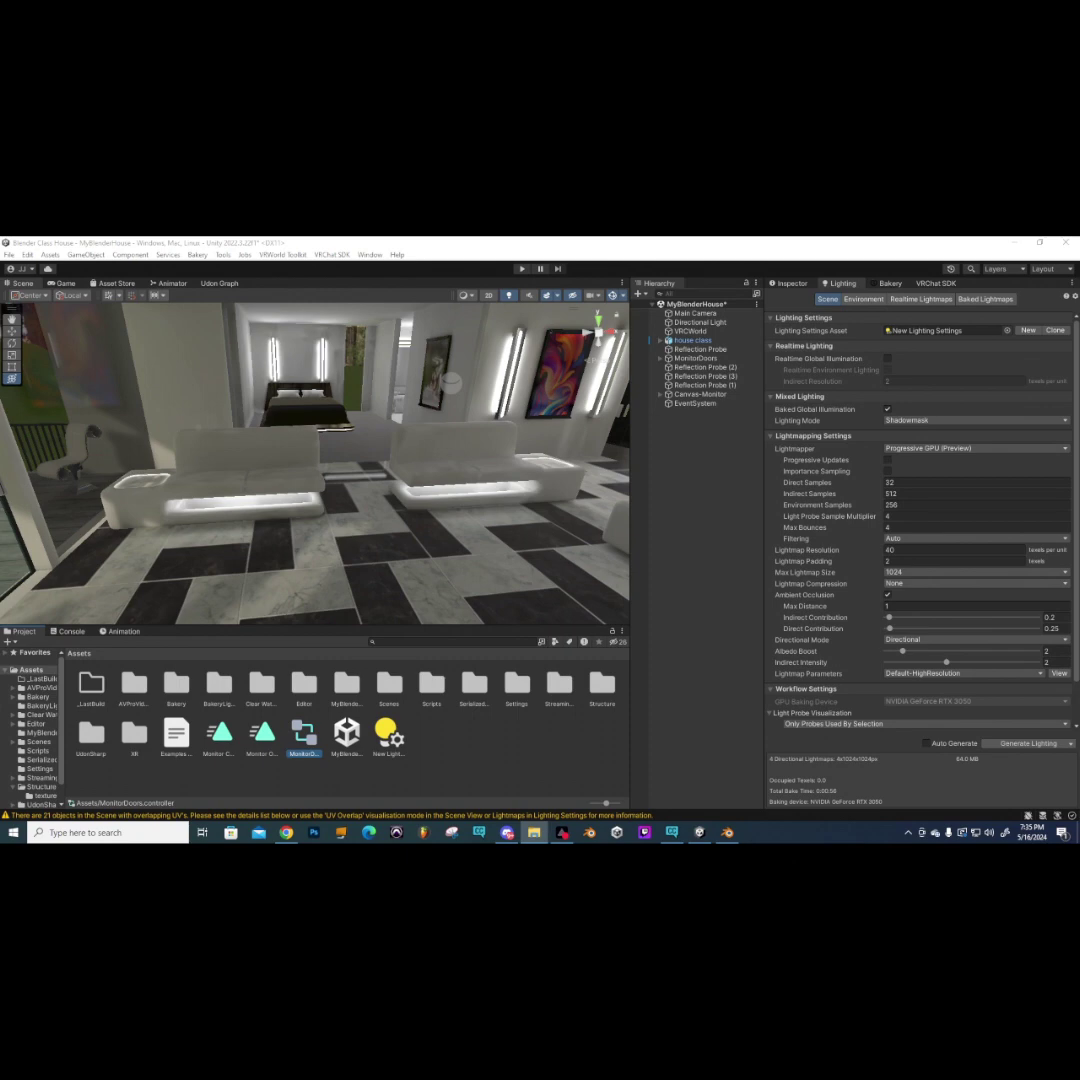
left_click_drag(0, 385, 436, 318)
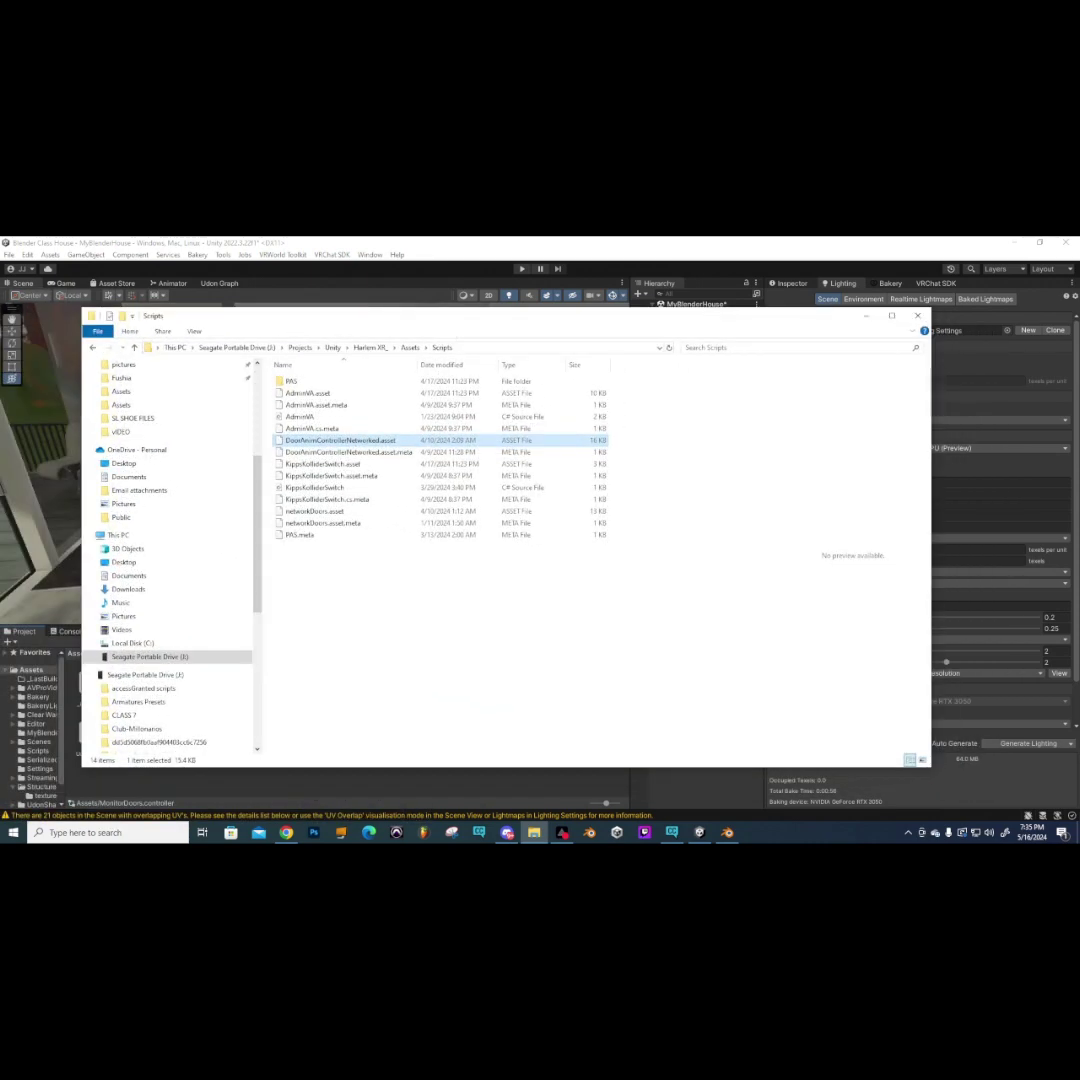
- In Explorer's Scripts folder select networkDoors.asset, then go up to the Assets folder
key("alt+Tab")
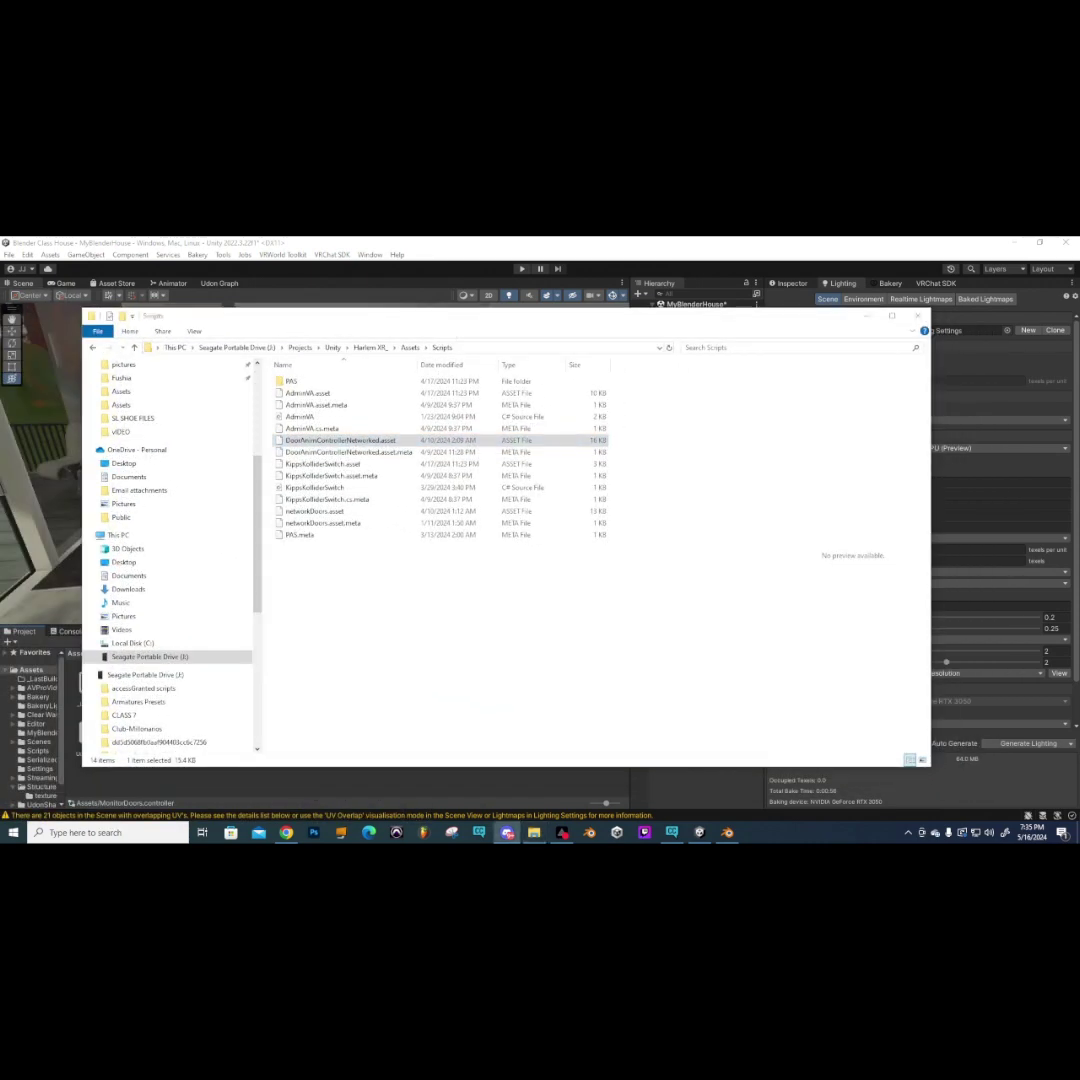
left_click(318, 511)
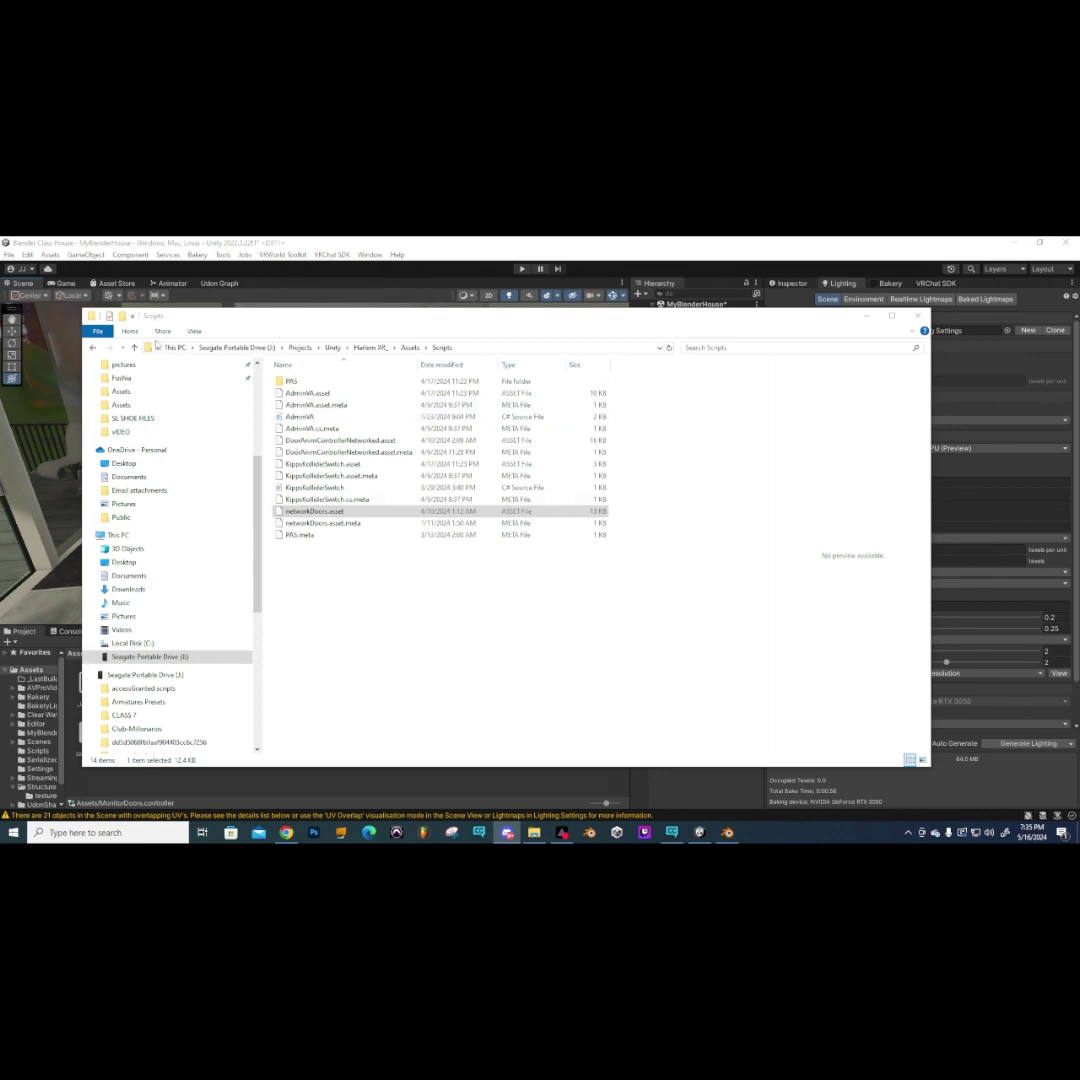
left_click(134, 347)
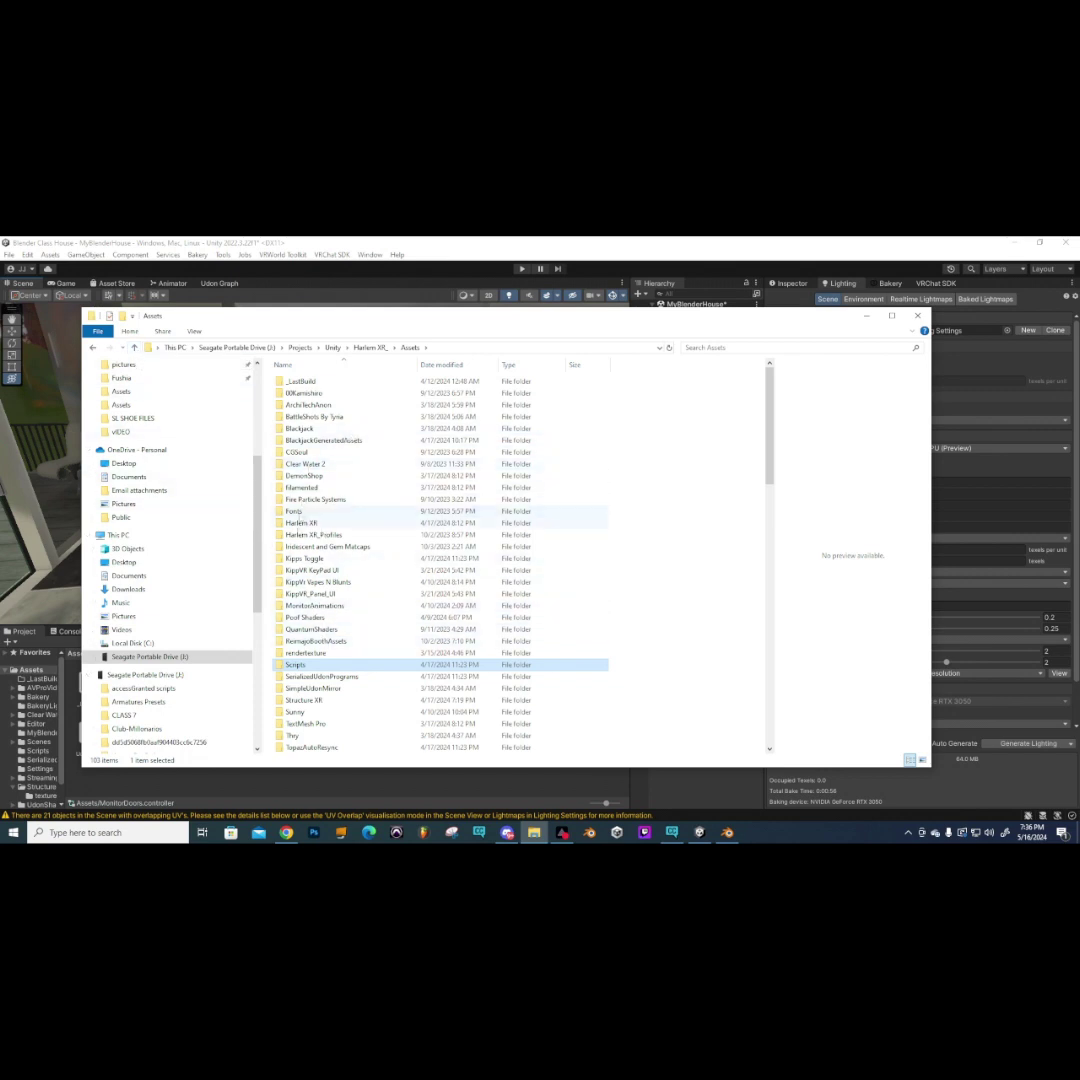
- Open the MonitorAnimations folder and then its door subfolder
double_click(313, 605)
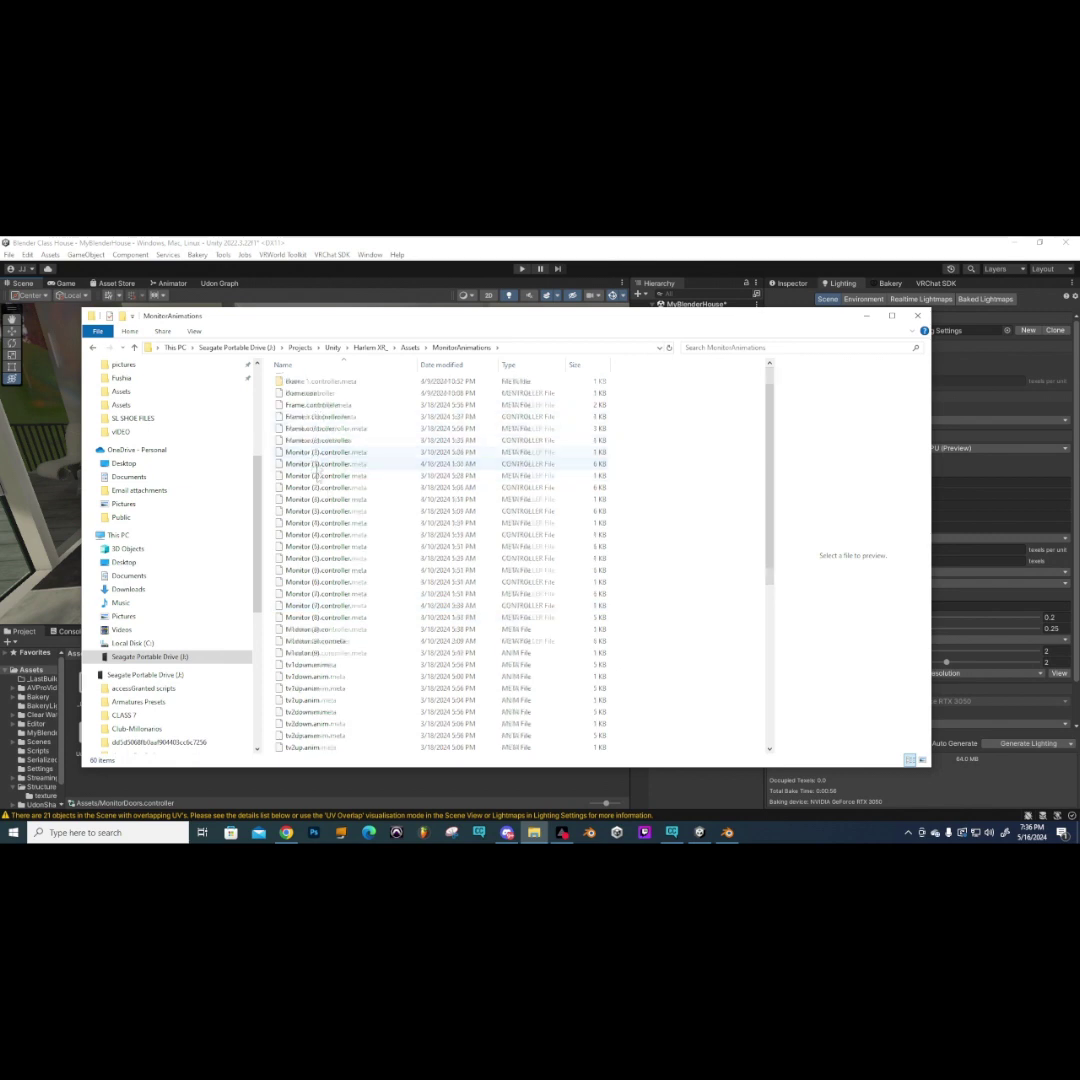
scroll(316, 480, "down", 2)
scroll(318, 493, "down", 8)
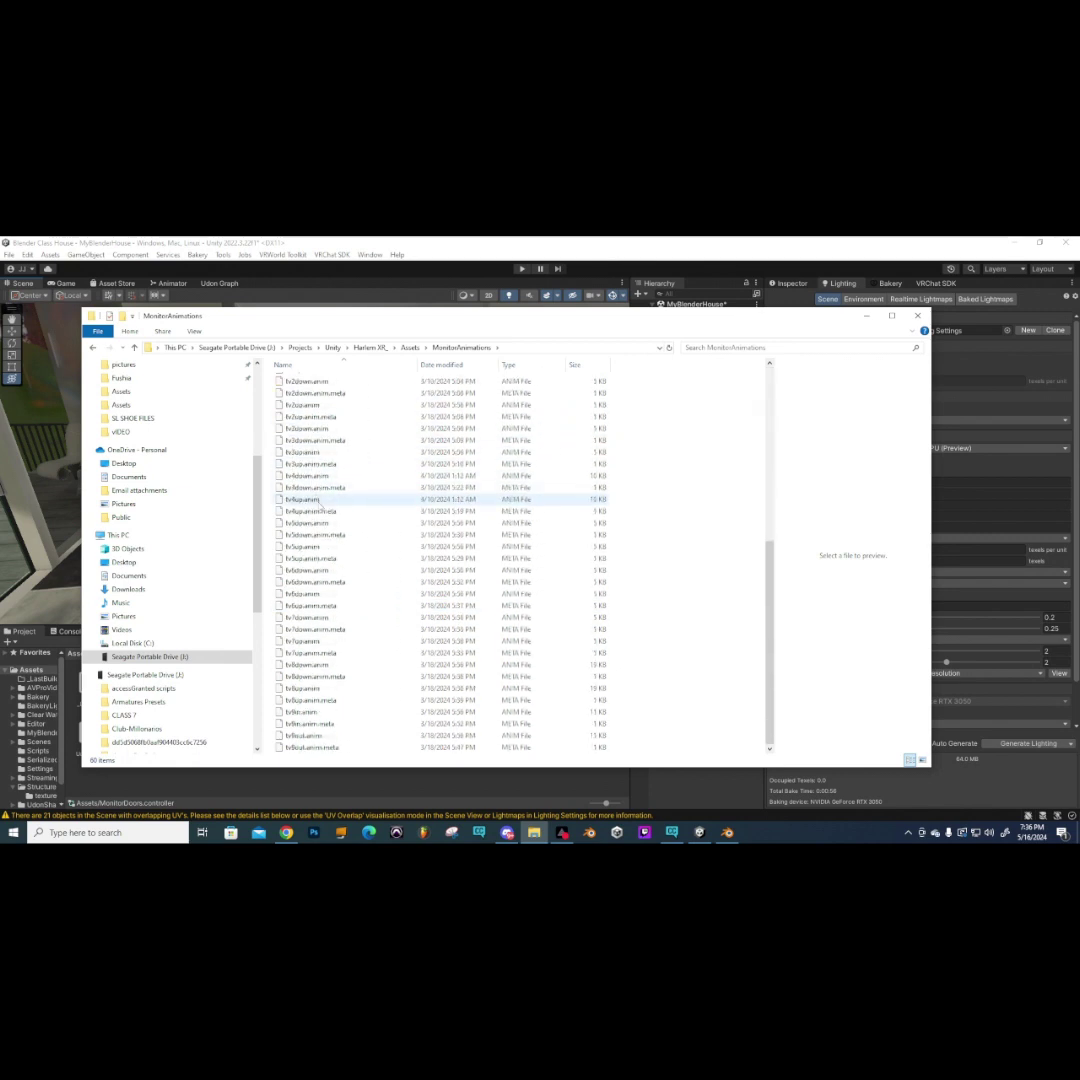
scroll(322, 508, "up", 7)
scroll(321, 506, "up", 3)
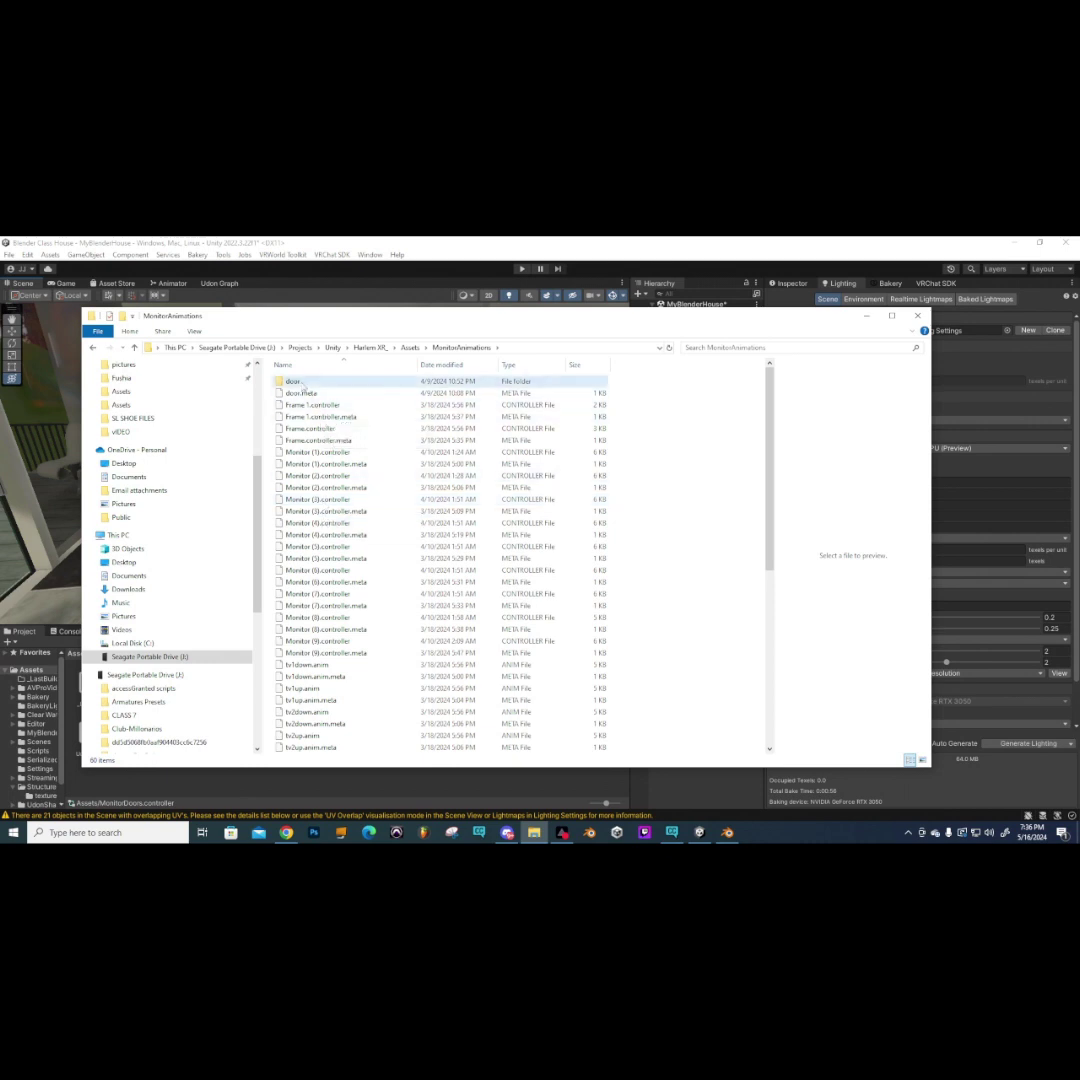
double_click(304, 384)
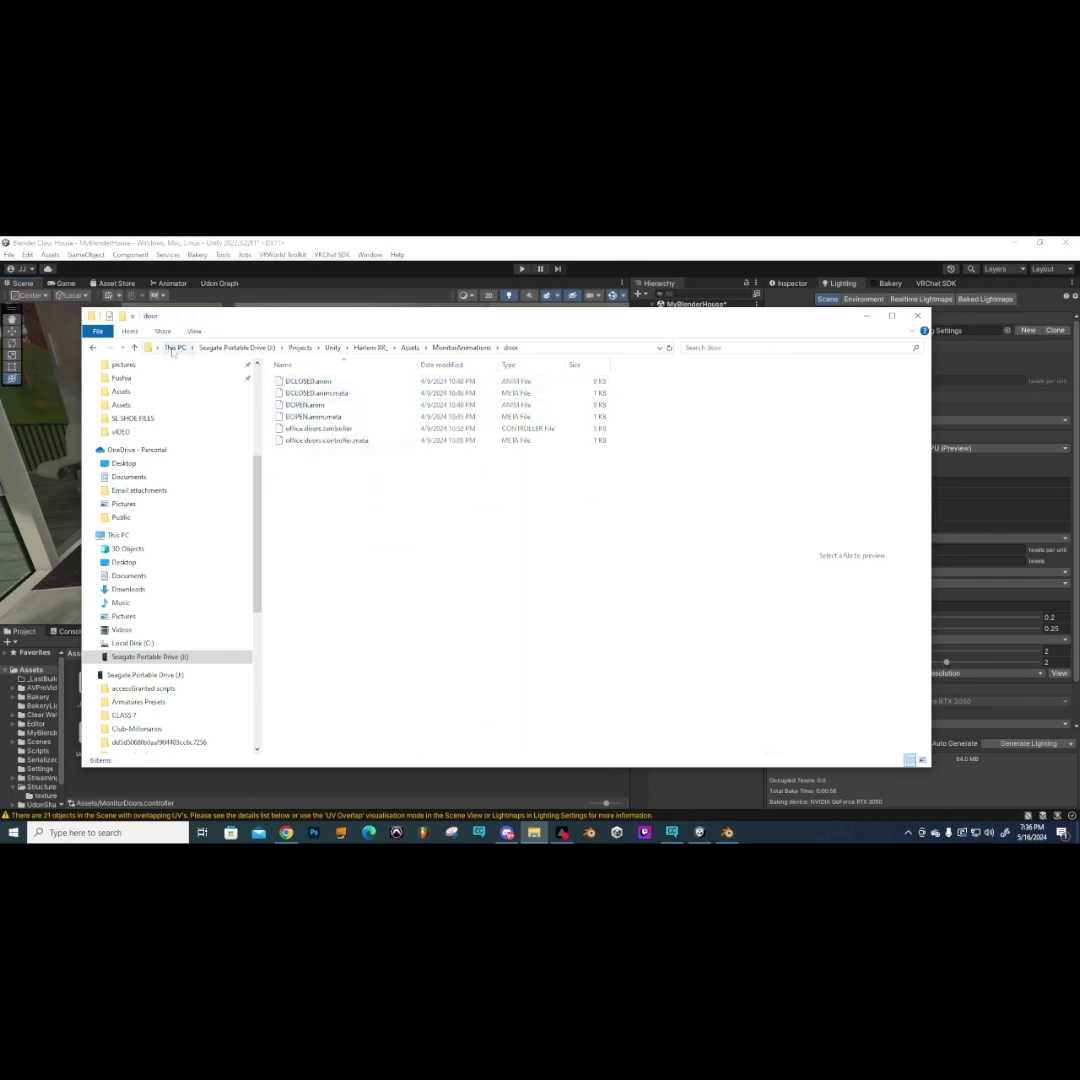
- Go up through Assets and Harlem XR_ to the Unity projects folder, then move the window left
left_click(134, 347)
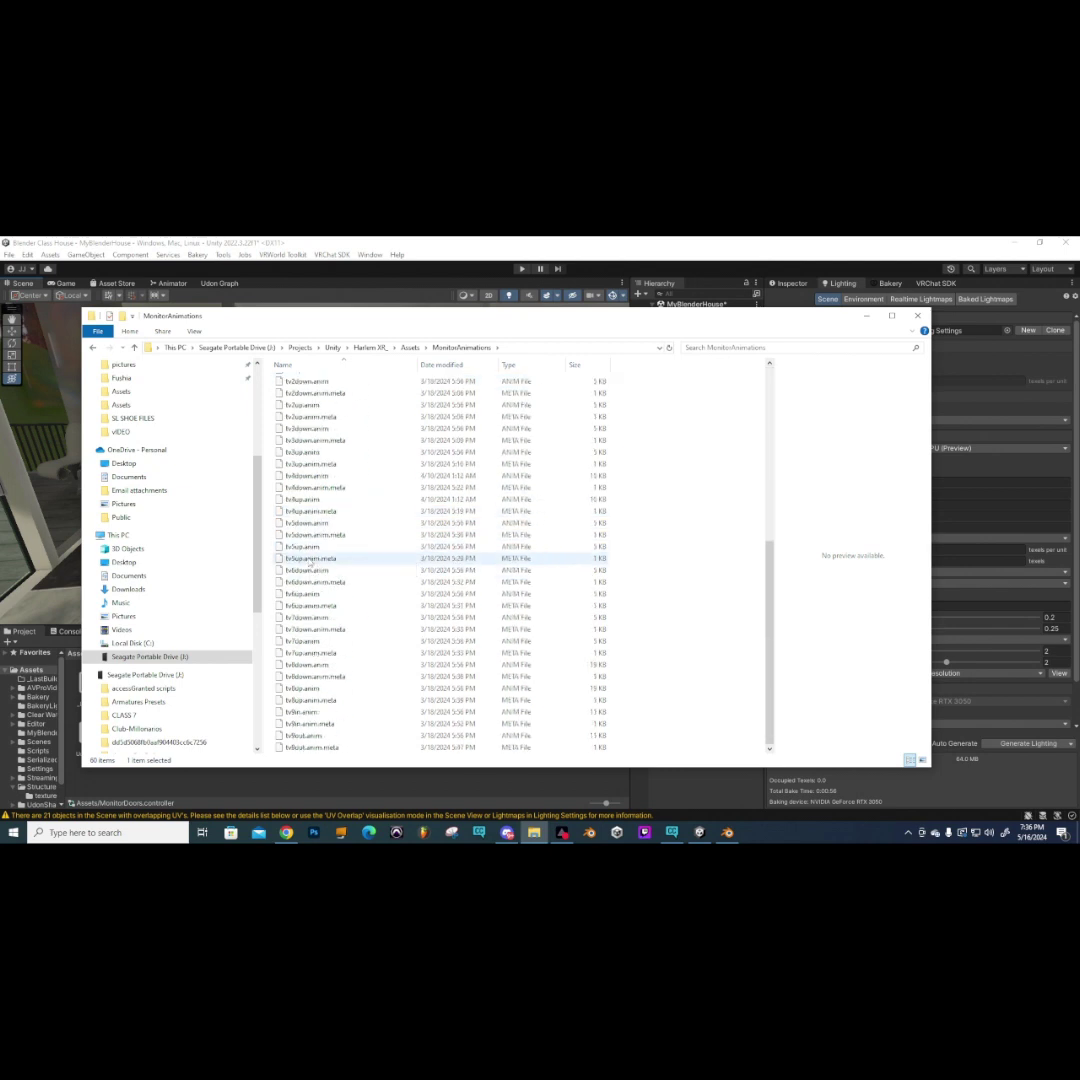
scroll(318, 543, "down", 1)
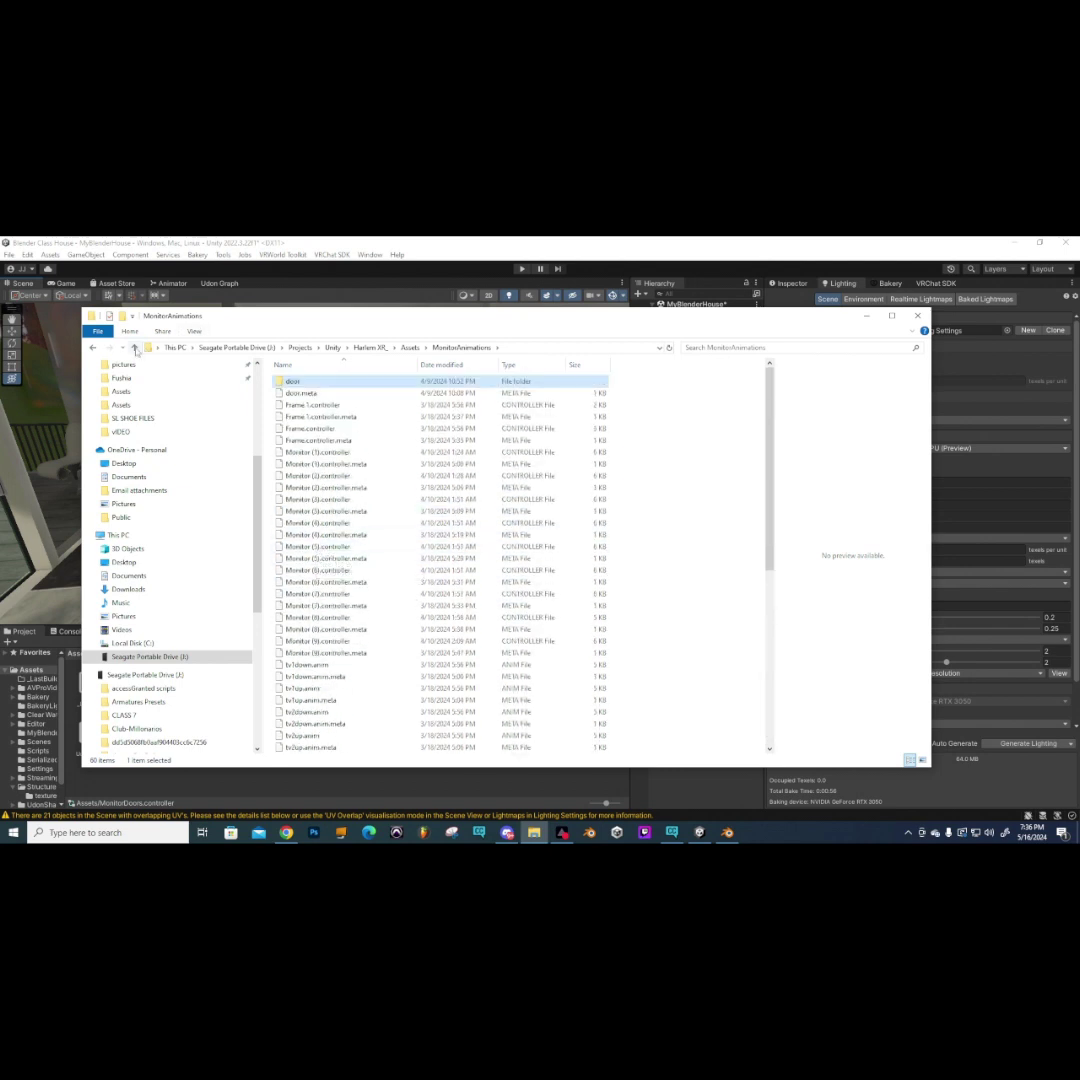
left_click(134, 347)
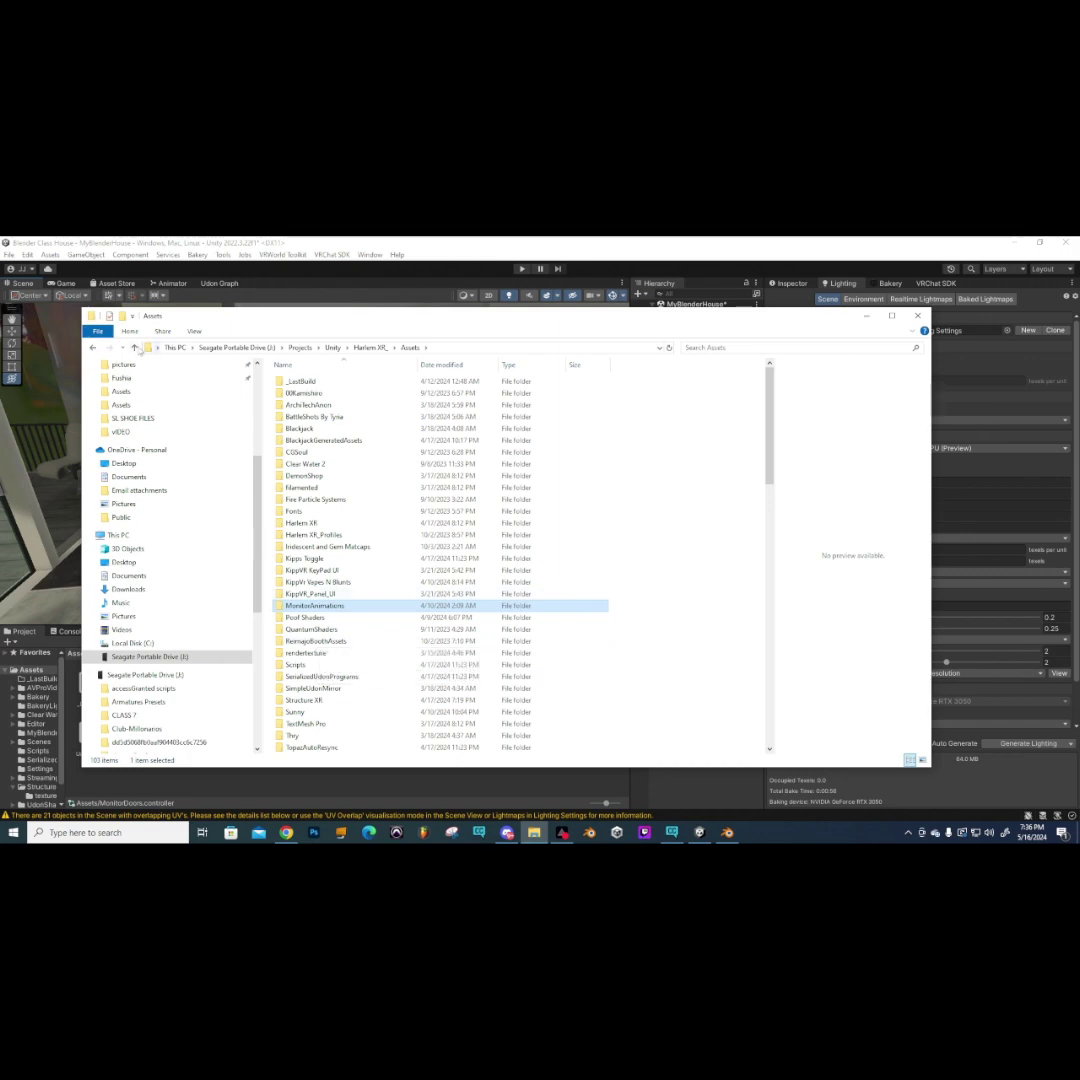
left_click(134, 347)
left_click(134, 347)
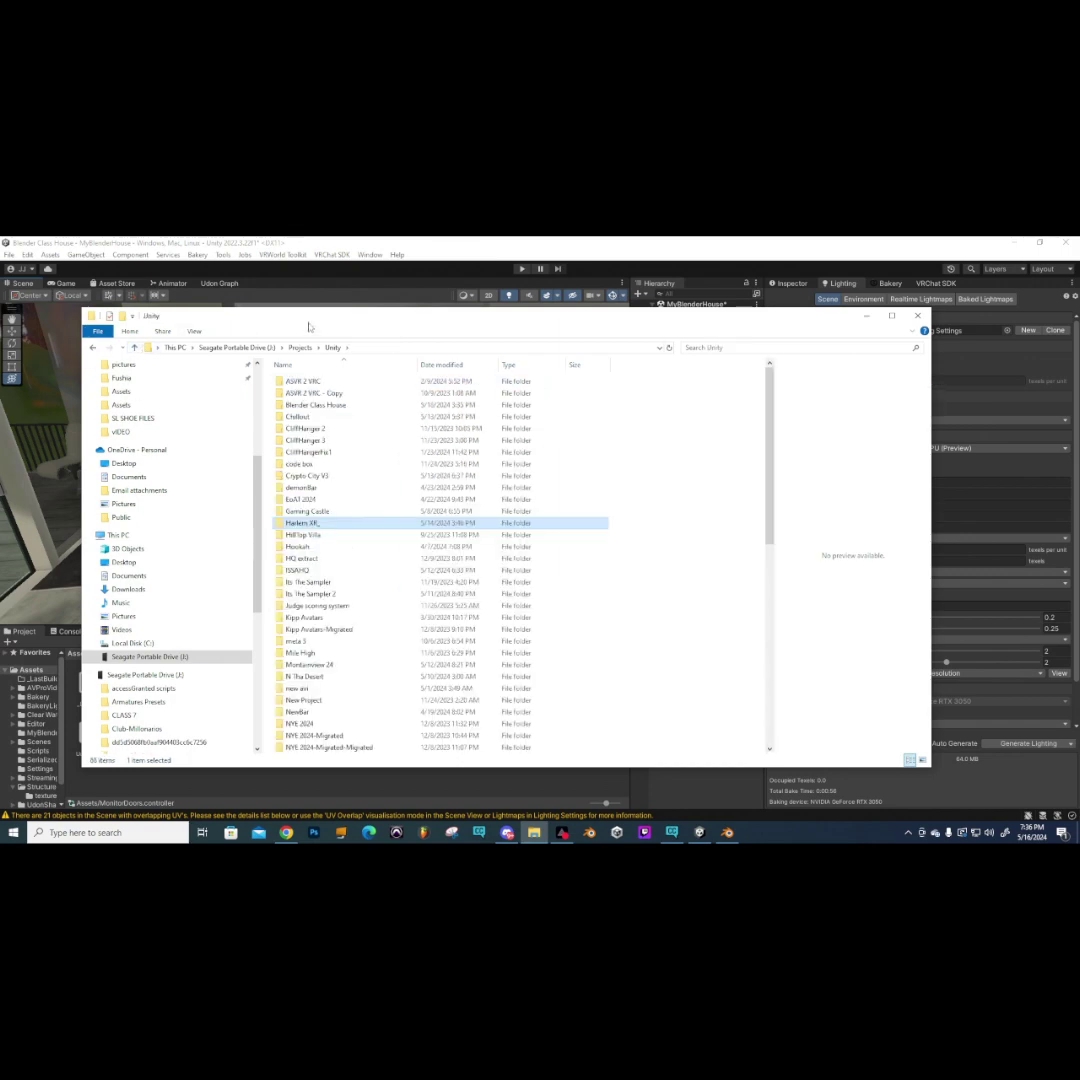
left_click_drag(309, 322, 0, 325)
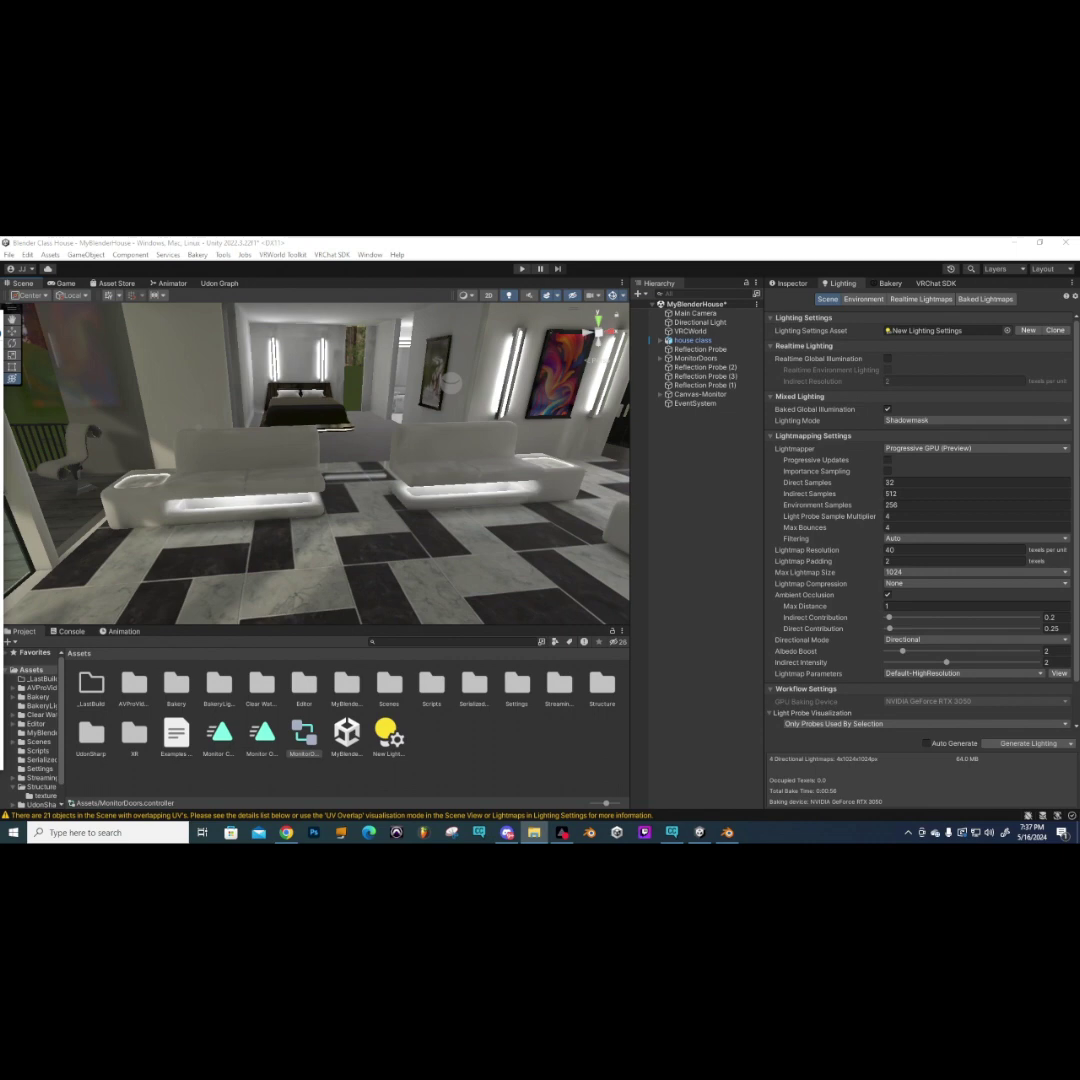
- Open the Project panel's Scripts folder to see the new door controller and slide animations
double_click(431, 688)
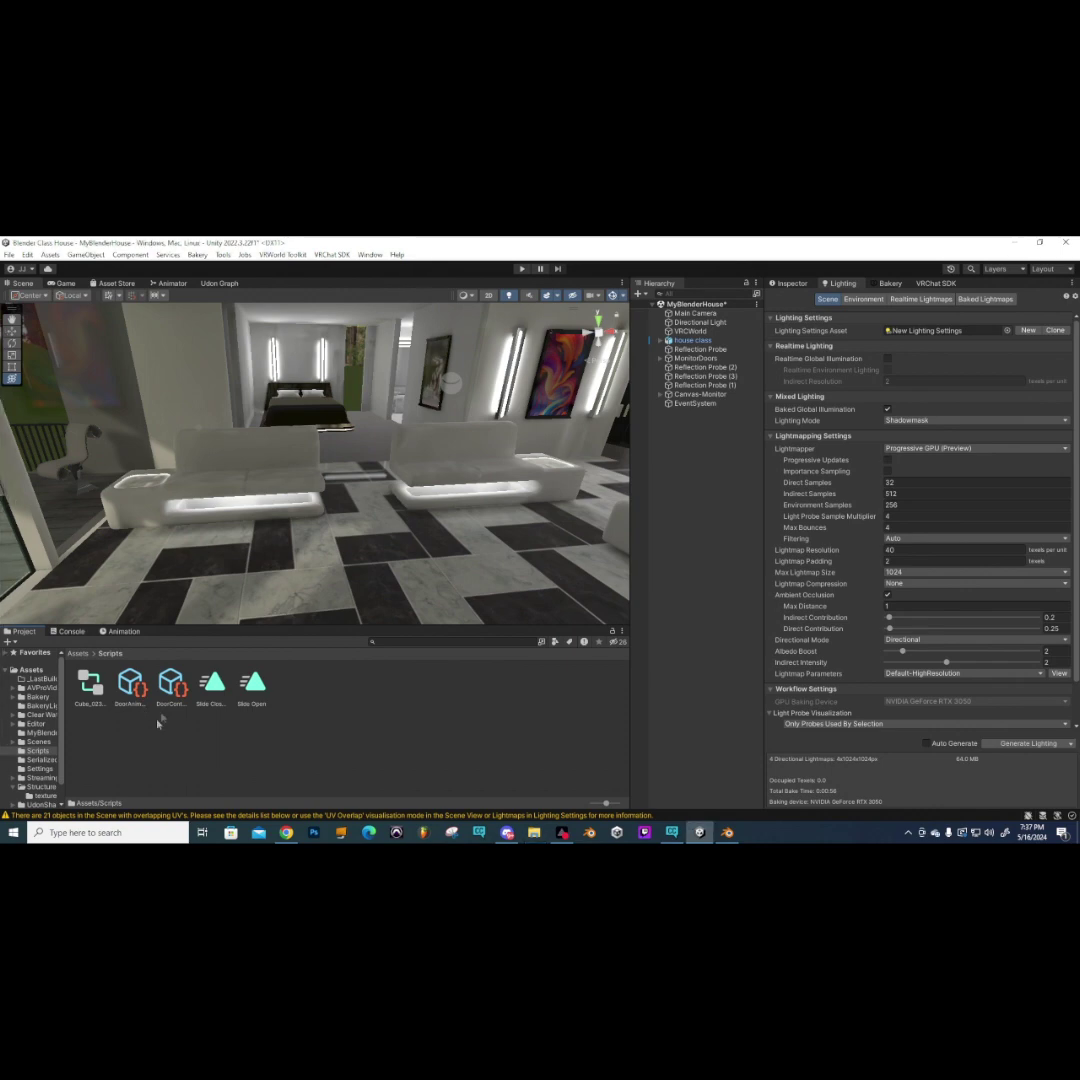
- Select the DoorController asset in the Scripts folder
left_click(168, 684)
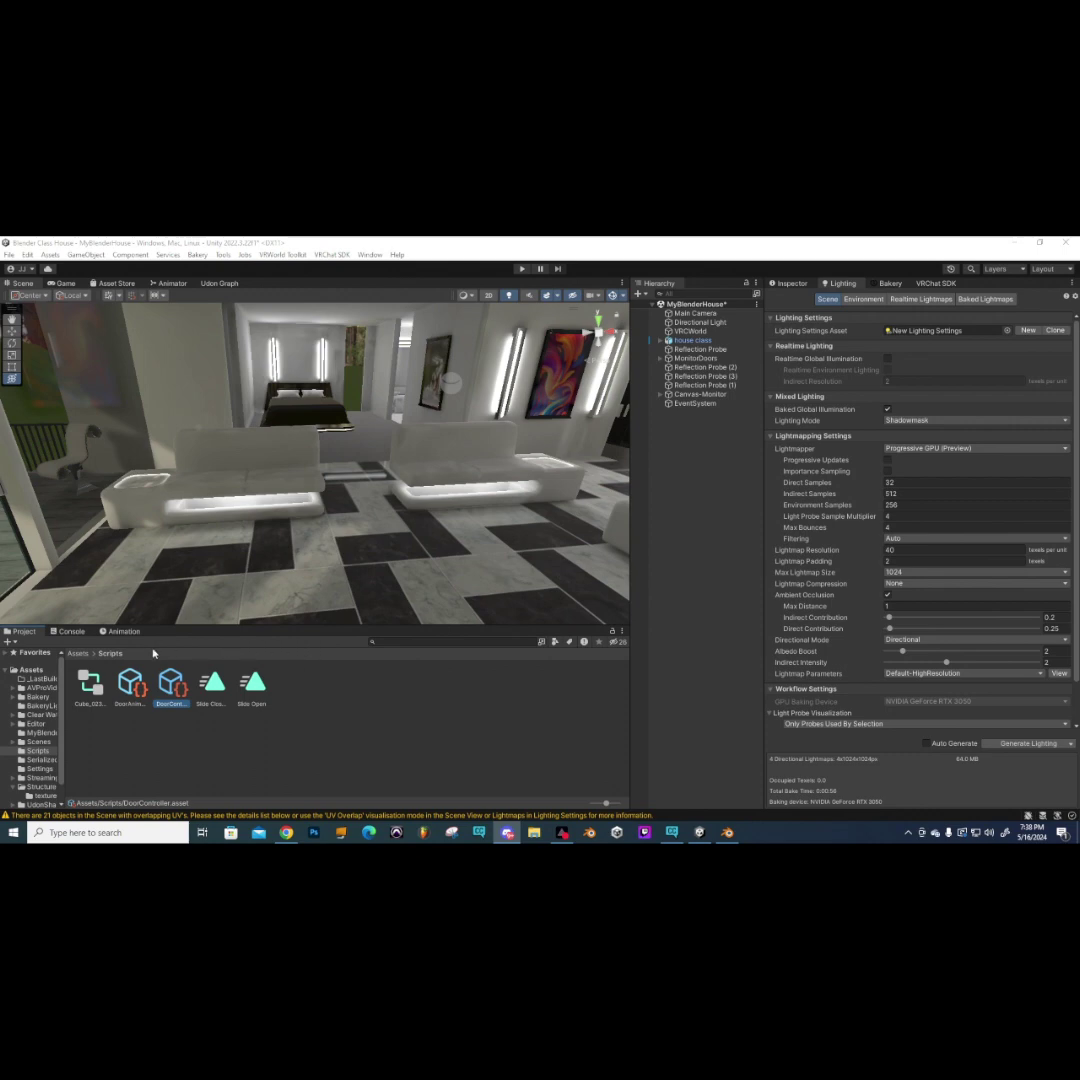
- Save the house scene and turn the view out of the corridor toward a room corner
left_click(7, 255)
left_click(30, 305)
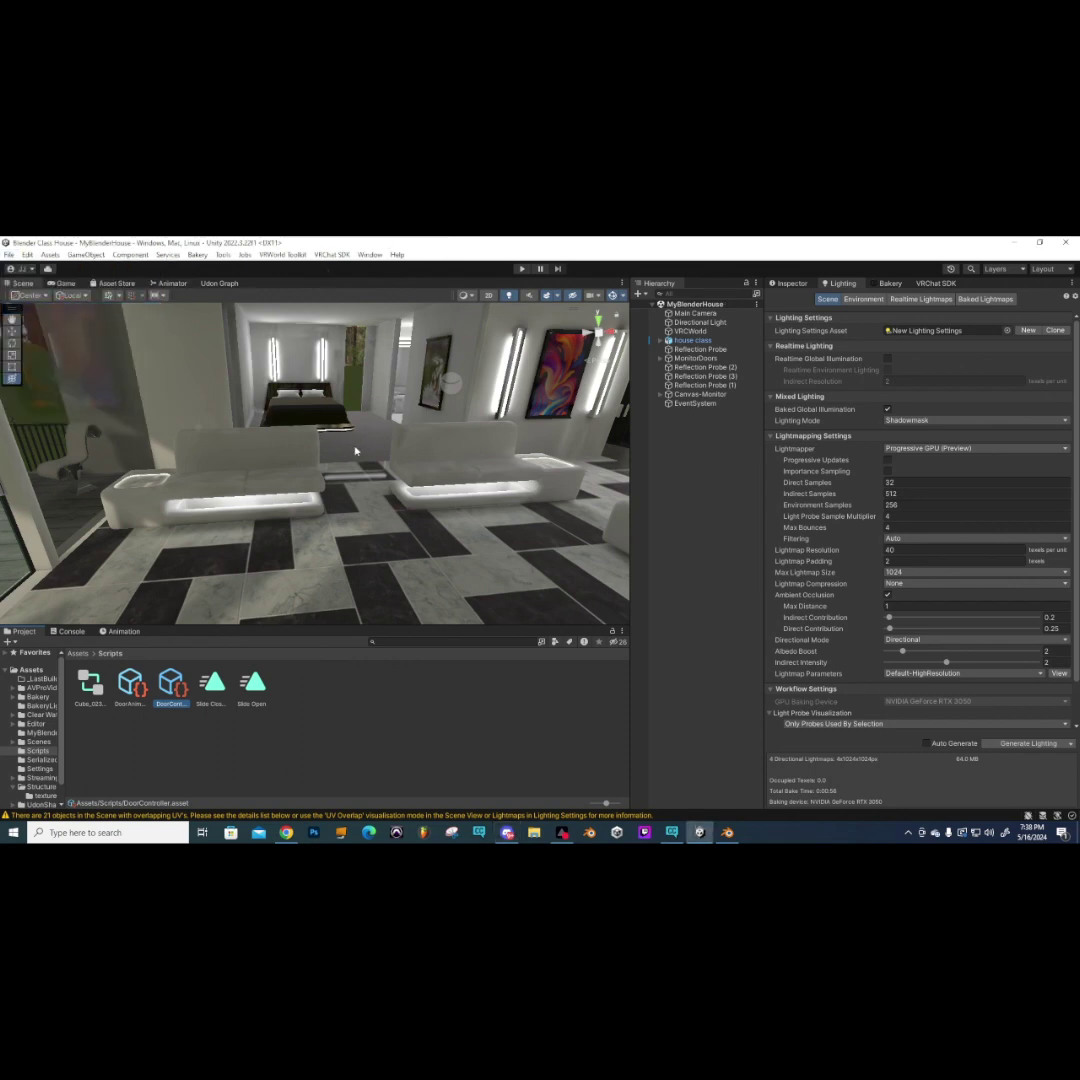
scroll(376, 447, "up", 3)
scroll(380, 445, "down", 2)
scroll(380, 444, "up", 2)
mouse_move(375, 449)
middle_mouse_down()
mouse_move(386, 439)
mouse_move(354, 448)
middle_mouse_up()
right_click_drag(354, 448, 333, 466)
middle_click_drag(333, 466, 299, 468)
right_click_drag(298, 468, 511, 470)
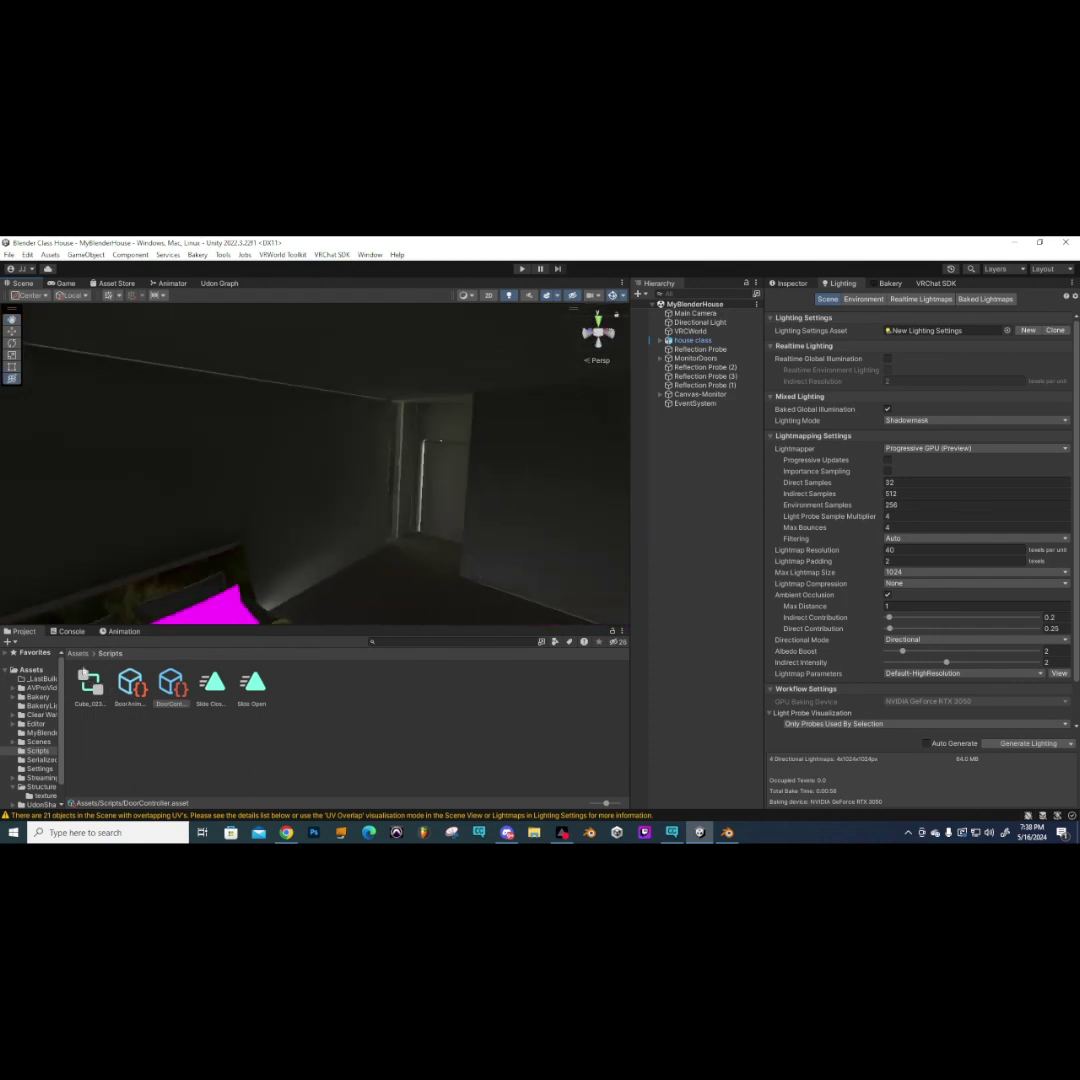
- Return the Project panel to the Assets root and move the view into the bedroom facing the bed
left_click(79, 655)
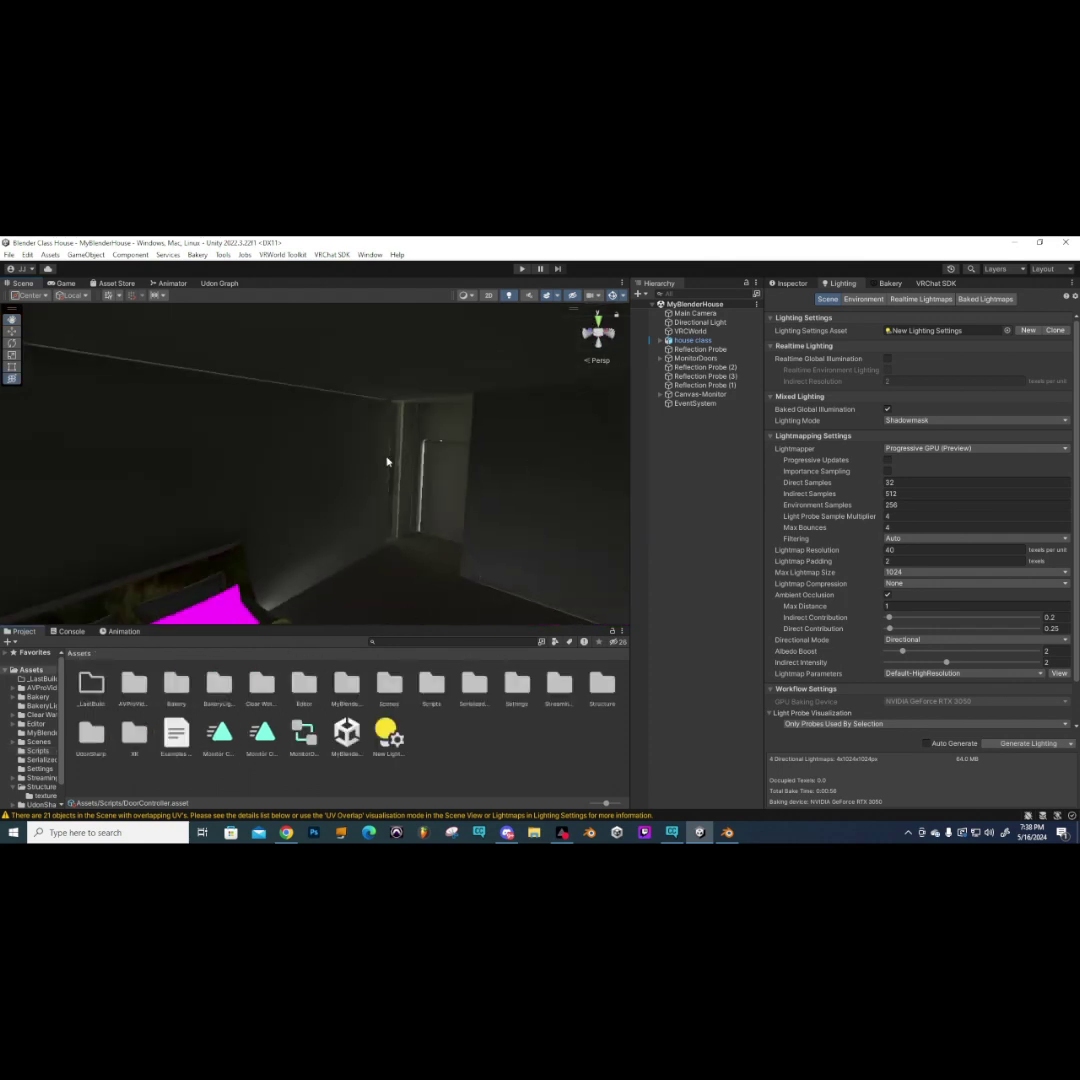
scroll(350, 493, "down", 5)
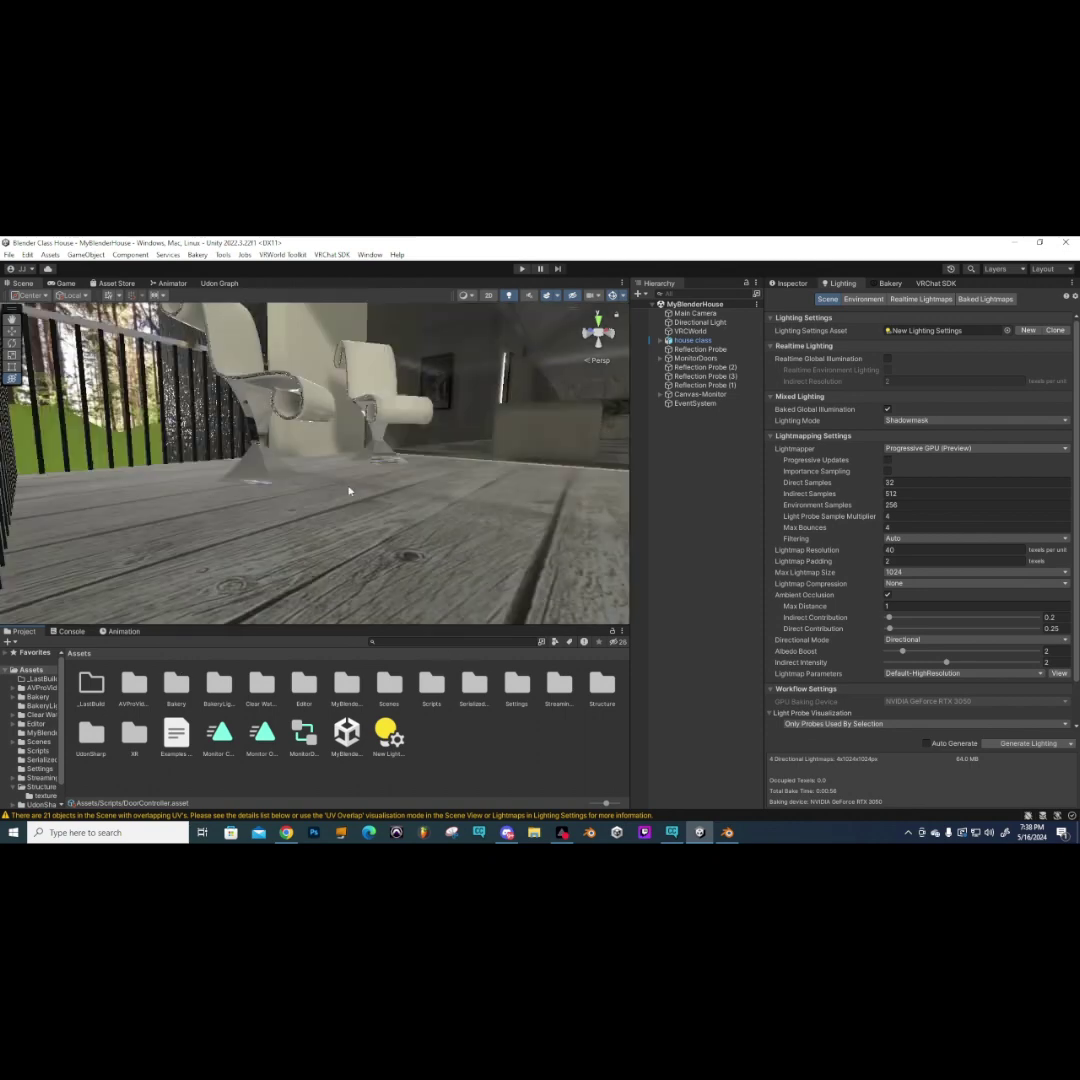
scroll(323, 514, "up", 5)
middle_click_drag(323, 514, 330, 495)
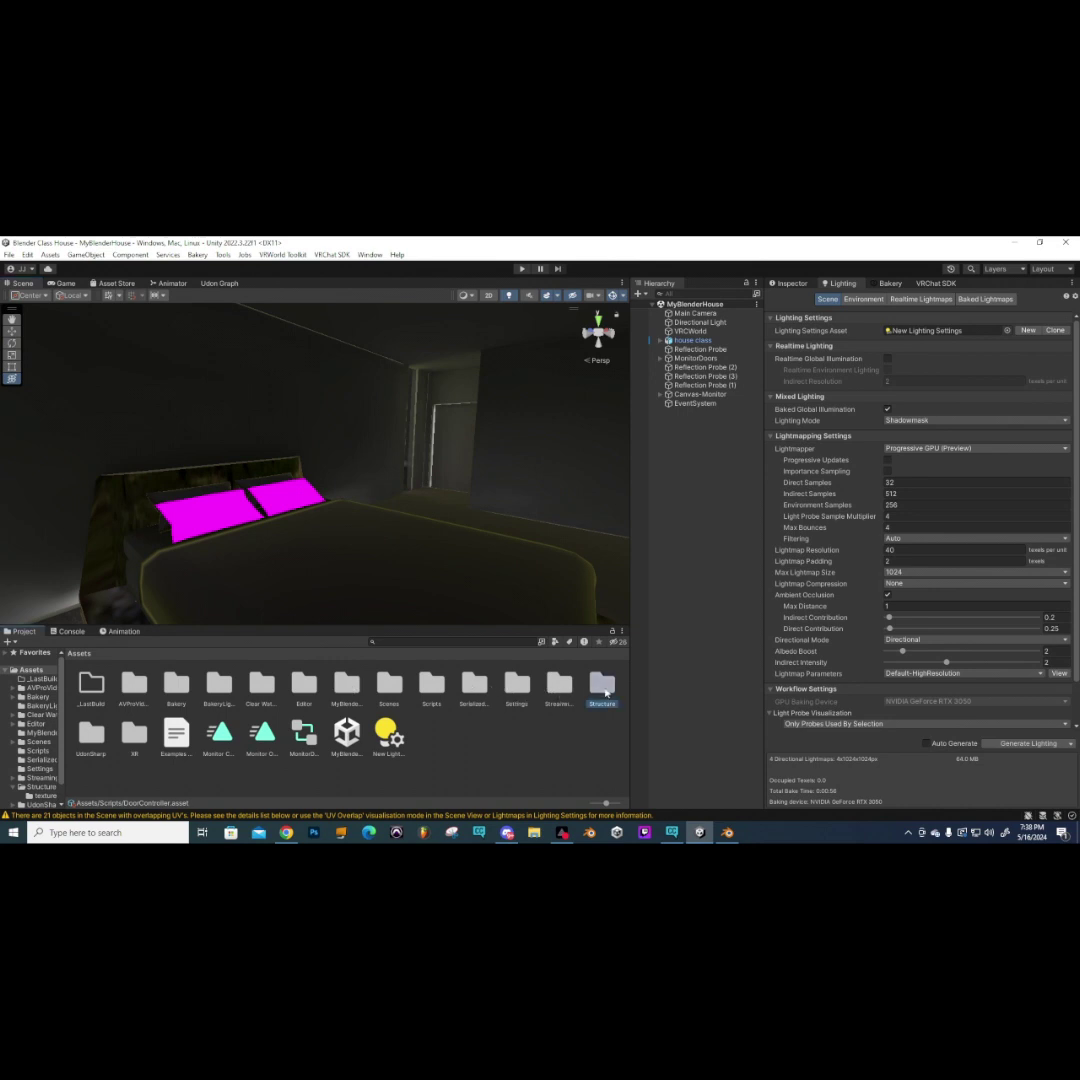
- Open the Structure > textures folder in the Project panel
double_click(602, 685)
double_click(92, 683)
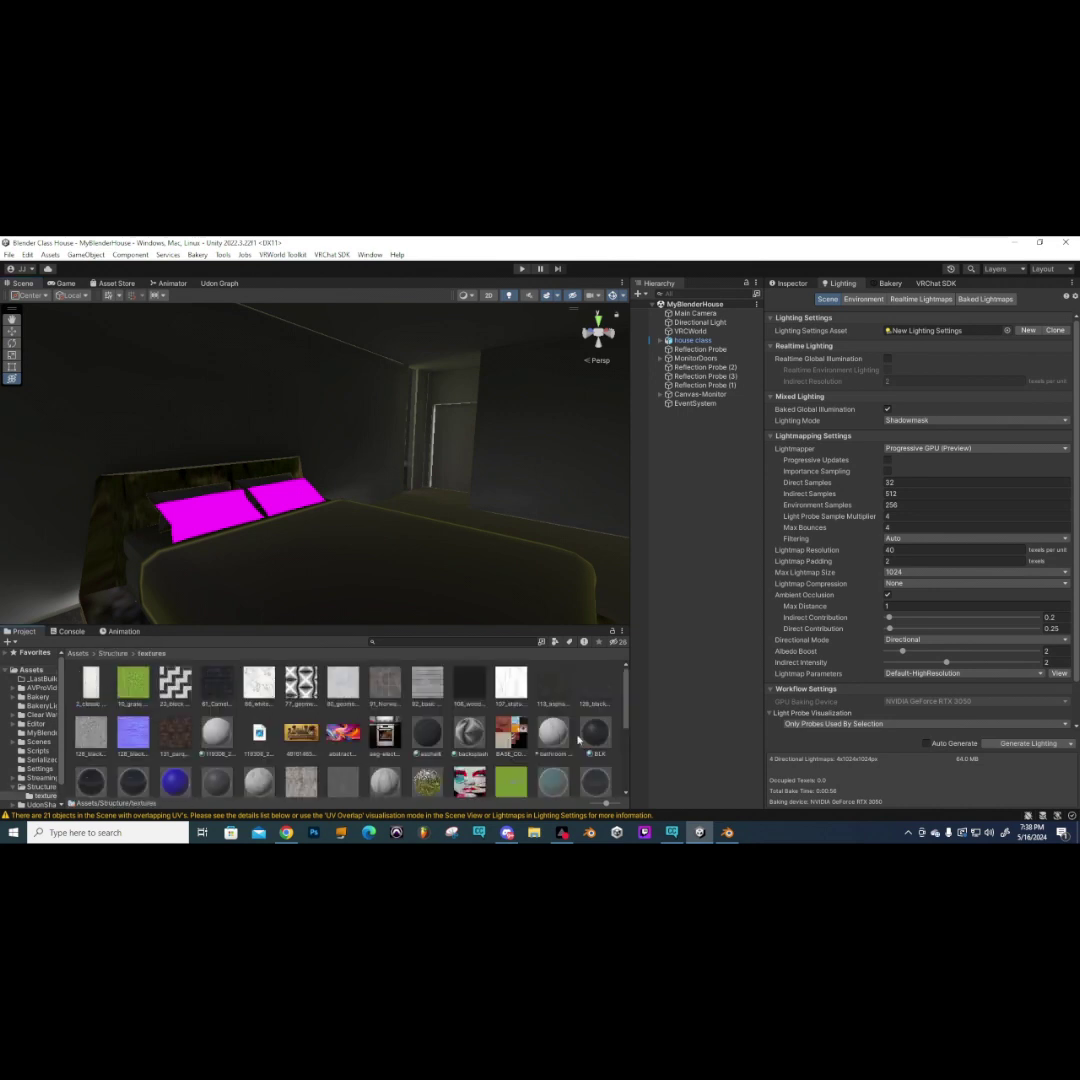
scroll(360, 740, "down", 10)
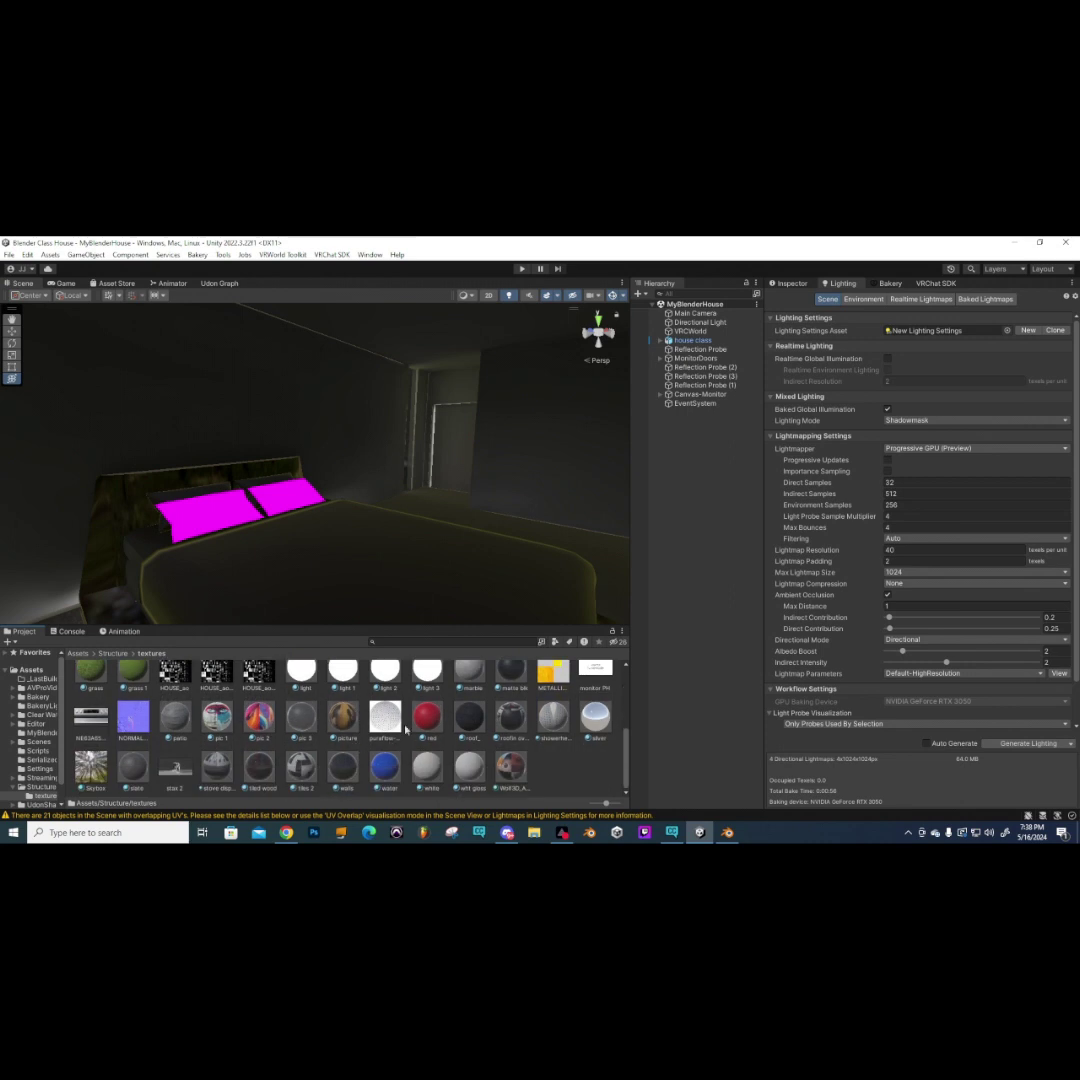
scroll(375, 755, "up", 3)
scroll(370, 760, "down", 3)
- Apply the white material to both magenta pillows, then orbit out to the house's balcony facade
left_click_drag(435, 768, 190, 462)
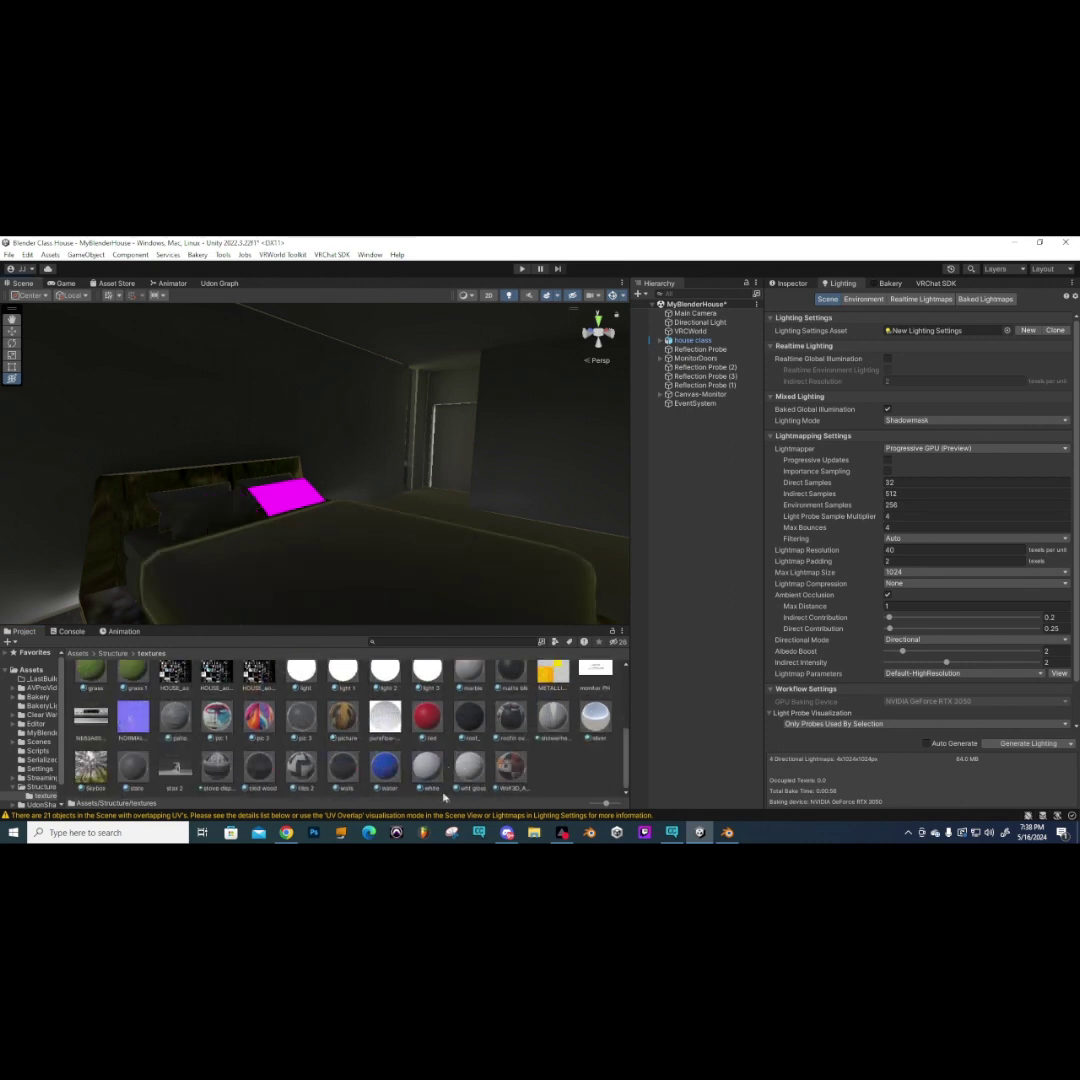
left_click_drag(425, 775, 288, 507)
right_click_drag(288, 507, 385, 410)
scroll(285, 438, "down", 6)
middle_click_drag(385, 410, 351, 502)
right_click_drag(351, 502, 233, 522)
middle_click_drag(233, 522, 208, 497)
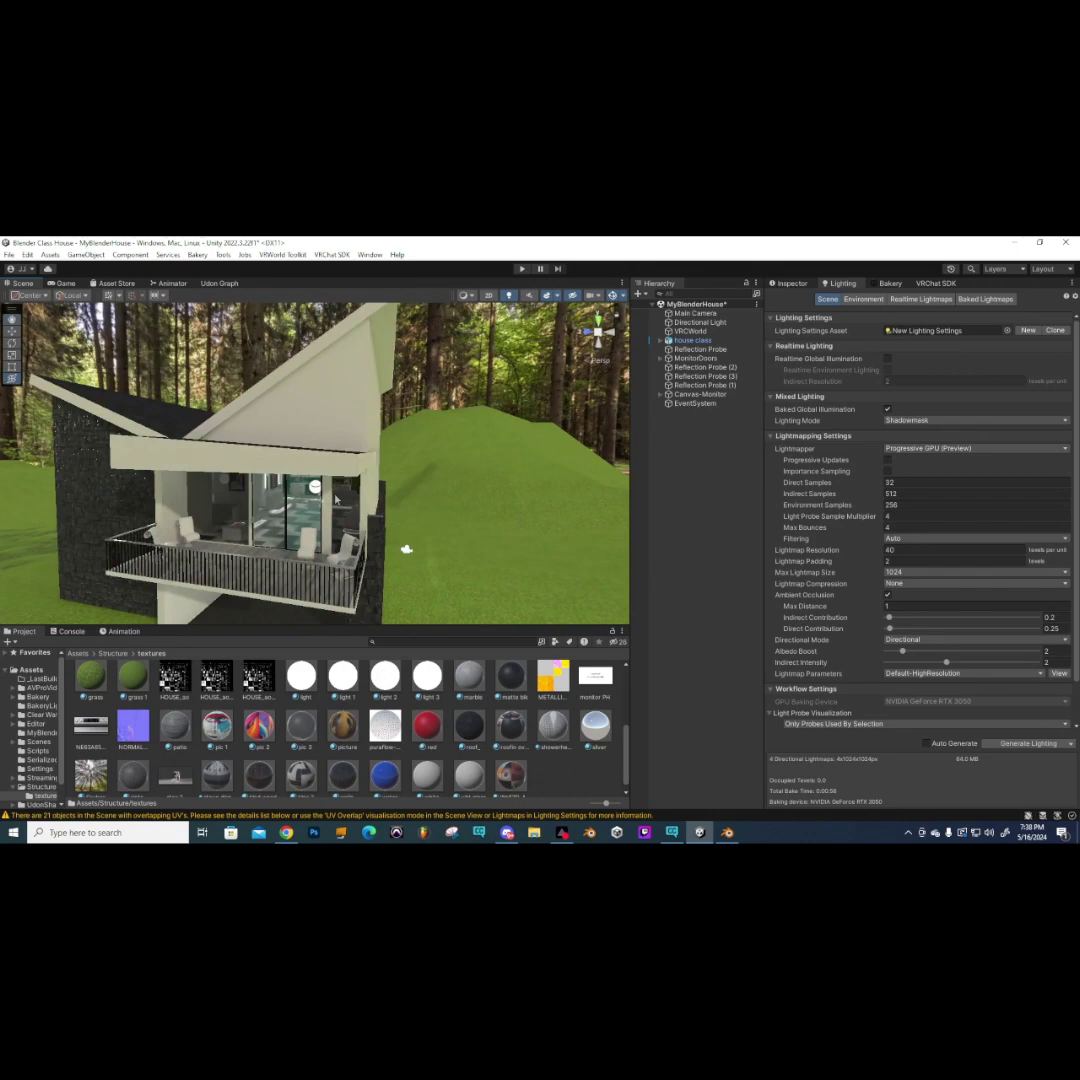
- Fly through the glass door into the living room to view the Toggle Monitor wall and painting
right_click_drag(208, 497, 323, 528)
scroll(300, 521, "up", 5)
middle_click_drag(299, 521, 283, 520)
scroll(285, 523, "up", 5)
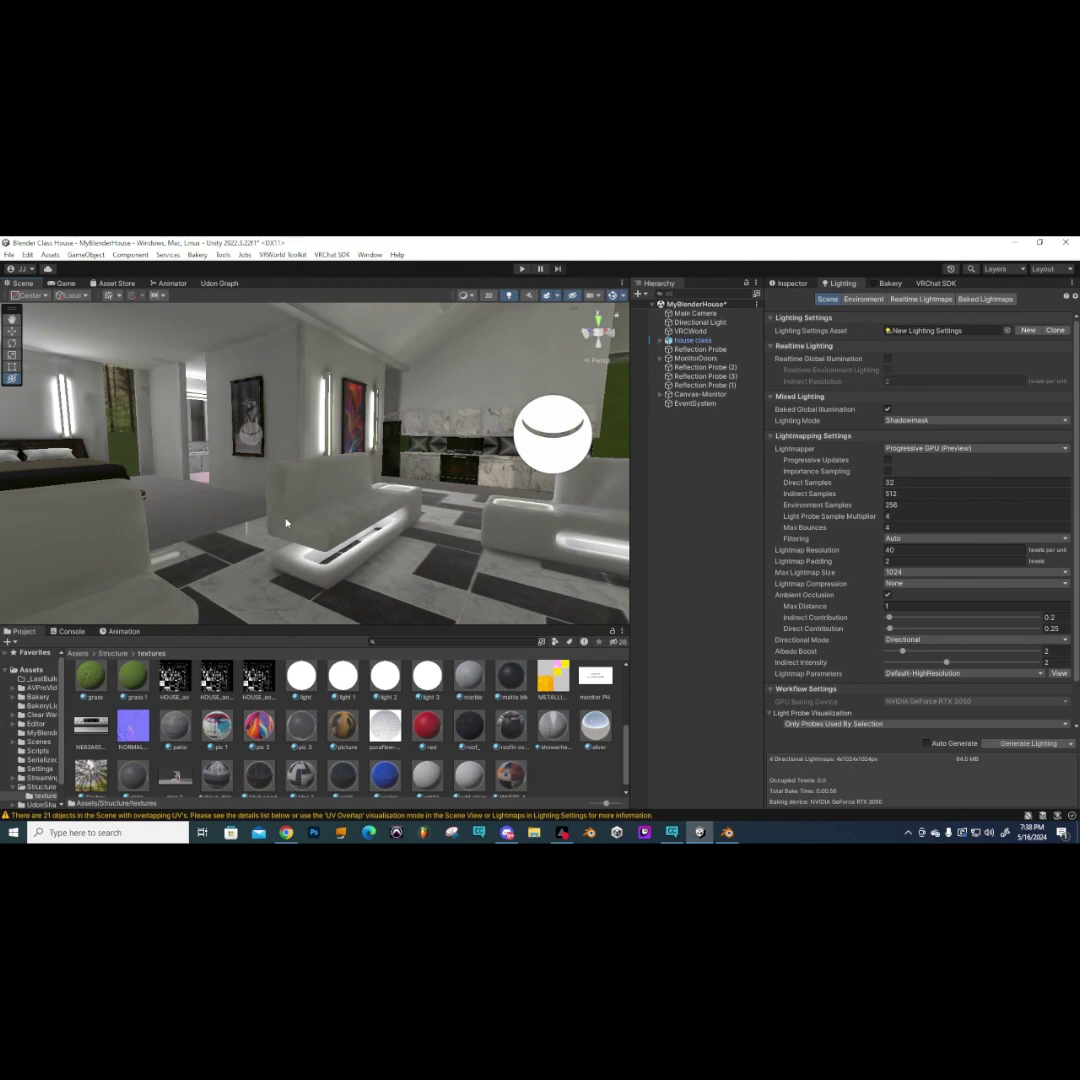
right_click_drag(320, 414, 432, 514)
scroll(367, 468, "up", 6)
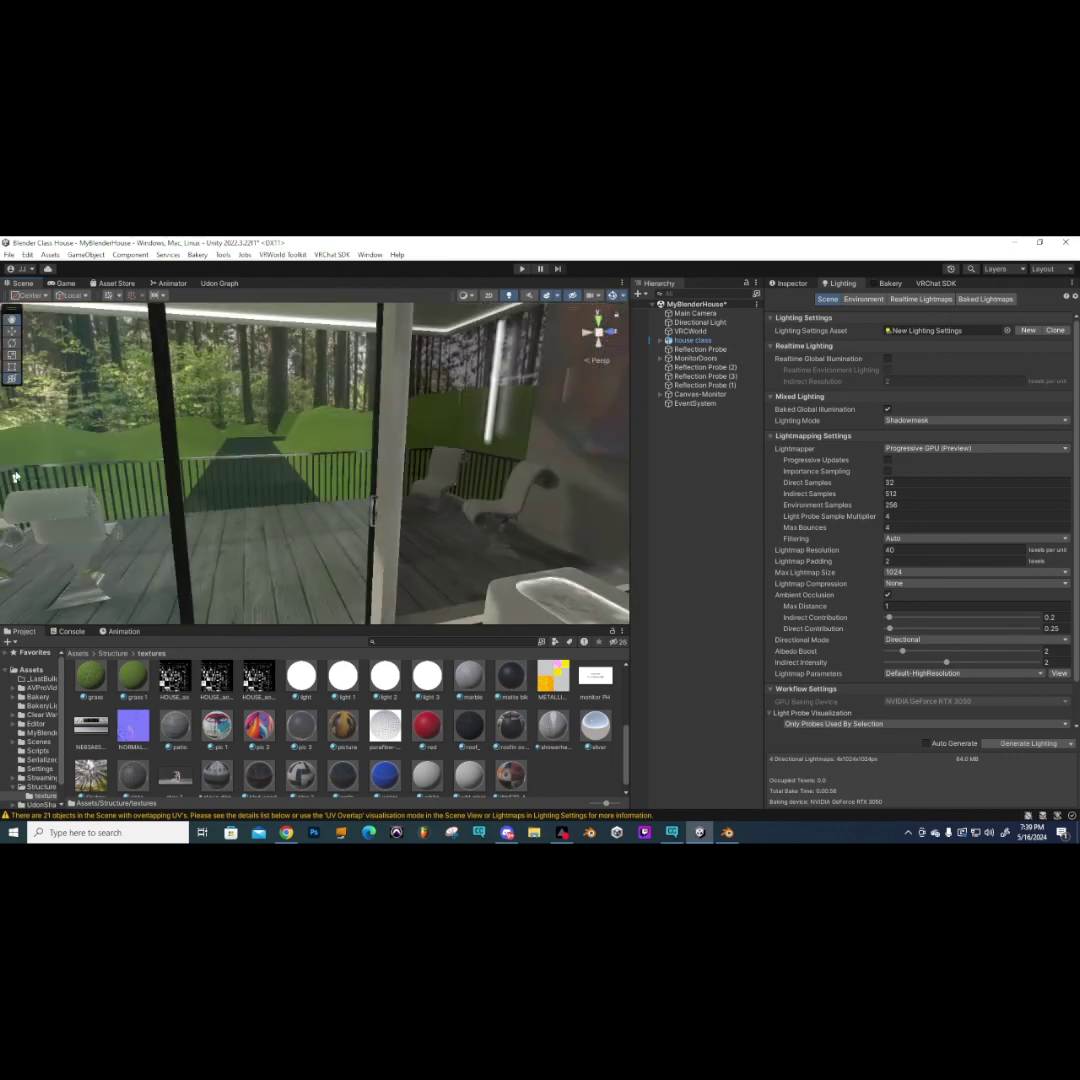
mouse_move(229, 475)
right_mouse_down()
mouse_move(313, 463)
mouse_move(285, 469)
right_mouse_up()
key("s")
mouse_move(436, 466)
right_mouse_down()
mouse_move(321, 474)
mouse_move(380, 470)
right_mouse_up()
key("w")
mouse_move(290, 469)
right_mouse_down()
mouse_move(377, 470)
mouse_move(236, 453)
mouse_move(465, 456)
mouse_move(320, 480)
mouse_move(265, 506)
mouse_move(292, 448)
mouse_move(305, 447)
right_mouse_up()
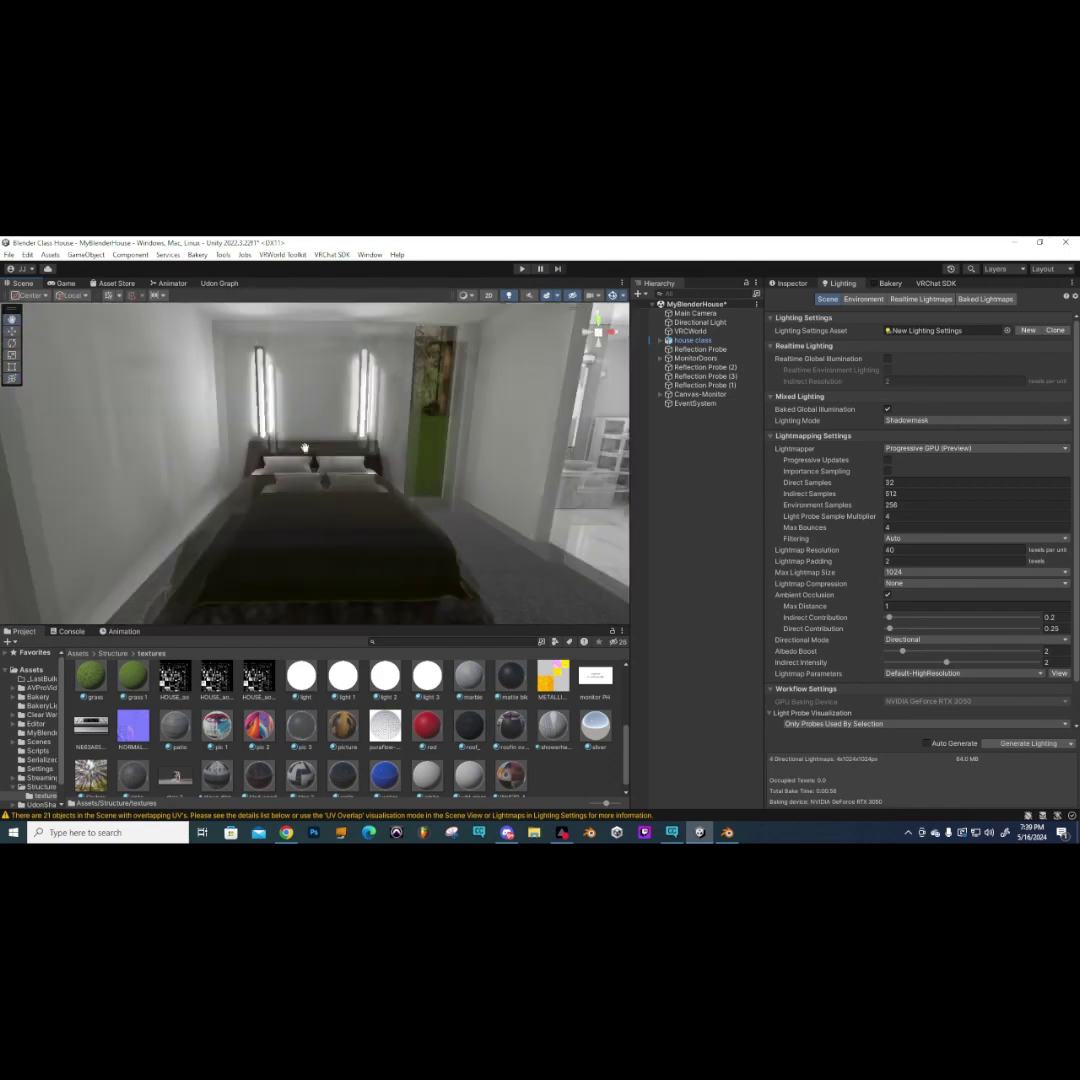
- Inspect the bedroom wall lamps, drop near the bed, and swing the view to the kitchen
middle_click_drag(305, 448, 301, 482)
scroll(301, 482, "down", 3)
scroll(301, 482, "up", 5)
scroll(301, 482, "down", 4)
middle_click_drag(371, 547, 365, 523)
right_click_drag(365, 523, 291, 512)
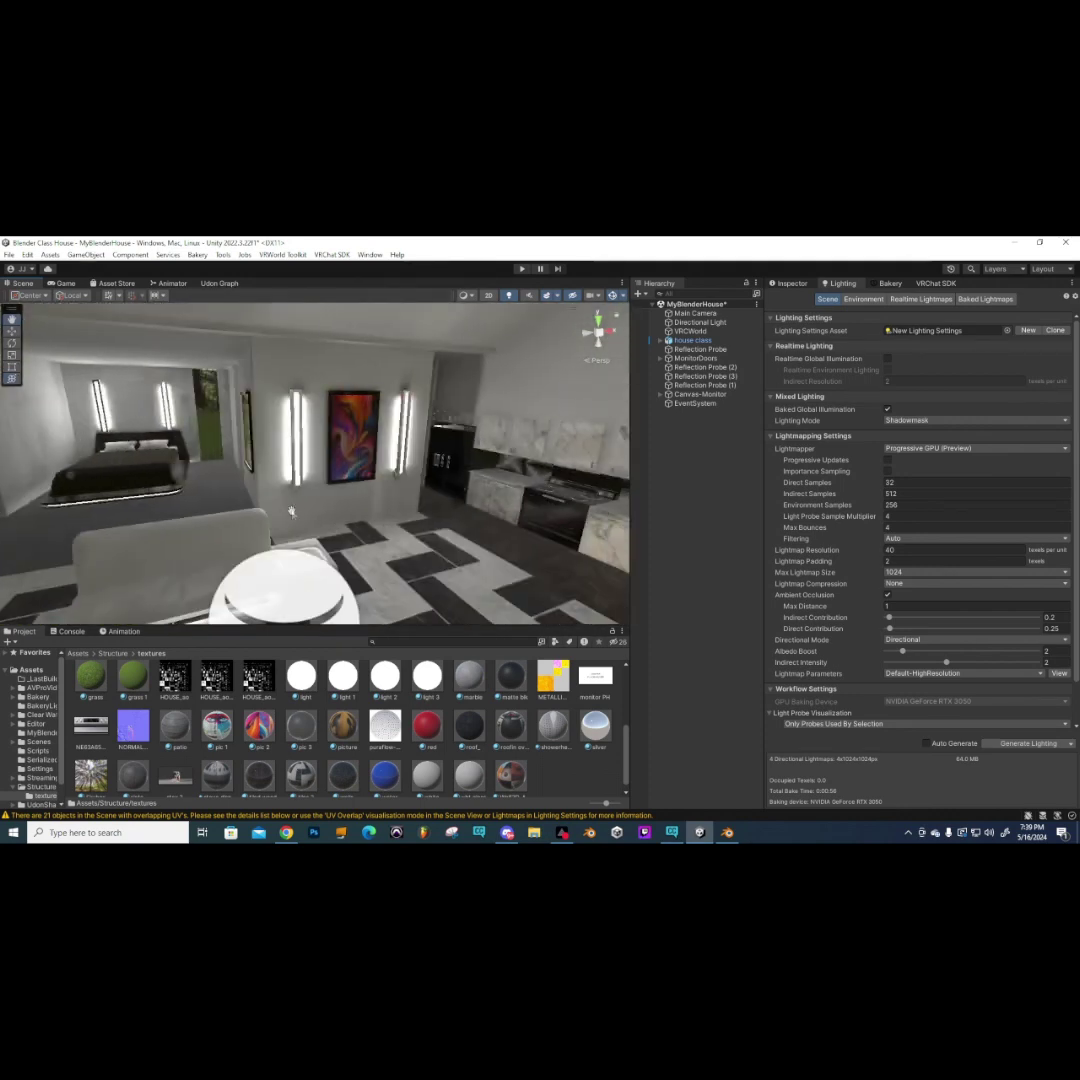
- In the VRChat SDK Builder, name the world with the creator's name followed by 'Class Blender House'
left_click(924, 287)
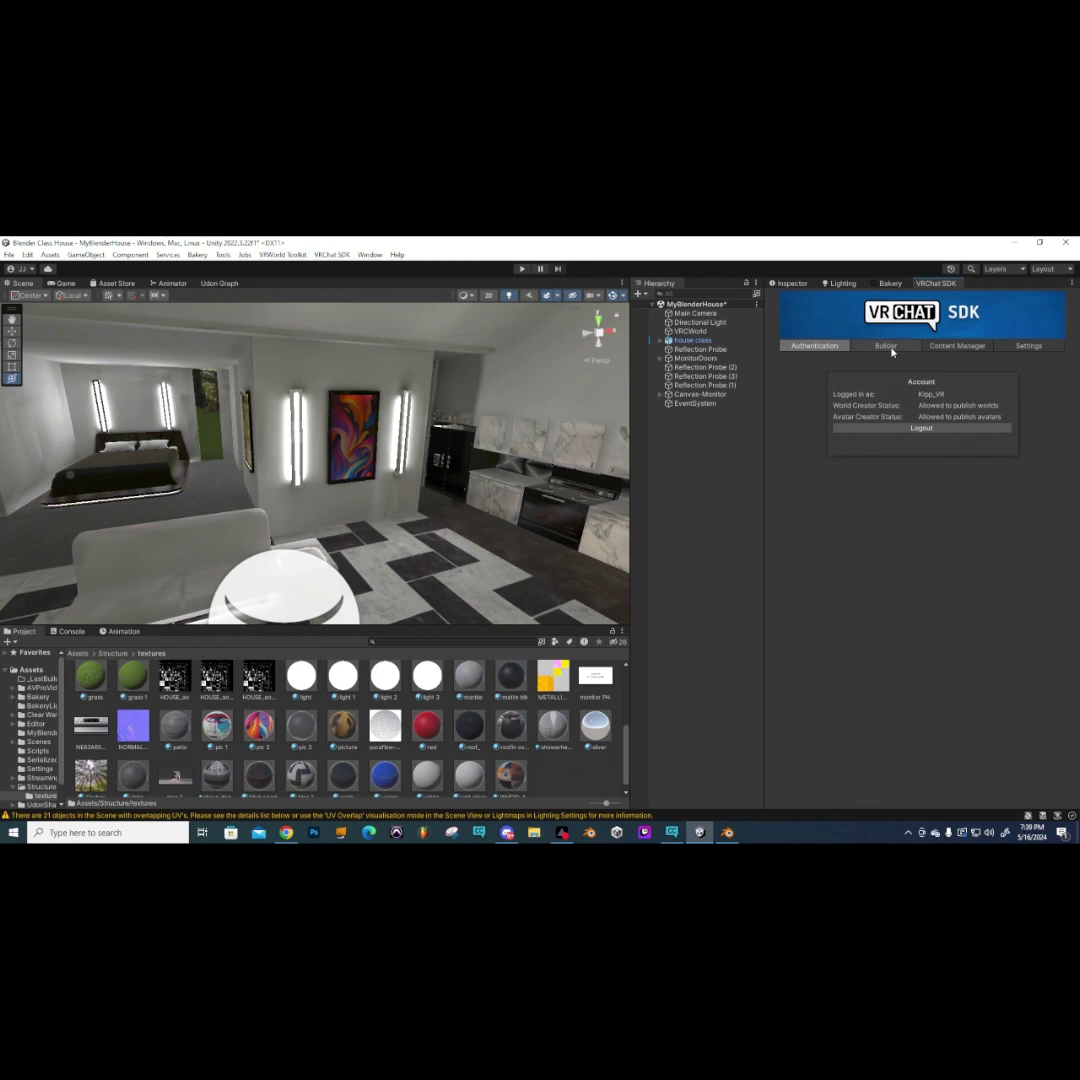
left_click(886, 346)
left_click(880, 375)
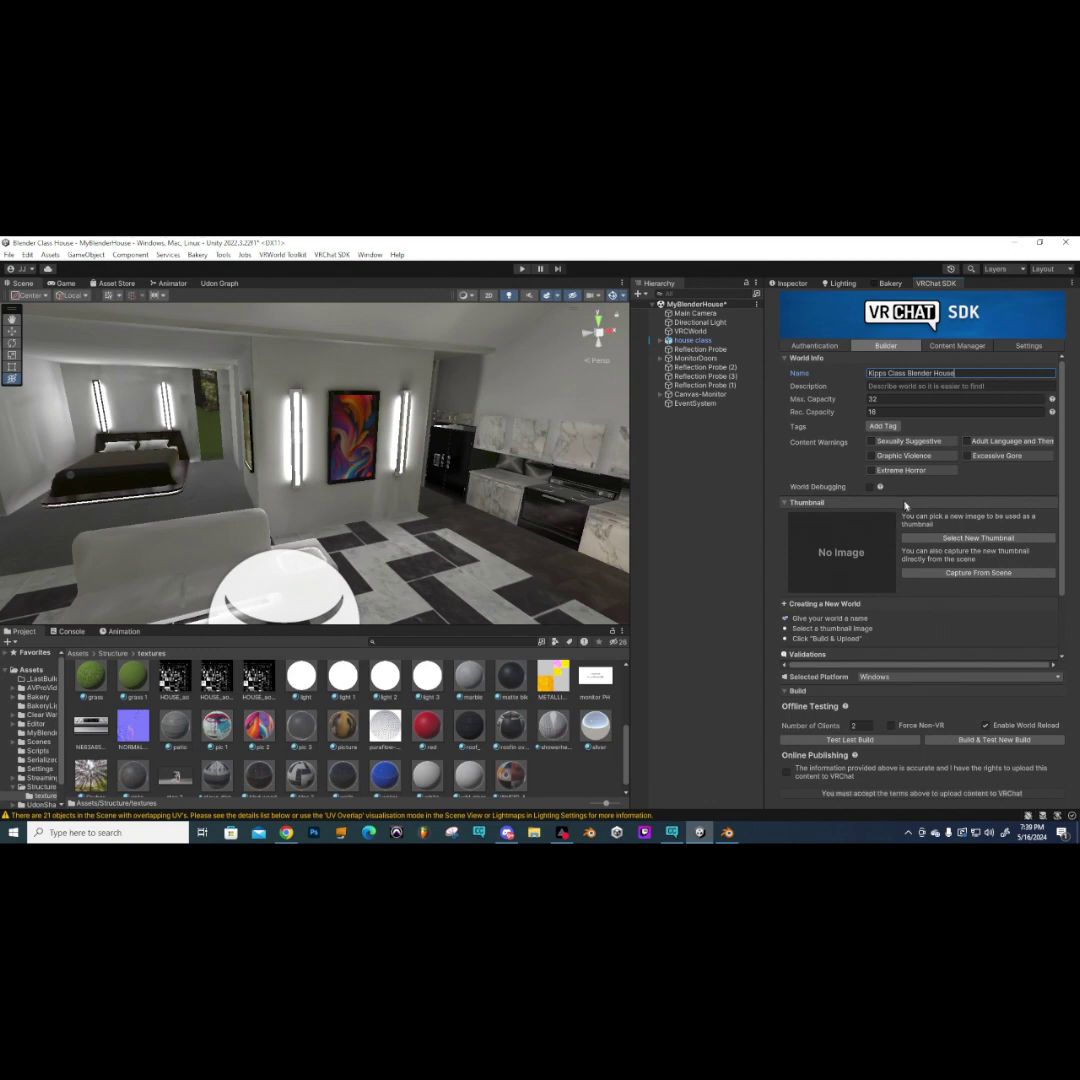
scroll(341, 481, "down", 3)
scroll(342, 478, "up", 2)
right_click_drag(343, 477, 398, 463)
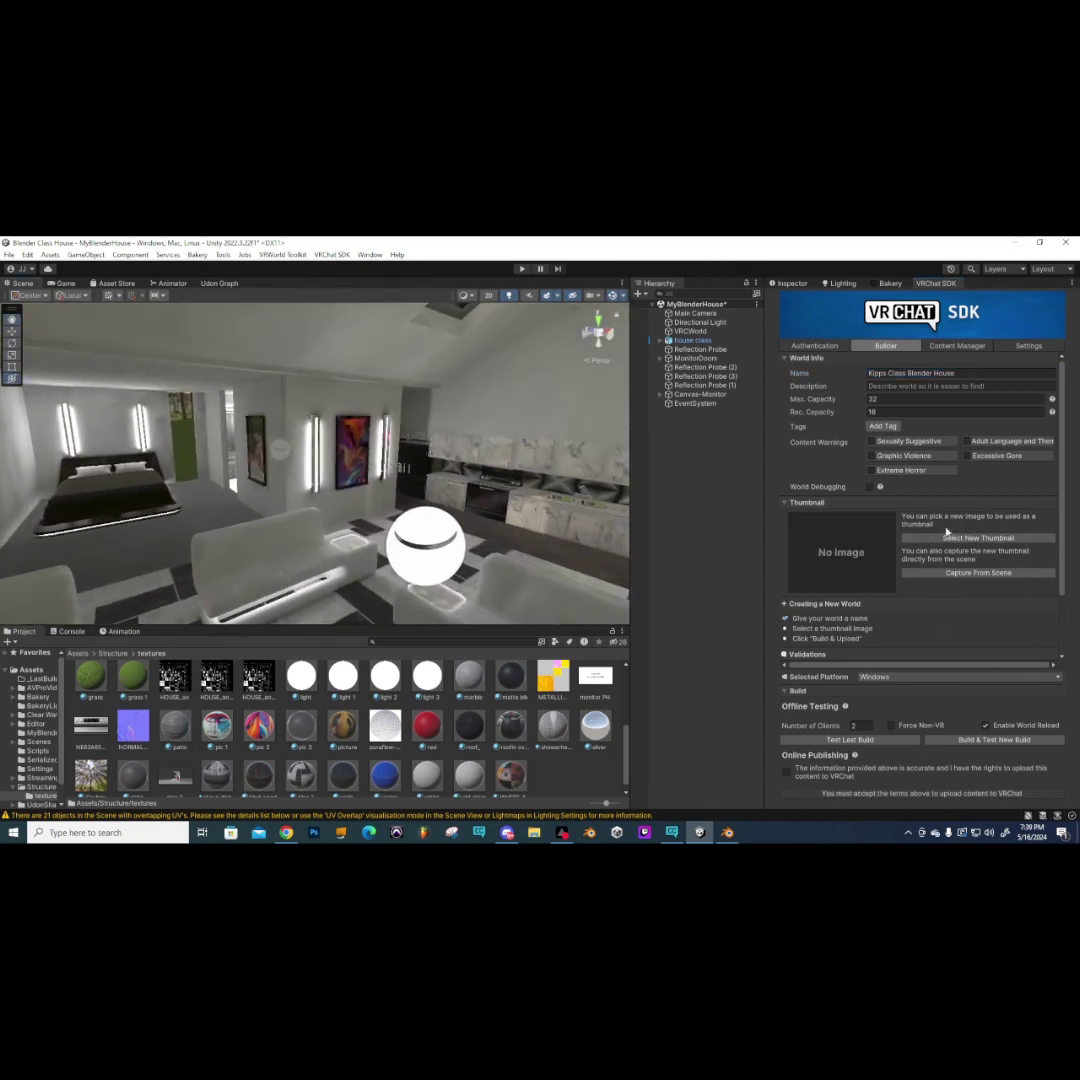
- Capture the framed living-room view as the world thumbnail and scroll down to Validations
left_click(953, 574)
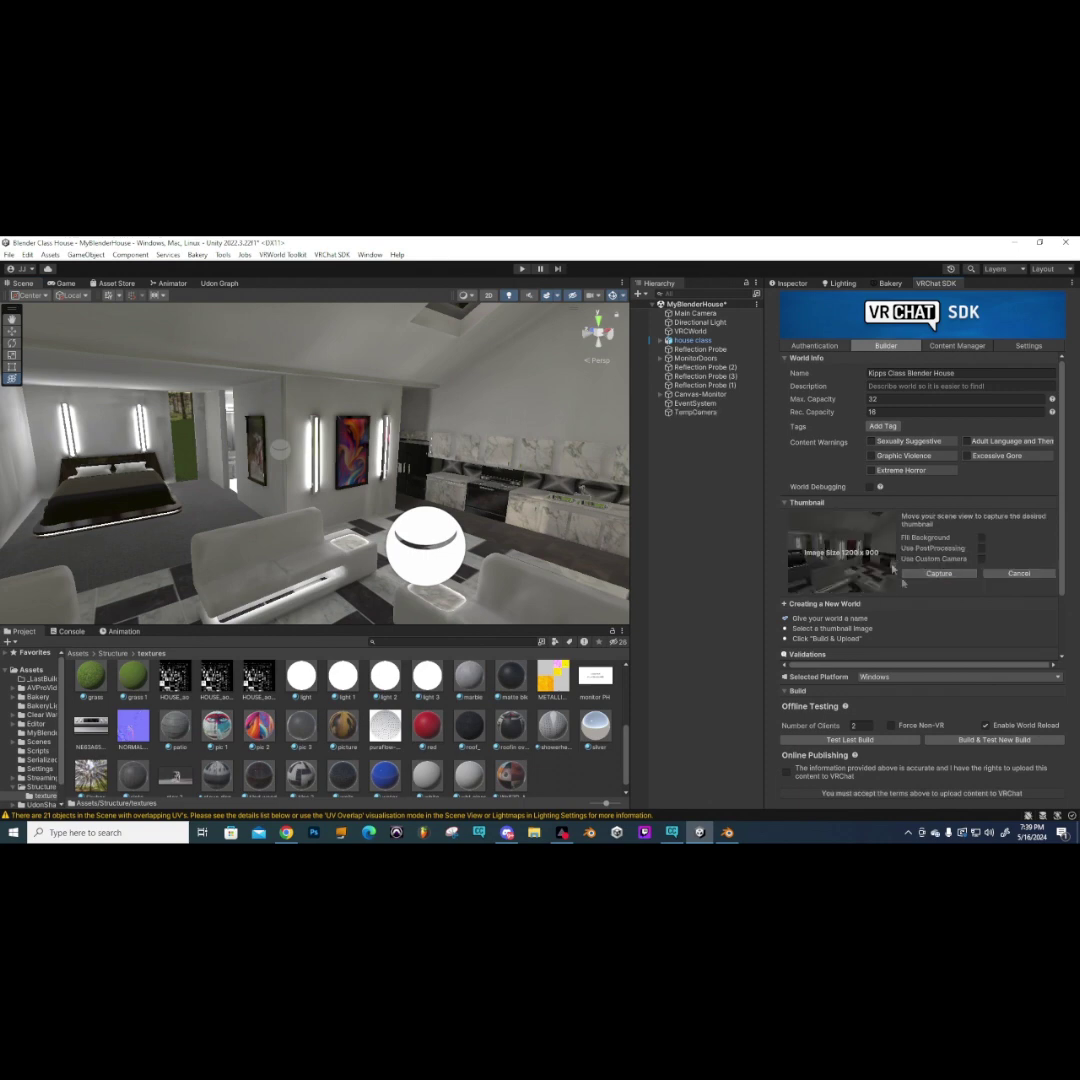
left_click(940, 574)
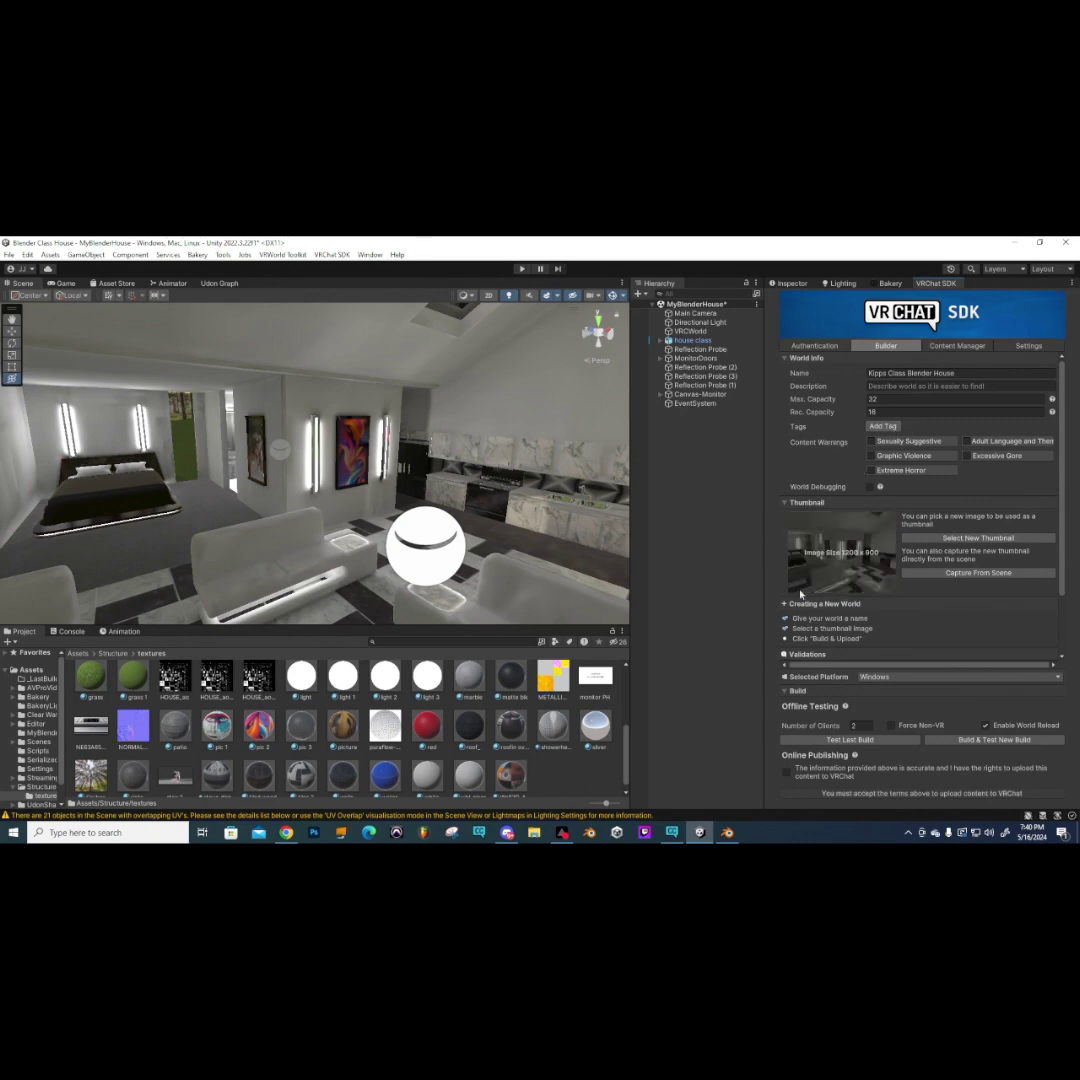
scroll(1004, 605, "down", 3)
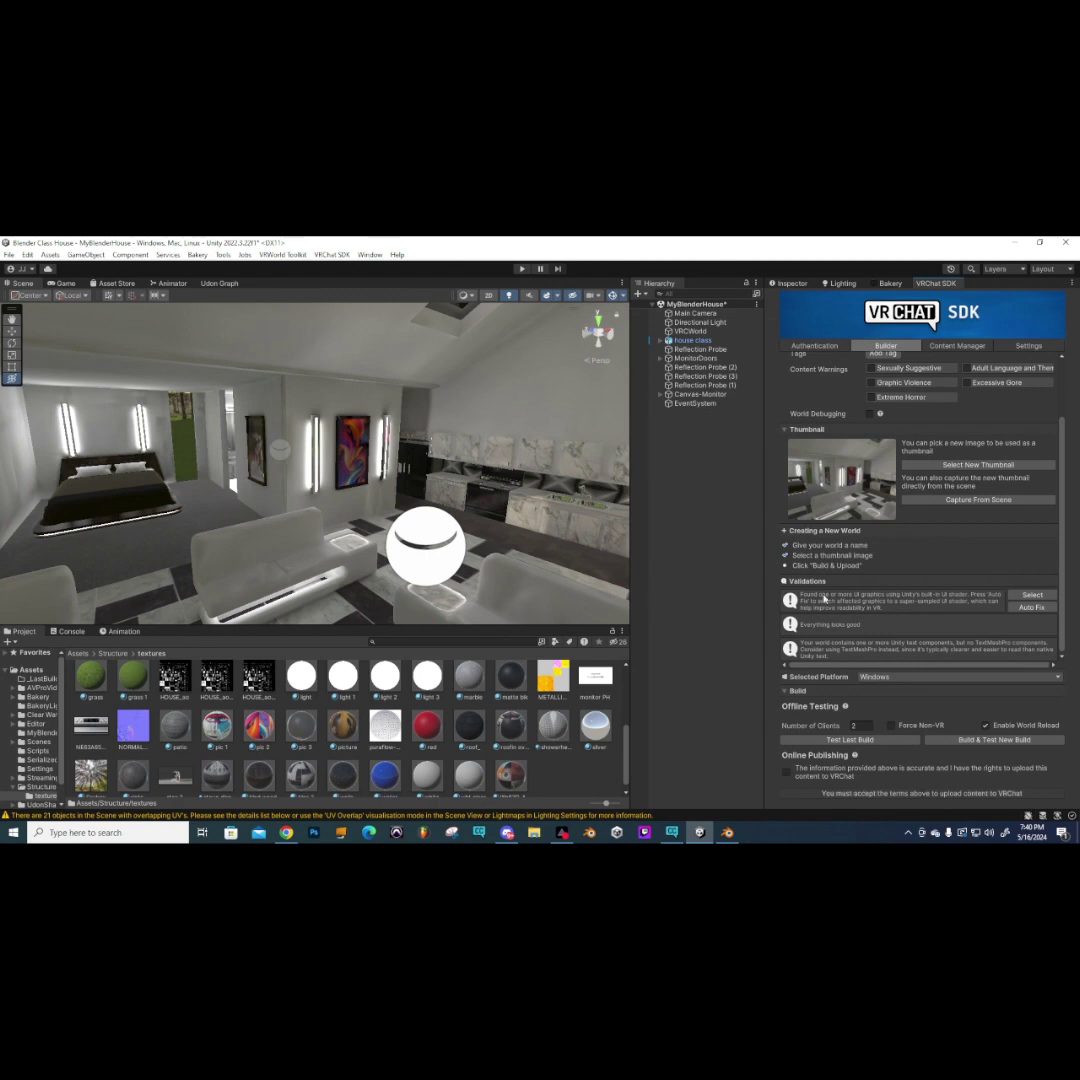
- Auto-fix the UI shader warning, accept the publishing agreement, and build and upload the world
left_click(1048, 612)
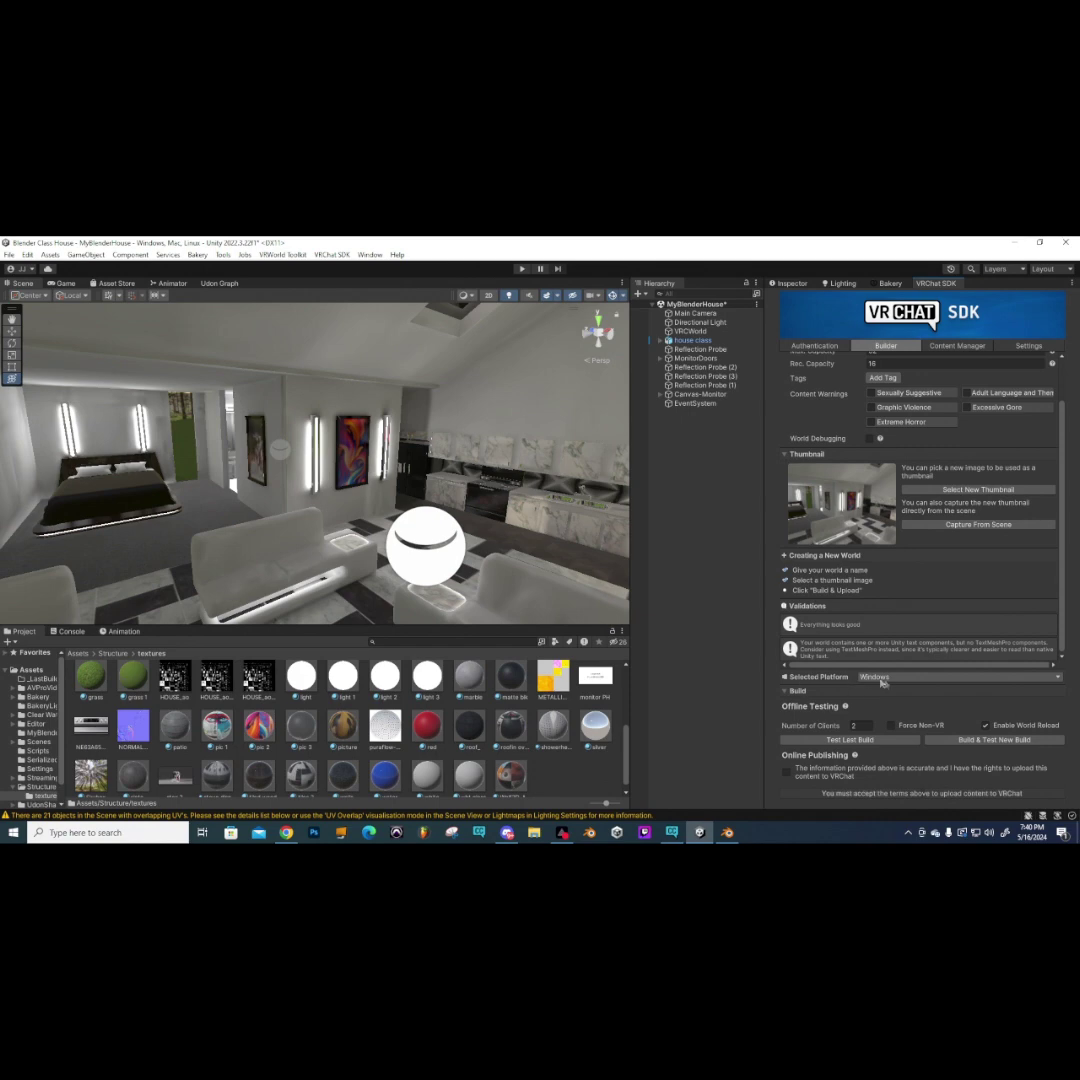
left_click(786, 773)
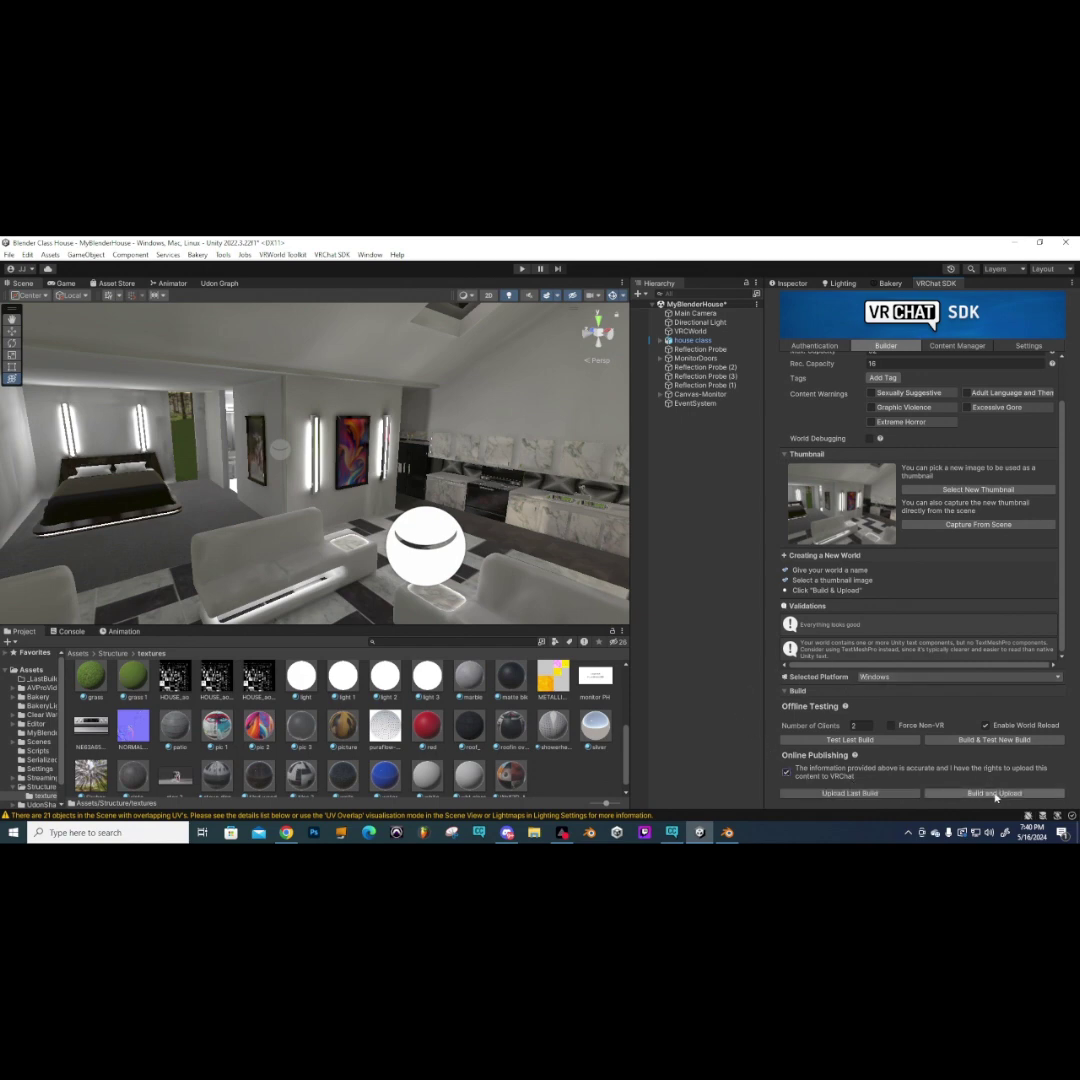
left_click(995, 793)
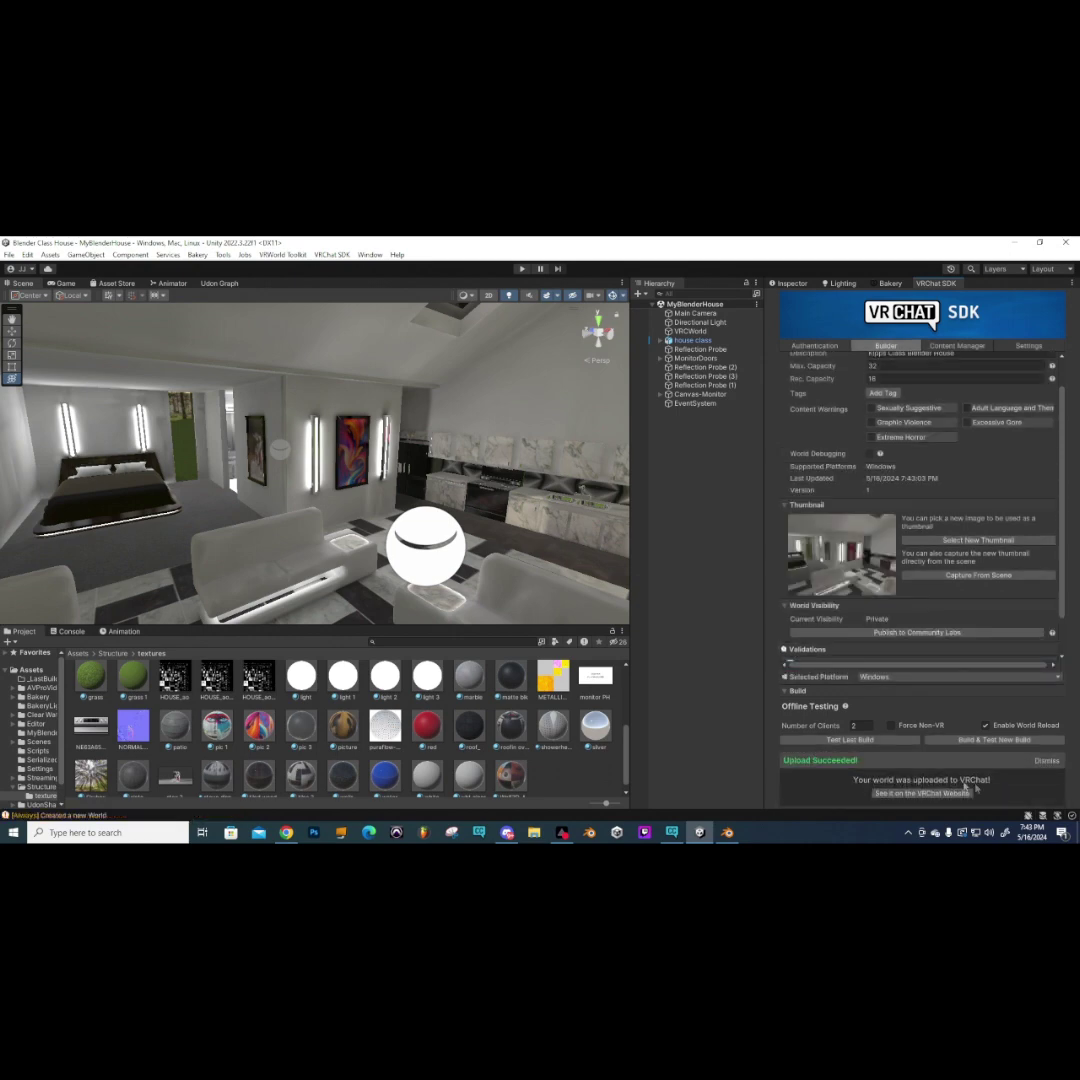
- Dismiss the upload message and change the Selected Platform to Android, confirming the build target switch
left_click(1045, 760)
left_click(861, 680)
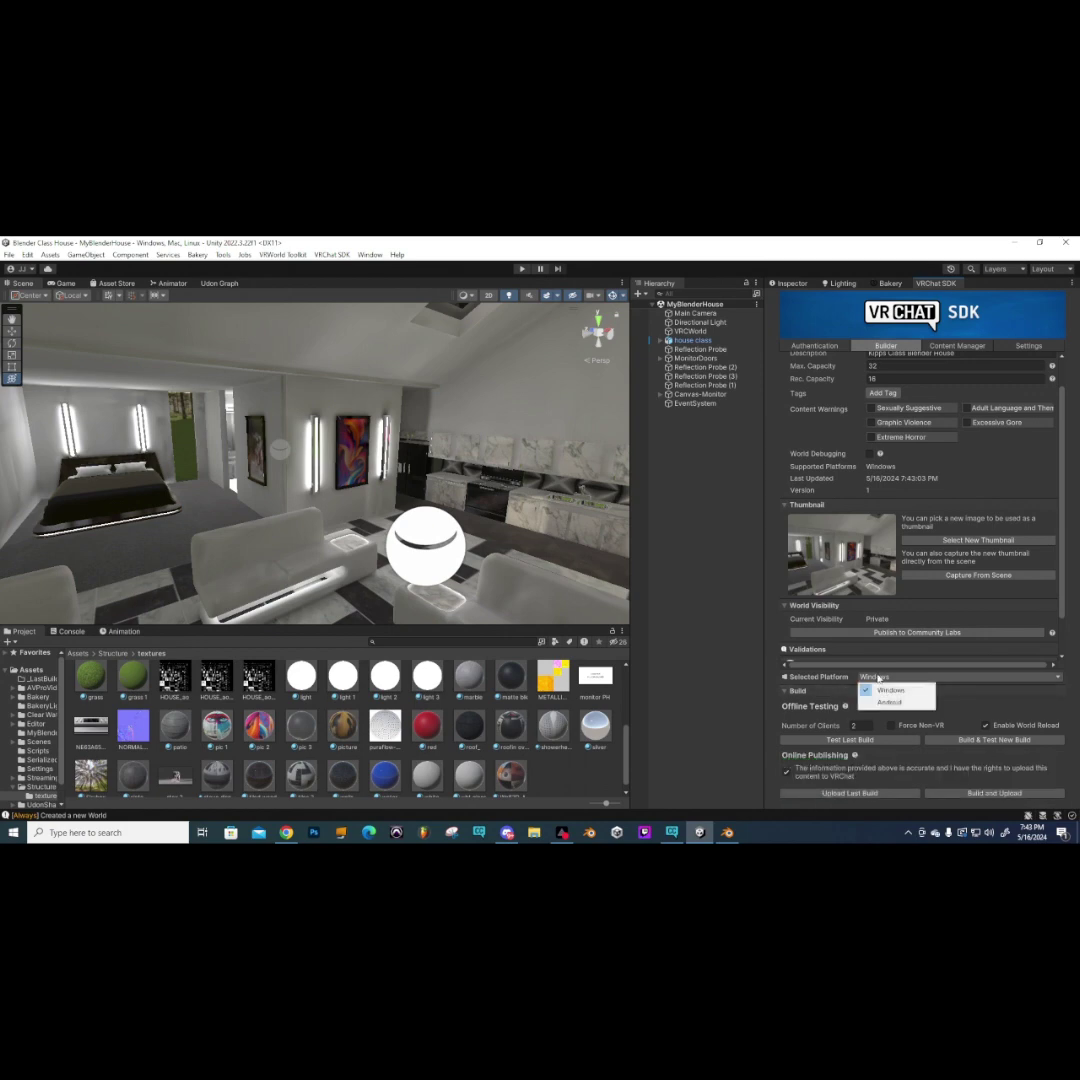
left_click(892, 703)
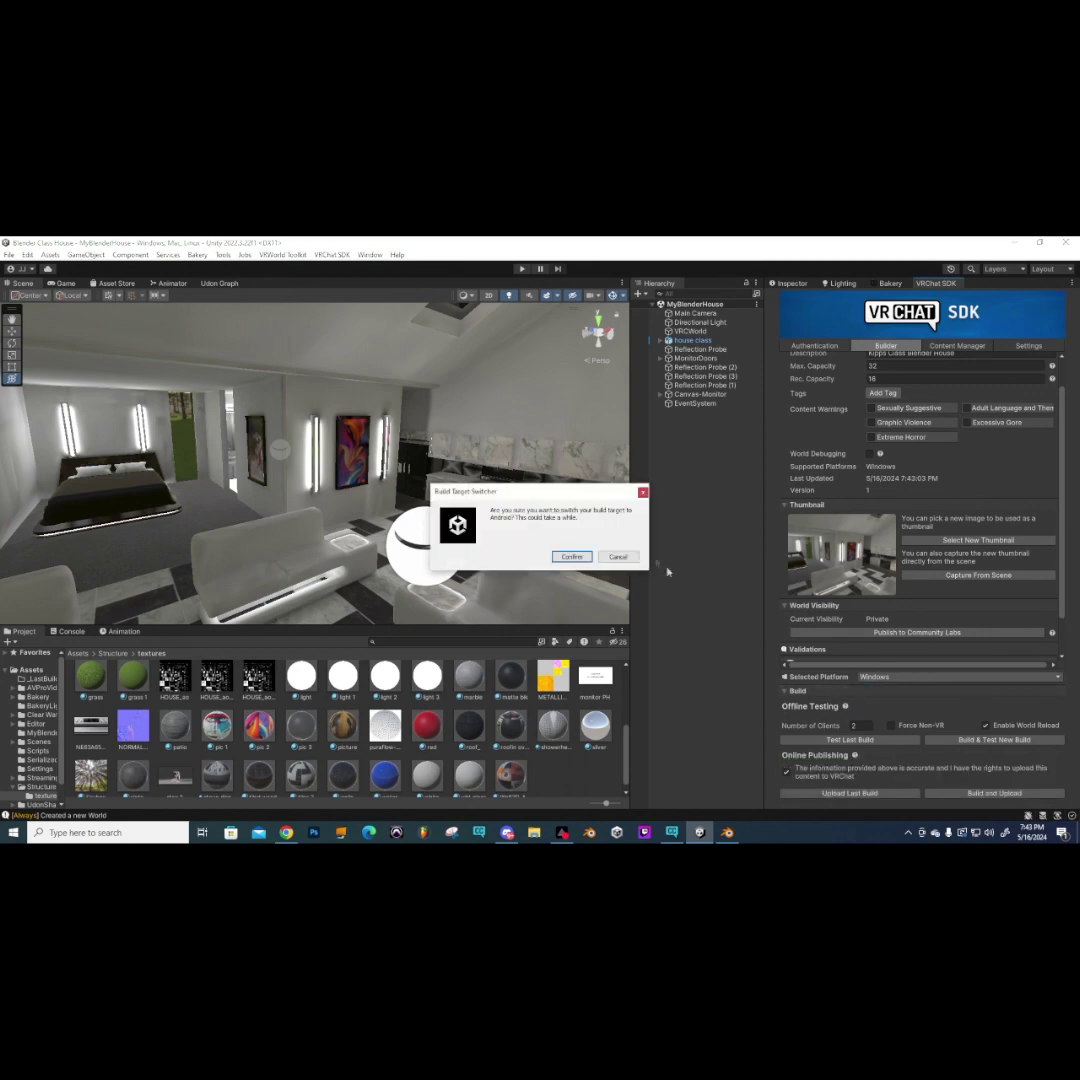
left_click(578, 557)
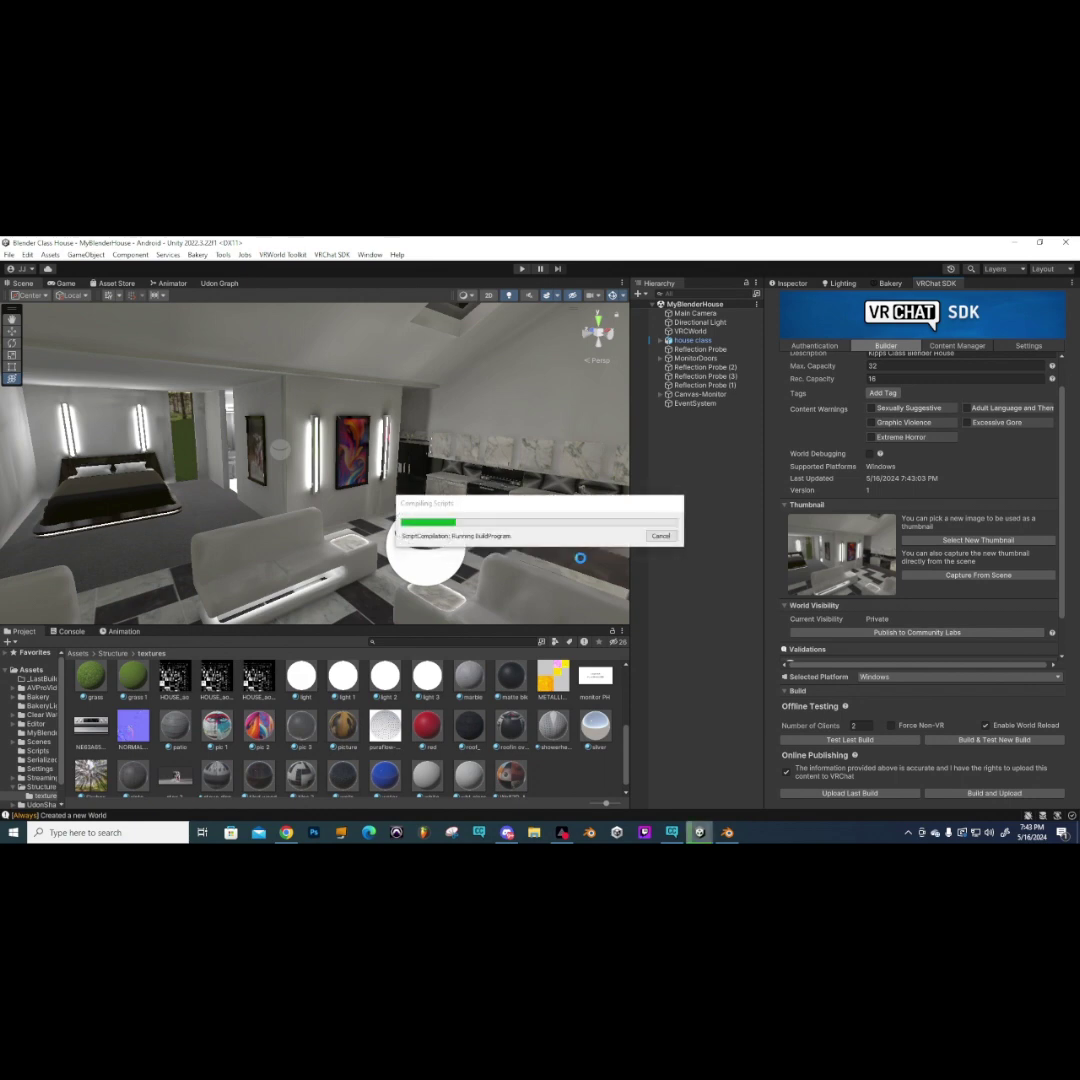
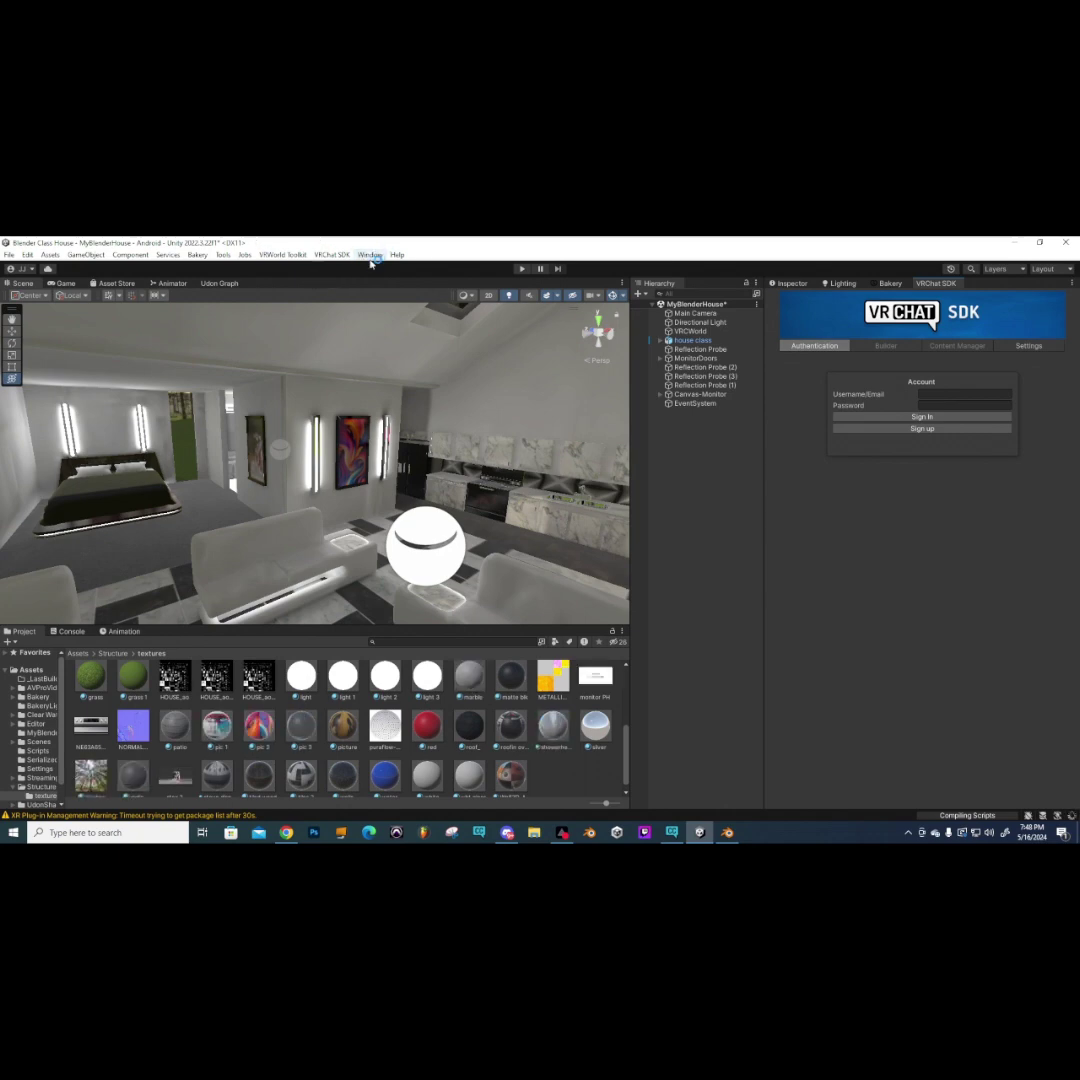
- Open the Package Manager from the Window menu
left_click(372, 256)
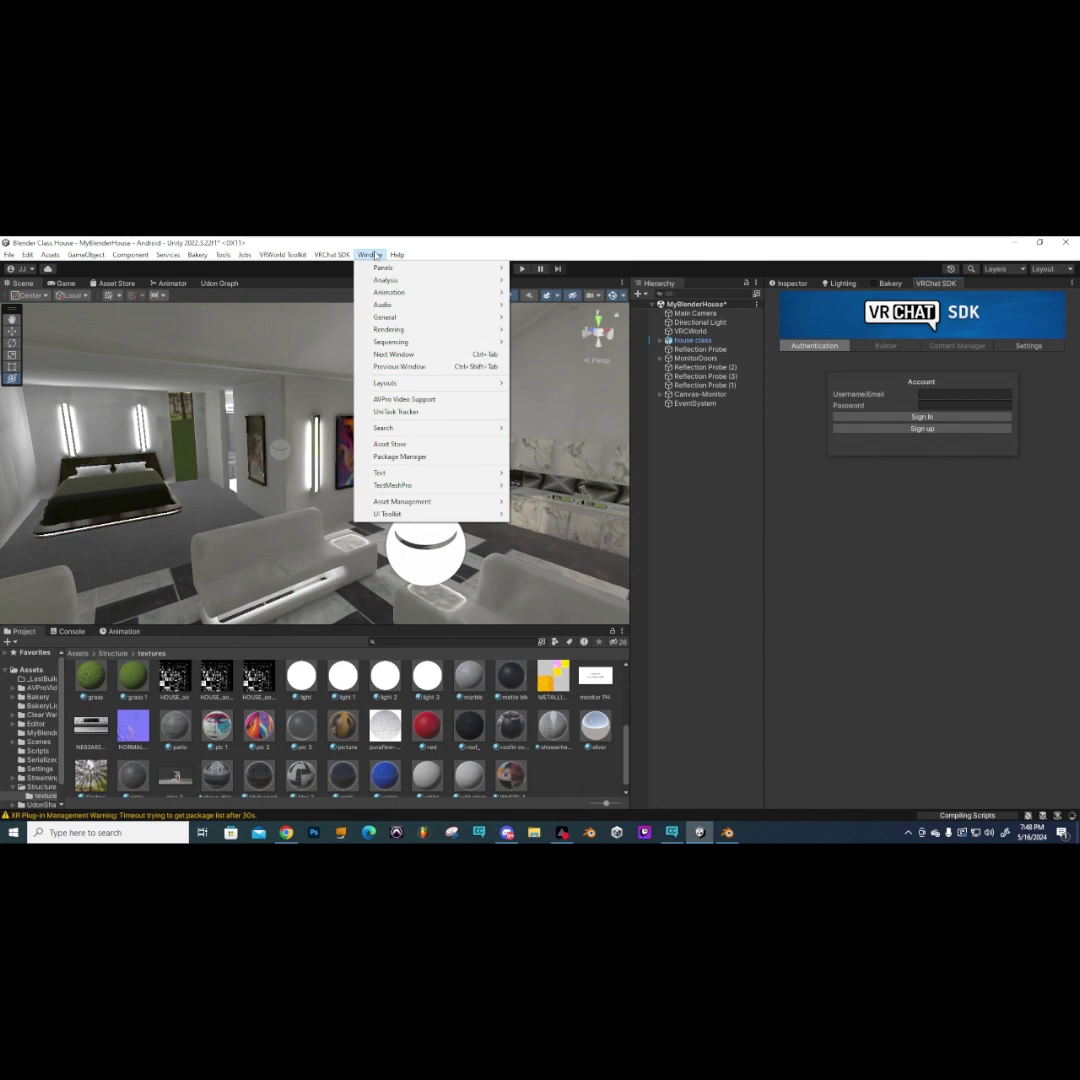
left_click(418, 457)
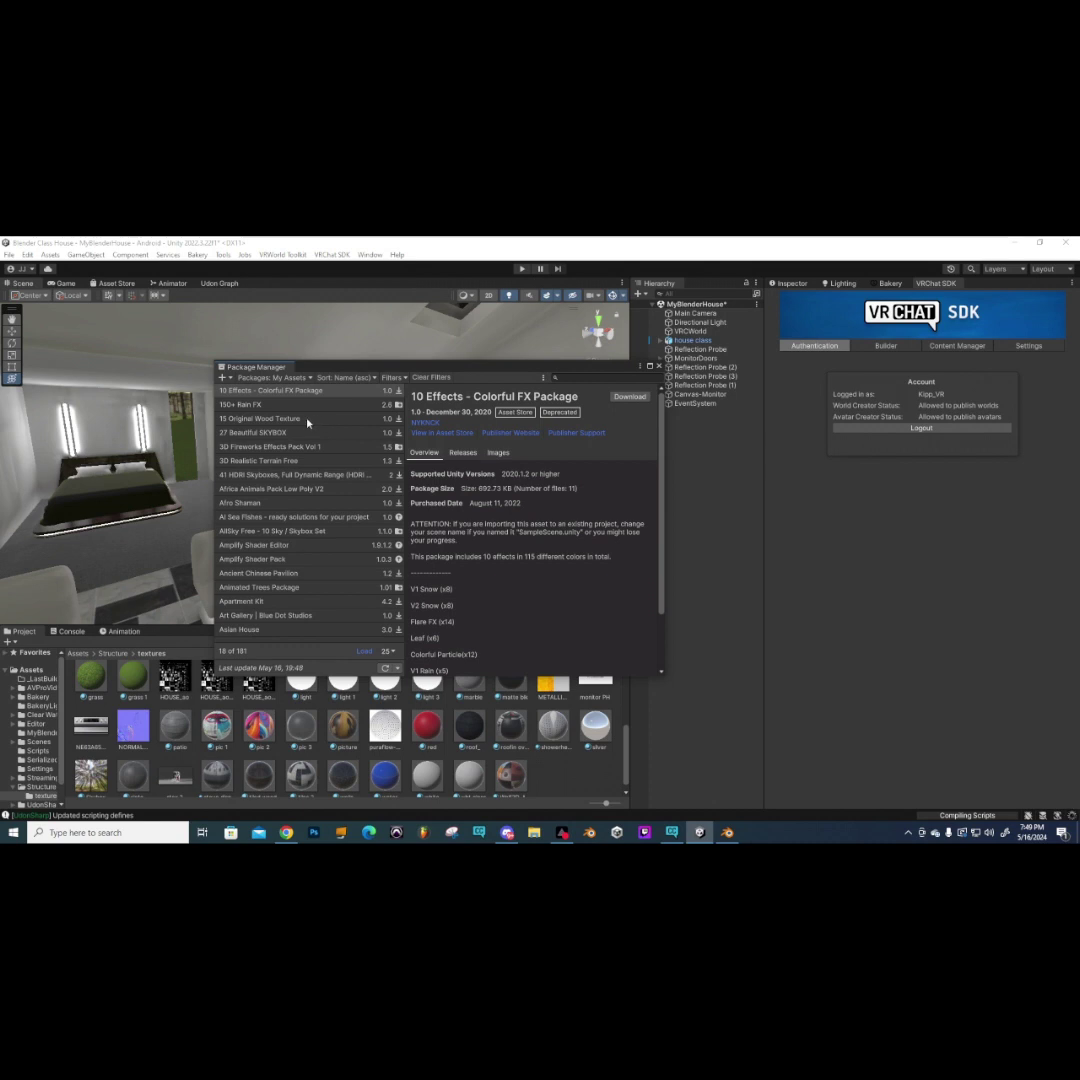
- In My Assets, view the Afro Shaman package details, then the Asian House details
scroll(453, 535, "down", 3)
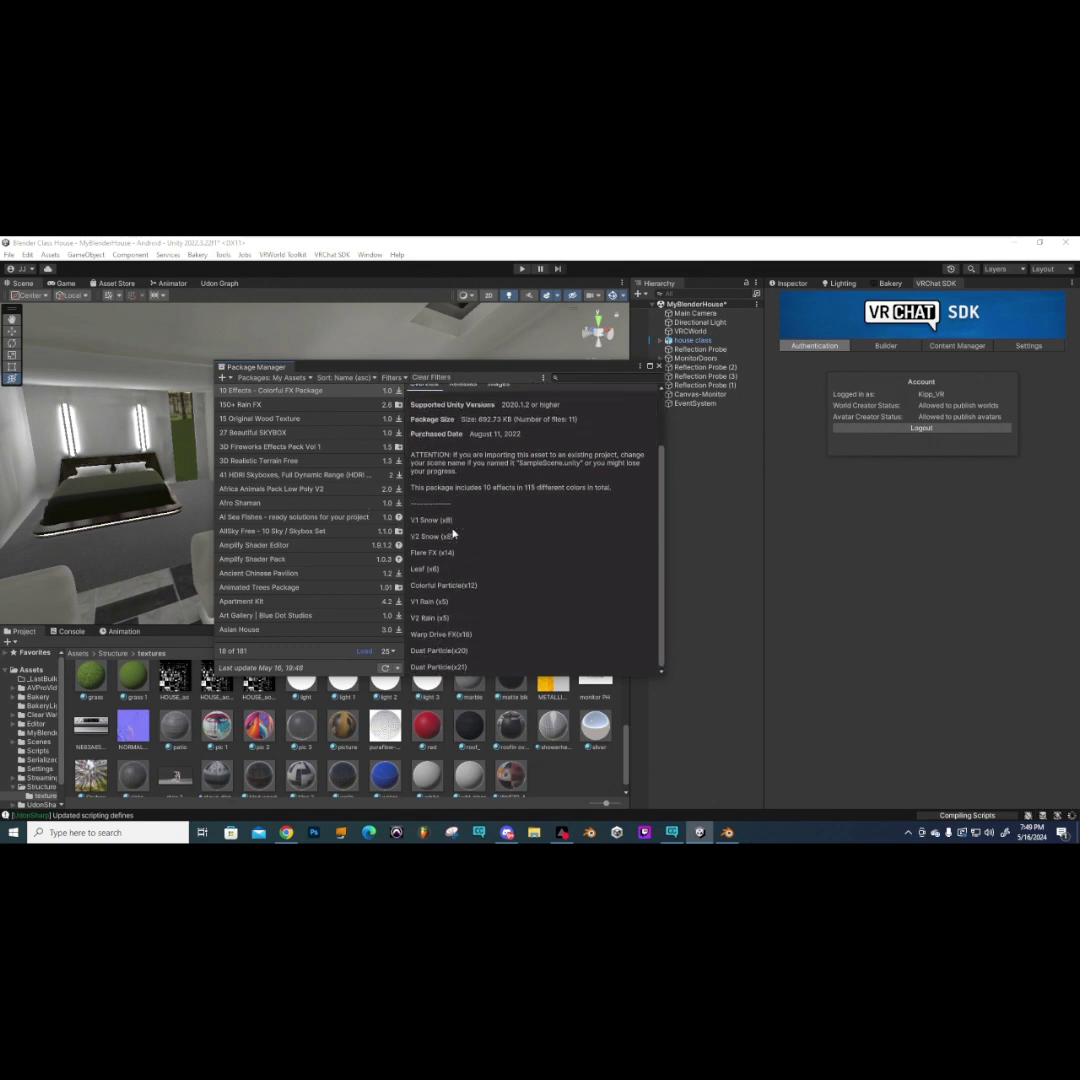
scroll(453, 535, "up", 3)
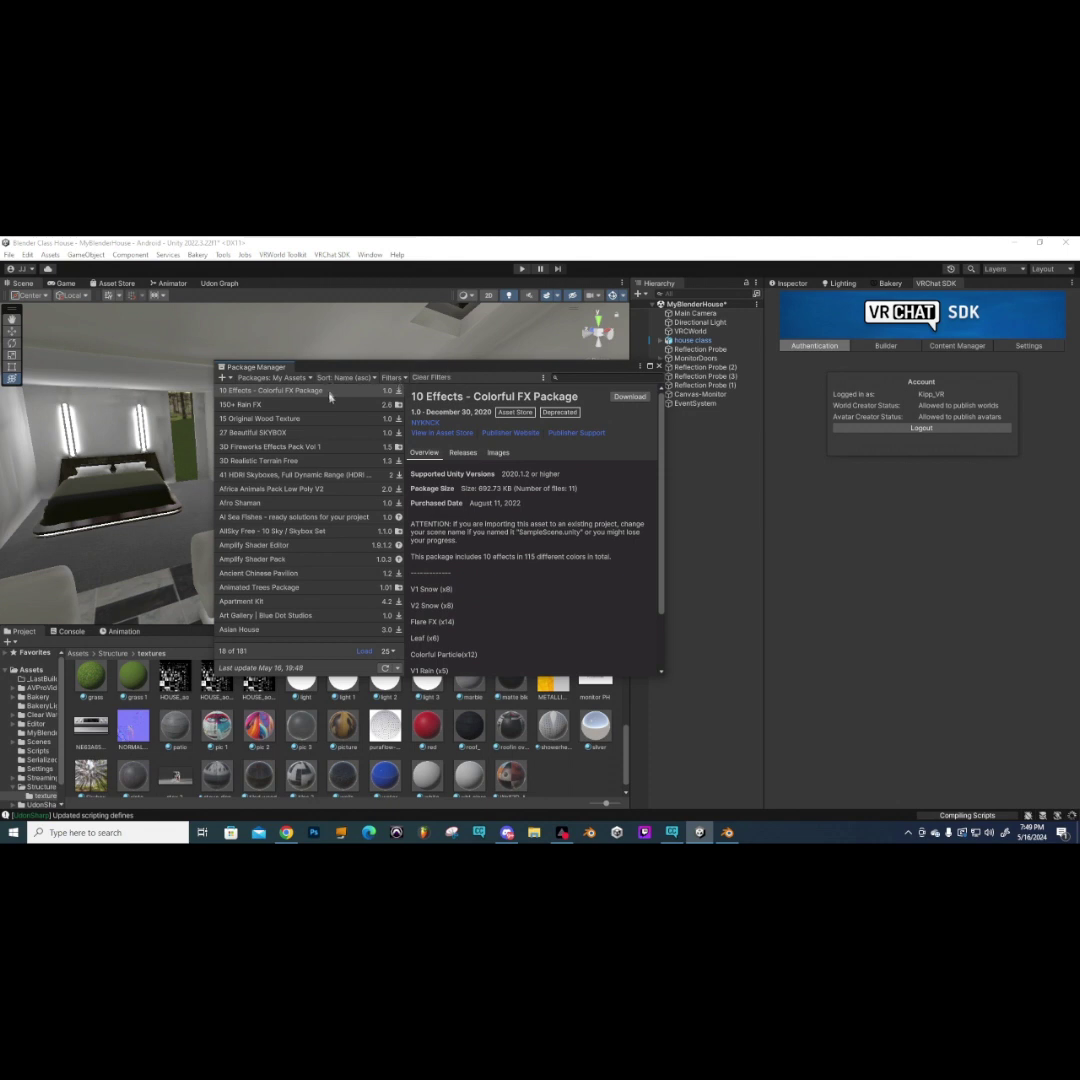
left_click(263, 502)
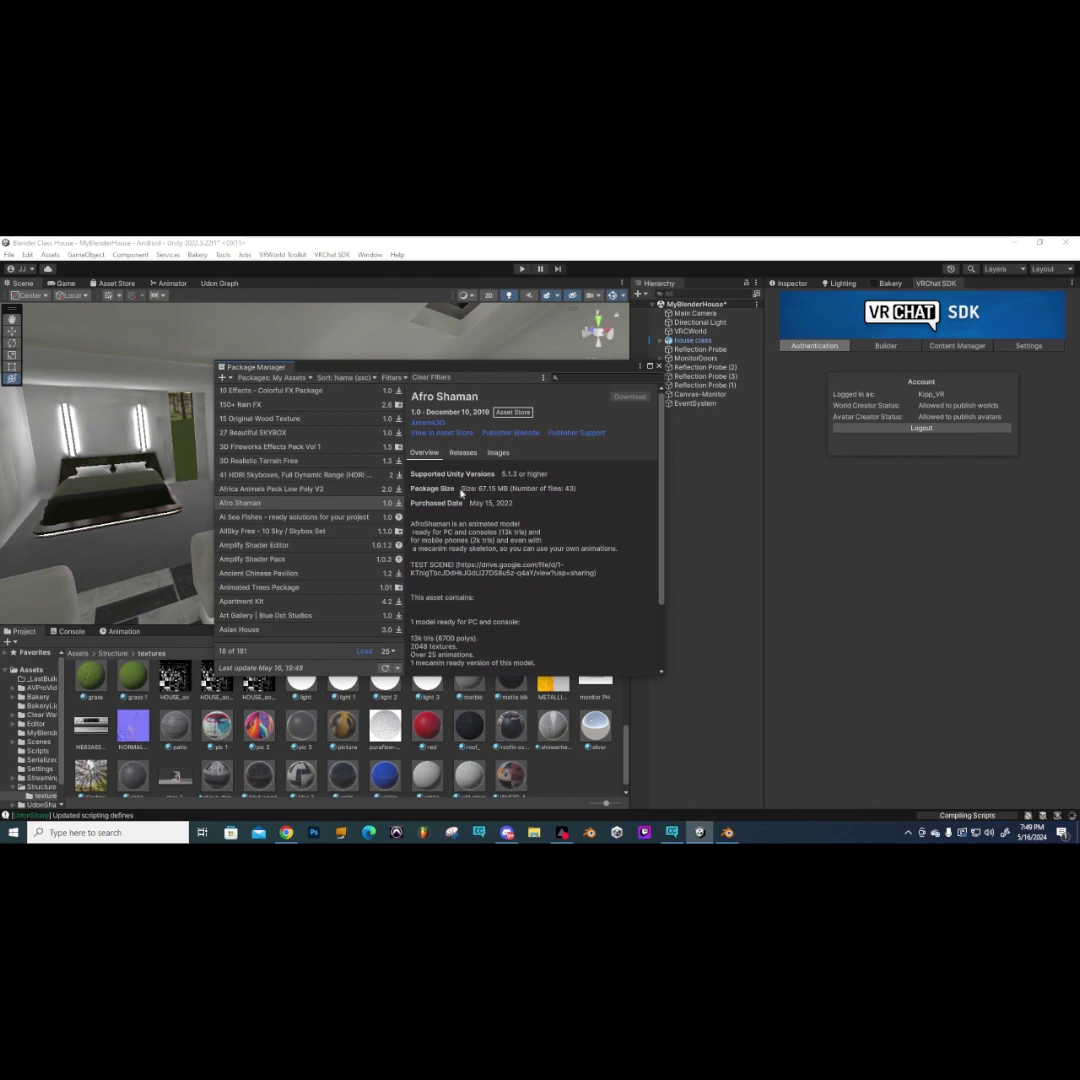
scroll(470, 497, "down", 2)
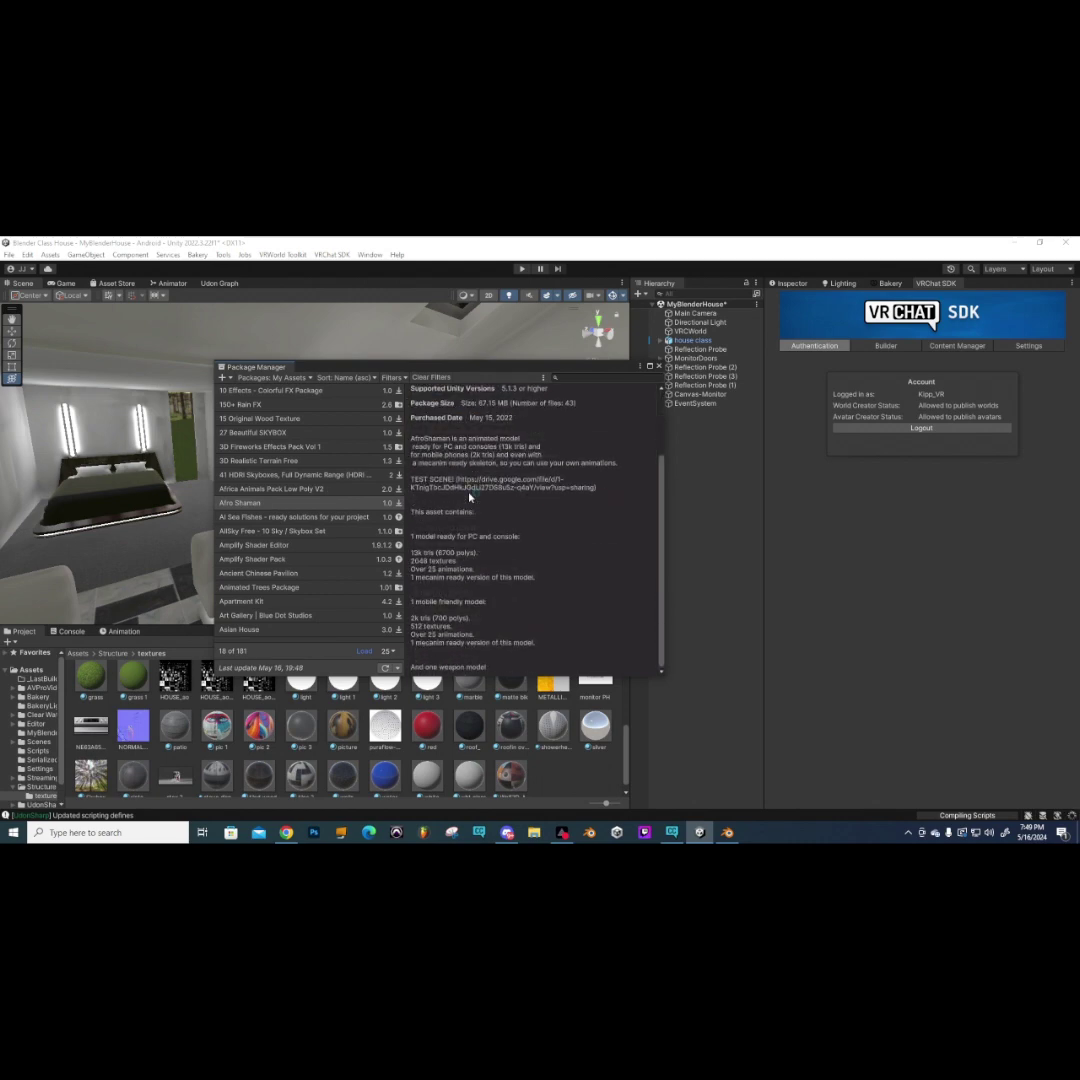
scroll(470, 497, "up", 2)
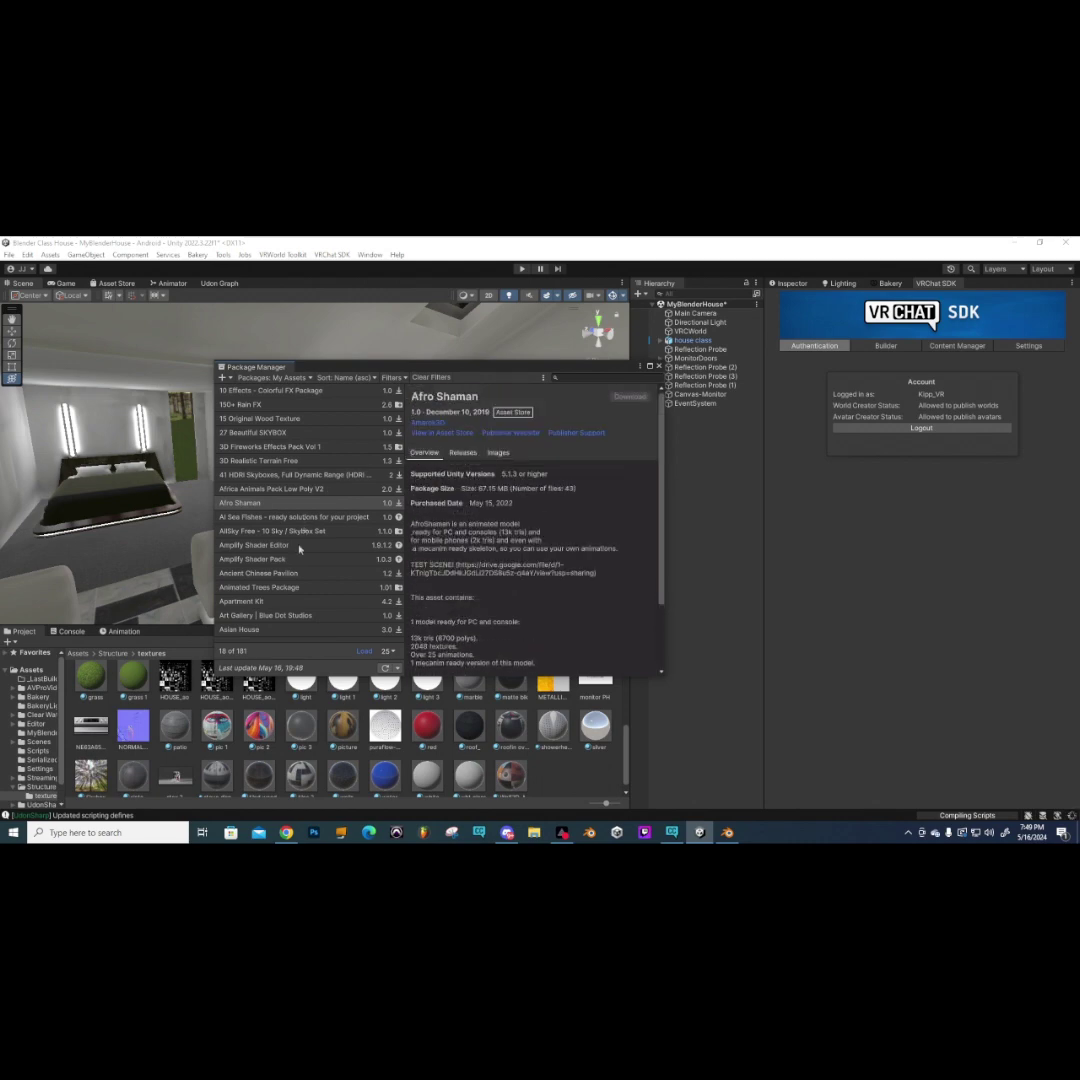
left_click(262, 629)
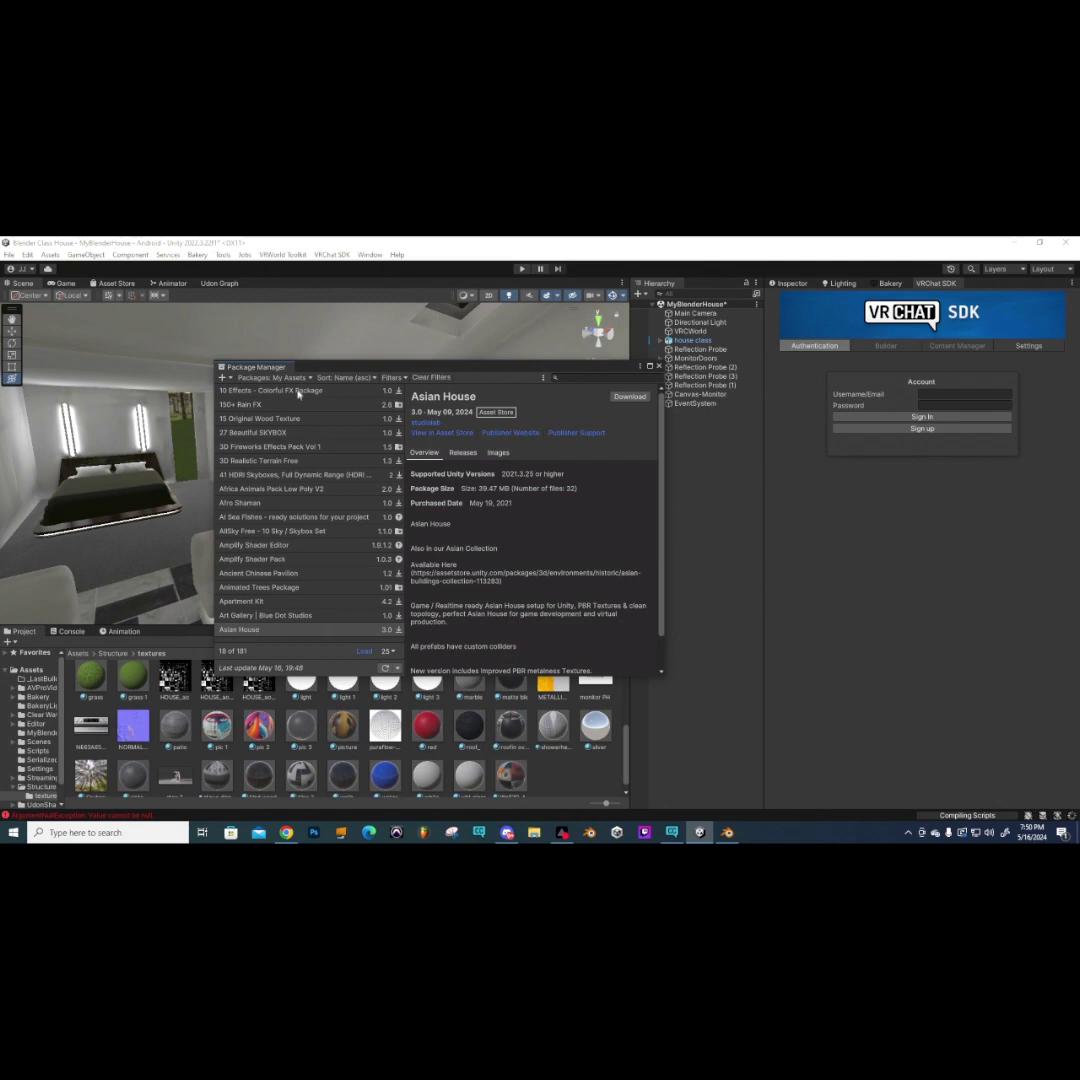
left_click(309, 378)
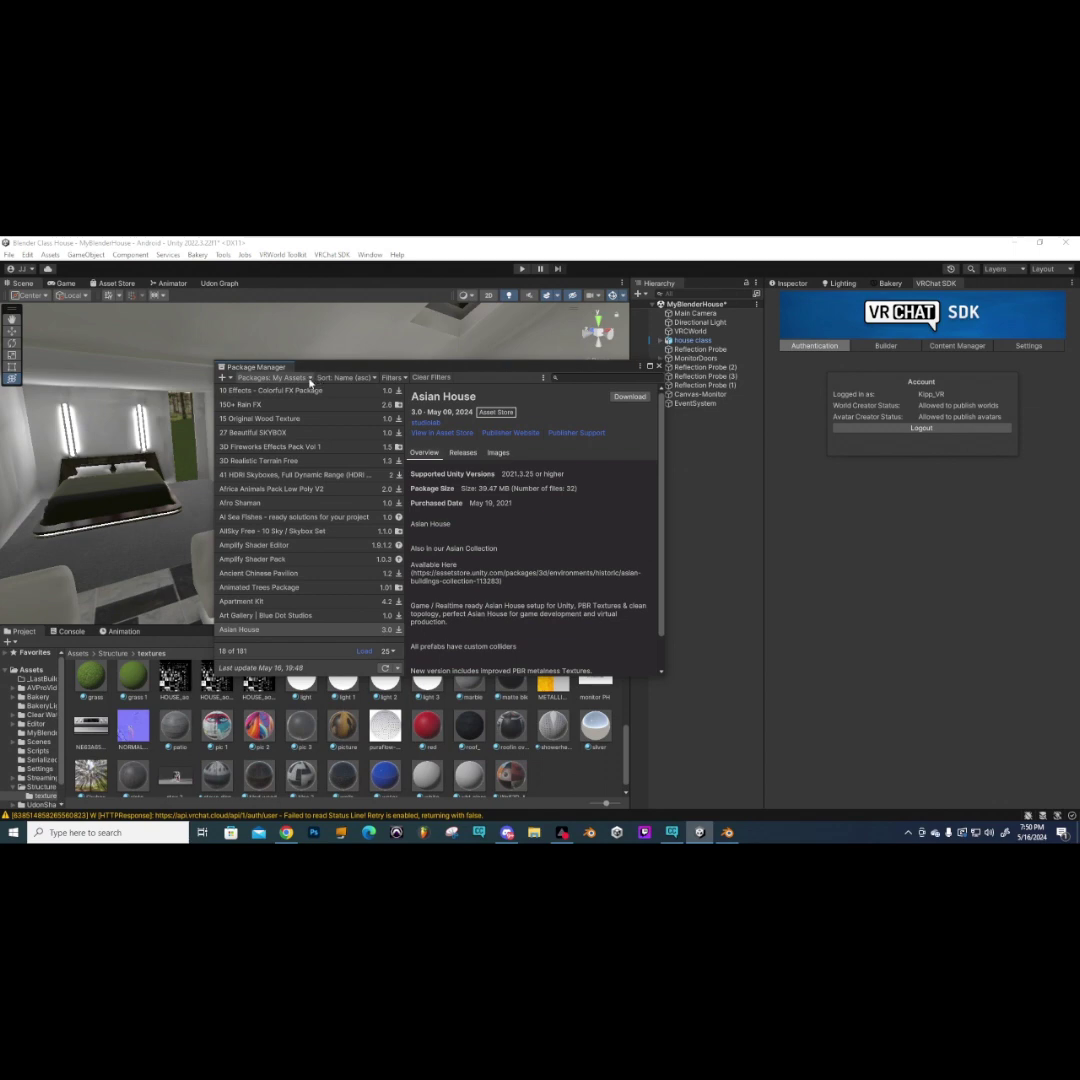
- Dismiss the package source dropdown and close the Package Manager window
left_click(309, 378)
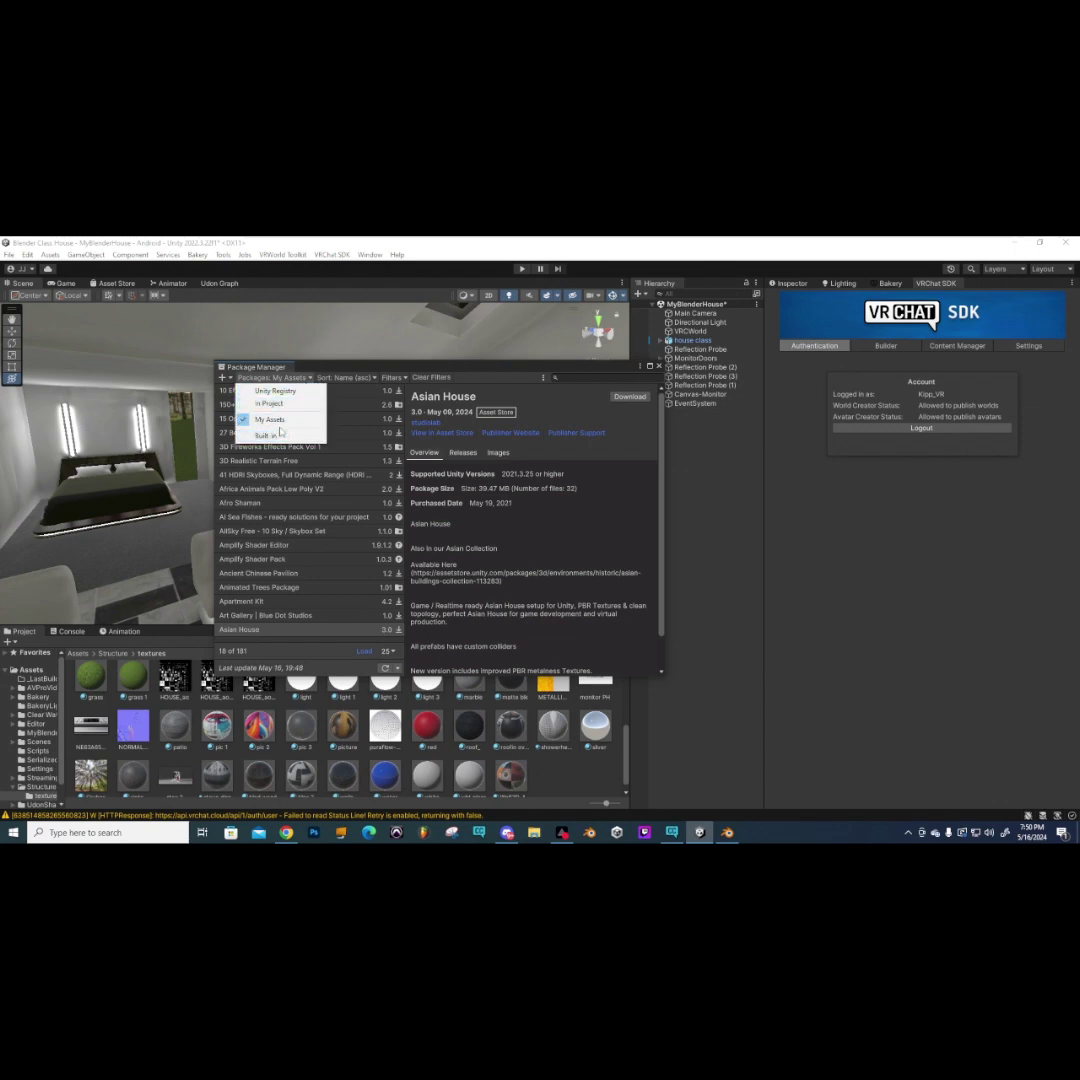
left_click(384, 363)
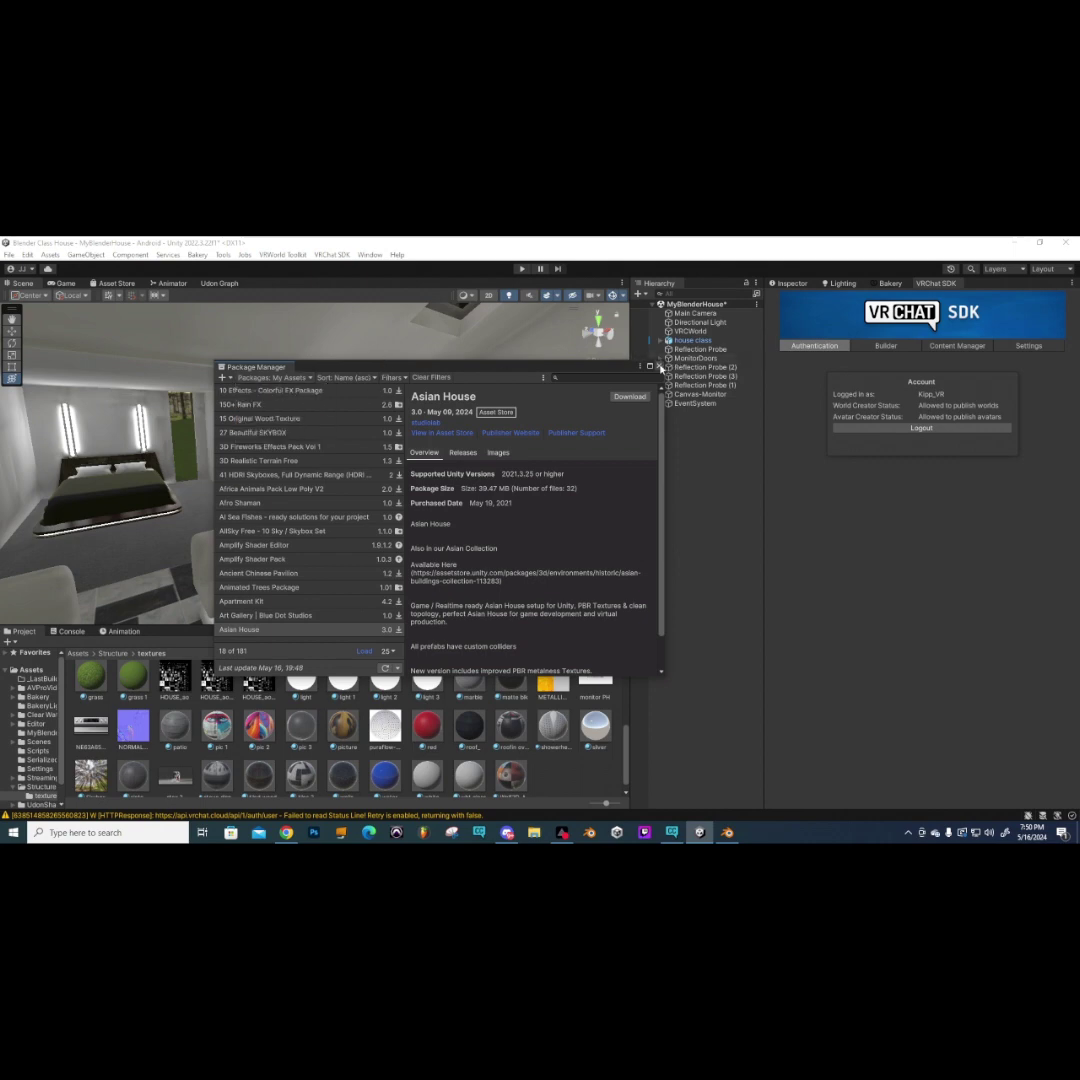
left_click(658, 366)
- On the VRChat SDK Builder tab, auto-fix the Android texture format validation error
left_click(886, 345)
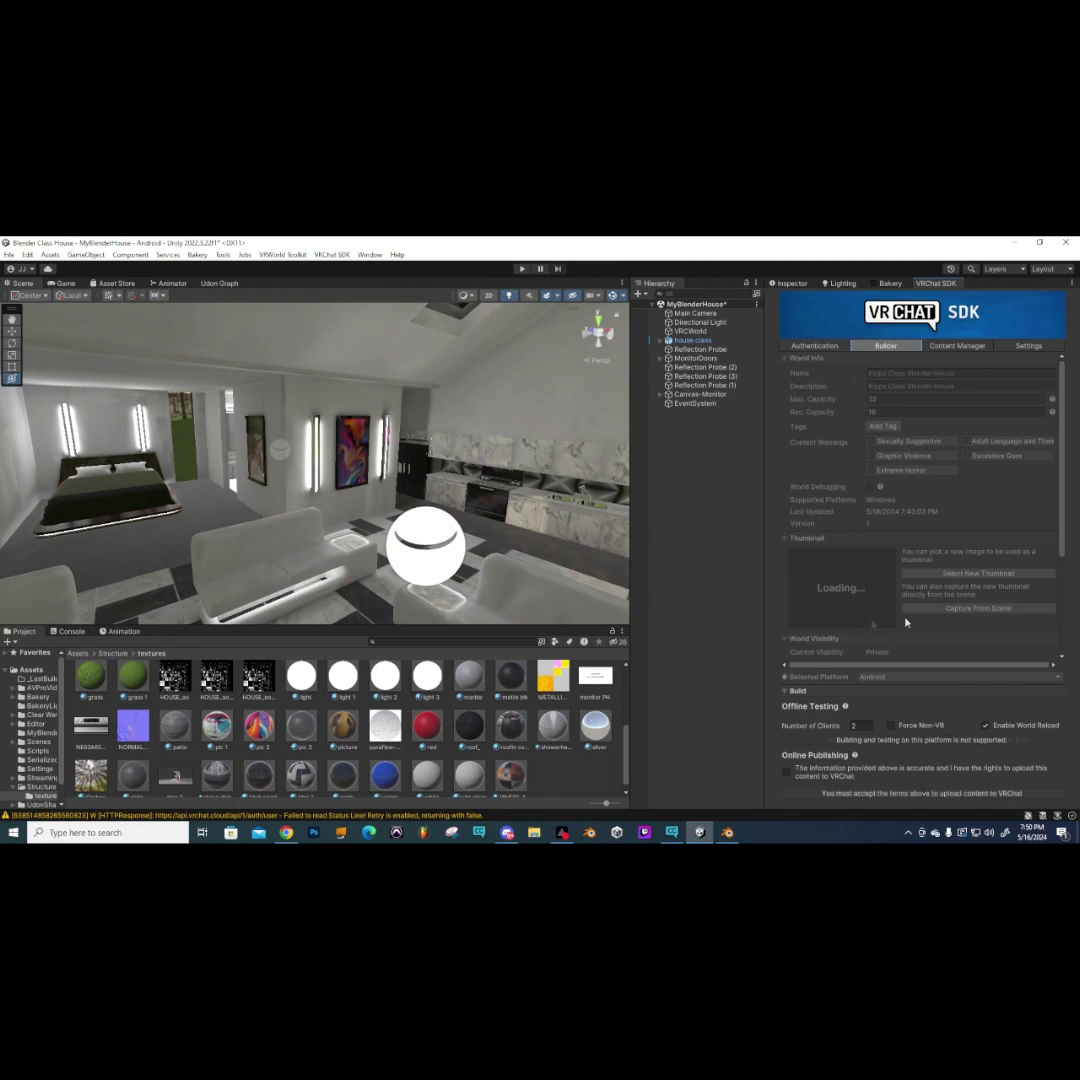
scroll(876, 627, "down", 3)
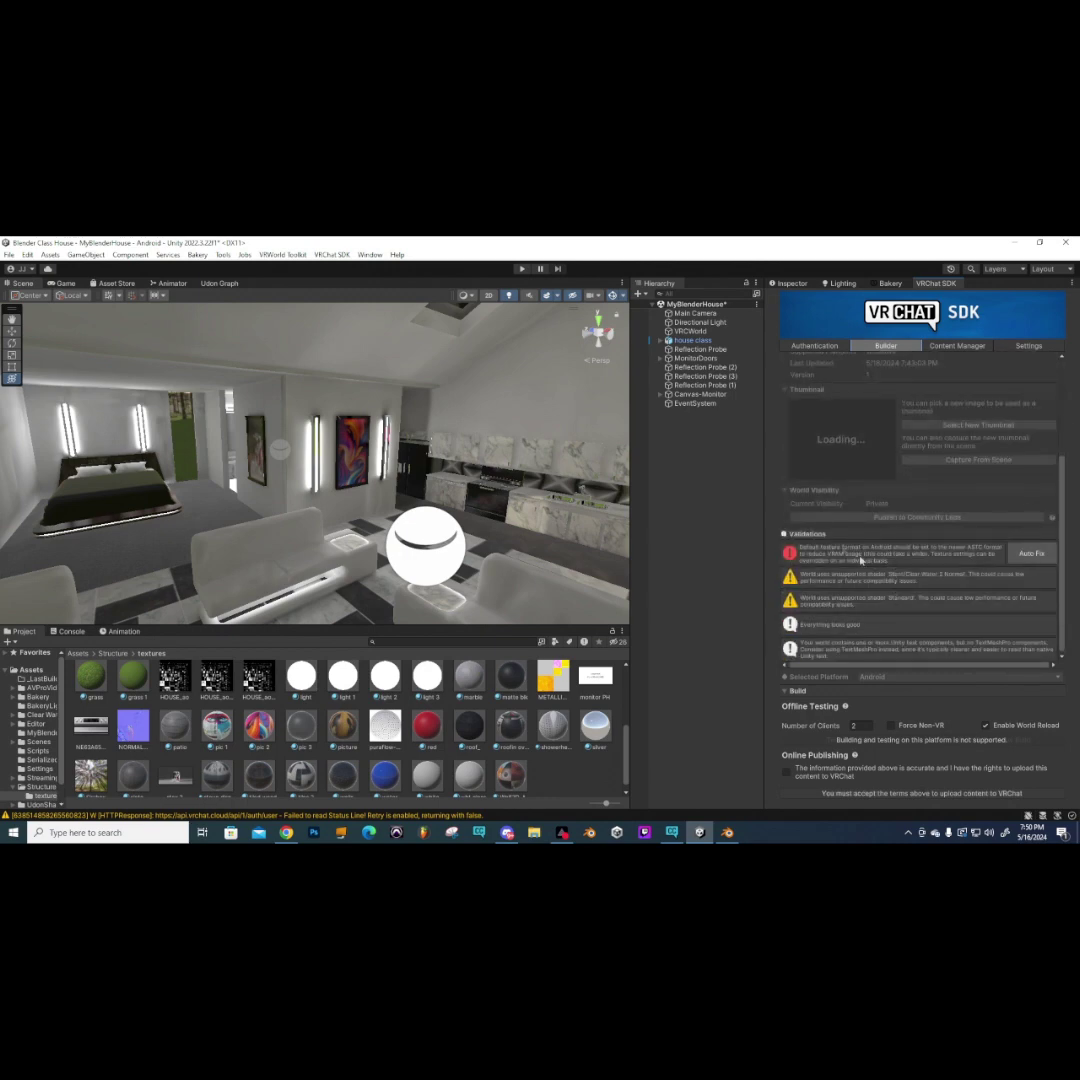
left_click(1031, 554)
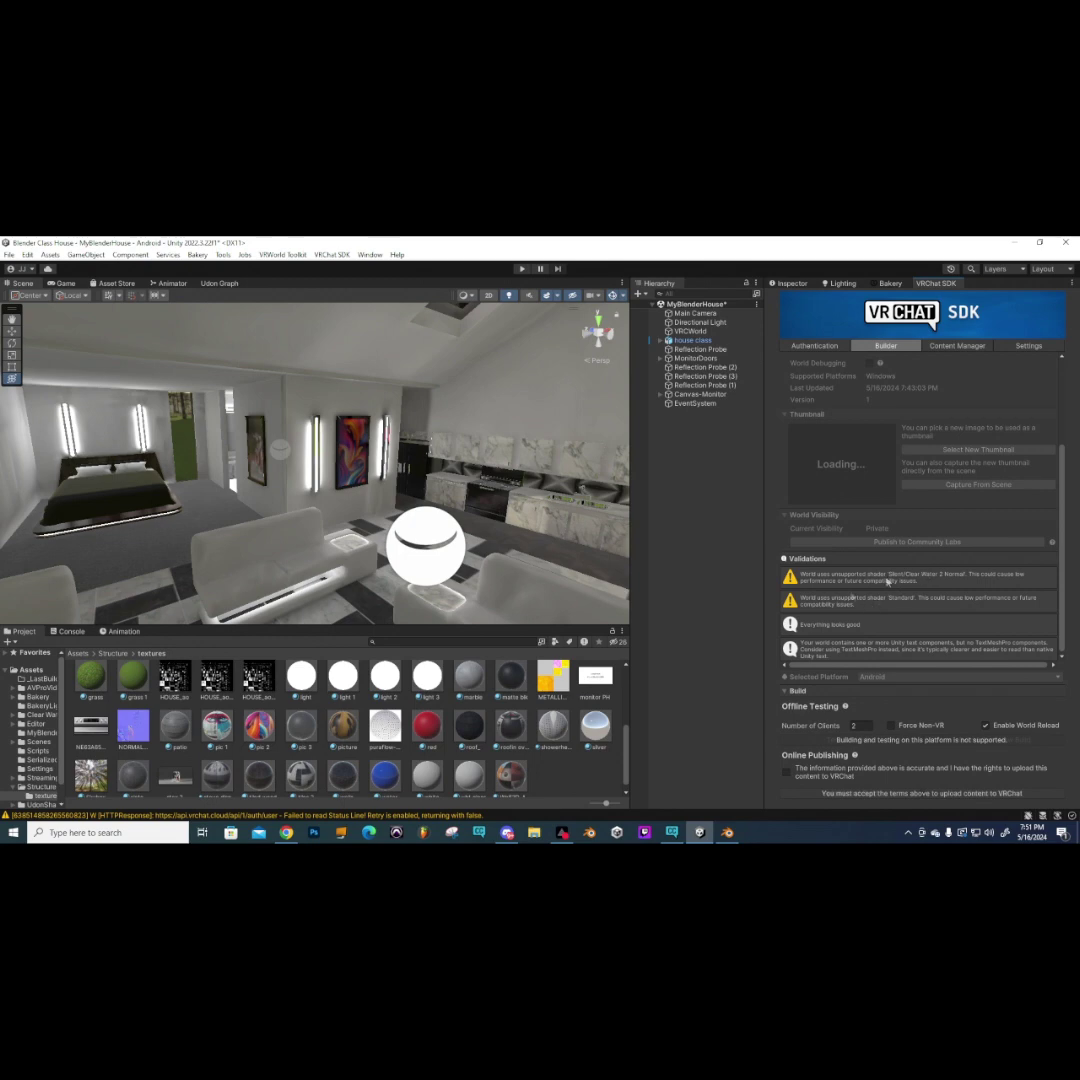
- Tick the upload-rights confirmation and build and upload the house world for Android
left_click(786, 771)
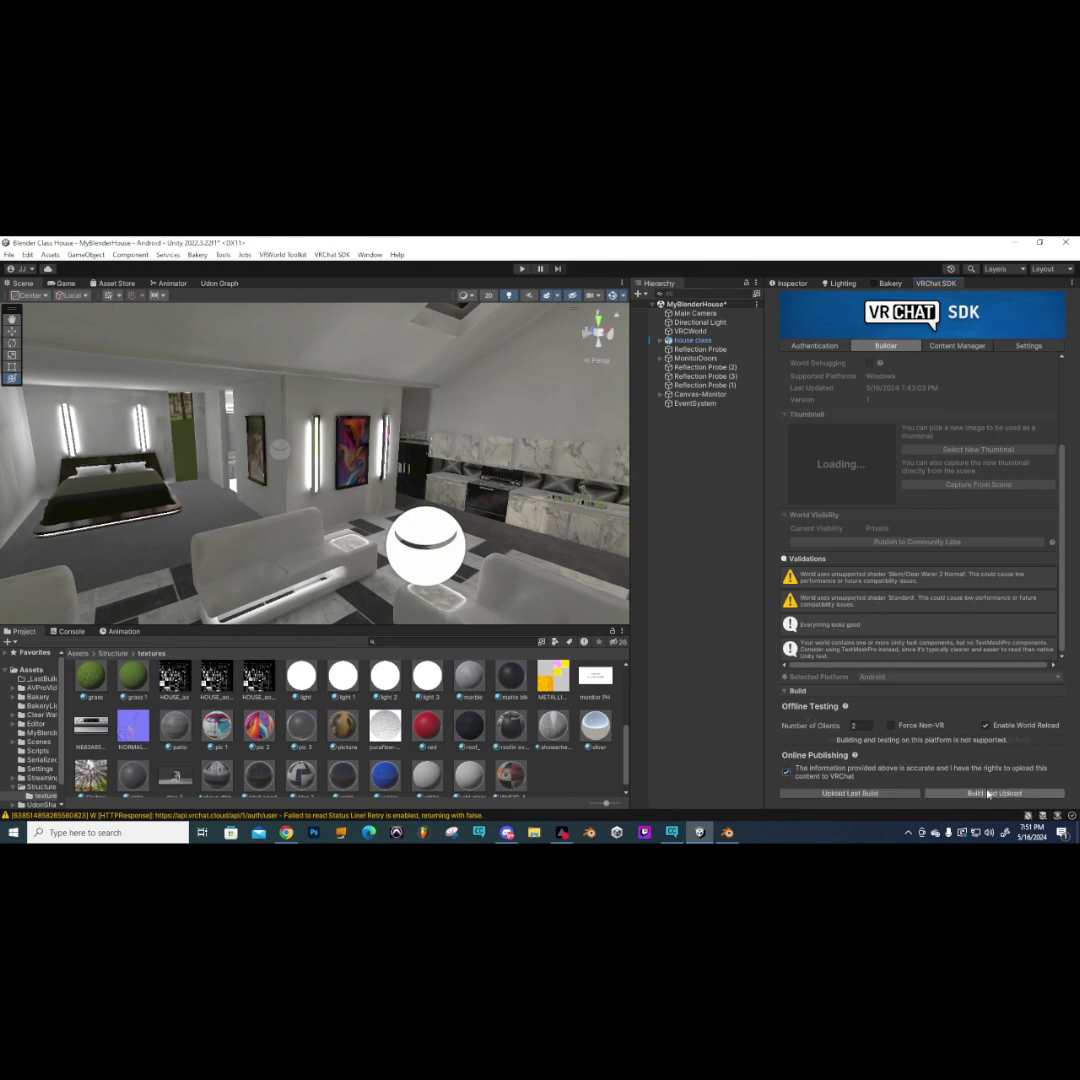
scroll(873, 527, "up", 3)
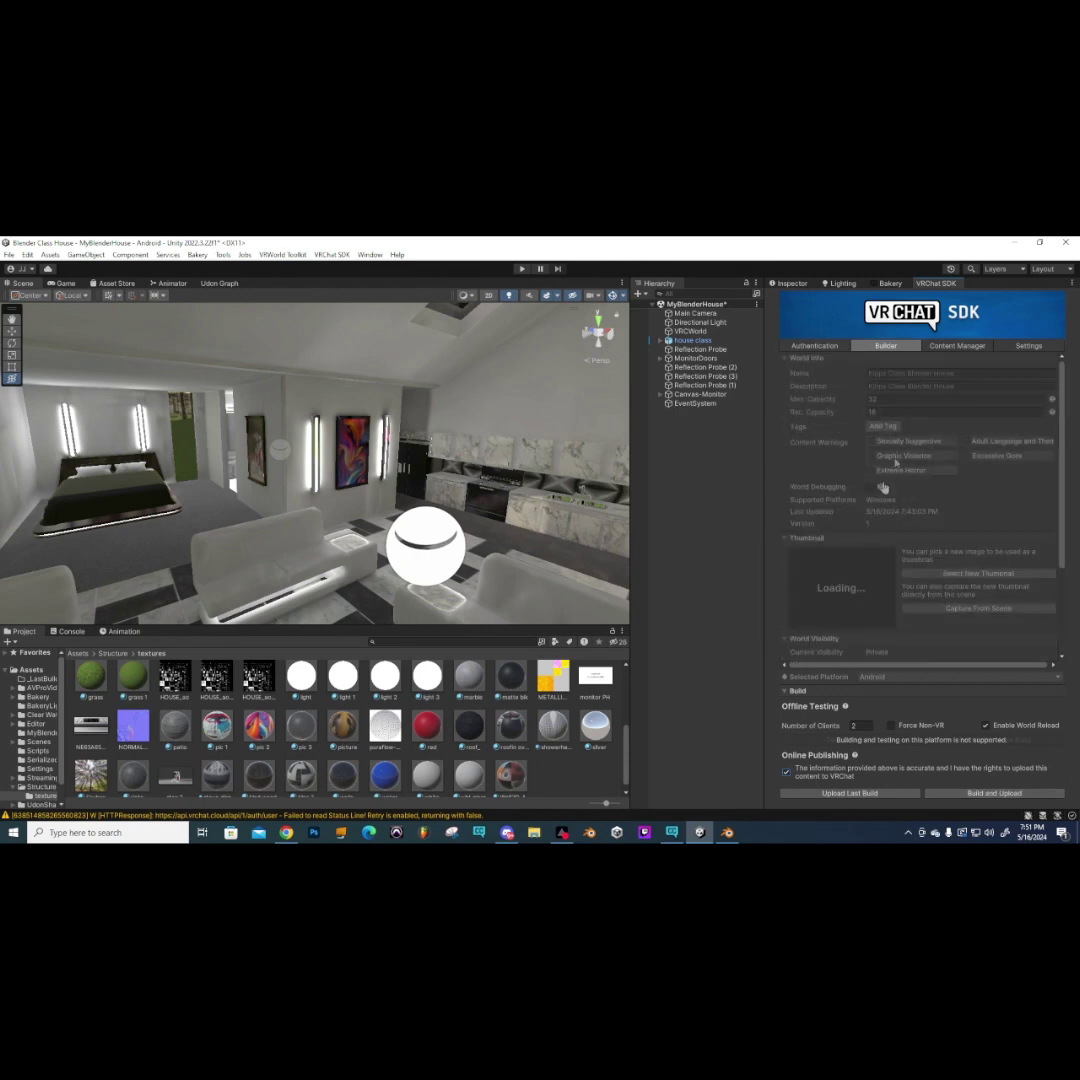
left_click(837, 347)
left_click(866, 347)
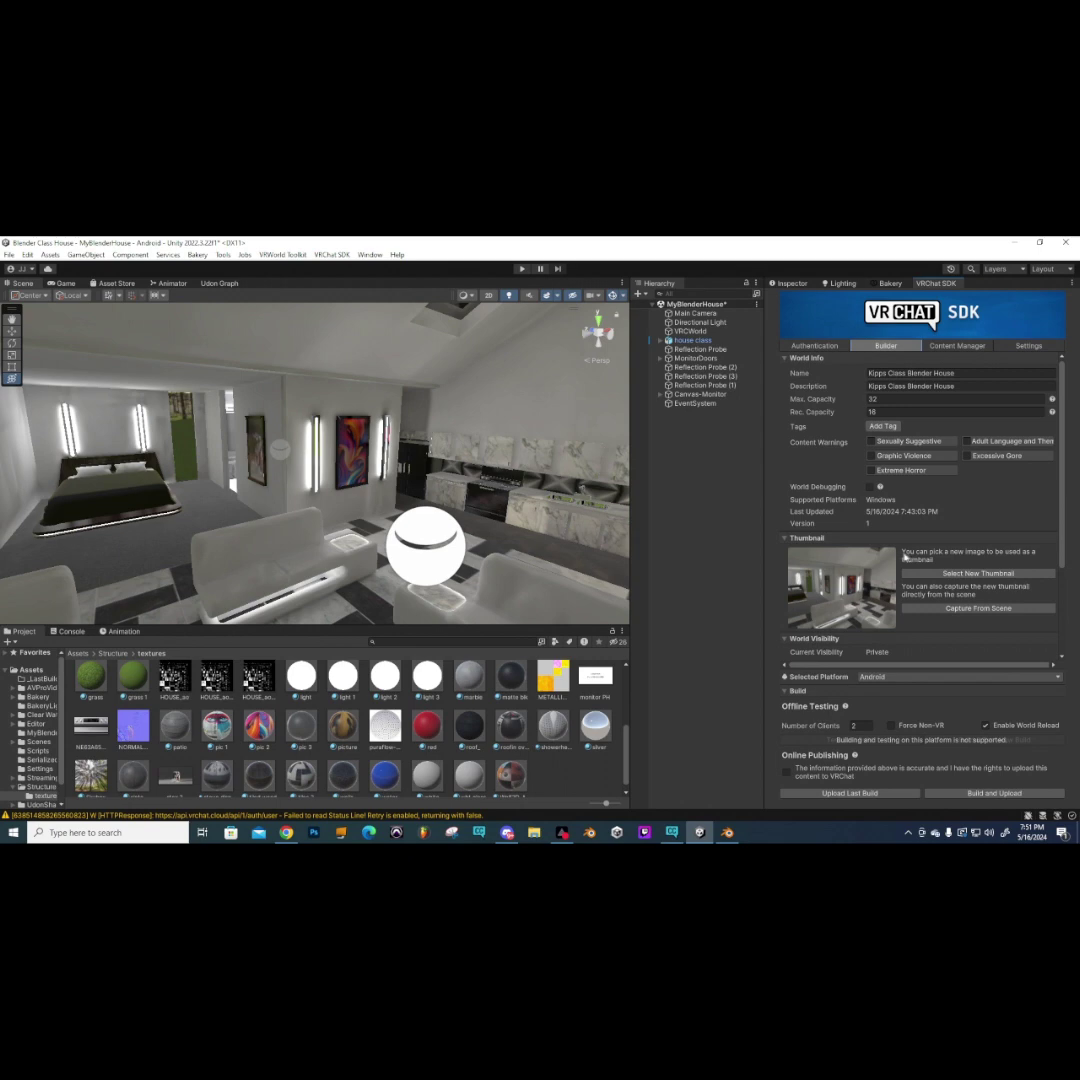
scroll(928, 596, "down", 4)
scroll(919, 584, "up", 4)
scroll(919, 584, "down", 3)
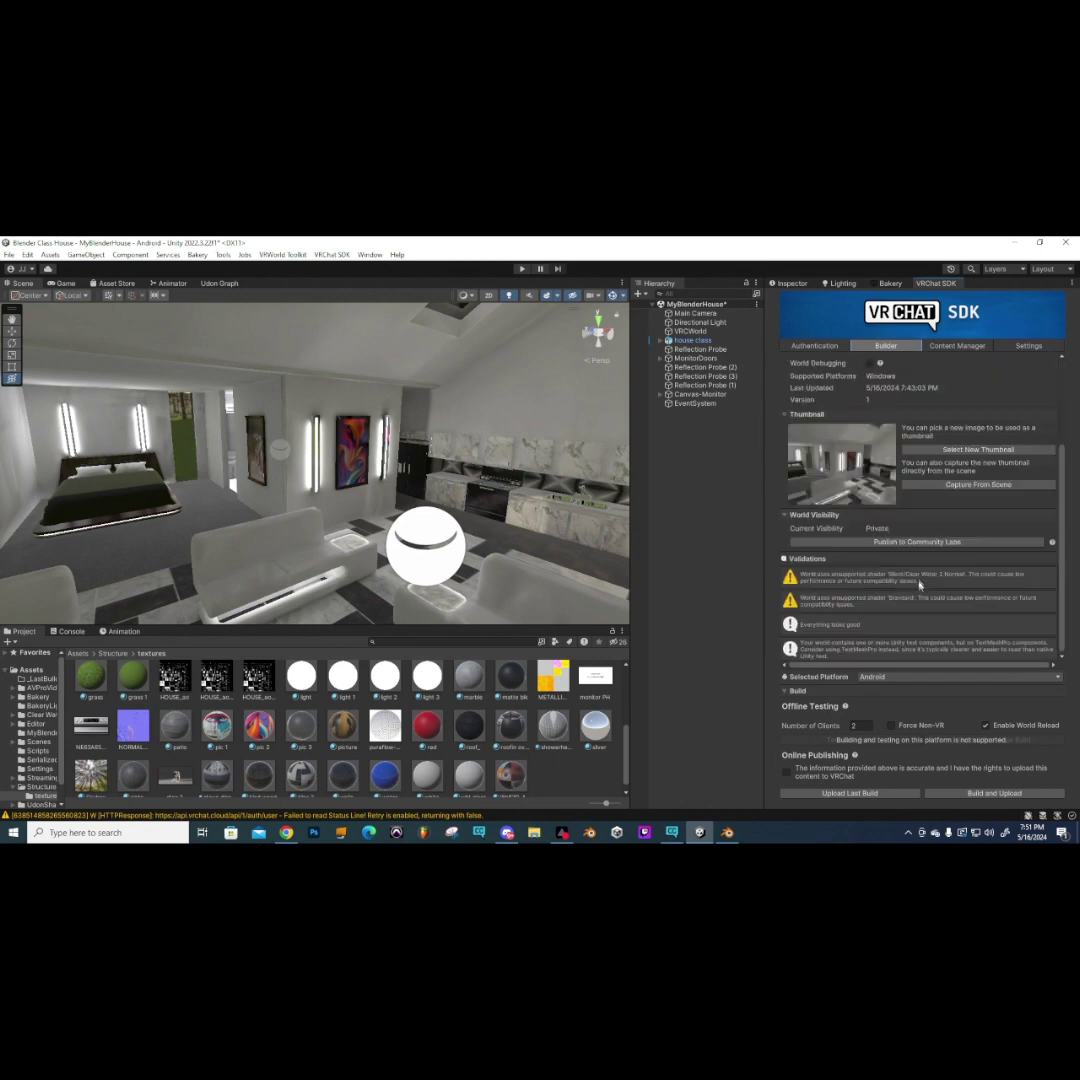
left_click(786, 772)
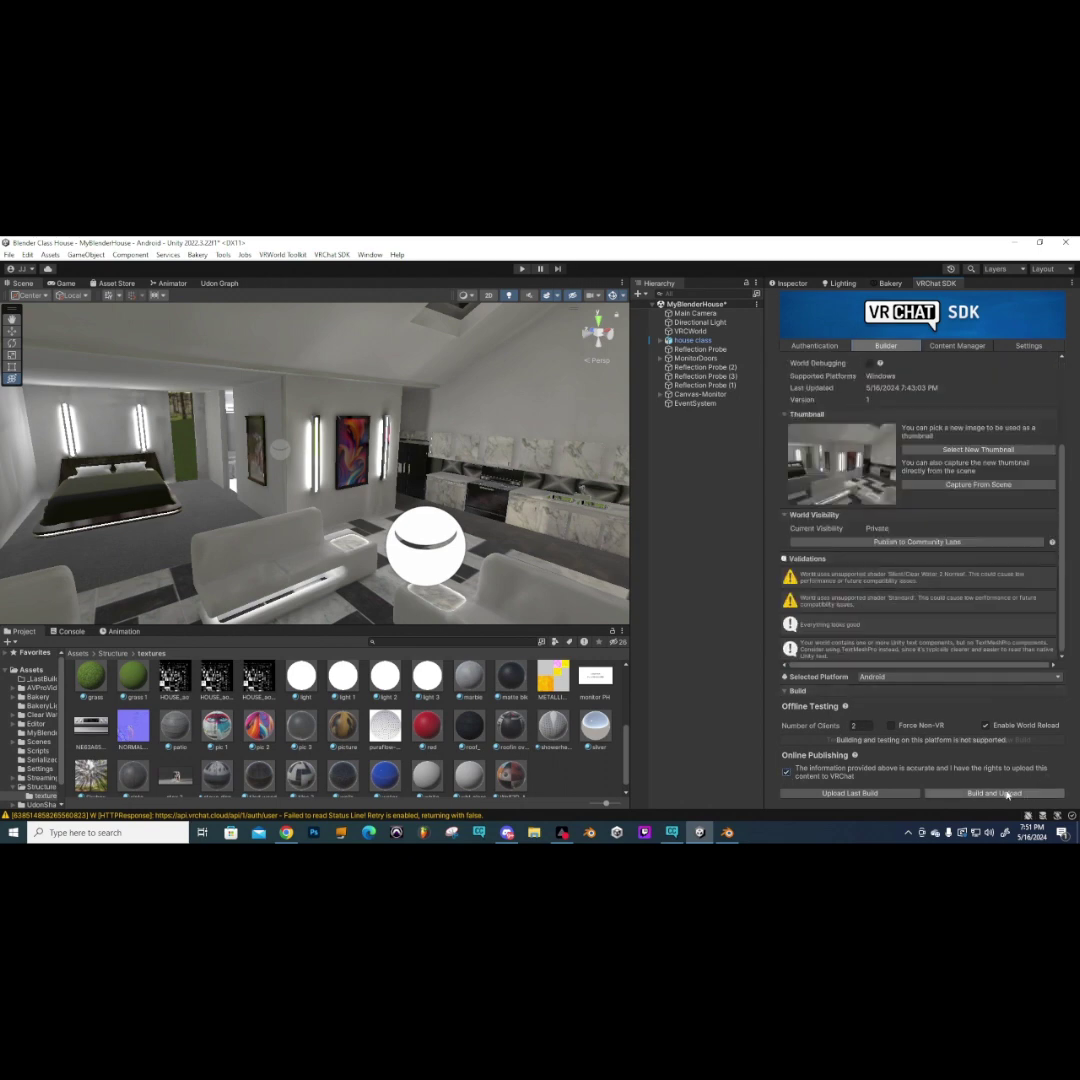
left_click(1007, 794)
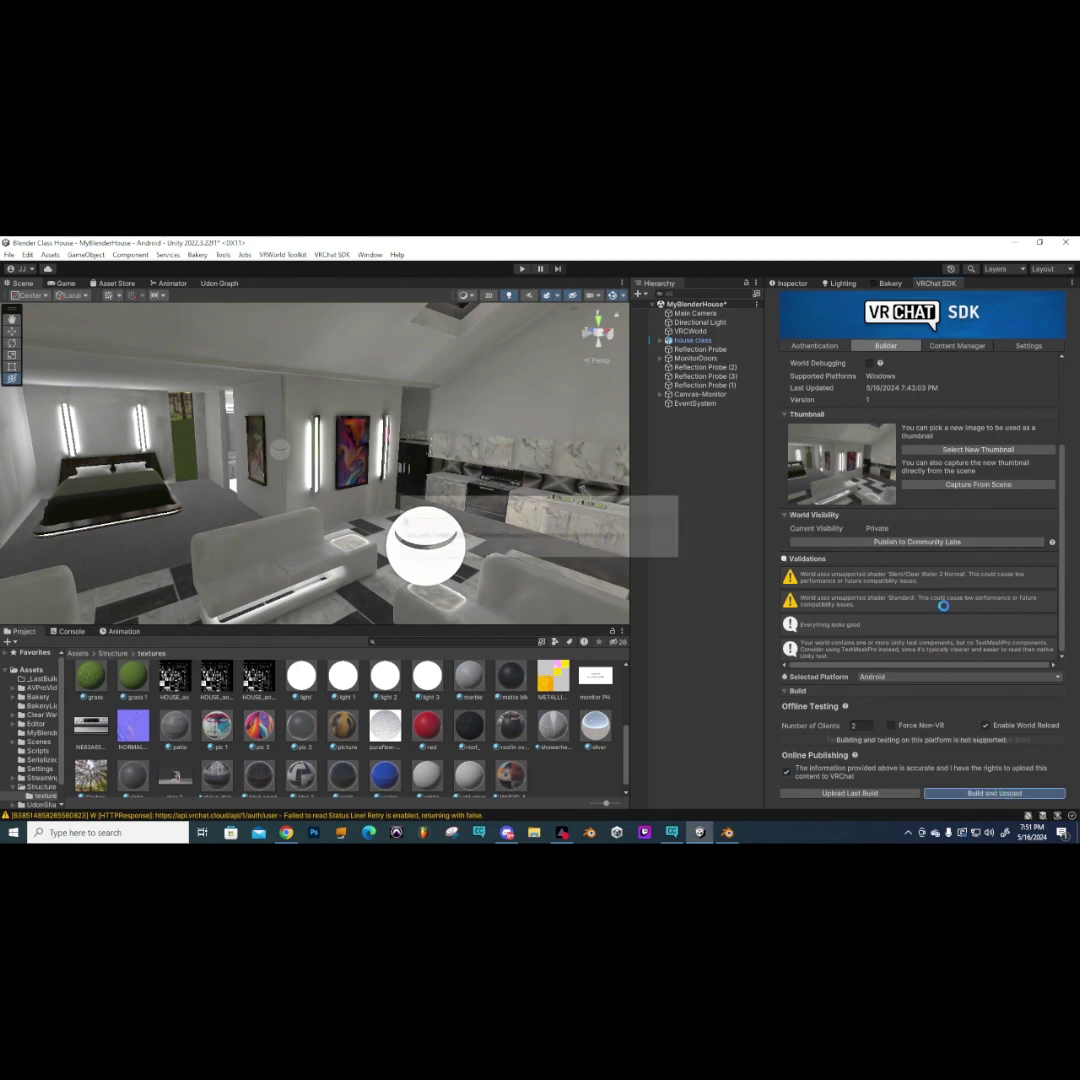